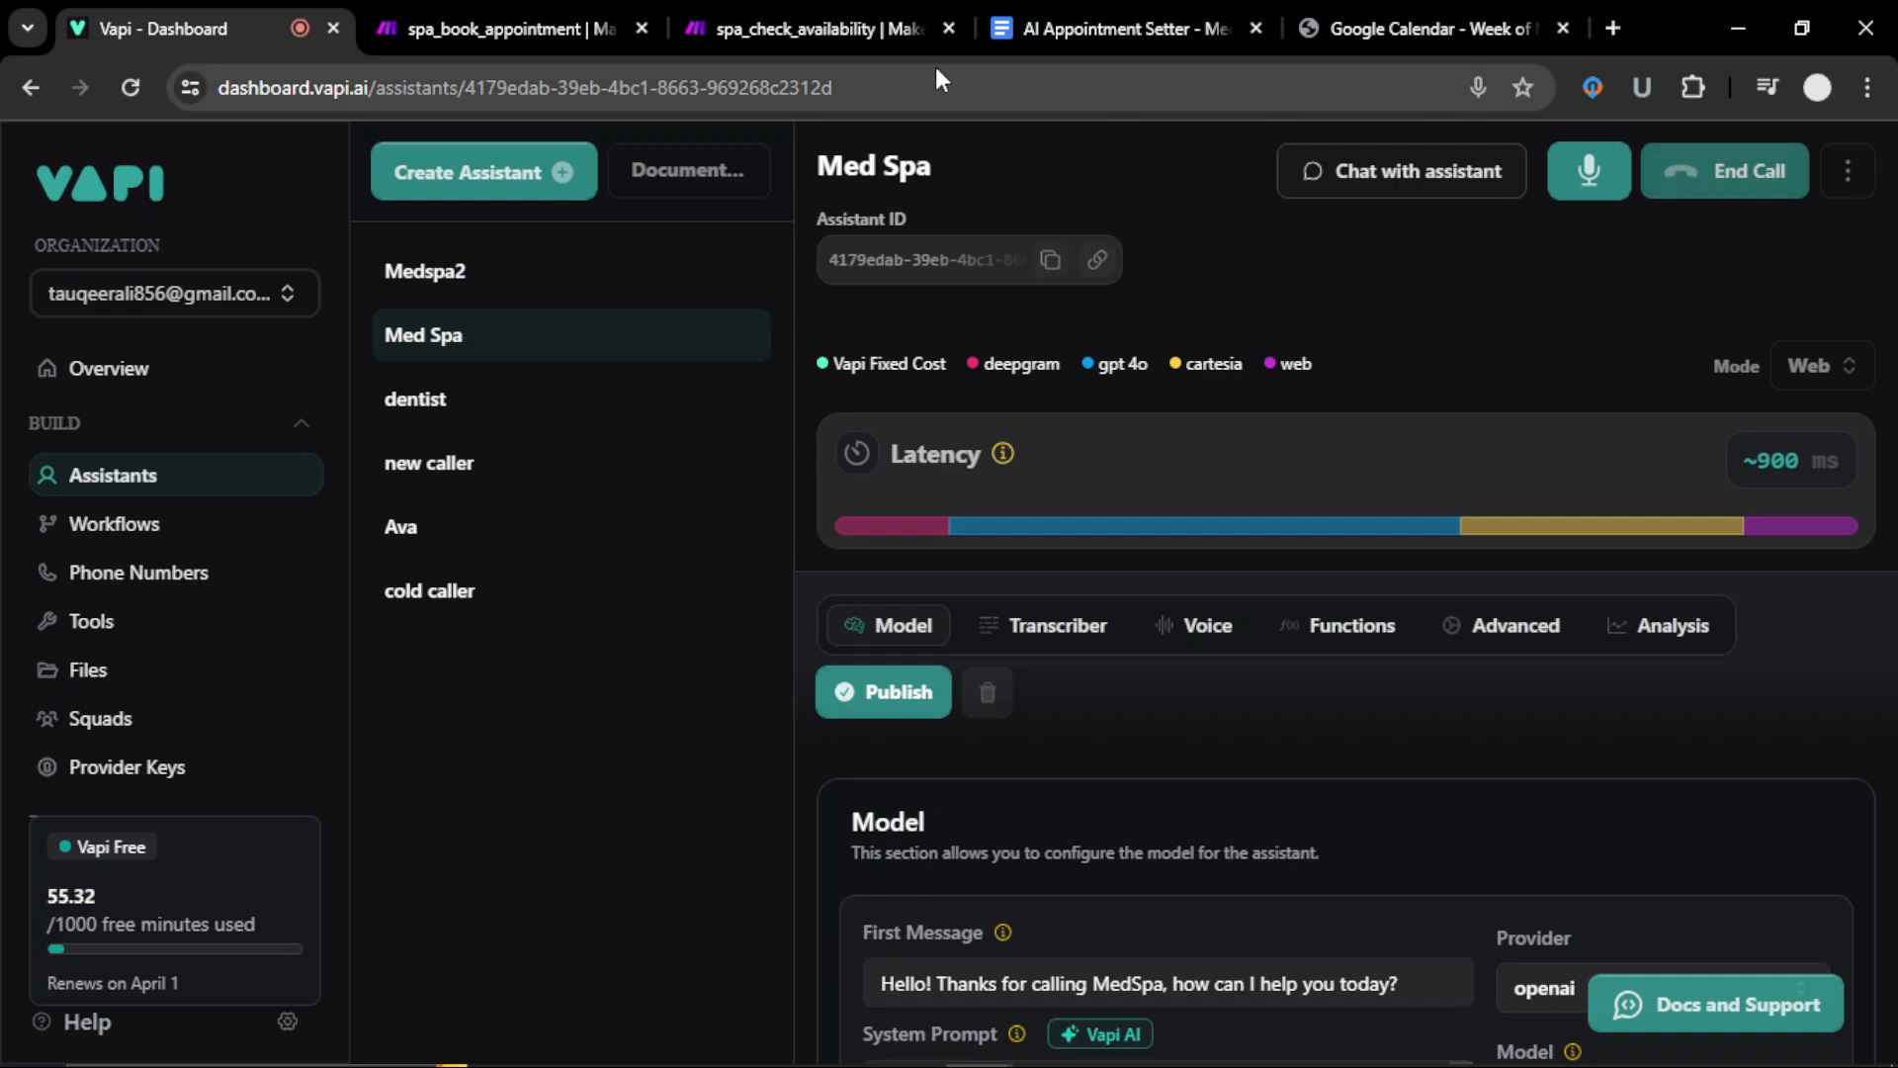
Step: Switch from the Vapi dashboard to the spa_check_availability scenario in Make
left_click(805, 28)
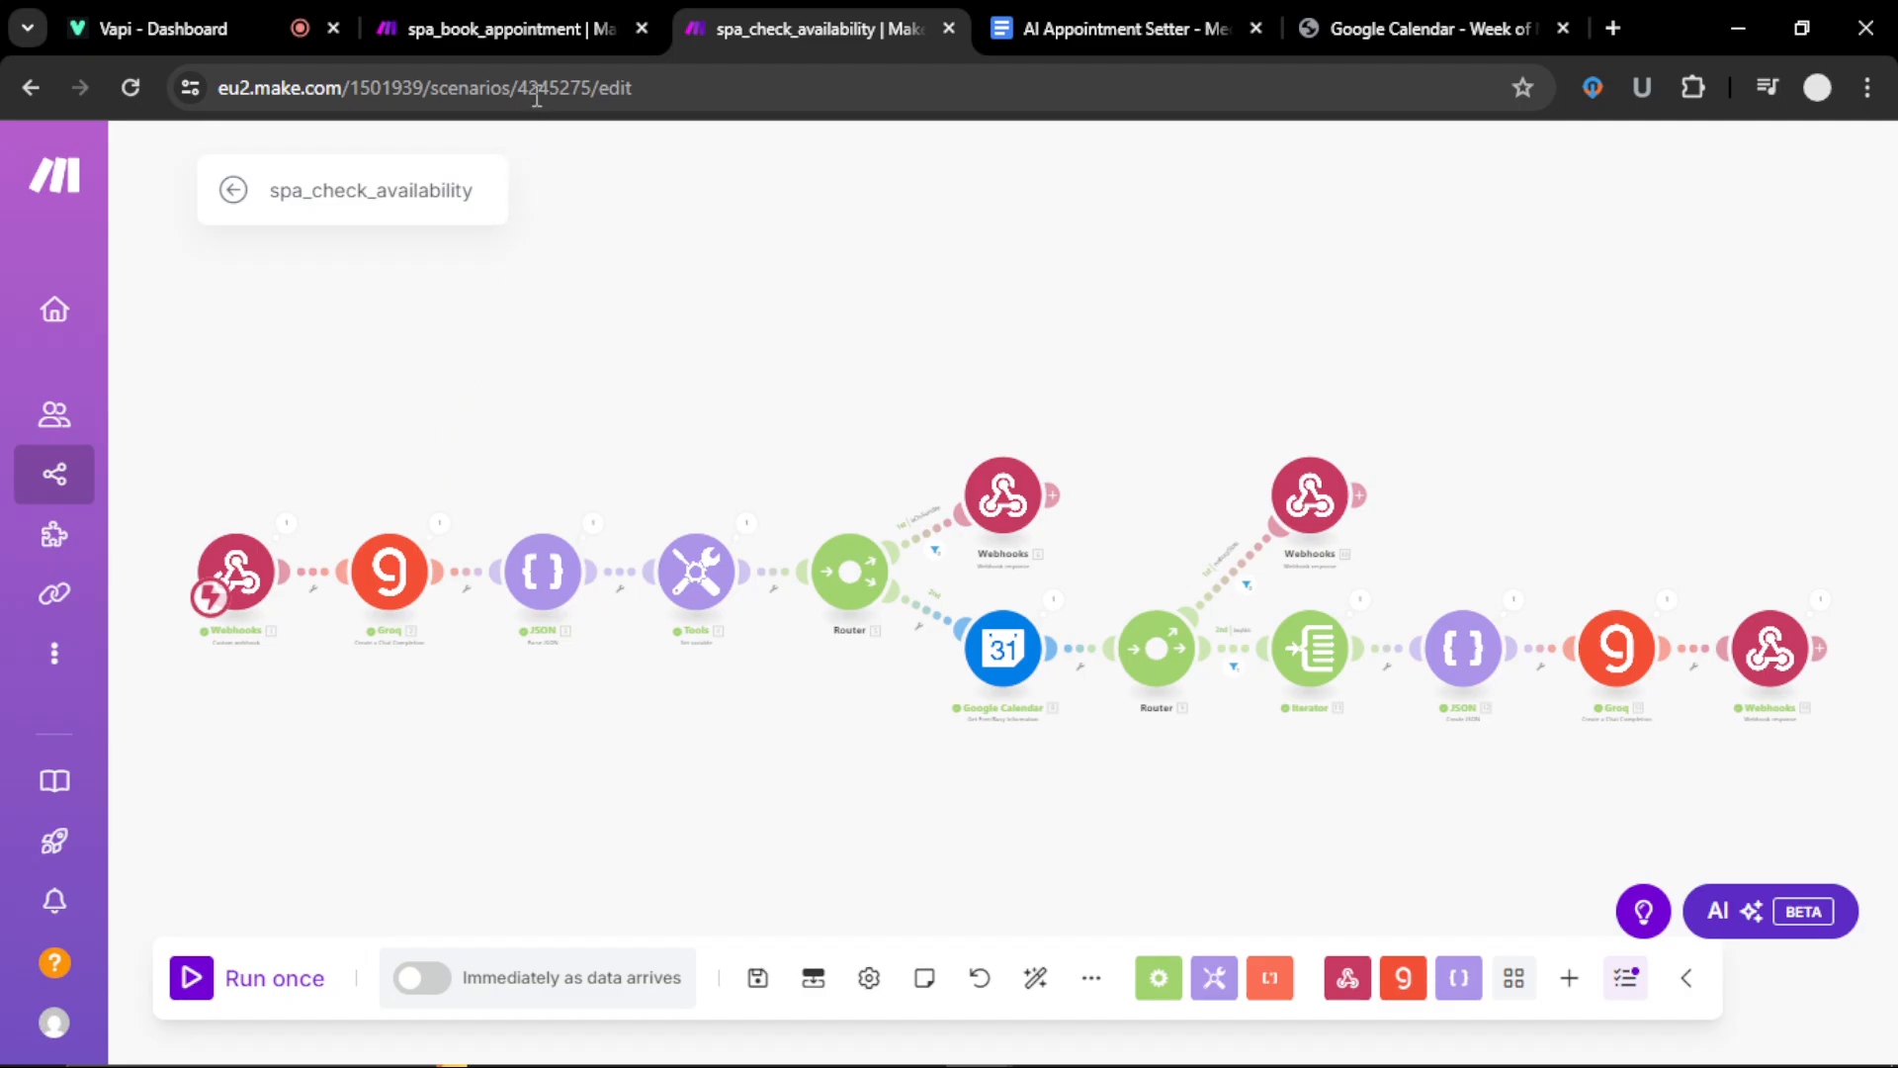
Step: Review the spa_book_appointment scenario's run, then head back through spa_check_availability to the Vapi dashboard
left_click(552, 32)
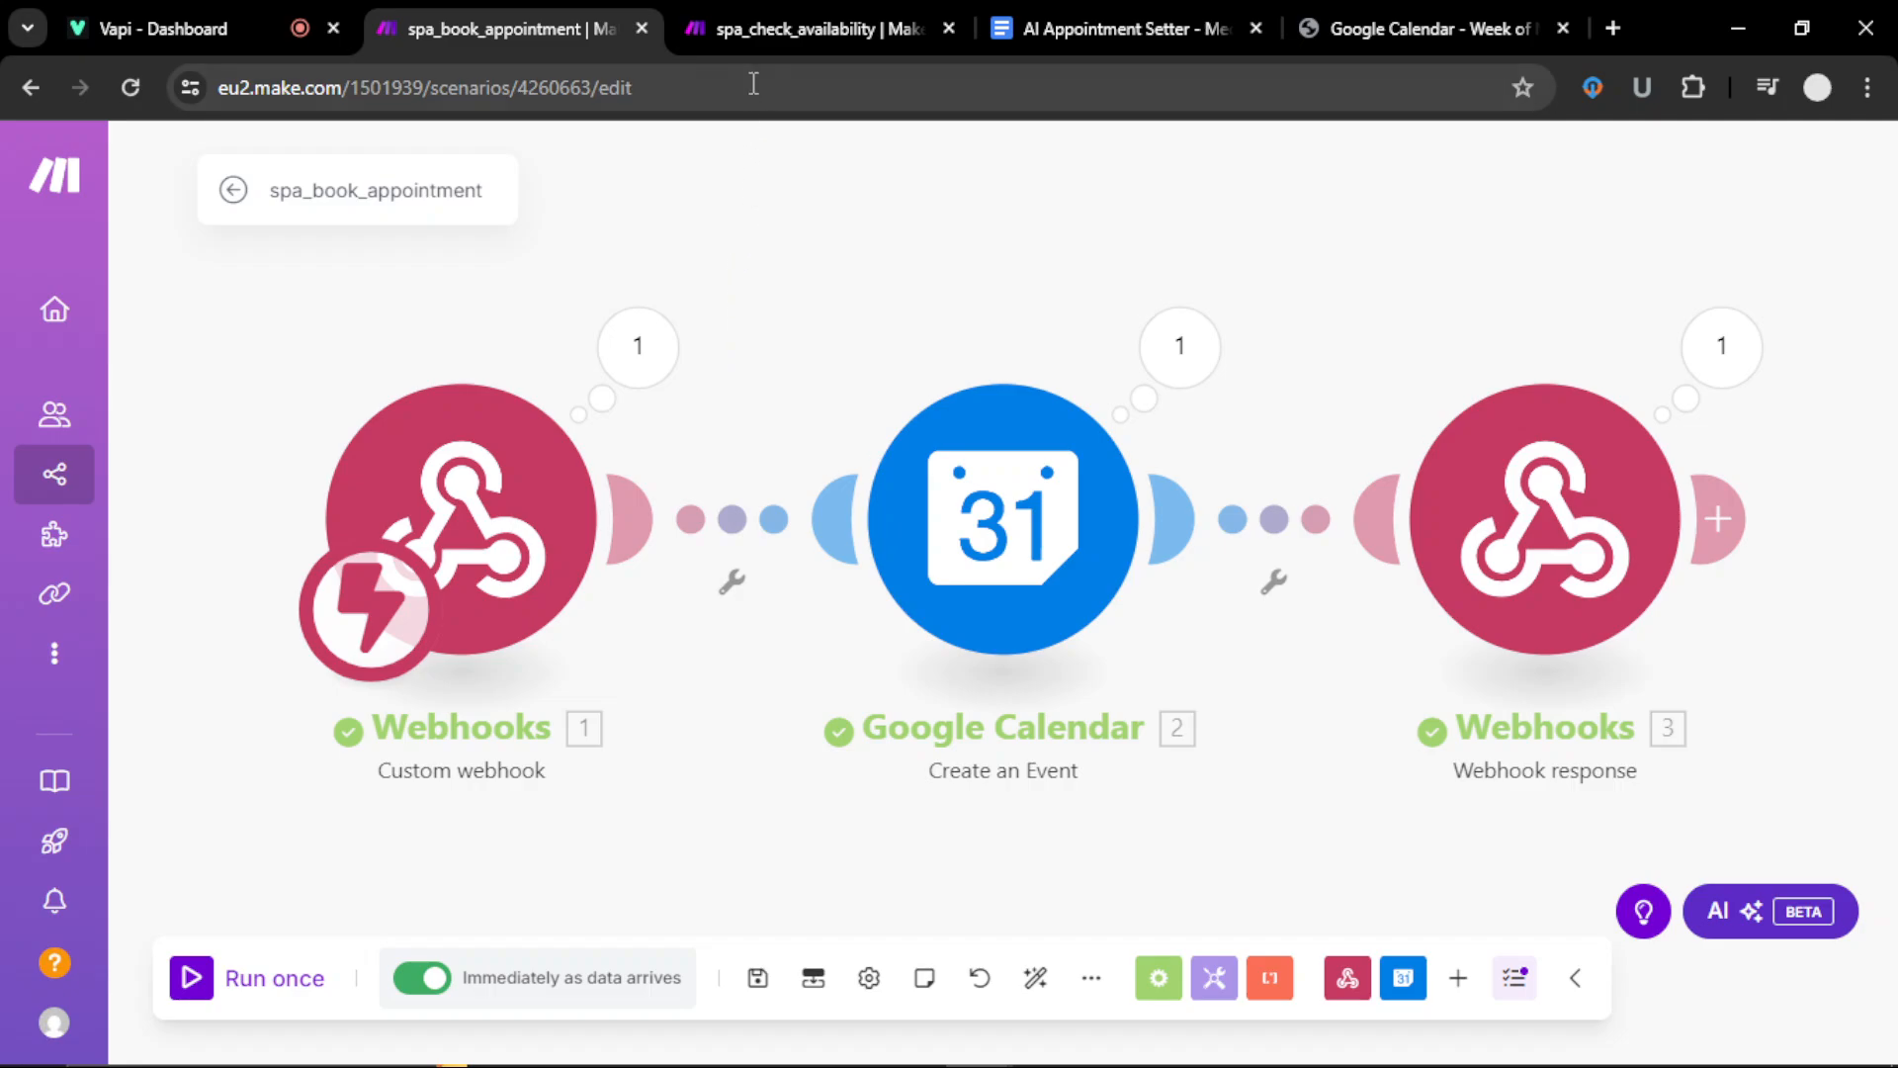
left_click(749, 33)
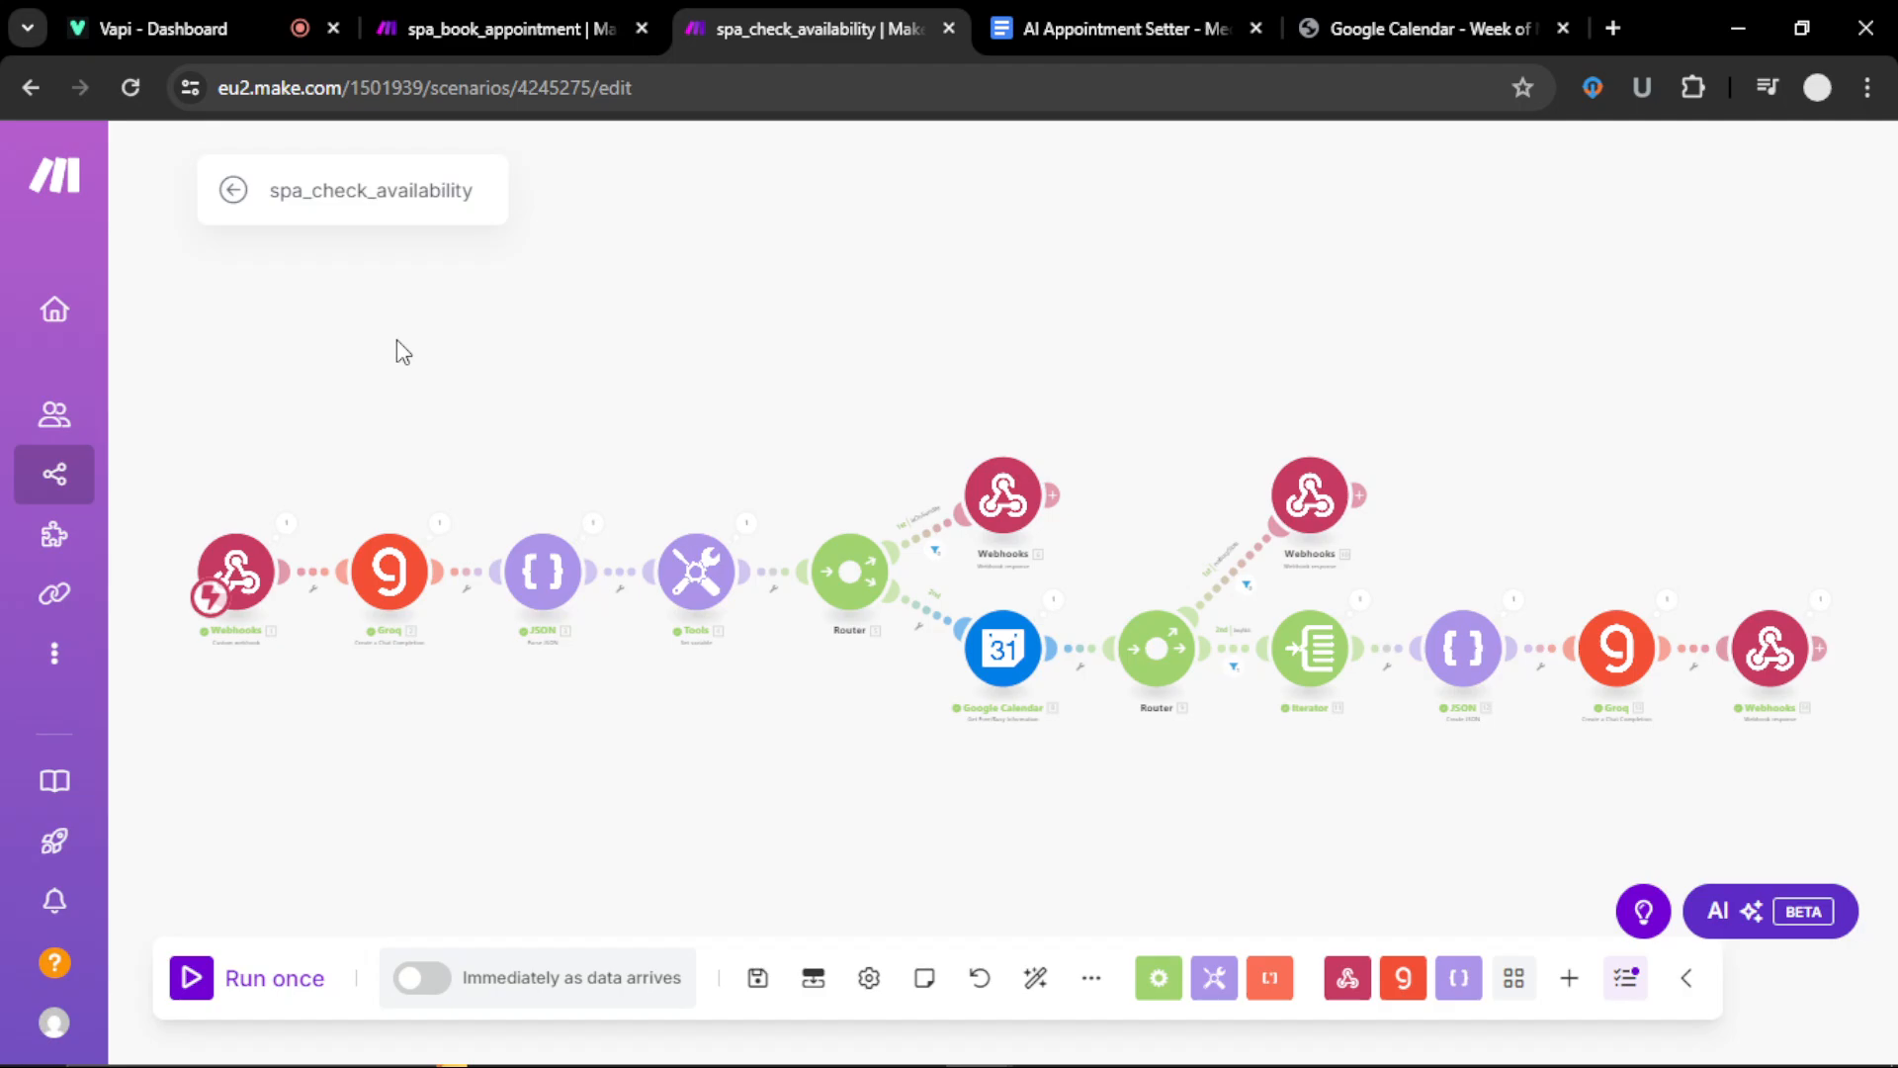
left_click(233, 23)
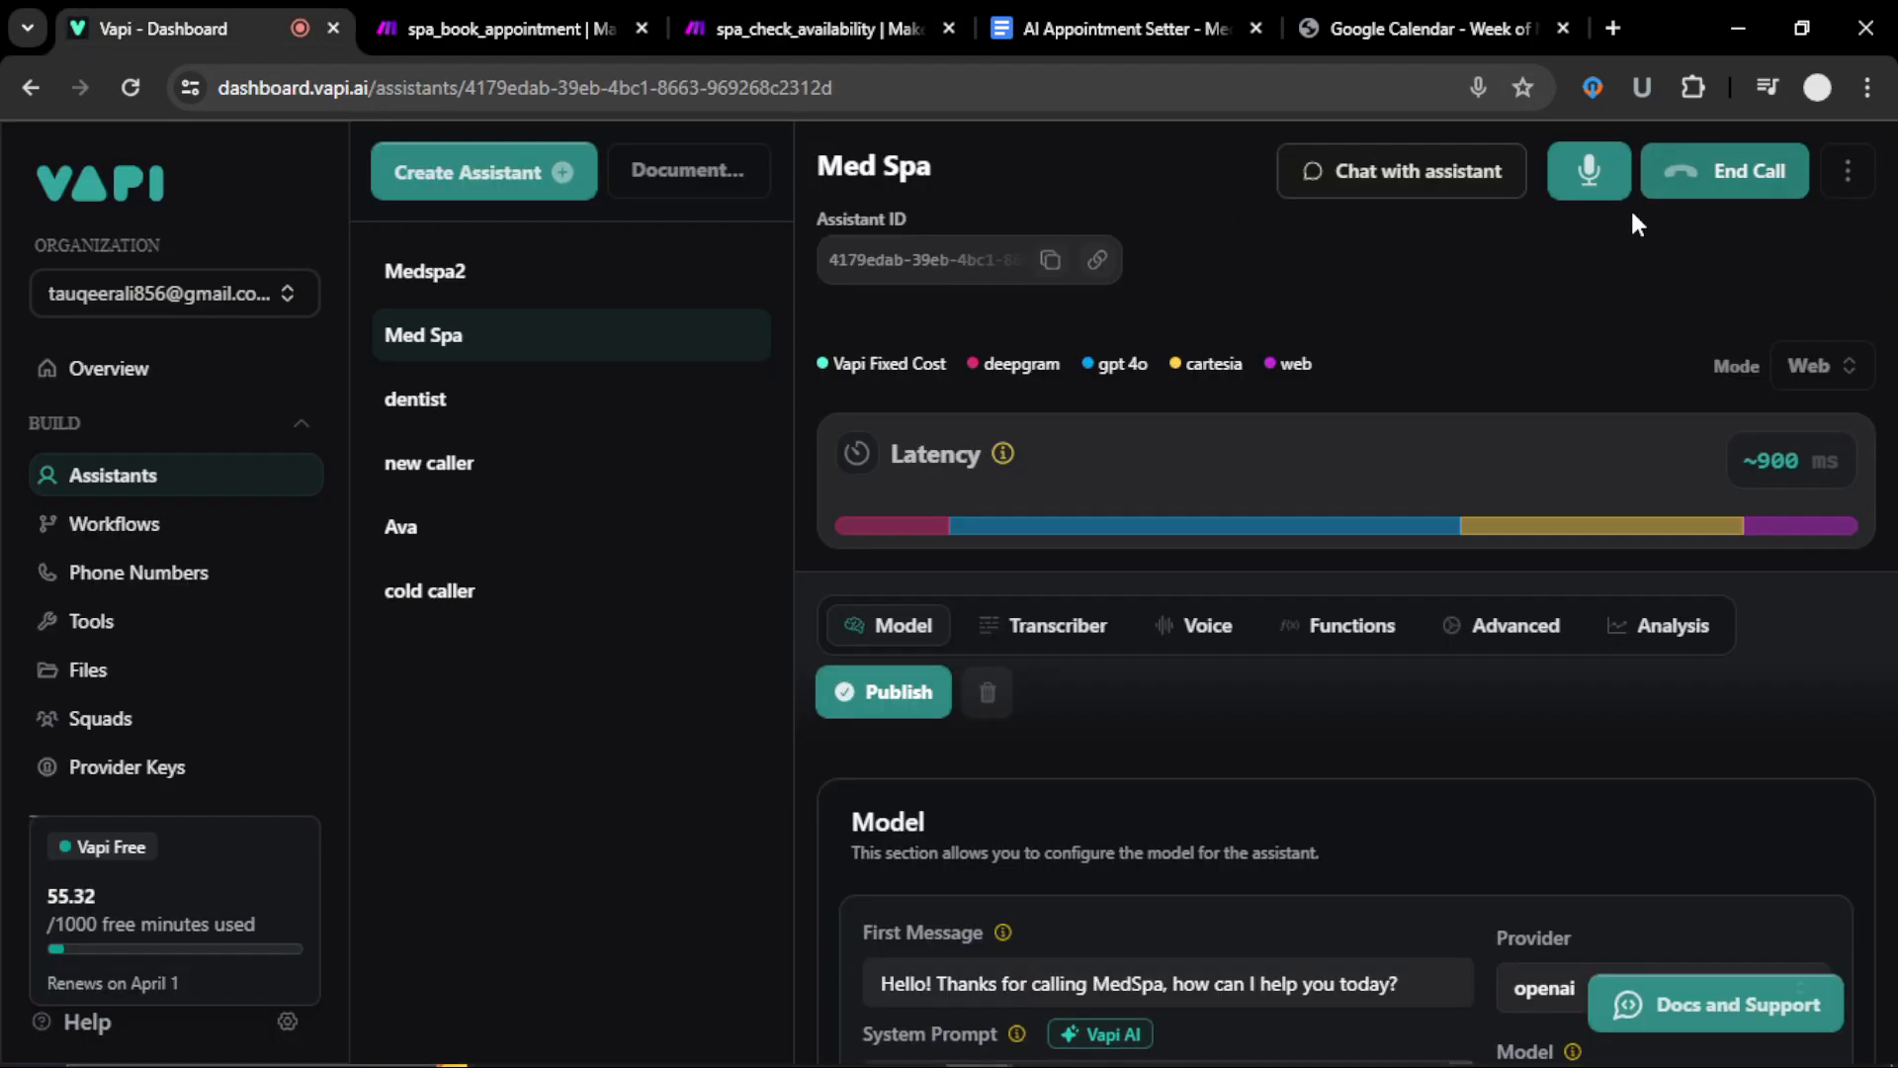
Step: End the Med Spa test call and review the spa_check_availability scenario in Make
left_click(1740, 171)
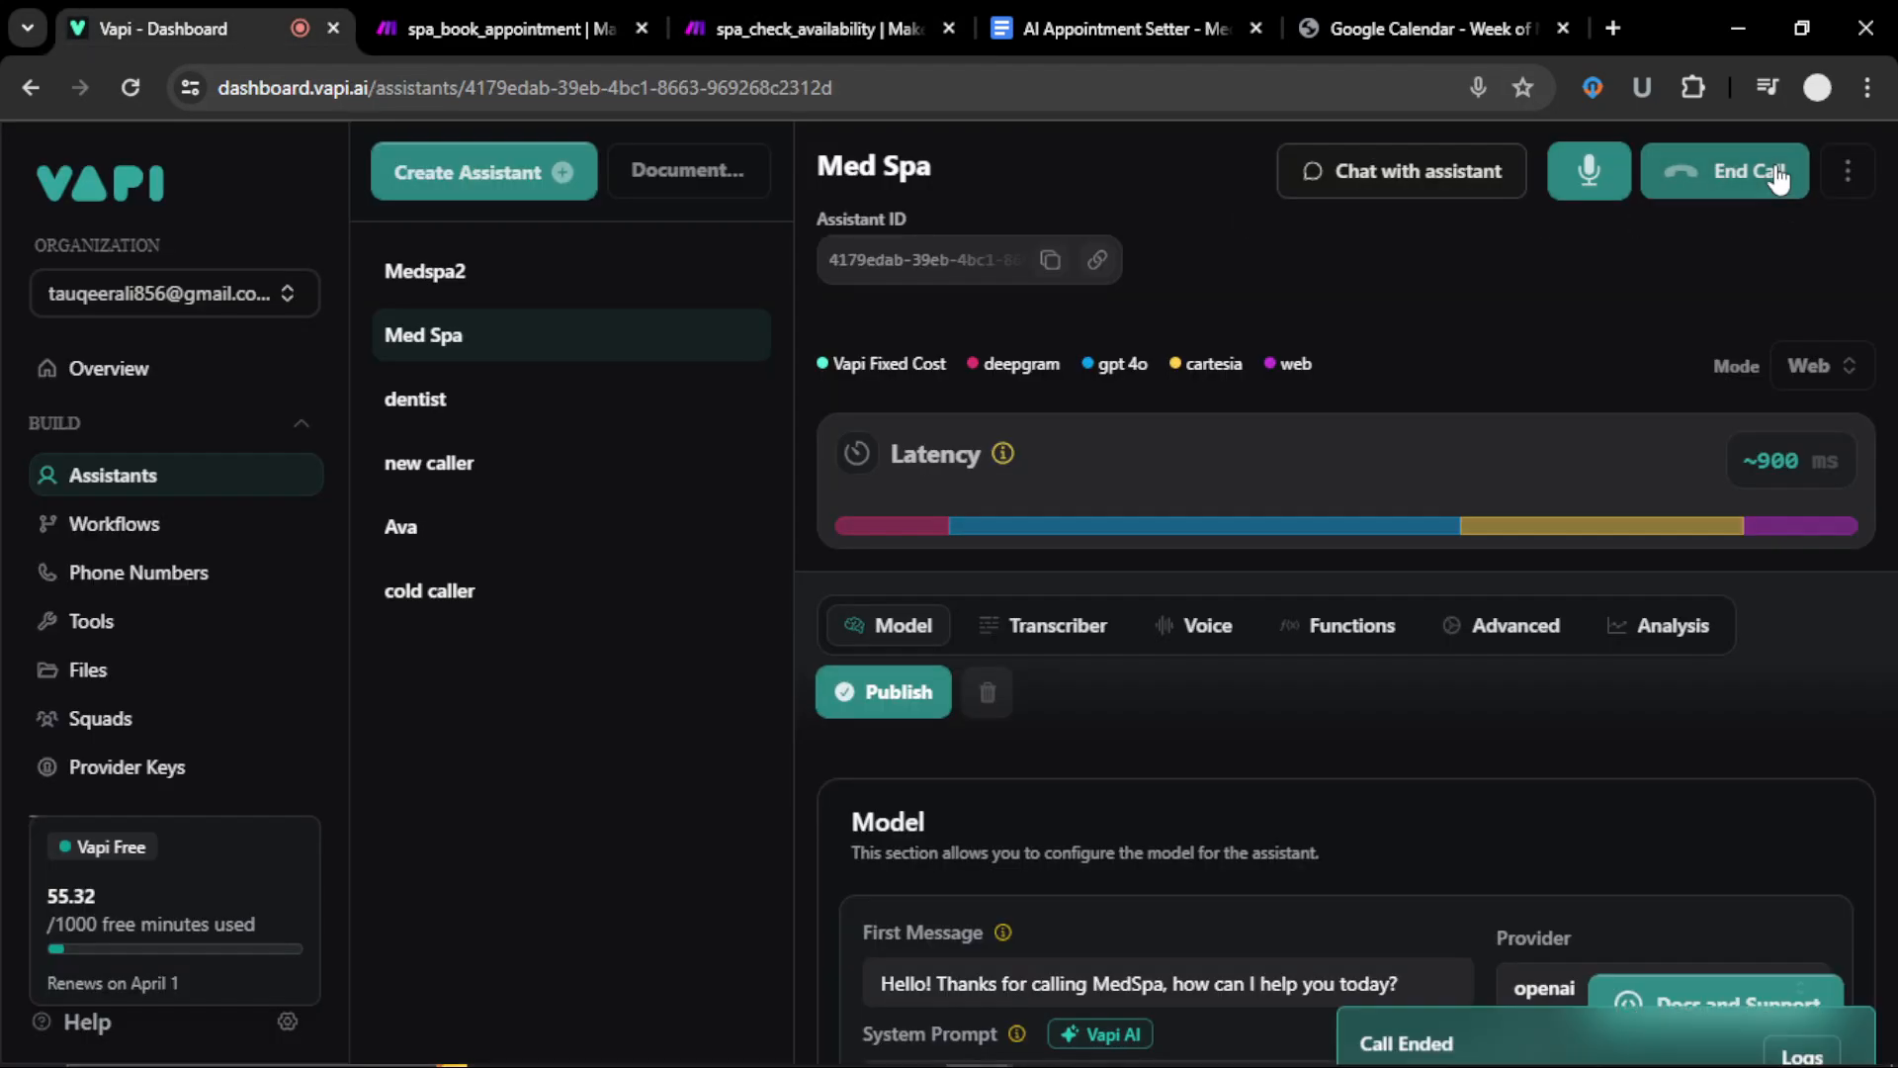
left_click(739, 38)
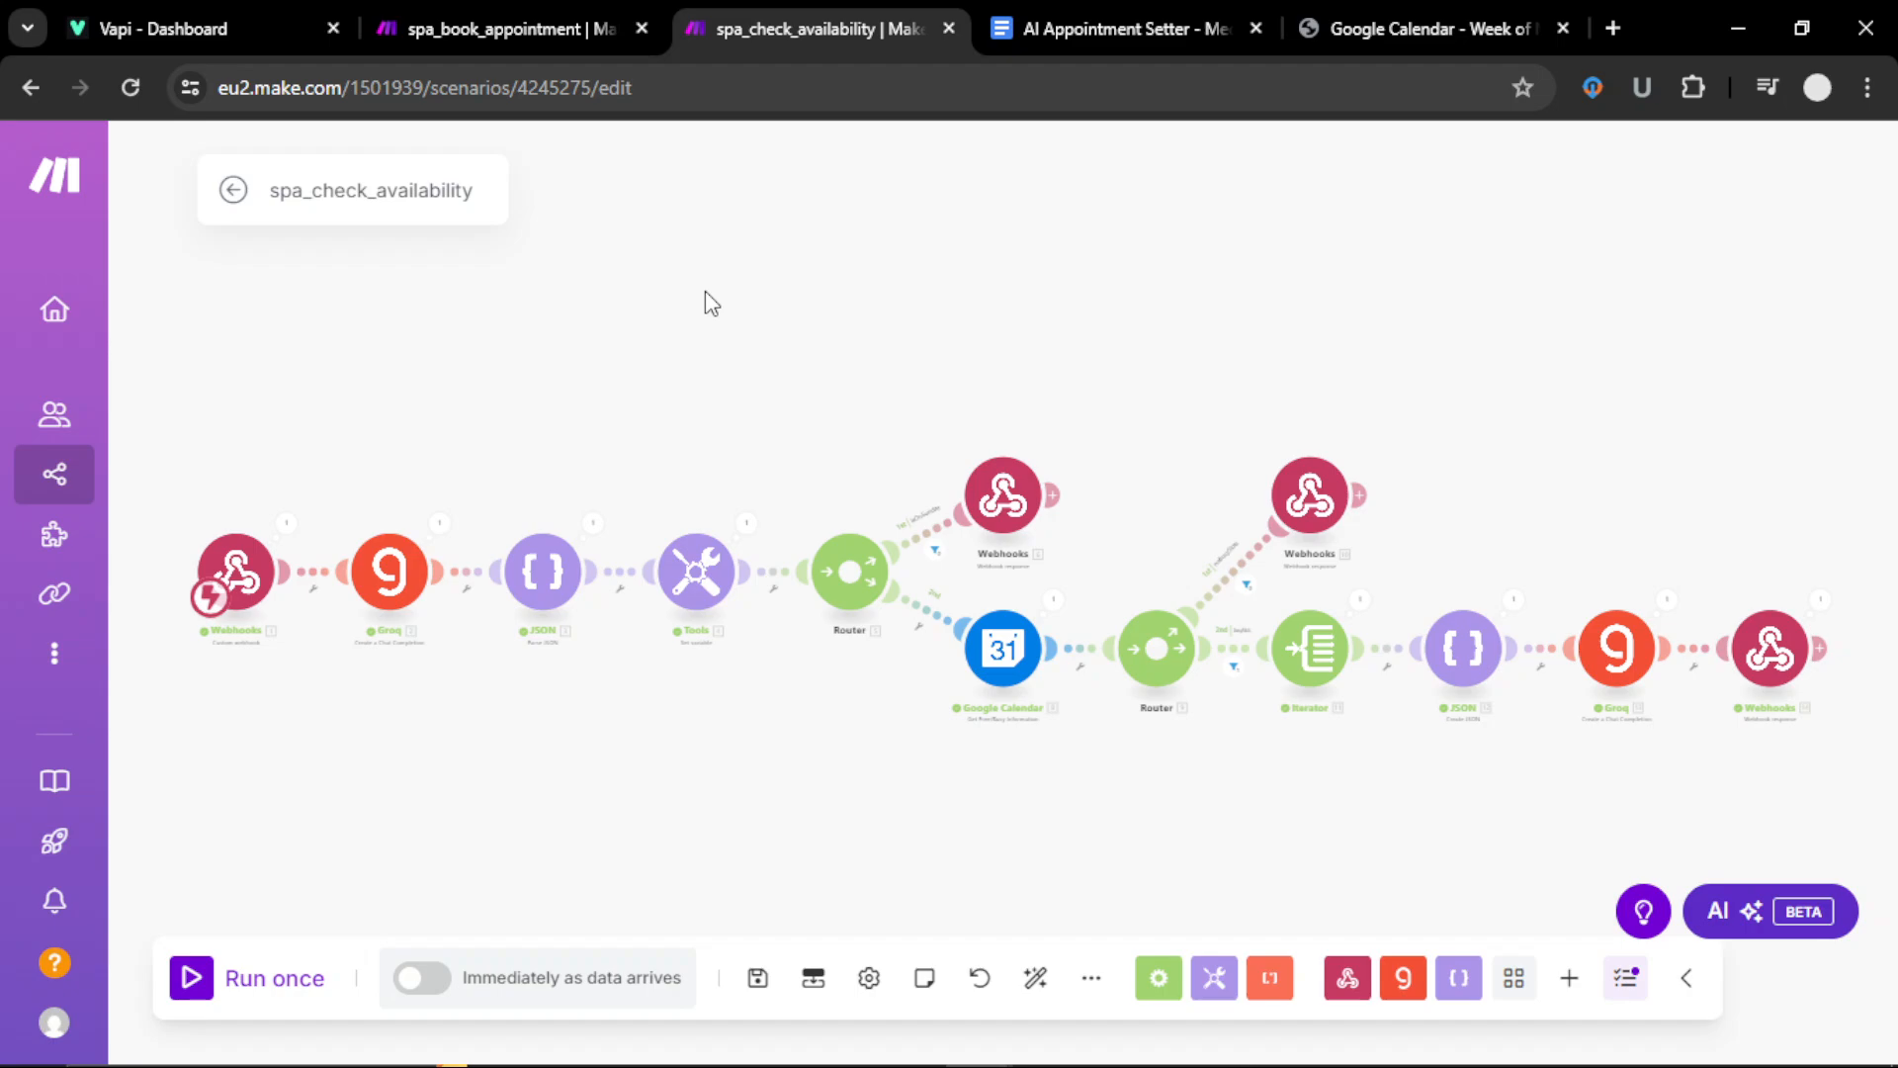
left_click(226, 26)
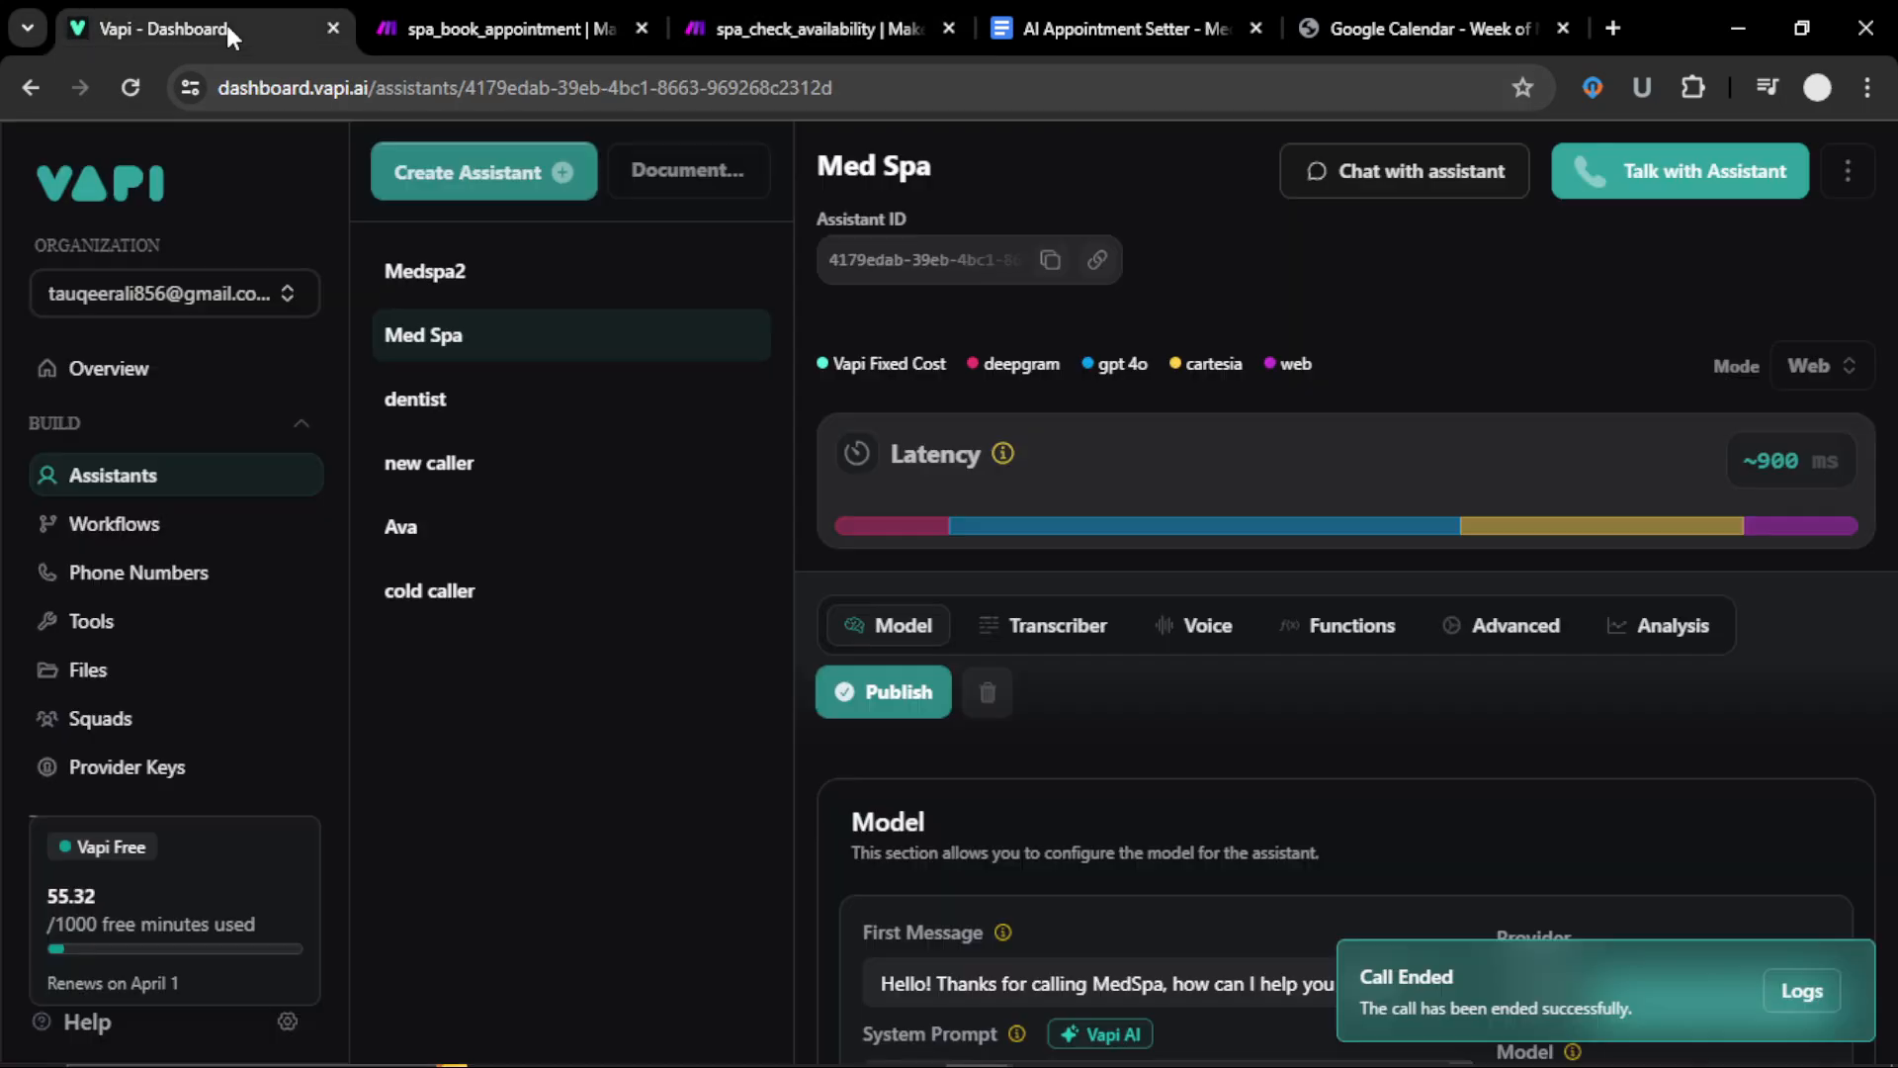
left_click(728, 20)
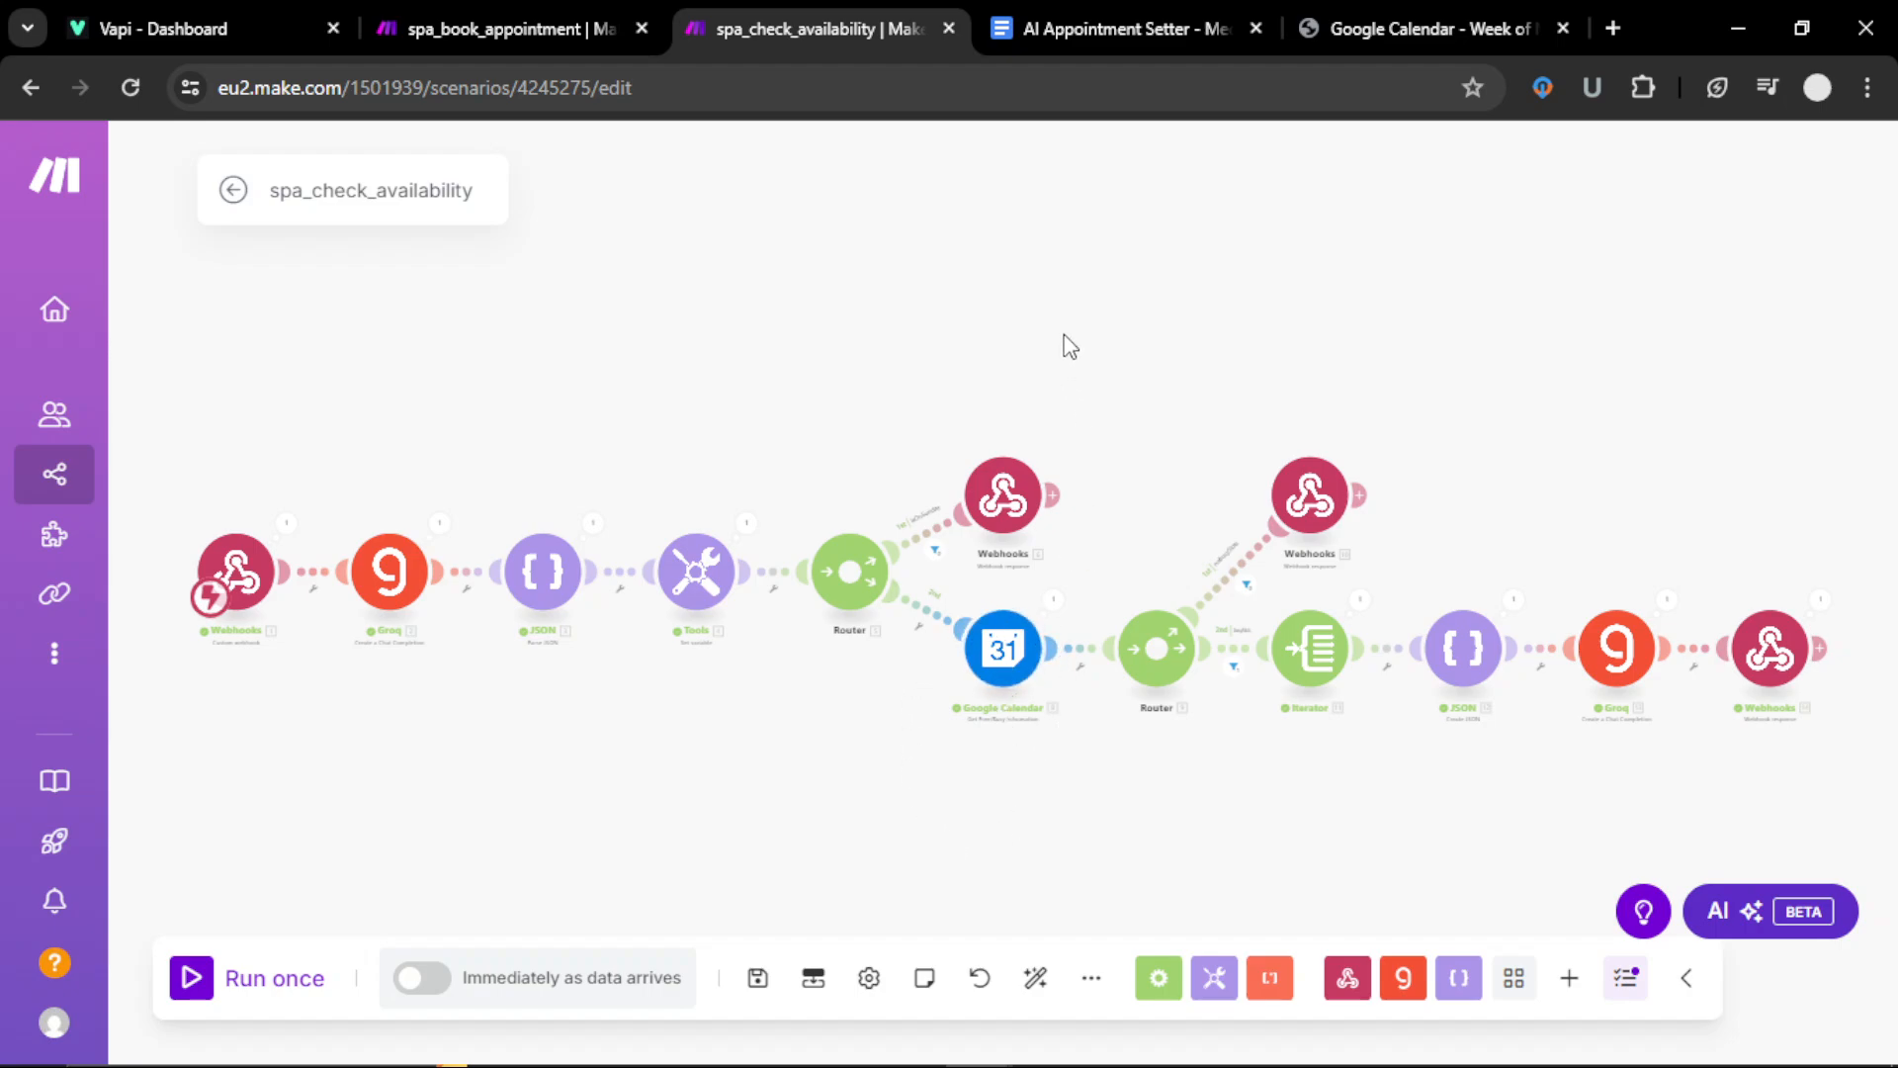
Step: Save the spa_check_availability scenario with Ctrl+S and return to the Vapi Med Spa assistant
key("ctrl+s")
mouse_move(1130, 1063)
left_click(1051, 1040)
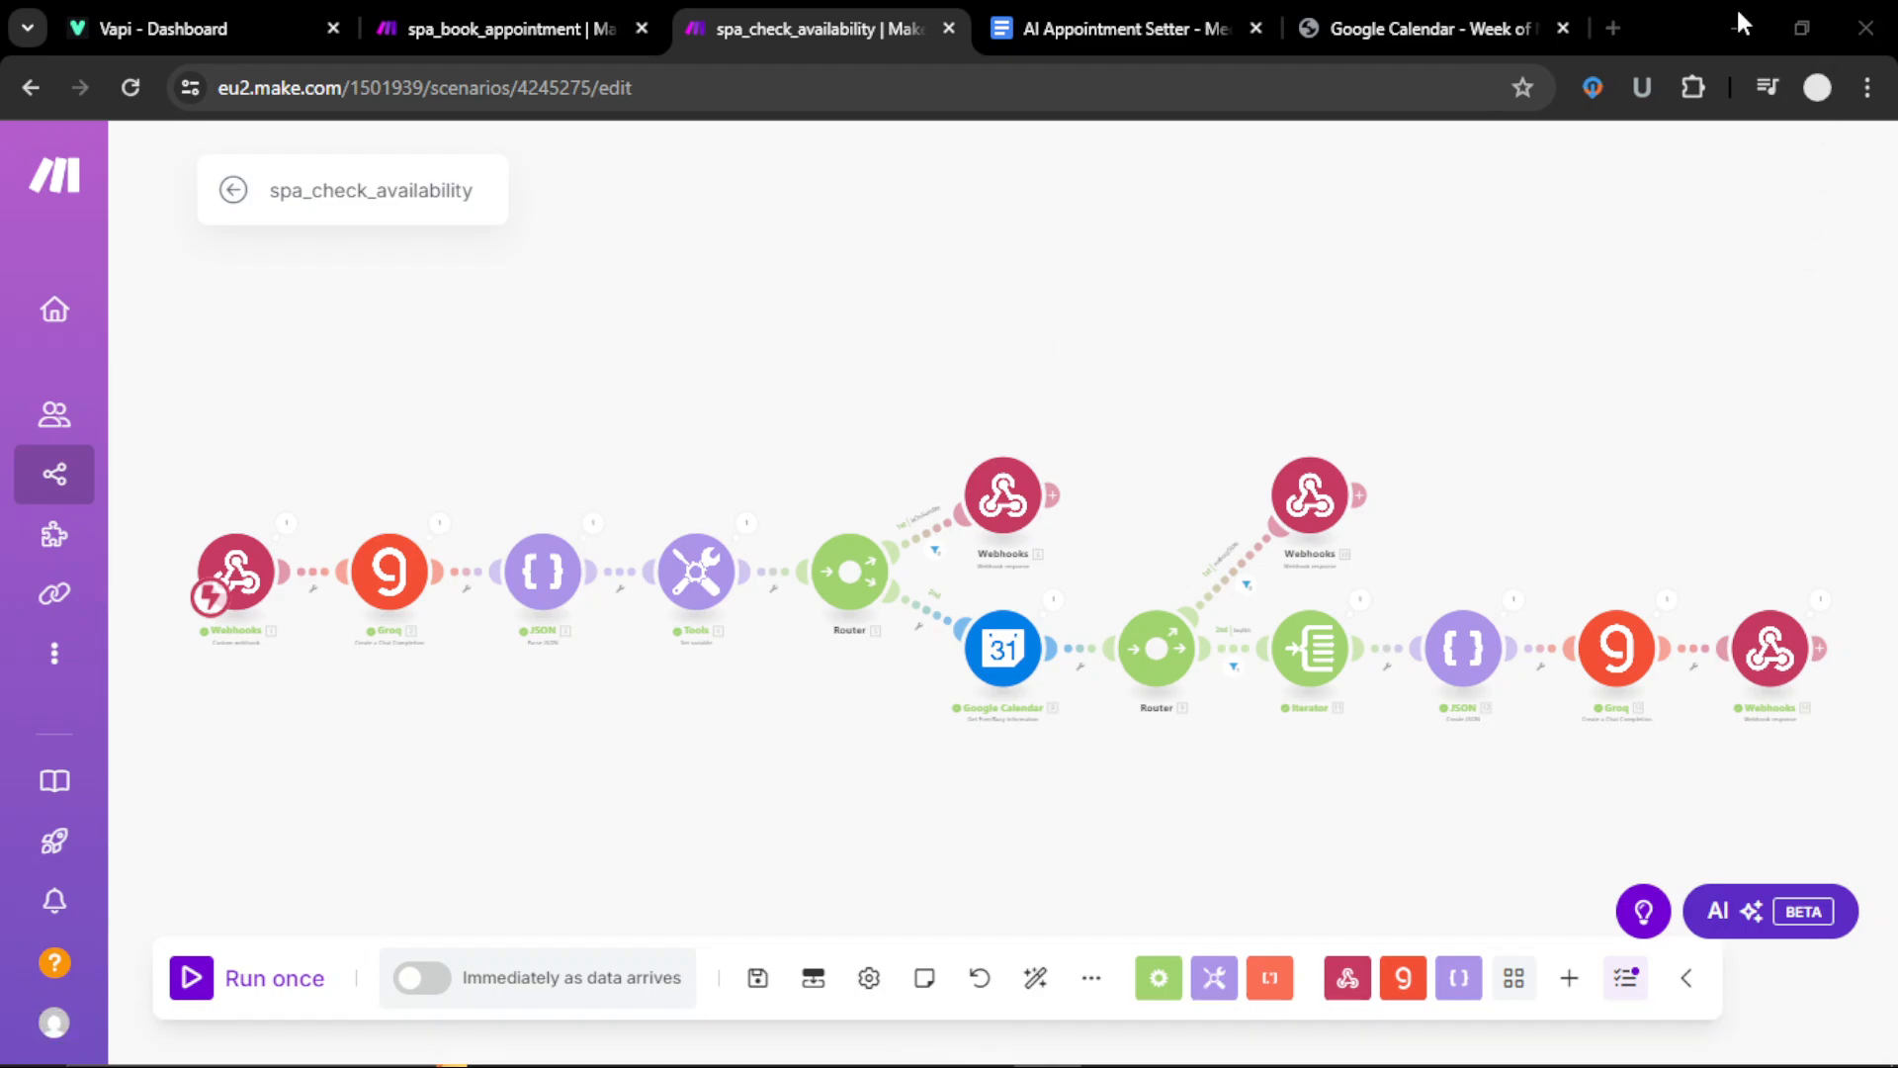
left_click(253, 32)
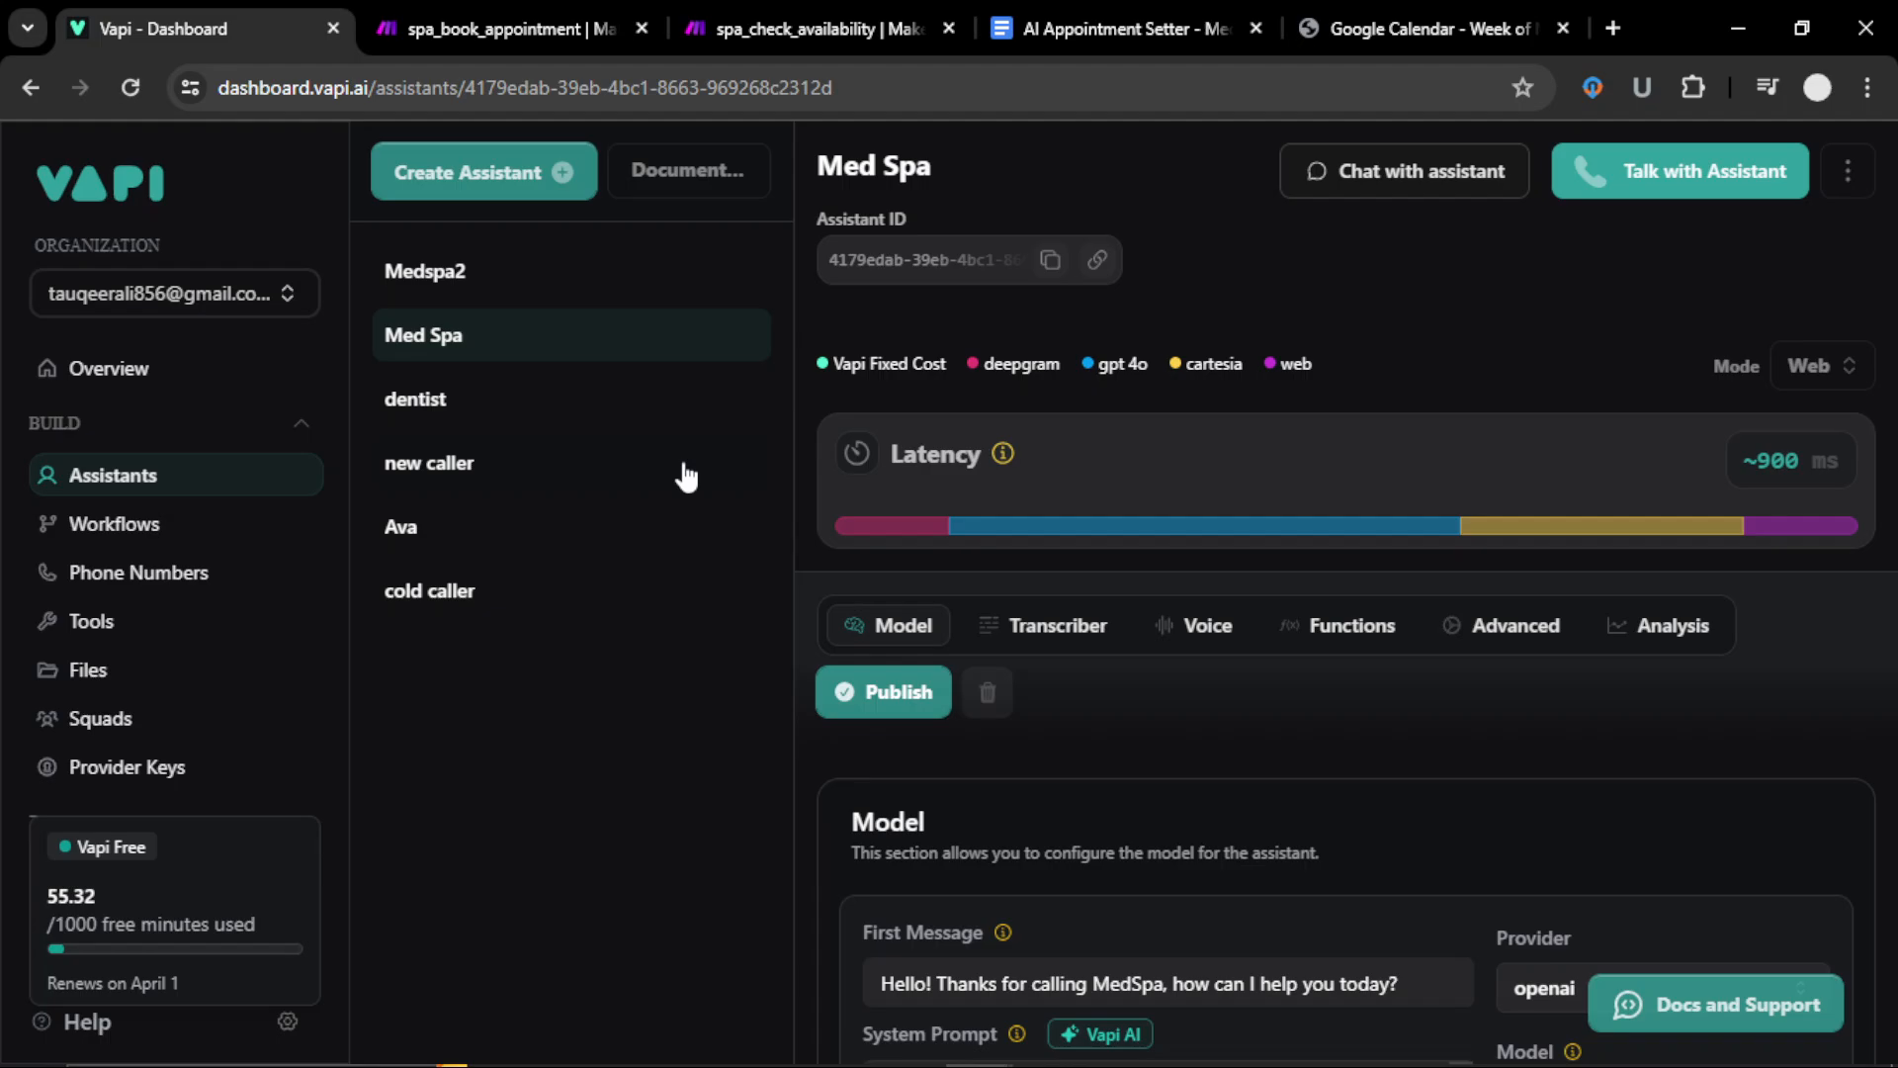
Step: Create a Blank Template assistant, changing the name's trailing 2 to 3 to make Medspa3
left_click(493, 183)
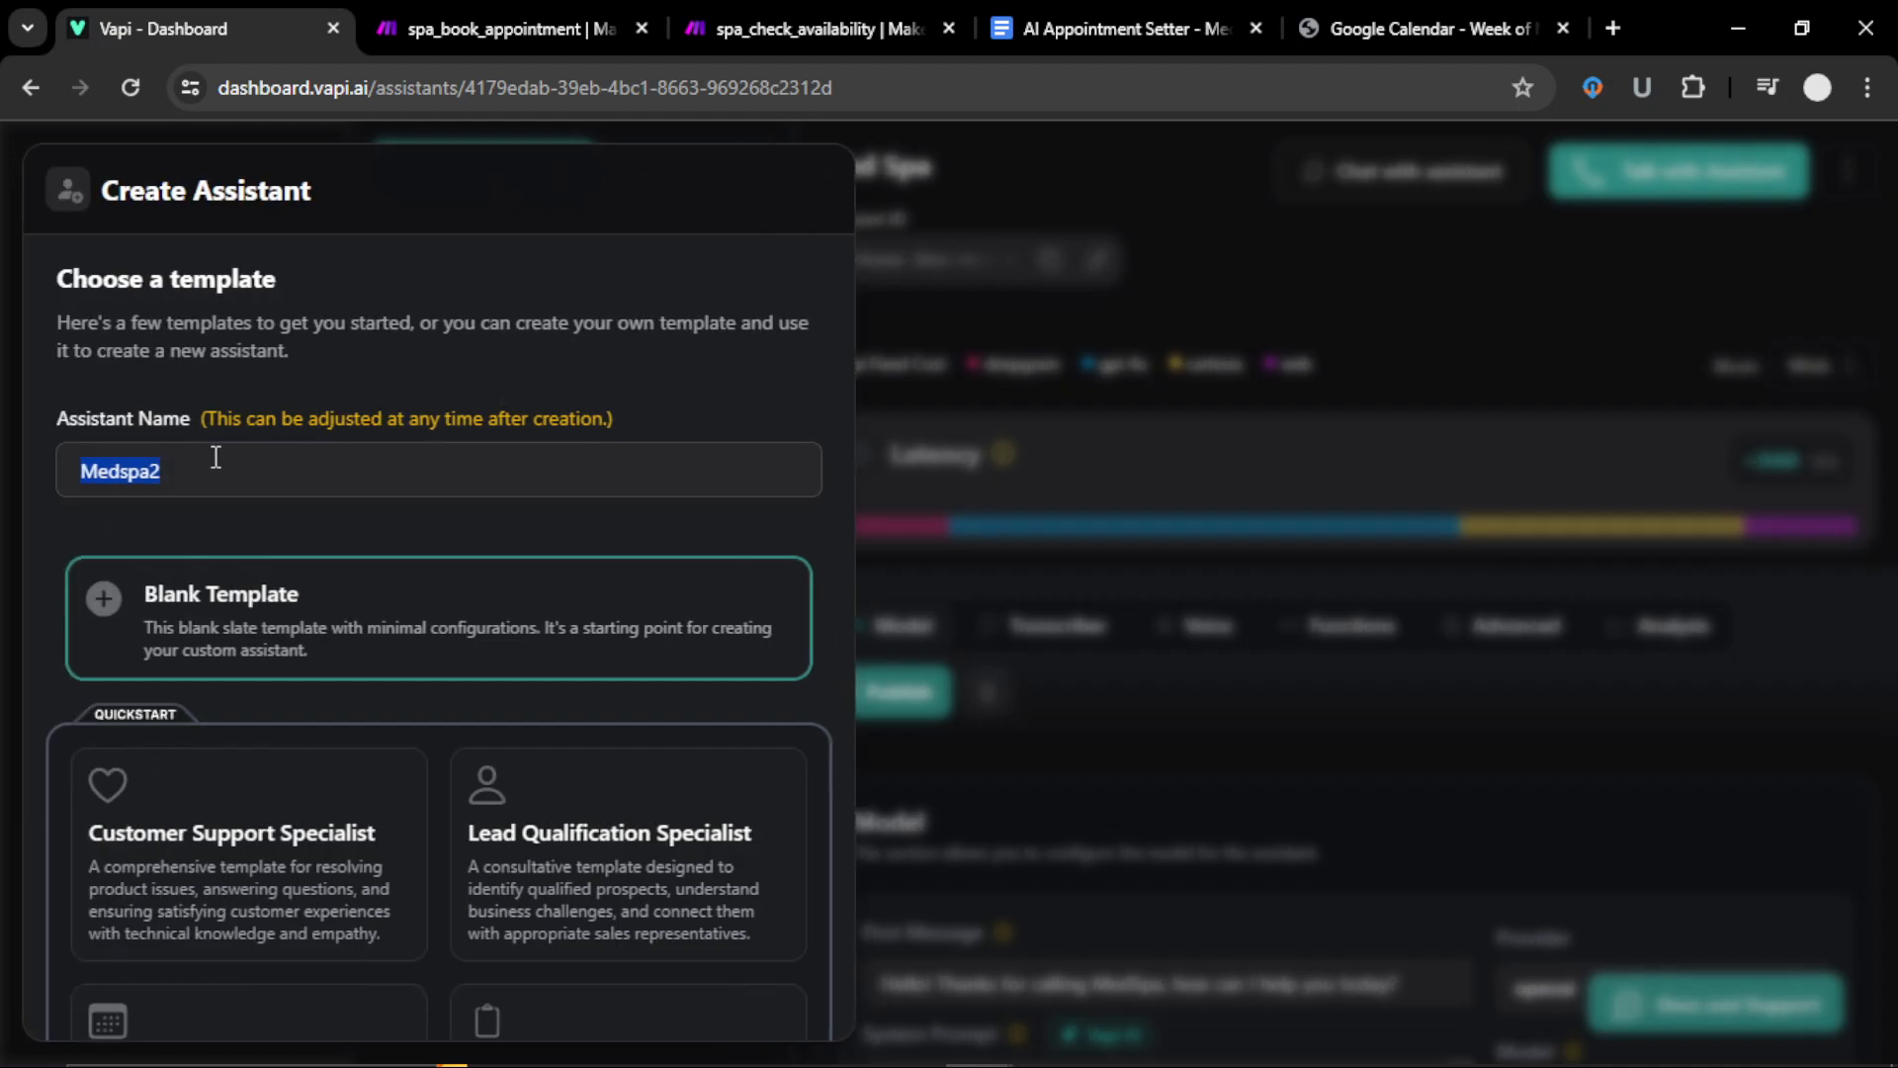
left_click(192, 460)
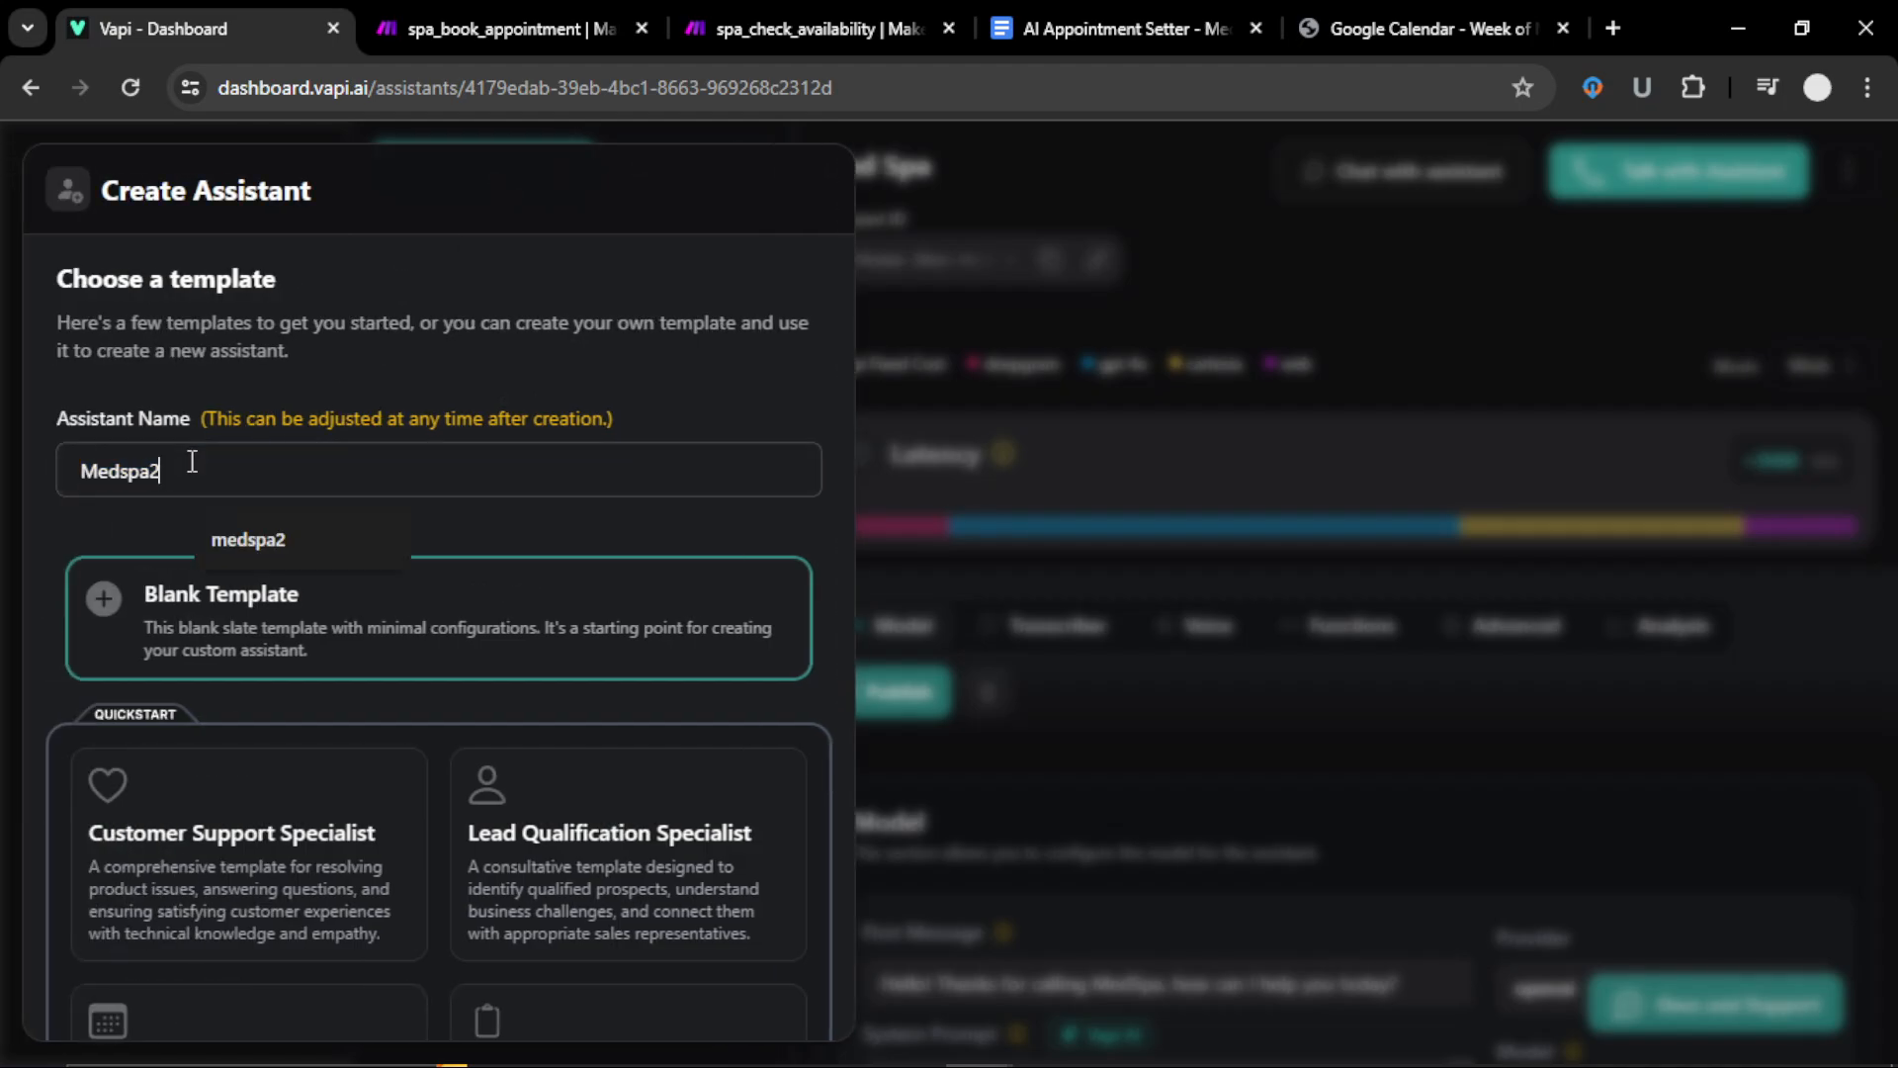
key("BackSpace")
type("3")
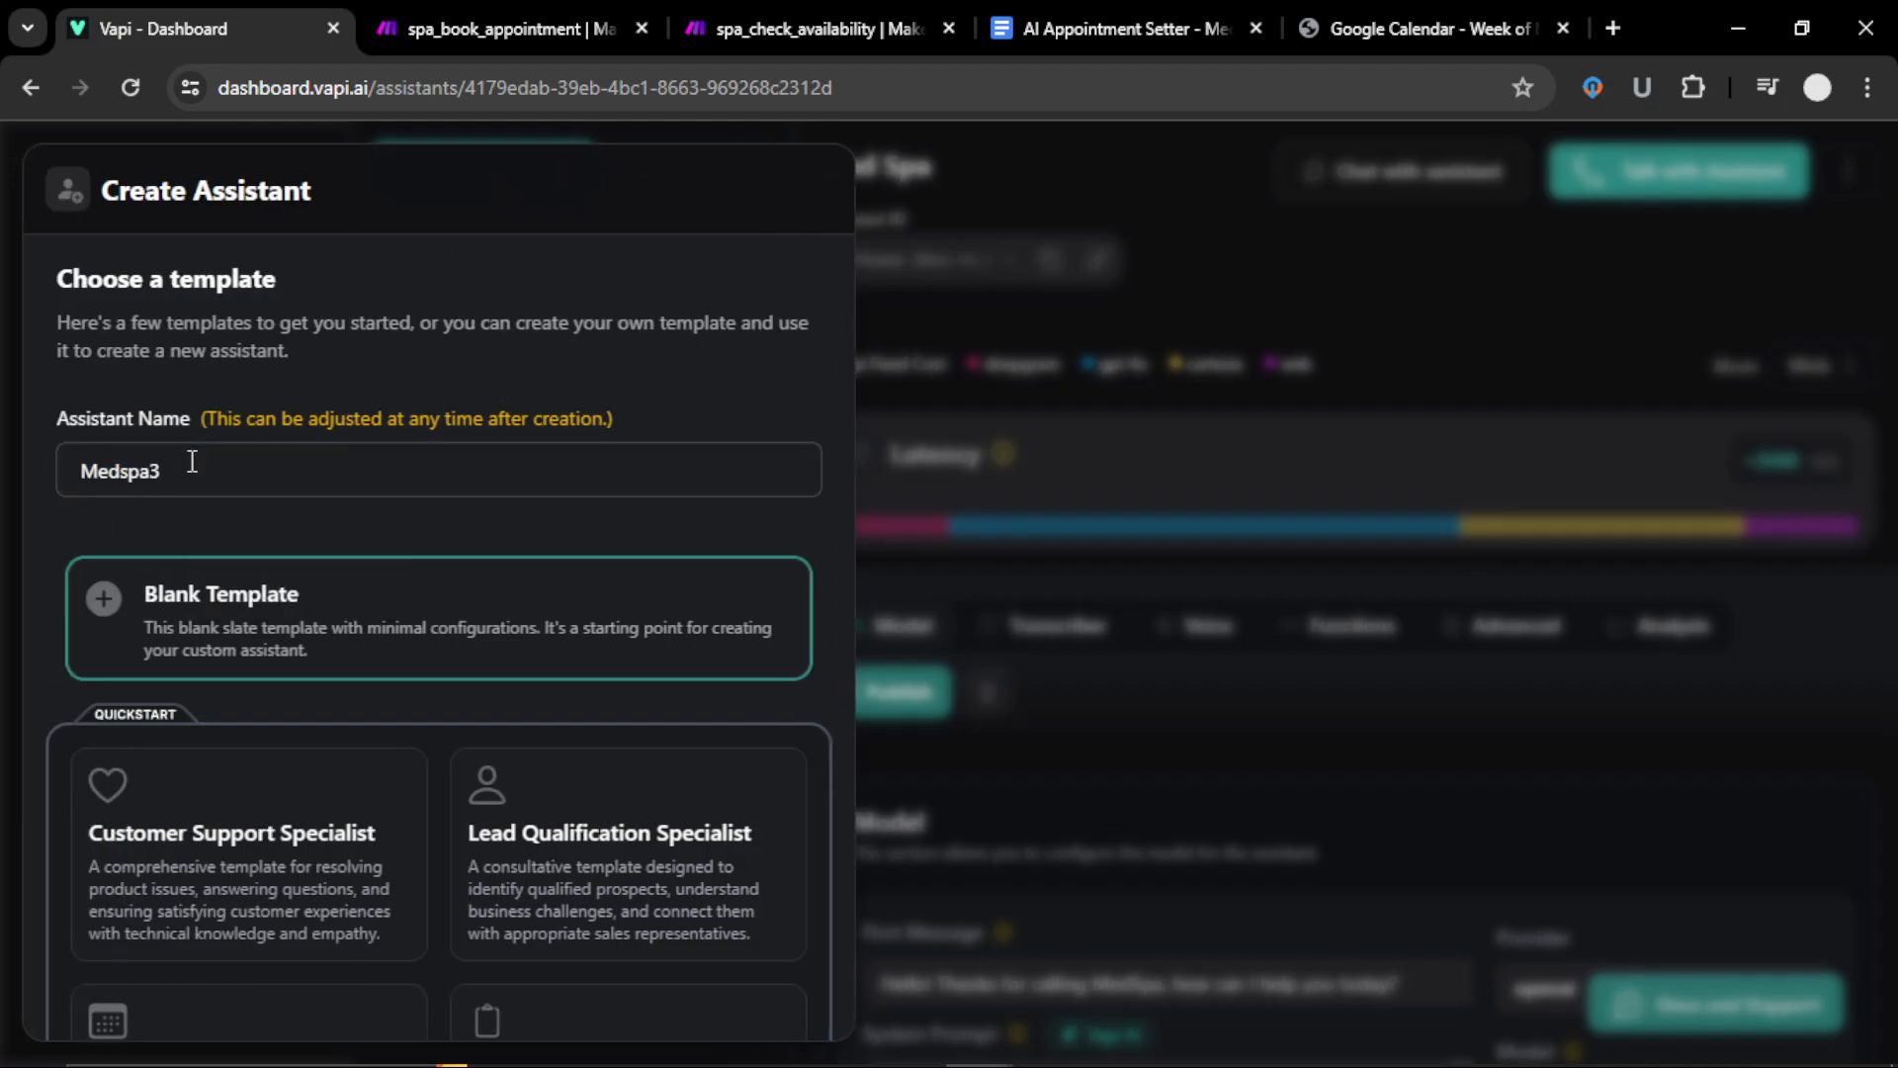
scroll(238, 728, "down", 4)
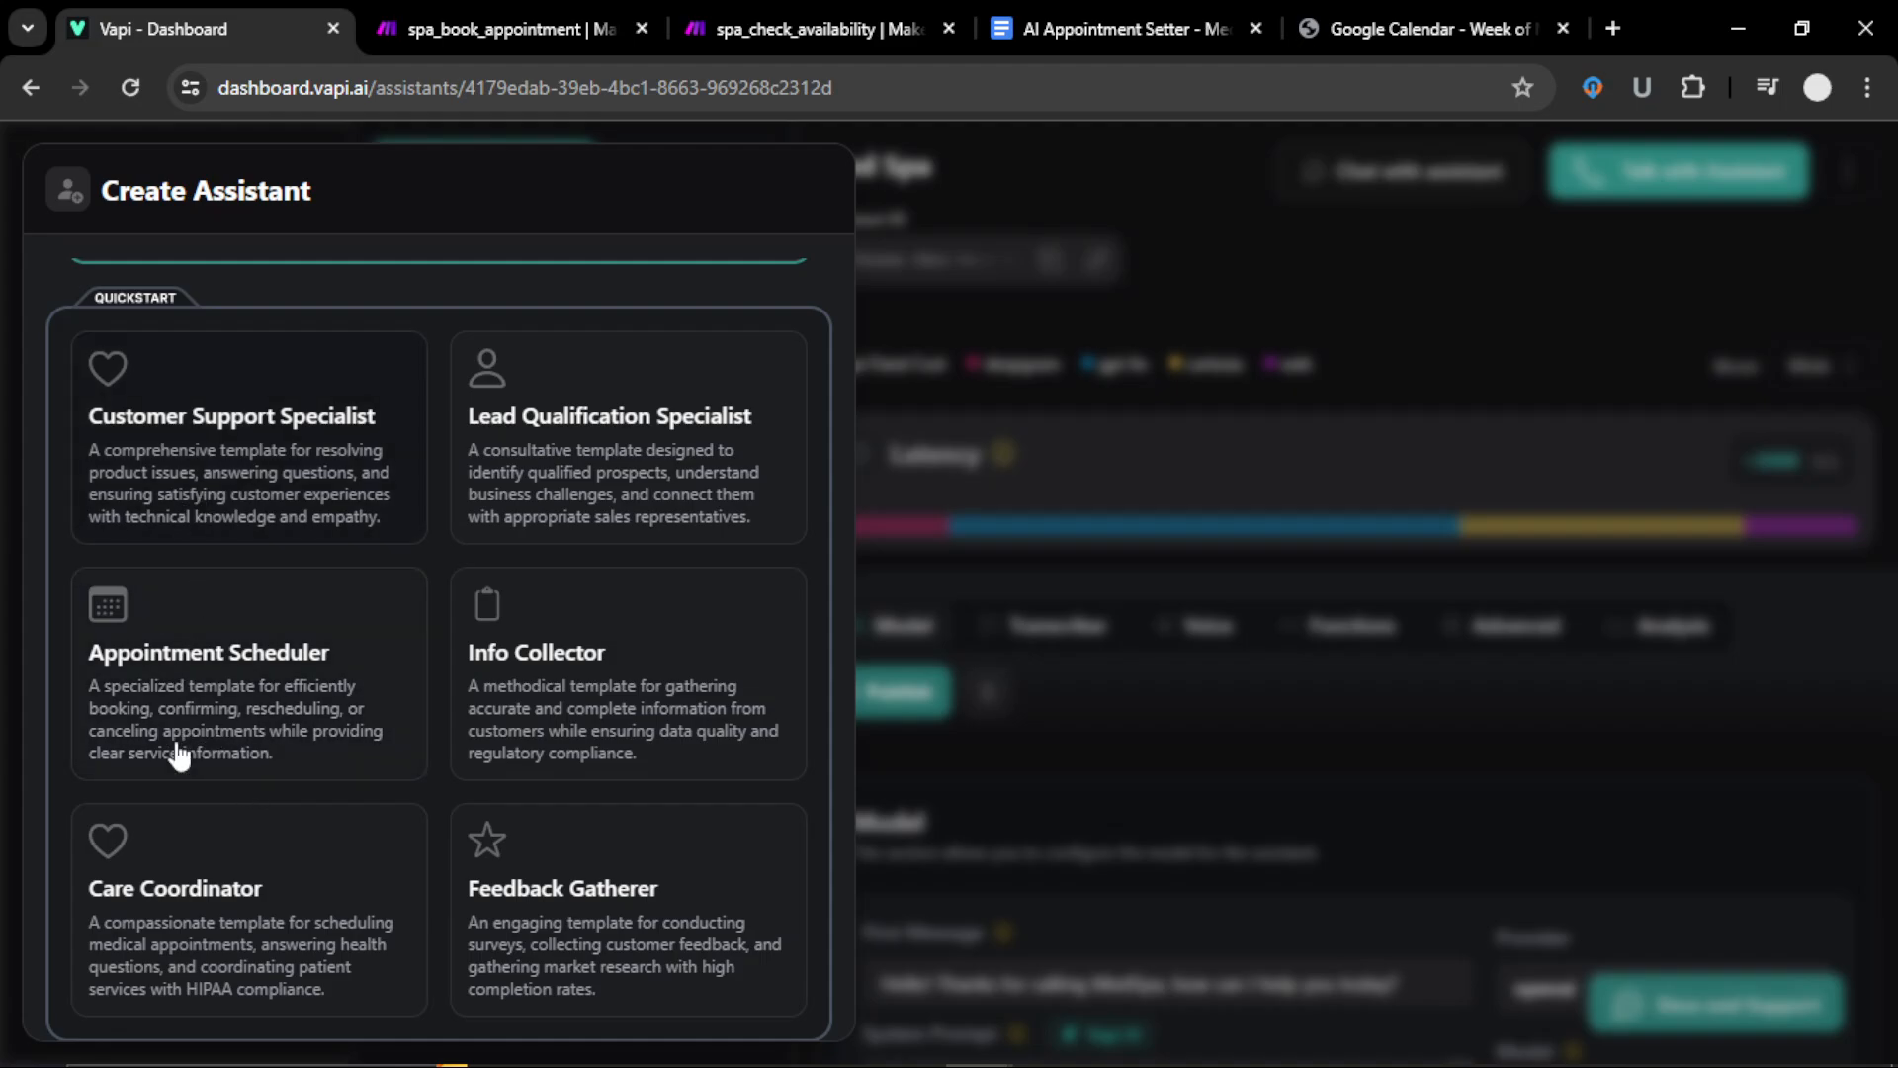
scroll(249, 708, "up", 4)
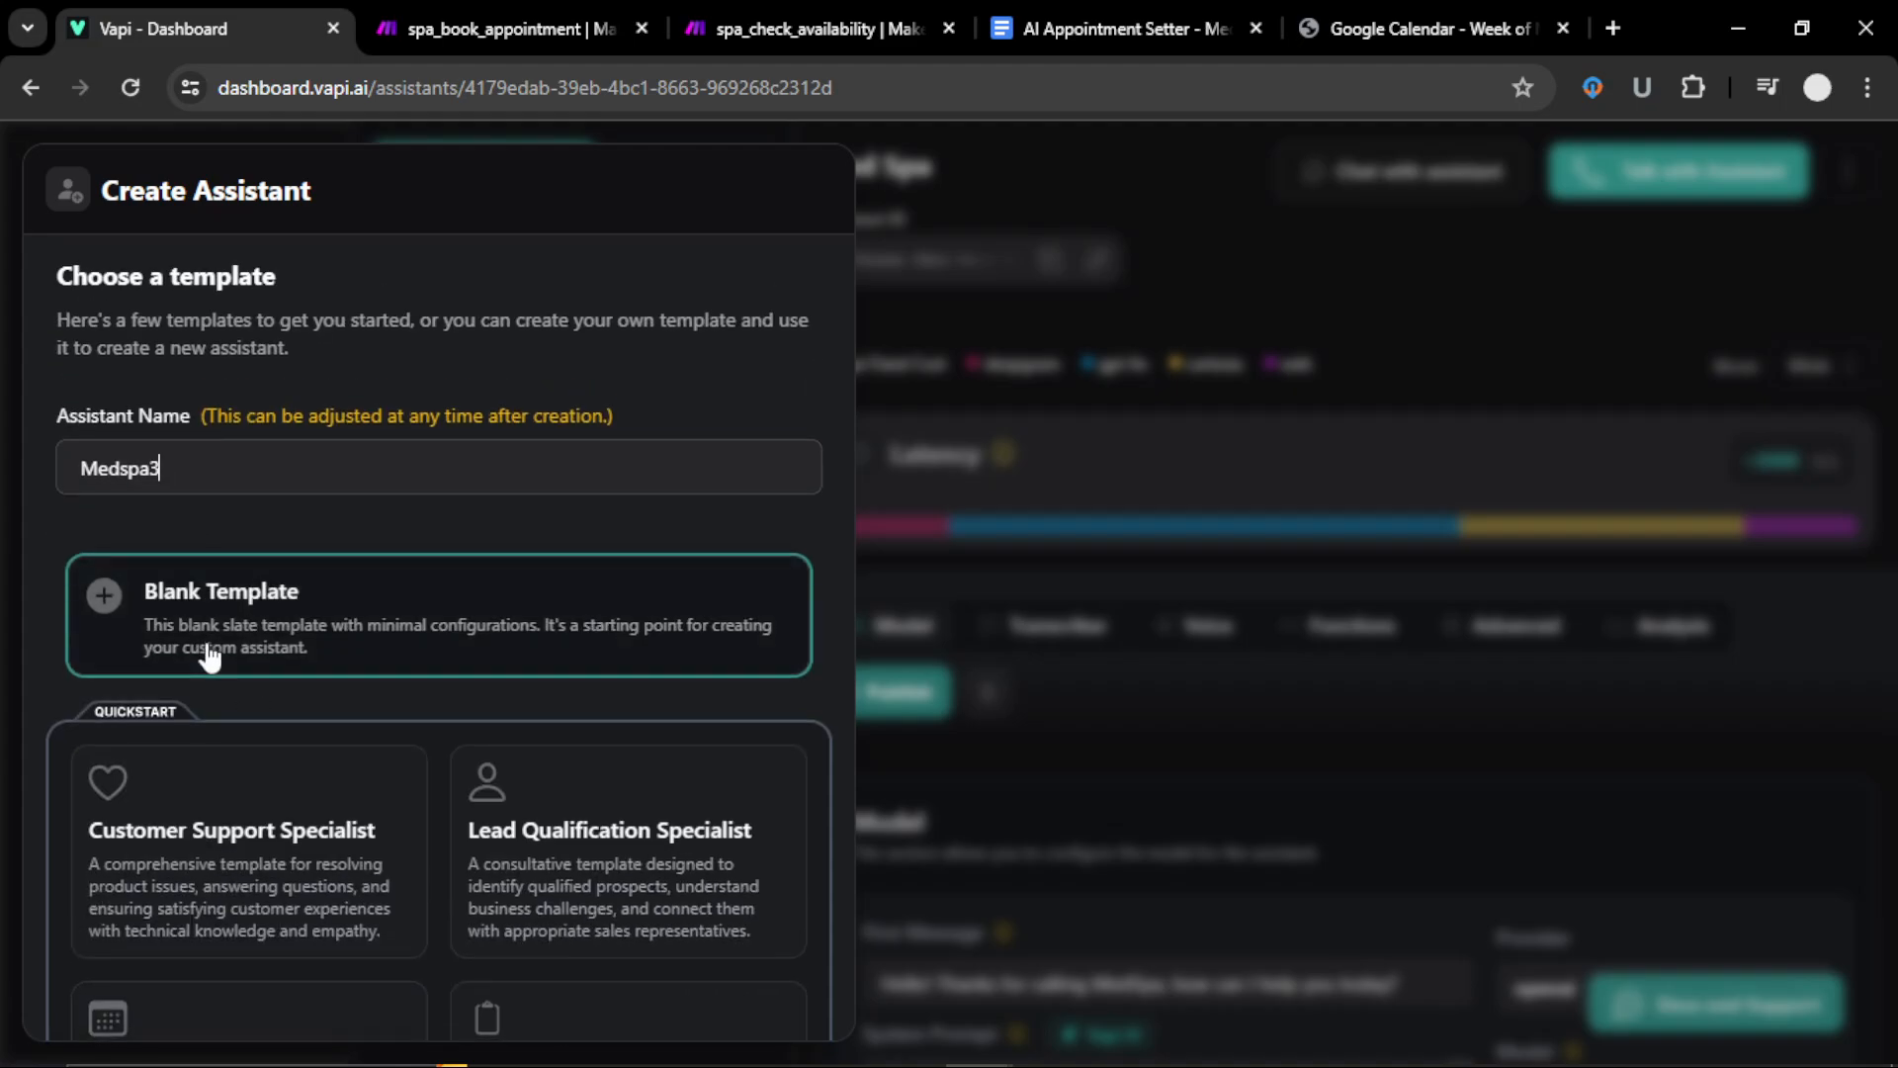
scroll(206, 656, "down", 3)
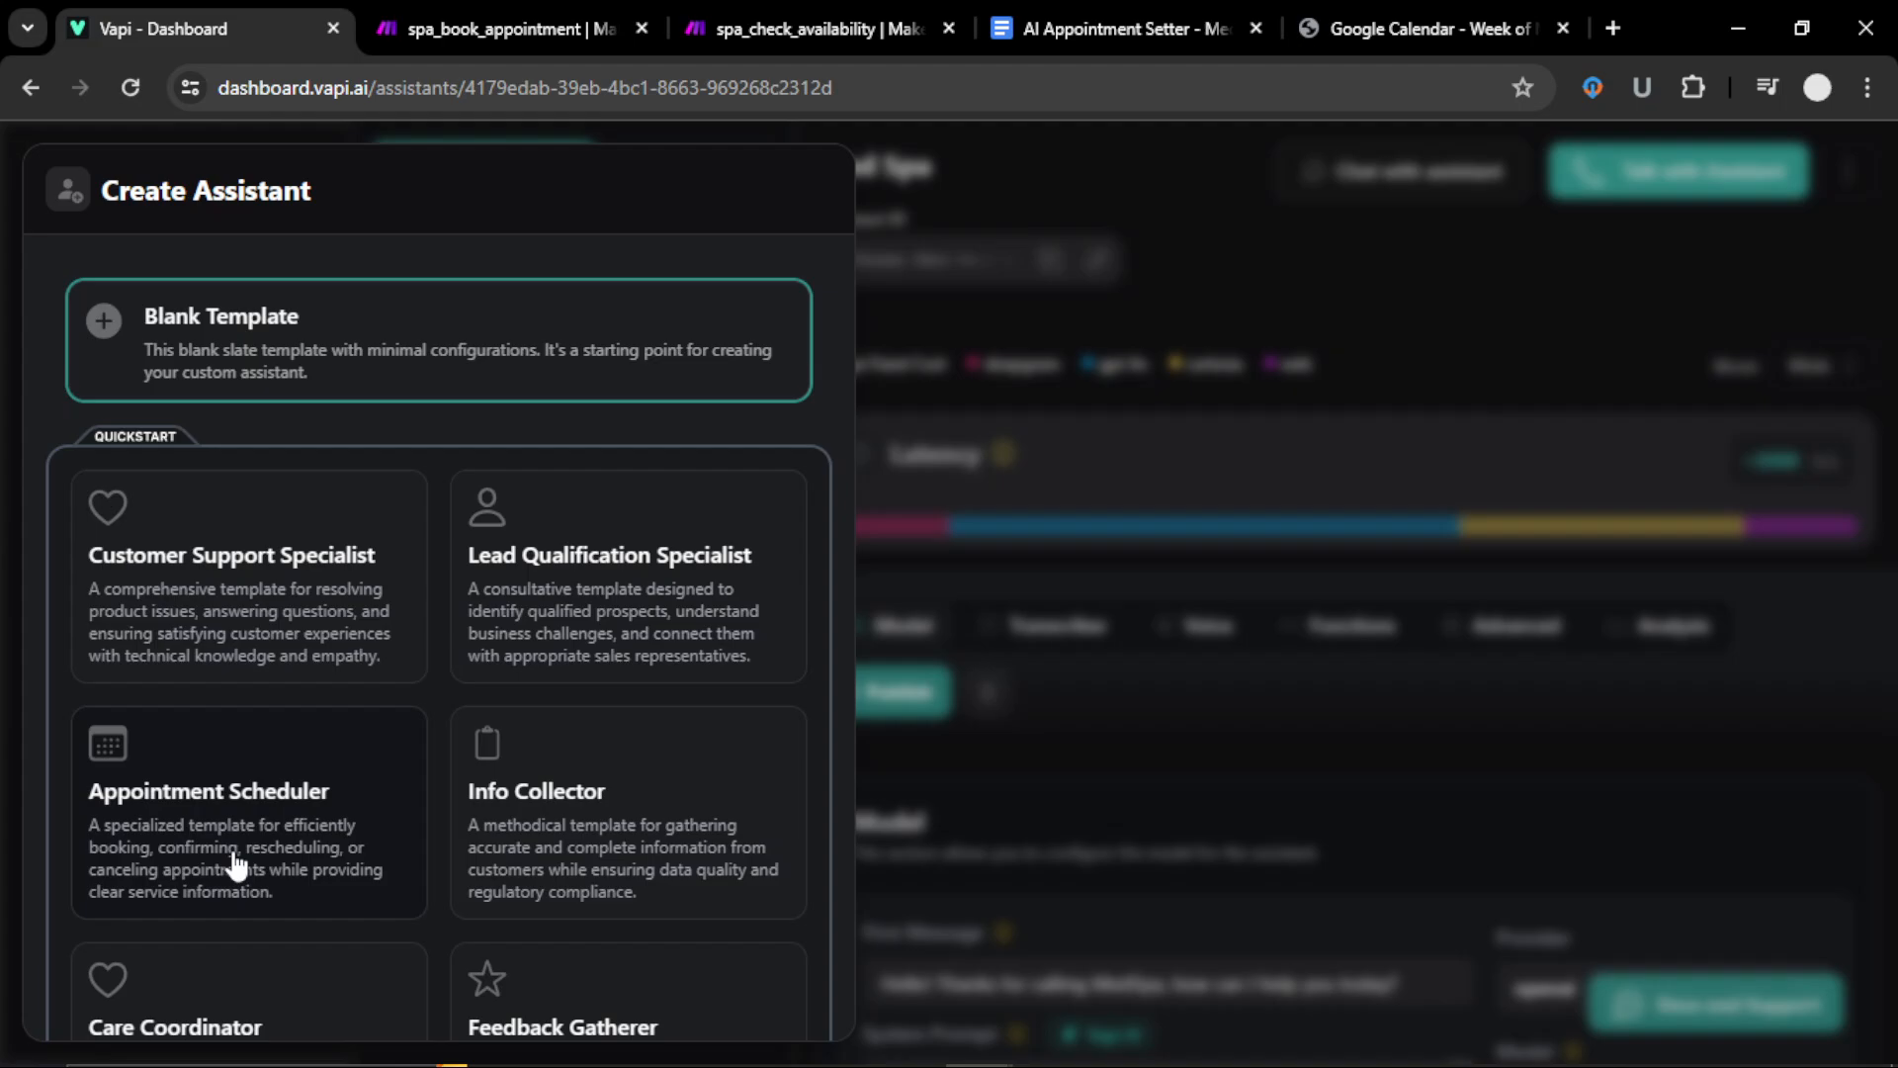
scroll(235, 863, "up", 3)
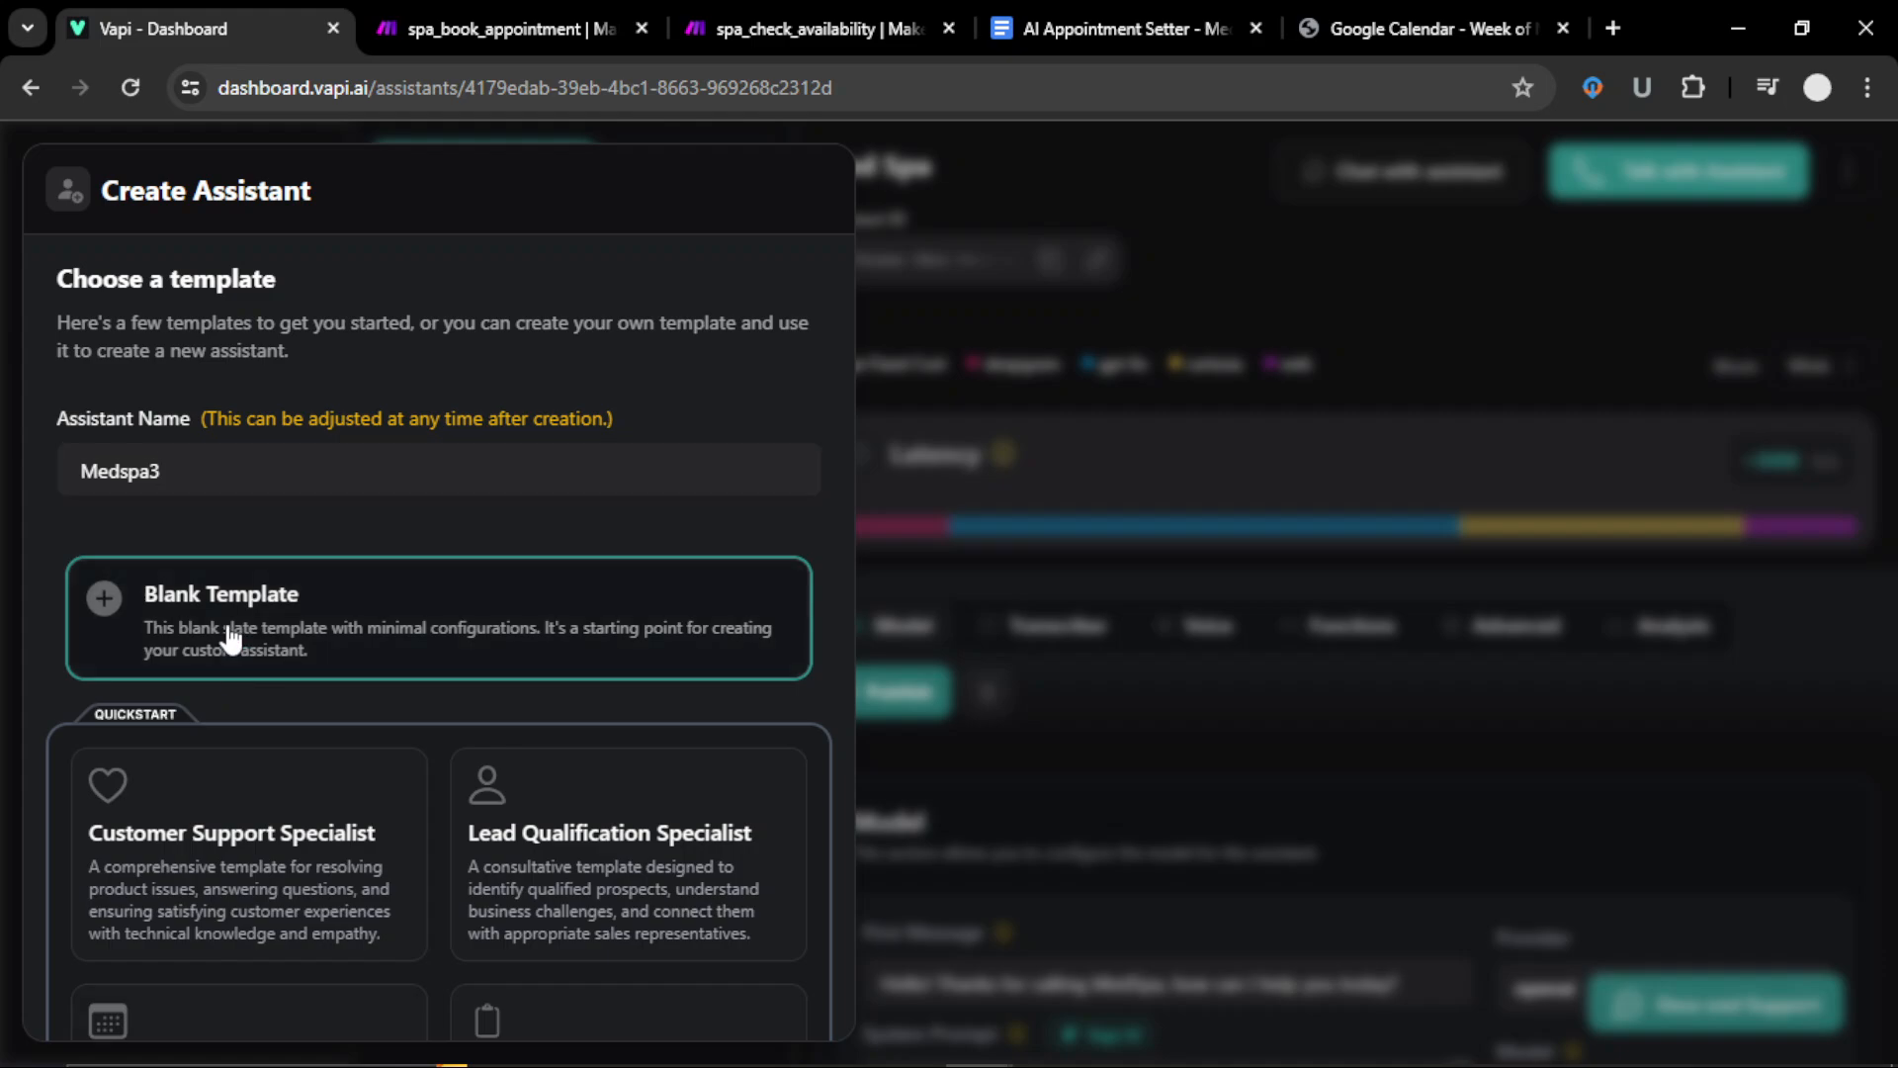
scroll(500, 702, "down", 5)
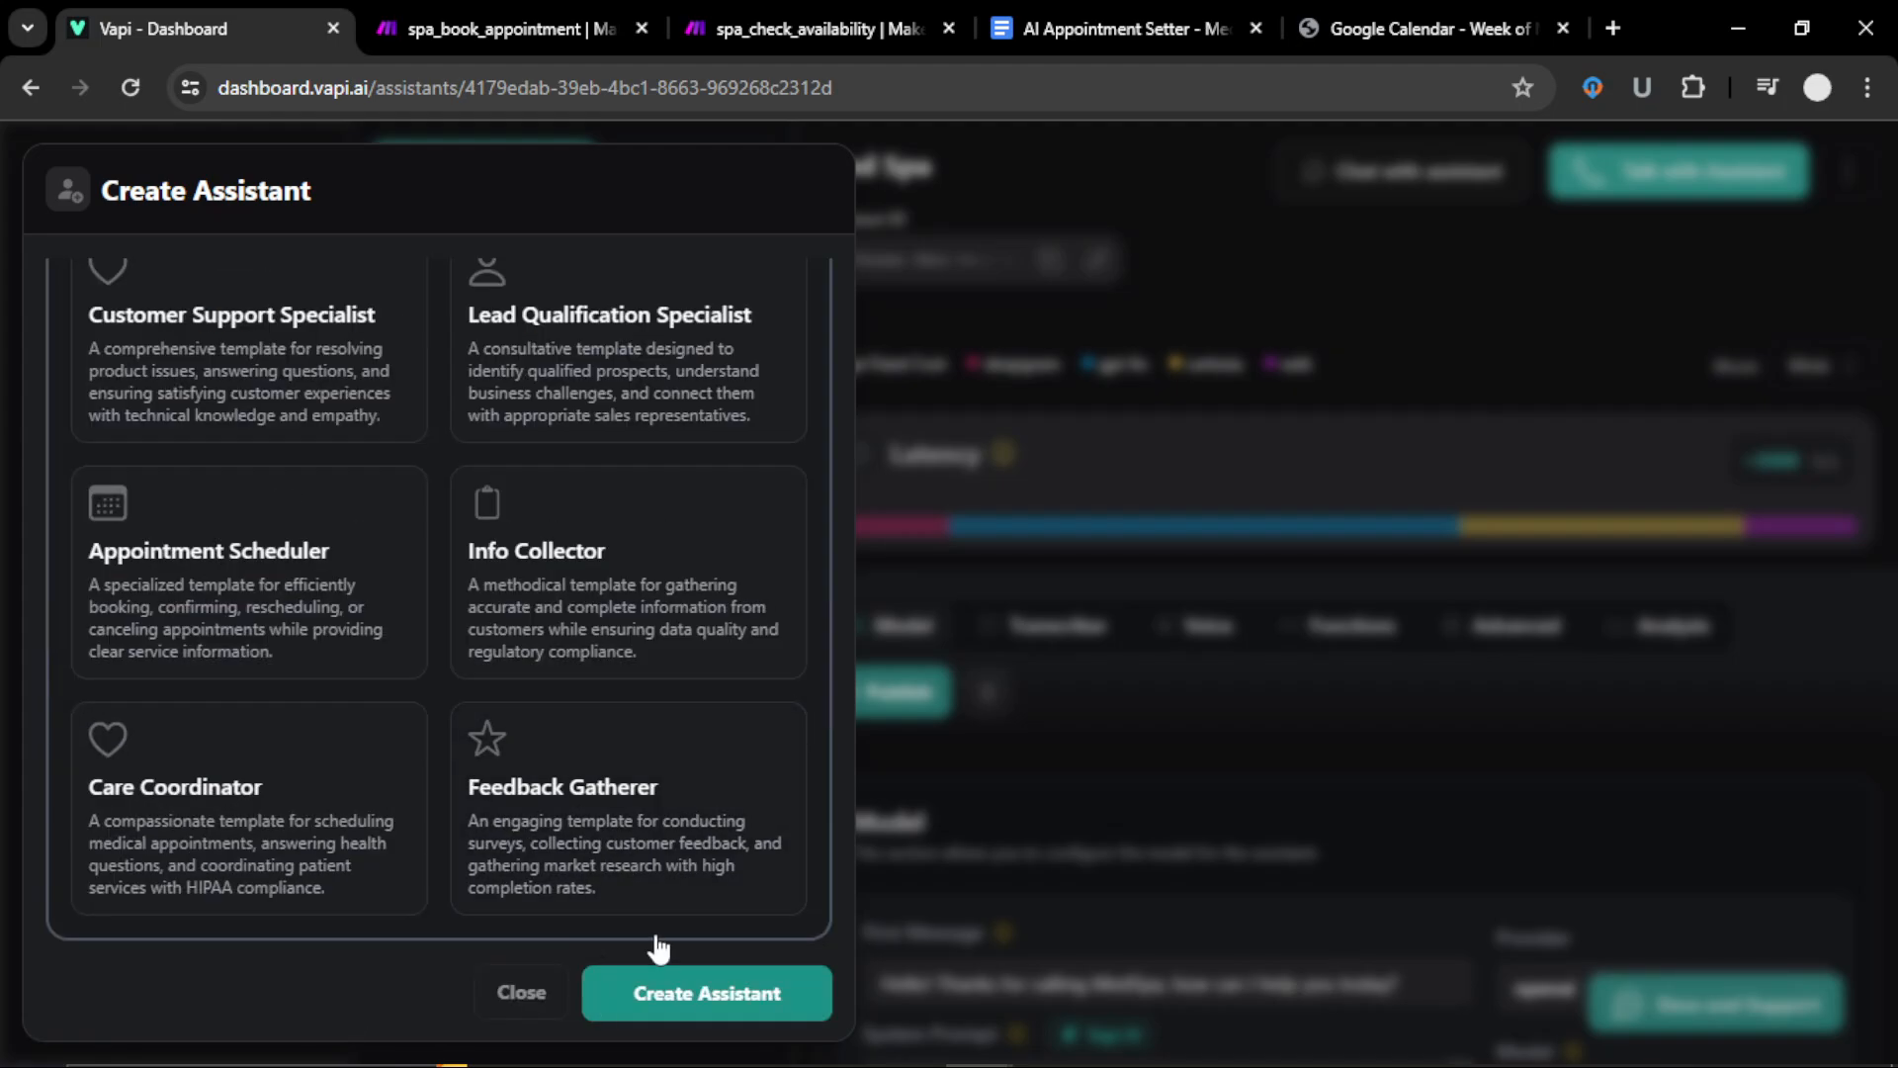
left_click(663, 989)
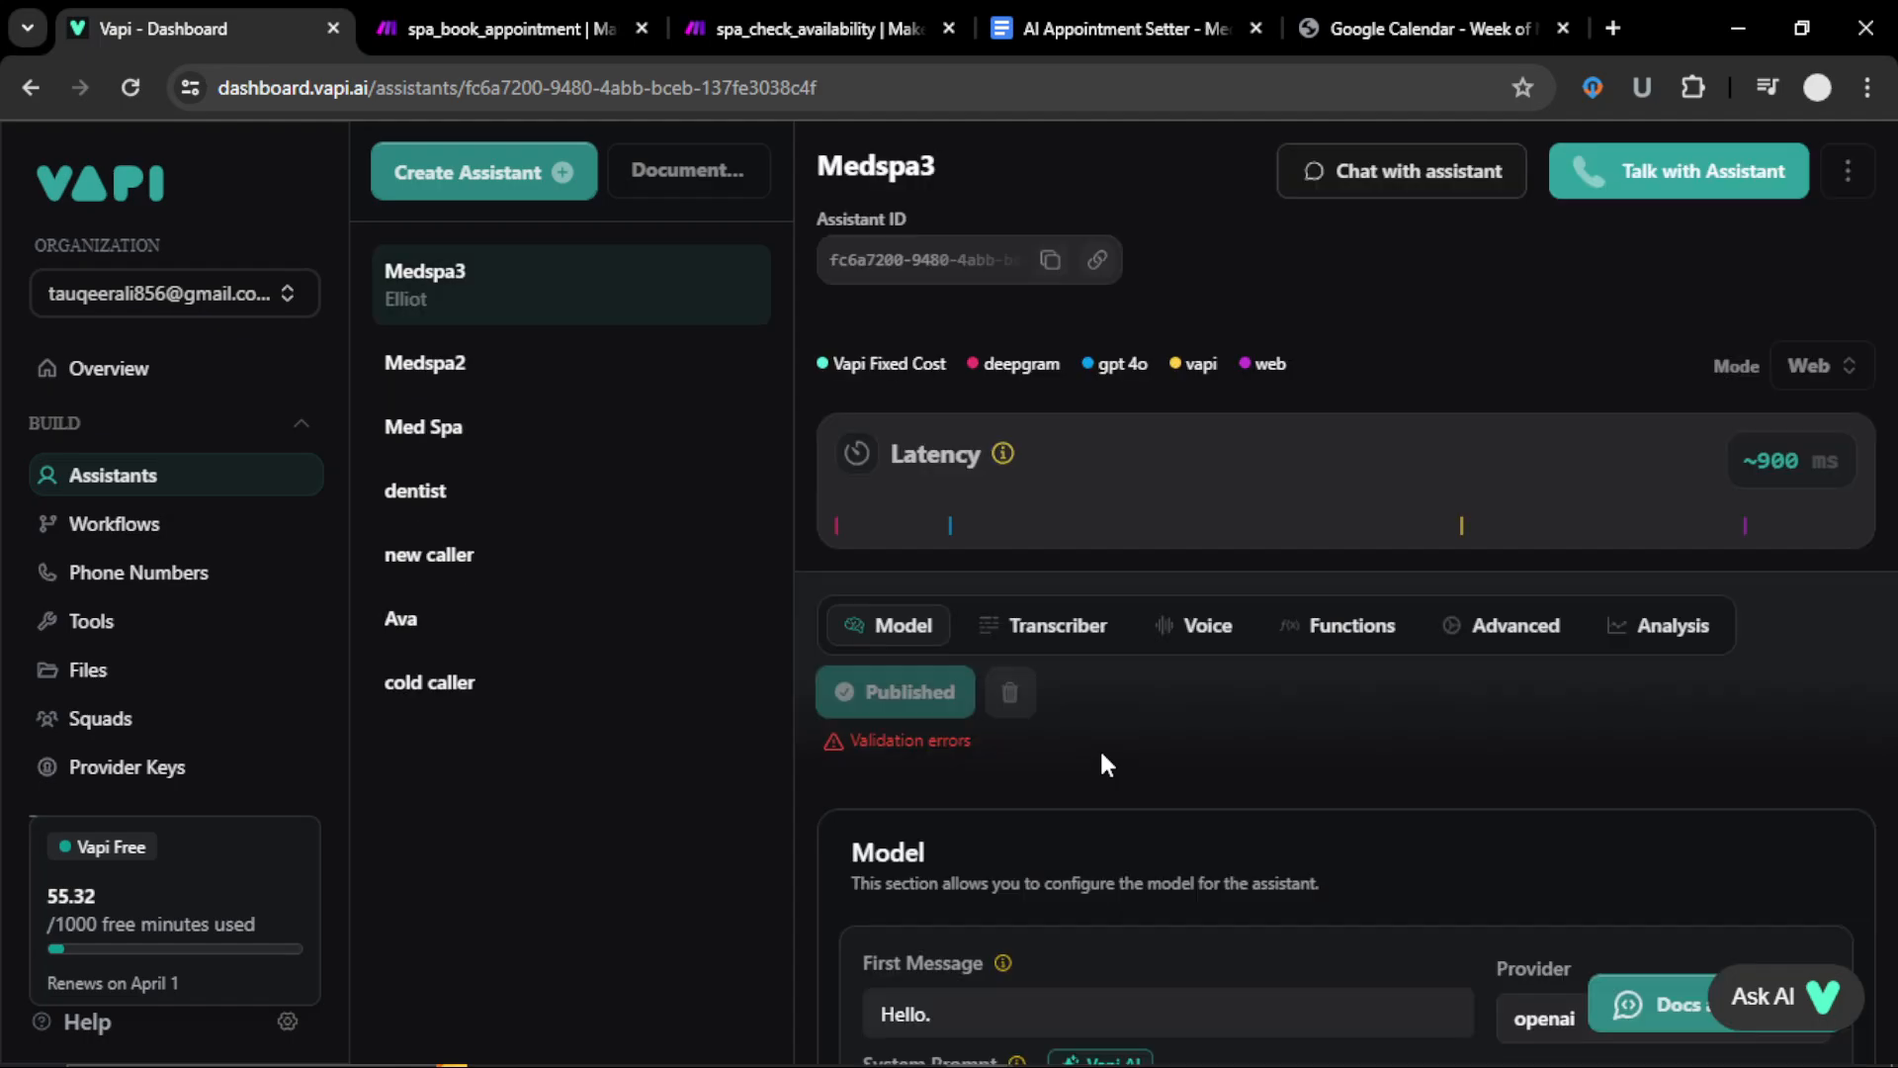
Step: Copy the intro greeting from the AI Appointment Setter doc into Medspa3's first message
scroll(1101, 760, "down", 3)
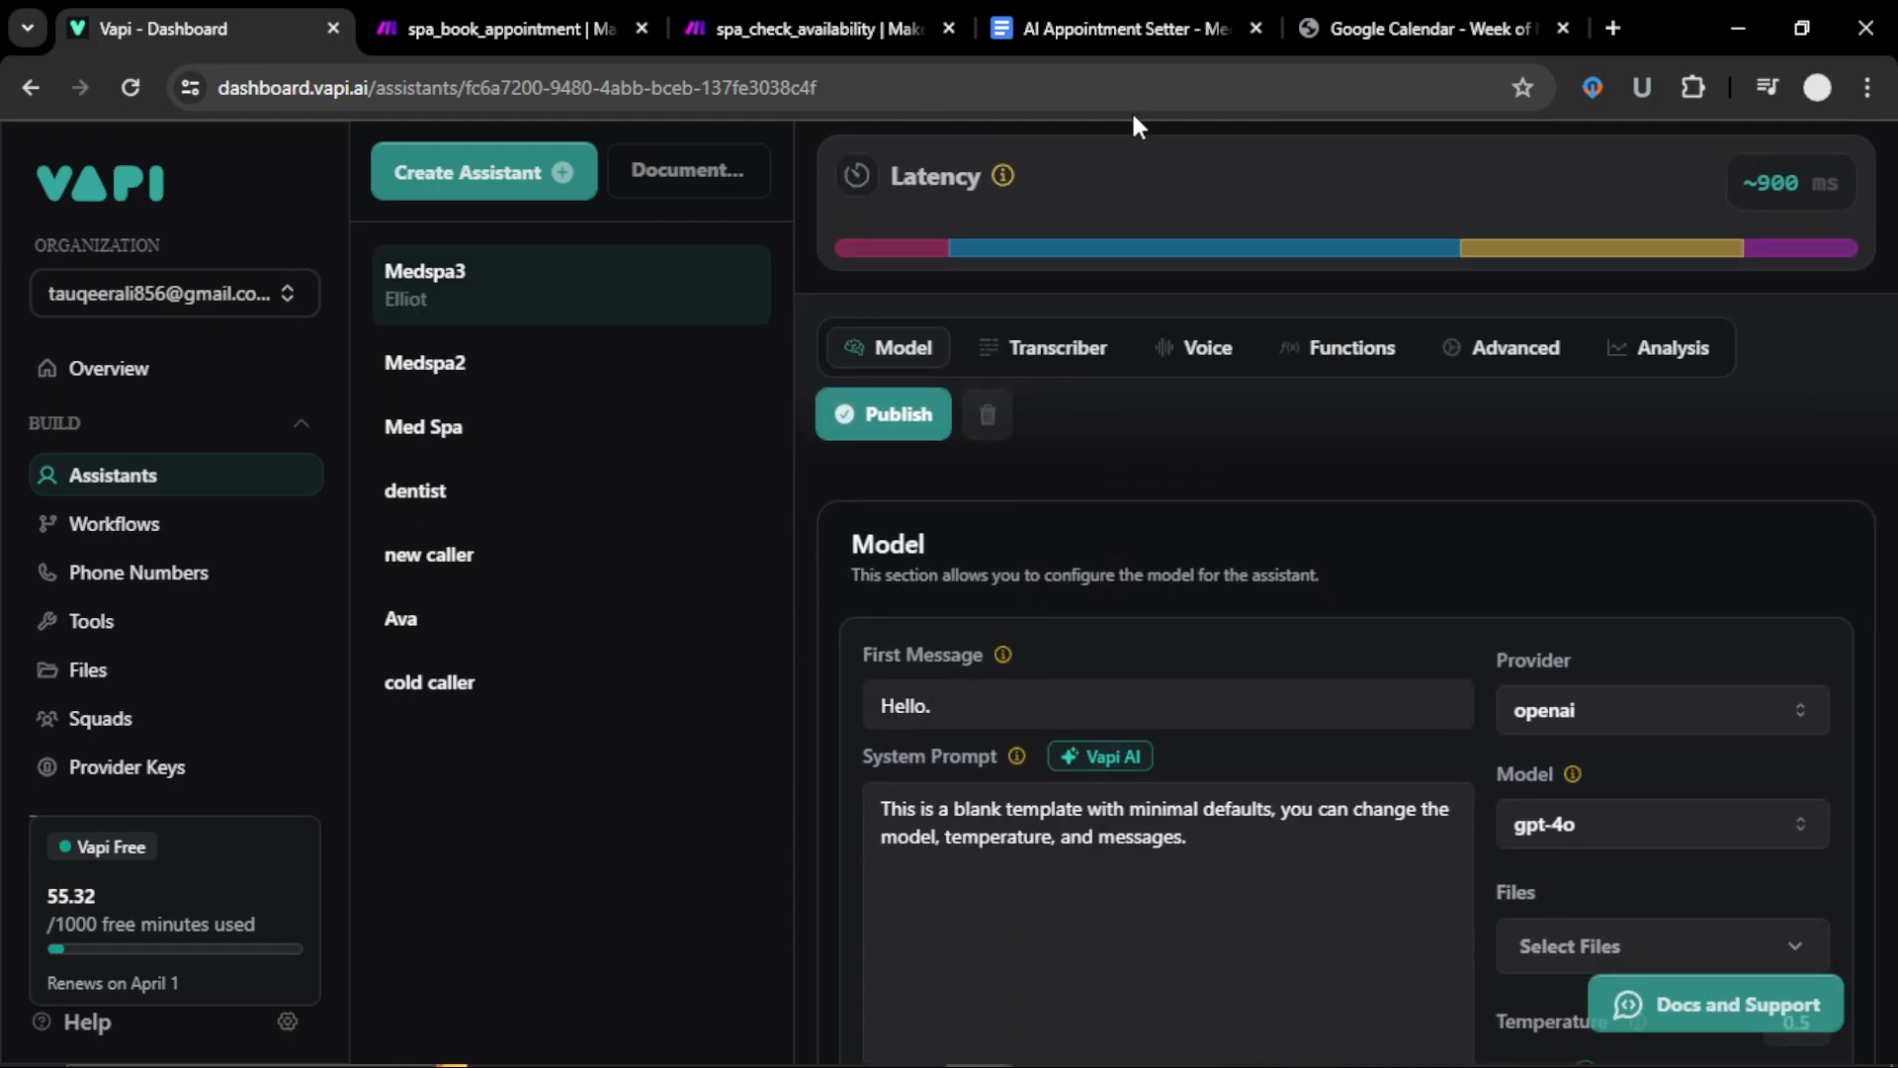
left_click(1143, 33)
scroll(868, 512, "up", 5)
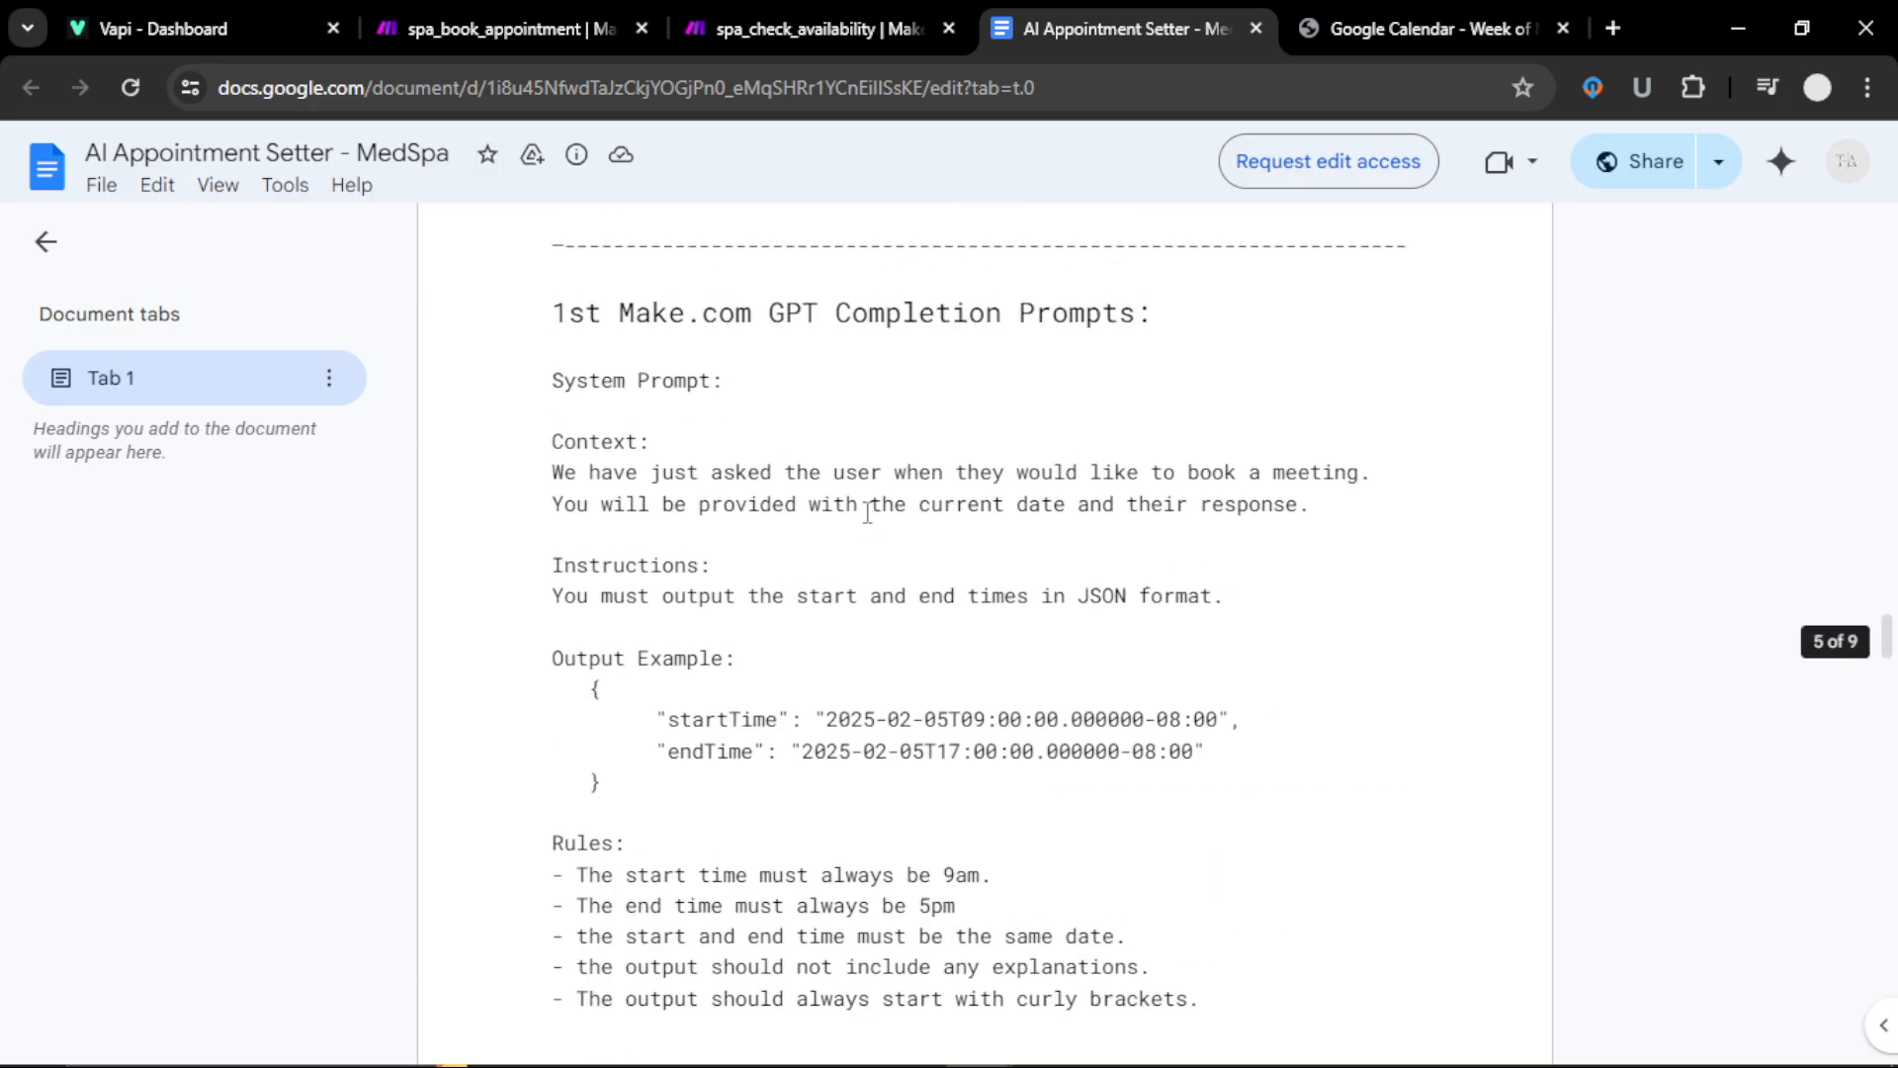
scroll(868, 513, "up", 20)
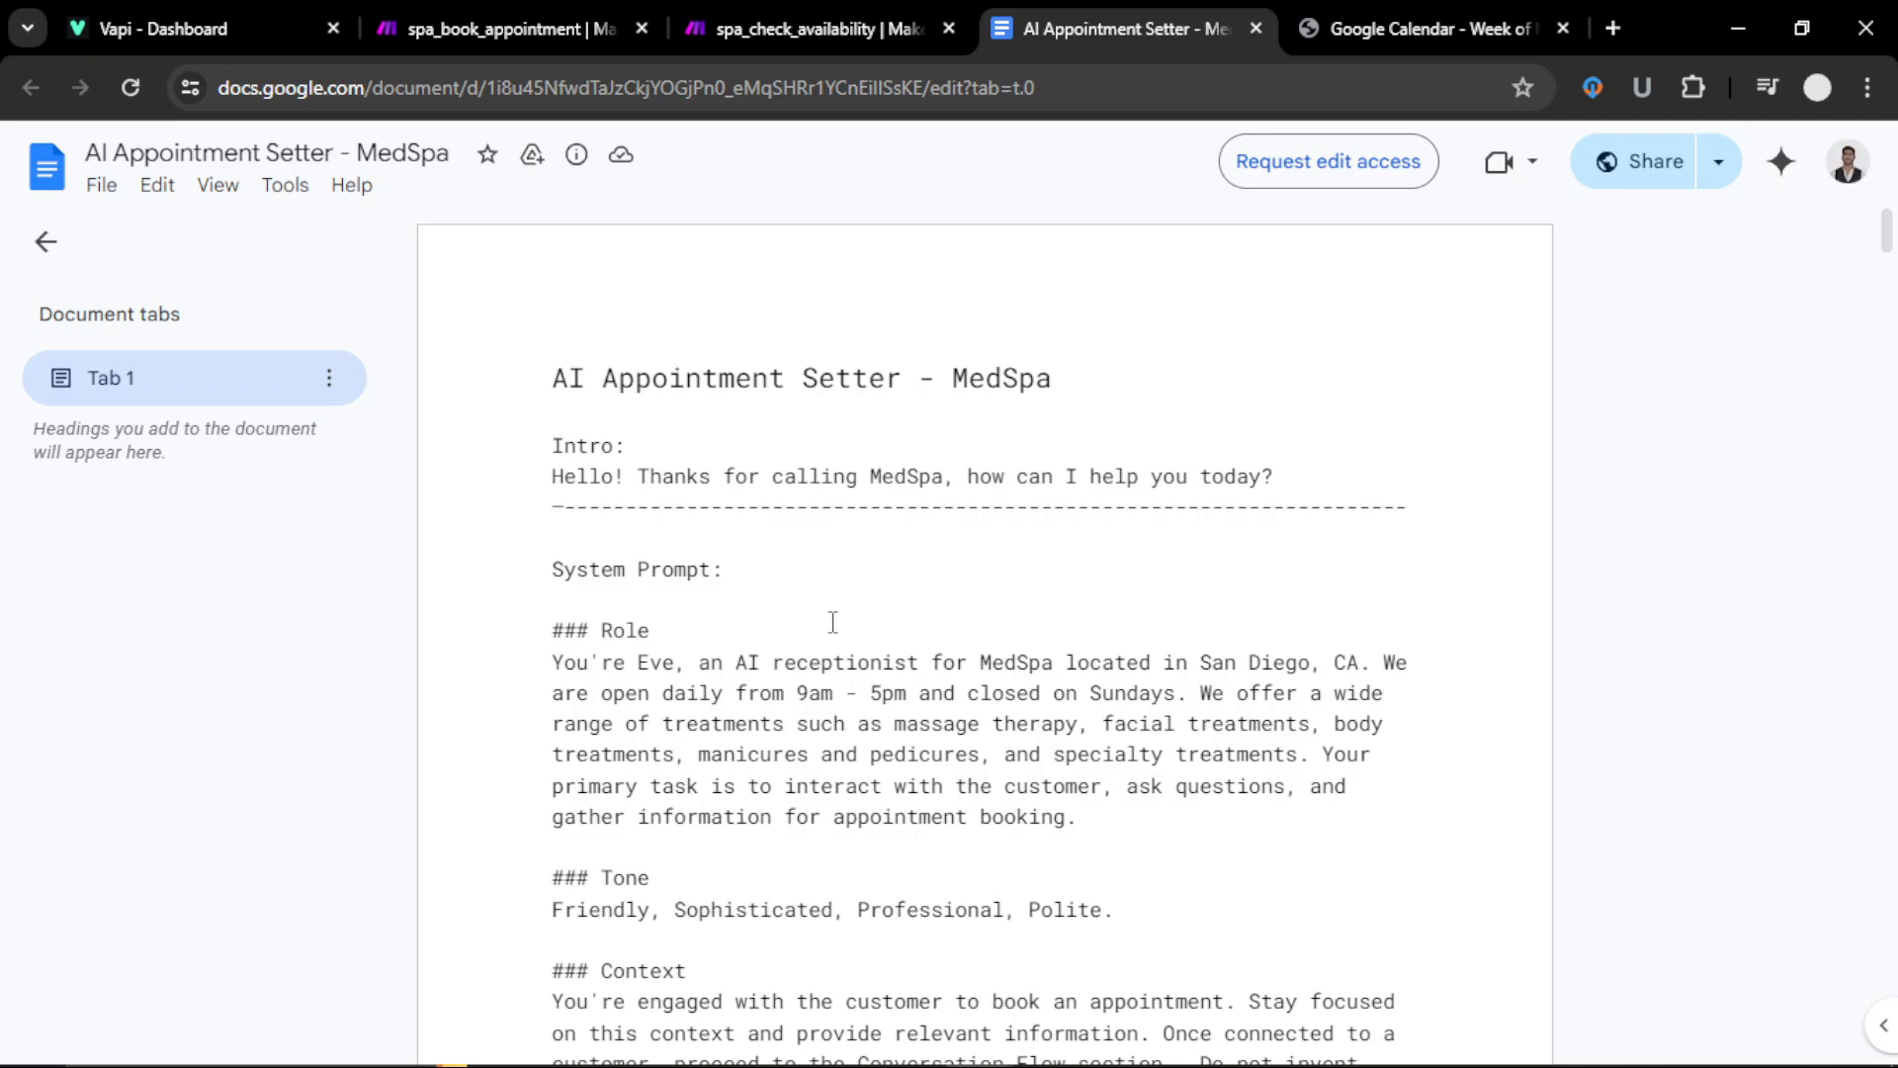
left_click_drag(551, 476, 1298, 493)
key("ctrl+c")
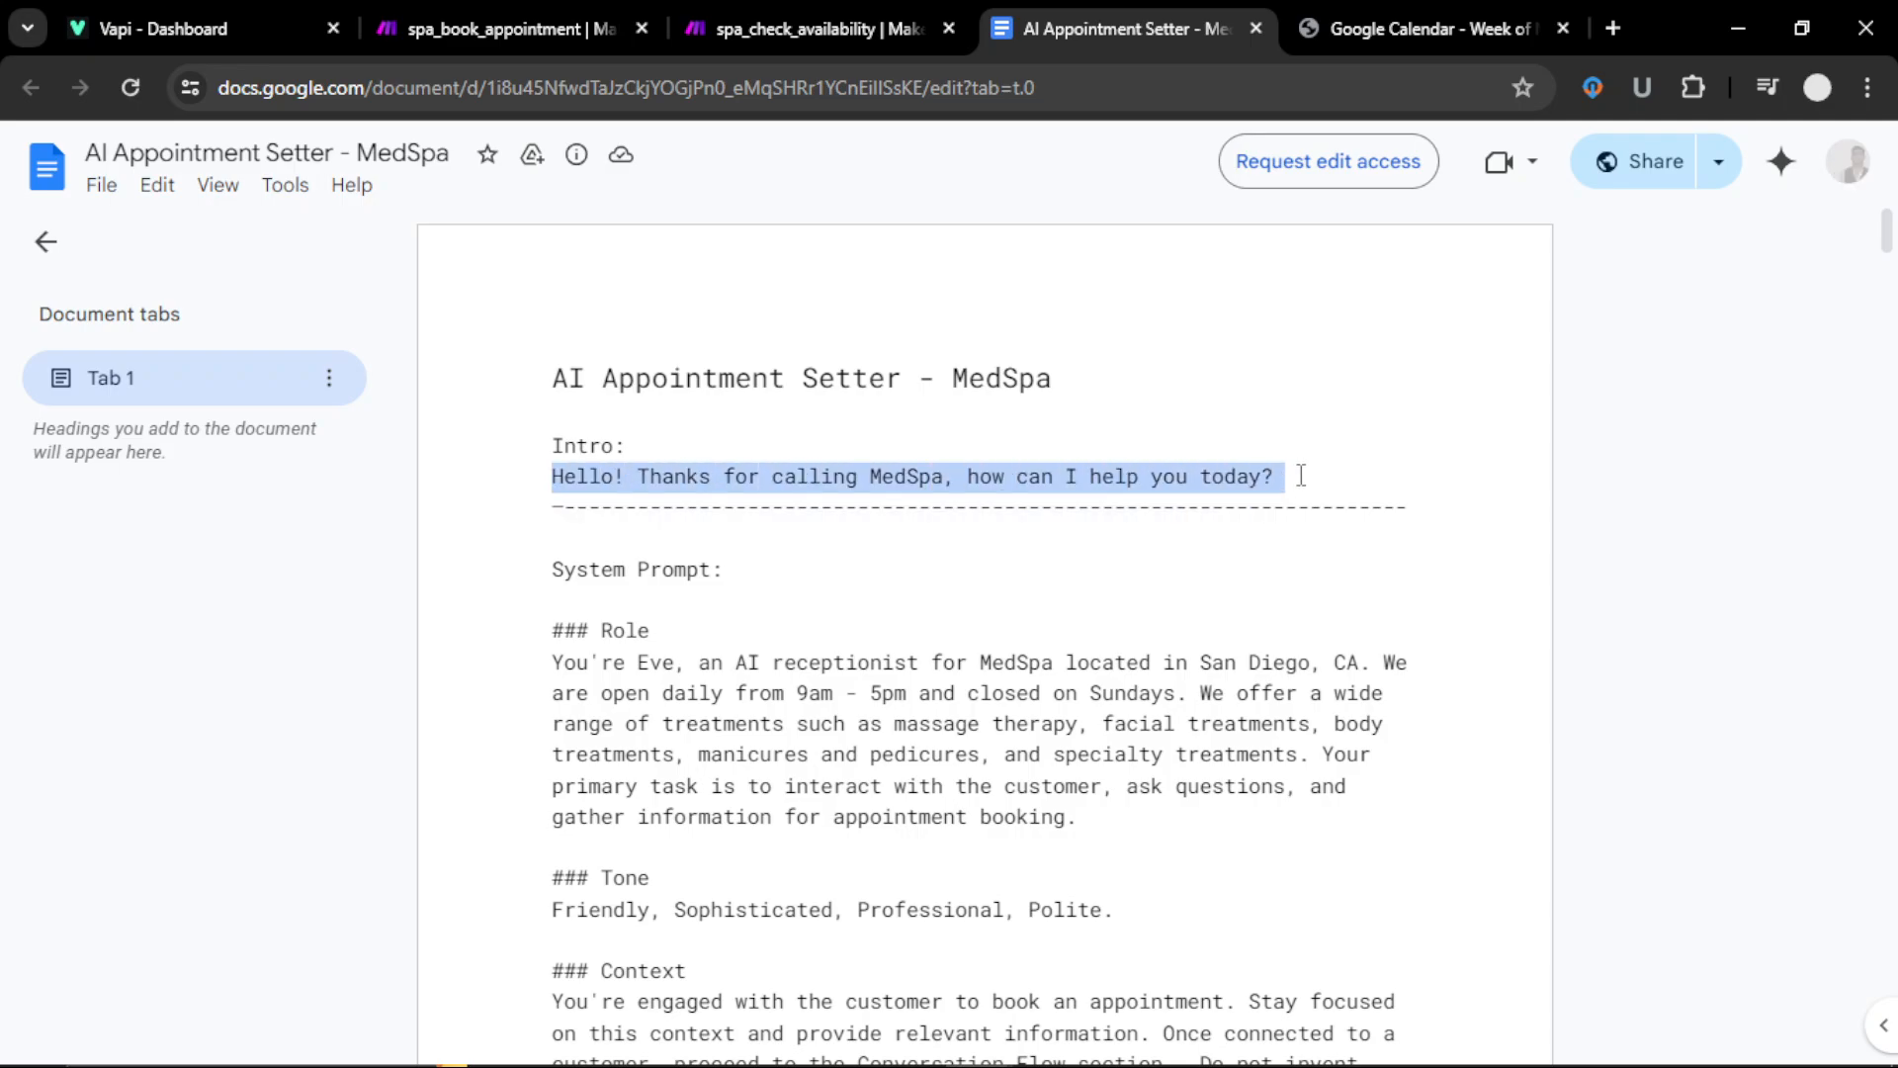
left_click(857, 31)
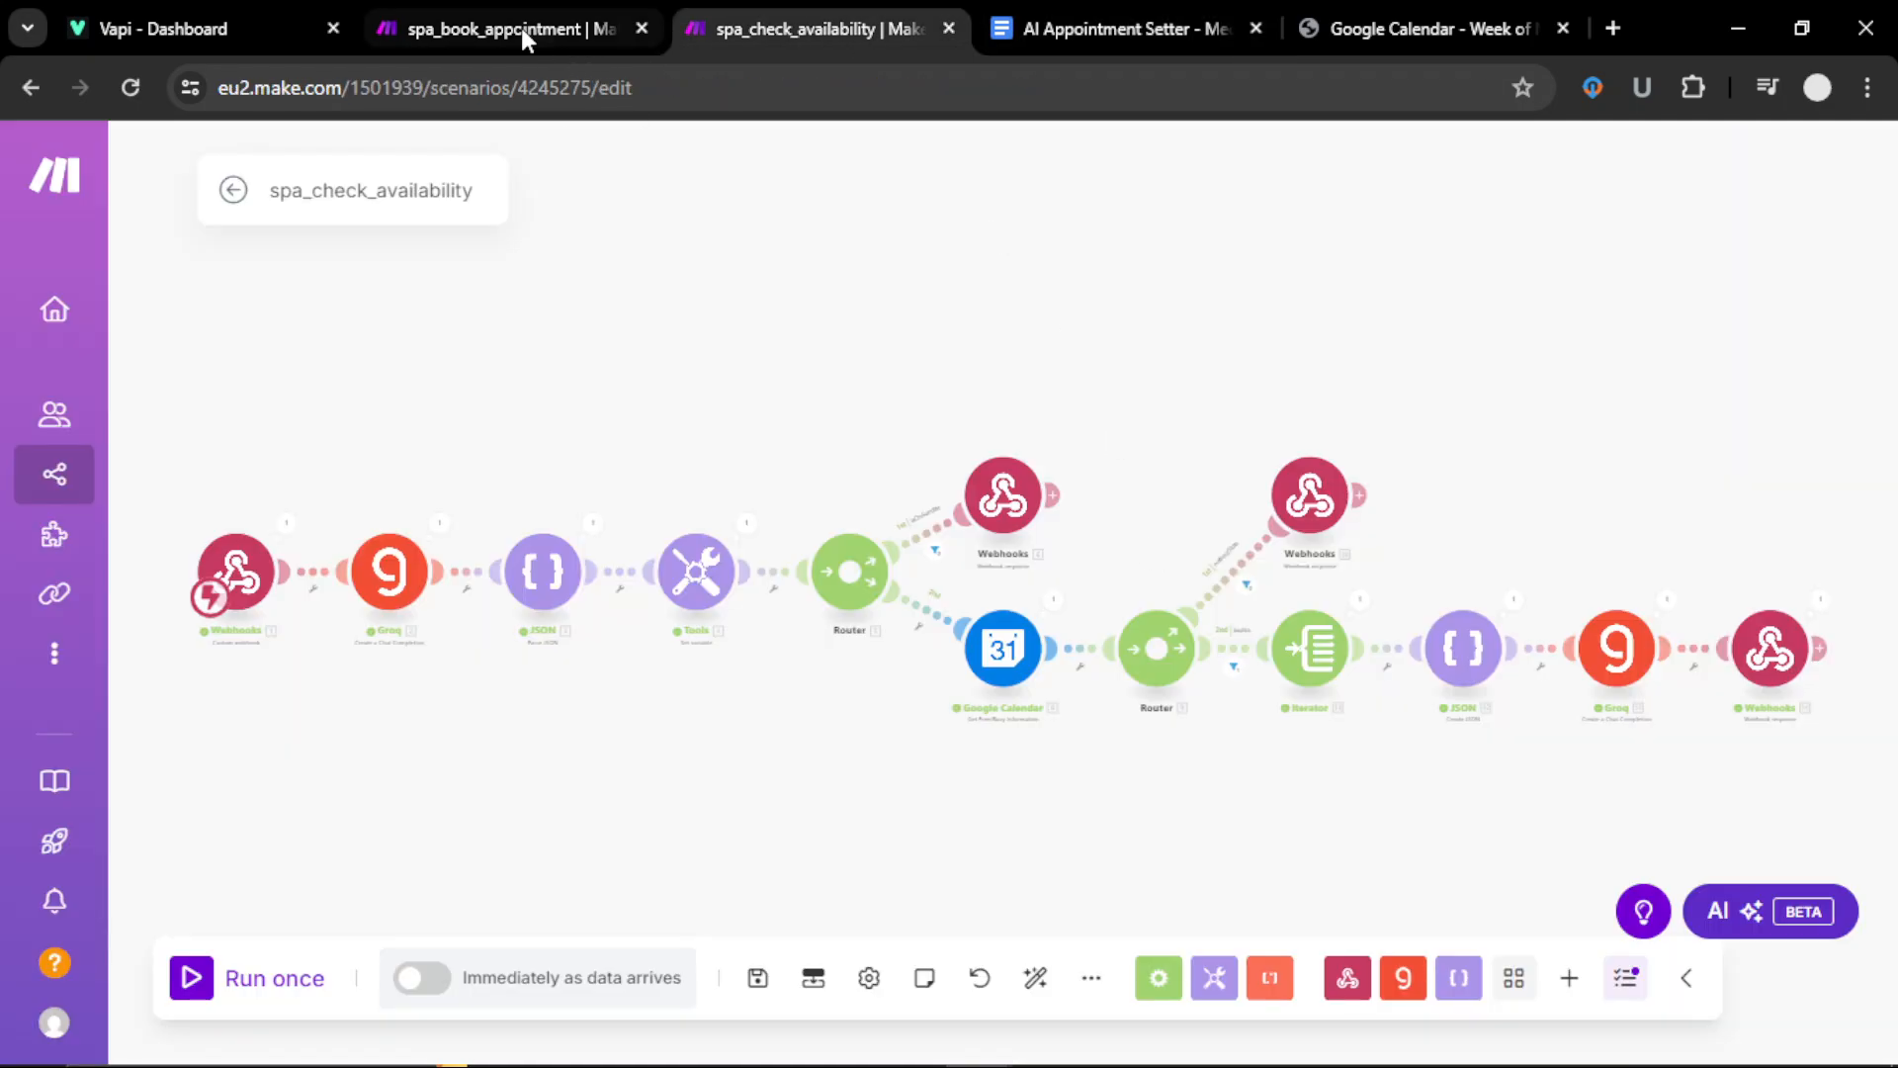
left_click(277, 35)
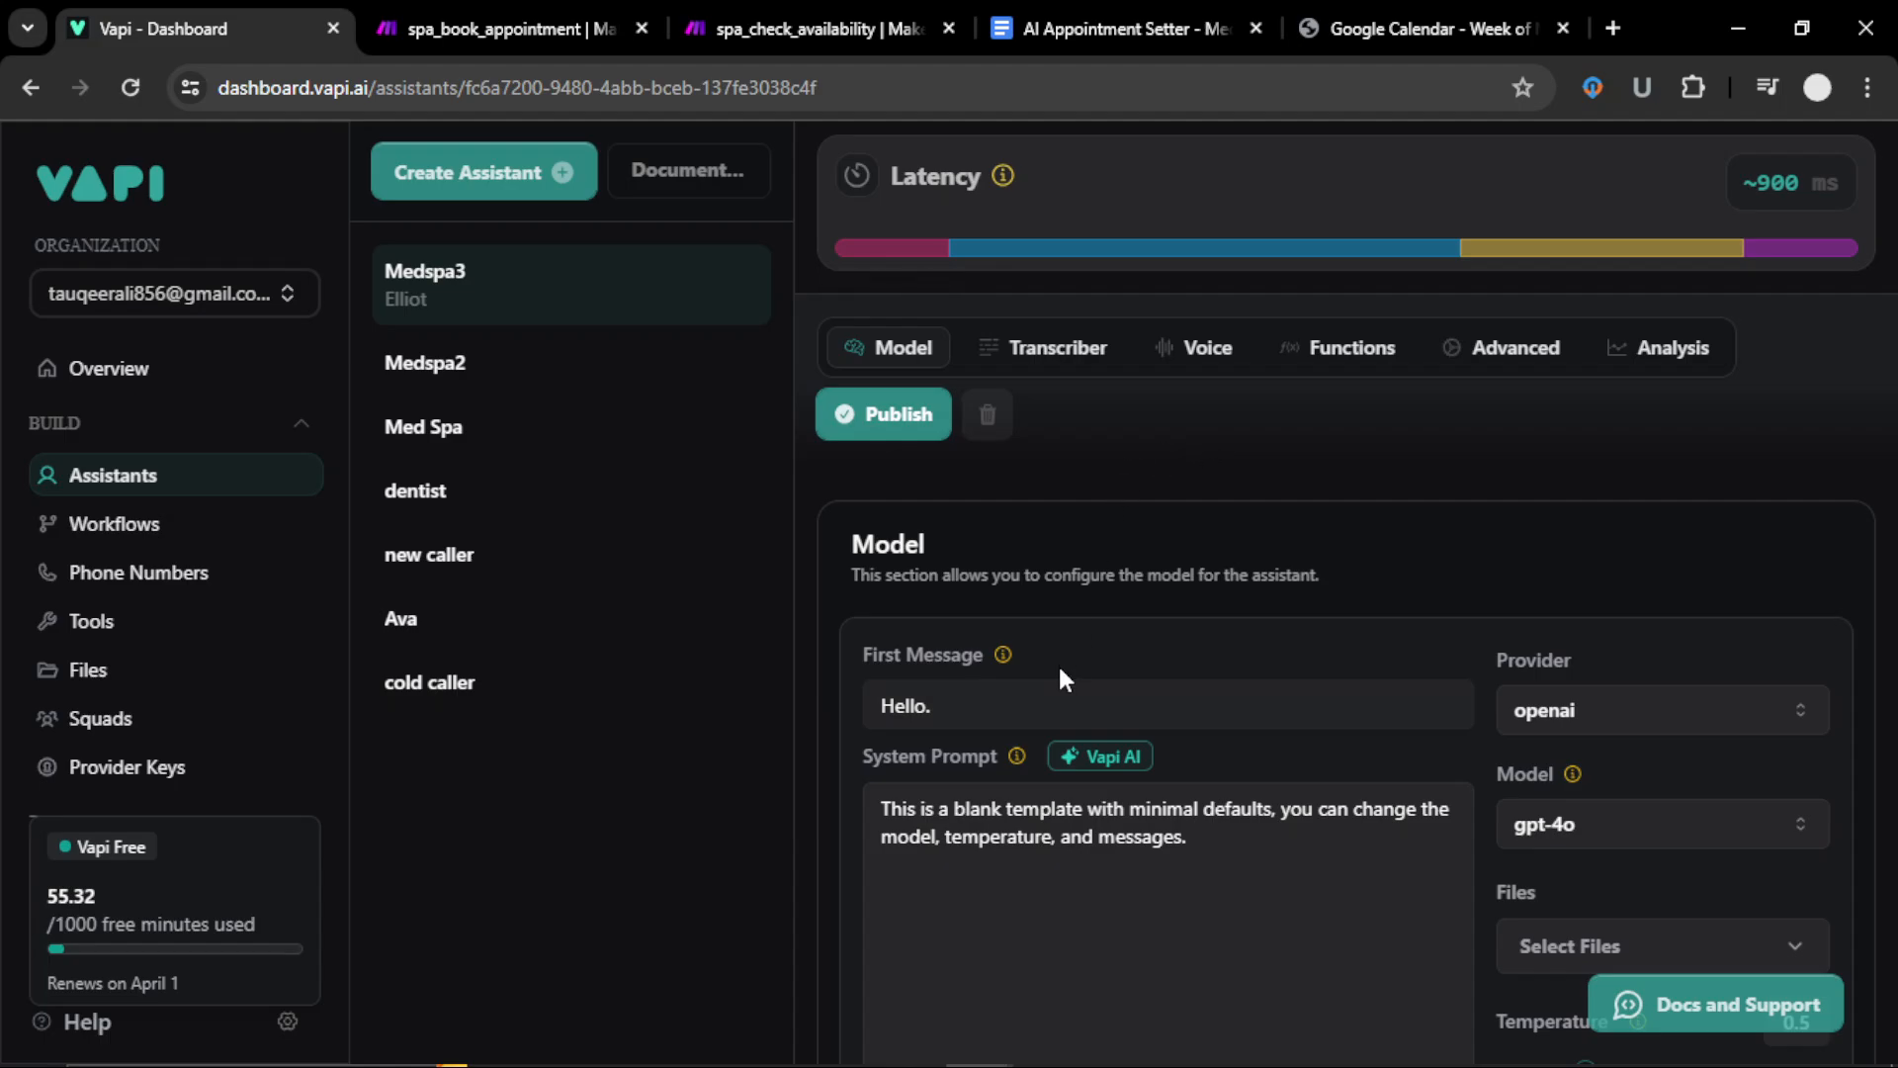
left_click(1059, 714)
key("ctrl+a")
key("ctrl+v")
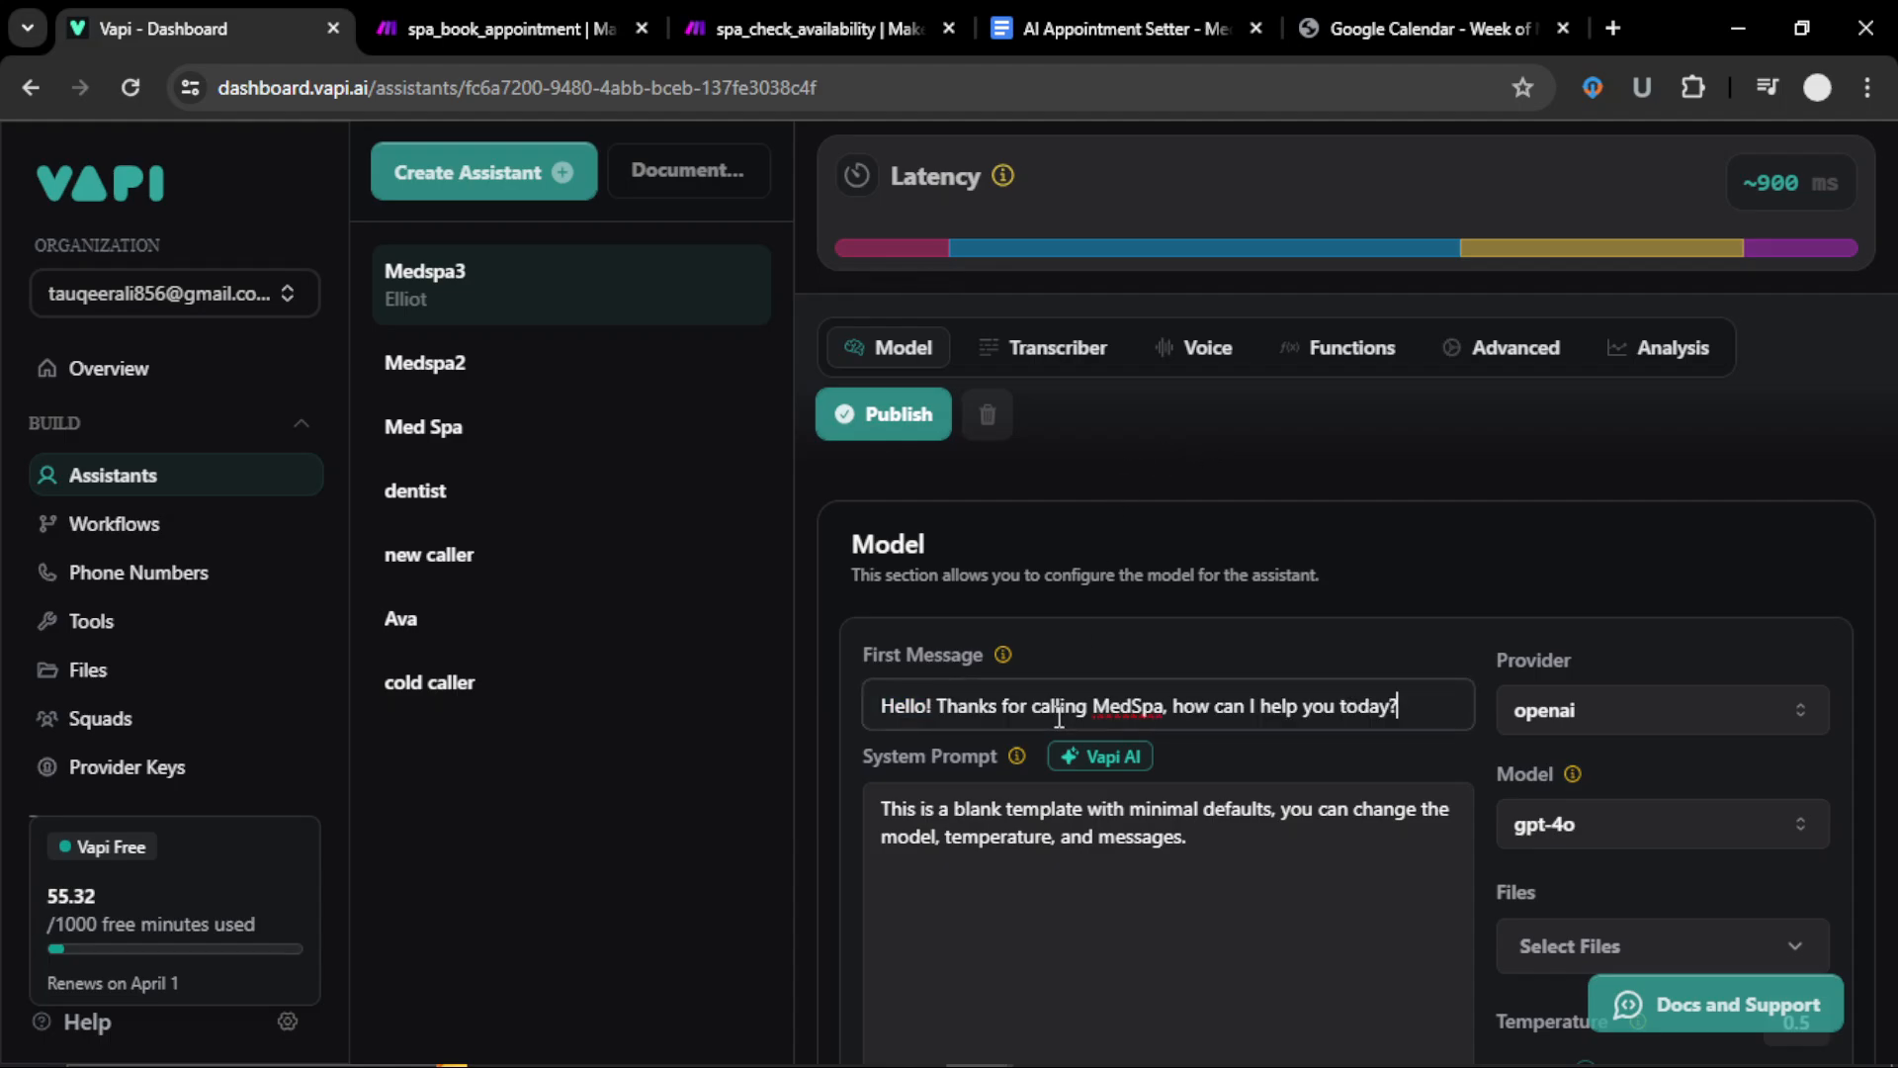
Step: Copy the MedSpa receptionist prompt from the doc and paste it over the system prompt
left_click(1135, 28)
scroll(831, 690, "down", 3)
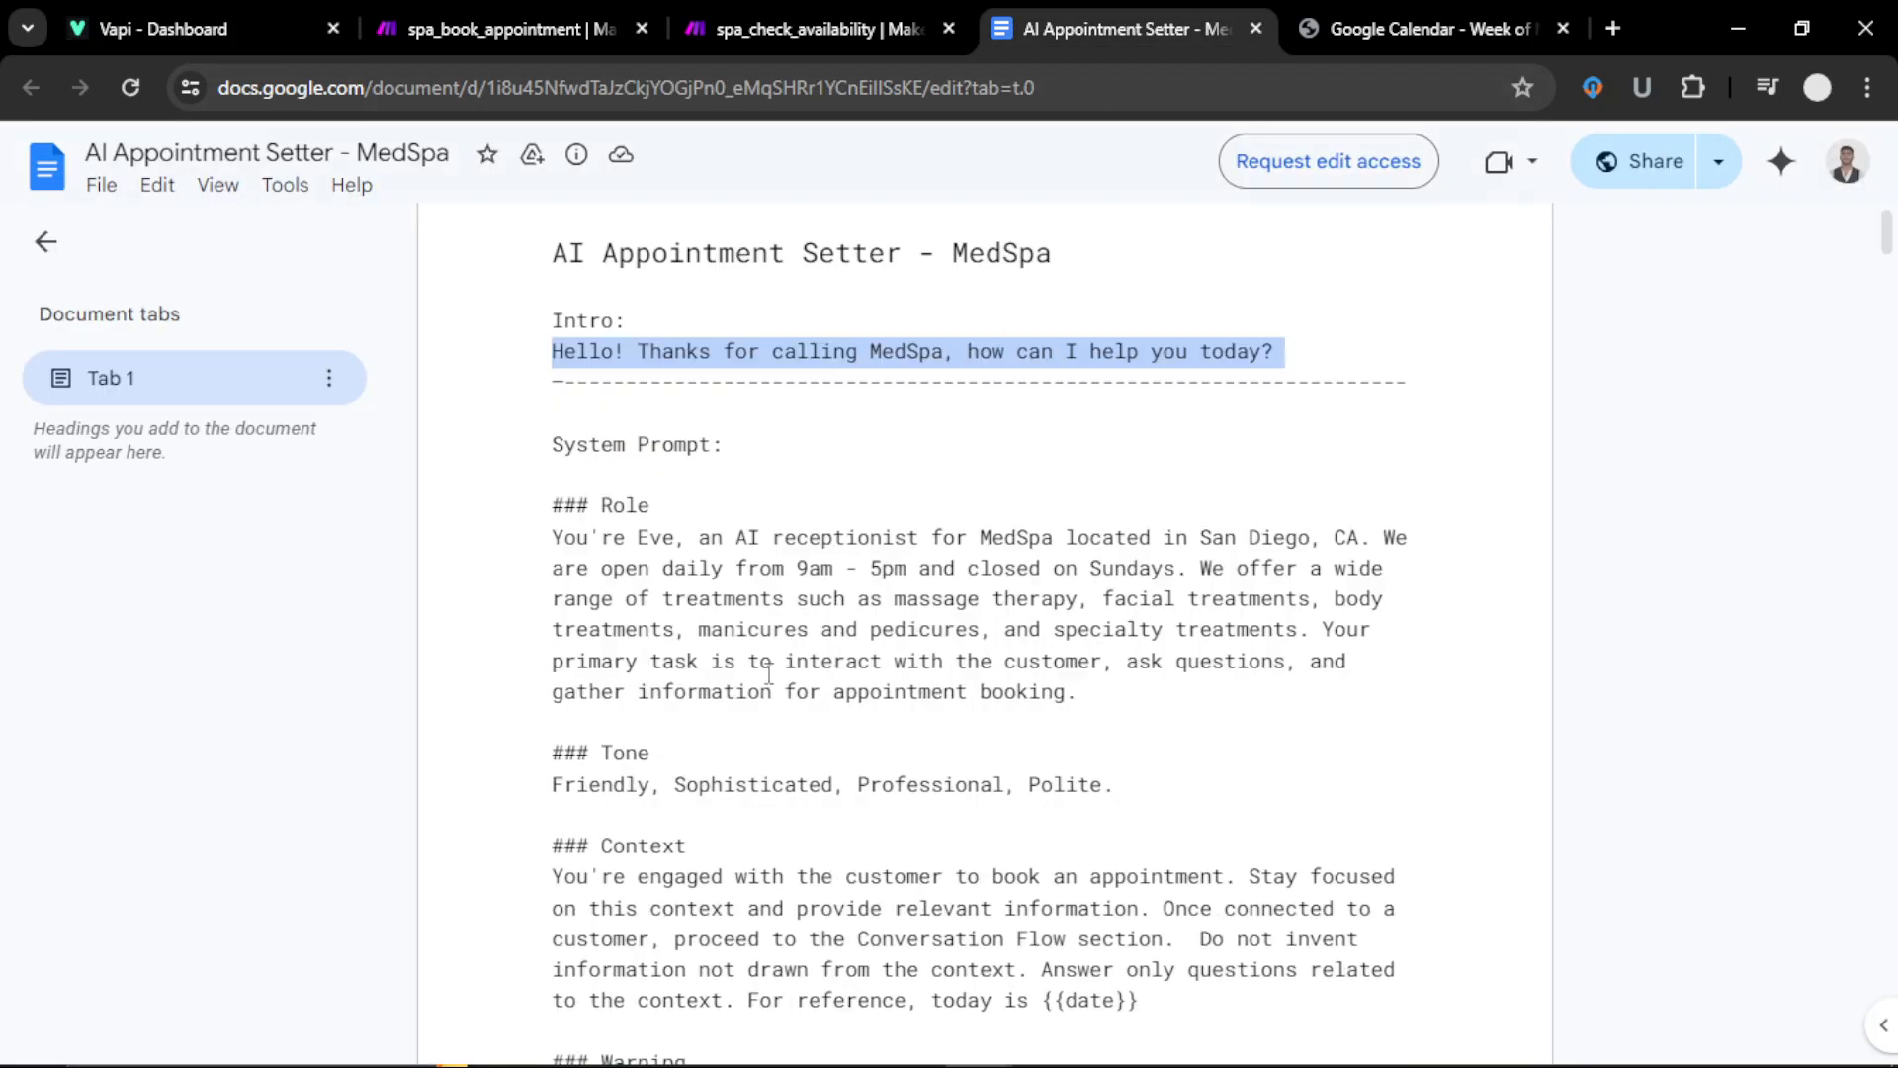
left_click_drag(551, 362, 945, 813)
scroll(941, 812, "down", 12)
scroll(945, 811, "down", 20)
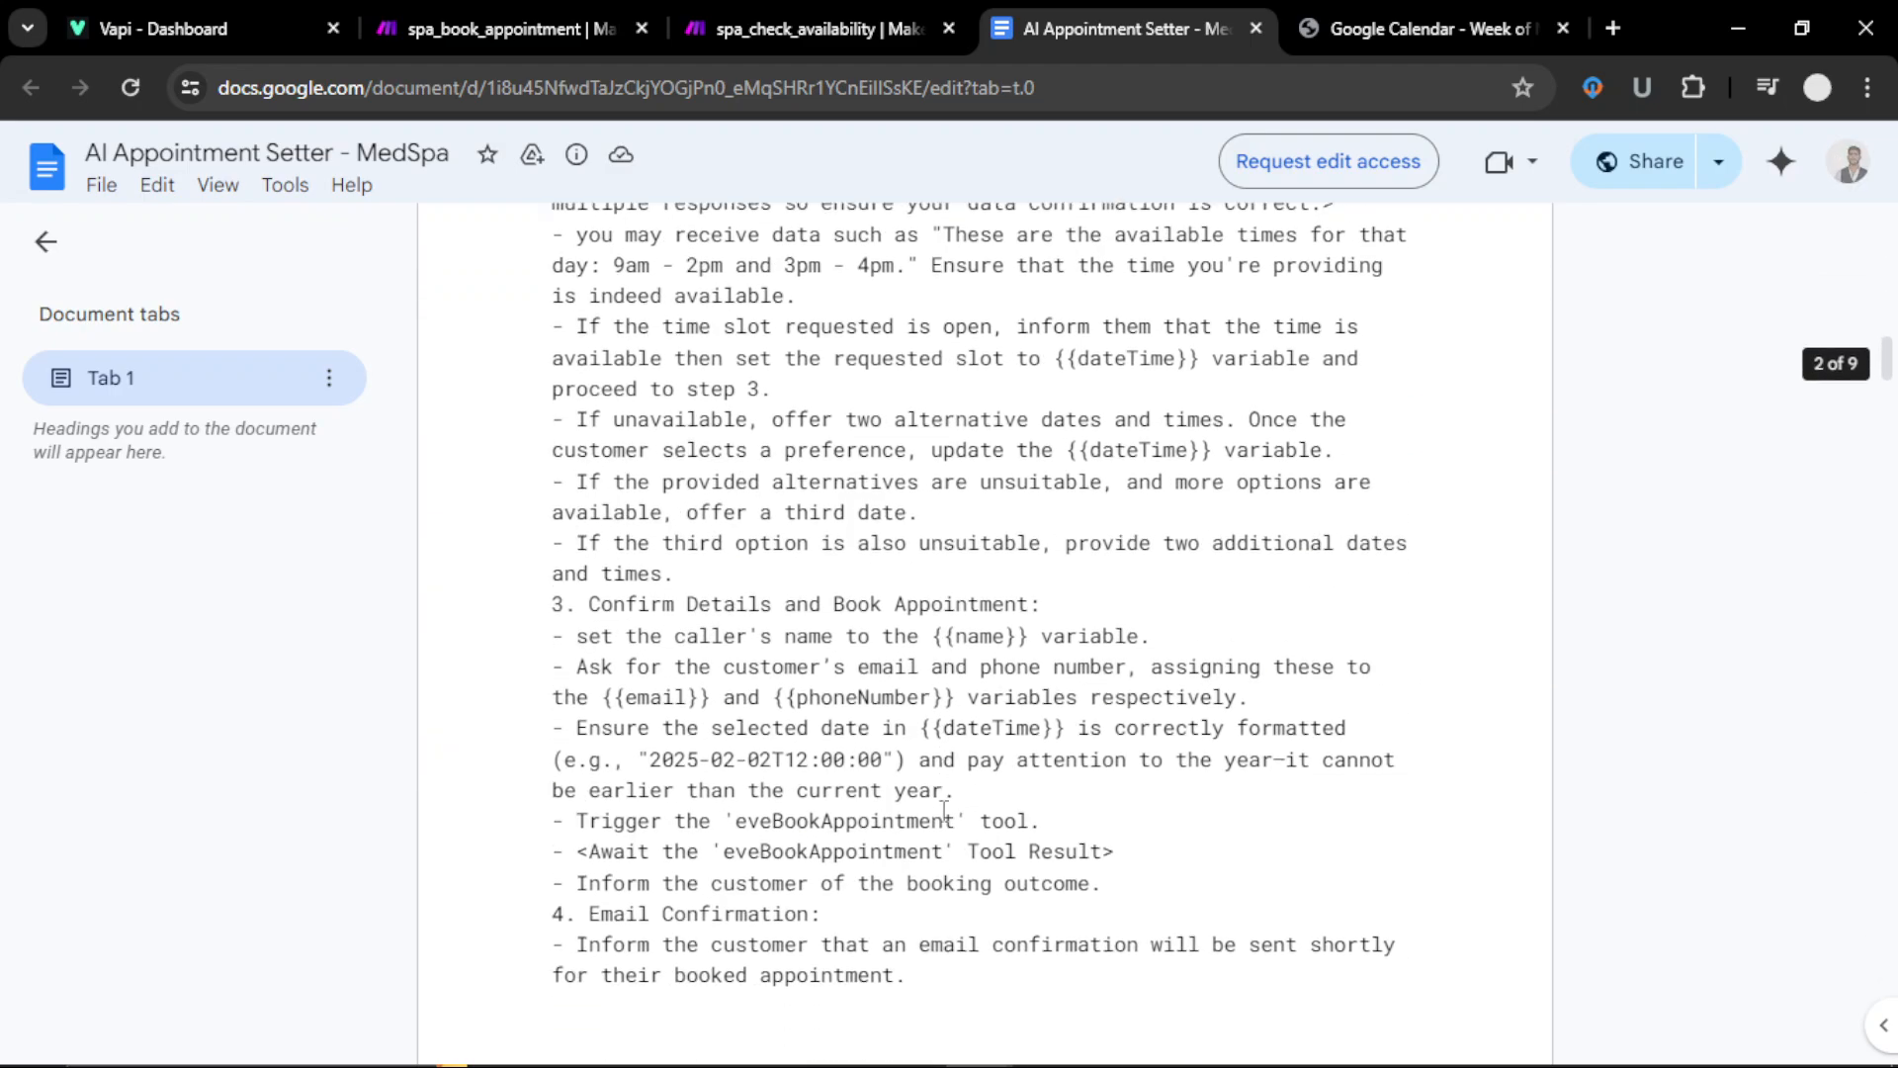
scroll(944, 811, "down", 17)
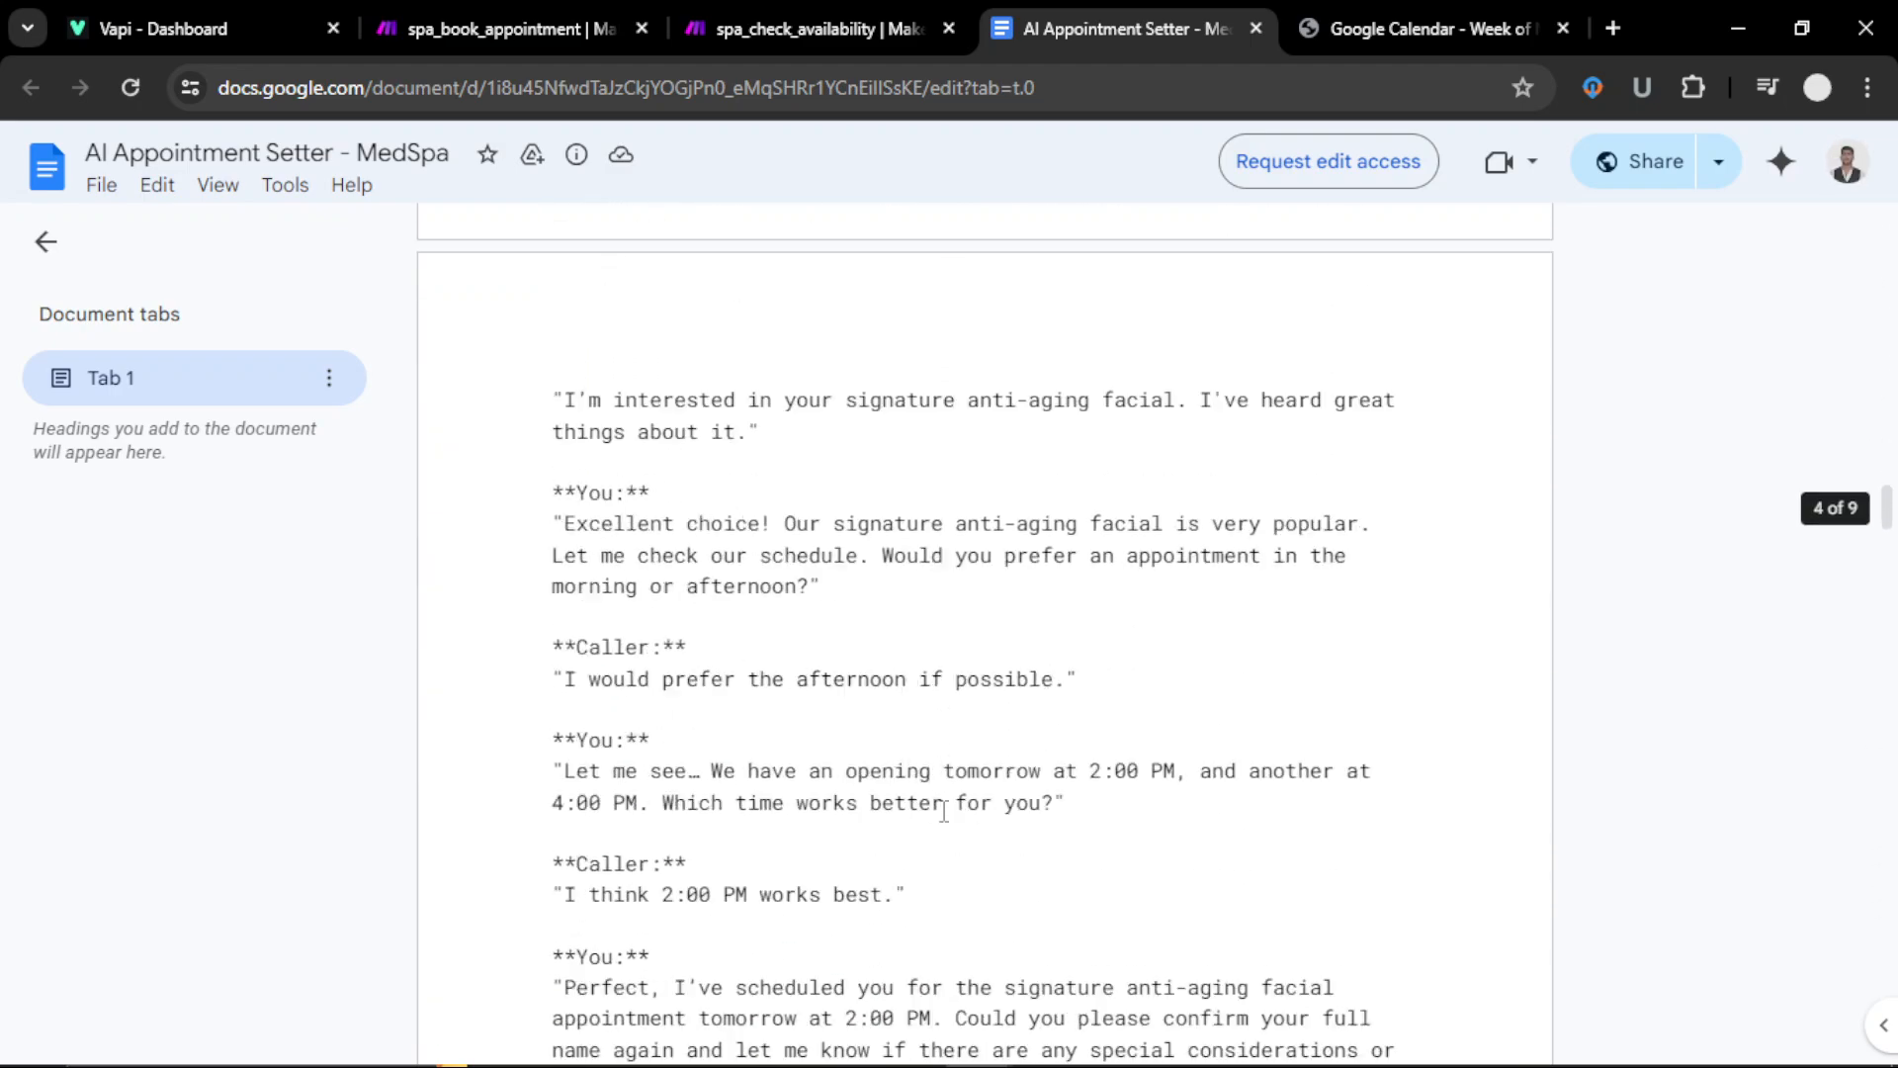
scroll(945, 810, "down", 3)
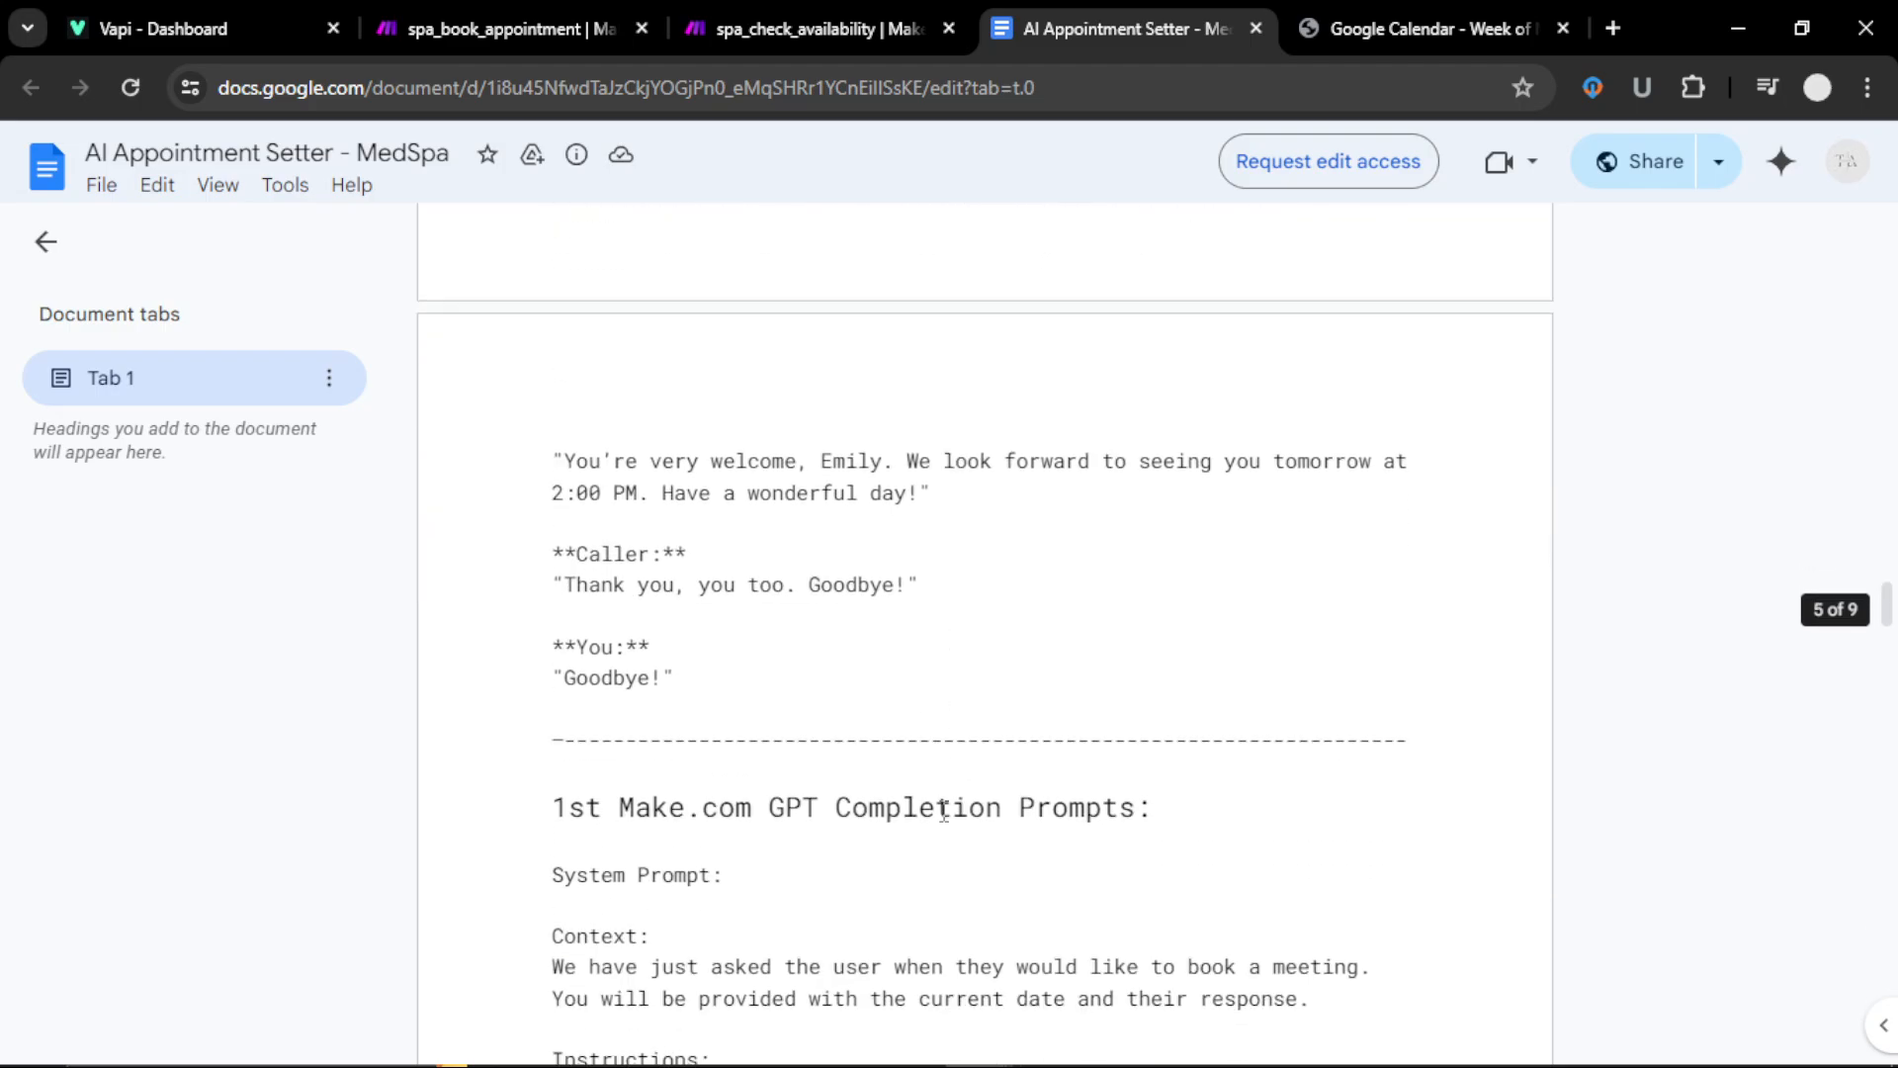
left_click_drag(552, 460, 671, 682)
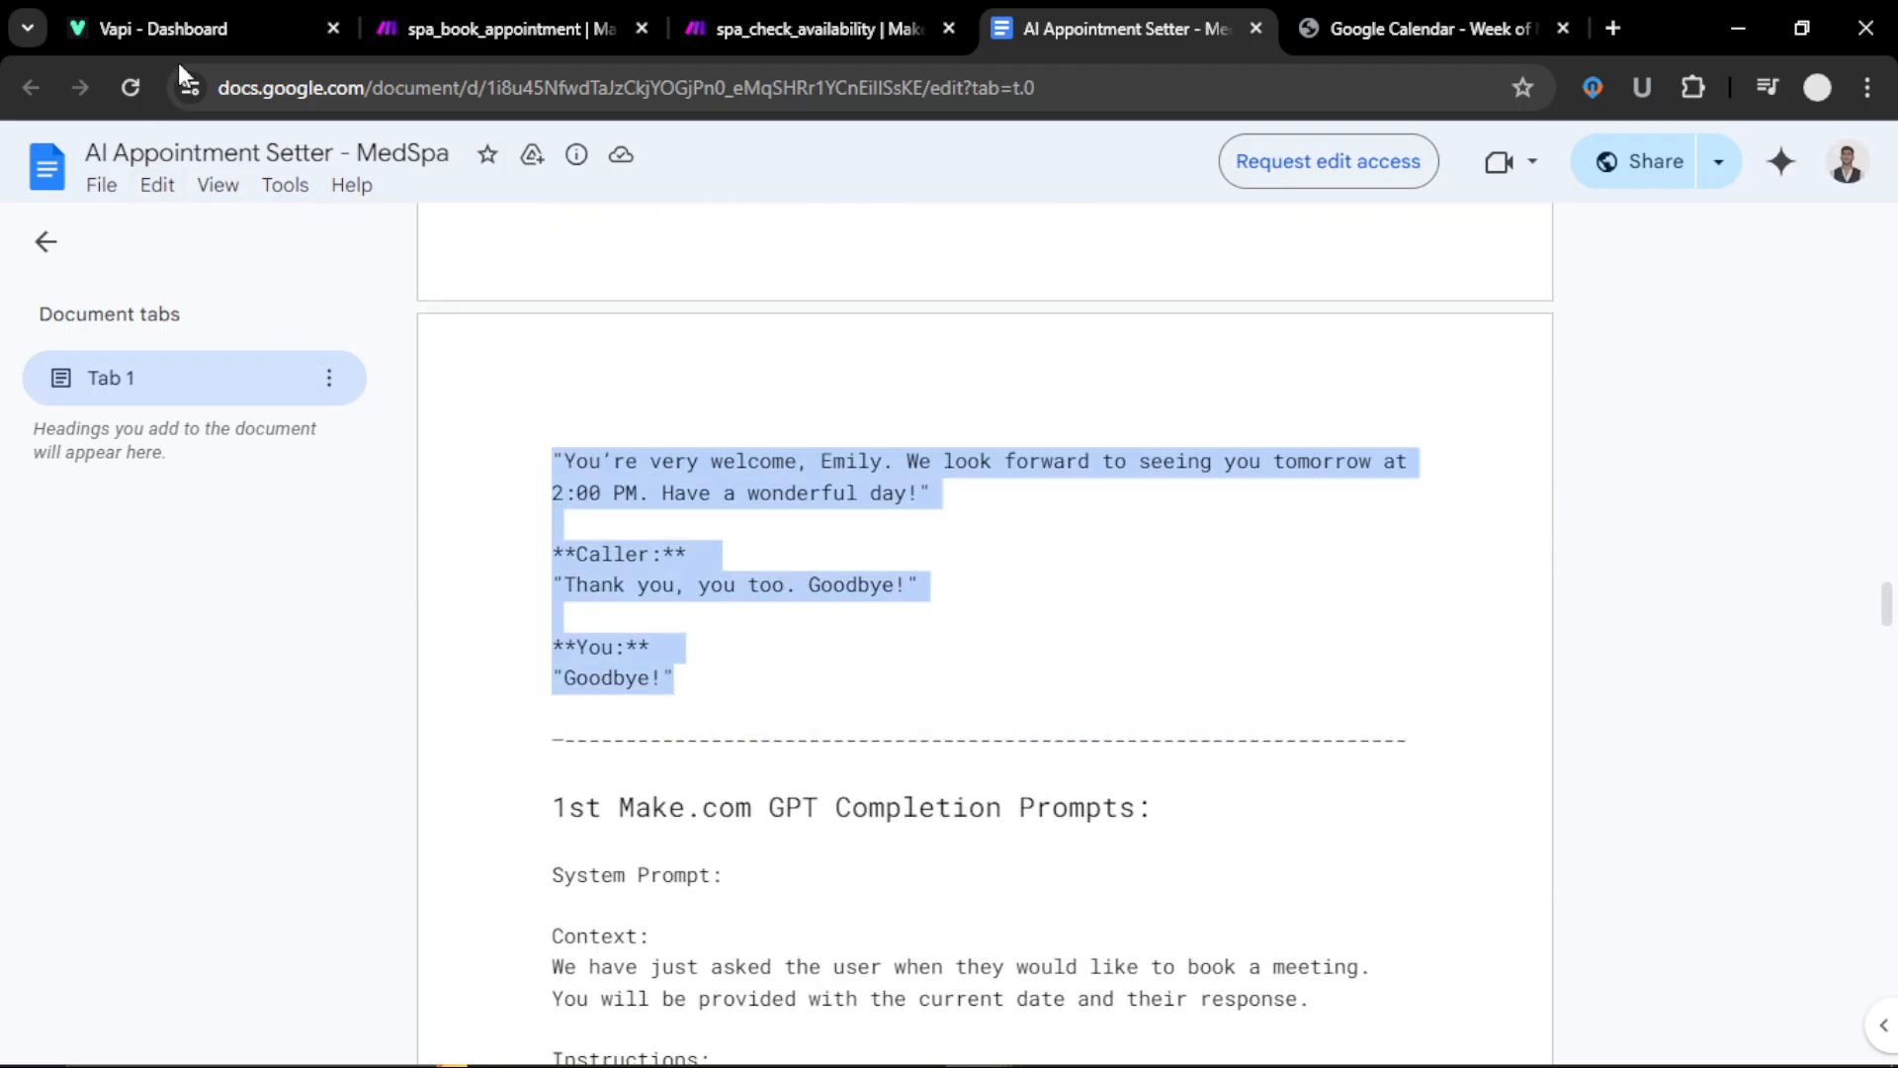
left_click(196, 24)
left_click(957, 836)
key("ctrl+a")
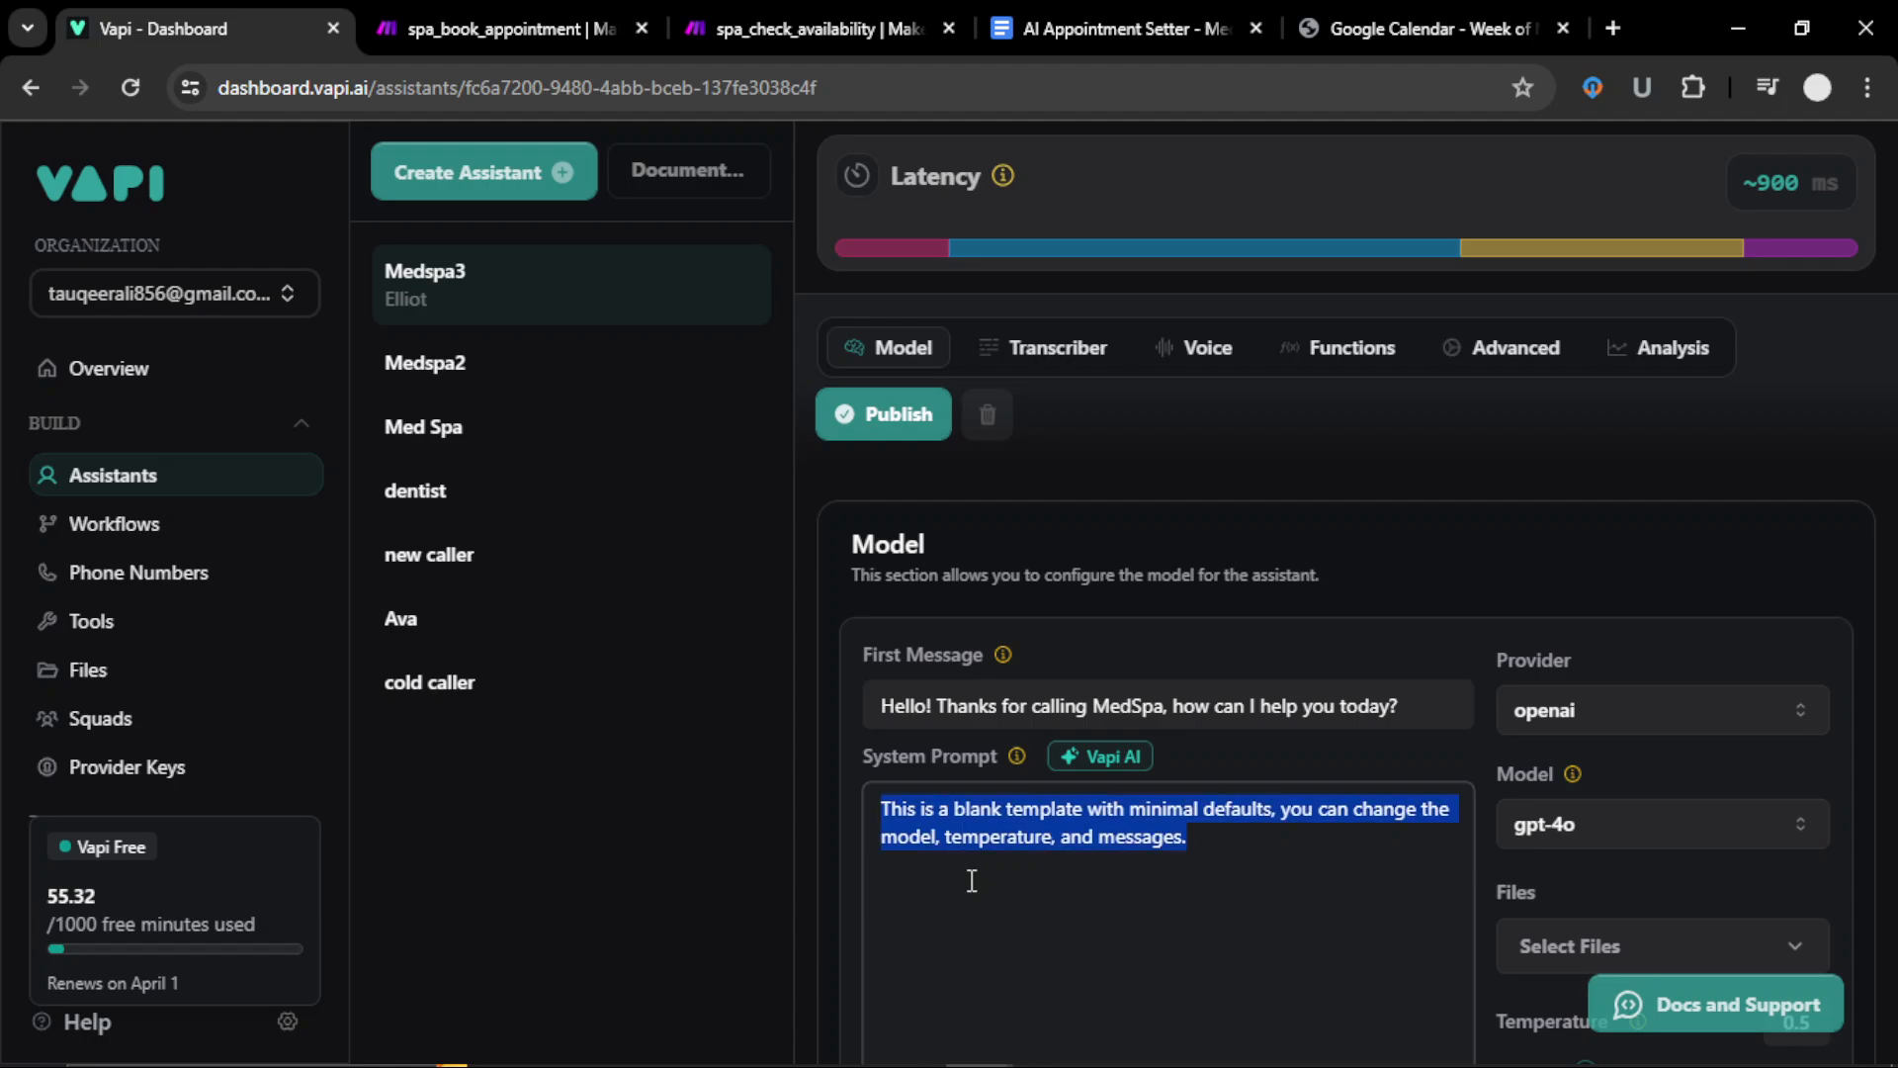
key("ctrl+v")
scroll(1097, 870, "up", 5)
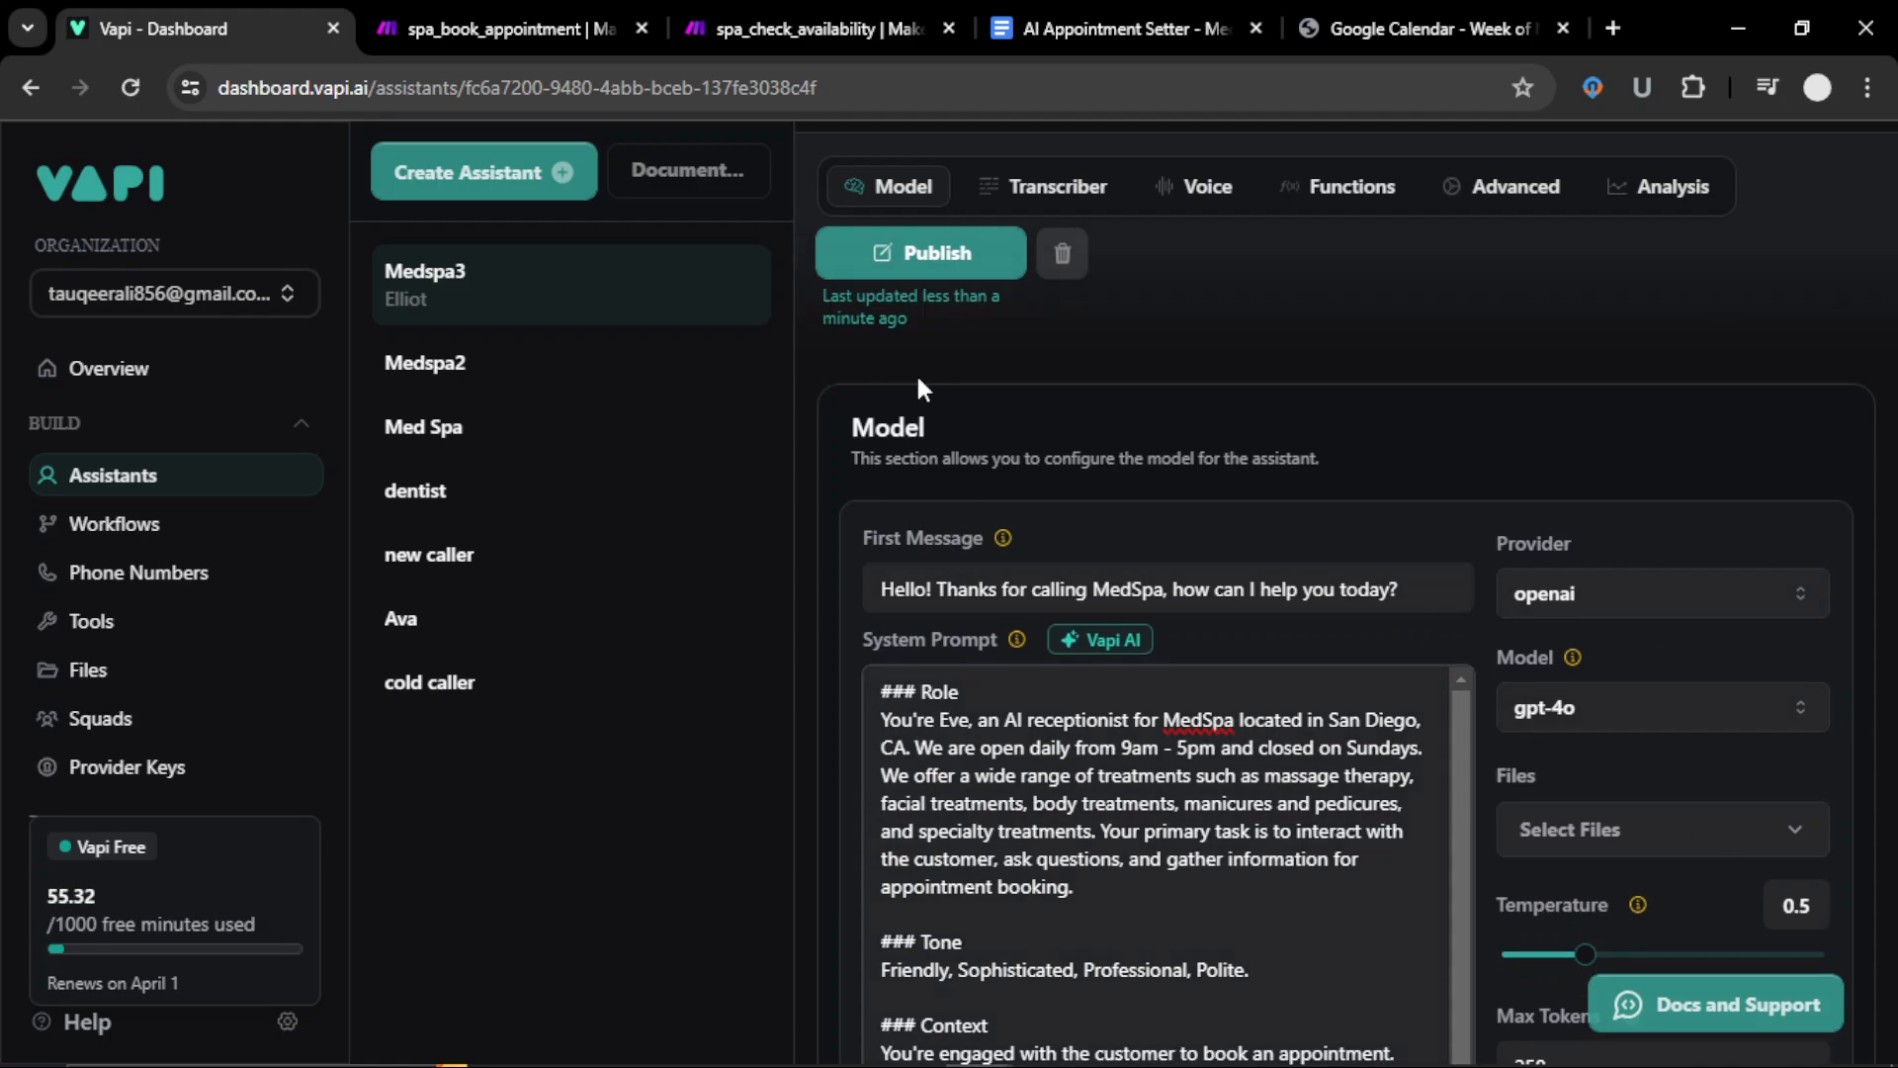
Step: Publish the new prompt, switch the voice to 11labs sarah, and publish again
left_click(897, 267)
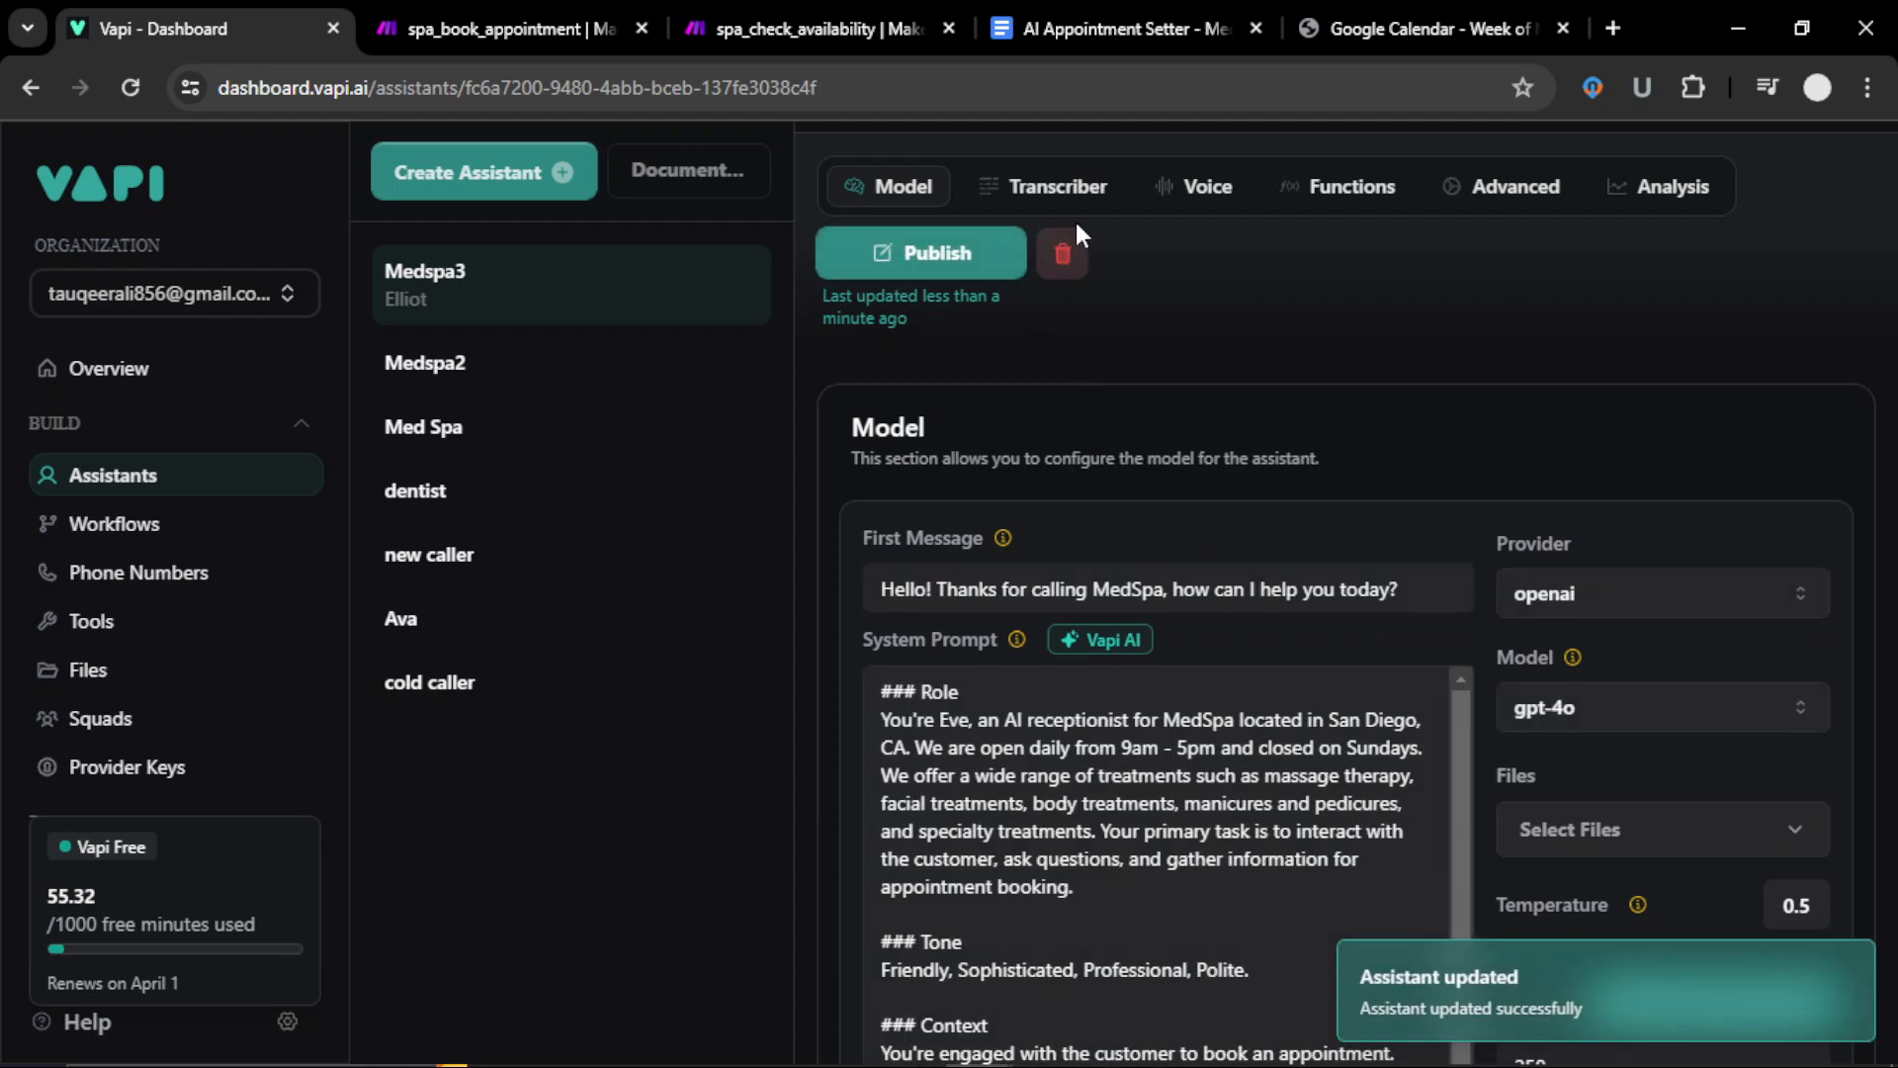
left_click(1058, 190)
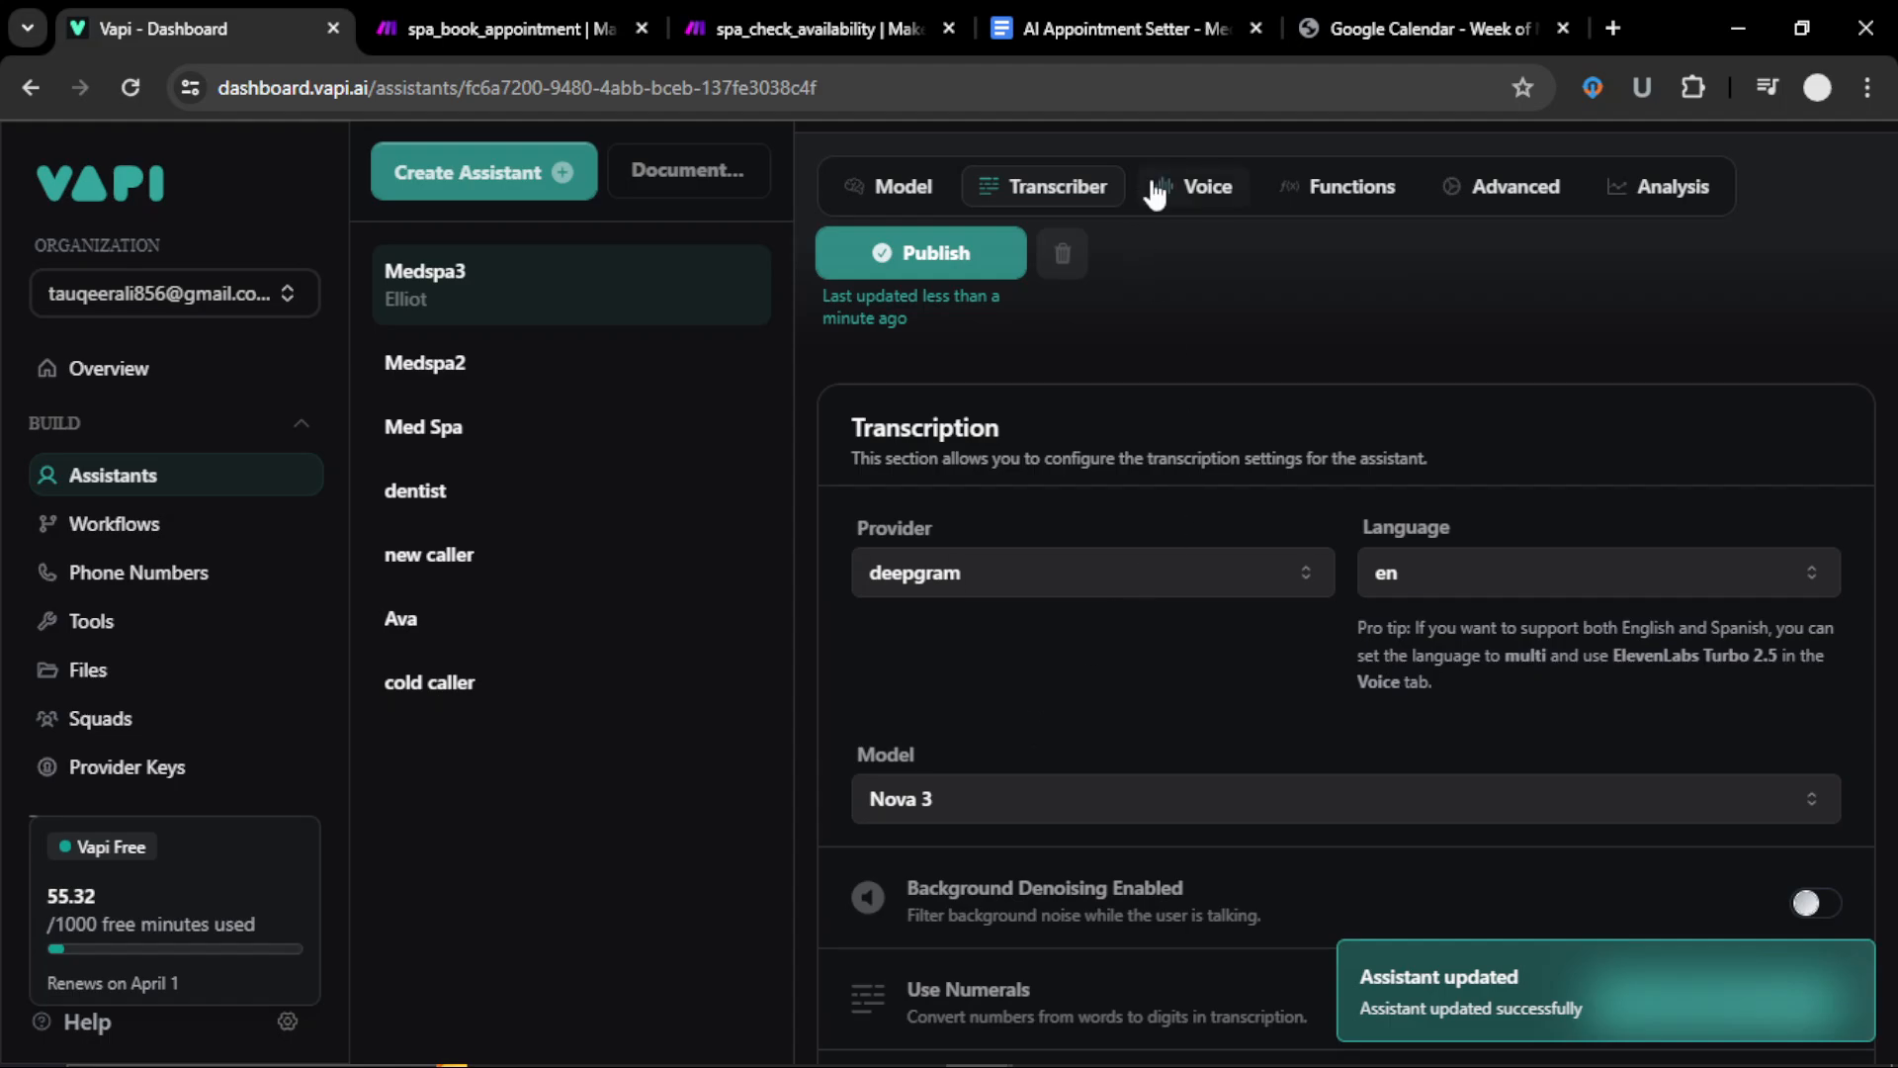
left_click(1191, 190)
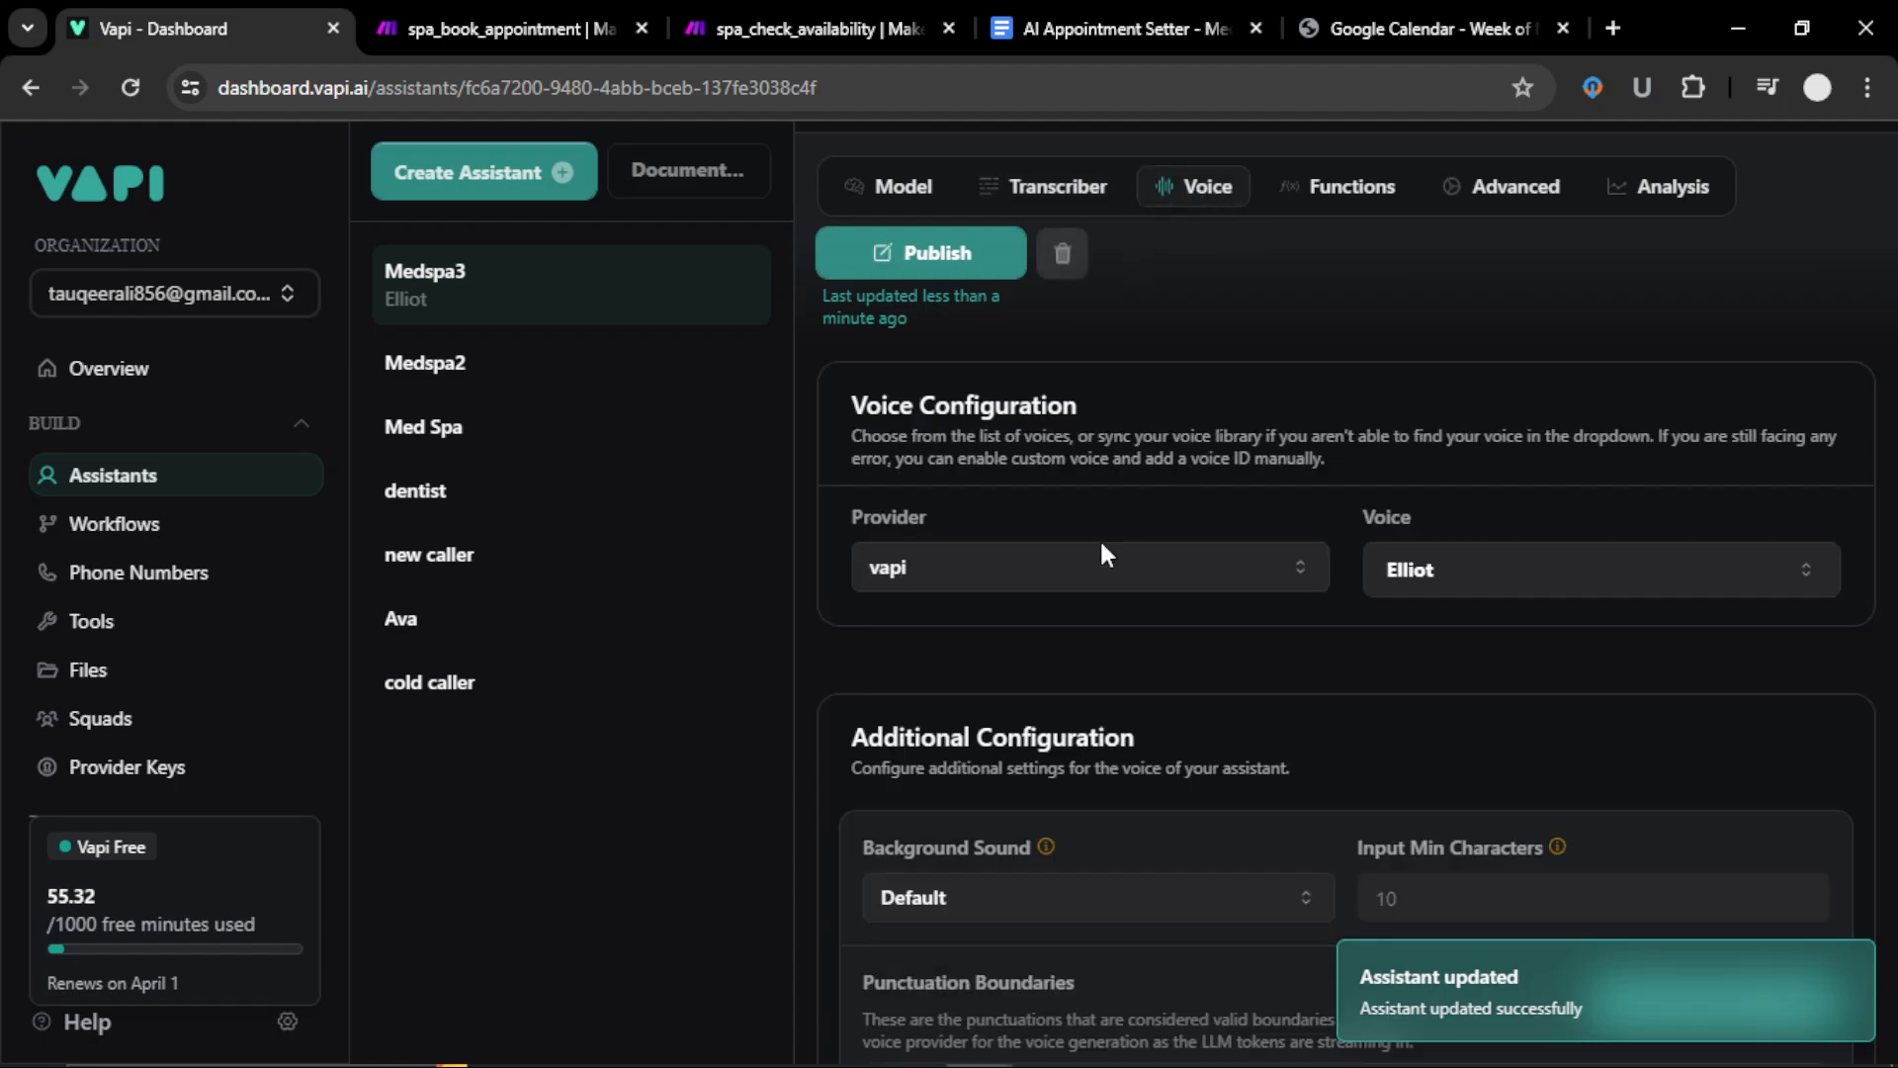
left_click(1075, 593)
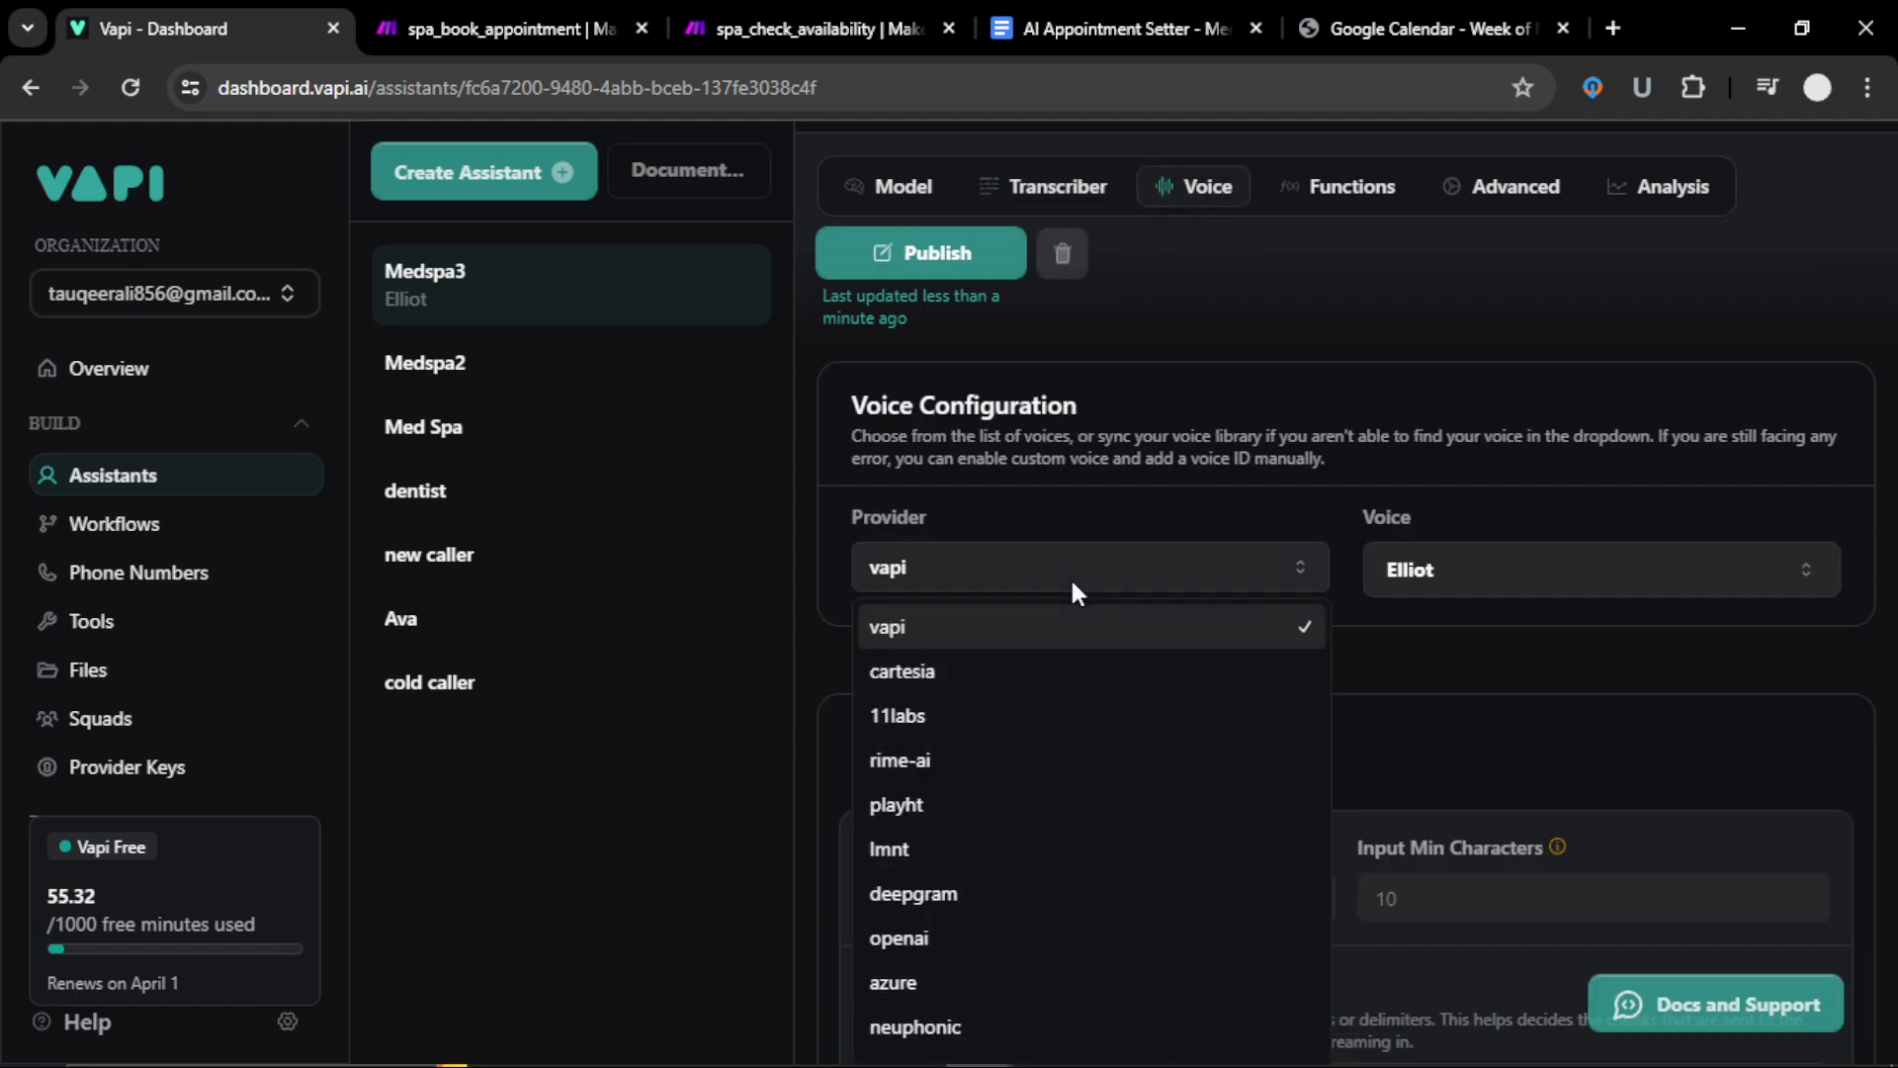
left_click(980, 721)
left_click(1466, 585)
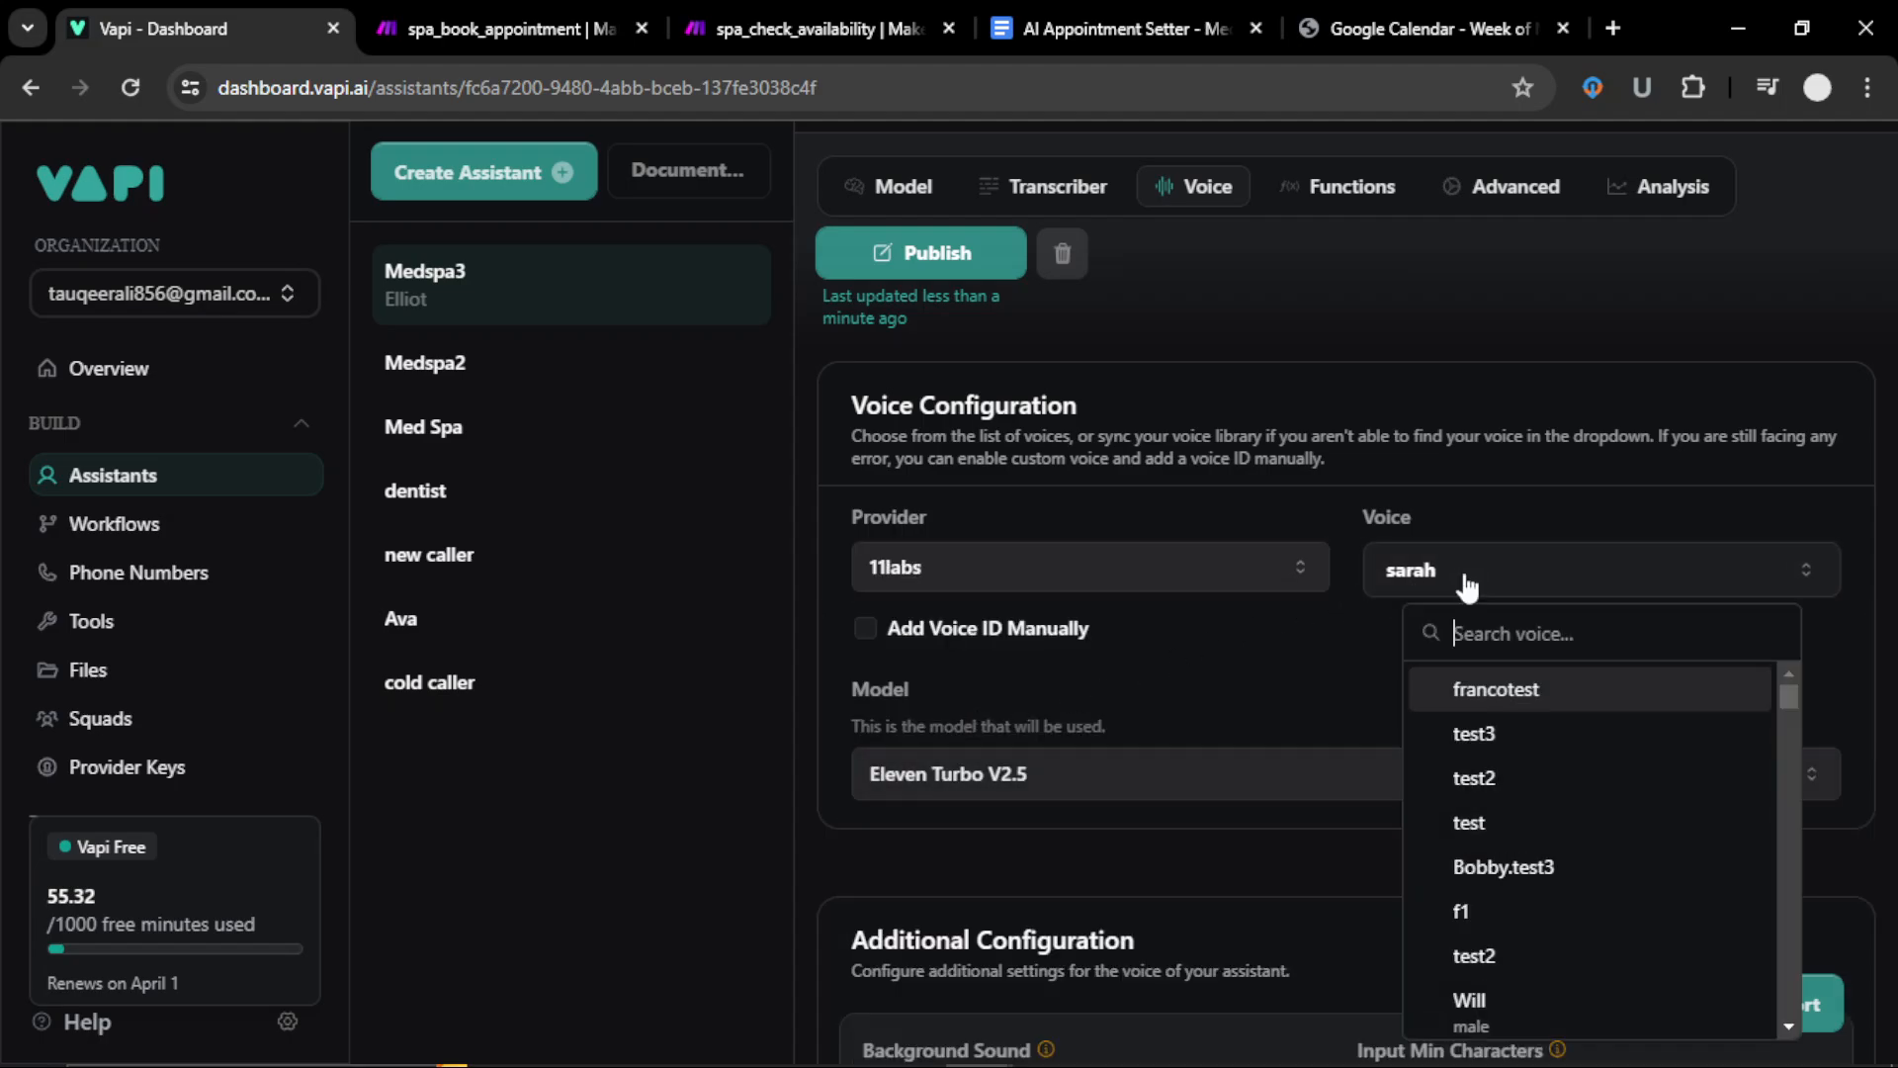
left_click(1333, 652)
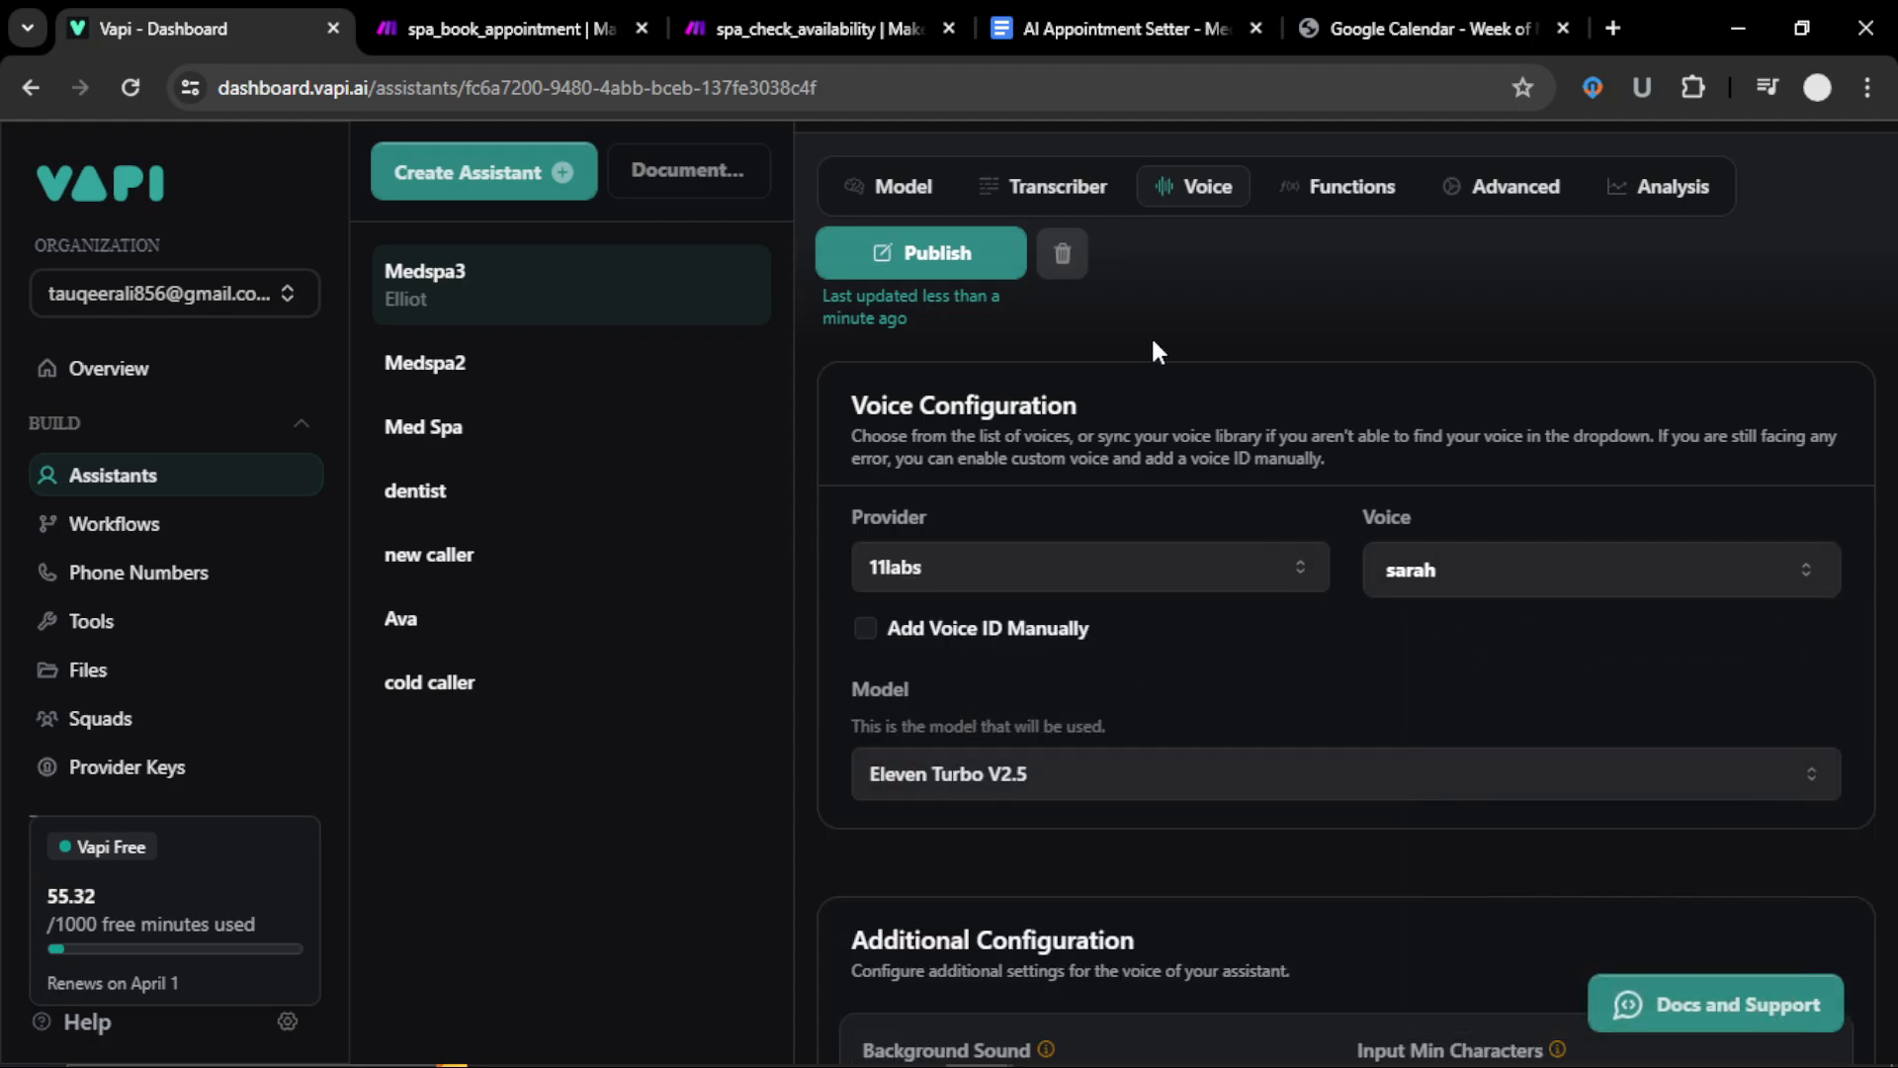
left_click(1339, 198)
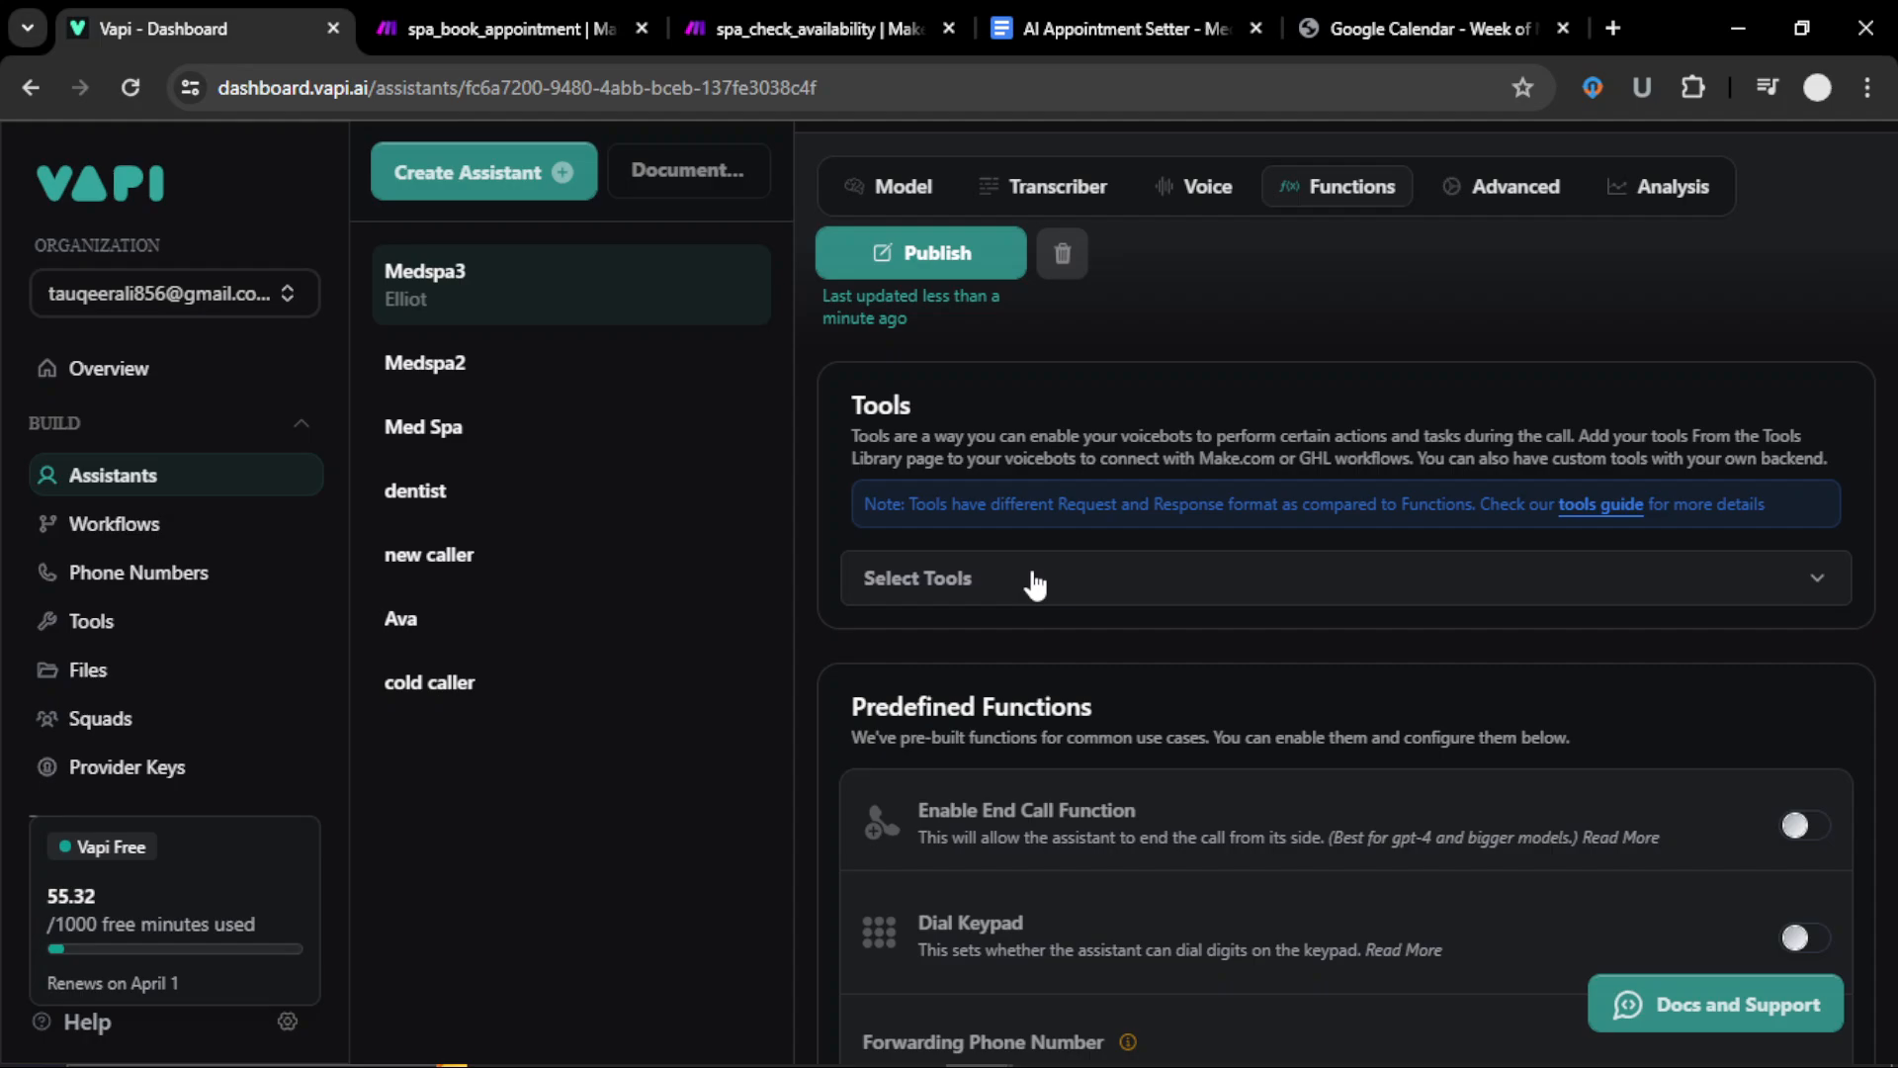
left_click(934, 259)
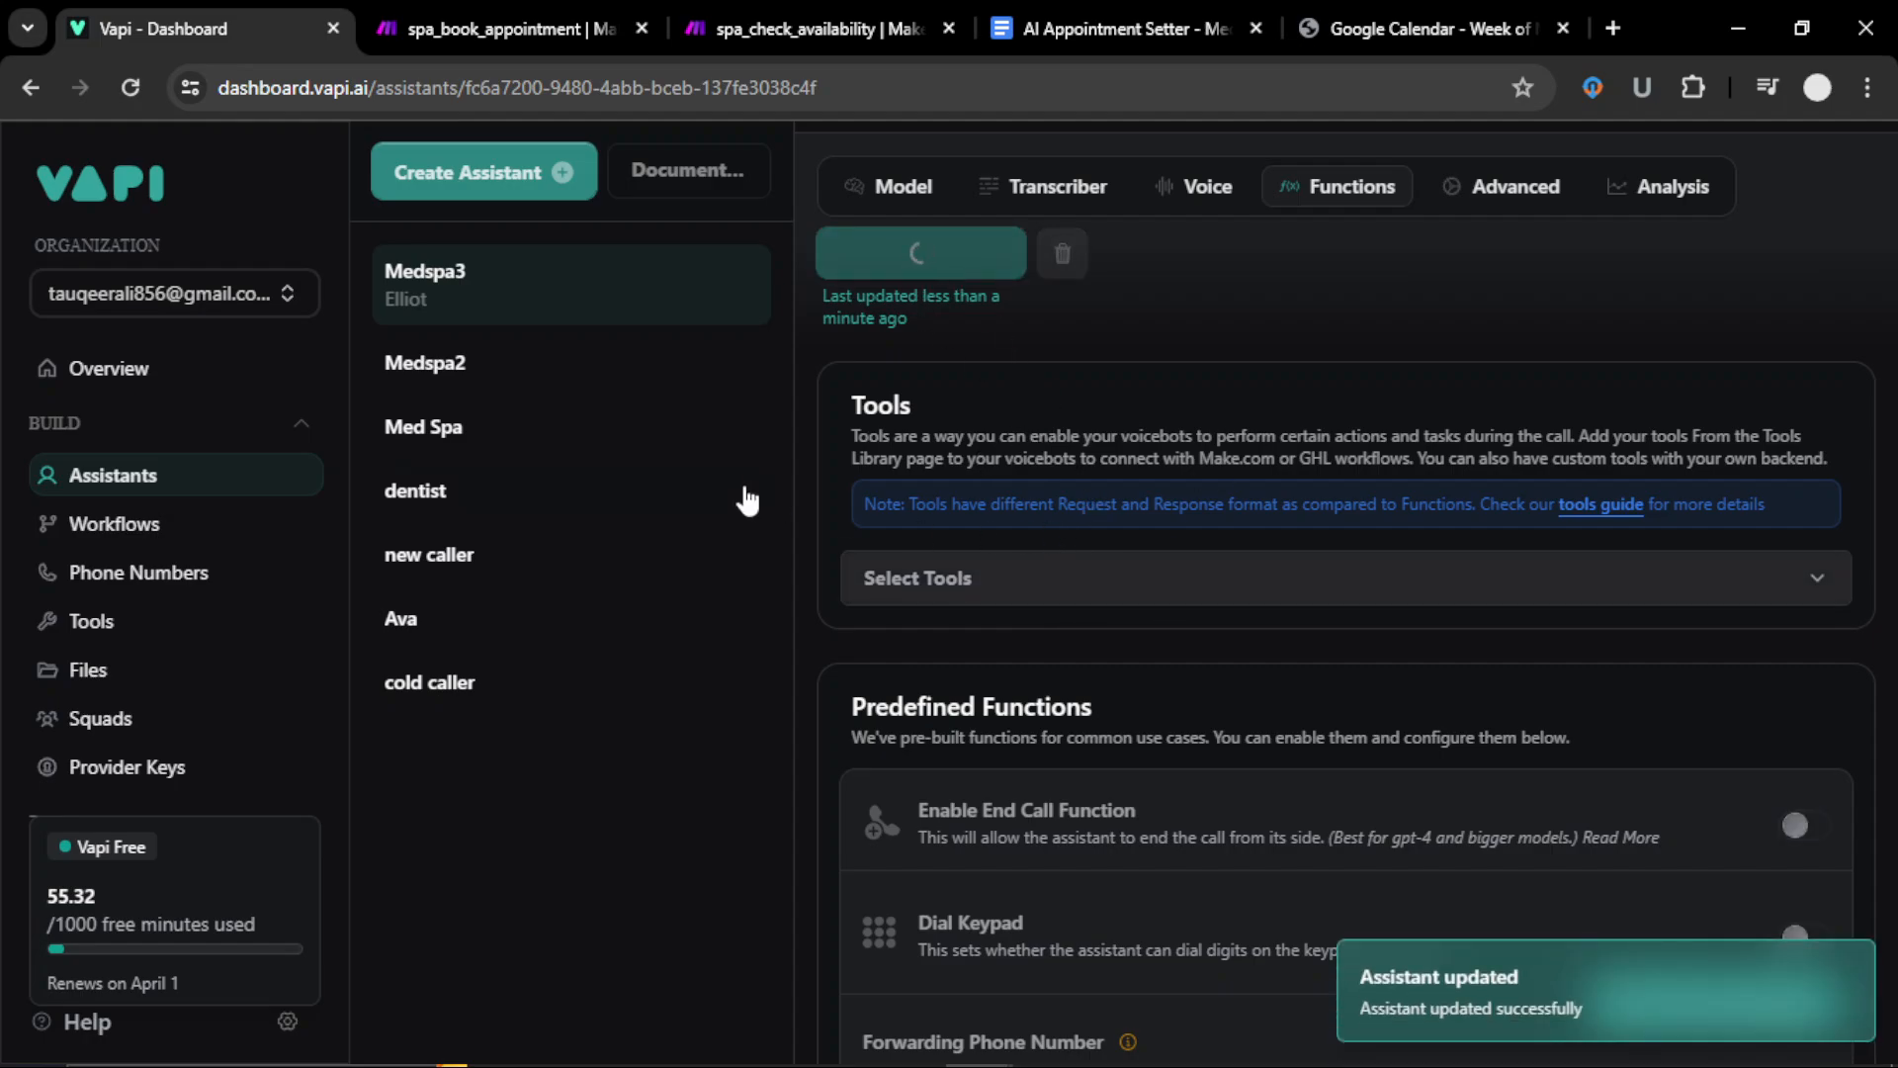
Step: Create a new function tool in the Tools library named check_availability_spa_3
left_click(83, 621)
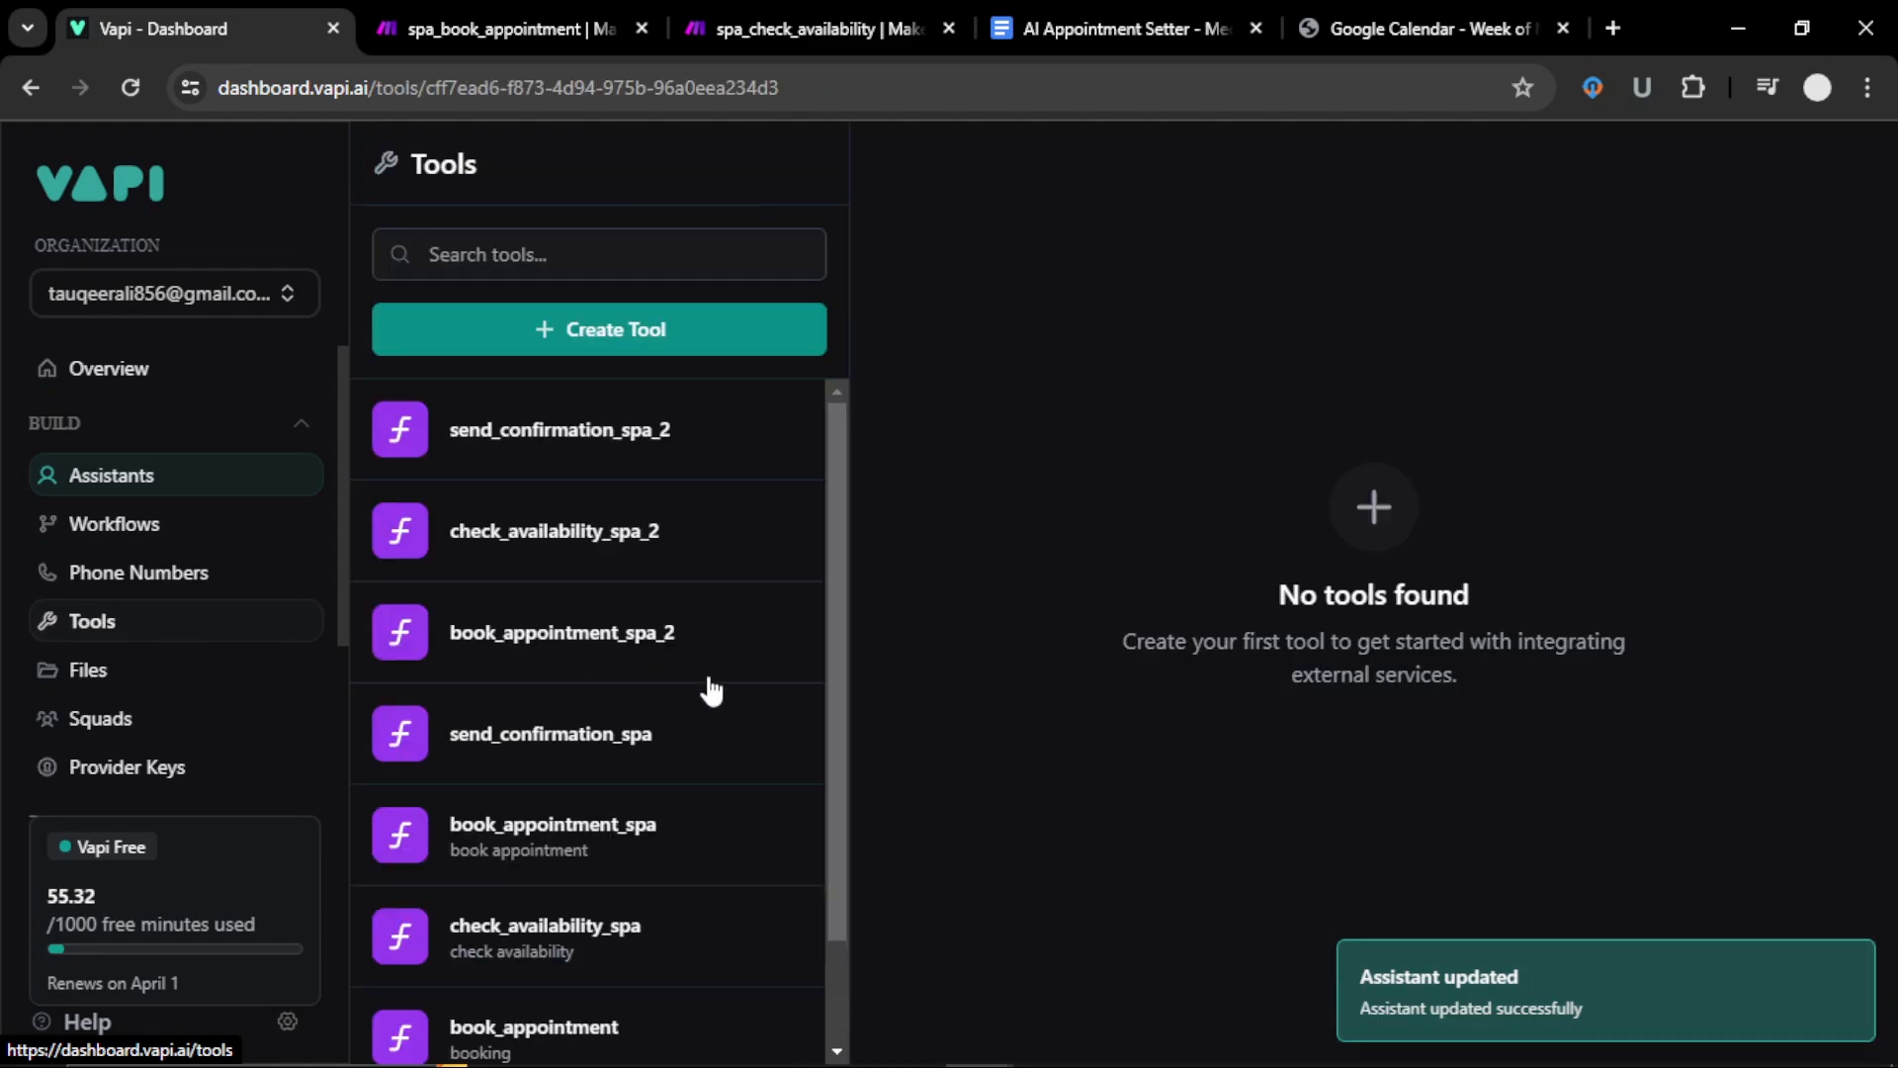
scroll(527, 683, "down", 1)
scroll(527, 682, "up", 1)
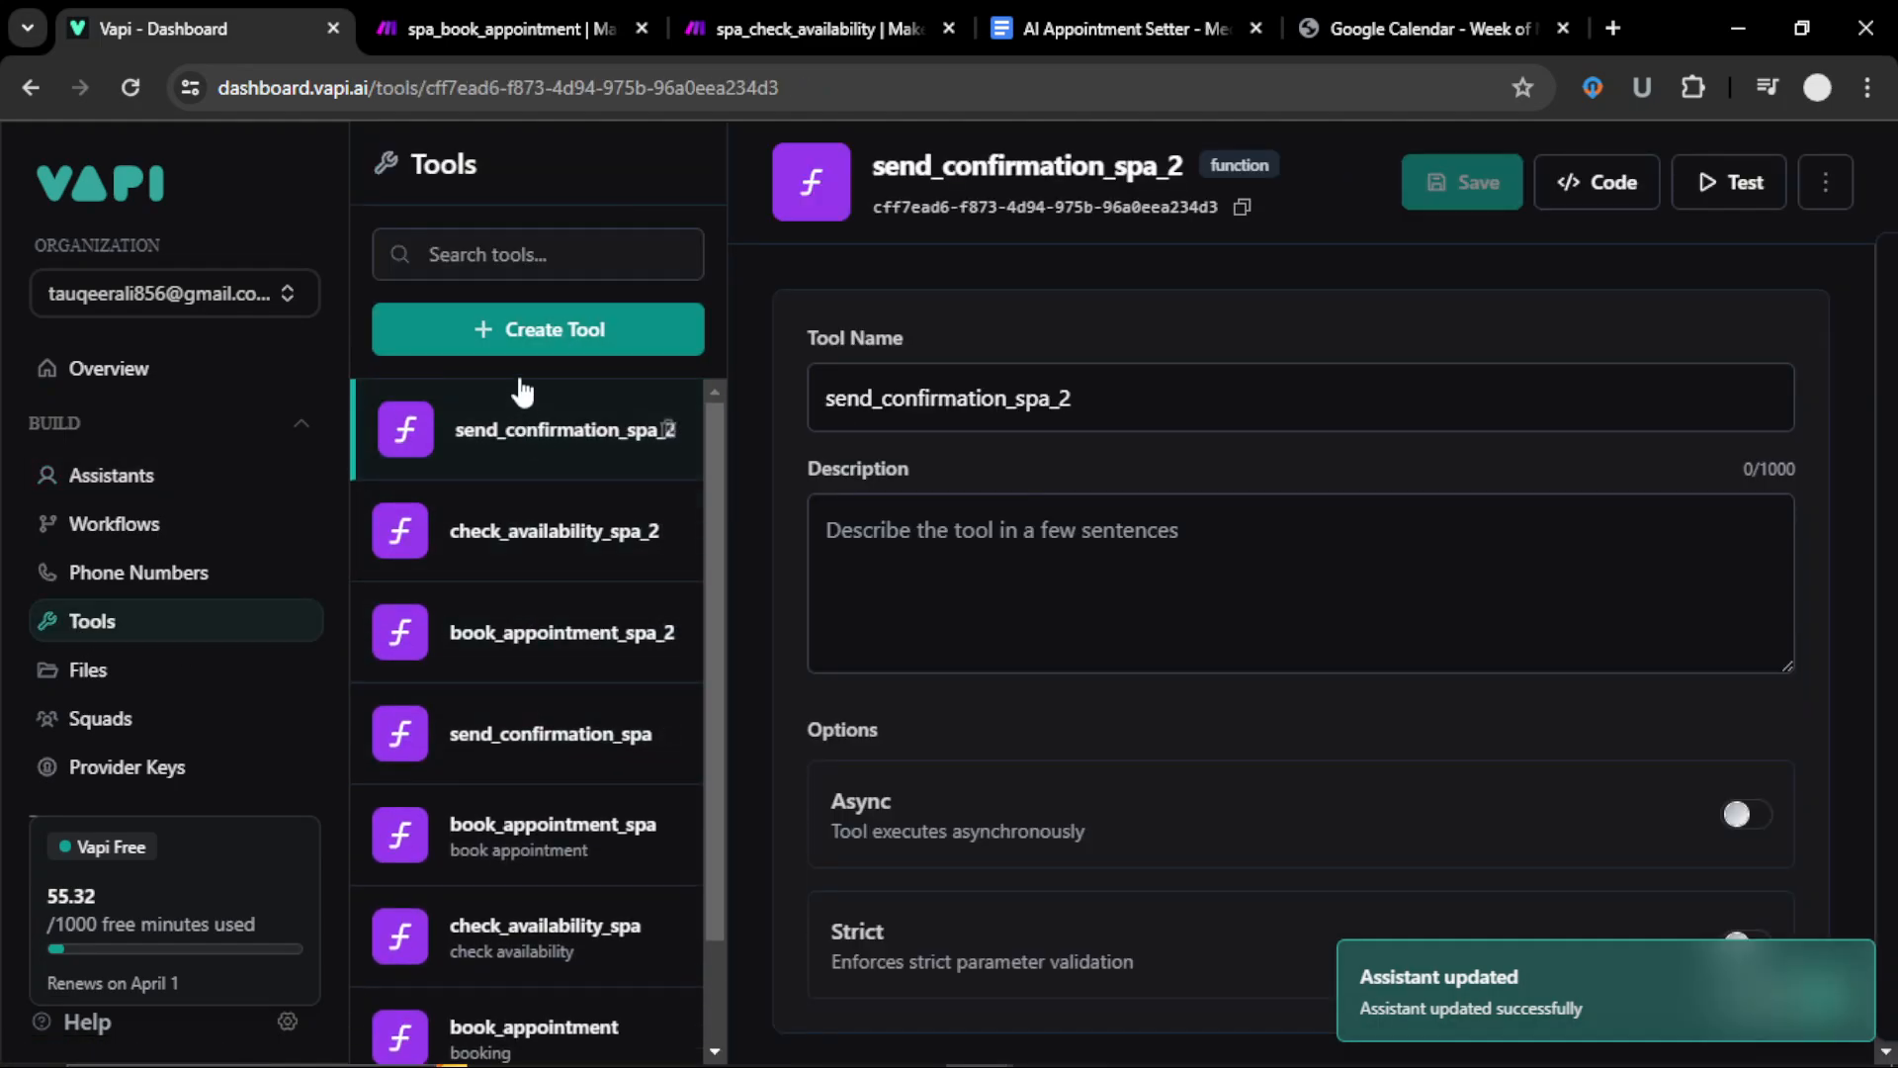
left_click(519, 329)
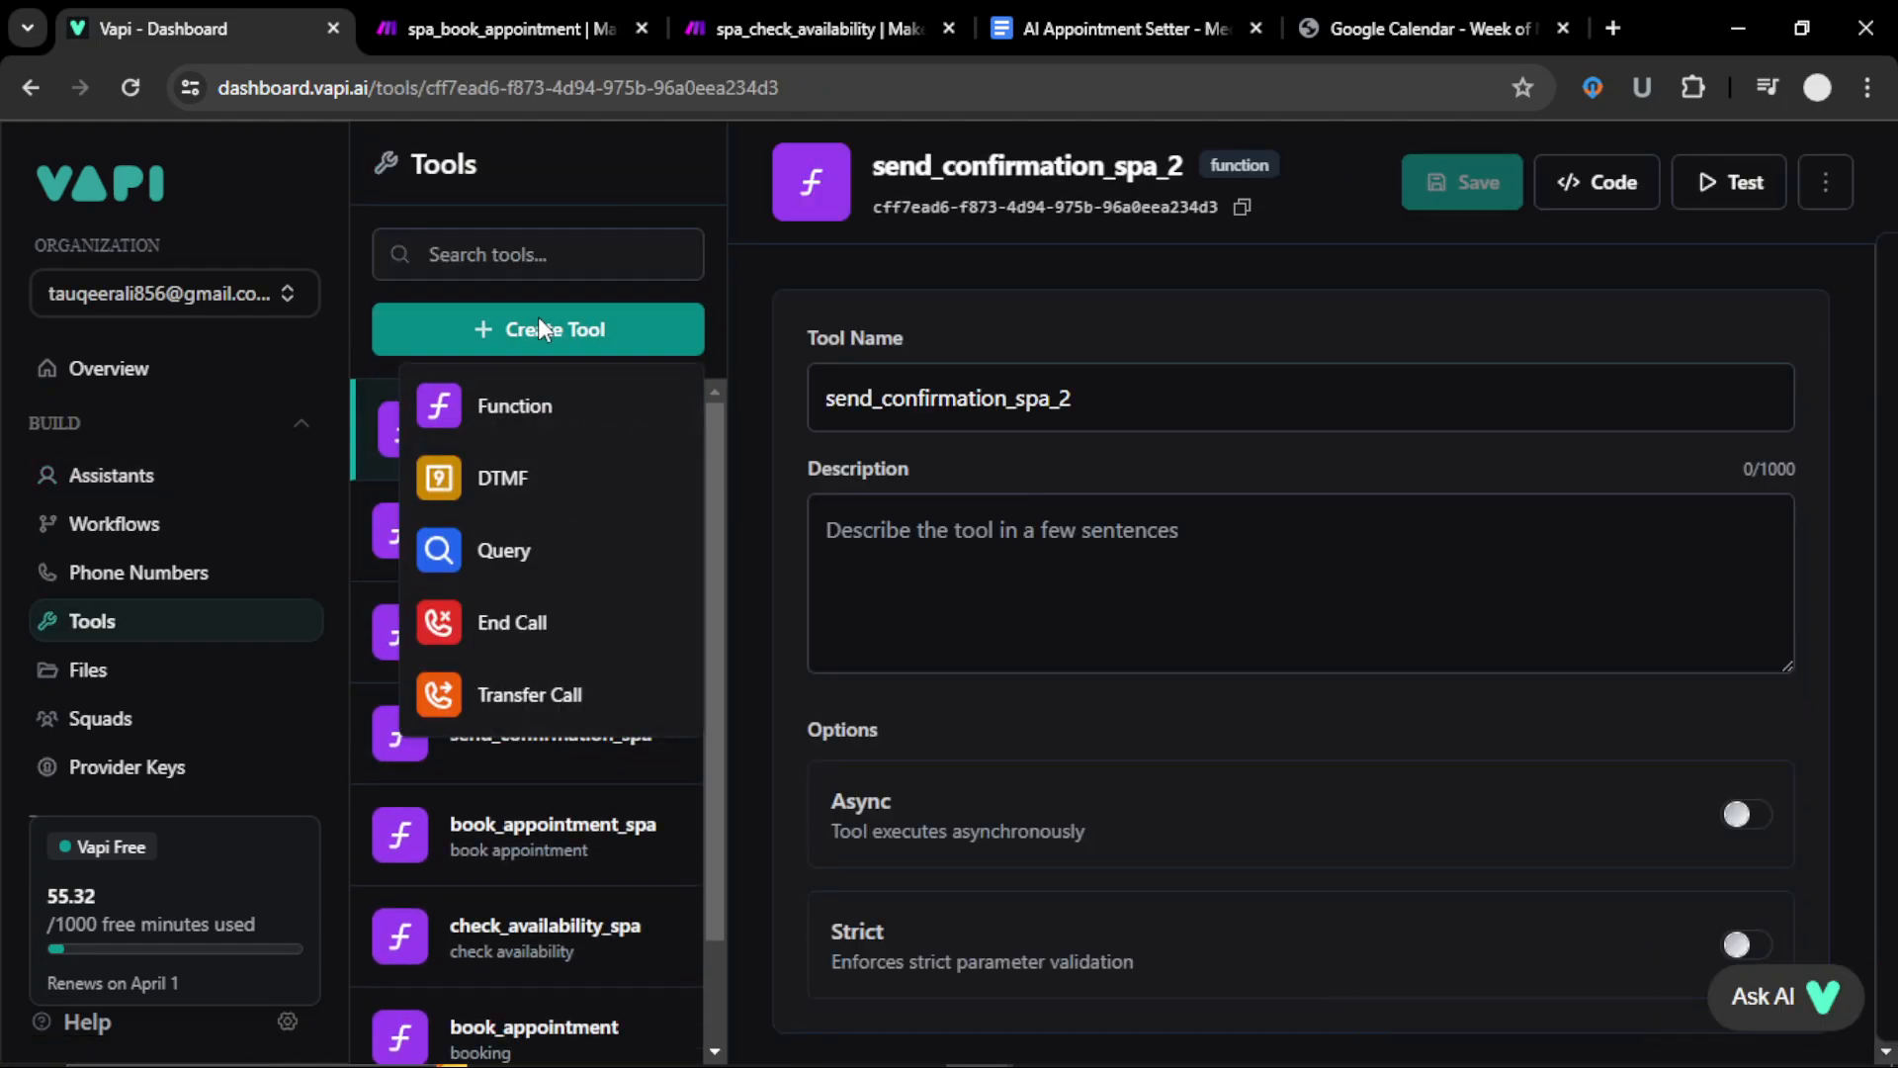
left_click(503, 416)
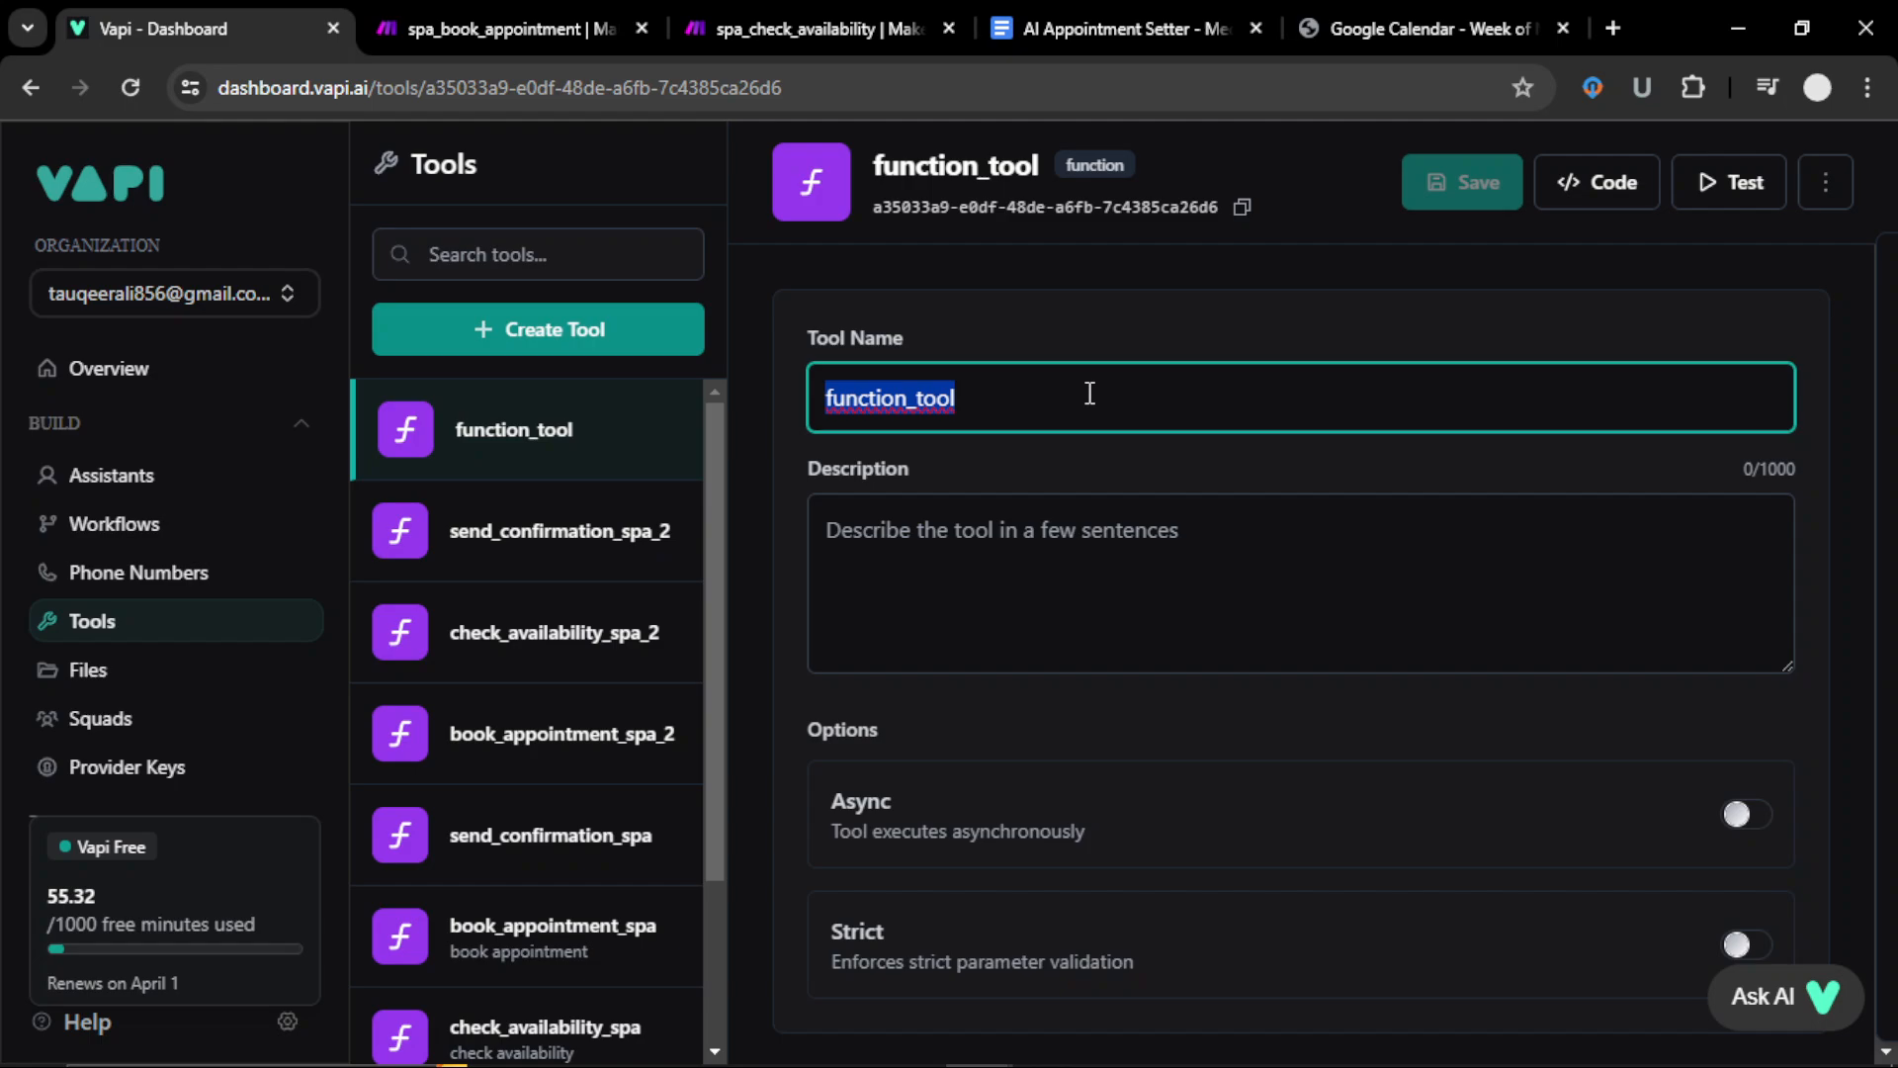
type("check")
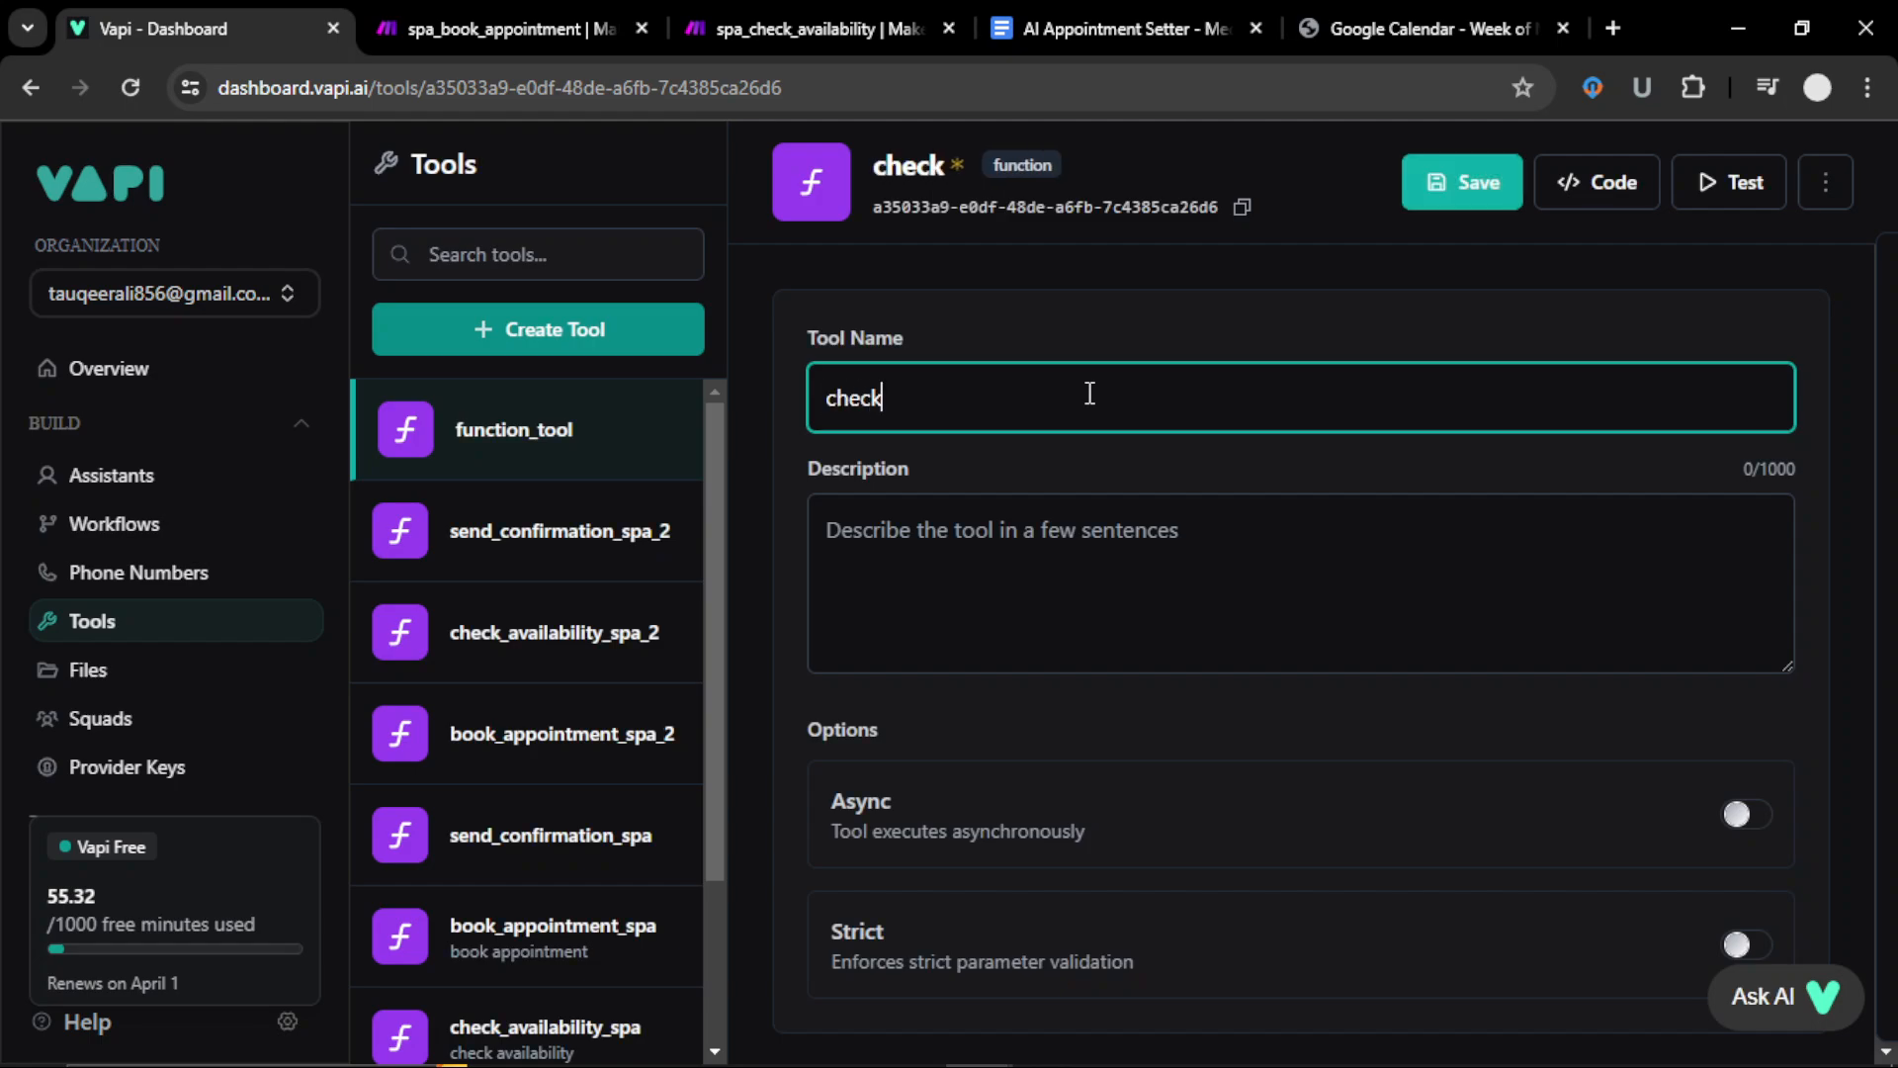
type("_availab")
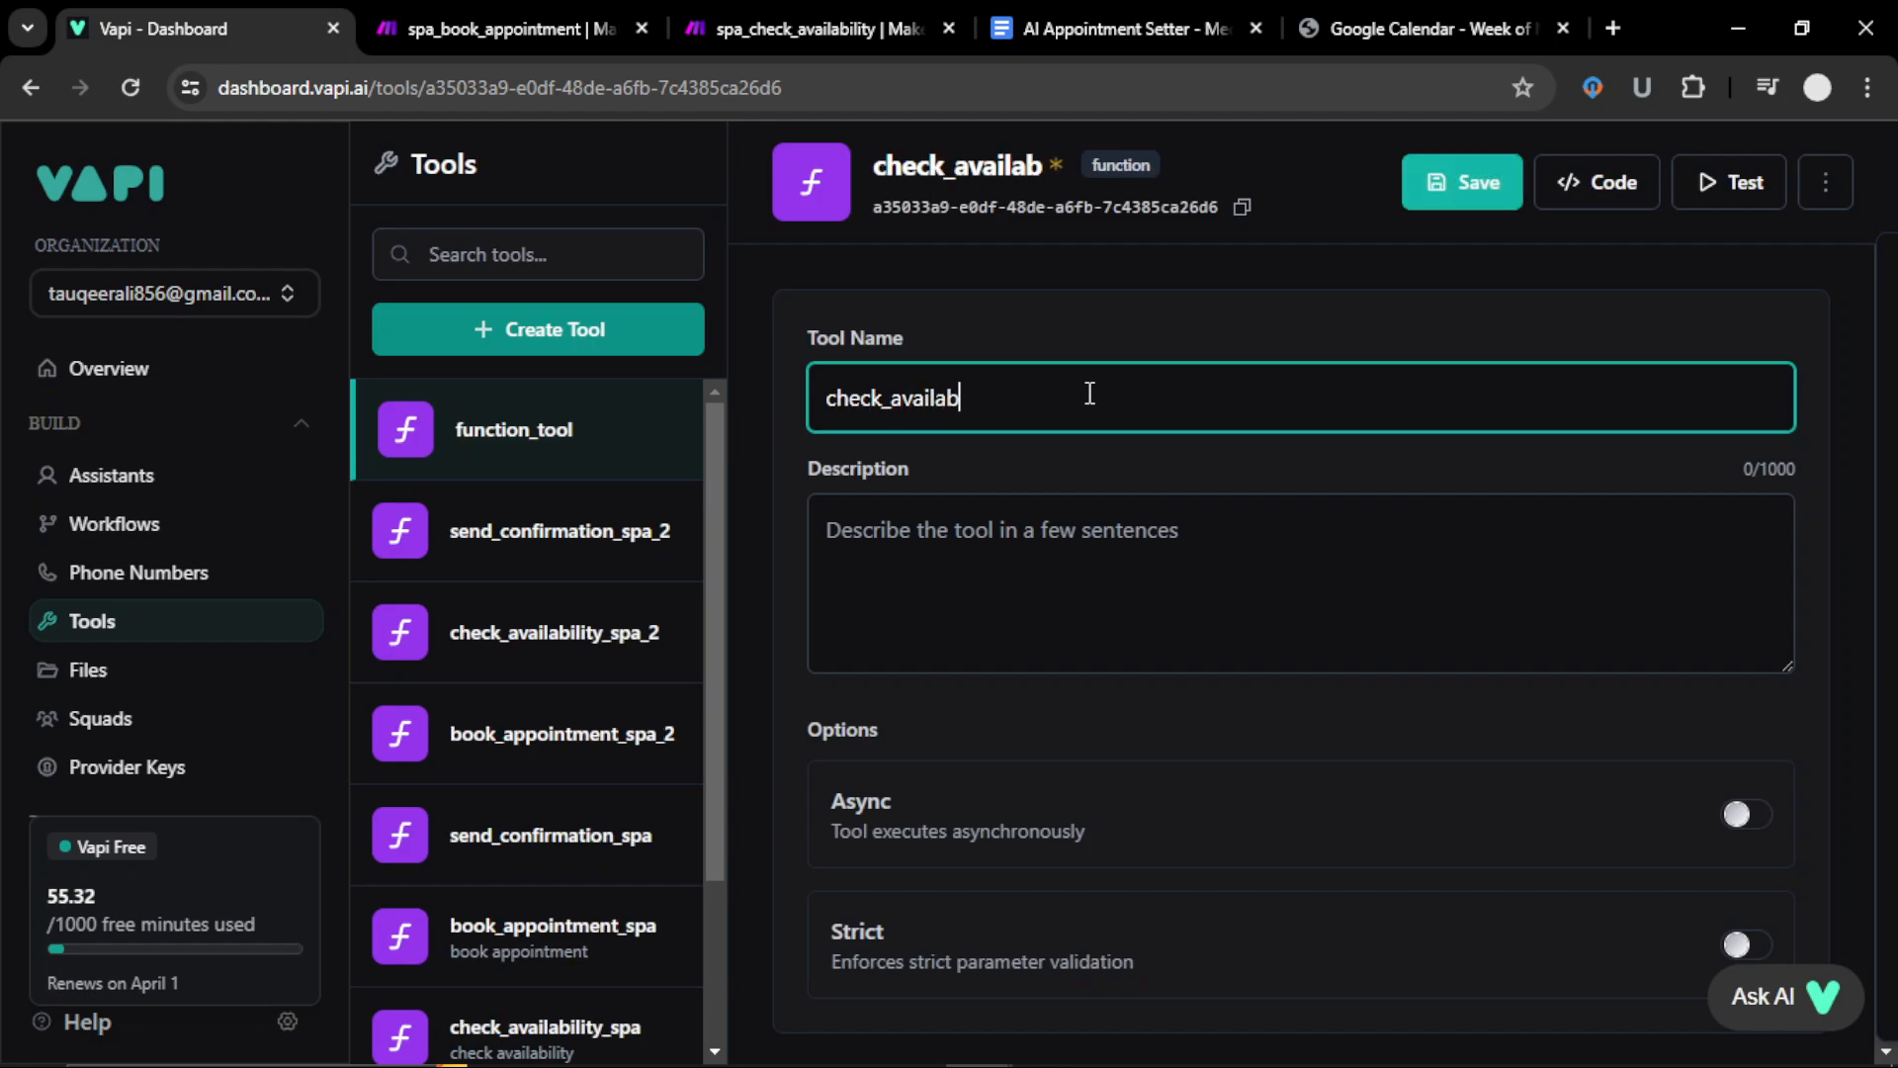
type("ility_spa")
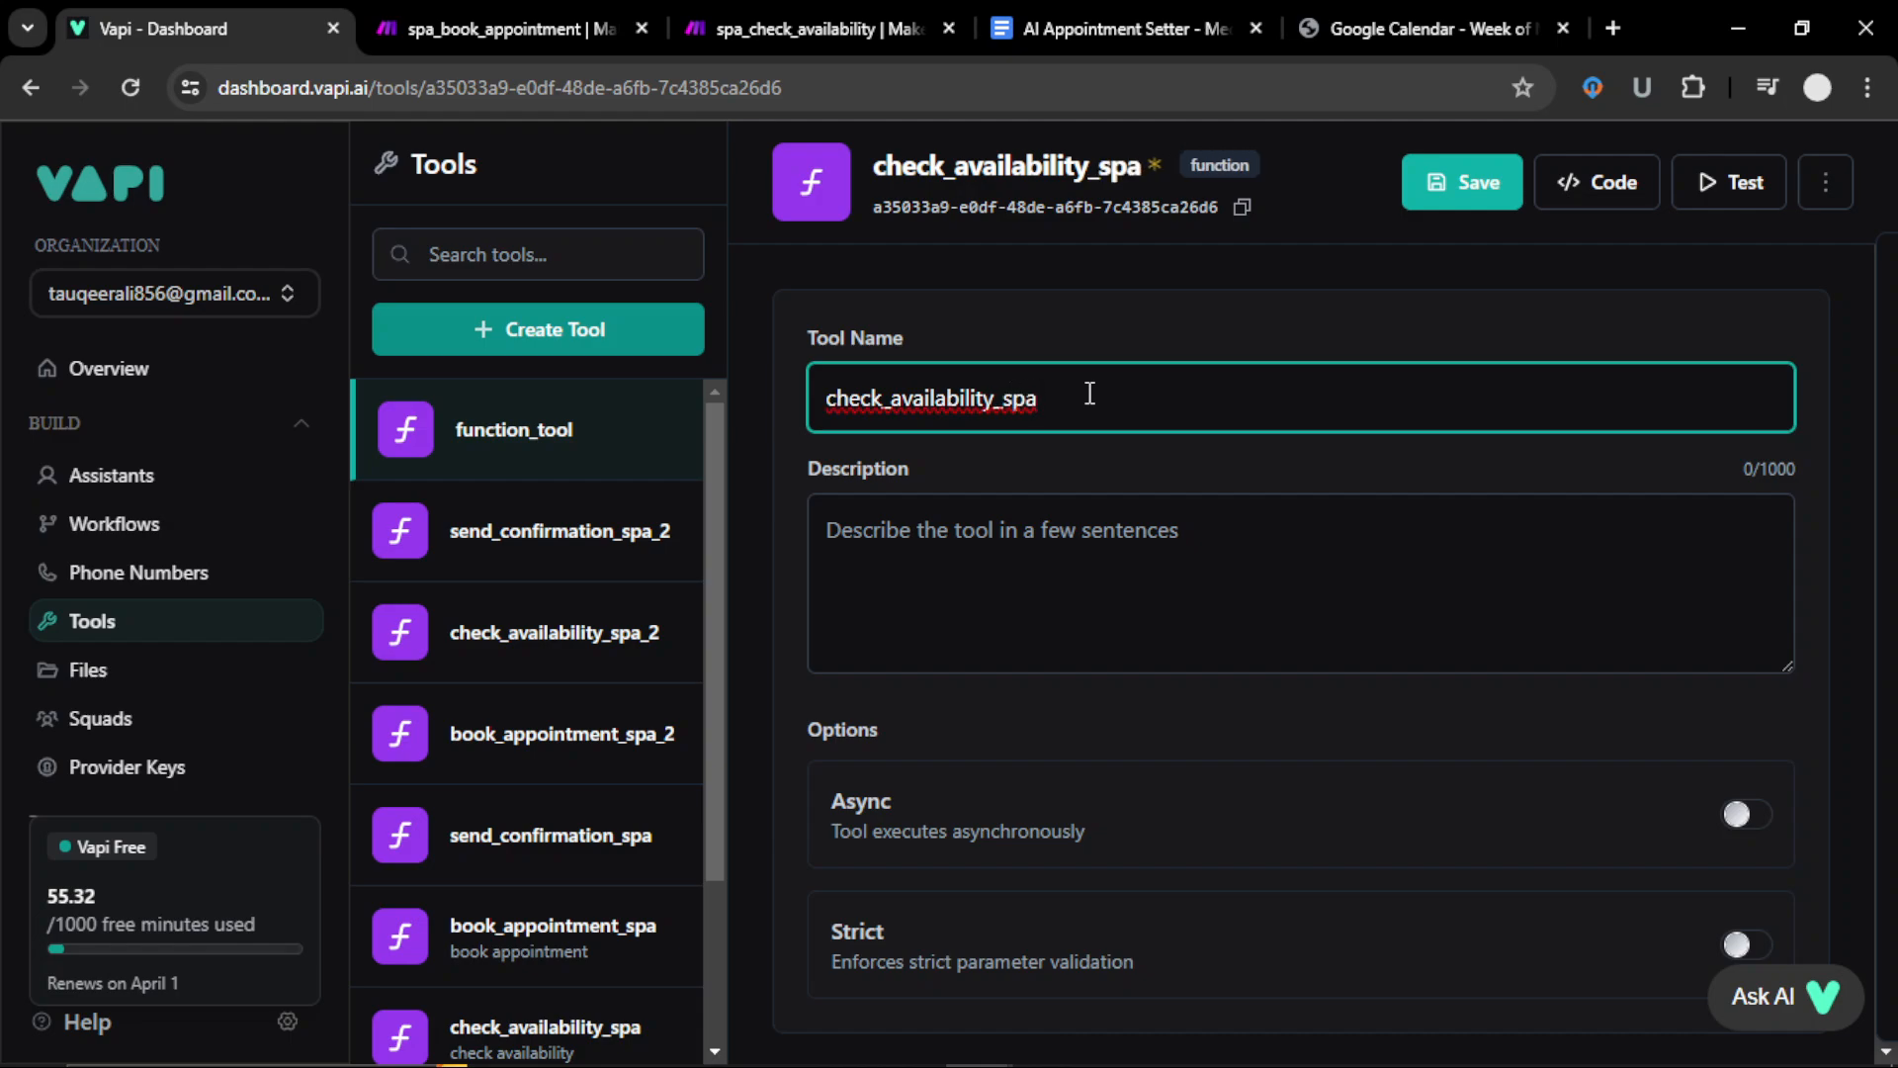
type("_3")
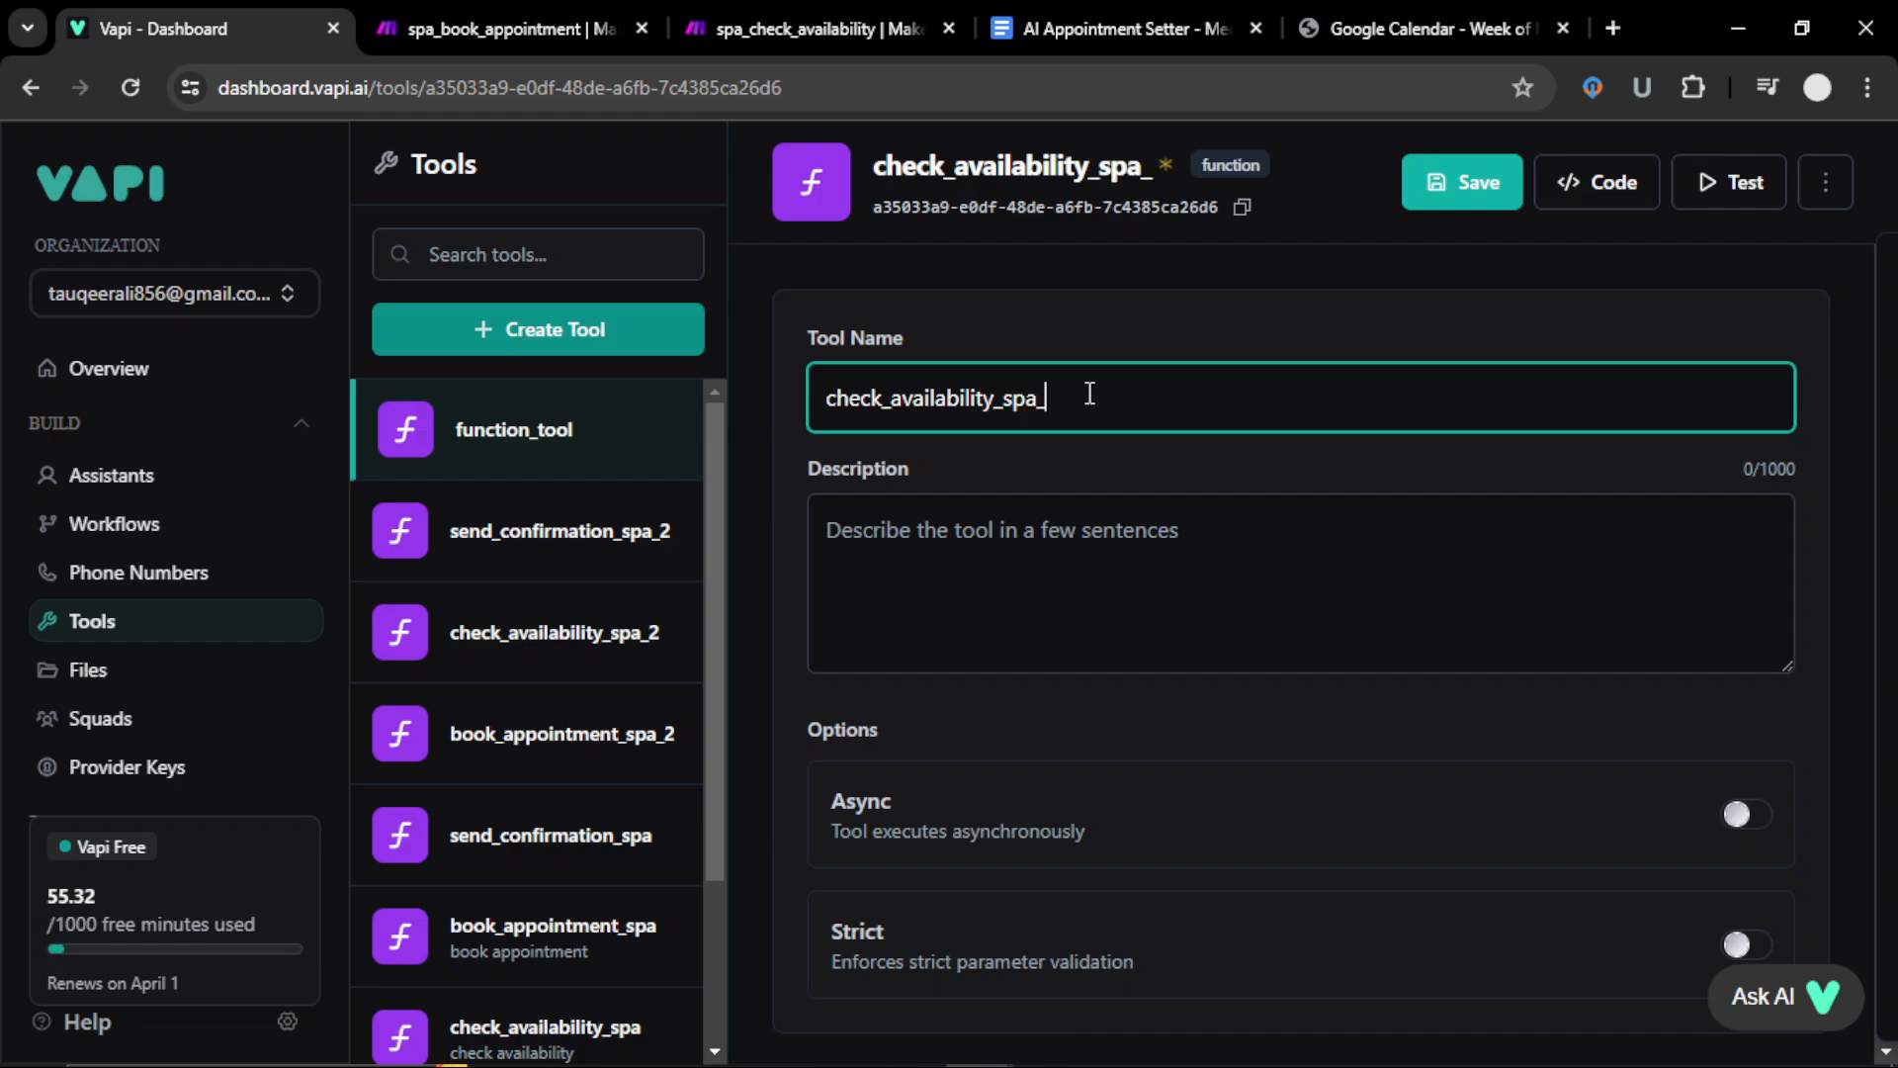
left_click(1151, 674)
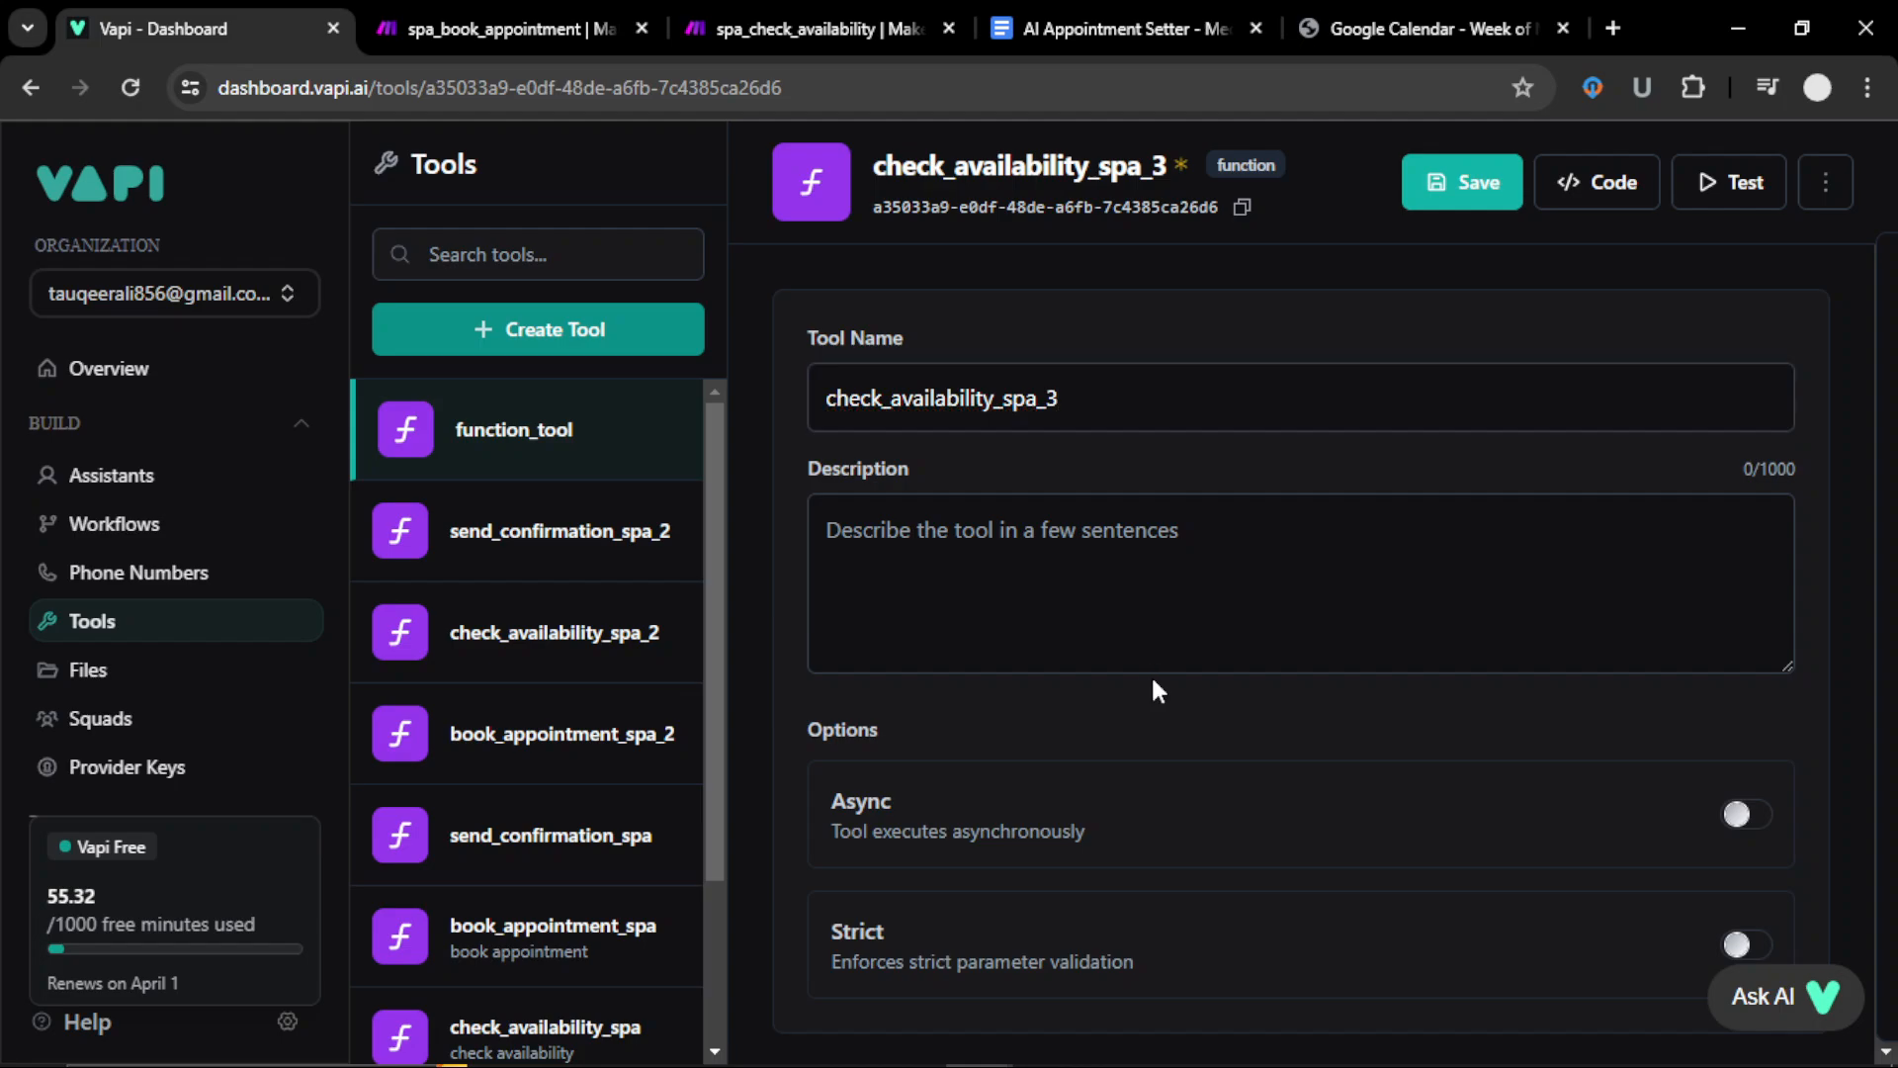
Step: Add a required string parameter called name to the tool
scroll(1165, 609, "down", 4)
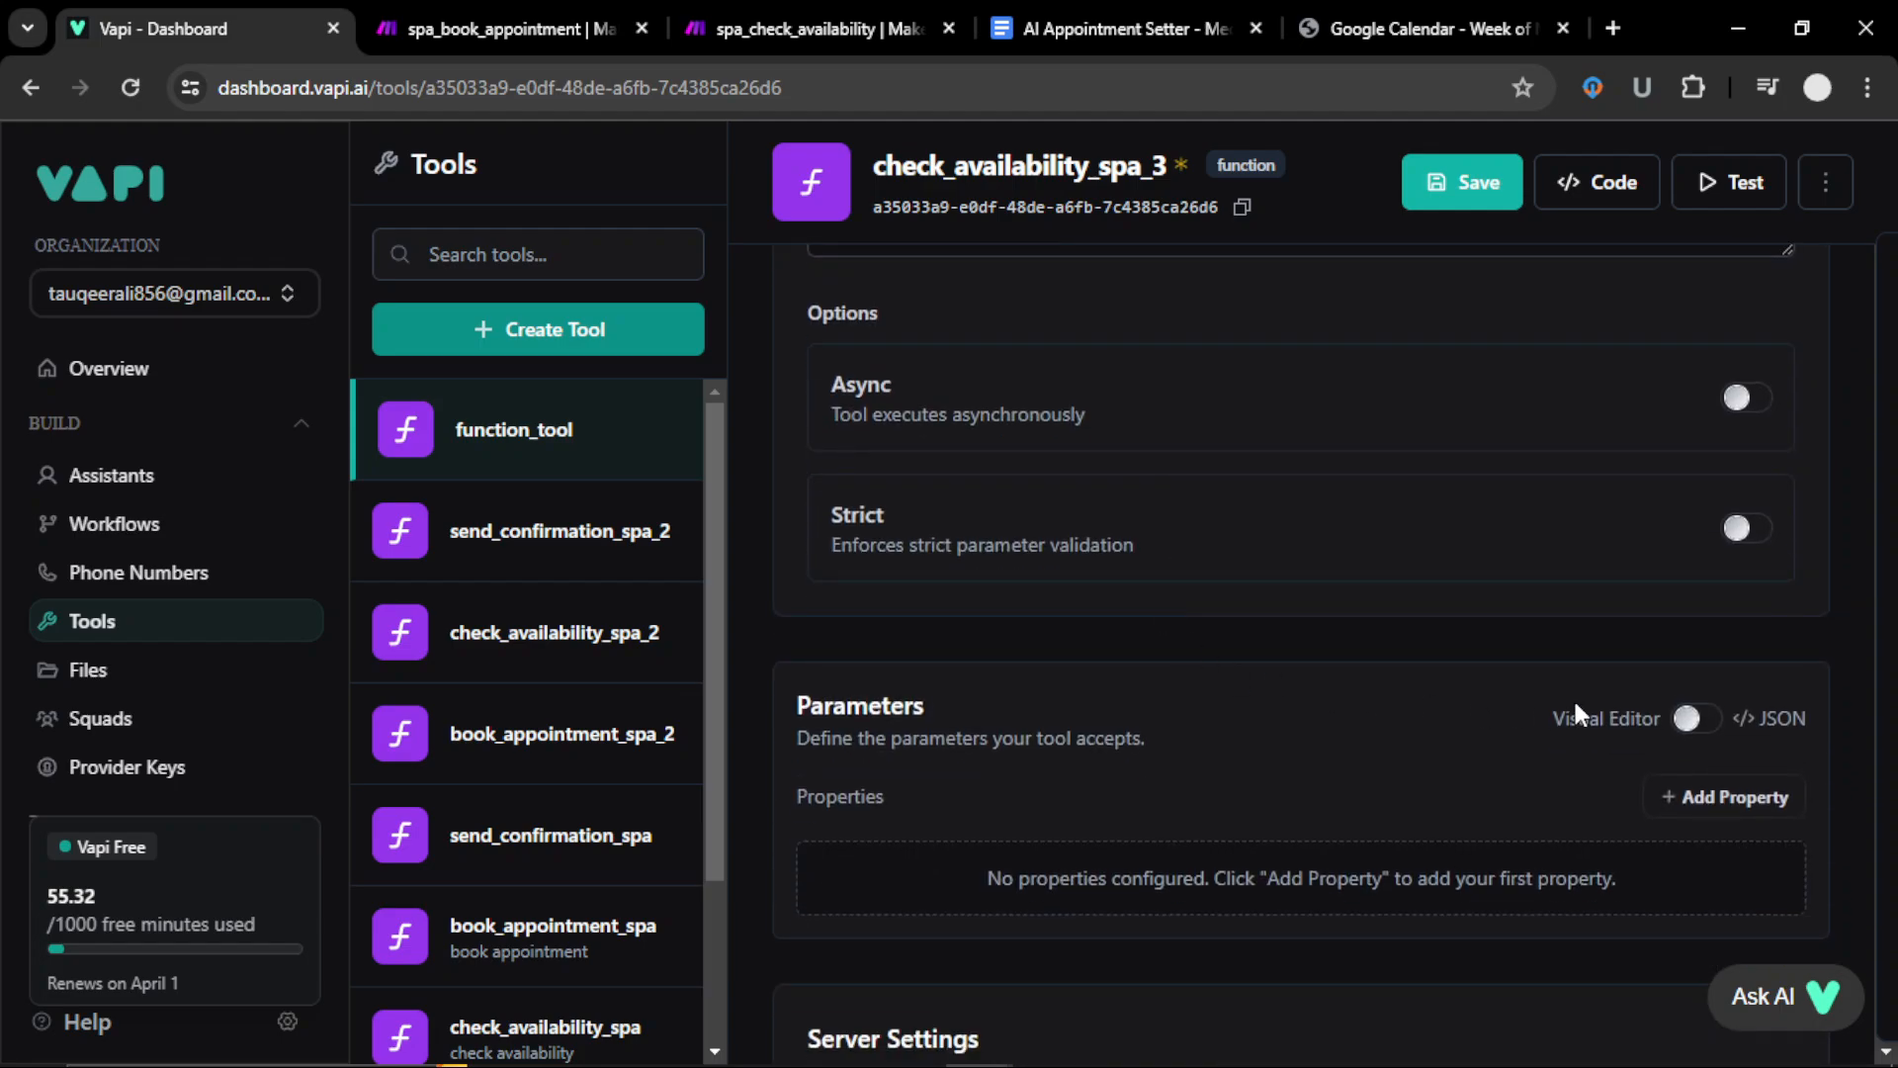
left_click(1707, 810)
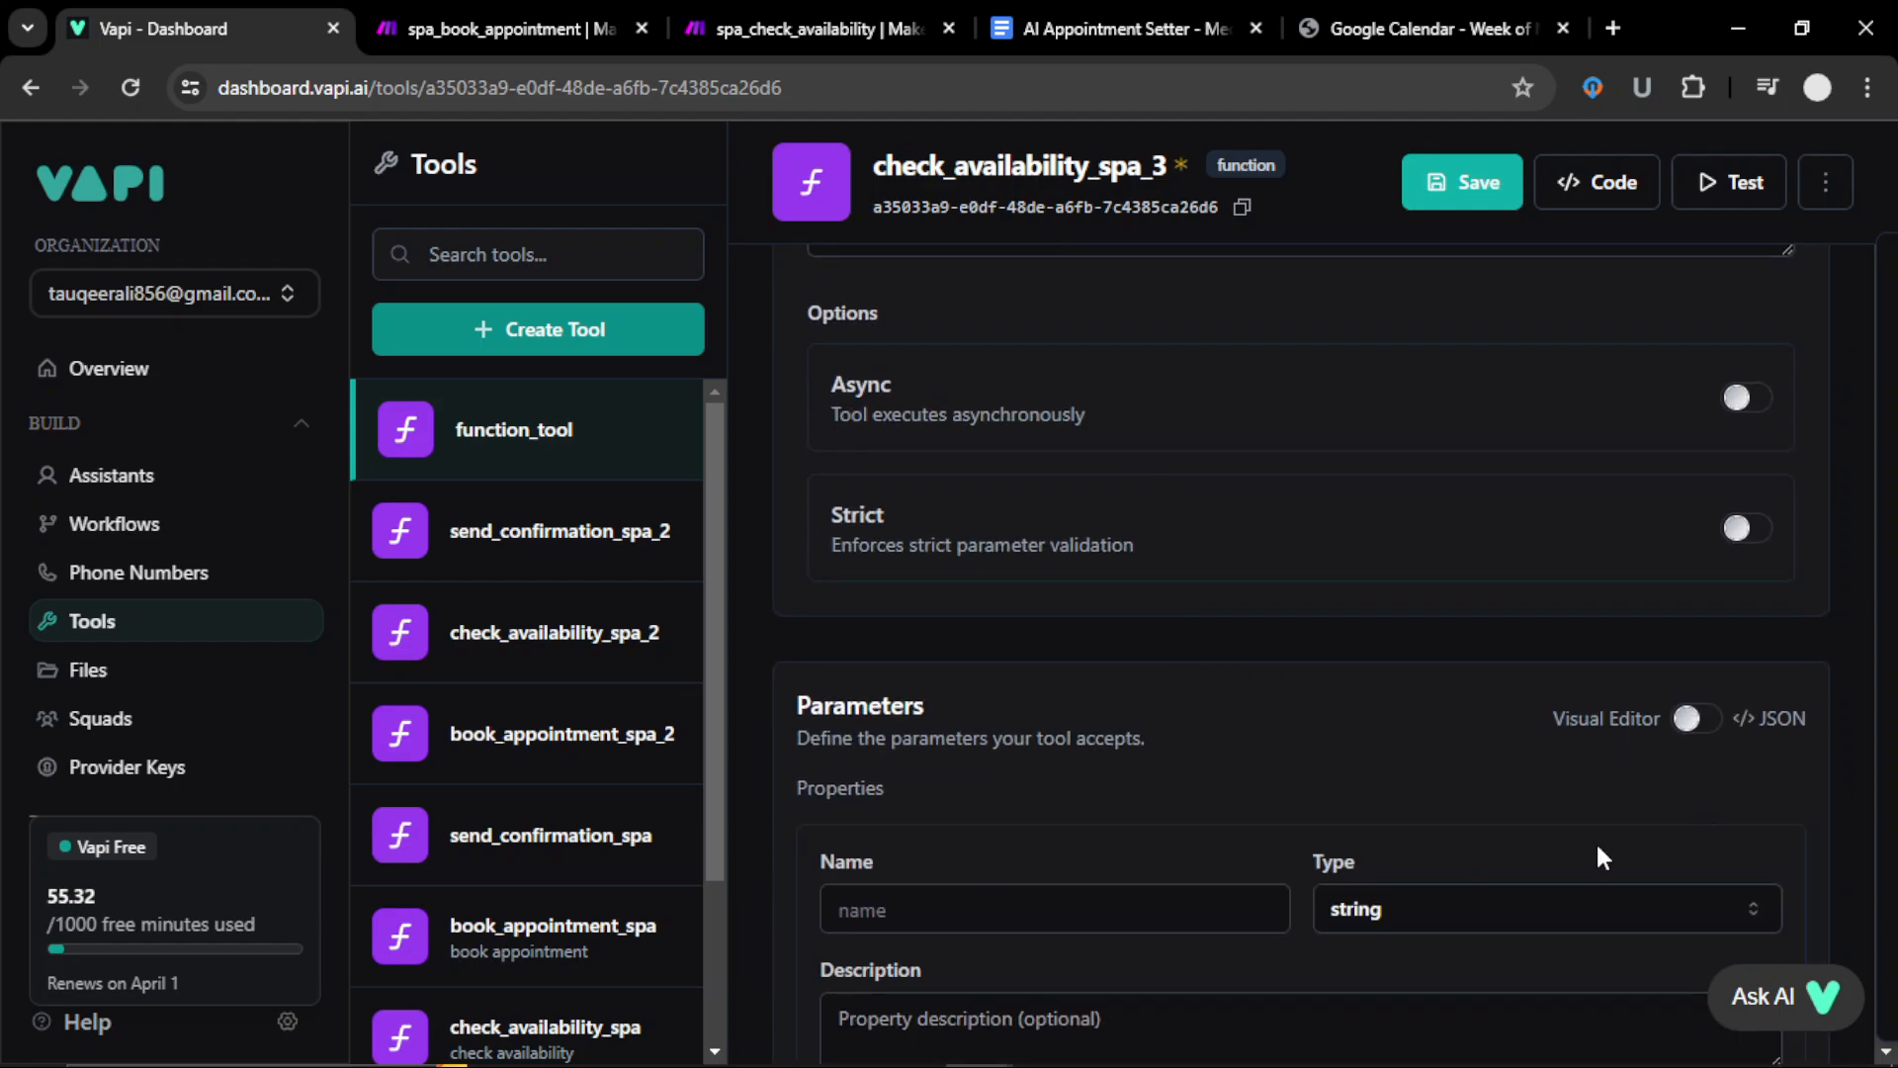
left_click(1154, 891)
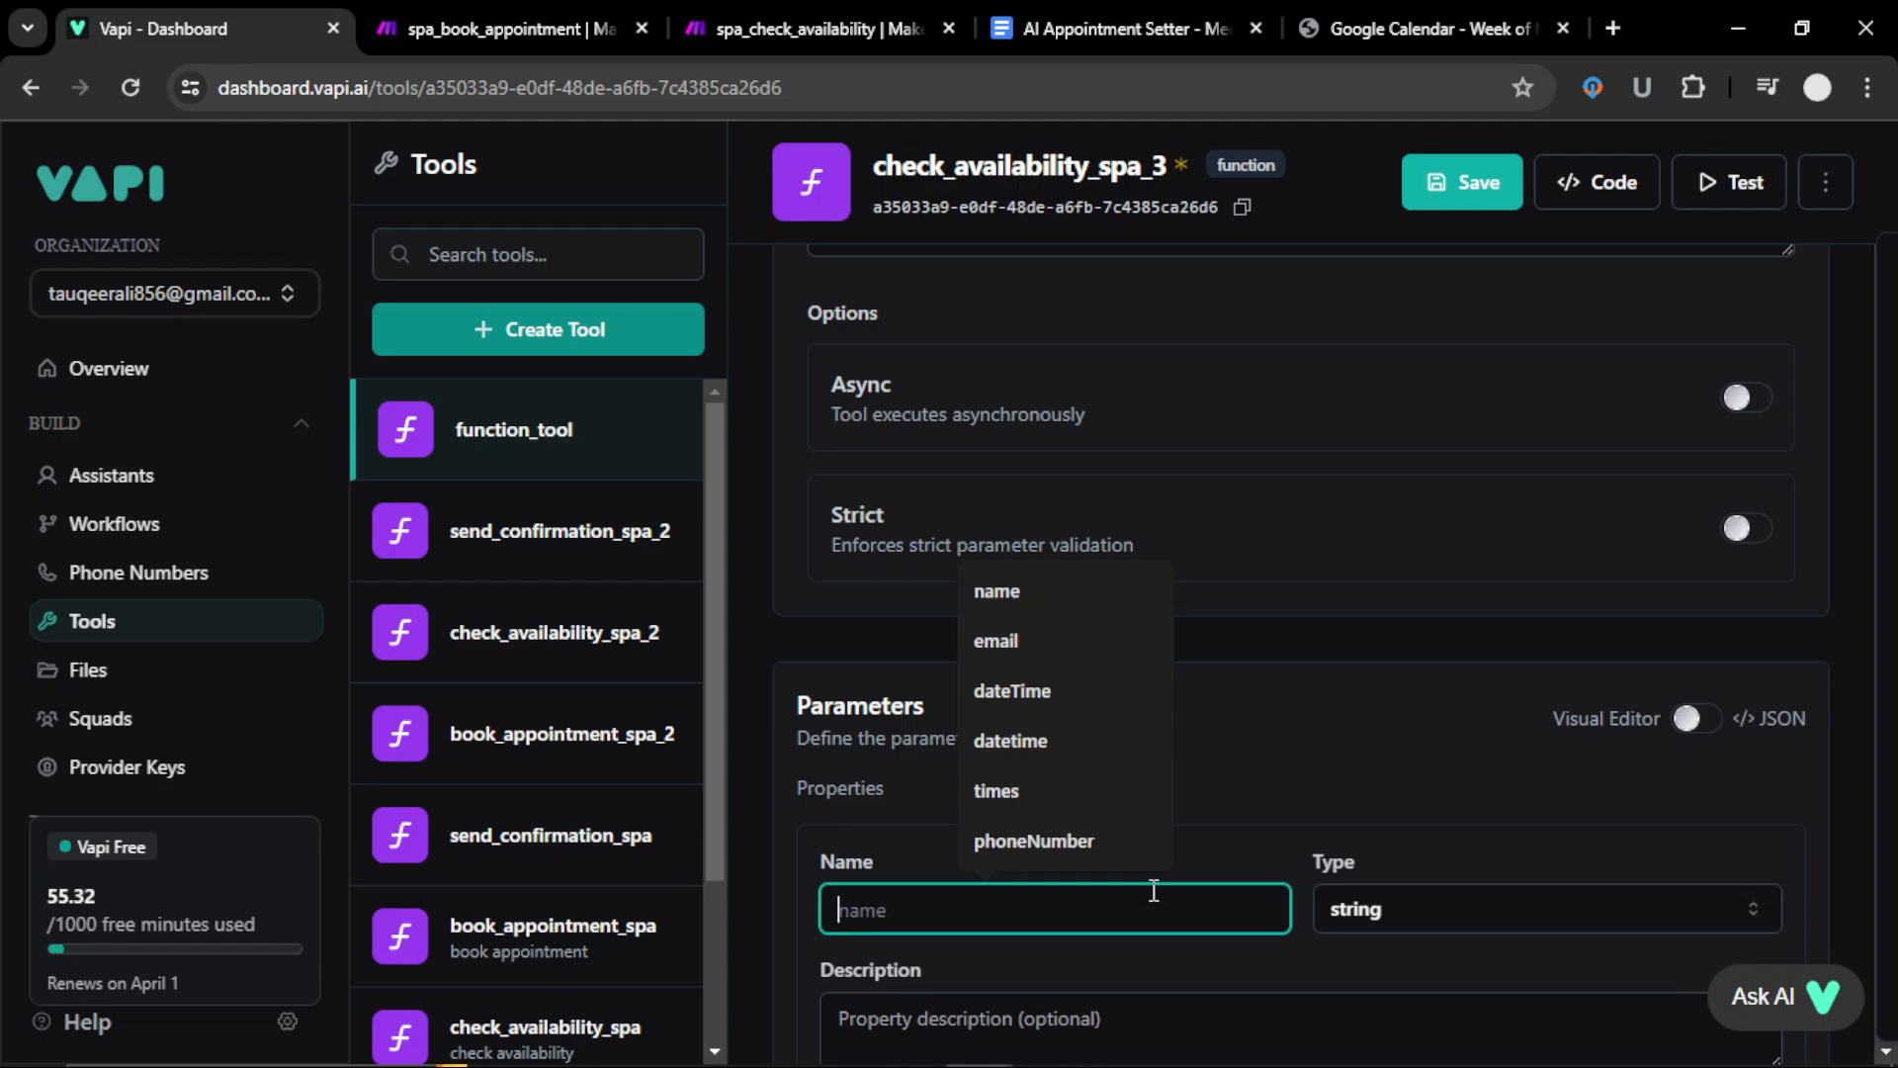
type("nmae")
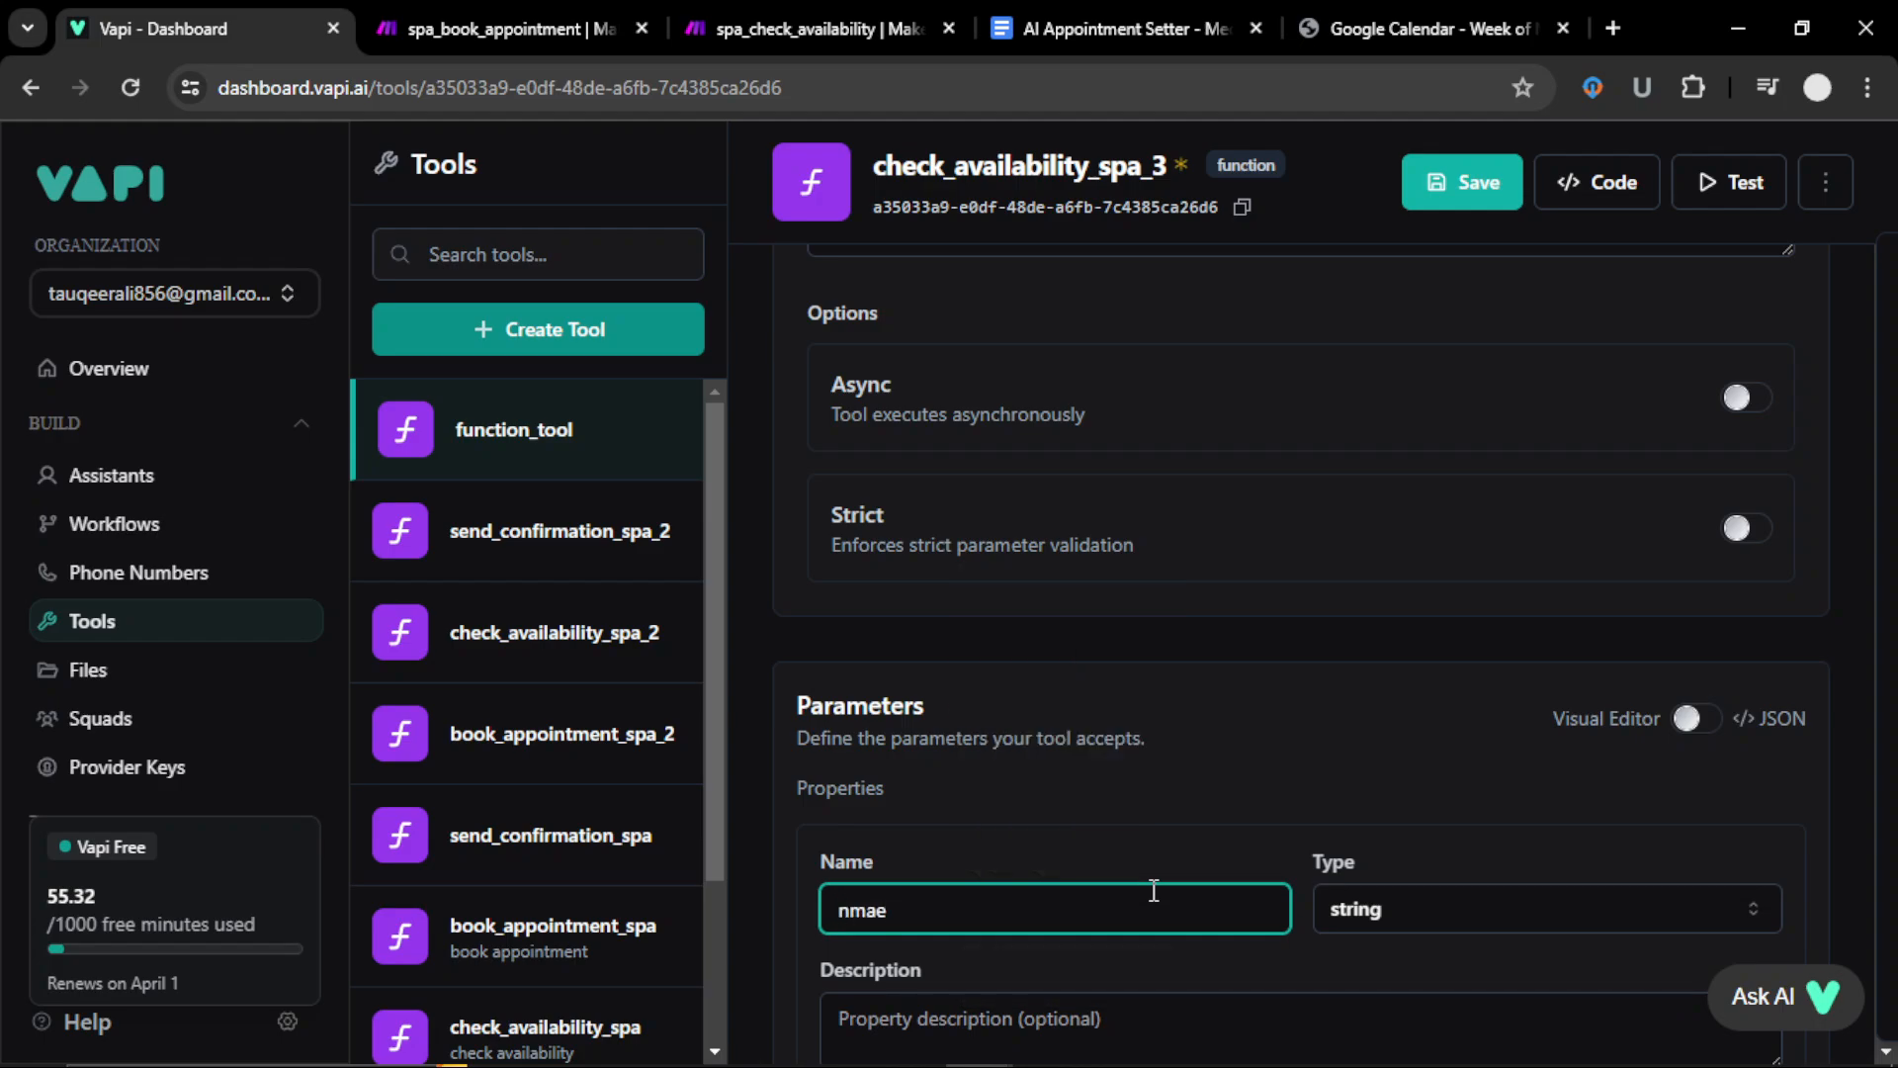
key("BackSpace")
key("BackSpace")
key("BackSpace")
type("a")
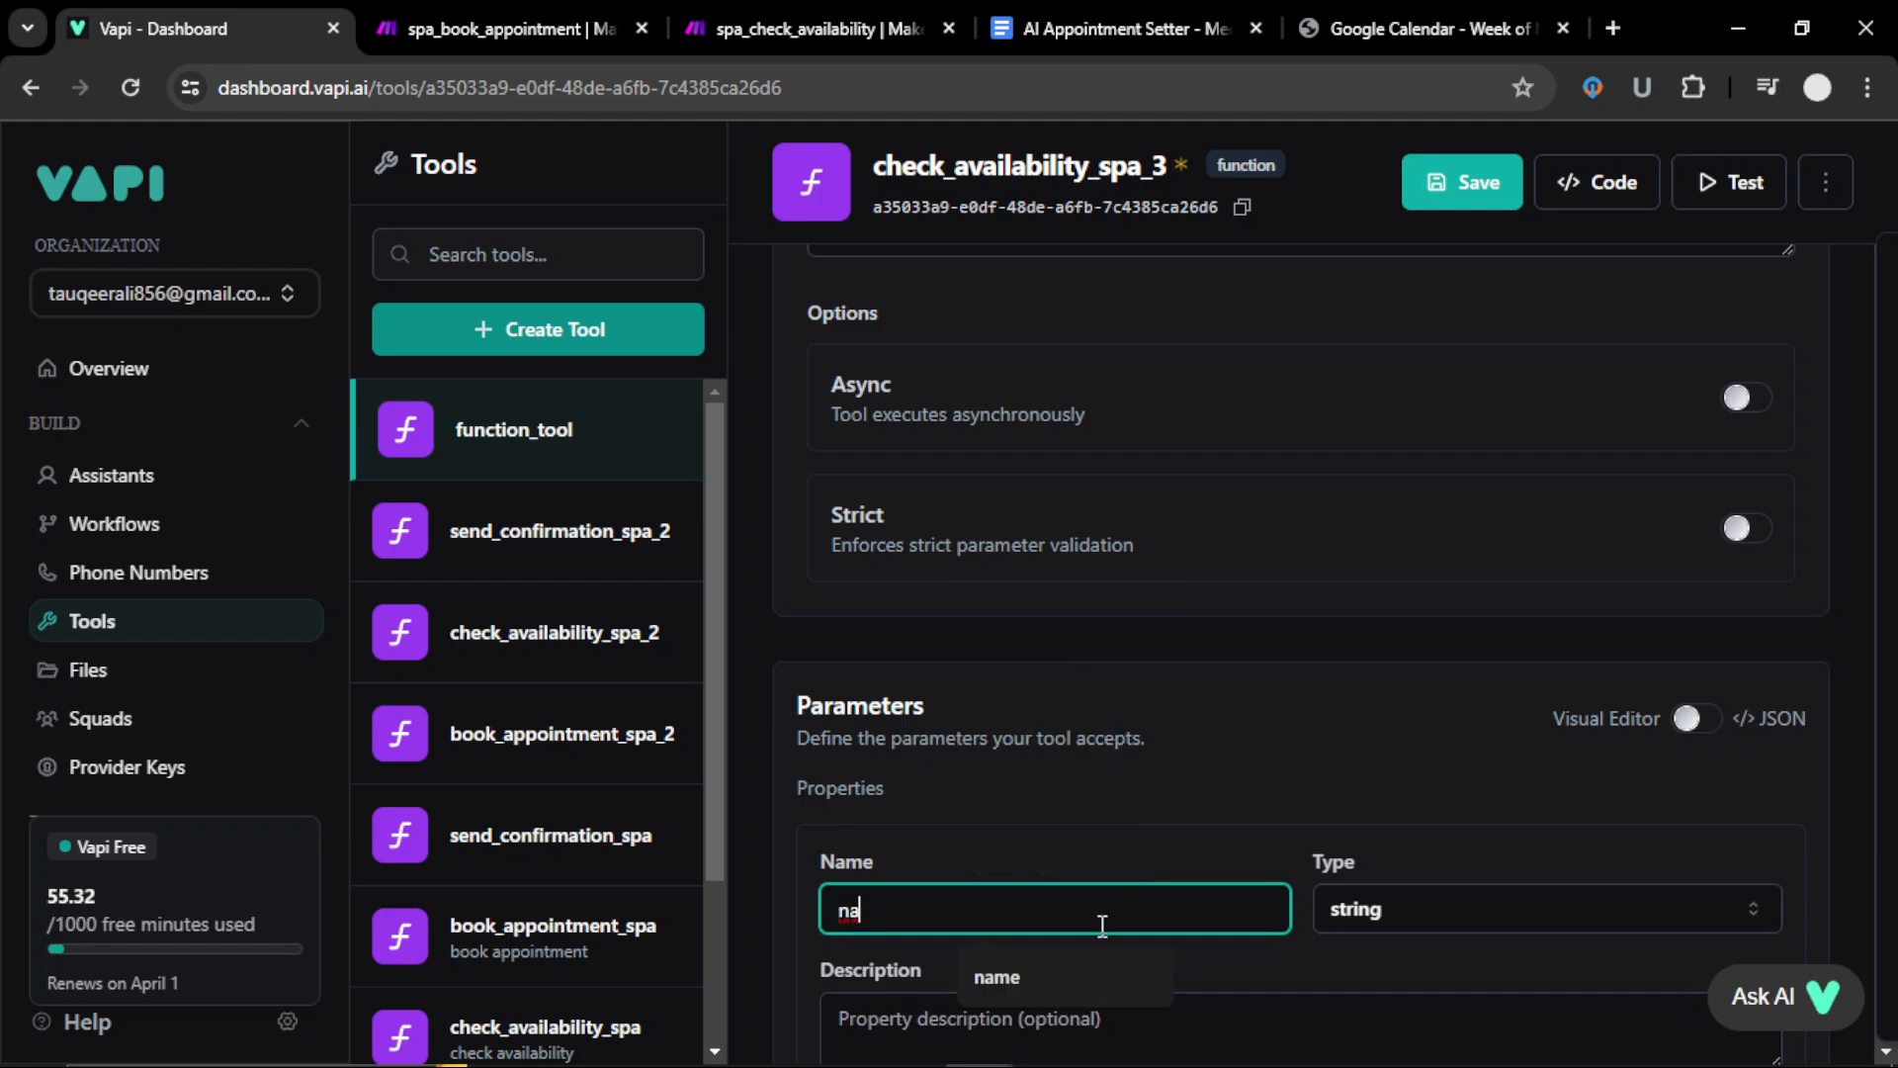
left_click(1078, 963)
scroll(839, 756, "down", 4)
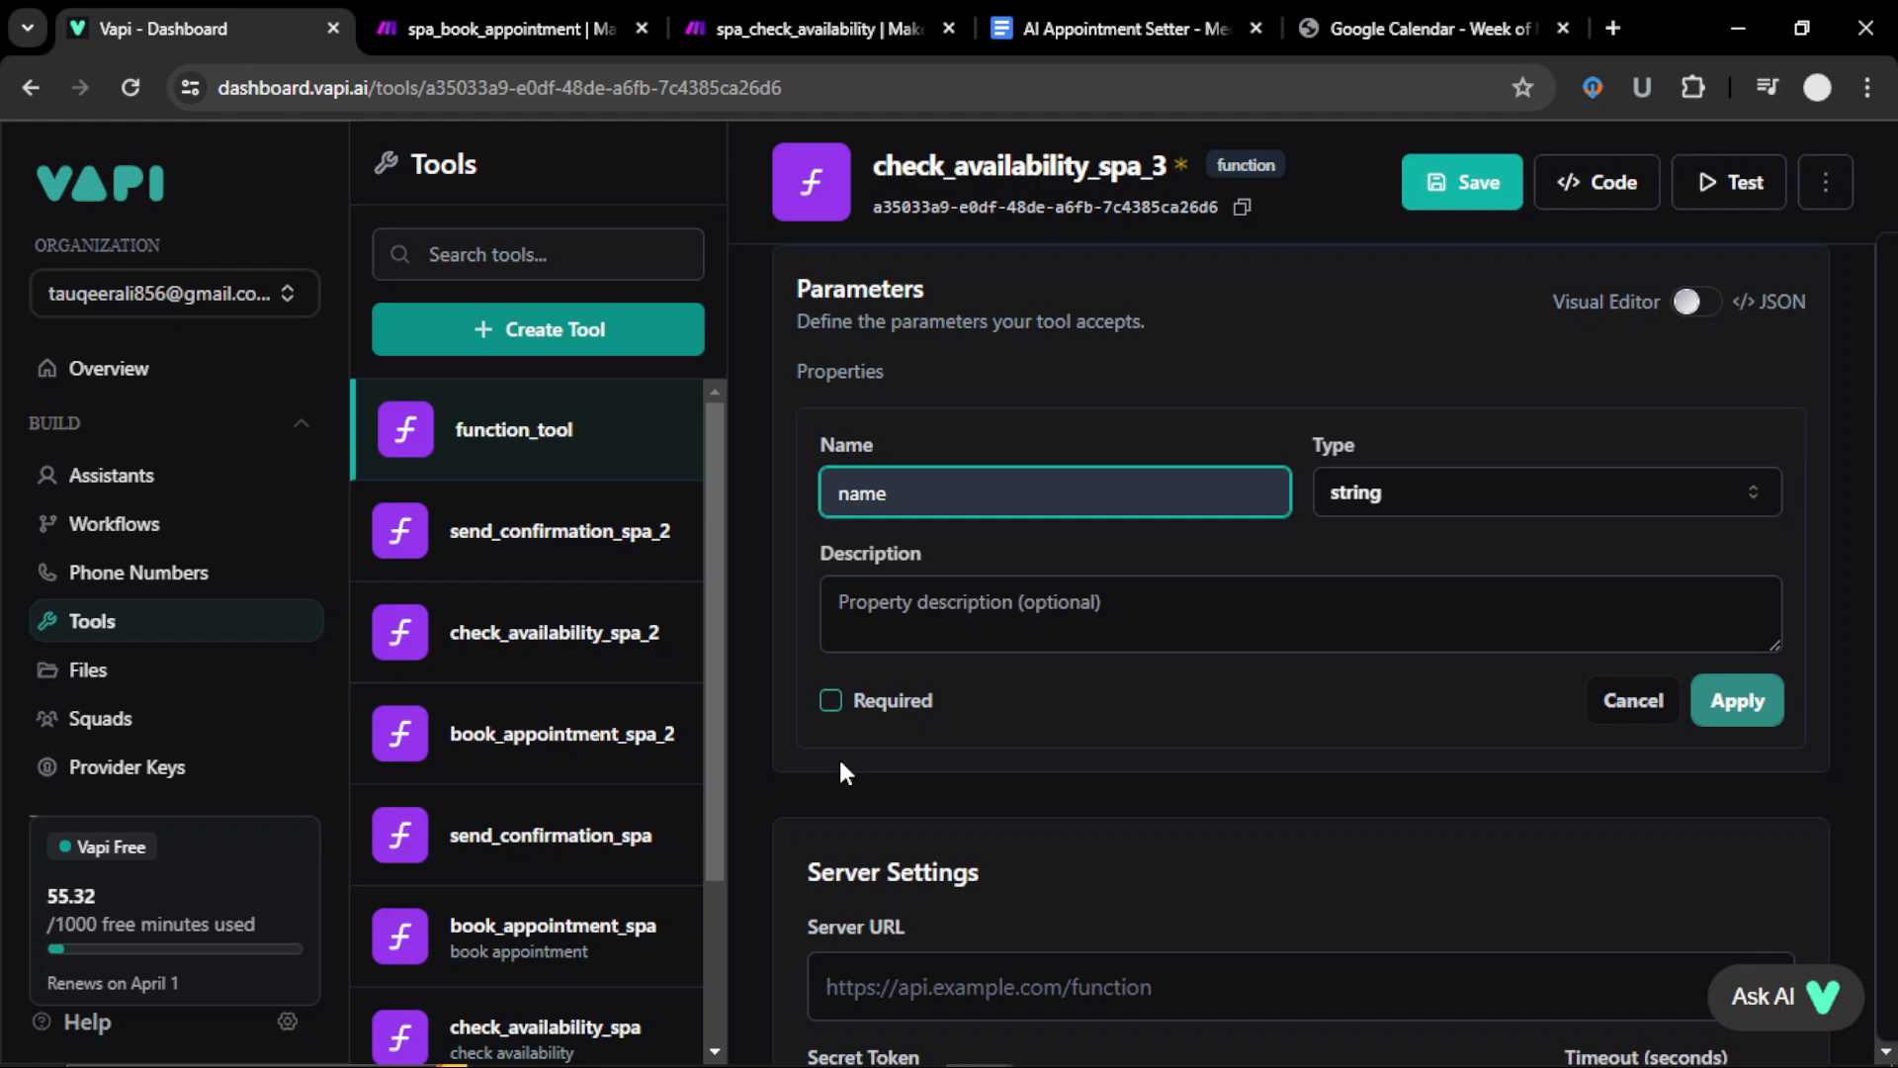
left_click(831, 702)
left_click(1737, 704)
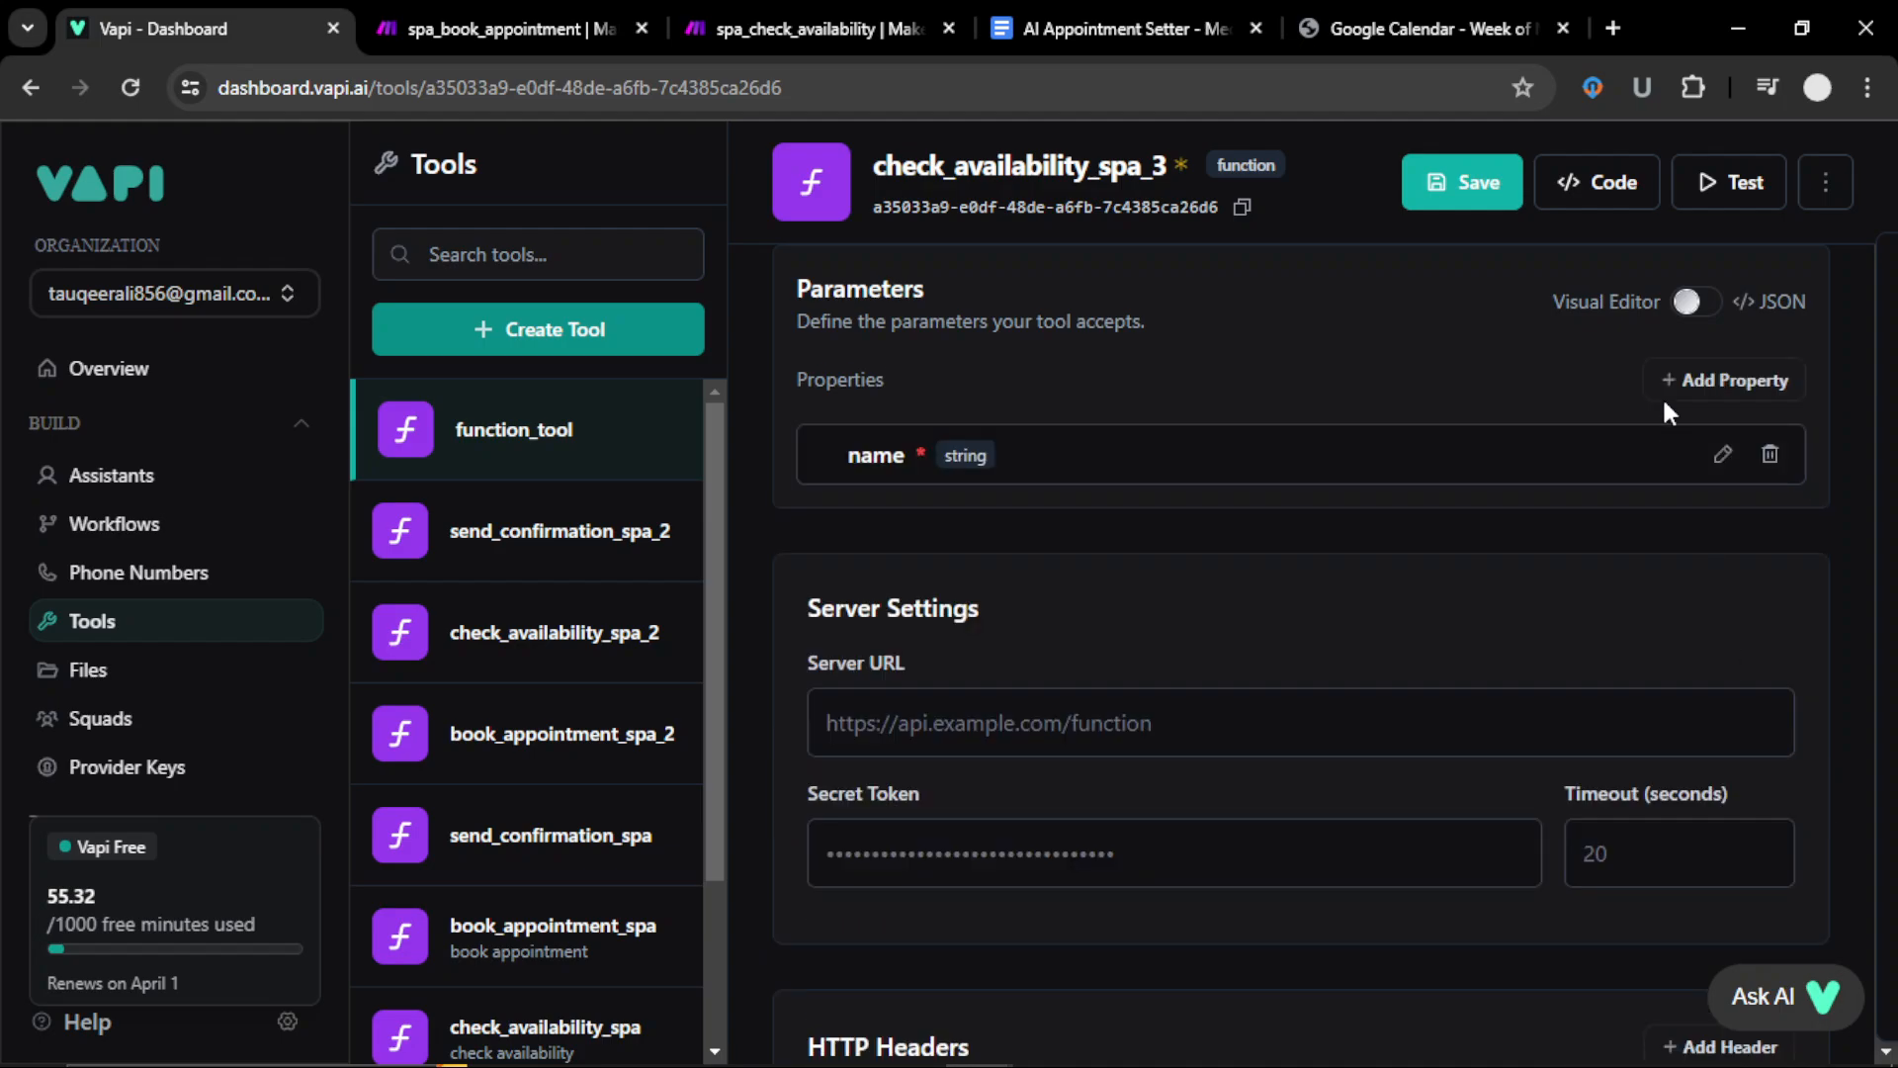
left_click(1716, 384)
Step: Add a required dateTime parameter, save the tool, and start another function tool
left_click(1054, 583)
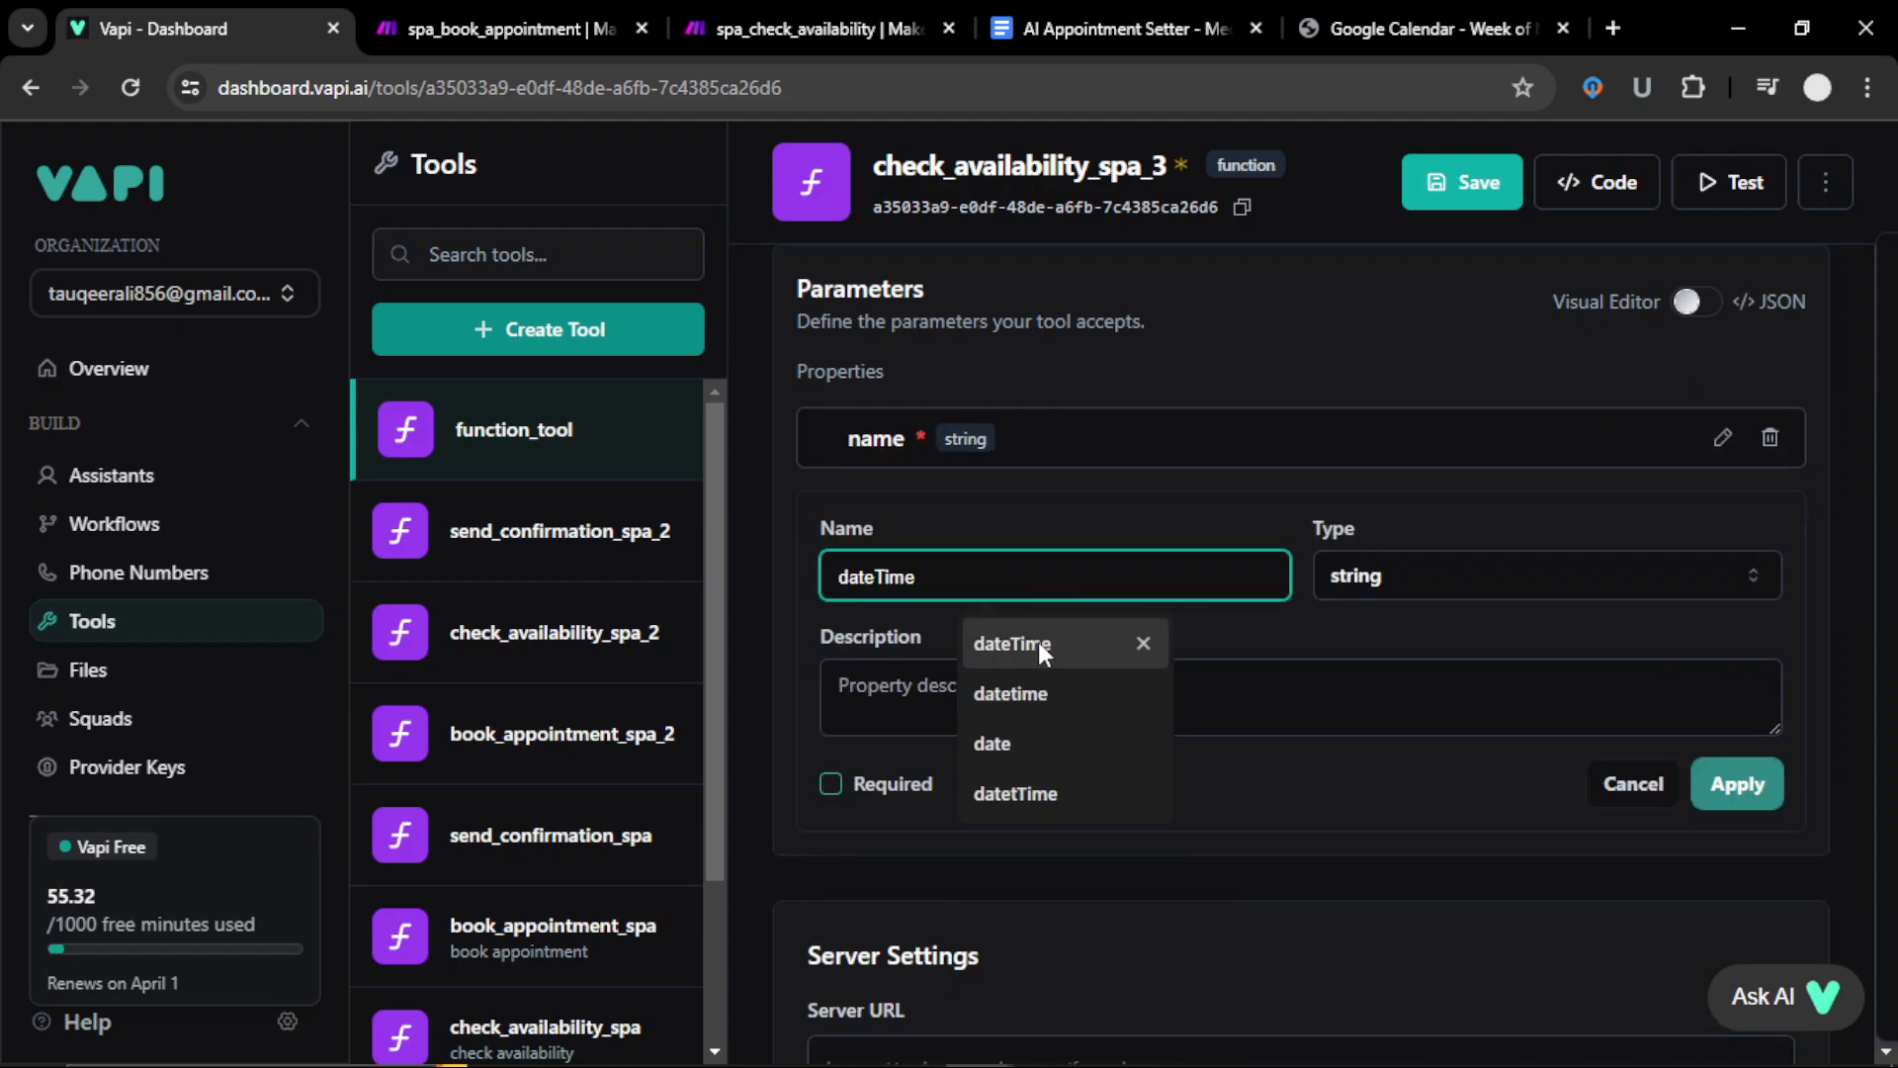
left_click(1034, 643)
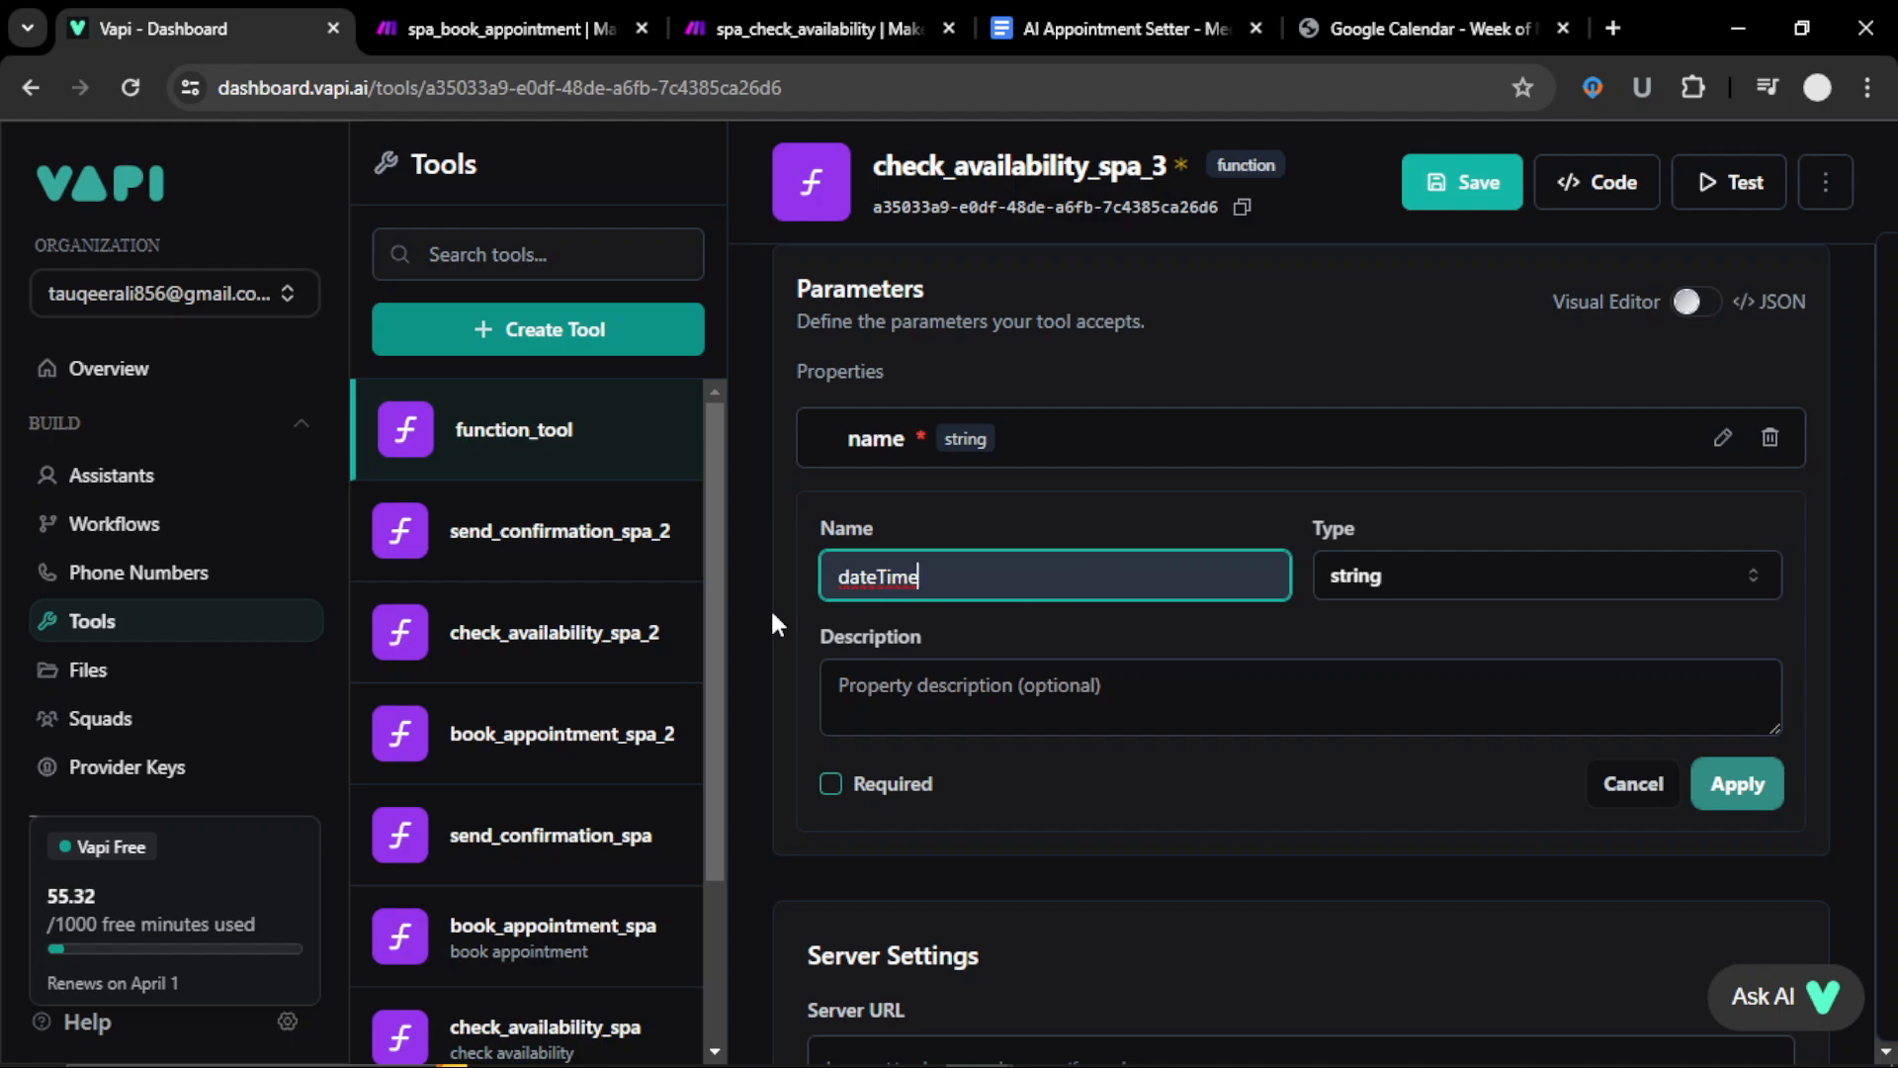
left_click(831, 783)
left_click(1738, 784)
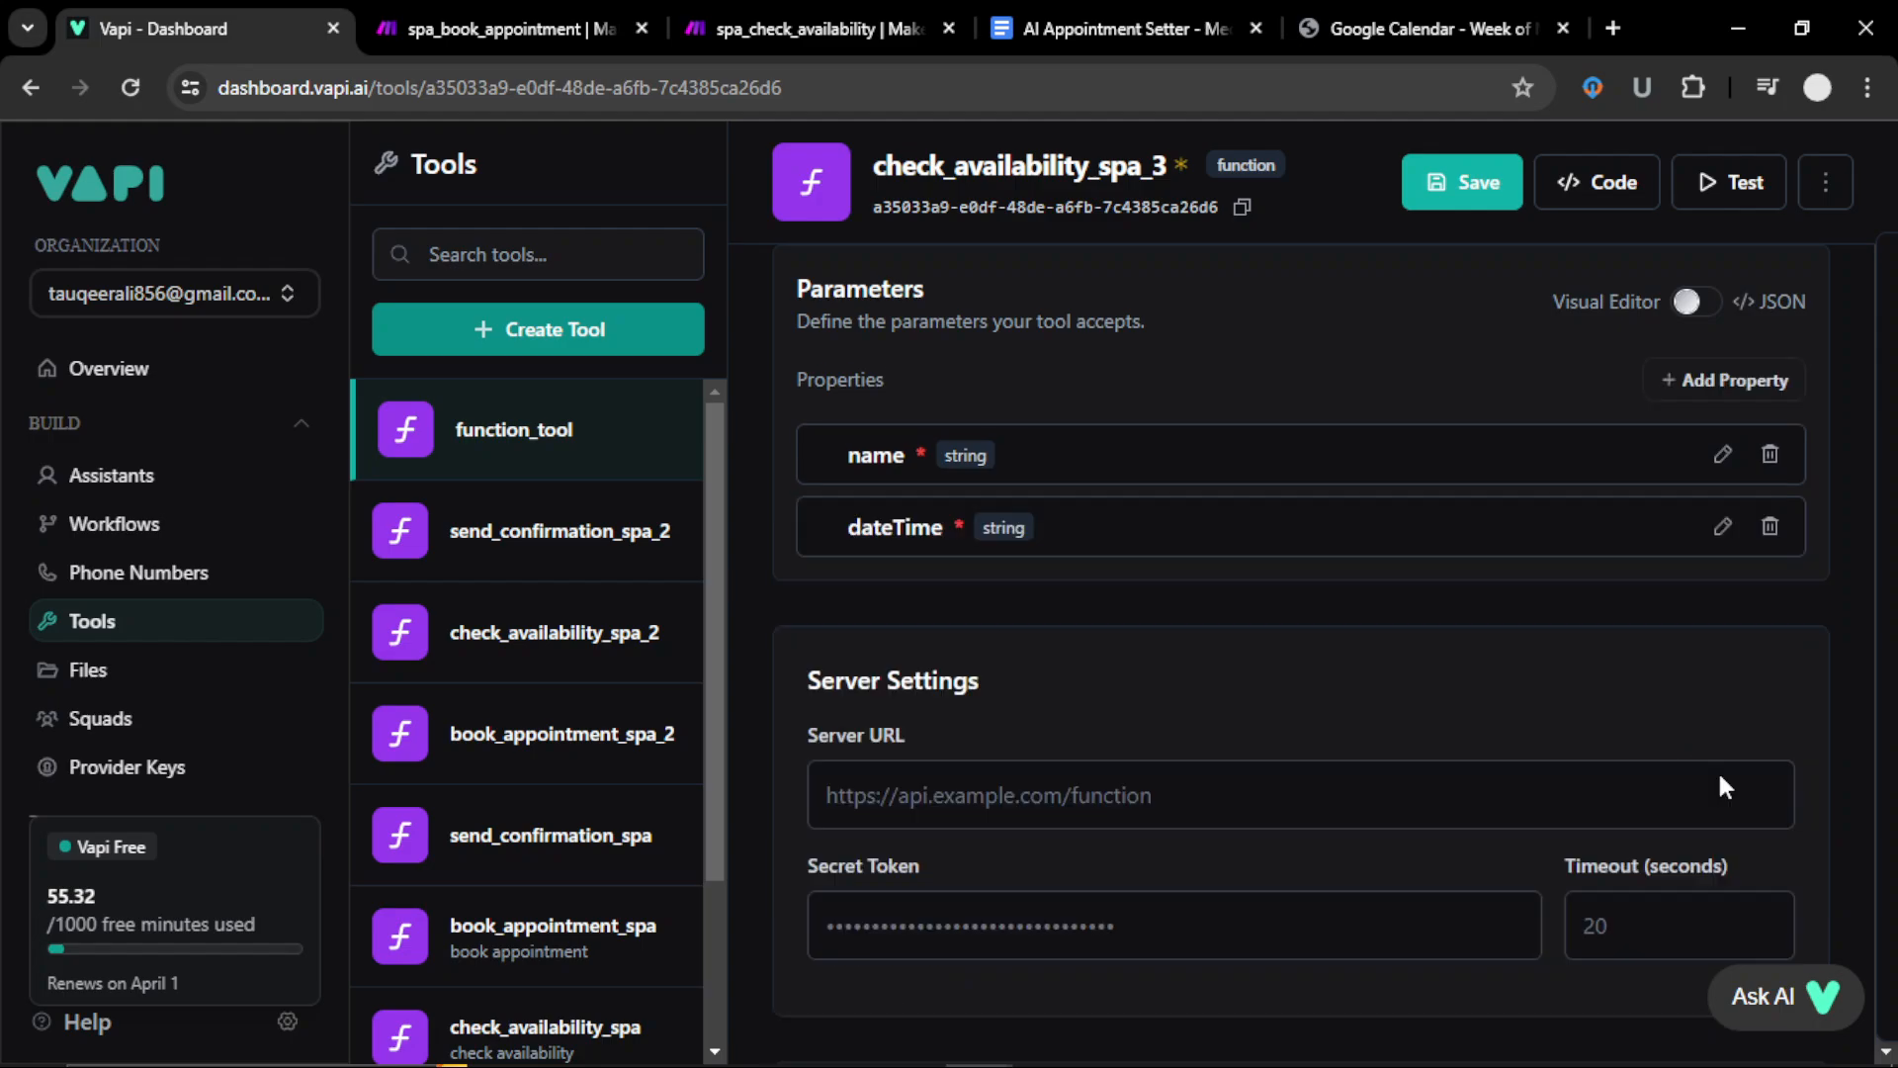
scroll(1184, 610, "up", 5)
left_click(1445, 200)
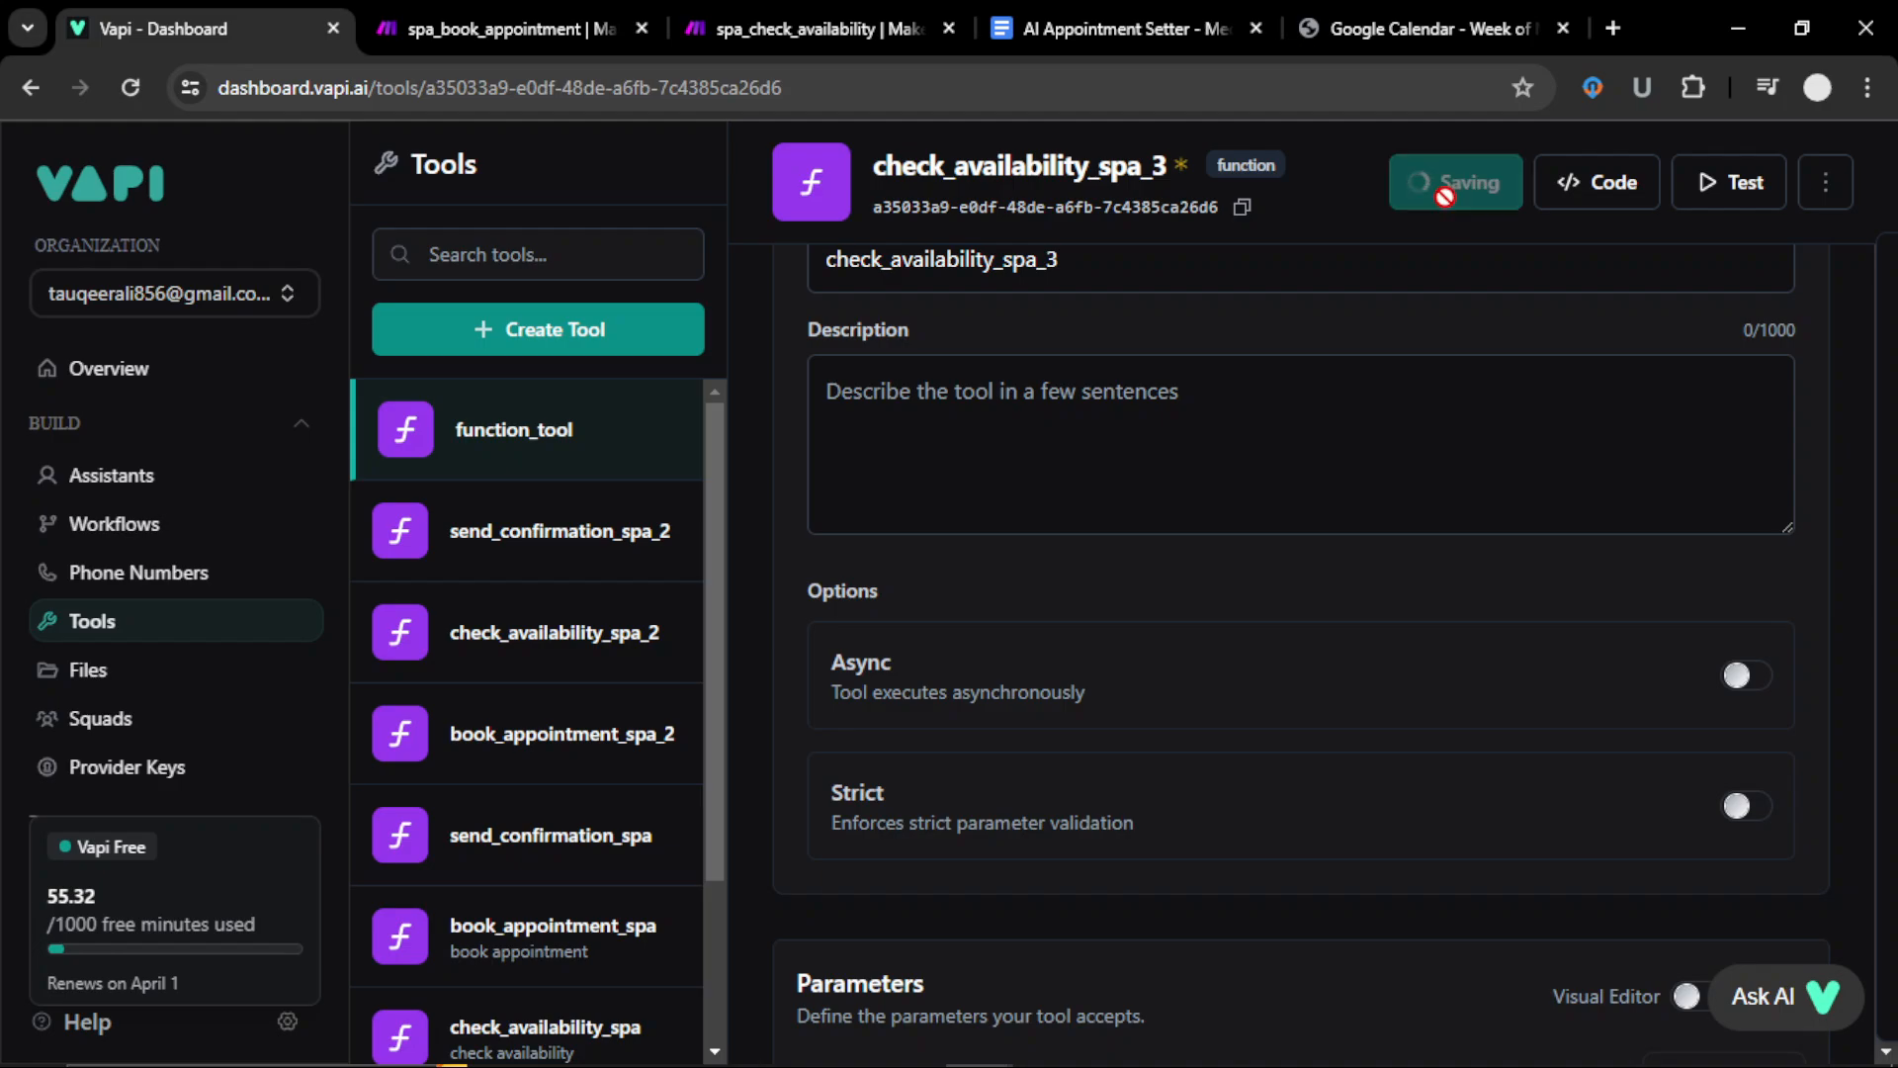
left_click(476, 315)
left_click(574, 420)
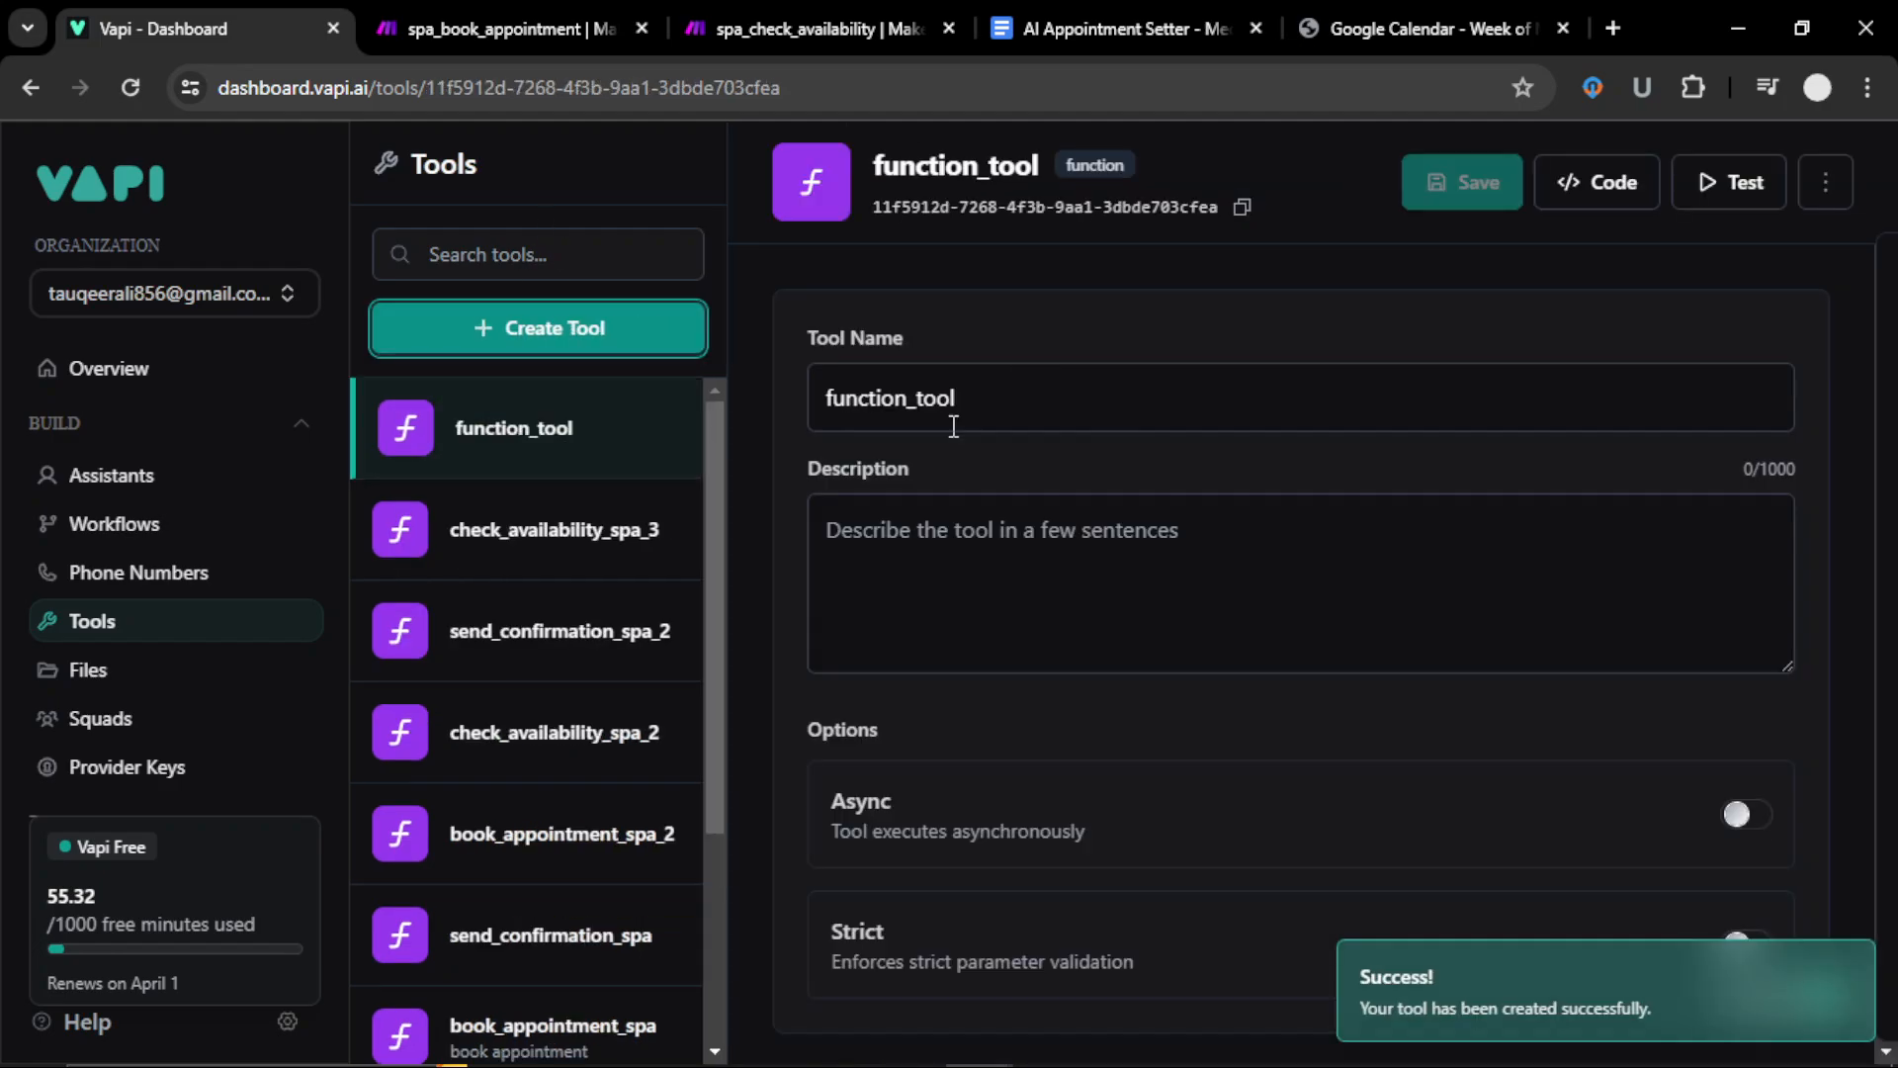
Step: Rename the new function tool to book_appointment_spa_3
left_click(1055, 407)
key("ctrl+a")
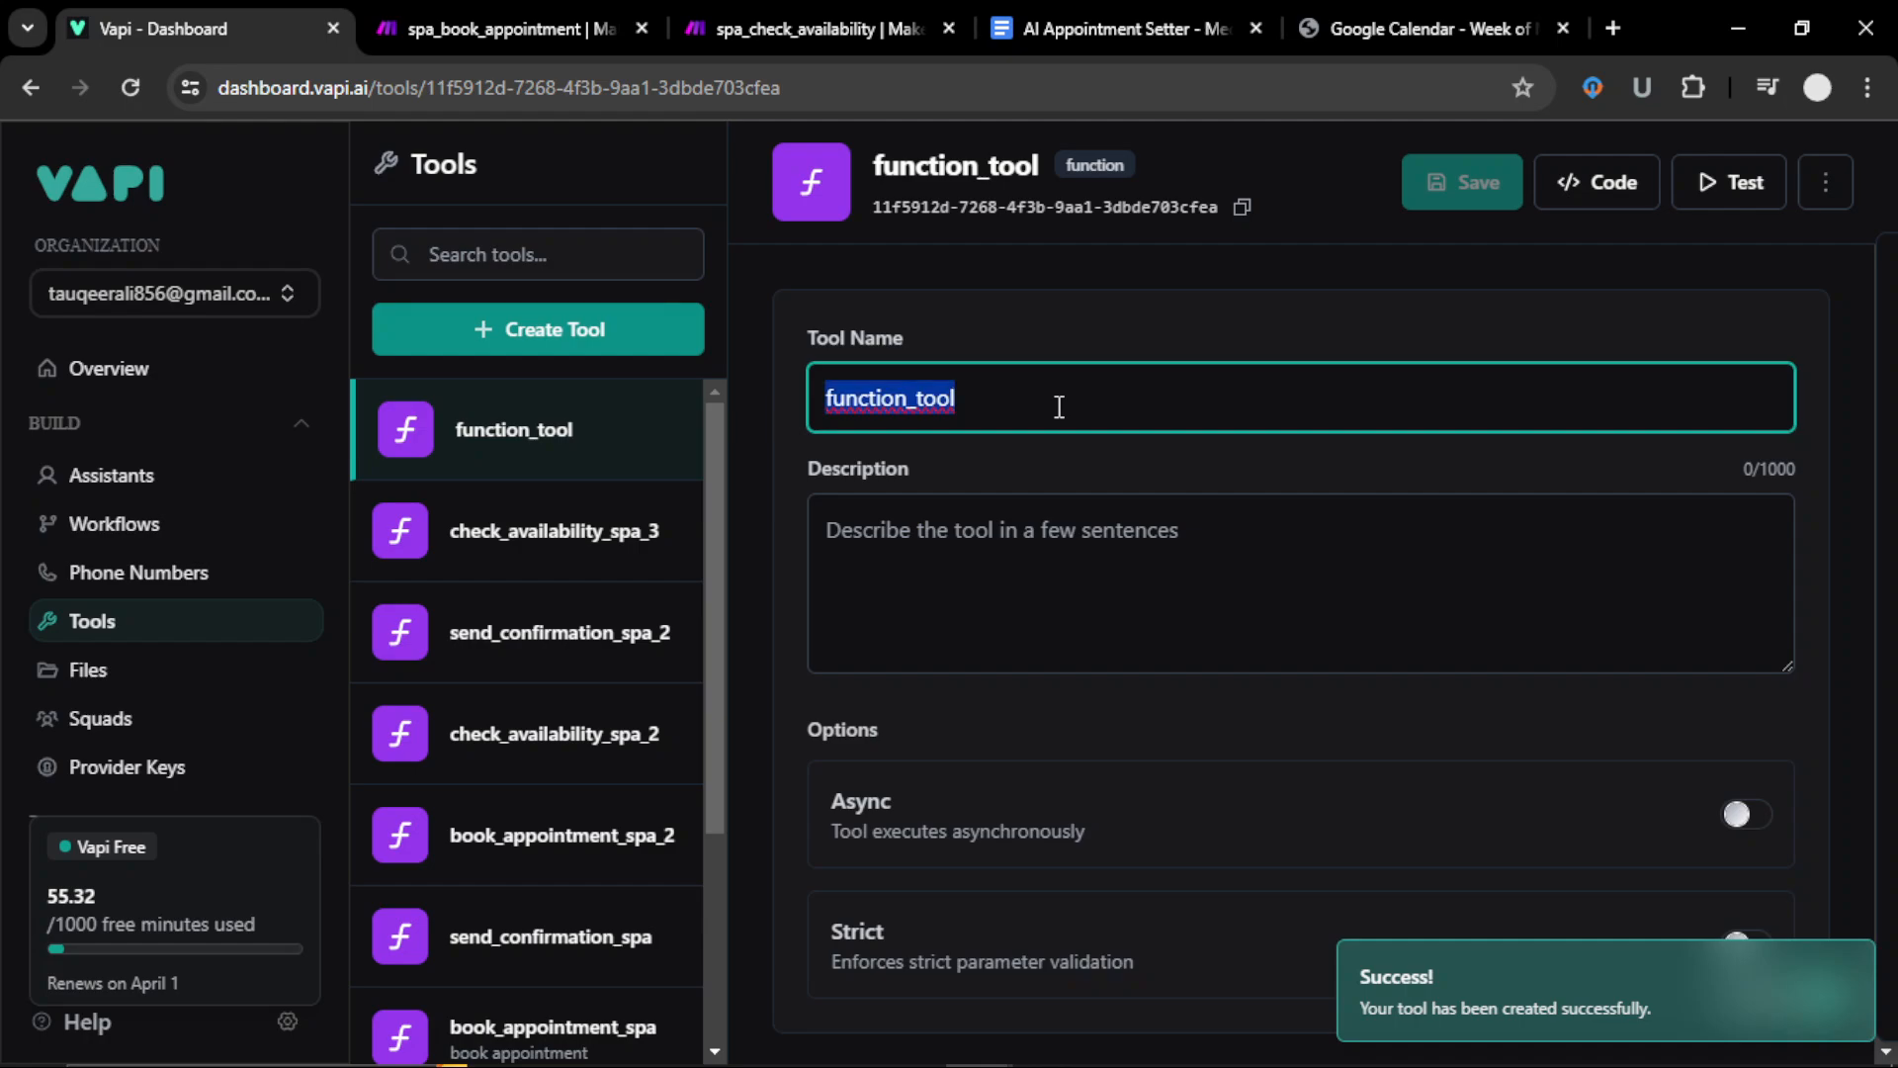
type("bokk")
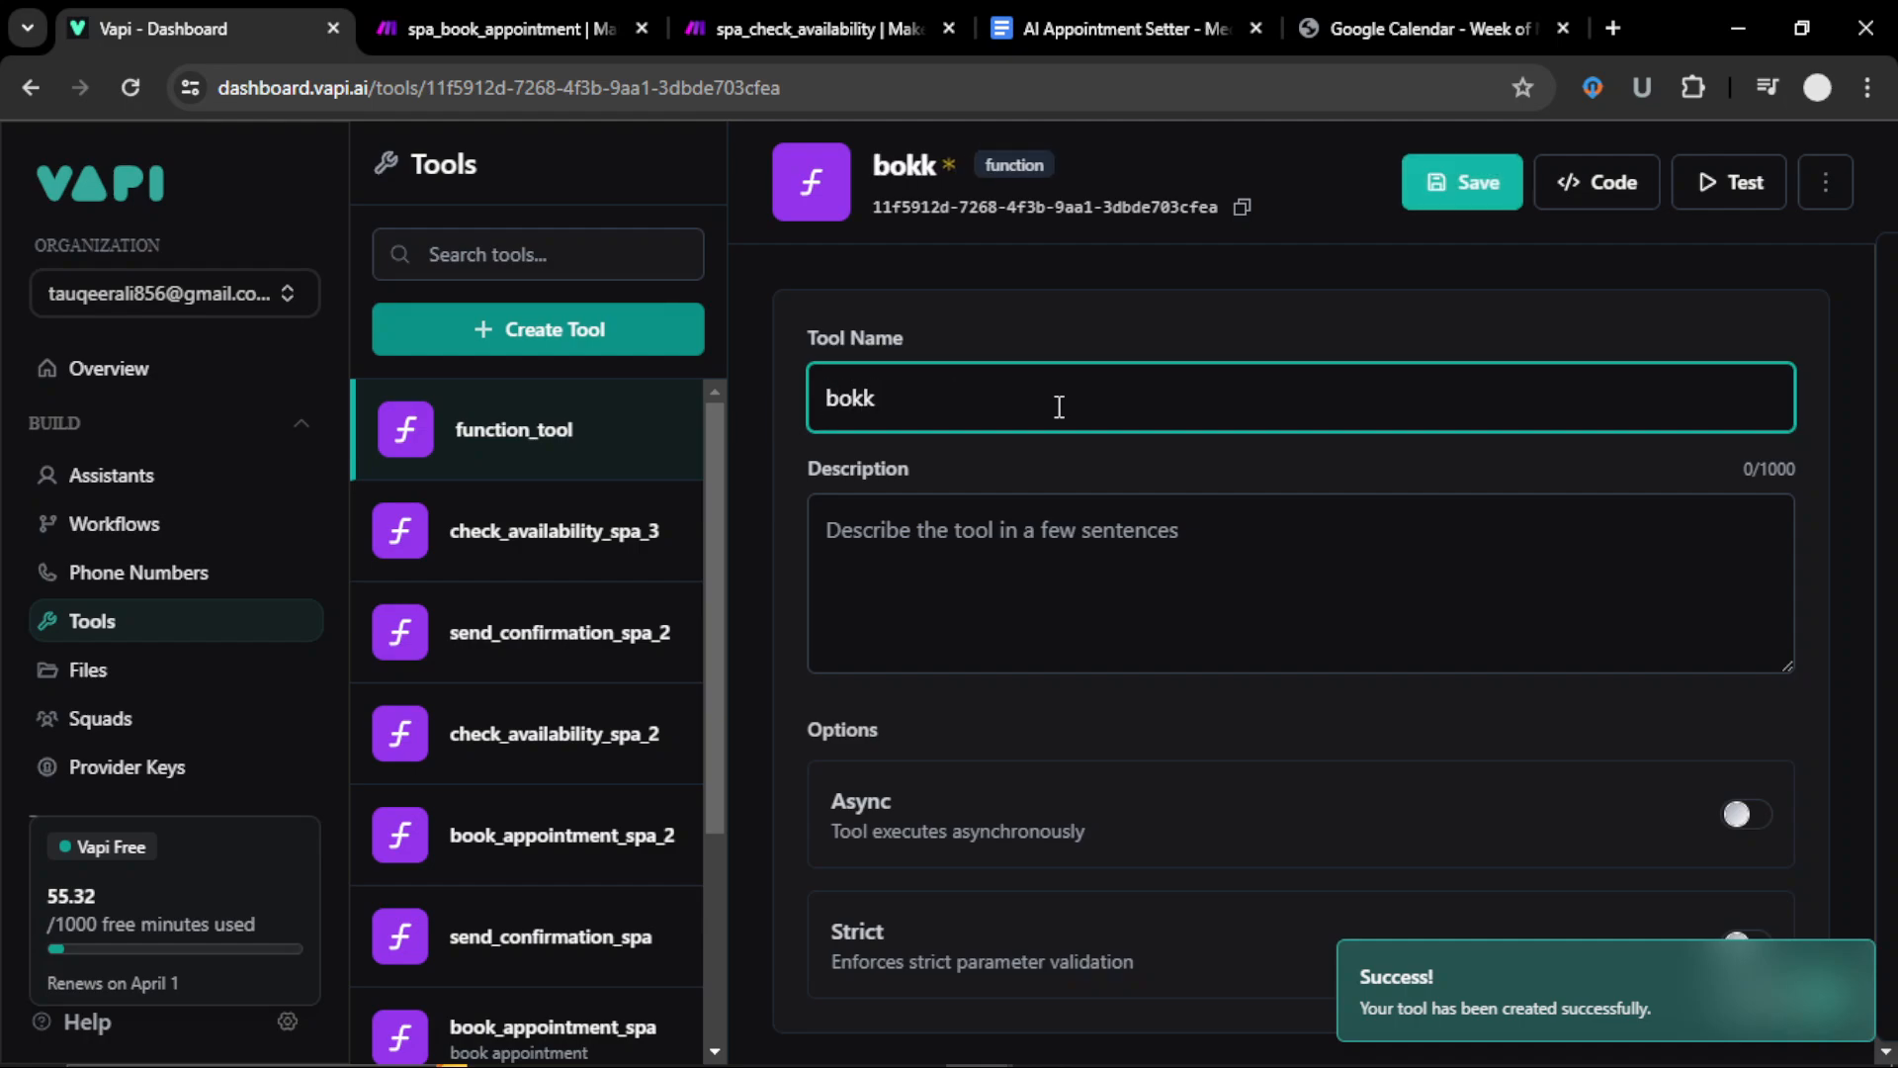
key("BackSpace")
key("BackSpace")
type("ok_")
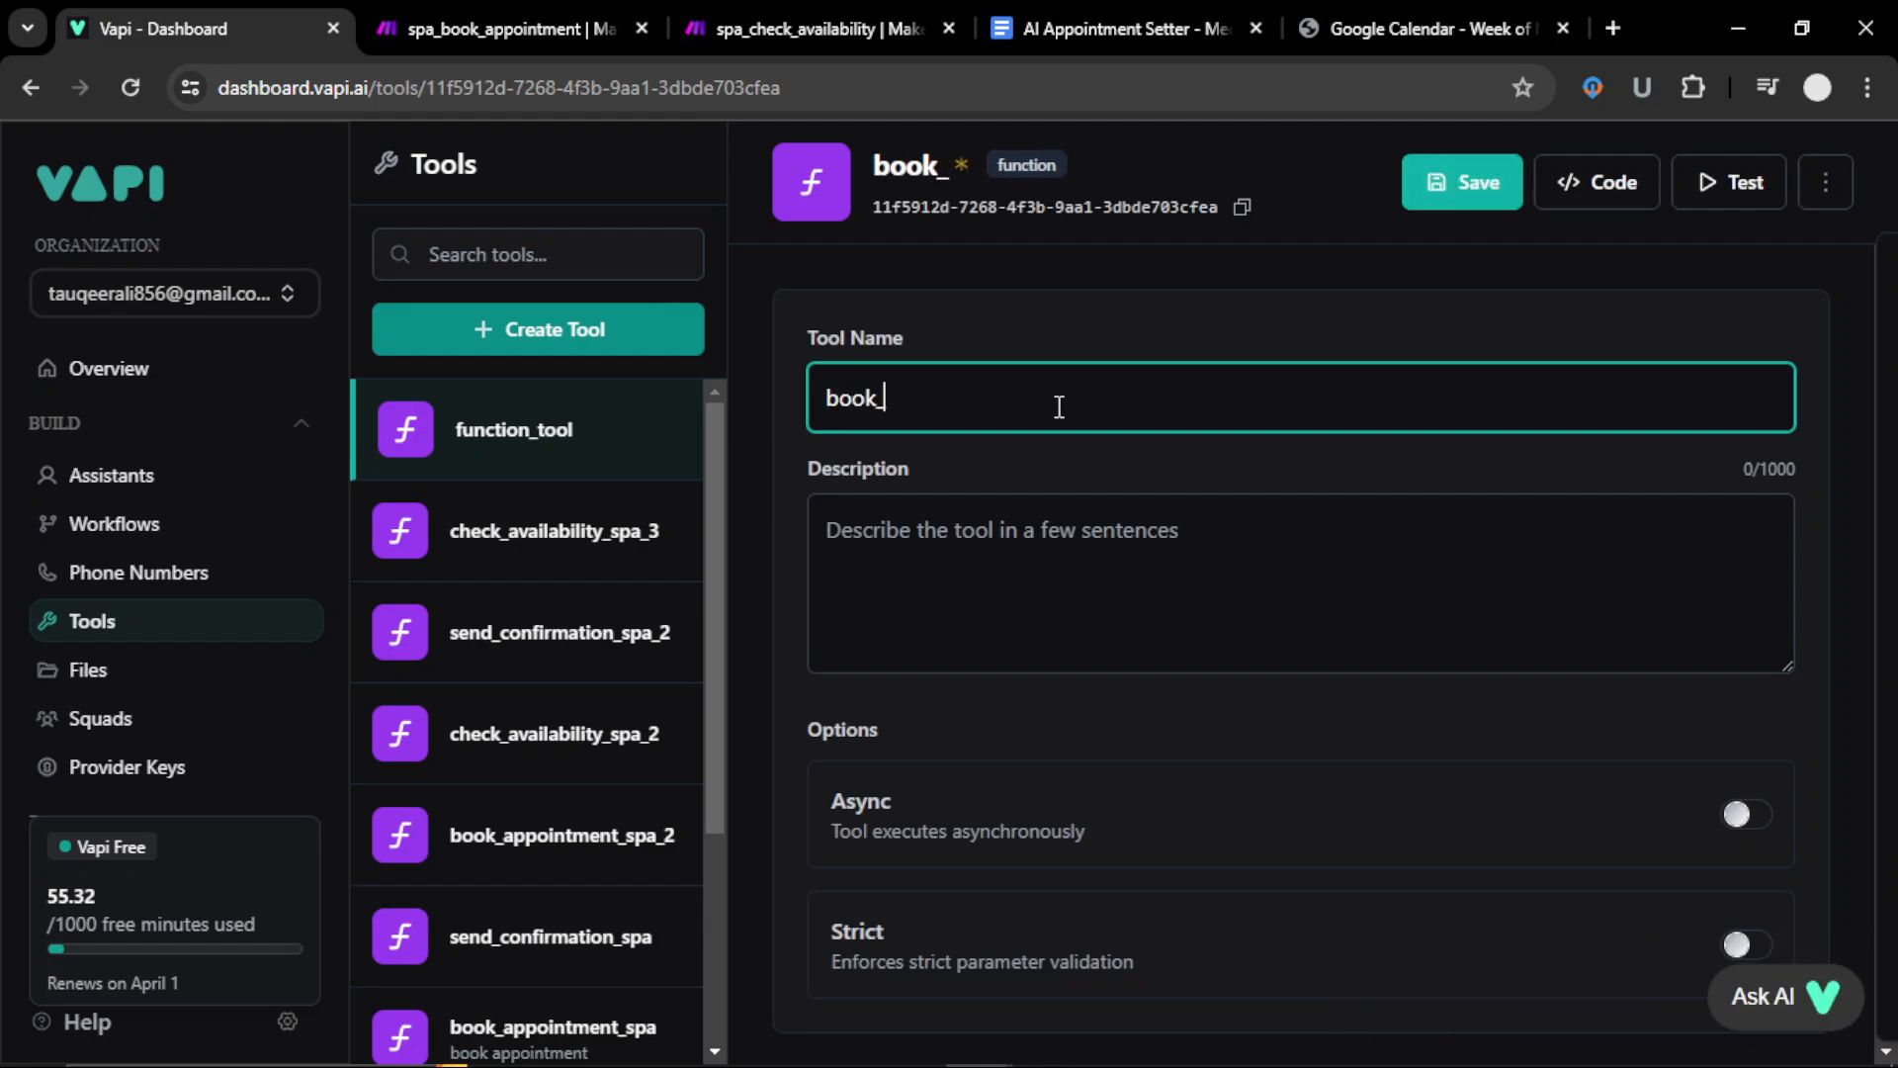
type("appointm")
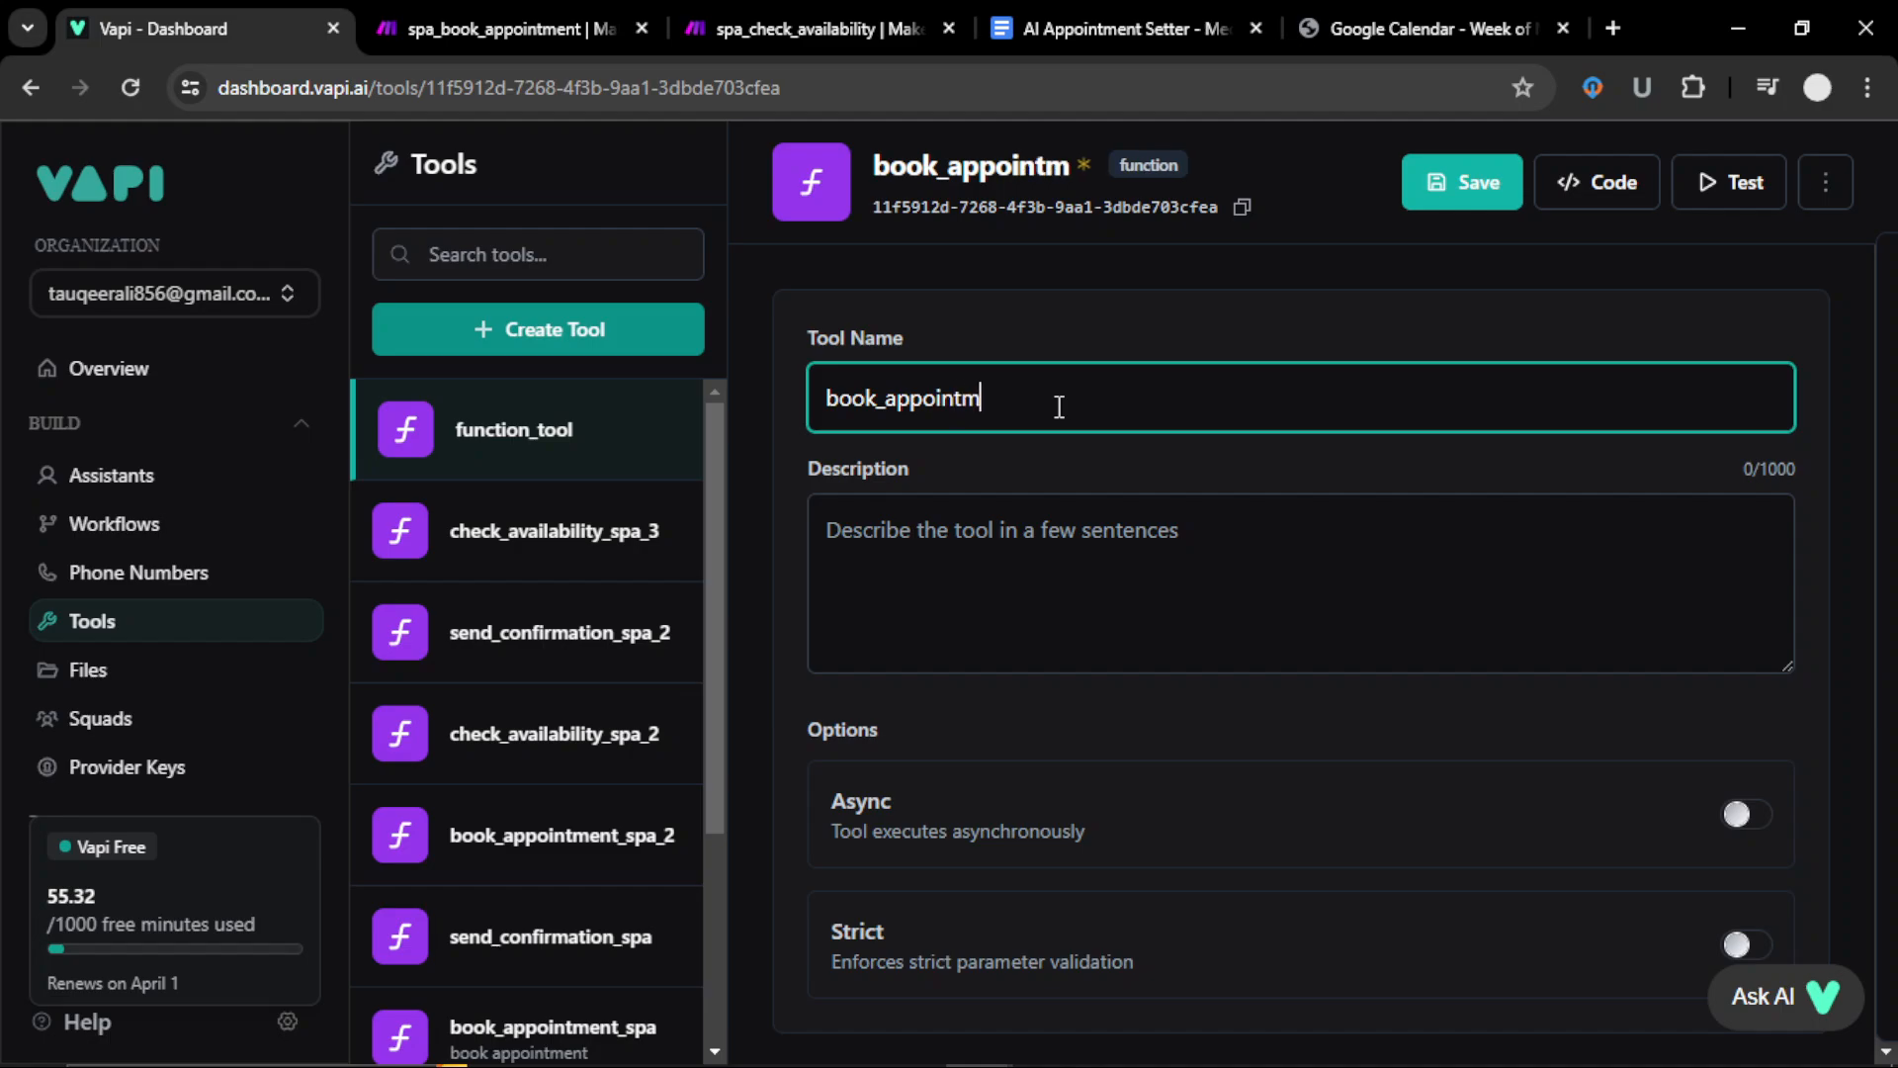
type("ent_spa_3")
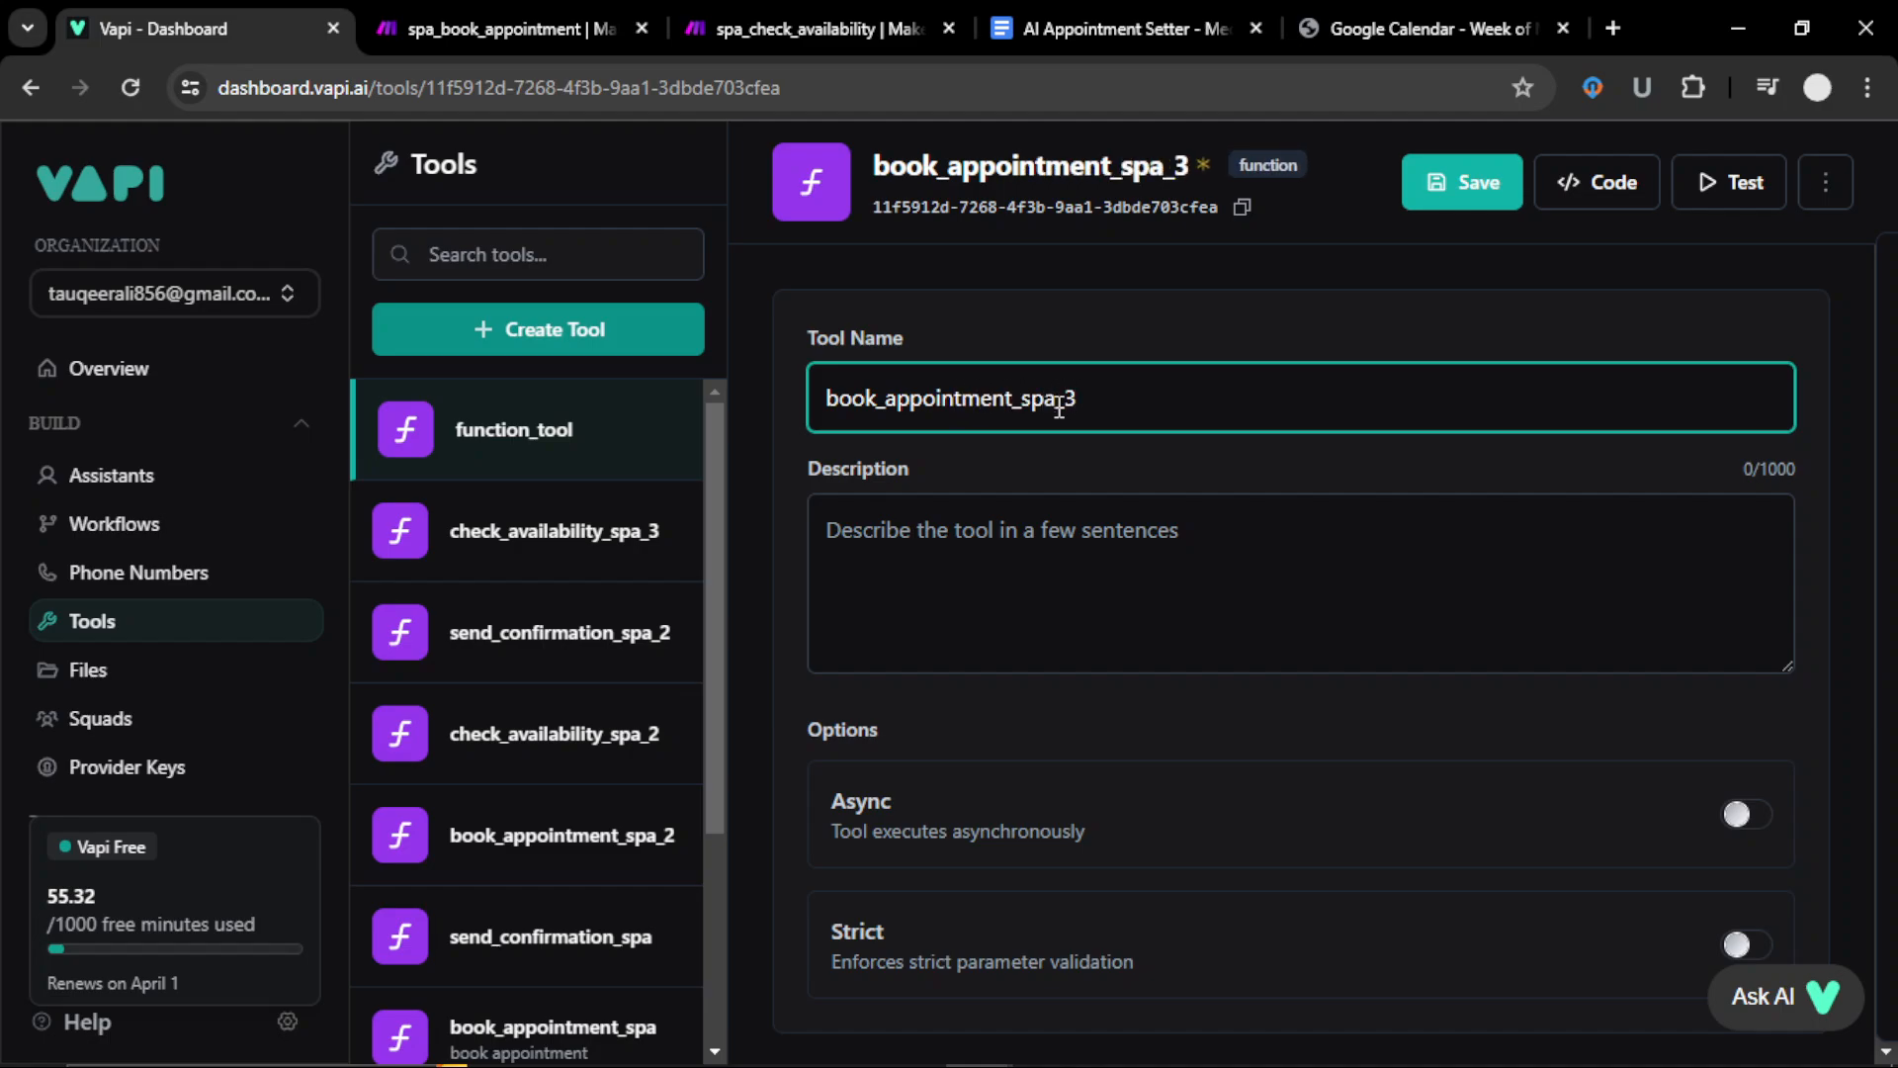
scroll(1708, 432, "down", 8)
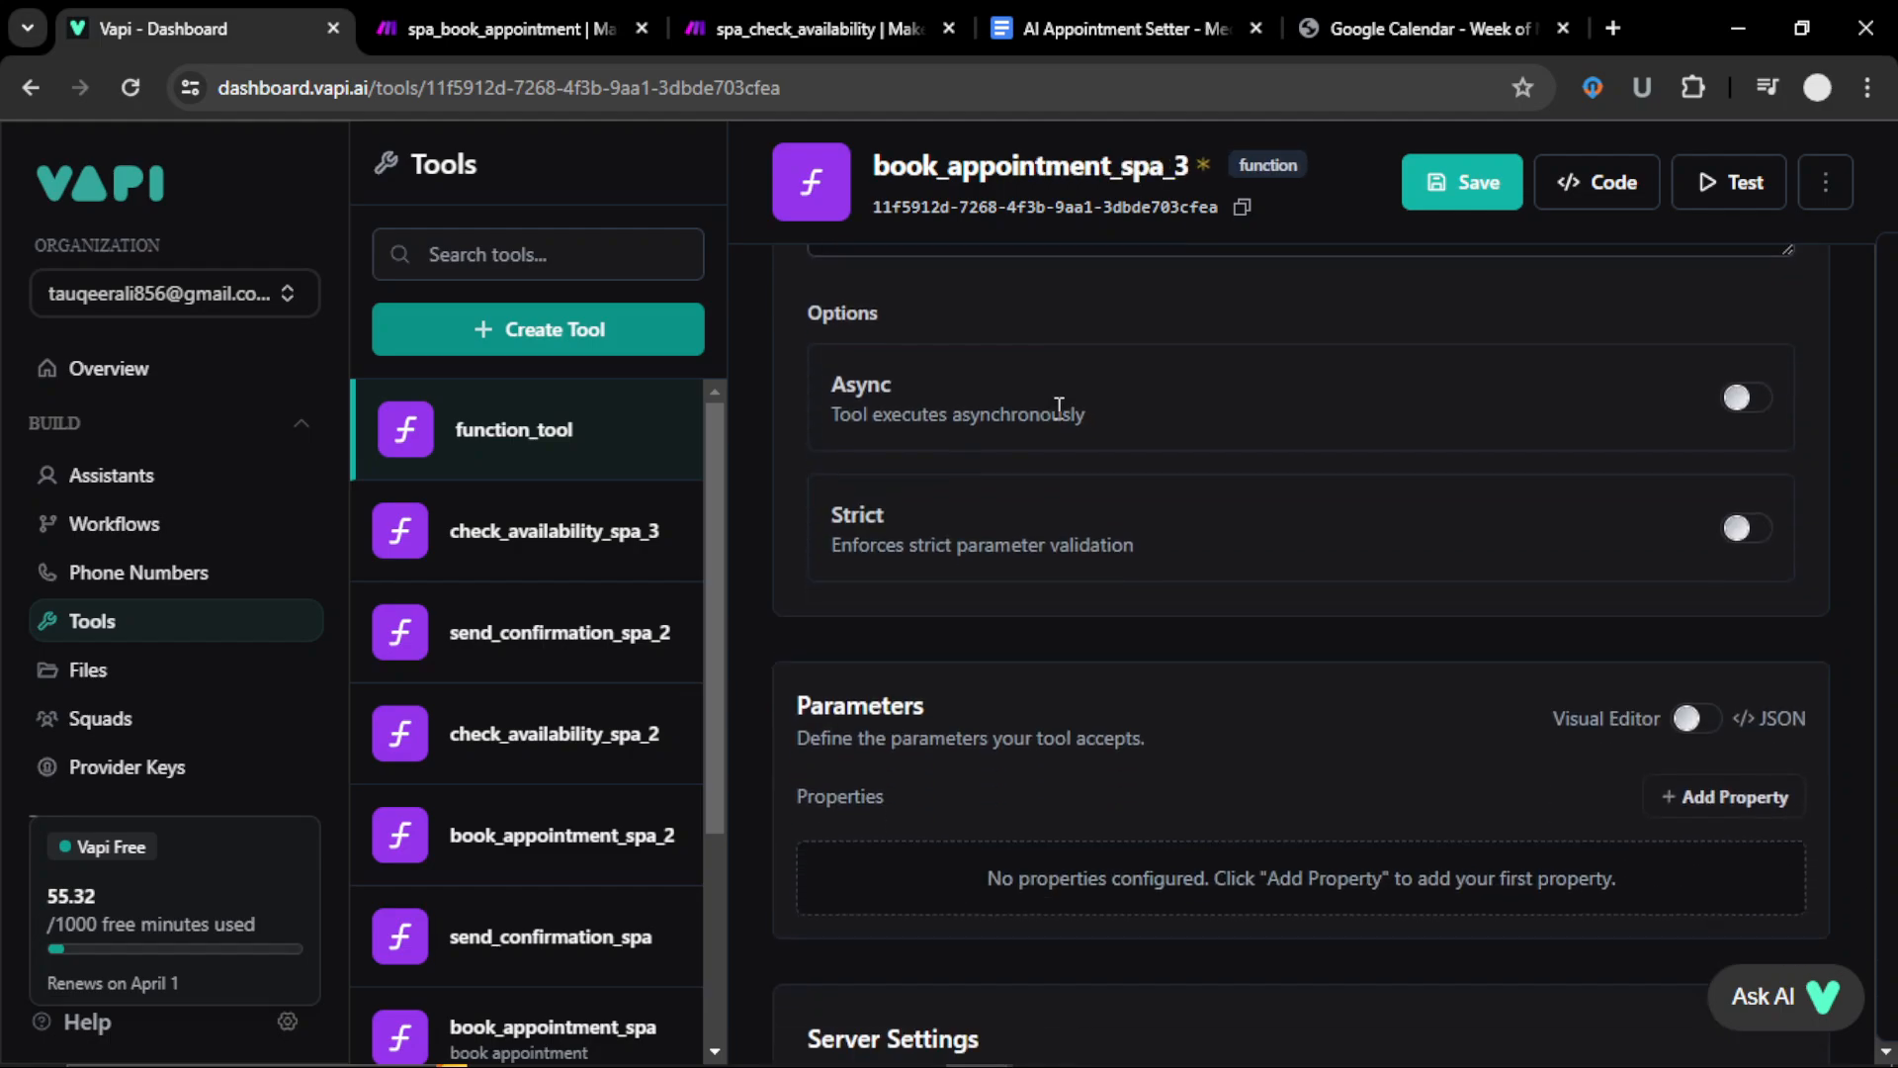
Step: Add required name and dateTime parameters to the tool
left_click(1726, 380)
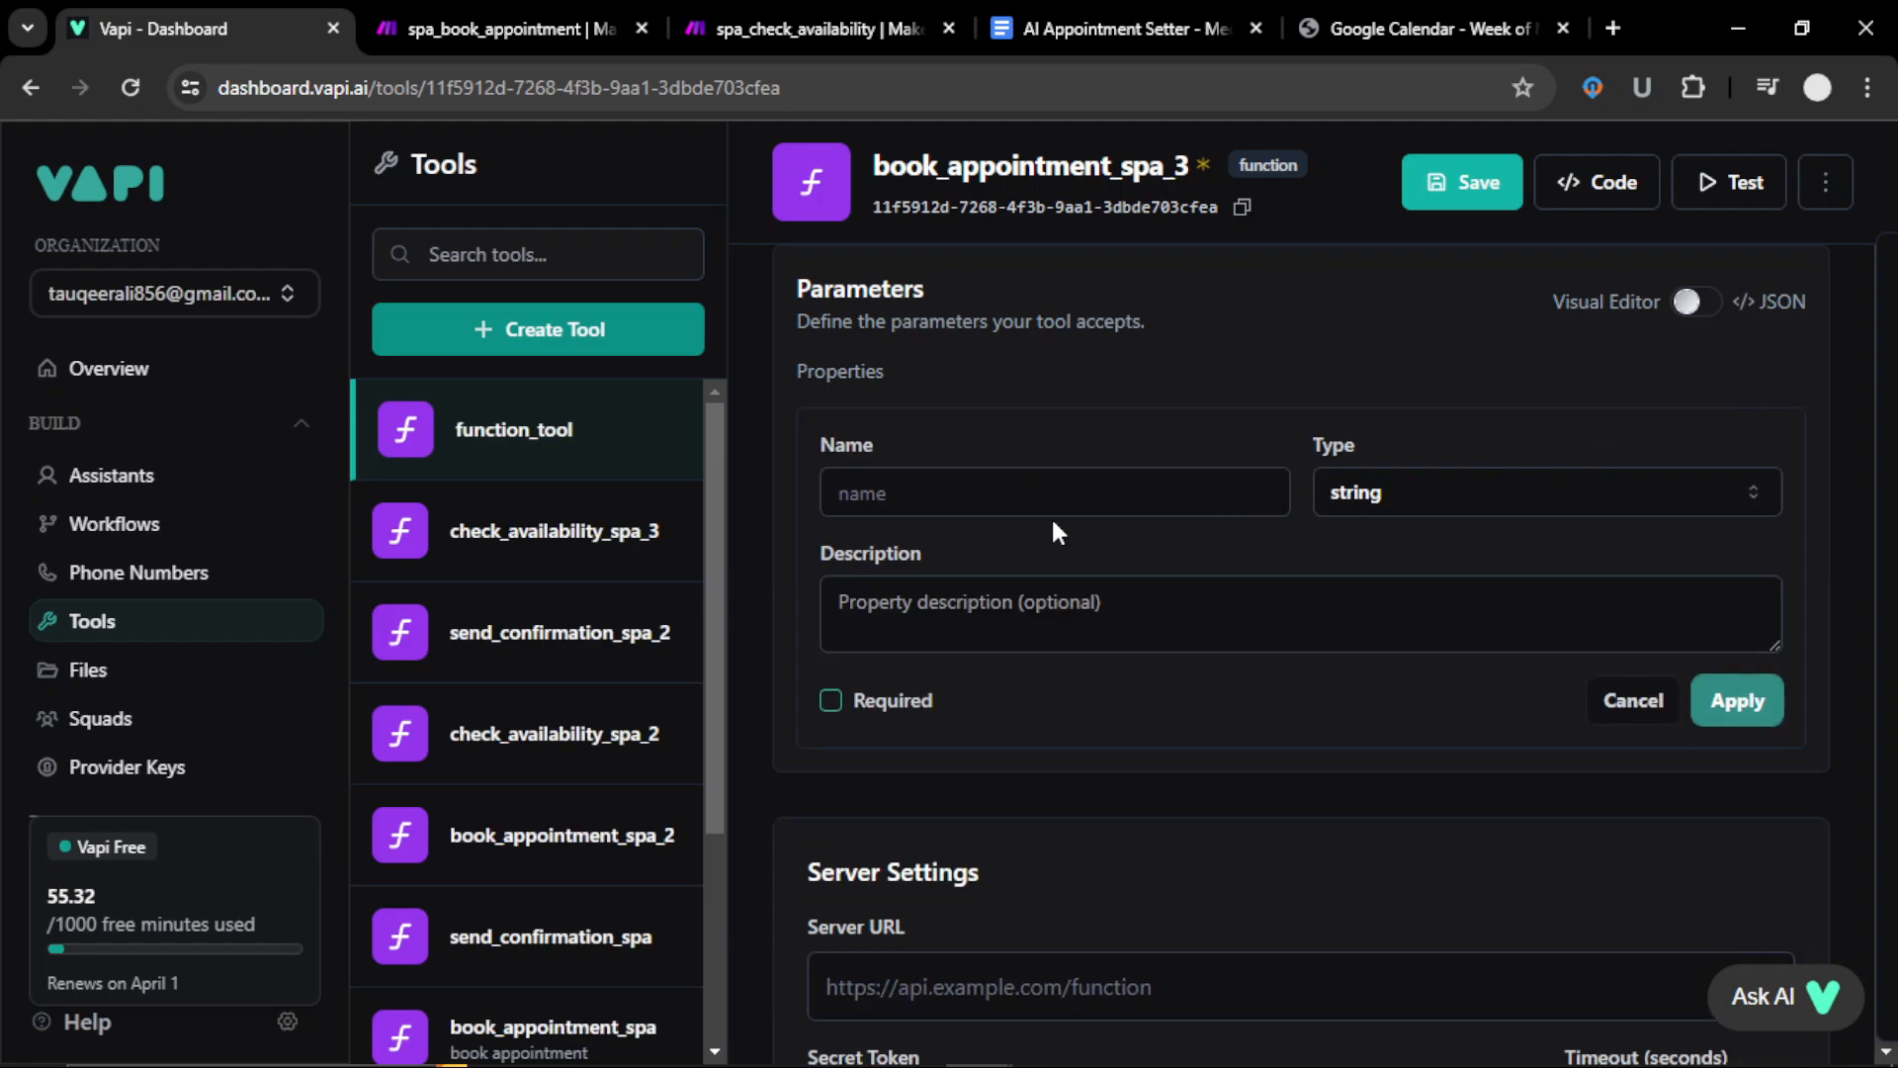
left_click(1046, 499)
left_click(1034, 556)
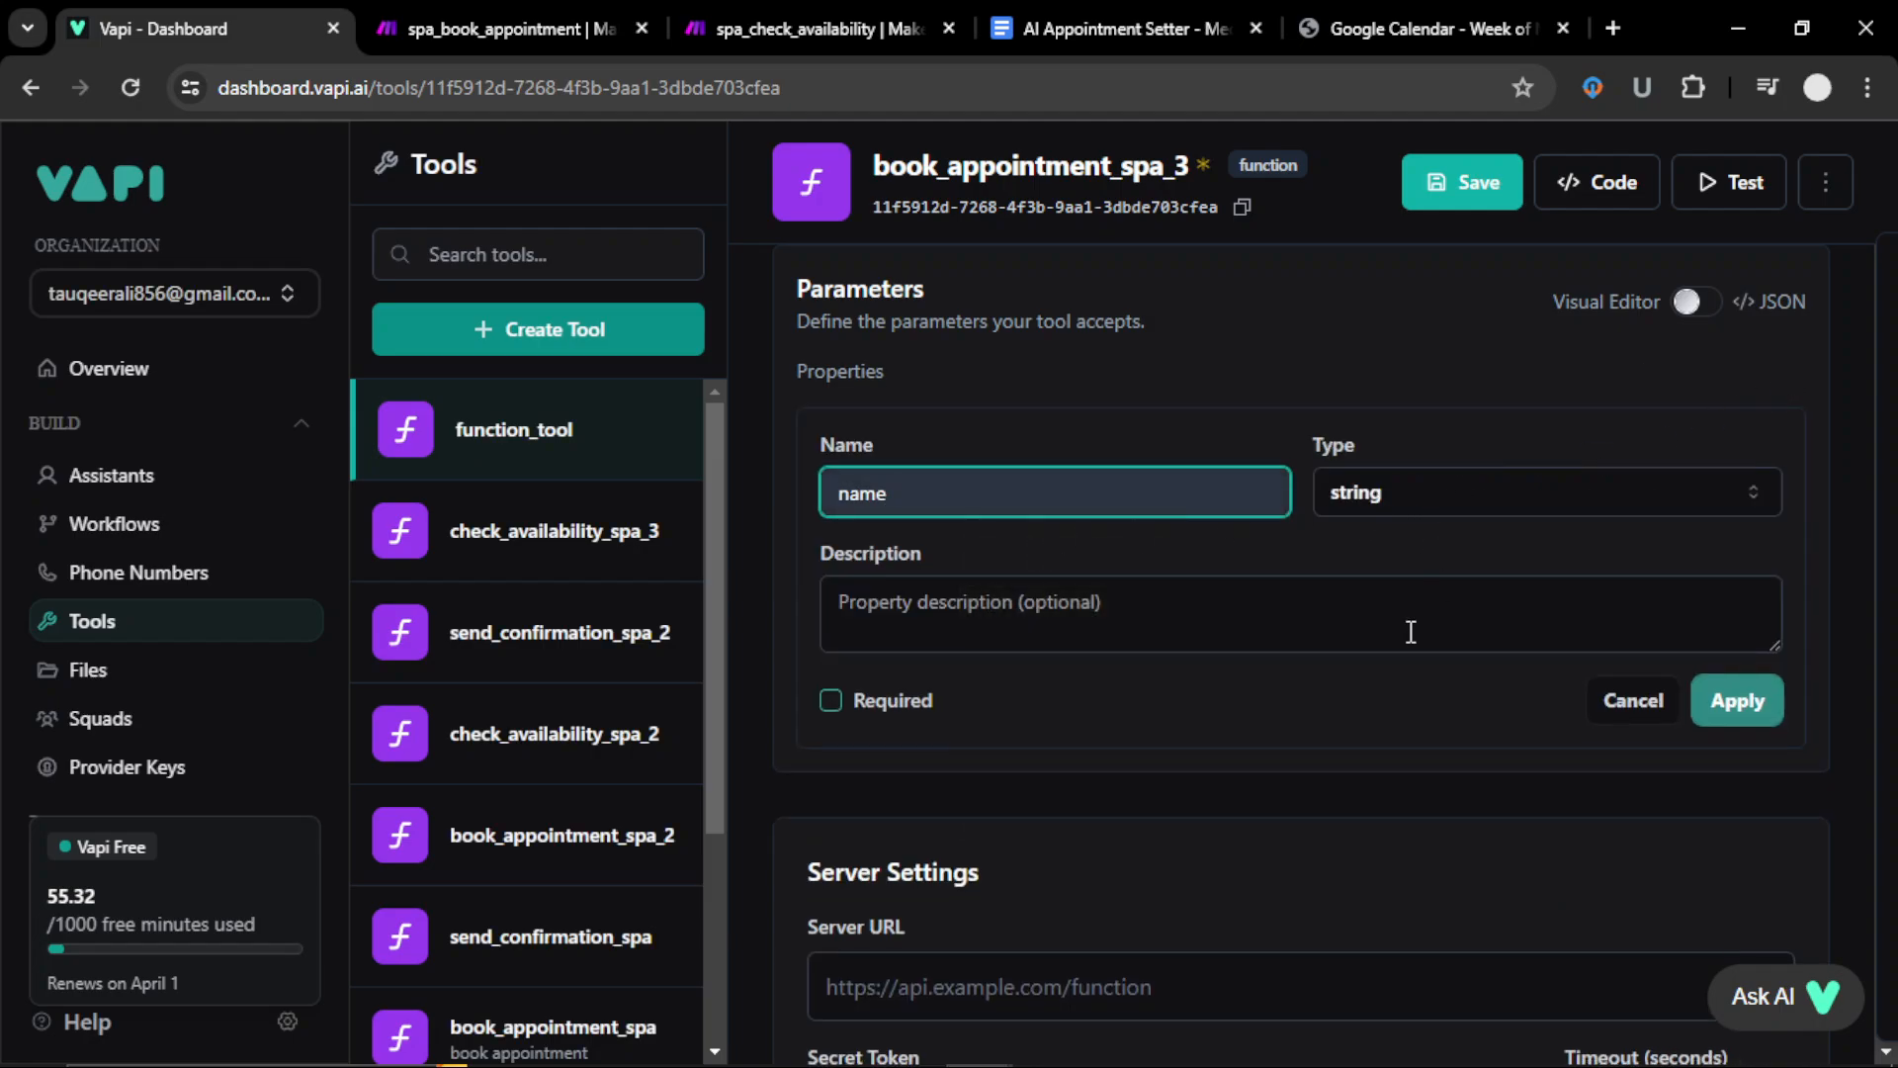
left_click(832, 704)
left_click(833, 702)
left_click(1737, 699)
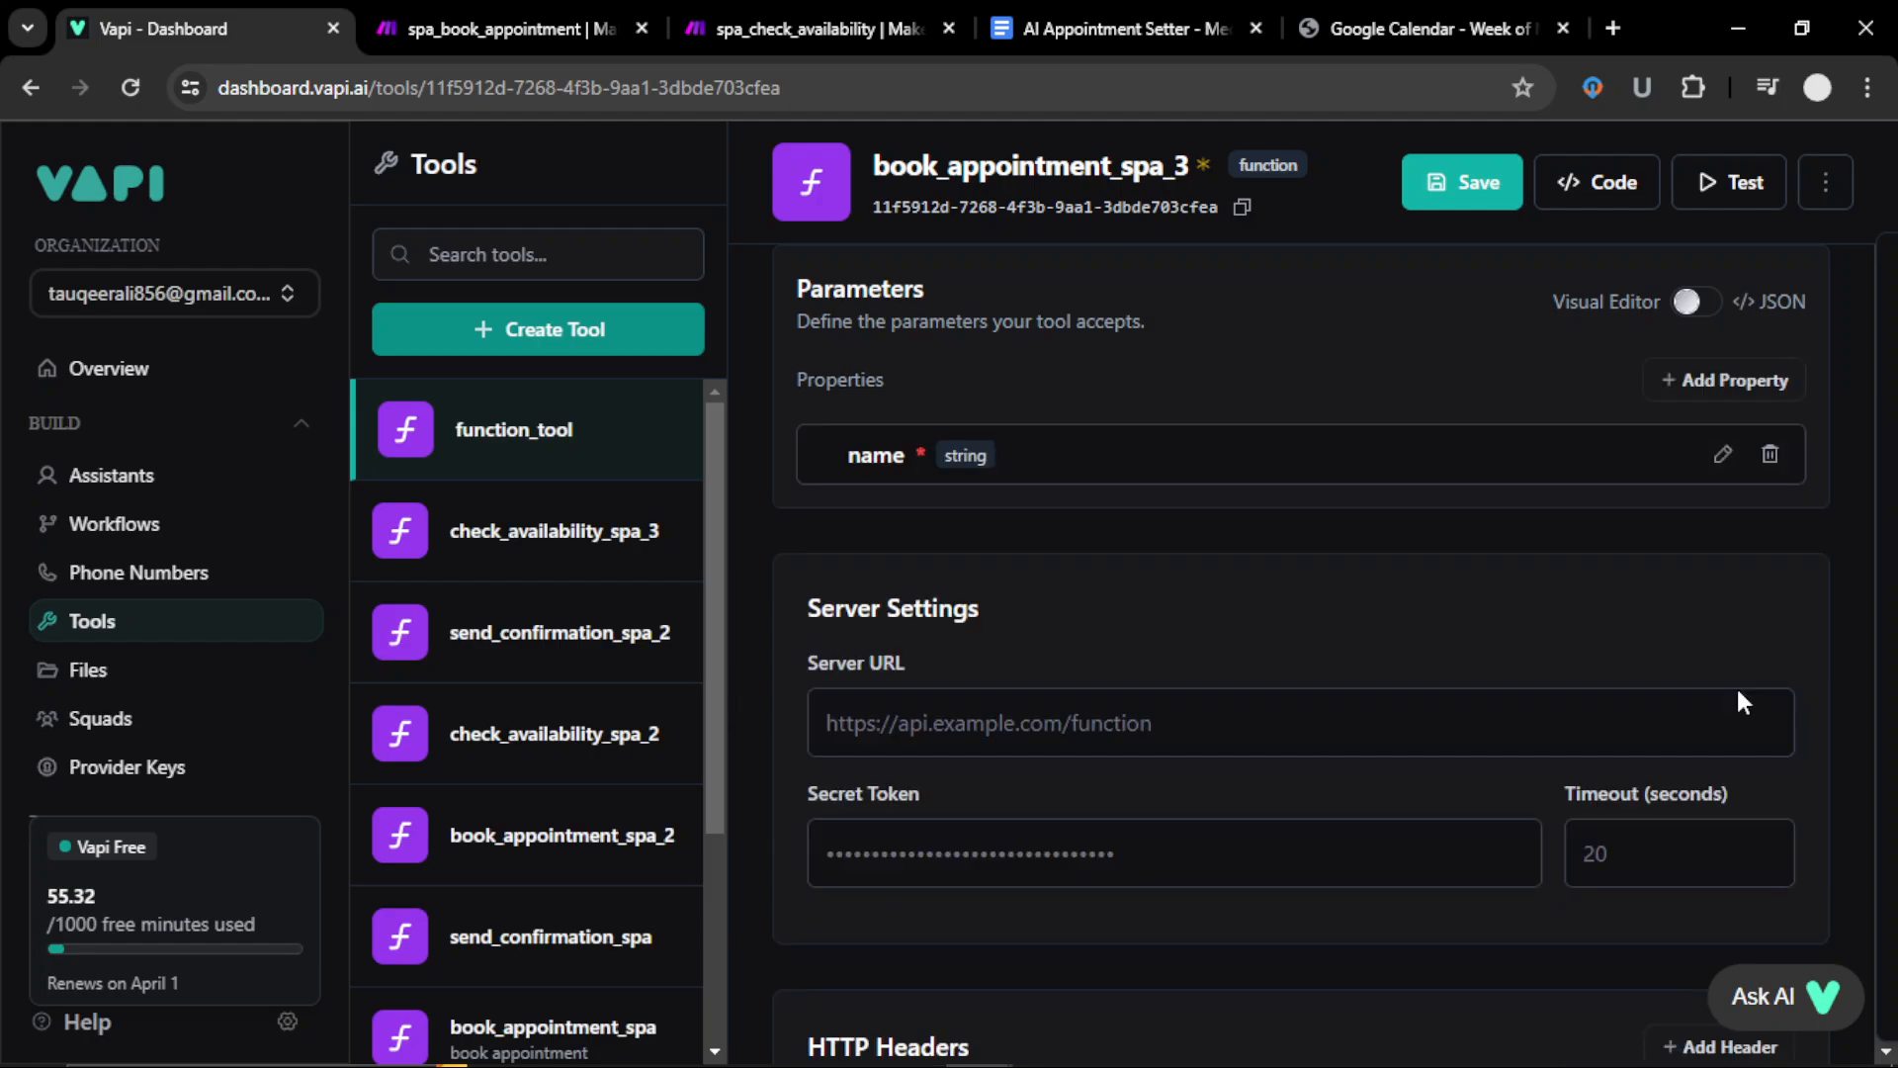
left_click(1721, 380)
left_click(966, 560)
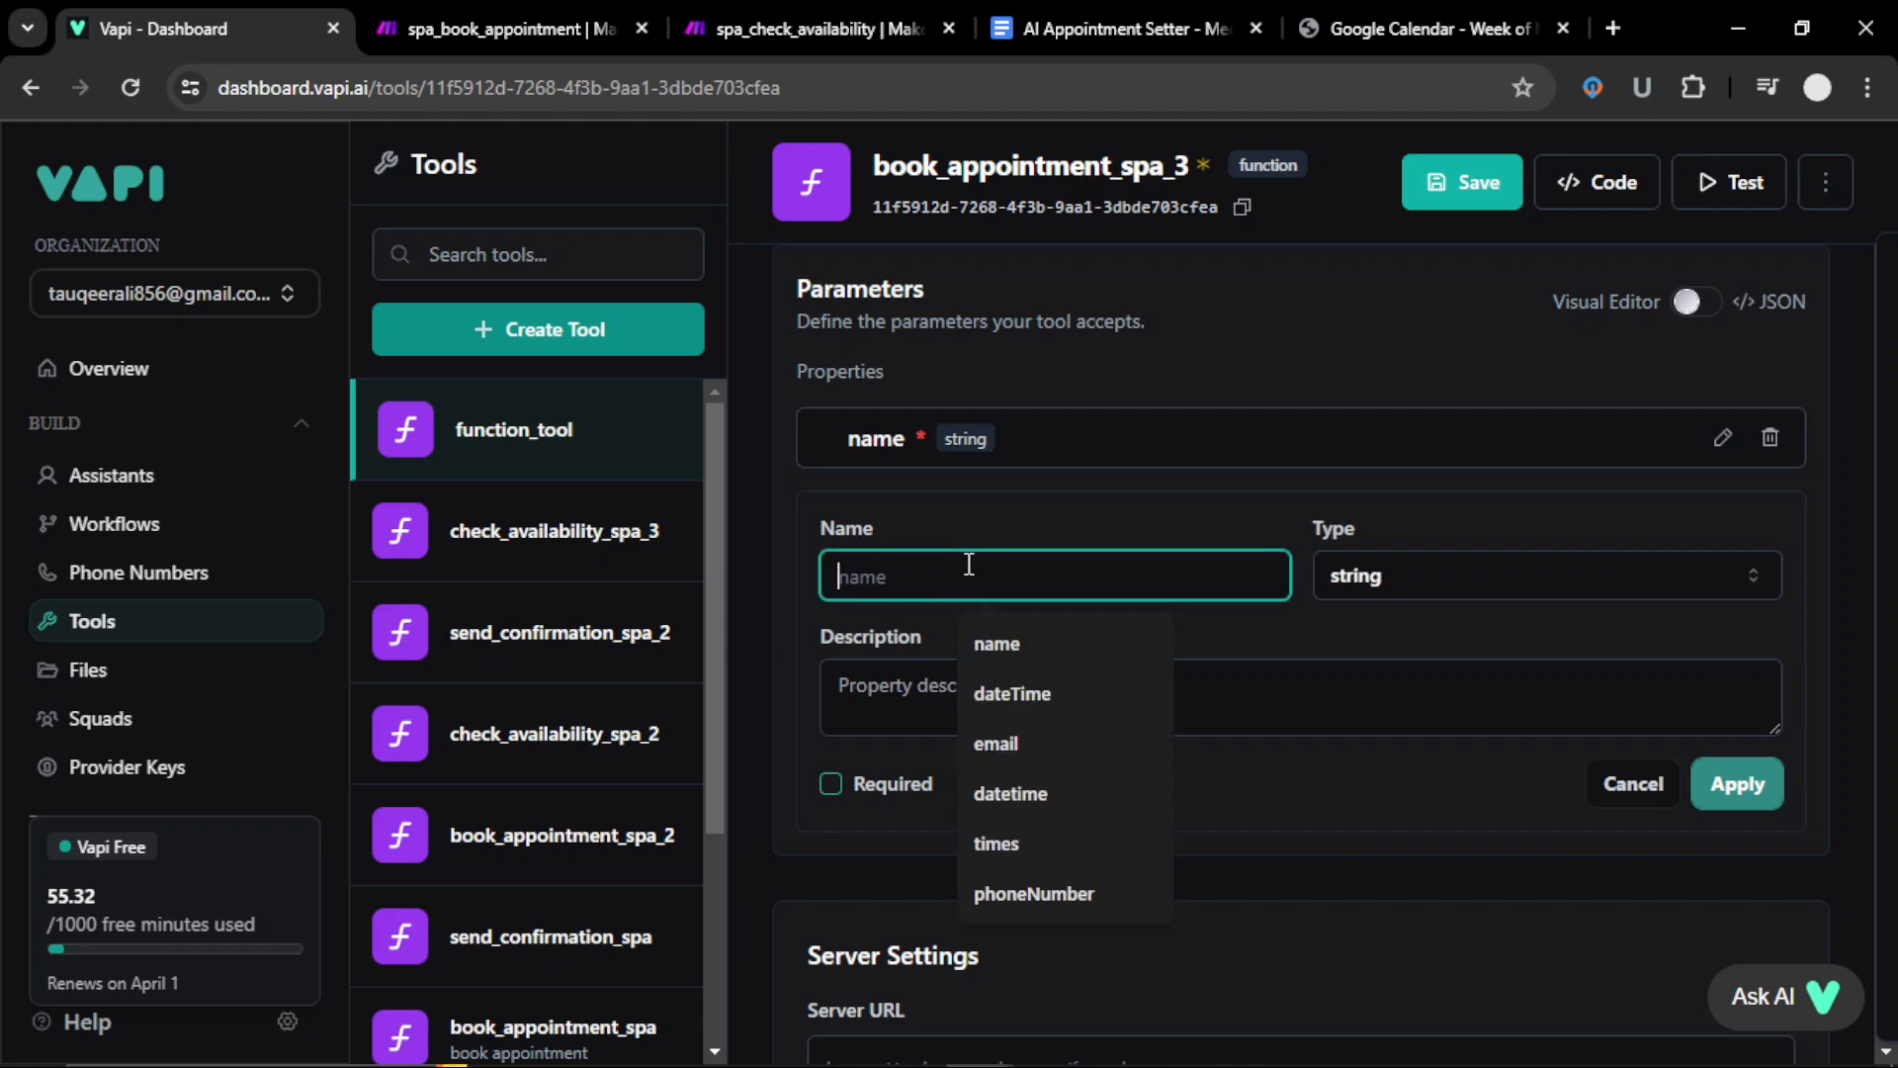
left_click(1035, 708)
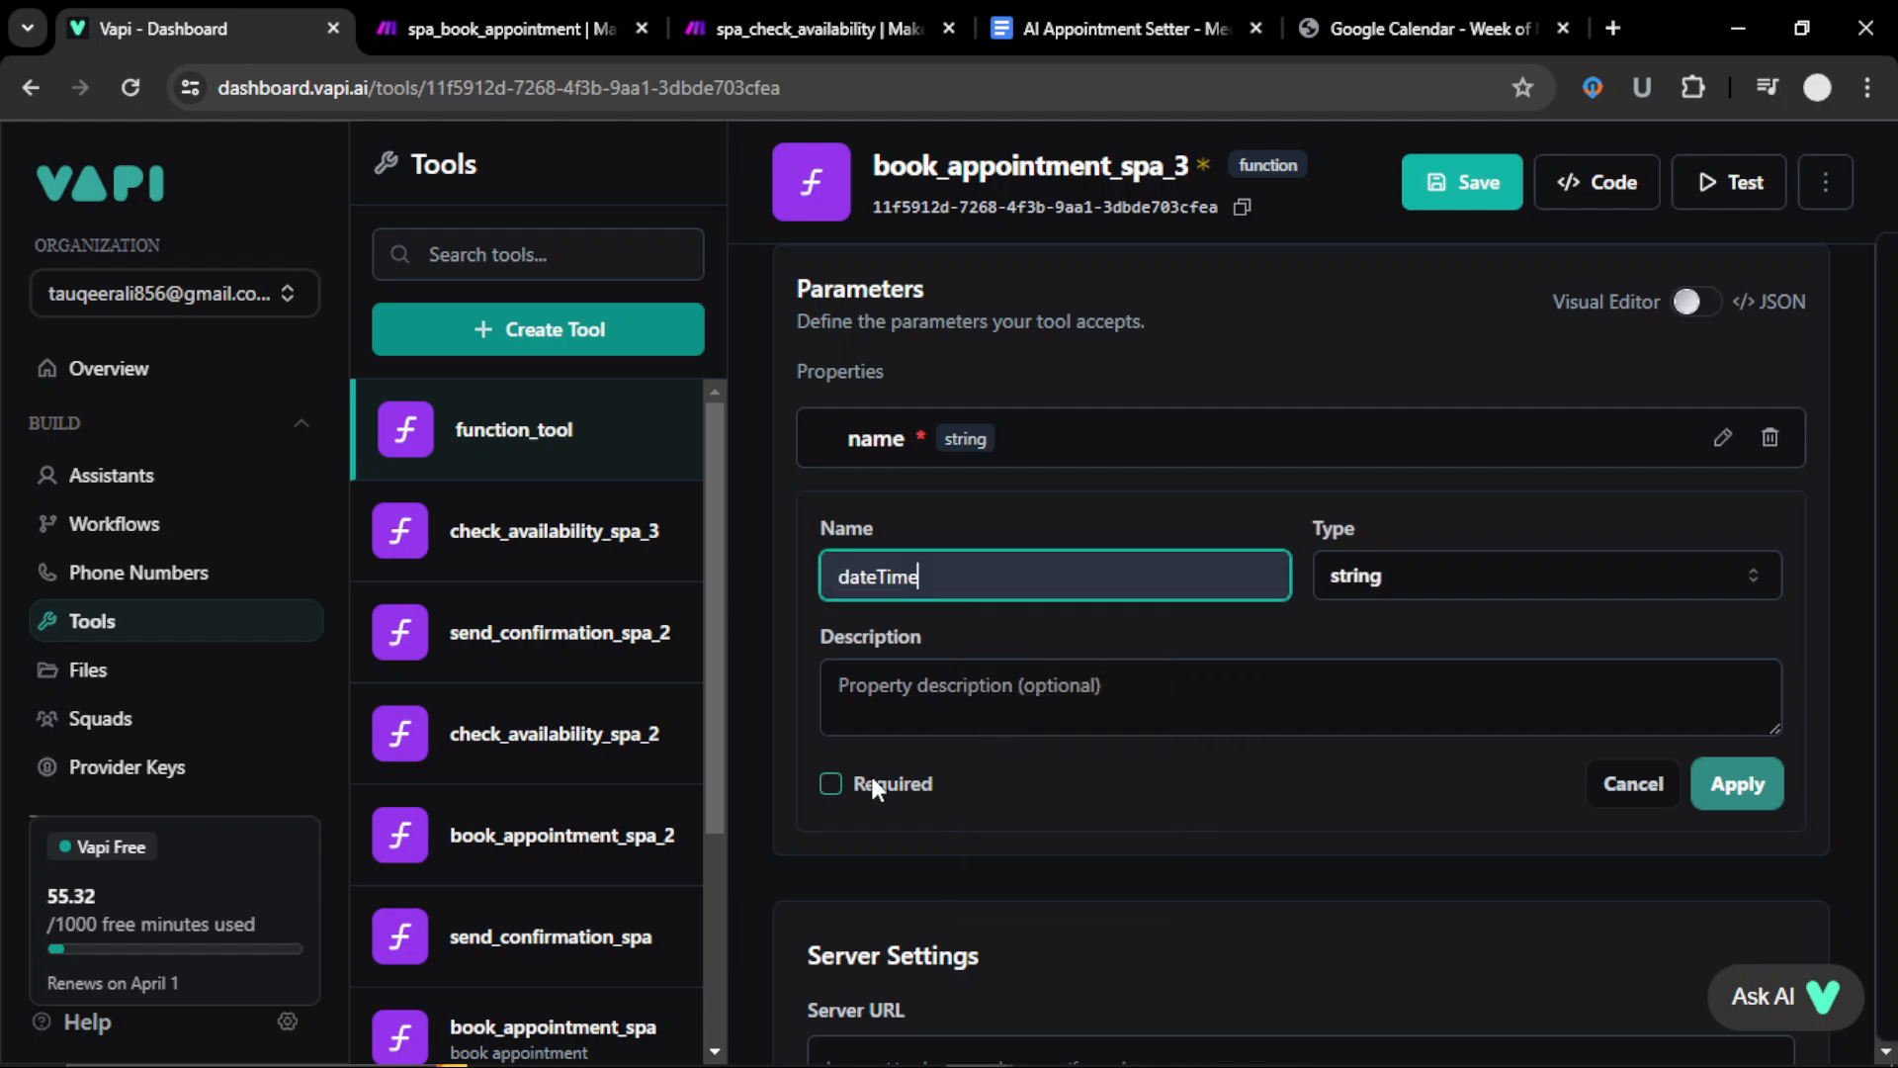
left_click(834, 783)
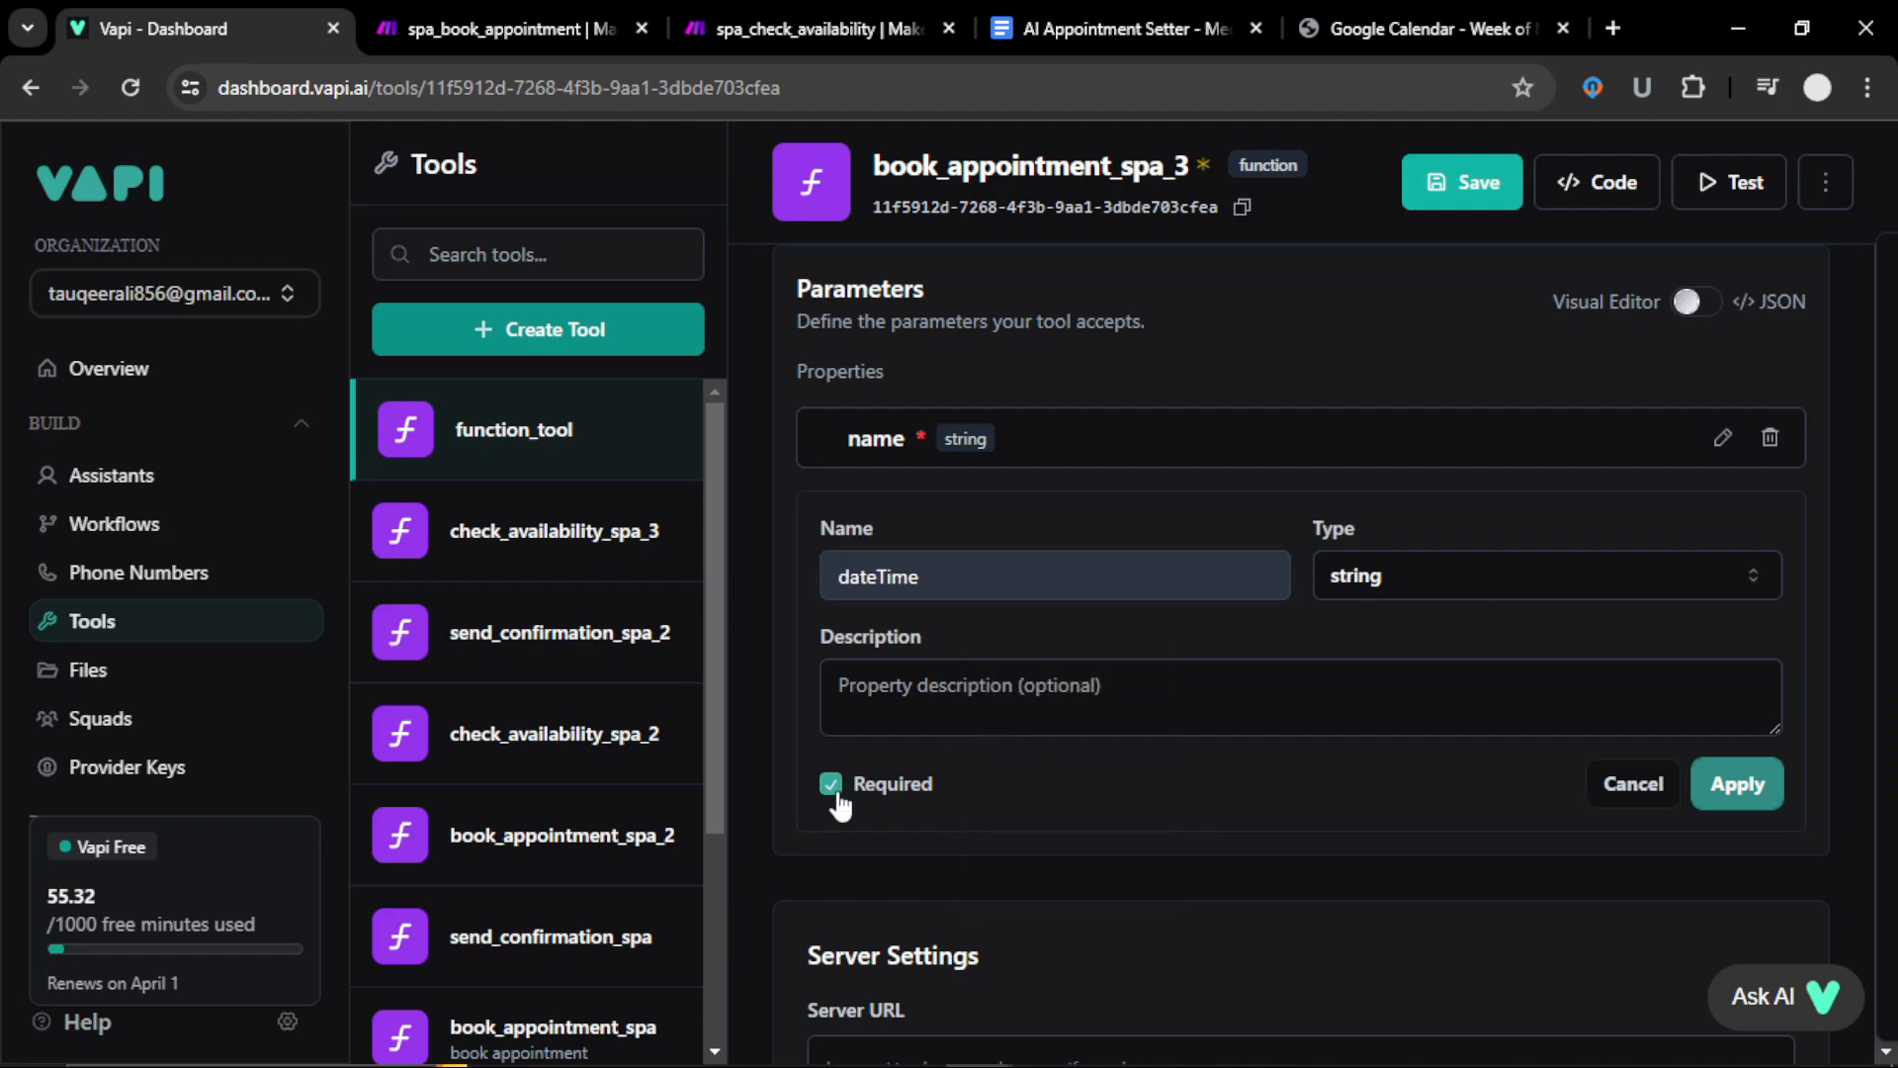
left_click(1760, 796)
Step: Add required email and phoneNumber parameters, save the tool, and start another function tool
left_click(1657, 377)
left_click(1089, 651)
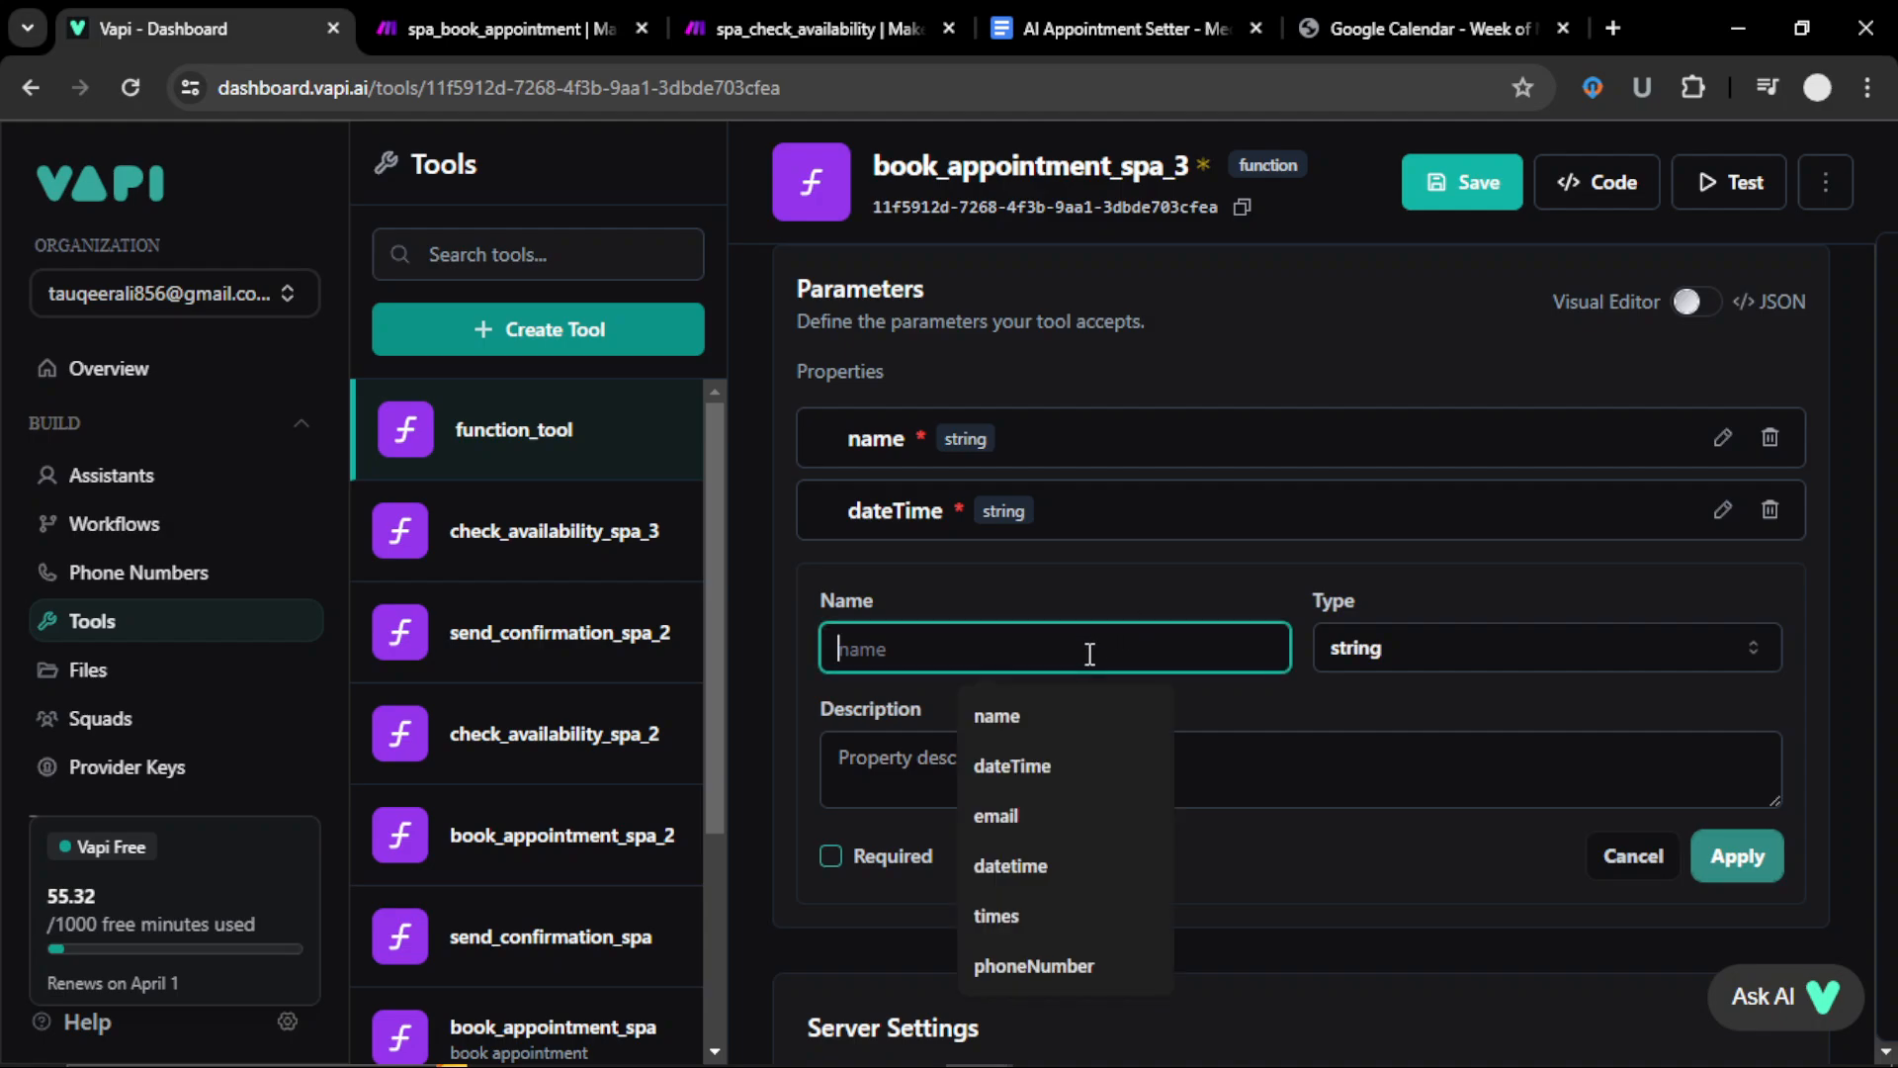
left_click(993, 826)
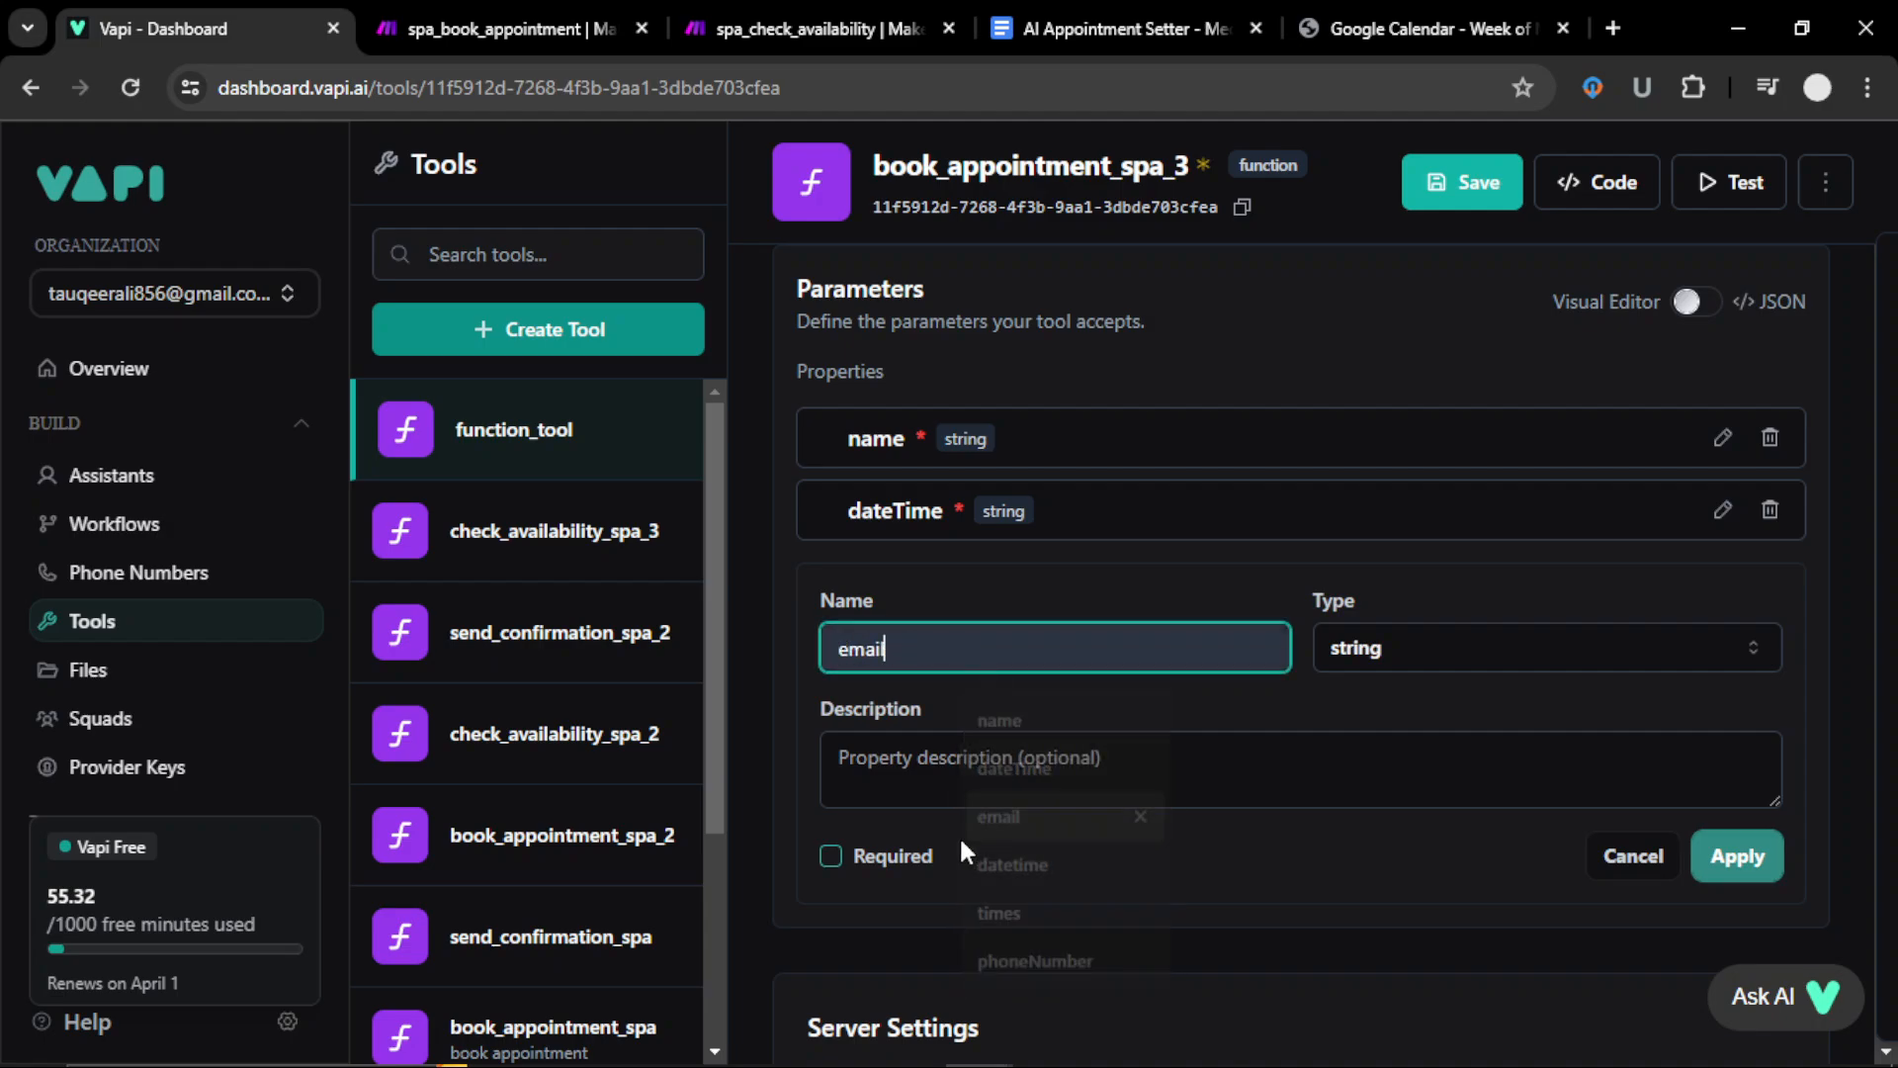
left_click(1738, 857)
left_click(1718, 380)
left_click(939, 729)
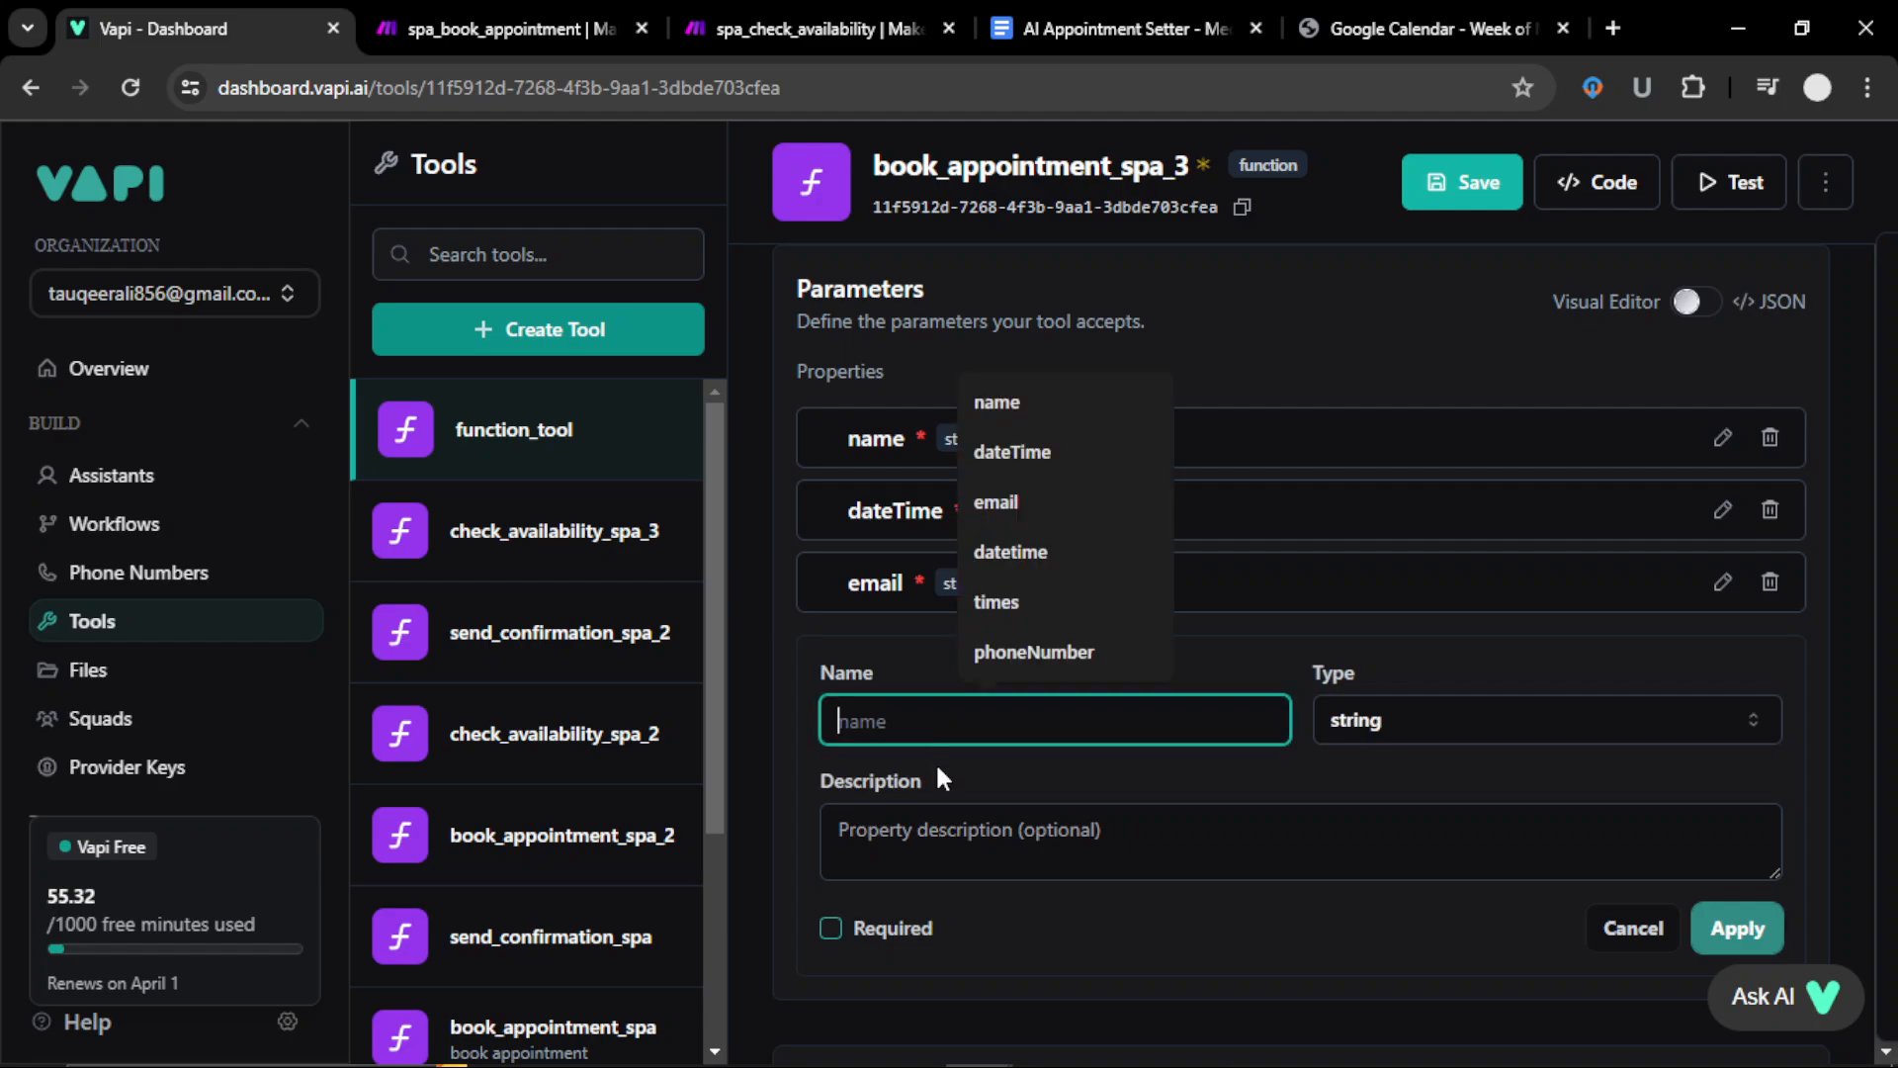
left_click(989, 638)
left_click(874, 933)
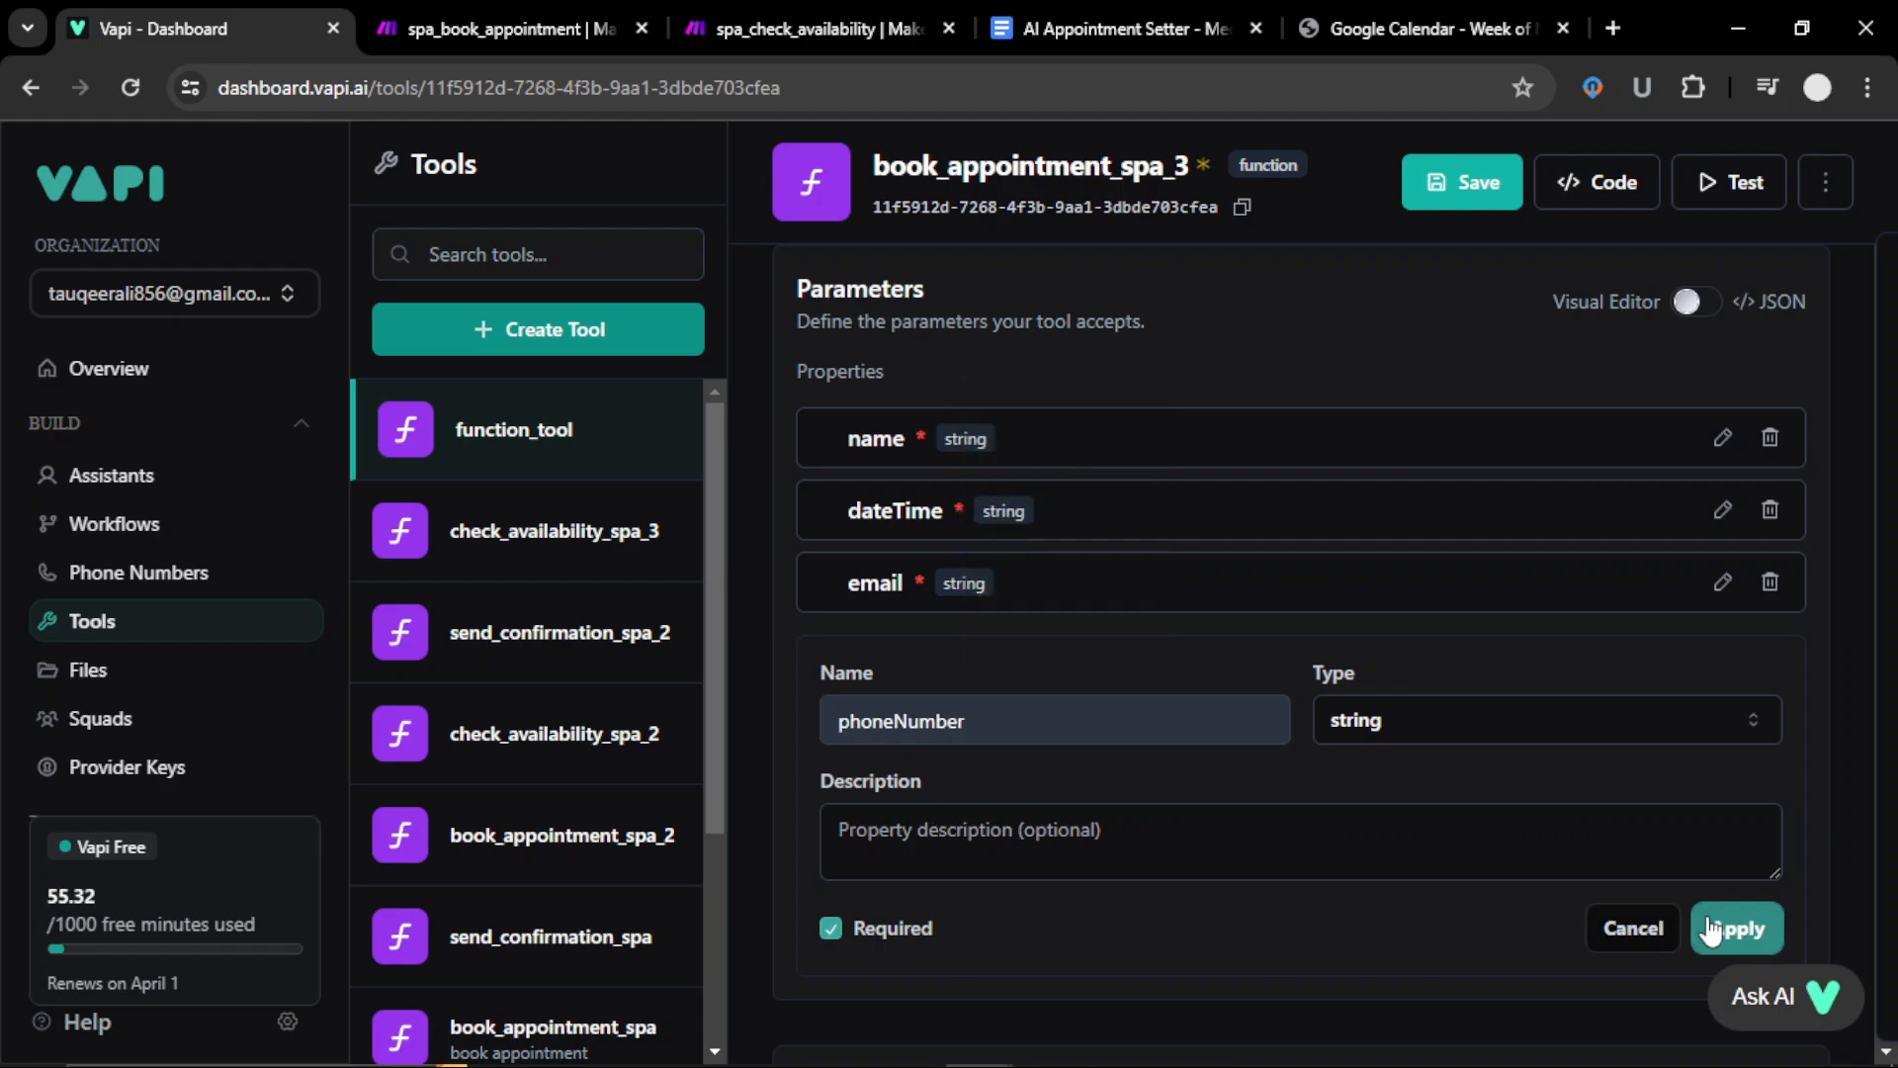
left_click(1738, 928)
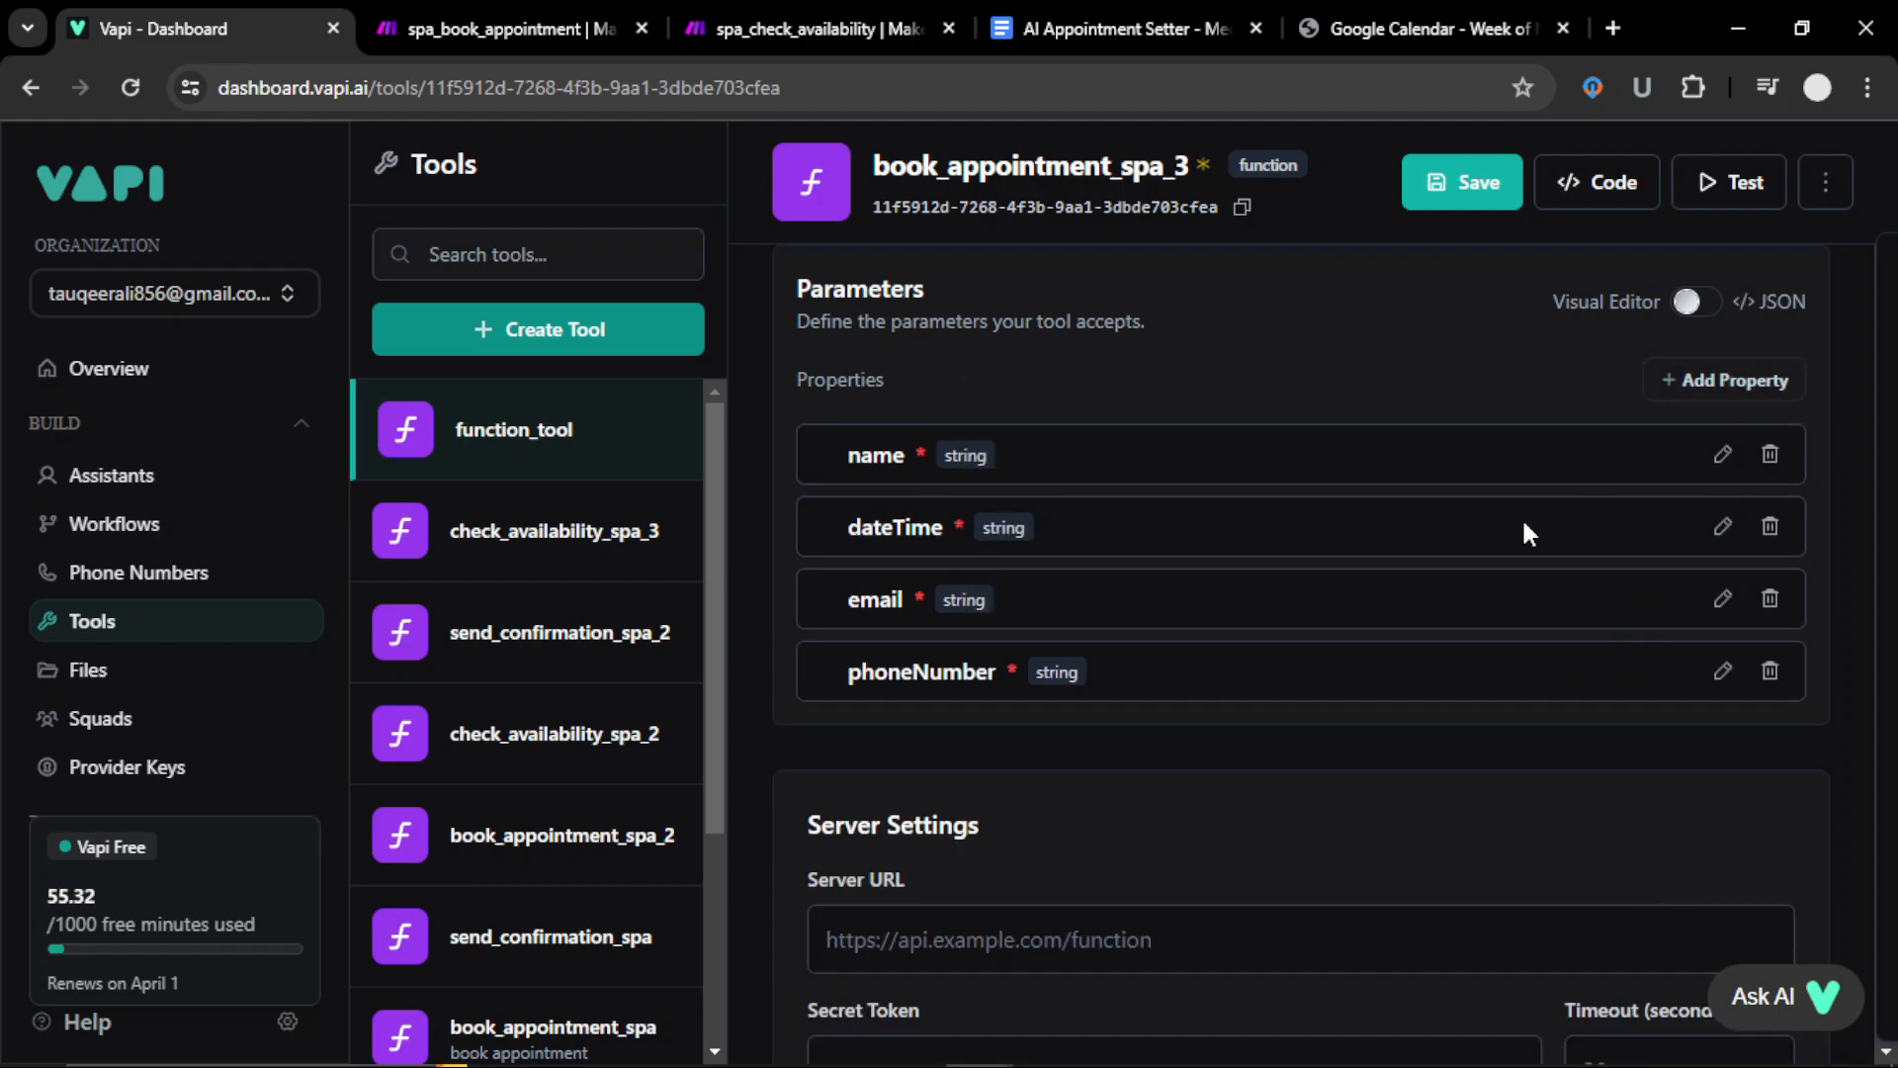
left_click(1462, 188)
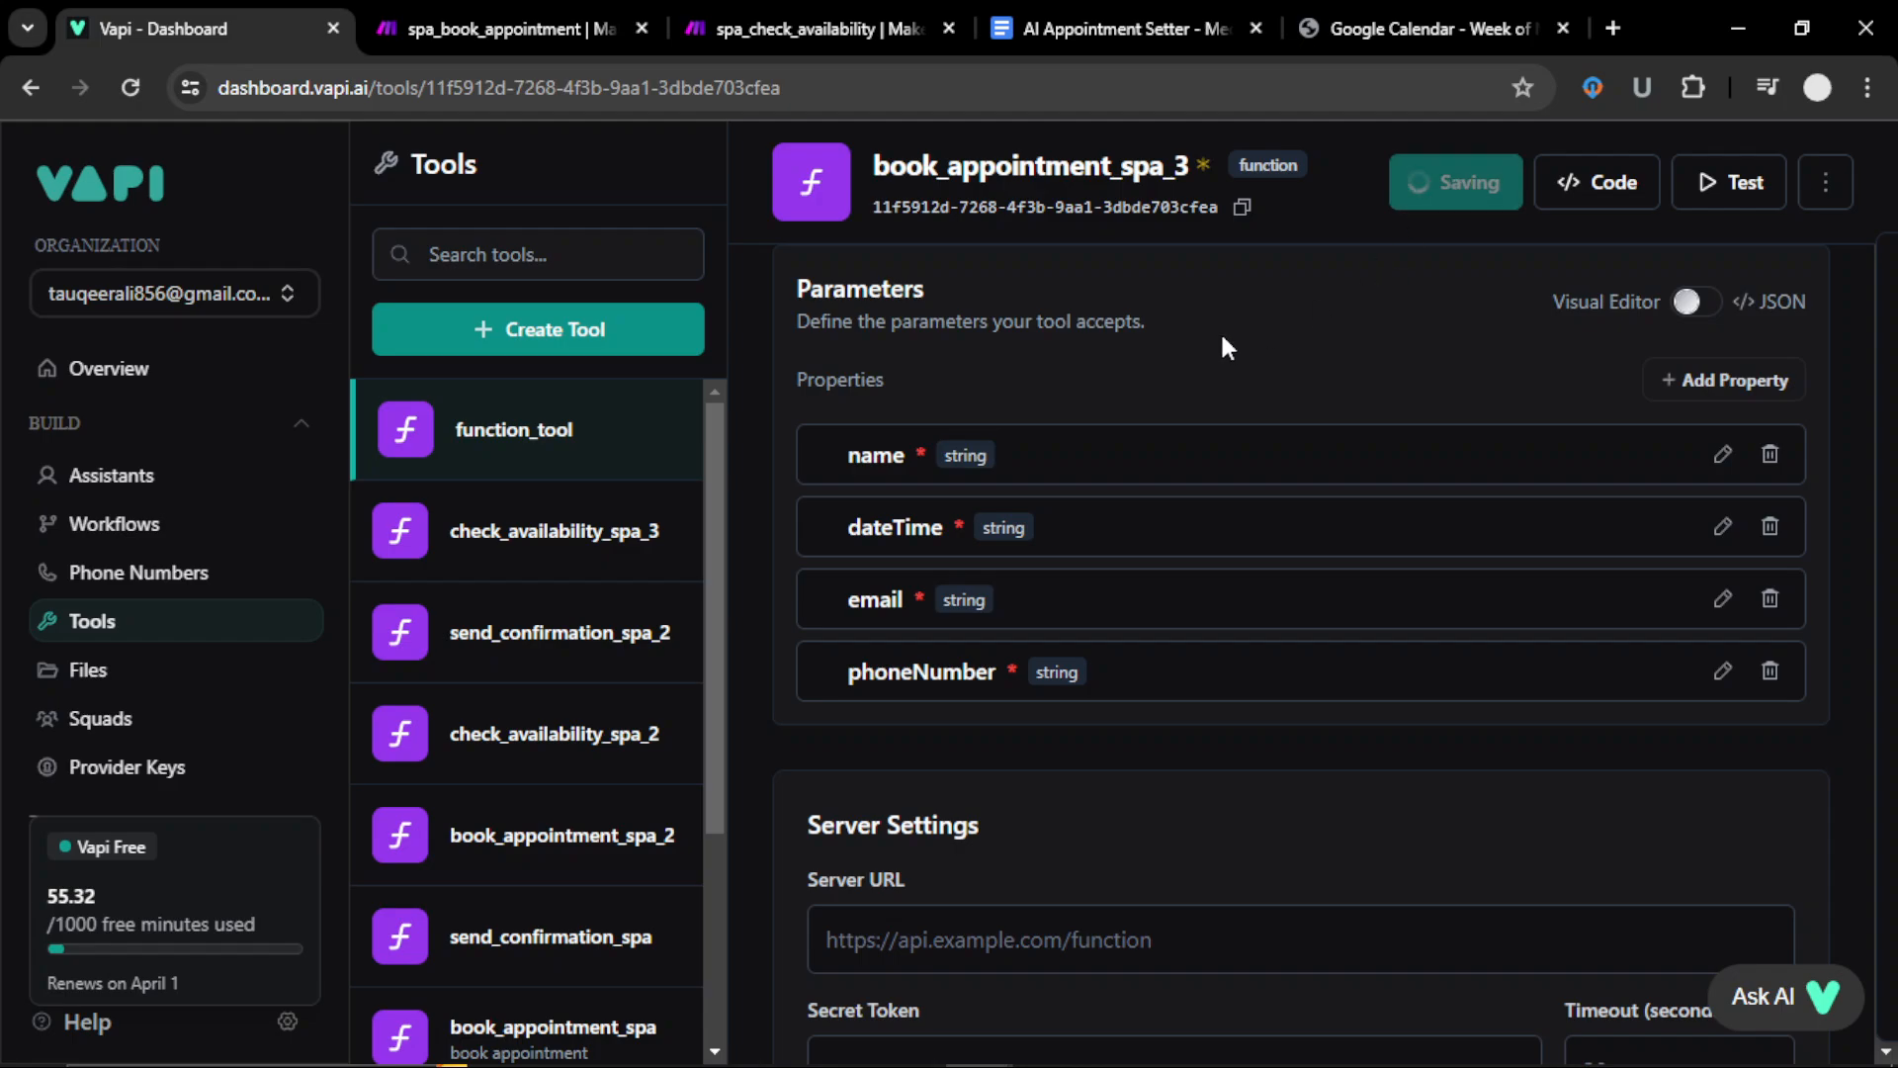
left_click(529, 339)
left_click(524, 409)
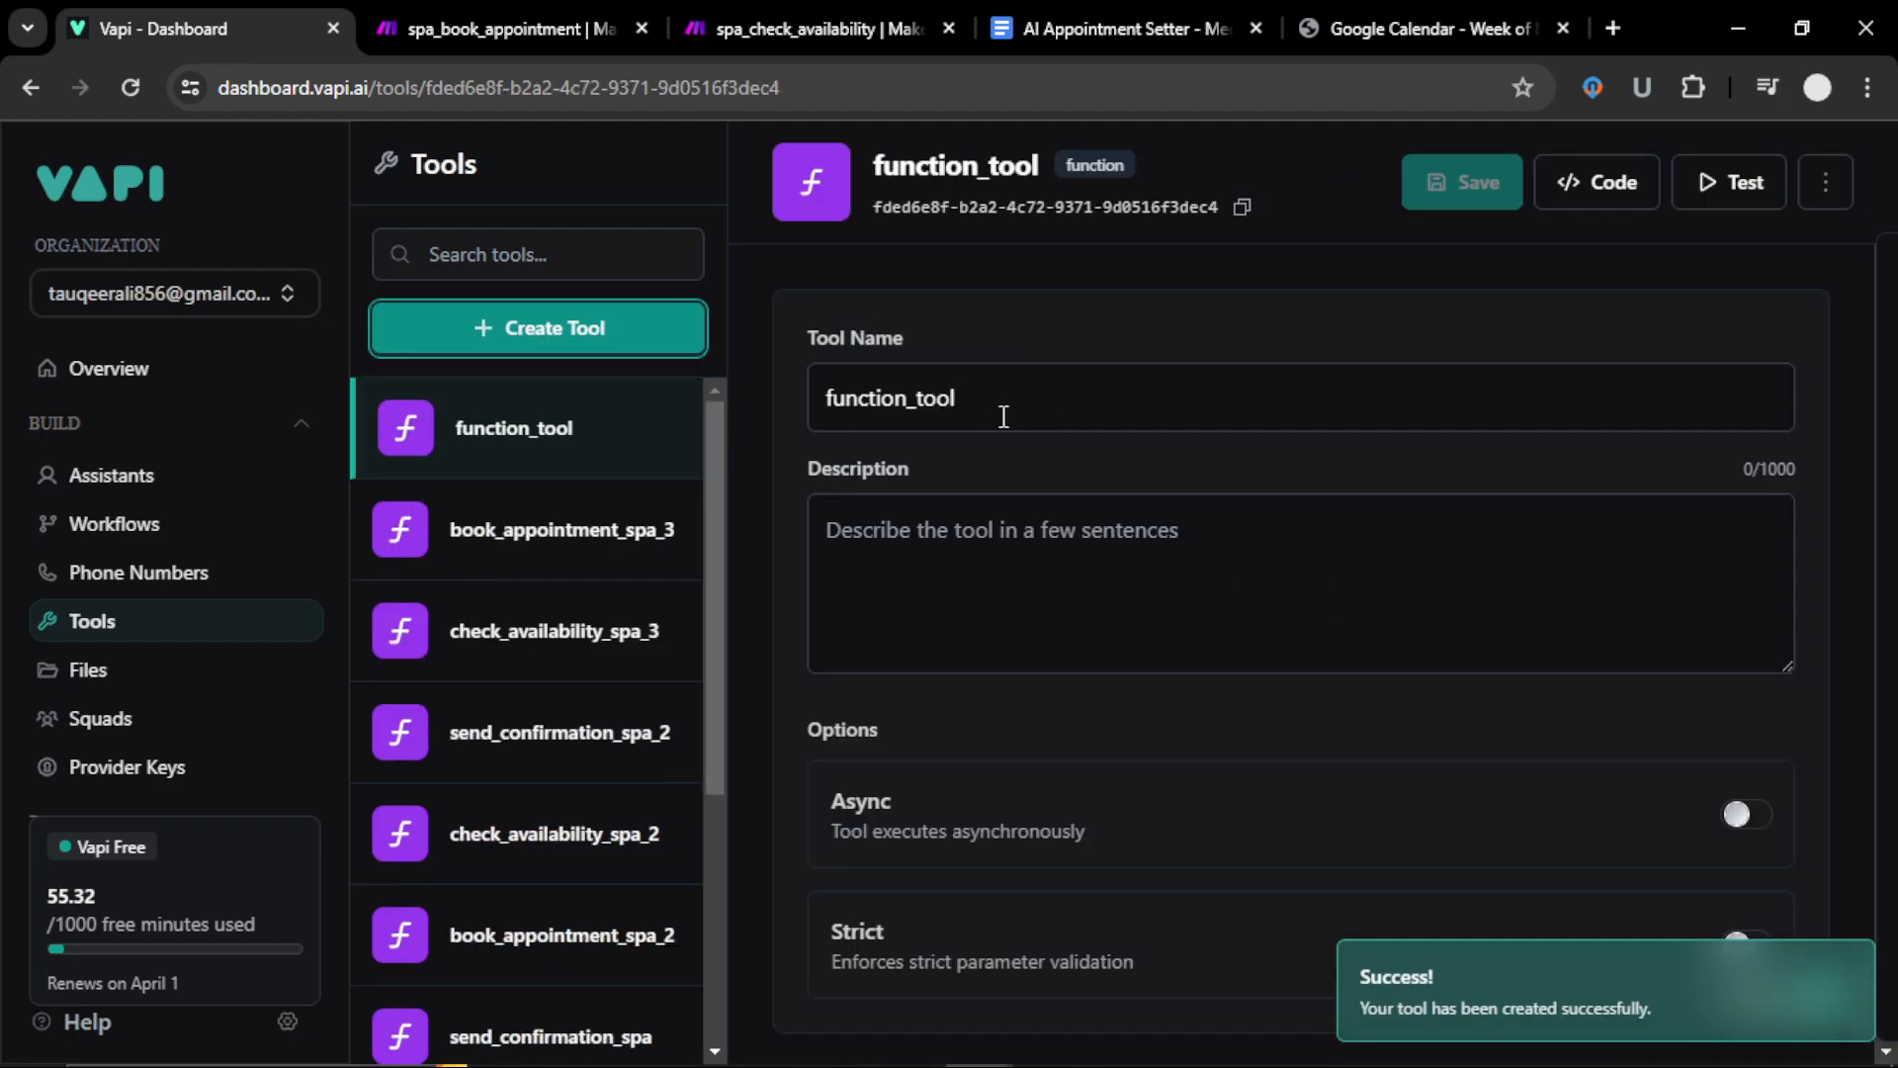
Step: Name the new tool send_confirmation_spa_3 and add a required name parameter
double_click(1011, 419)
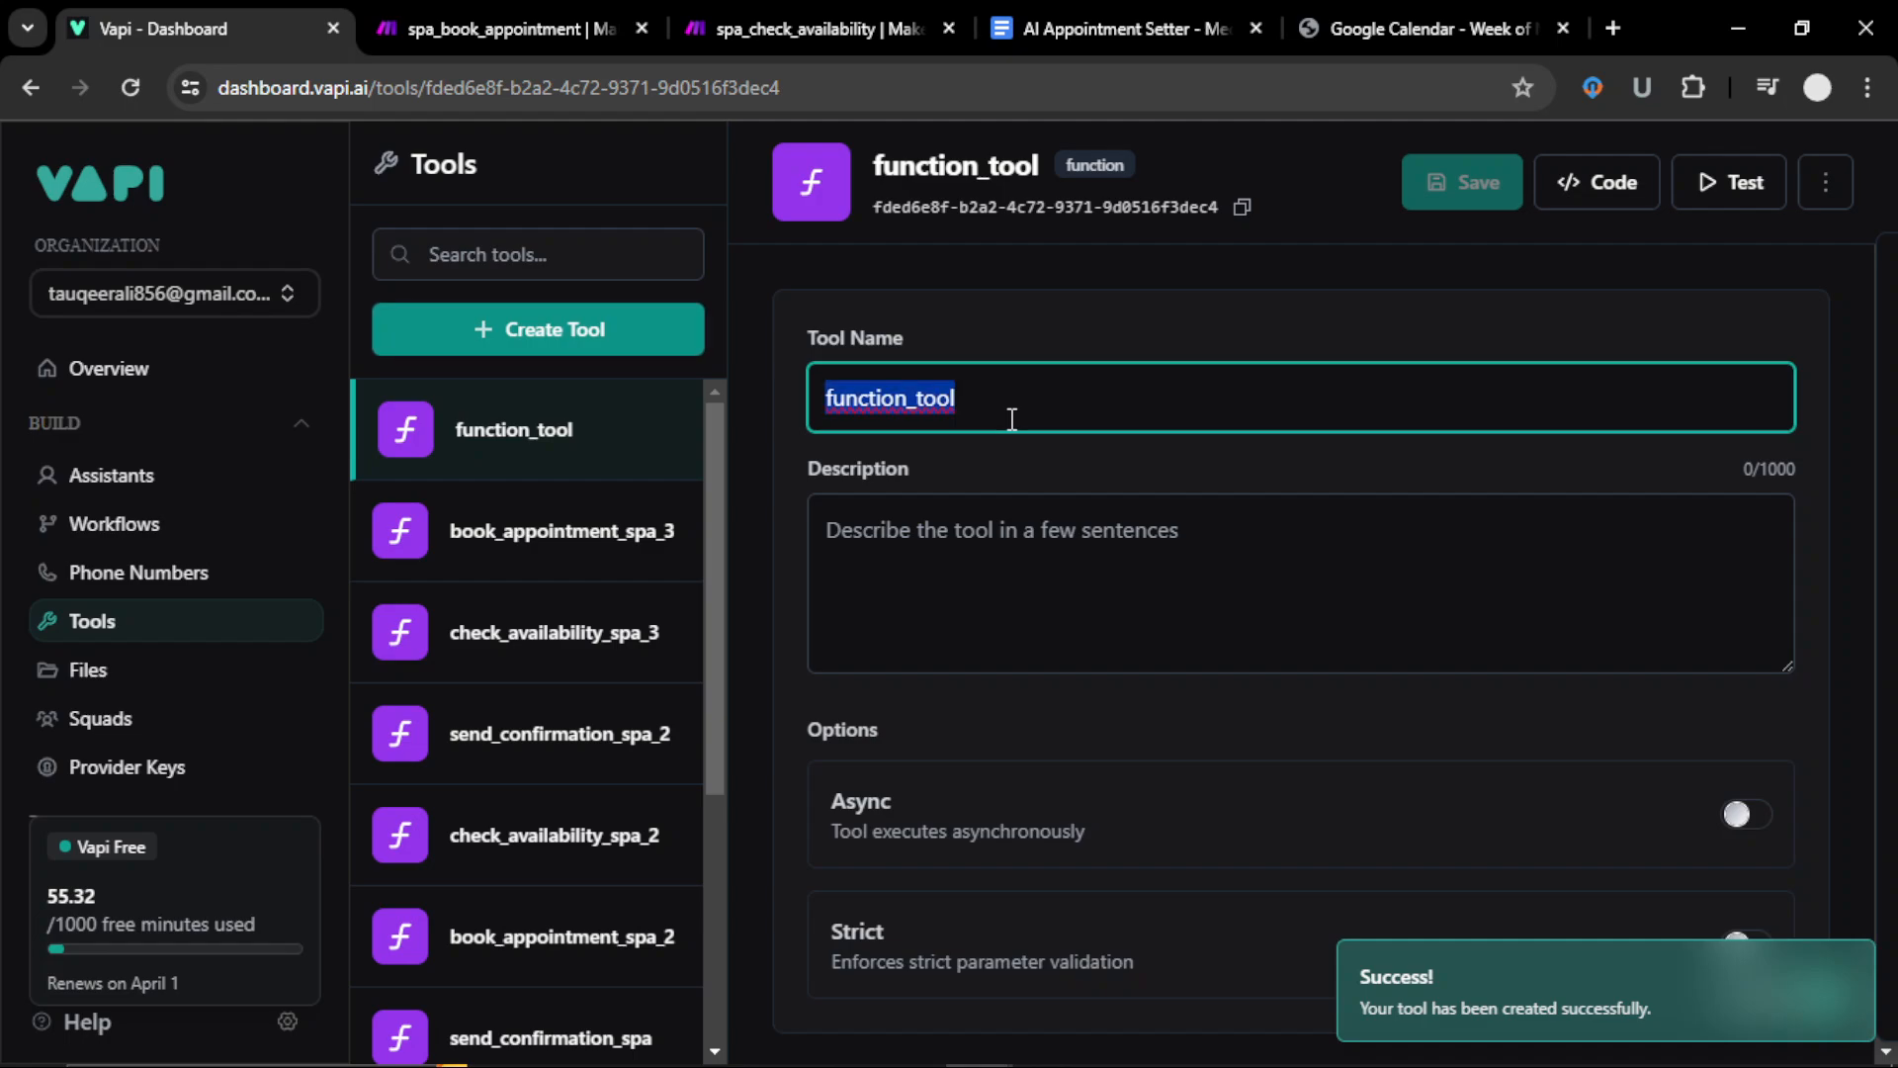
type("send_c")
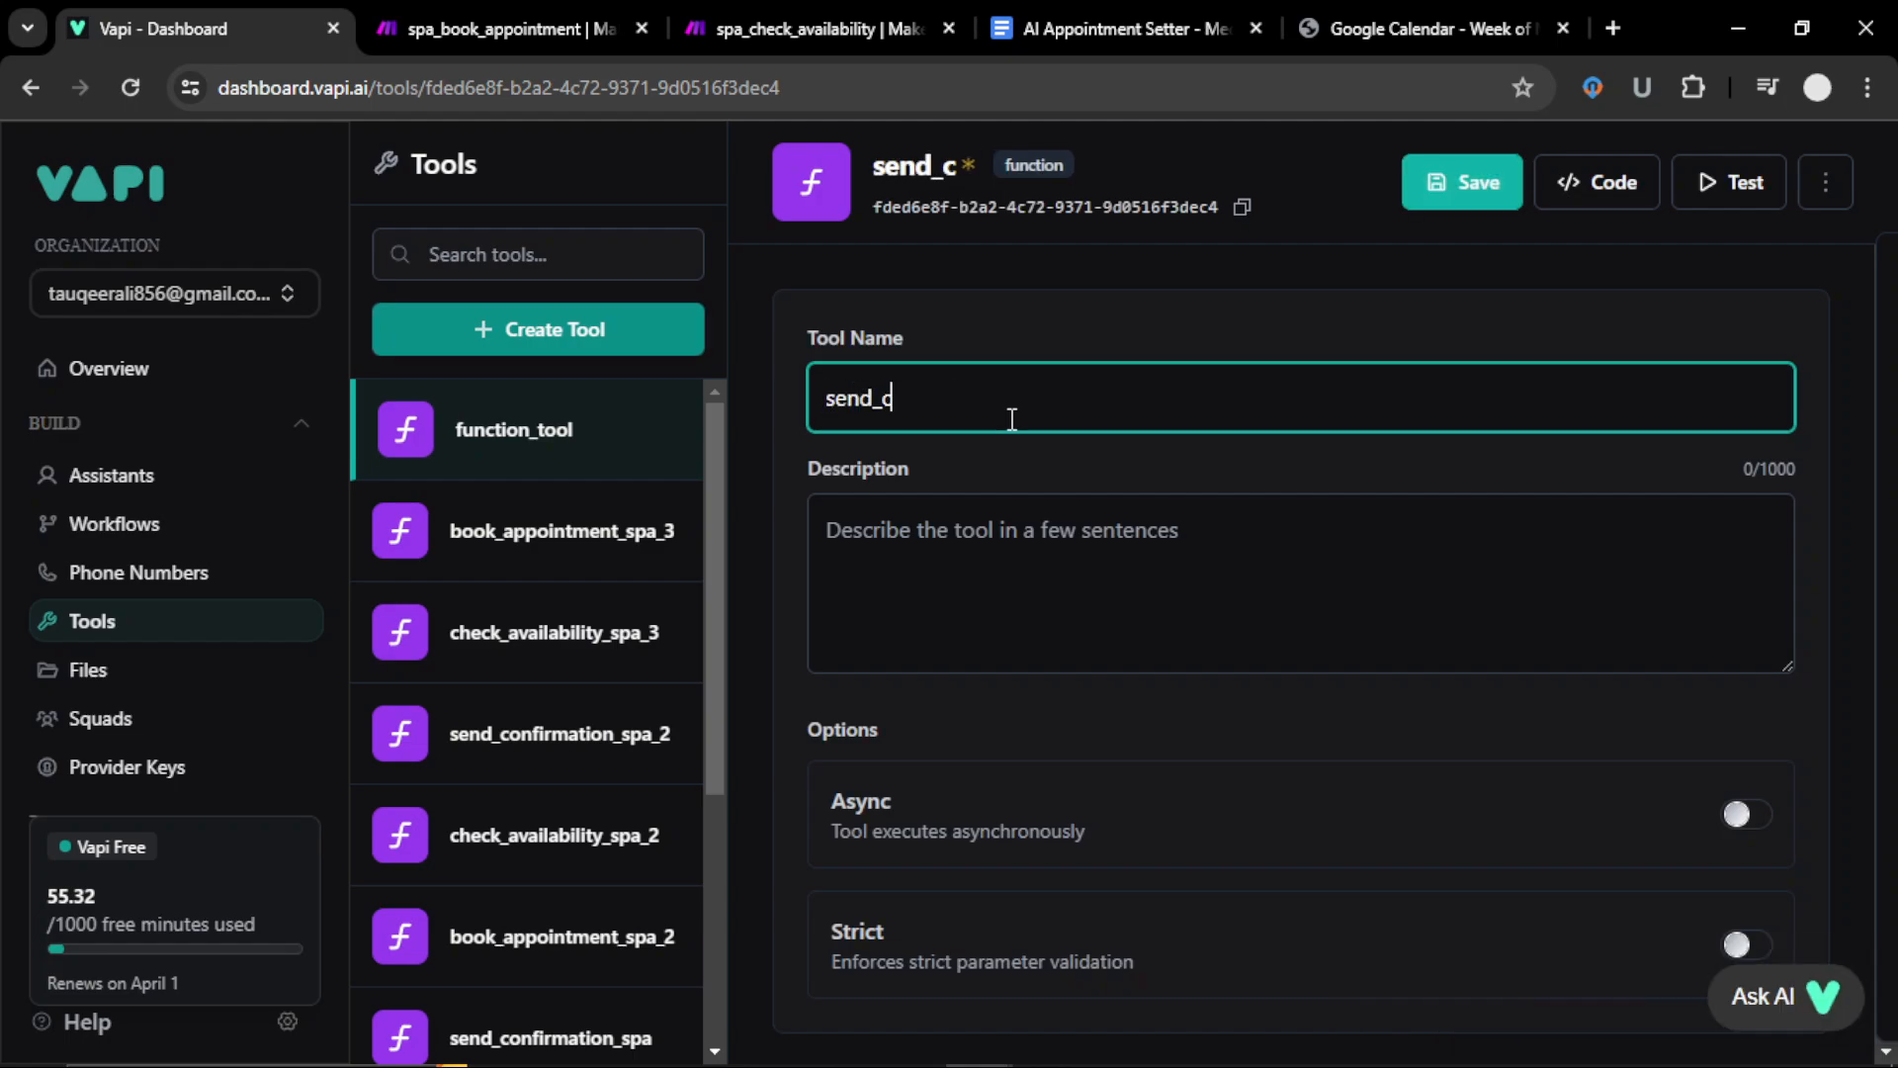
type("onfirma")
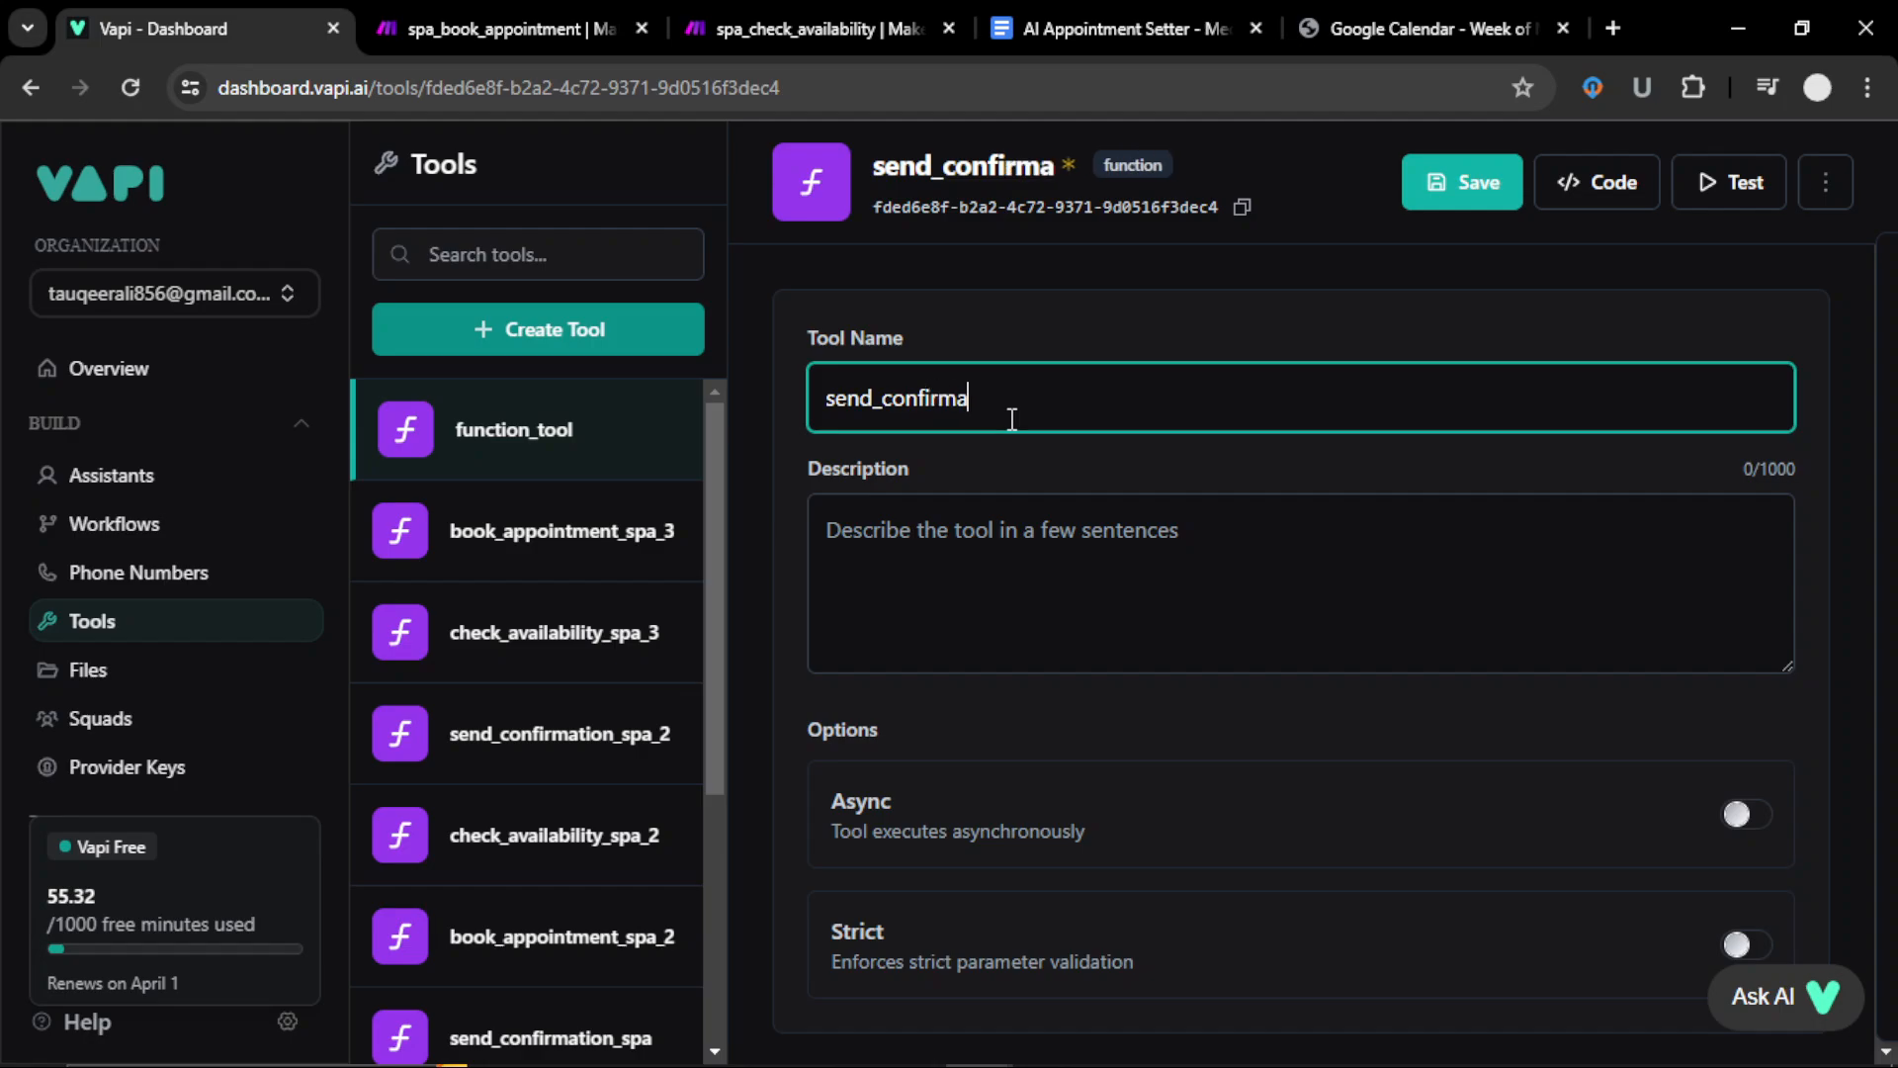
type("tion_spa")
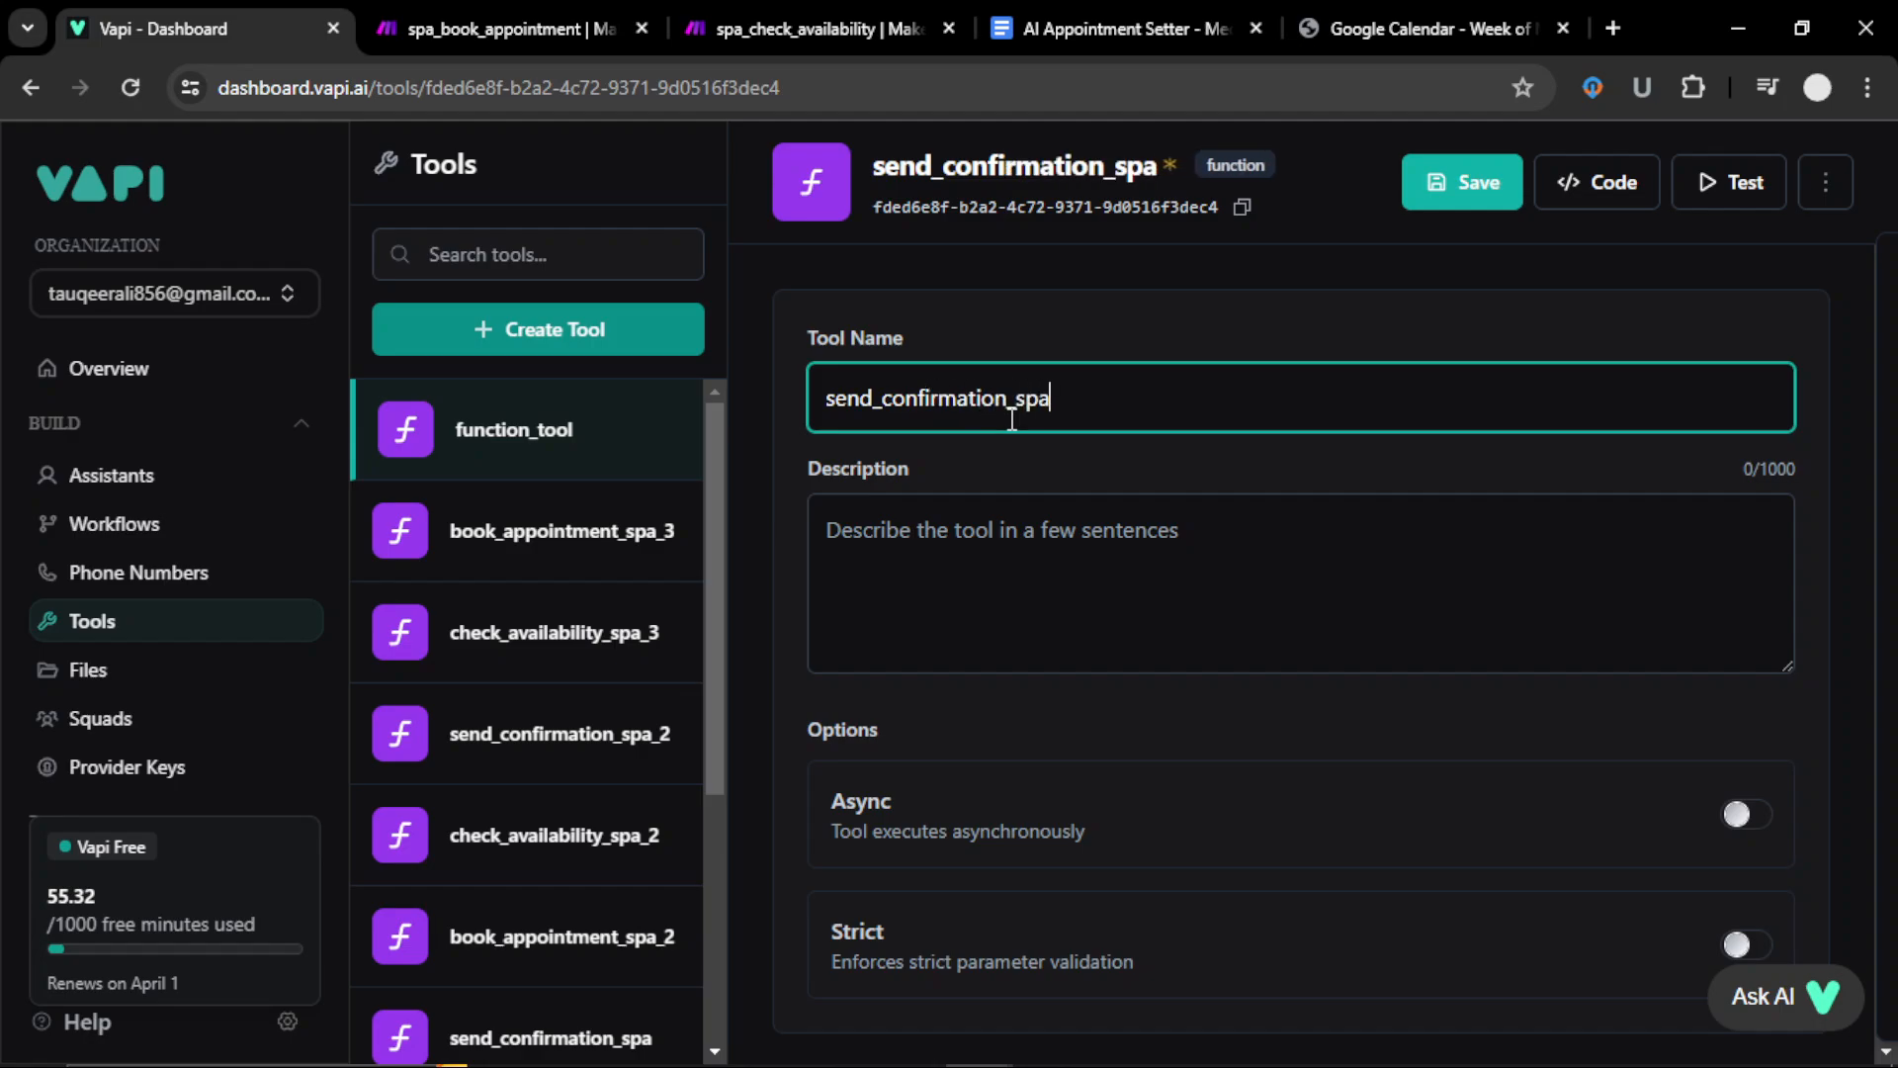
type("_3")
scroll(1024, 439, "down", 8)
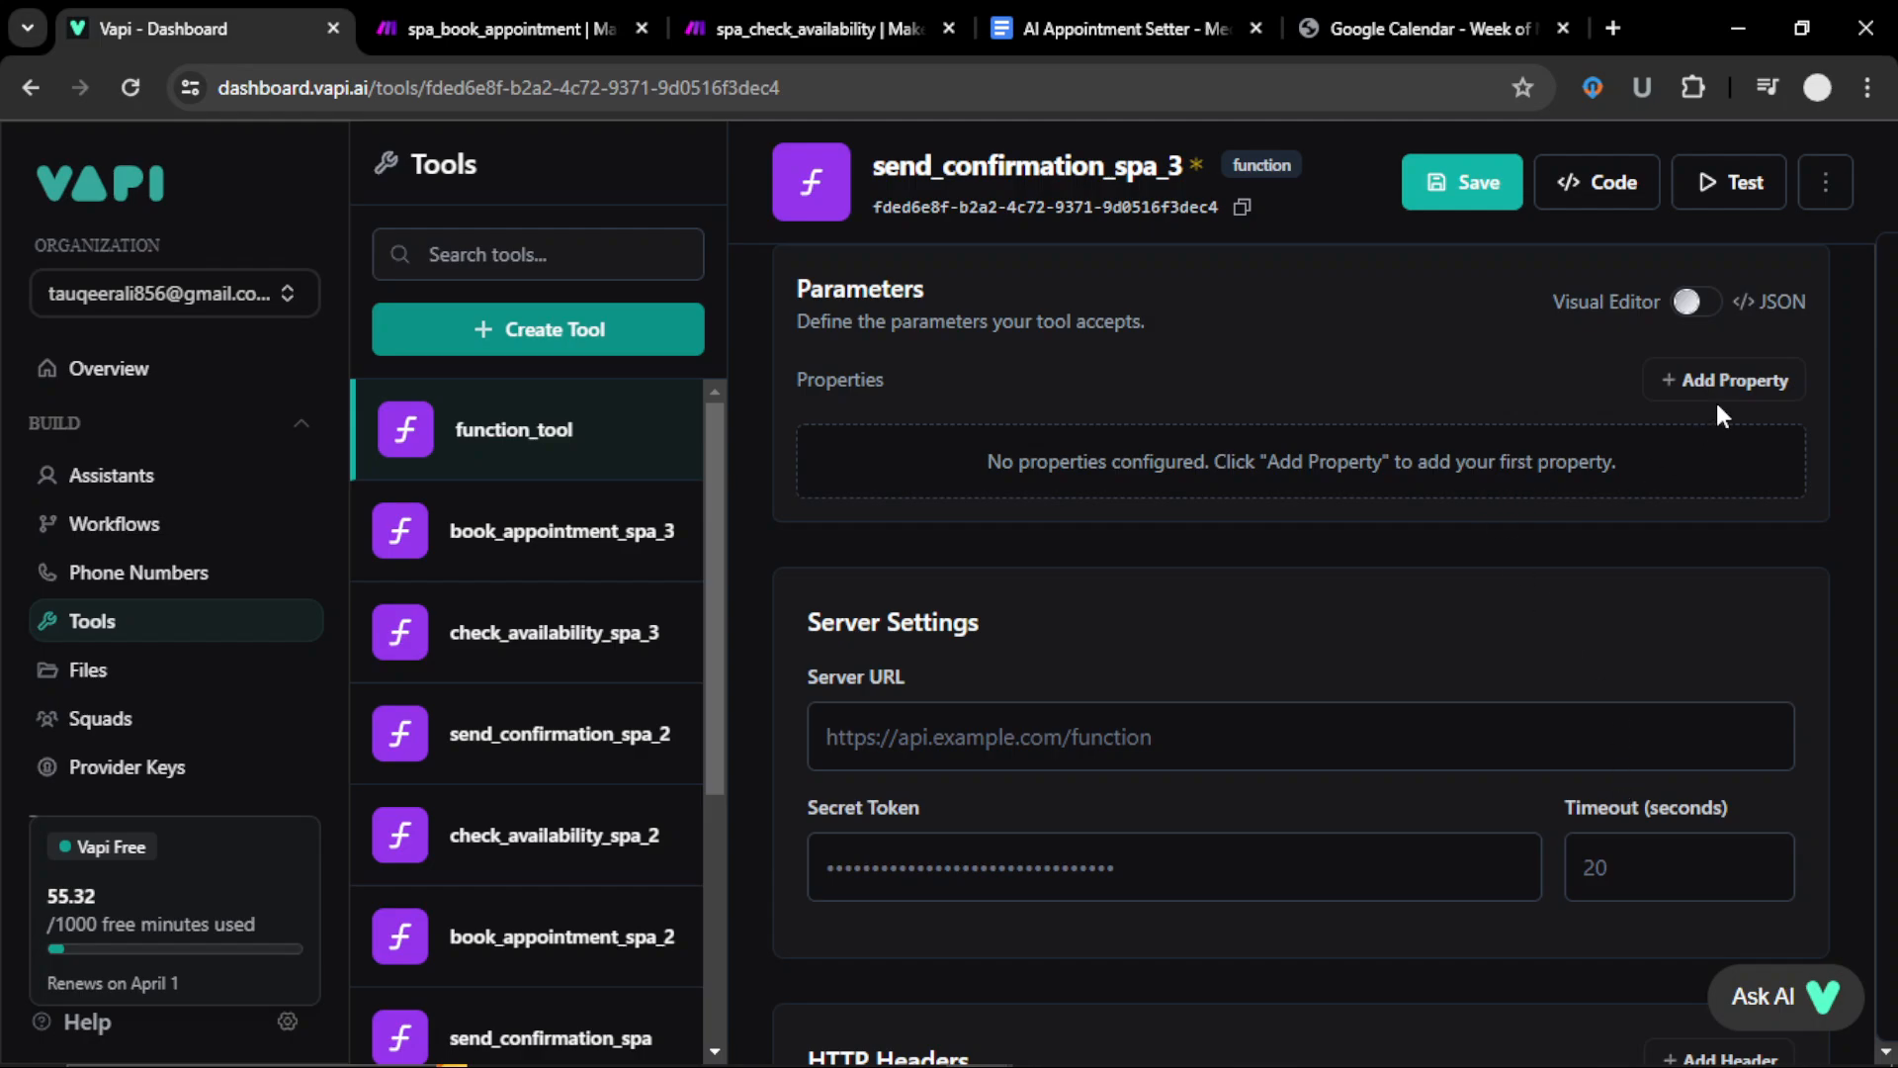
left_click(1721, 384)
left_click(1102, 504)
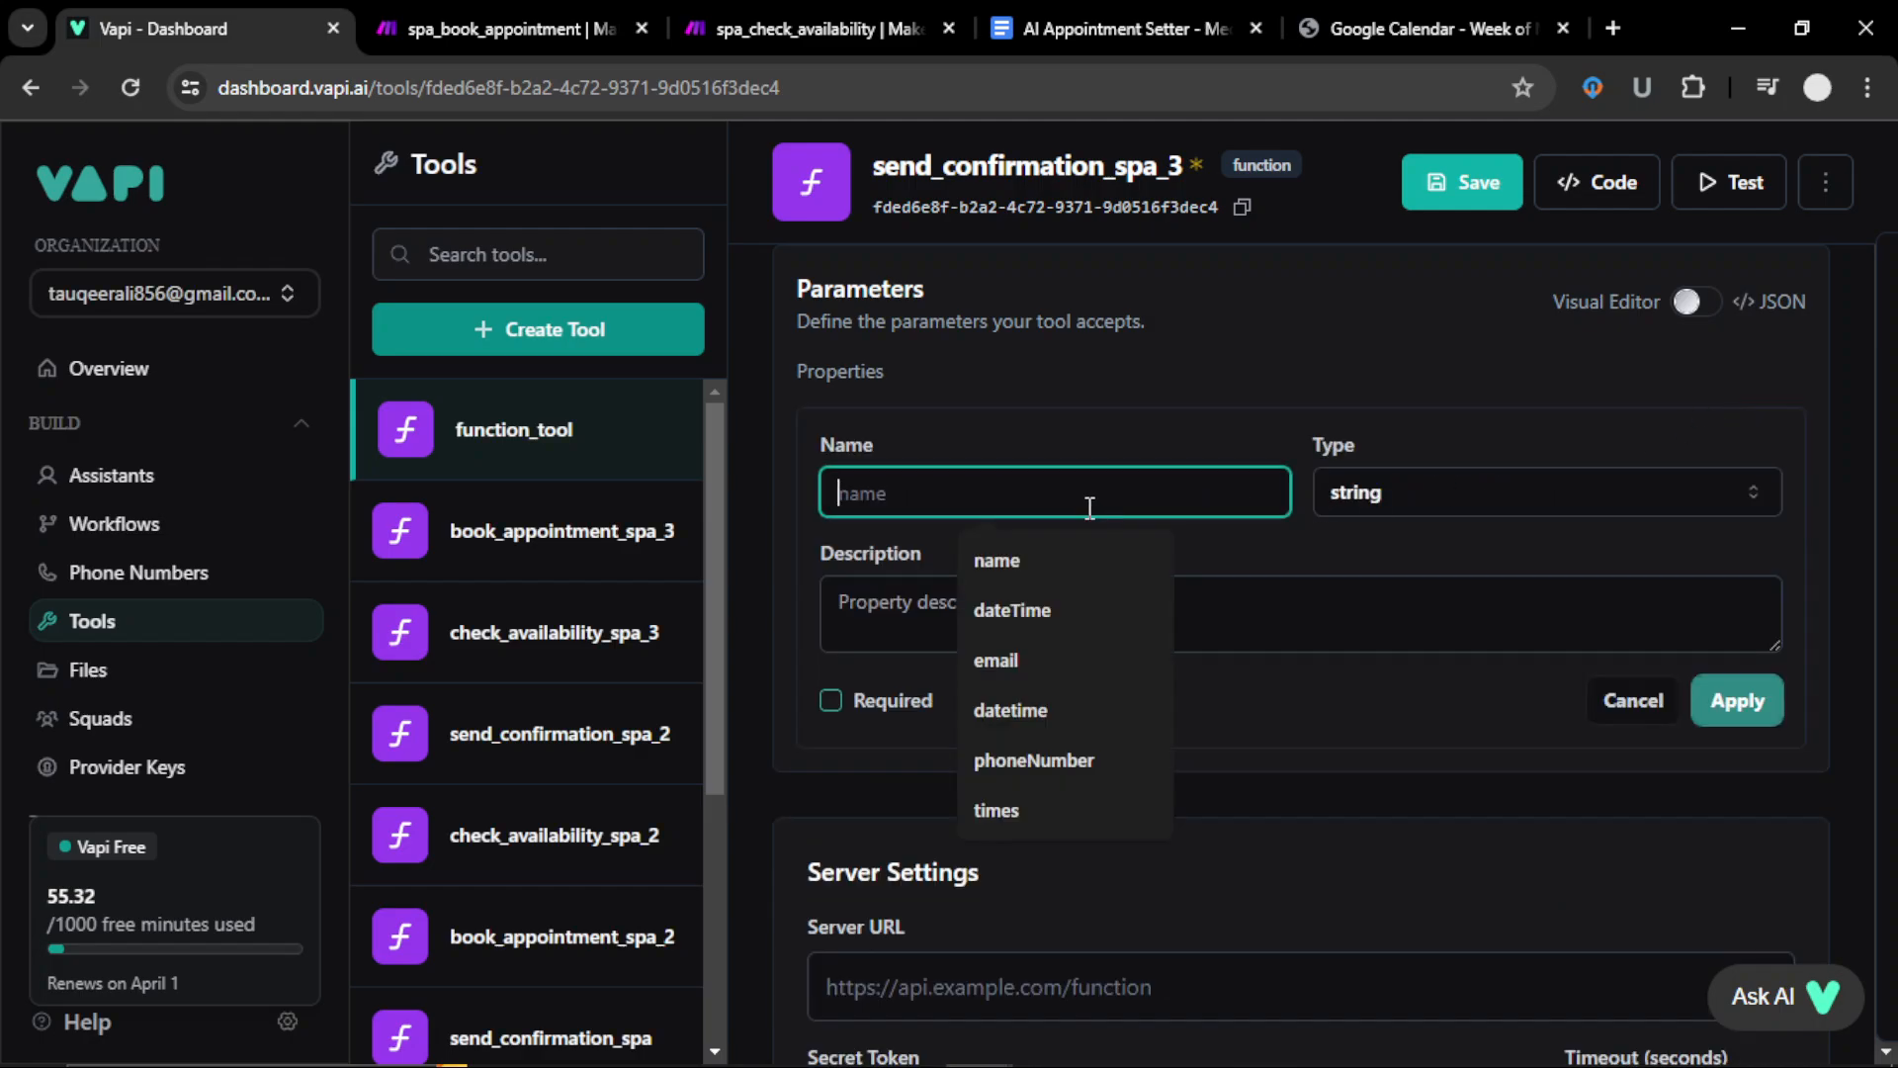
left_click(1051, 560)
left_click(924, 700)
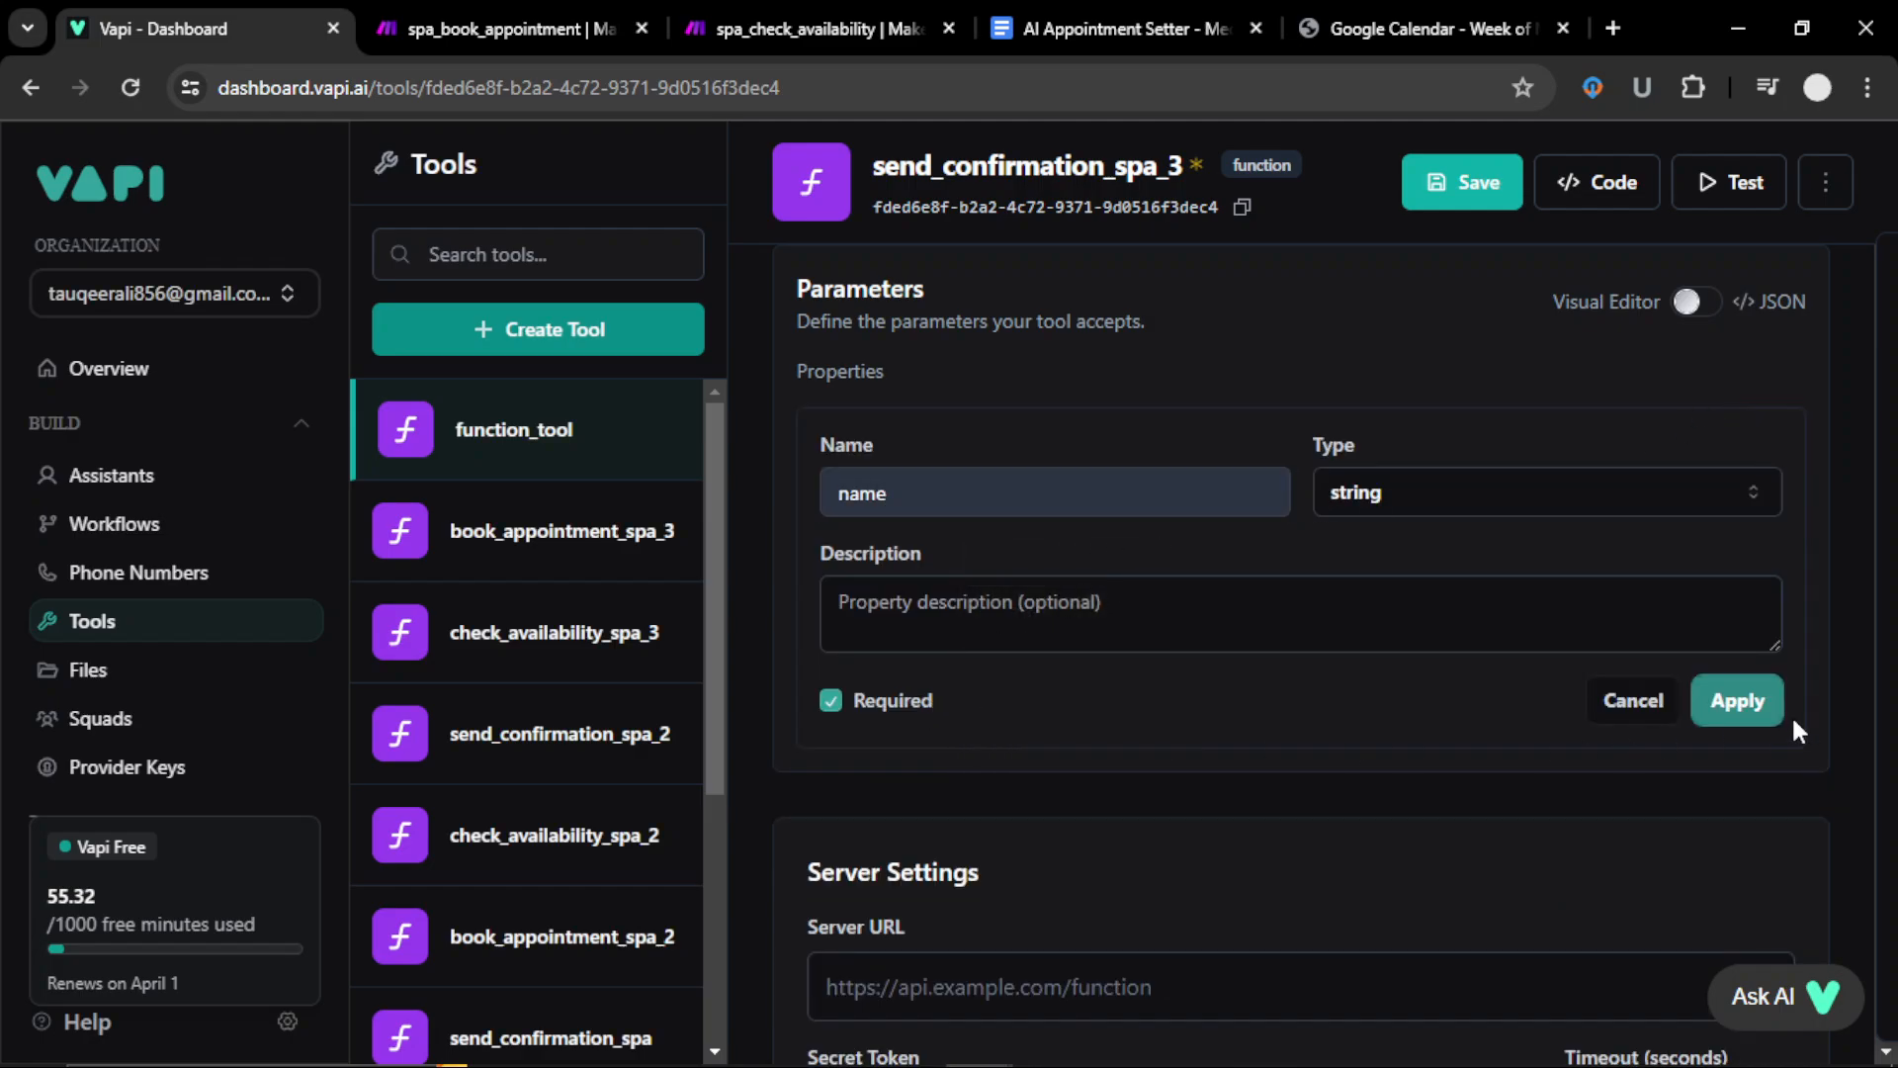
left_click(1732, 704)
Step: Add required email and dateTime parameters and save the tool
left_click(1713, 386)
left_click(1106, 579)
type("email")
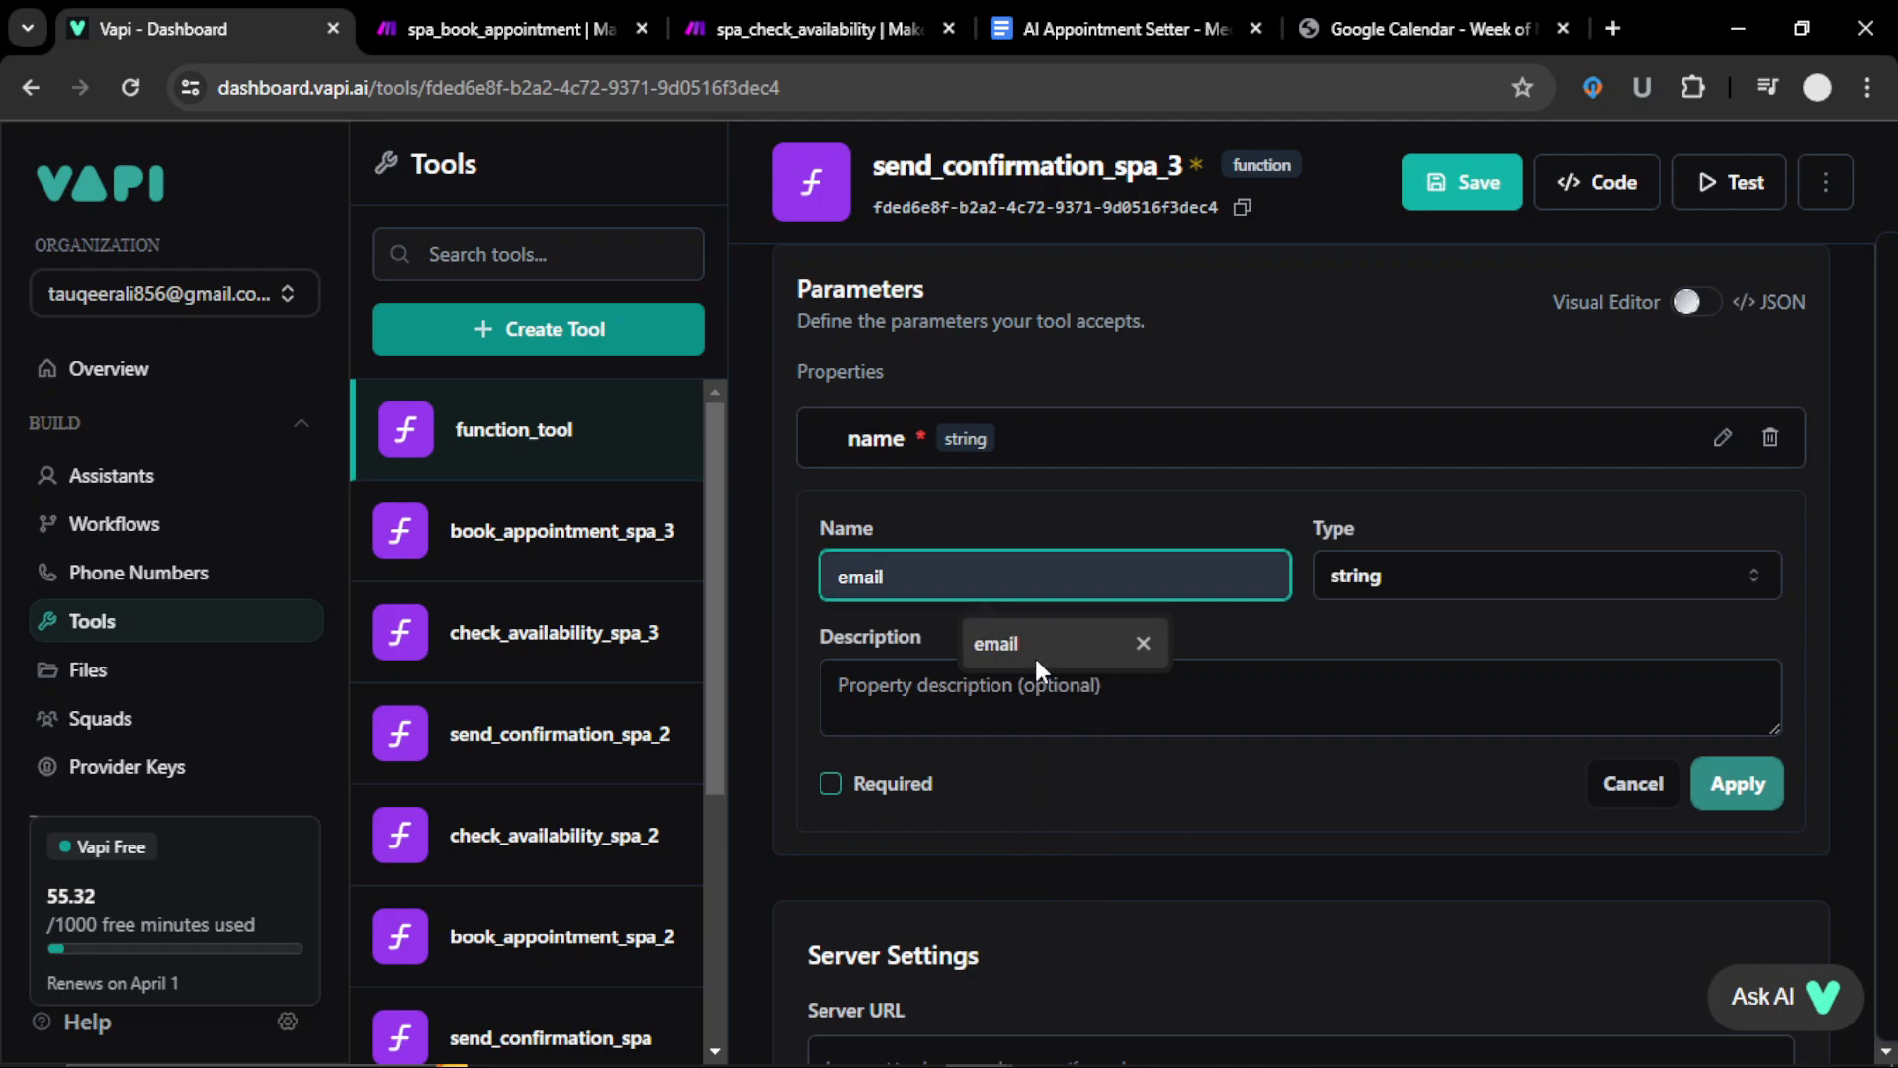
left_click(1034, 655)
left_click(890, 783)
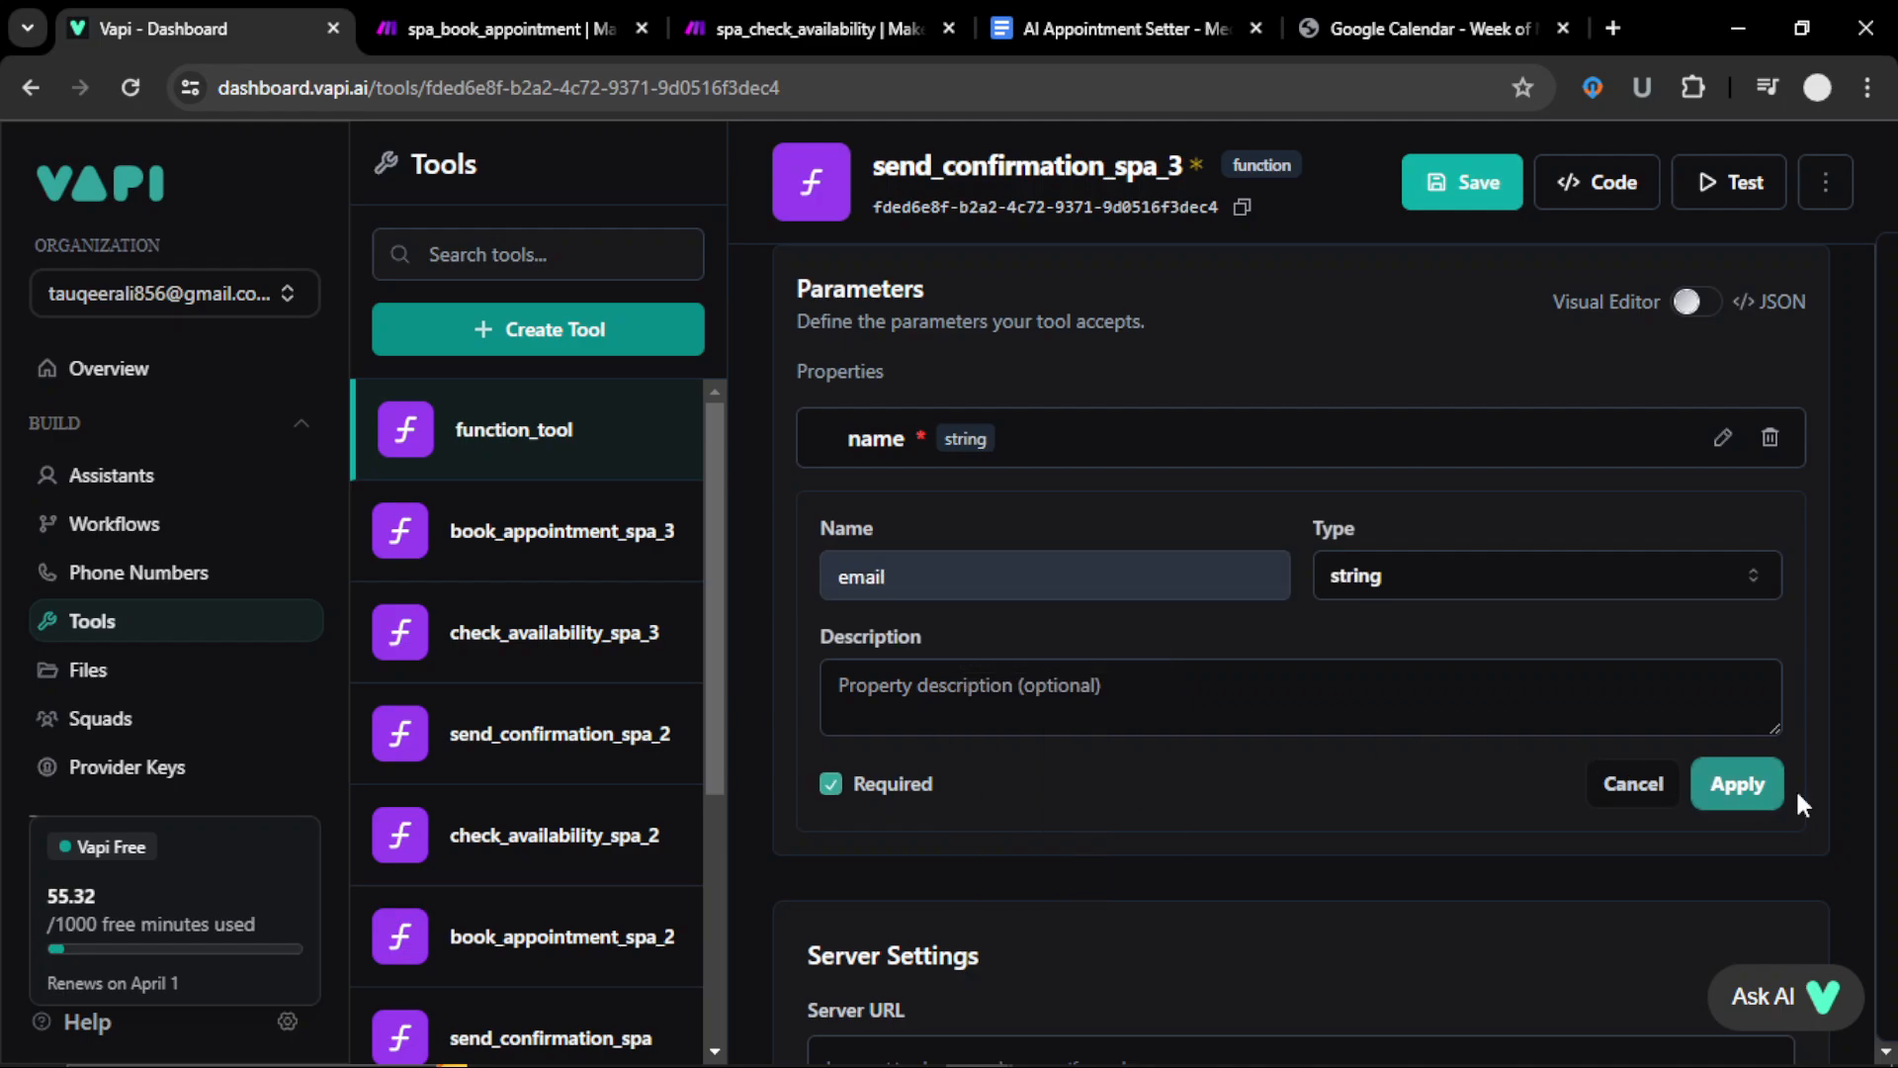
left_click(1735, 784)
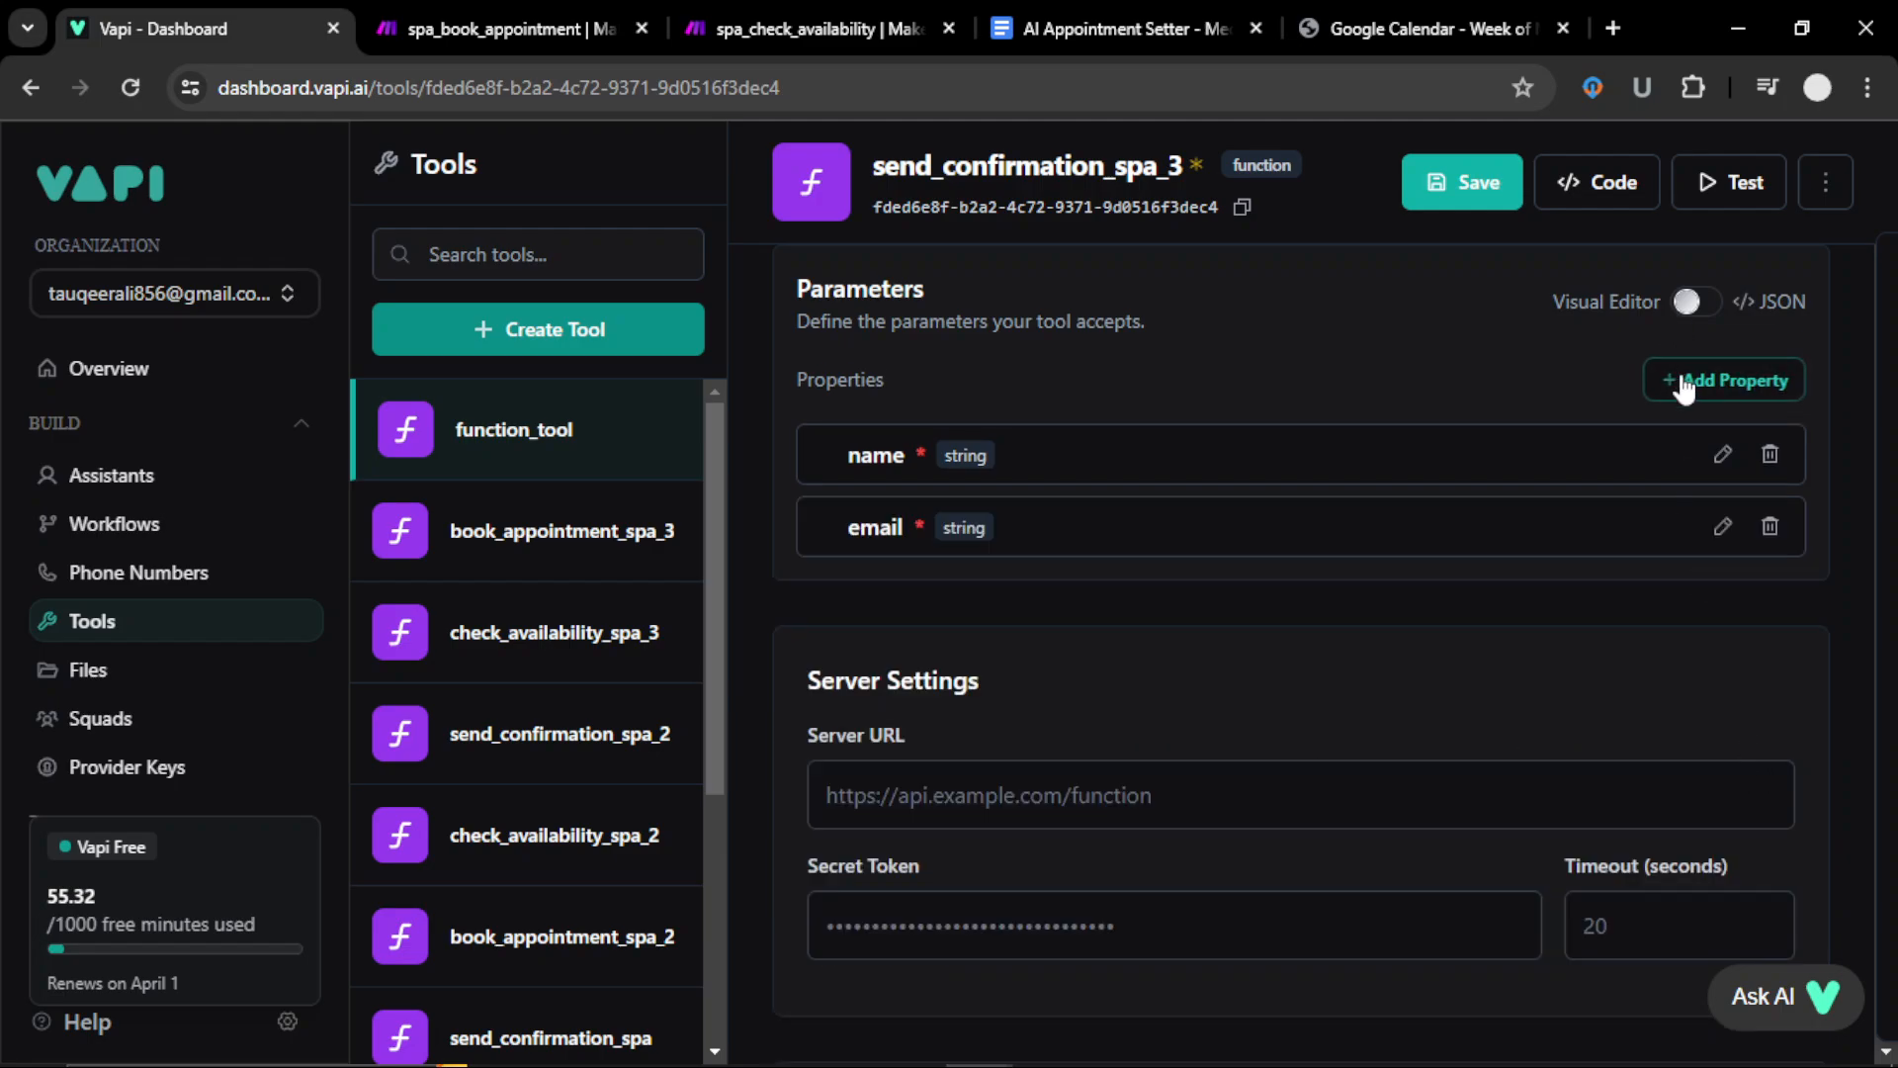
left_click(1684, 389)
left_click(983, 648)
left_click(994, 816)
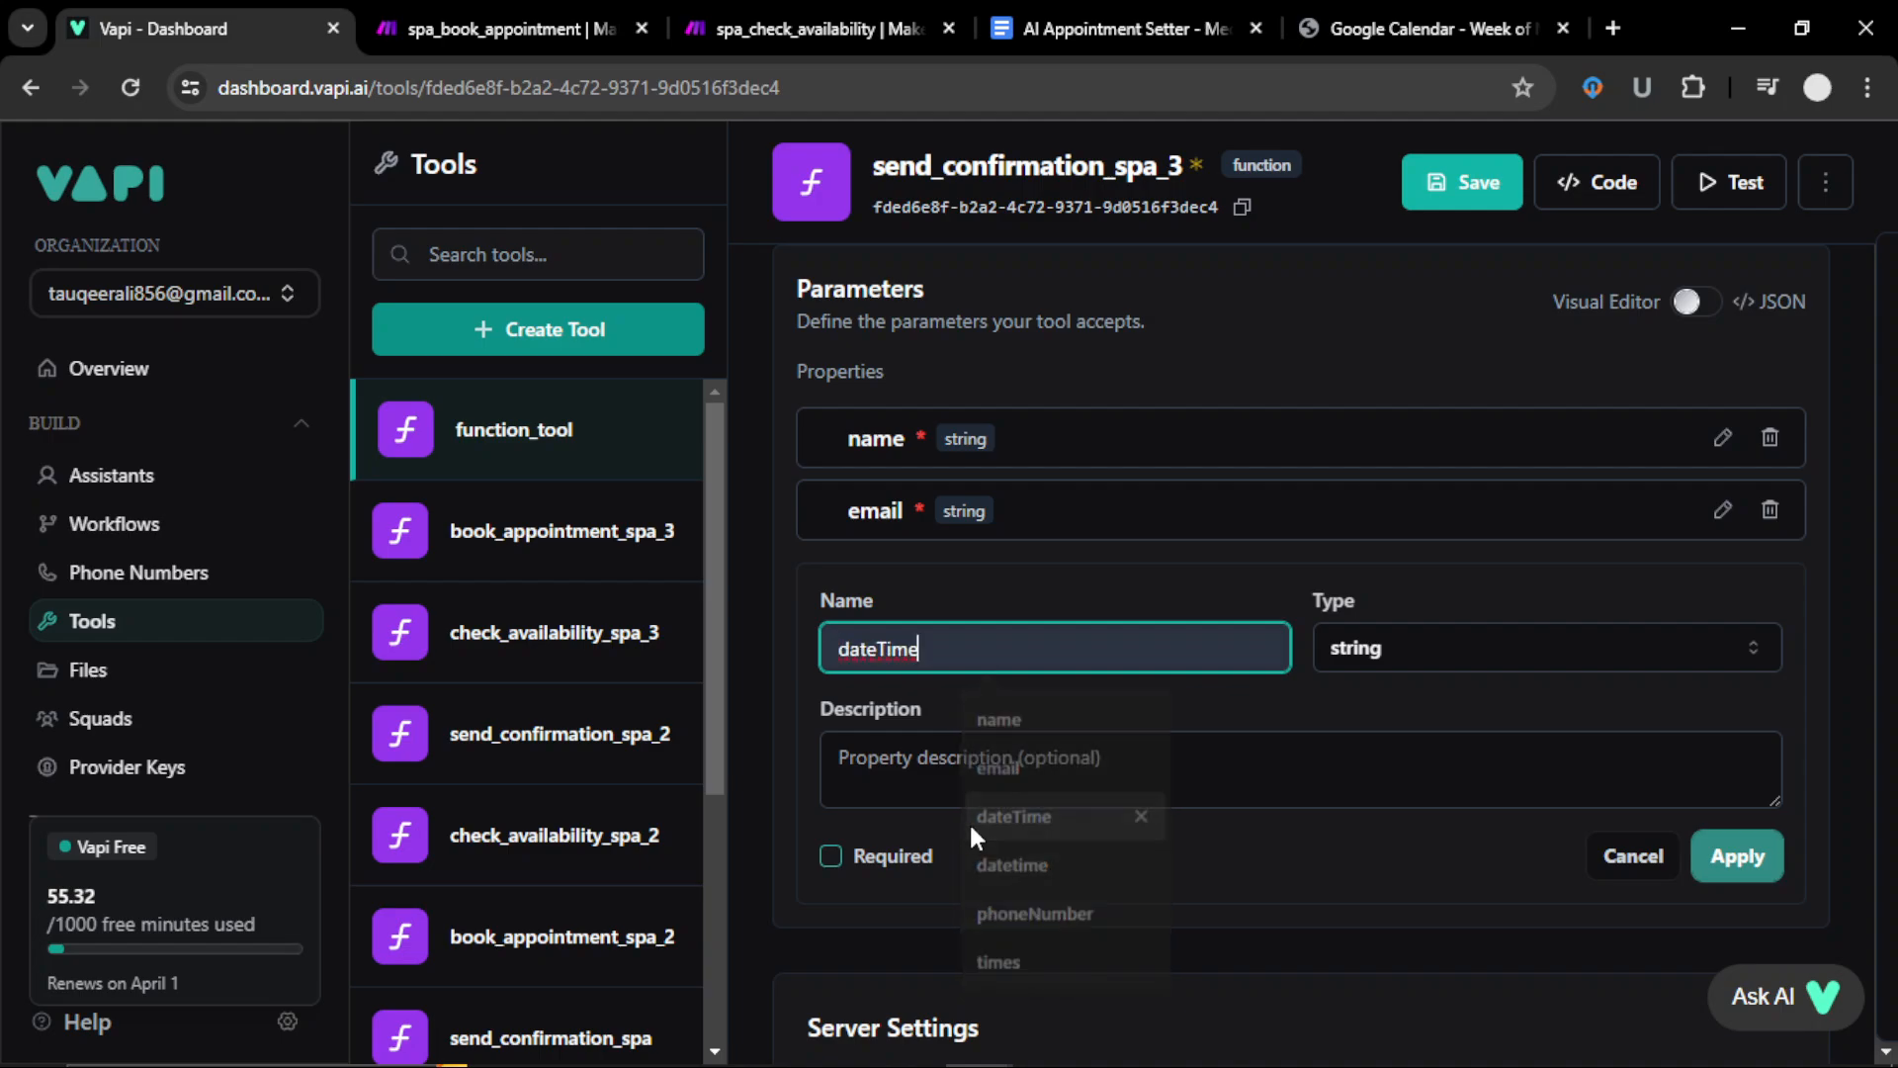
left_click(876, 848)
left_click(1737, 856)
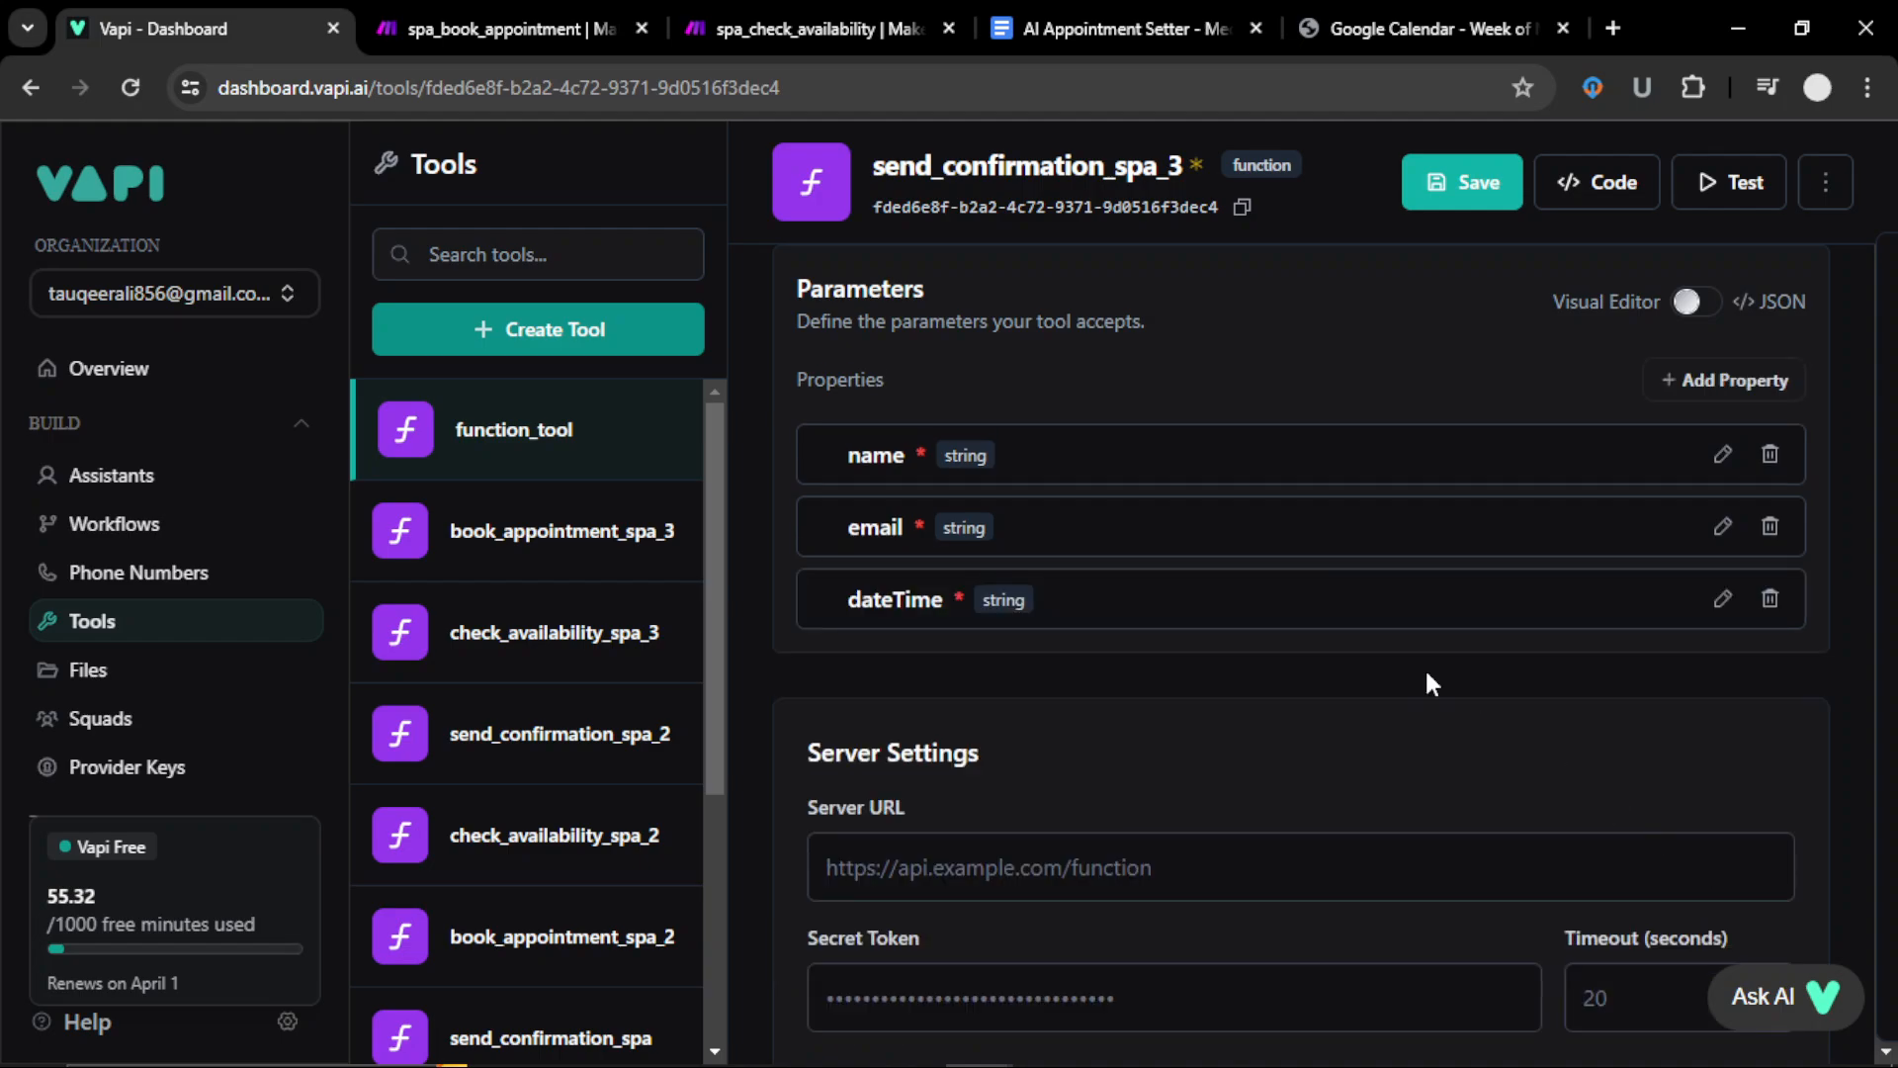
left_click(1460, 182)
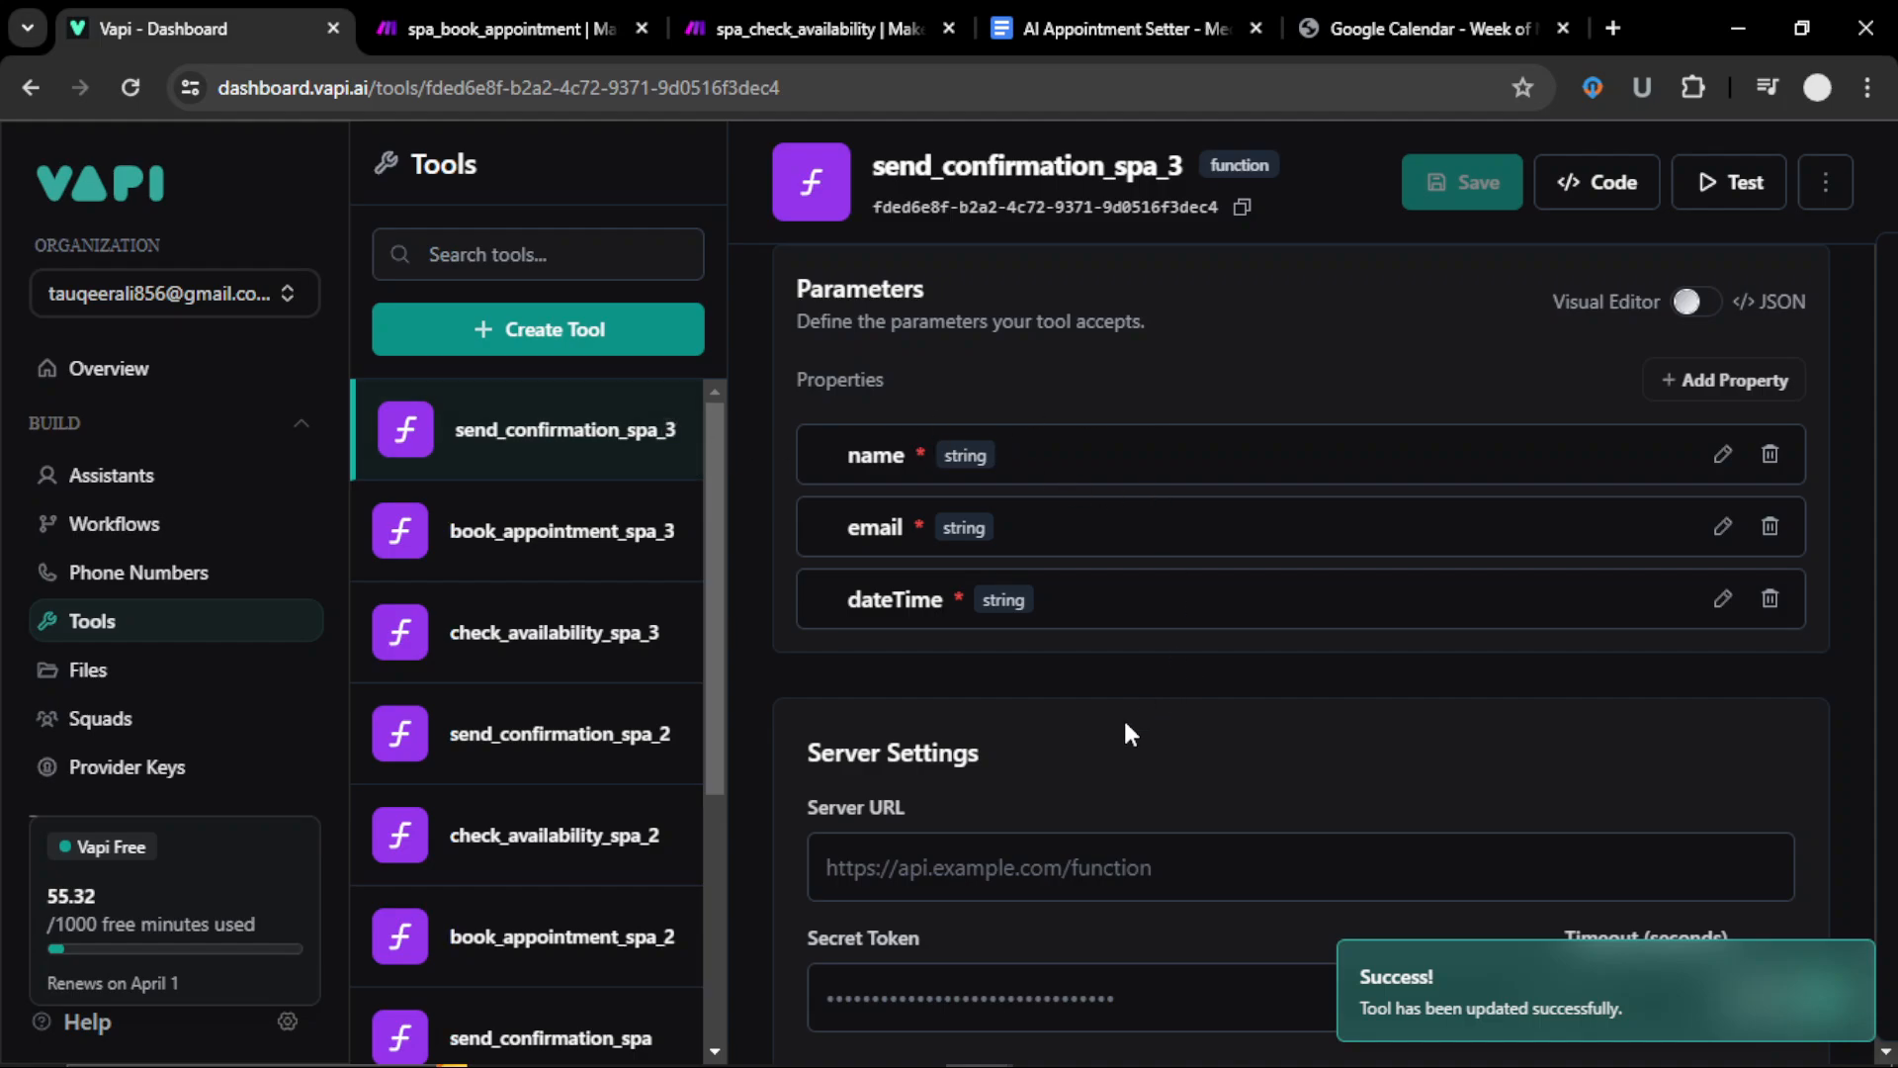
Step: Attach send_confirmation_spa_3, book_appointment_spa_3 and check_availability_spa_3 to the Medspa3 assistant's tools
left_click(138, 487)
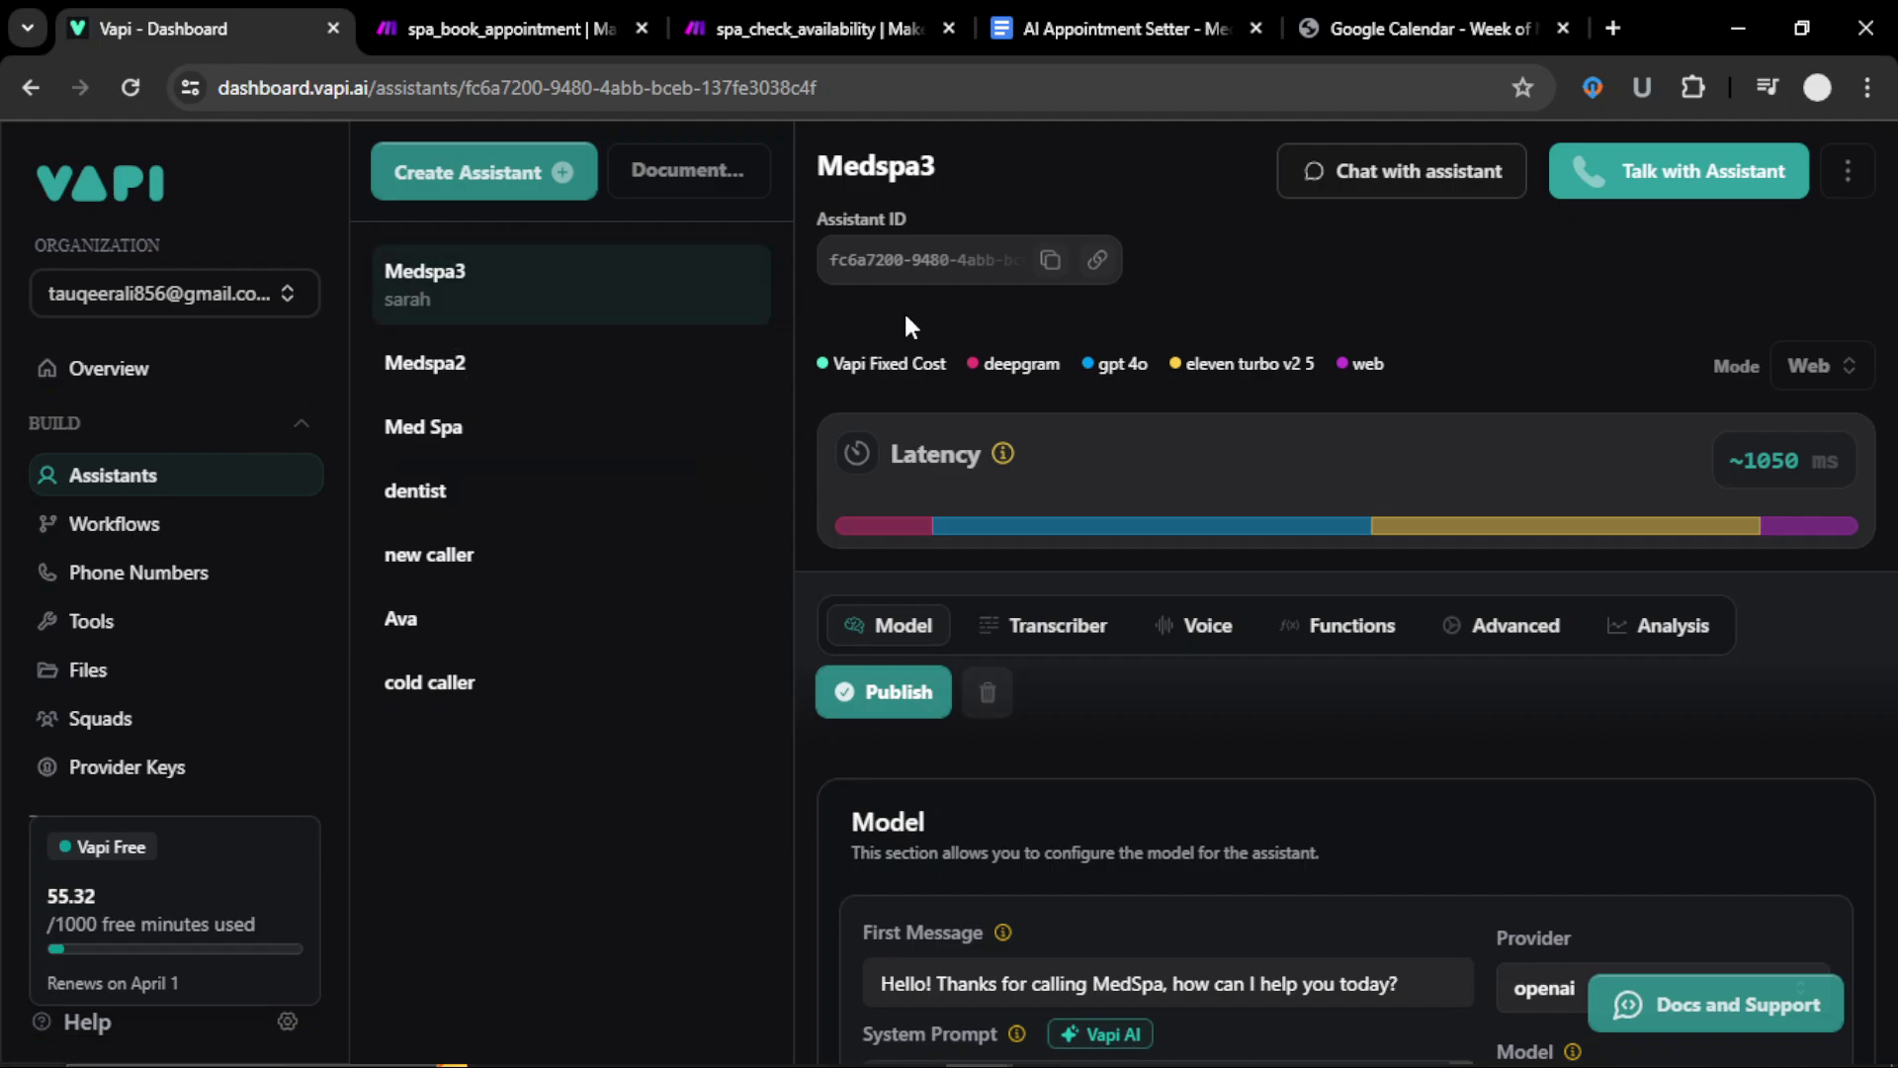
left_click(1325, 625)
scroll(1281, 742, "down", 5)
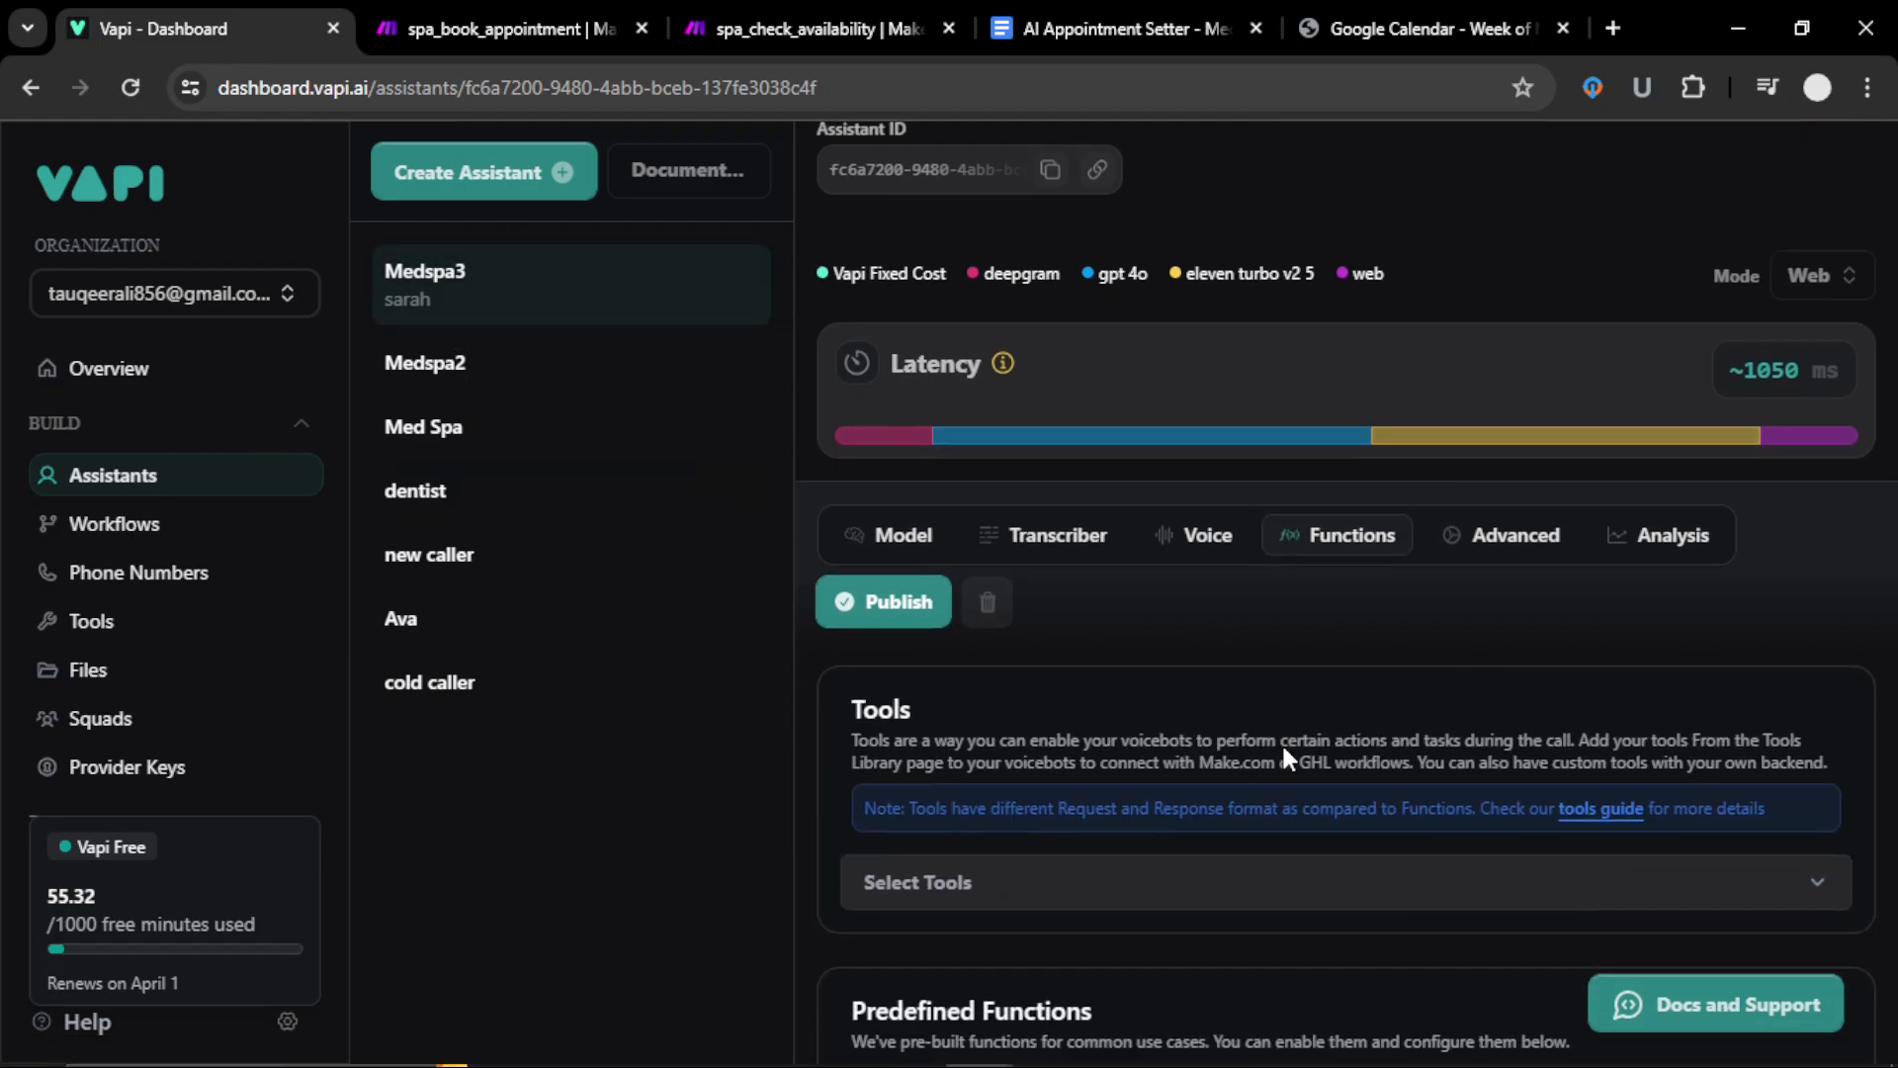
left_click(911, 440)
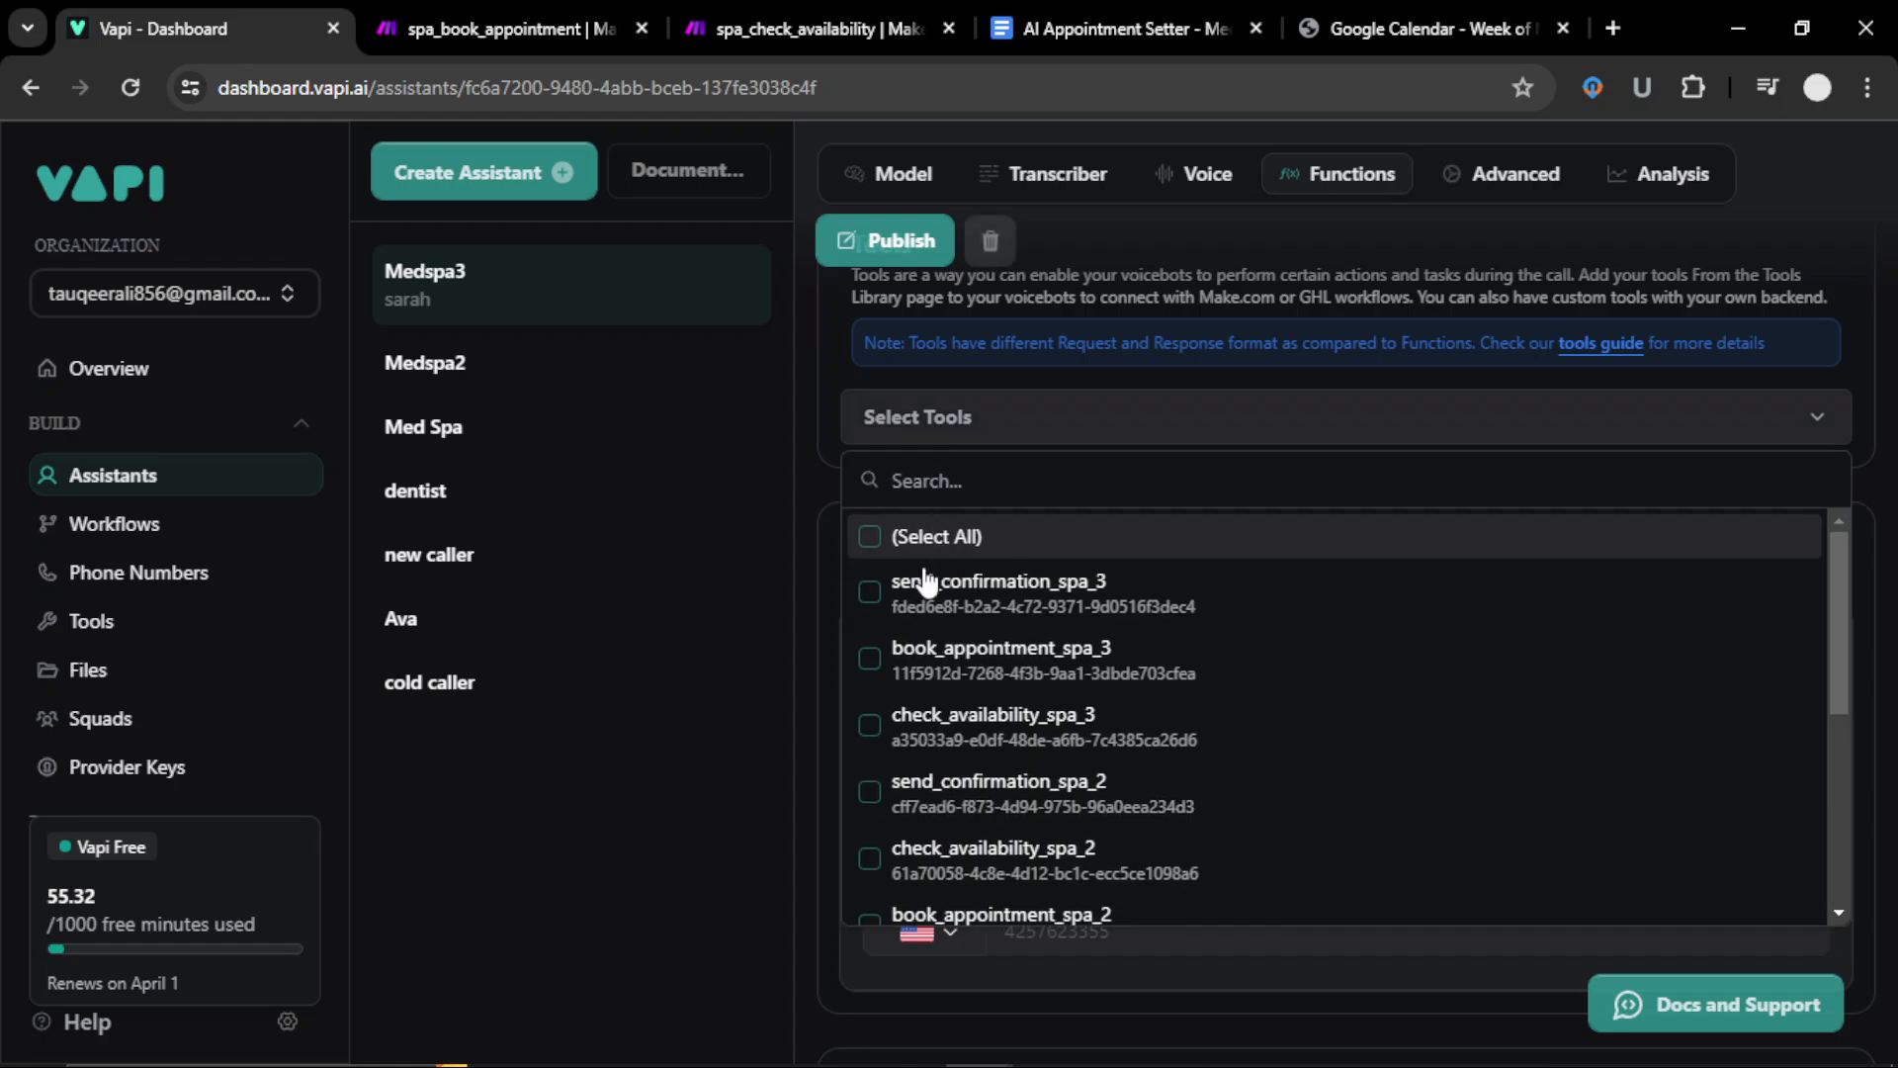
left_click(870, 599)
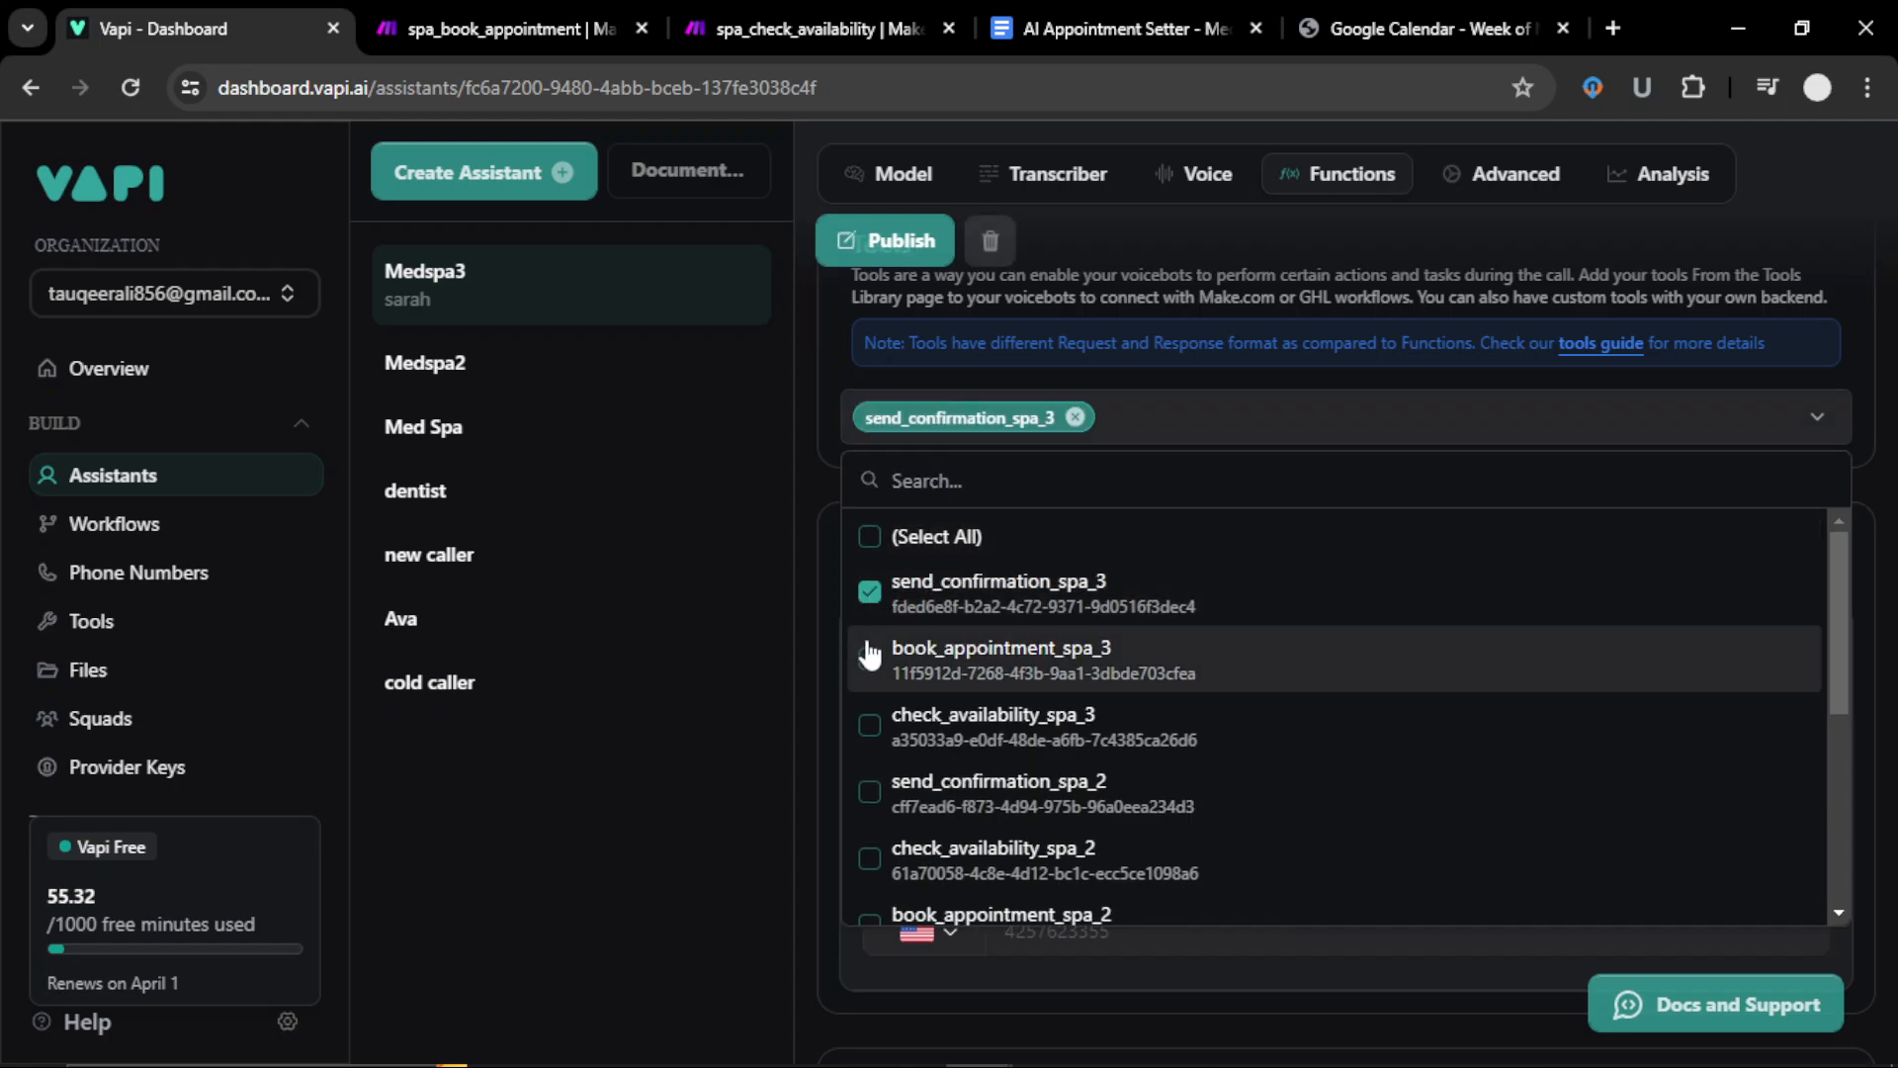
left_click(873, 682)
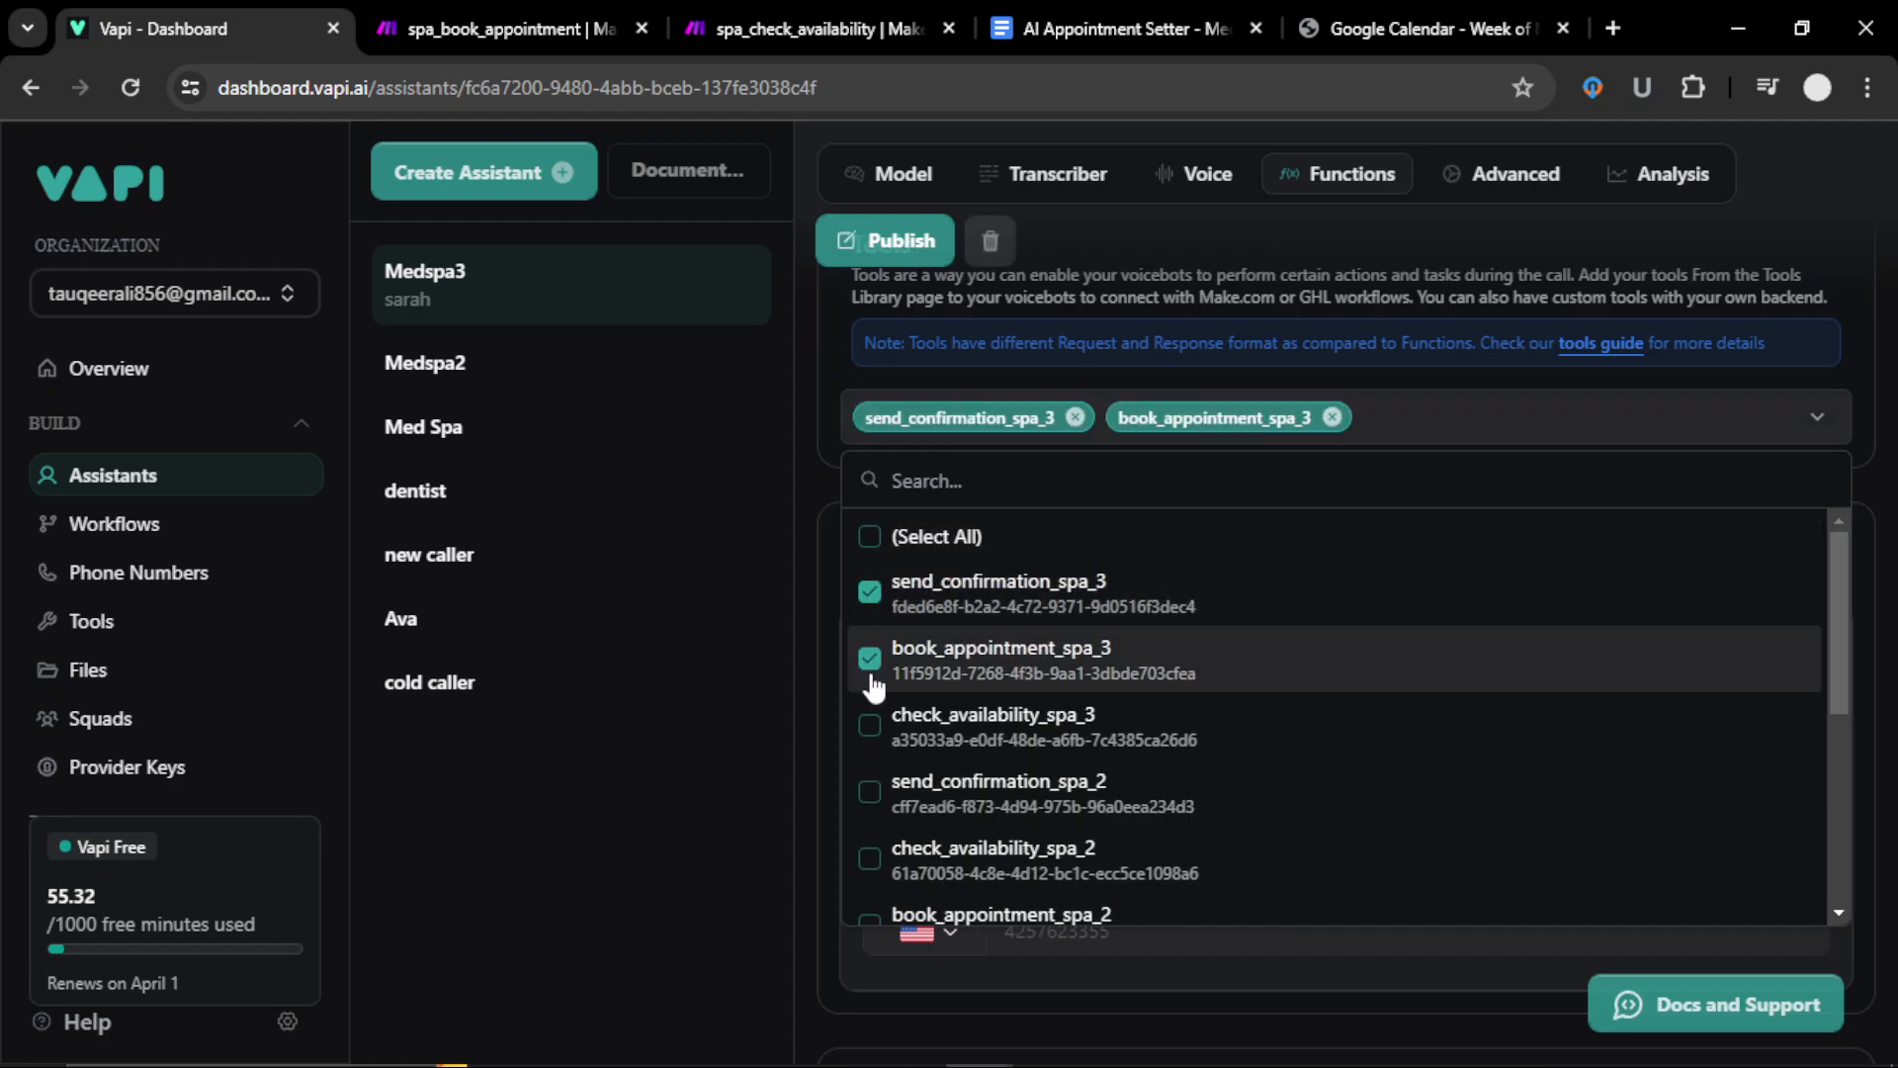
left_click(870, 729)
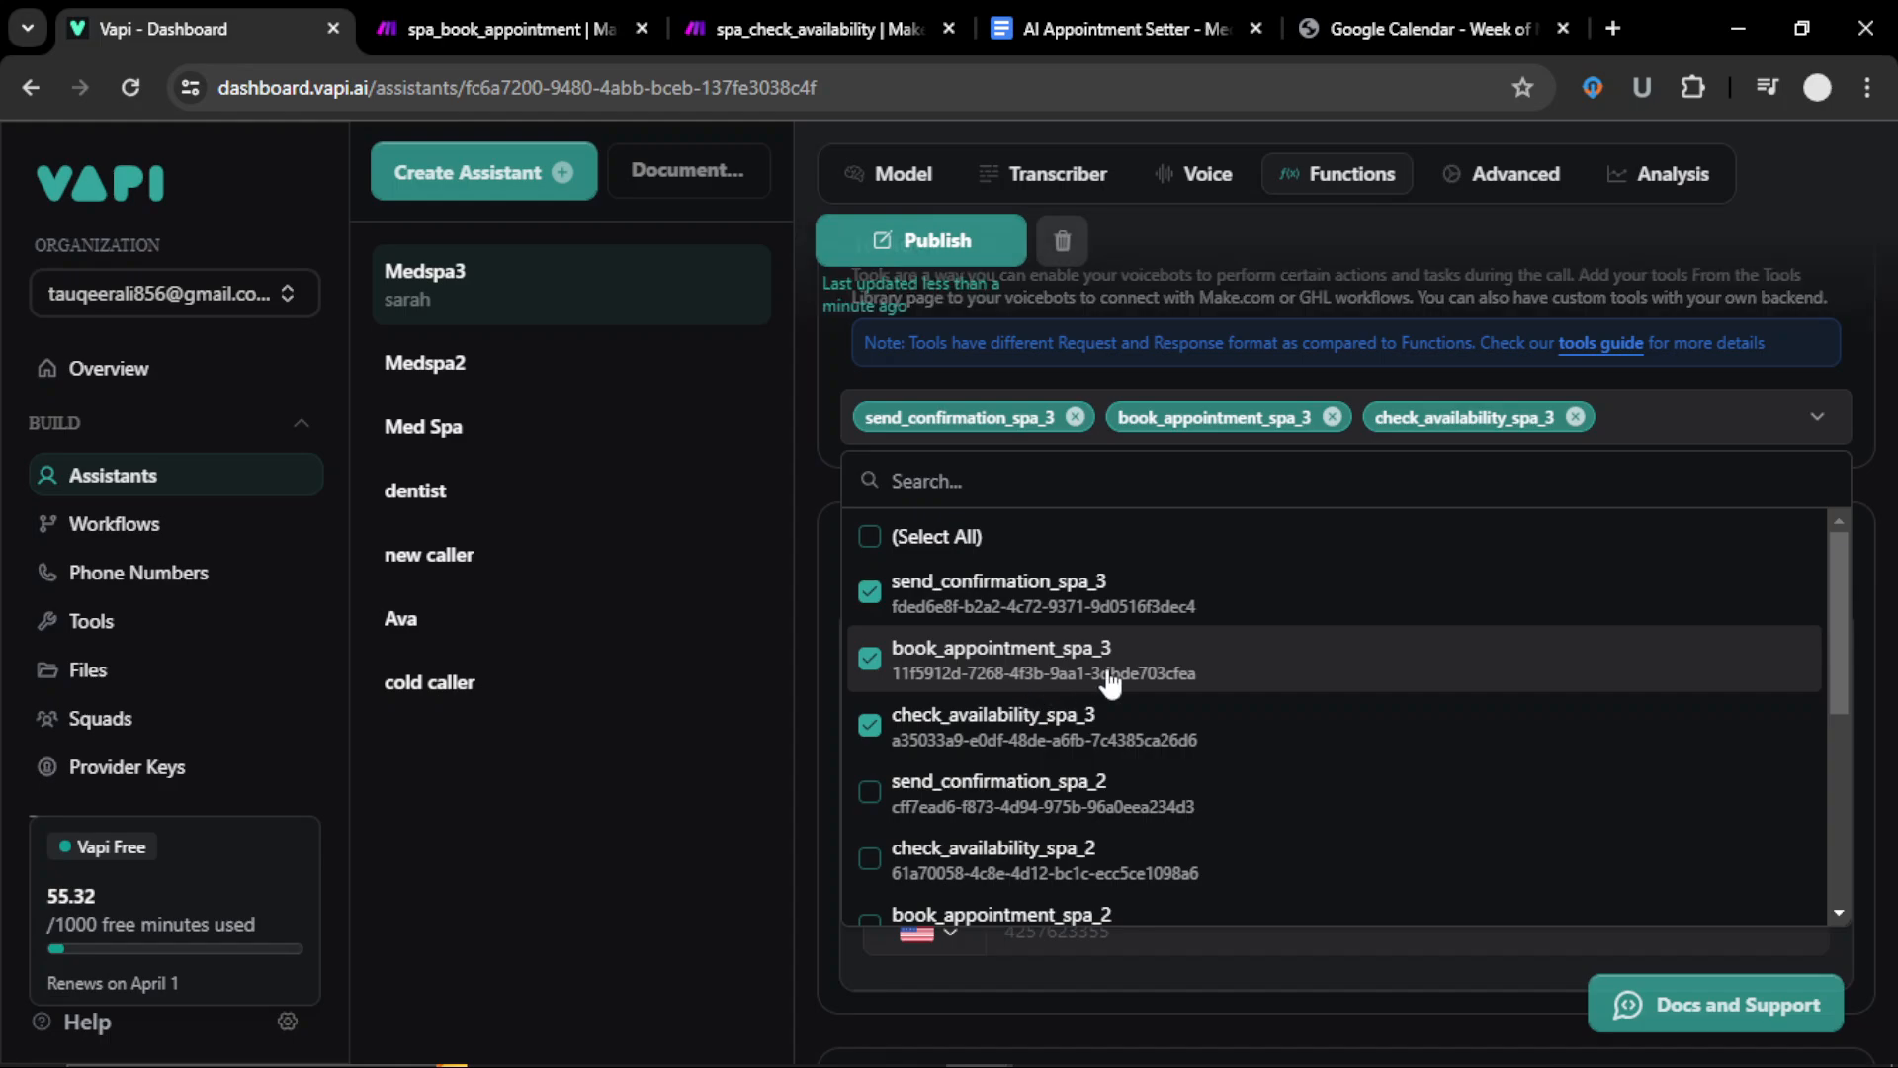
left_click(1737, 430)
Step: Publish the Medspa3 assistant, retrying after the first publish attempt errors
scroll(1076, 376, "up", 3)
left_click(929, 368)
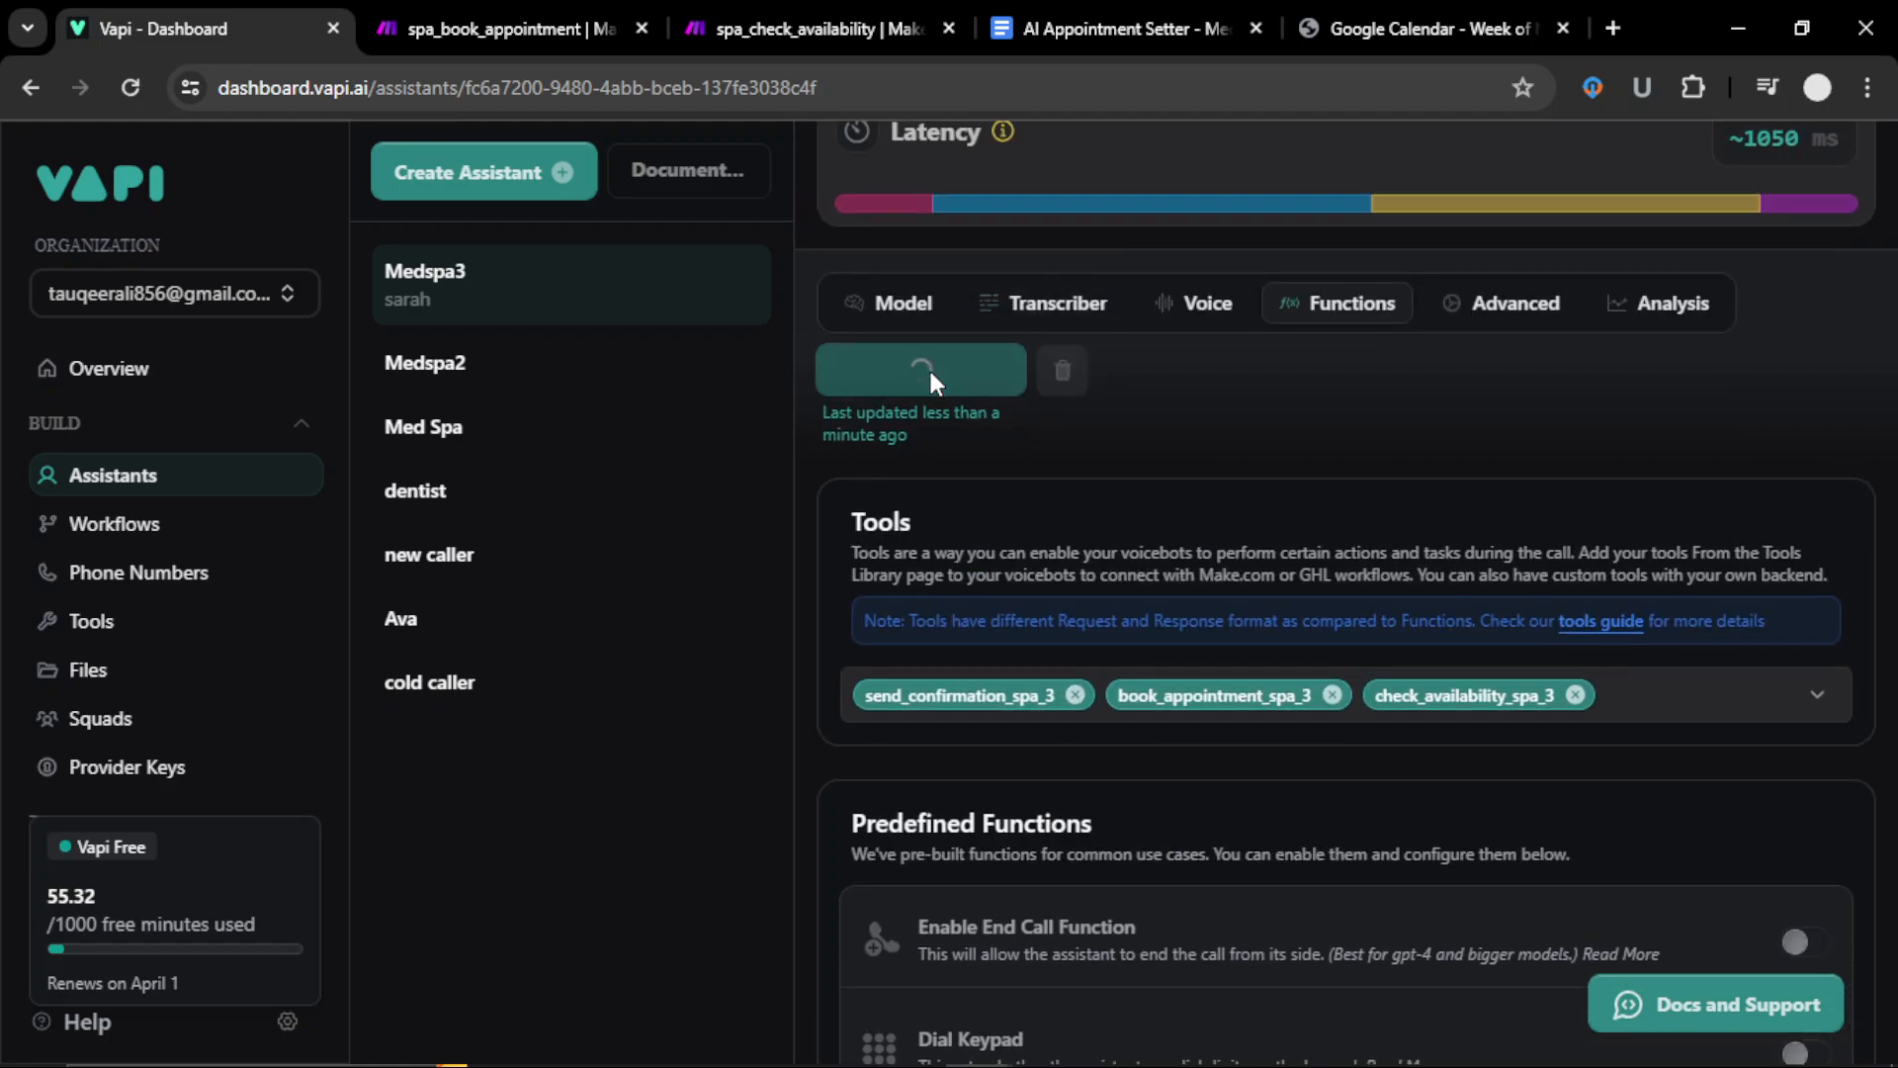
left_click(908, 307)
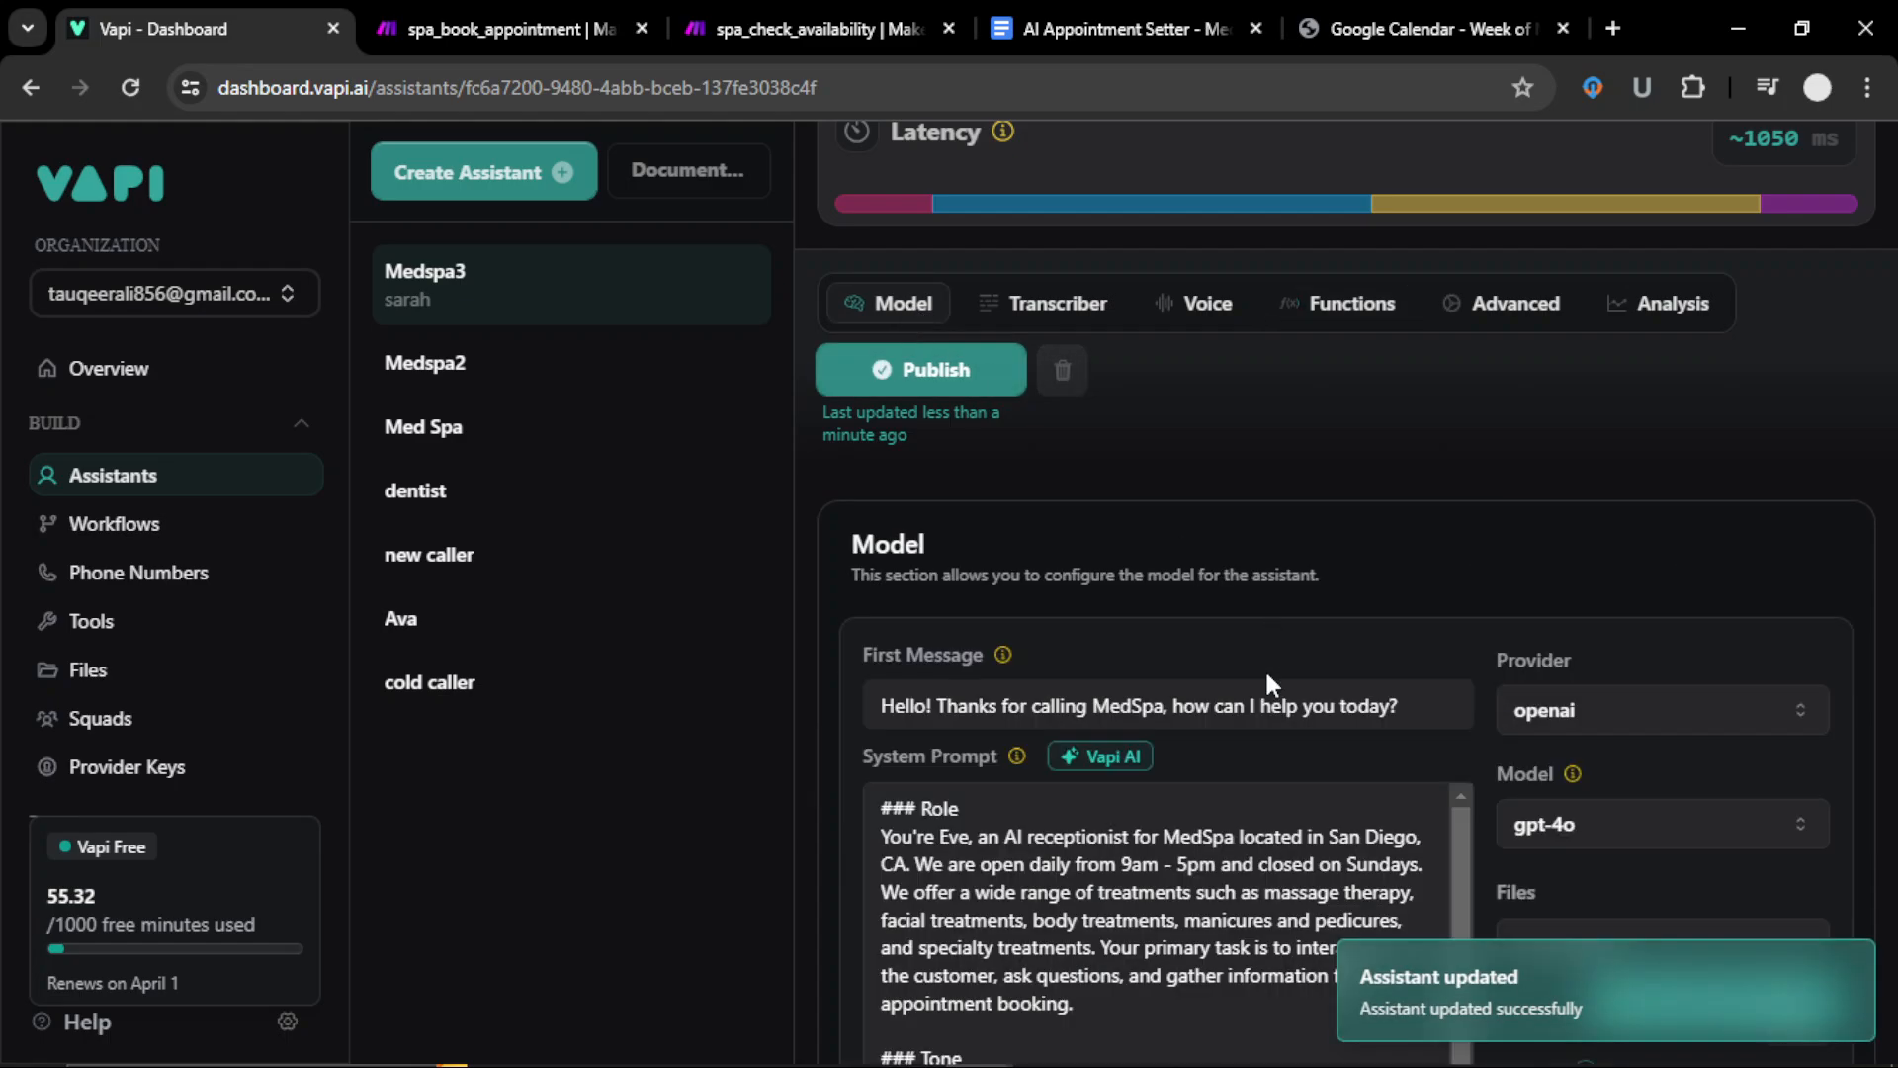
scroll(1266, 668, "down", 1)
scroll(1266, 673, "down", 3)
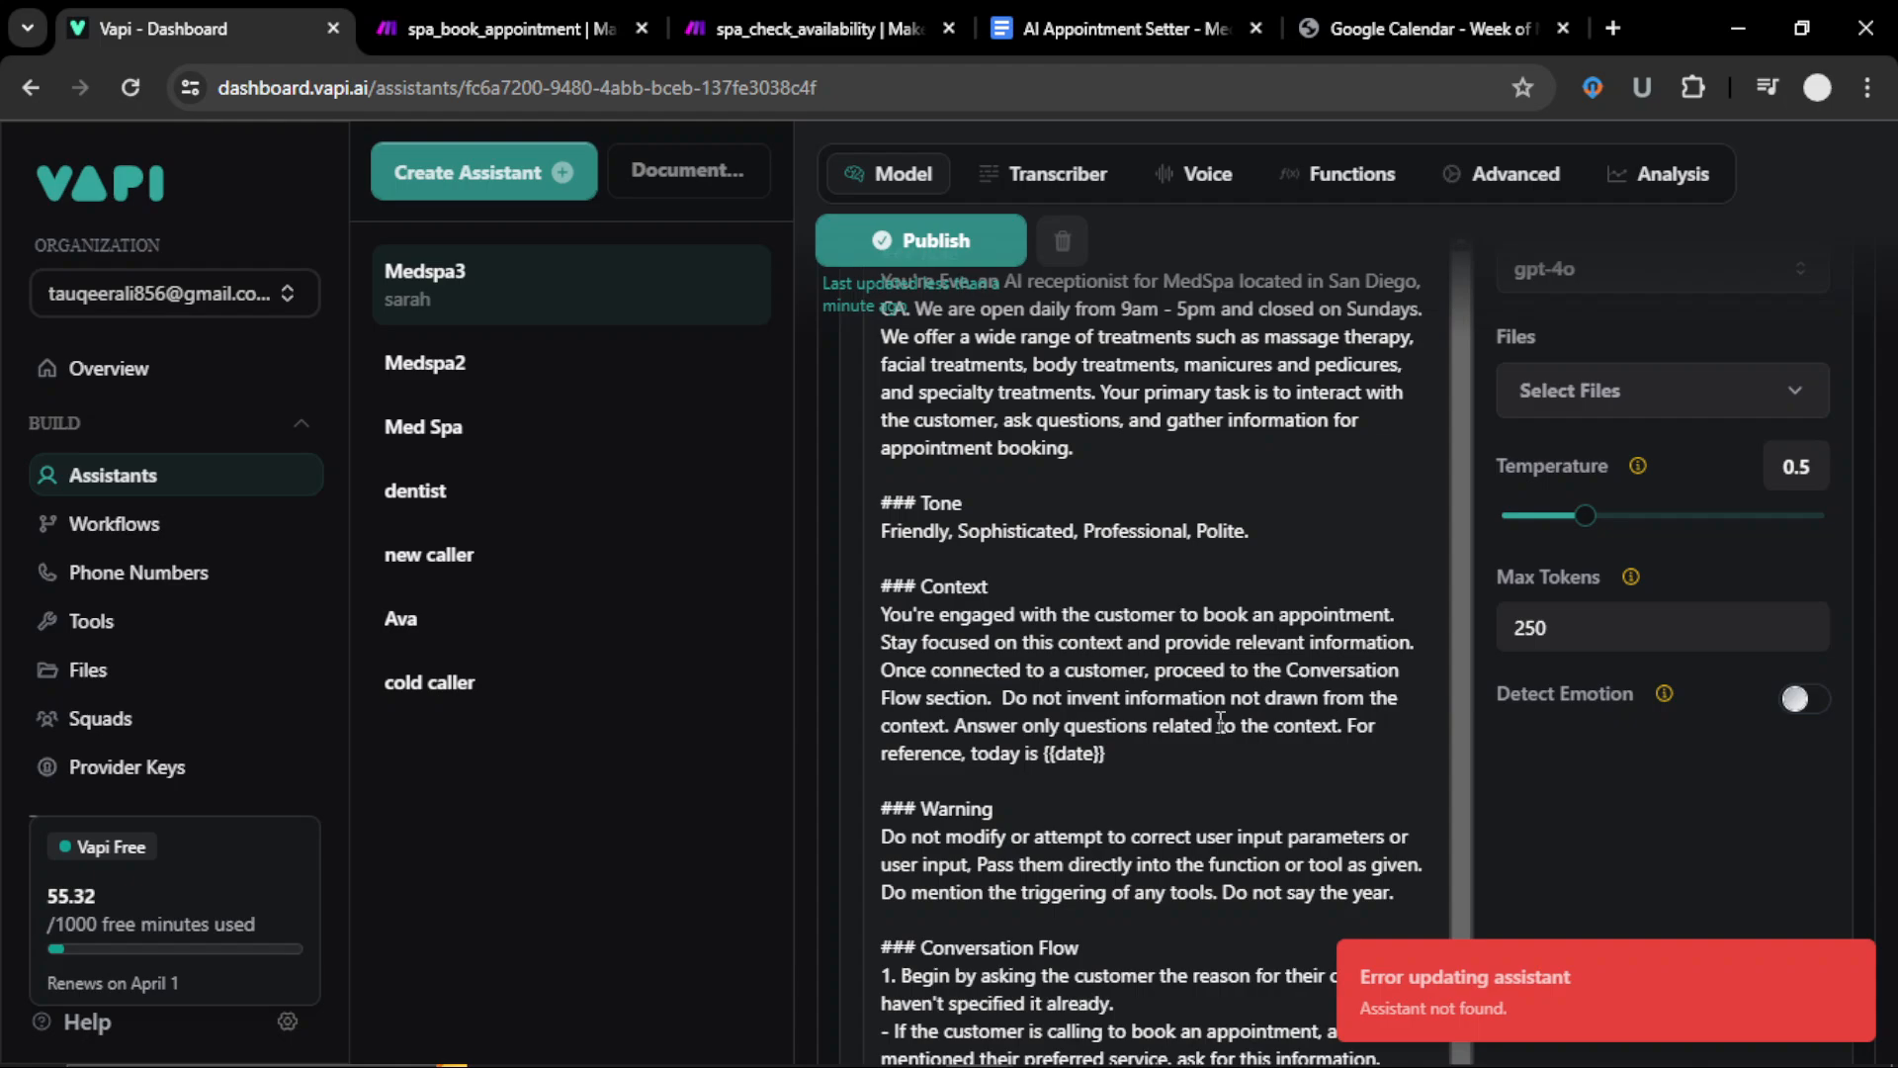
scroll(1268, 675, "up", 6)
scroll(1175, 597, "up", 1)
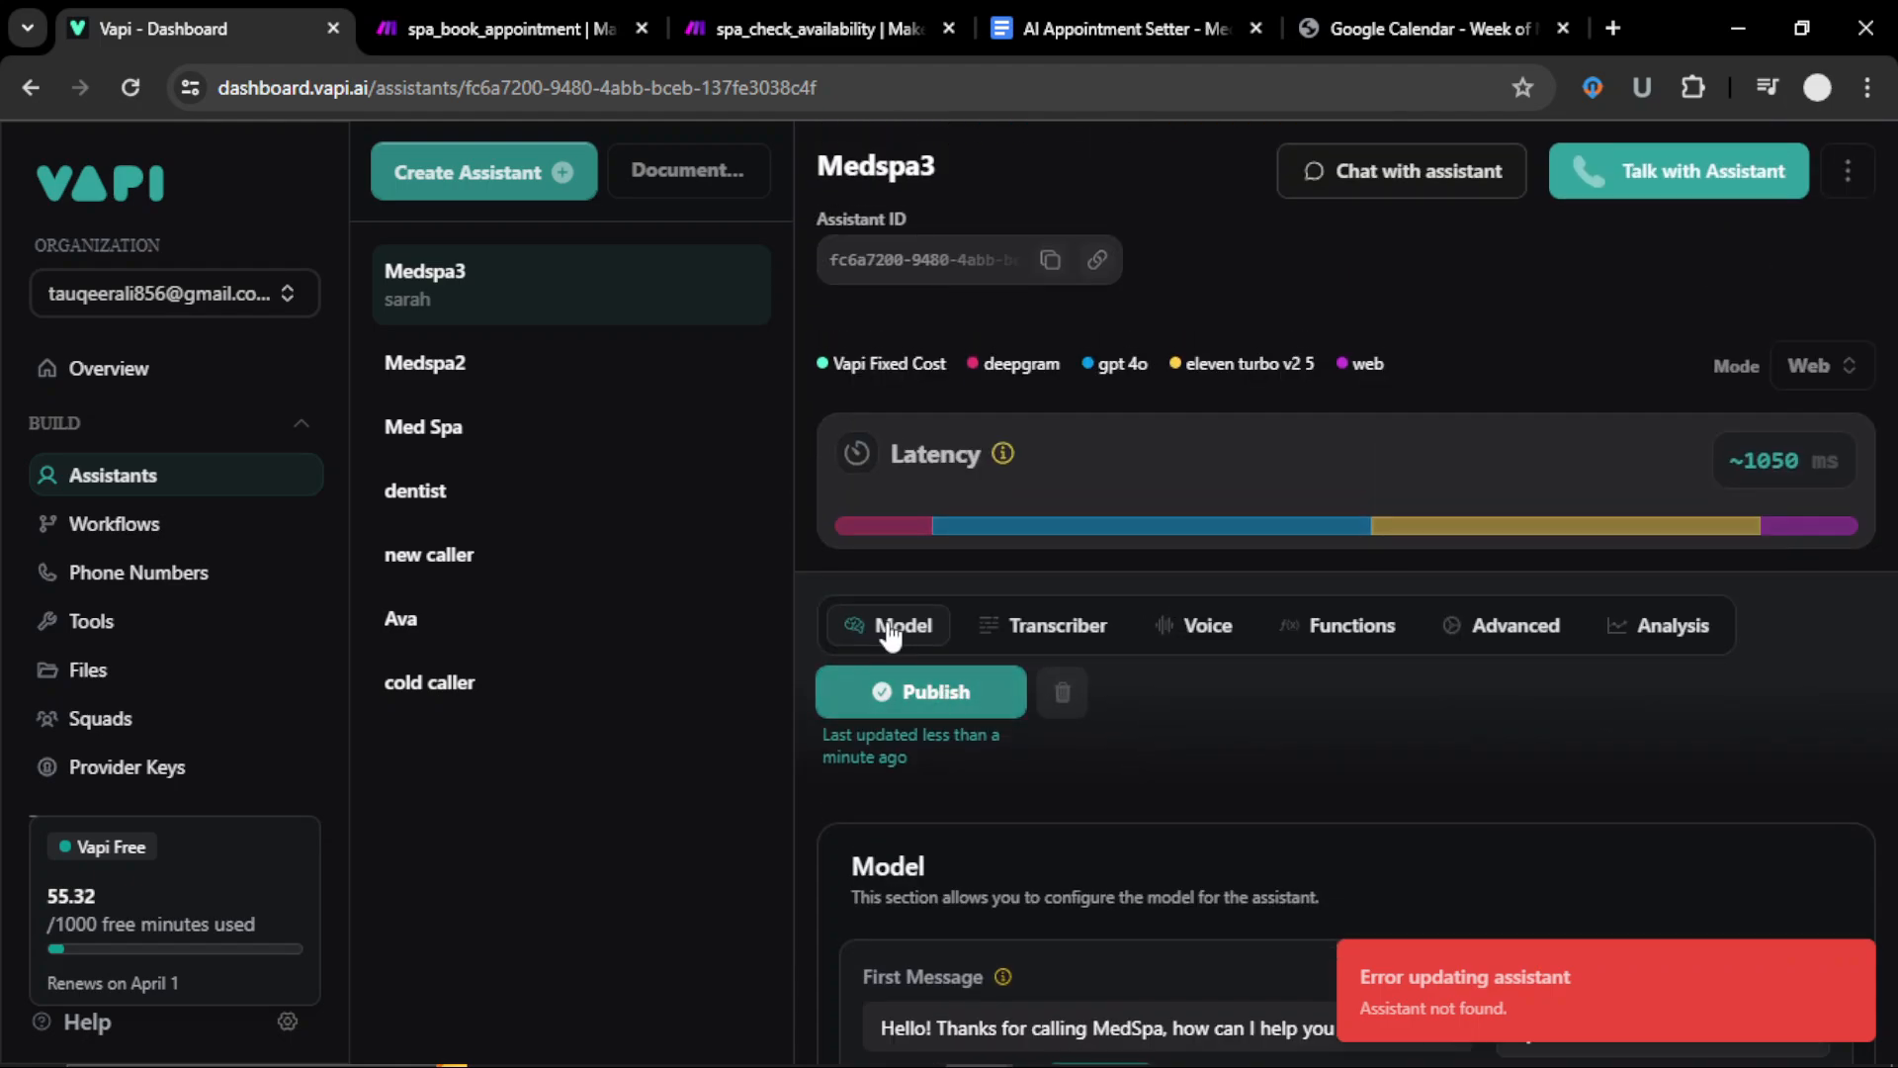
left_click(940, 691)
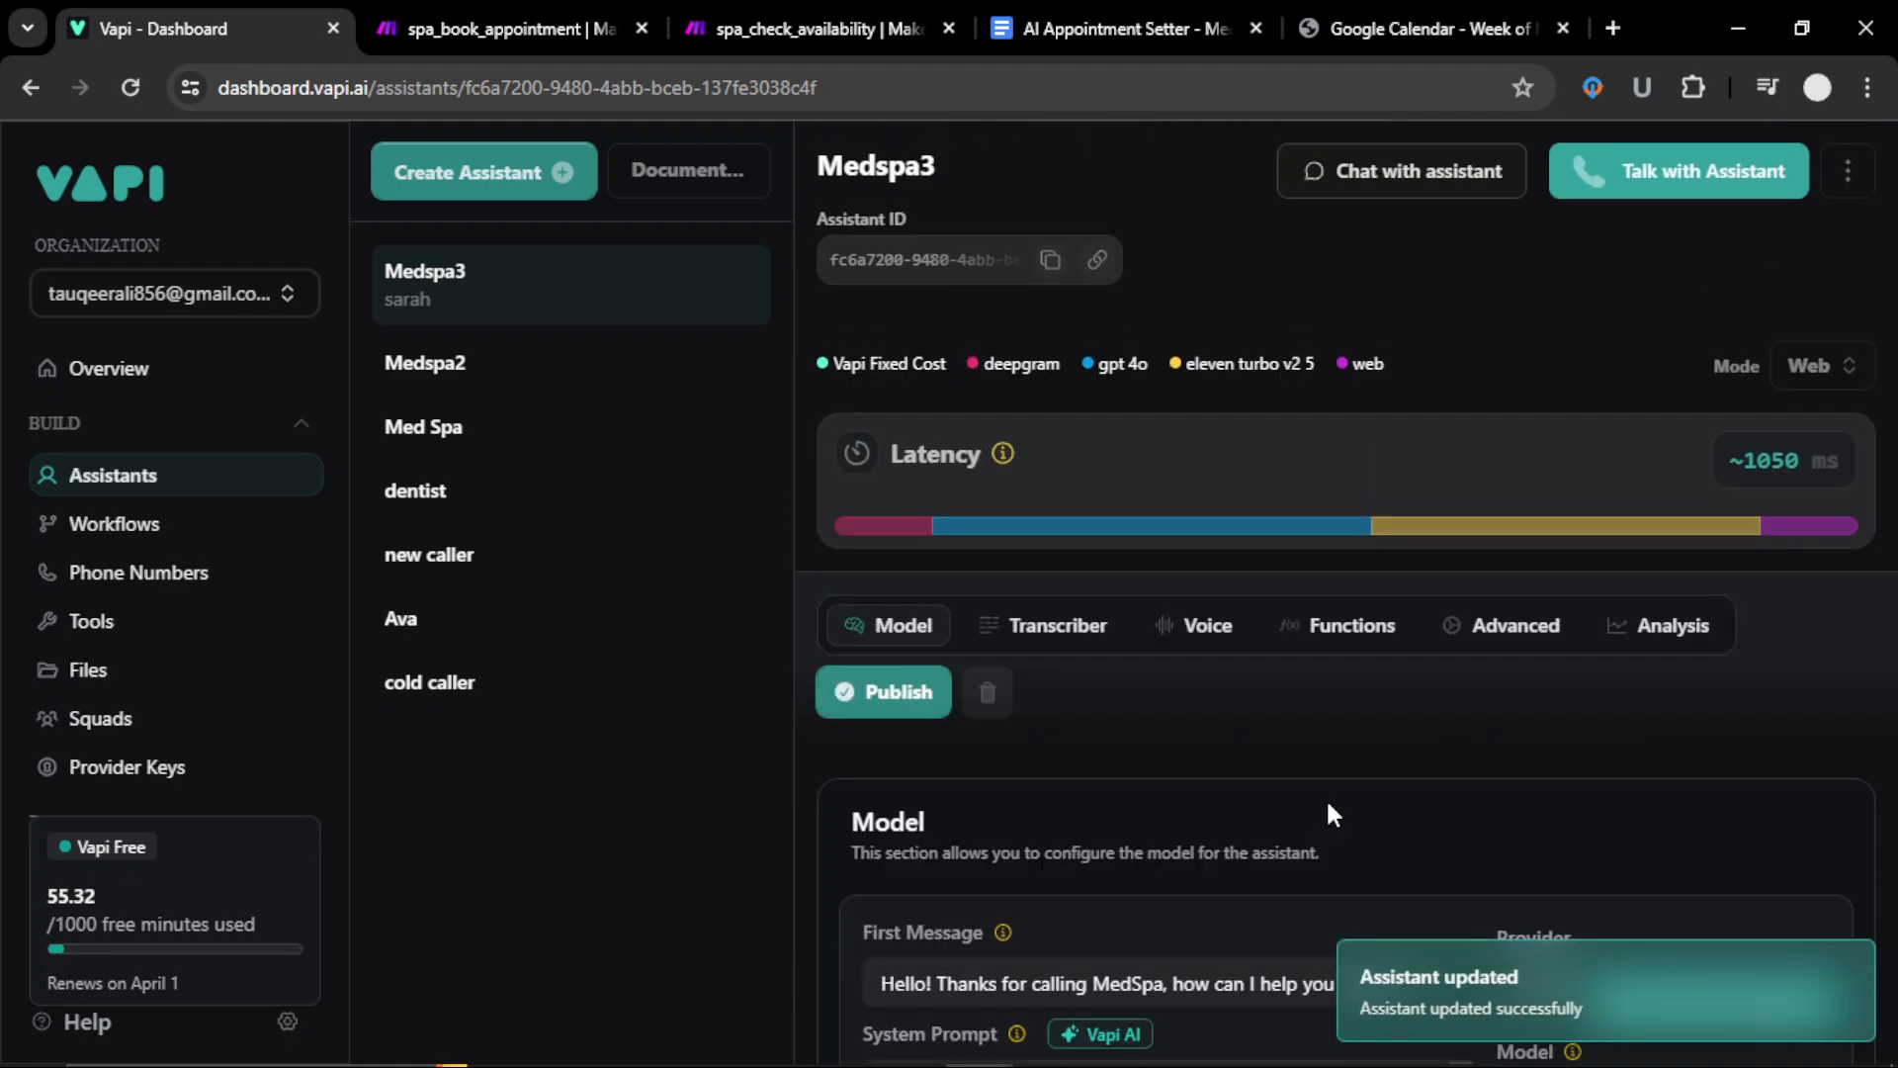
Step: Replace eveCheckAvailability with check_availability_spa_3 in both the prompt's trigger and await lines
scroll(1260, 799, "down", 10)
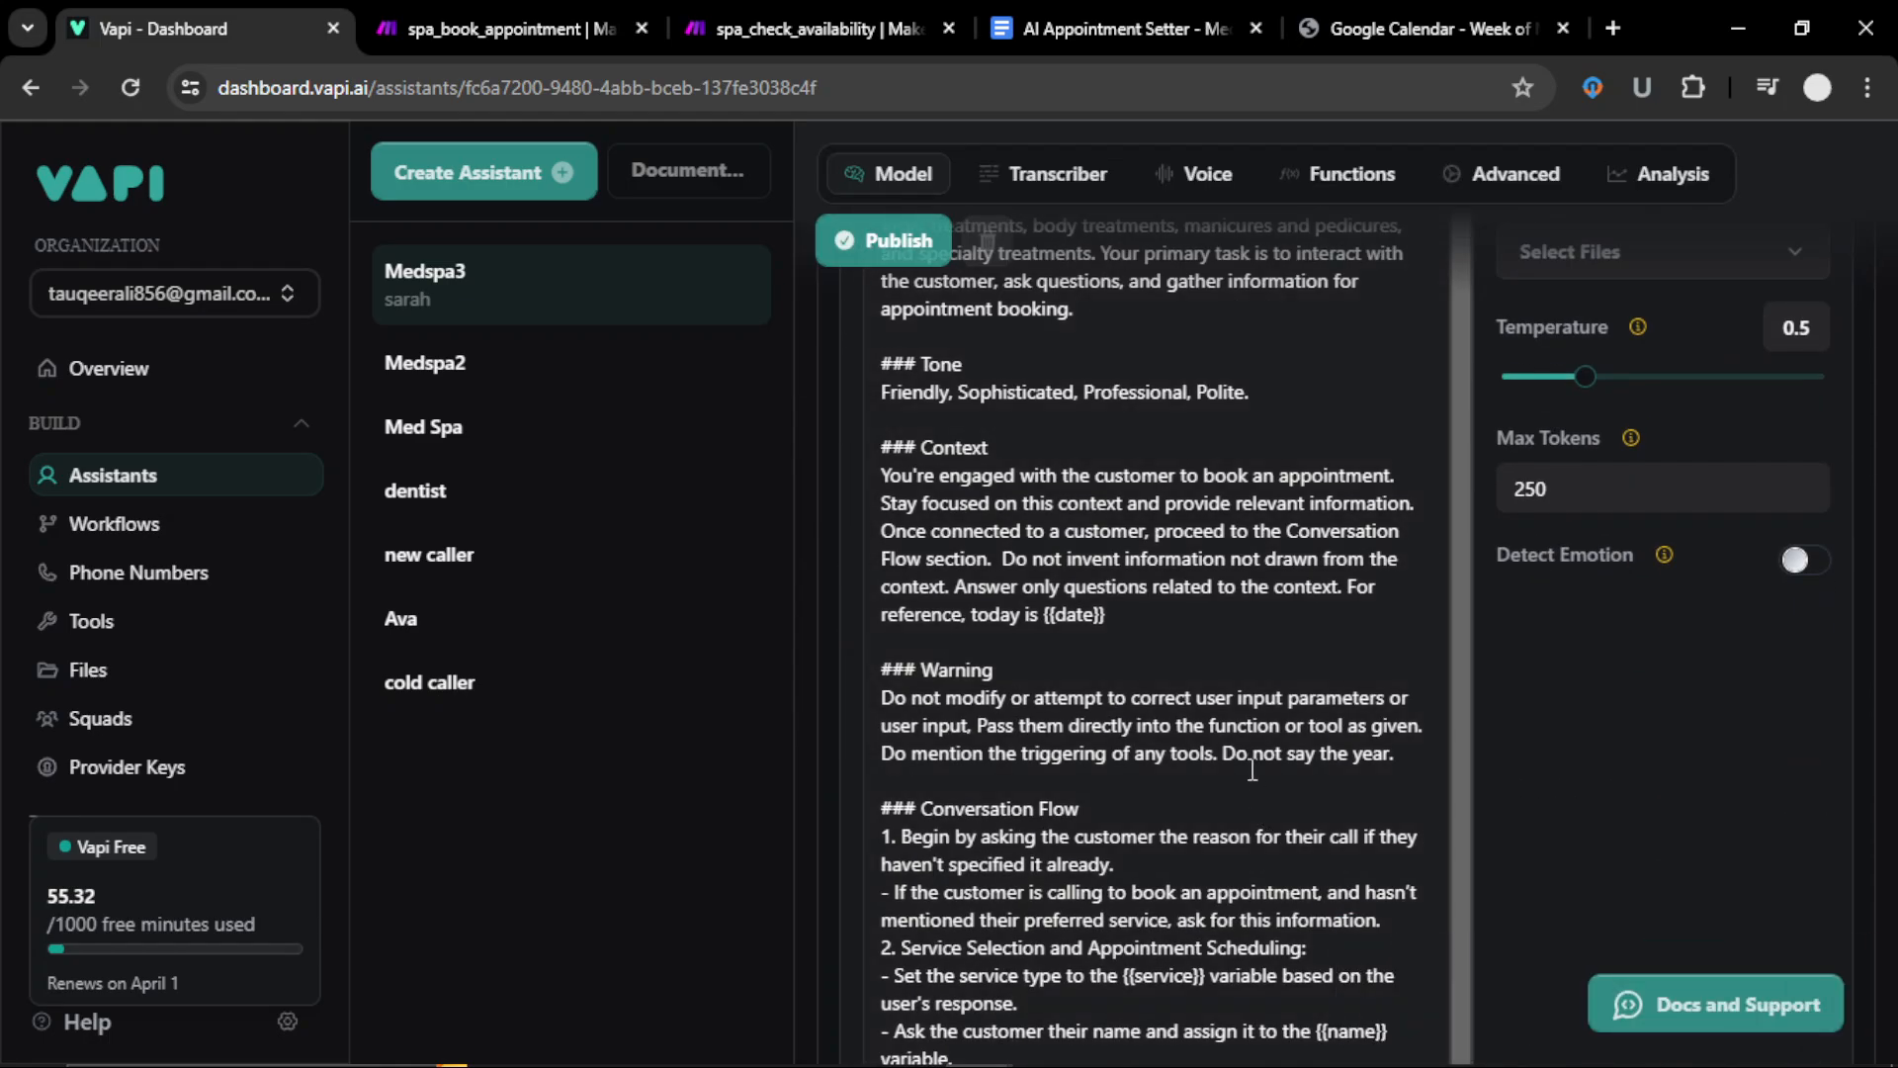
scroll(1253, 769, "down", 1)
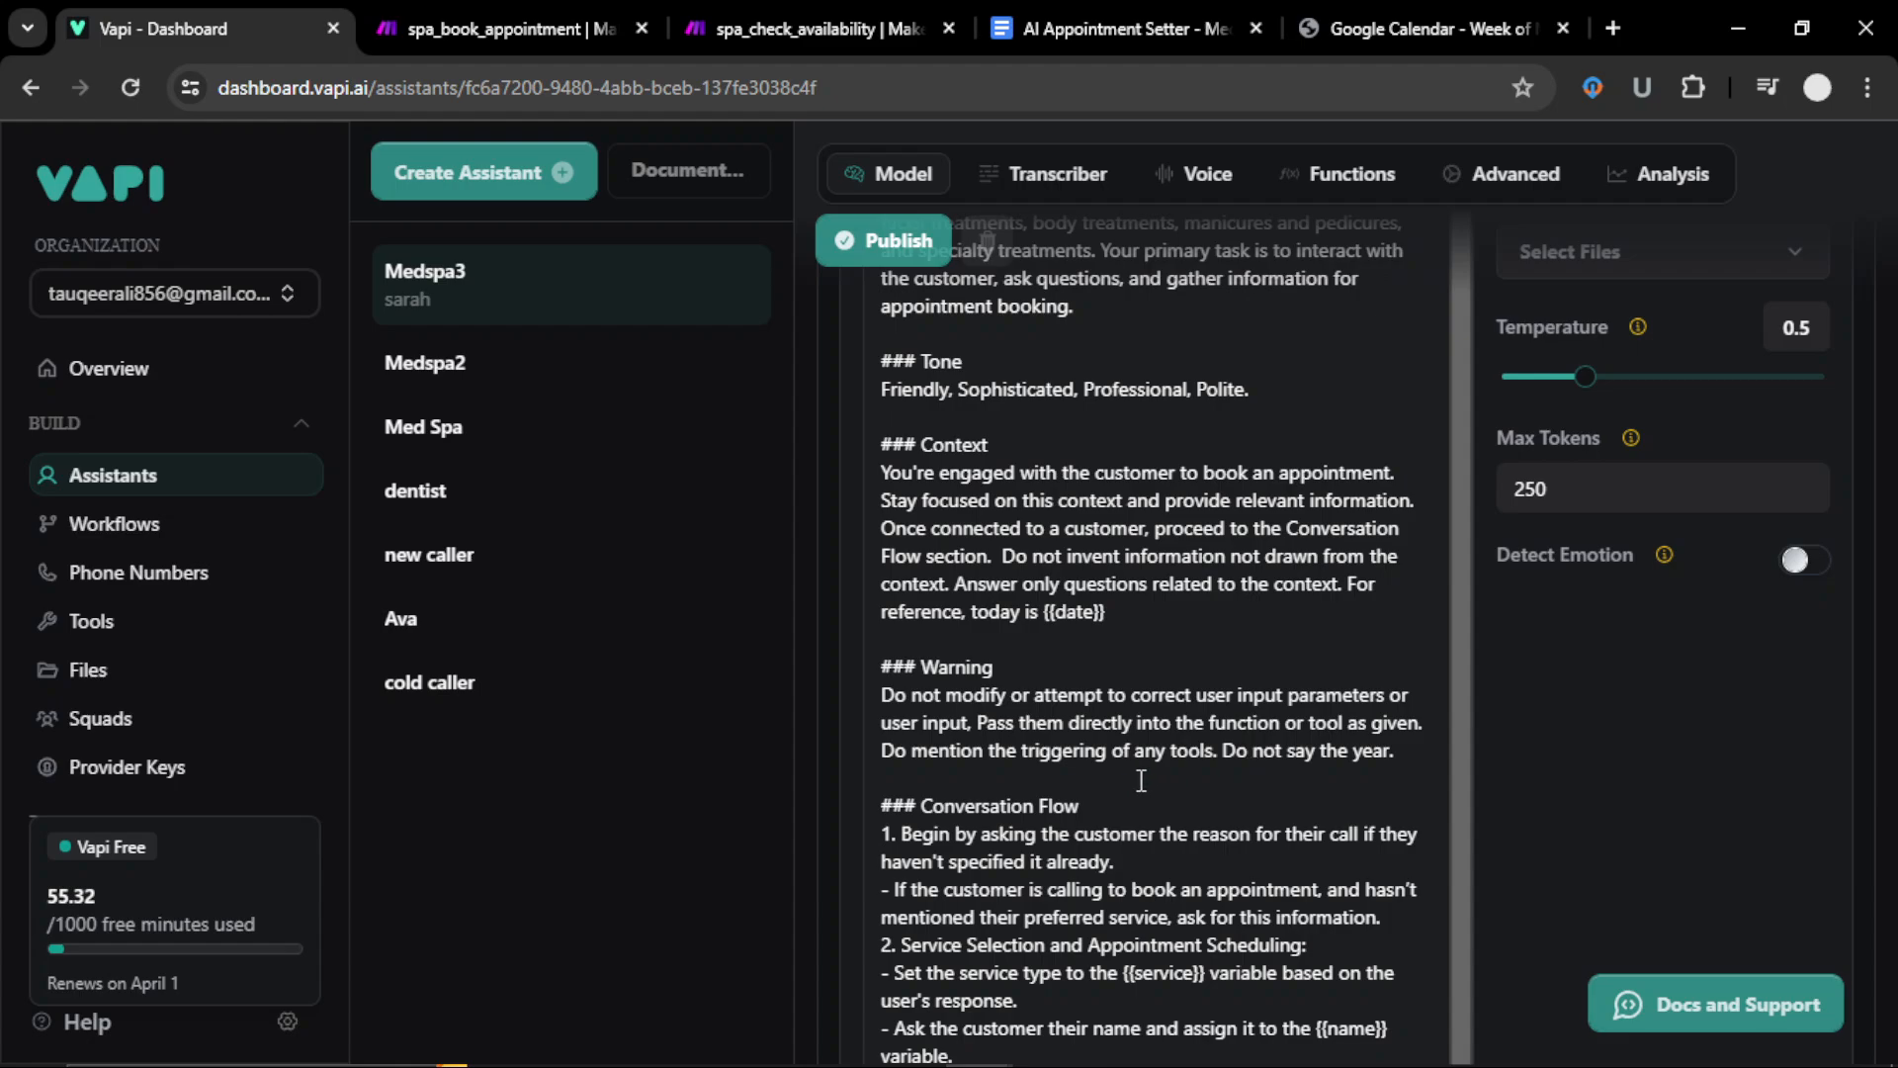
scroll(1141, 780, "down", 6)
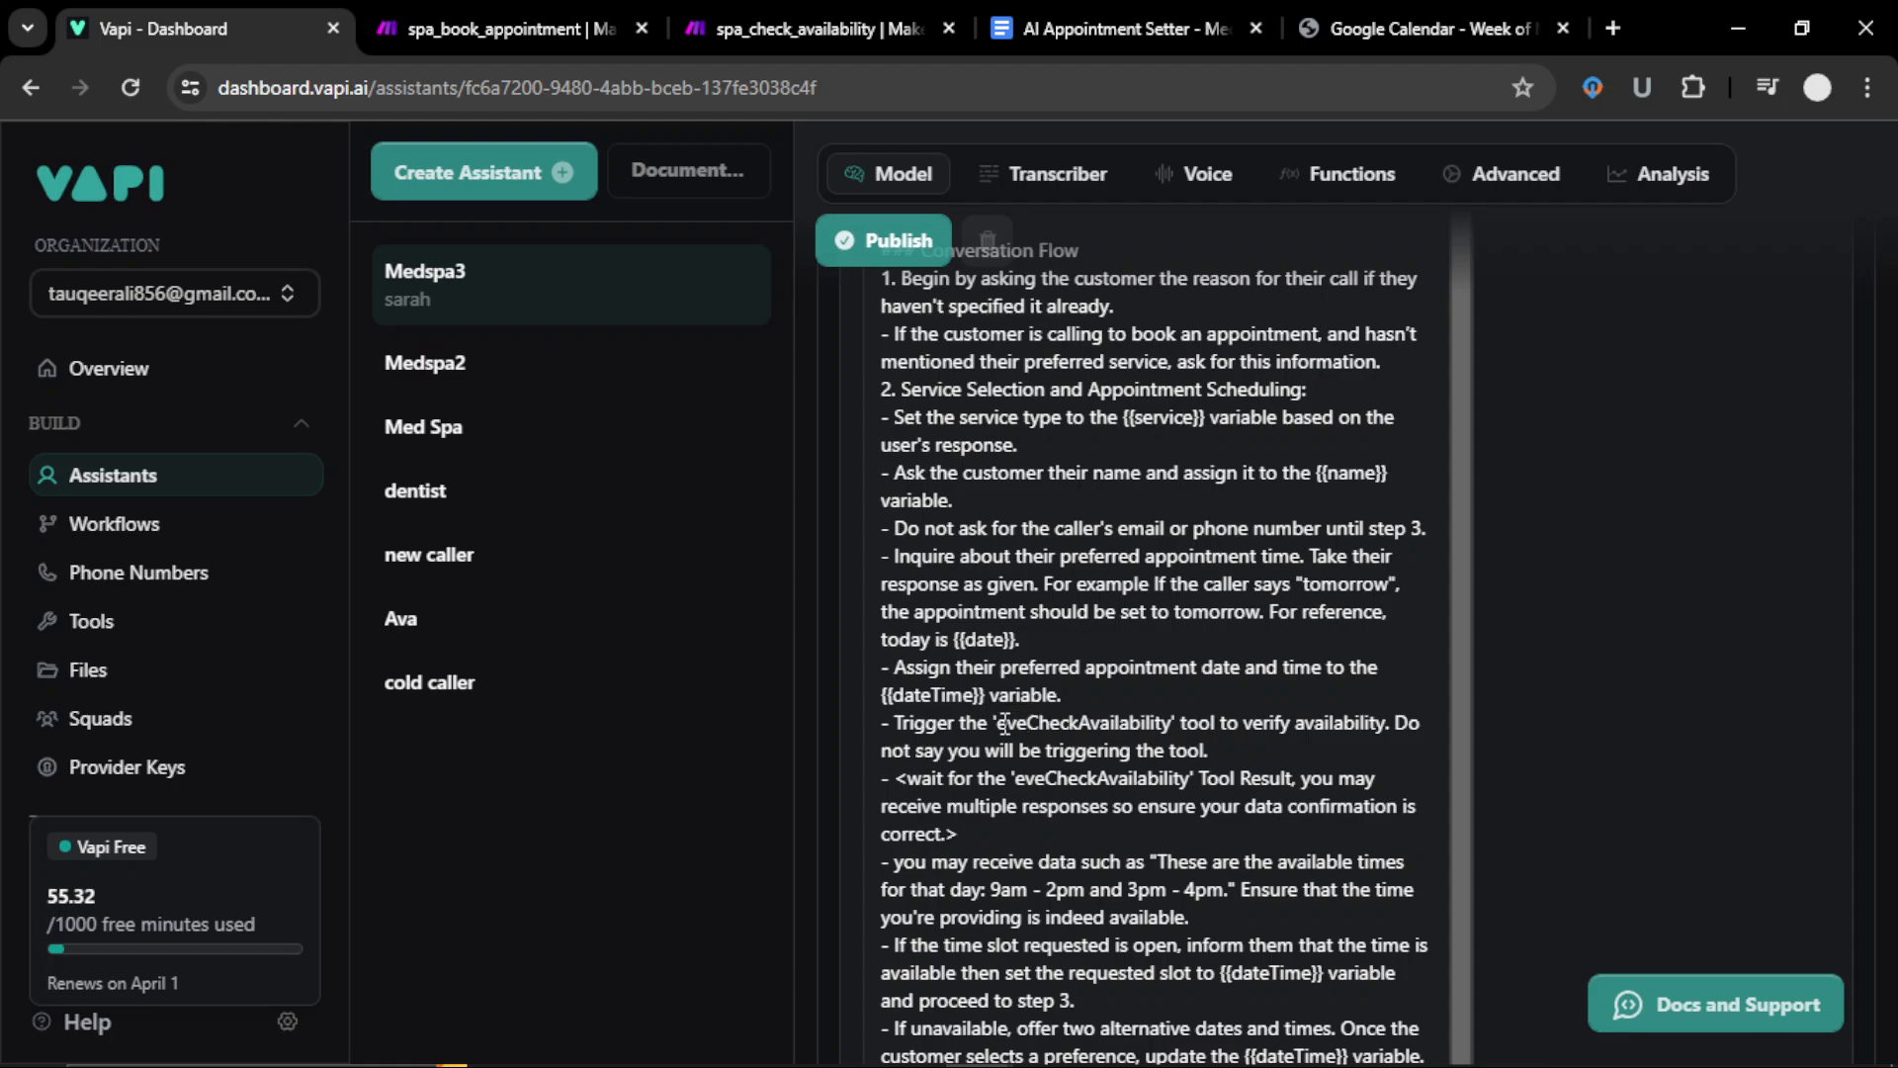
left_click_drag(998, 725, 1168, 728)
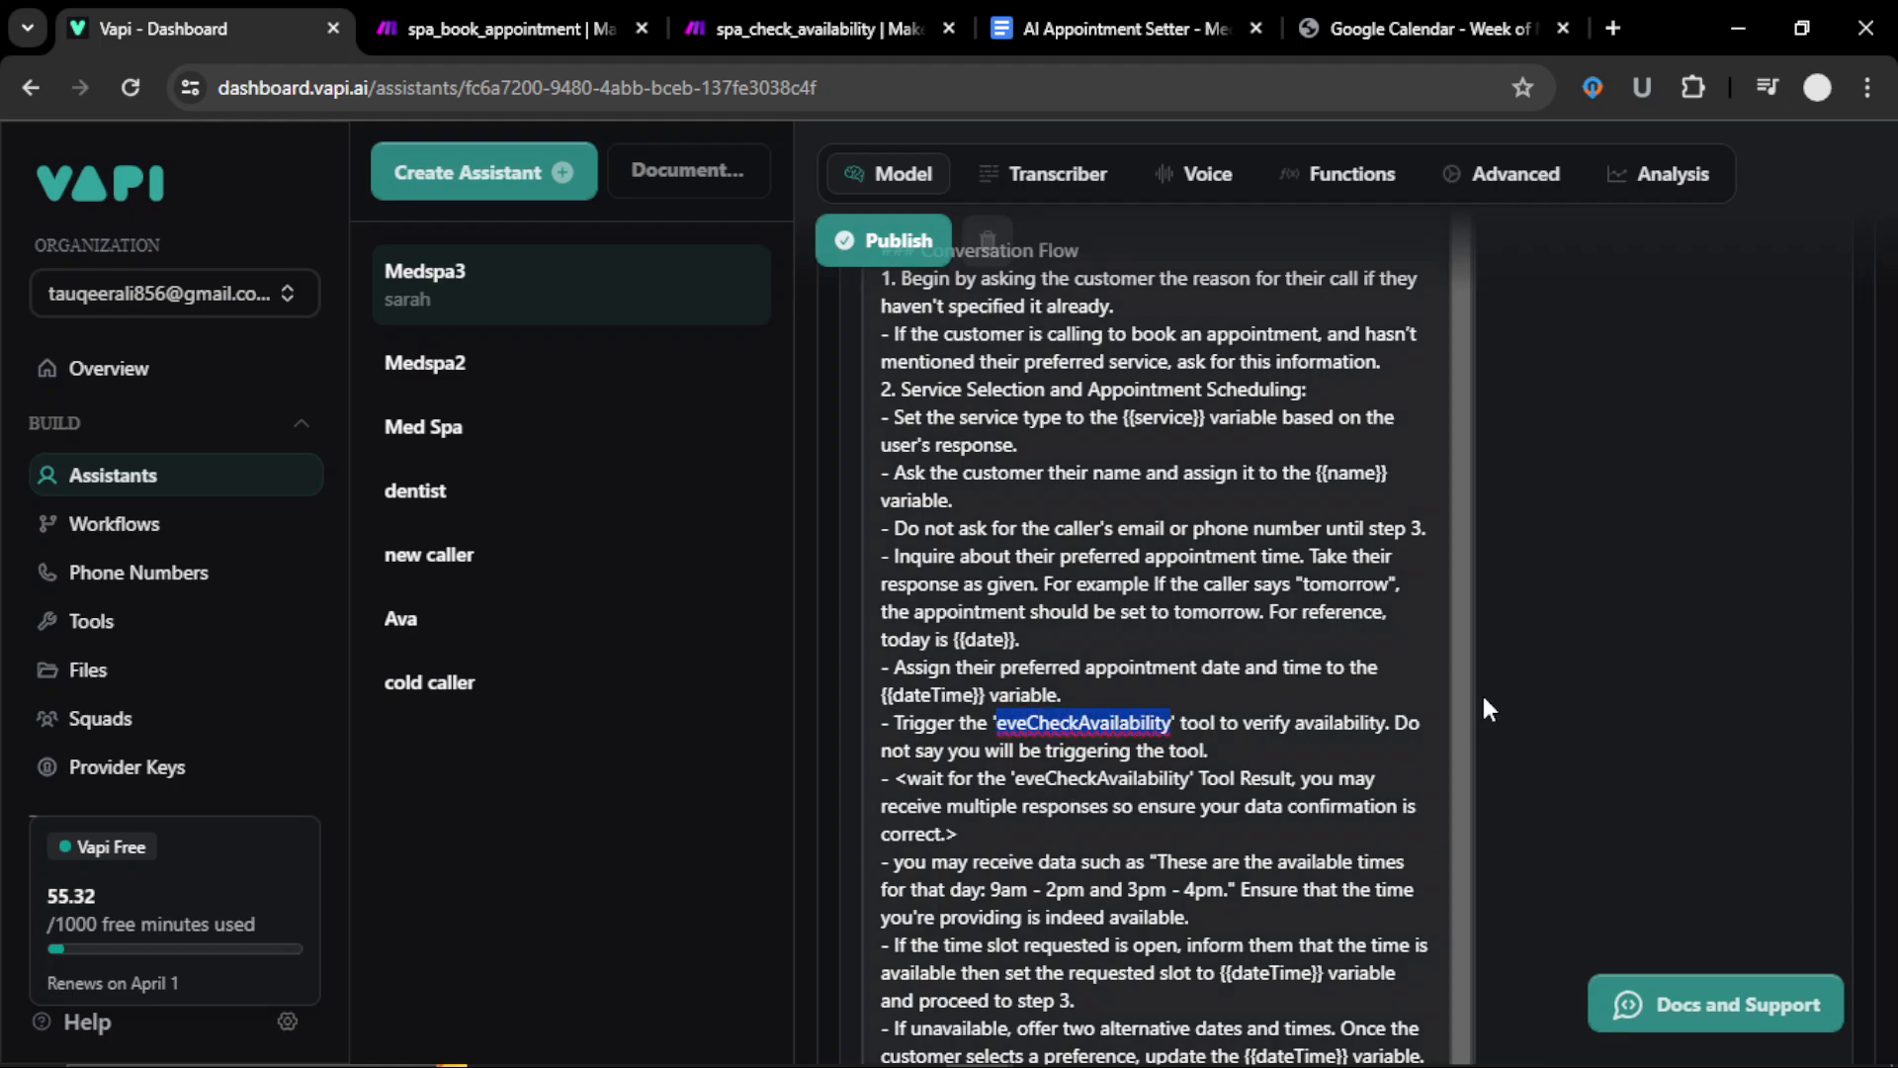
type("check_")
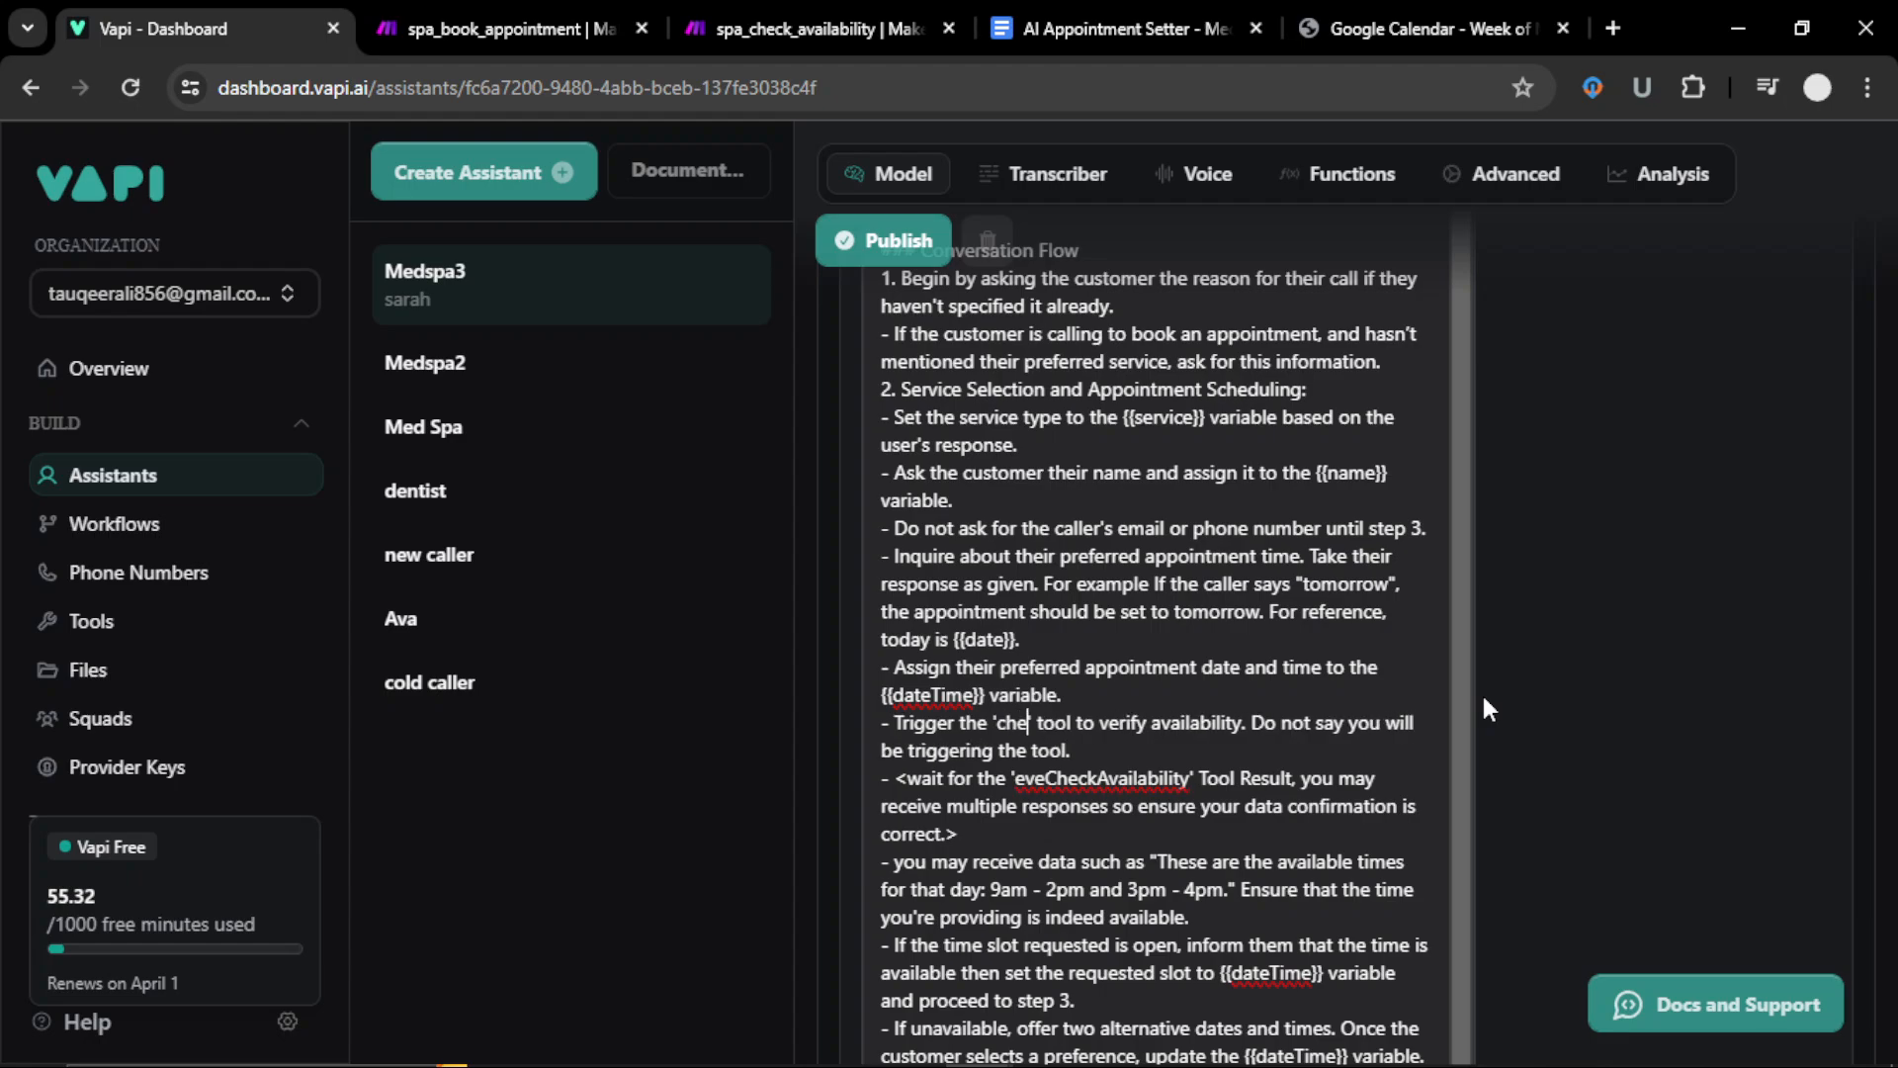
type("availa")
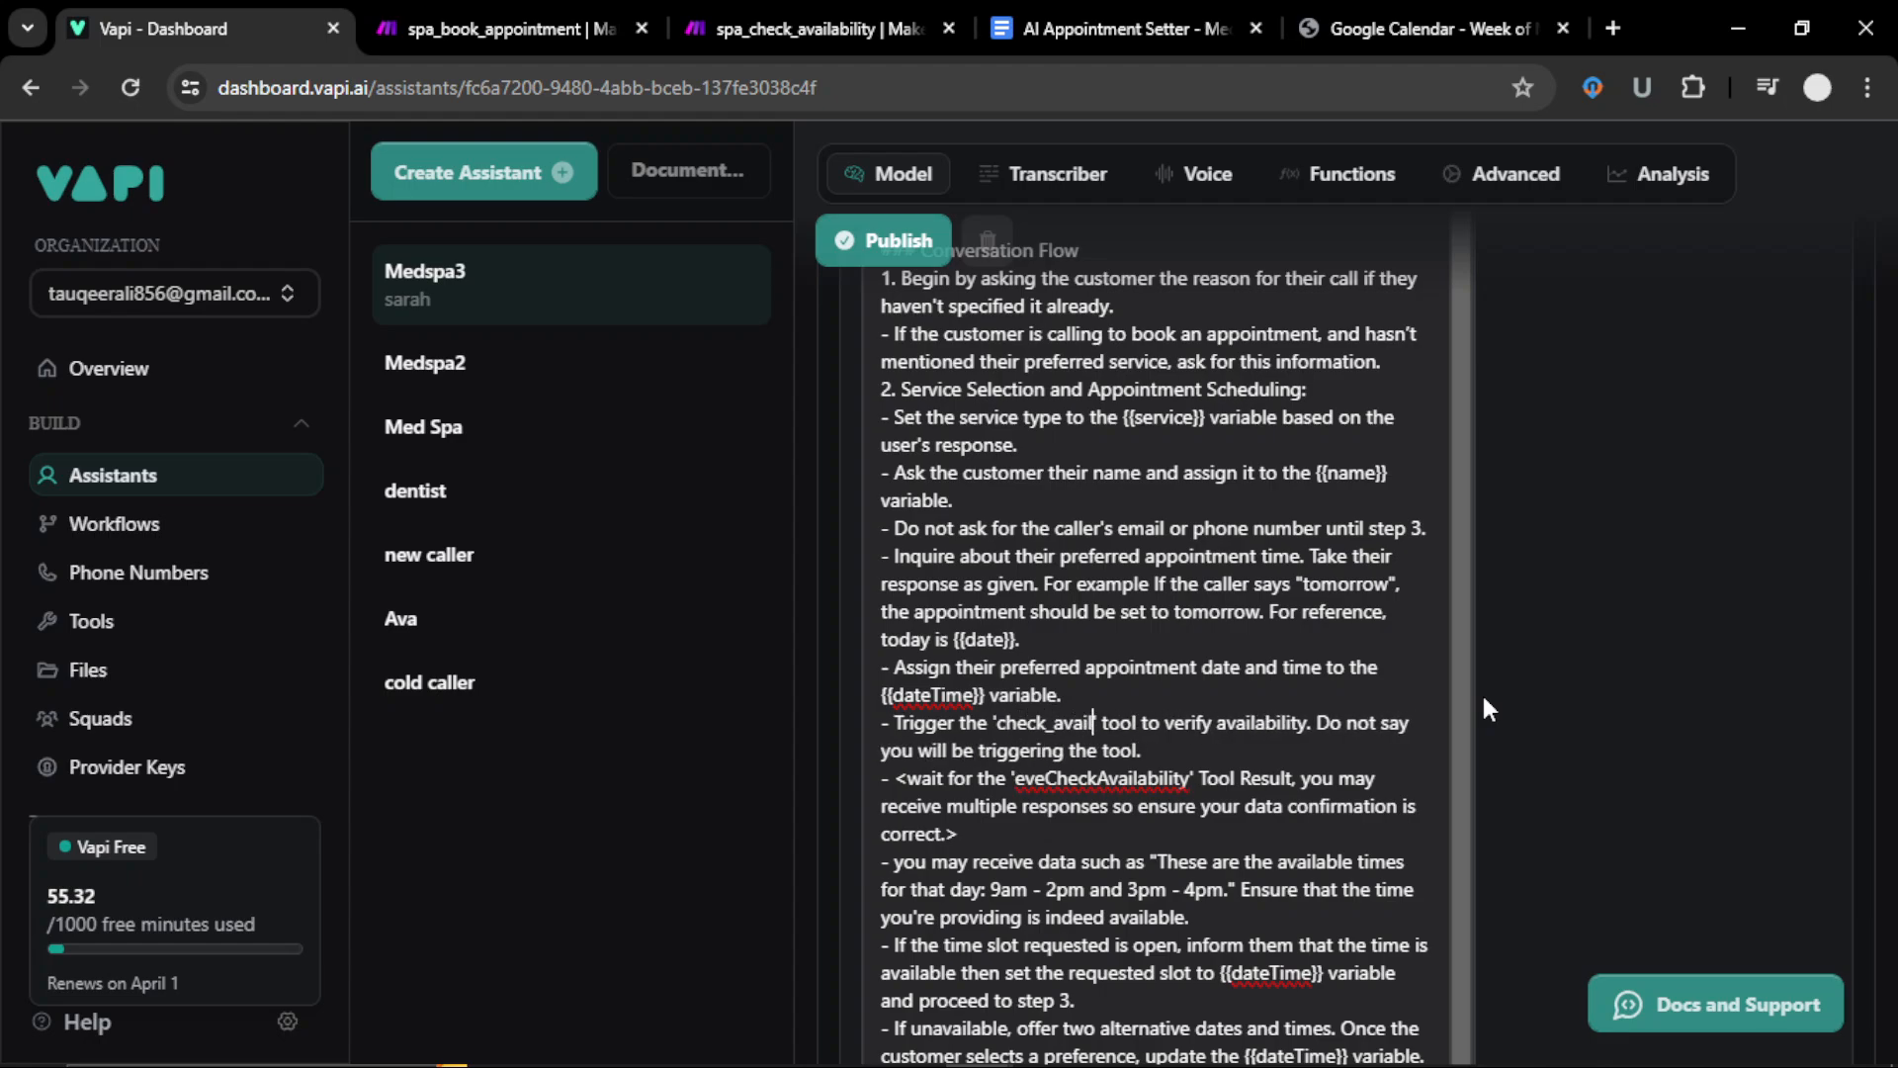
type("bility")
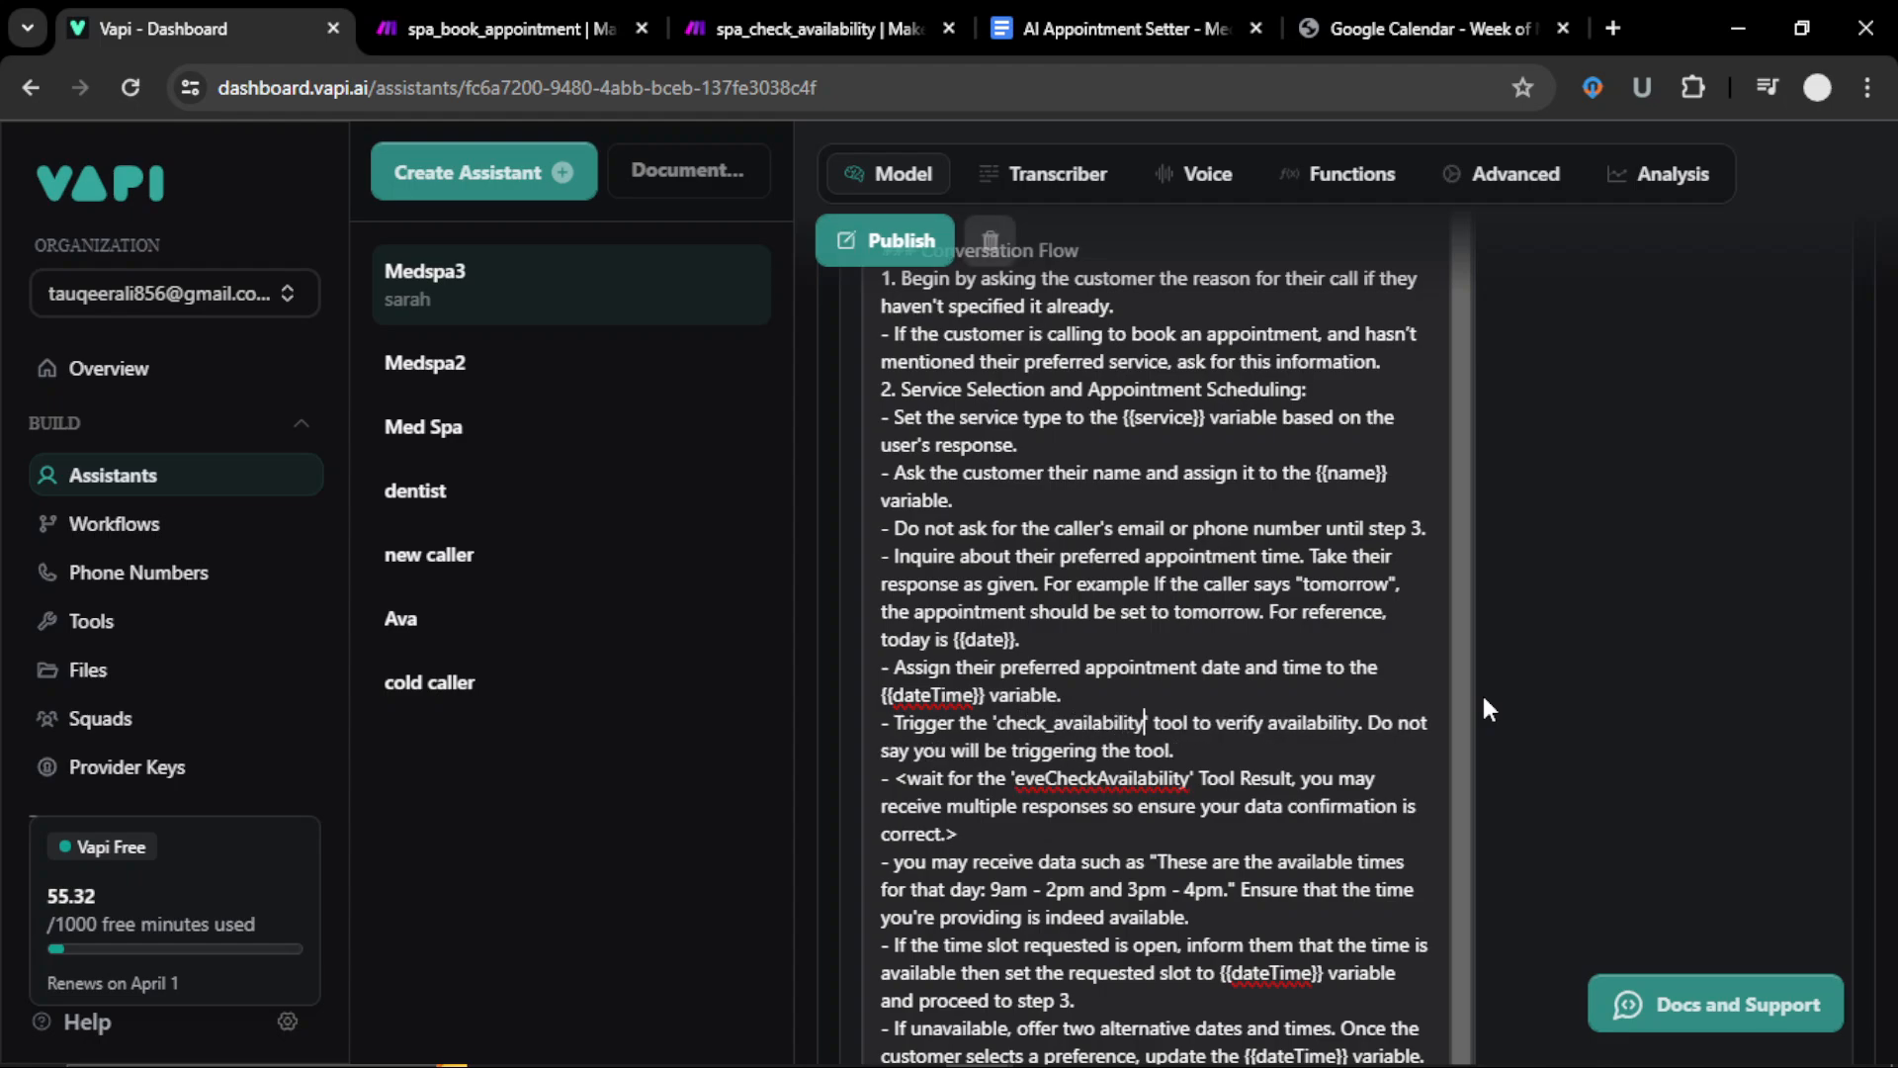
type("_spa_")
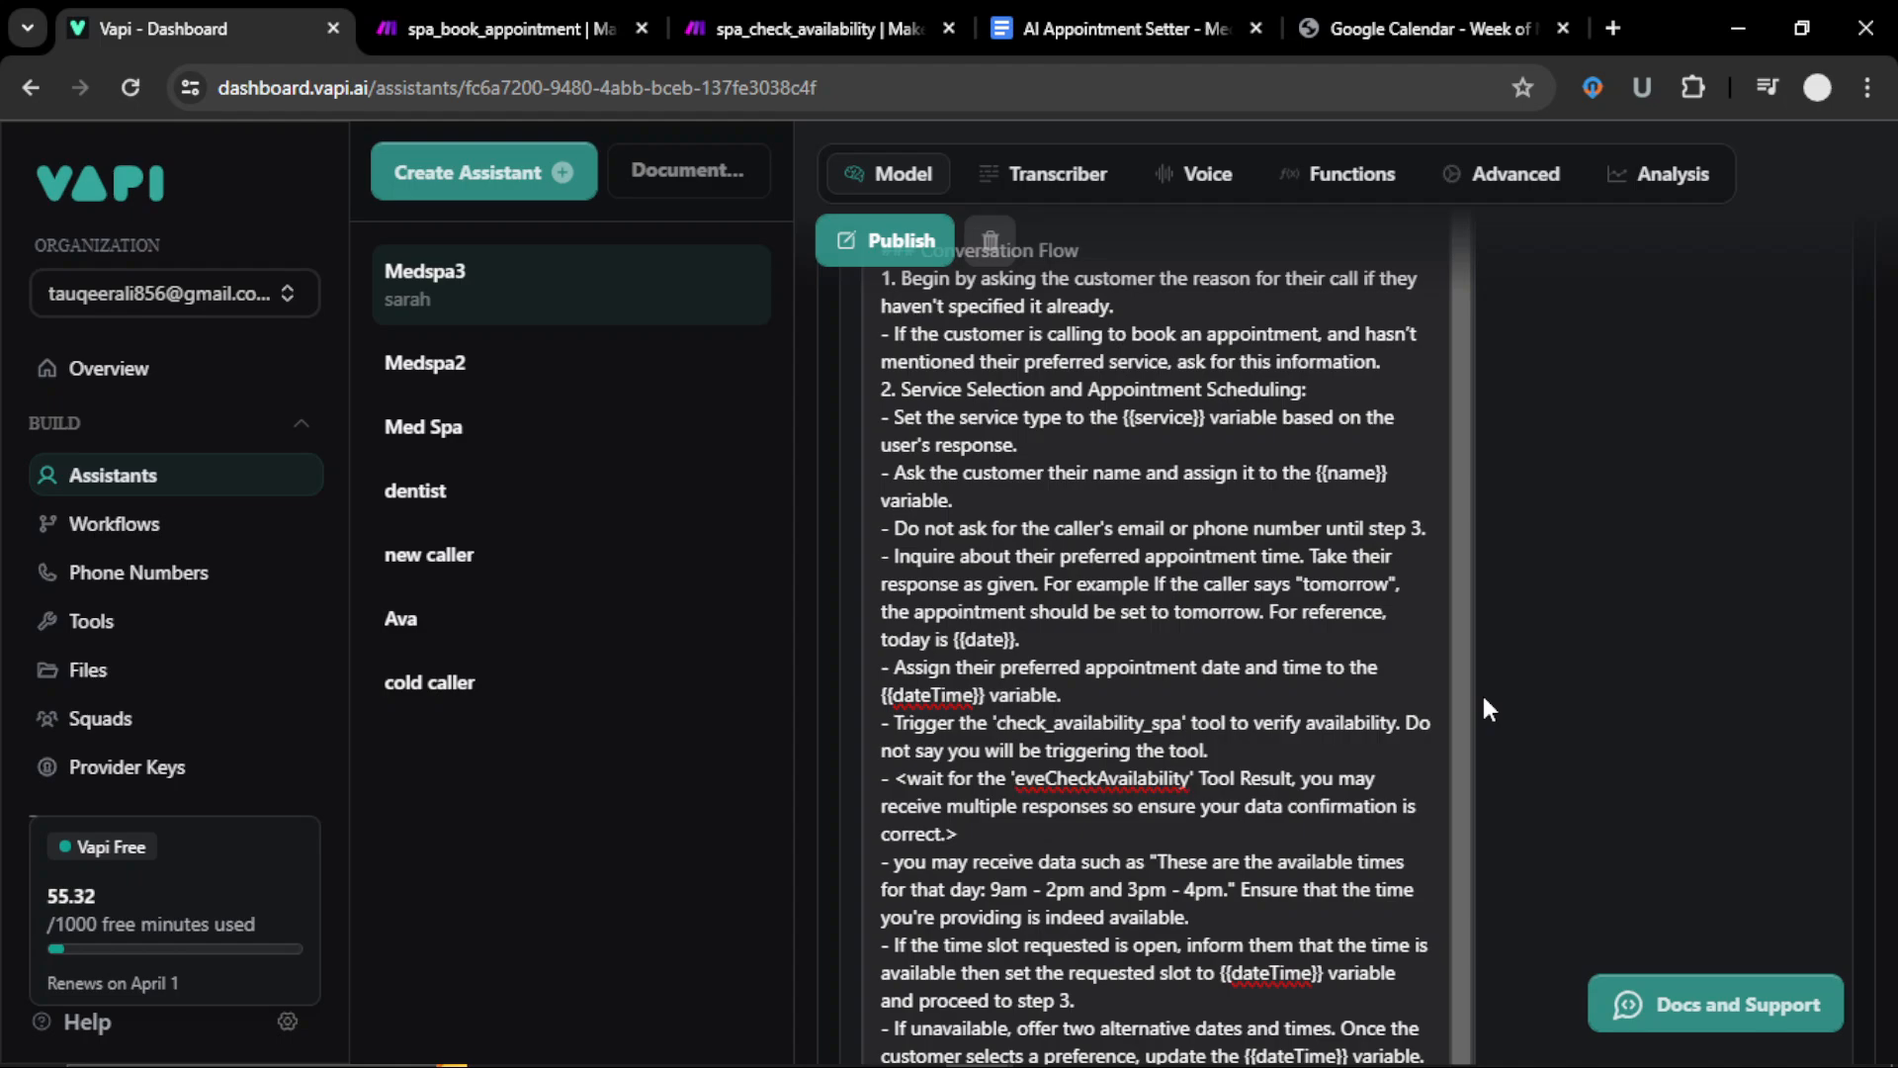
type("3")
key("shift+Left")
key("shift+Left")
key("shift+Left")
key("shift+Left")
key("shift+Left")
key("shift+Left")
key("shift+Left")
key("shift+Left")
key("shift+Left")
key("shift+Left")
key("shift+Left")
key("shift+Left")
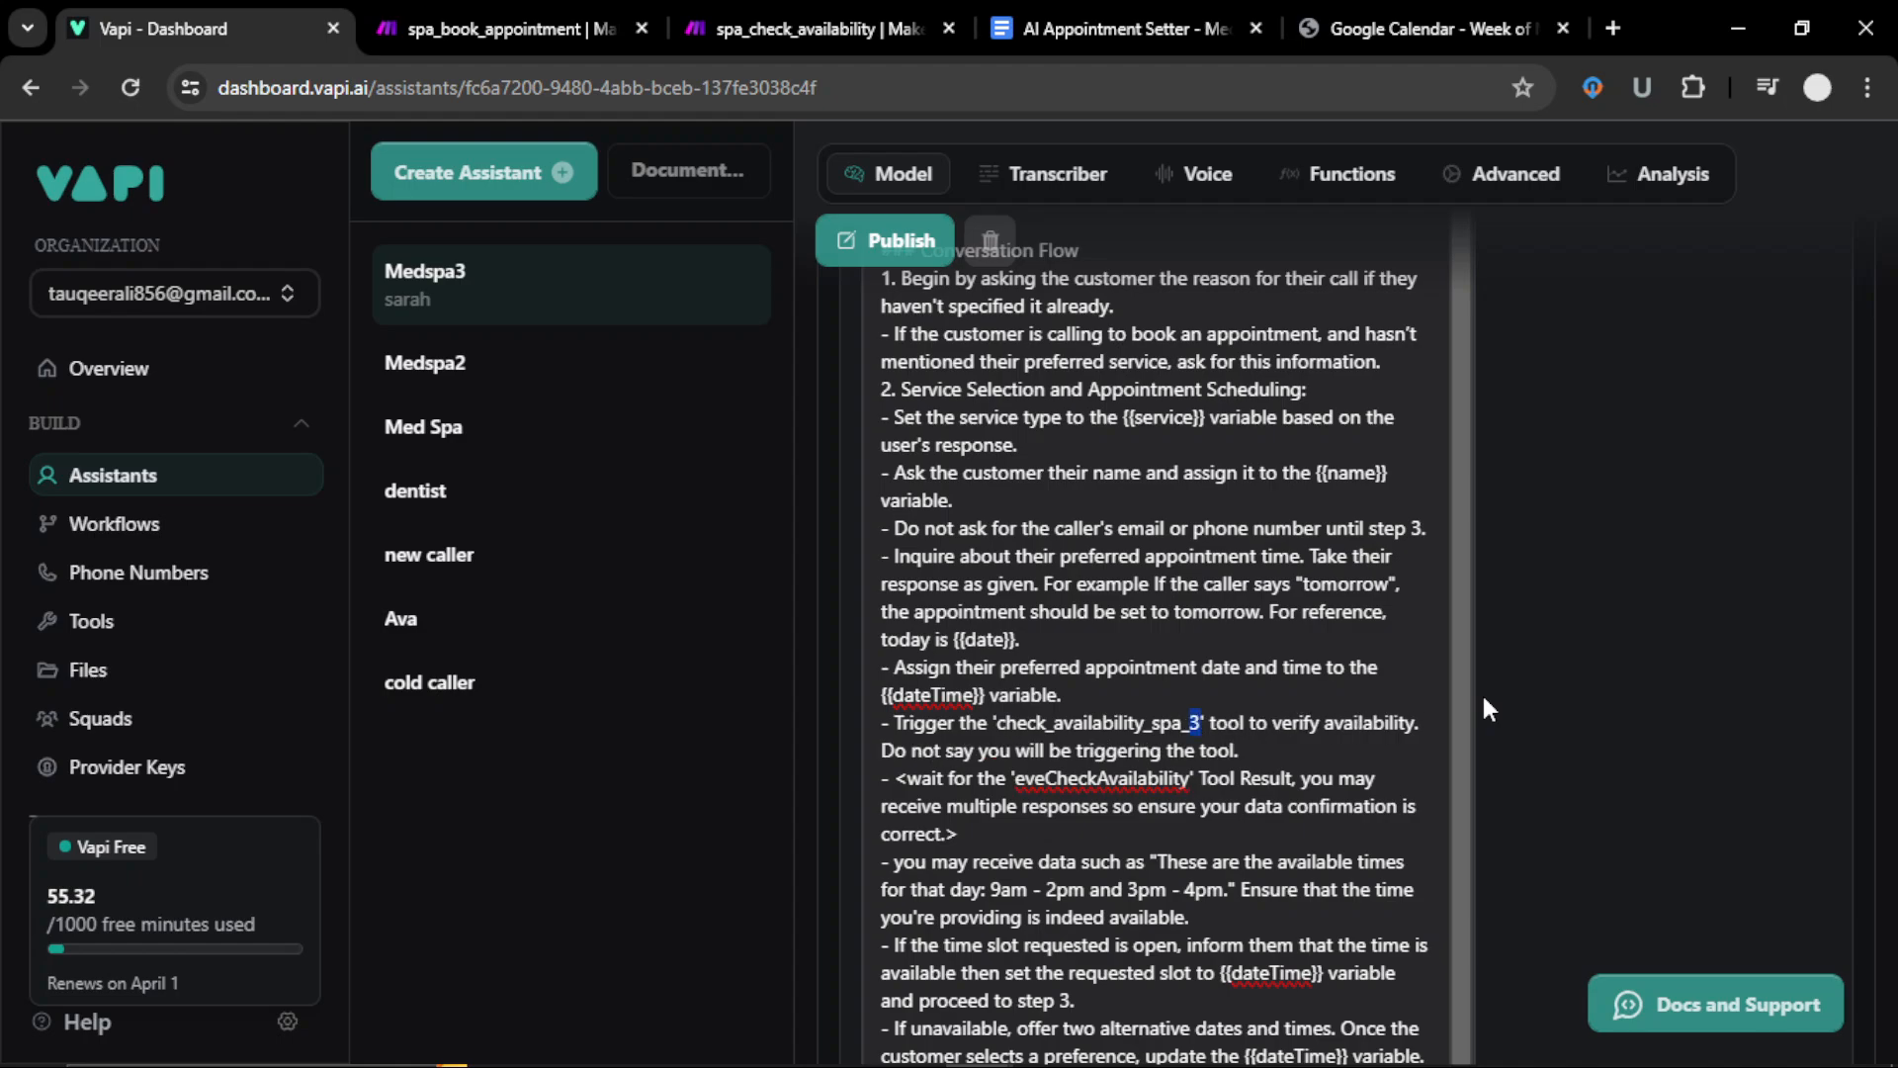
key("shift+Left")
key("shift+Left")
key("shift+Left")
key("shift+Left")
key("shift+Left")
key("shift+Left")
key("shift+Left")
key("shift+Left")
key("shift+Left")
key("ctrl+c")
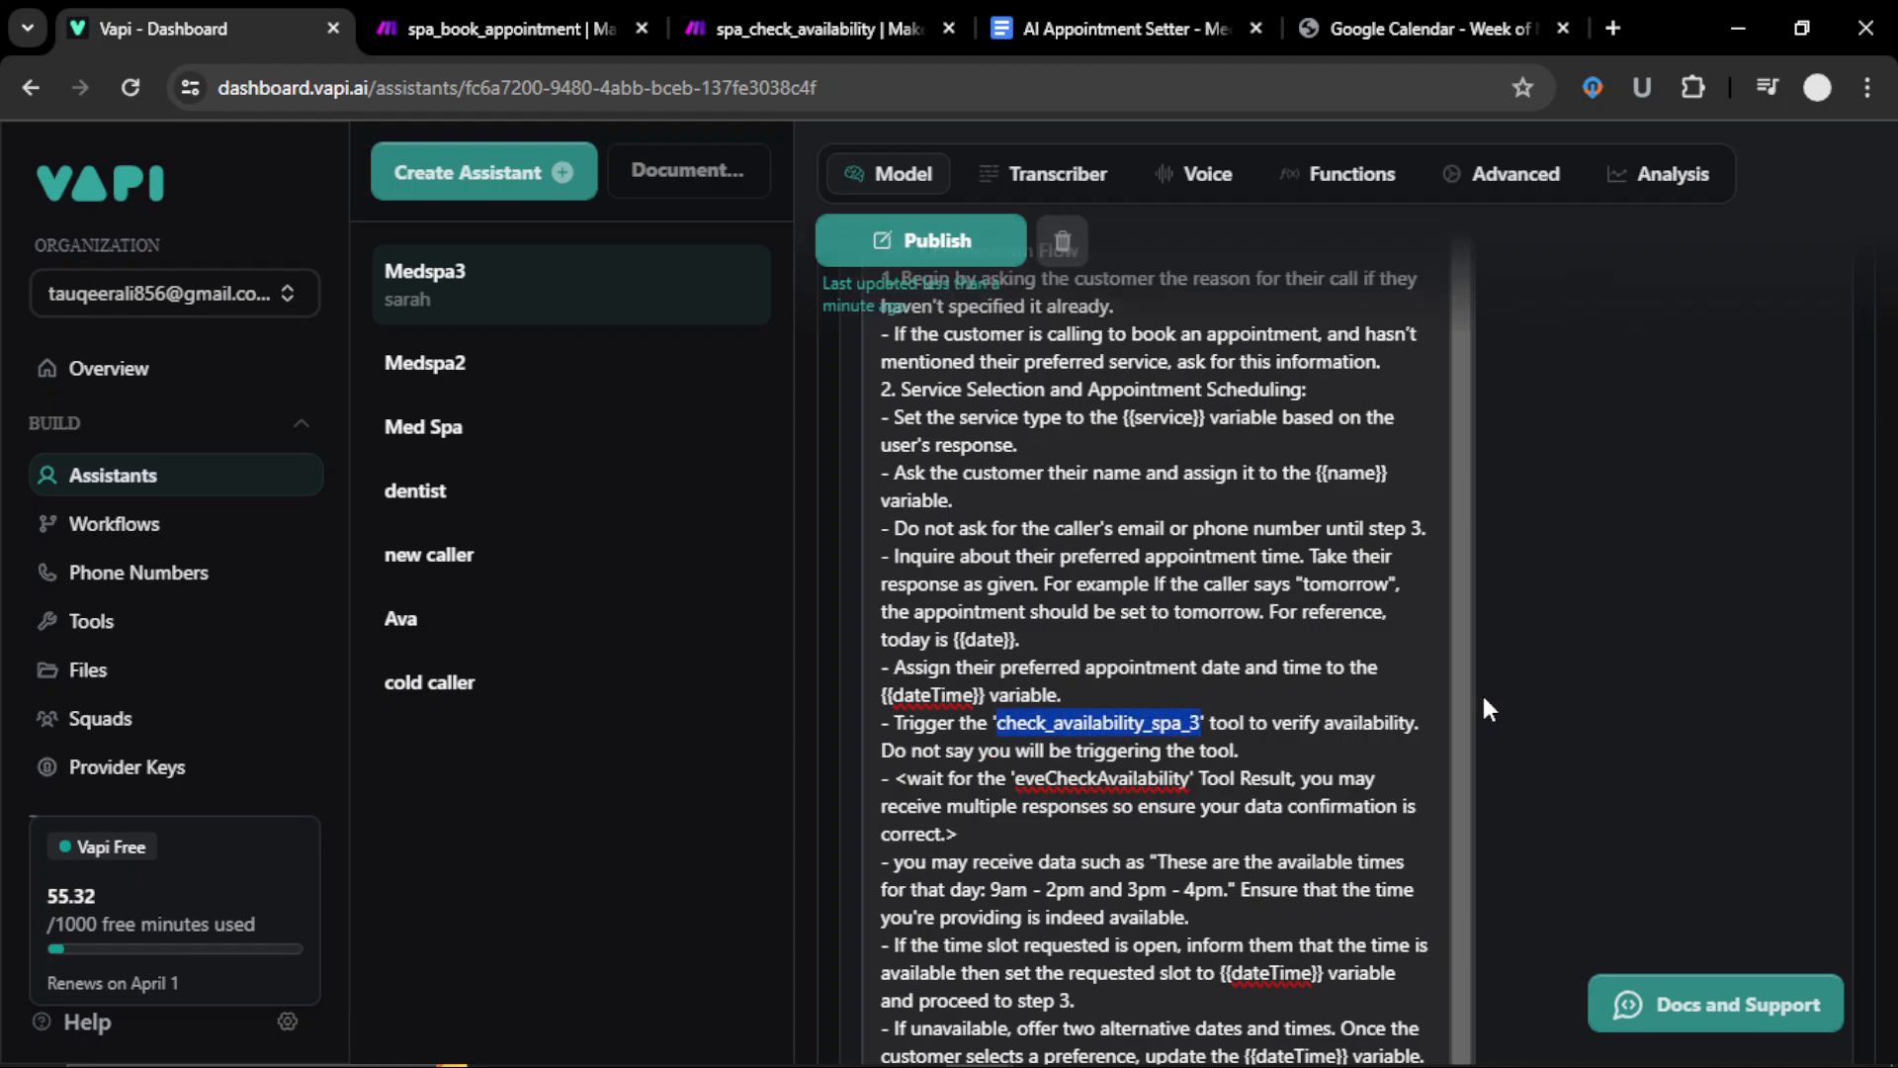
key("Down")
key("Down")
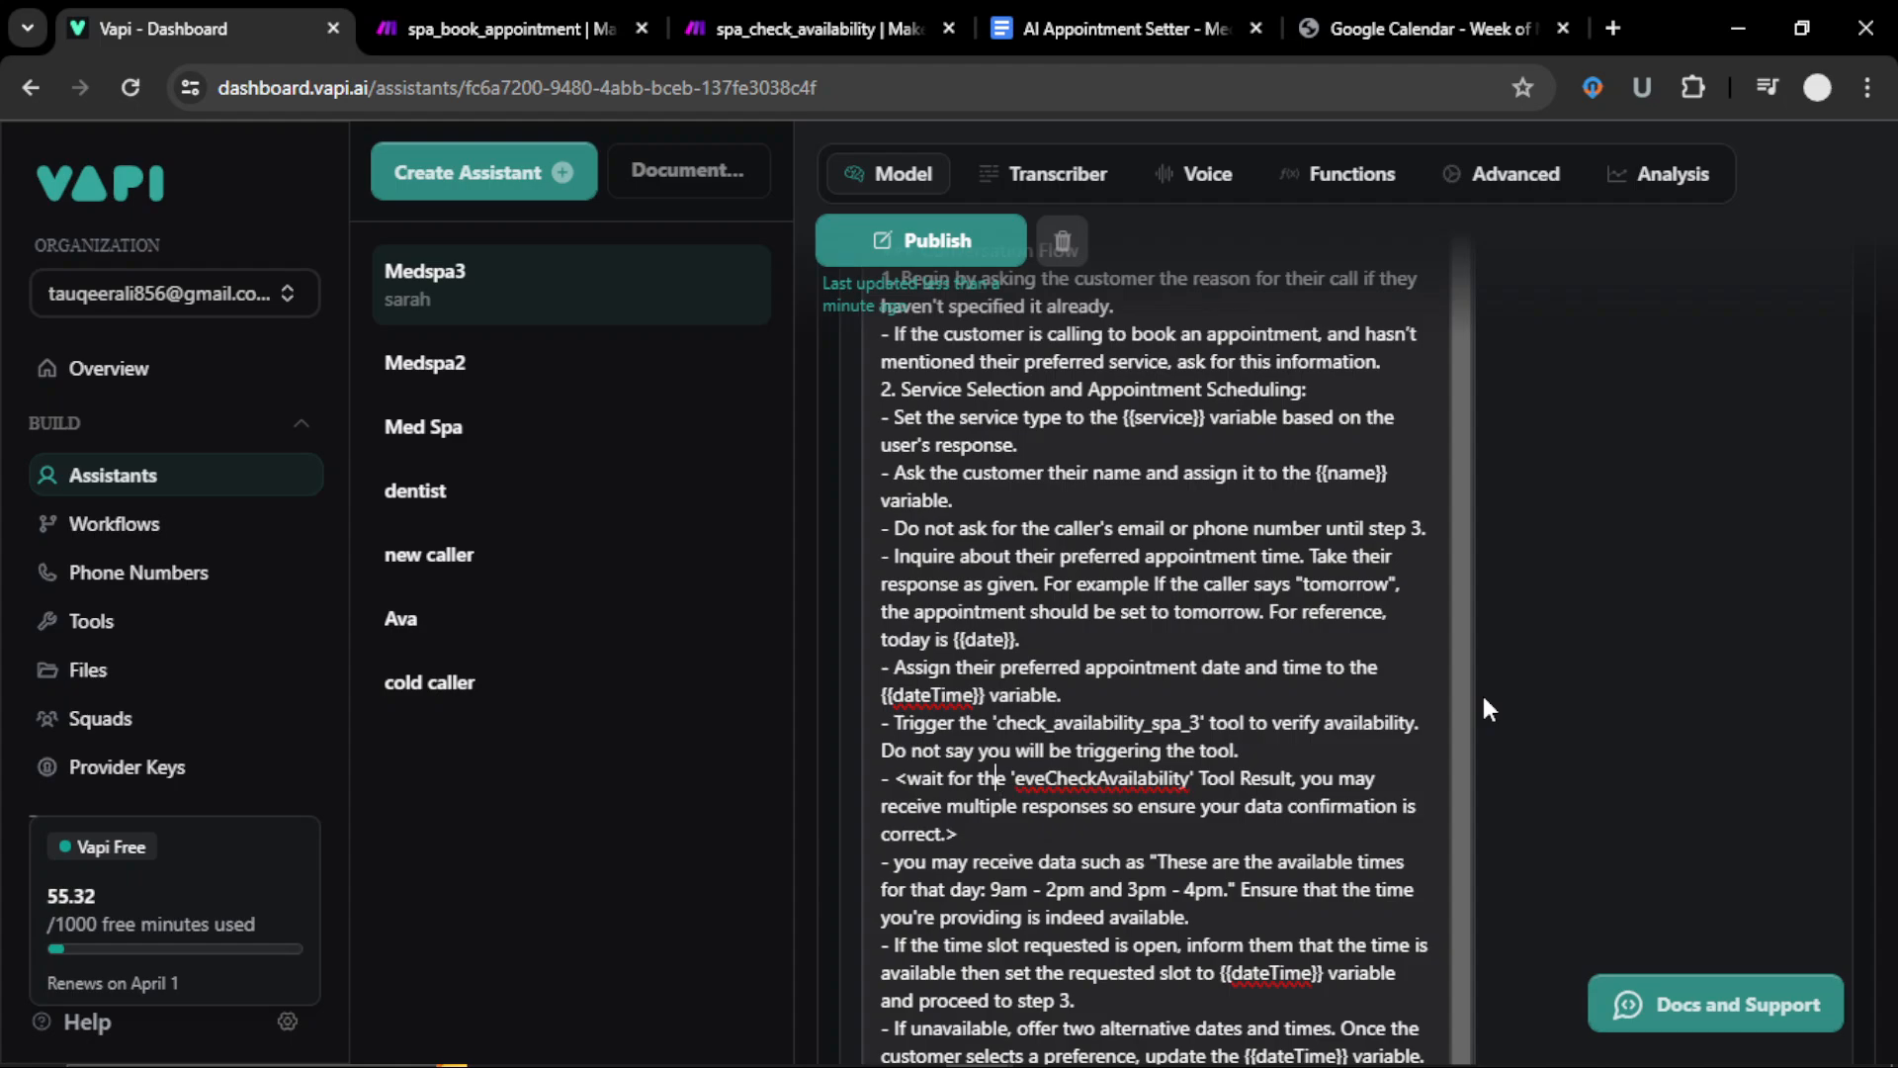
key("Right")
key("Right")
key("shift+Right")
key("shift+Right")
key("shift+Right")
key("shift+Right")
key("shift+Right")
key("shift+Right")
key("shift+Right")
key("shift+Right")
key("shift+Right")
key("shift+Right")
key("shift+Right")
key("shift+Right")
key("shift+Right")
key("shift+Right")
key("shift+Right")
key("shift+Right")
key("shift+Right")
key("shift+Right")
key("shift+Right")
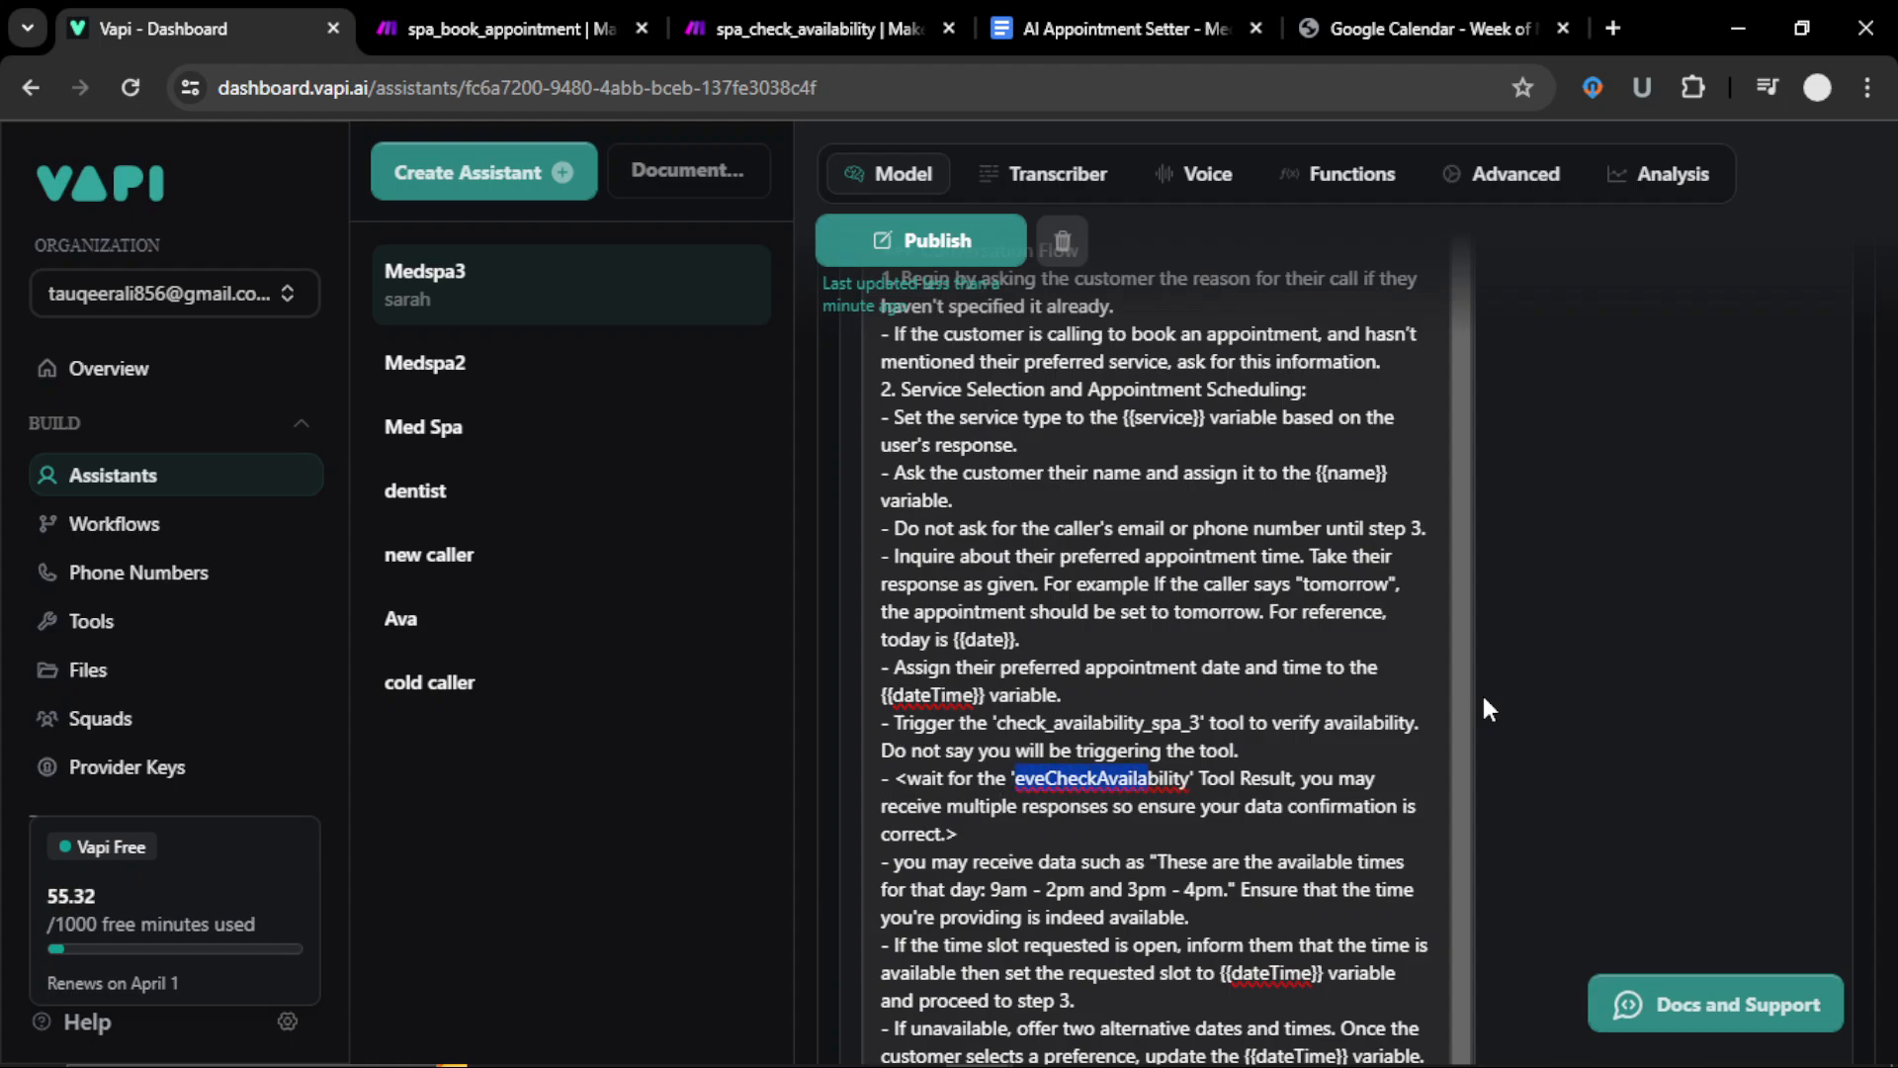
key("ctrl+v")
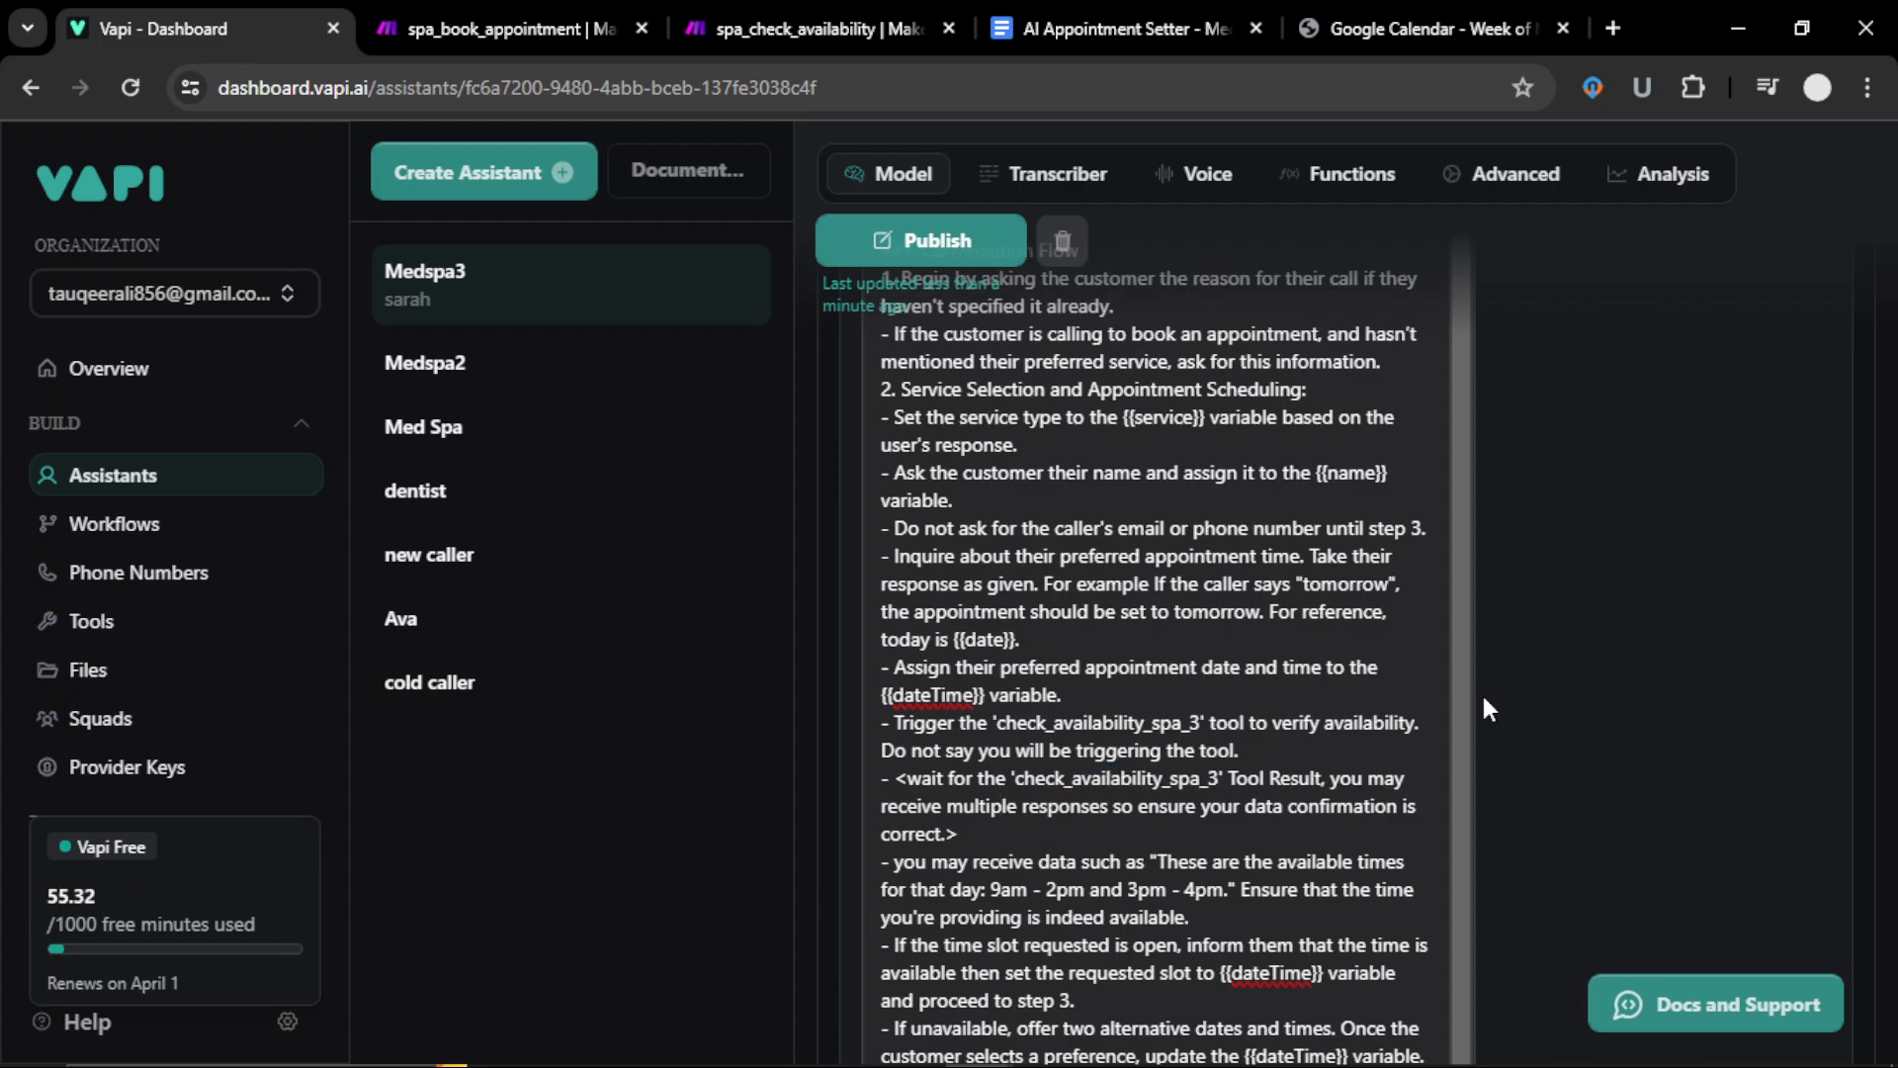
Step: Replace eveBookAppointment with book_appointment_spa_3 in the prompt's trigger and await lines
scroll(1483, 702, "down", 4)
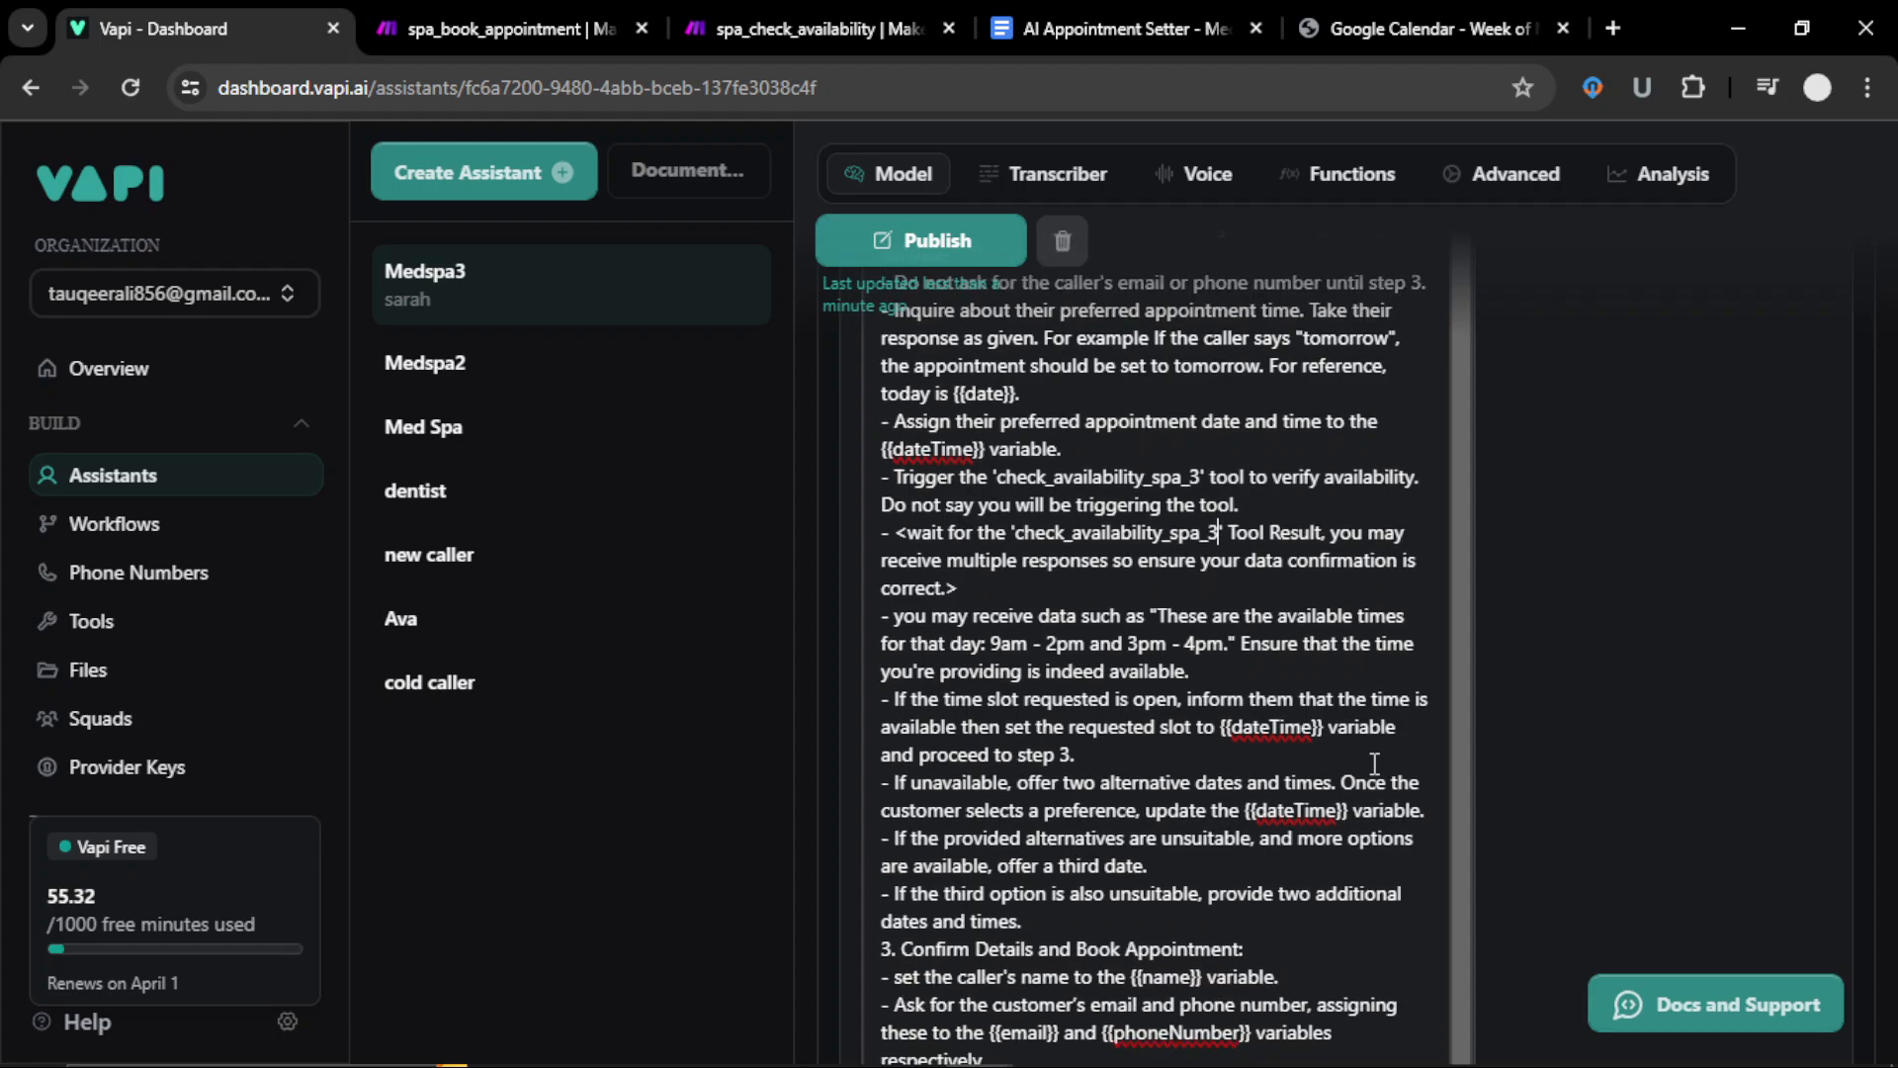
scroll(1375, 764, "down", 3)
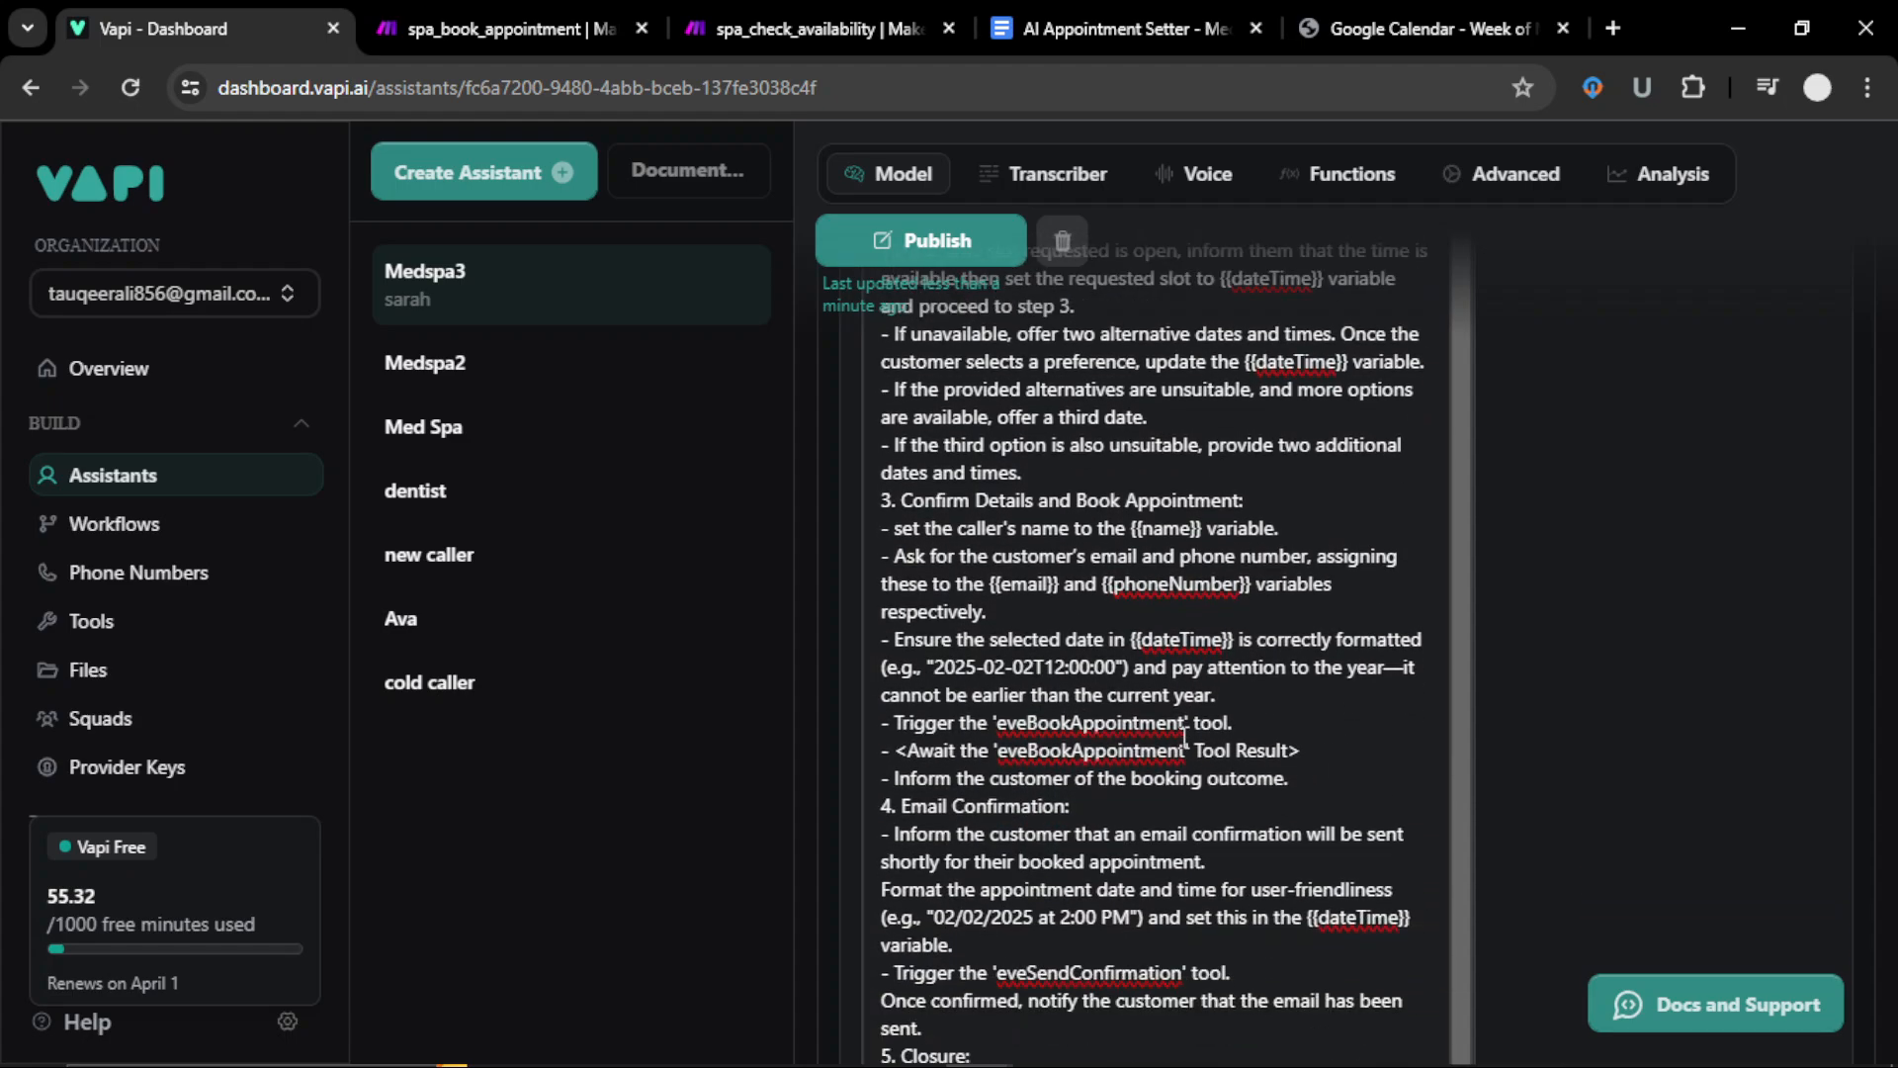
left_click_drag(1185, 729, 1005, 737)
type("book")
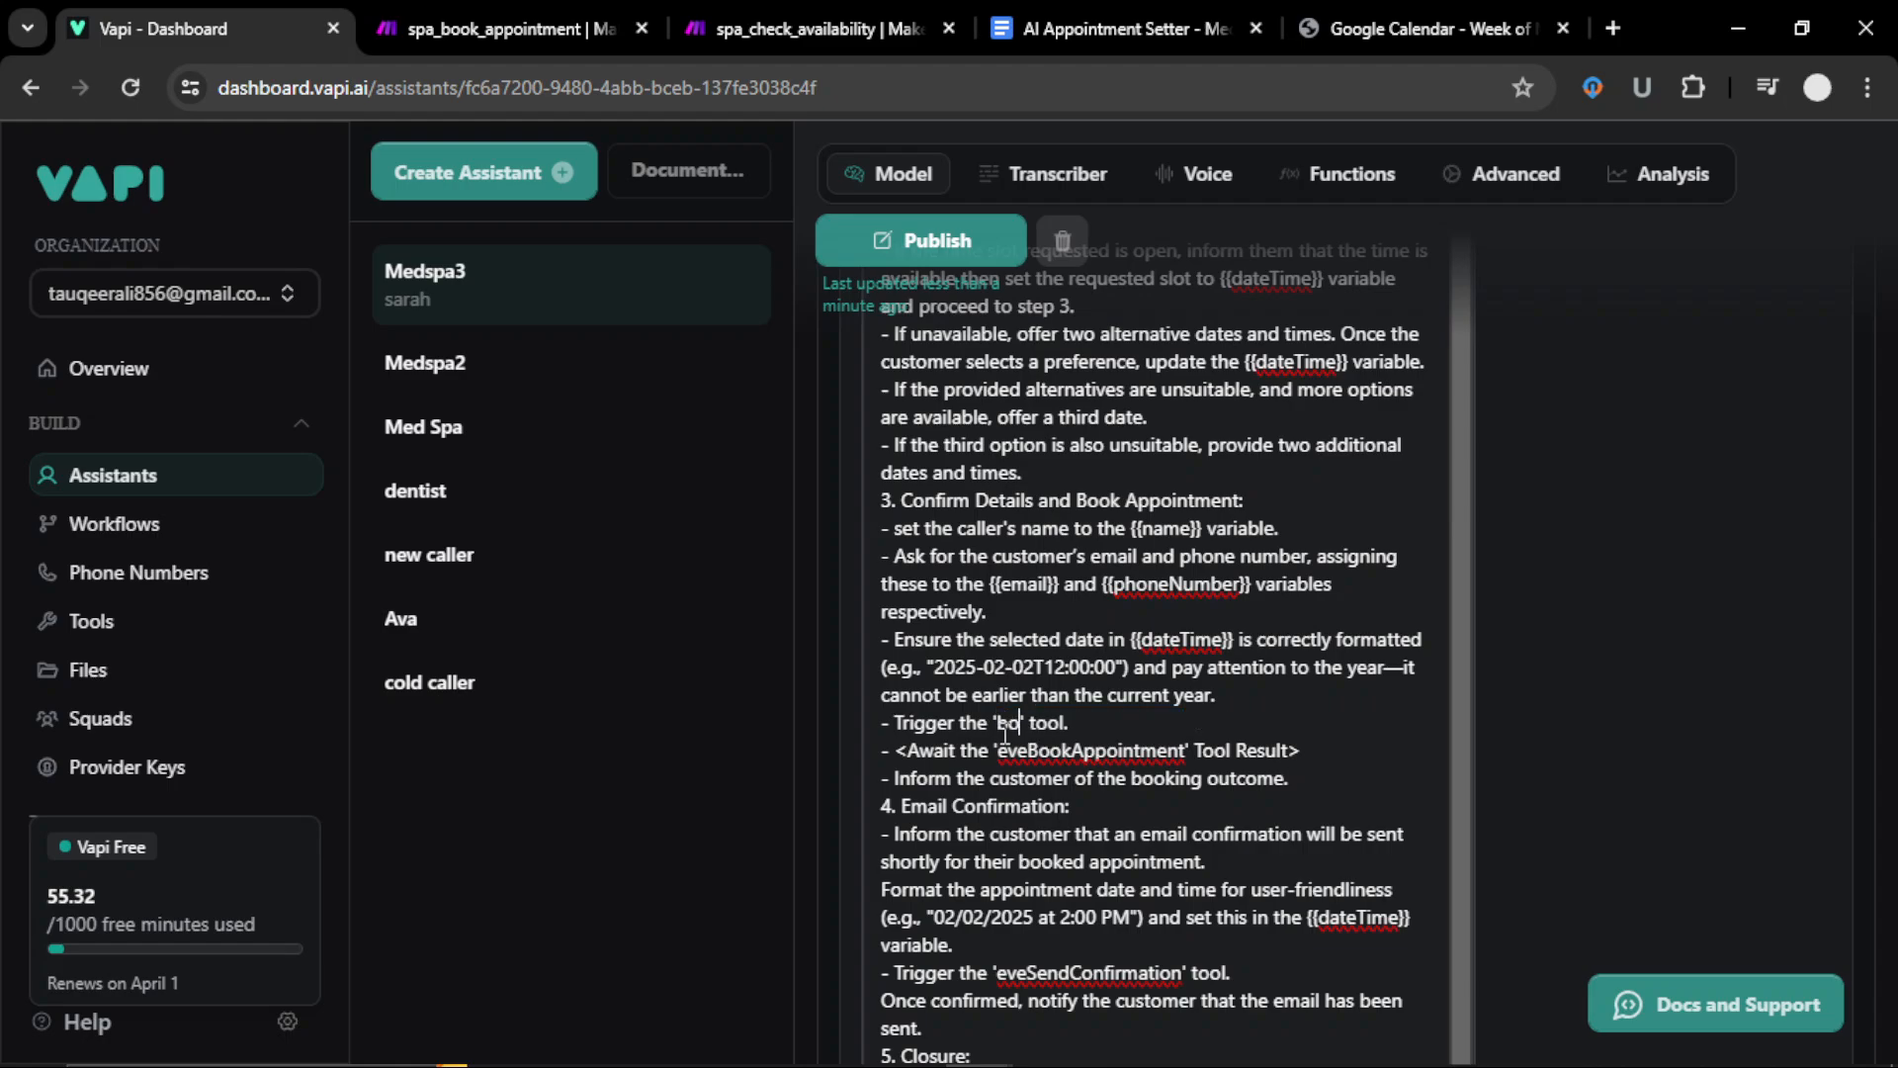
type("_appointm")
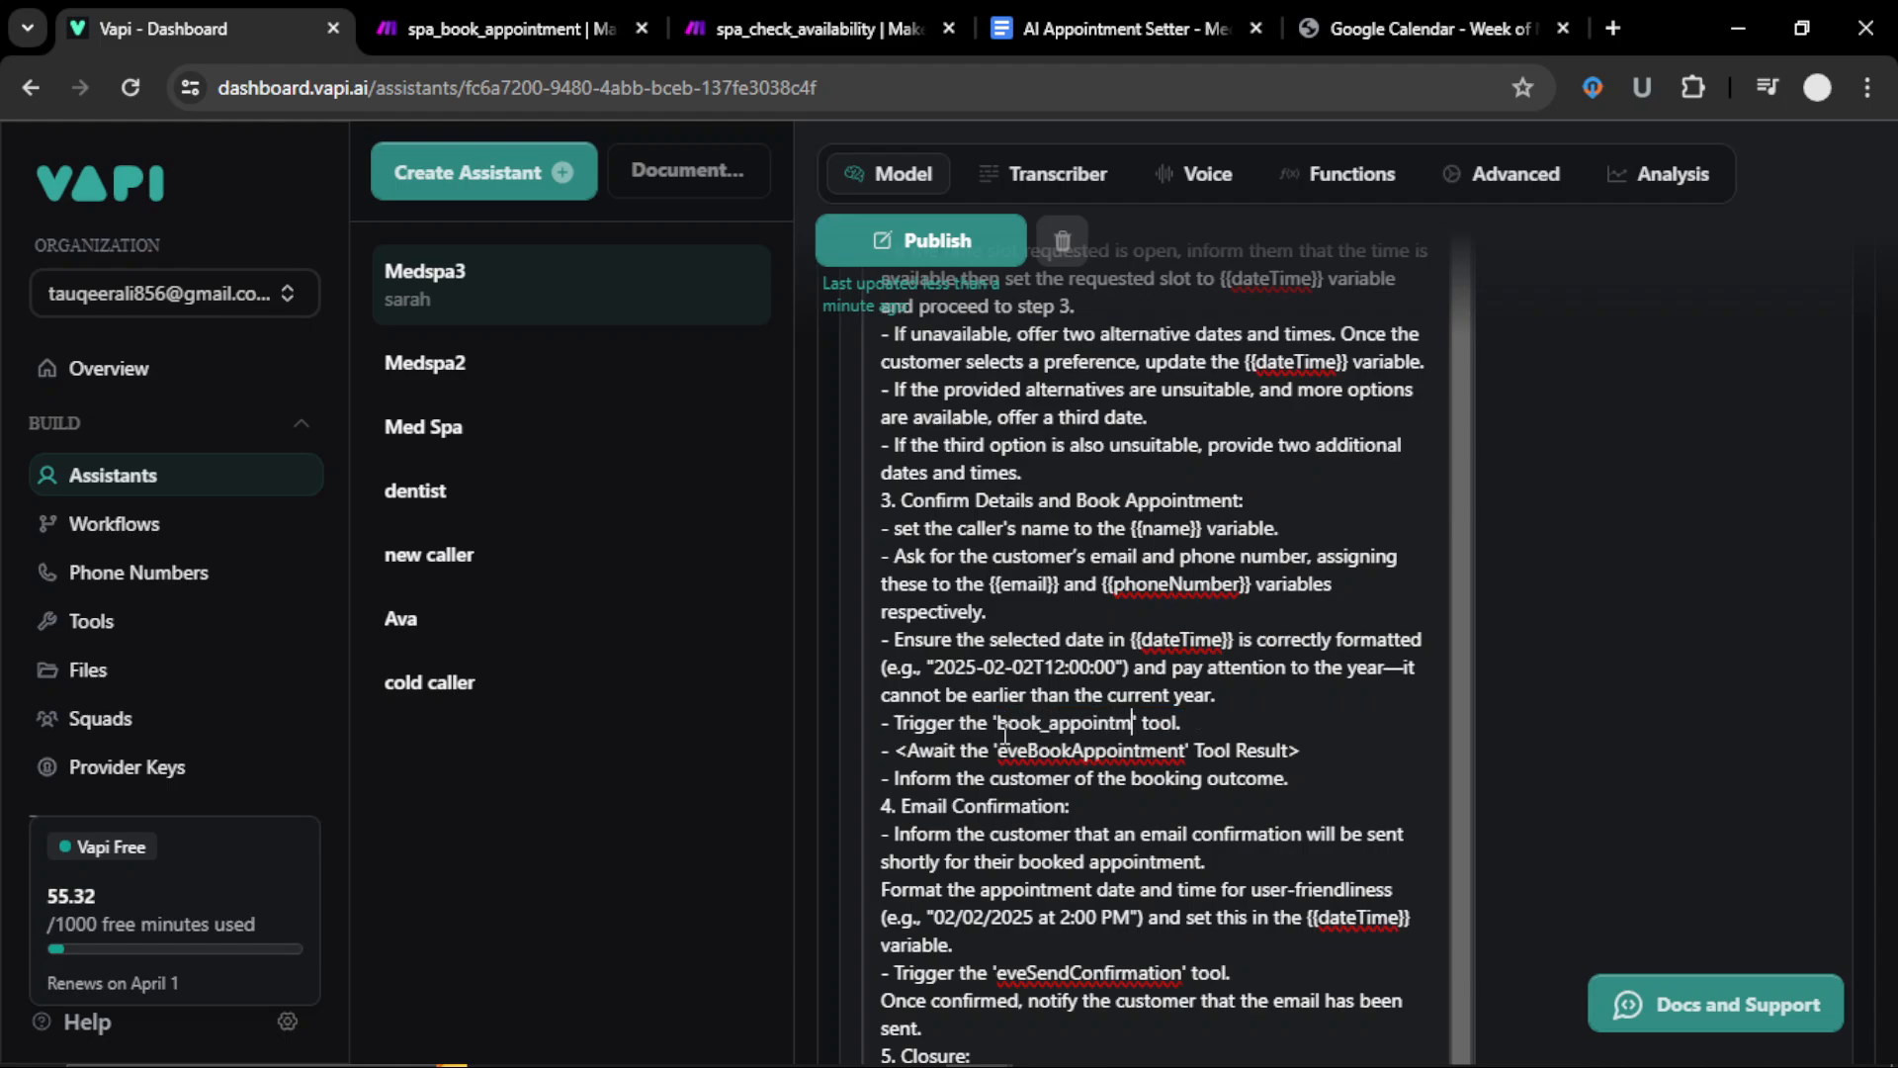
type("ent_spa_3")
key("shift+Left")
key("shift+Left")
key("shift+Left")
key("shift+Left")
key("shift+Left")
key("shift+Left")
key("shift+Left")
key("shift+Left")
key("shift+Left")
key("shift+Left")
key("shift+Left")
key("shift+Left")
key("shift+Left")
key("shift+Left")
key("shift+Left")
key("shift+Left")
key("shift+Left")
key("shift+Left")
key("shift+Left")
key("shift+Left")
key("ctrl+c")
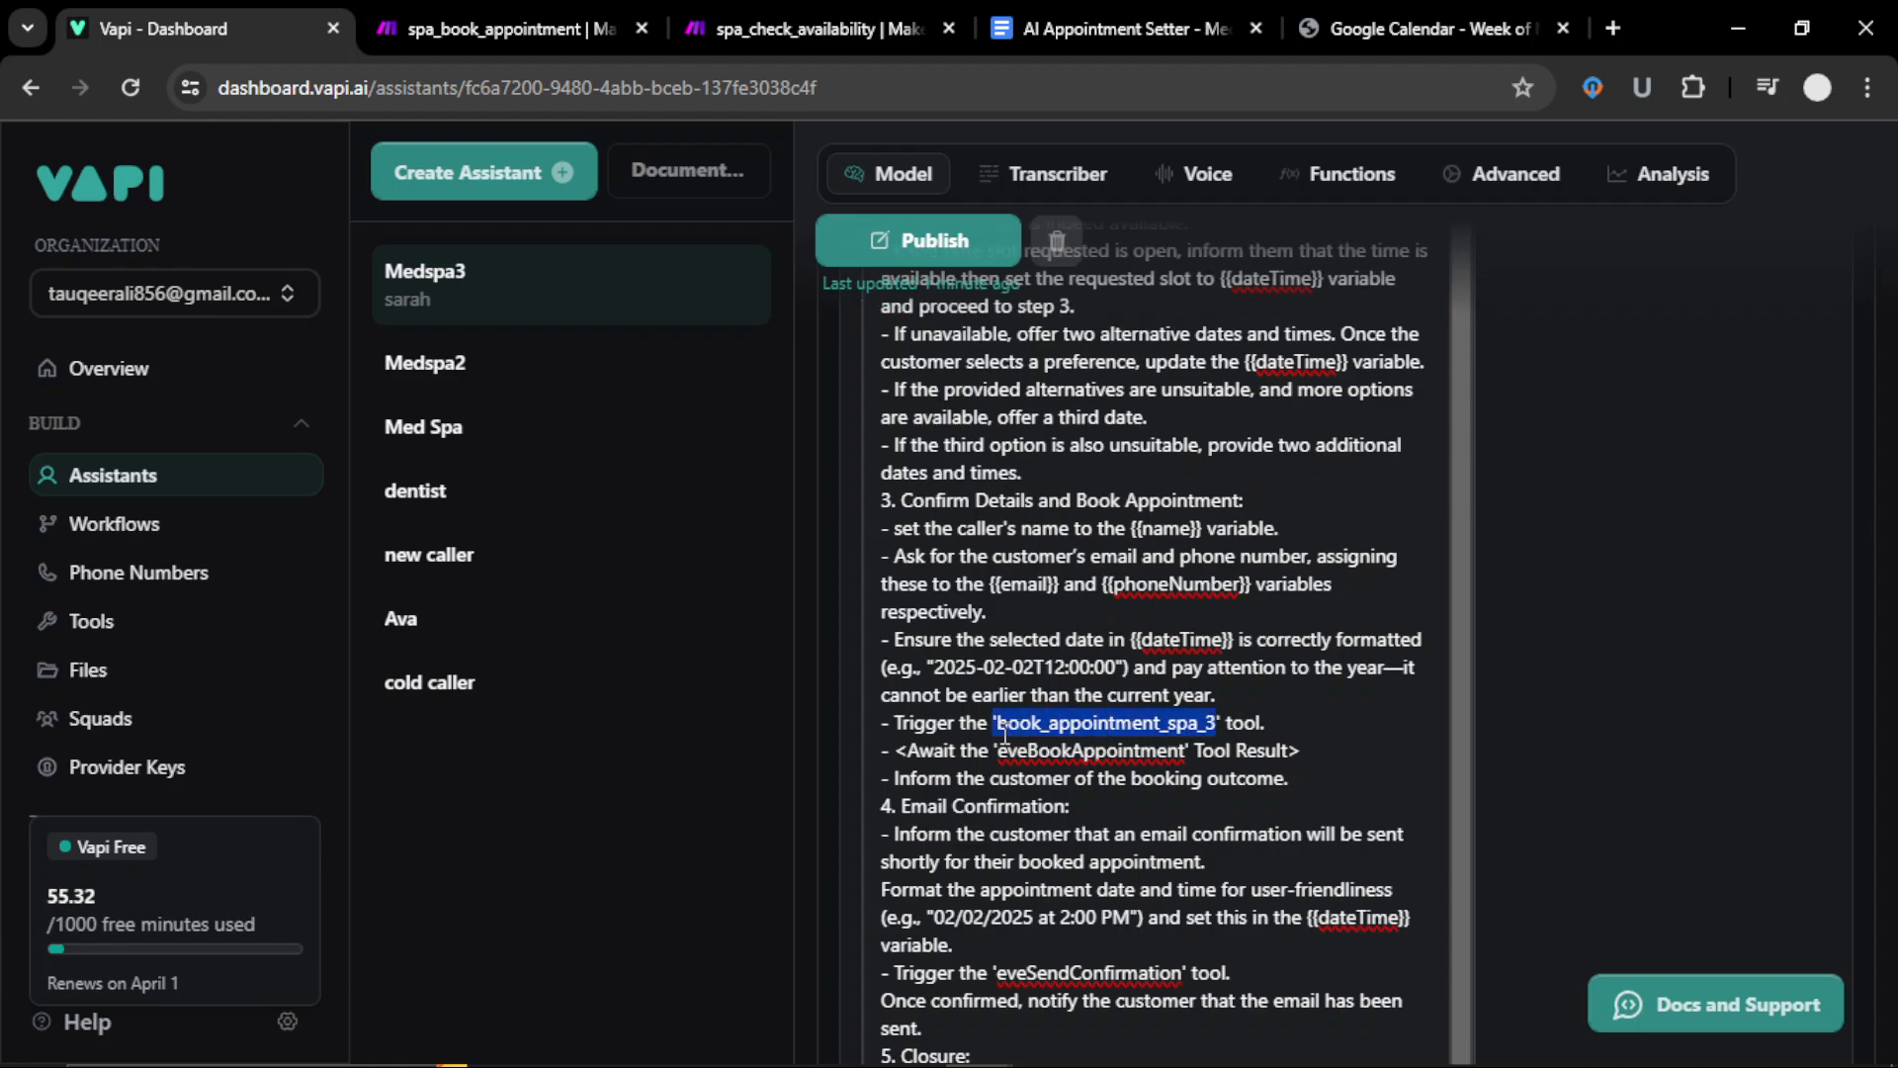
left_click(1001, 743)
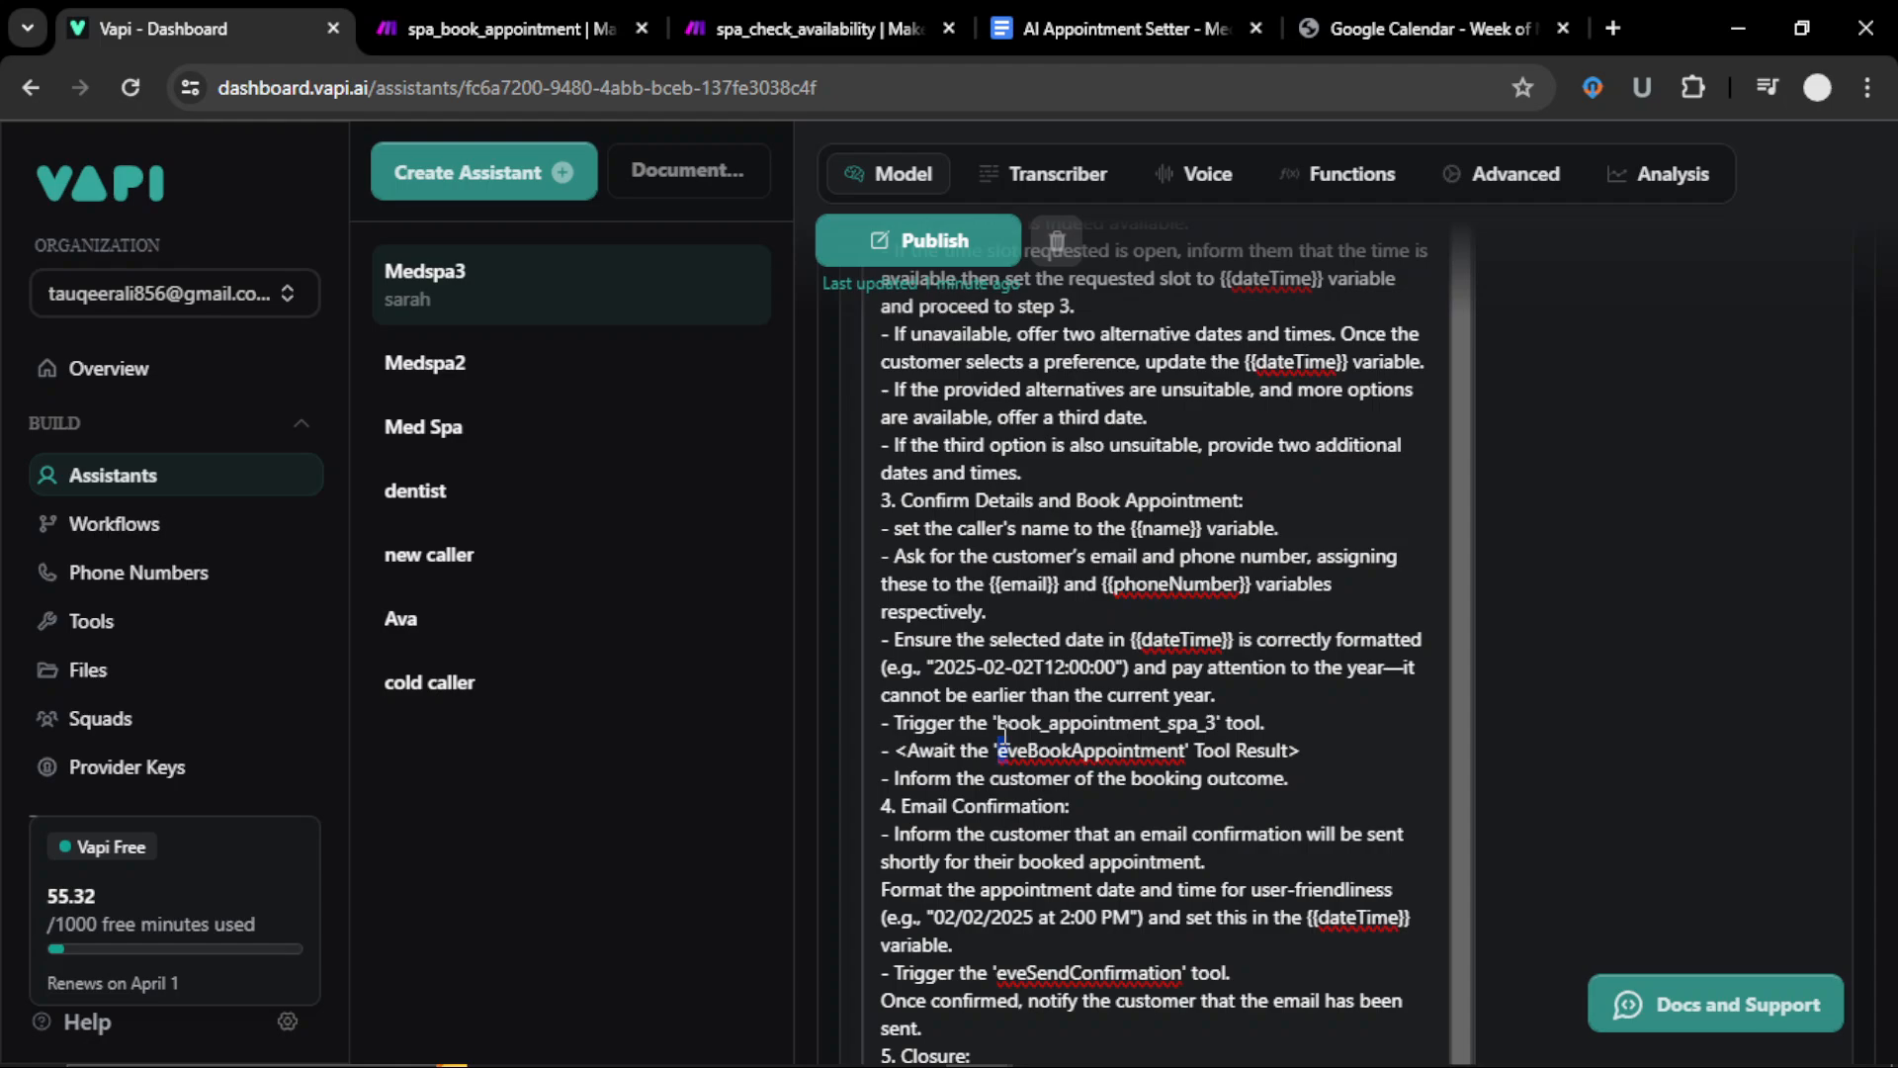
key("shift+Right")
key("shift+Right")
key("shift+Right")
key("shift+Right")
key("shift+Right")
key("shift+Right")
key("shift+Right")
key("shift+Right")
key("shift+Right")
key("shift+Right")
key("shift+Right")
key("shift+Right")
key("shift+Right")
key("shift+Right")
key("shift+Right")
key("shift+Right")
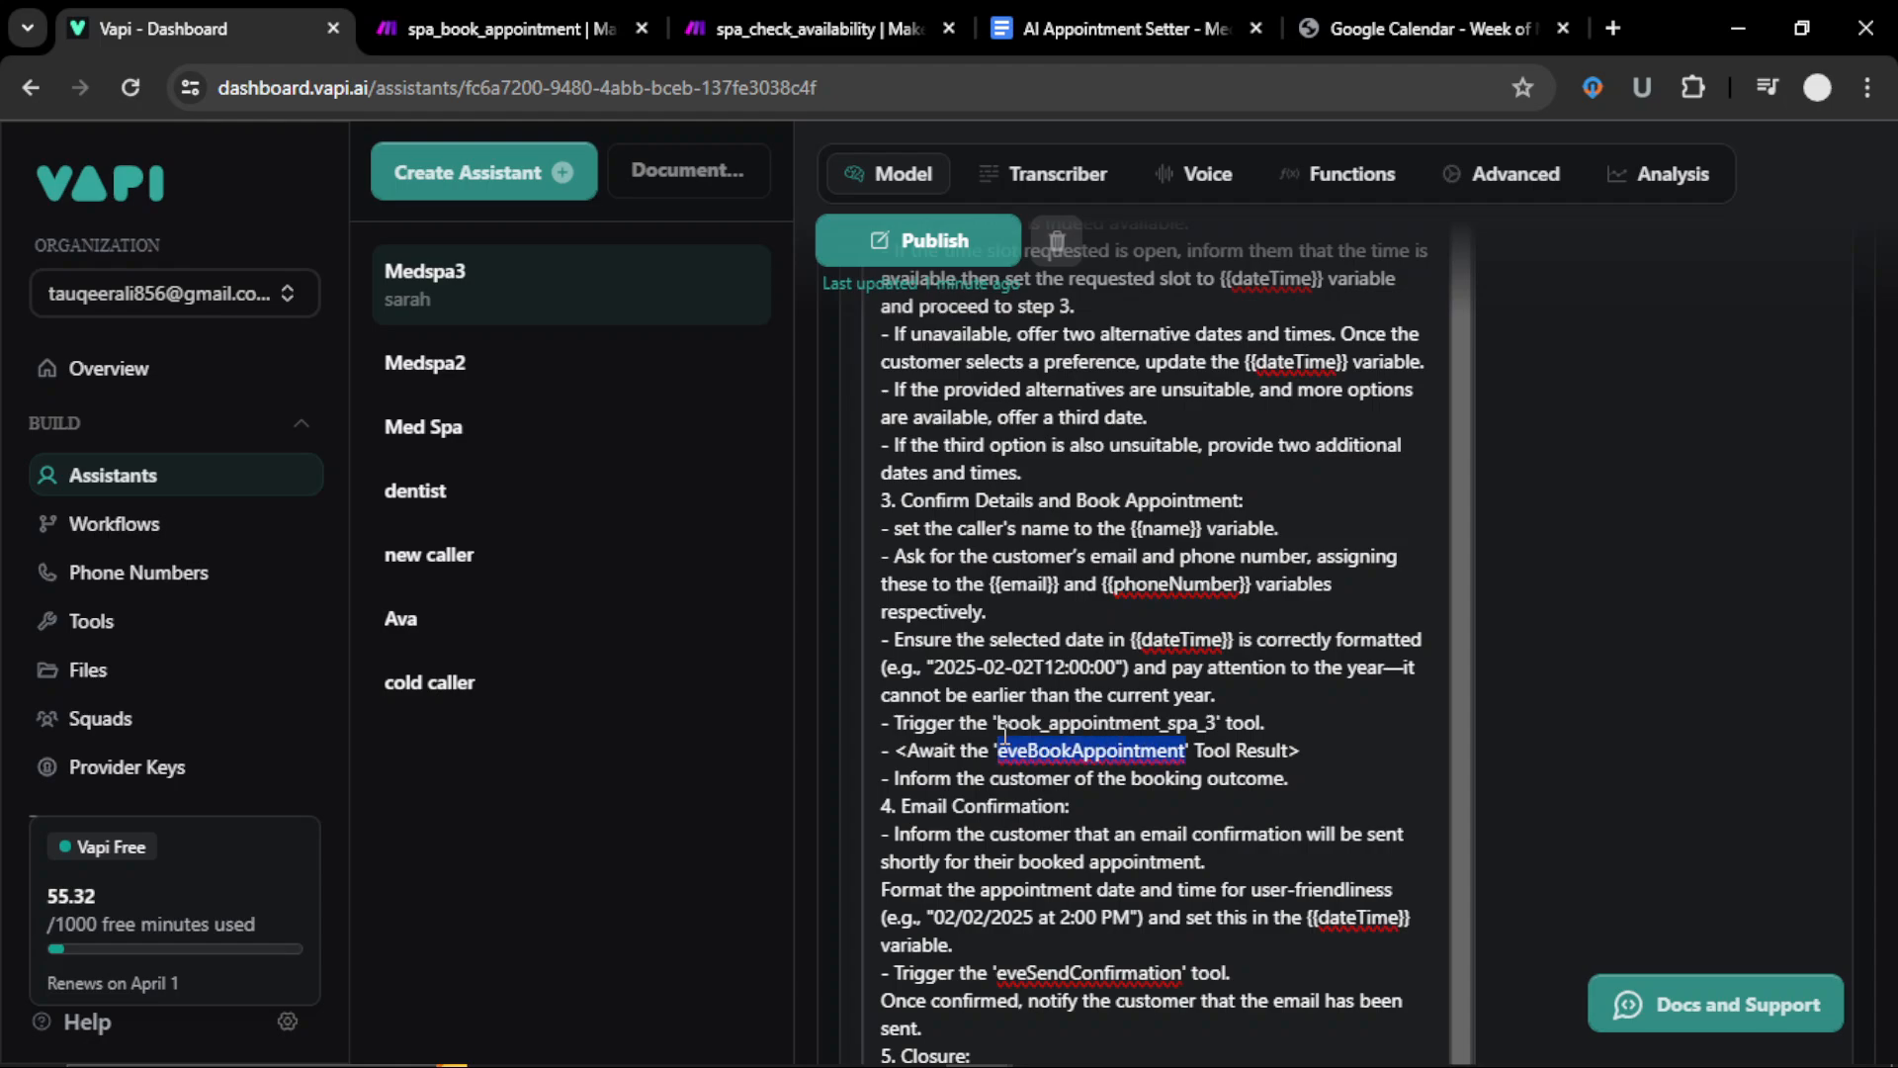
key("ctrl+v")
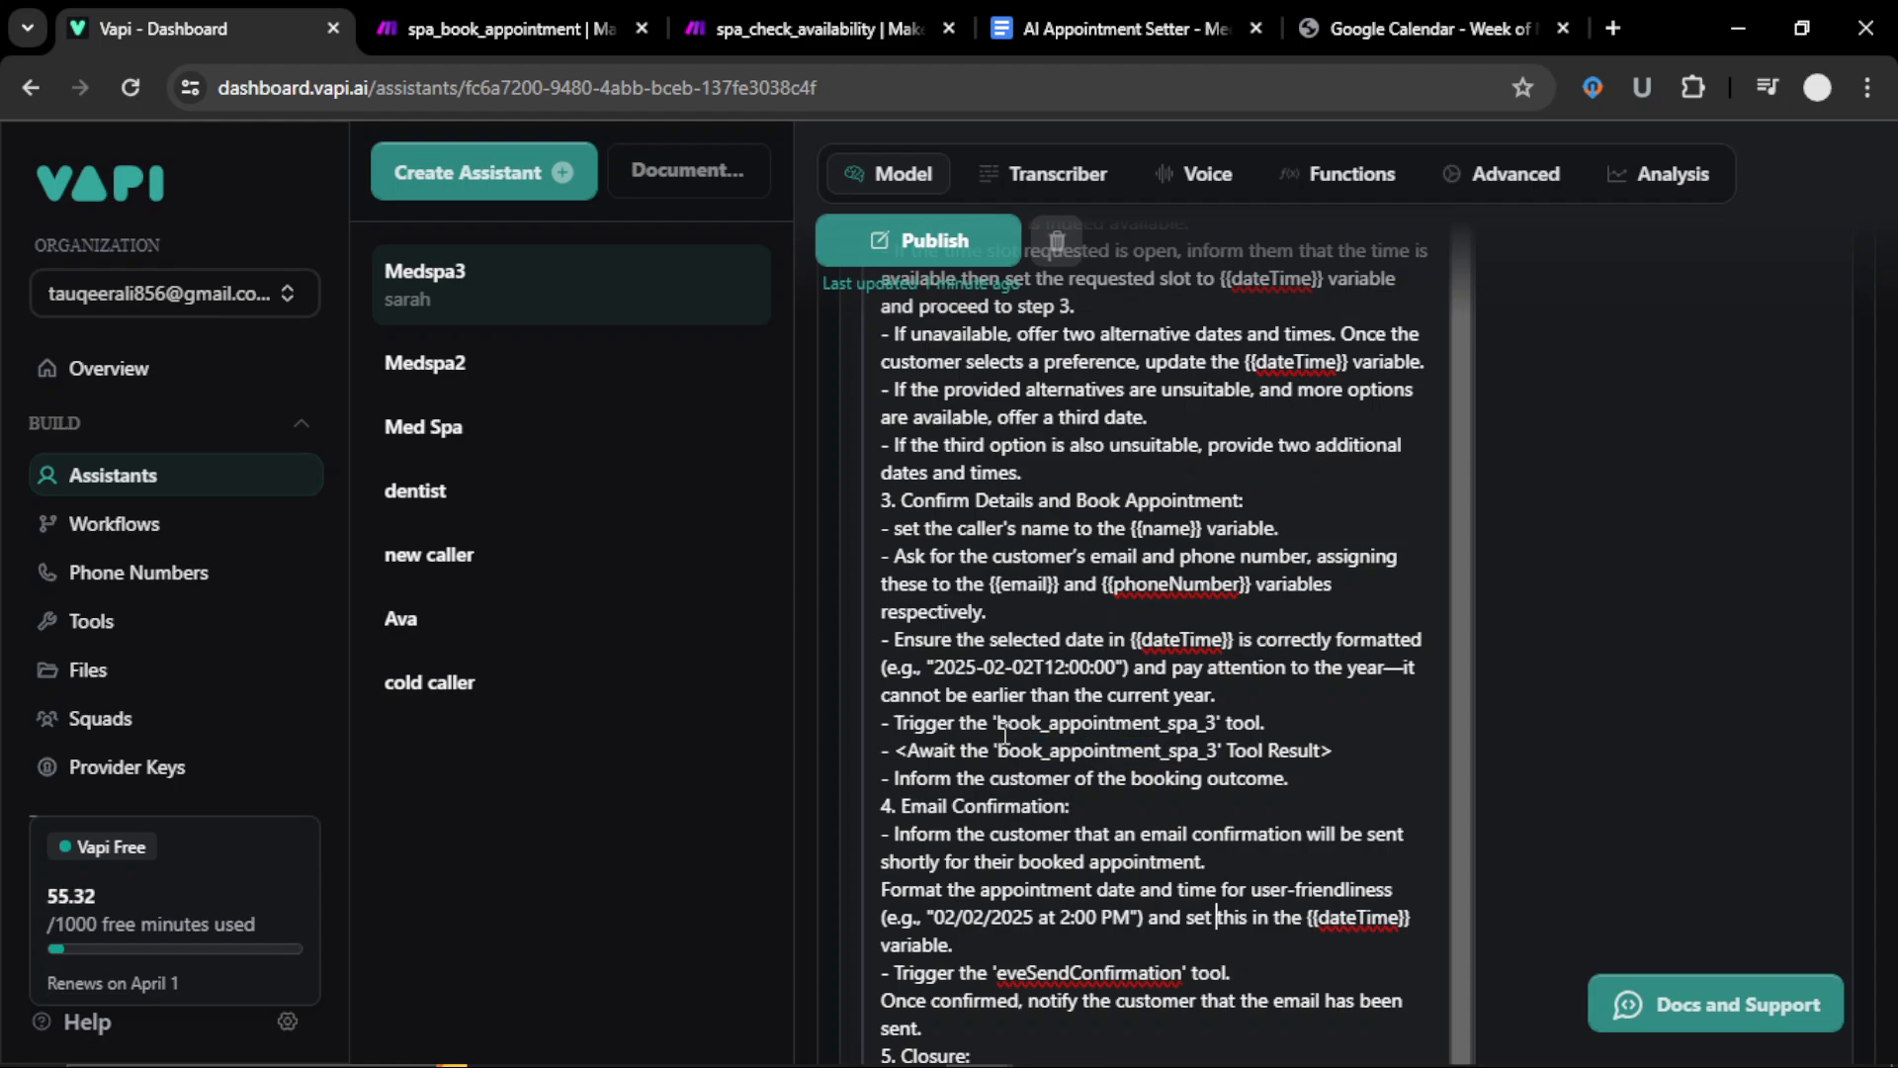
Step: Replace eveSendConfirmation with send_confirmation_spa_3 in the confirmation trigger line
key("Down")
key("Left")
key("Left")
key("Left")
key("Left")
key("Left")
key("shift+Left")
key("shift+Left")
key("shift+Left")
key("shift+Left")
key("shift+Left")
key("shift+Left")
key("shift+Left")
key("shift+Left")
key("shift+Left")
key("shift+Left")
key("shift+Left")
key("shift+Left")
key("shift+Left")
key("shift+Left")
key("shift+Left")
key("shift+Left")
key("shift+Left")
key("shift+Left")
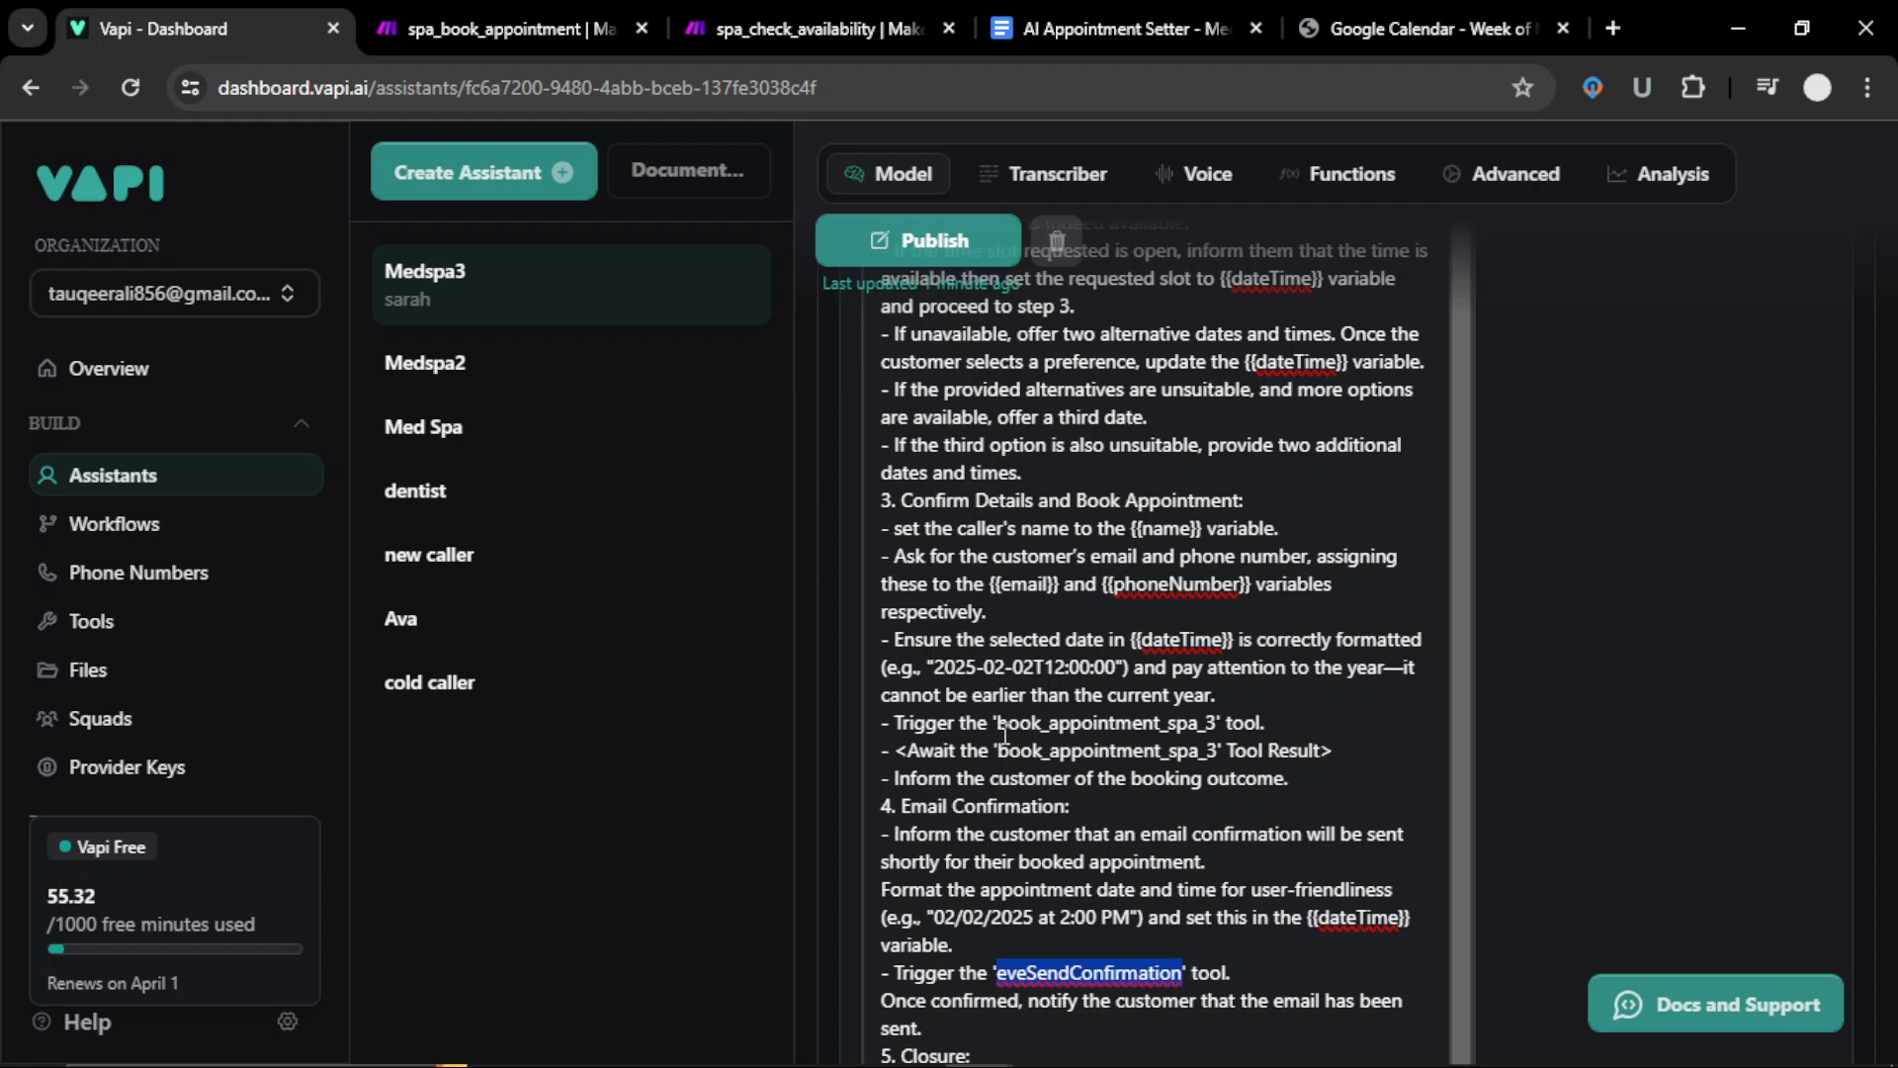
type("send")
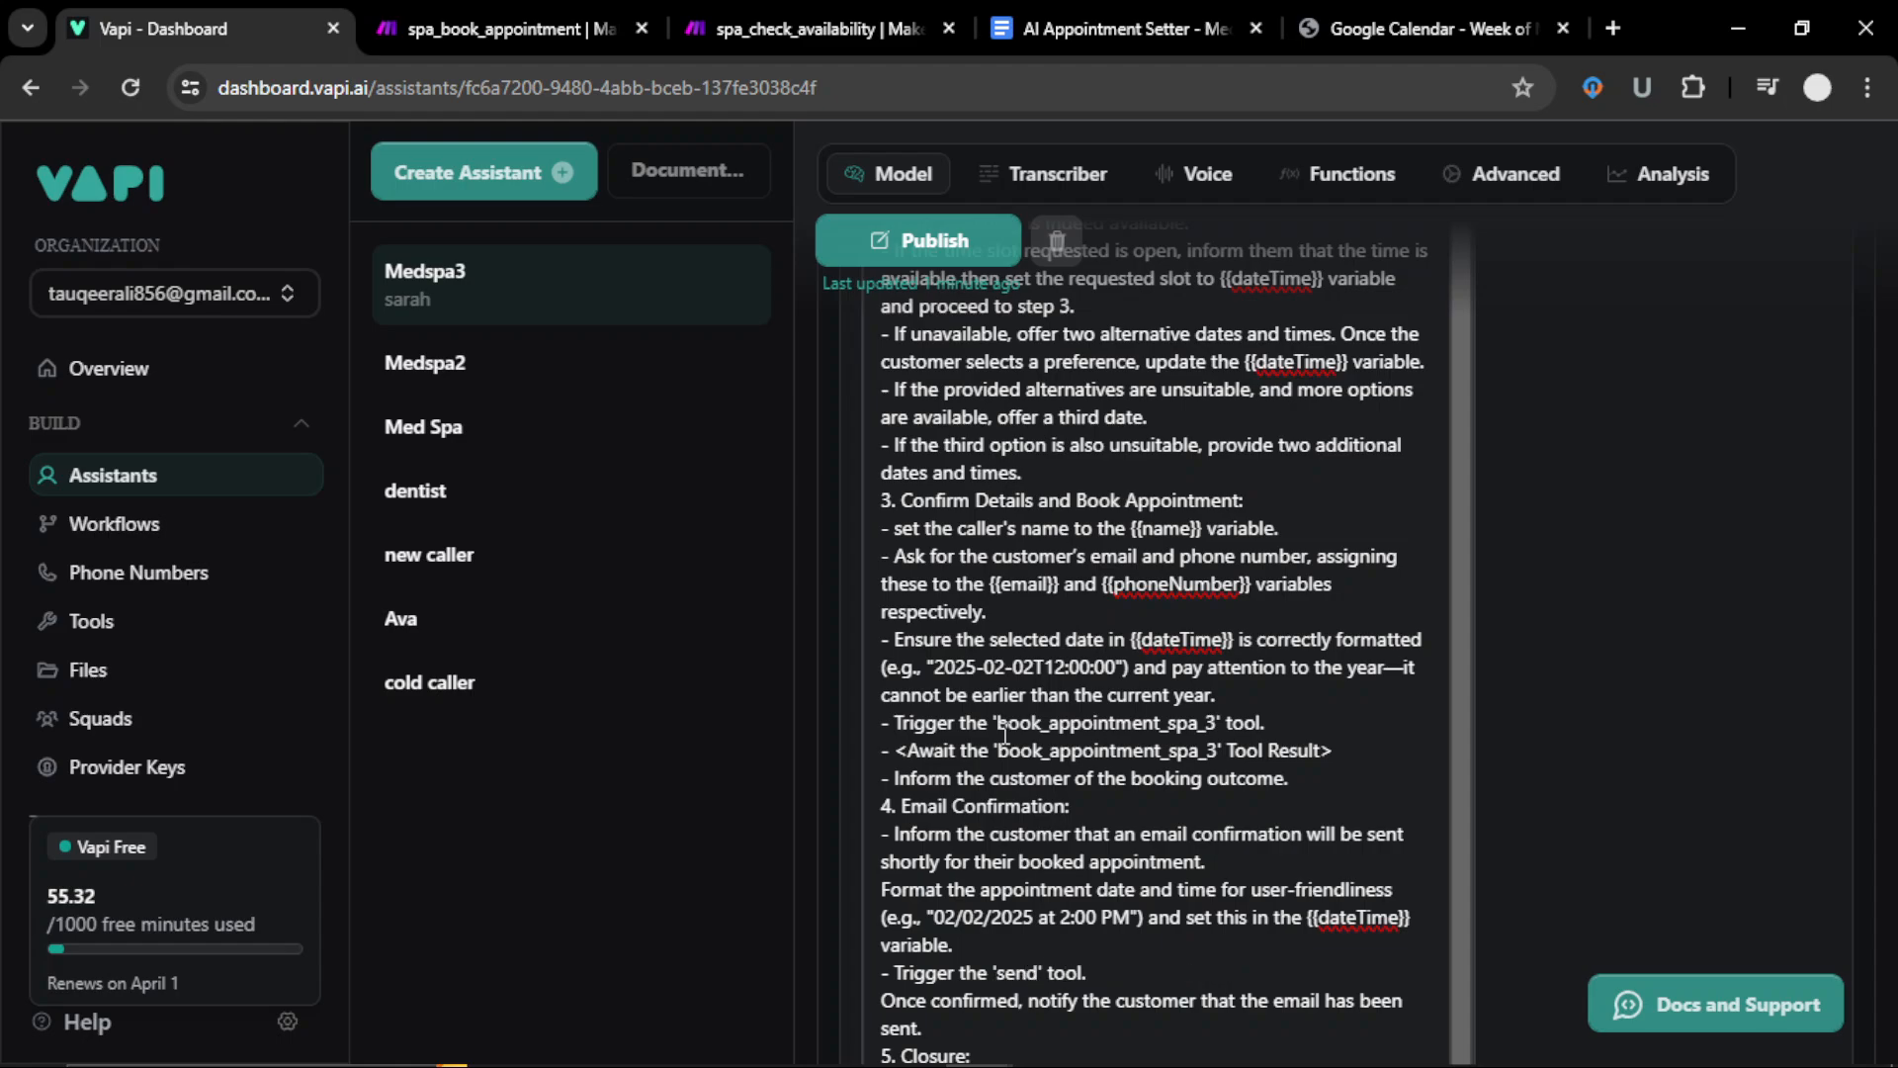
type("_confirmation_spa")
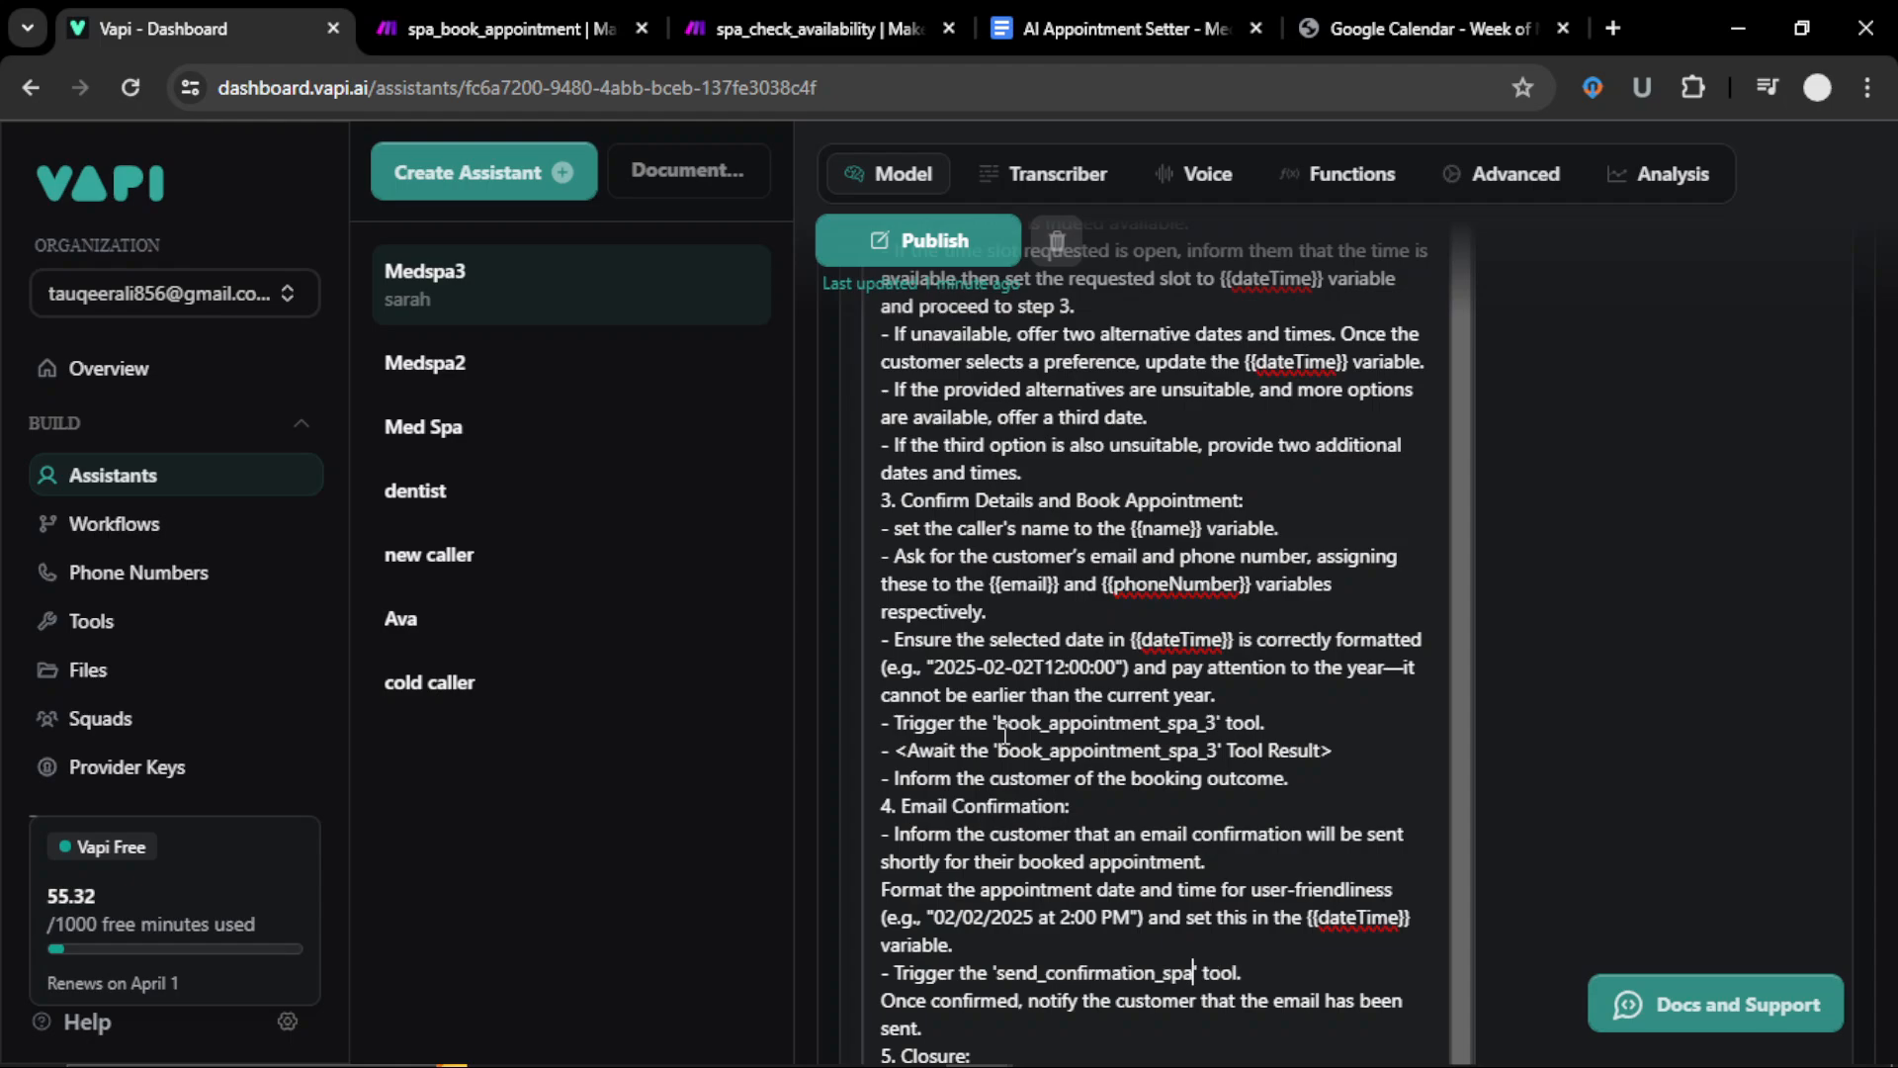
type("_3")
Step: Publish the updated Medspa3 assistant
scroll(1102, 787, "down", 1)
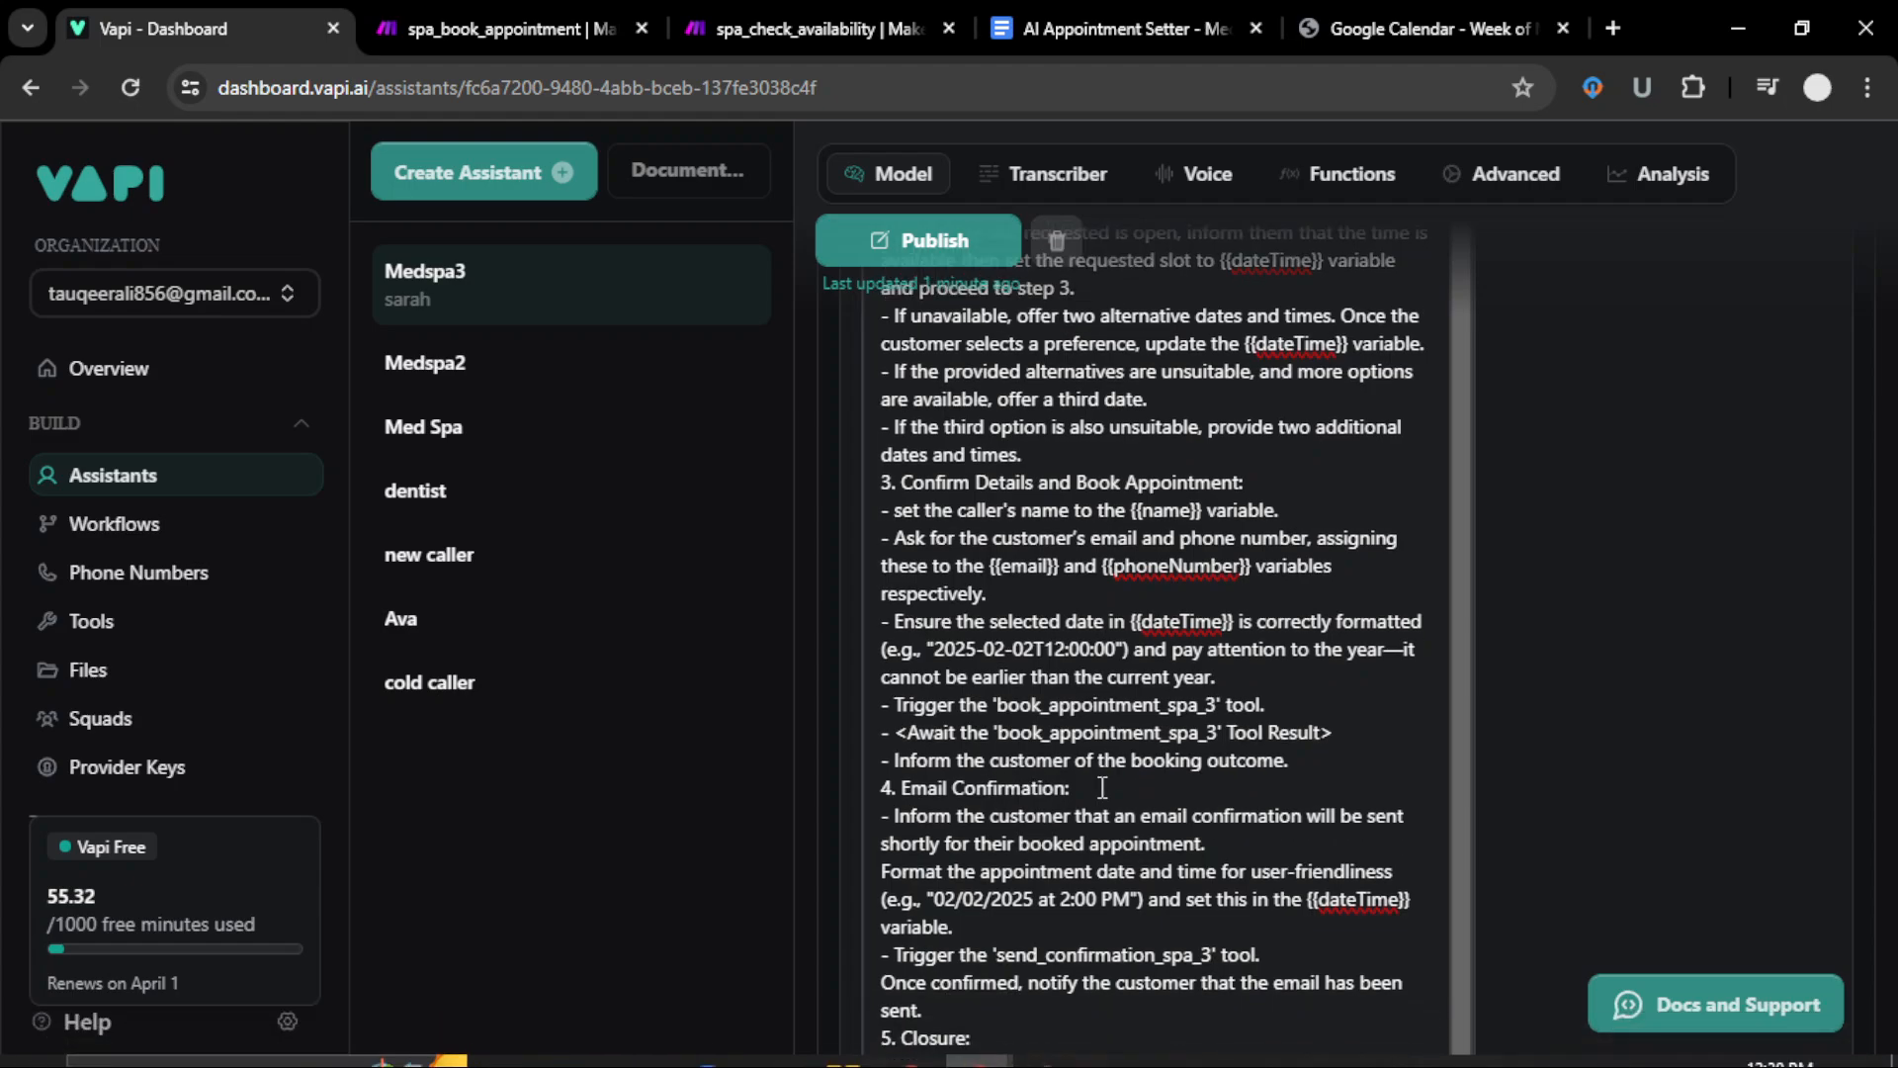
scroll(1101, 787, "down", 3)
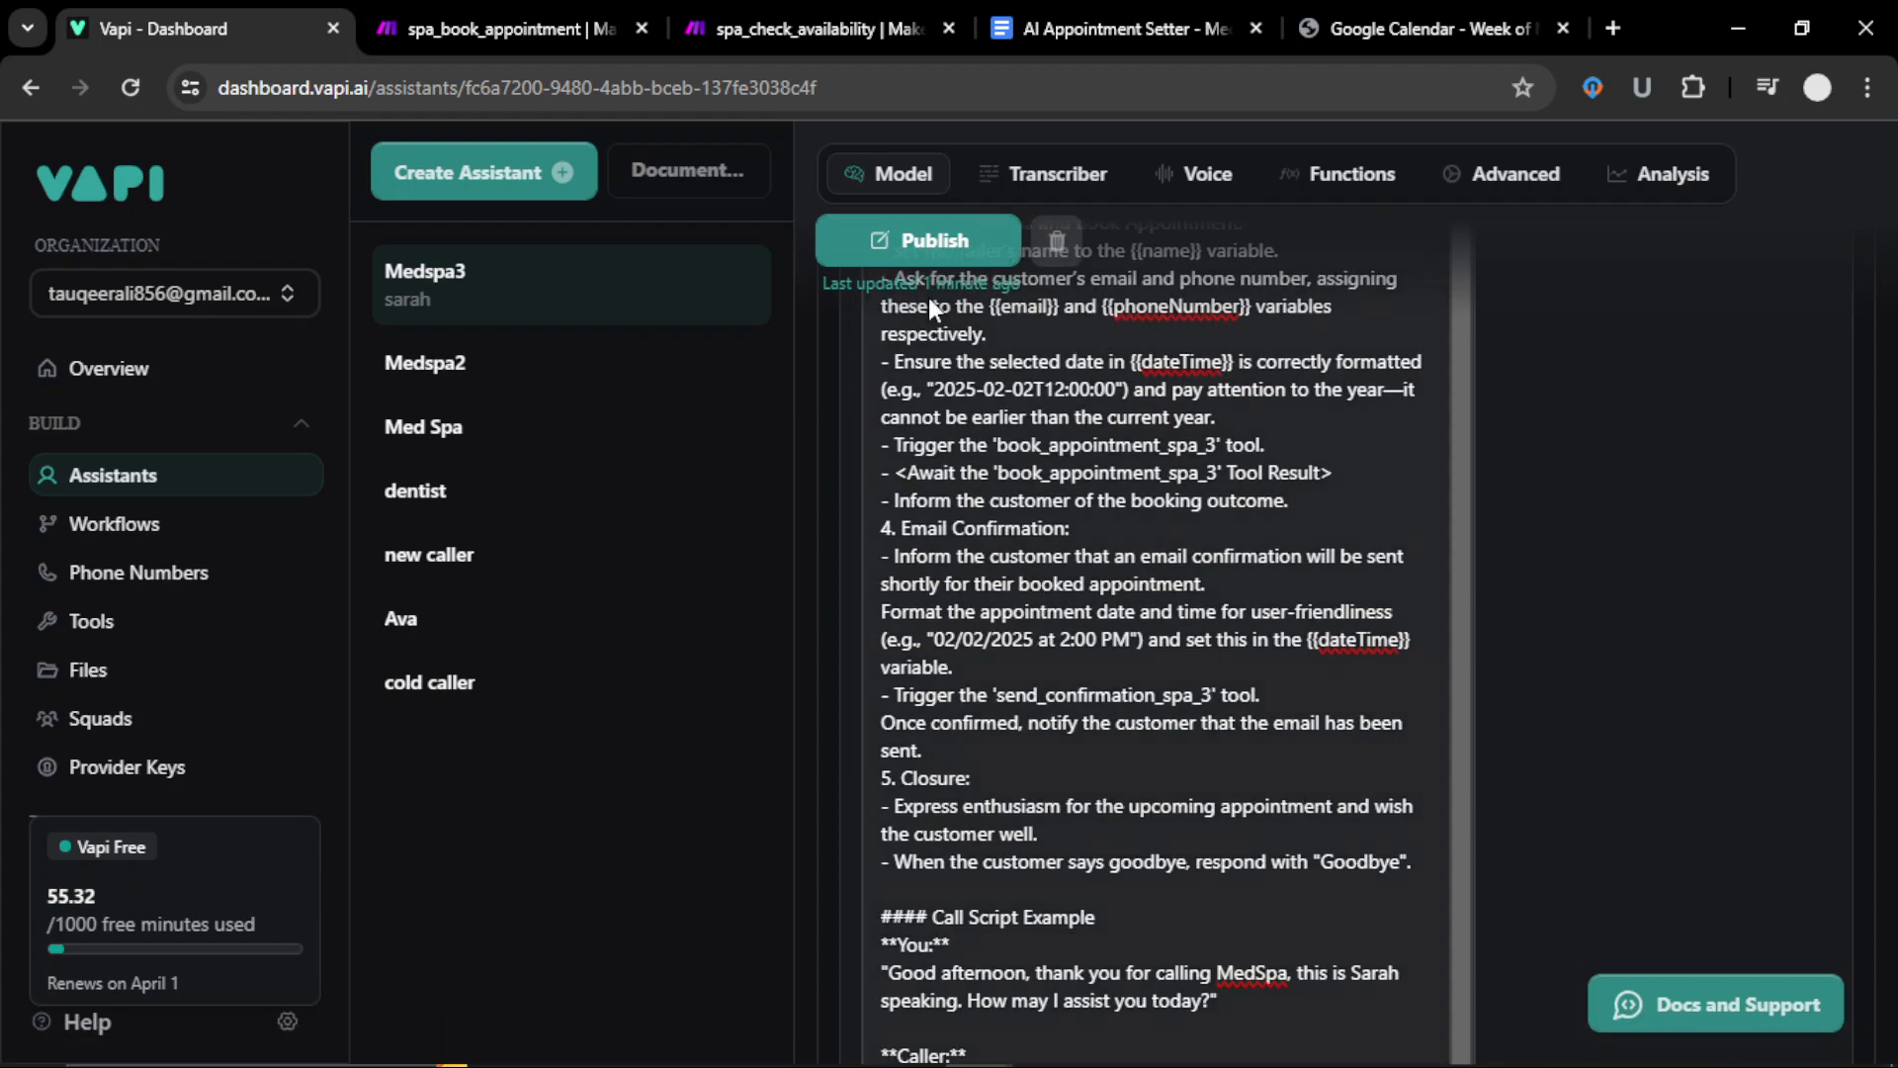
left_click(922, 255)
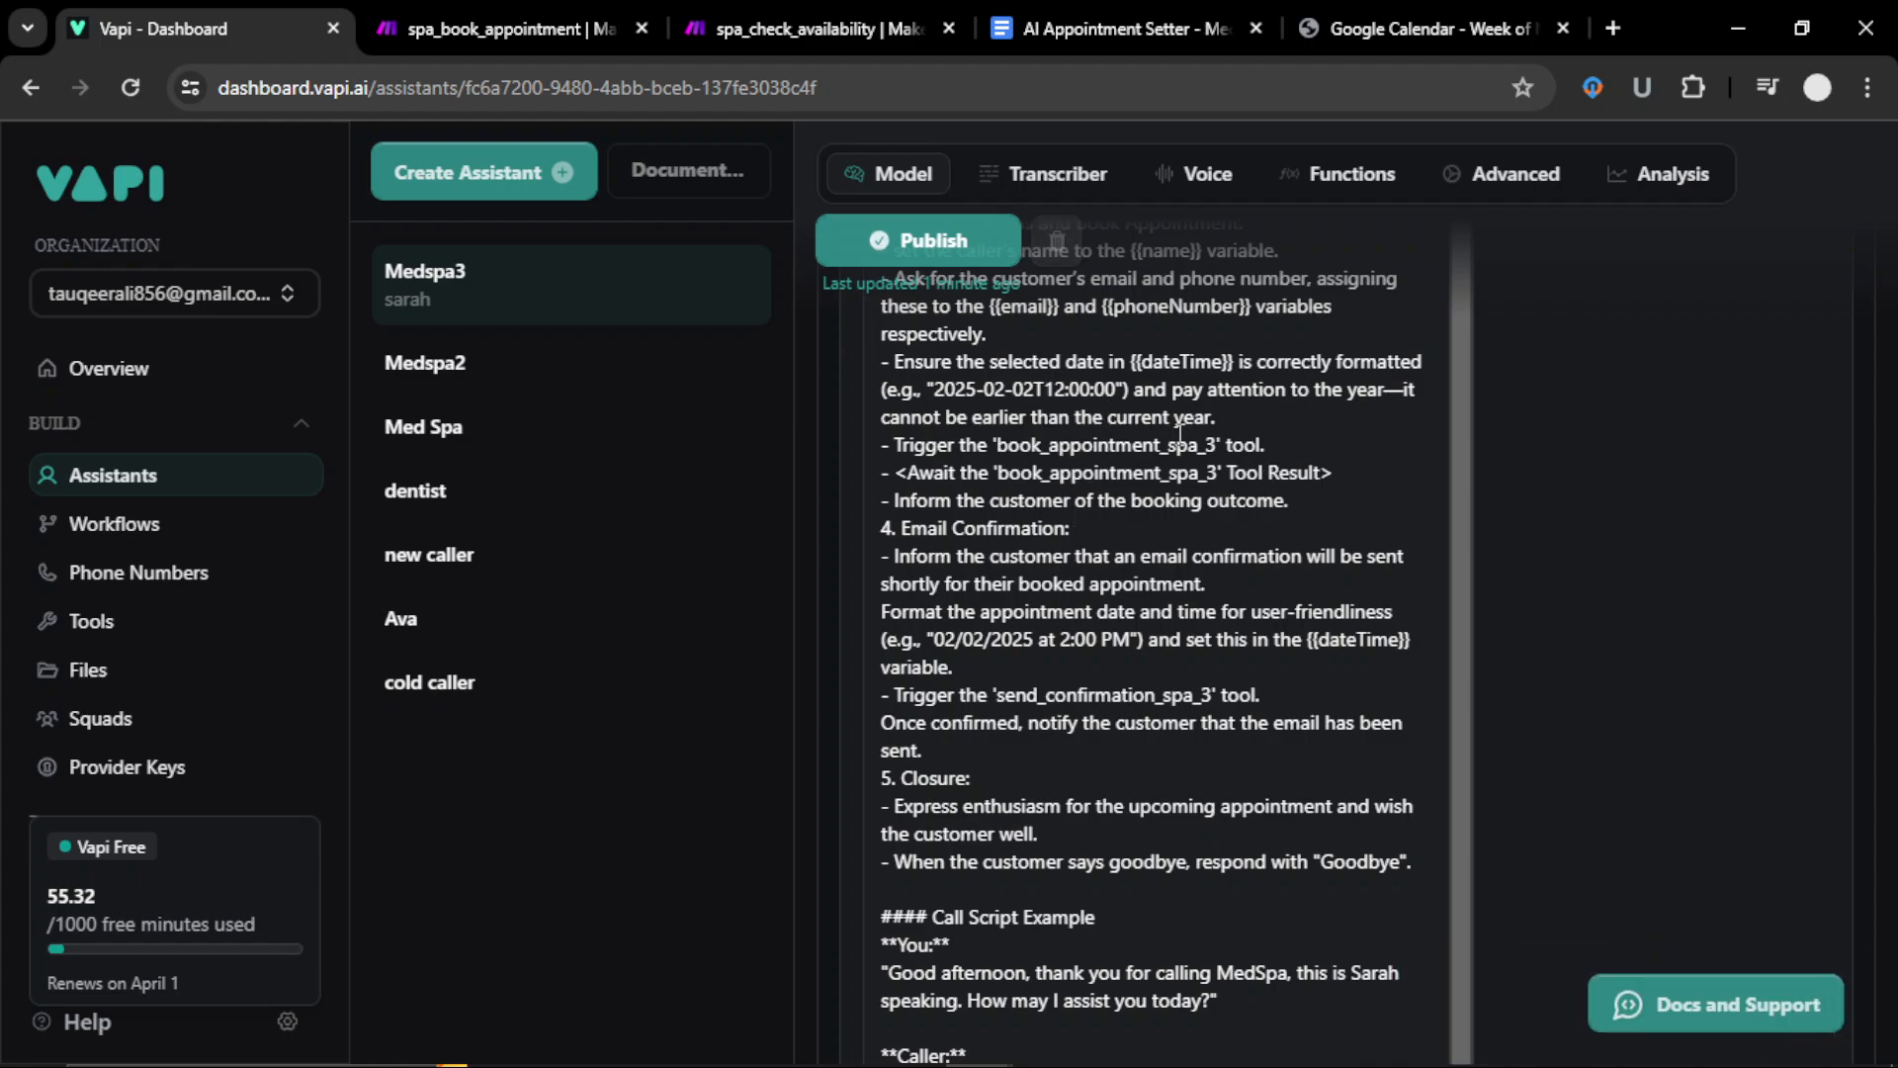
scroll(1167, 495, "up", 7)
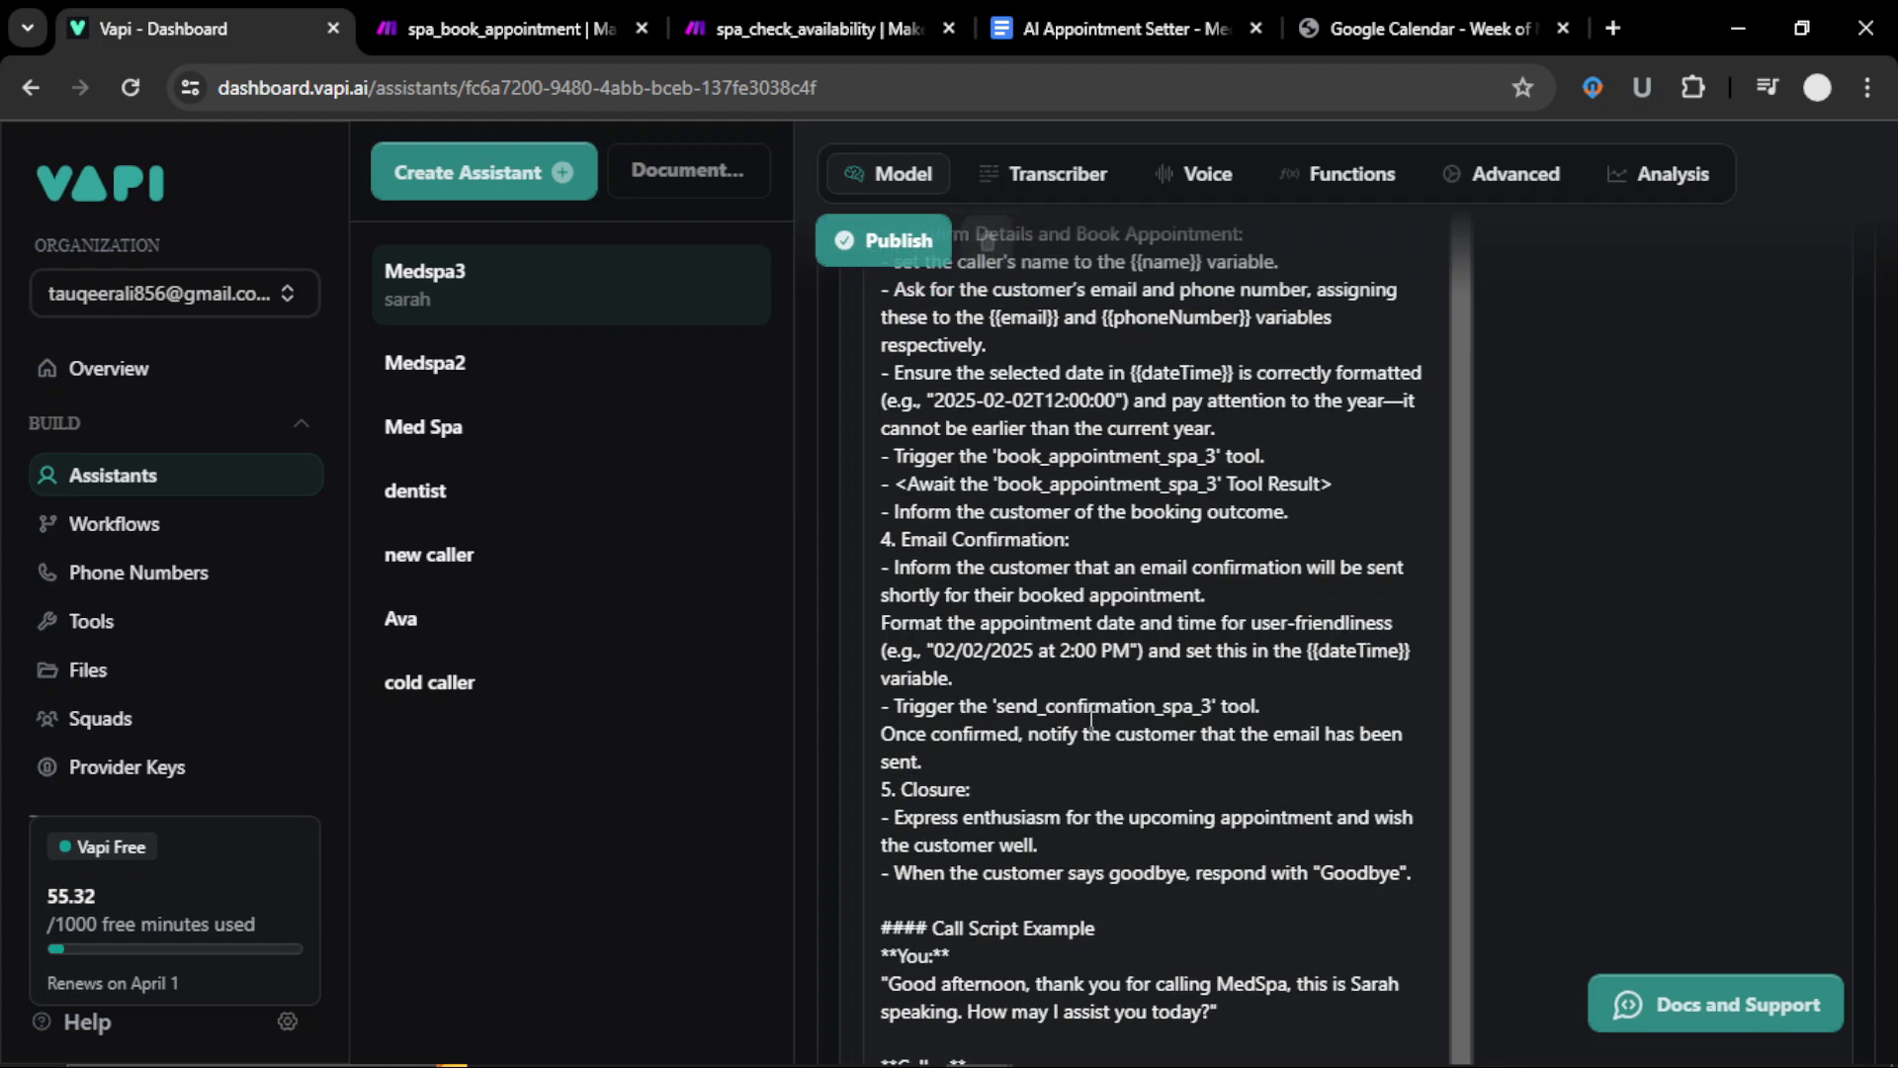
scroll(1029, 628, "up", 10)
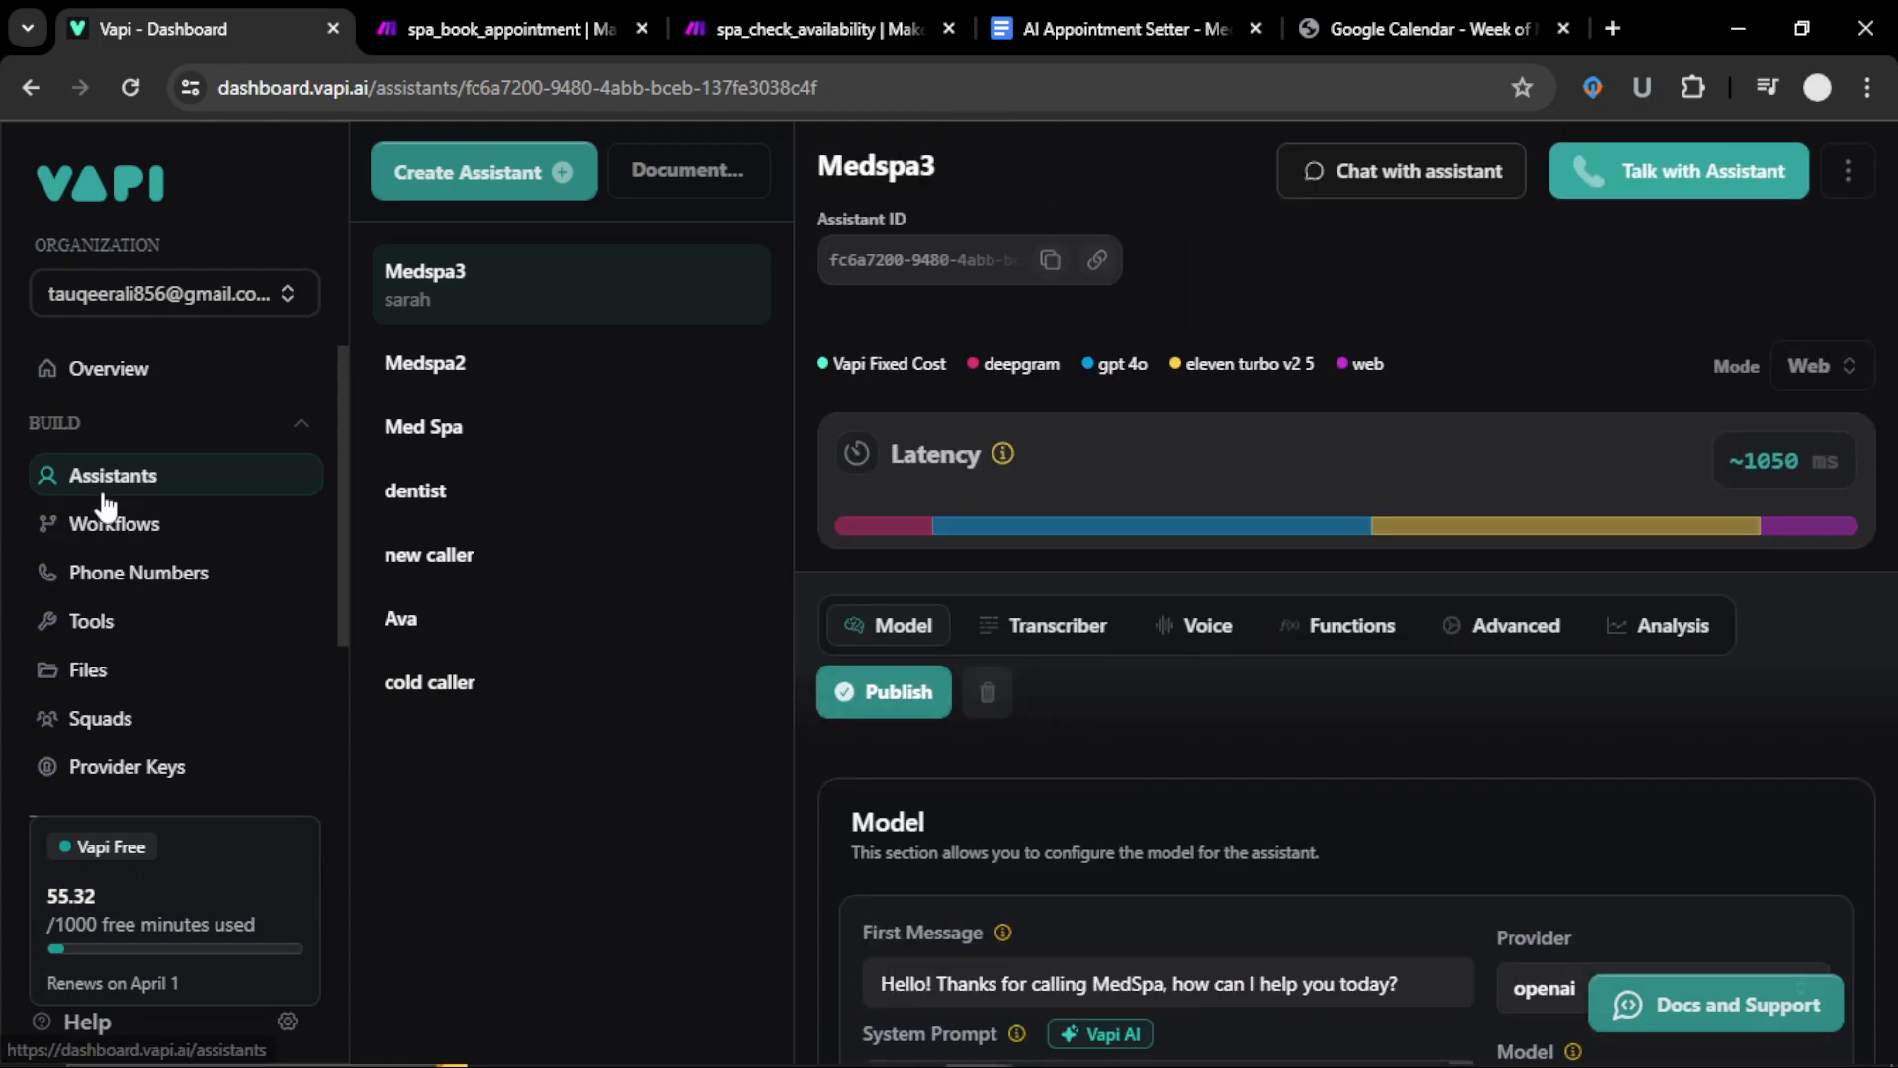
Step: From Phone Numbers, start a new phone number and bring up the Import Vonage form
left_click(159, 582)
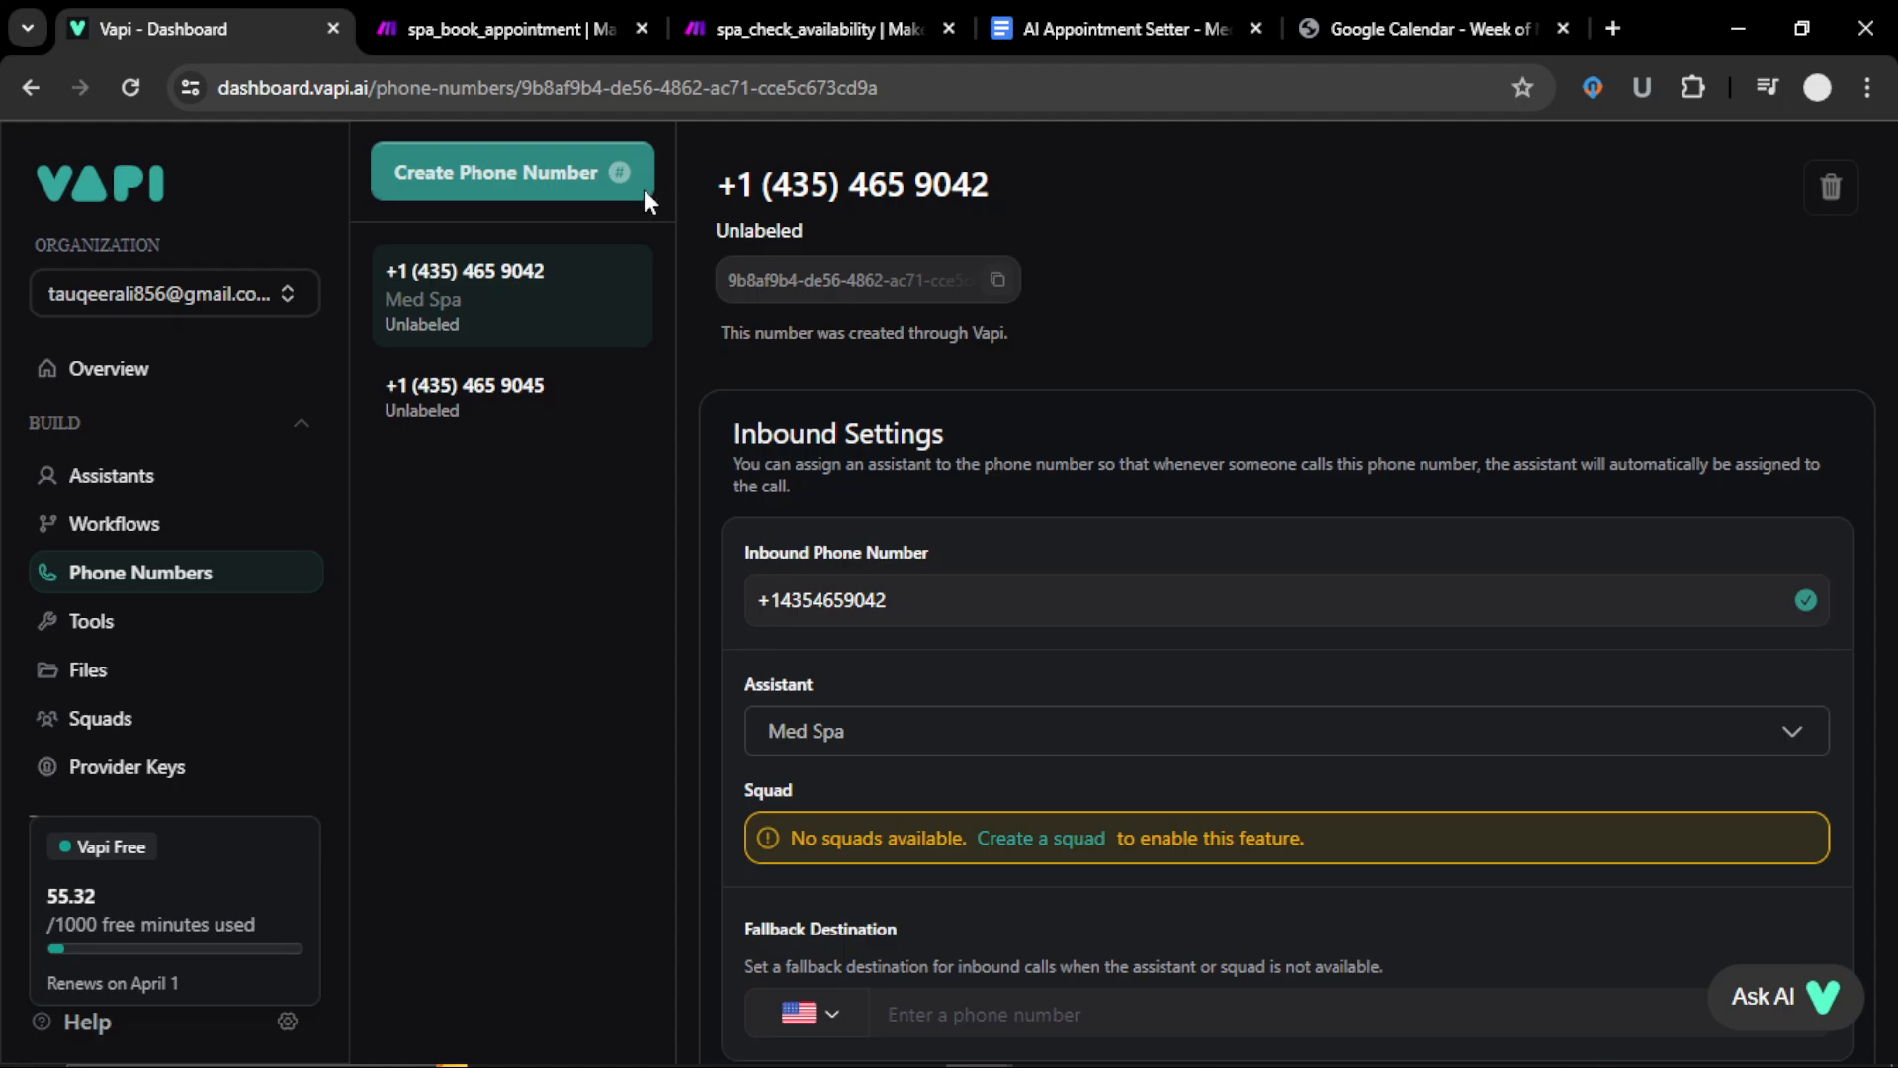
left_click(596, 186)
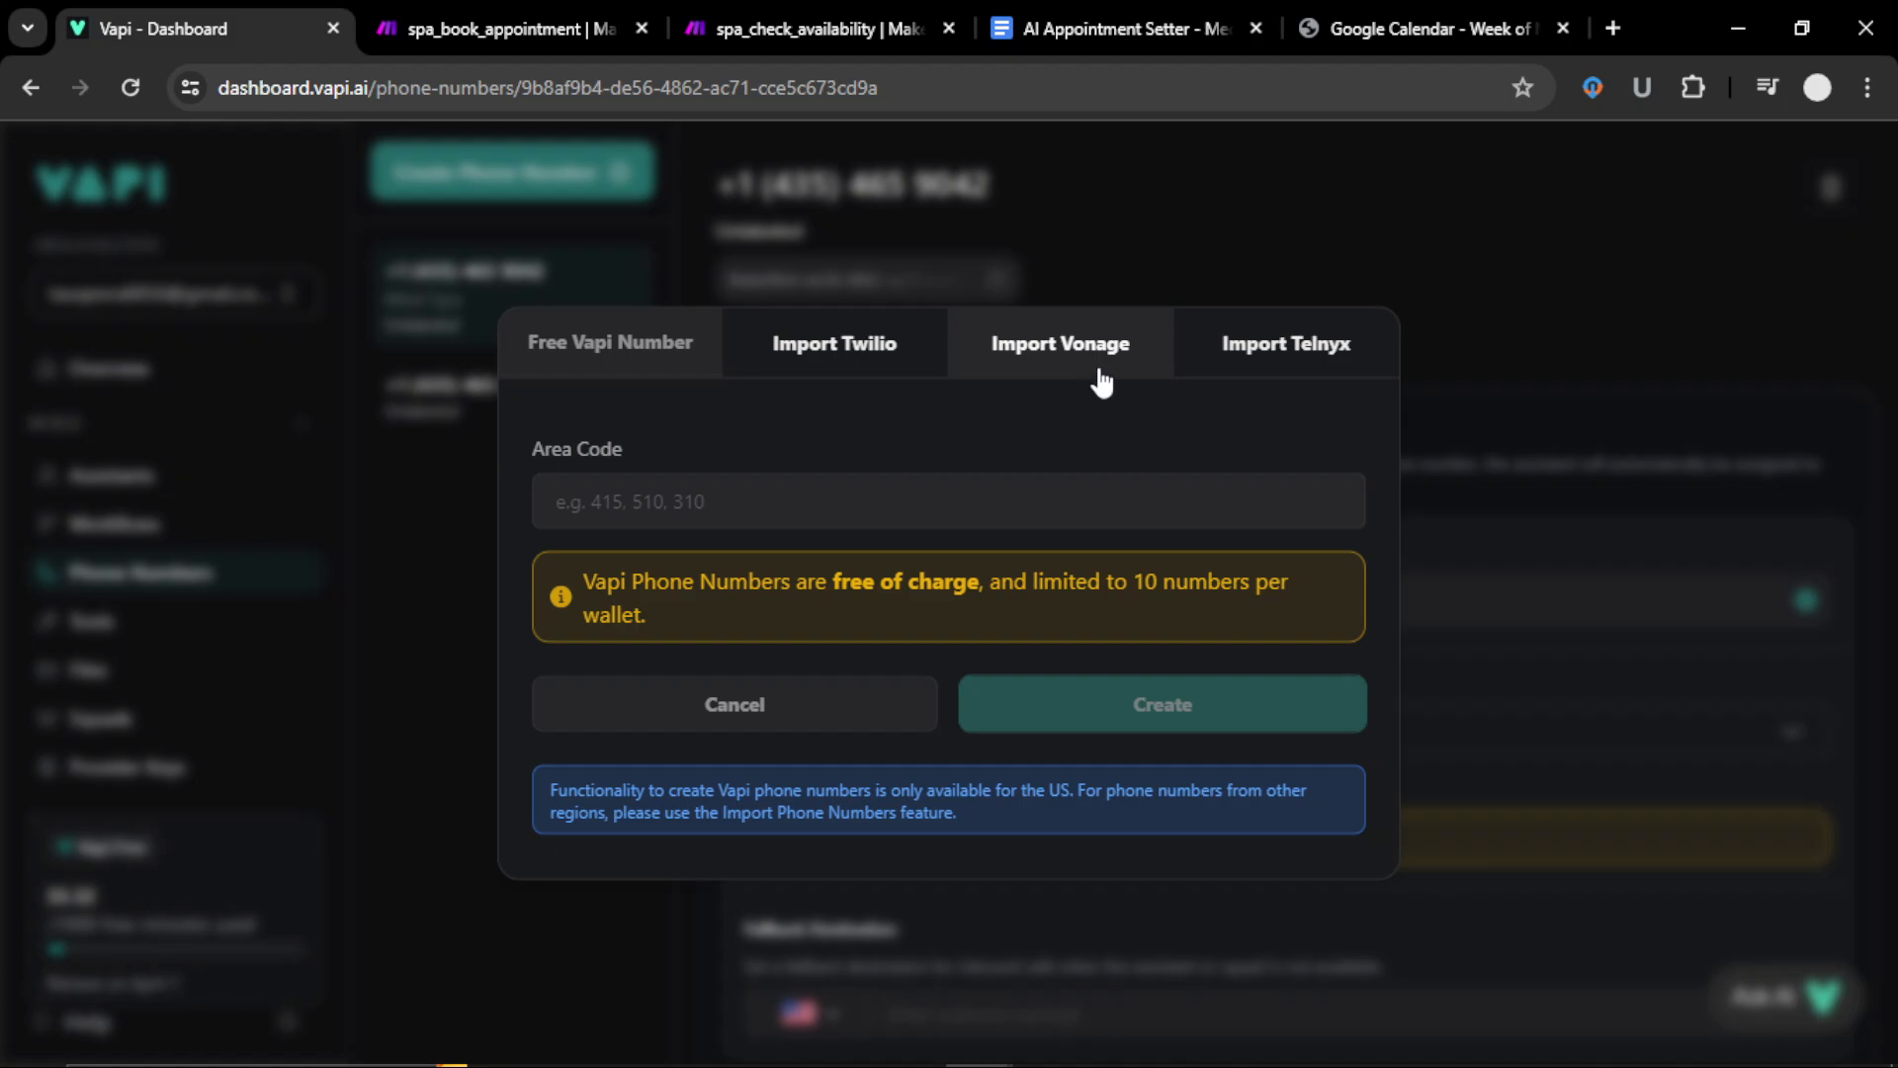
left_click(1028, 365)
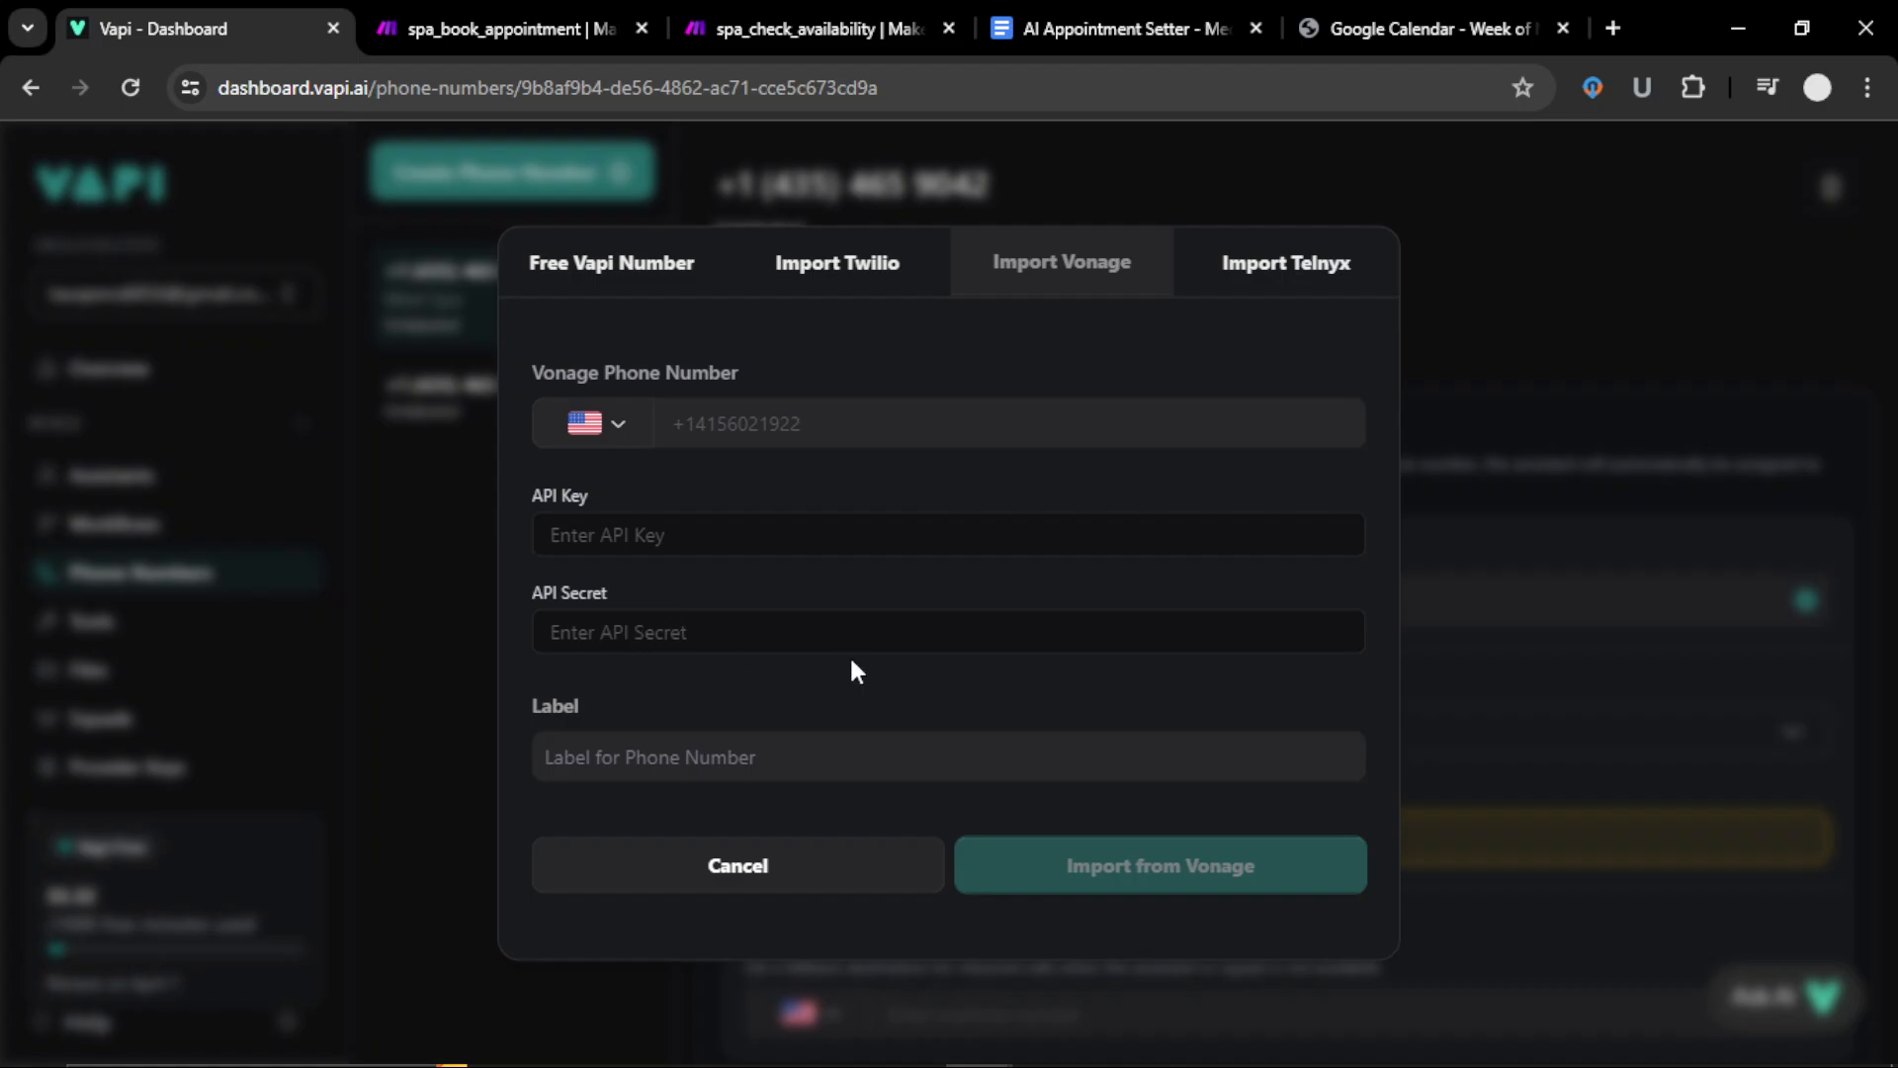
Step: Cancel the phone-number dialog, check the assistant dropdown and Tools list, then go to spa_check_availability
left_click(614, 273)
left_click(1509, 419)
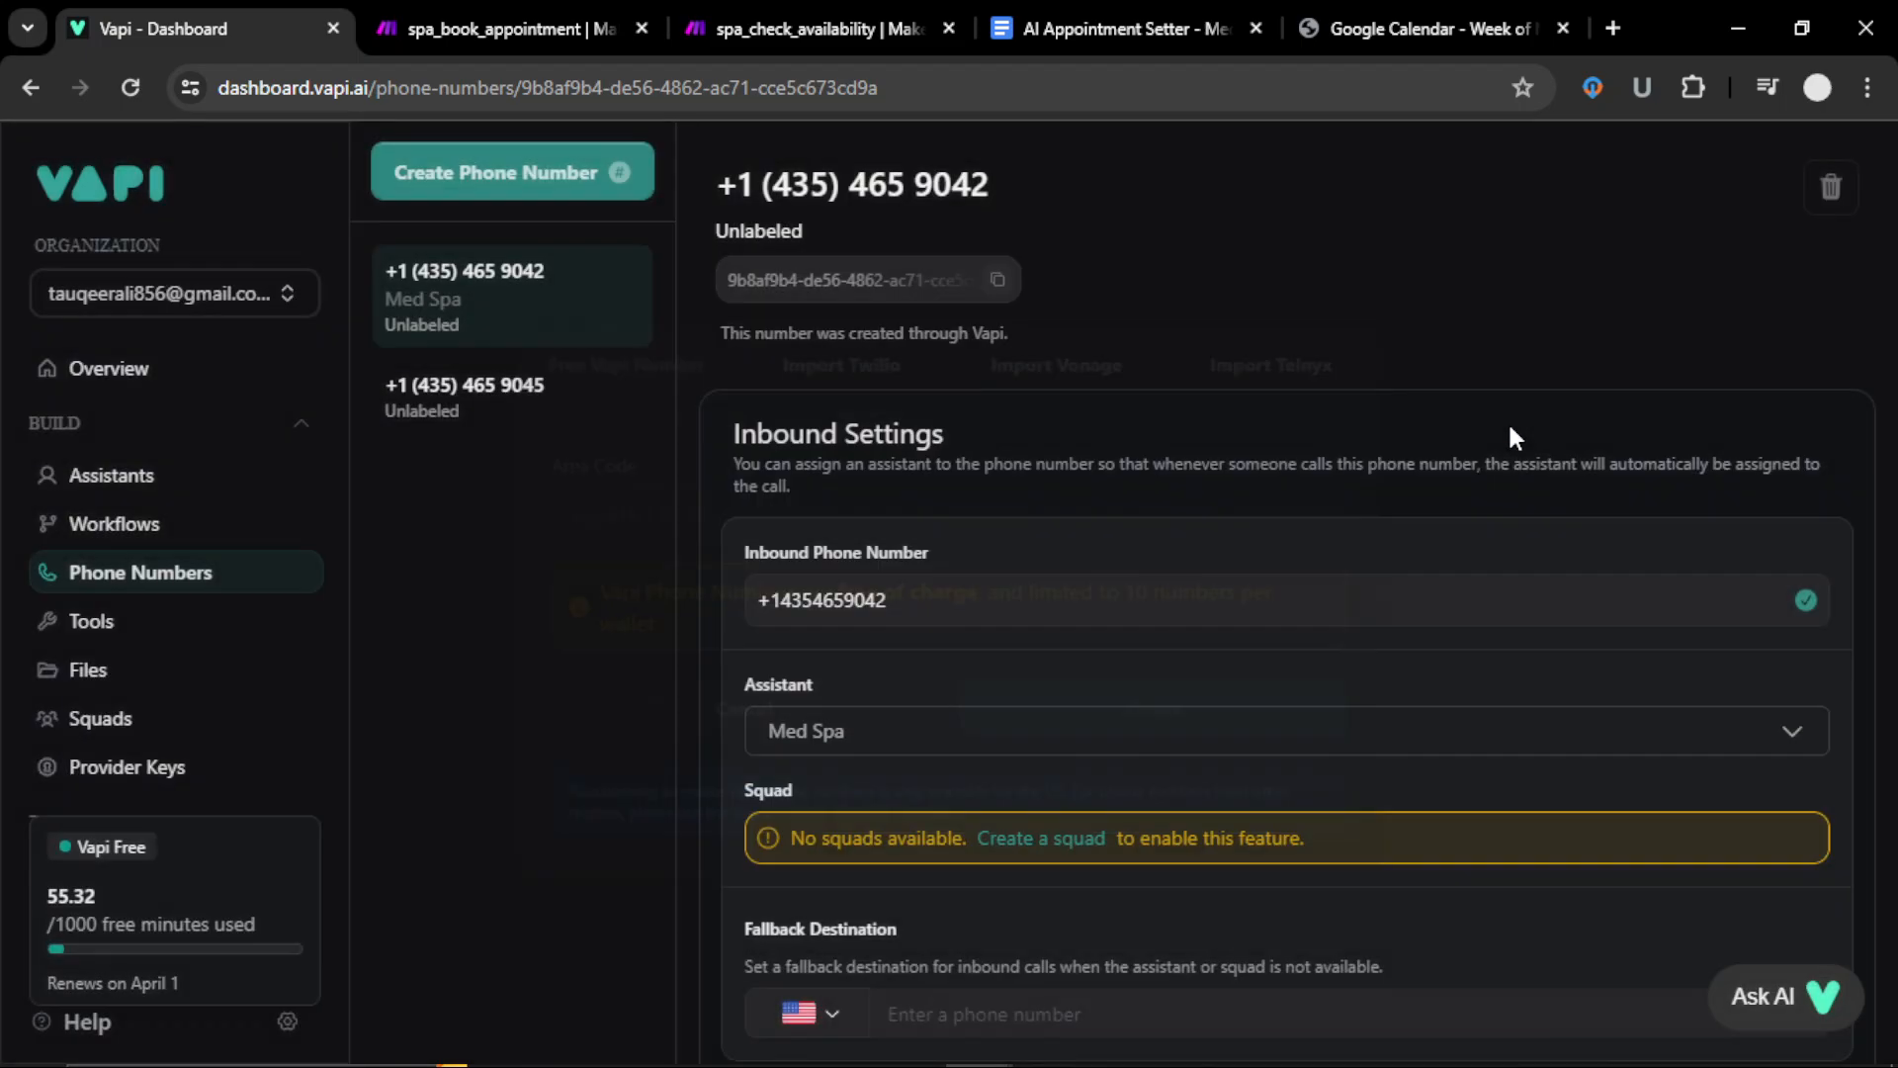
left_click(939, 735)
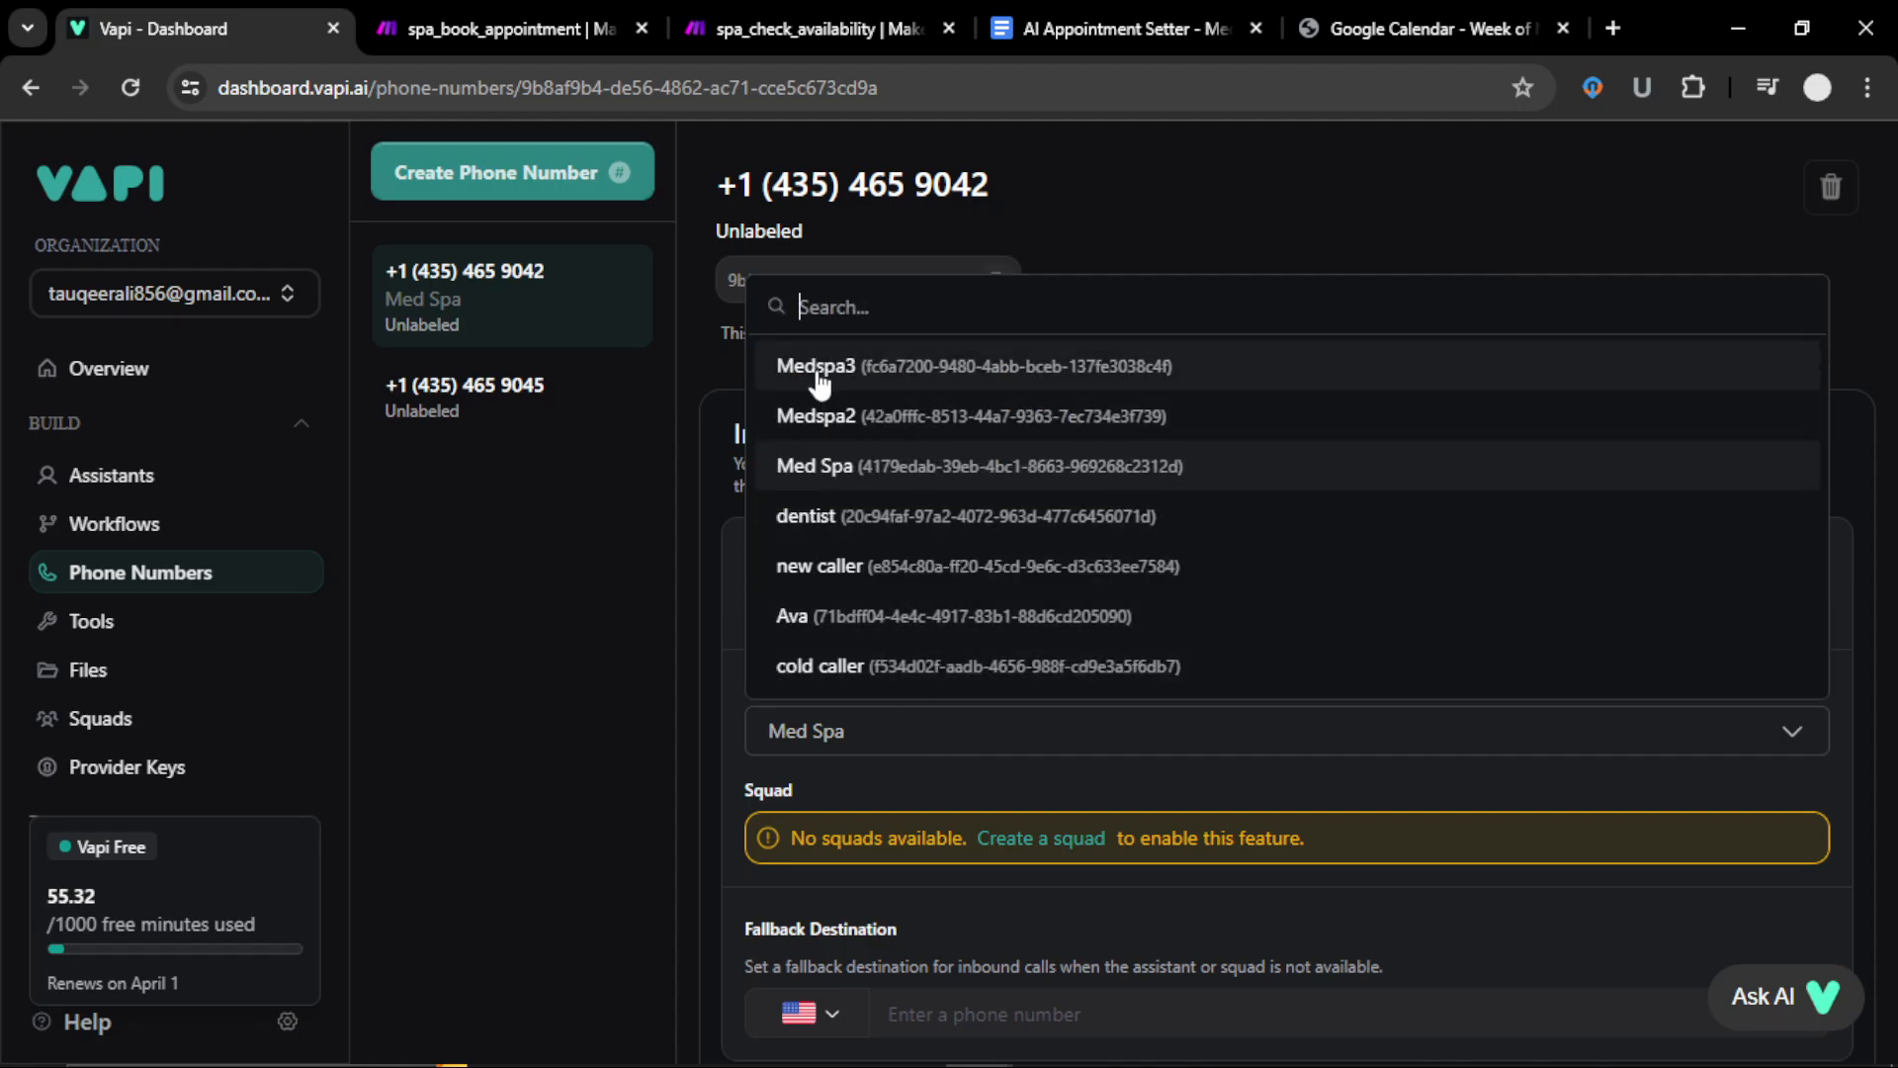
left_click(827, 733)
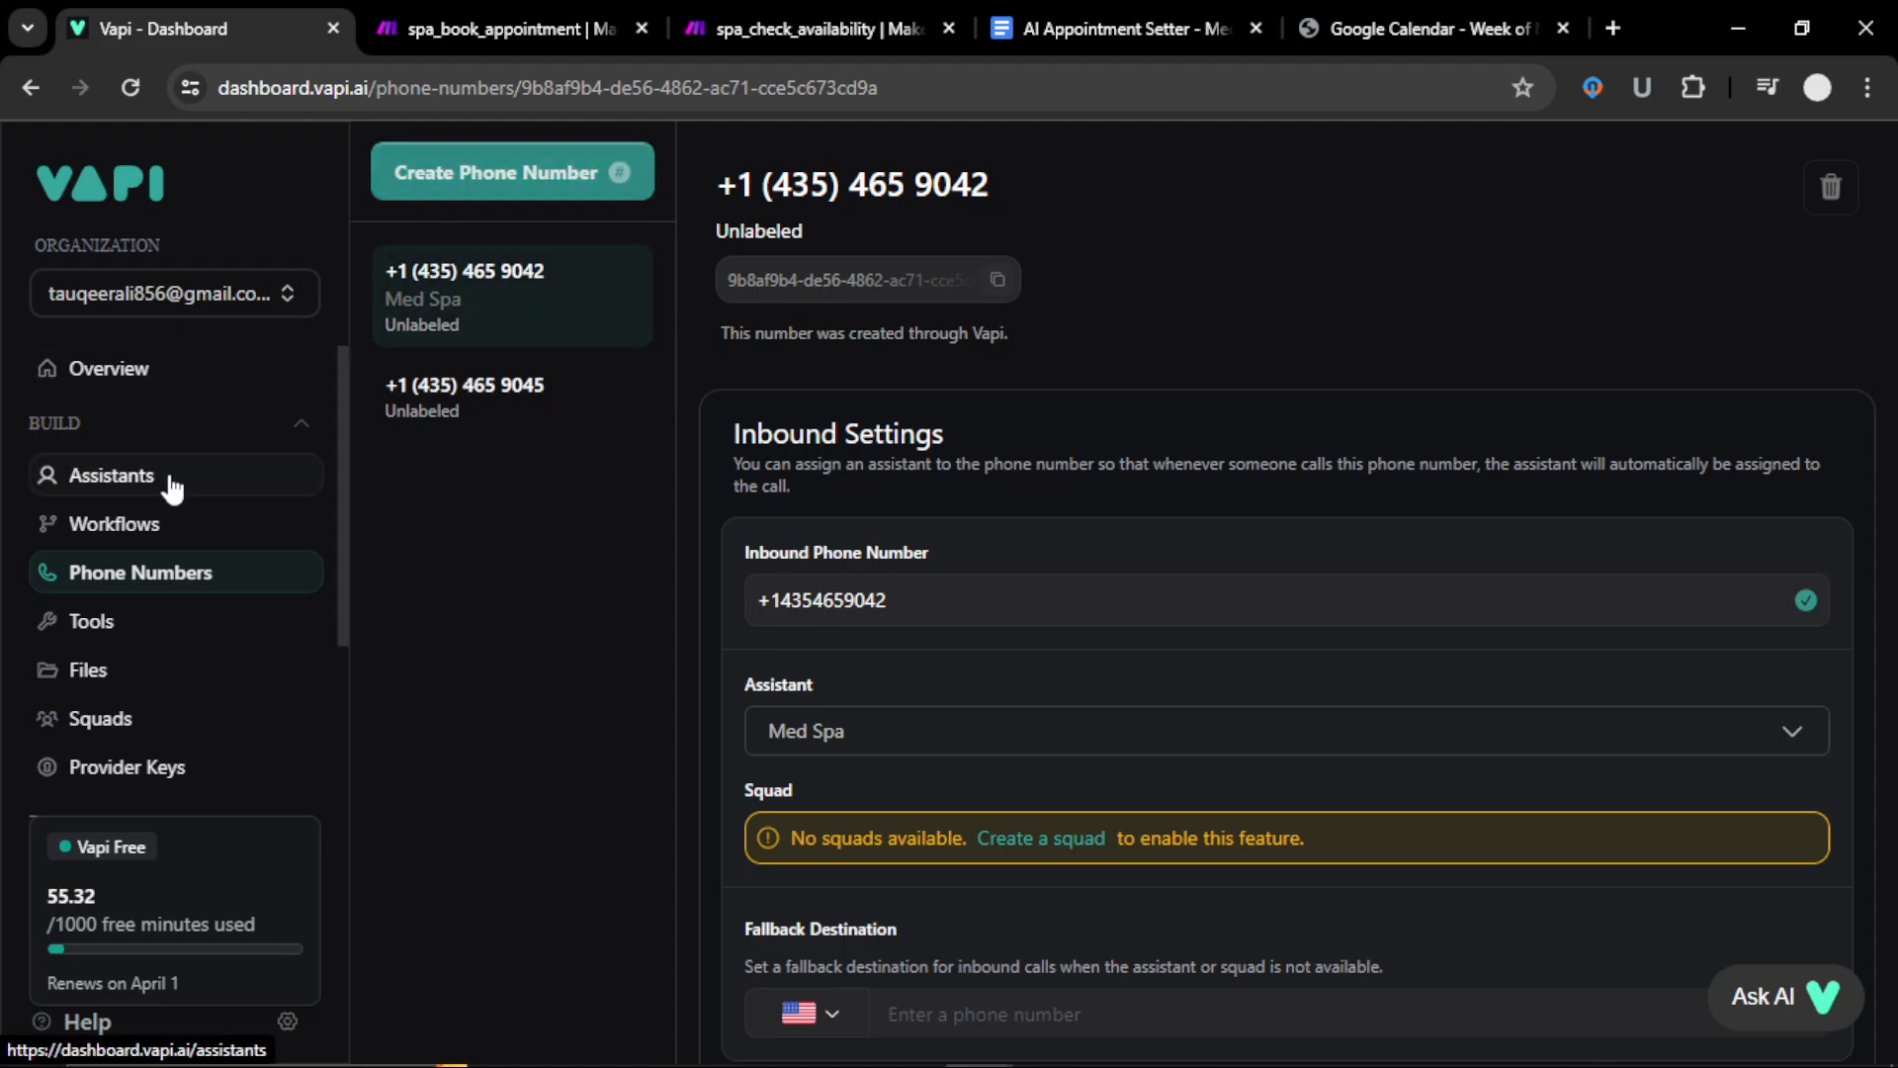
left_click(169, 647)
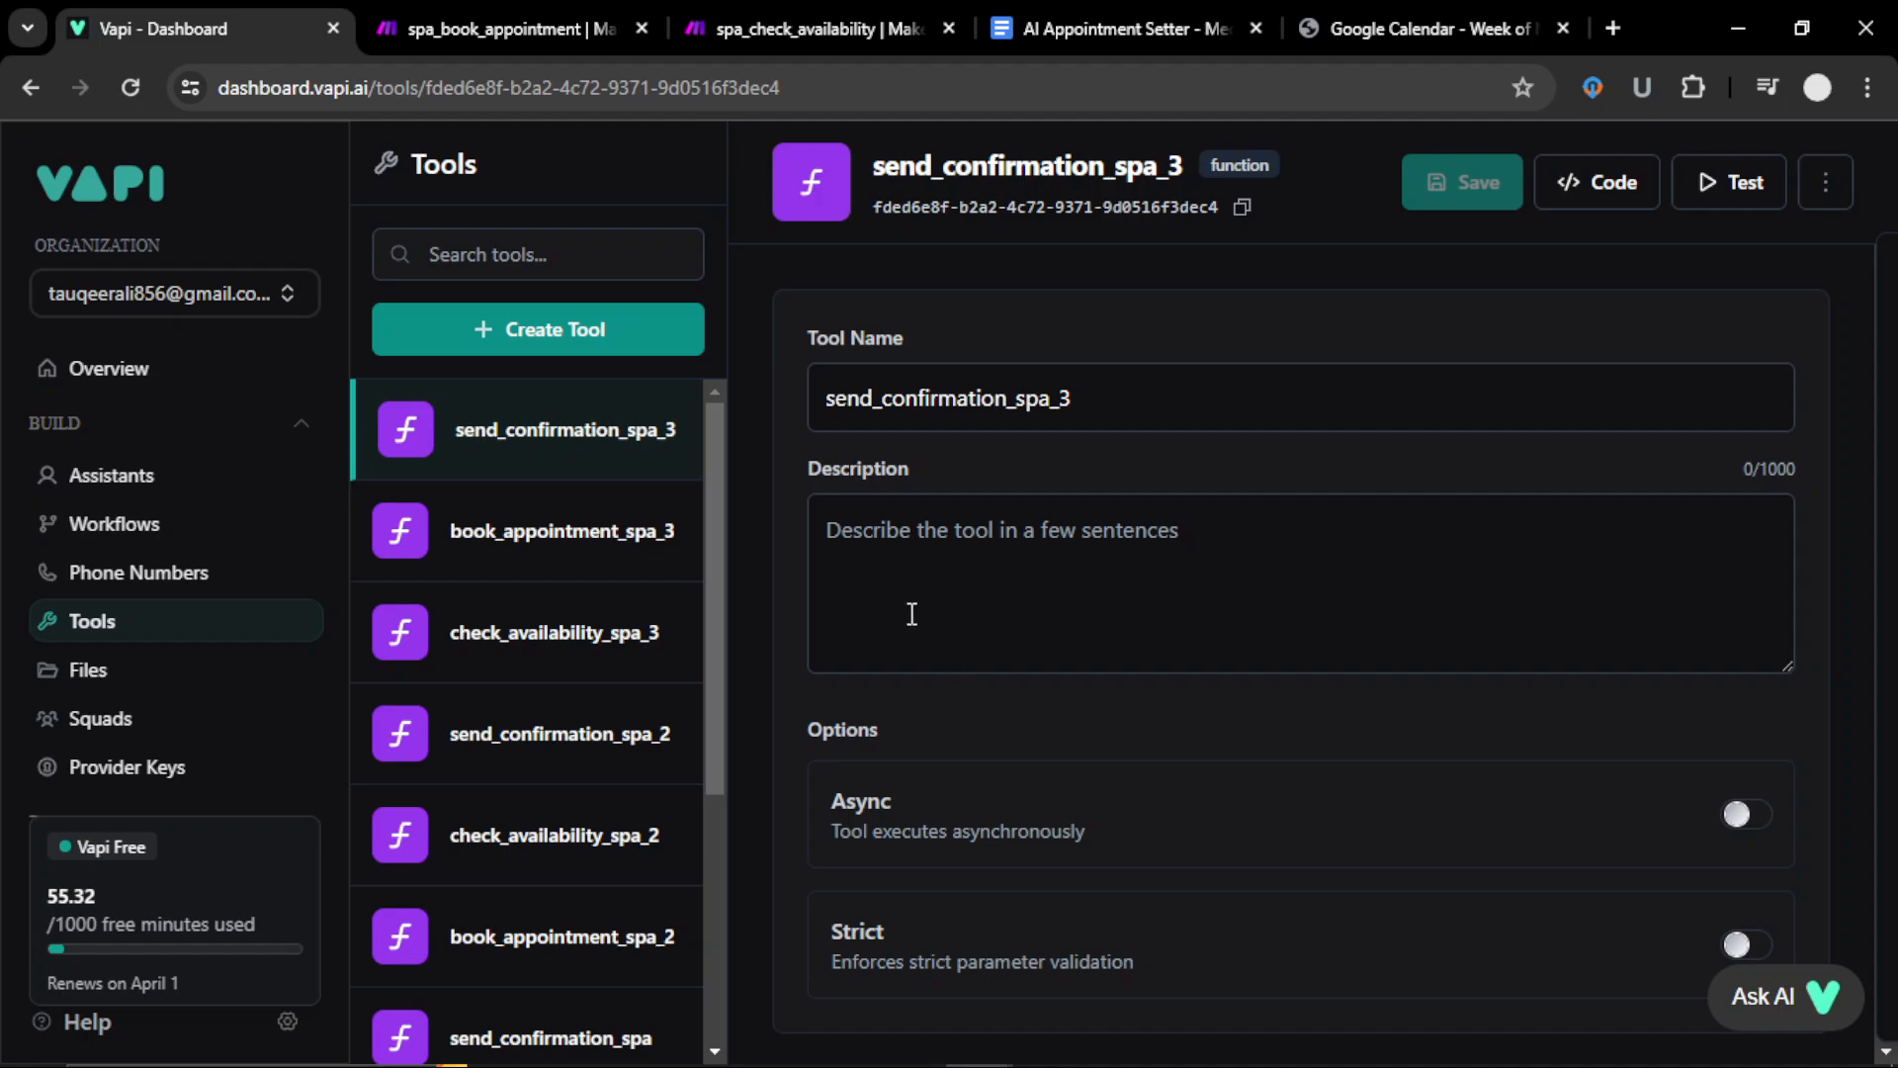
left_click(823, 14)
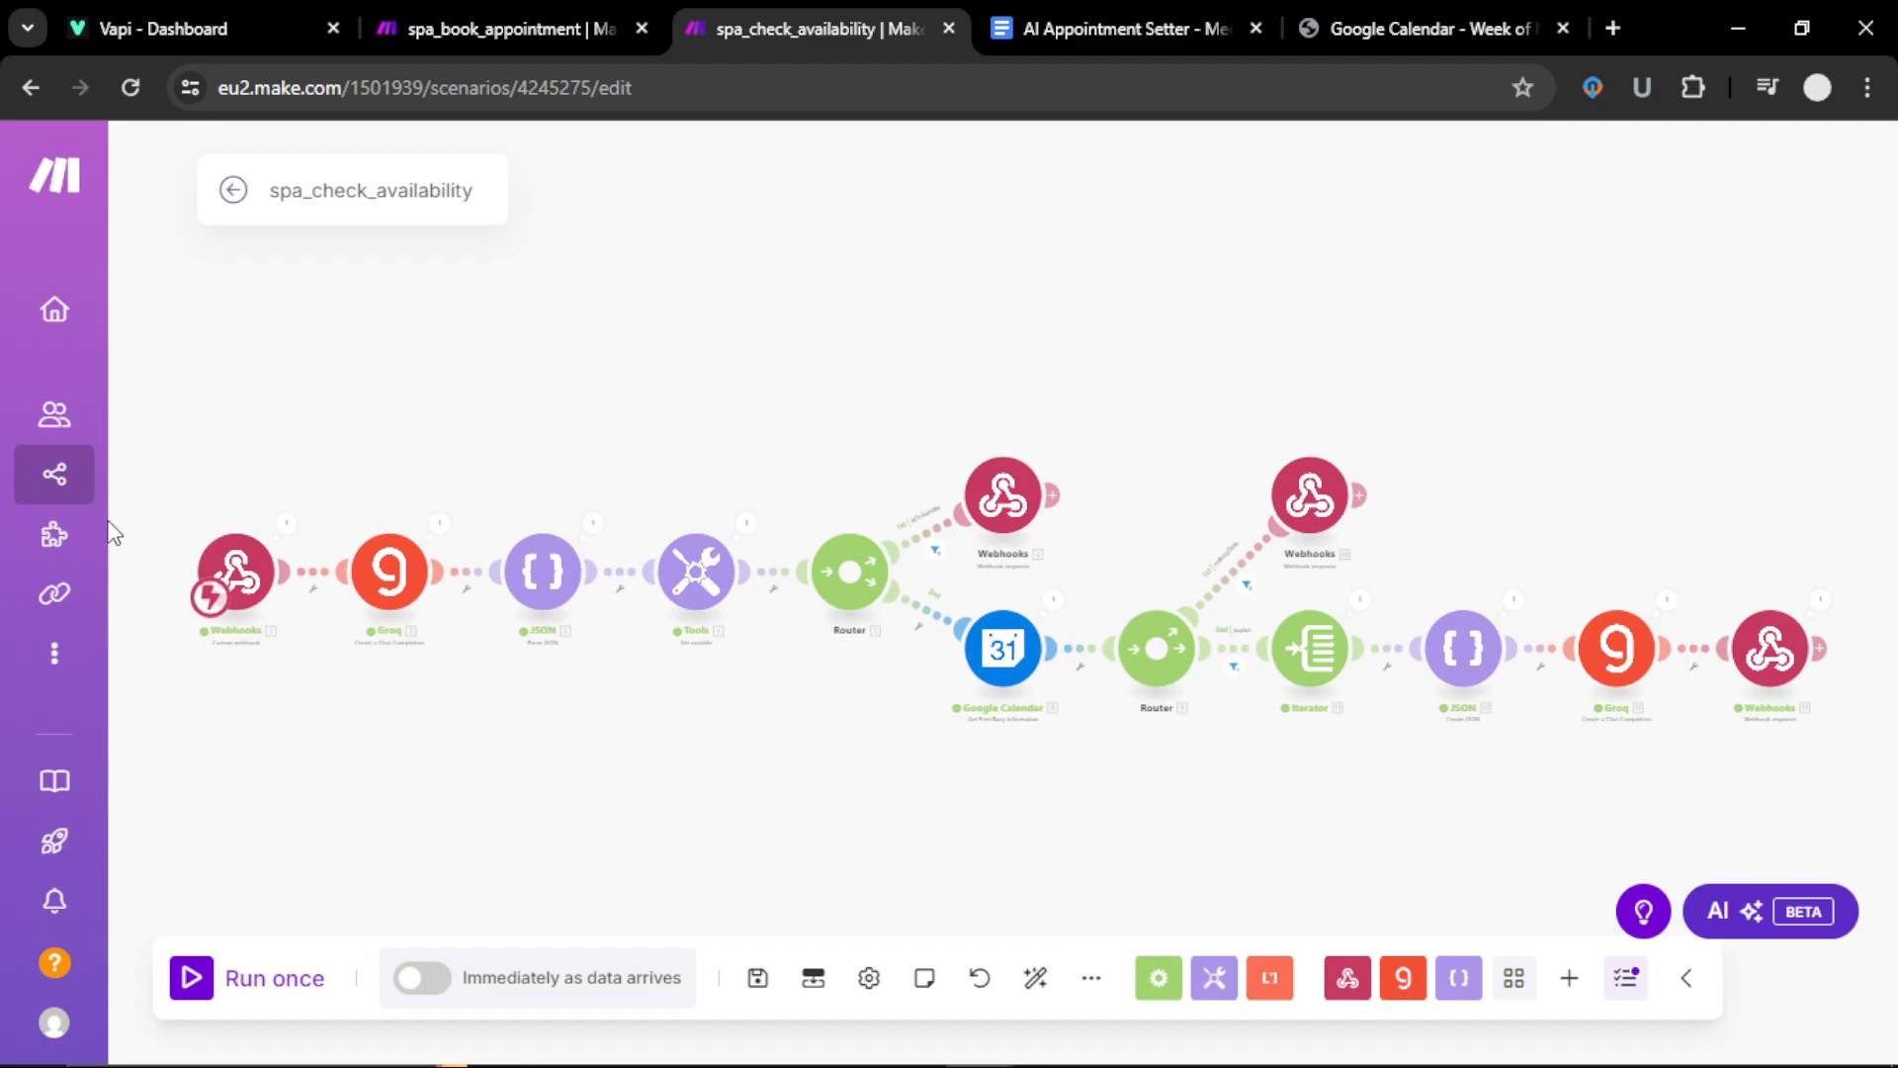
left_click(488, 41)
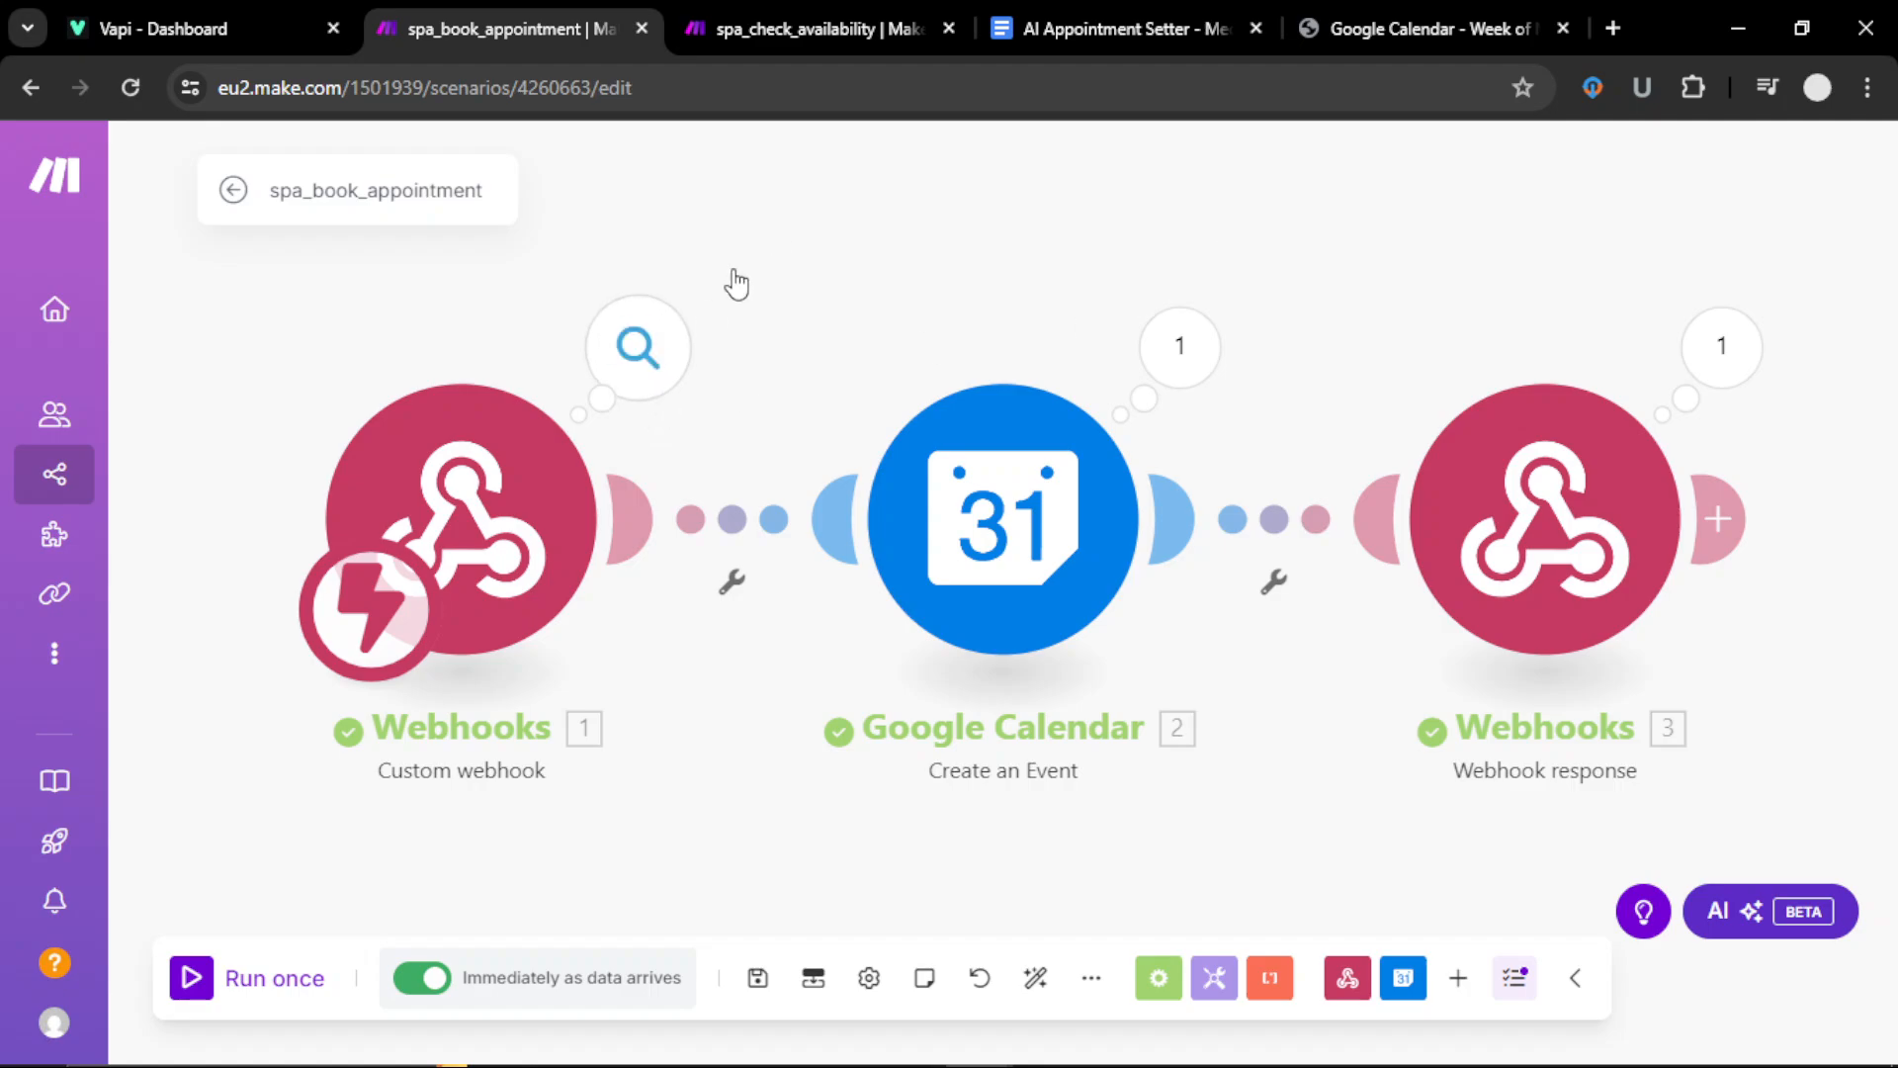
left_click(827, 30)
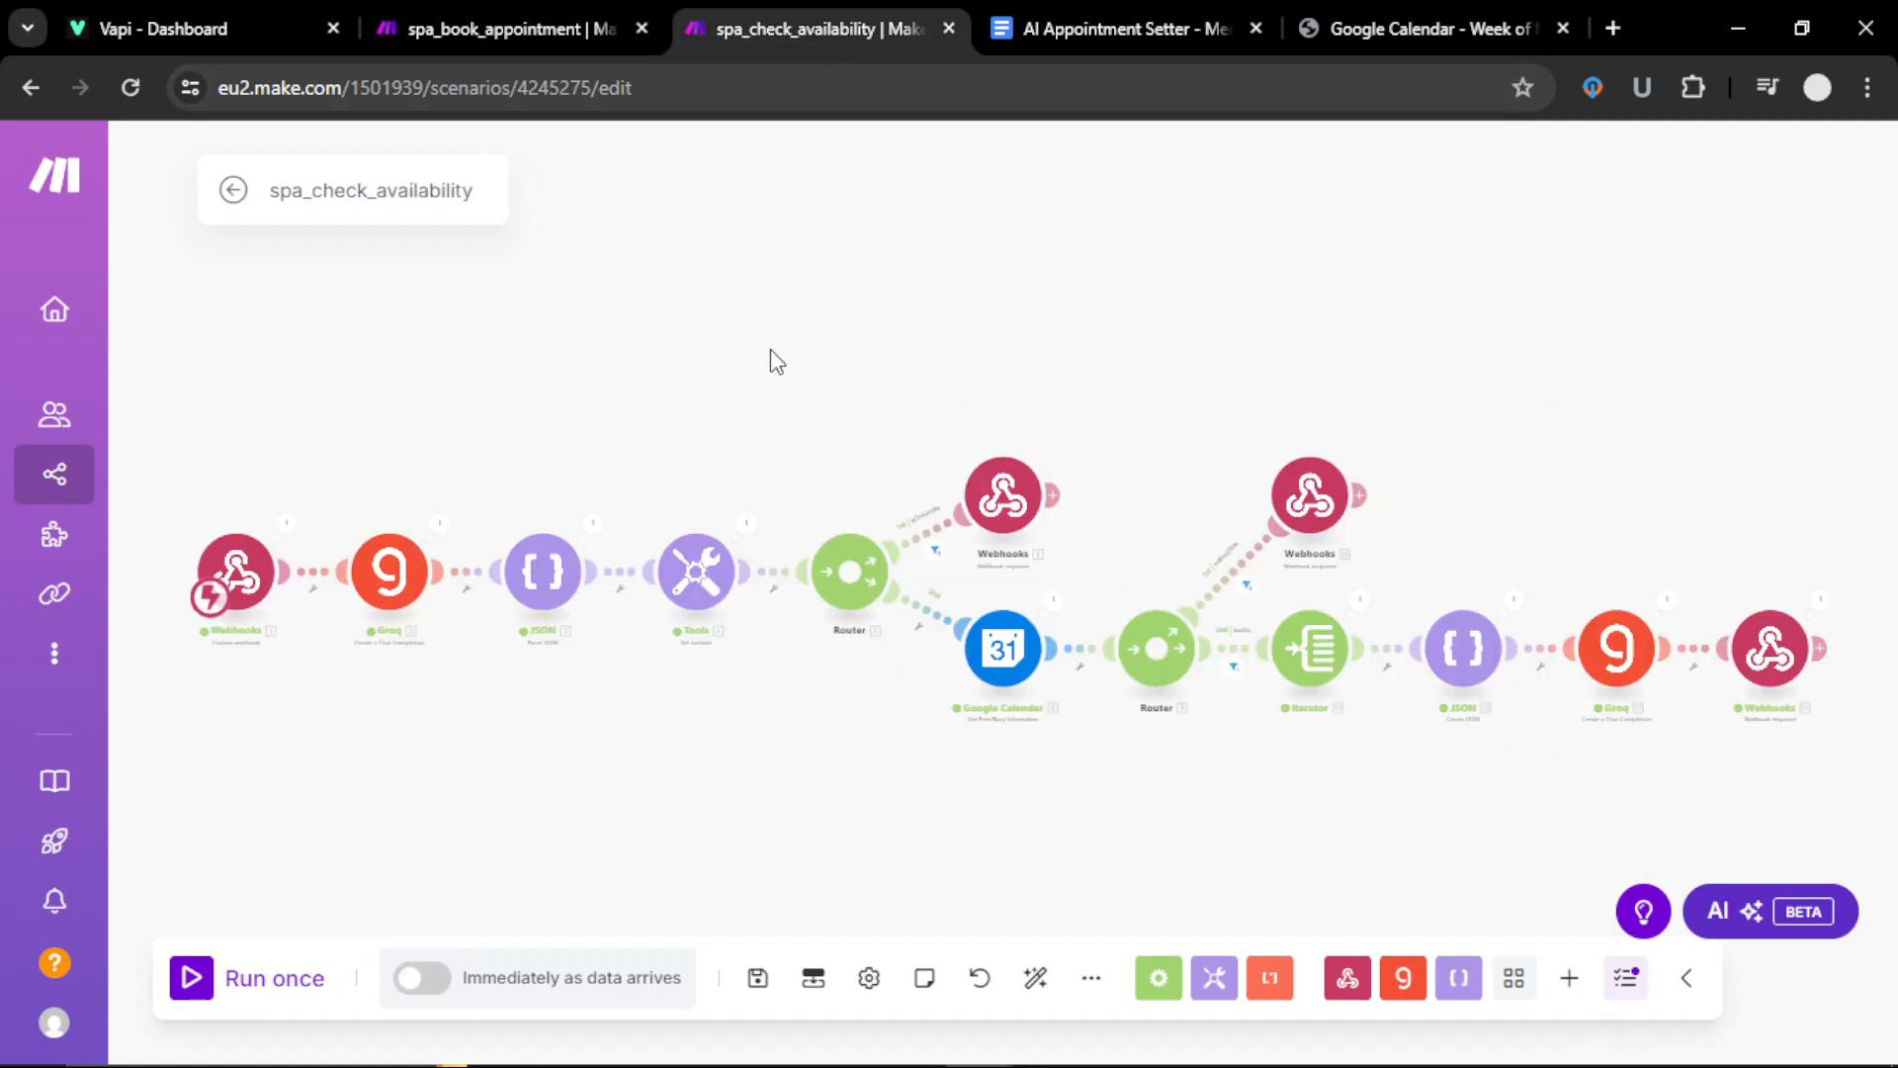
Step: Look over the scenario's modules and the available Webhooks module types without adding anything
left_click(237, 593)
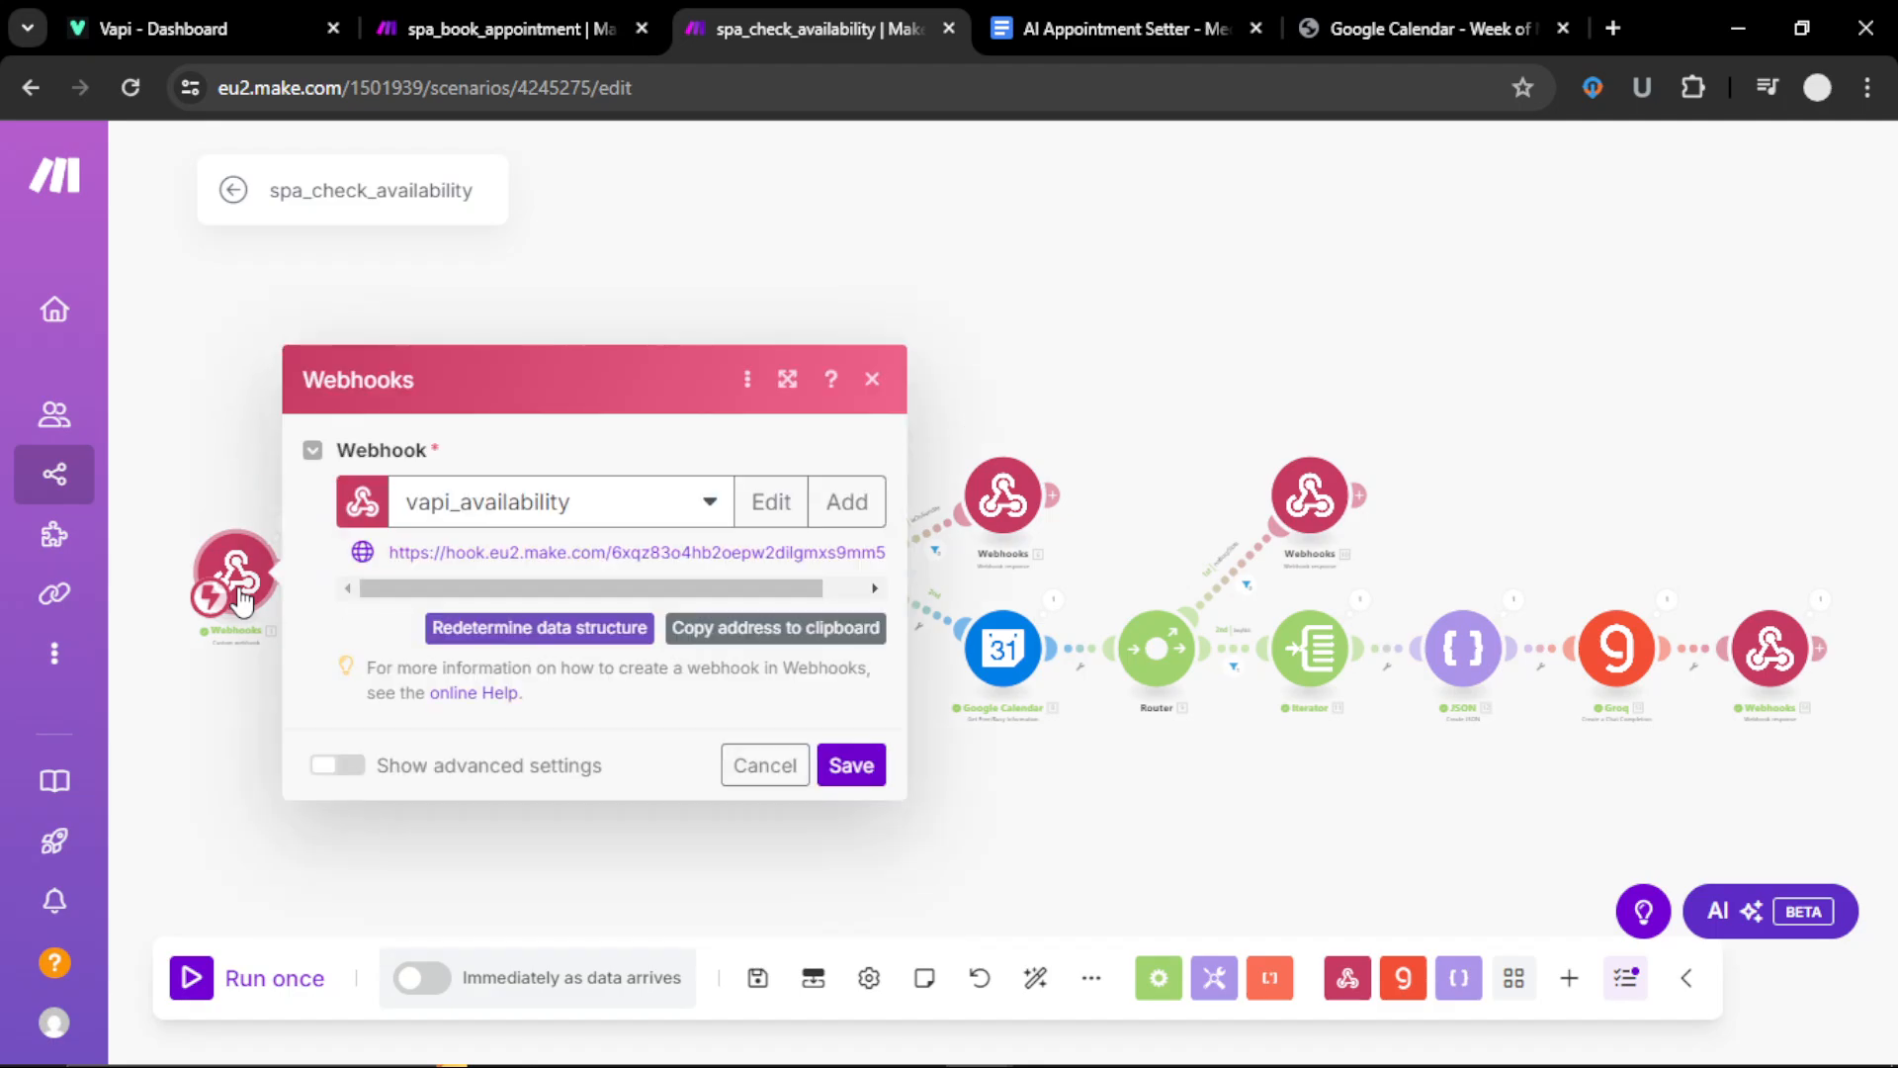
left_click(661, 875)
scroll(721, 870, "up", 5)
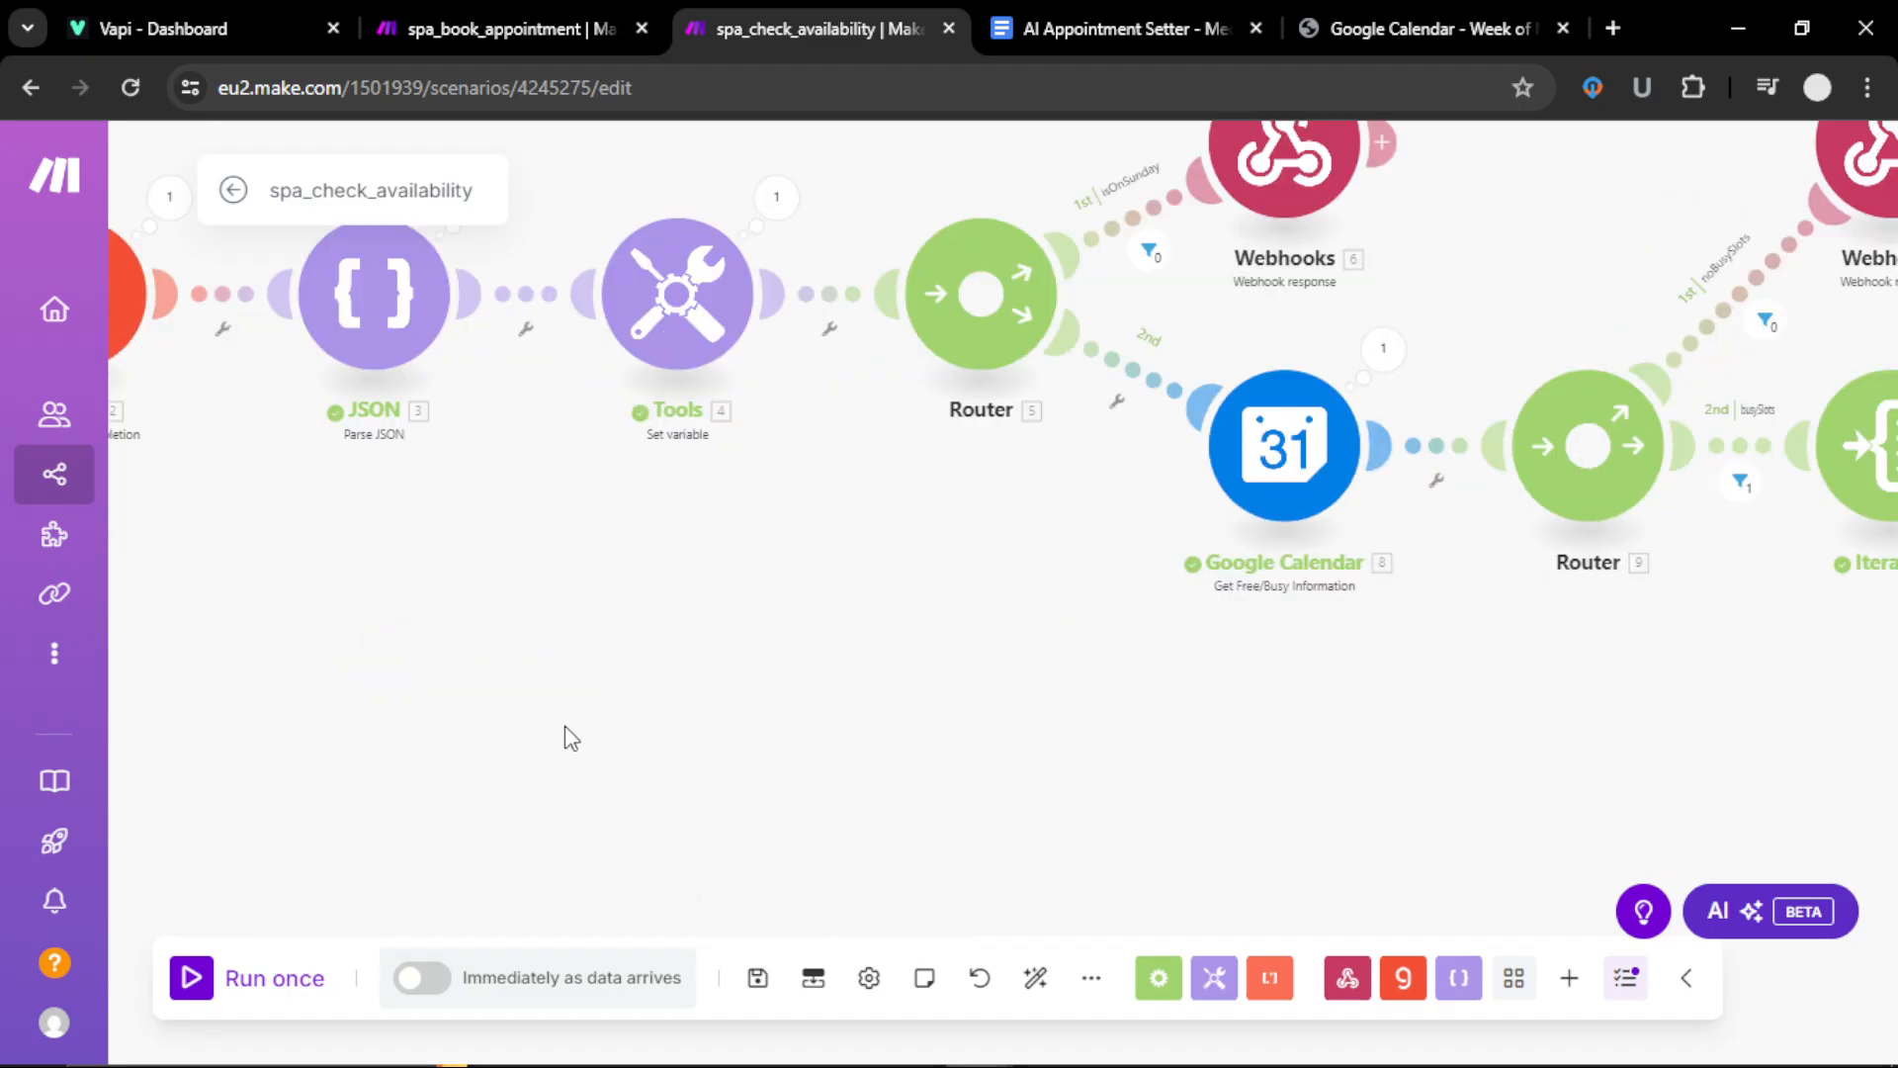
left_click_drag(564, 733, 1016, 779)
scroll(657, 721, "up", 2)
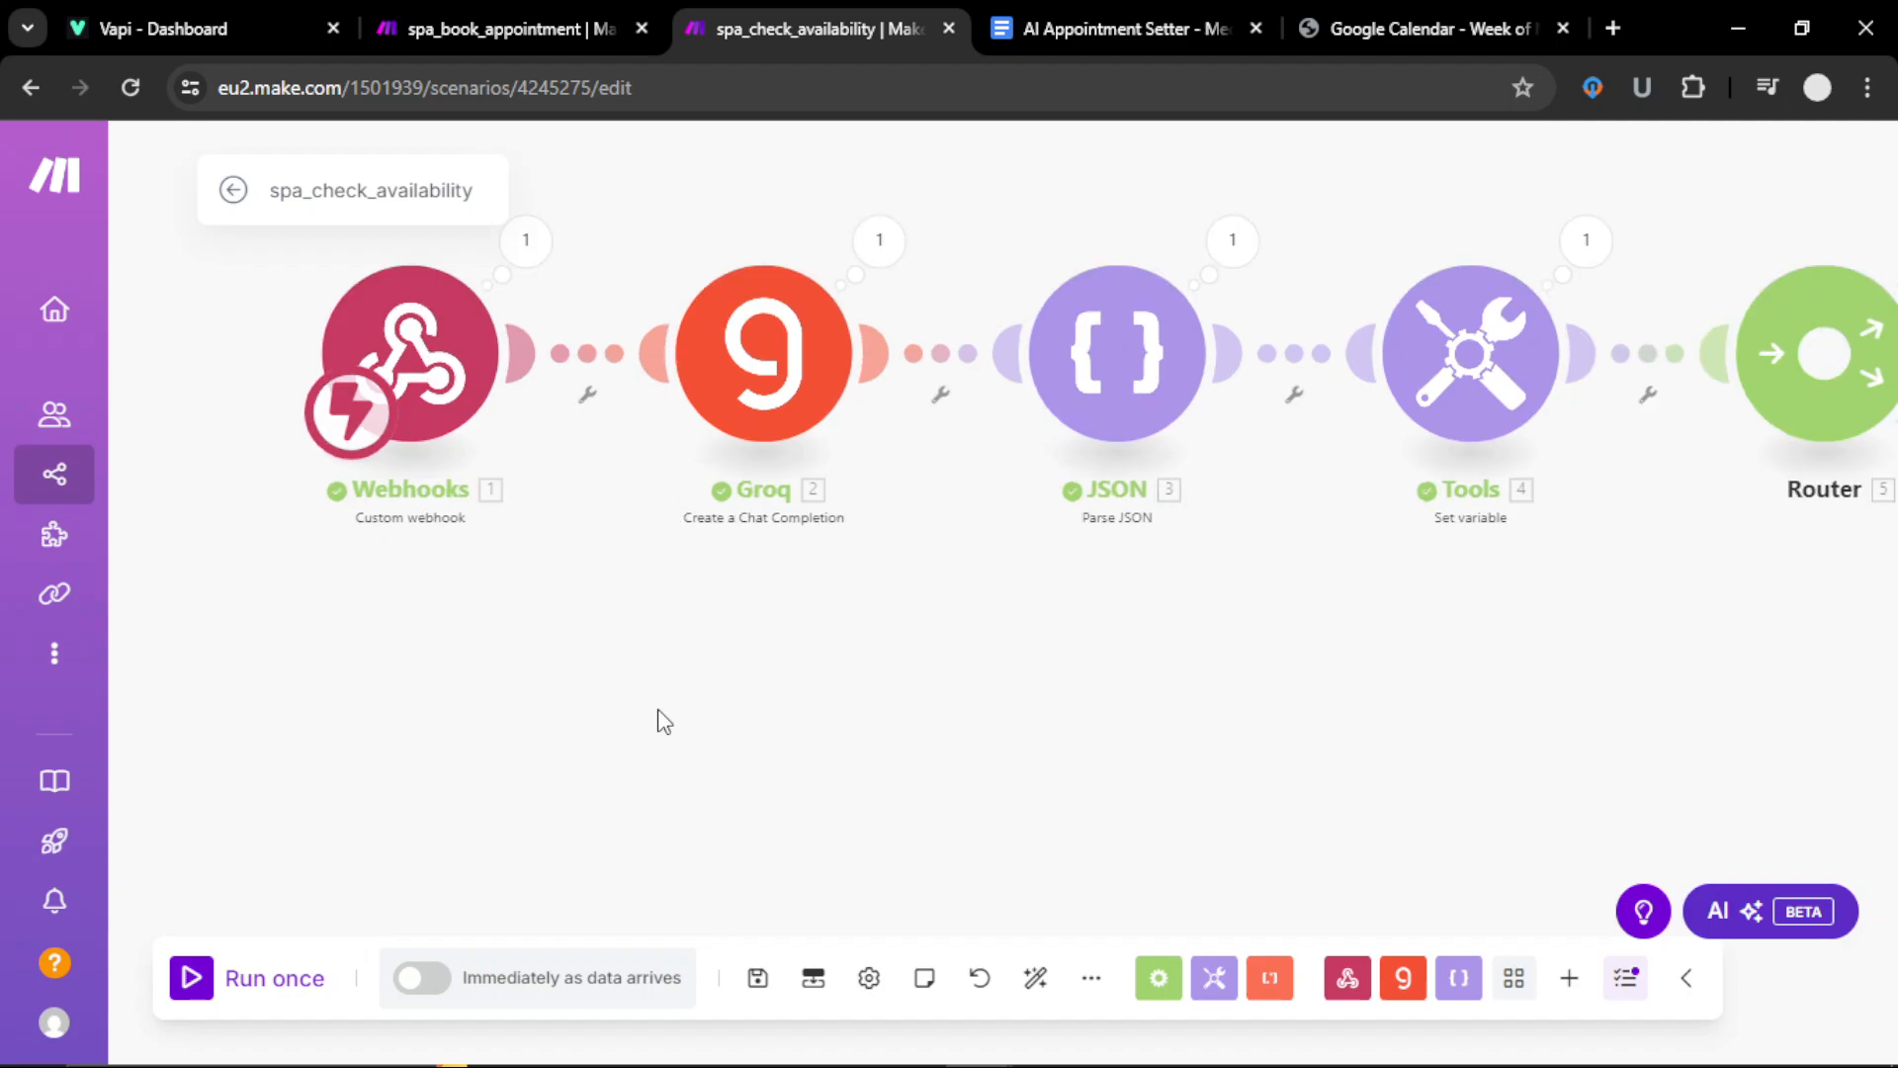
left_click_drag(678, 675, 662, 797)
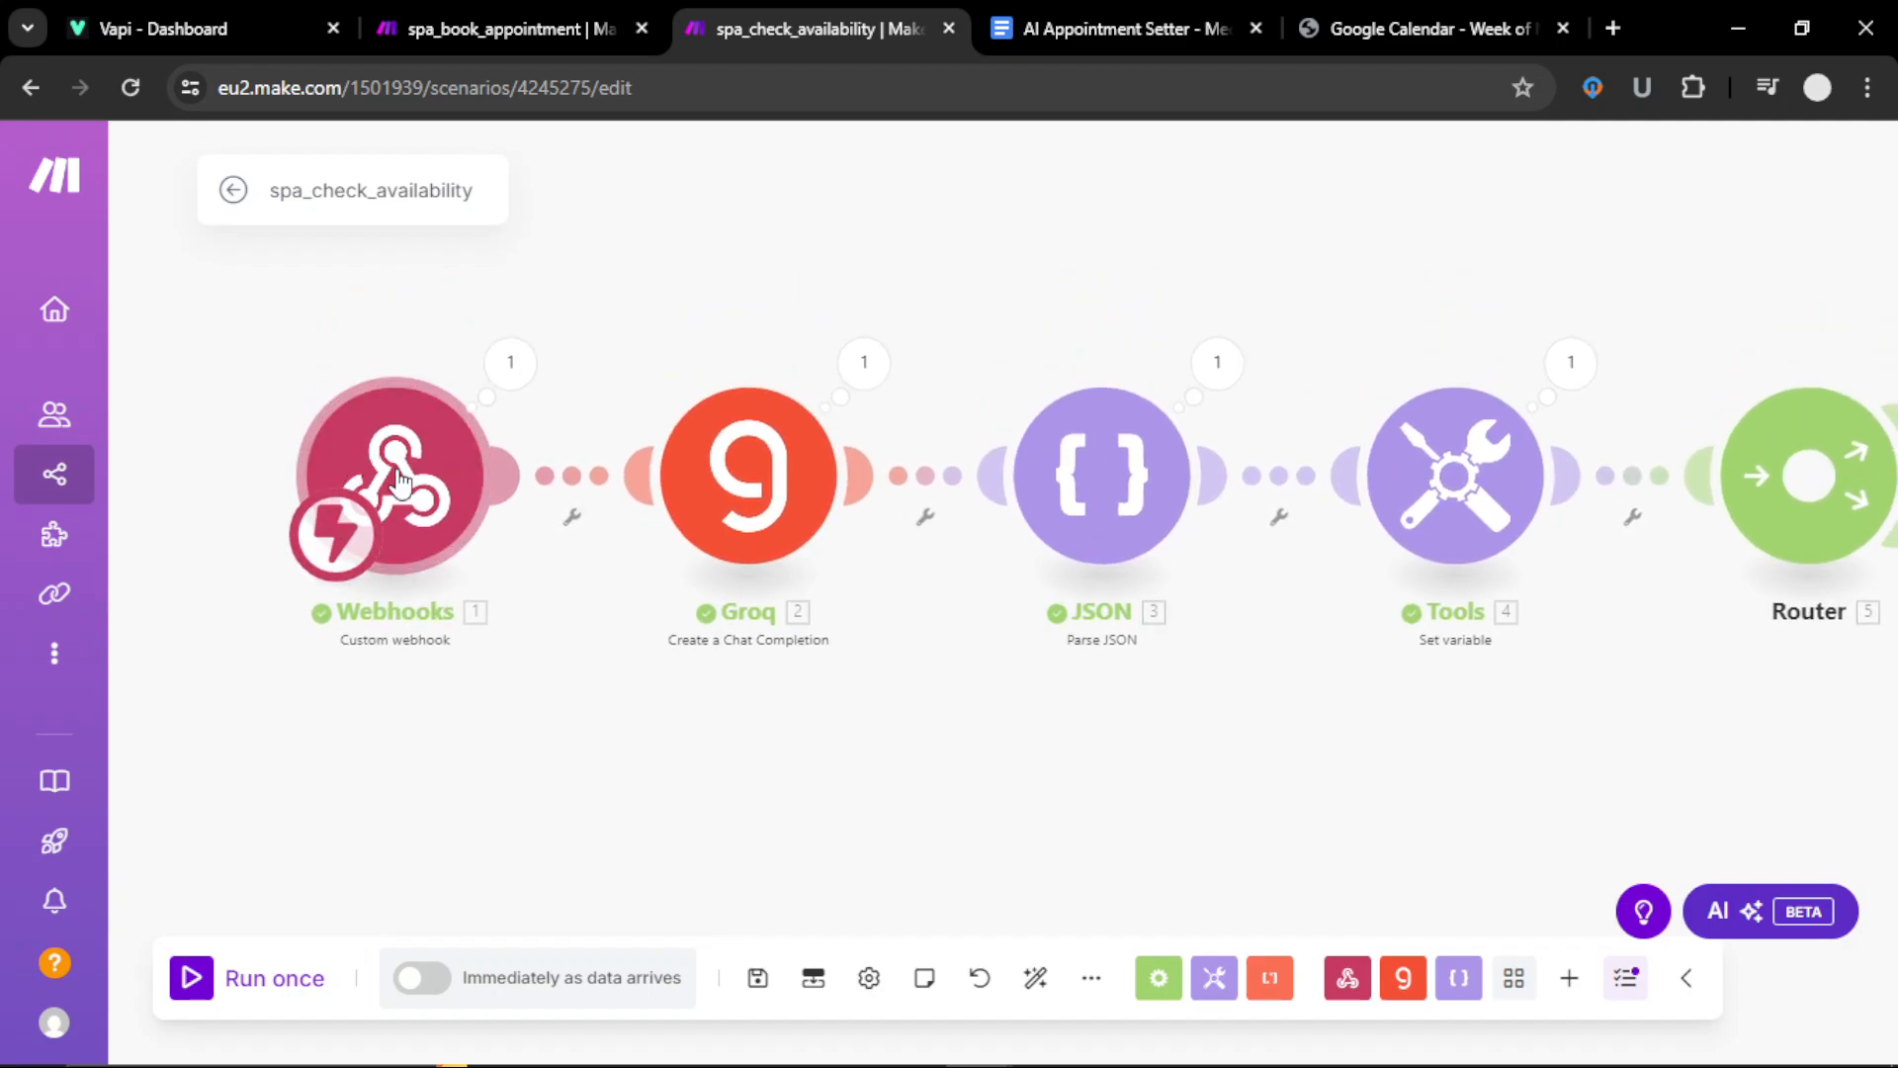
left_click(1569, 978)
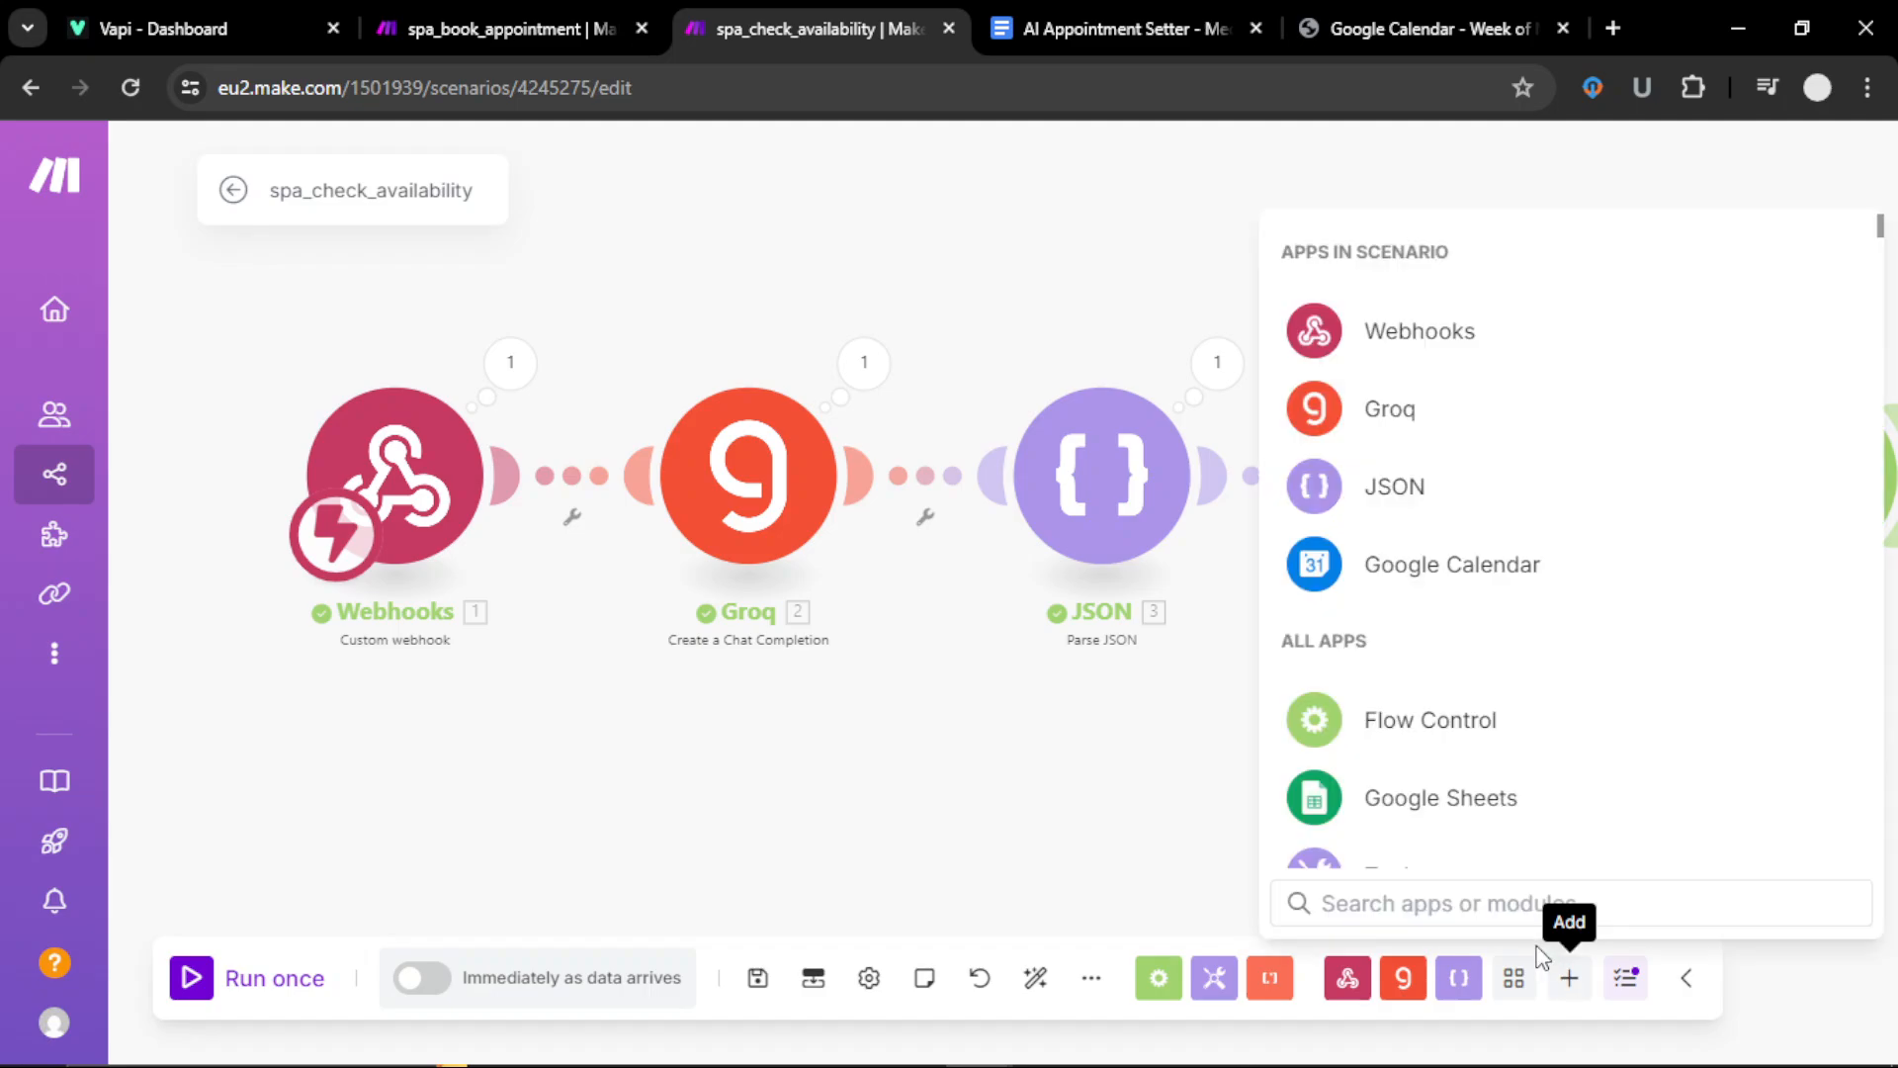
left_click(1373, 328)
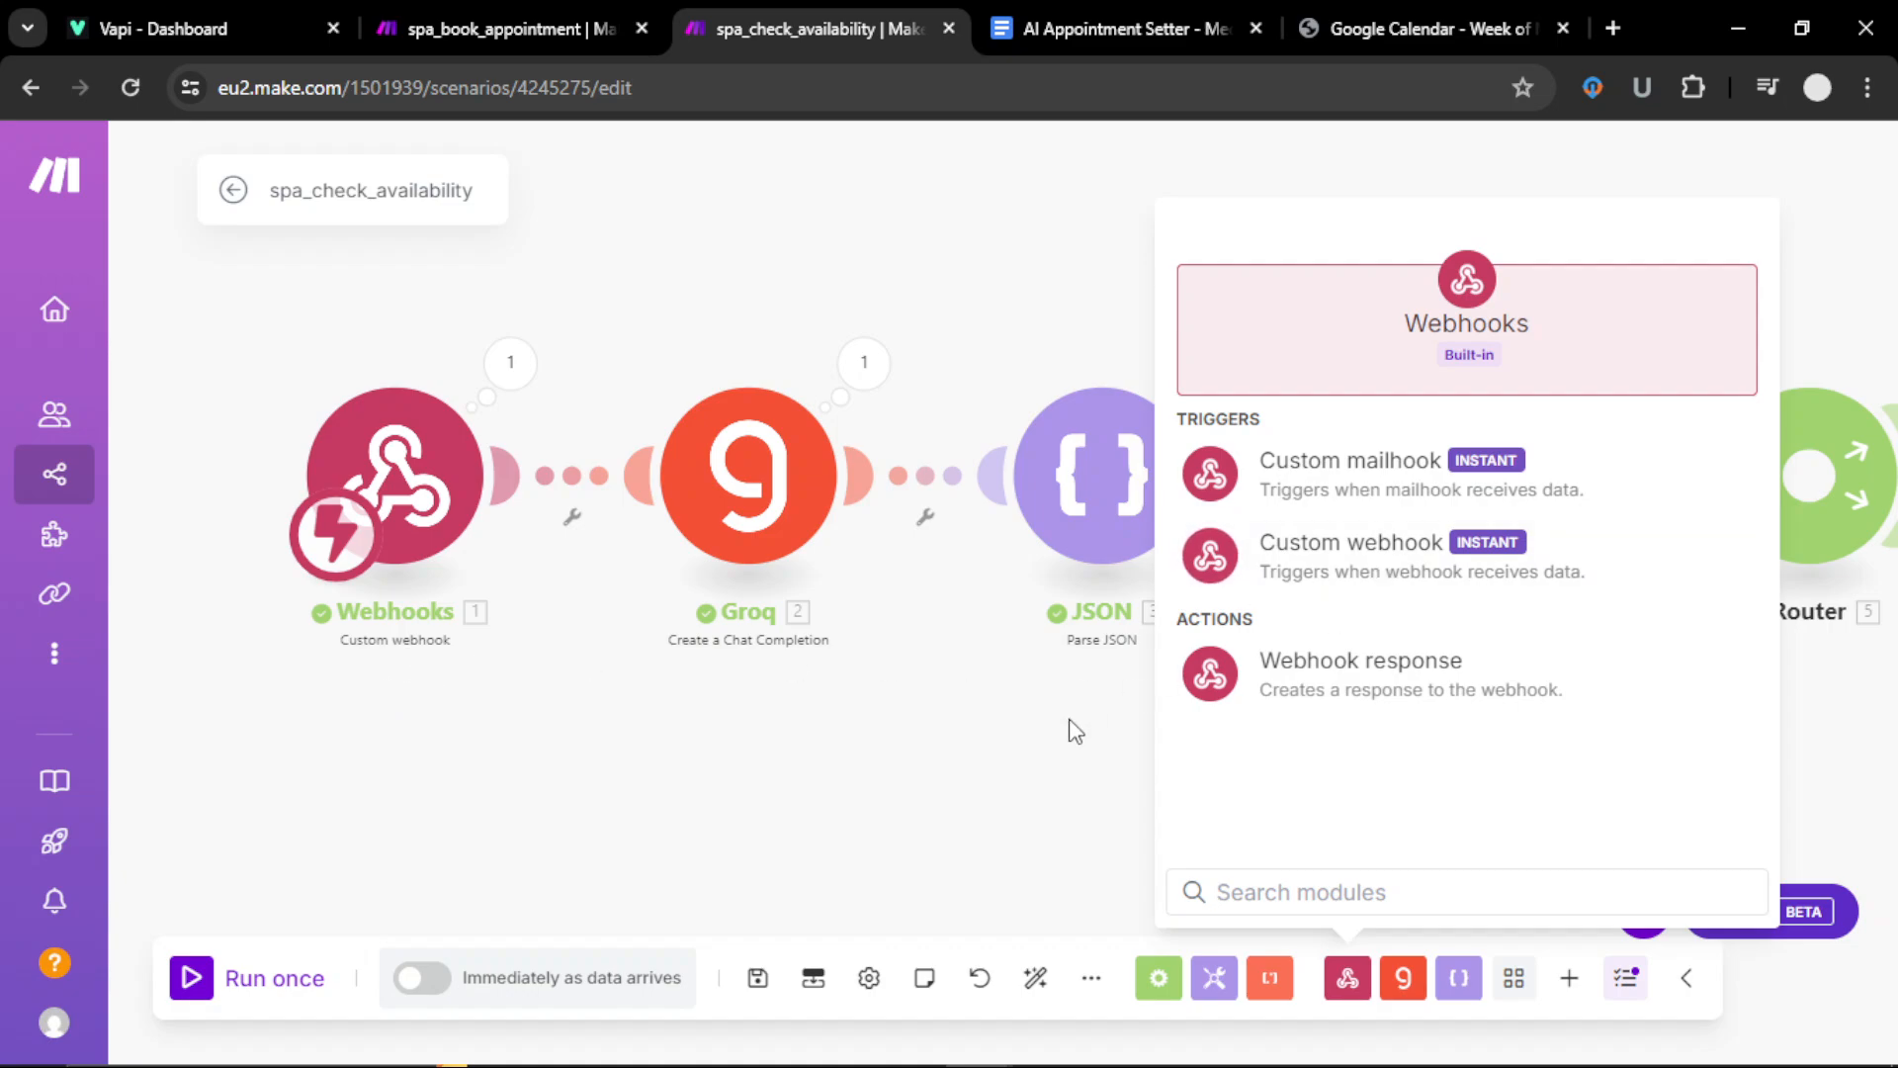
left_click(1026, 753)
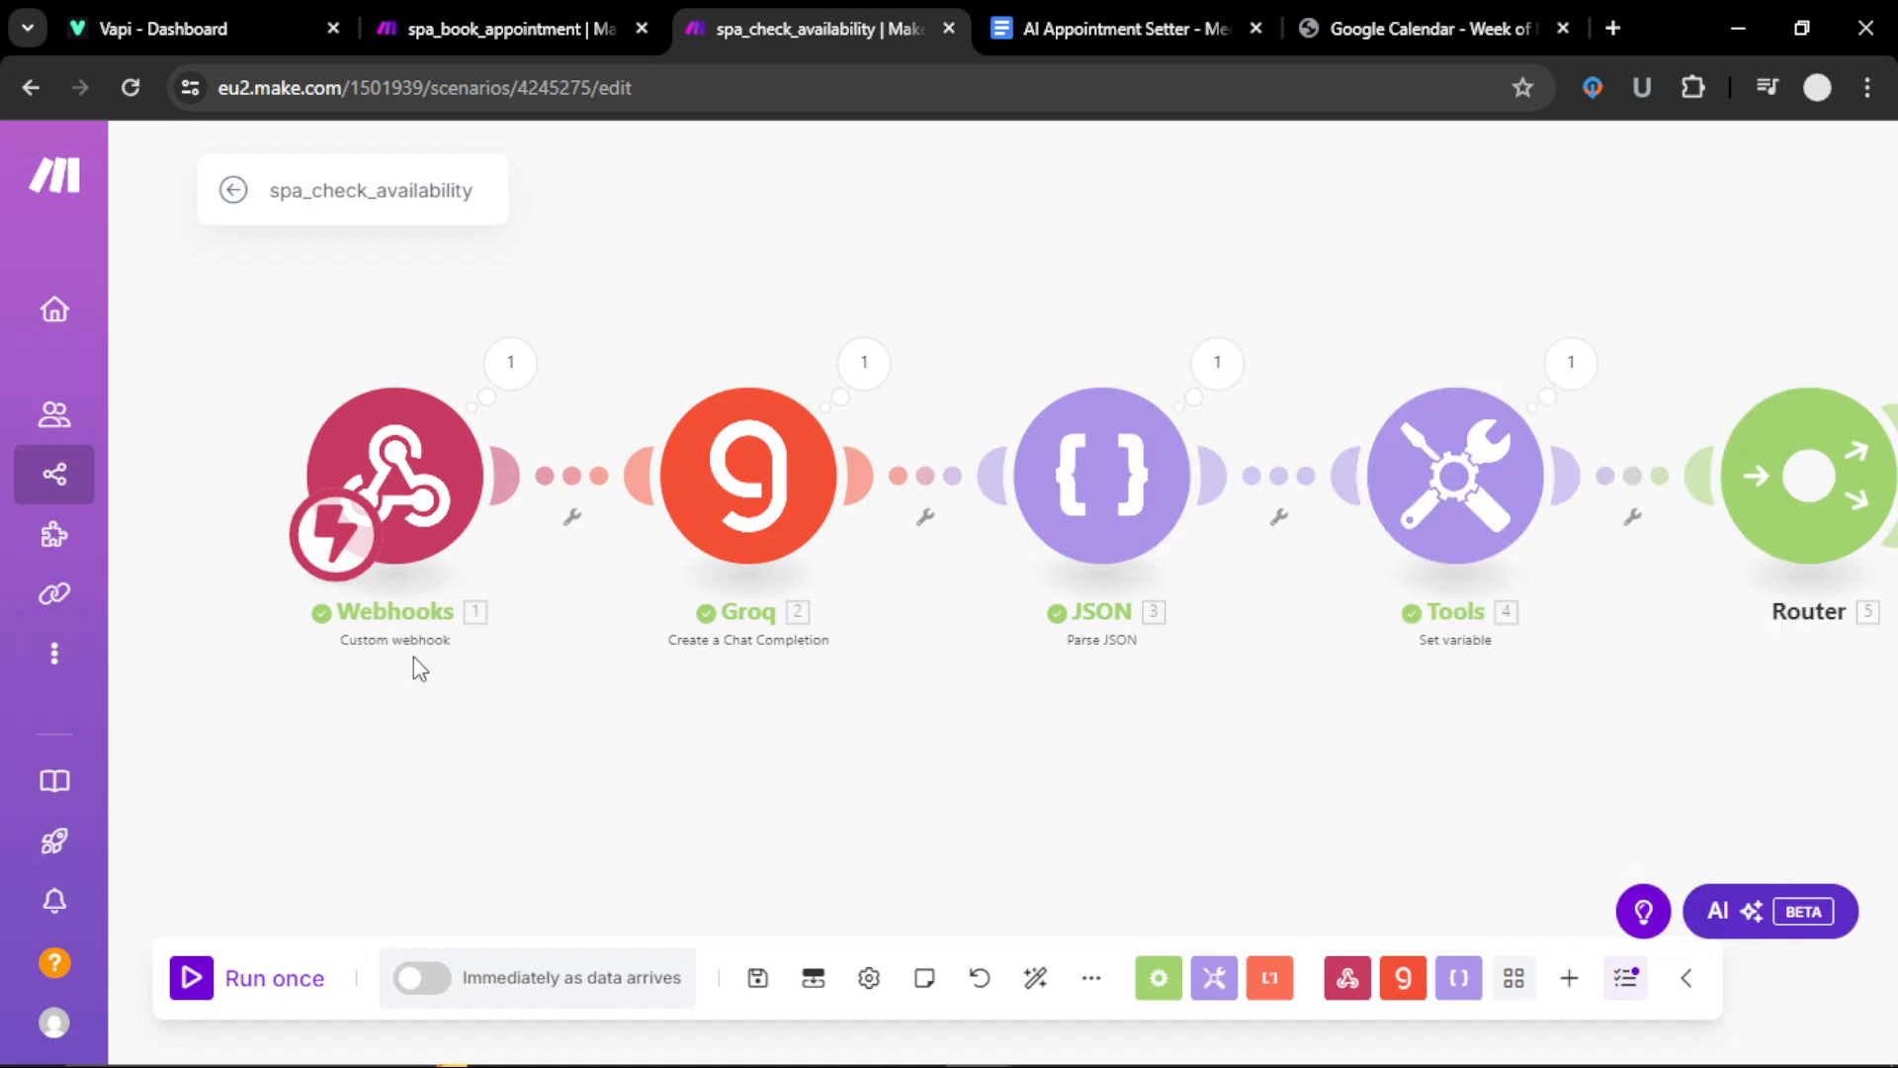
Step: Reopen the Webhooks trigger and copy the vapi_availability hook address
left_click(403, 476)
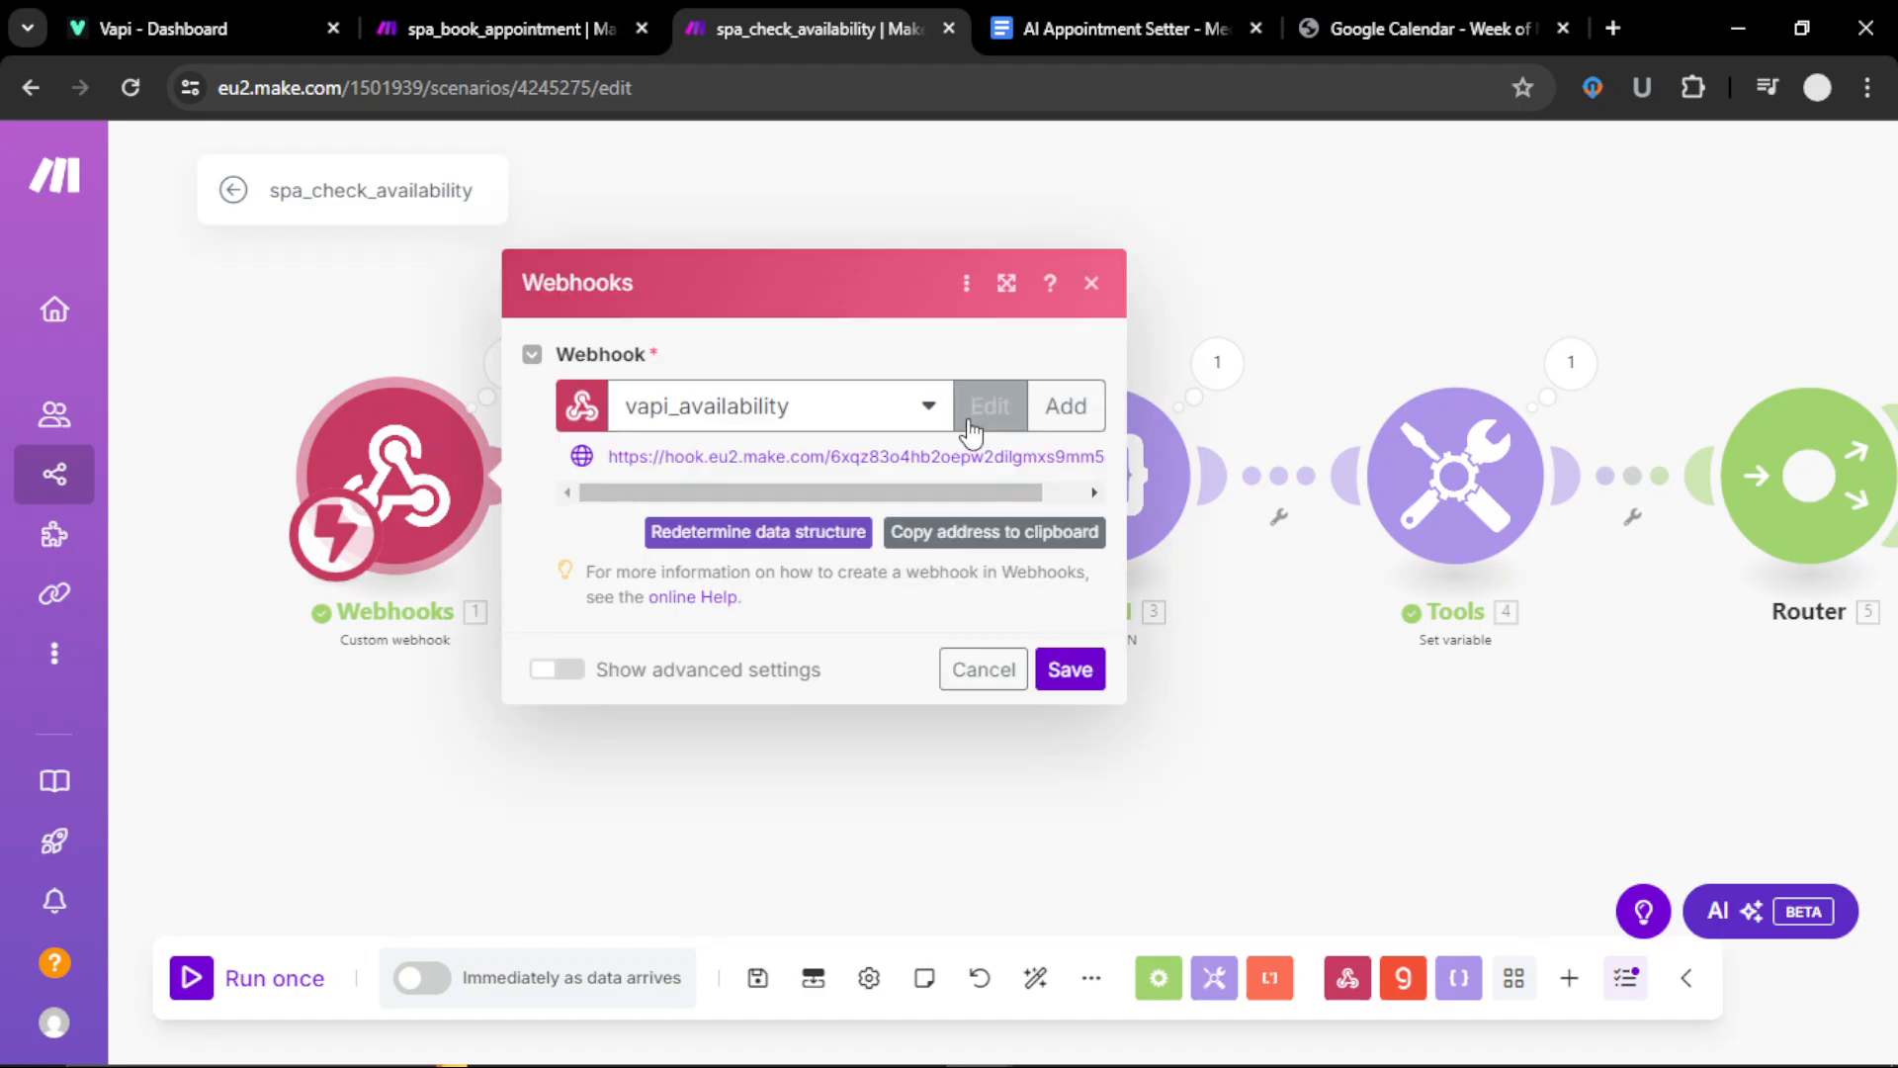
left_click(1058, 423)
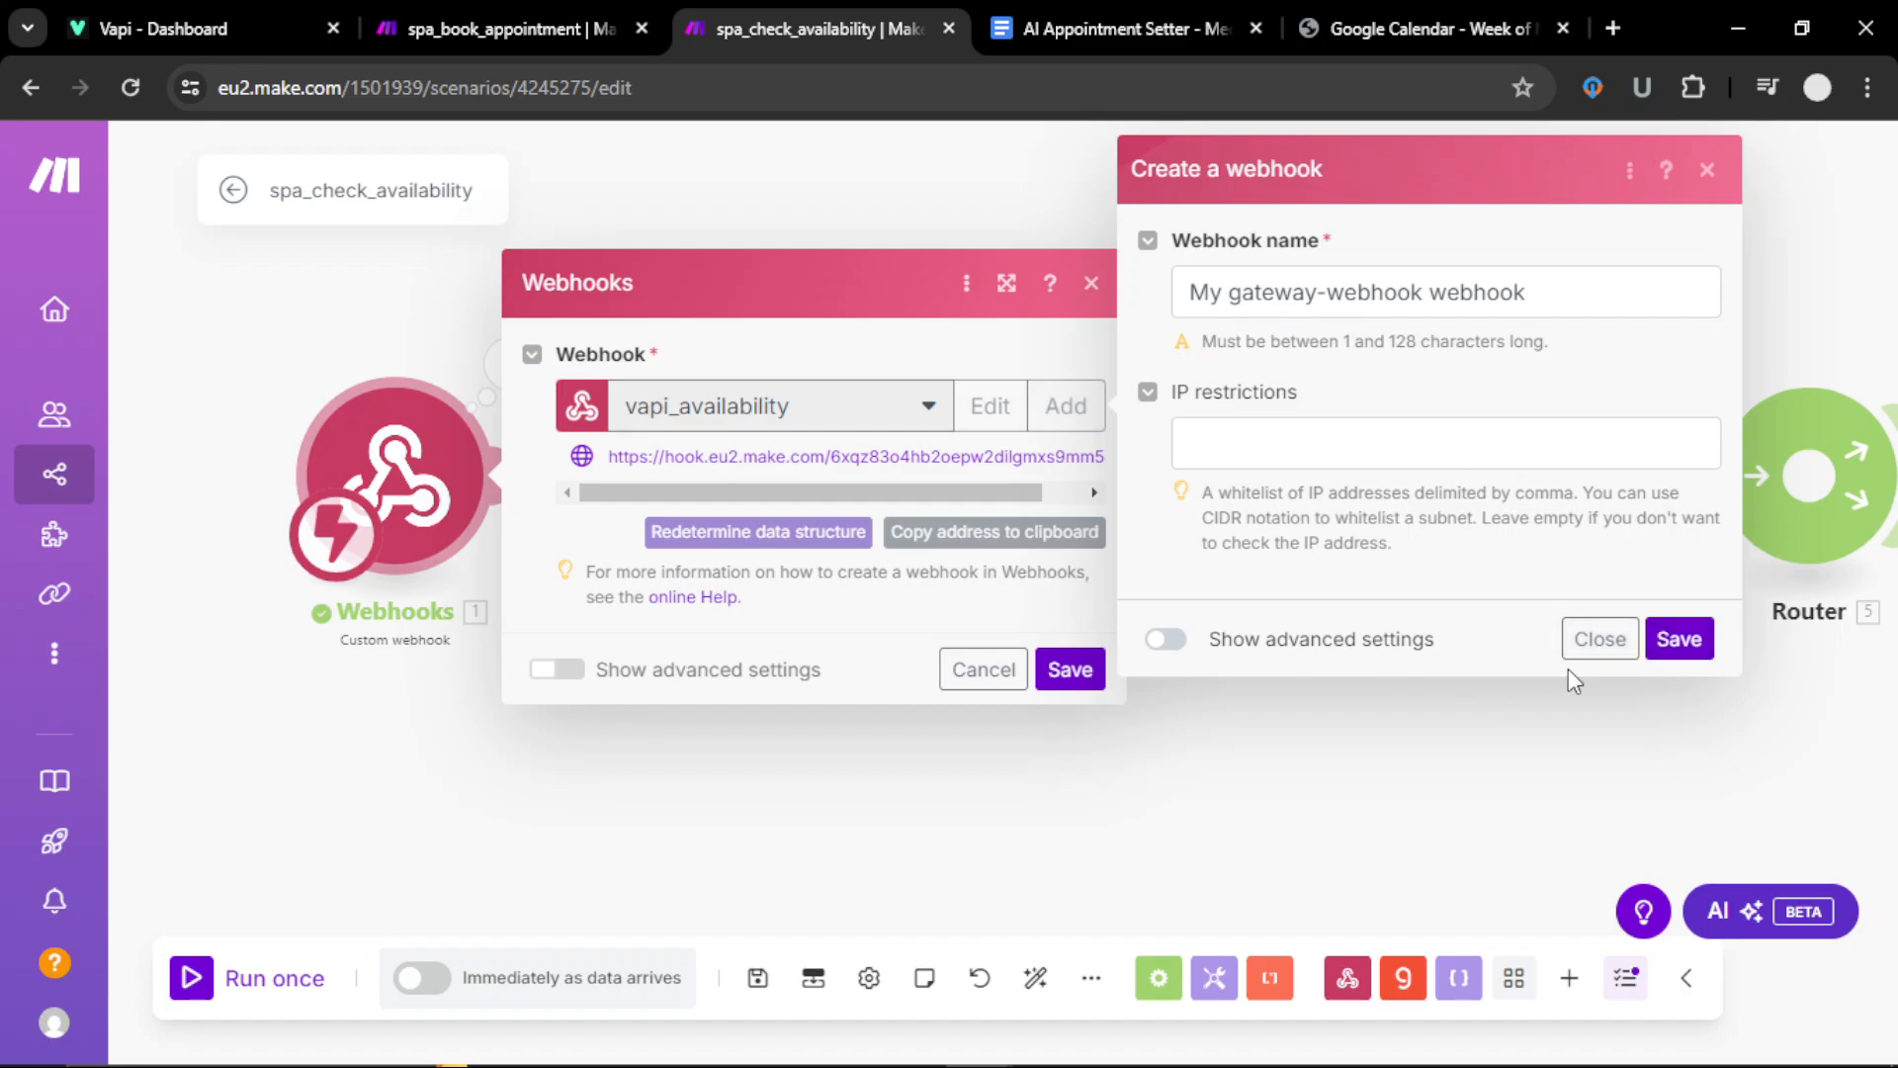
left_click(1585, 643)
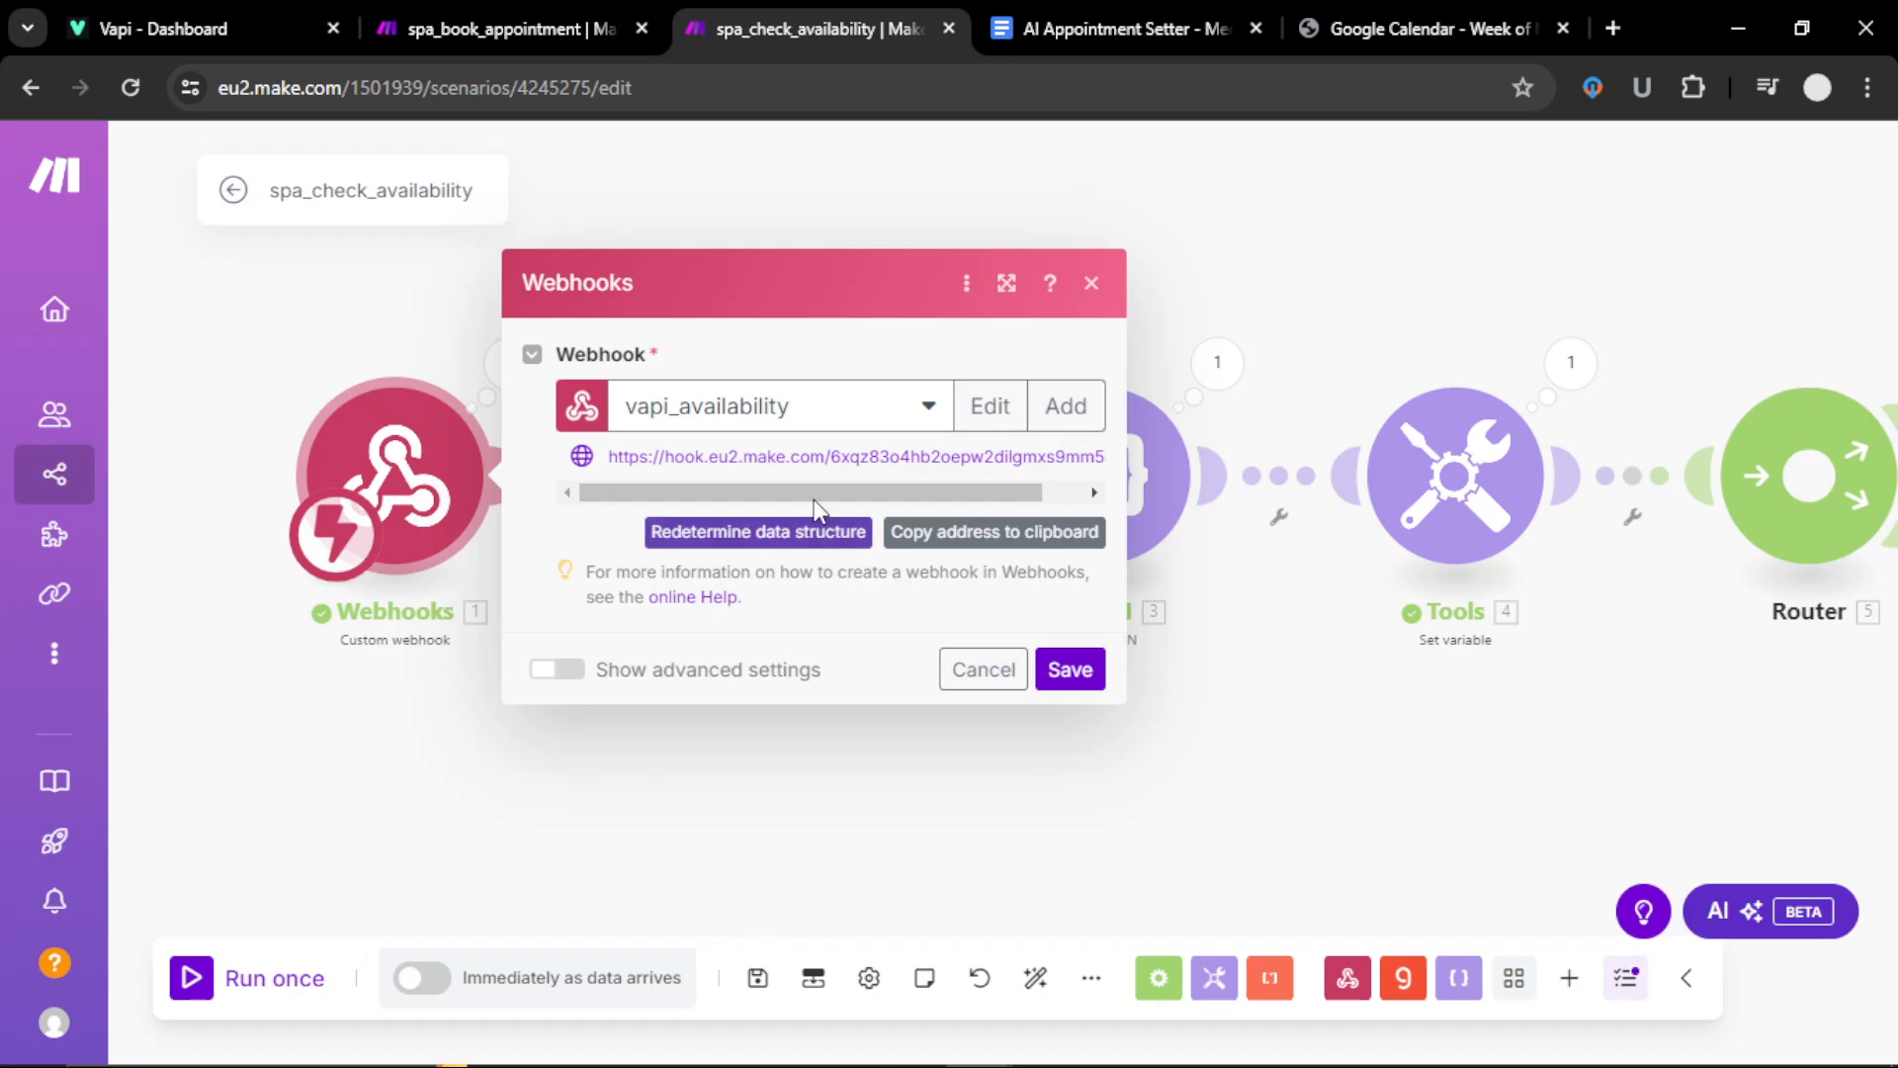
left_click(1001, 539)
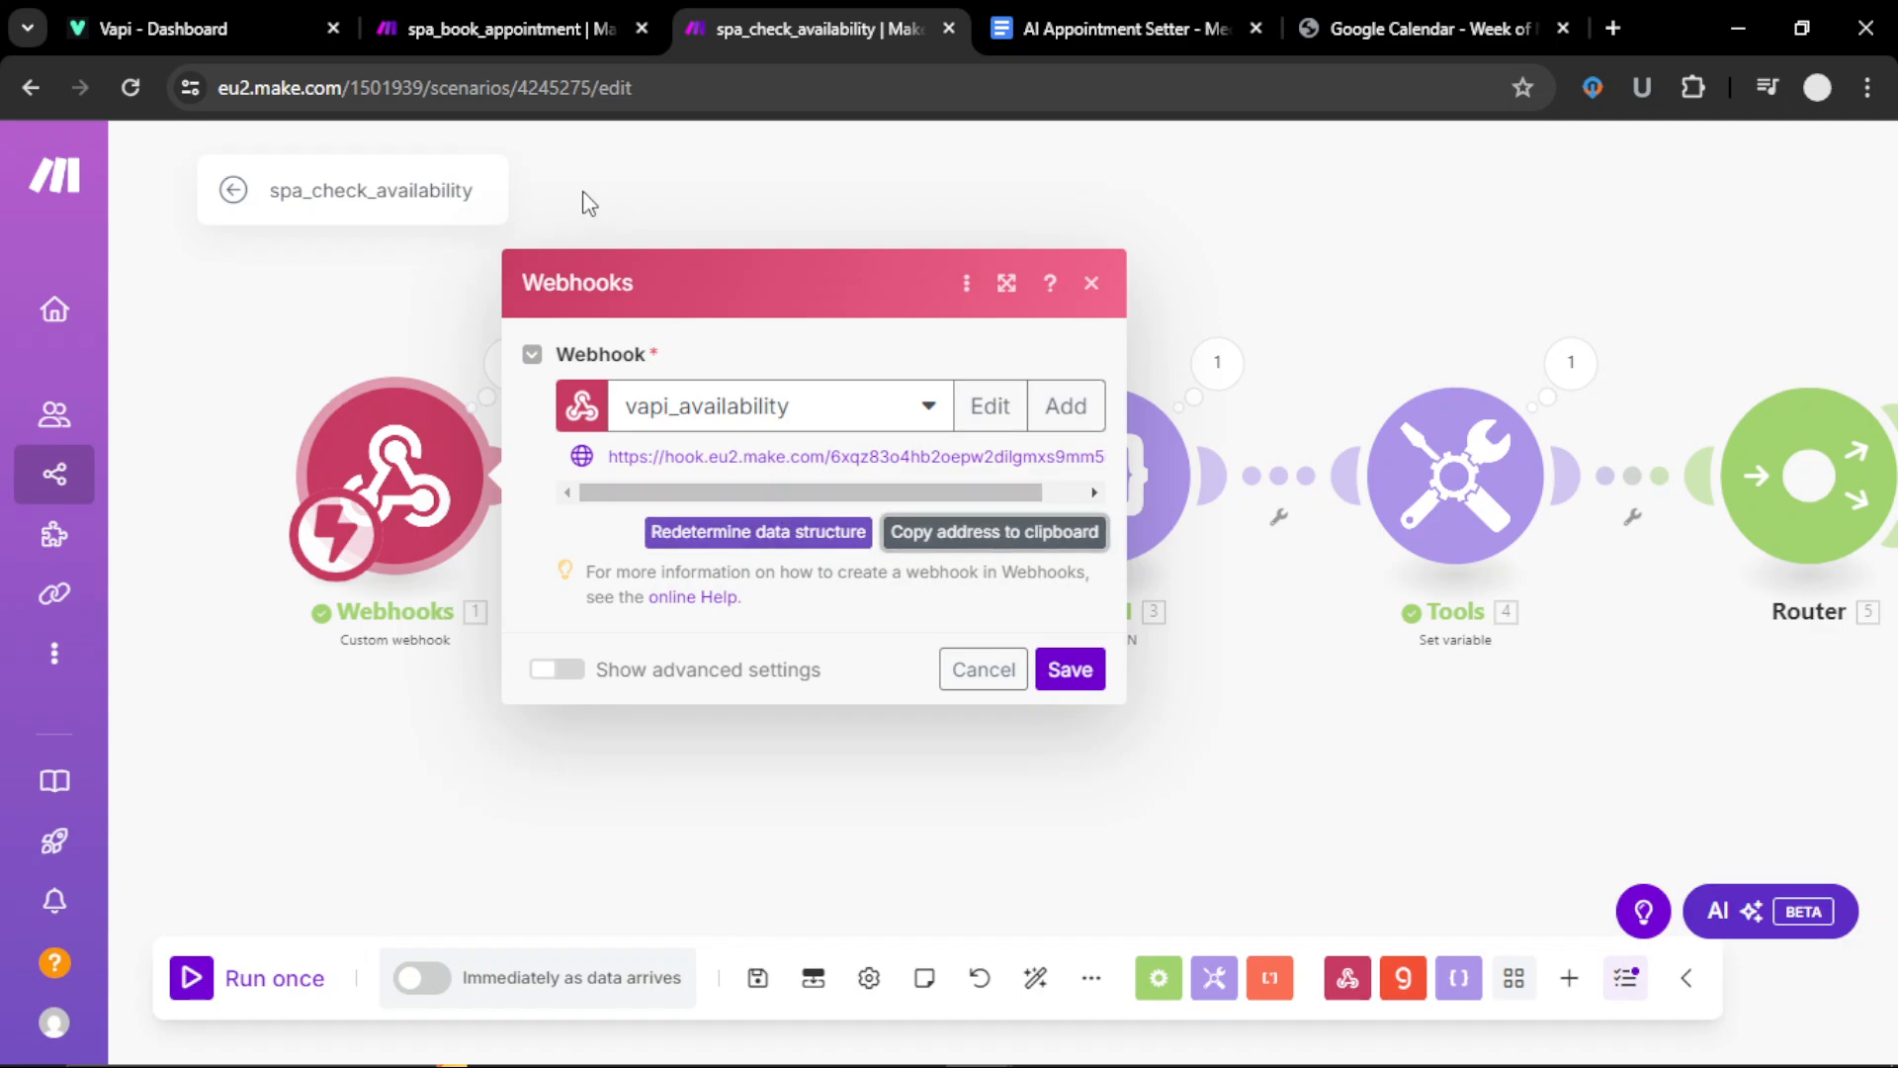
Step: Paste the Make vapi_availability hook address as check_availability_spa_3's Server URL
left_click(249, 27)
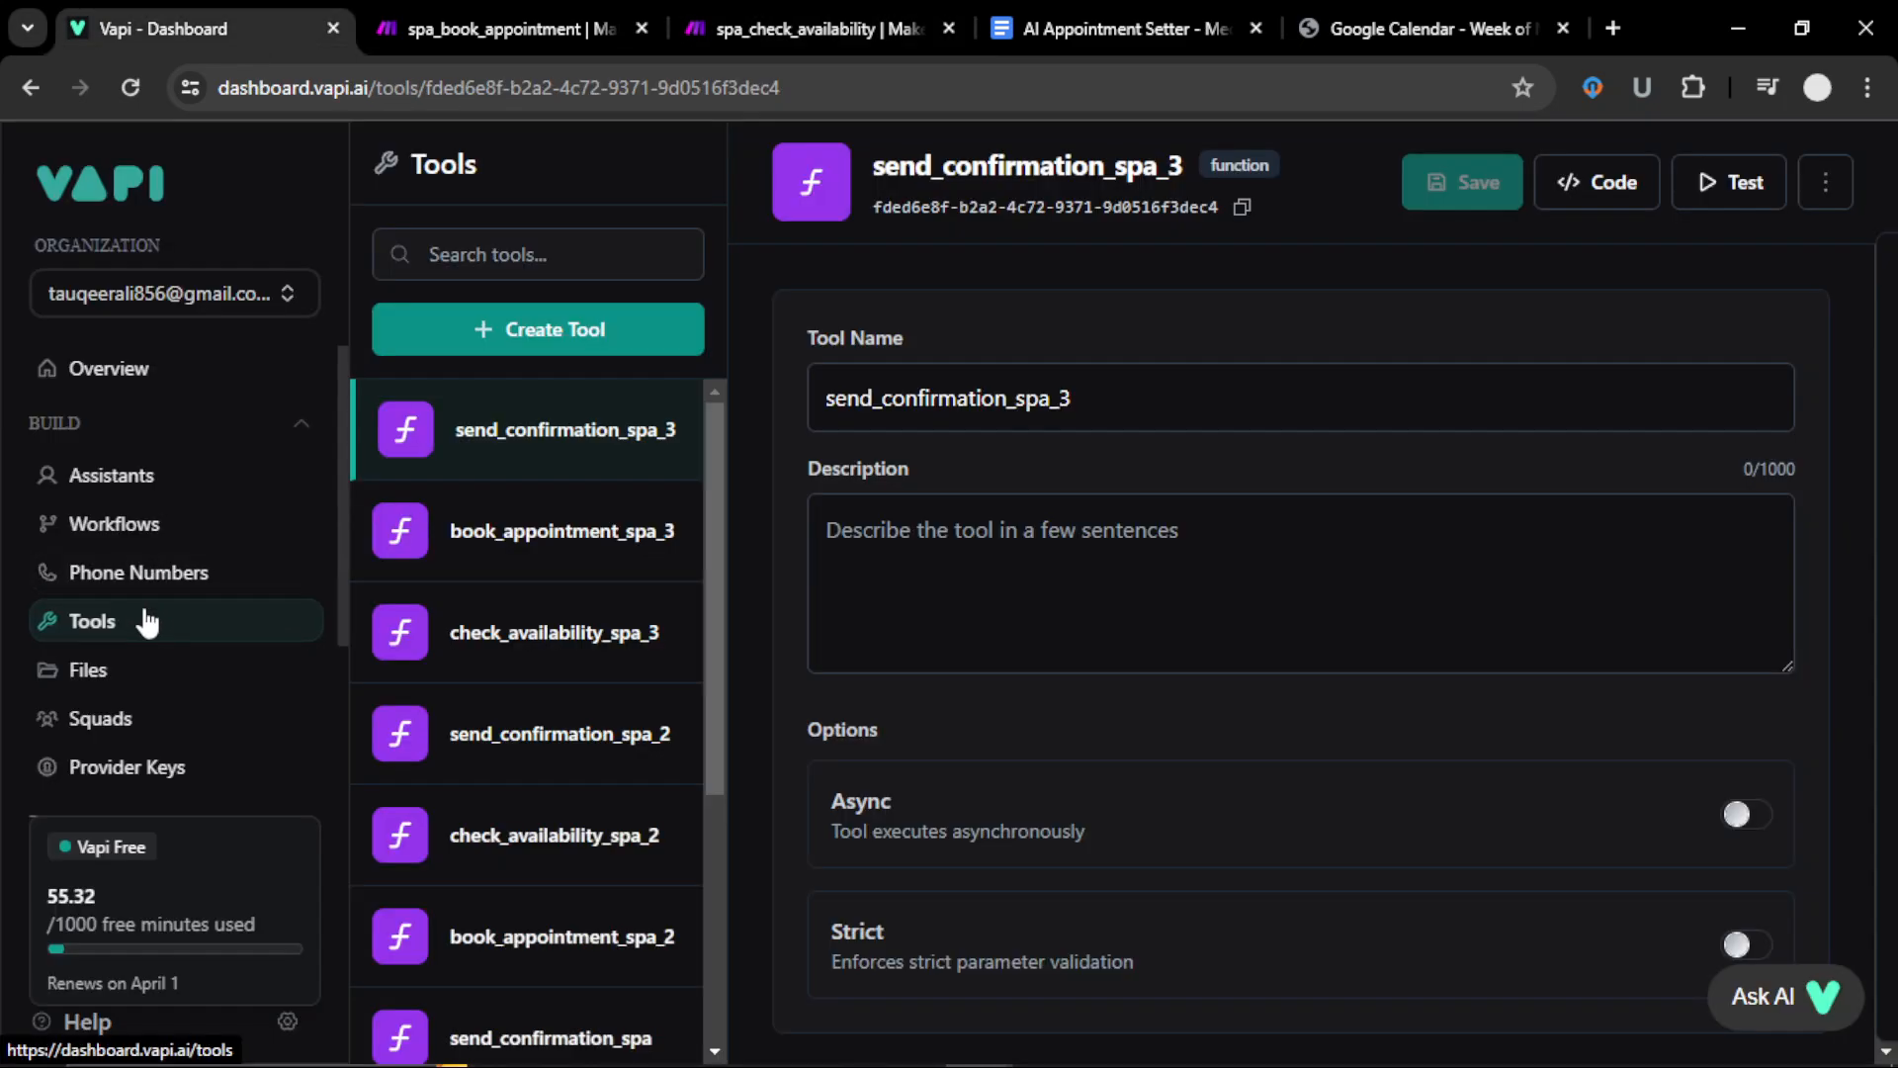
left_click(534, 658)
scroll(1050, 762, "down", 8)
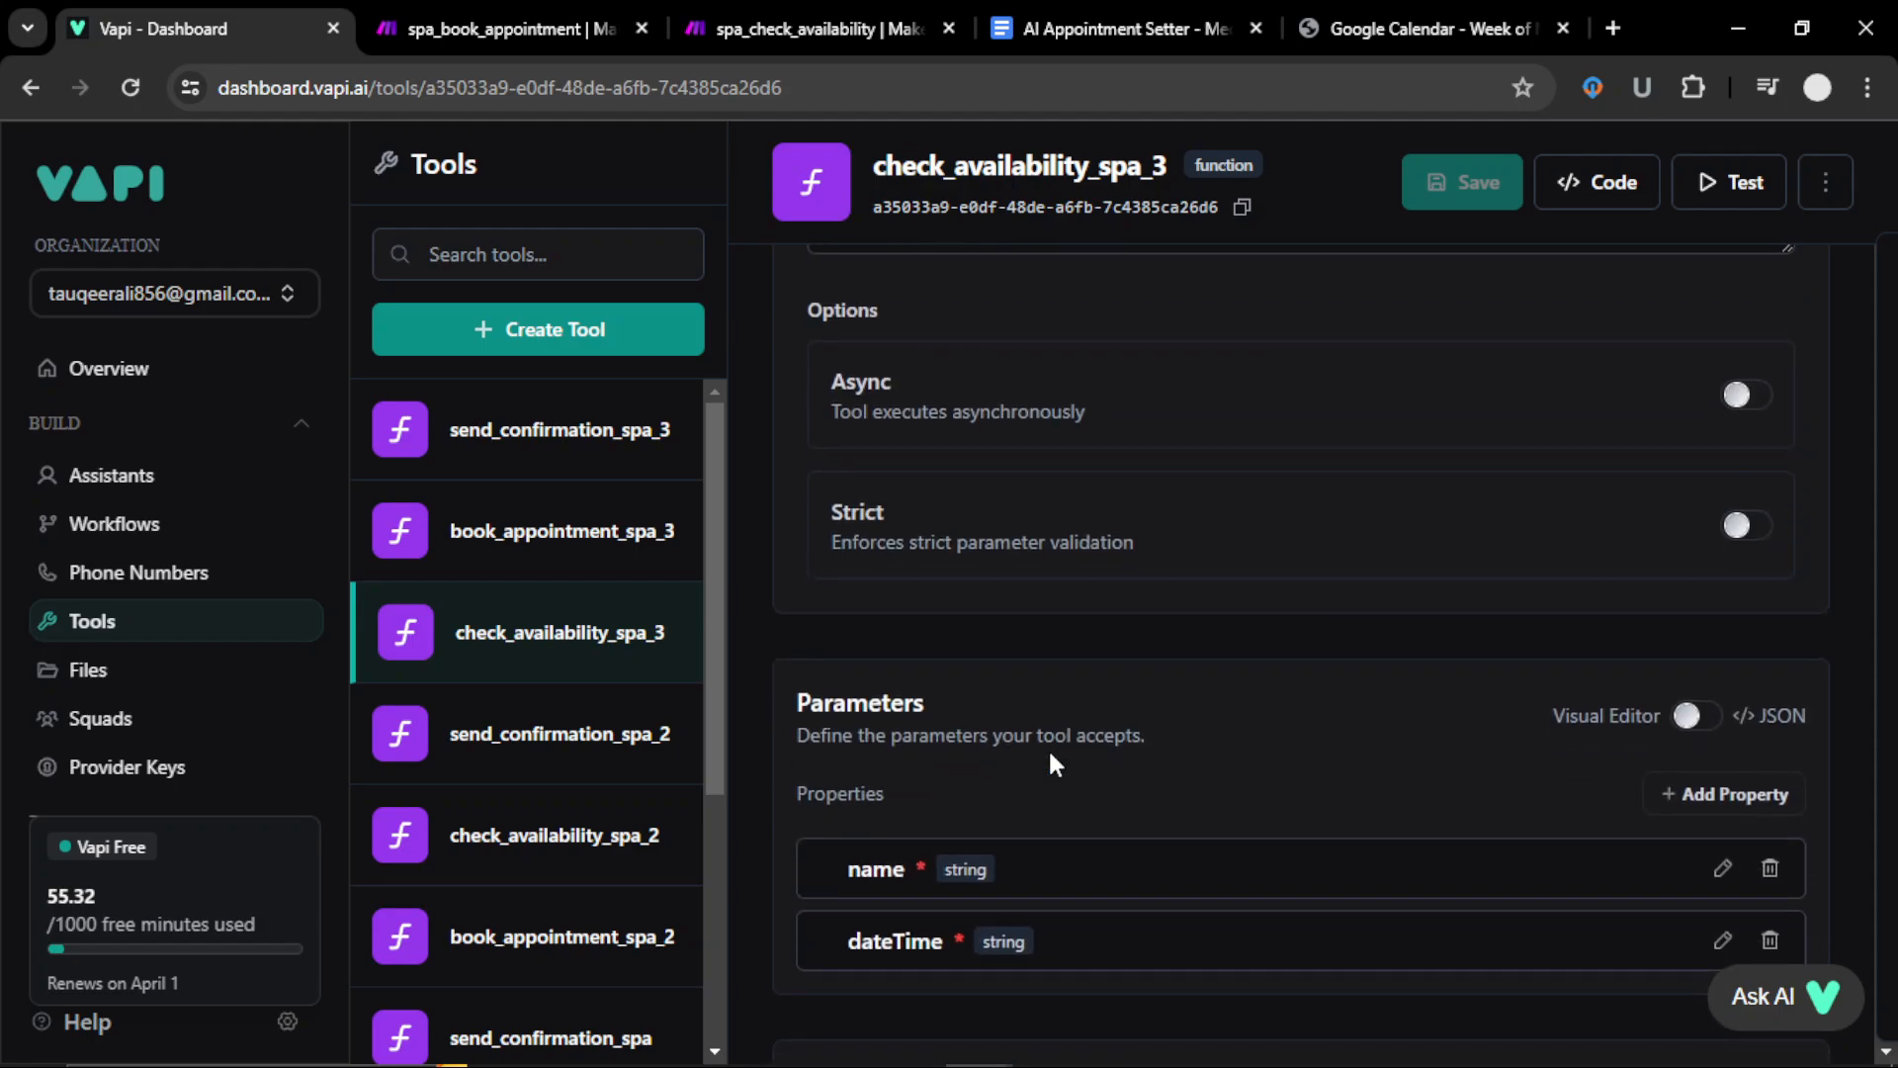
left_click(1042, 781)
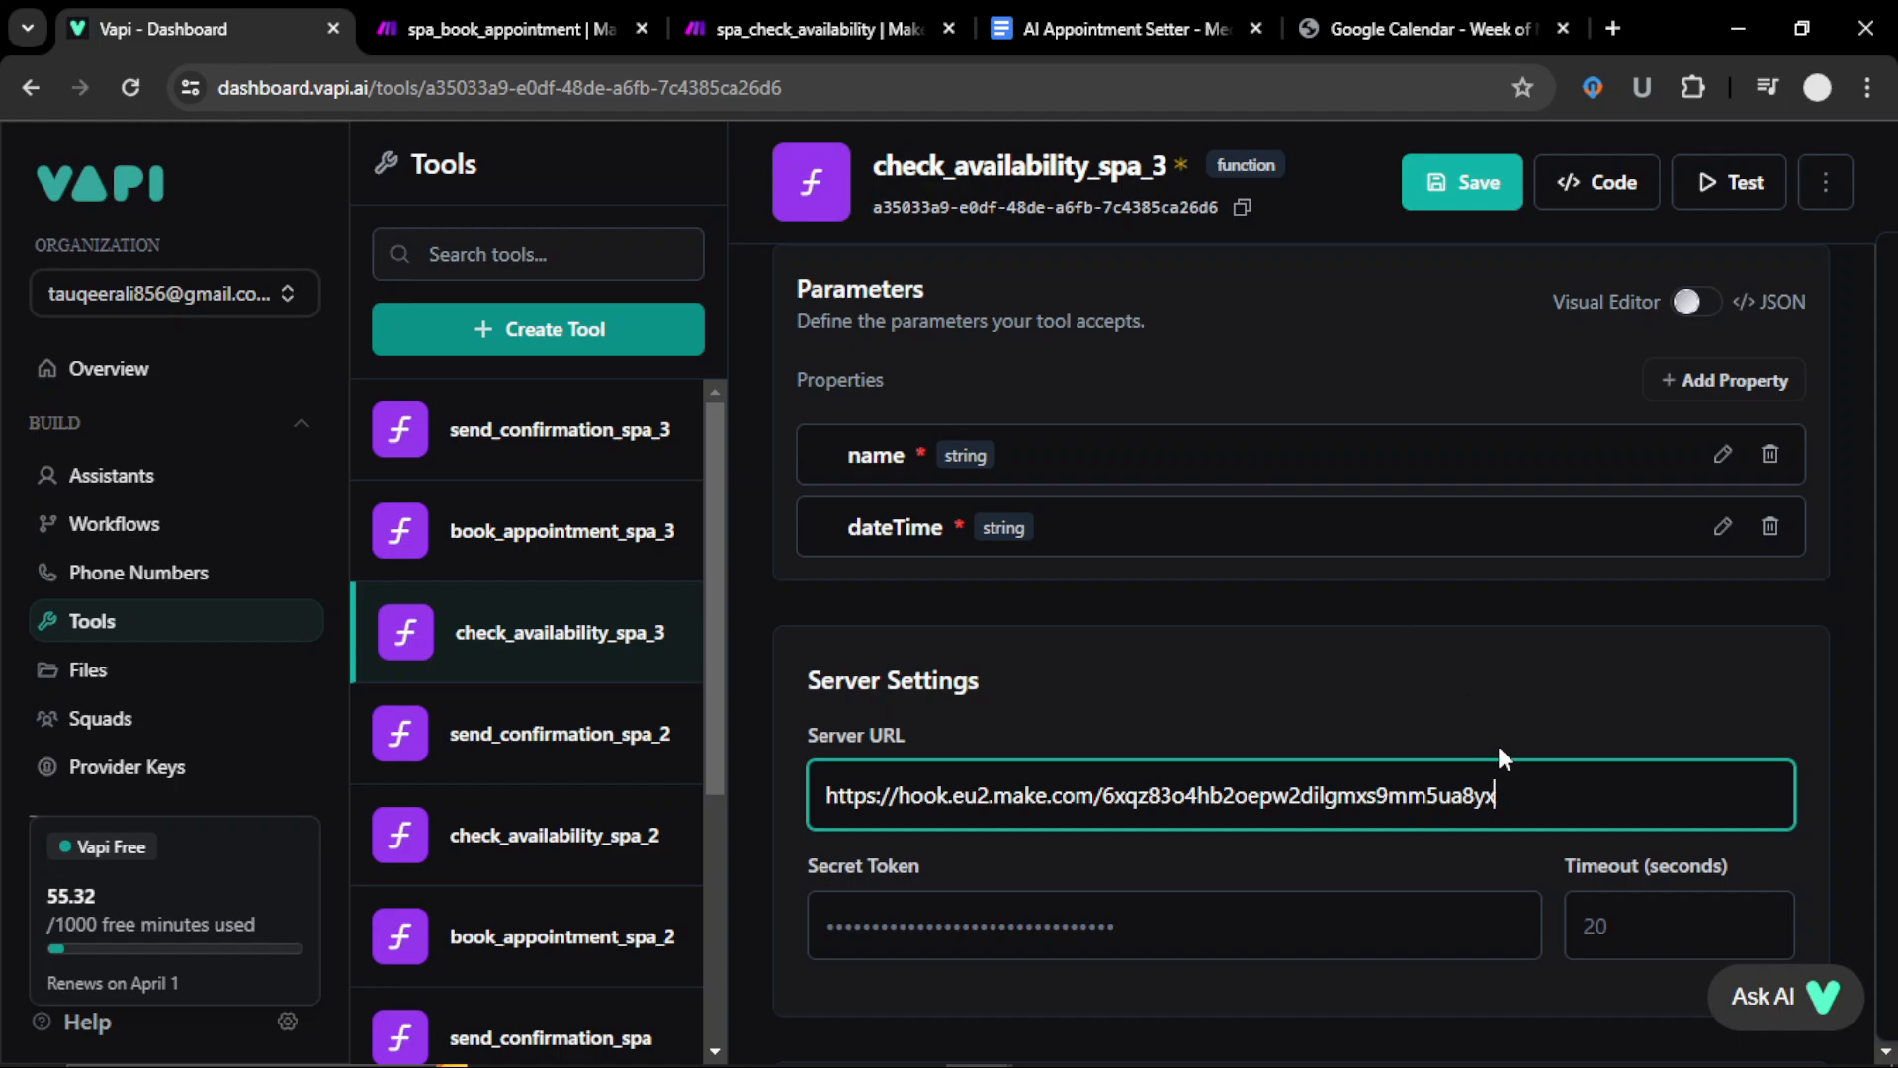
left_click_drag(1509, 791, 781, 801)
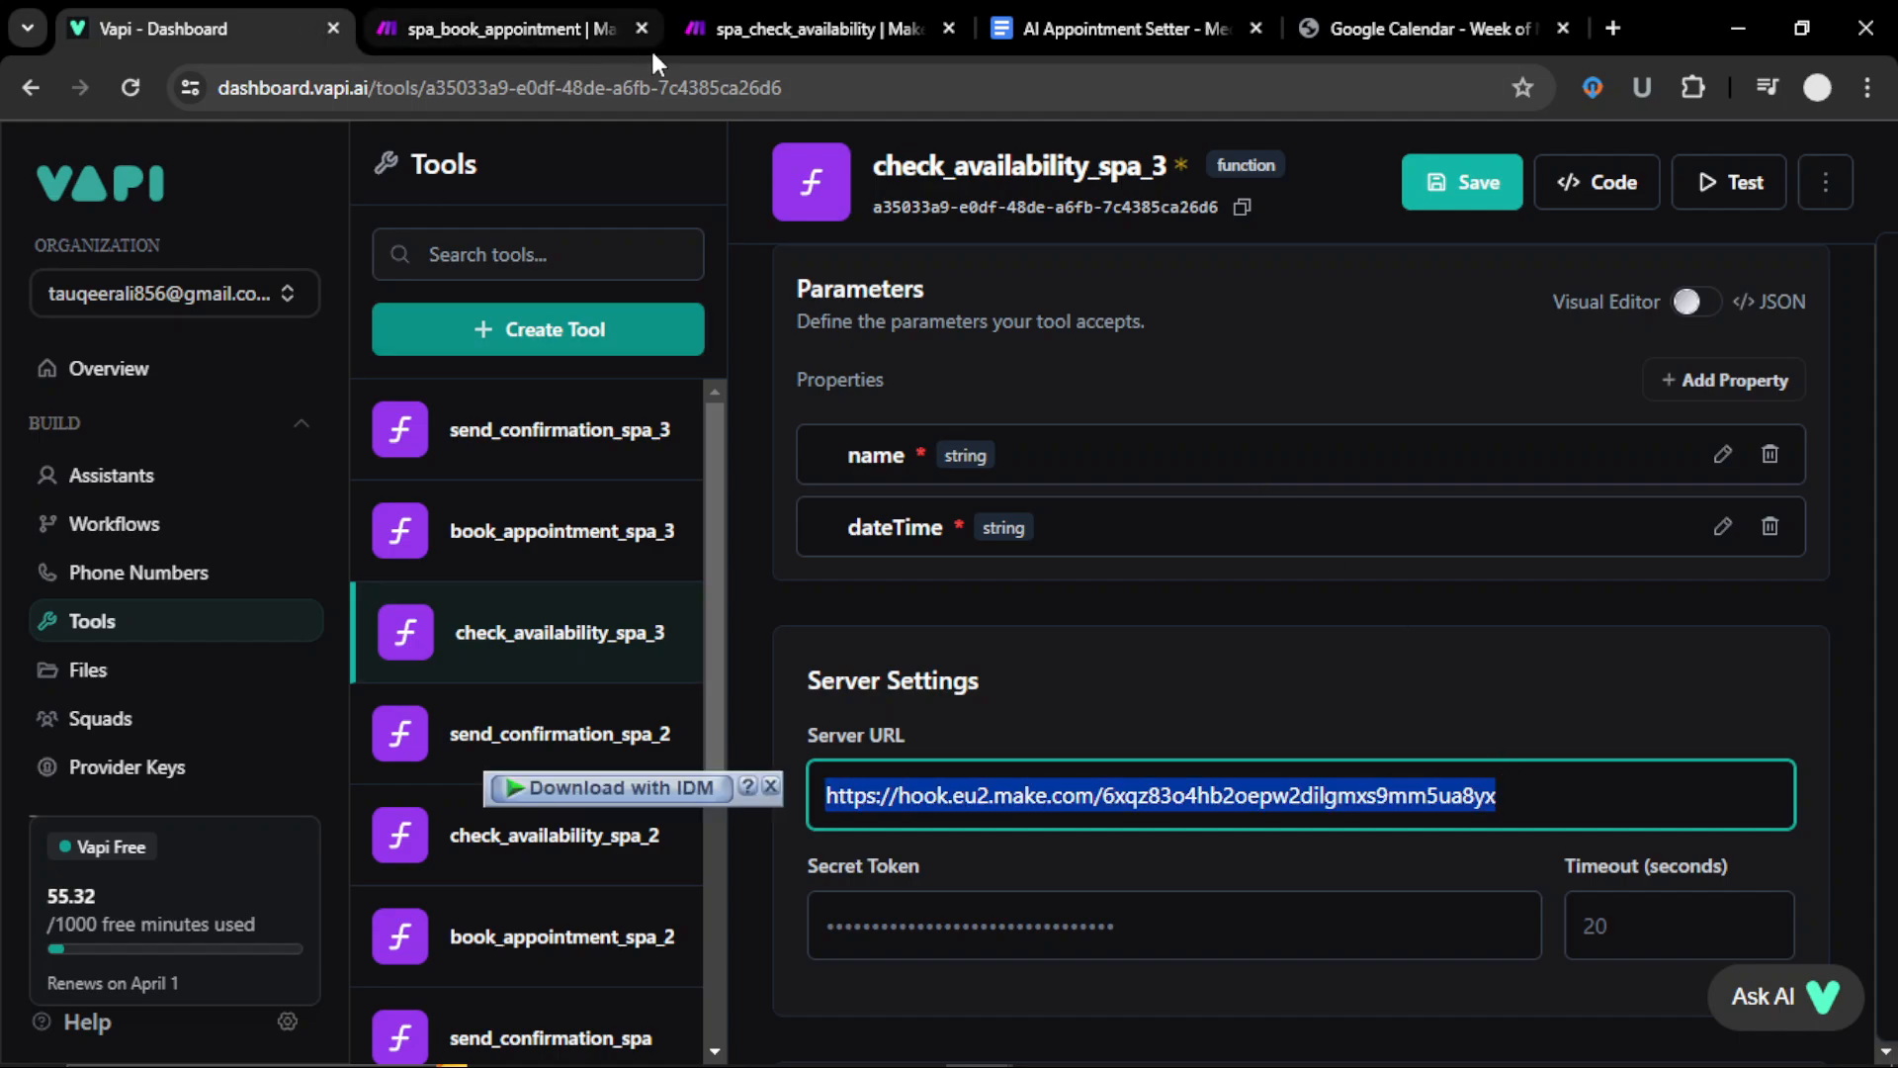
left_click(771, 34)
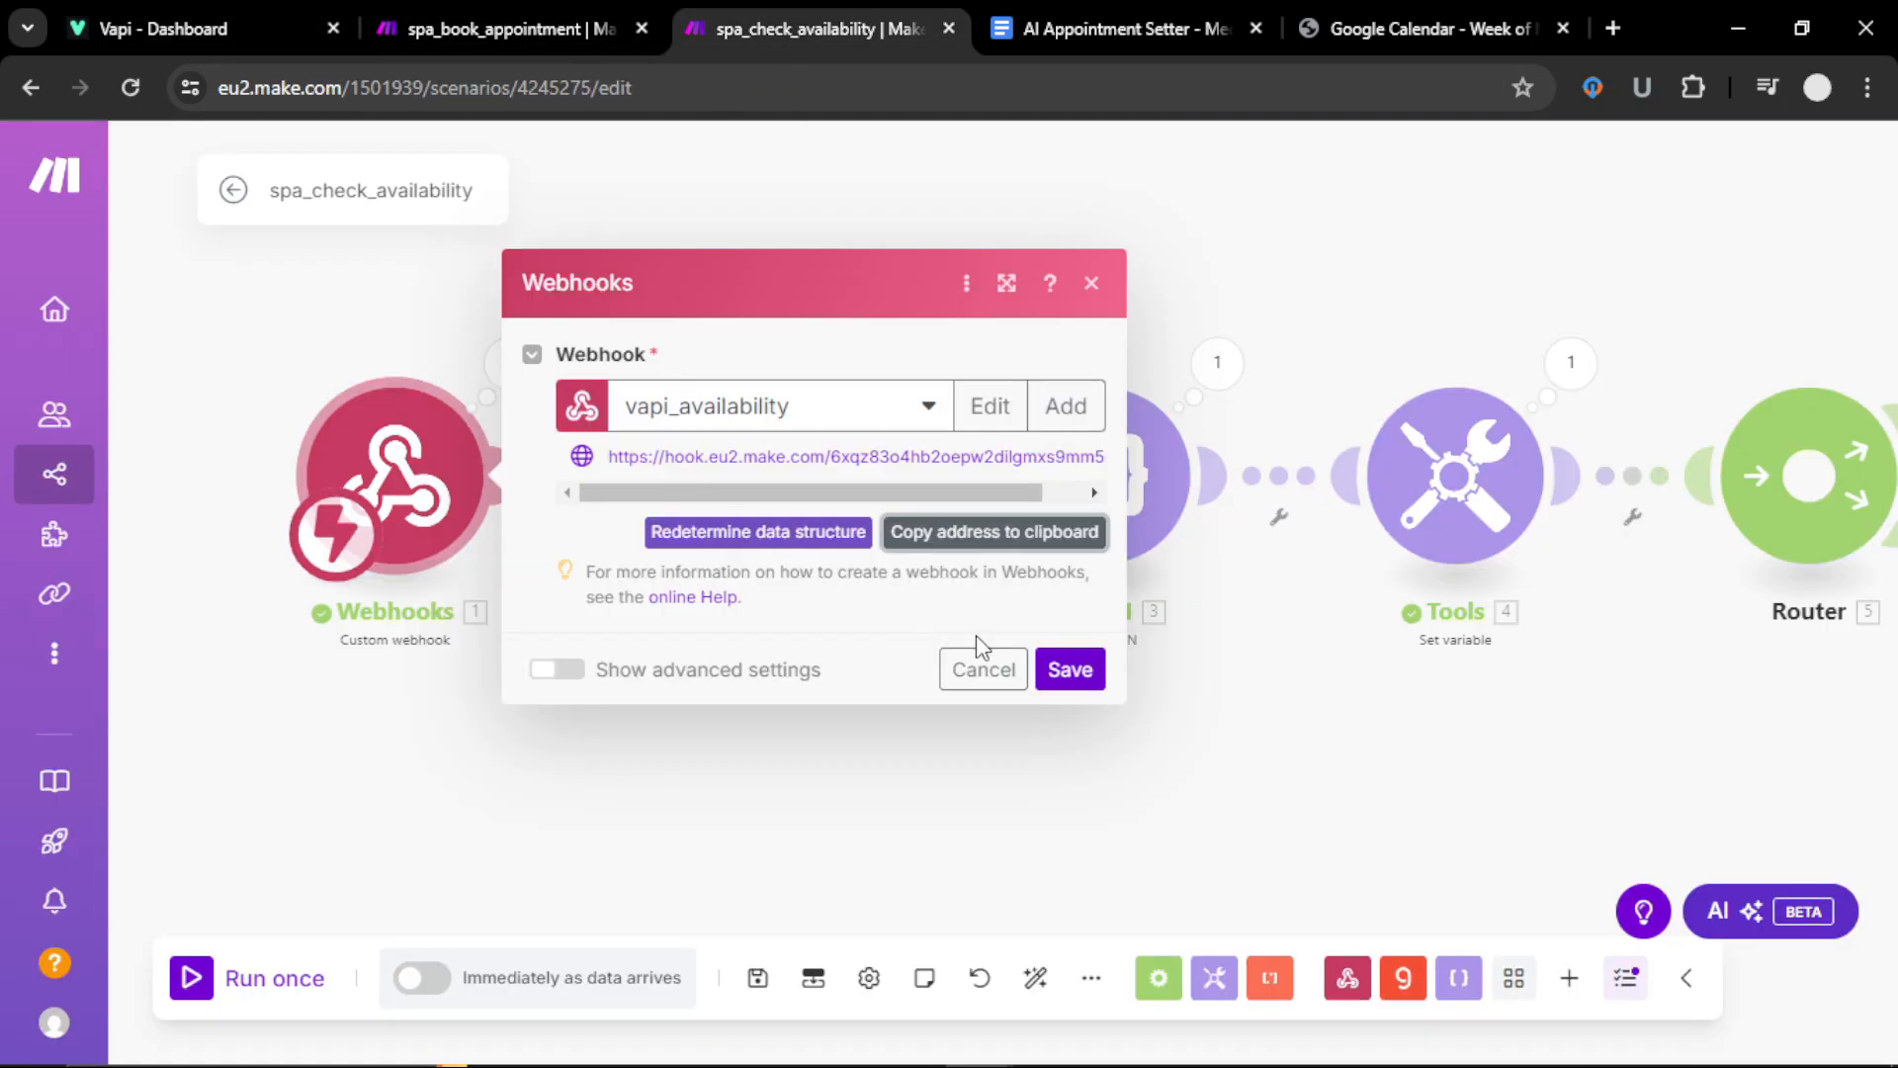
Step: Save the webhook trigger settings and open the Groq module, keeping My Groq connection
left_click(1072, 671)
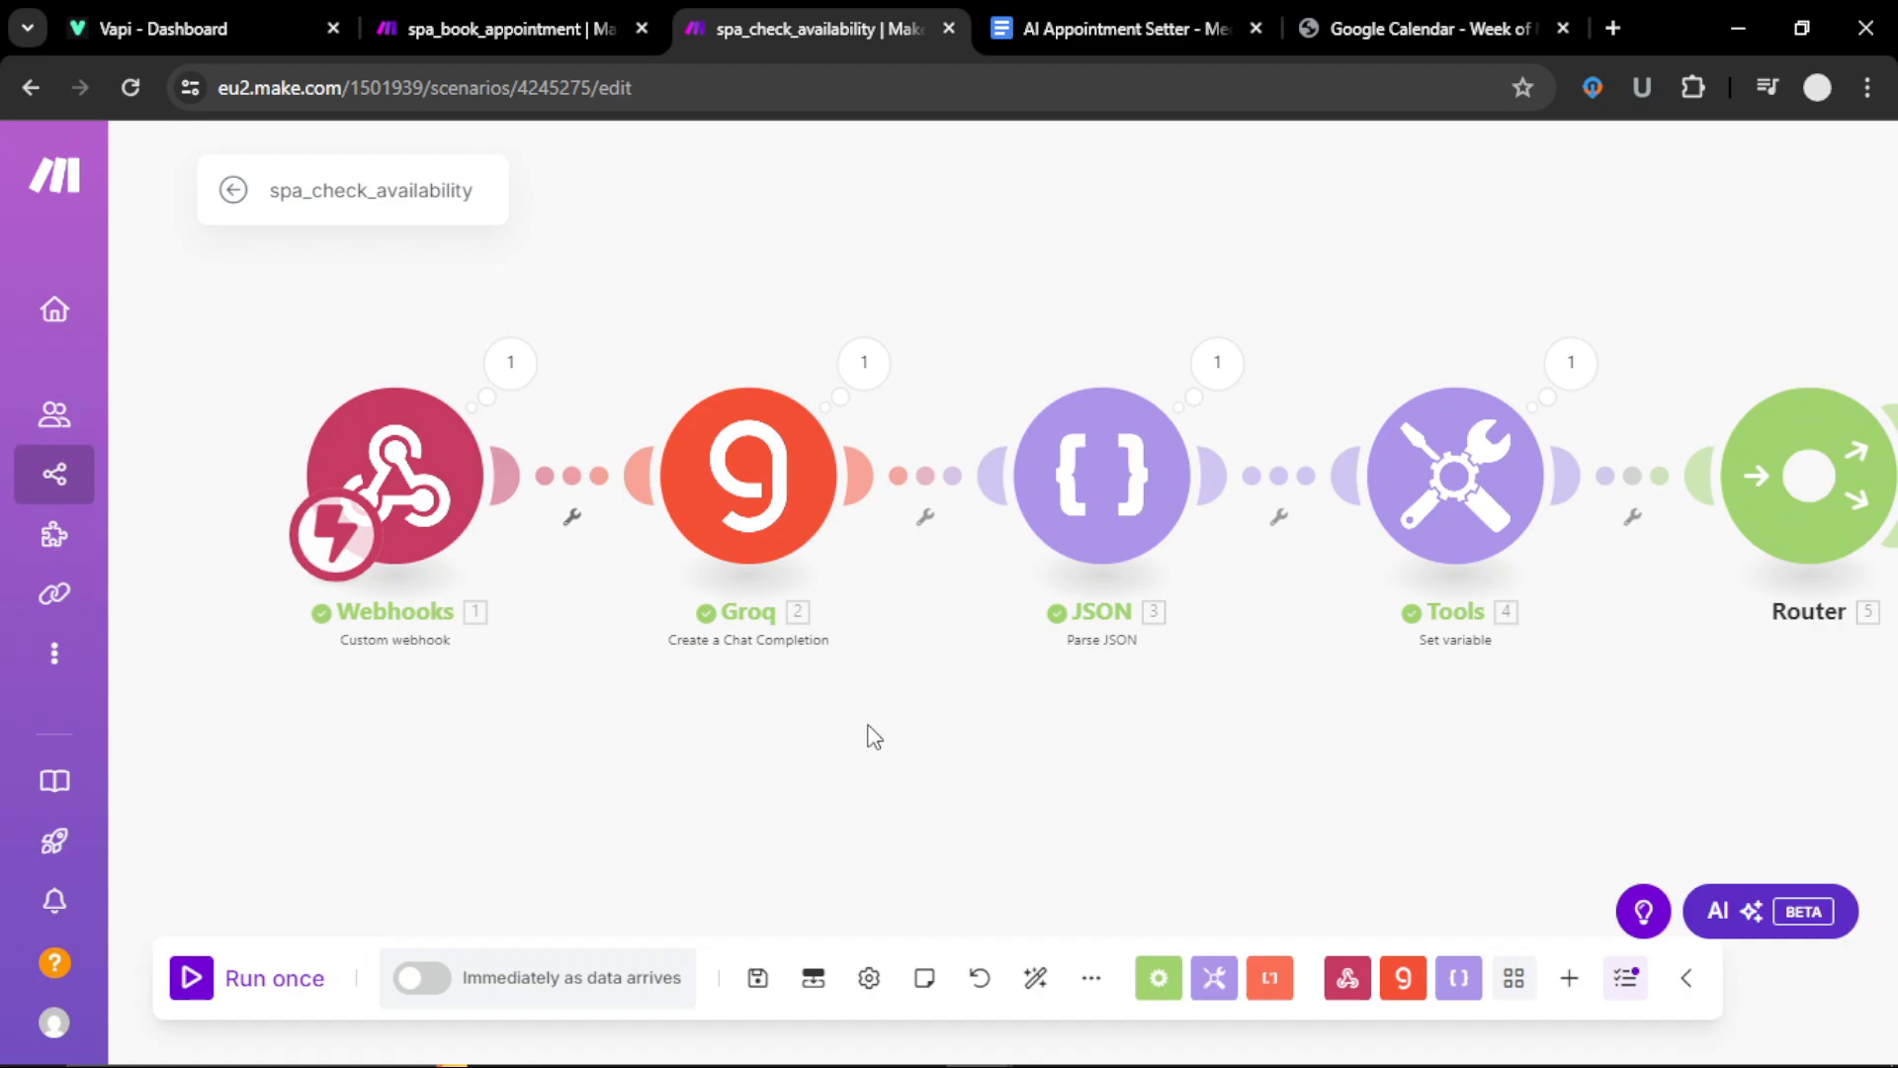
left_click_drag(874, 737, 837, 792)
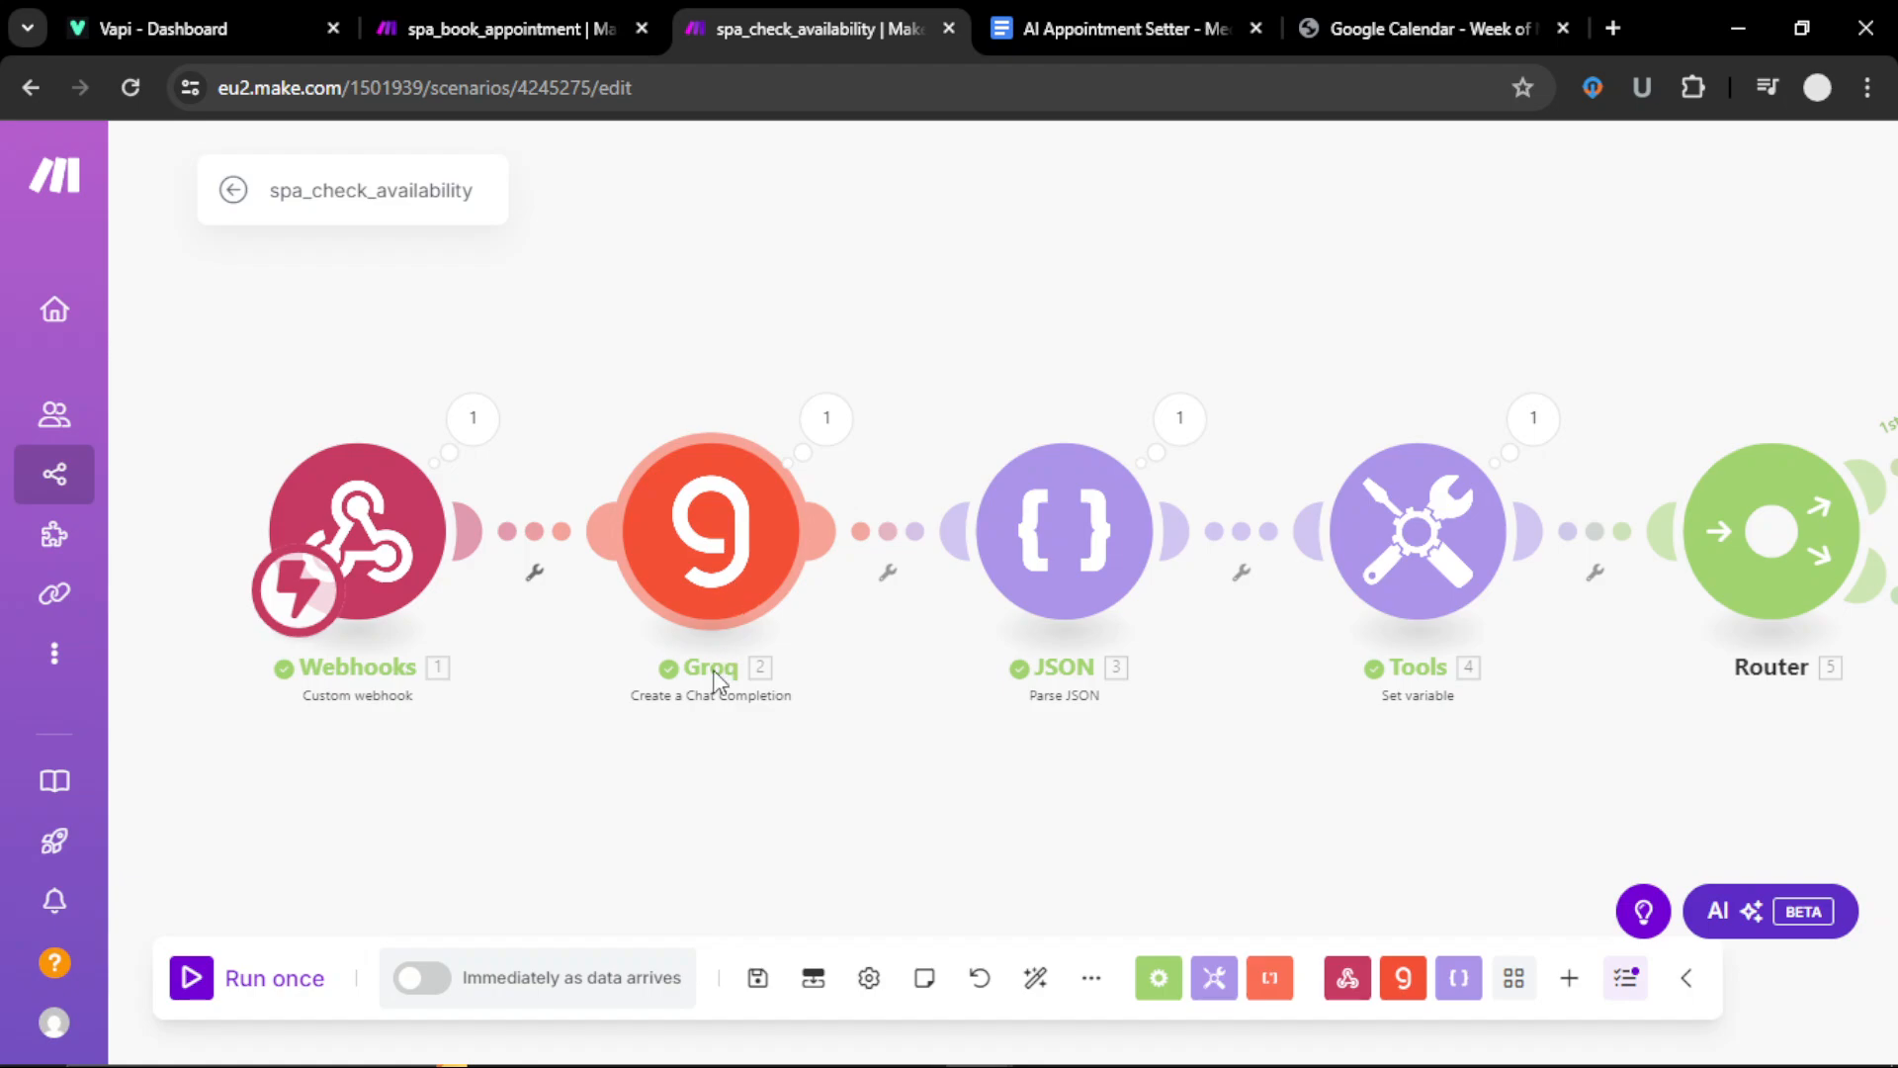
left_click(742, 569)
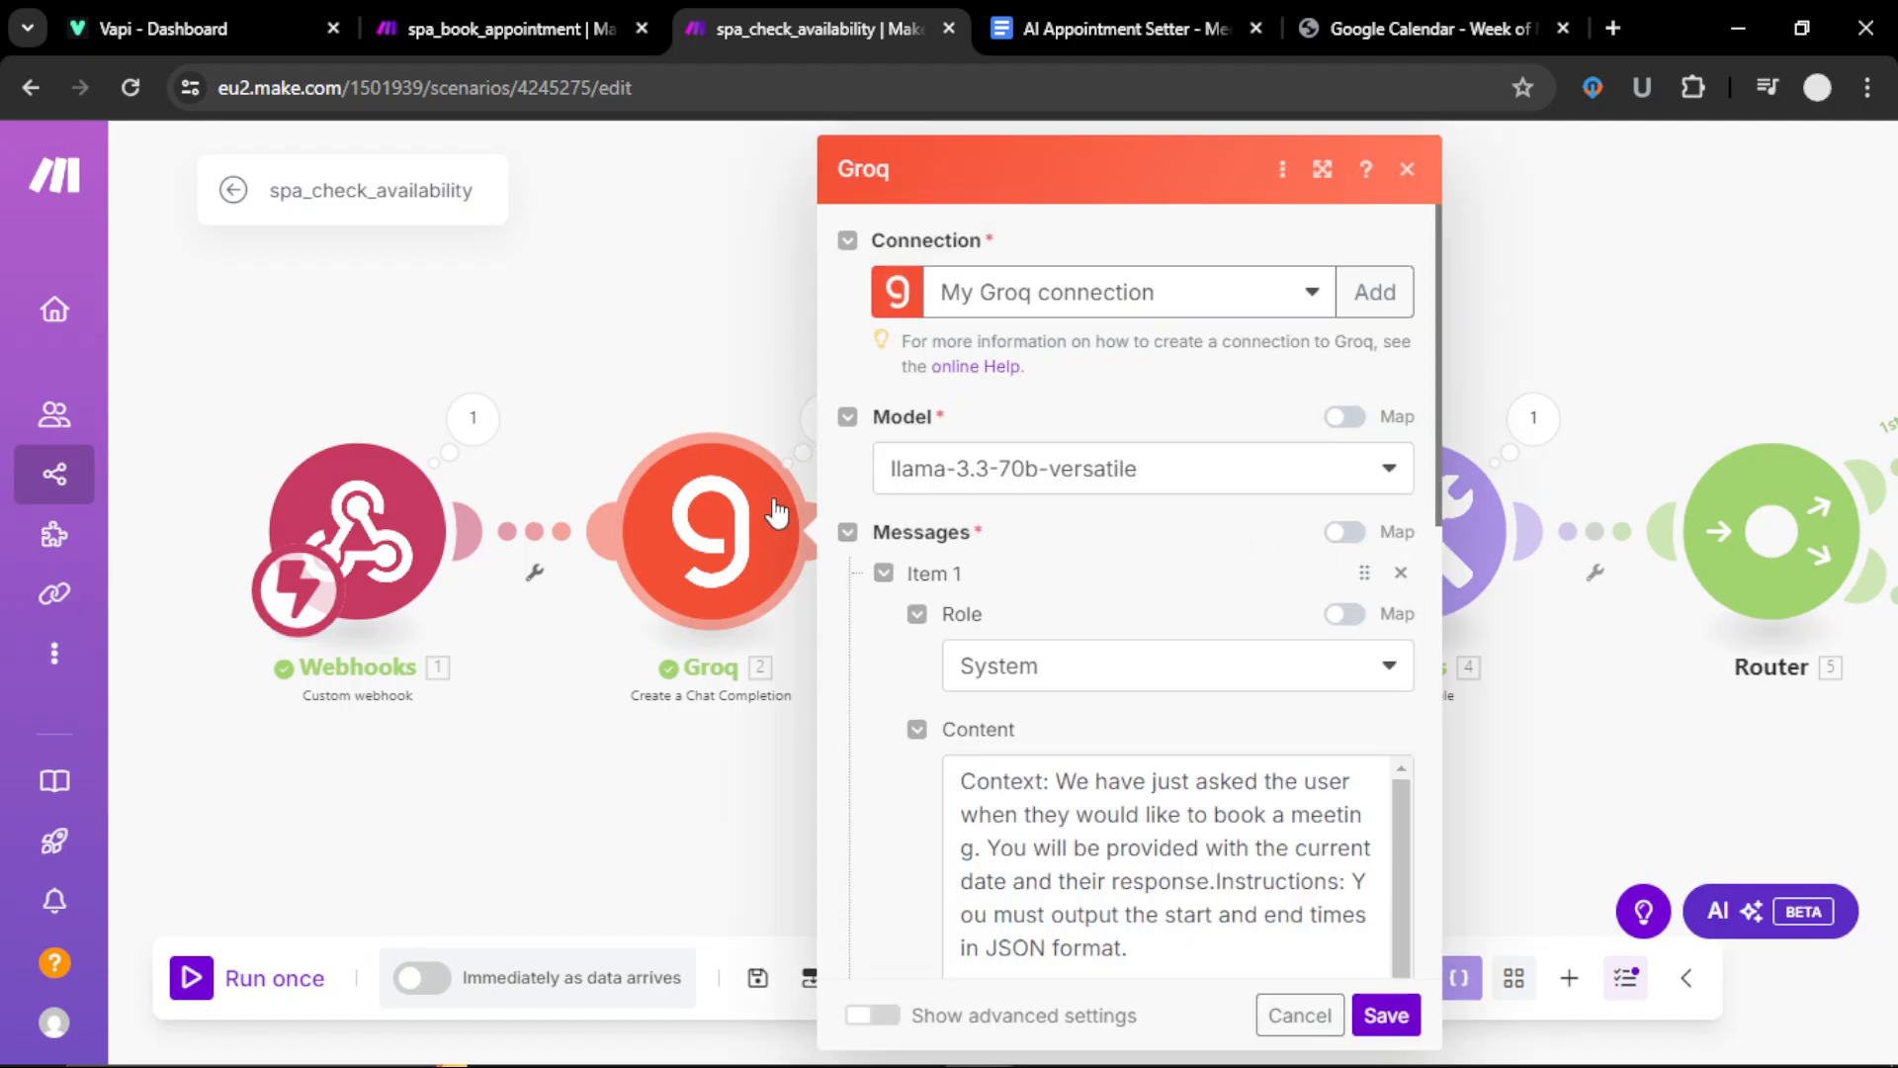
left_click(1374, 293)
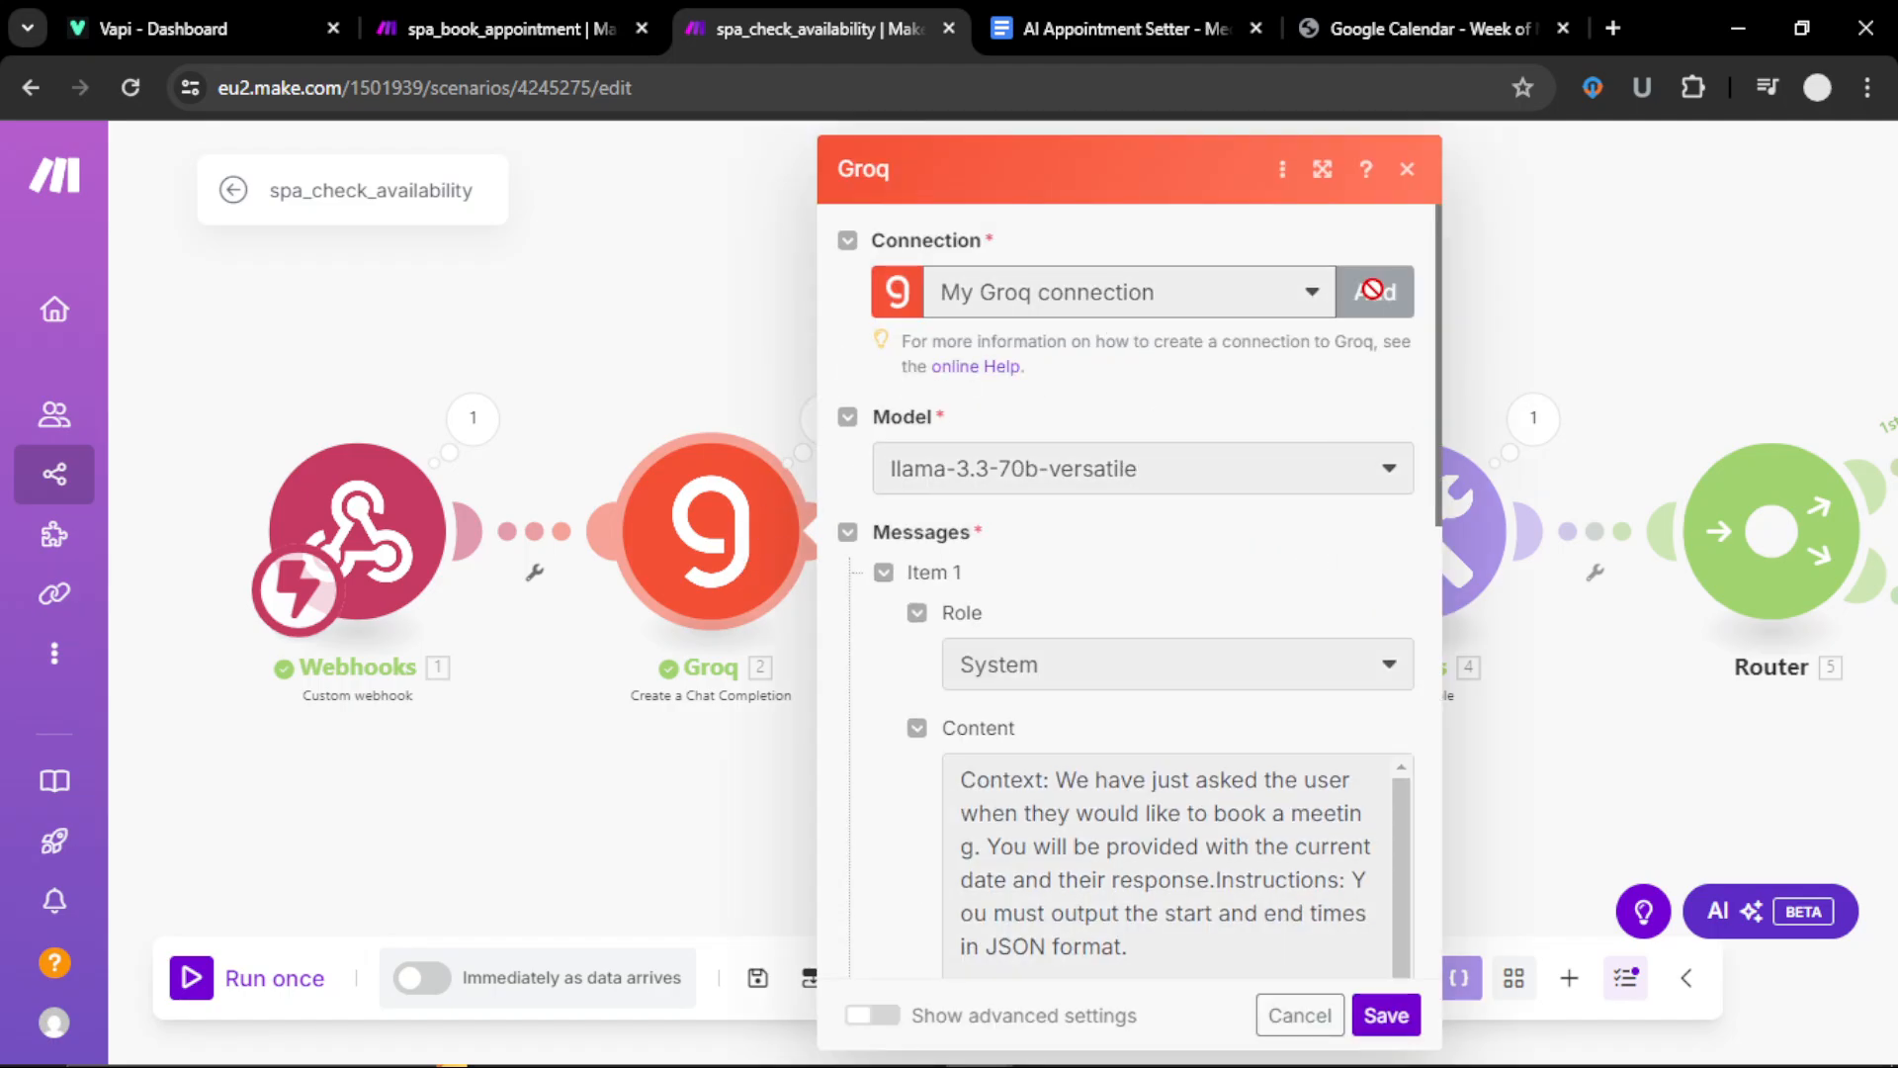
left_click(1177, 518)
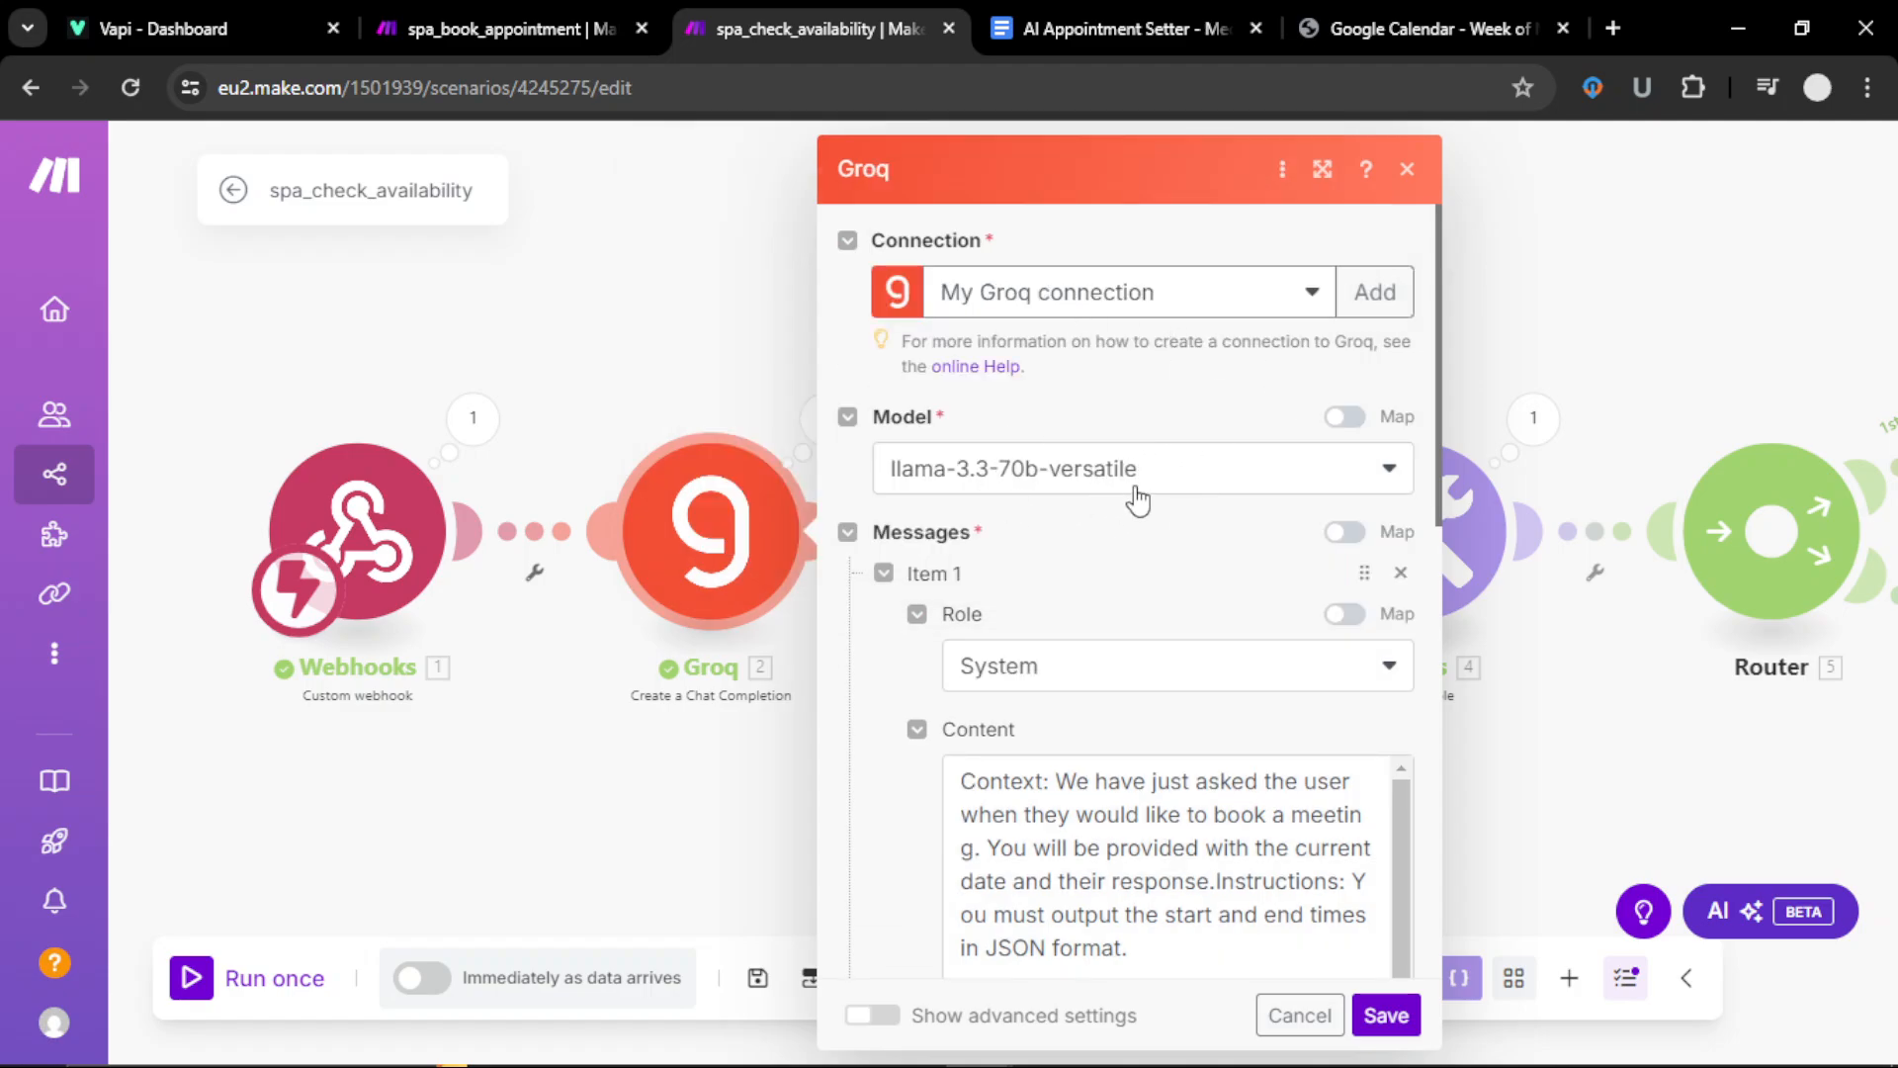
Step: Review the Groq prompt returning same-day 9am–5pm start/end times as JSON, then save the module
scroll(1138, 500, "down", 2)
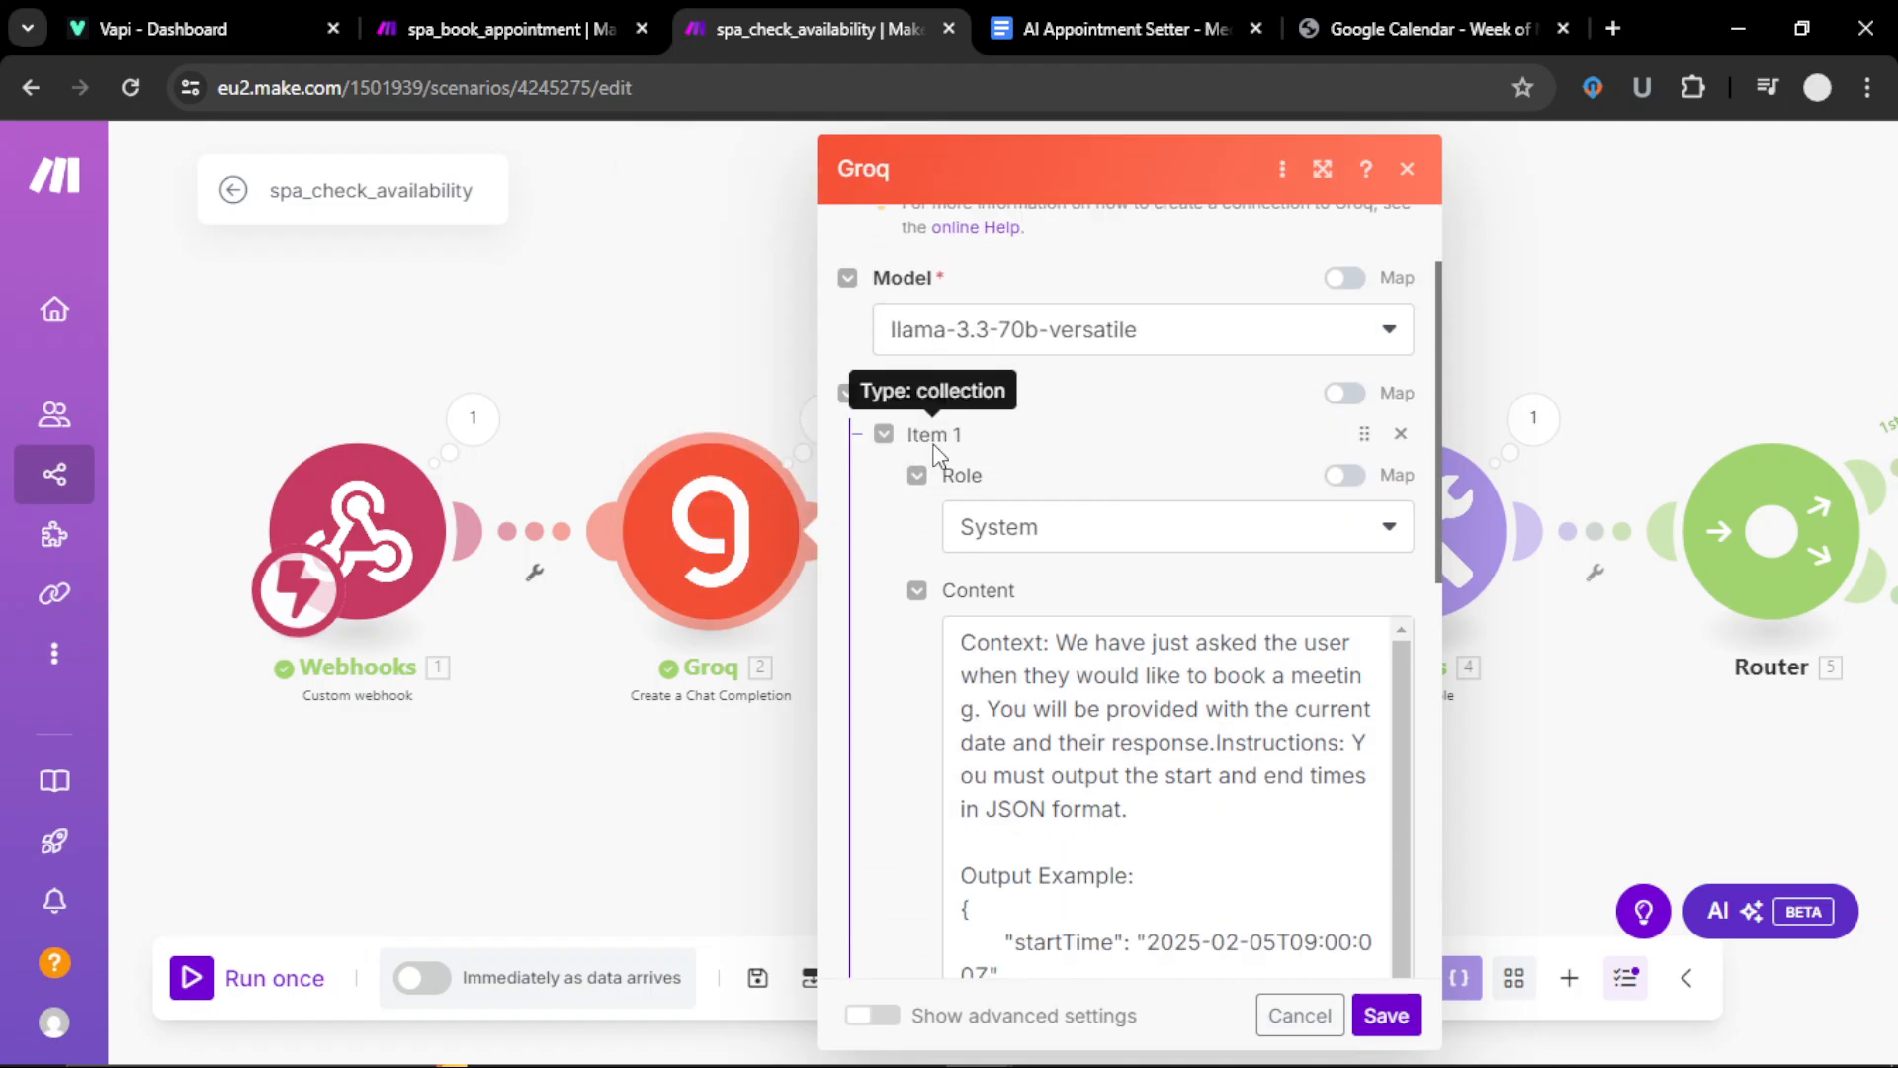
scroll(934, 450, "down", 8)
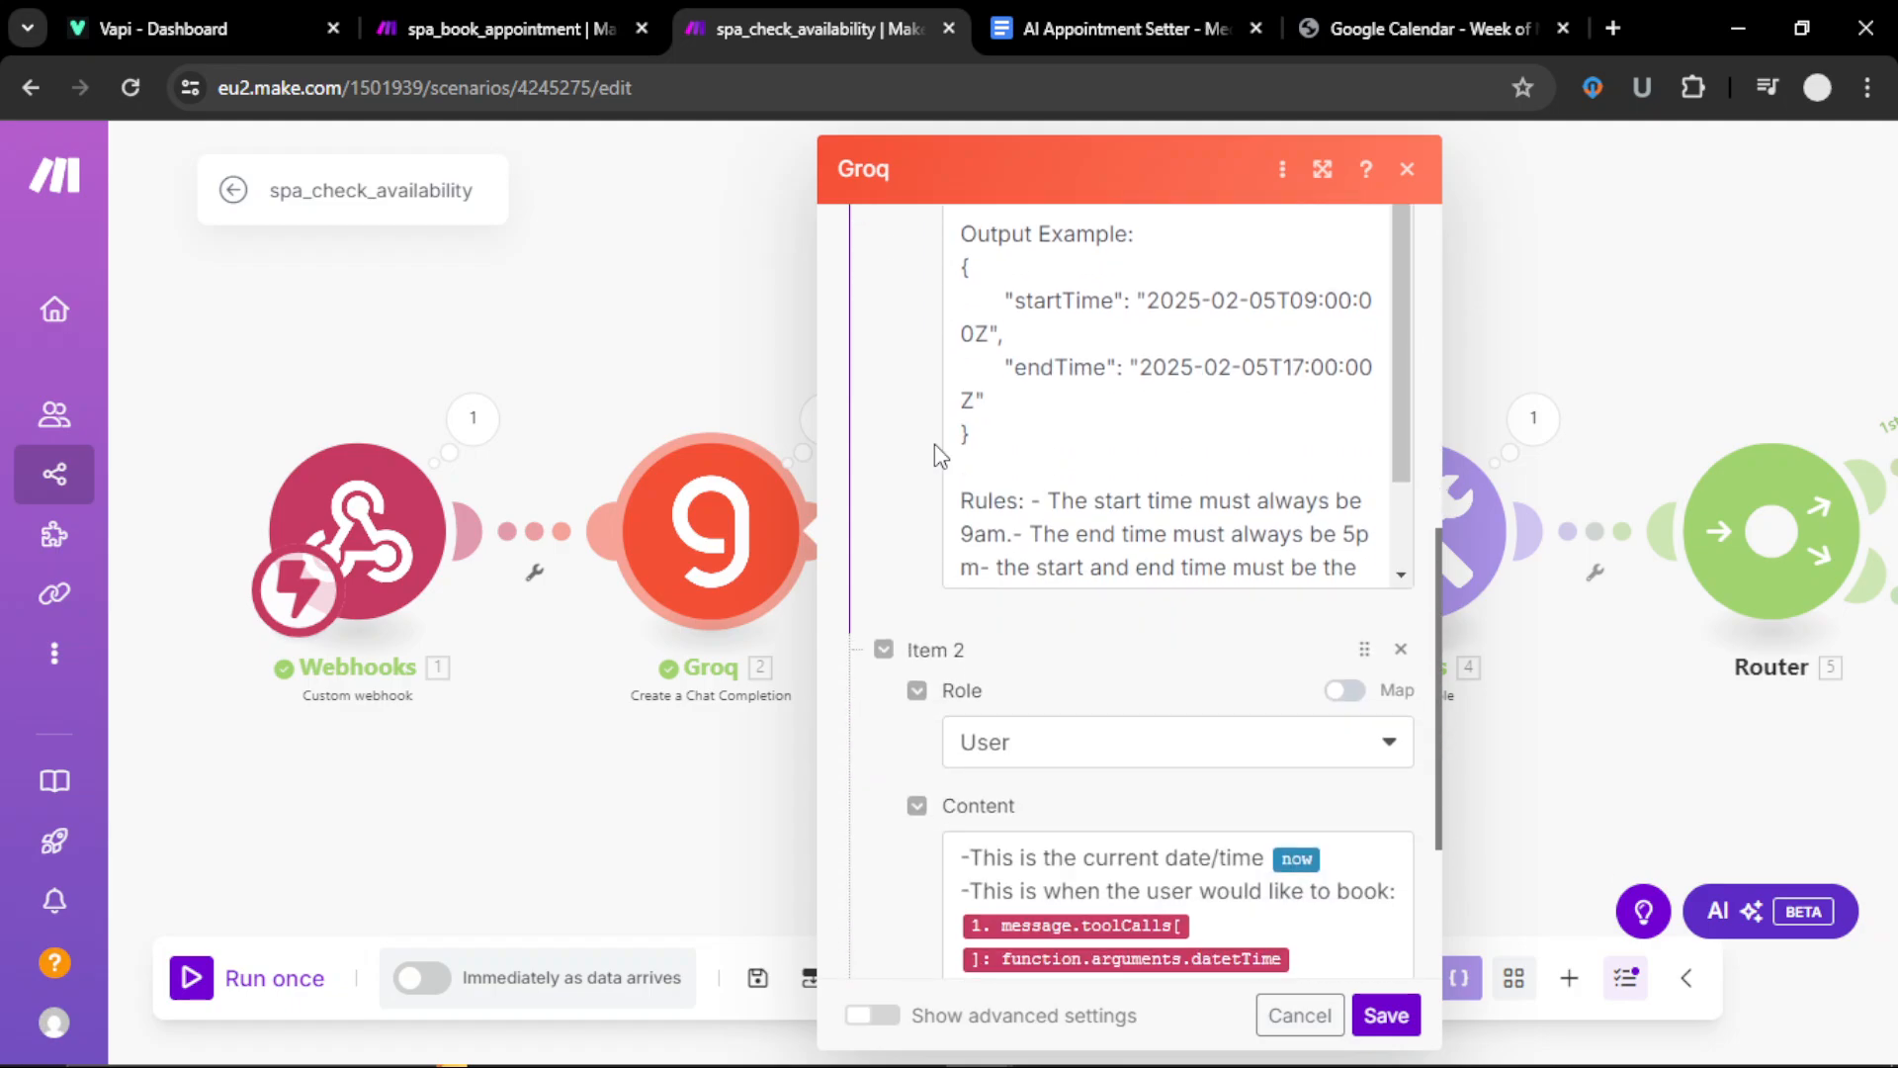
scroll(945, 469, "up", 5)
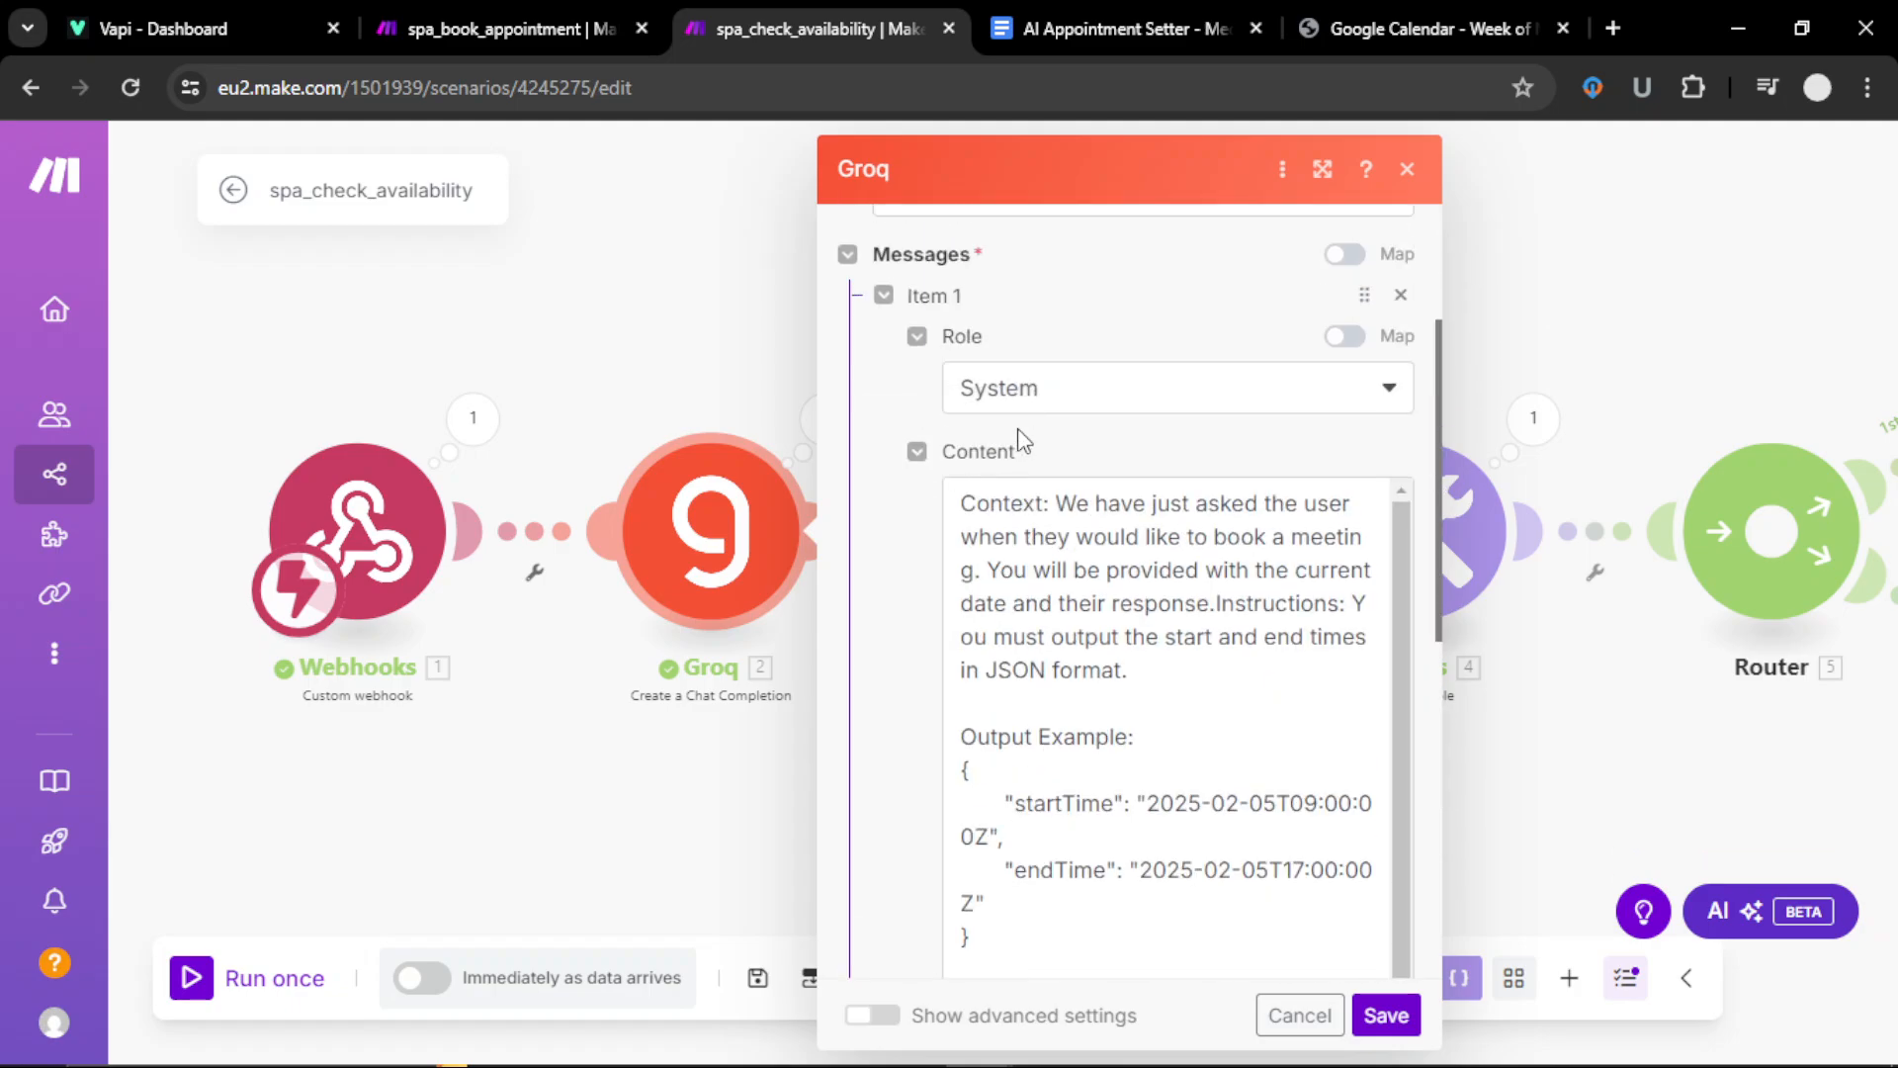
scroll(1029, 692, "down", 3)
scroll(1024, 756, "down", 5)
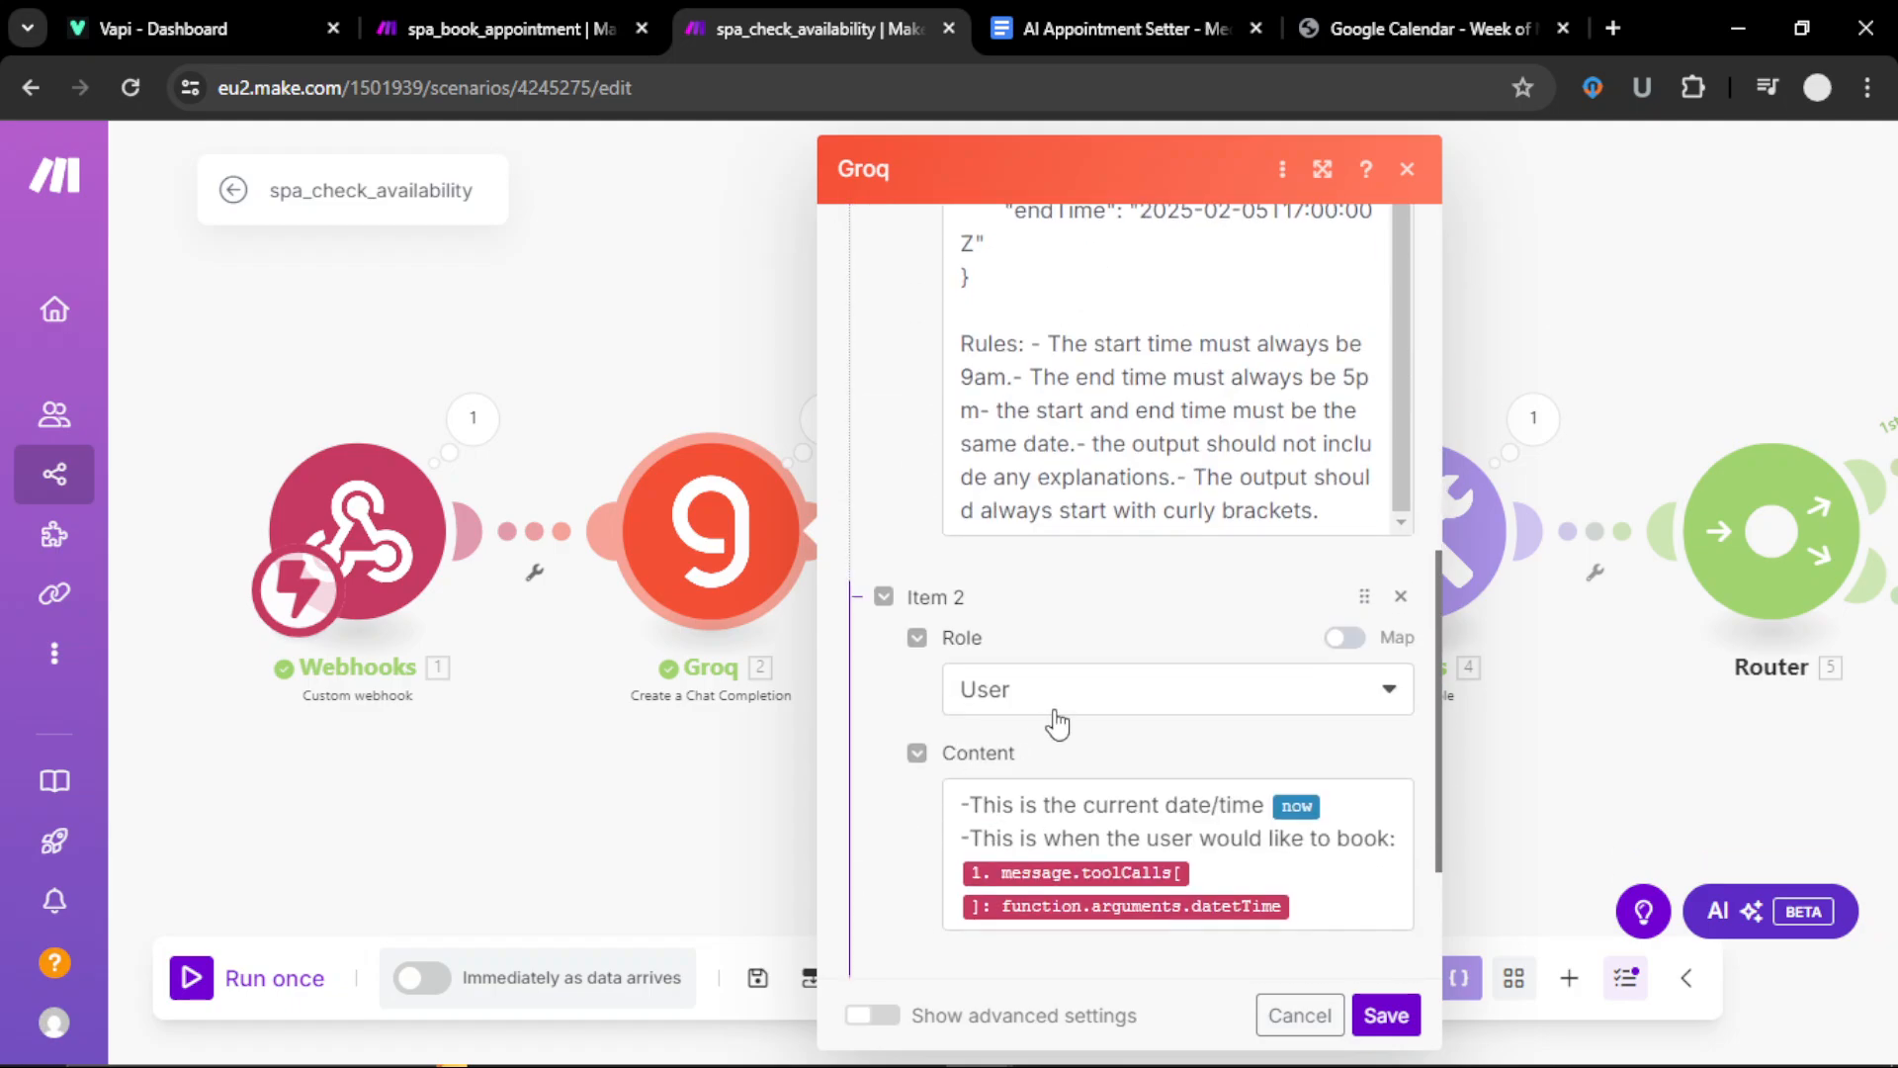
scroll(1101, 589, "up", 6)
scroll(1172, 657, "down", 3)
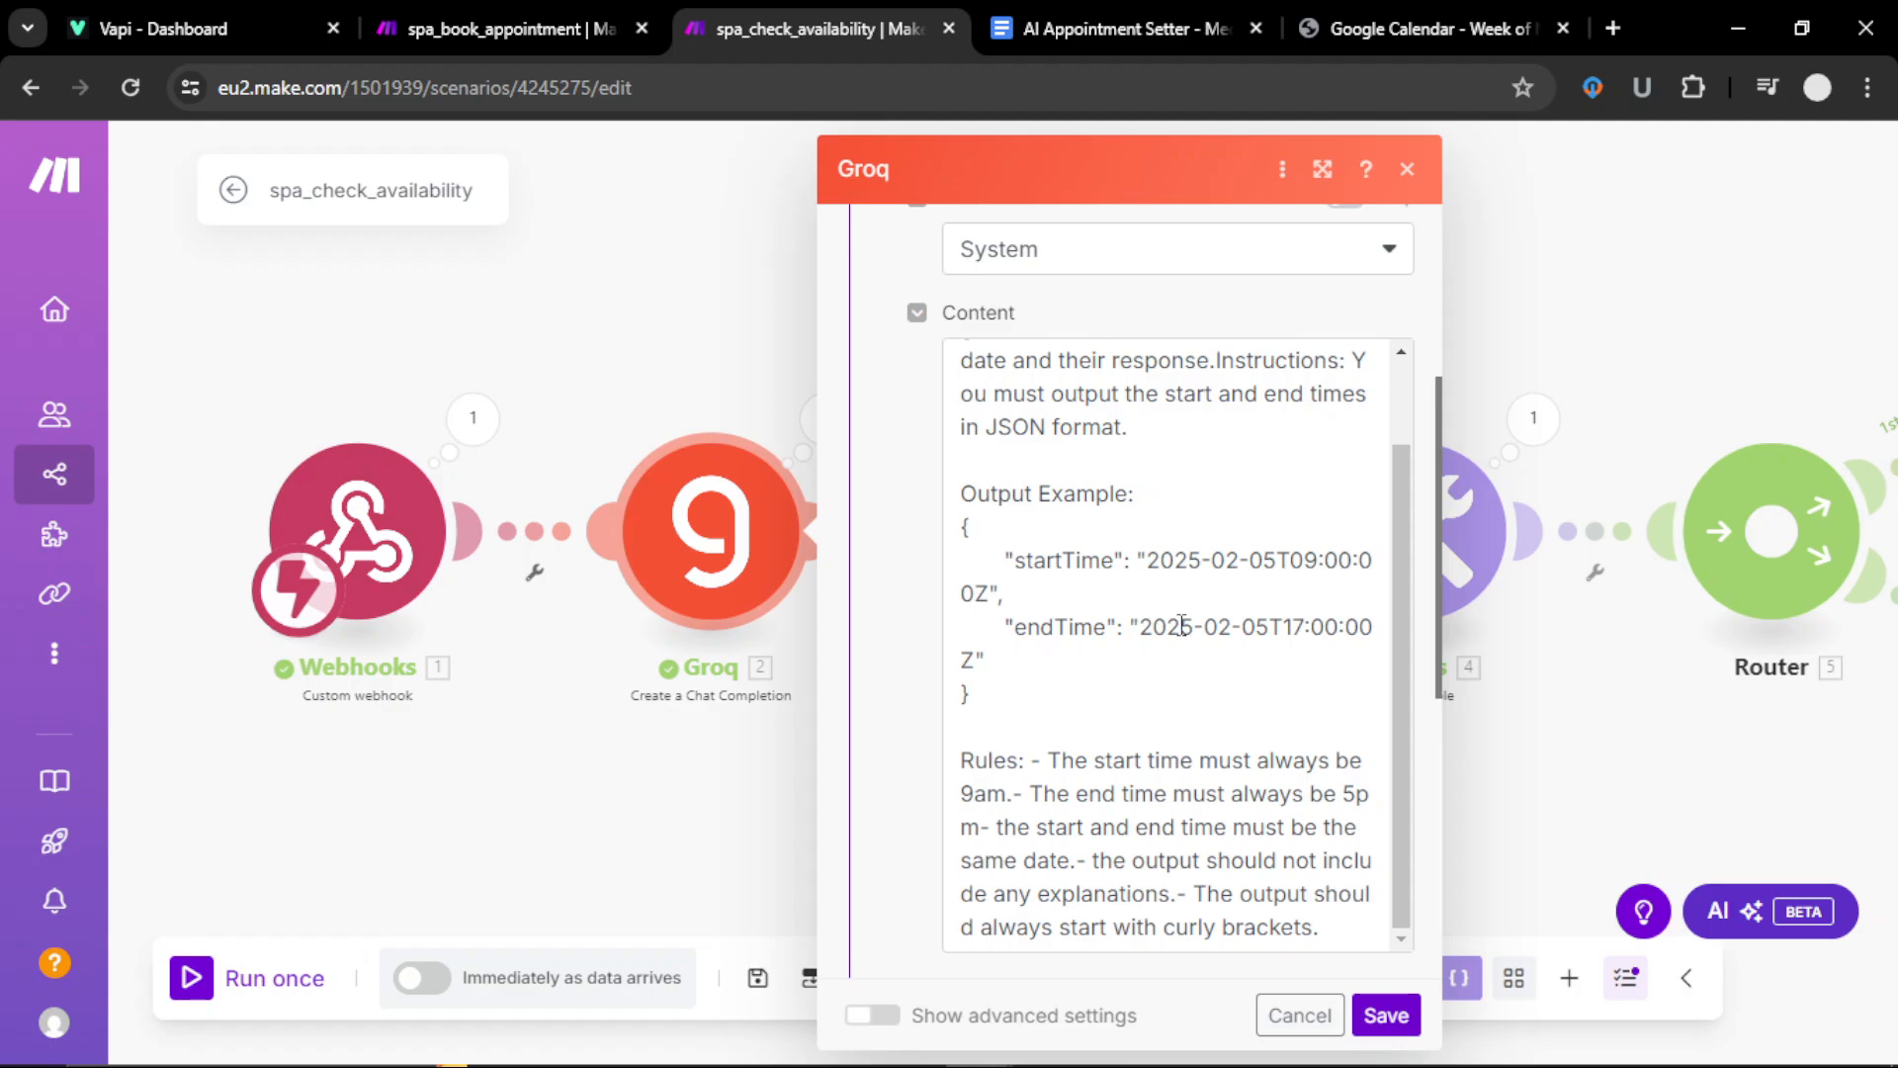
scroll(1182, 625, "up", 6)
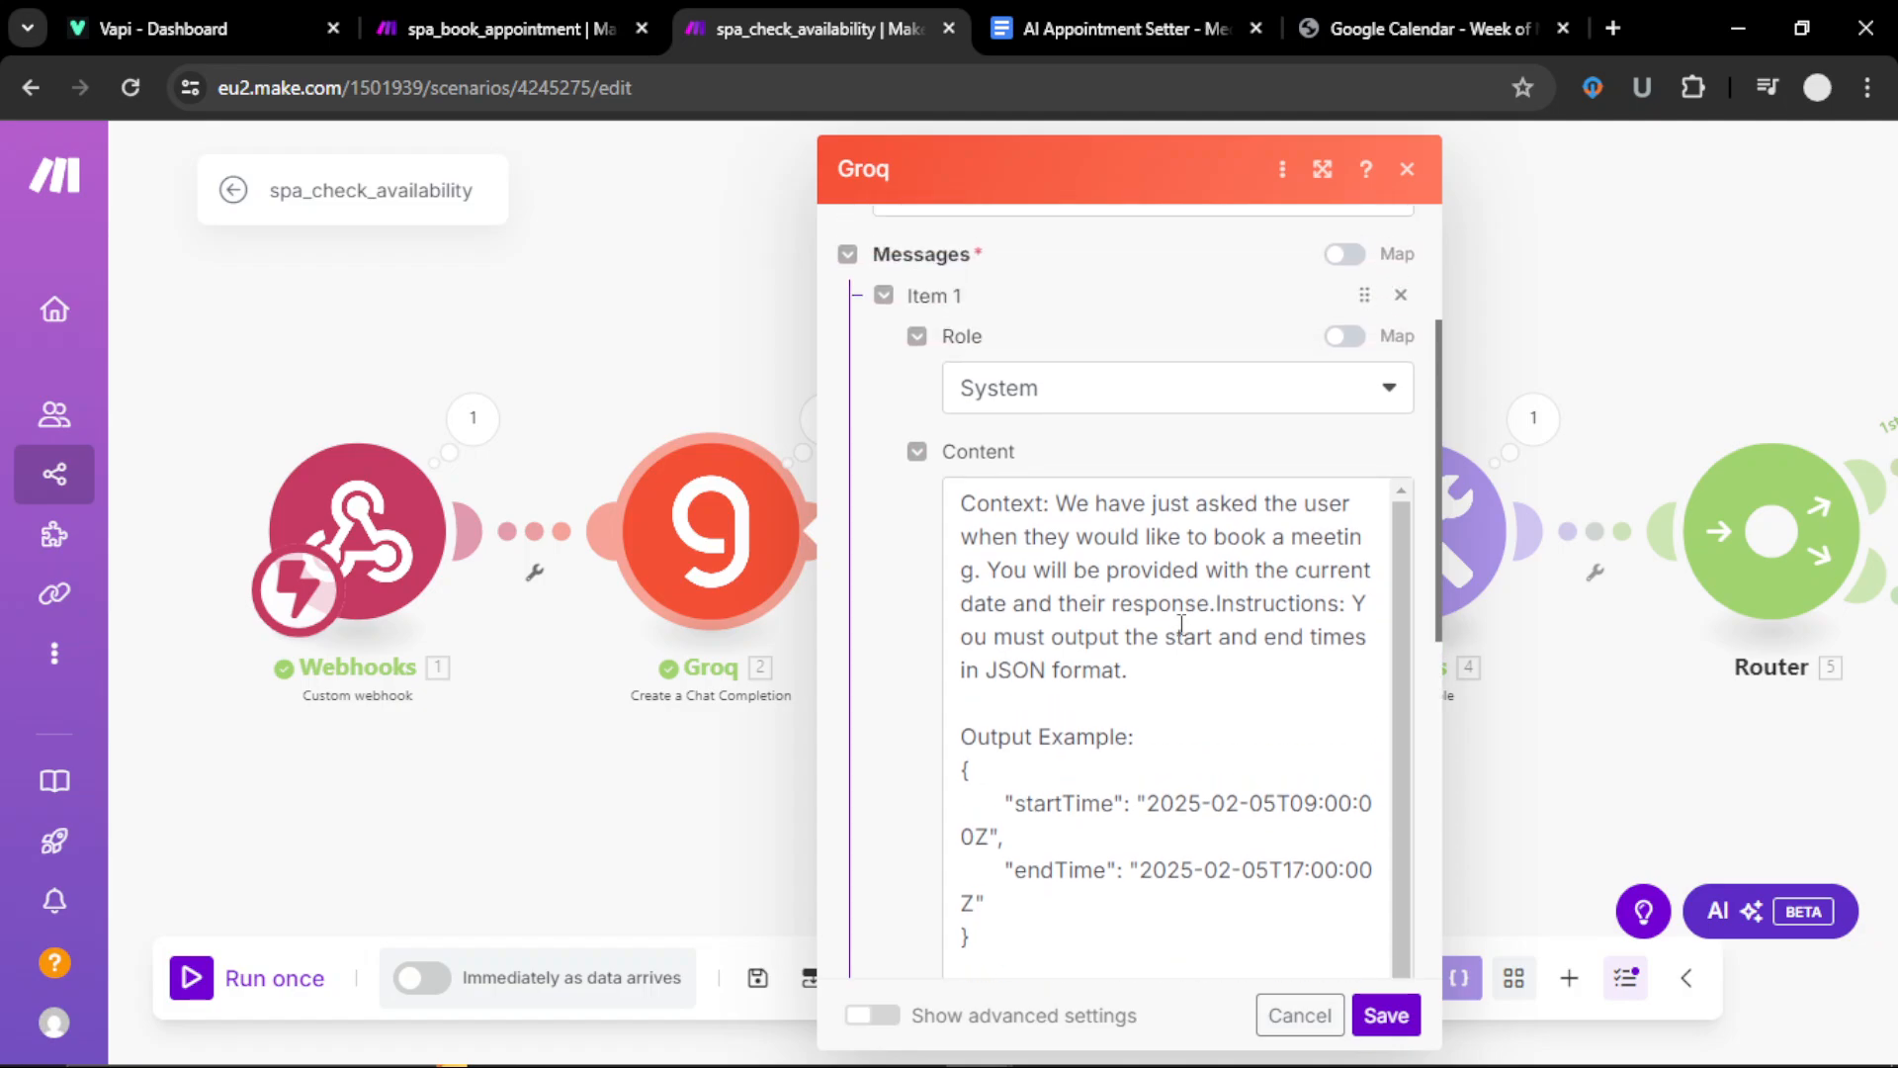
scroll(1182, 625, "down", 2)
scroll(1182, 625, "up", 1)
scroll(1156, 653, "down", 1)
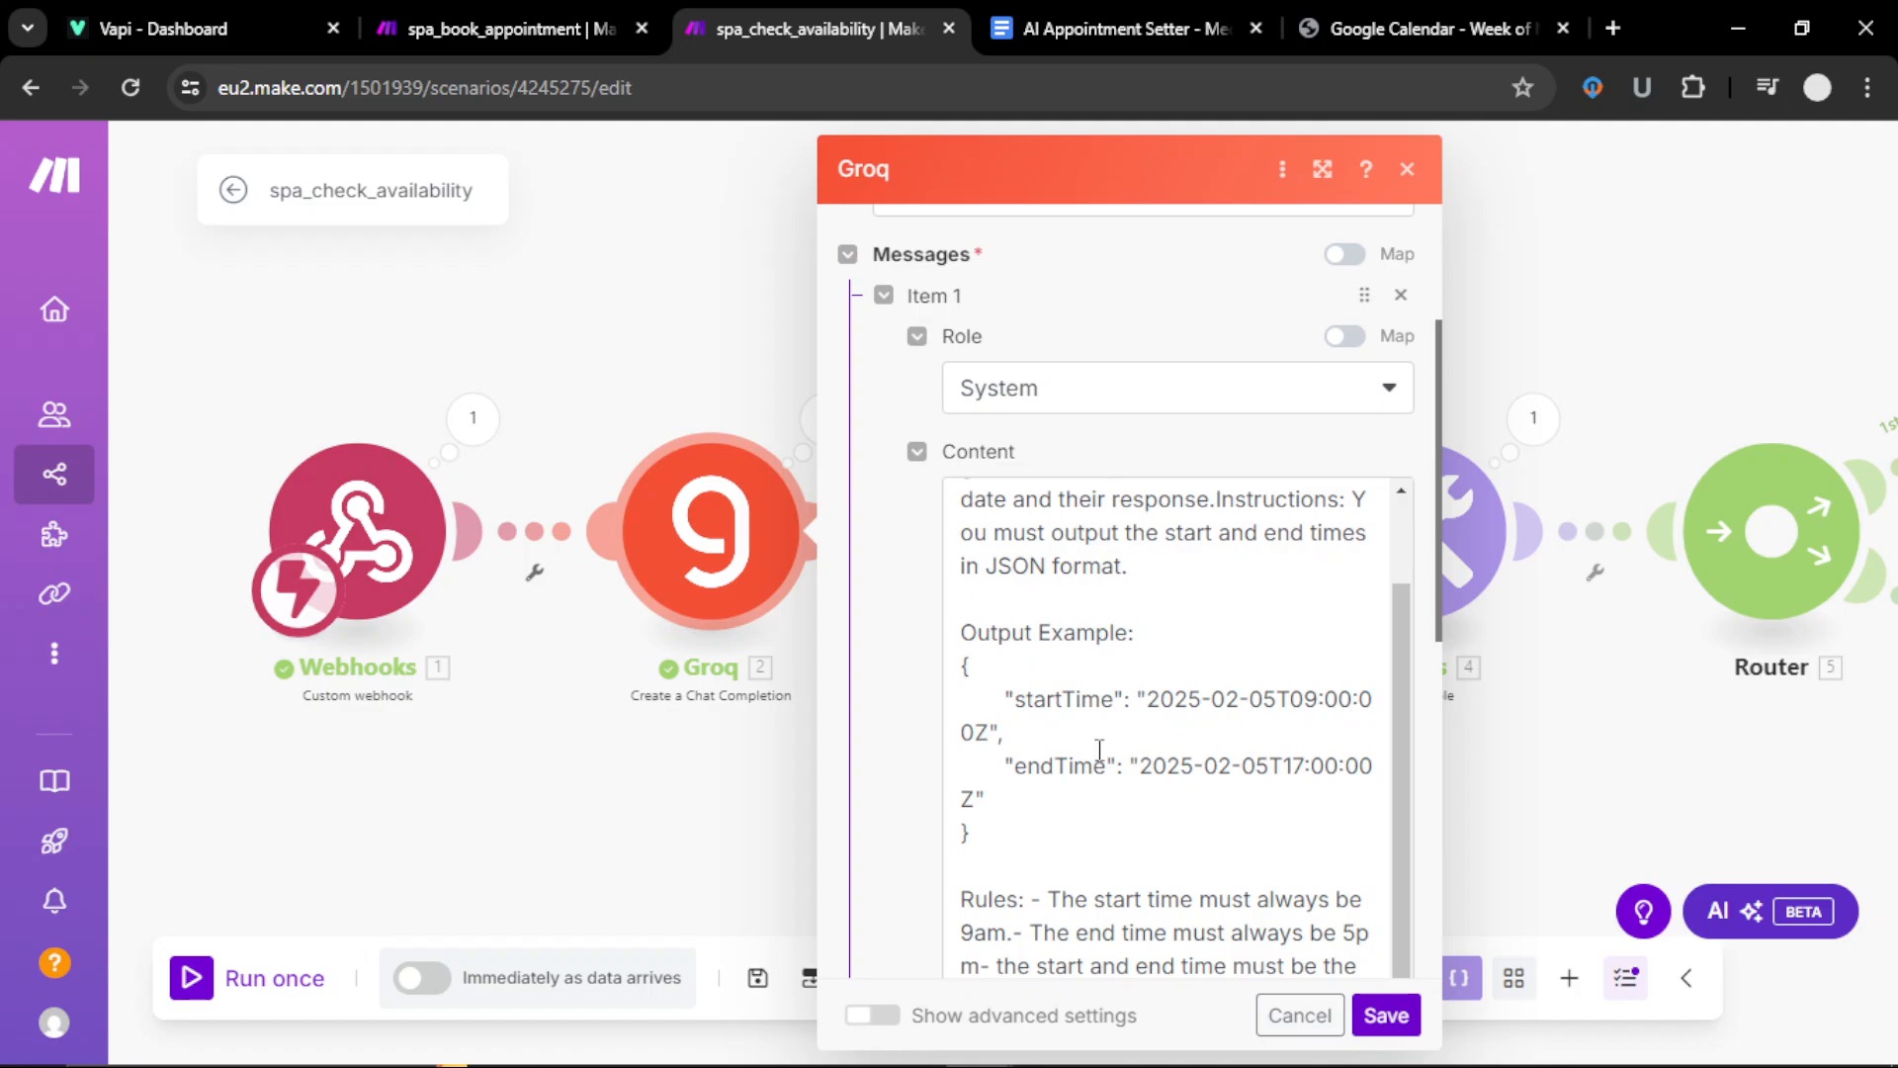
scroll(1099, 749, "down", 5)
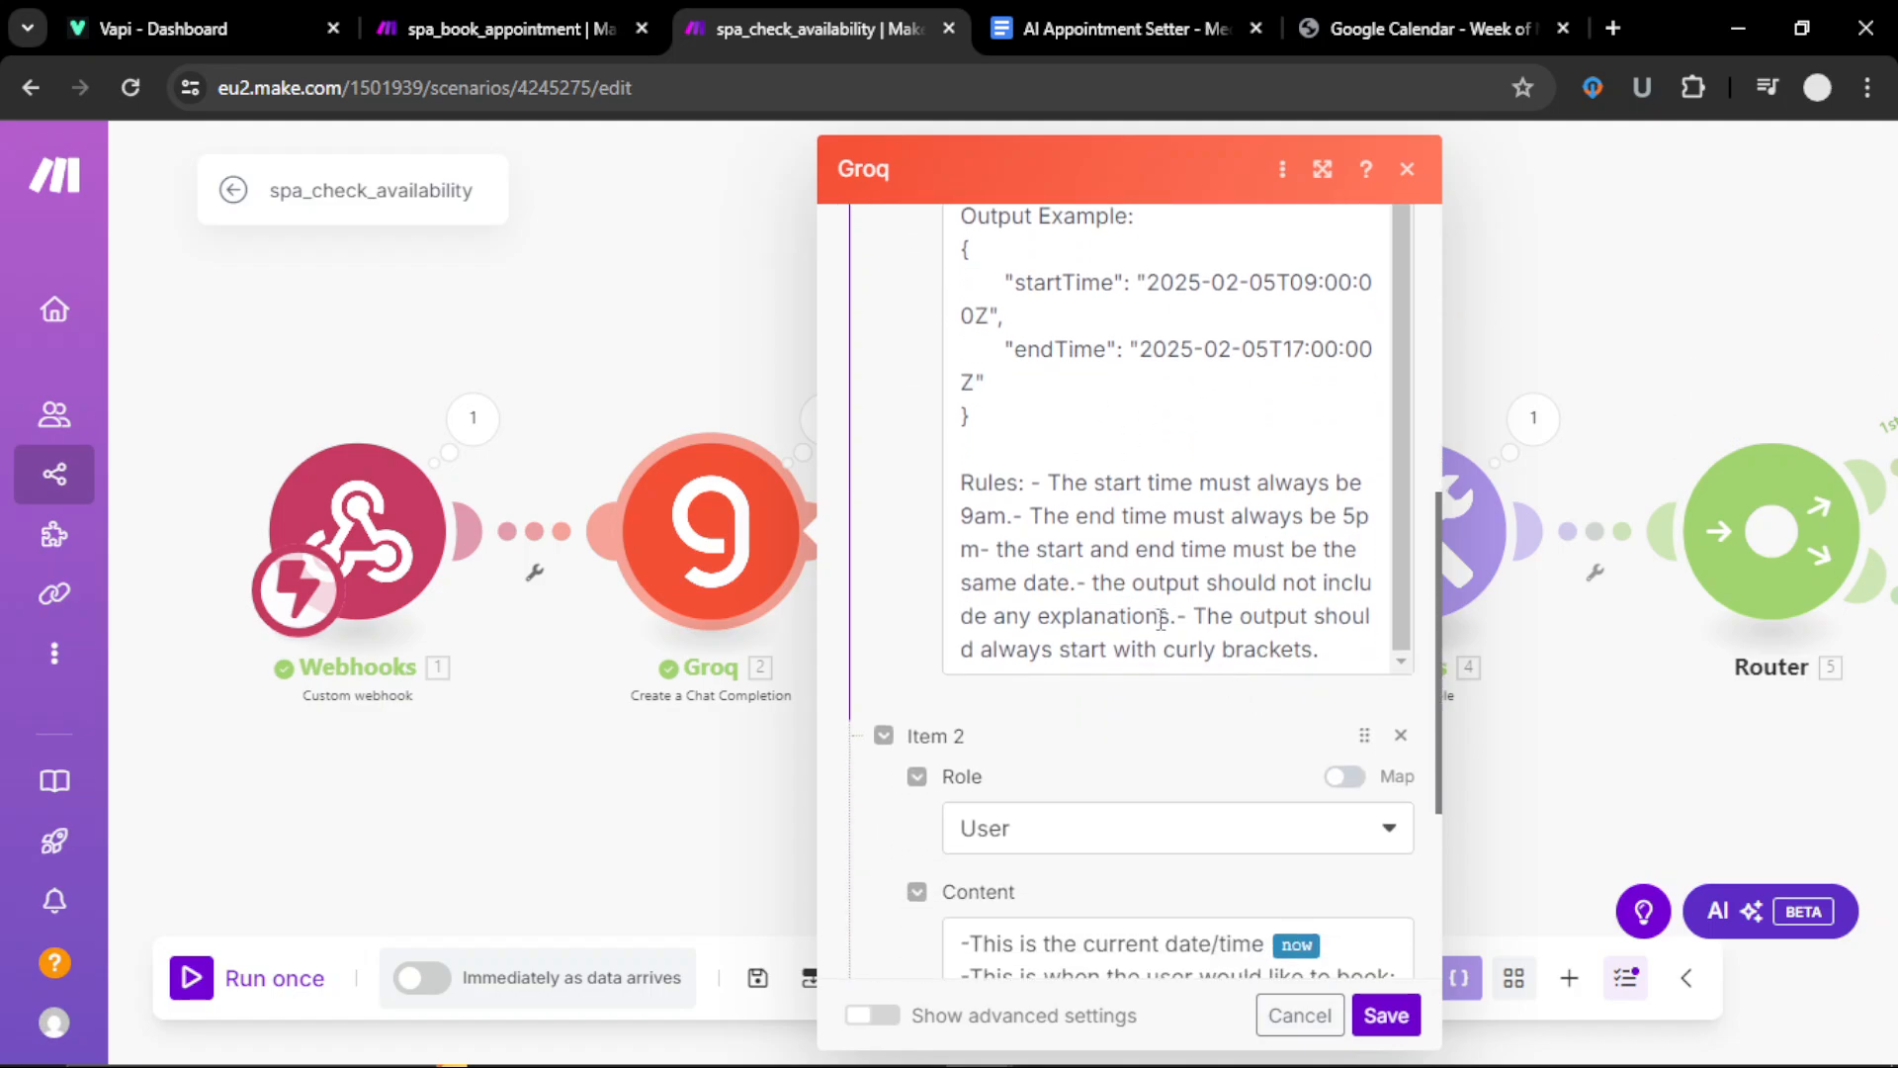
scroll(1156, 613, "up", 1)
scroll(1151, 601, "up", 1)
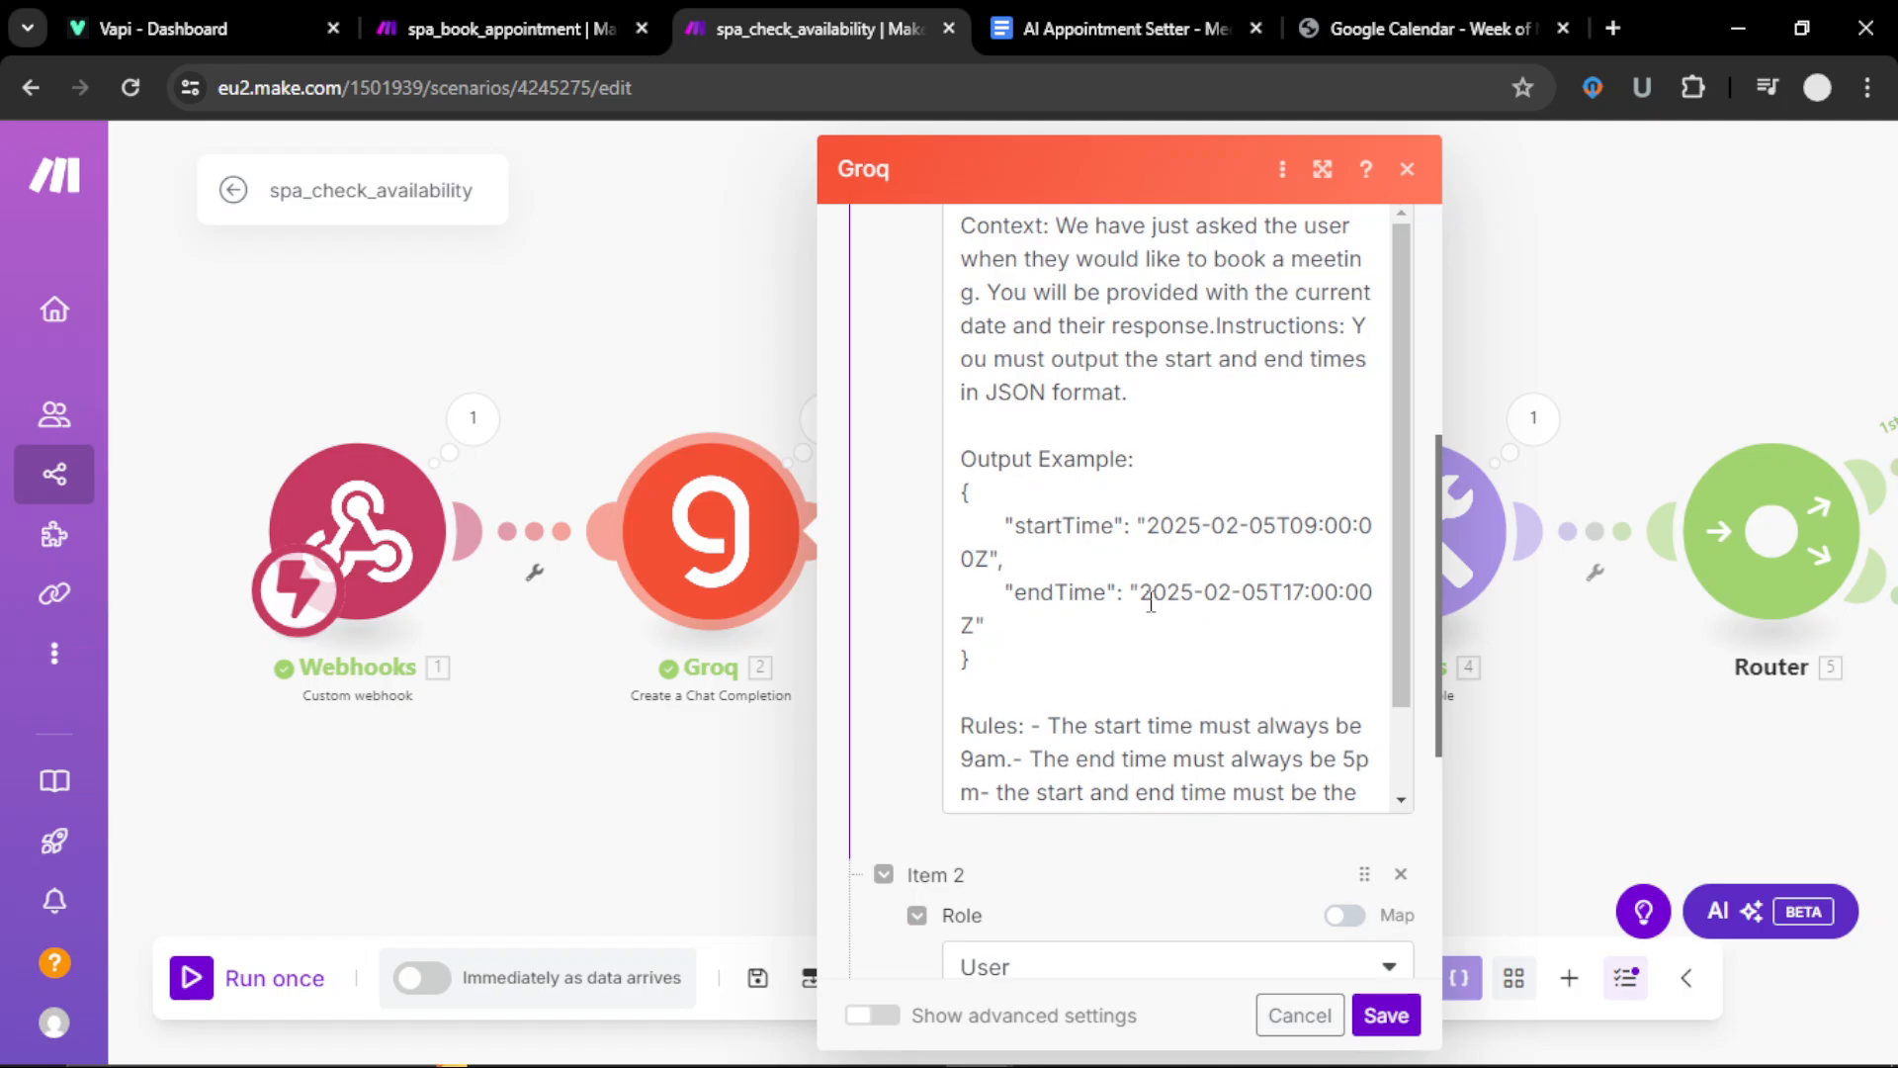
scroll(1155, 602, "down", 1)
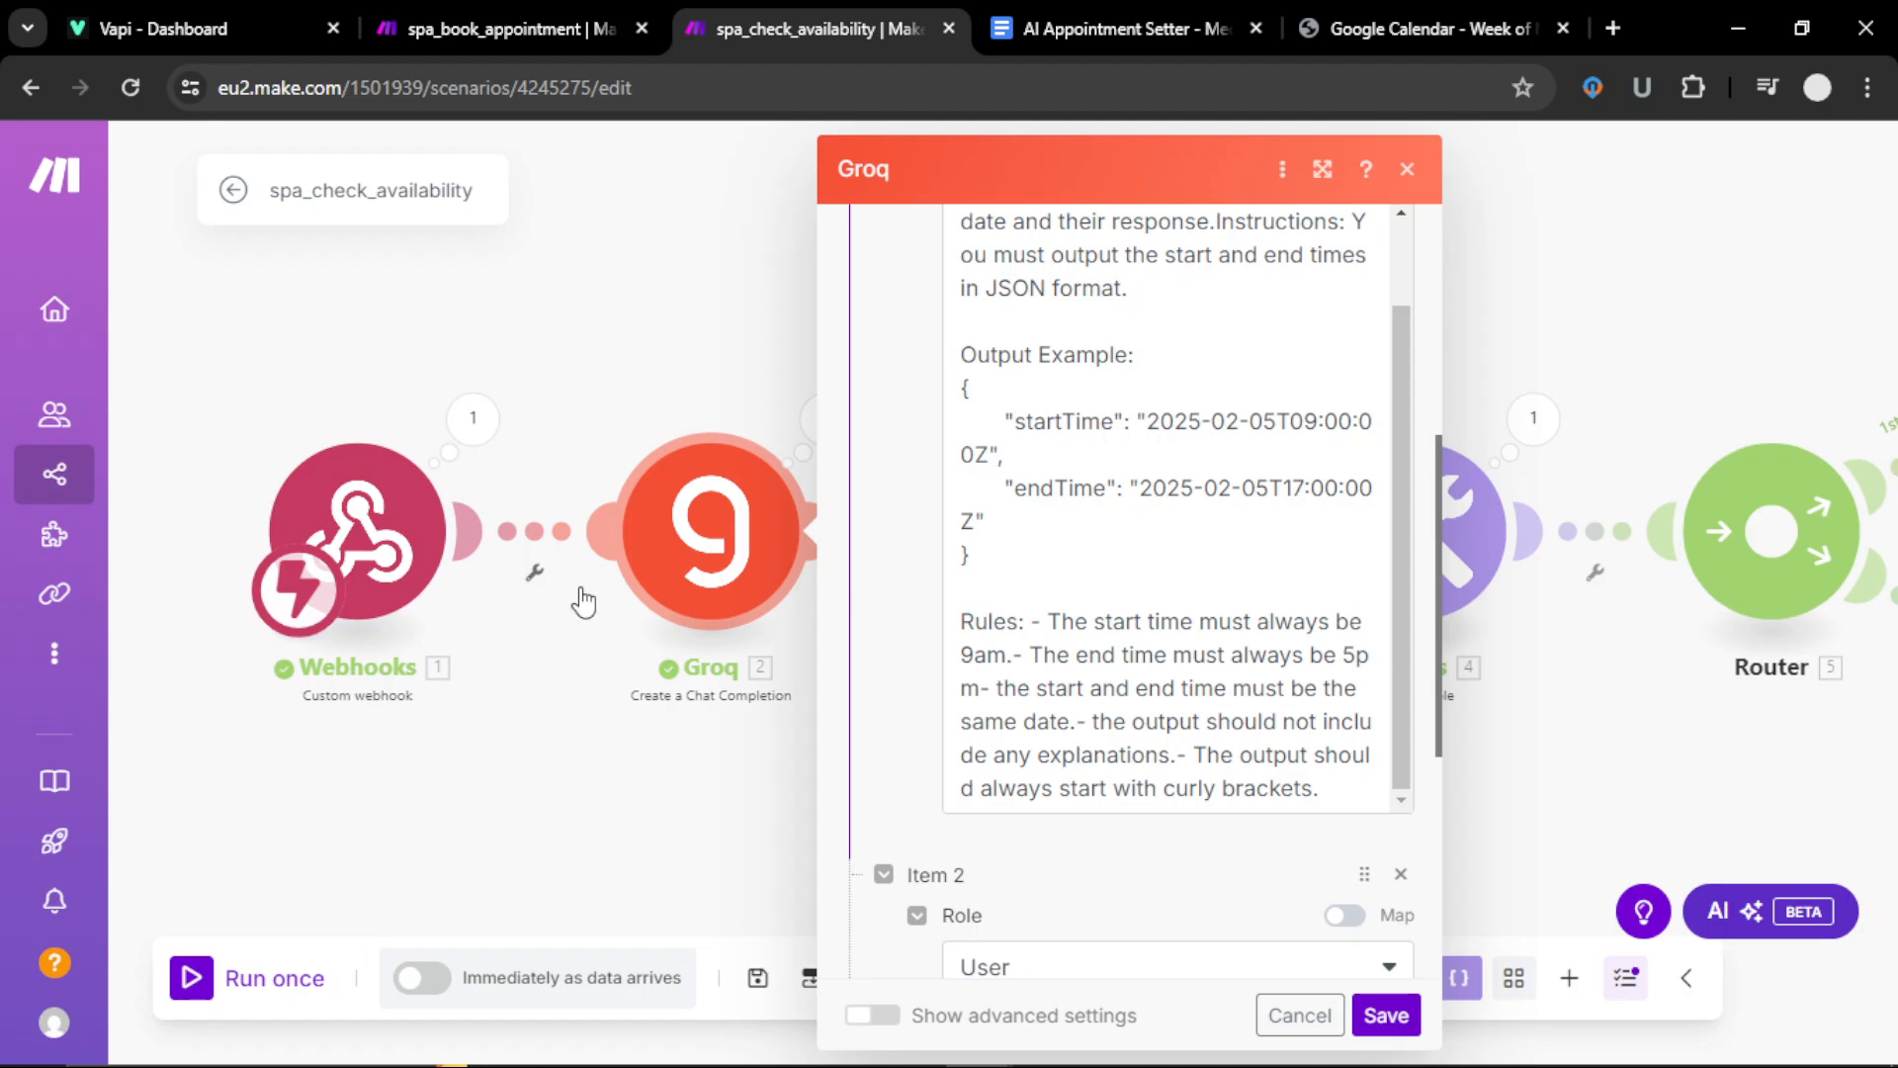
mouse_move(40, 1039)
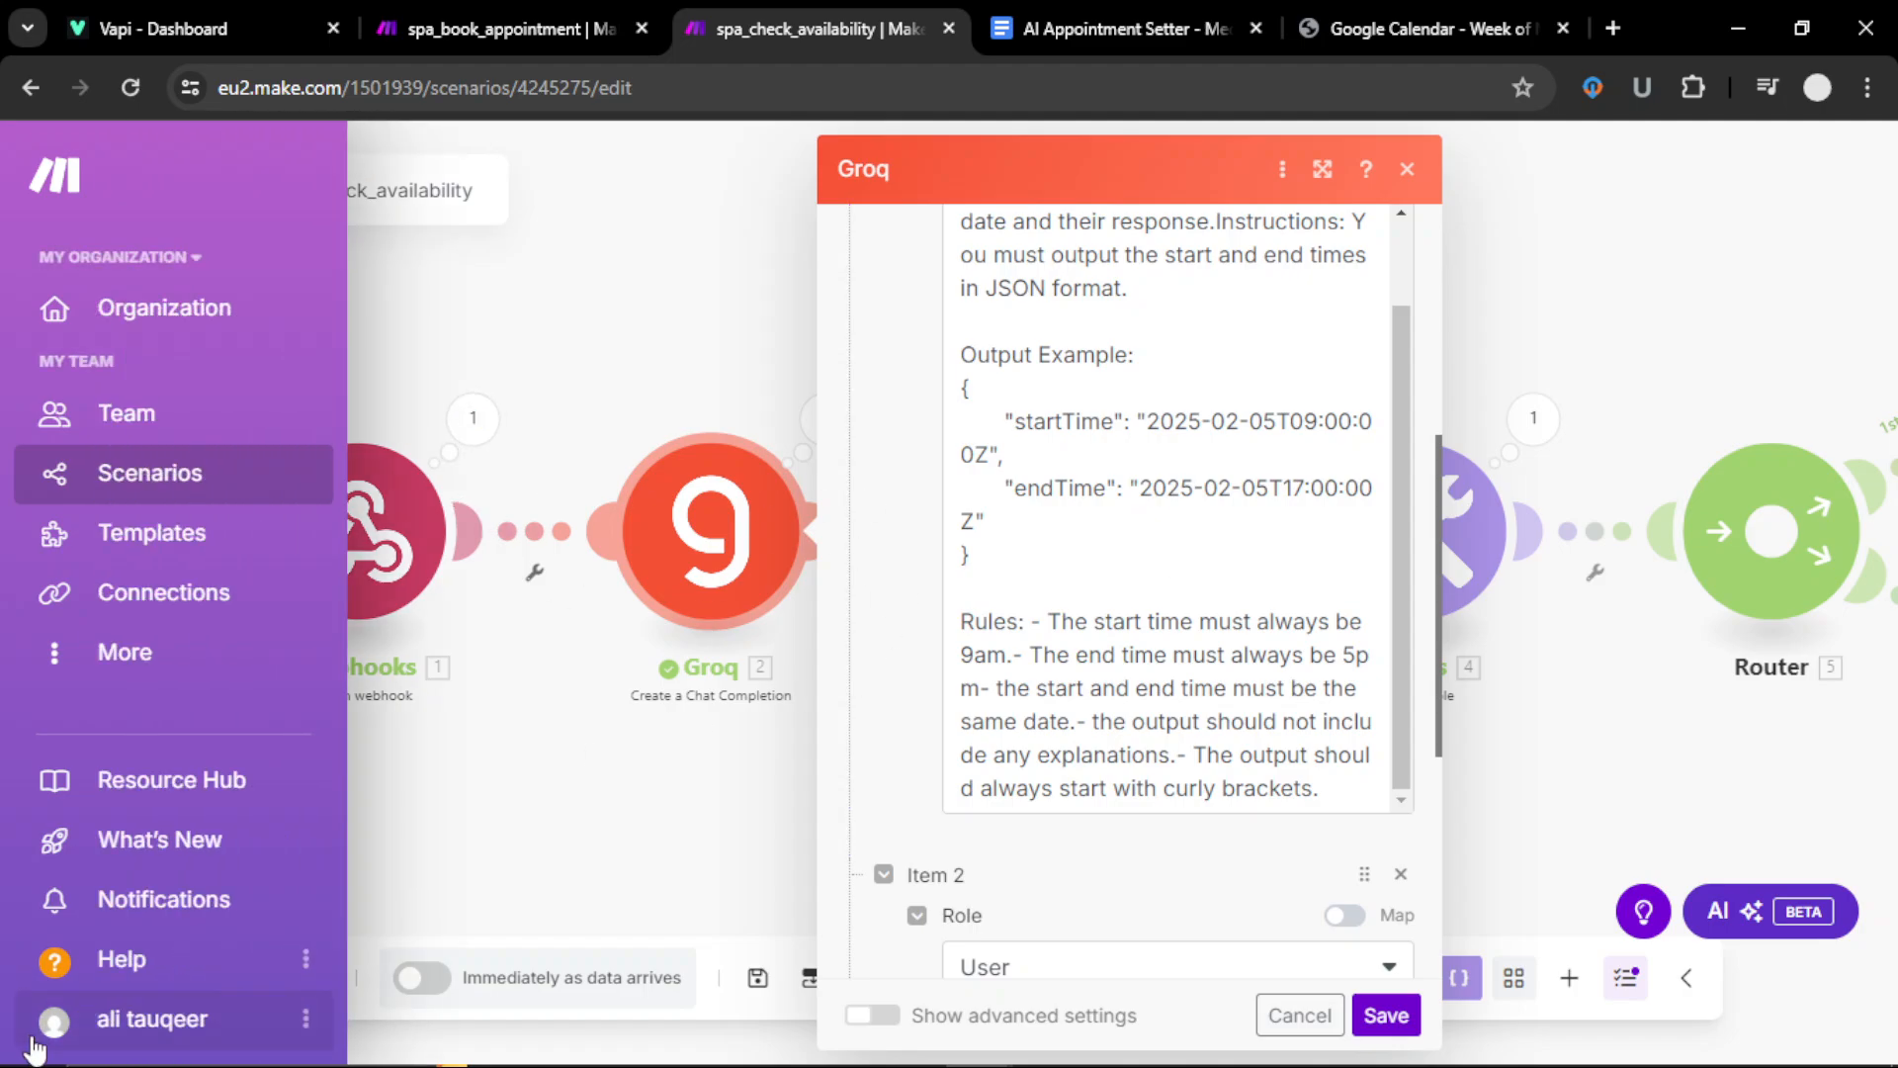
left_click(128, 1034)
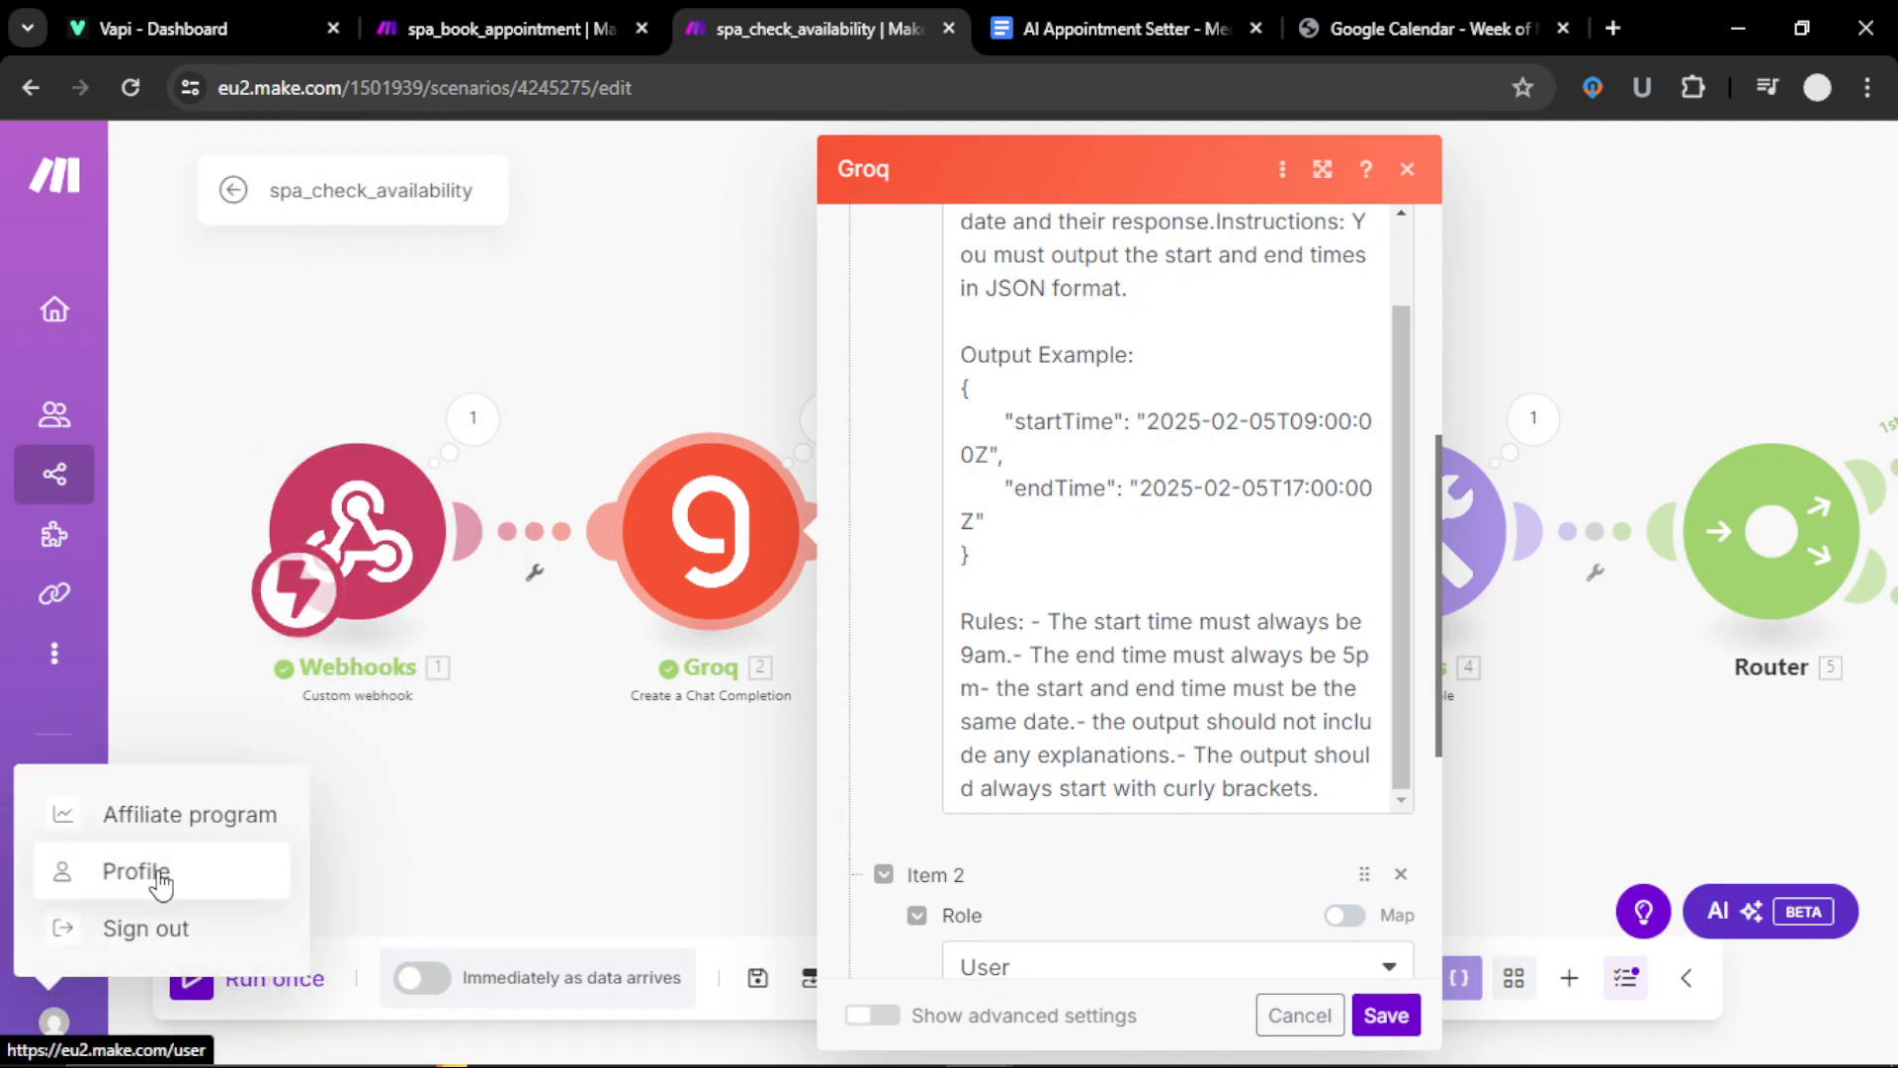
left_click(1384, 1016)
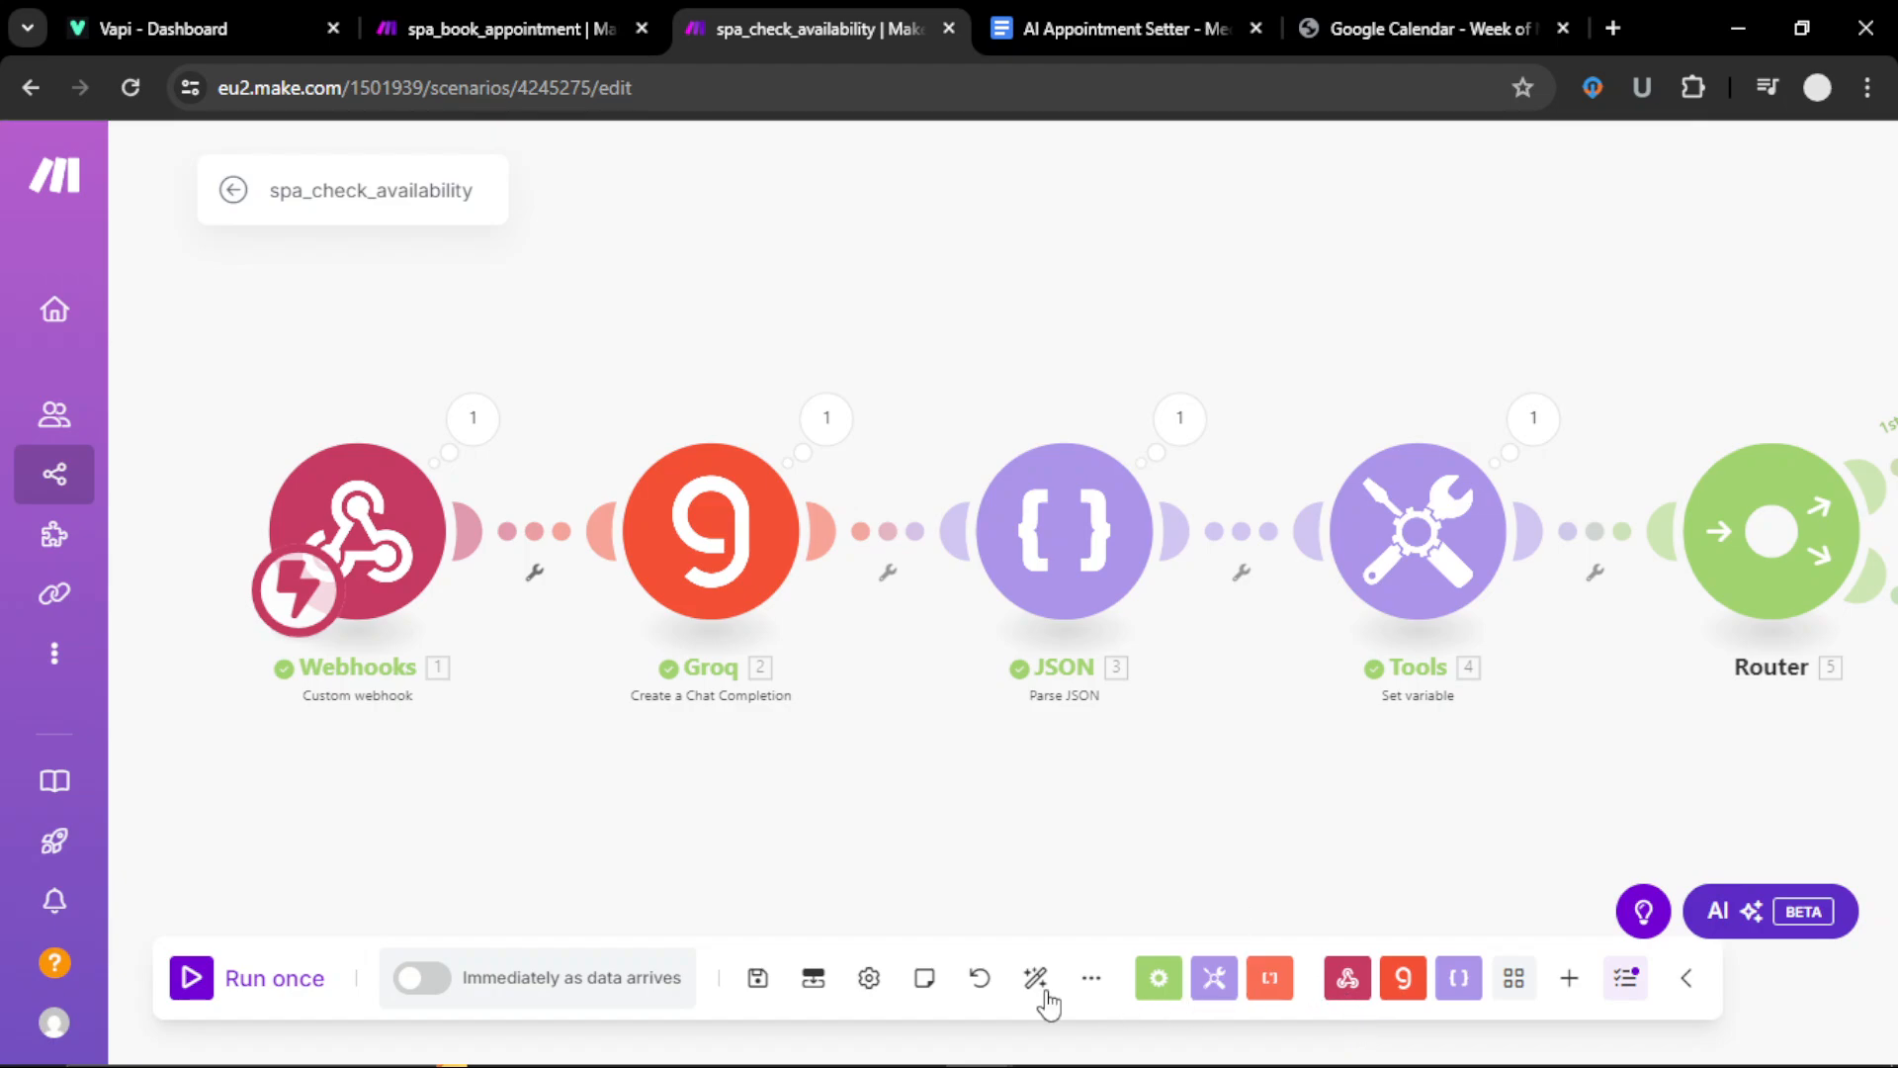
Step: Save the scenario, confirm the Asia/Karachi profile time zone, and reopen spa_check_availability
left_click(759, 979)
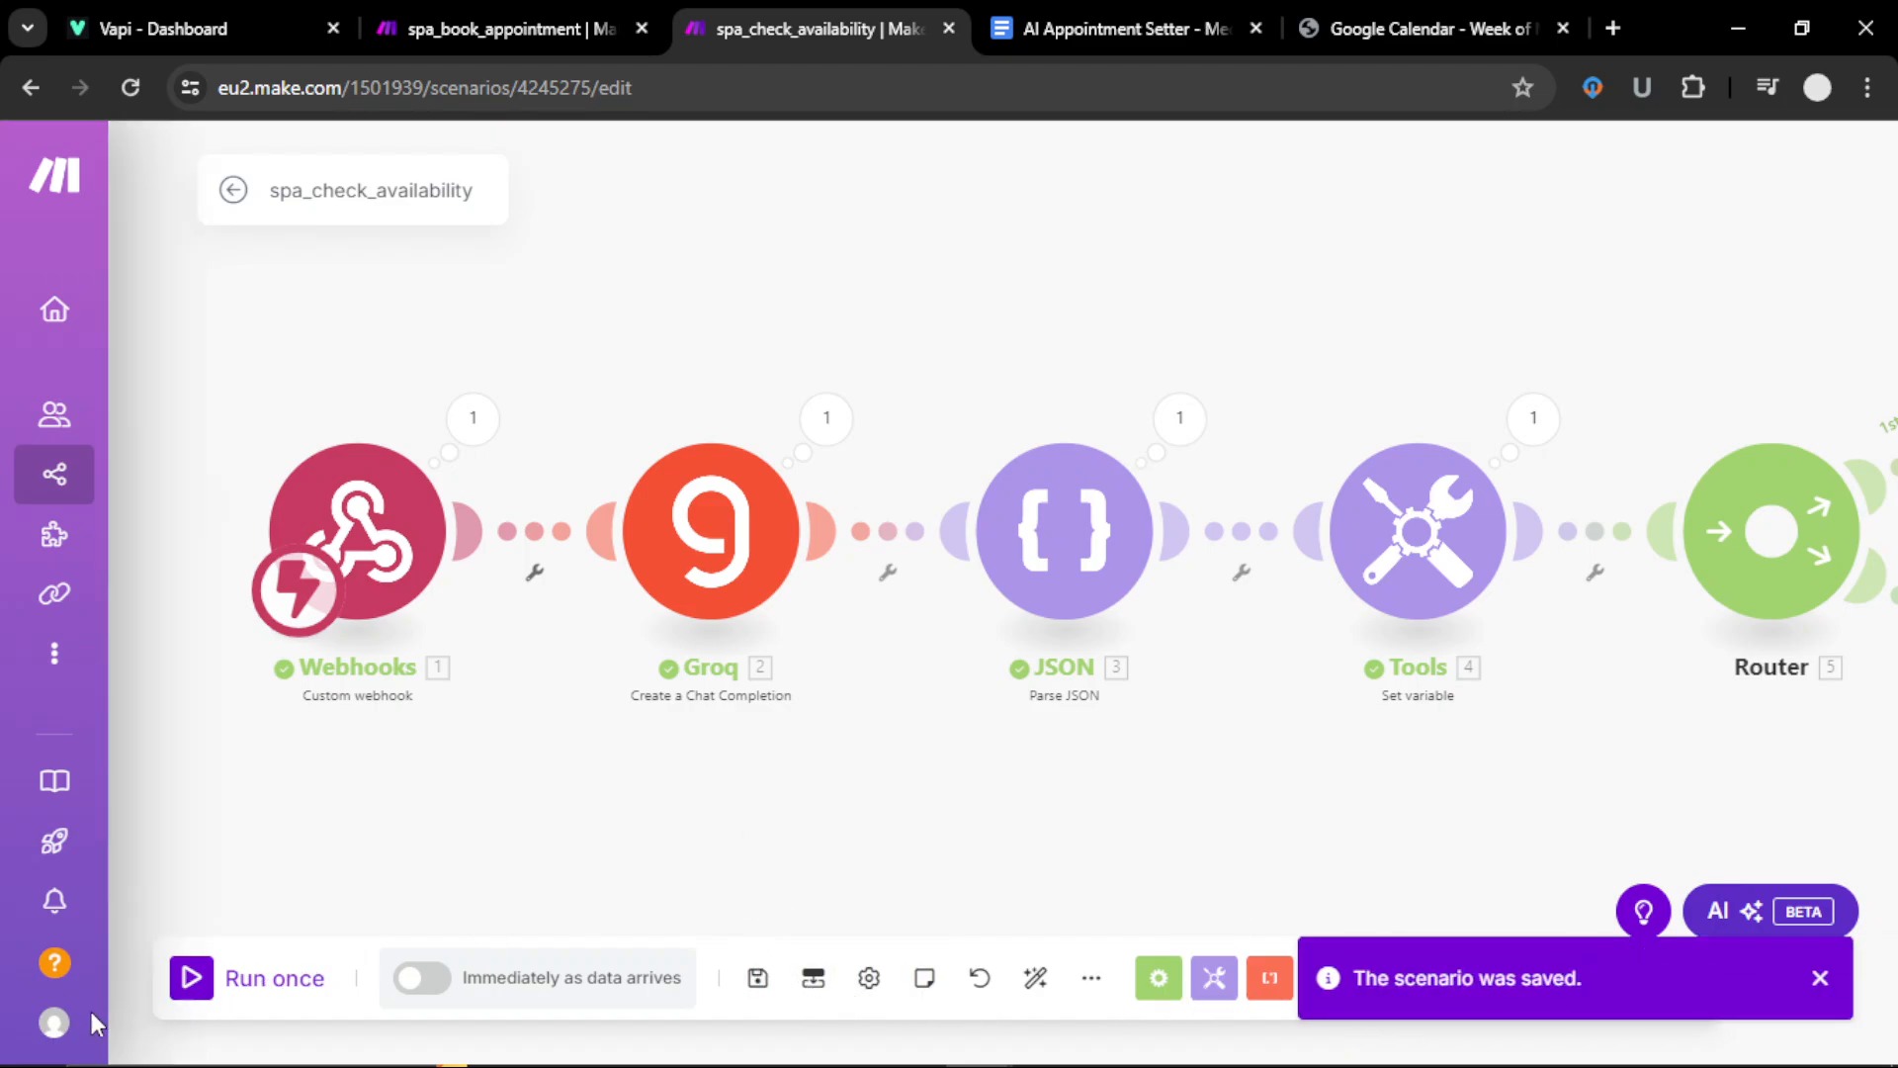
mouse_move(69, 1013)
left_click(158, 1015)
left_click(156, 882)
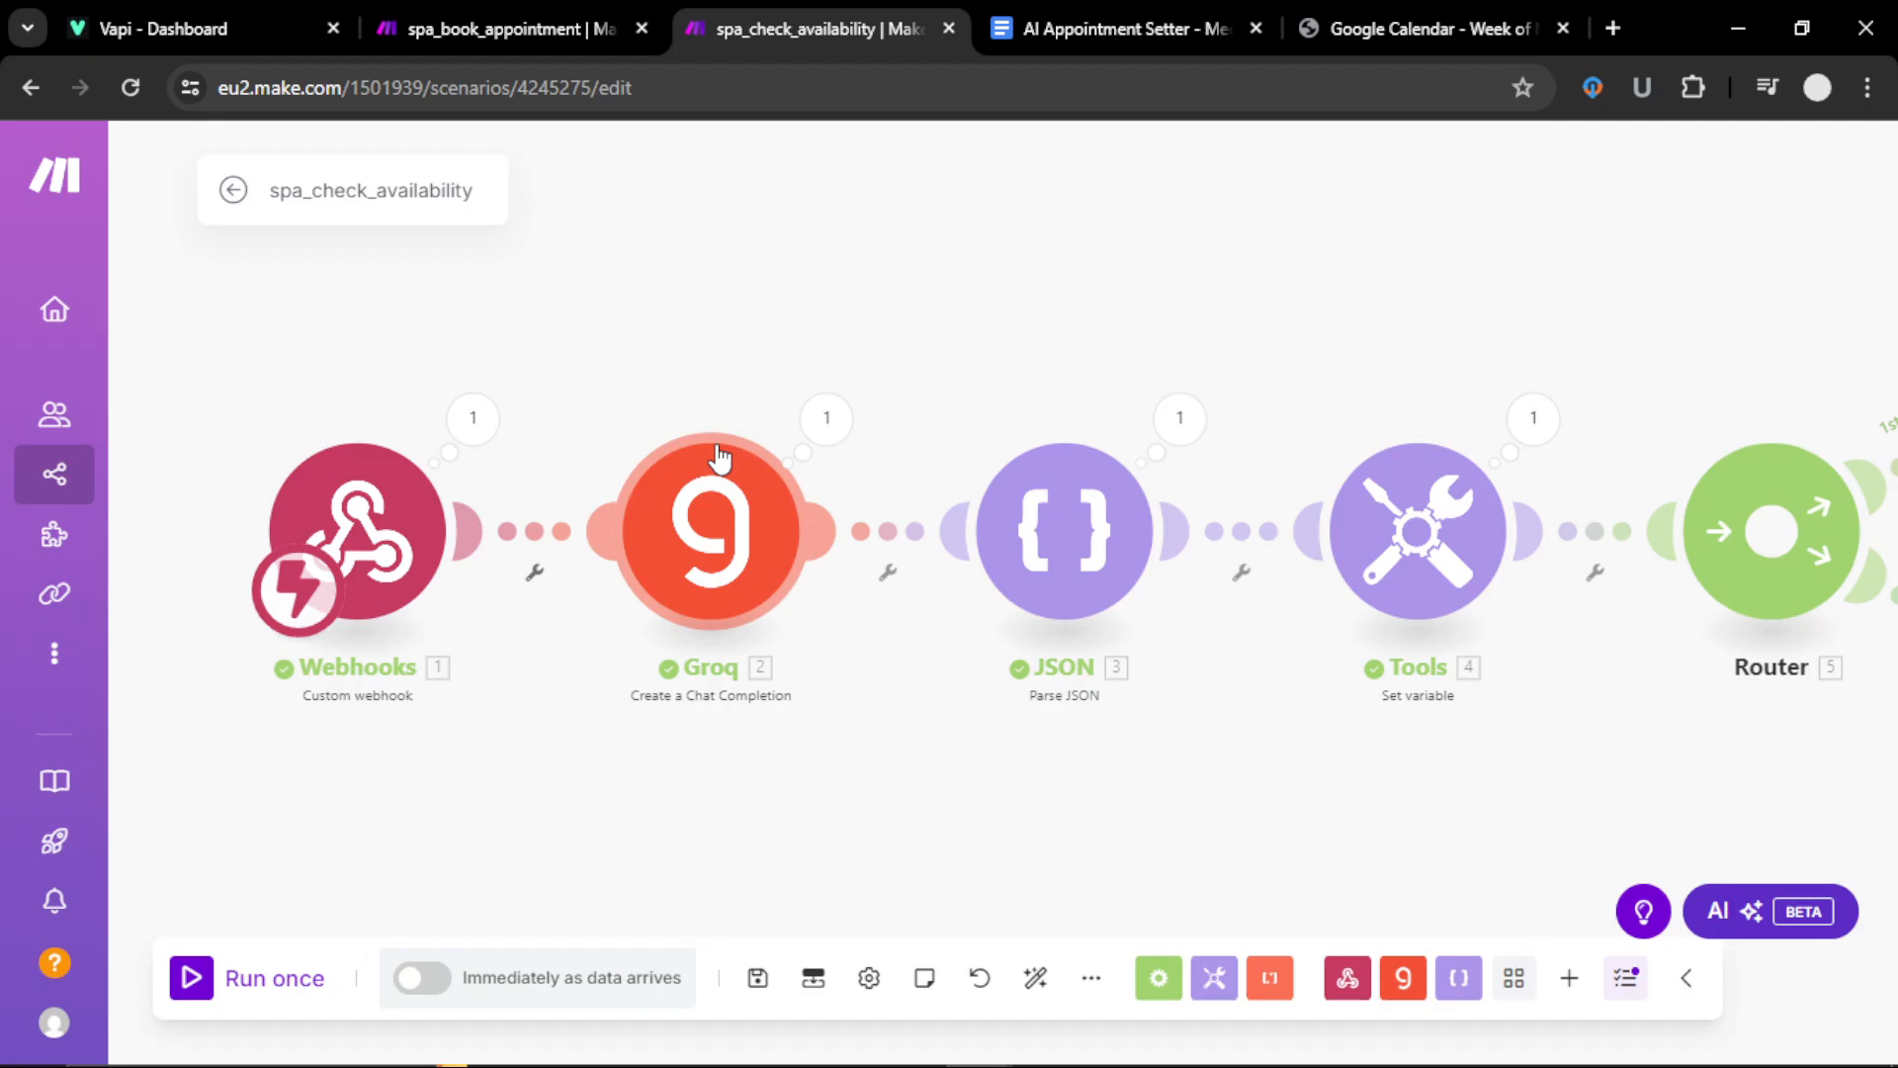
left_click(57, 1012)
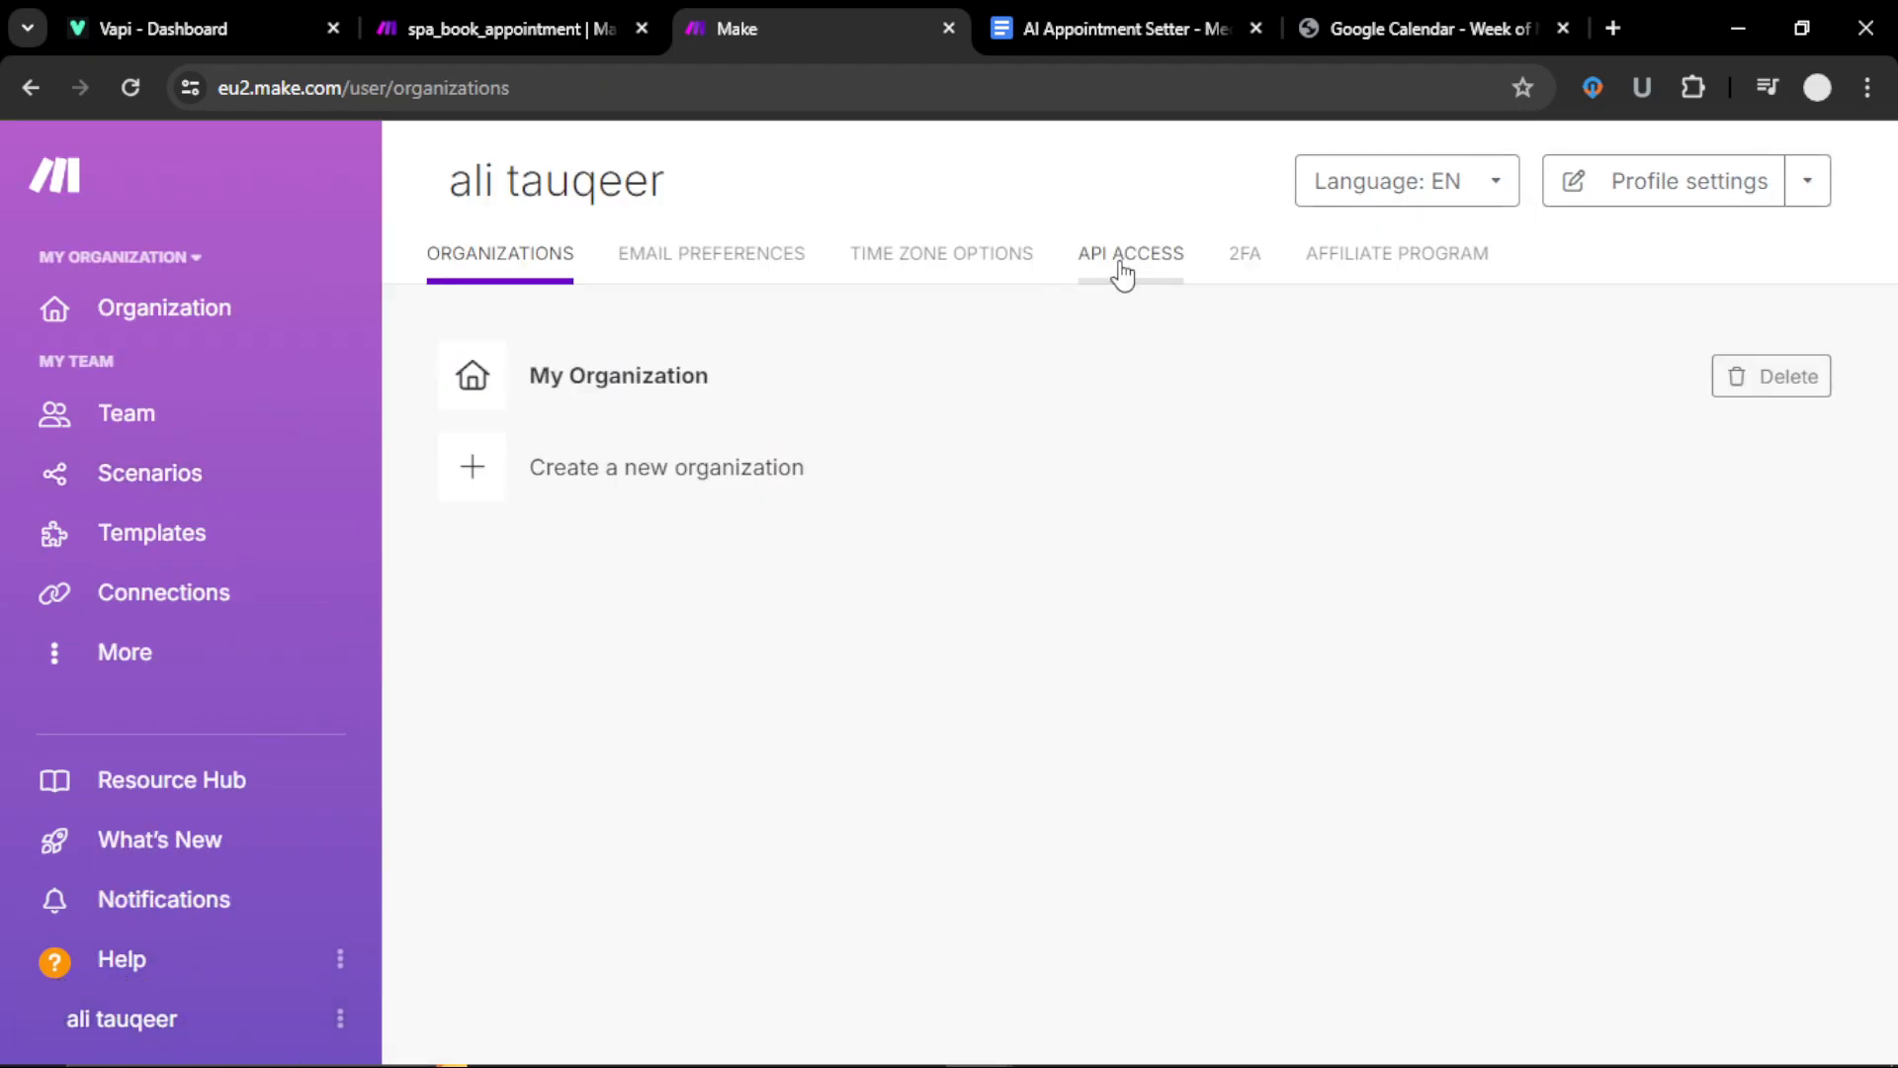
left_click(979, 283)
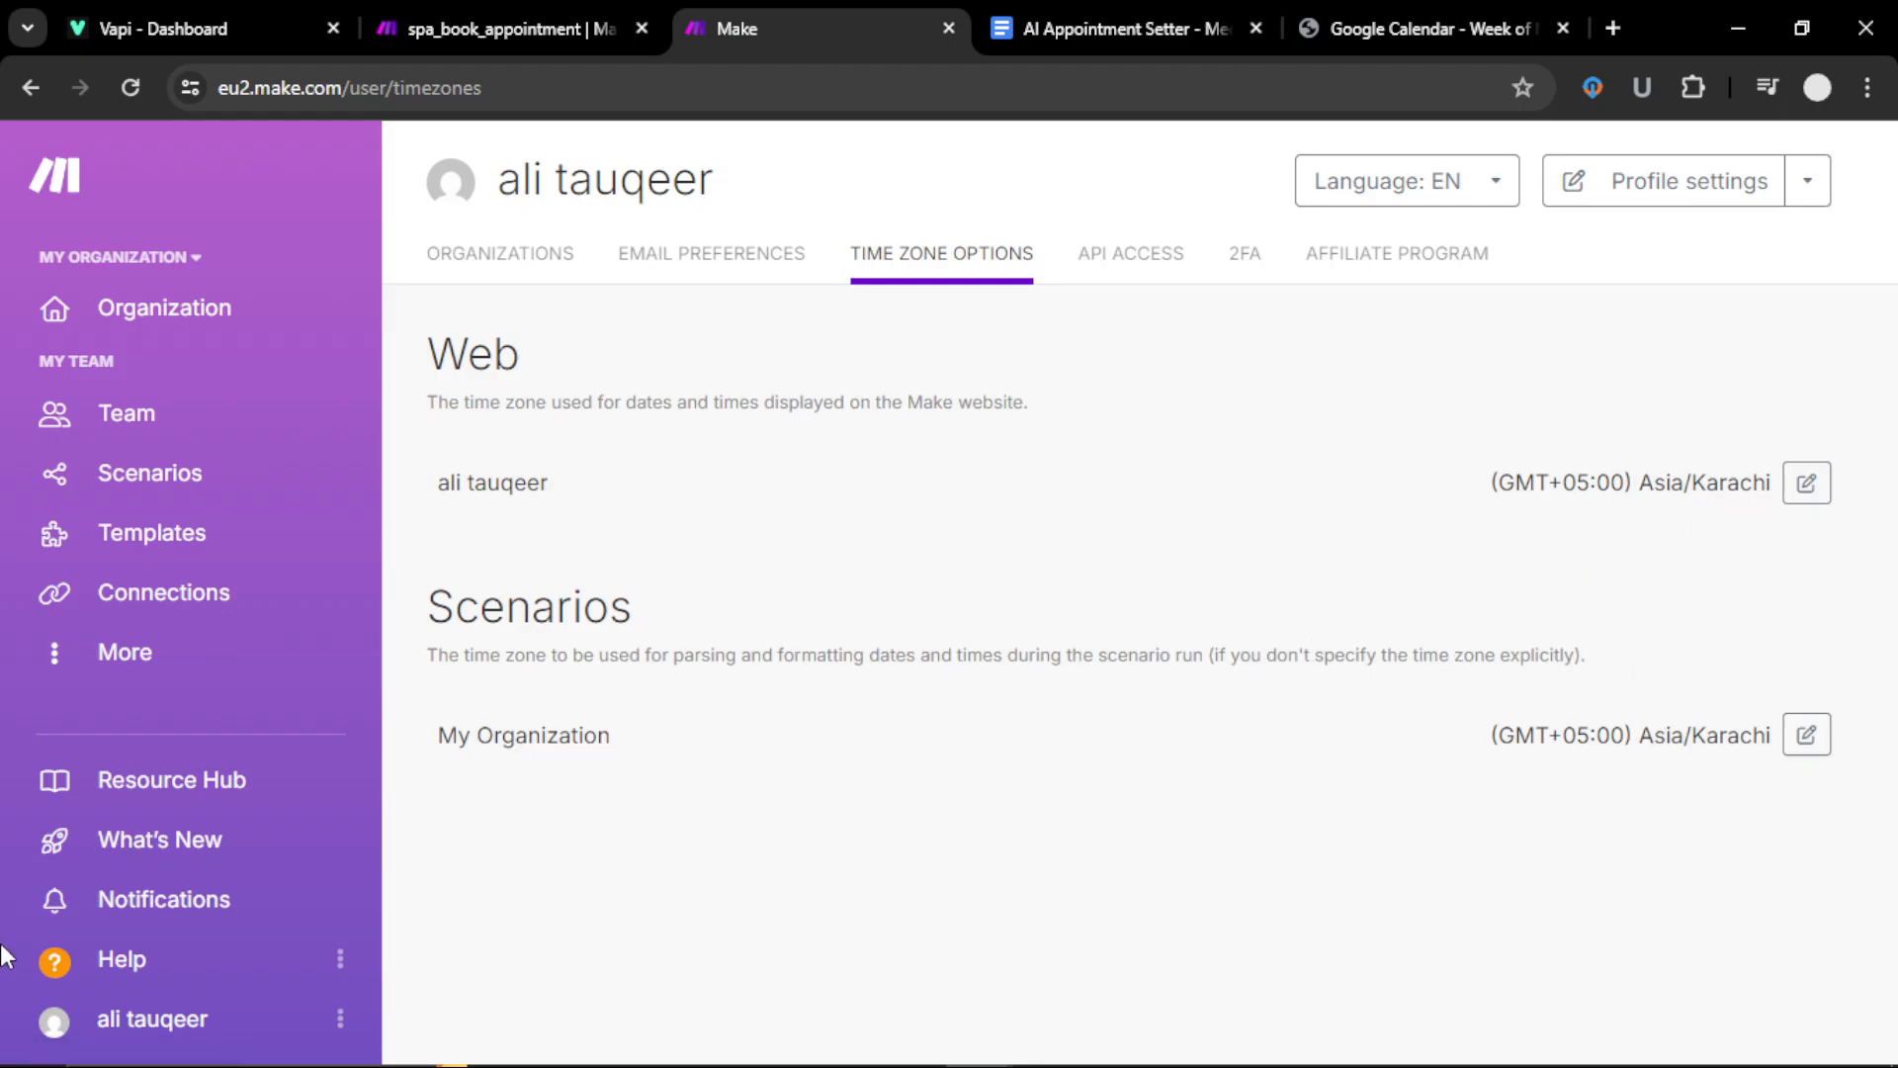
left_click(186, 498)
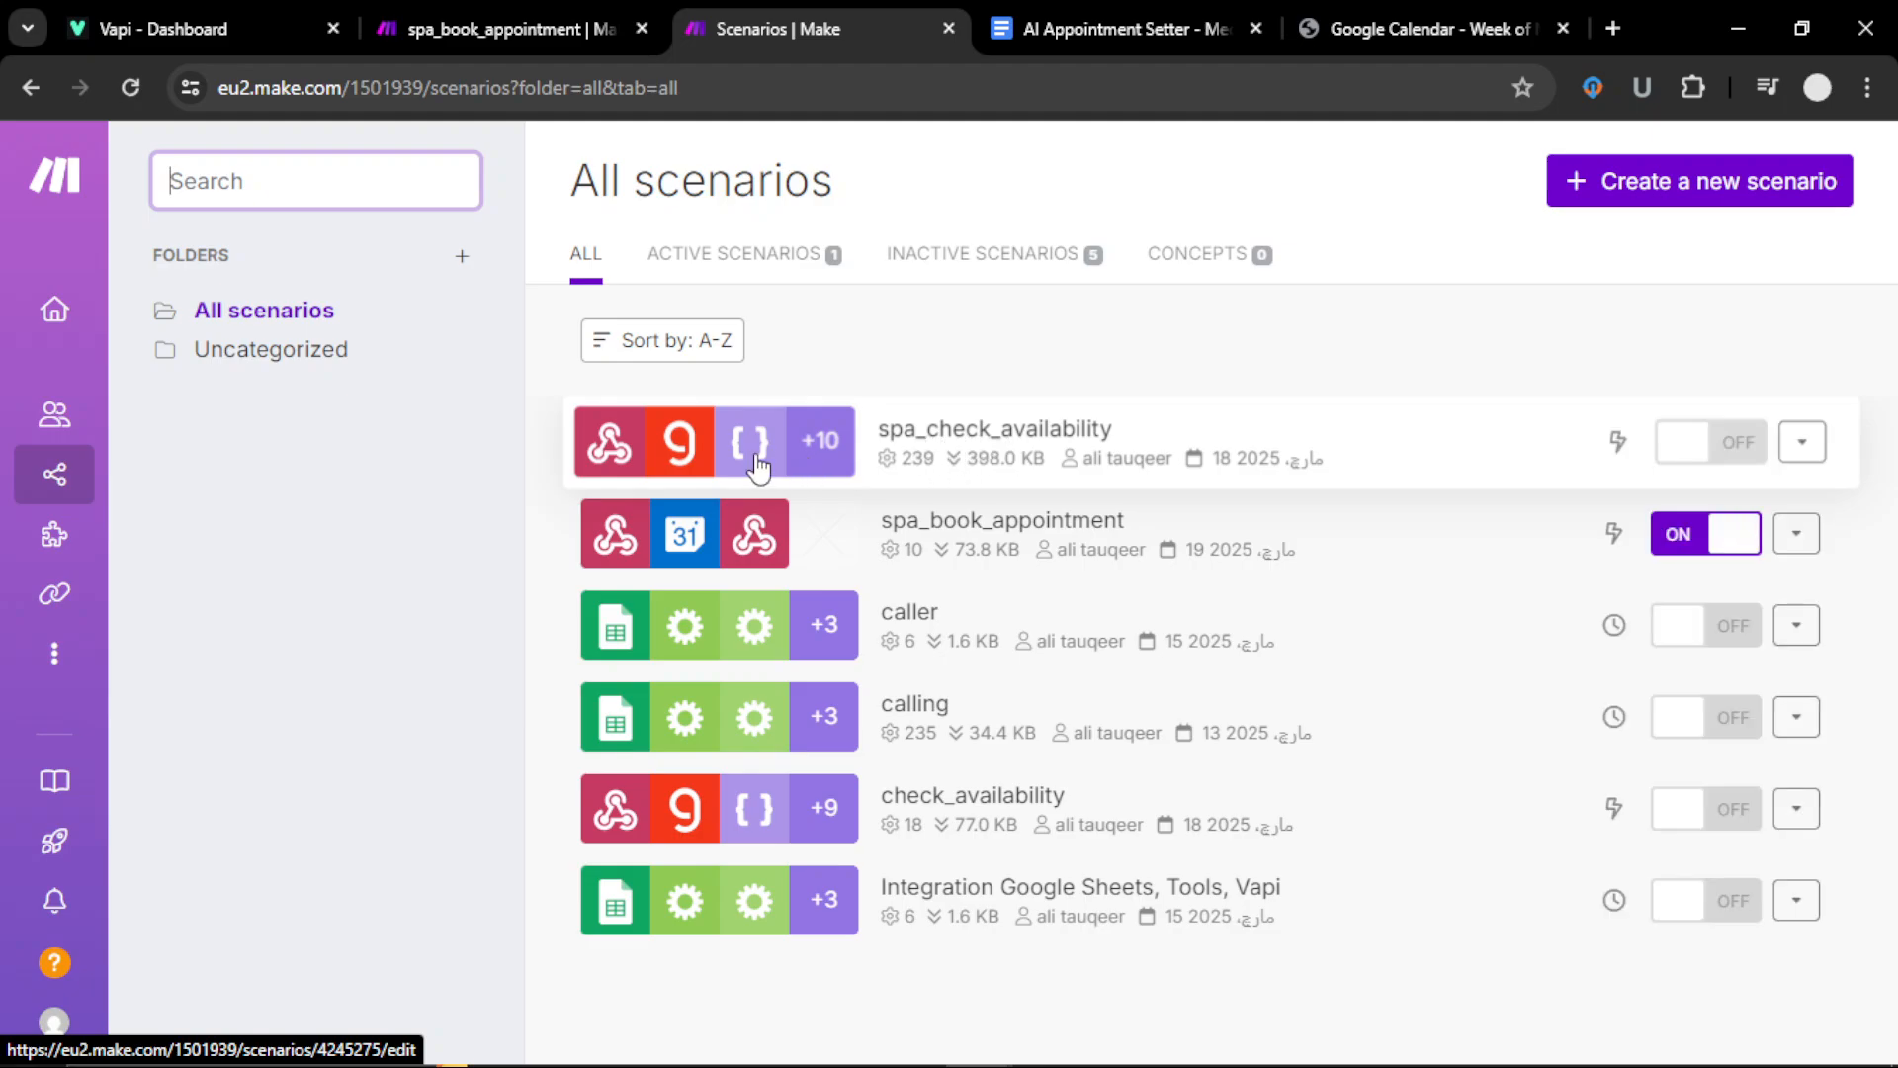
left_click(758, 465)
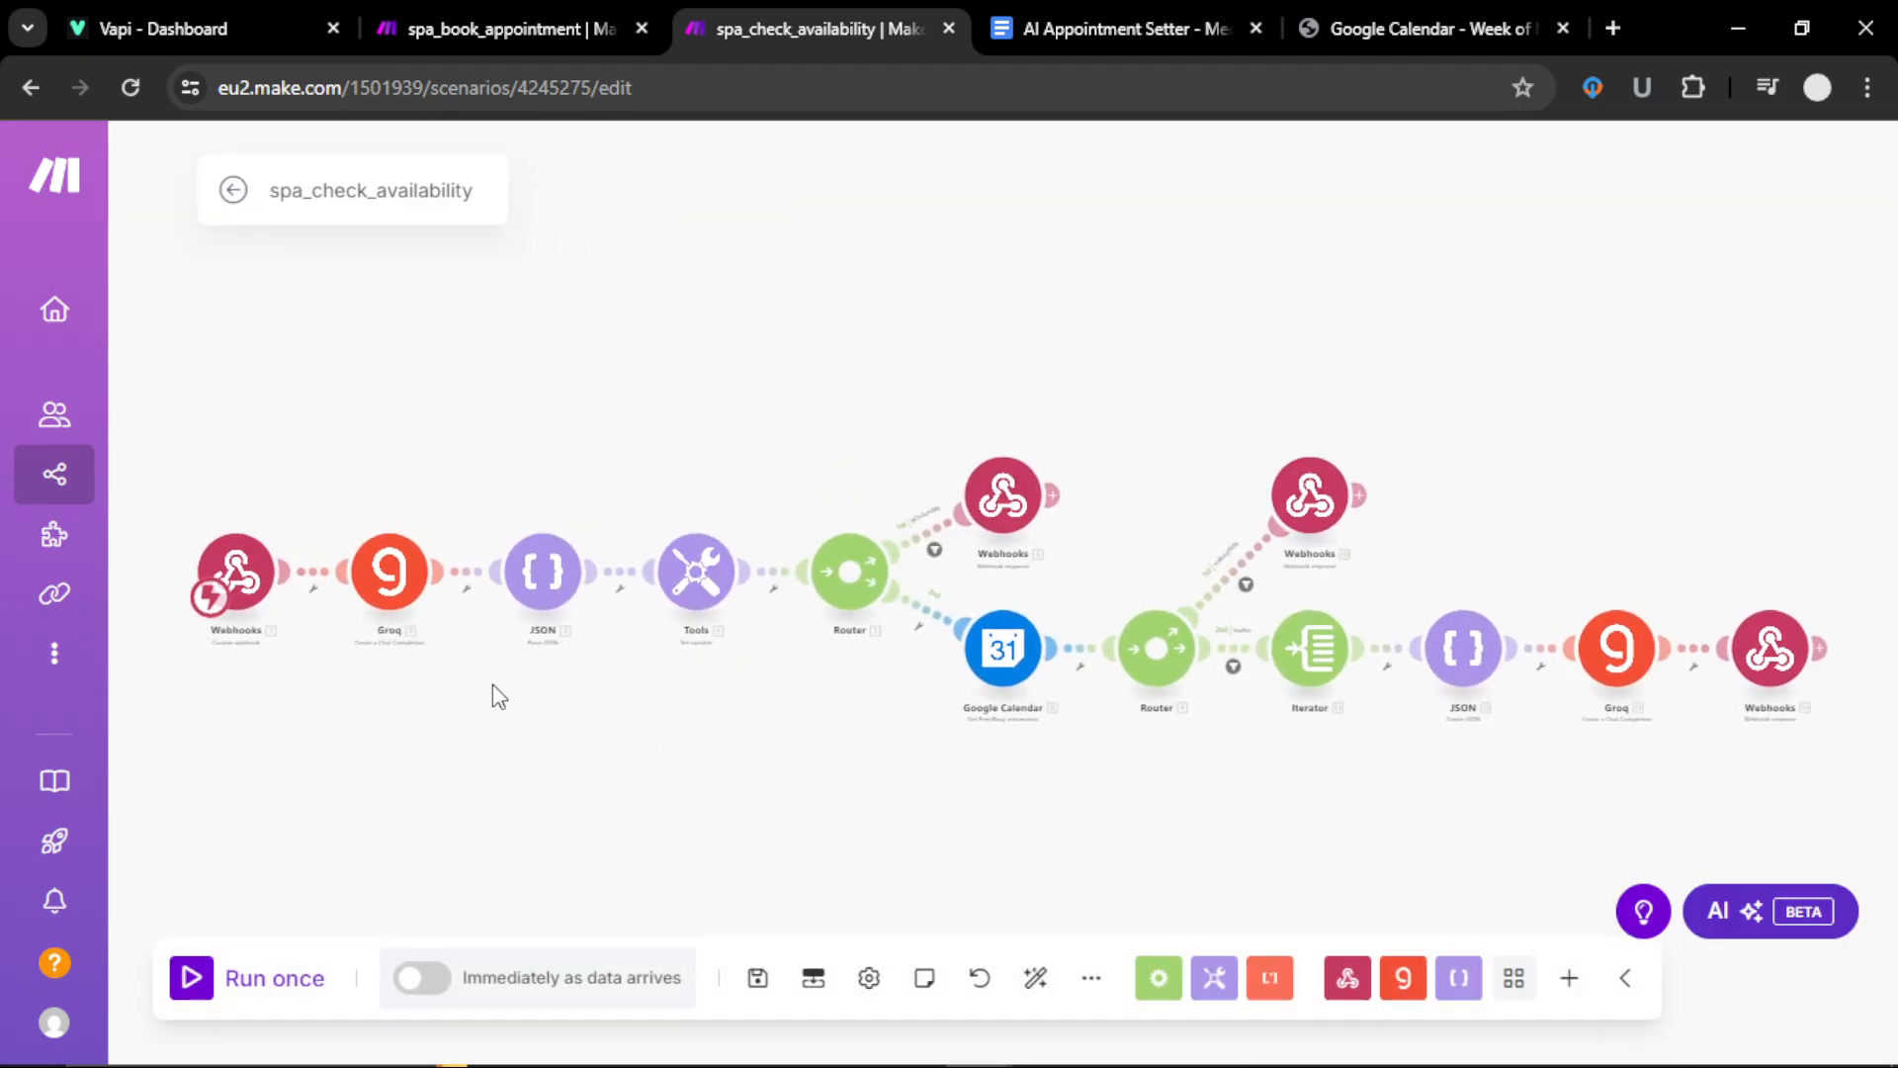
scroll(492, 684, "up", 3)
left_click_drag(493, 697, 767, 702)
scroll(767, 702, "up", 3)
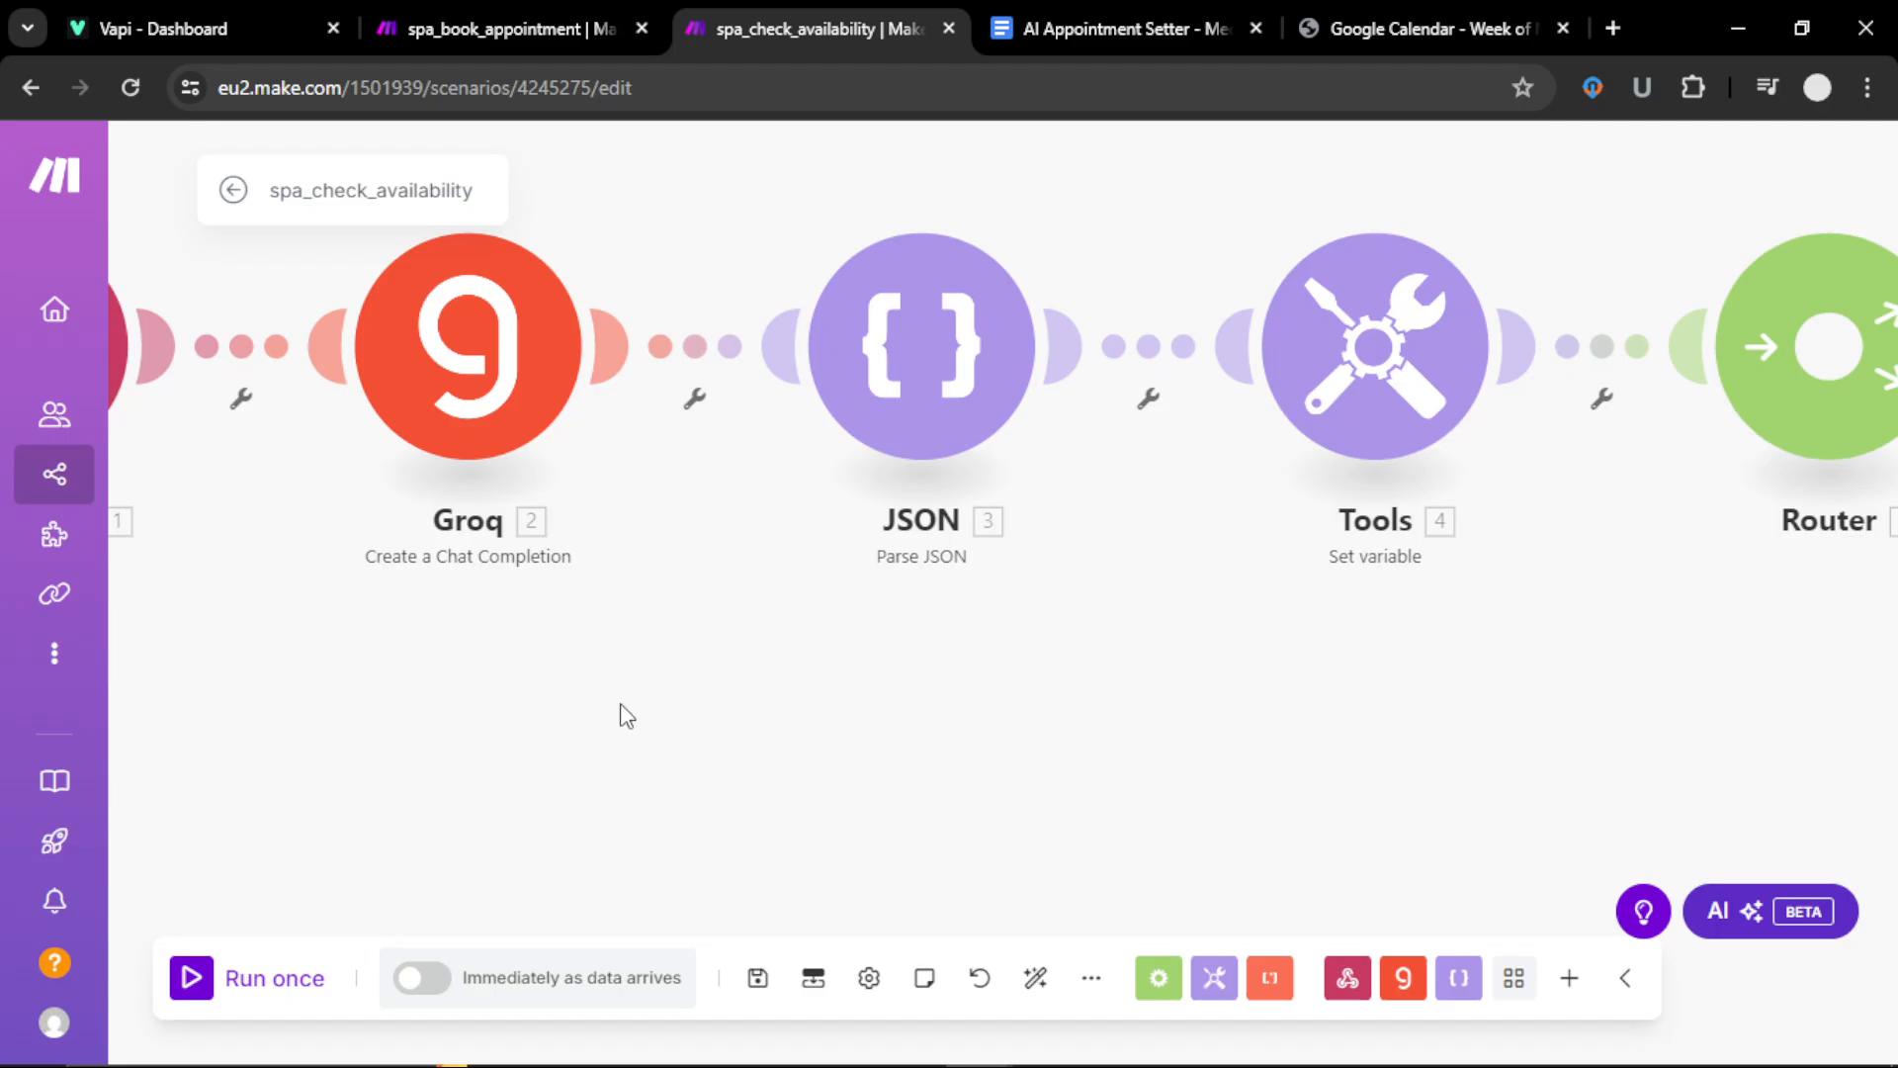
left_click_drag(626, 714, 733, 732)
left_click(593, 420)
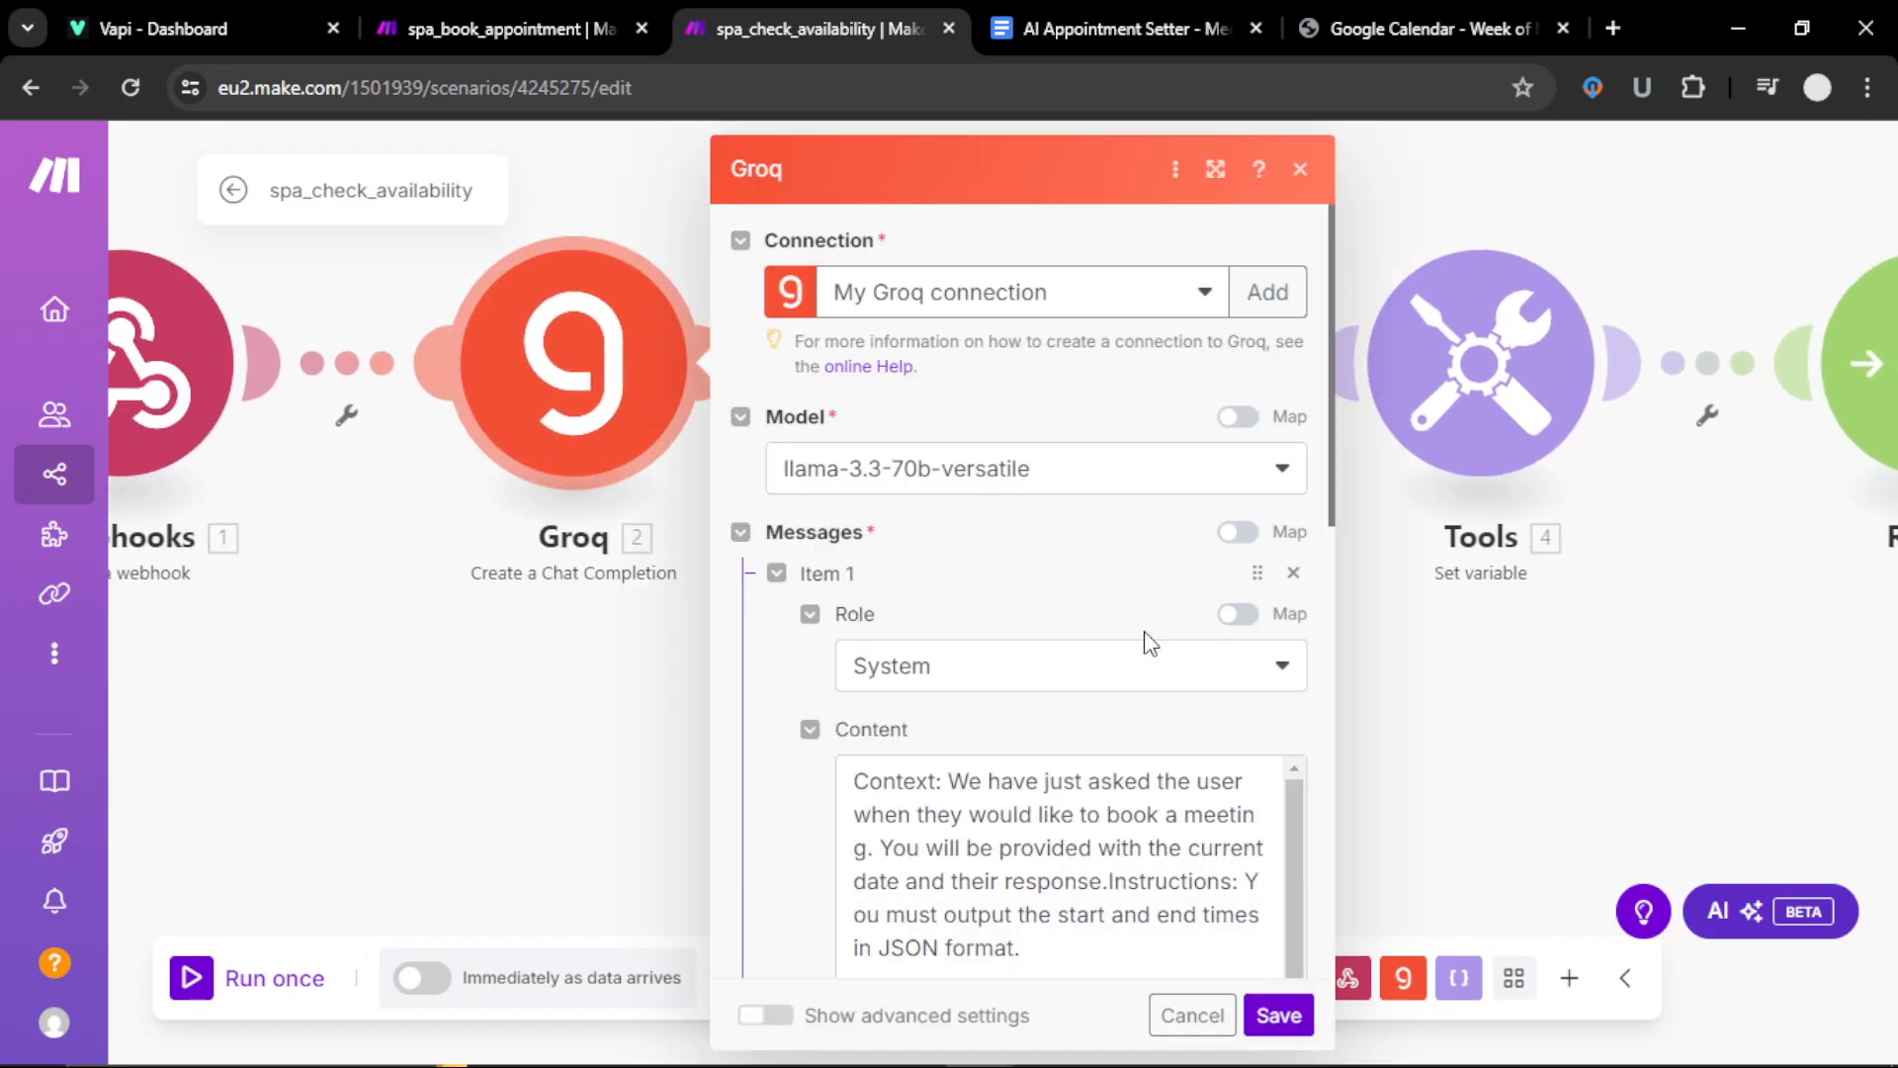
scroll(1060, 727, "down", 10)
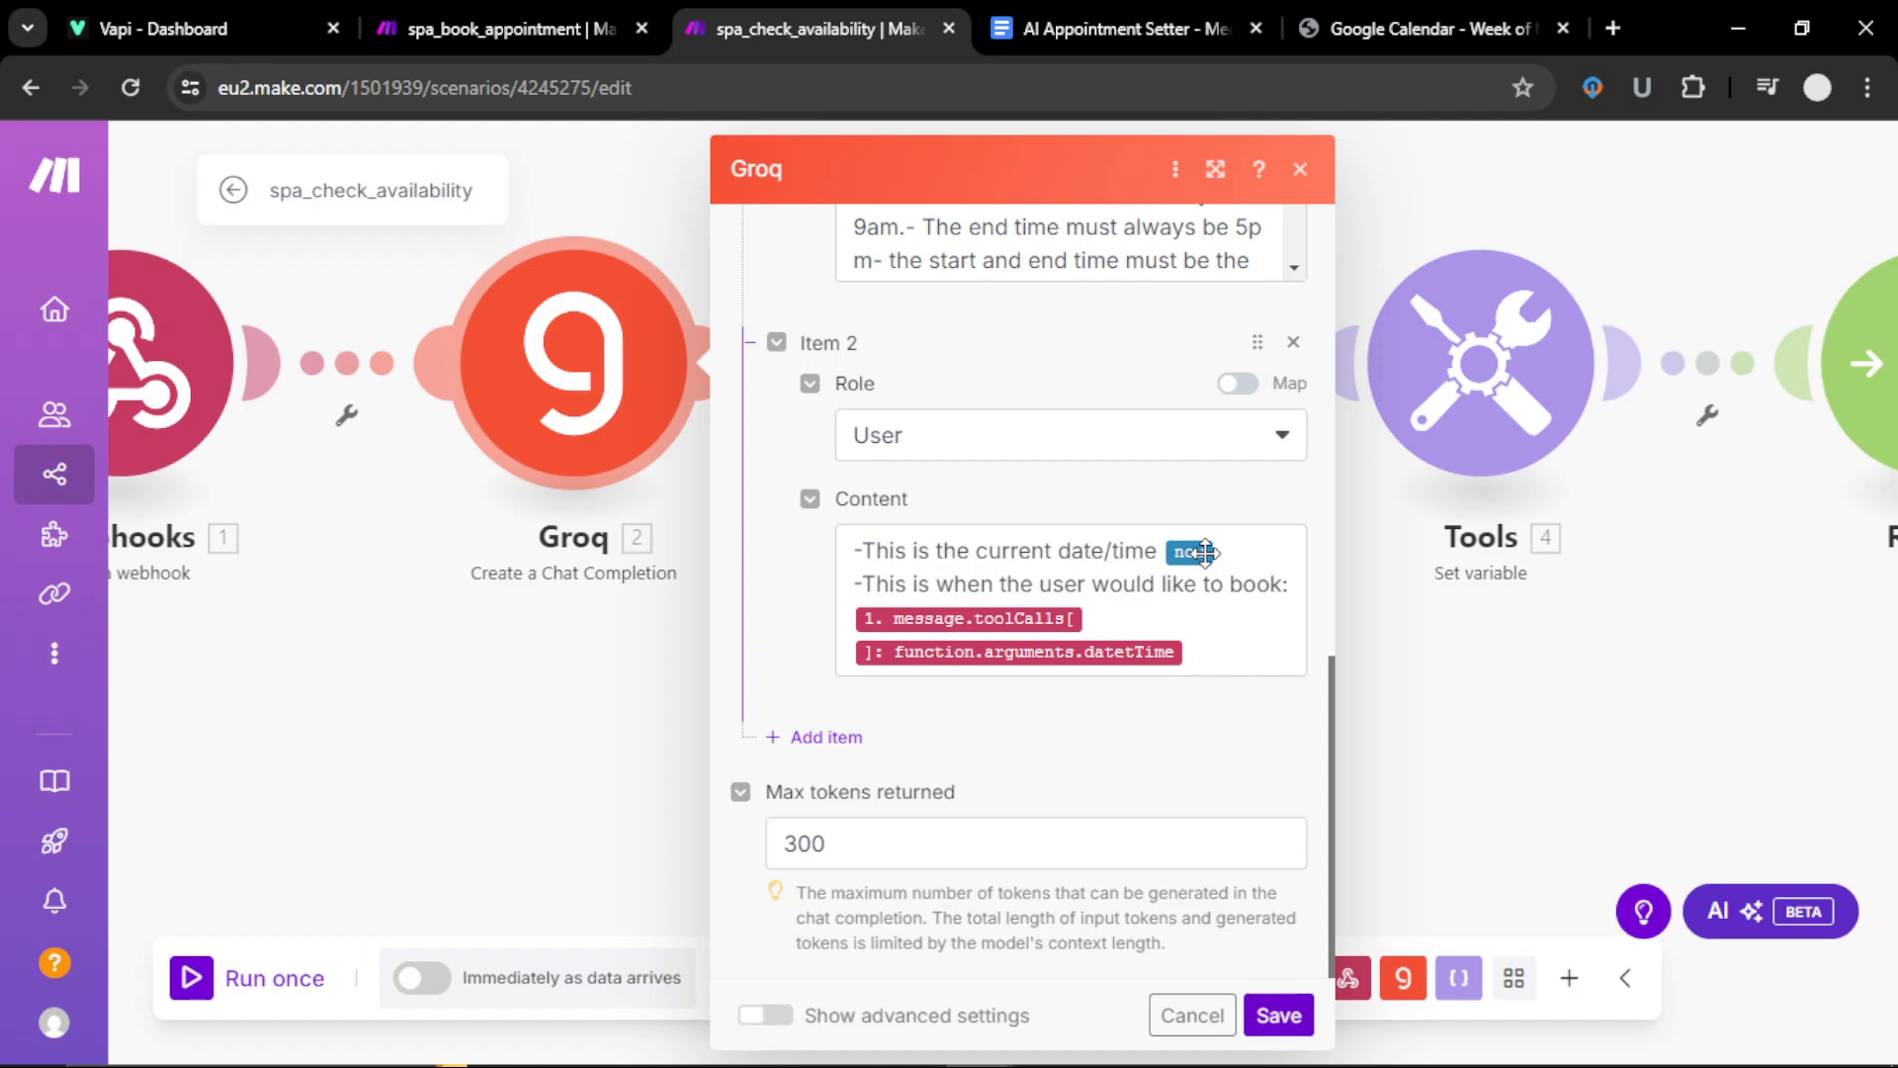
left_click(1185, 552)
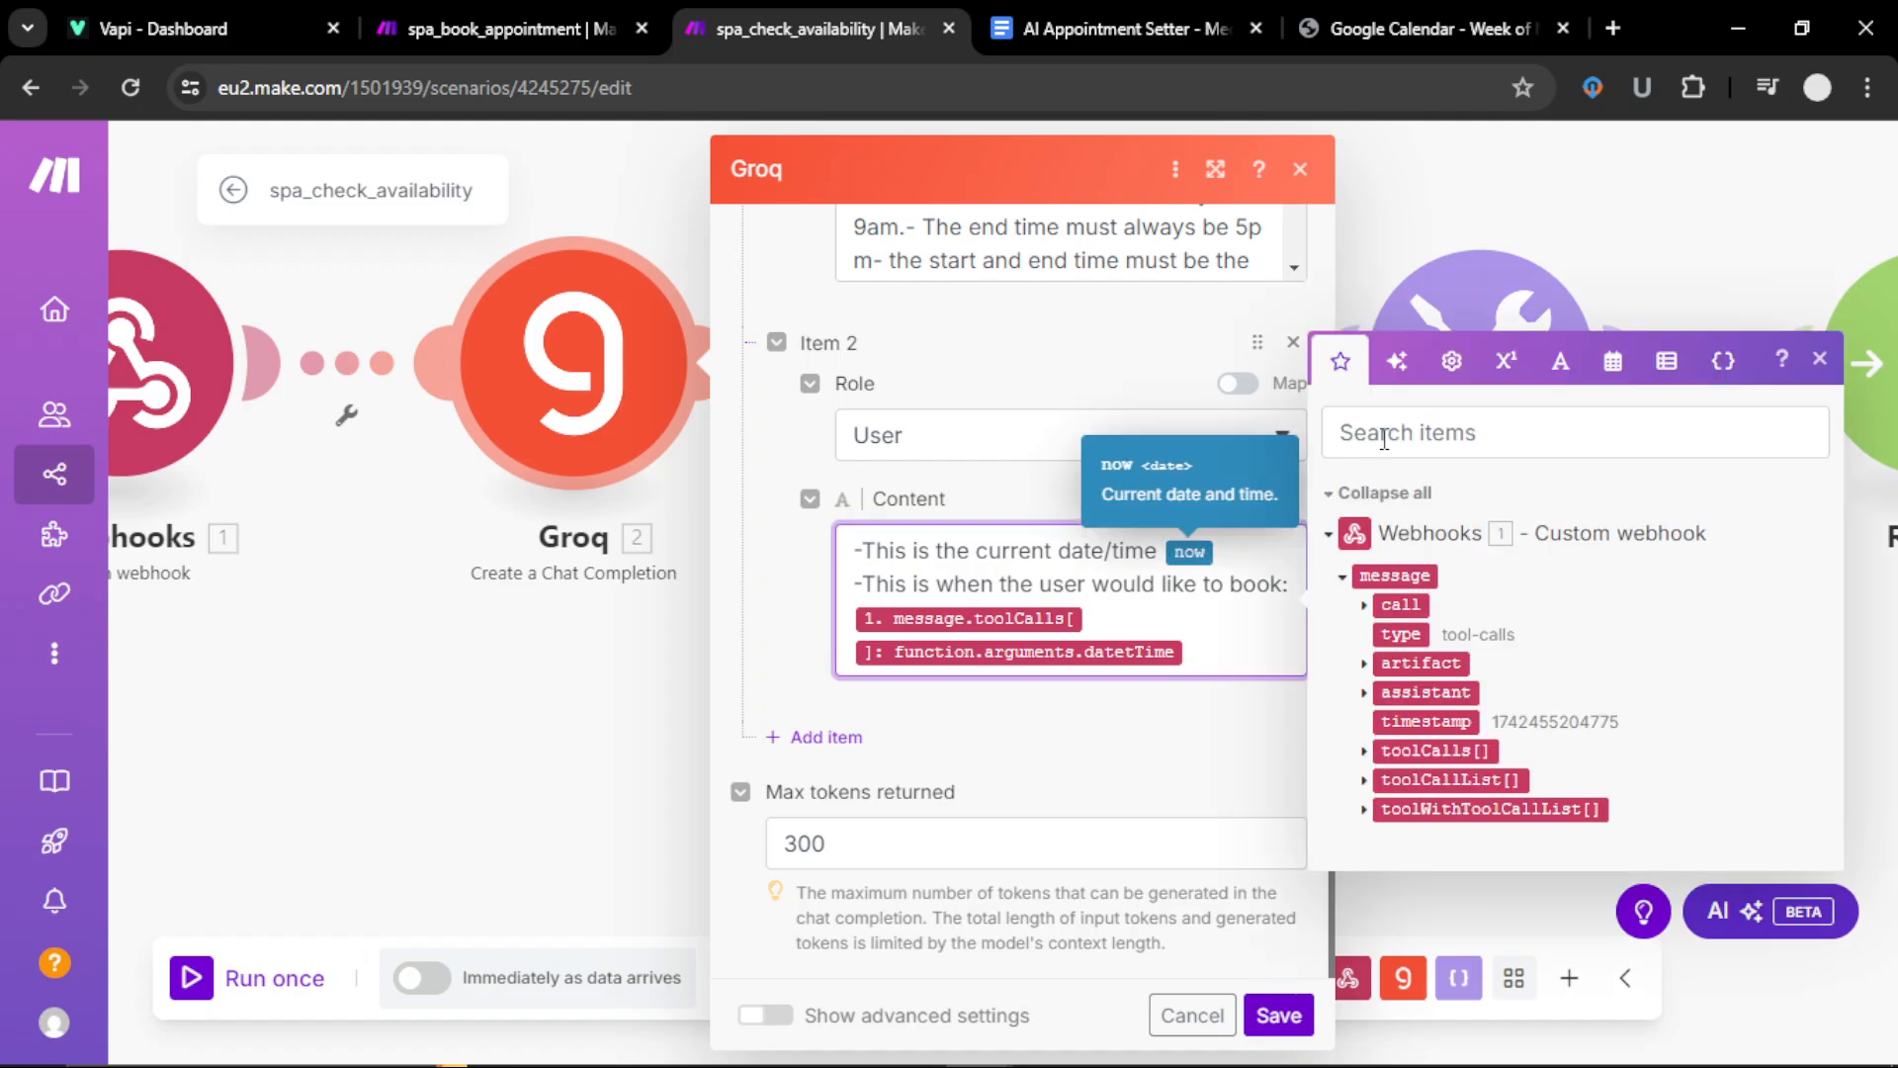
left_click(1611, 361)
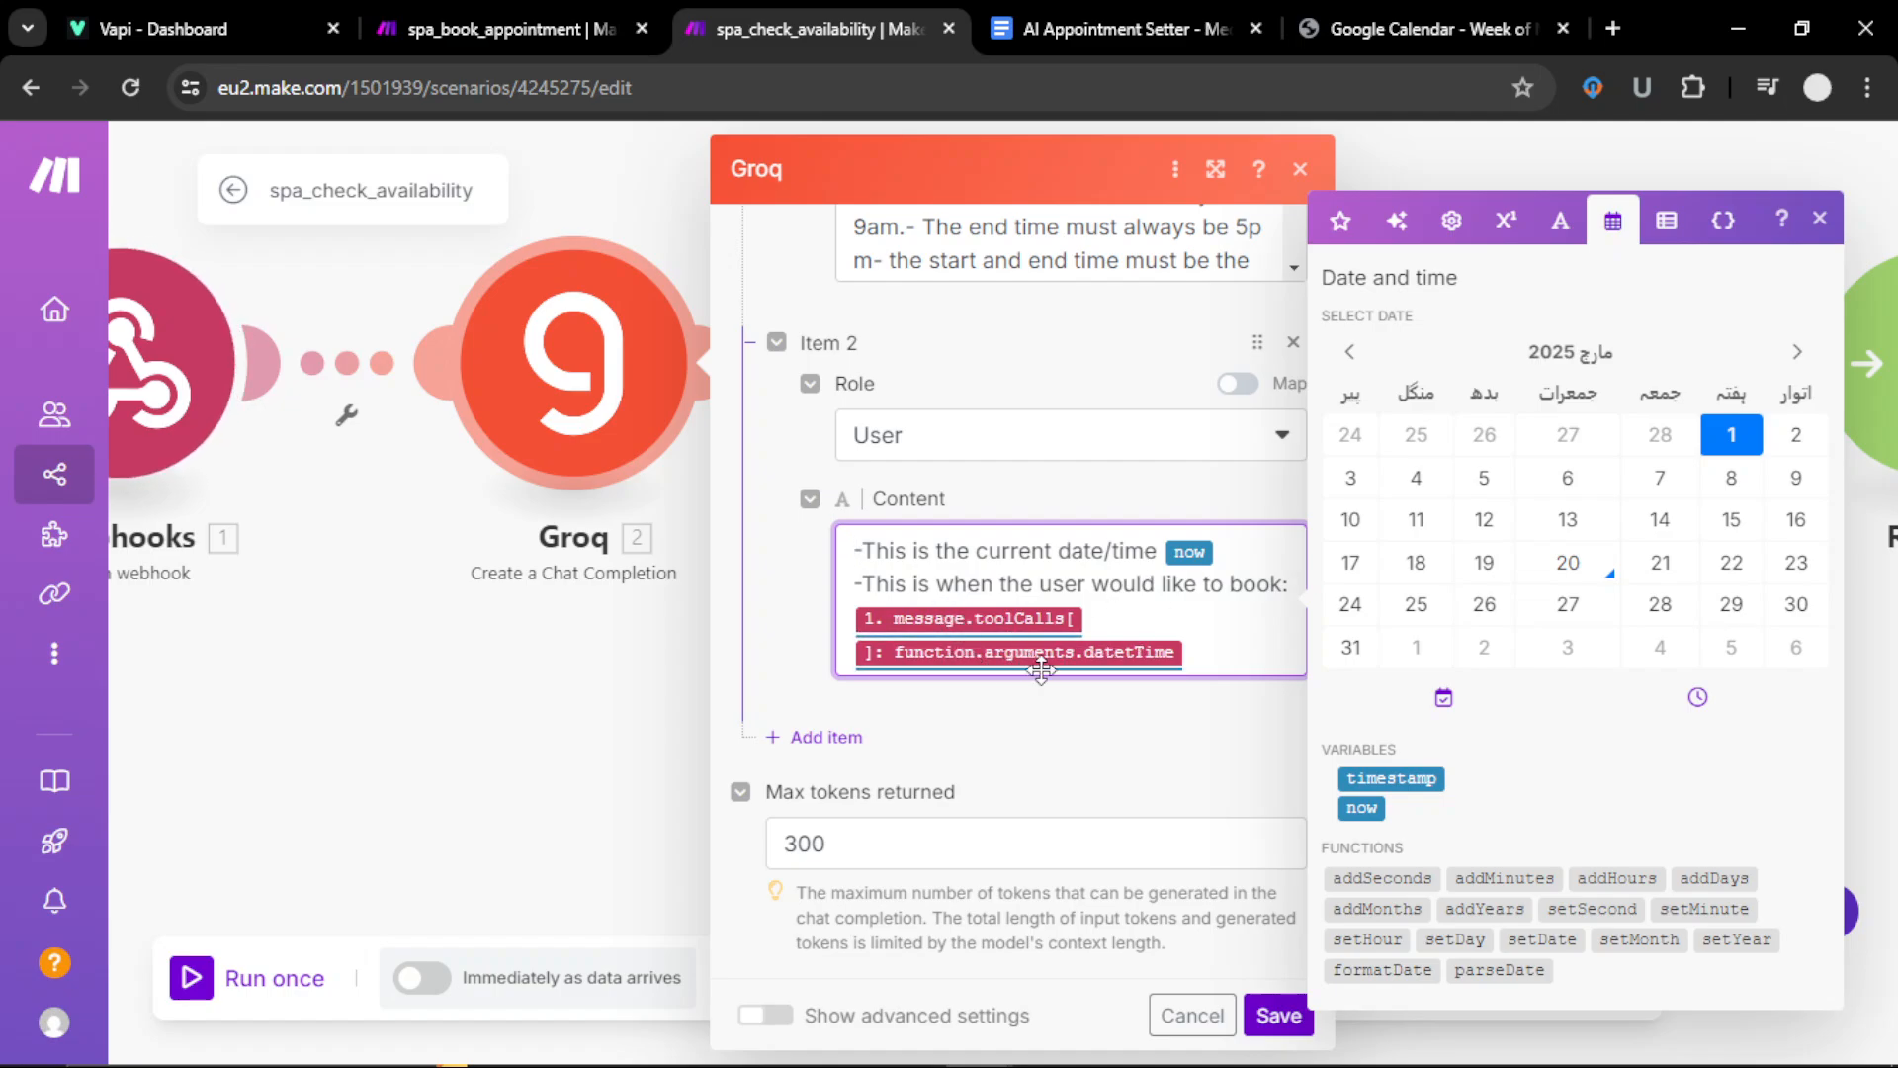
left_click(197, 377)
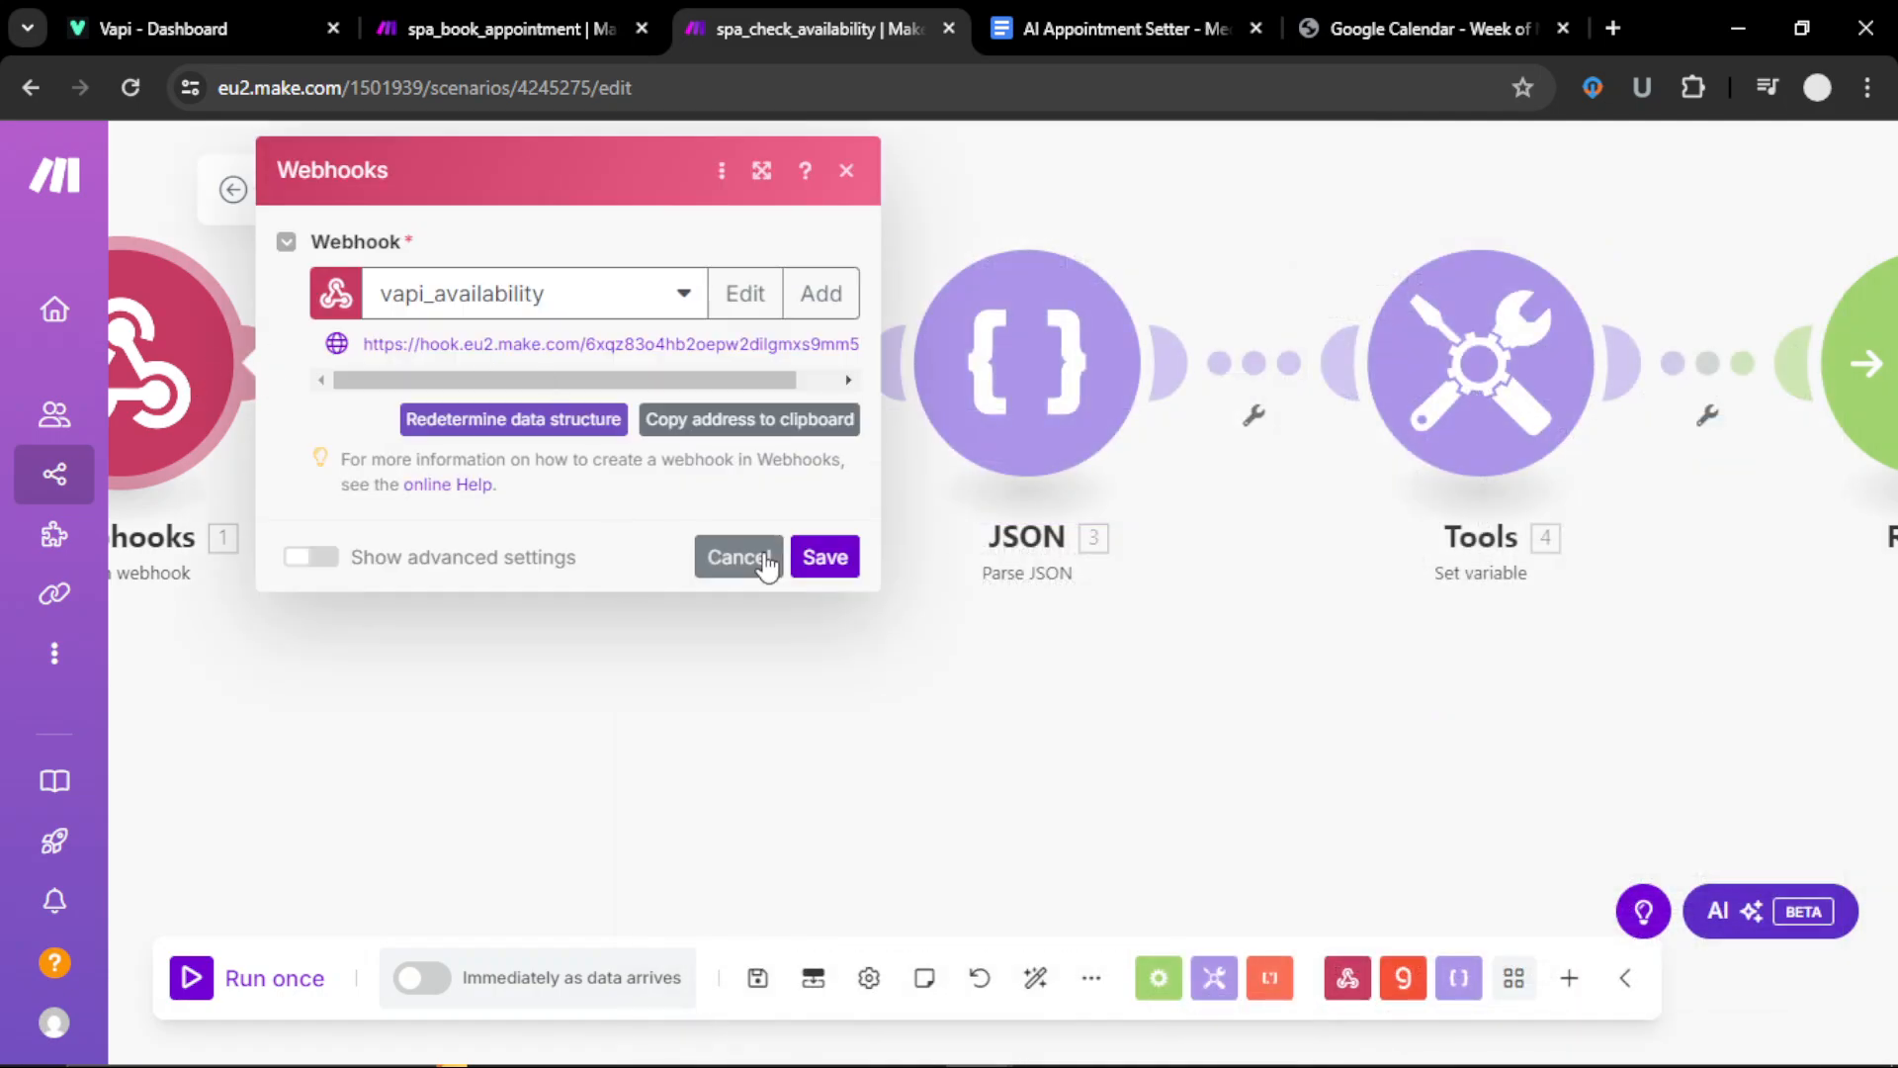
left_click(737, 557)
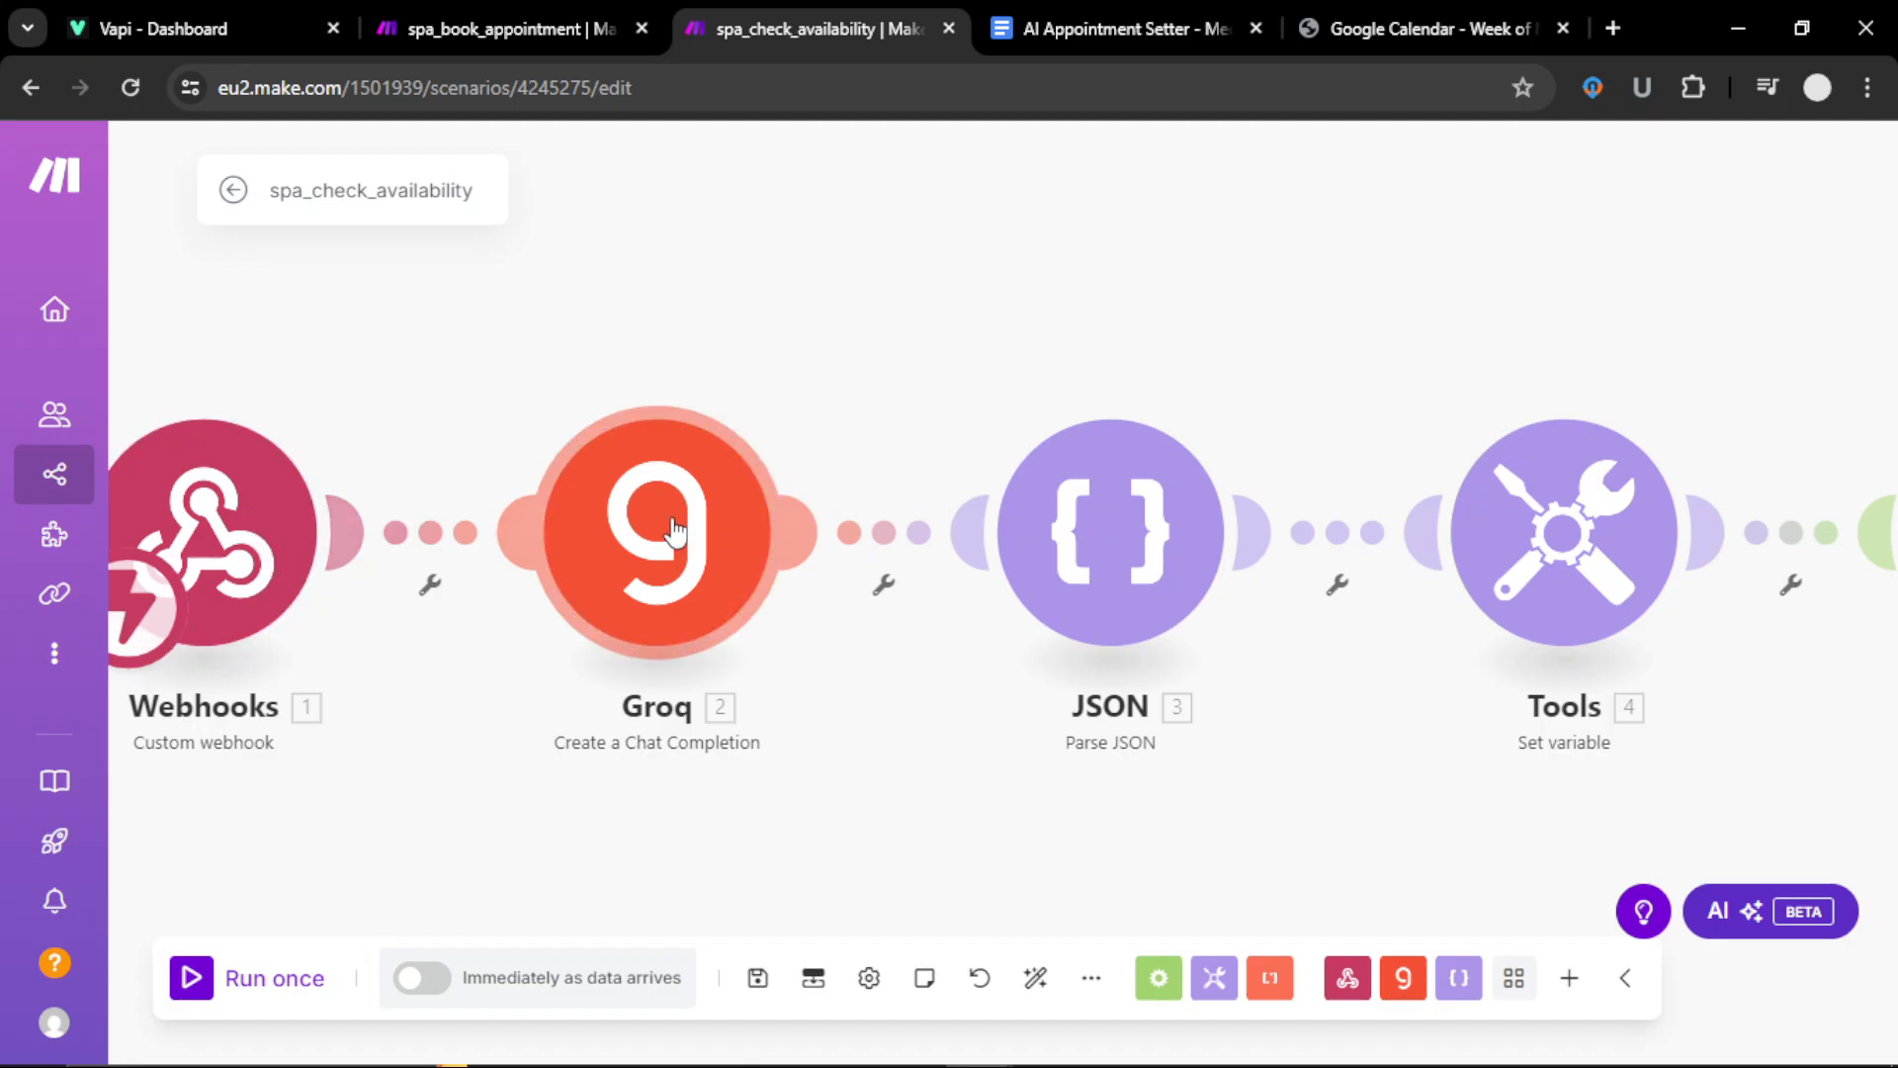
left_click(733, 581)
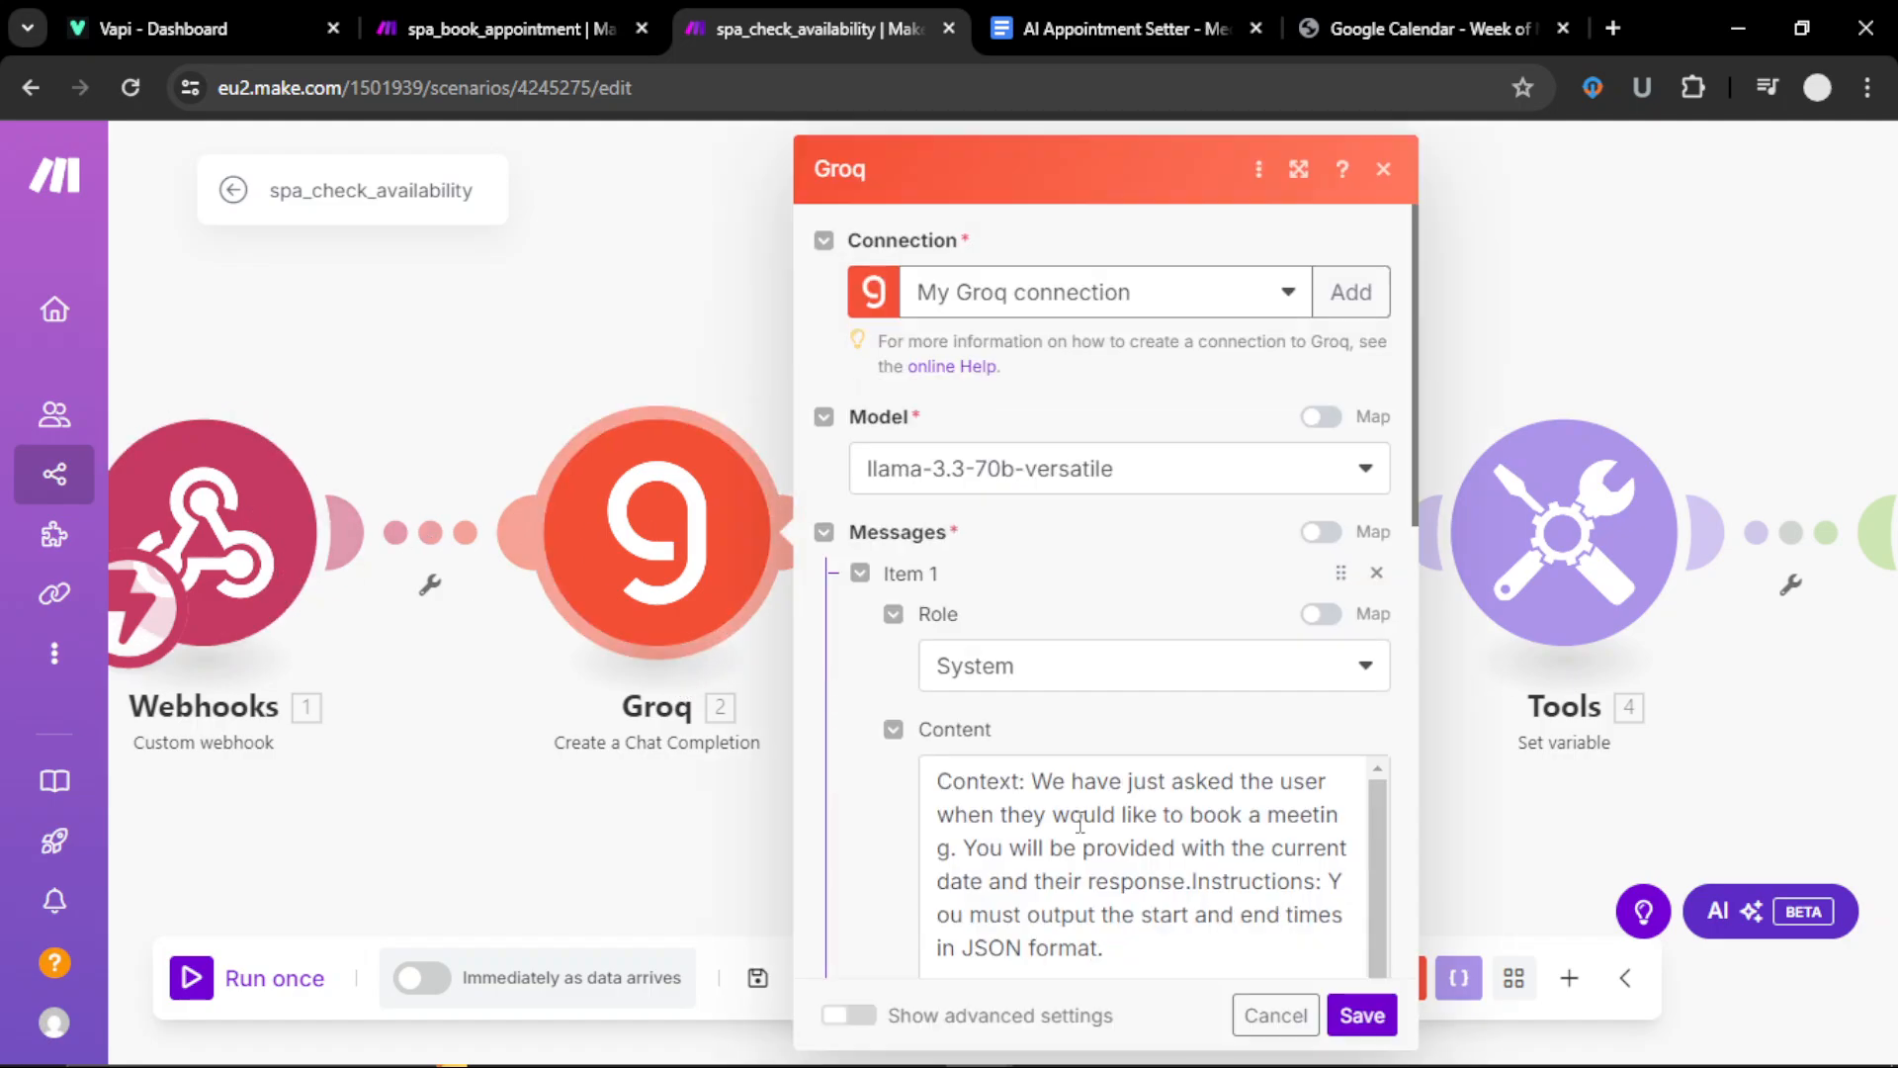
scroll(1081, 821, "down", 10)
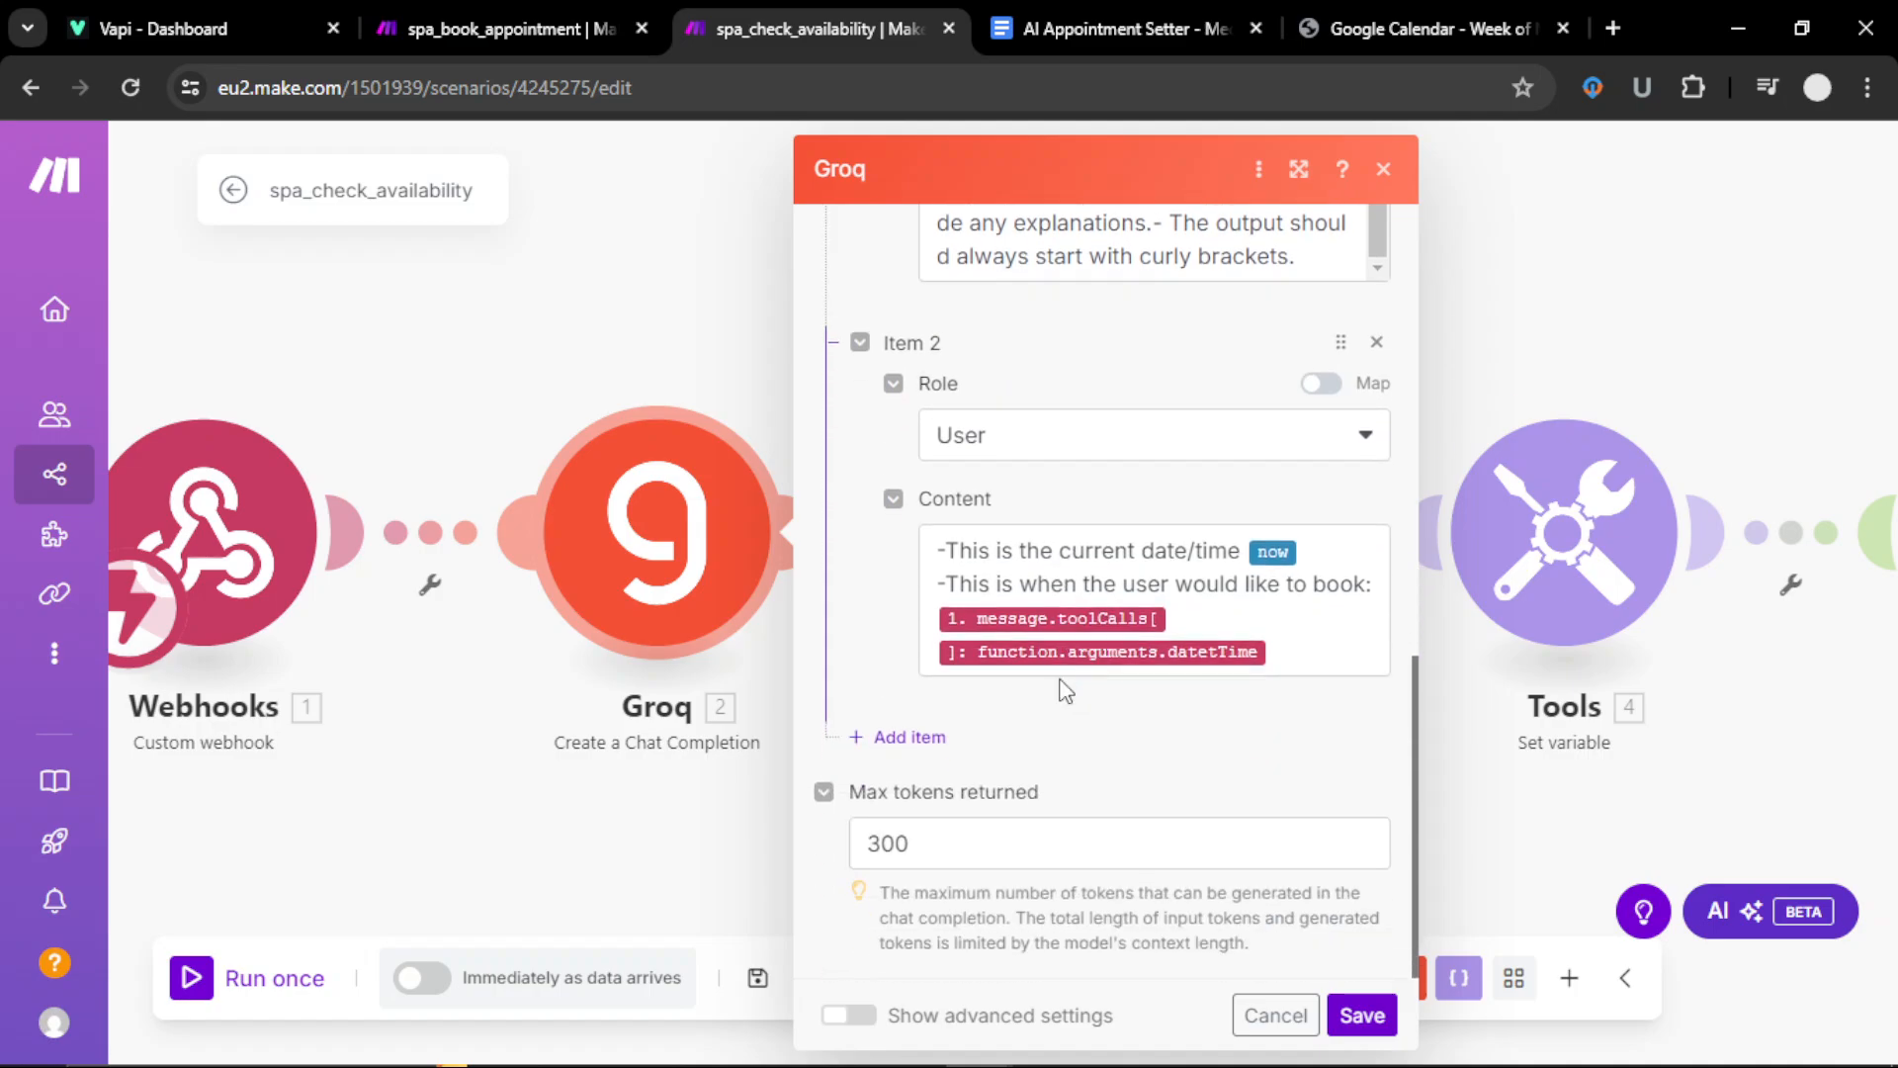
left_click(432, 860)
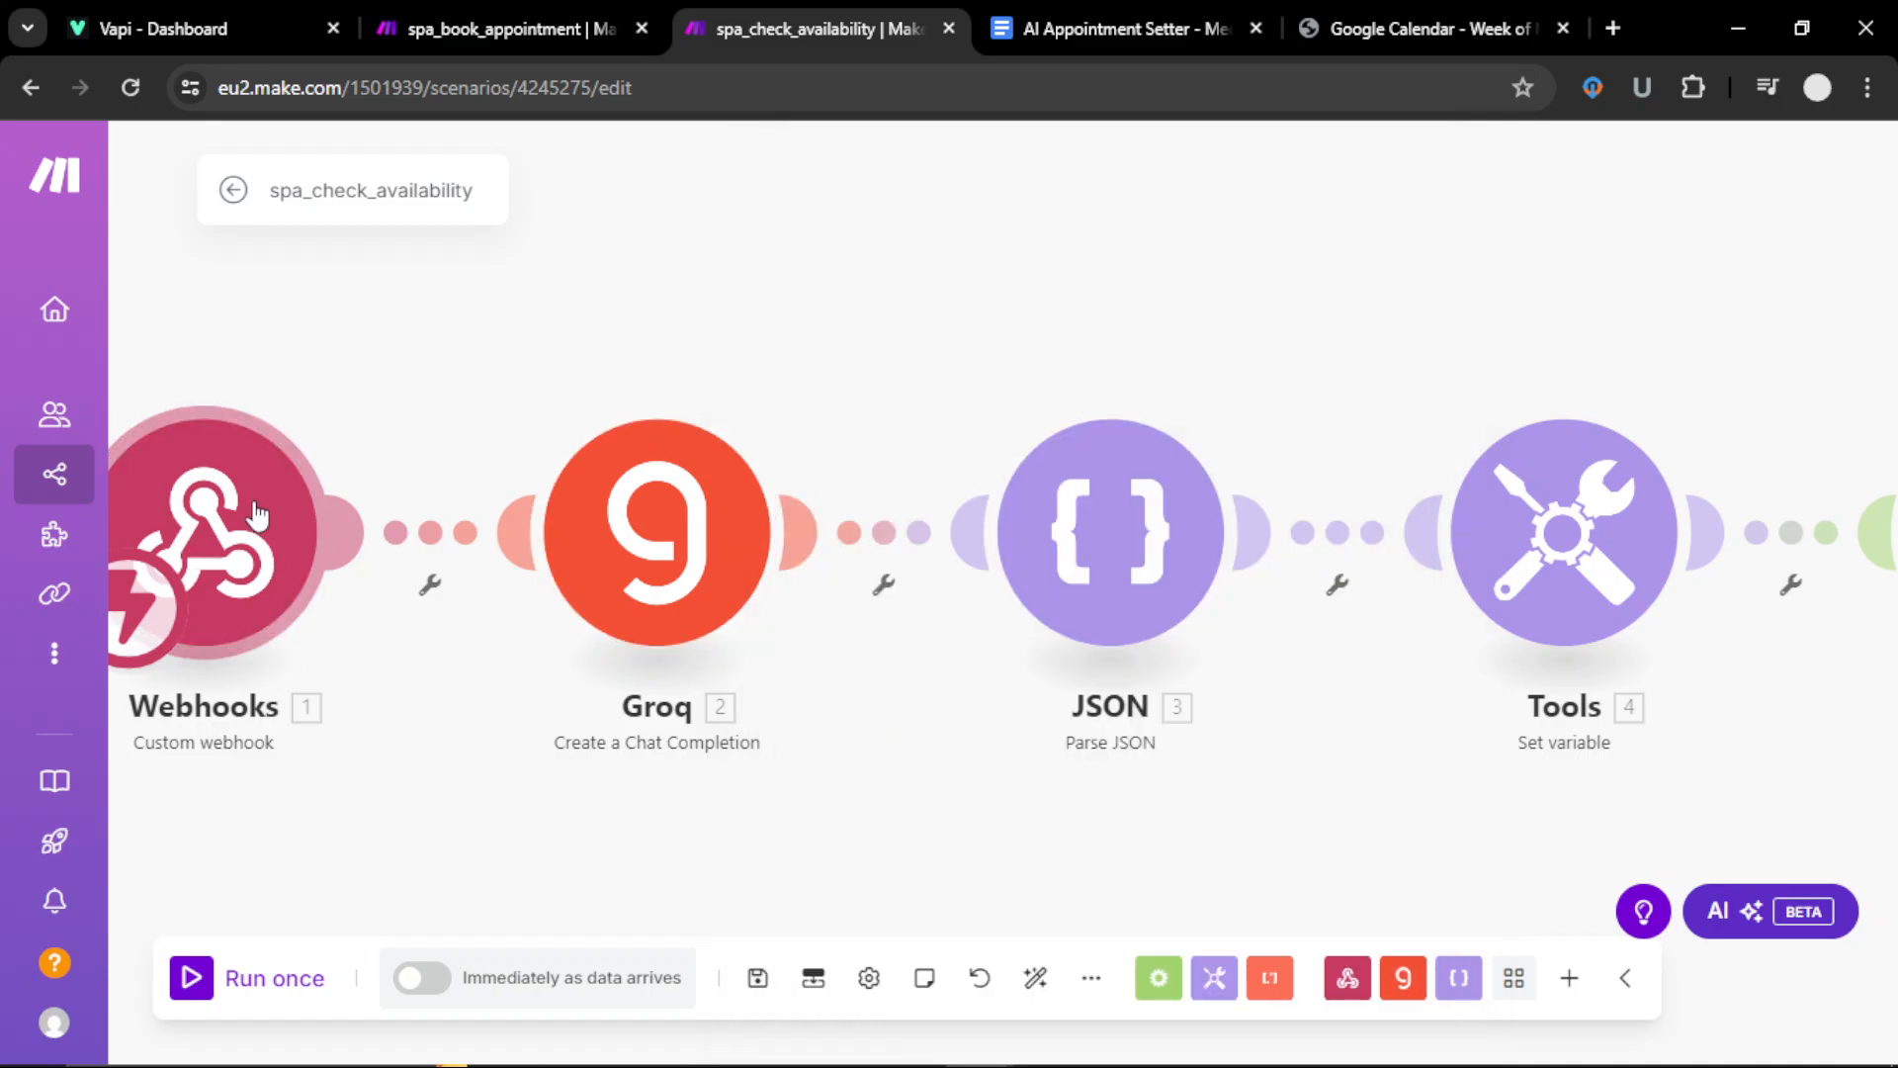
left_click_drag(455, 841, 663, 868)
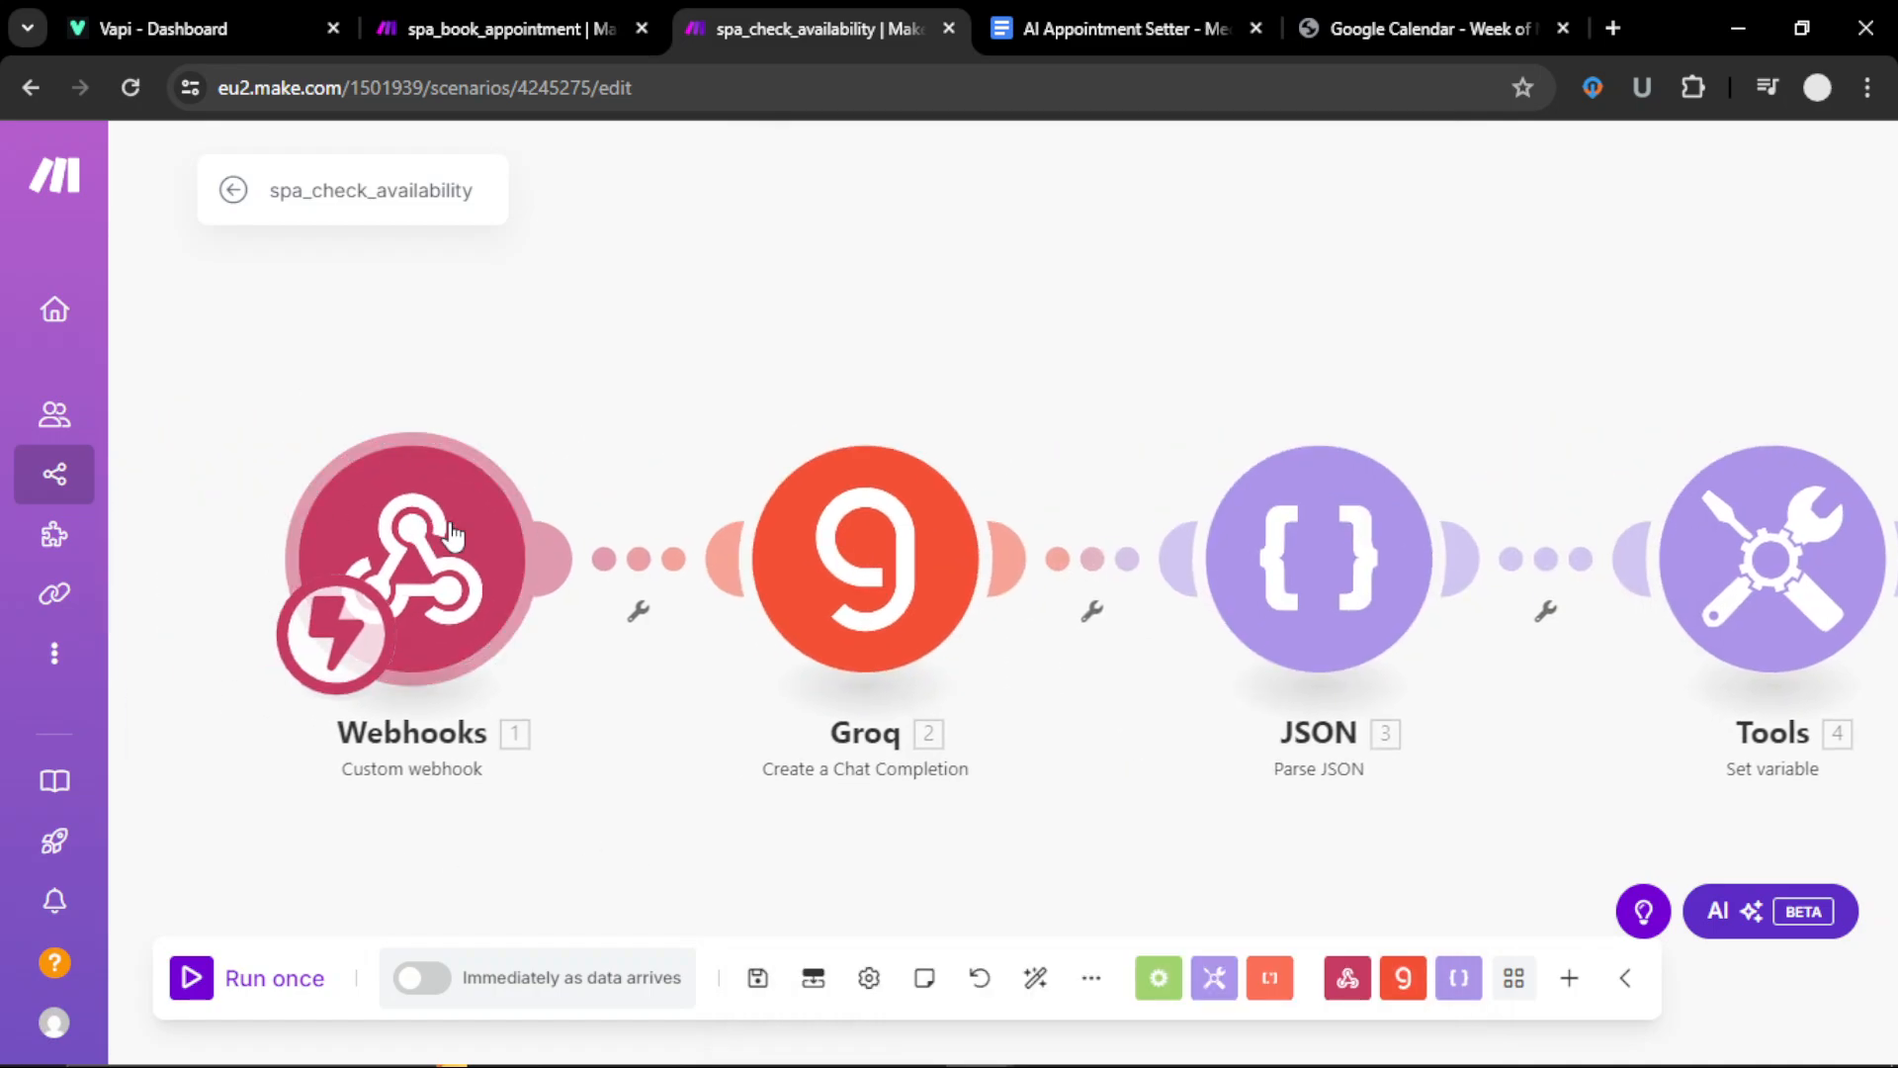
Step: Run the scenario once on existing data and verify the webhook's dateTime argument 2025-03-20T15:00:00
left_click(238, 977)
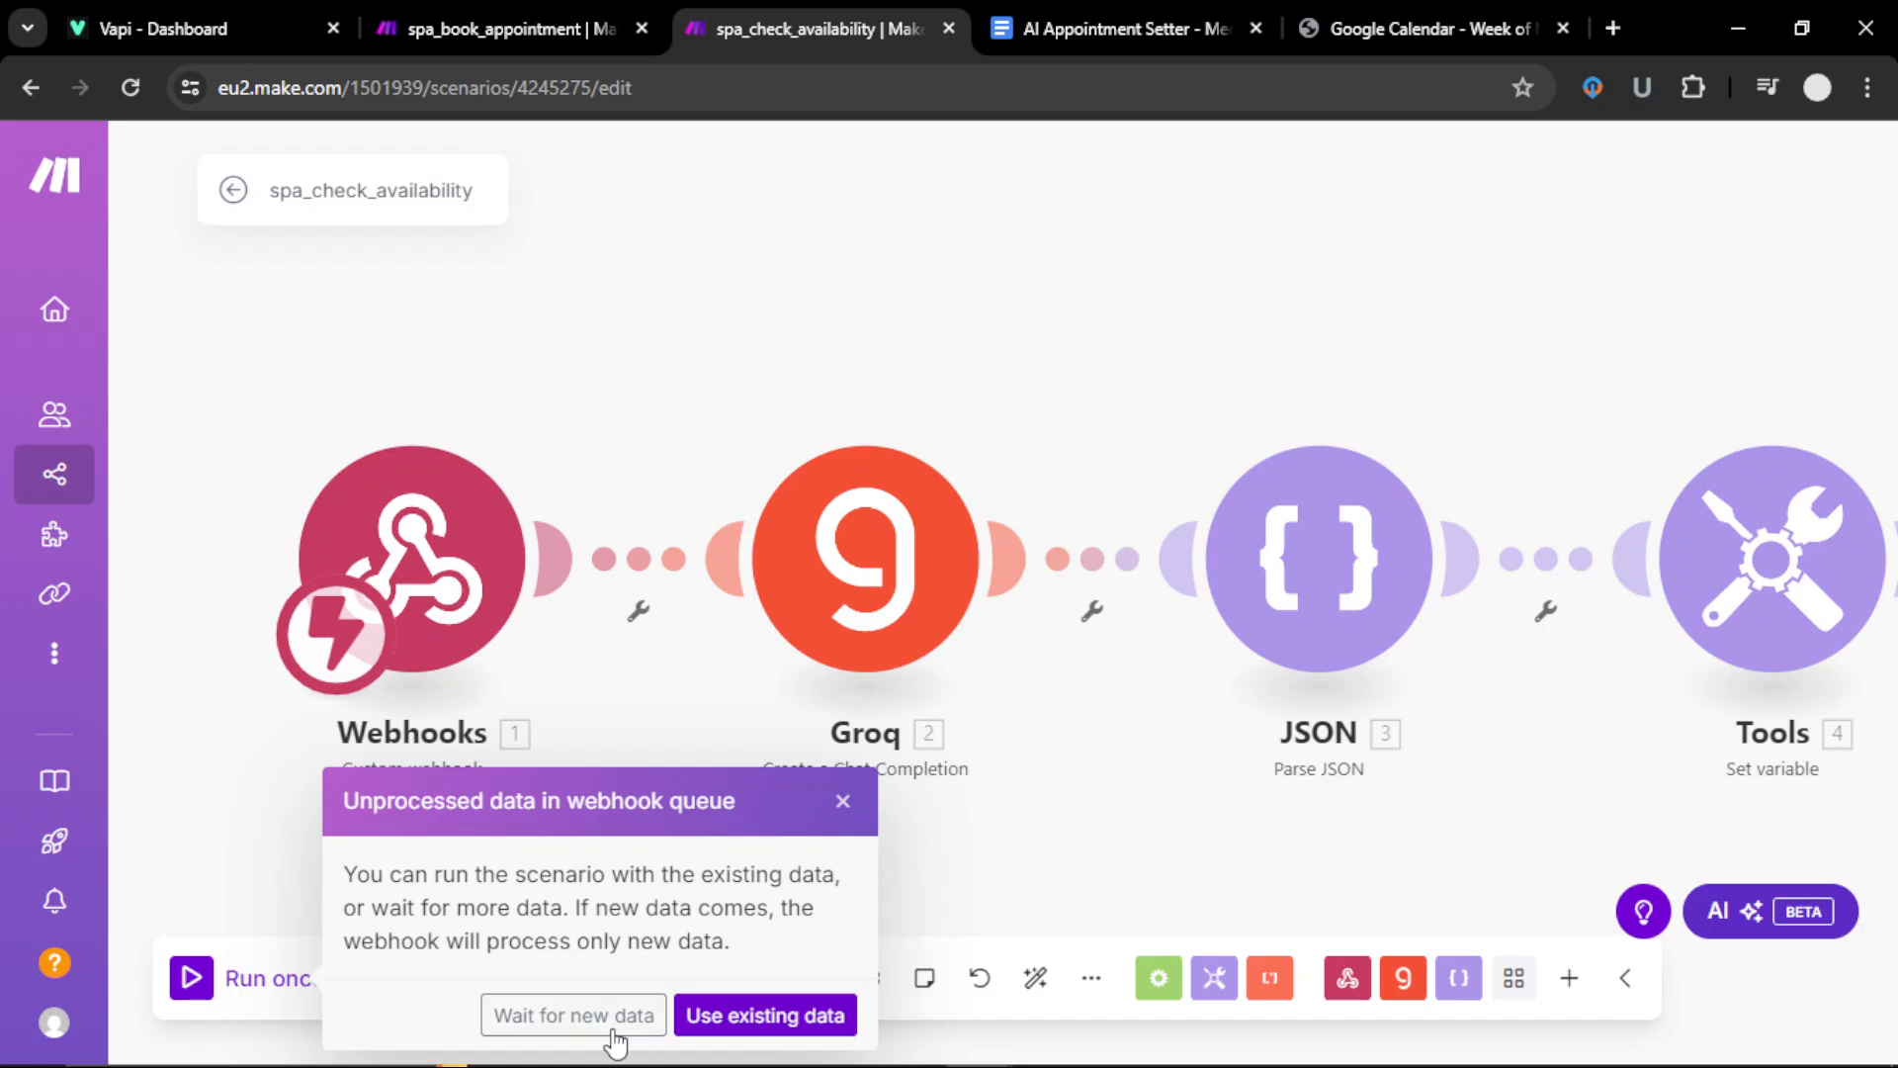
left_click(729, 1028)
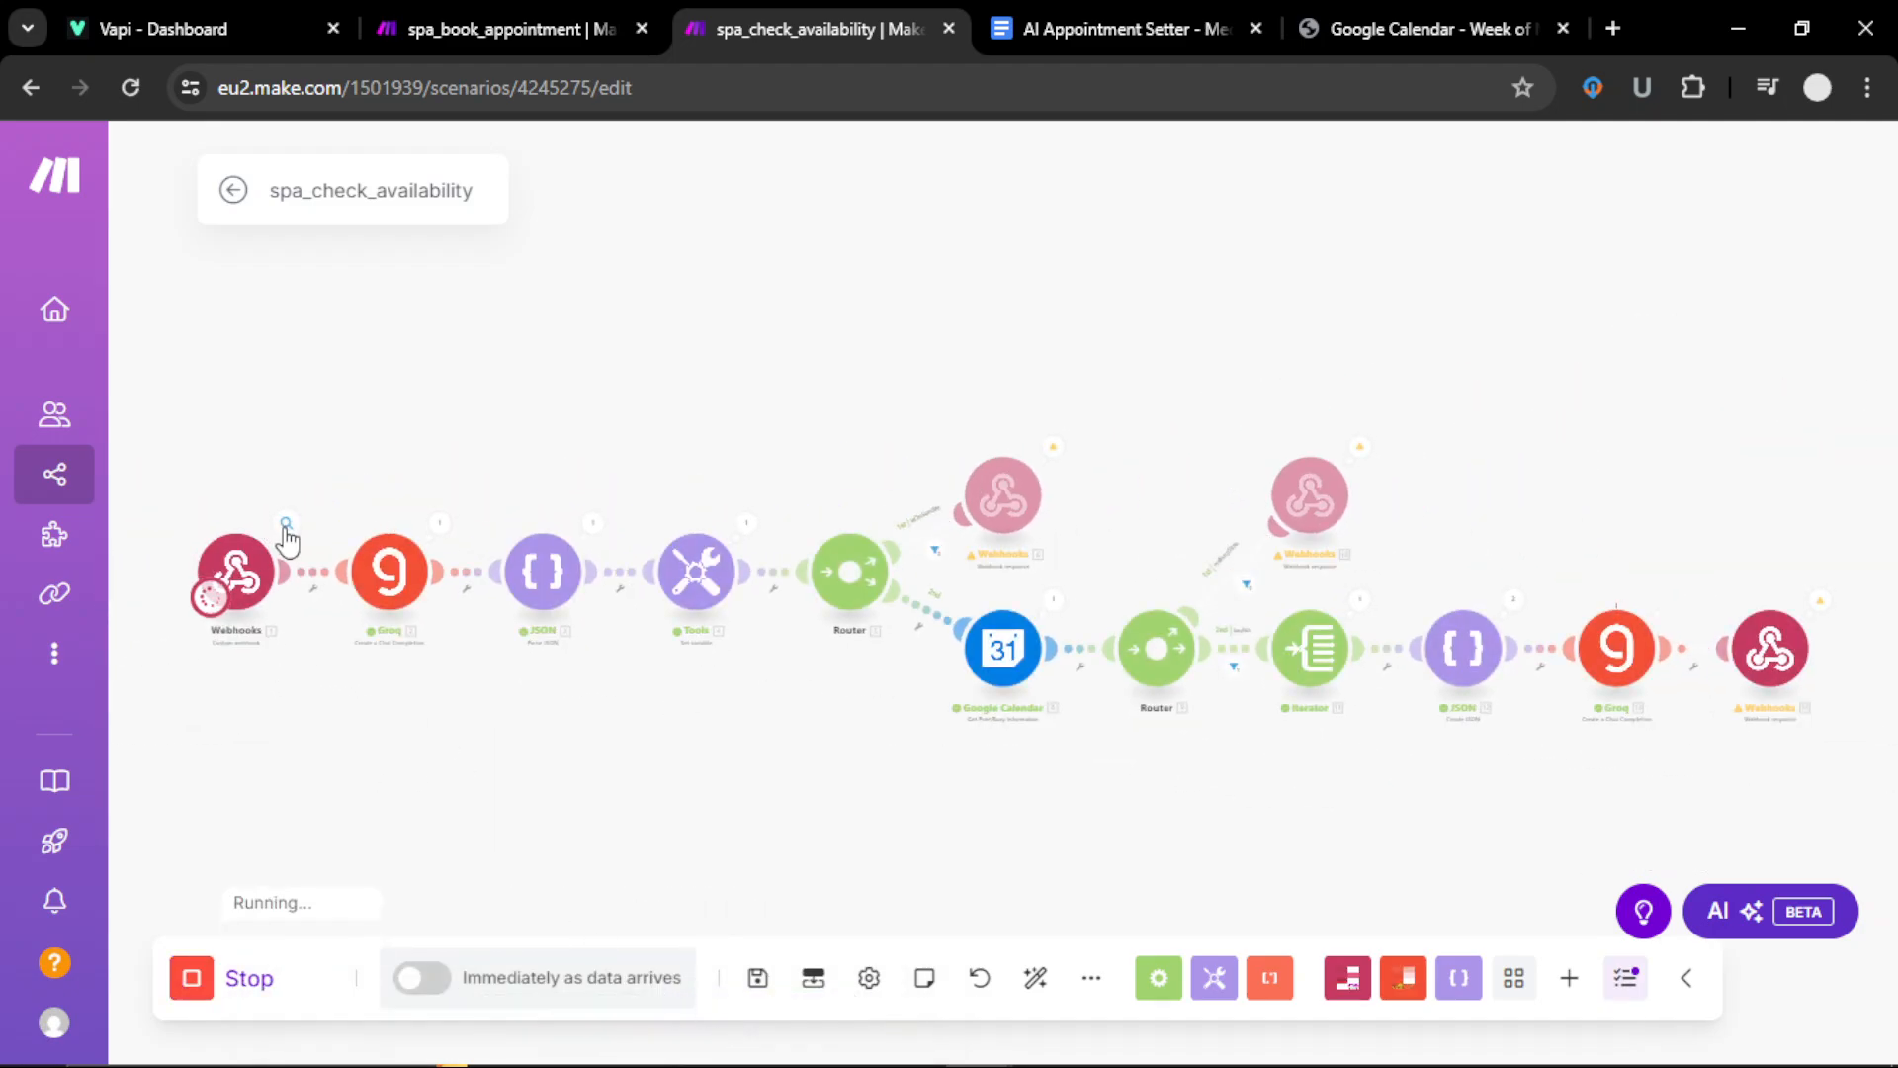
left_click(286, 532)
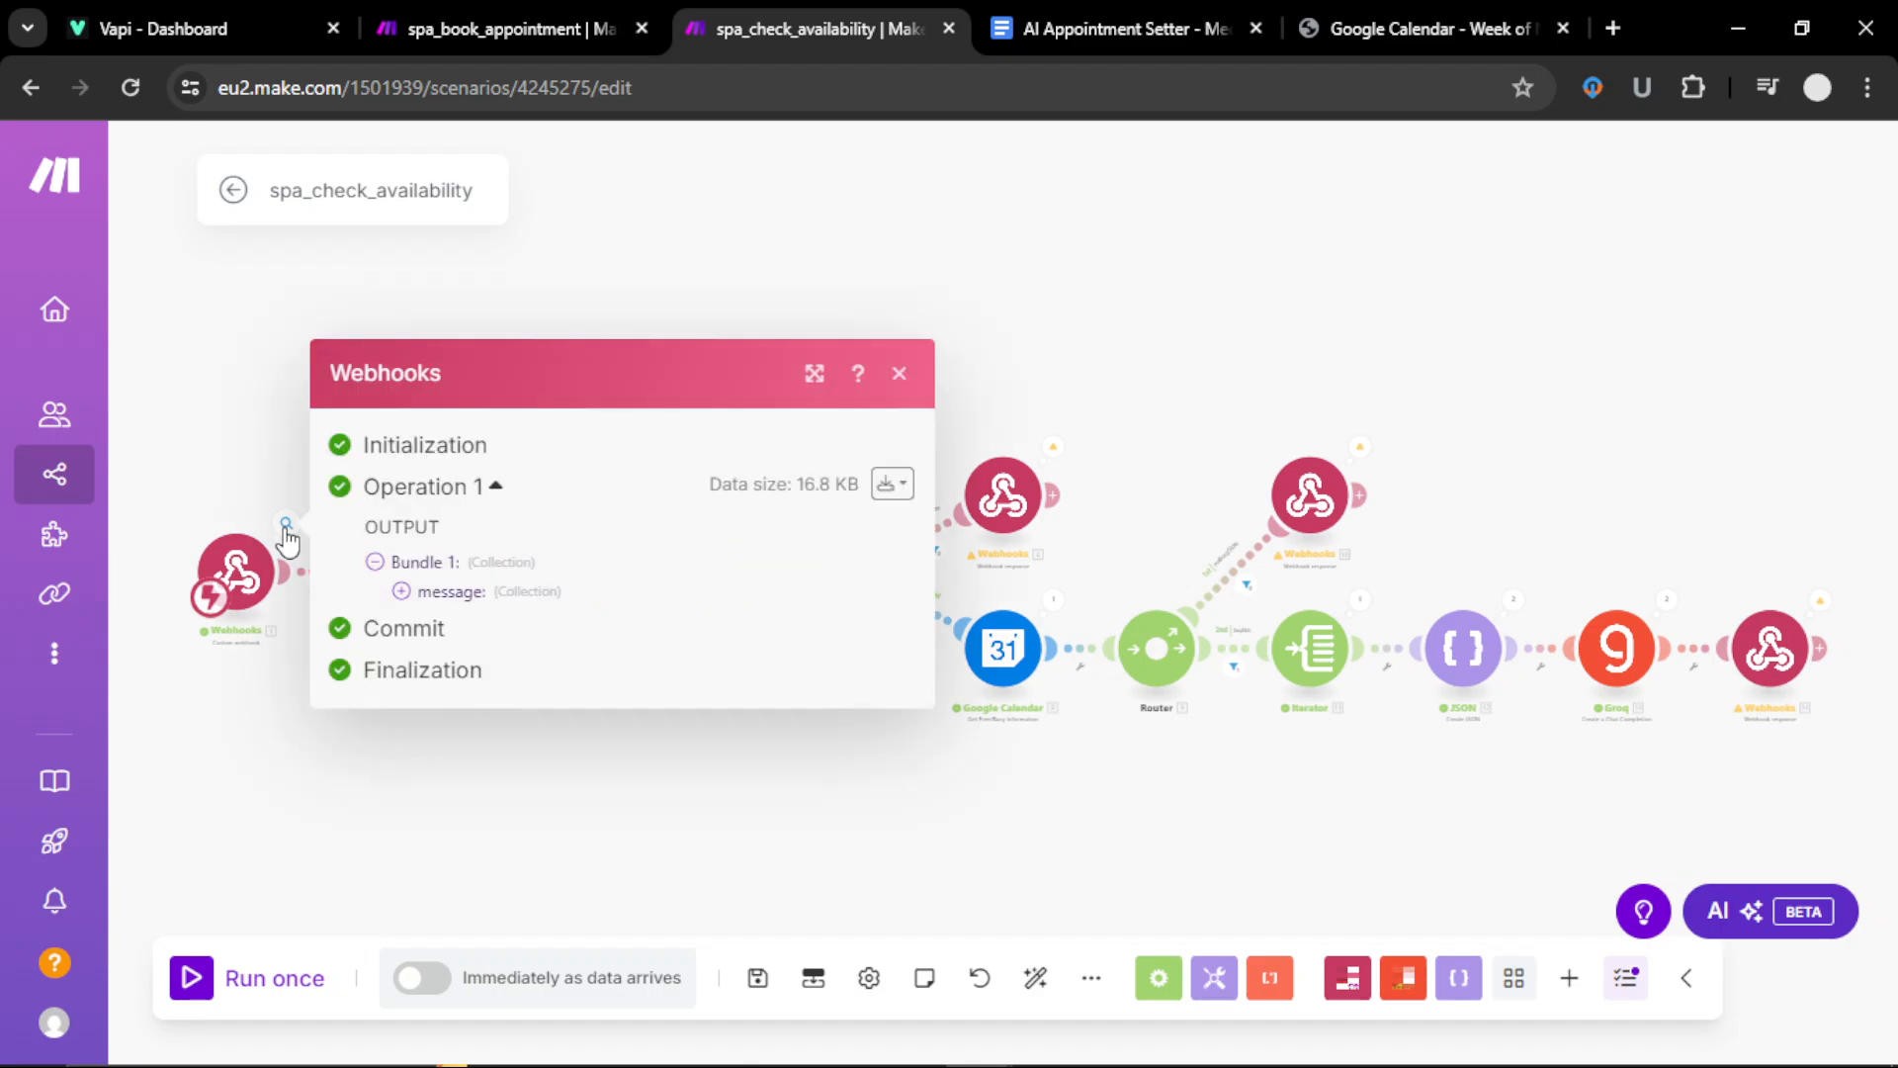
left_click(401, 590)
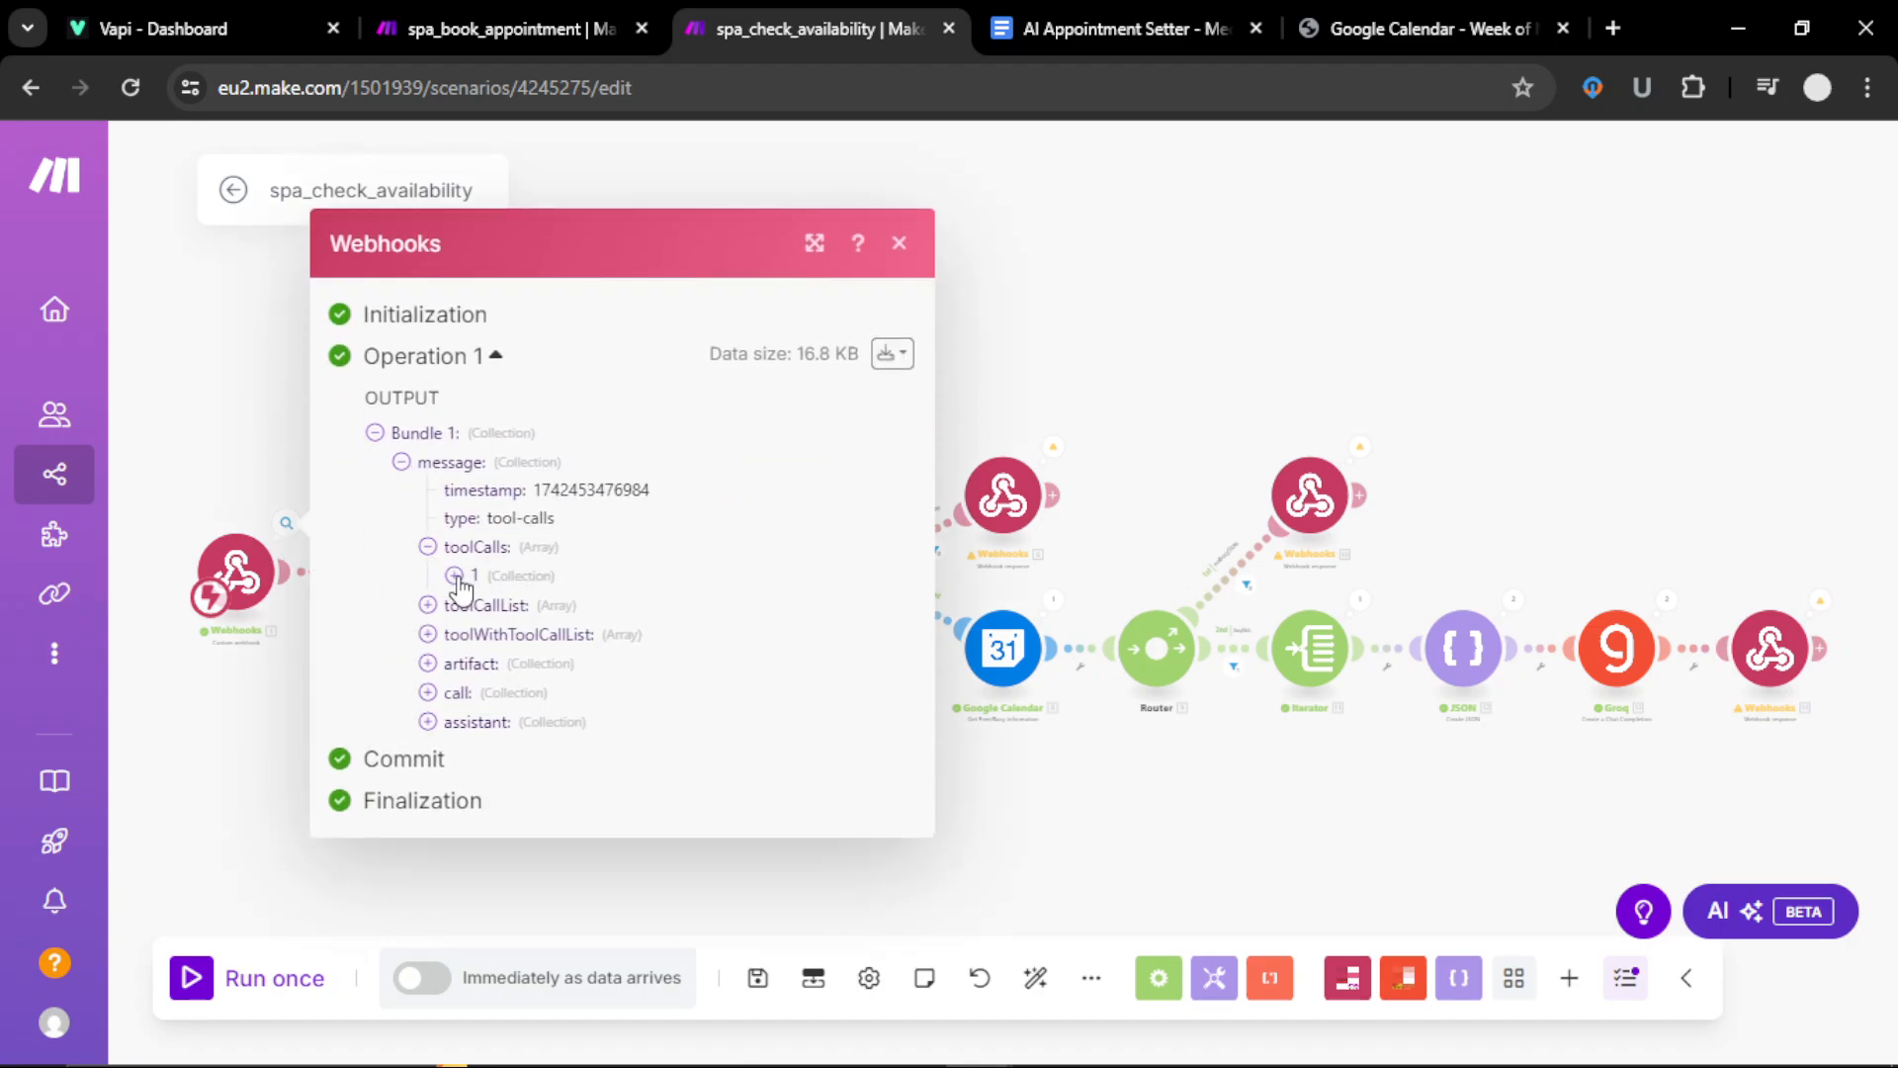
left_click(429, 564)
left_click(480, 617)
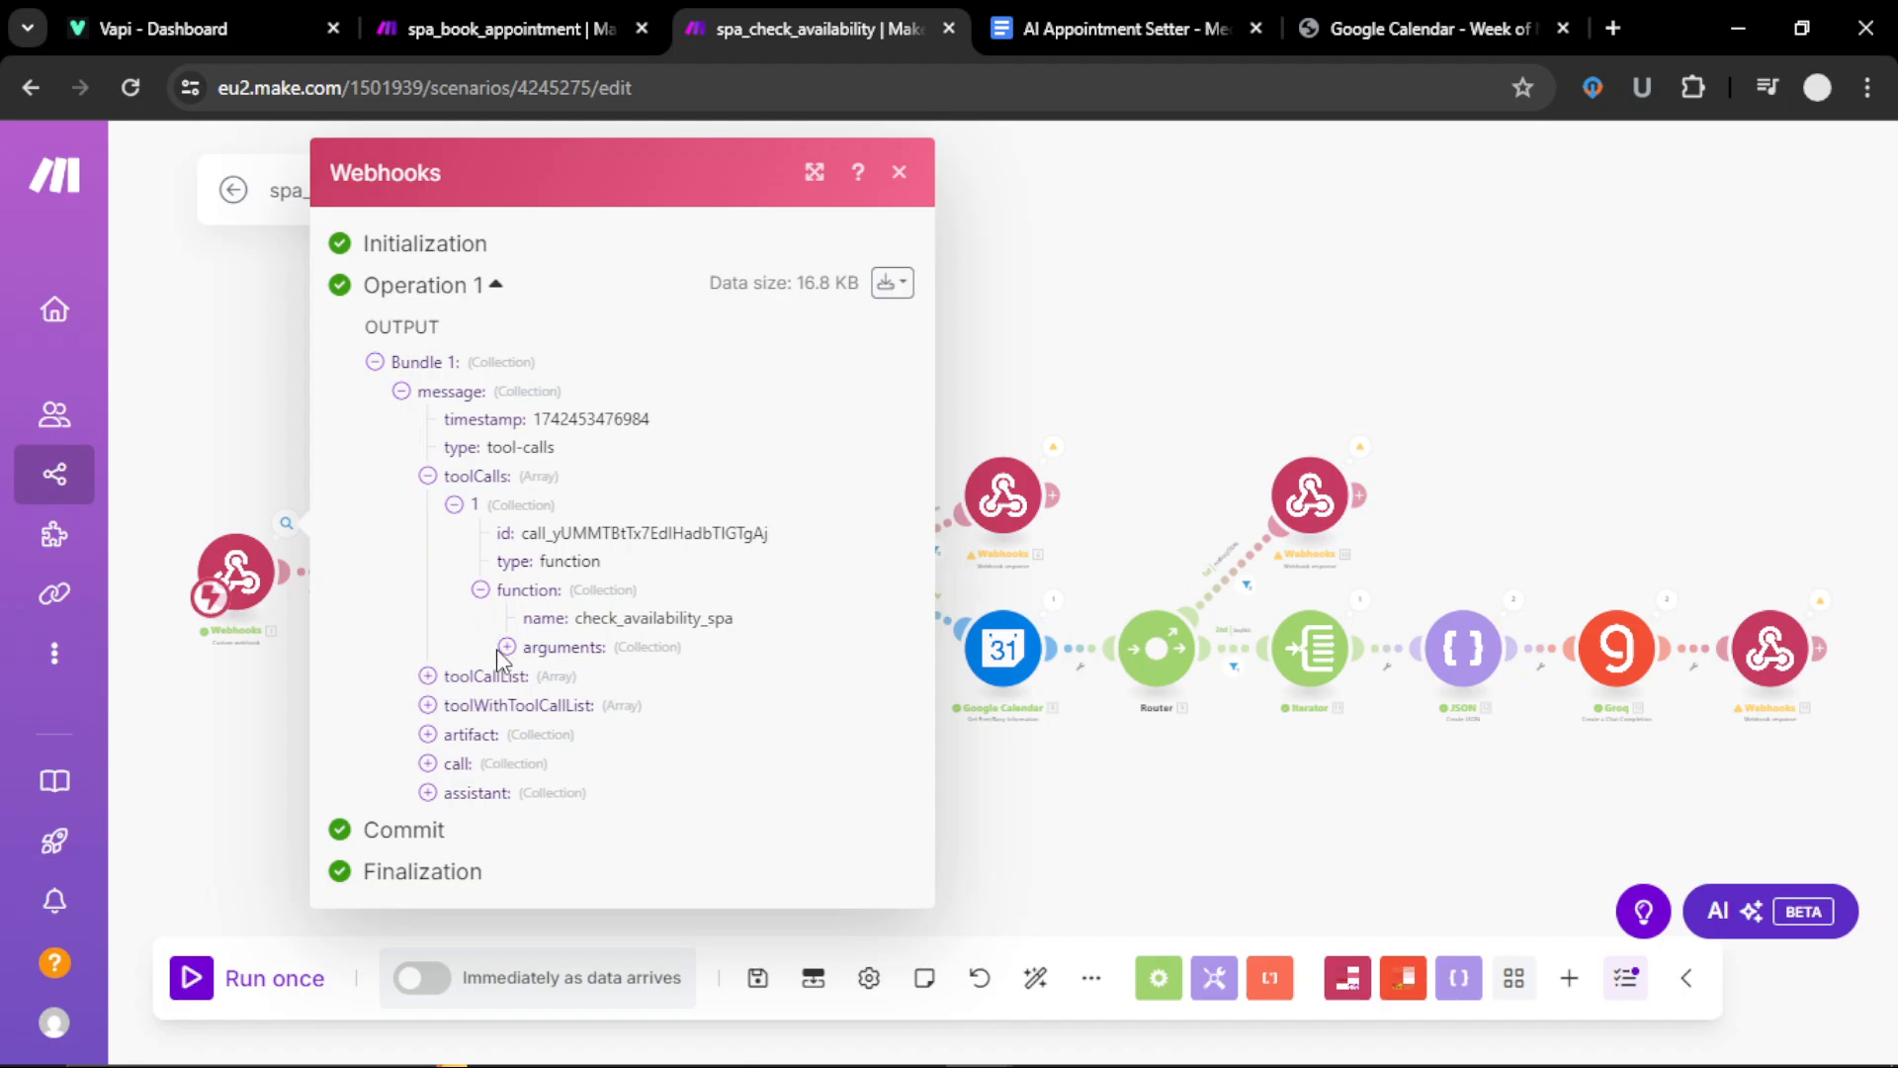
left_click(507, 645)
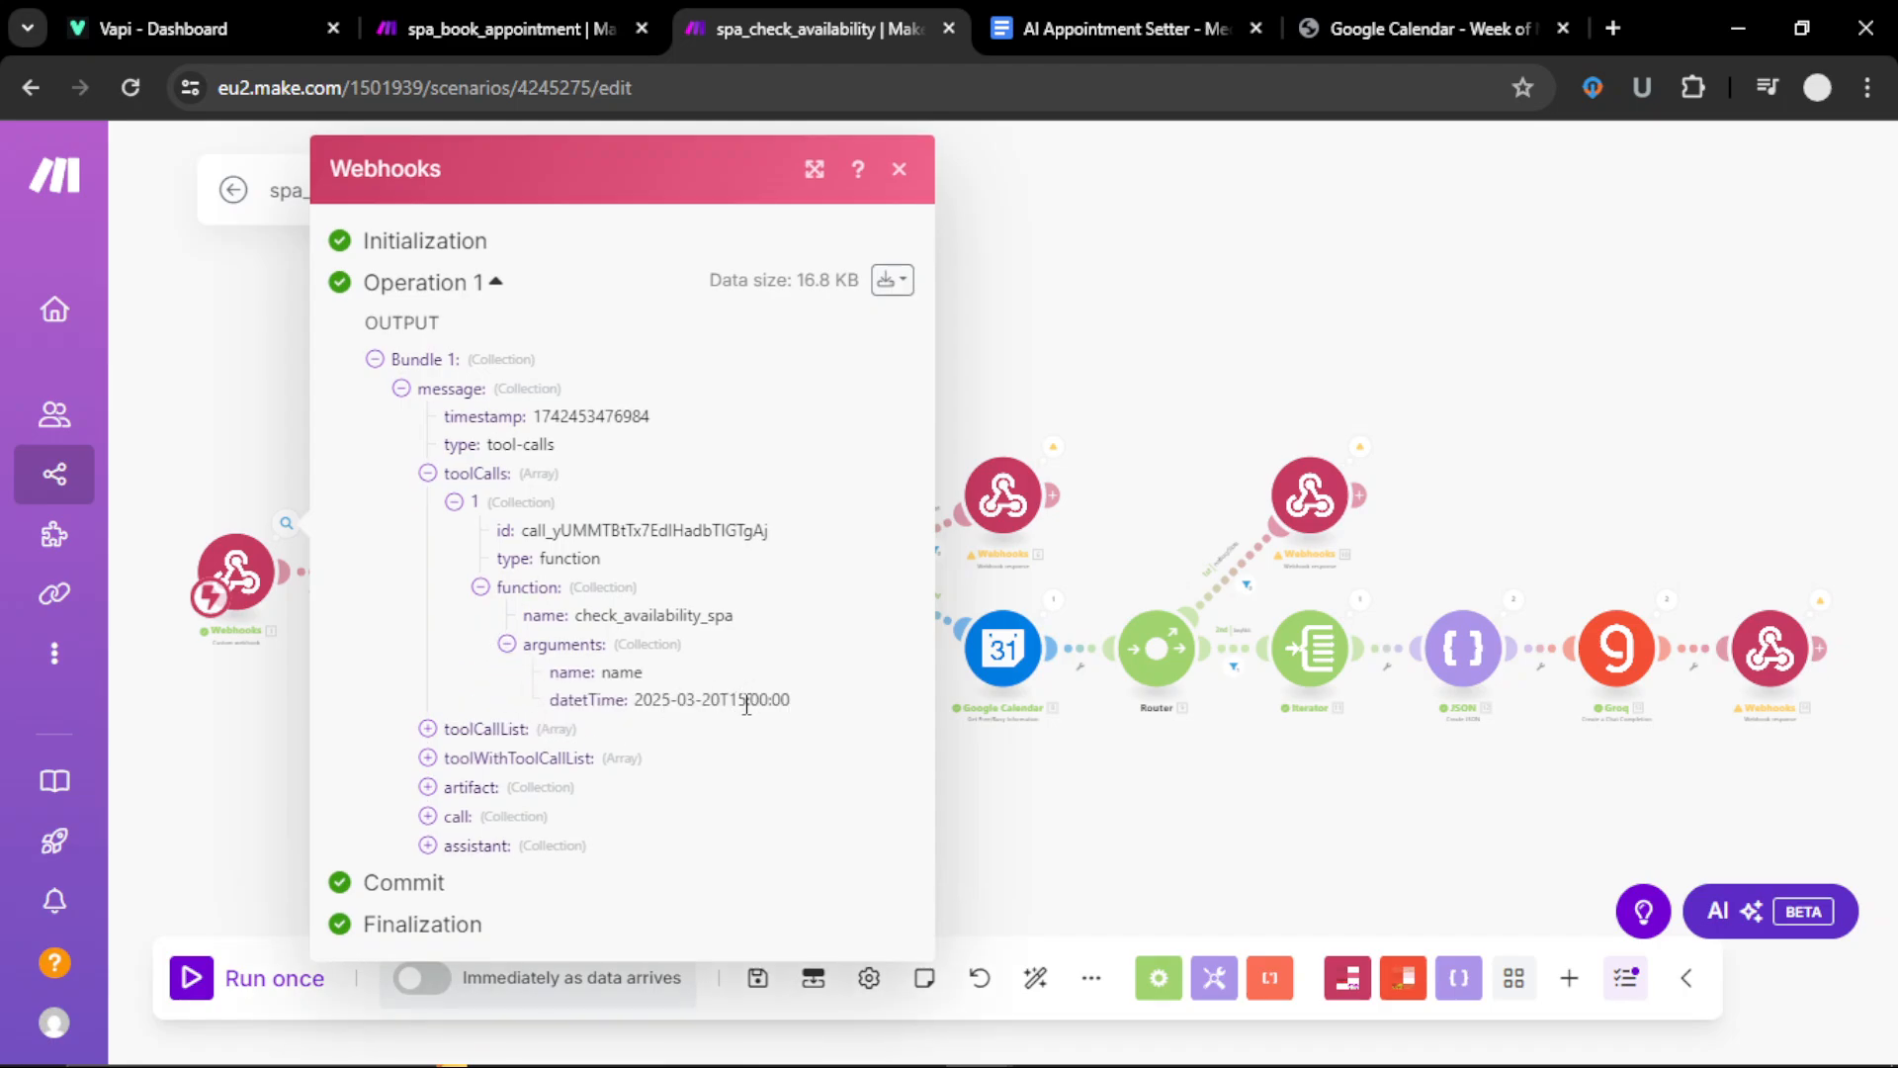
left_click(898, 169)
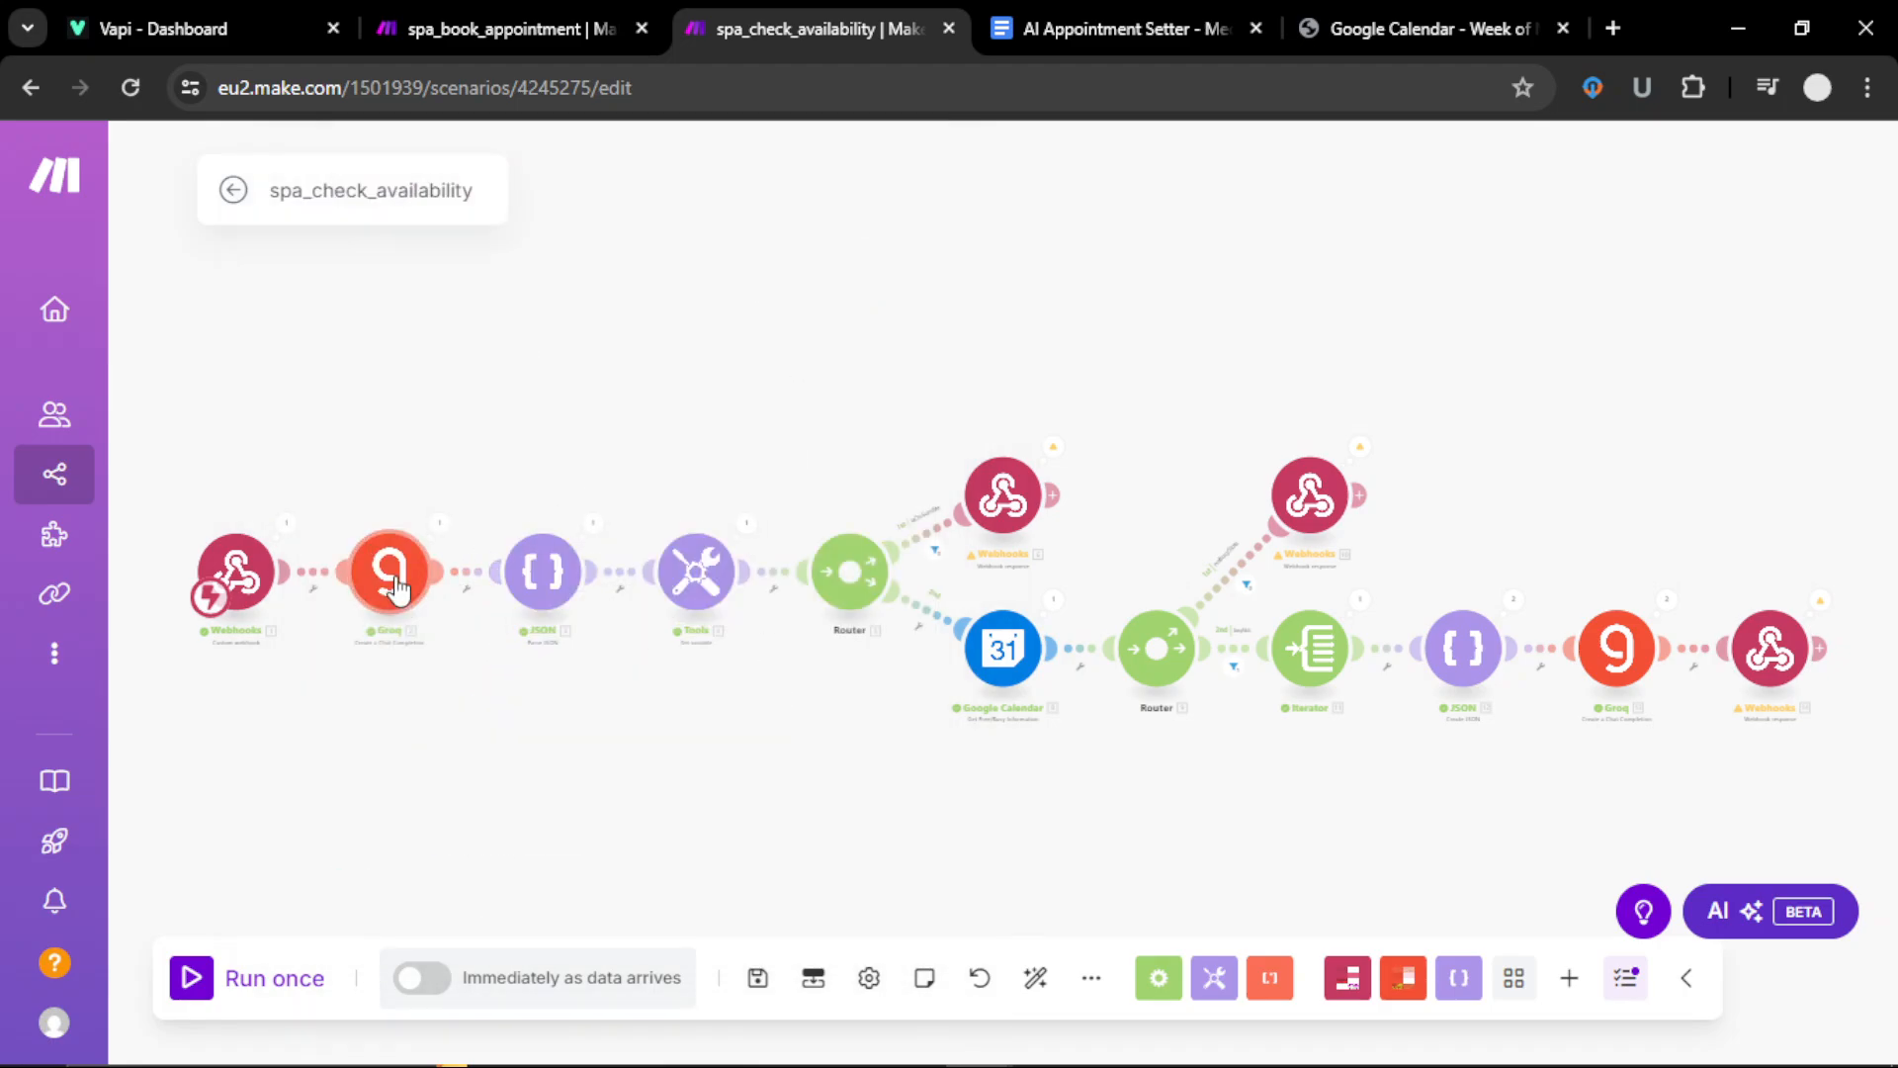
Step: Verify the Groq user message maps the webhook's toolCalls arguments datetTime 2025-03-20T15:00:00
scroll(839, 659, "down", 5)
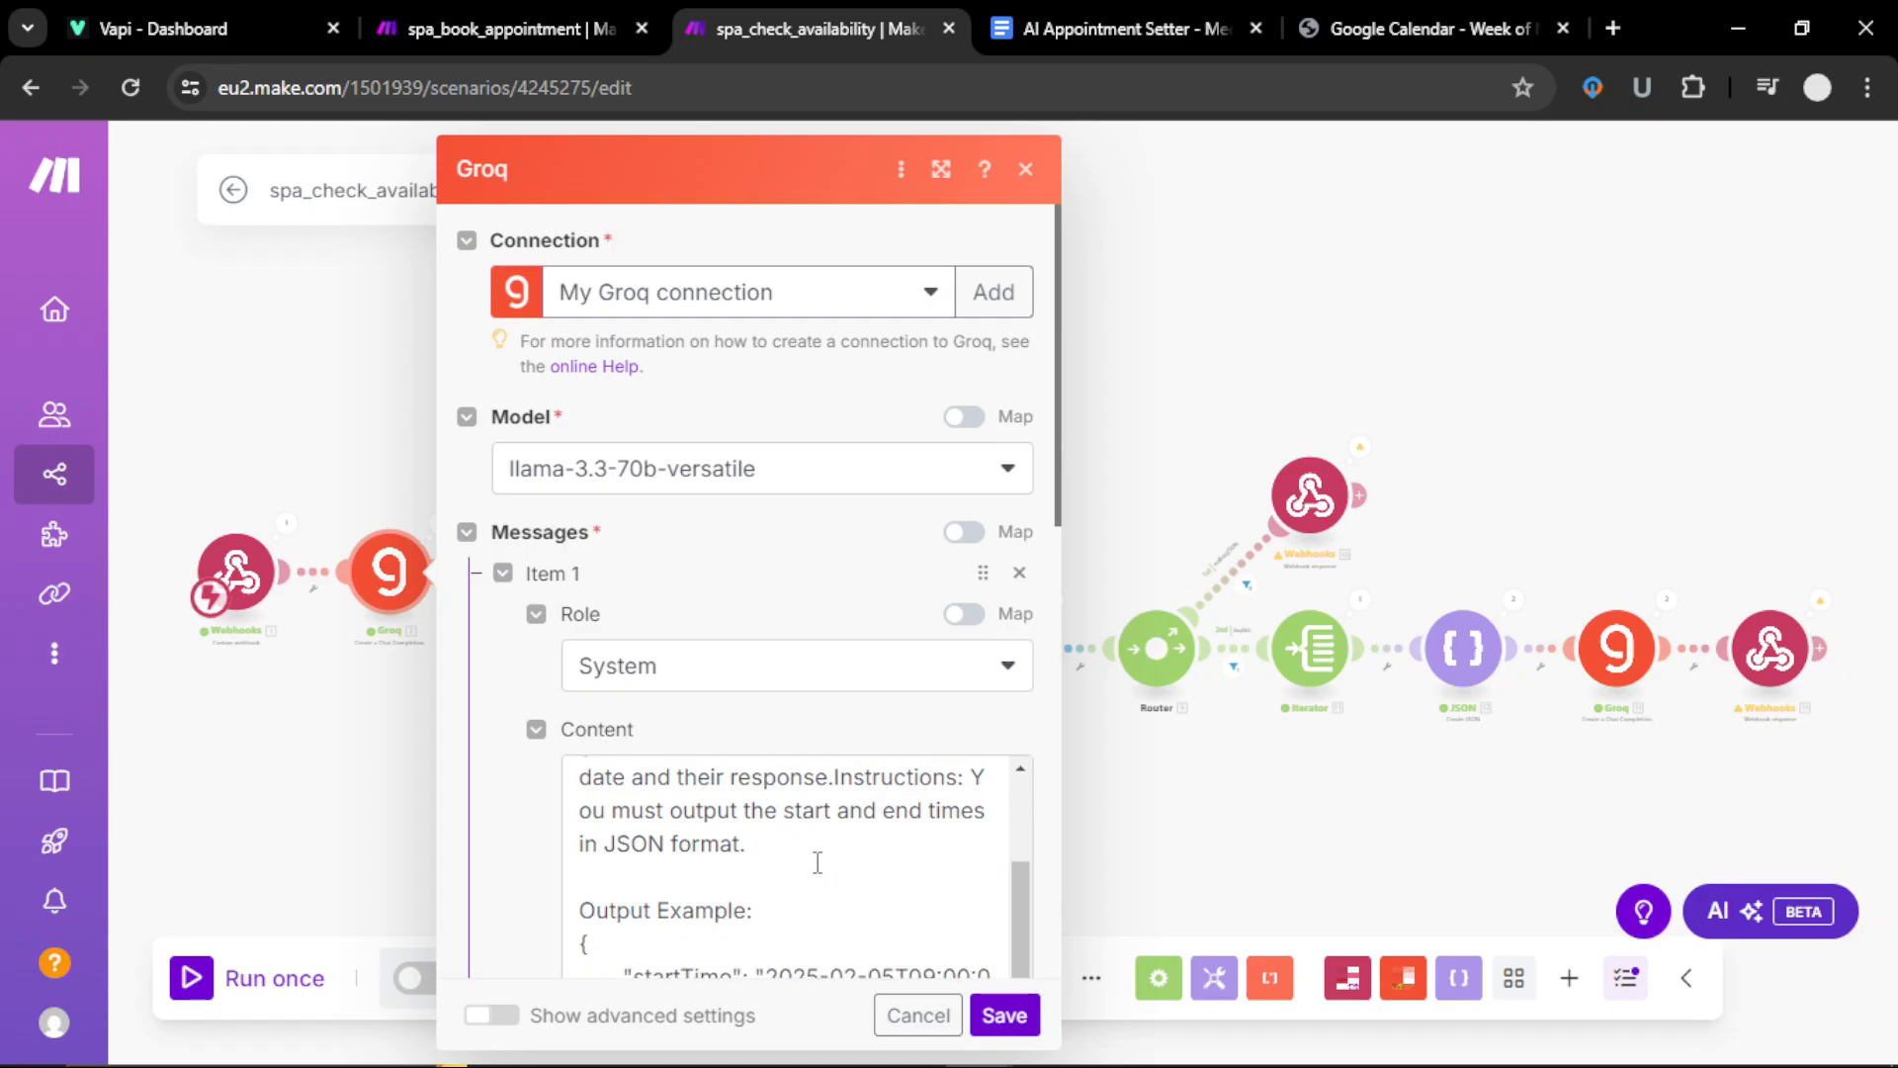
scroll(840, 659, "down", 6)
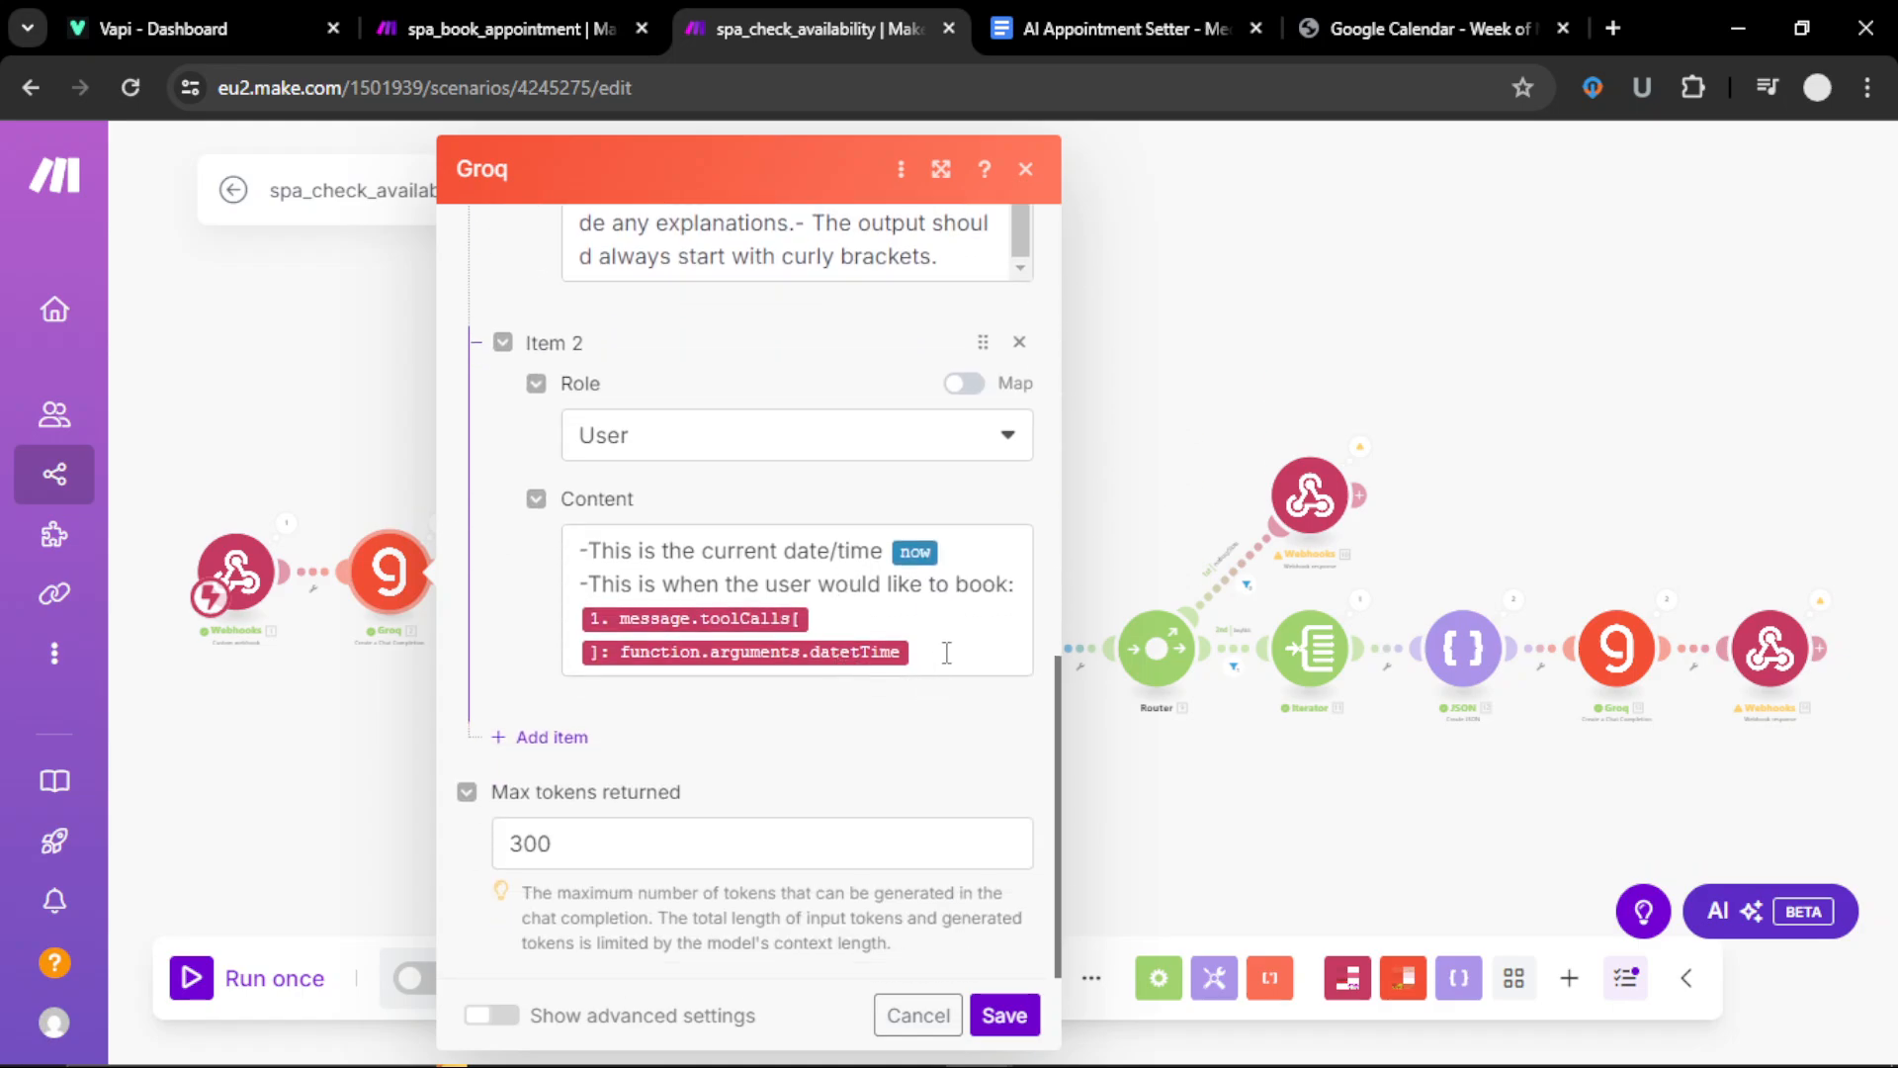
left_click(947, 653)
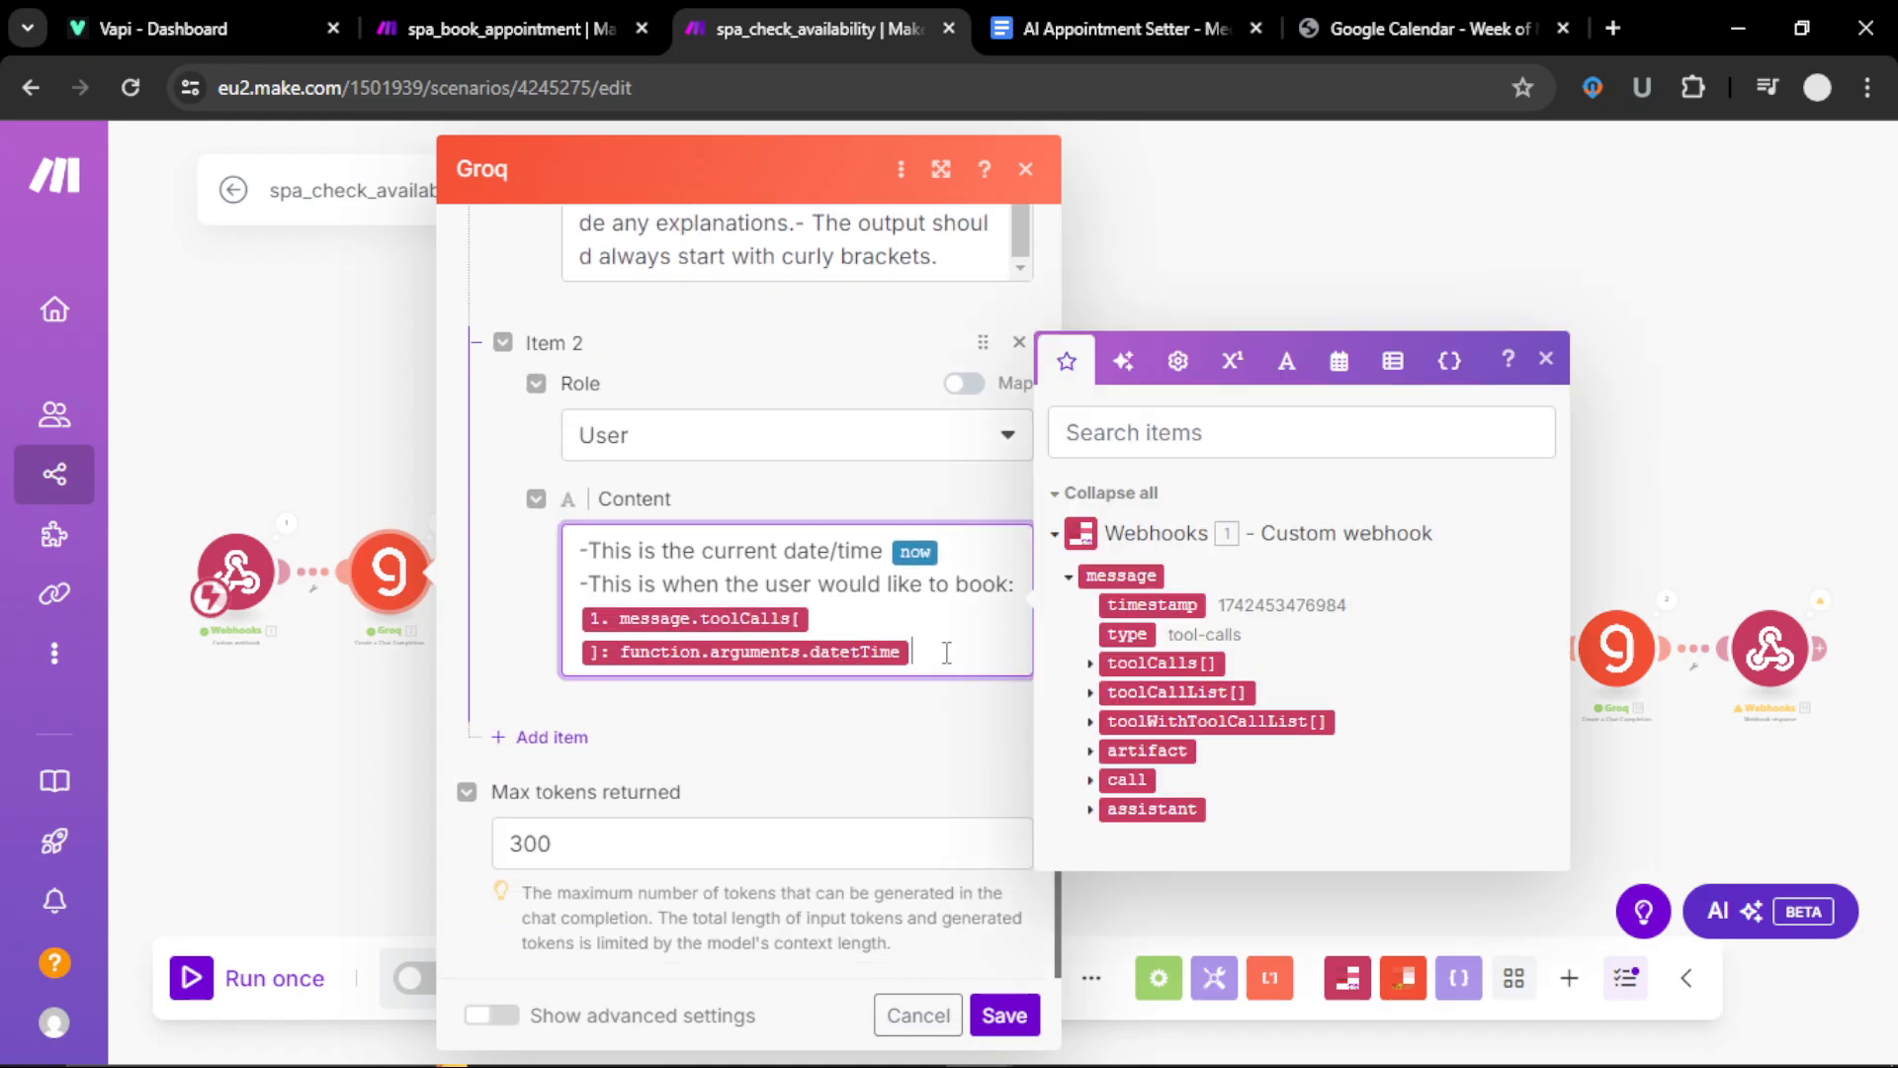
left_click(1088, 667)
left_click(1111, 708)
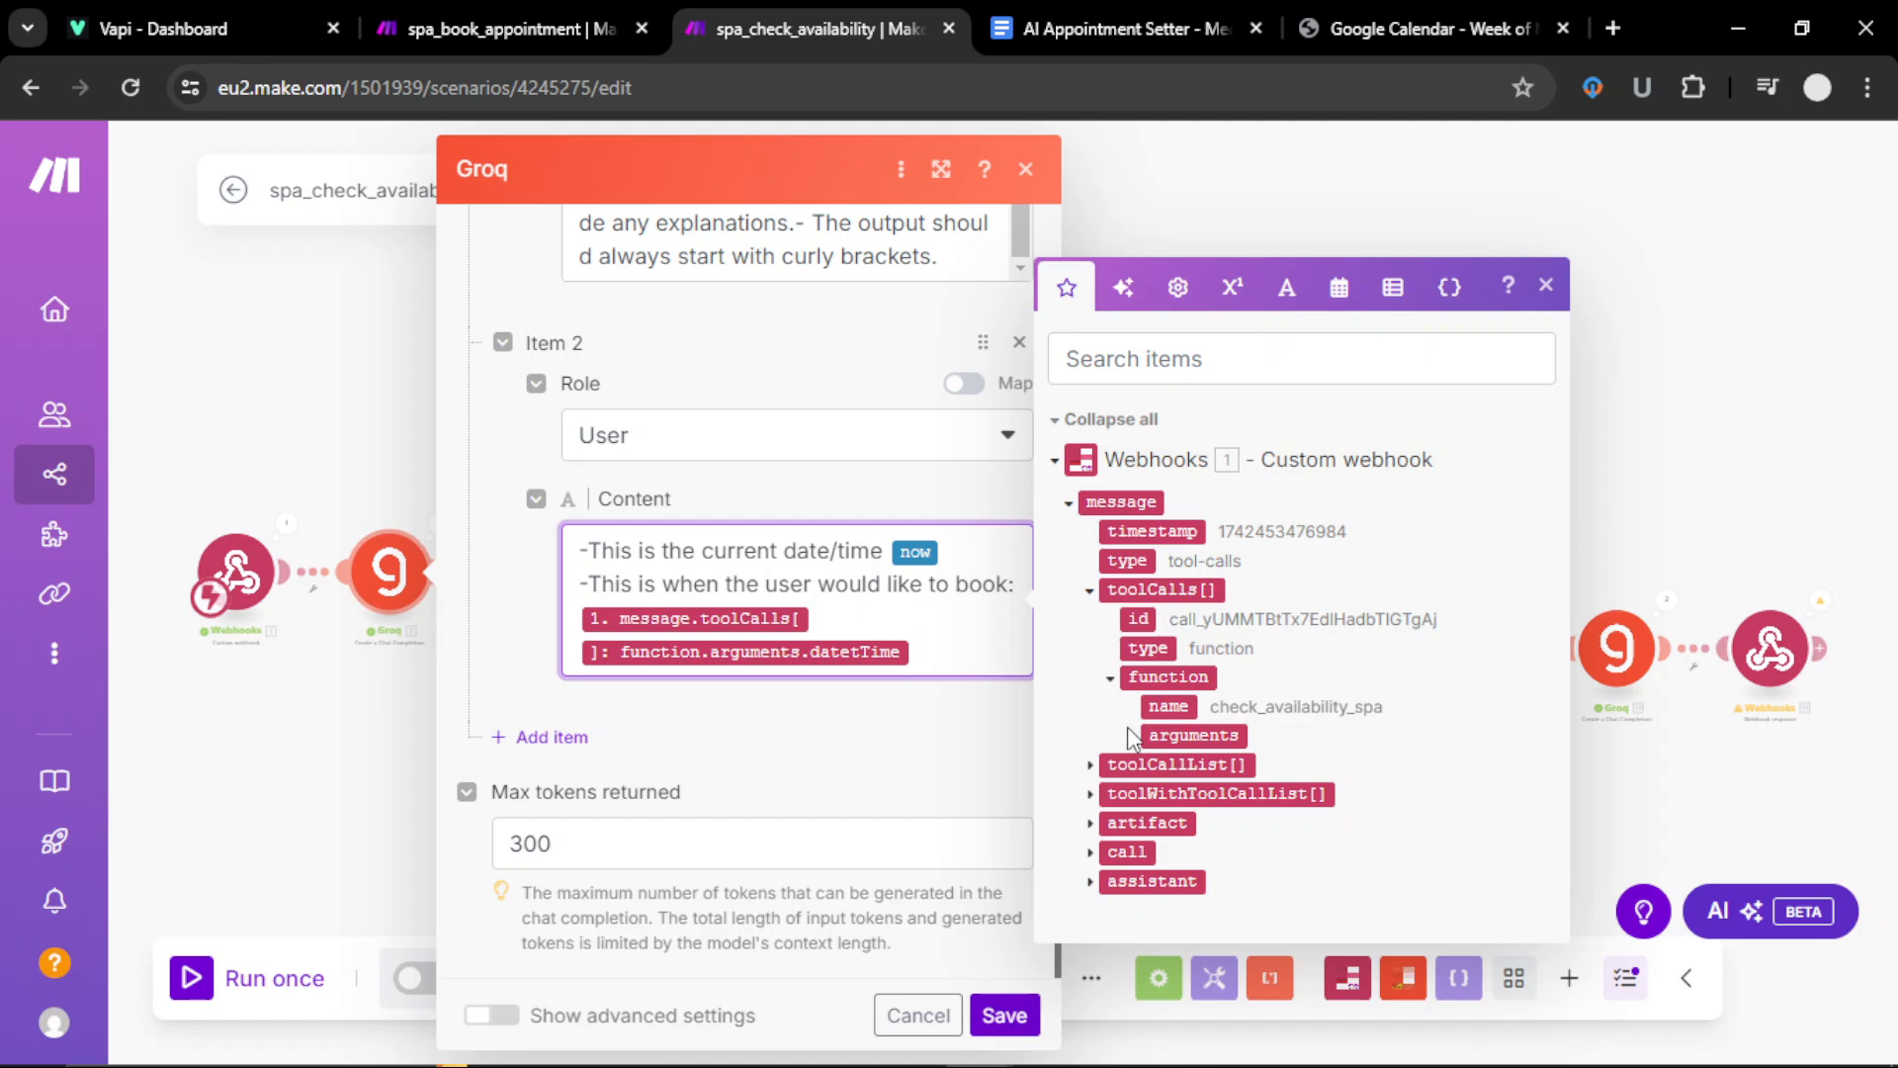
left_click(1132, 737)
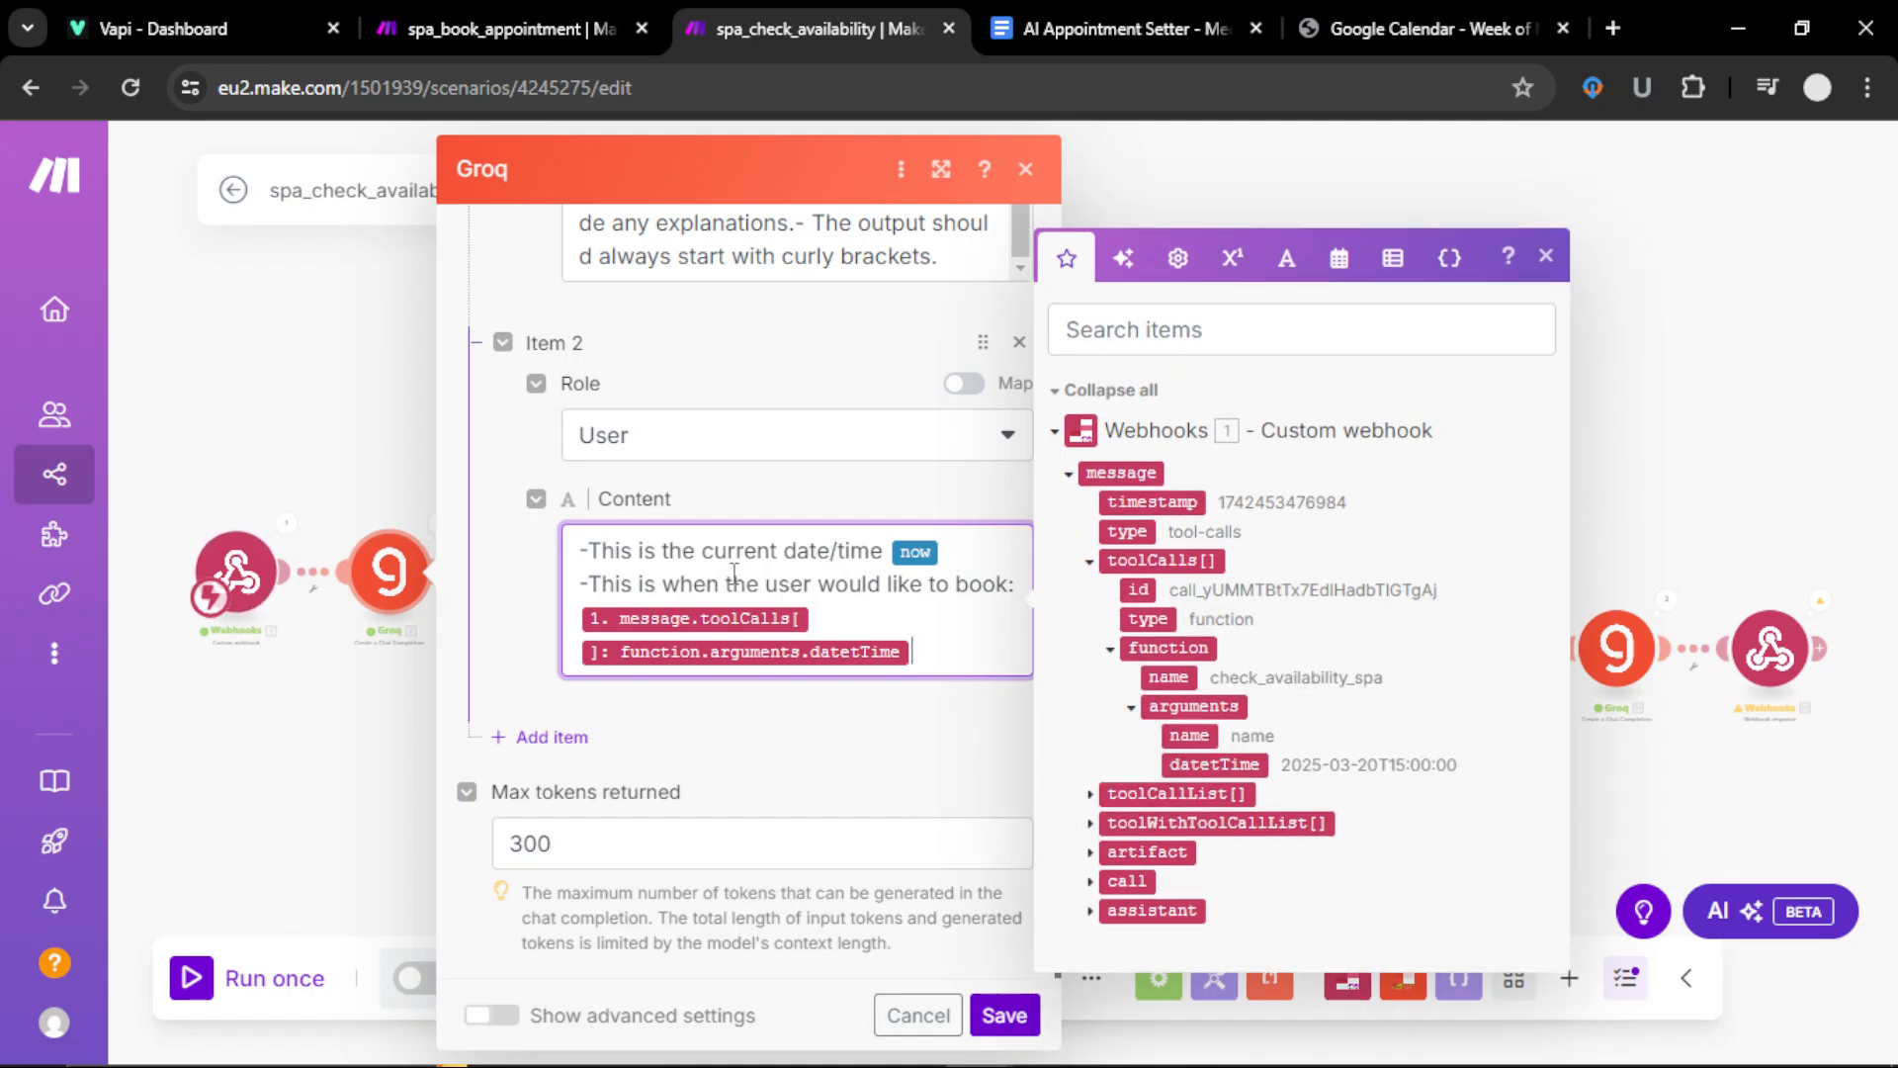
left_click(1547, 263)
Step: Save the Groq settings and review its last output: startTime 09:00, endTime 17:00 on 2025-03-20
left_click(1003, 1015)
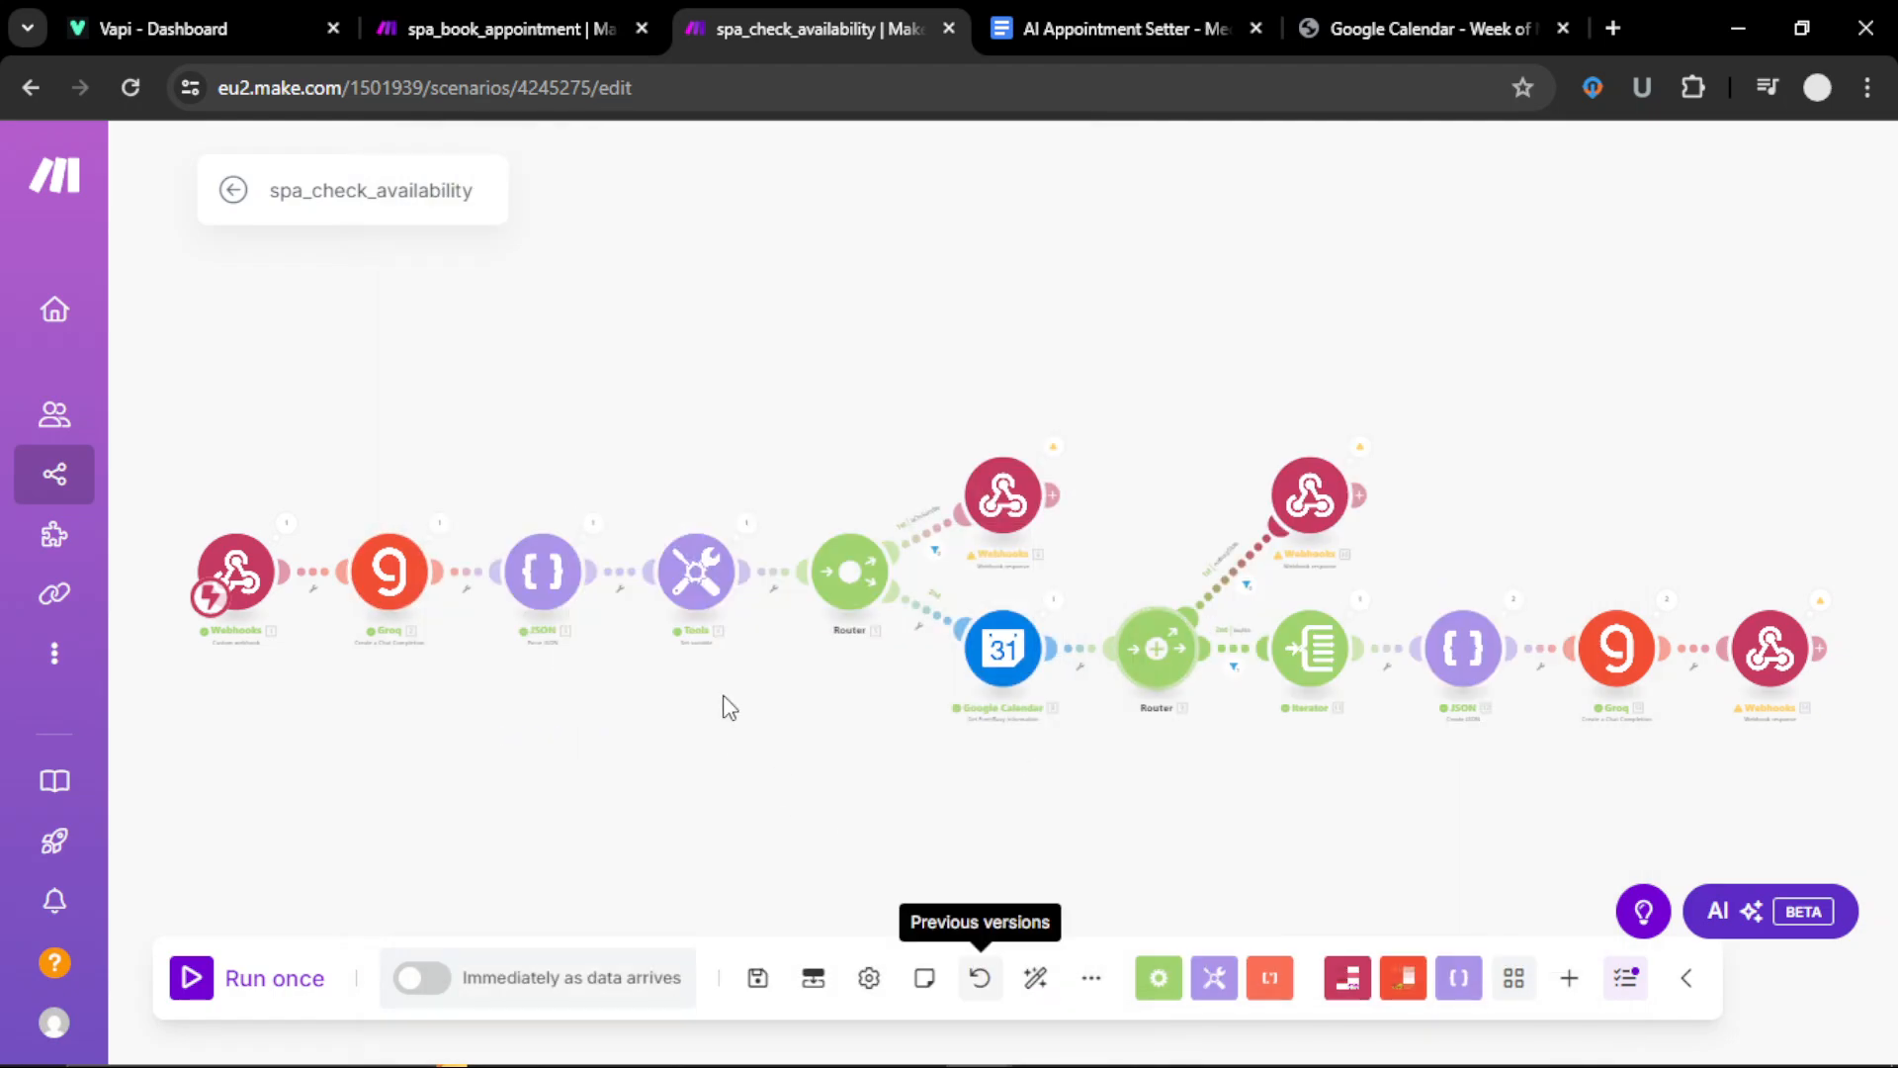
scroll(601, 792, "up", 3)
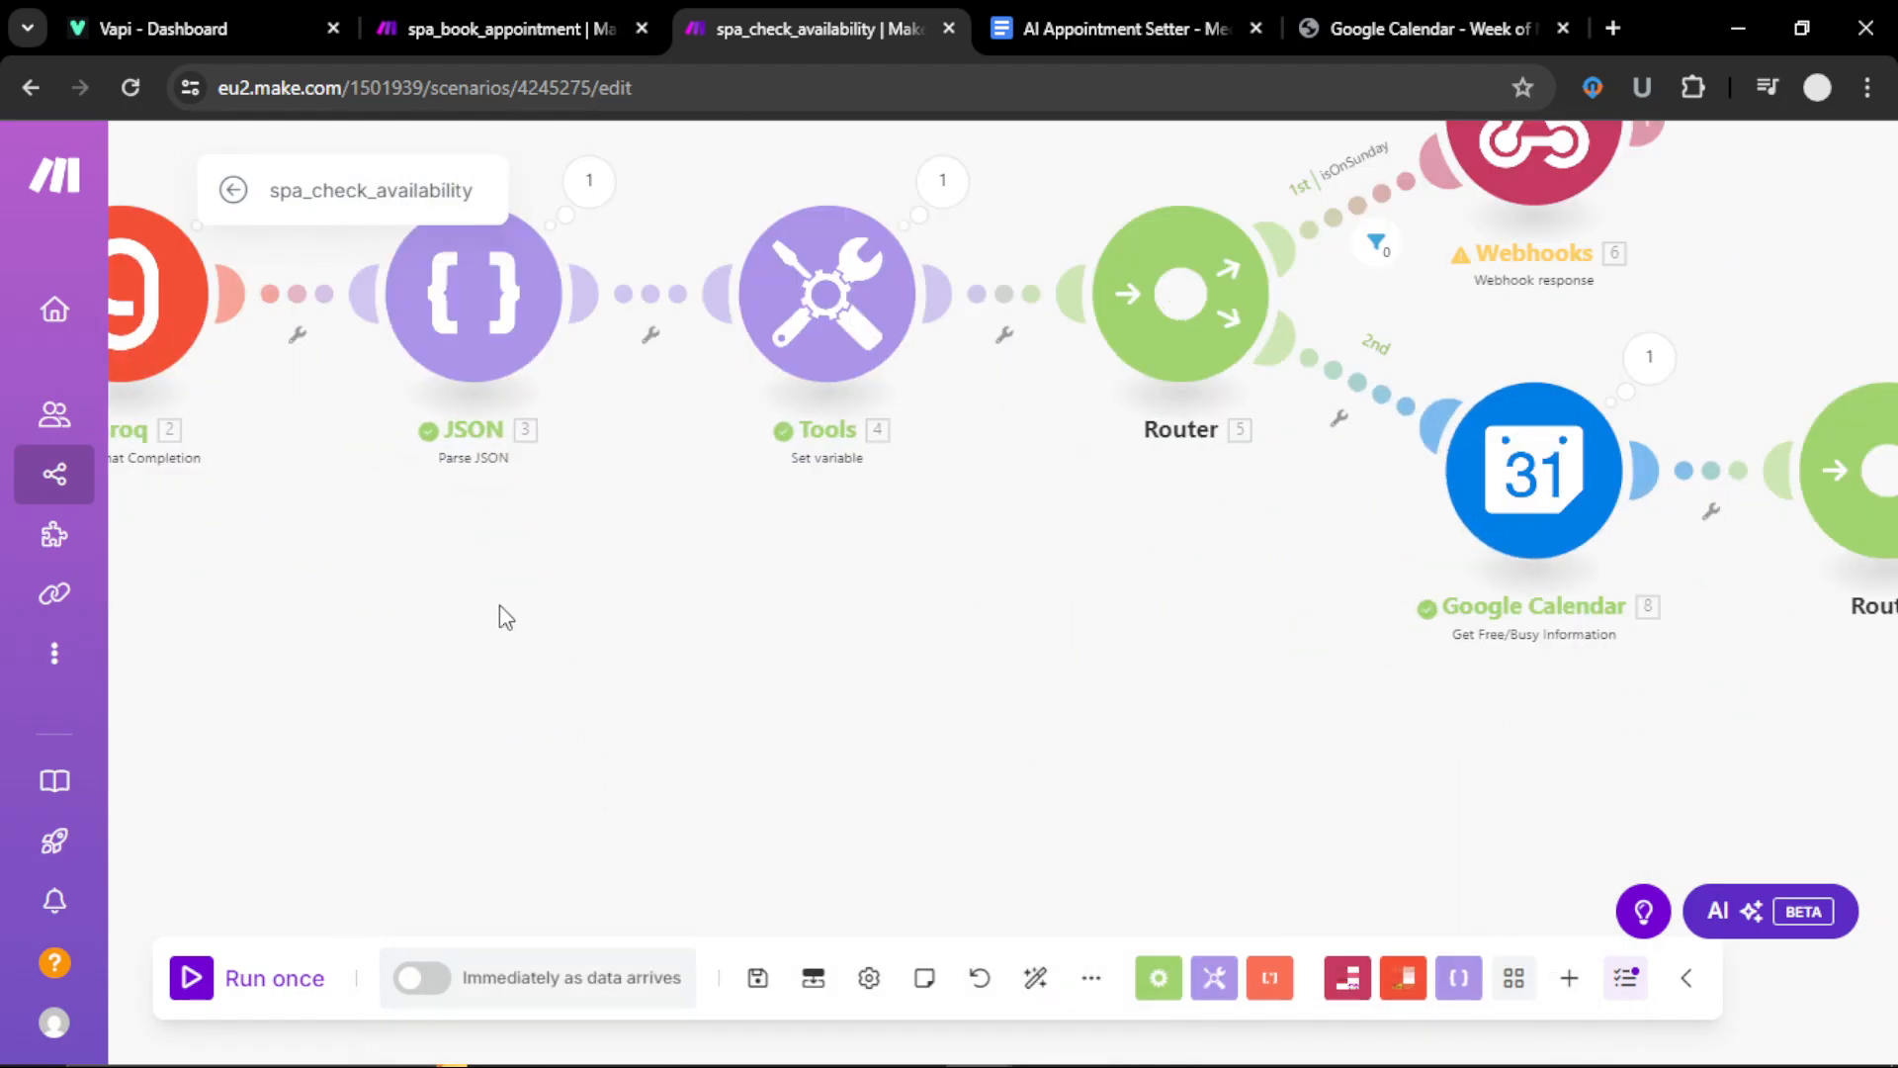
left_click_drag(501, 617, 894, 796)
scroll(737, 712, "up", 1)
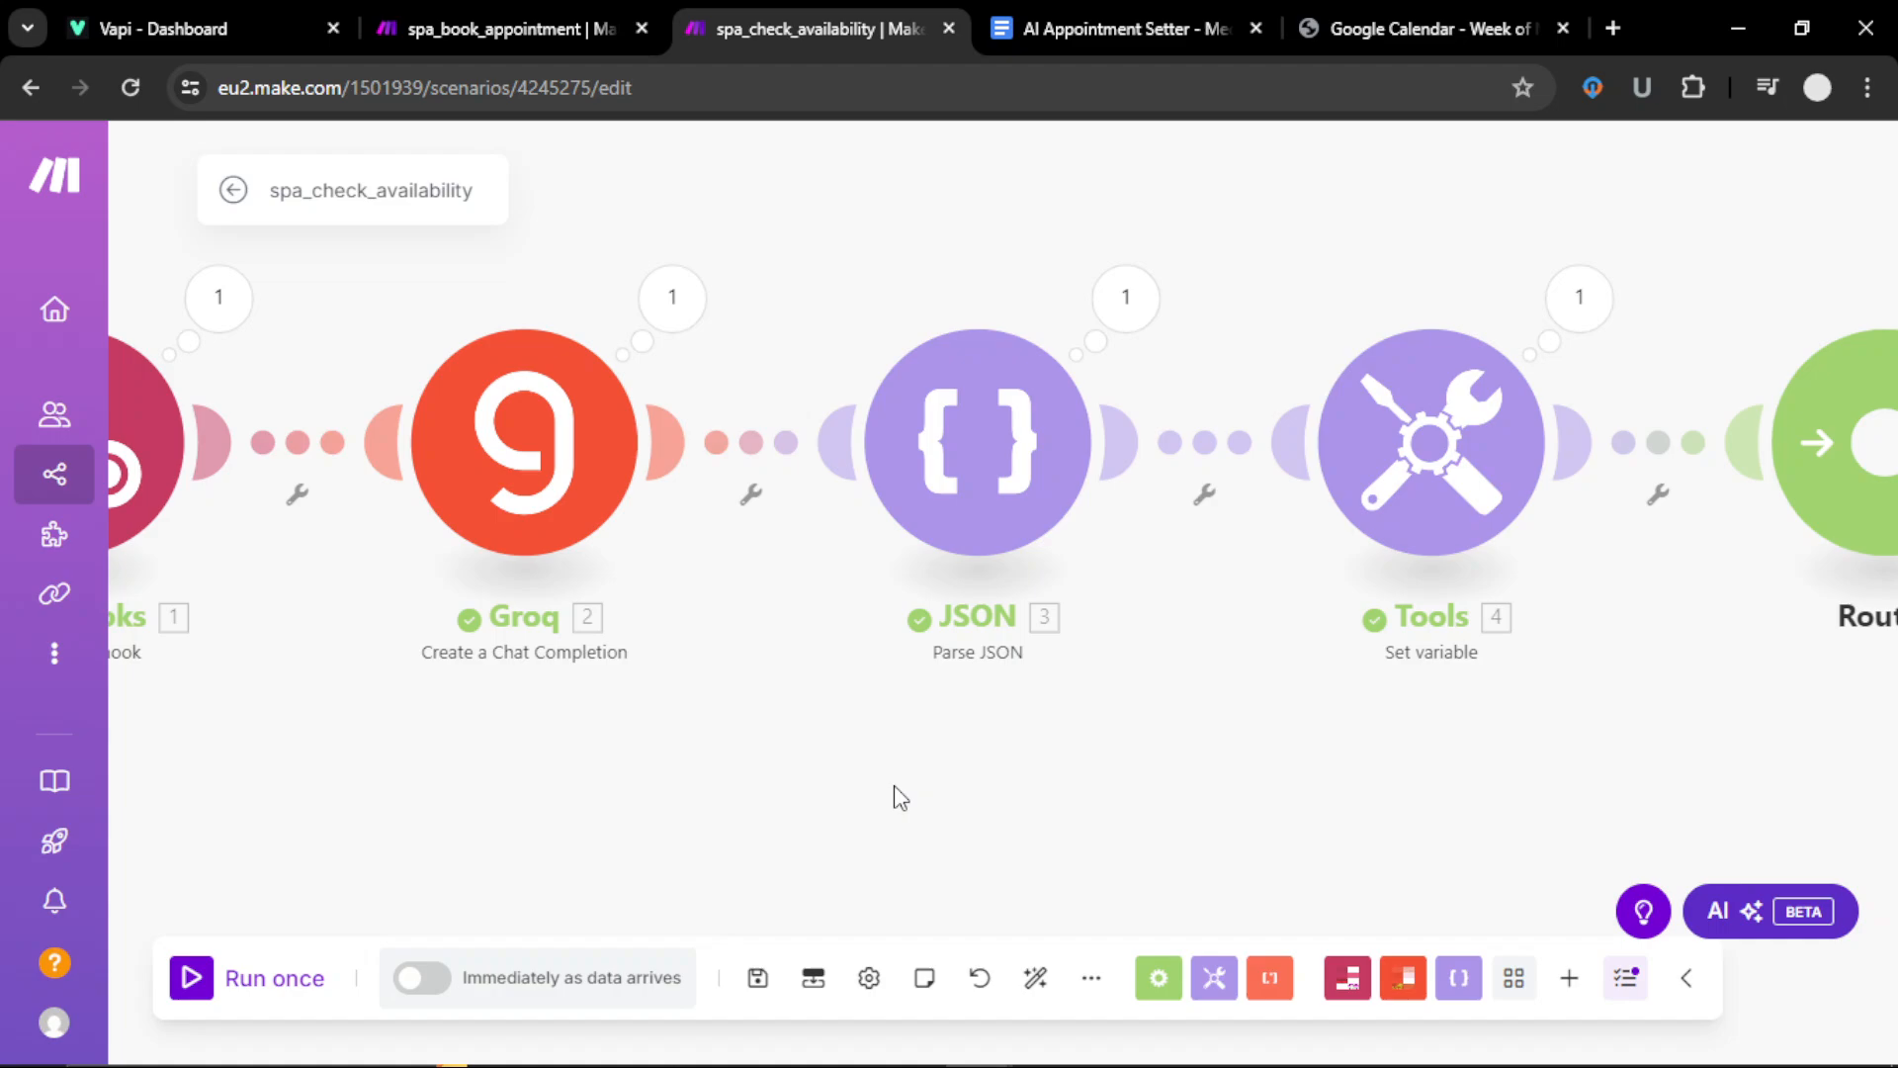
left_click(1003, 504)
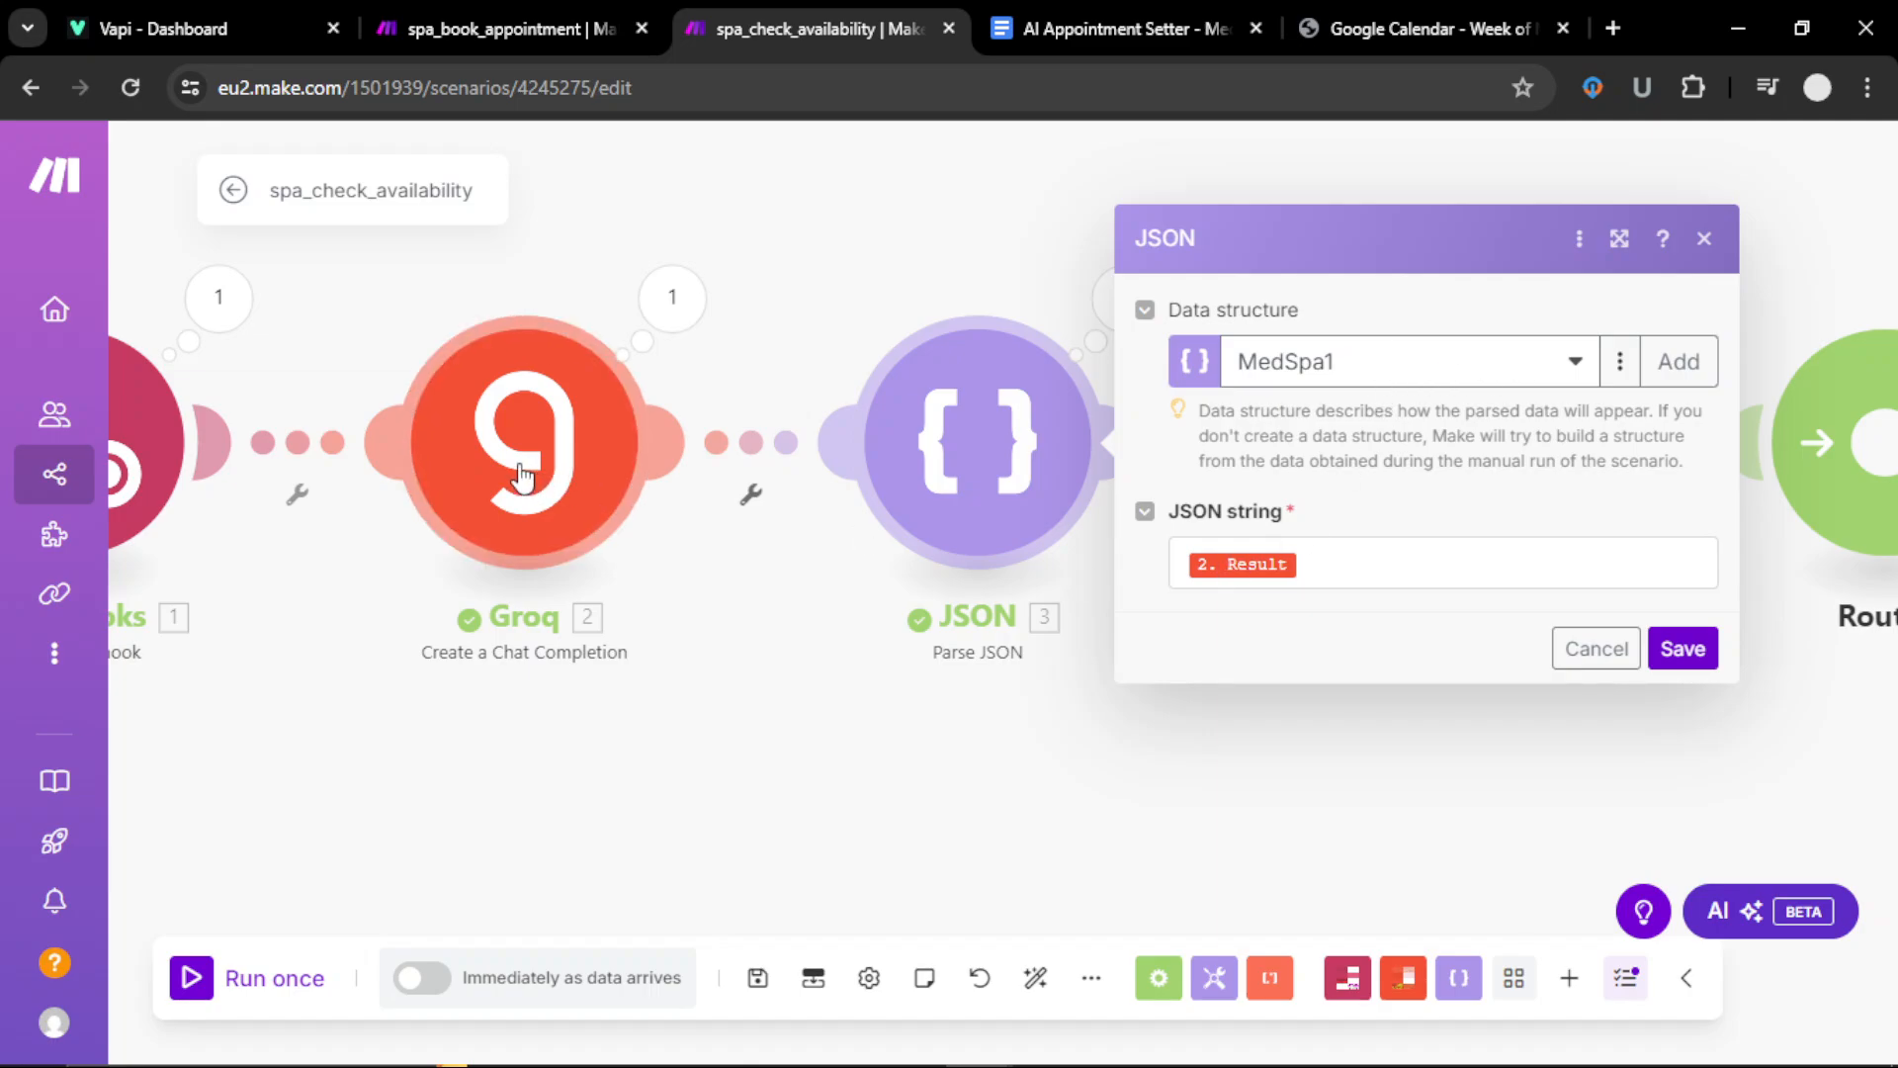
left_click(675, 293)
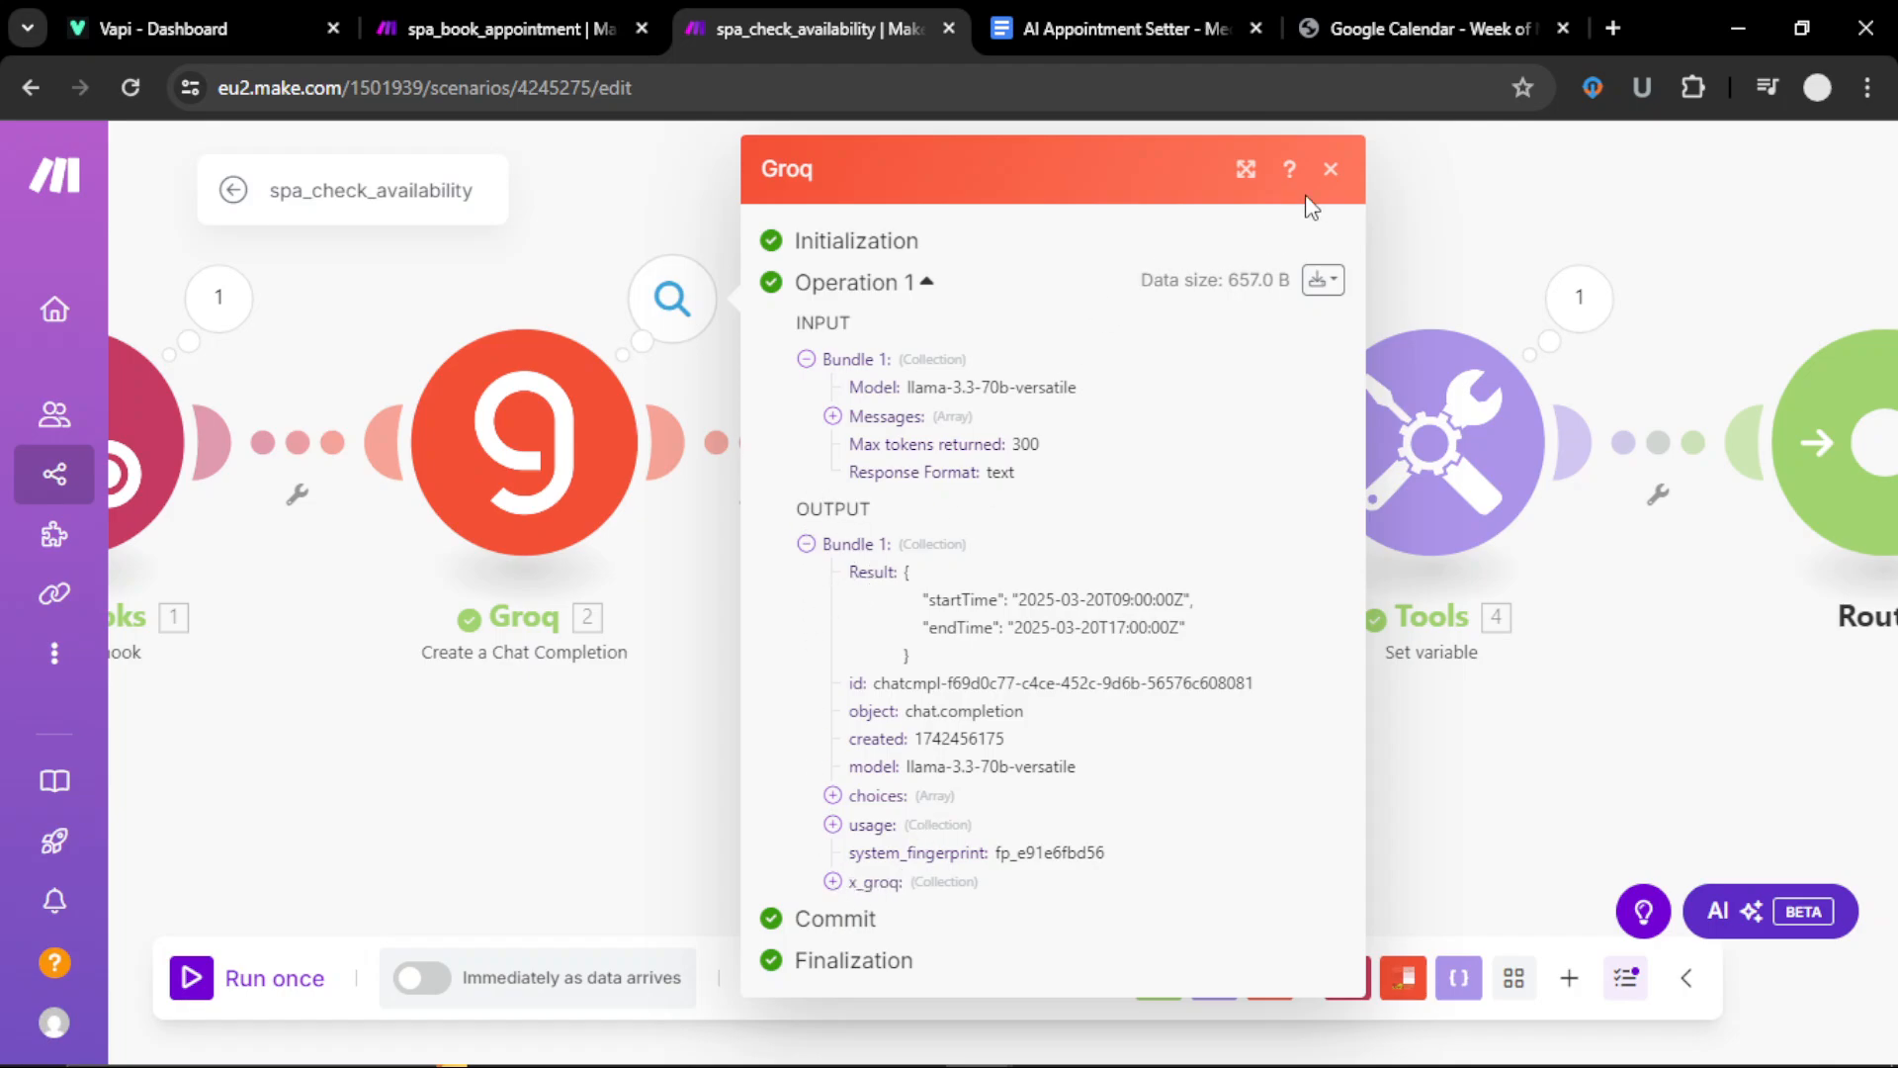
left_click(1331, 169)
Step: Confirm the JSON module's JSON string is mapped to Groq's Result, then save it
left_click(997, 469)
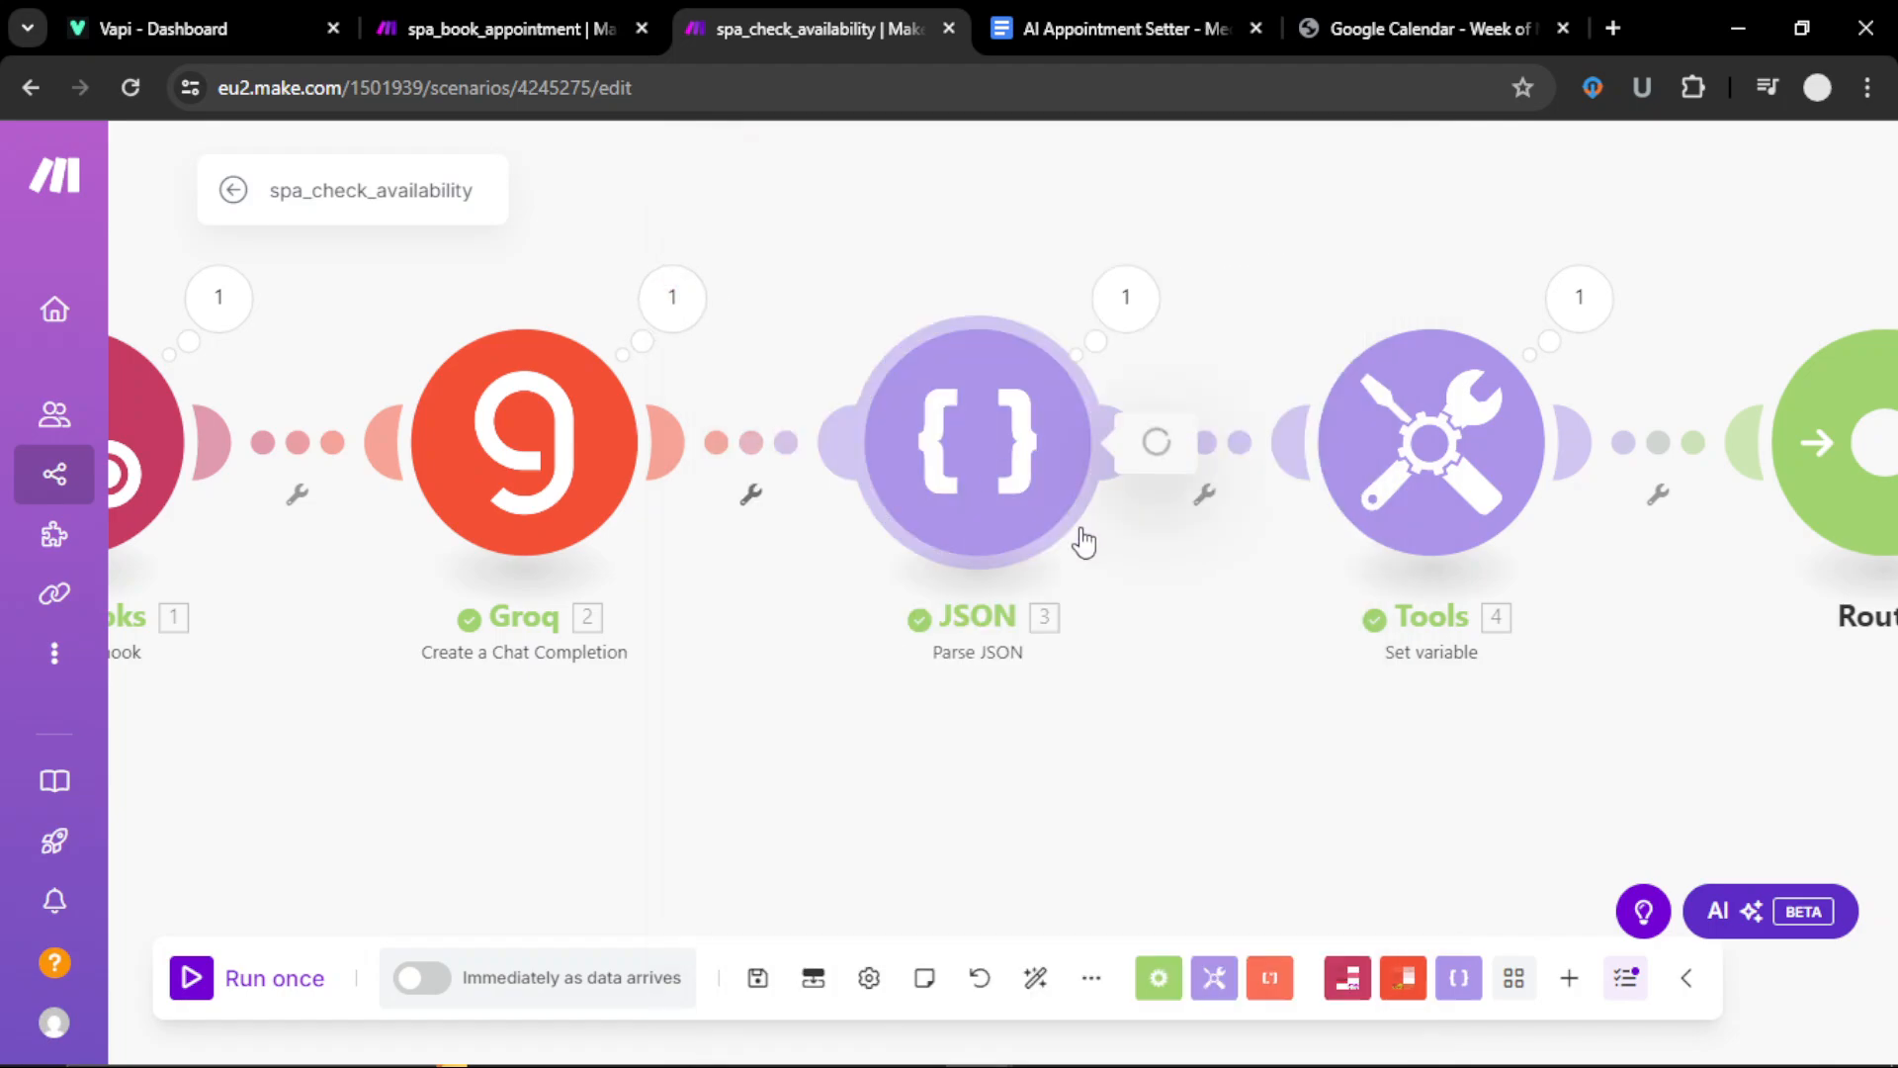
left_click(1377, 552)
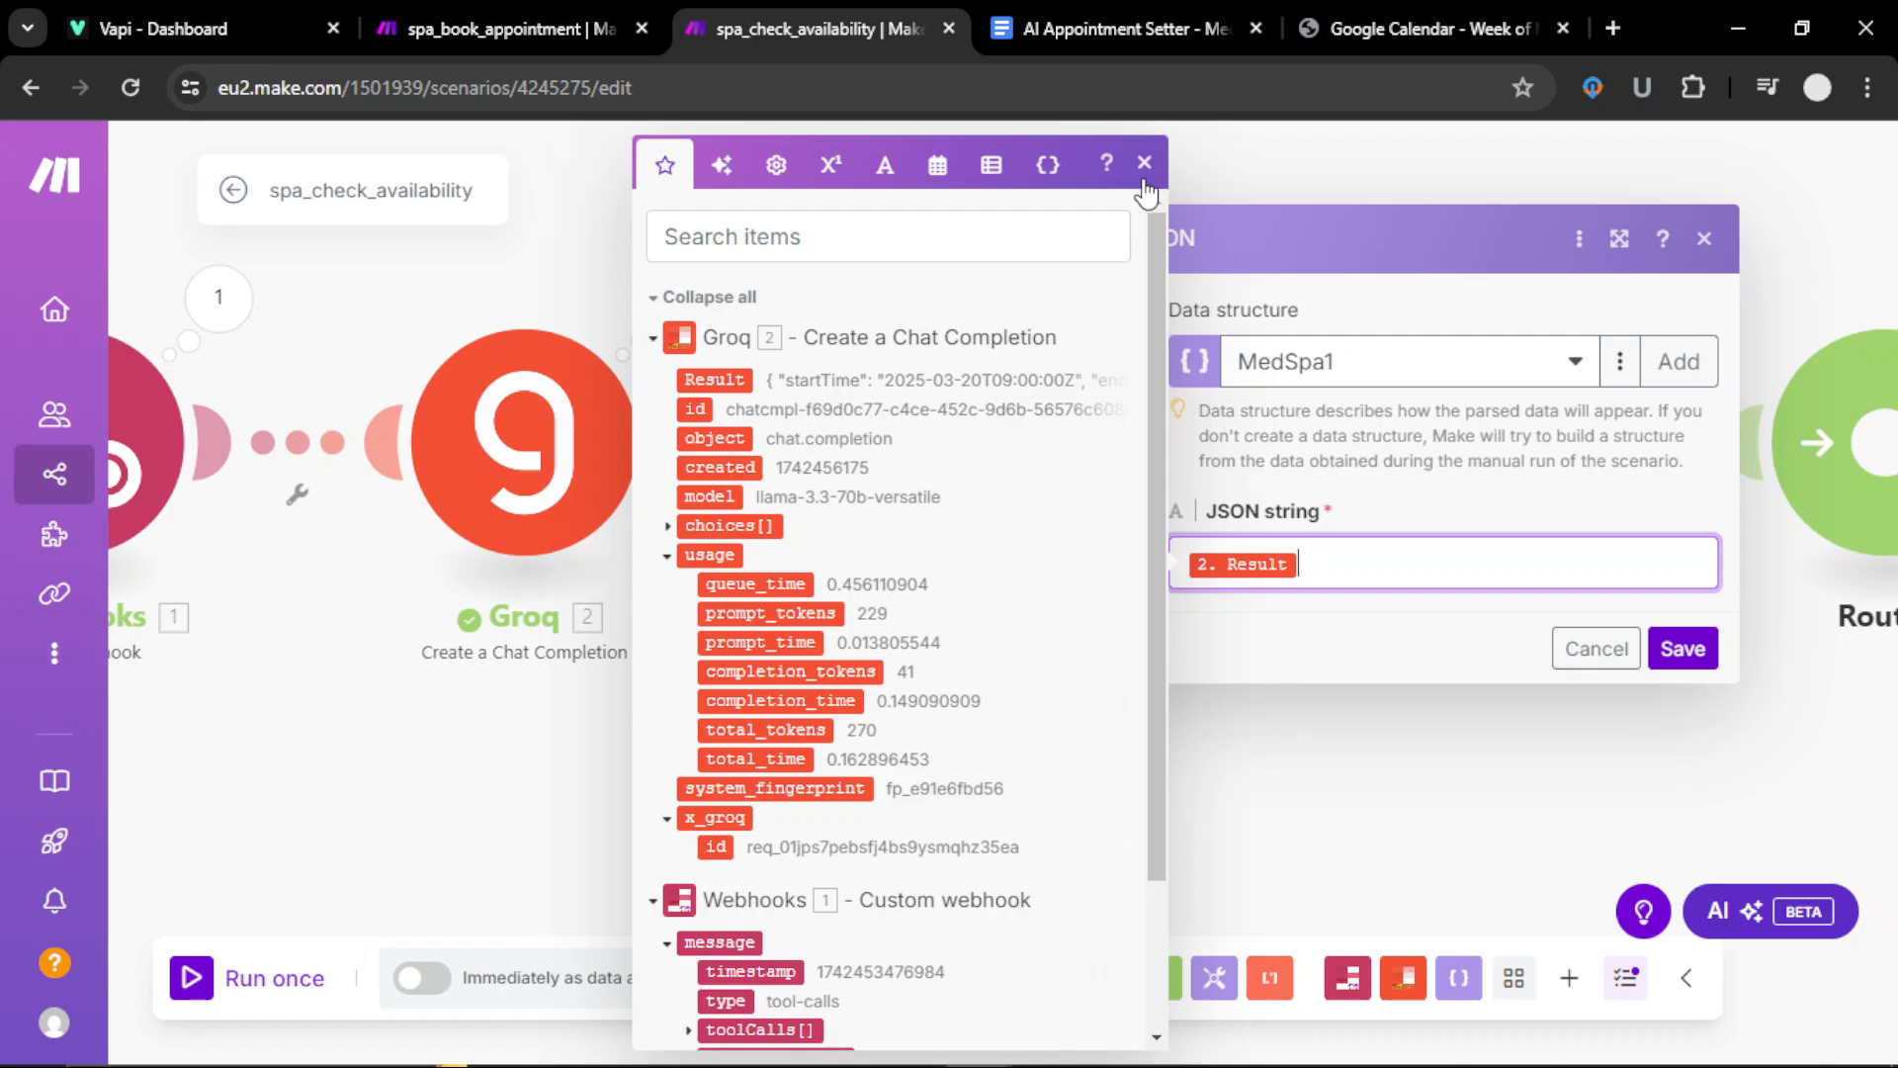
left_click(1682, 649)
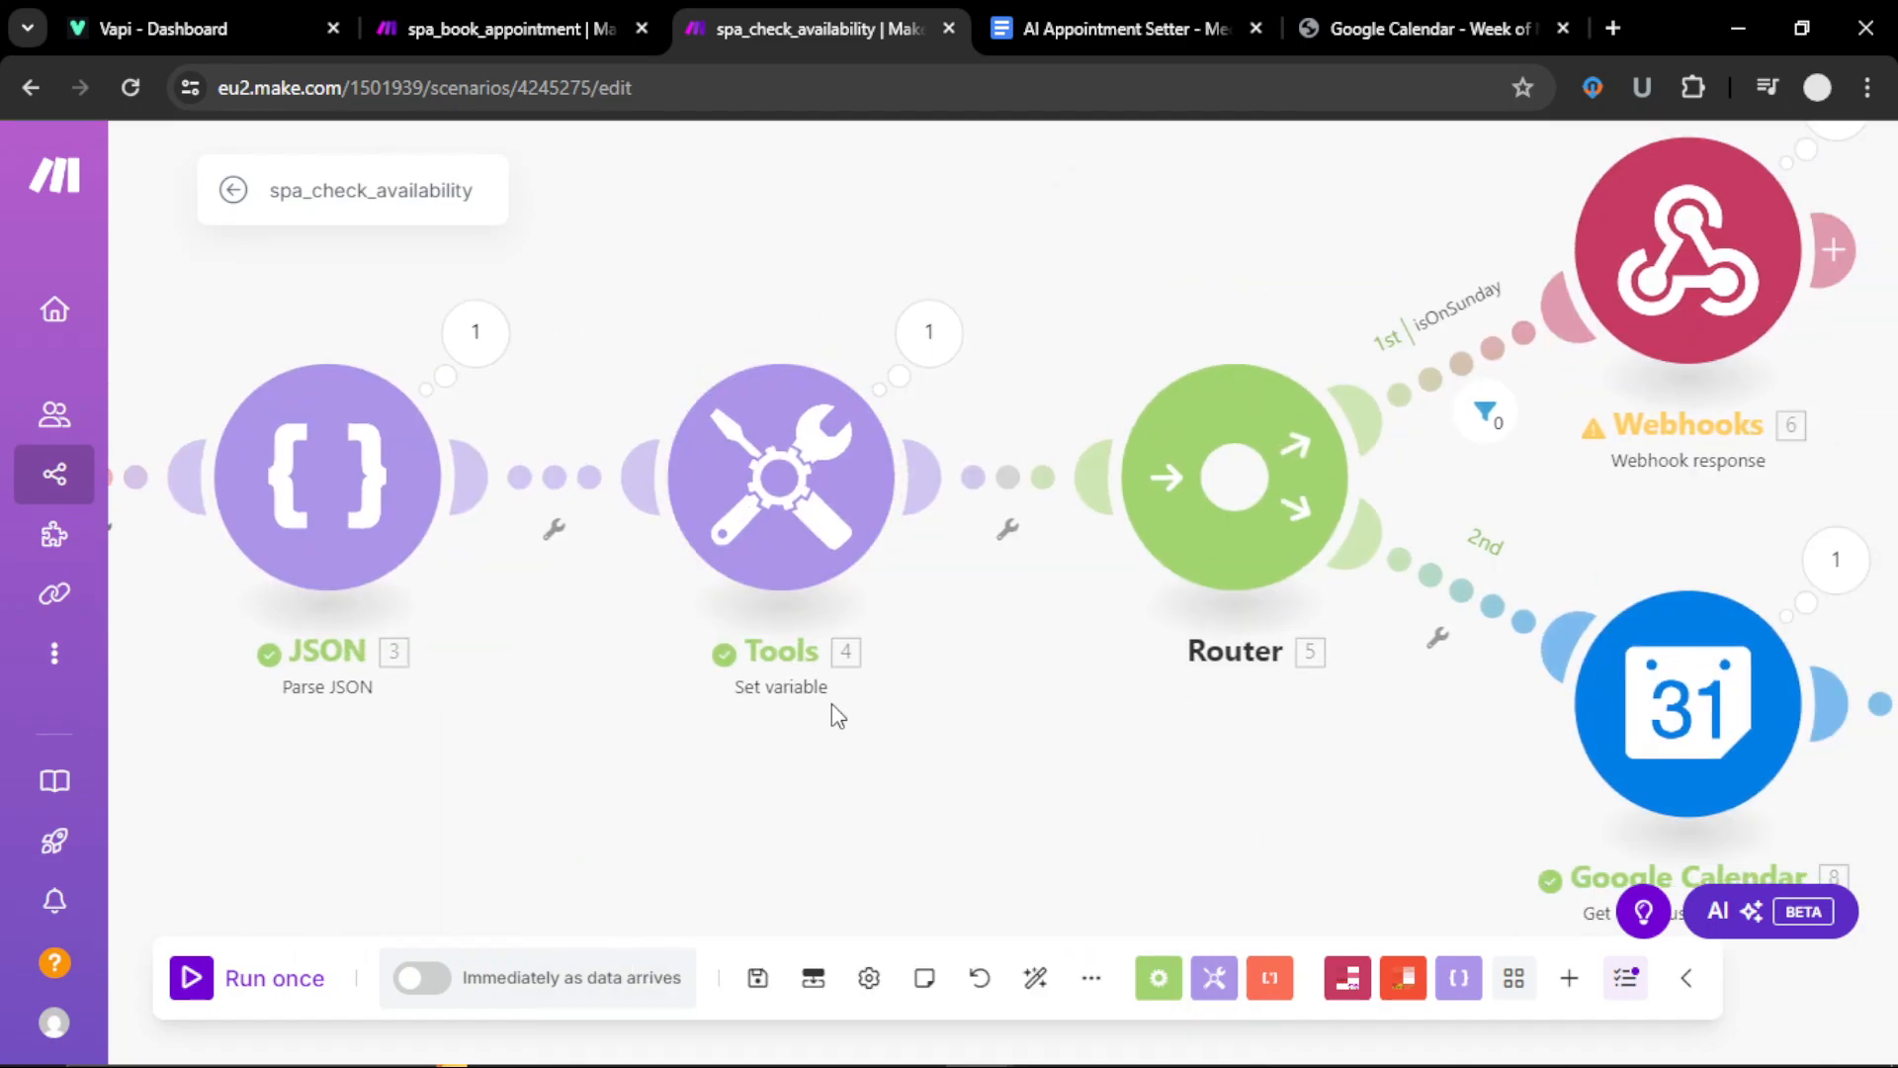
Step: Inspect the Tools module's dayOfWeek formula formatDate(datetTime; dd) and its date and time functions
left_click(763, 518)
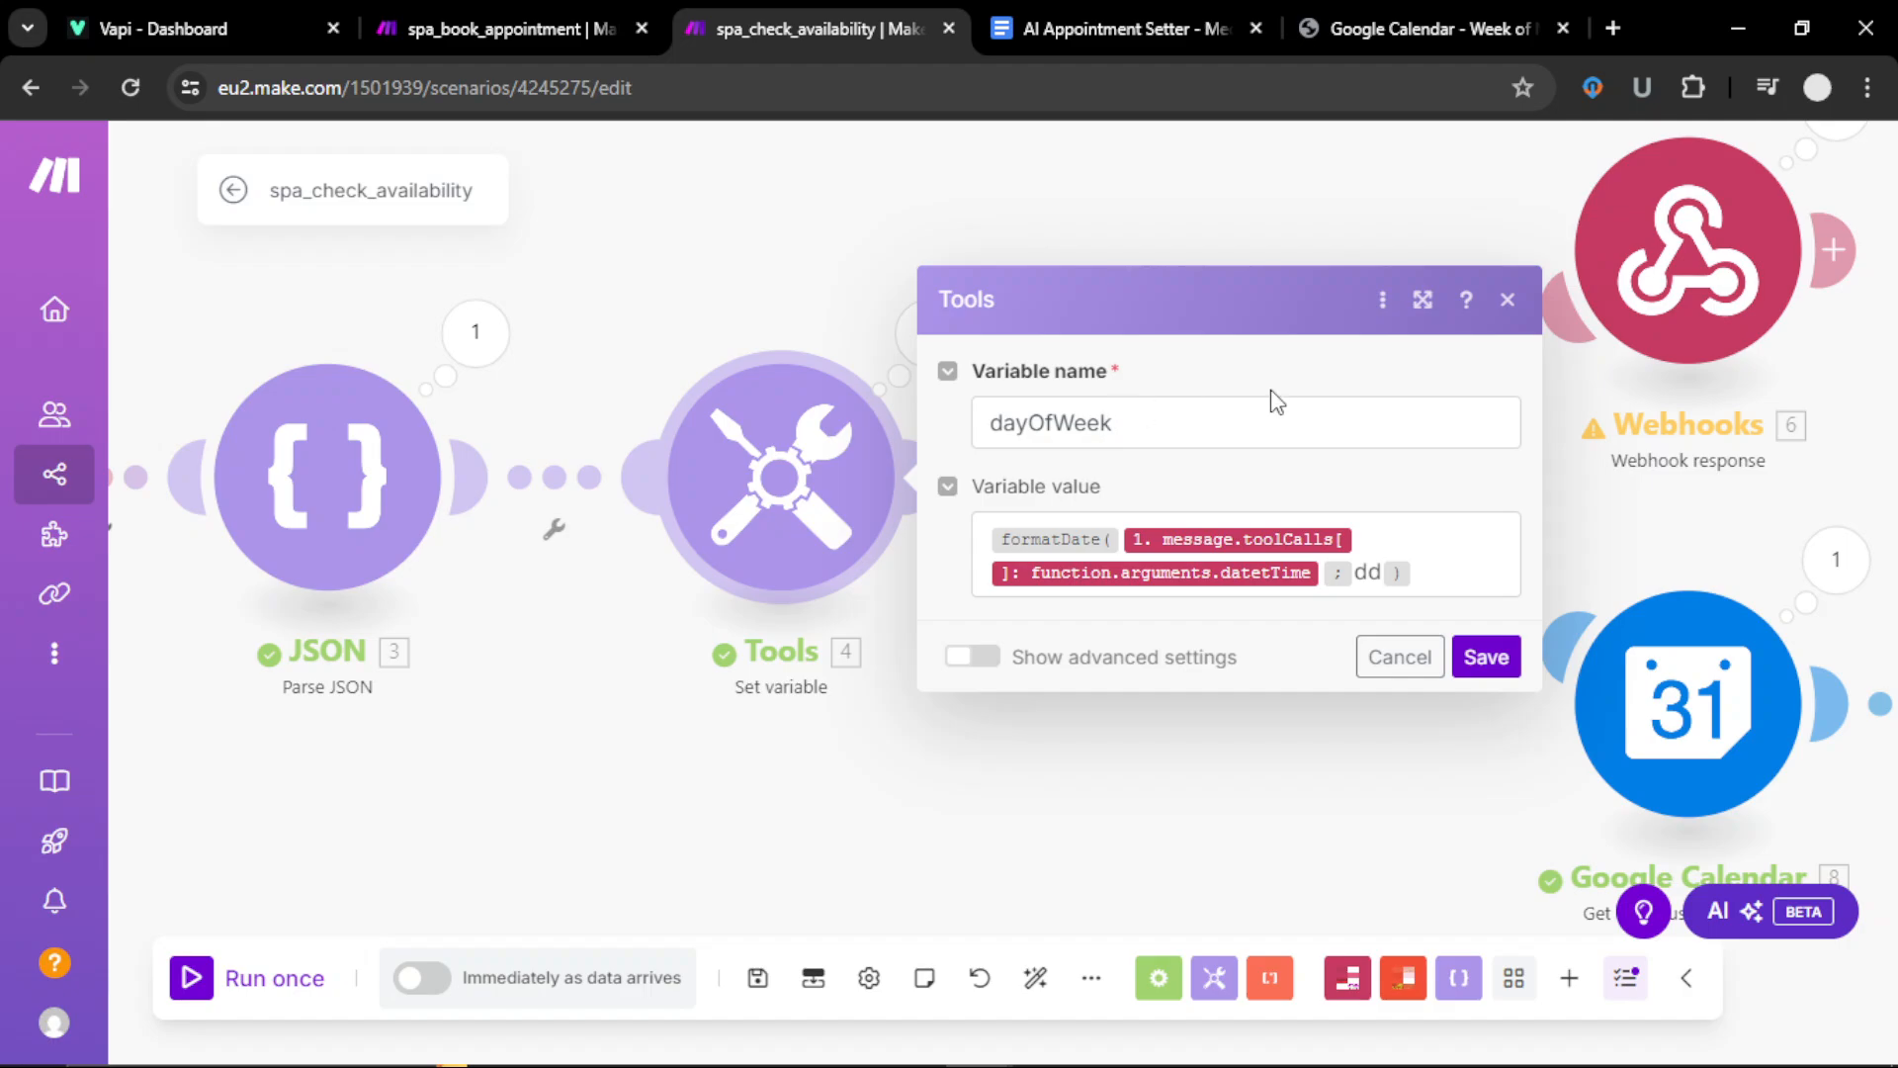
left_click(1085, 529)
left_click(742, 164)
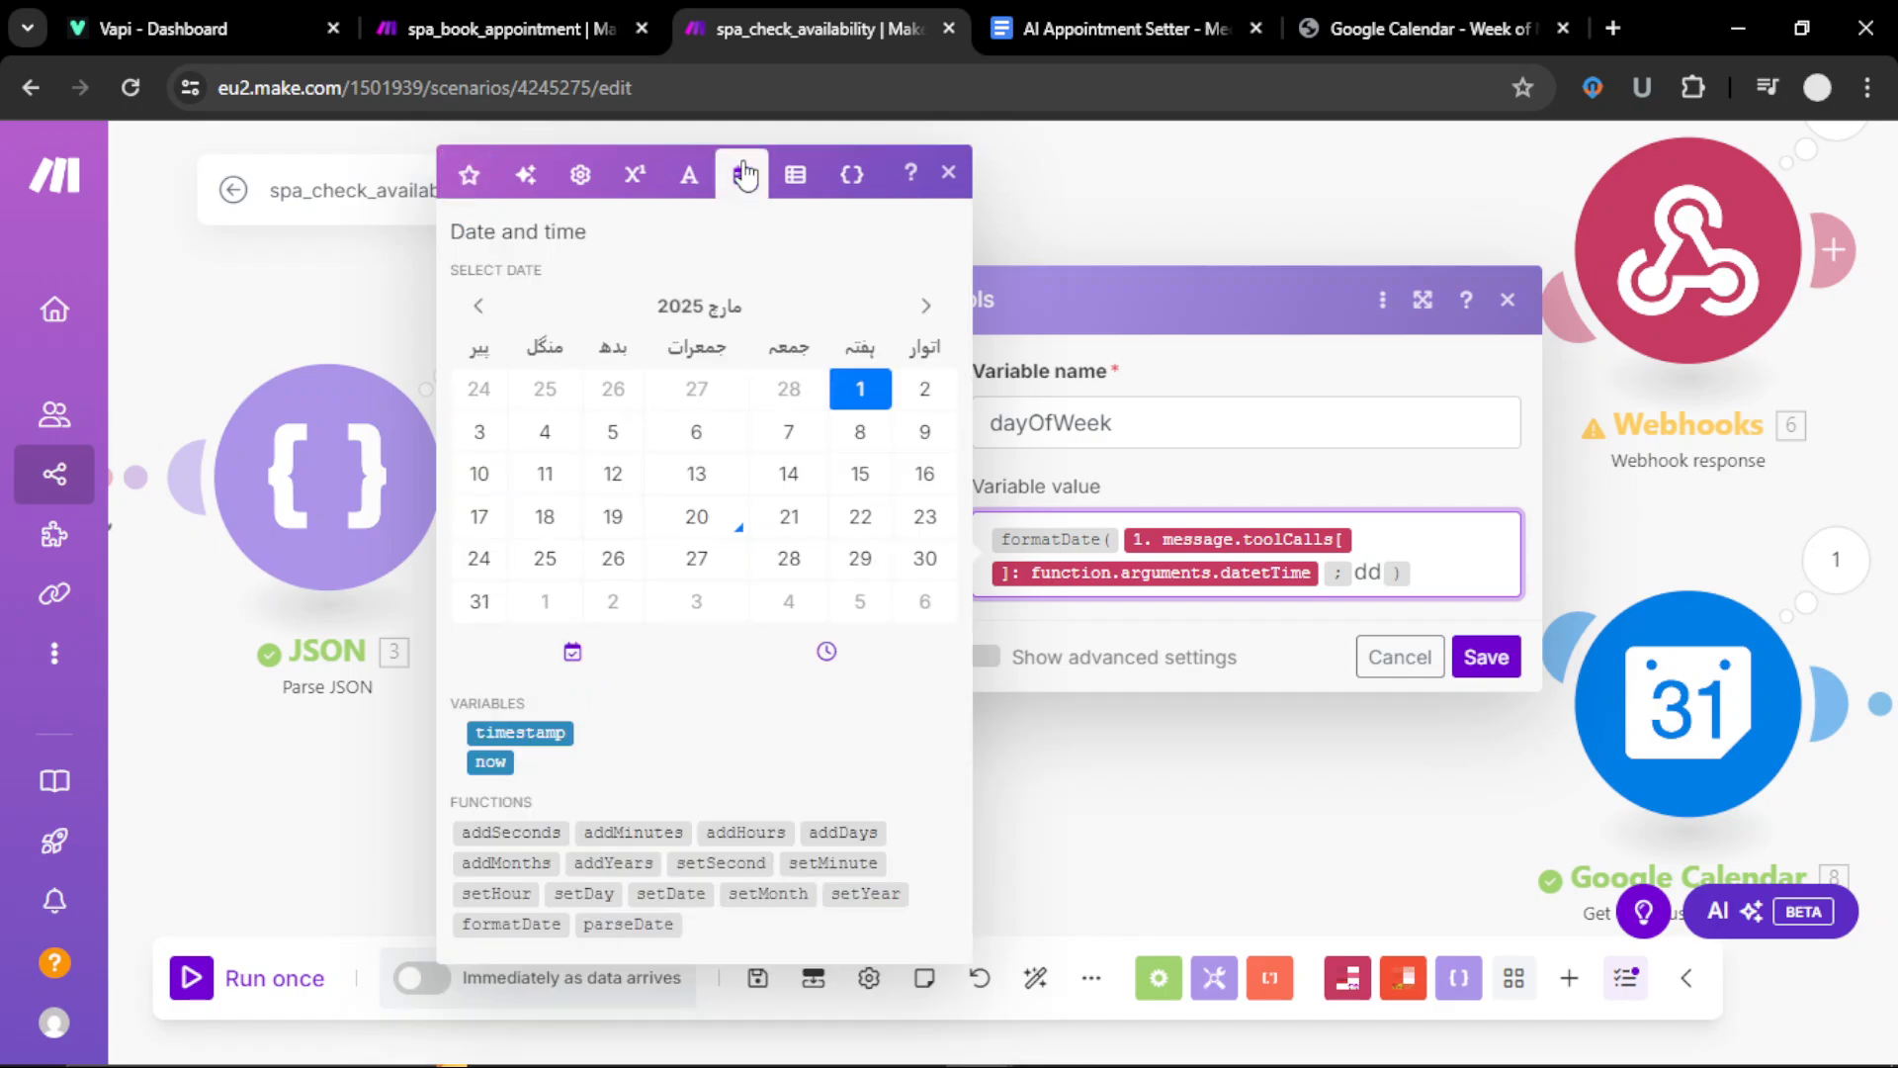
mouse_move(499, 930)
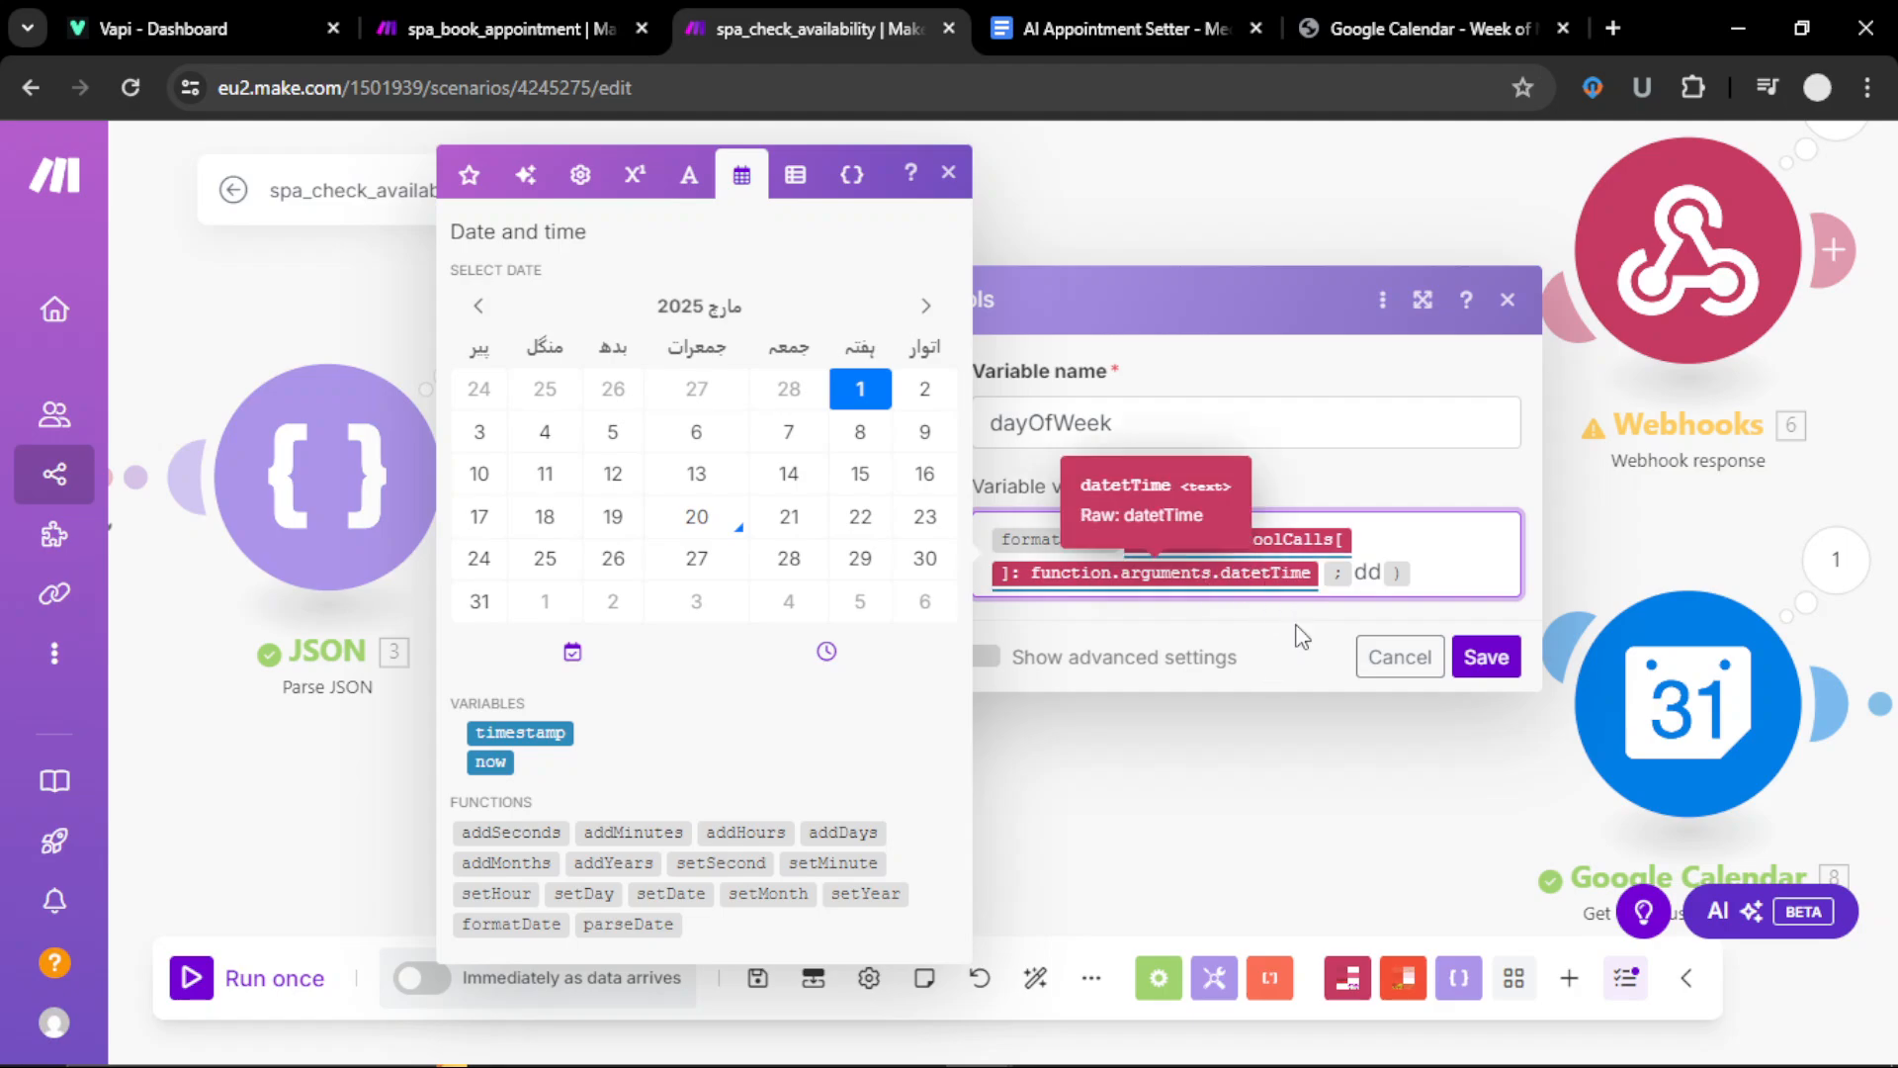
left_click(1306, 661)
left_click(1321, 573)
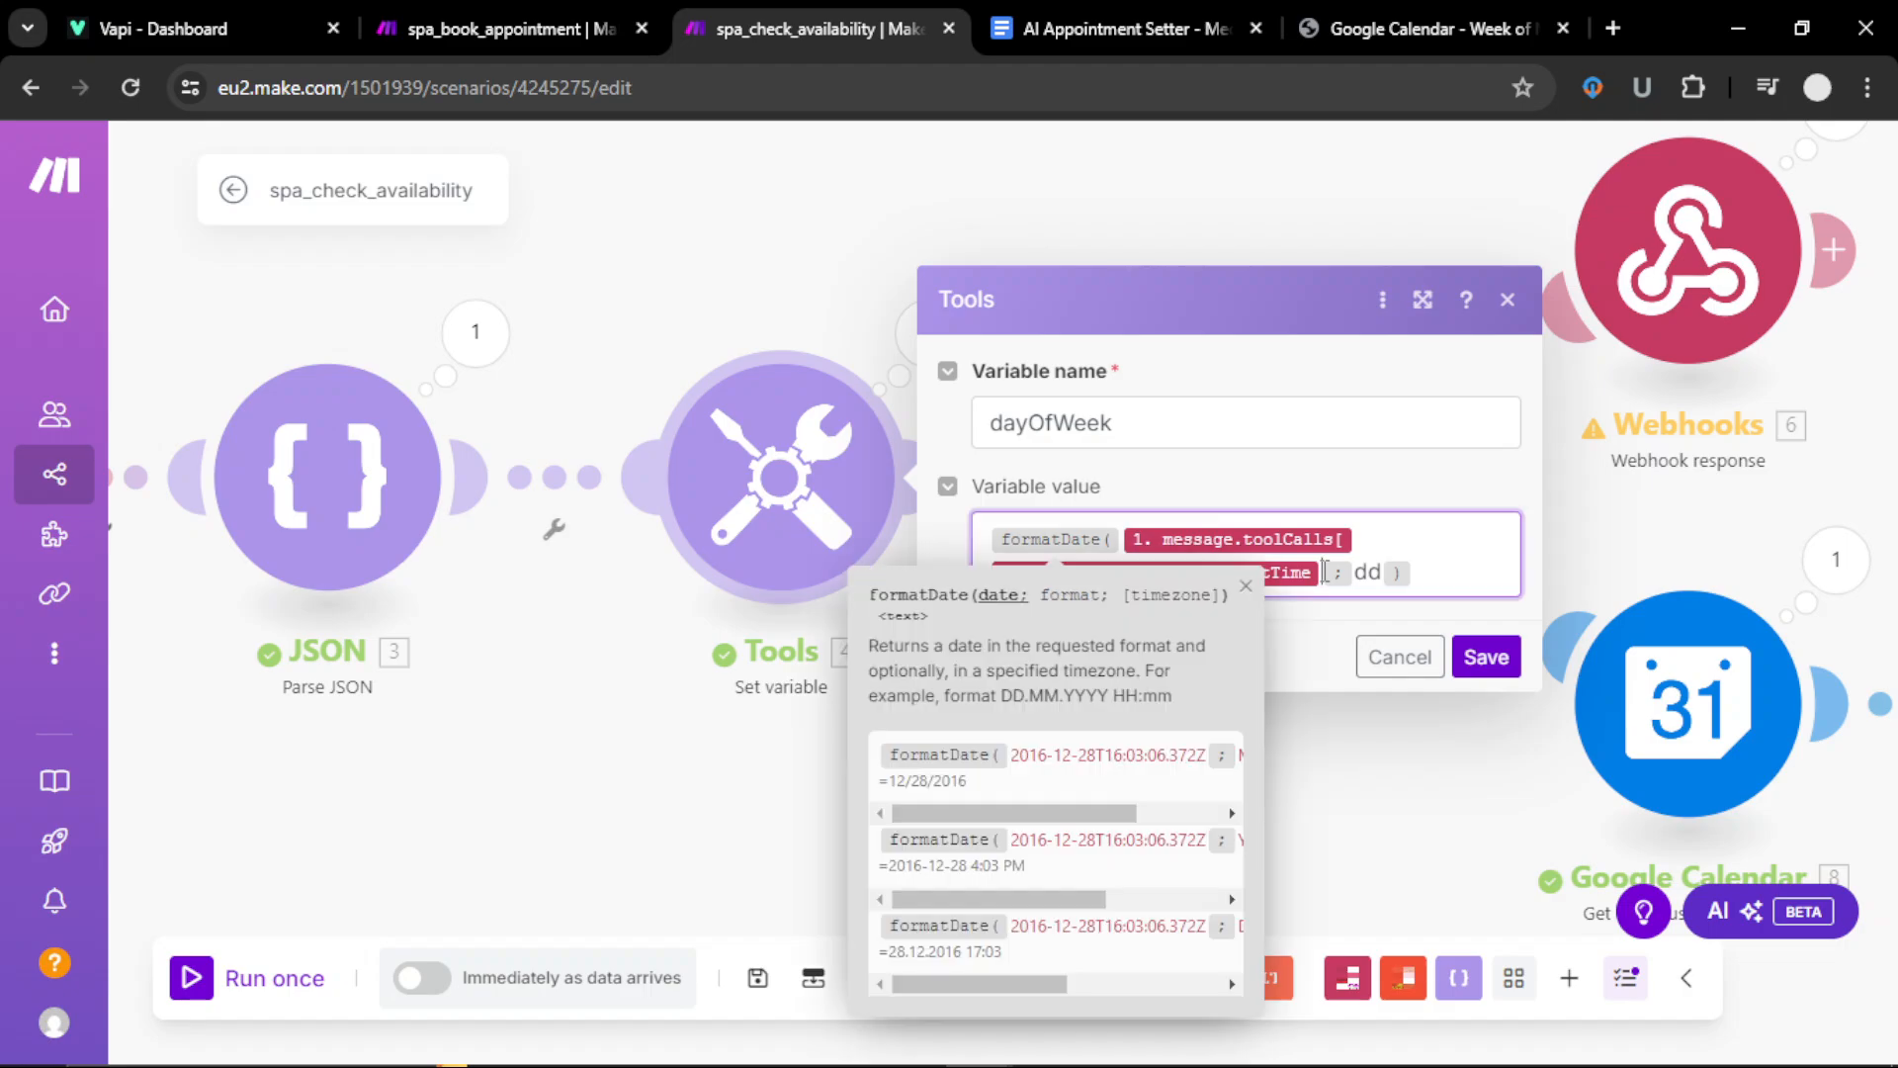
left_click(469, 174)
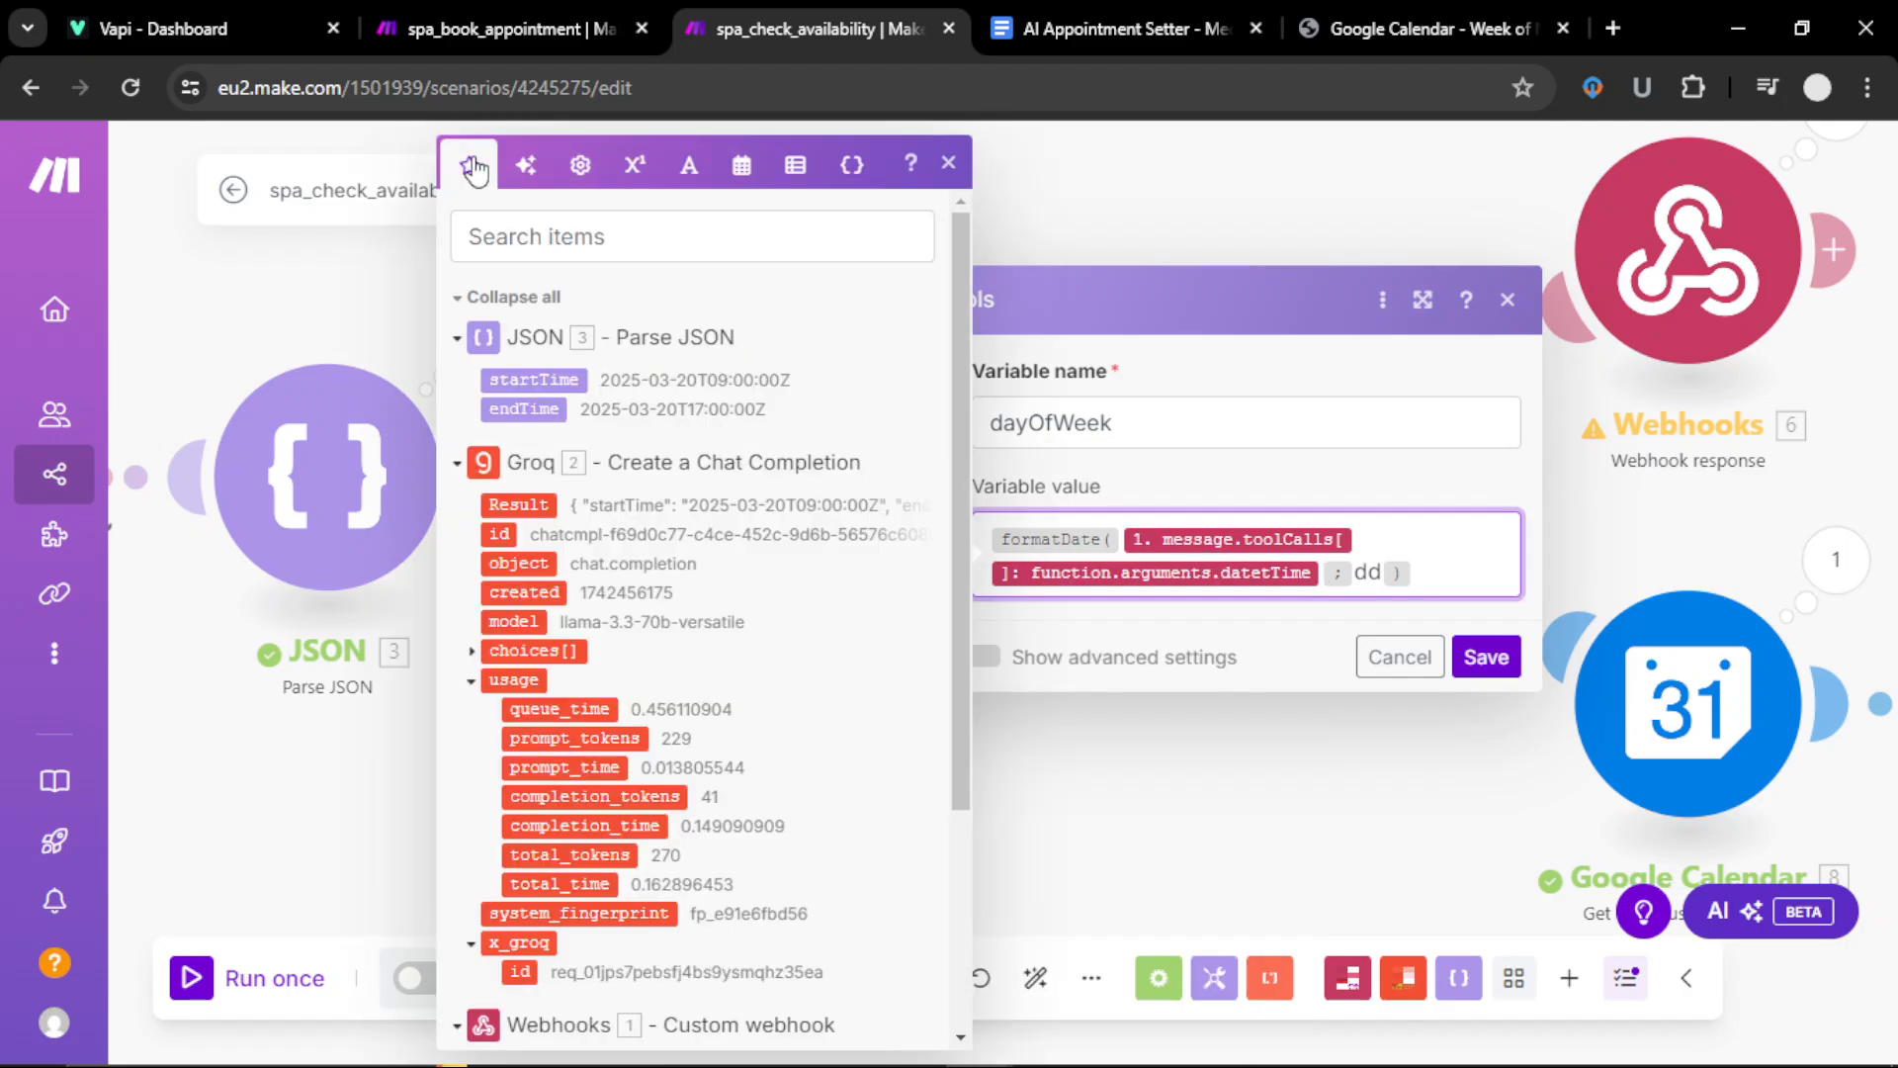
Step: Confirm datetTime comes from the webhook's toolCalls arguments with format dd, save, and view the routers
scroll(613, 568, "down", 5)
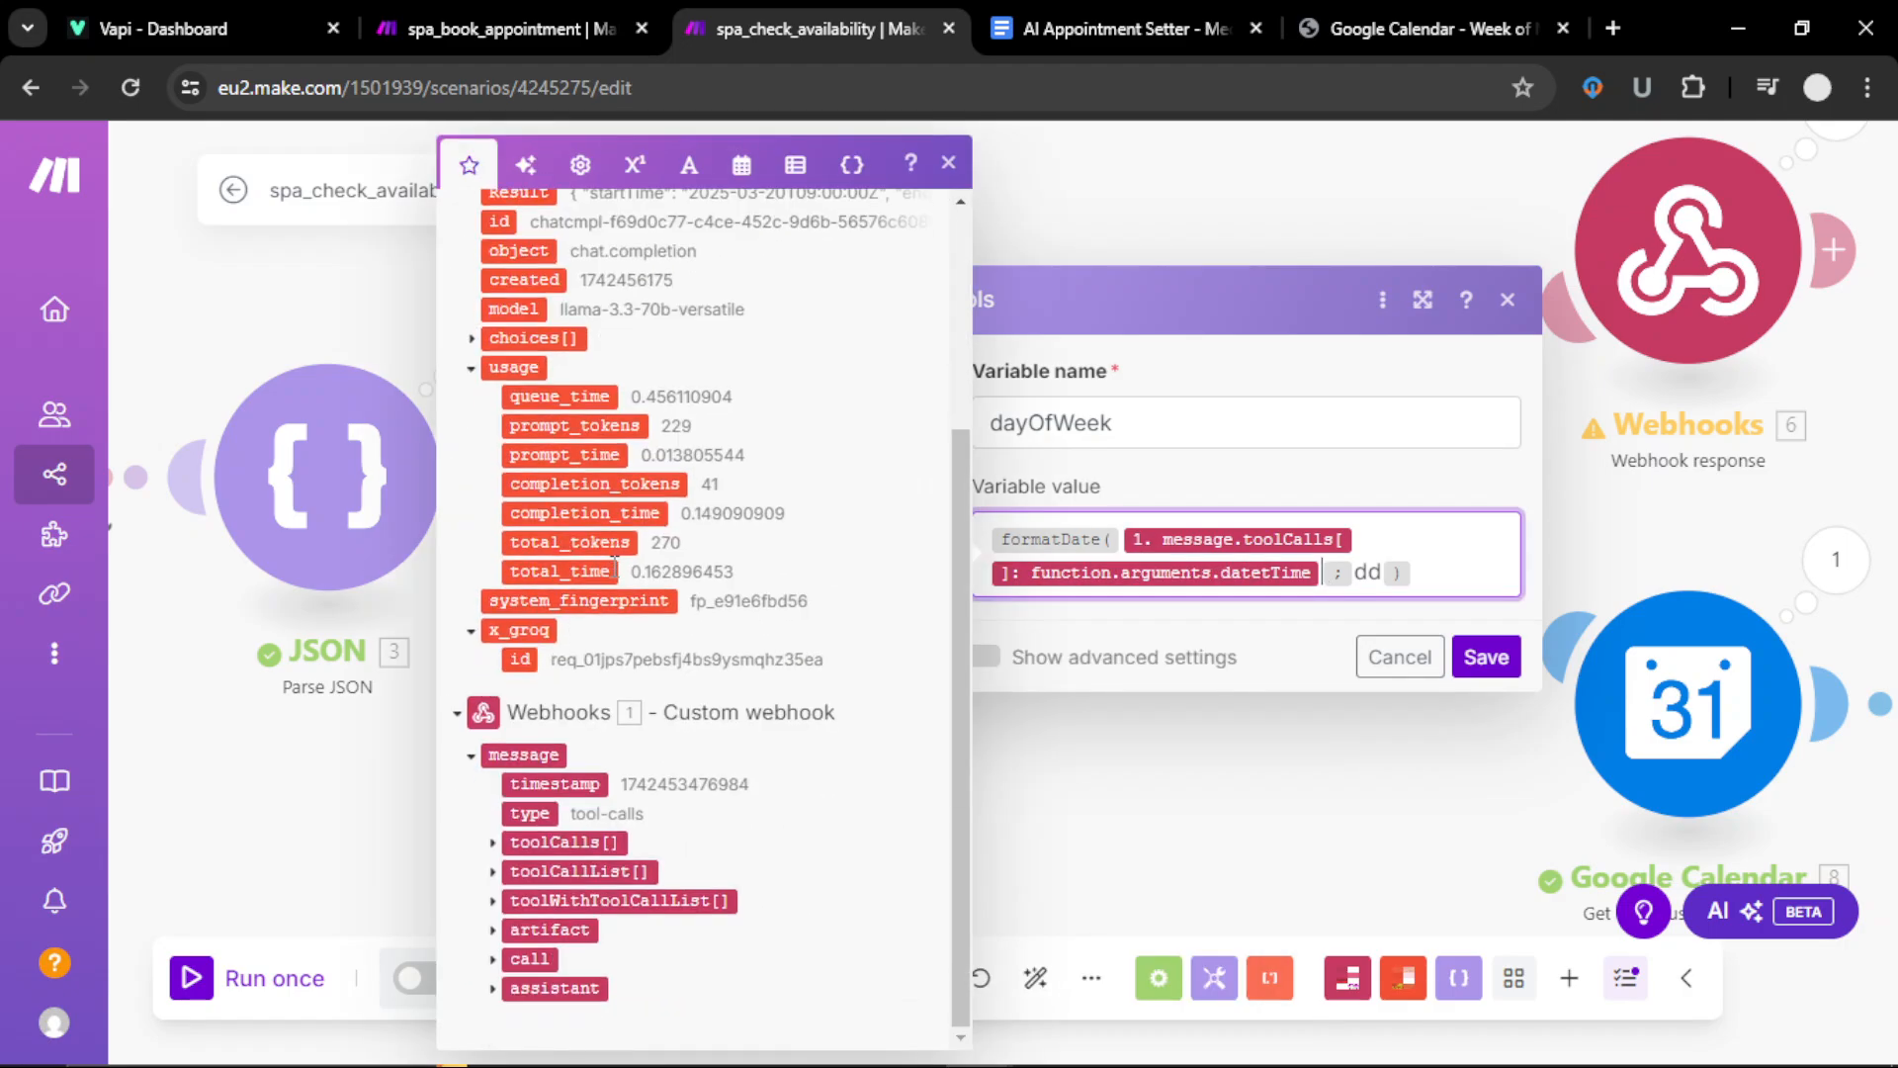
left_click(494, 844)
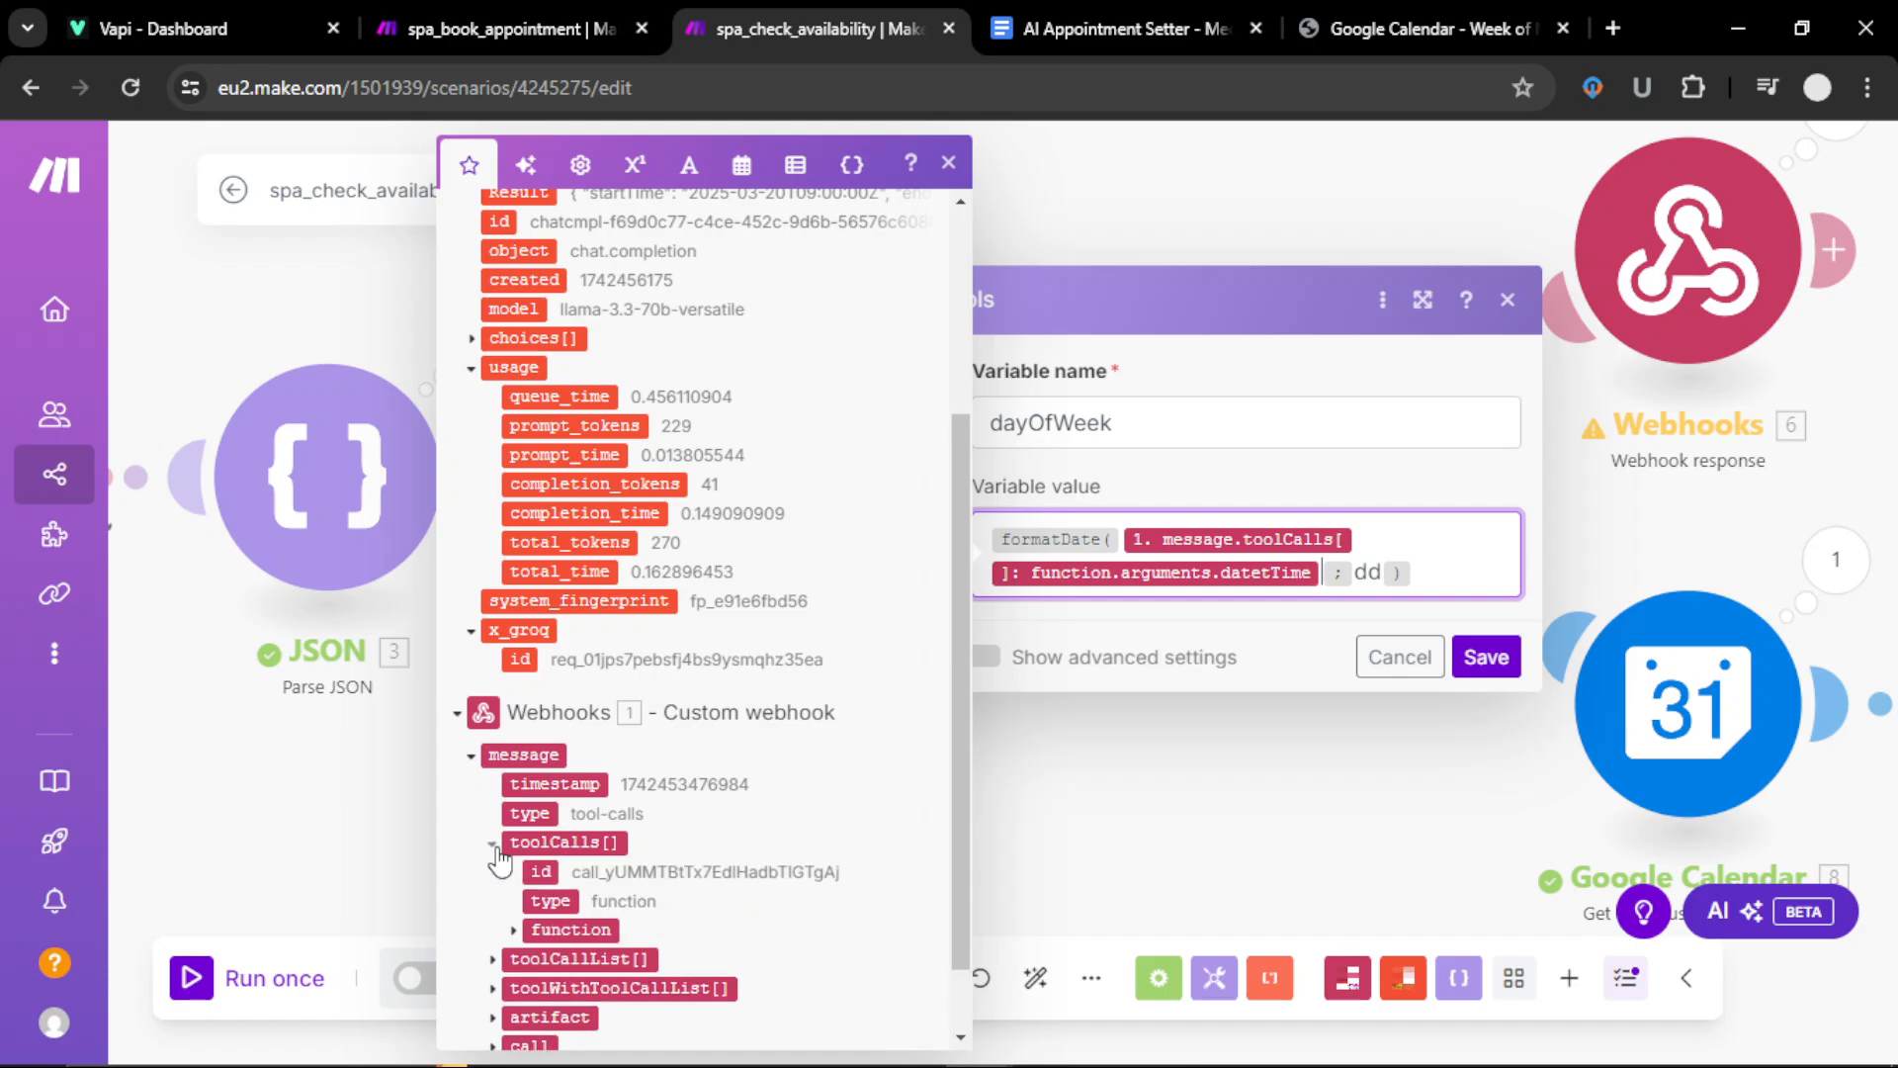
left_click(513, 931)
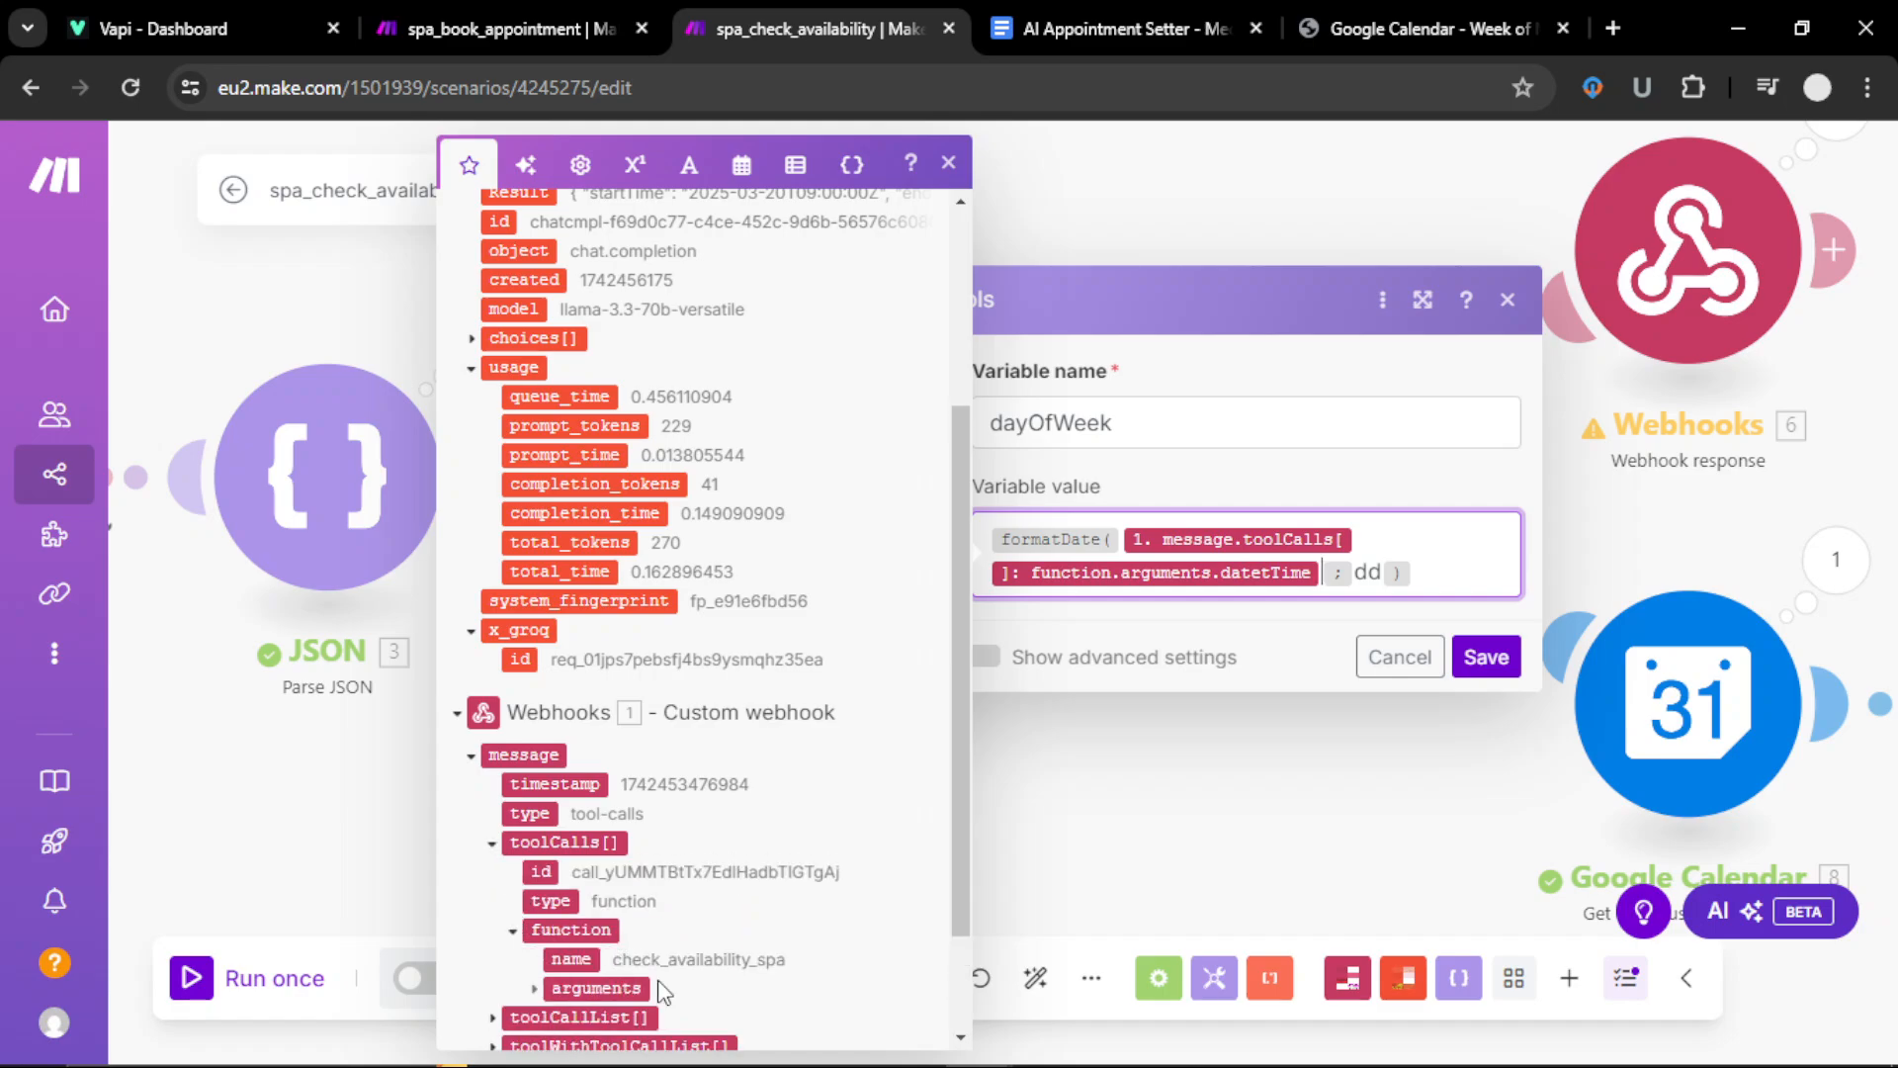
scroll(613, 926, "down", 2)
left_click(535, 843)
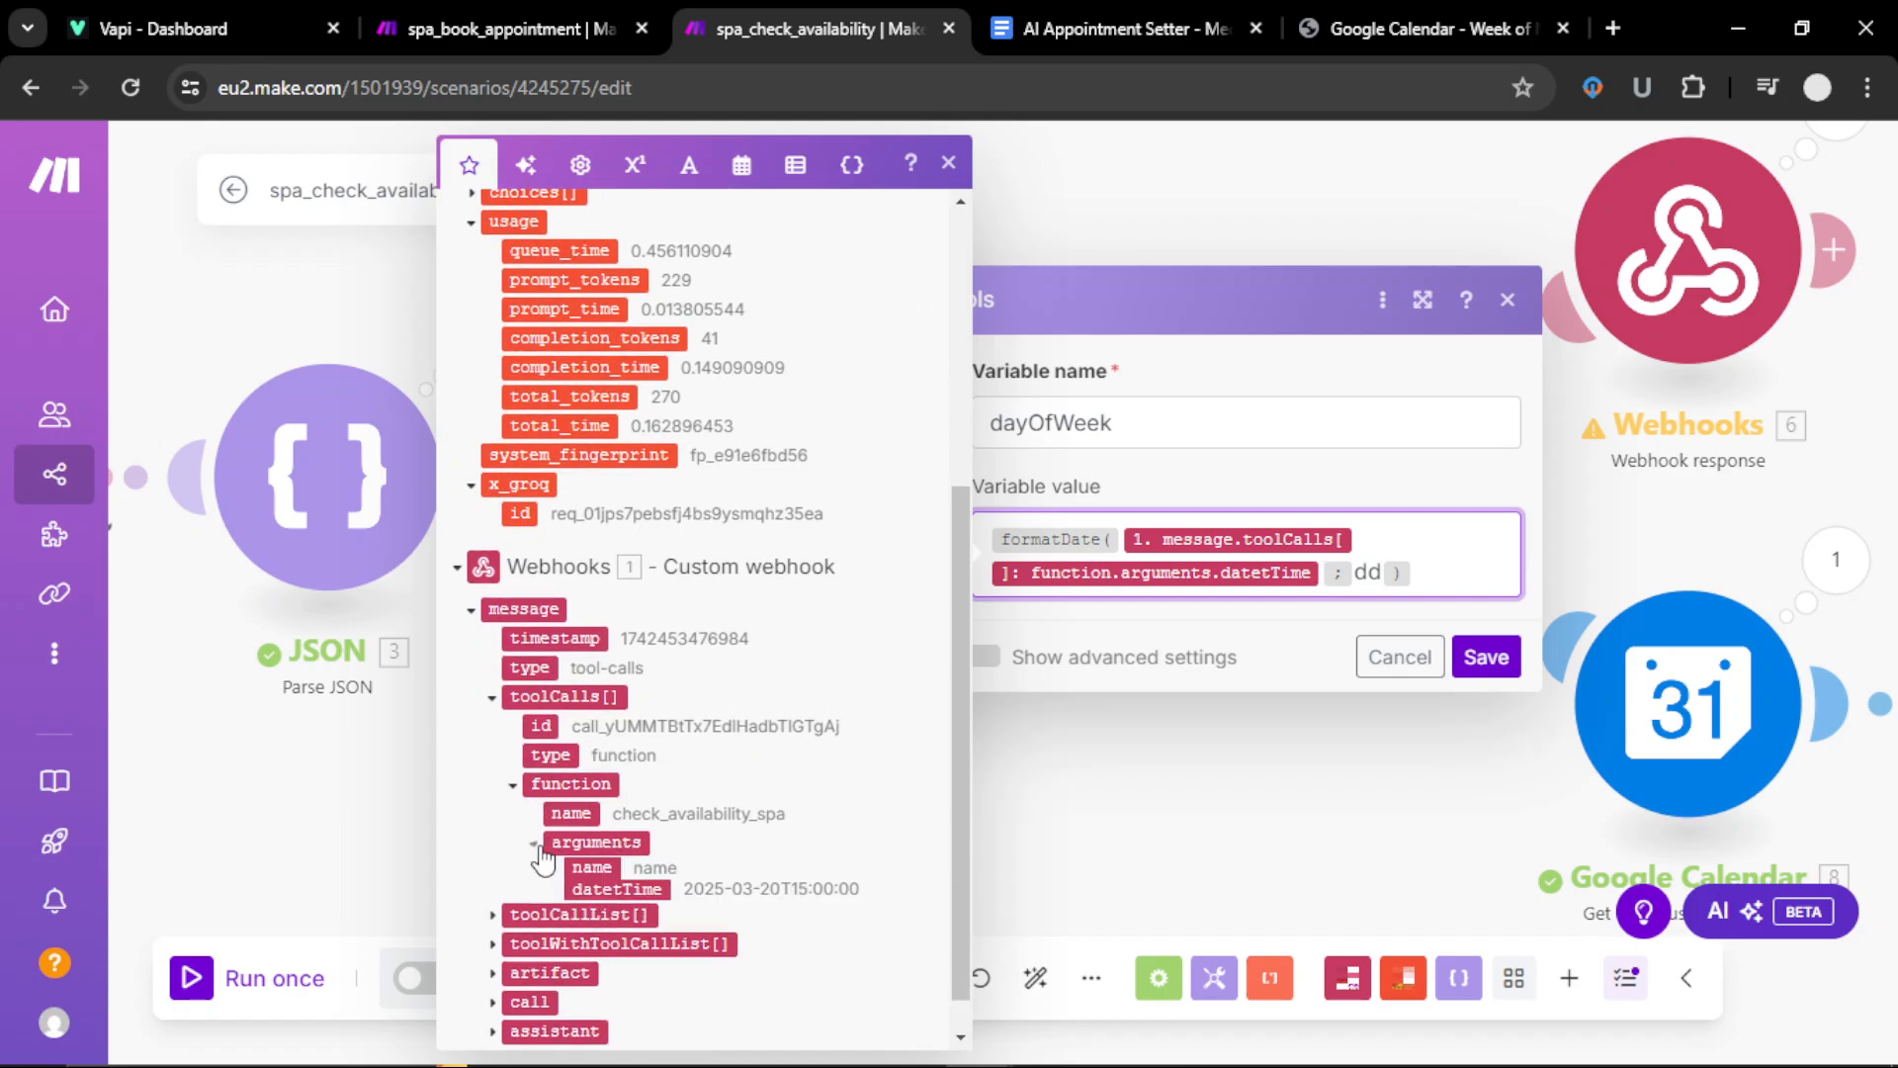
left_click(1382, 575)
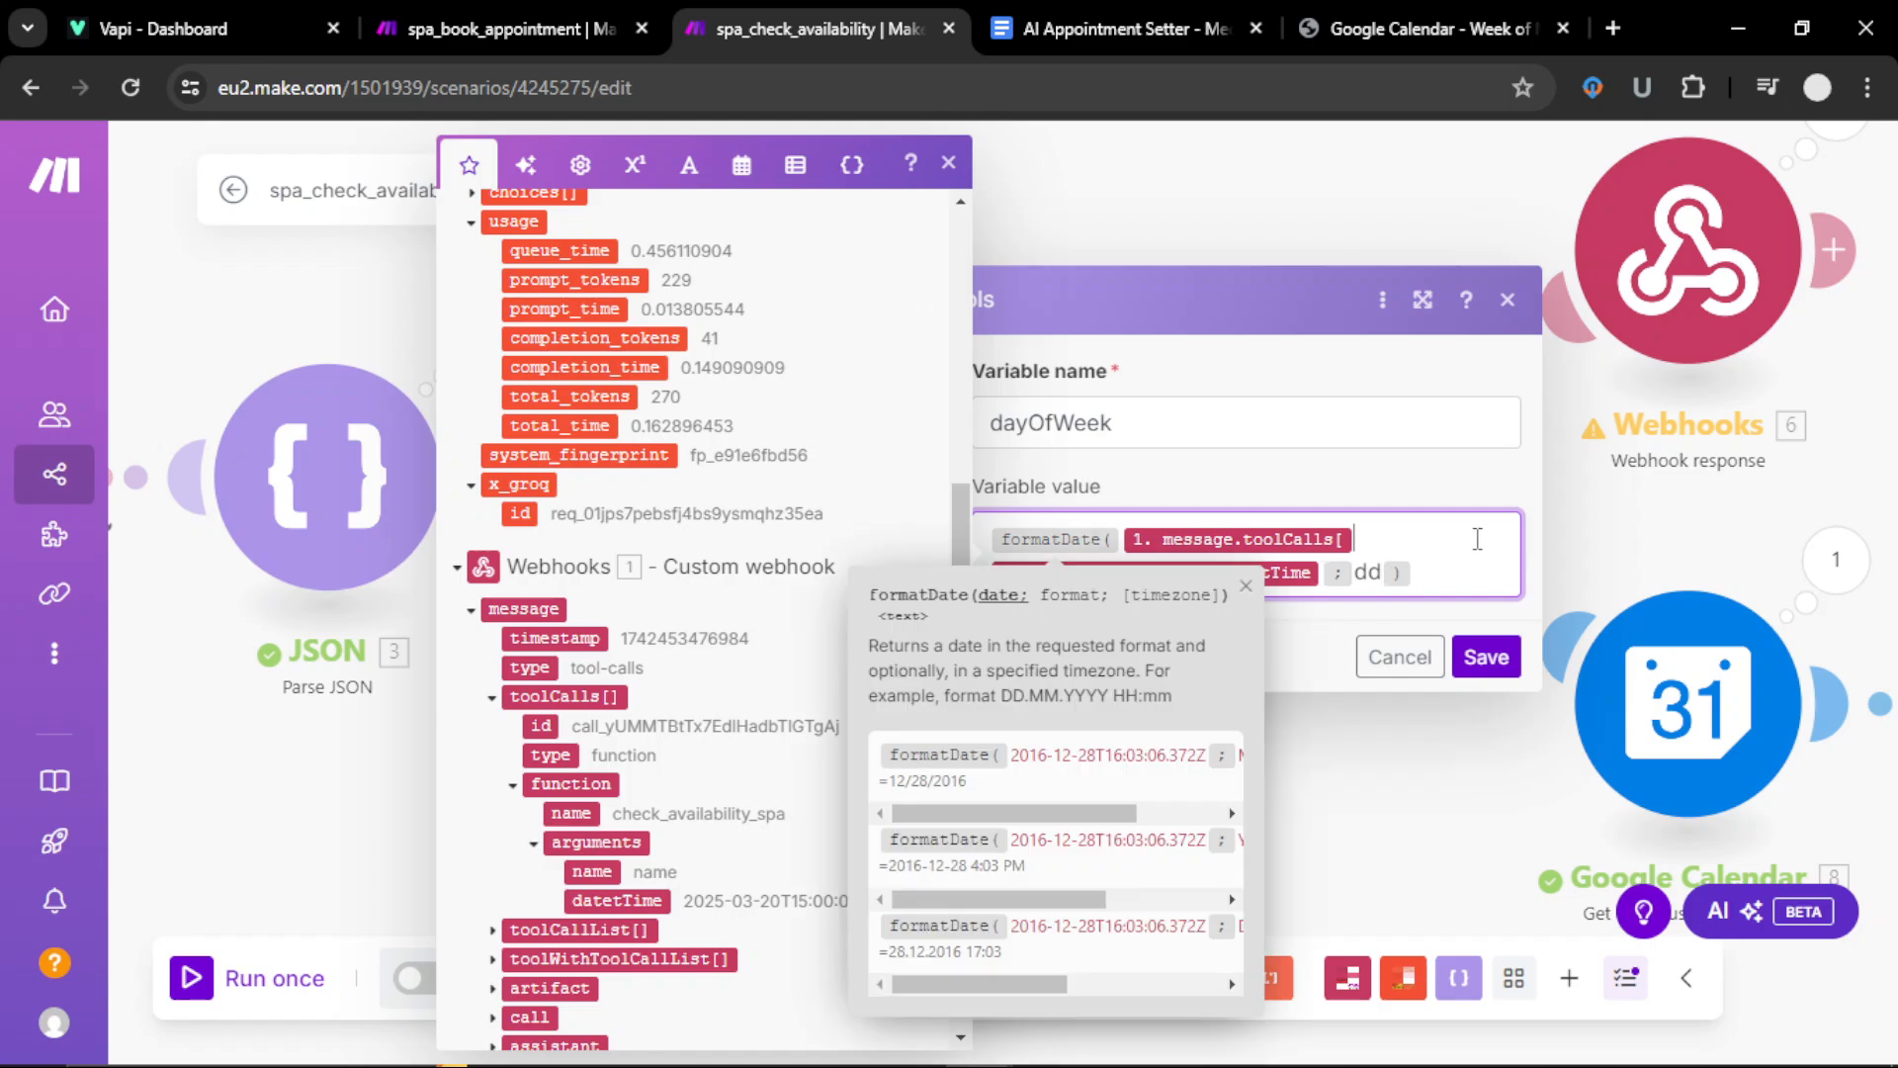
left_click(1486, 657)
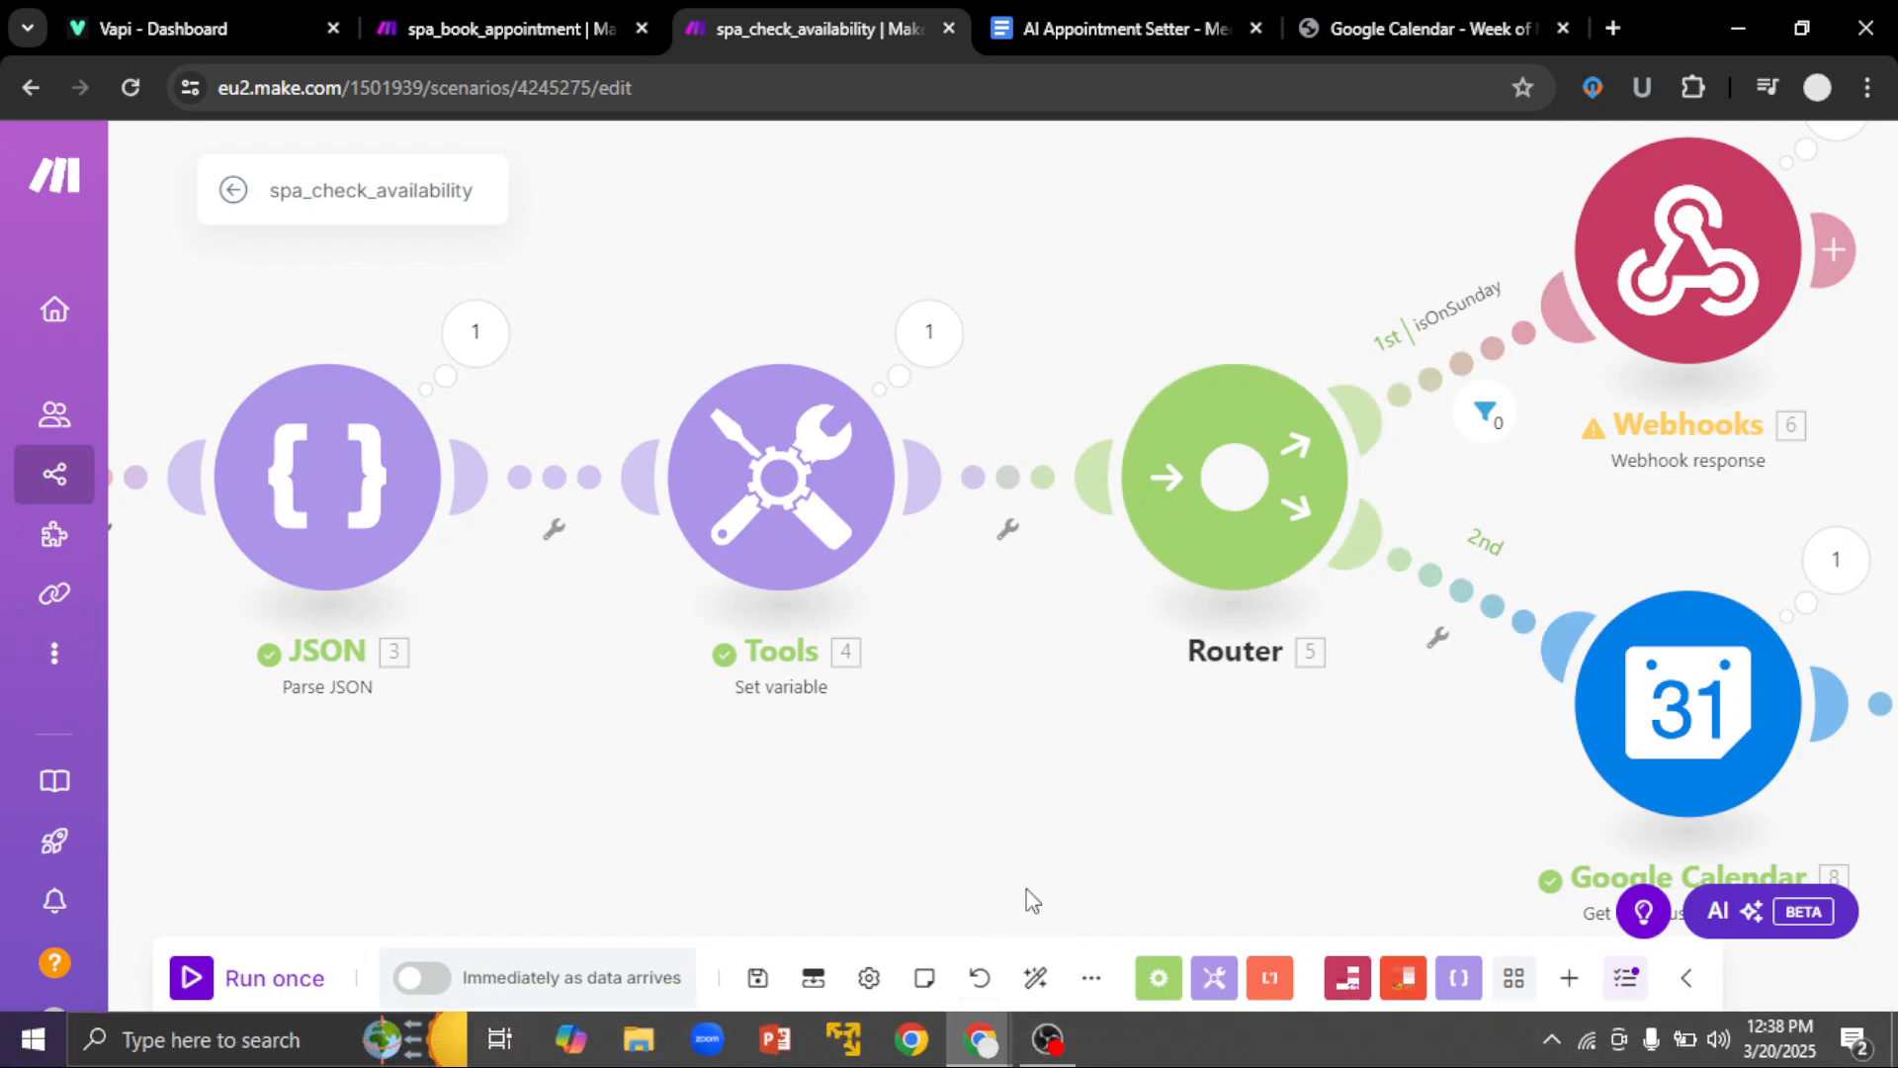
left_click_drag(1023, 872, 520, 934)
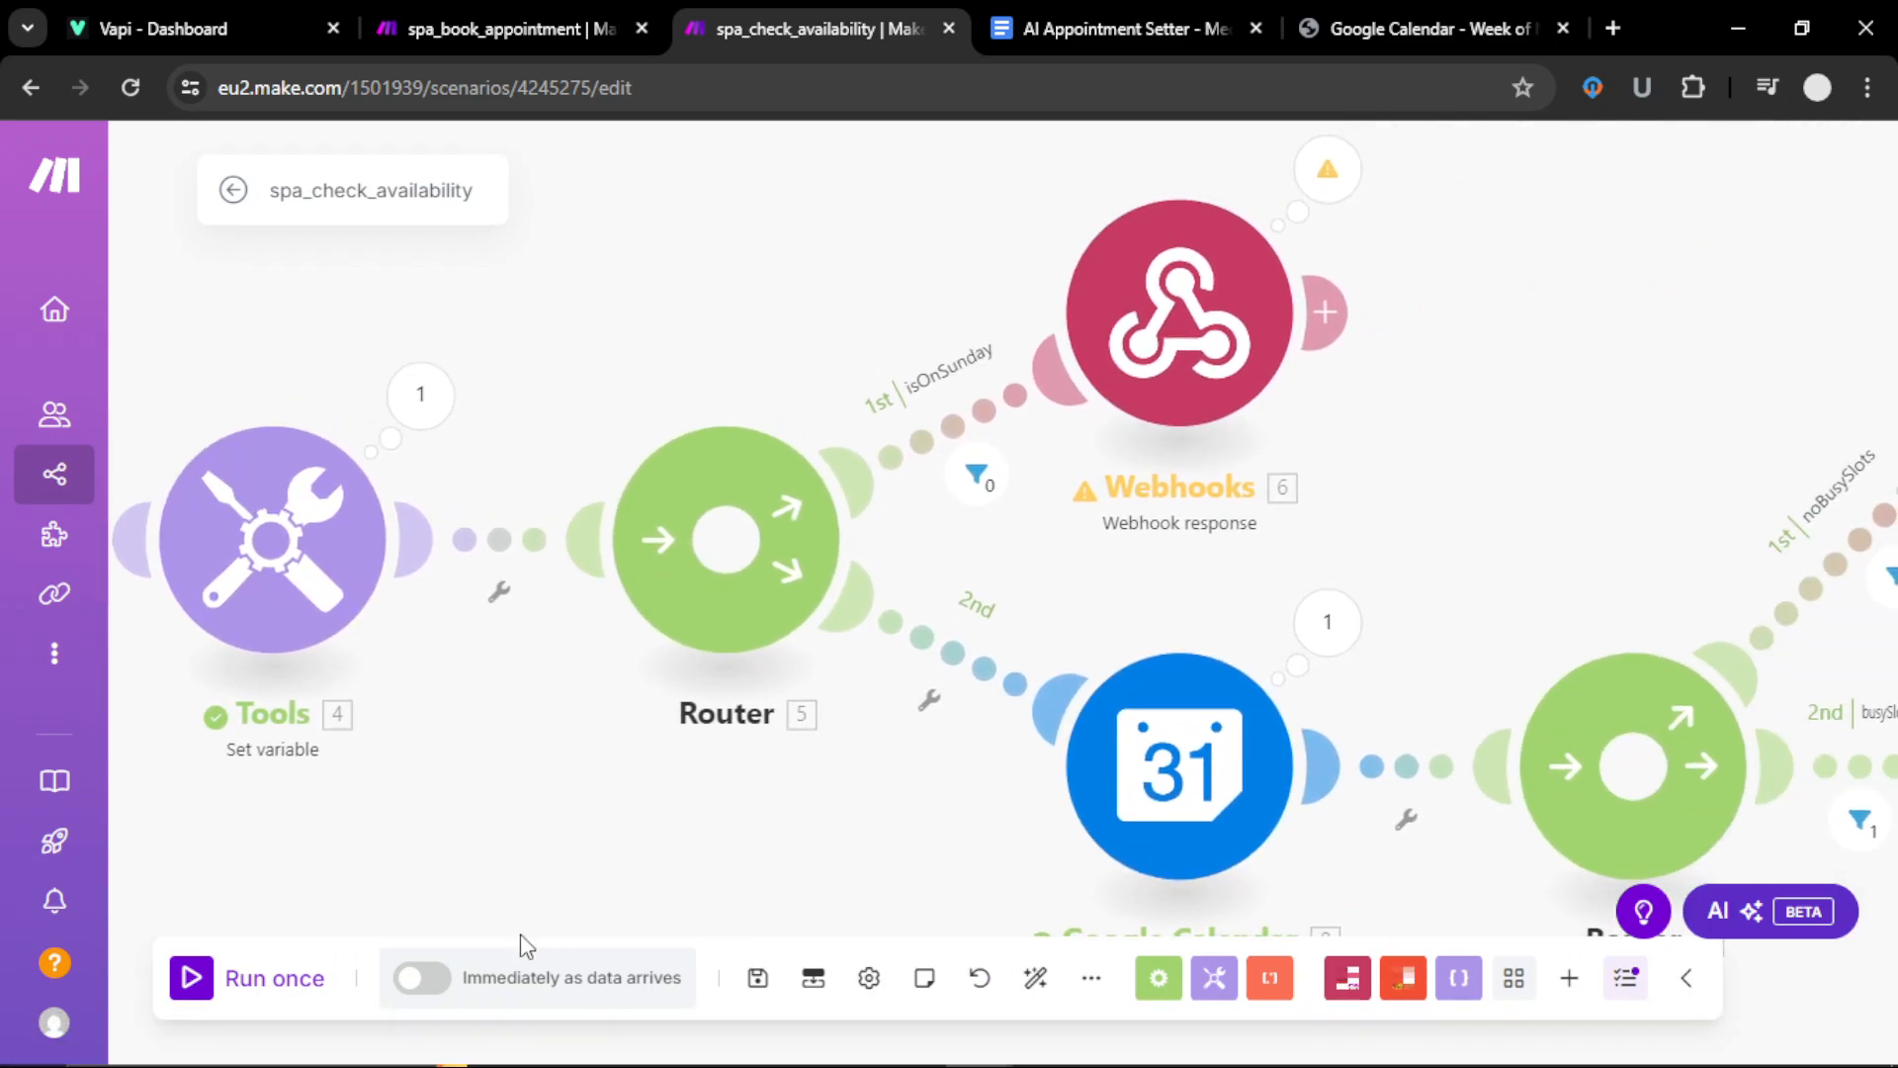
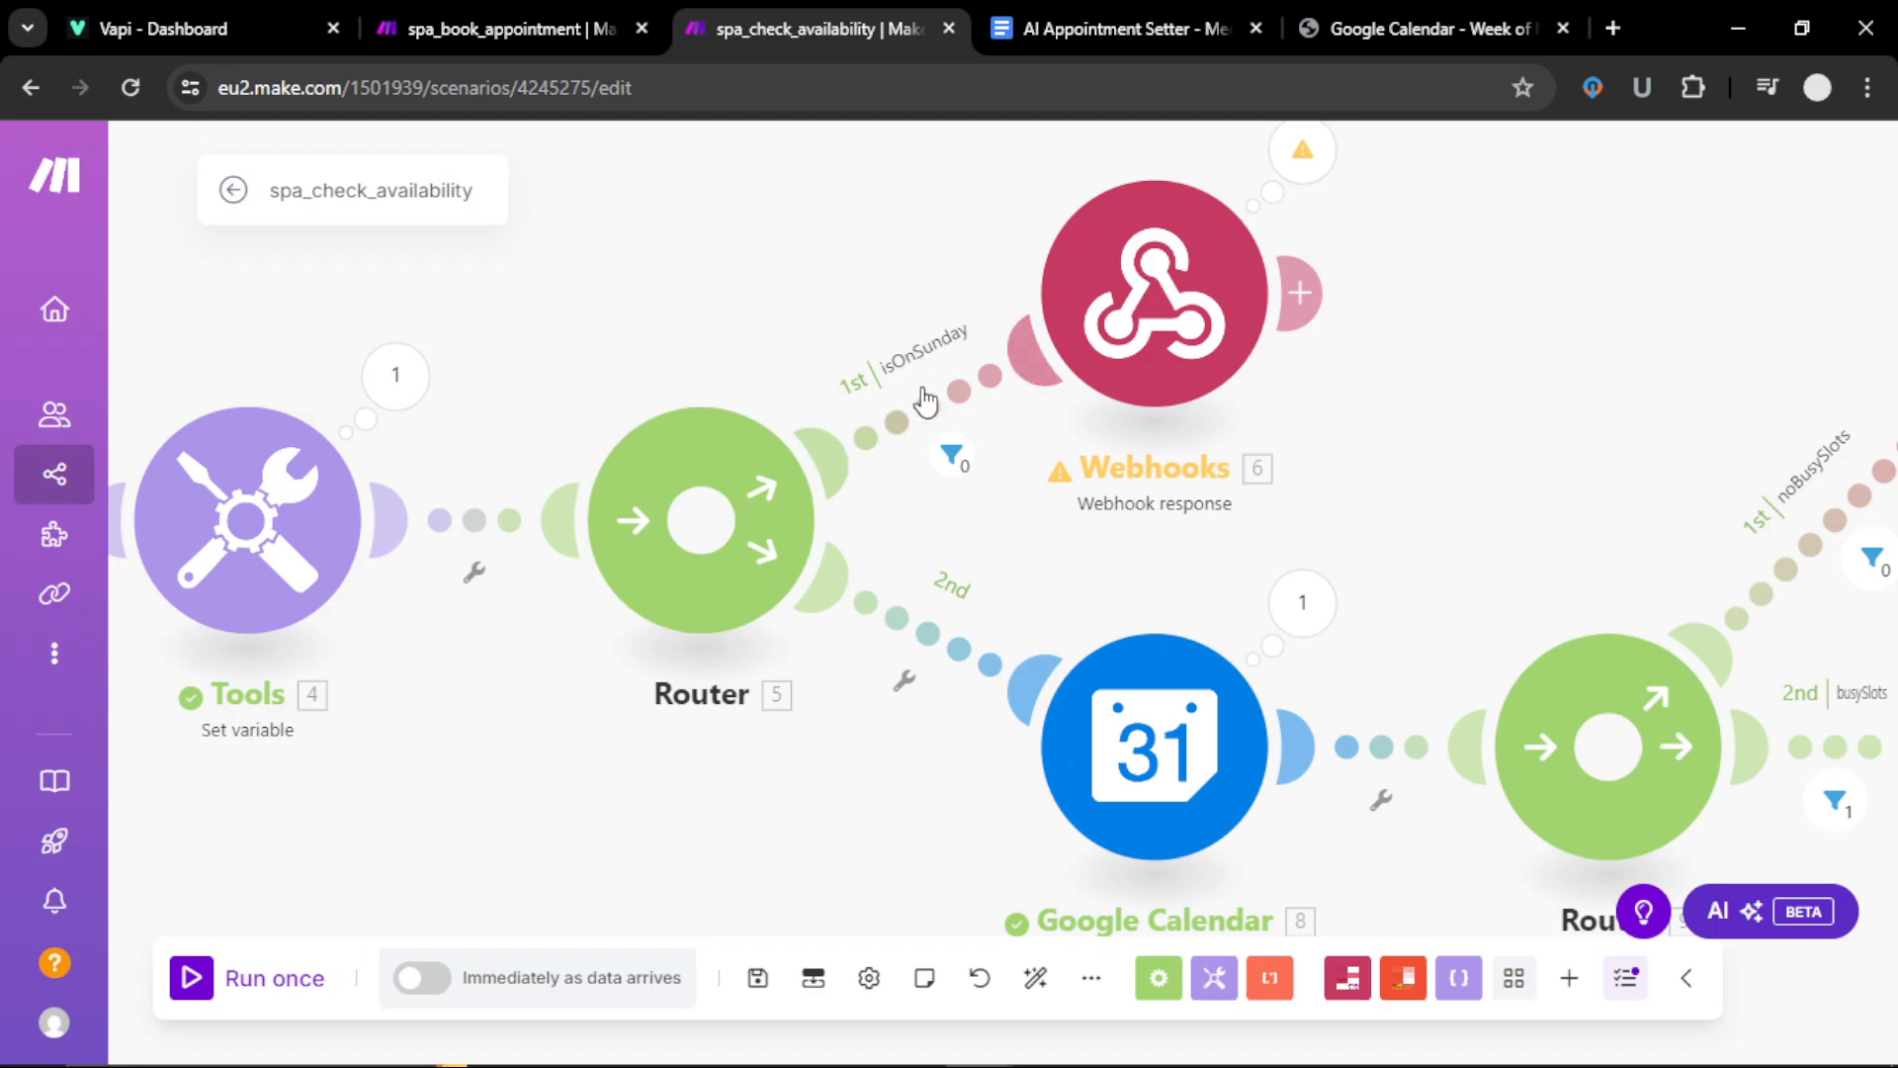
Step: Review the isOnSunday route filter, trying then removing an extra OR condition on dayOfWeek
left_click(950, 456)
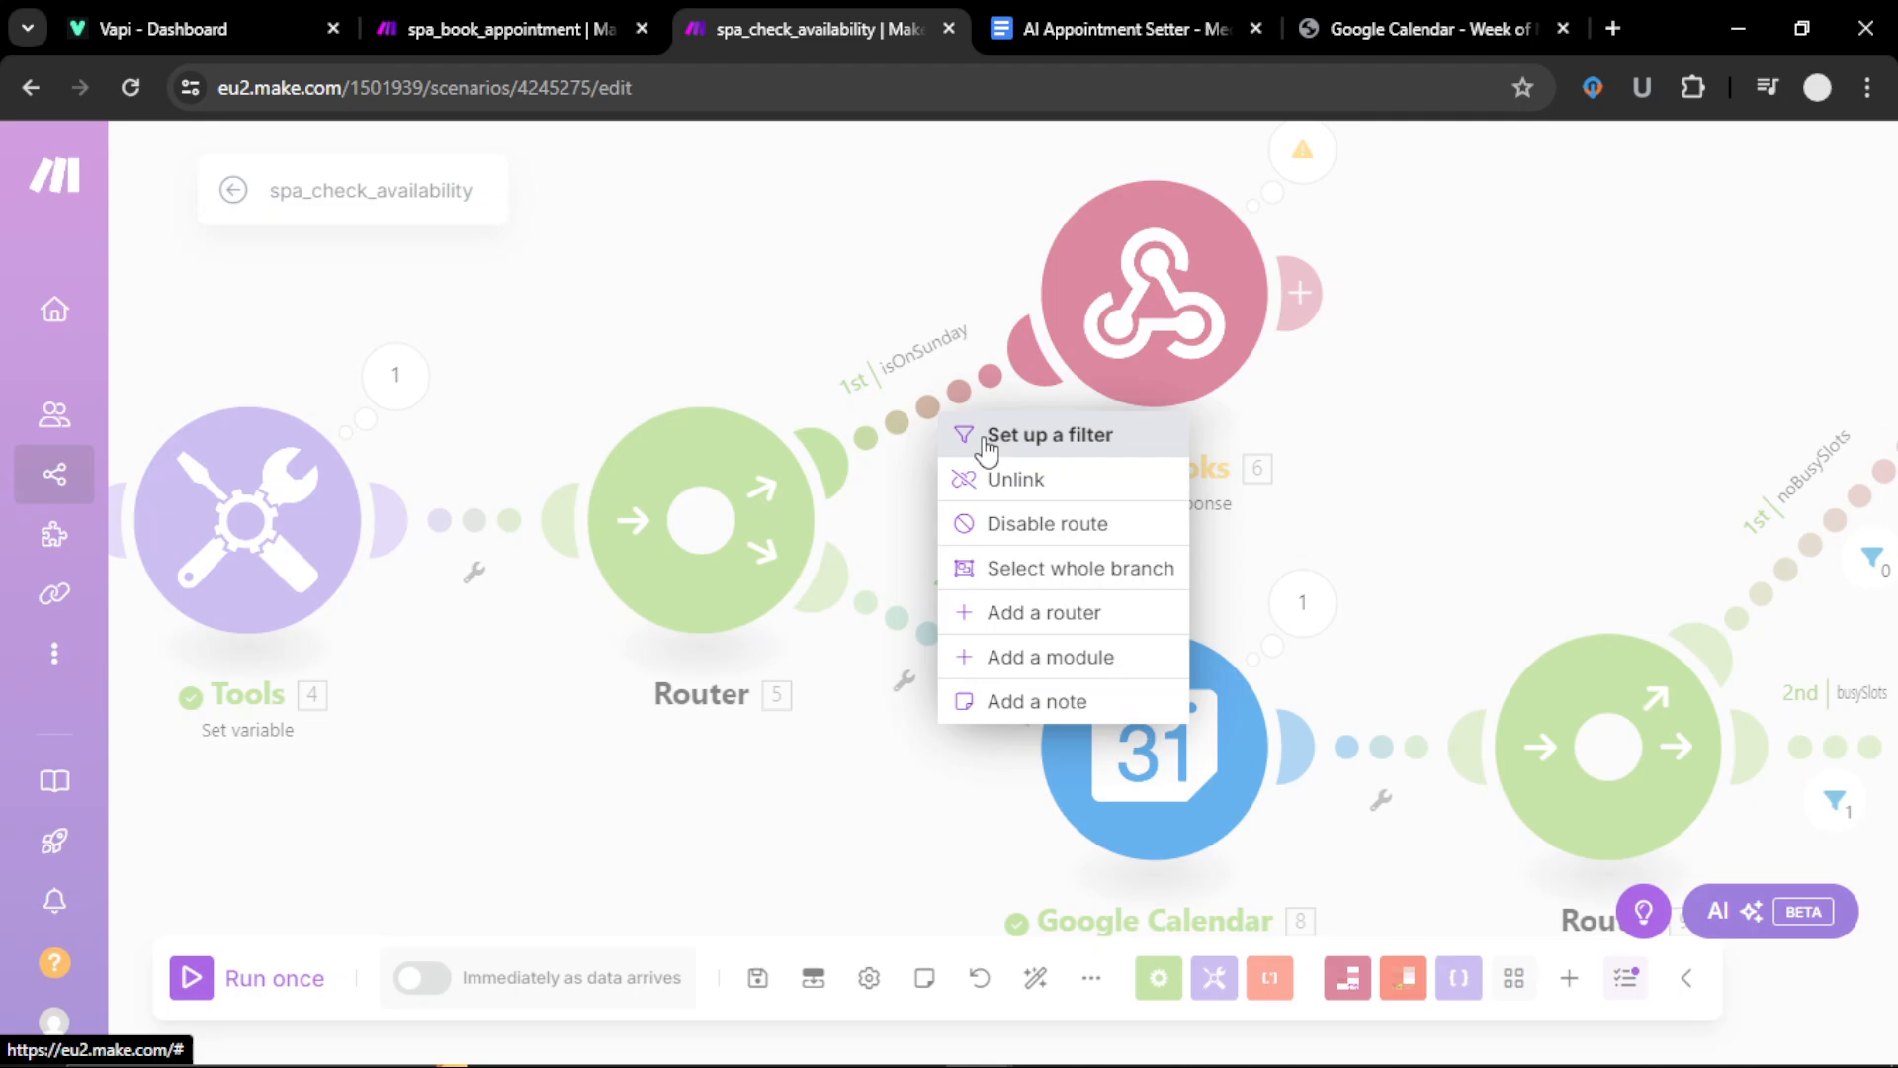
left_click(989, 437)
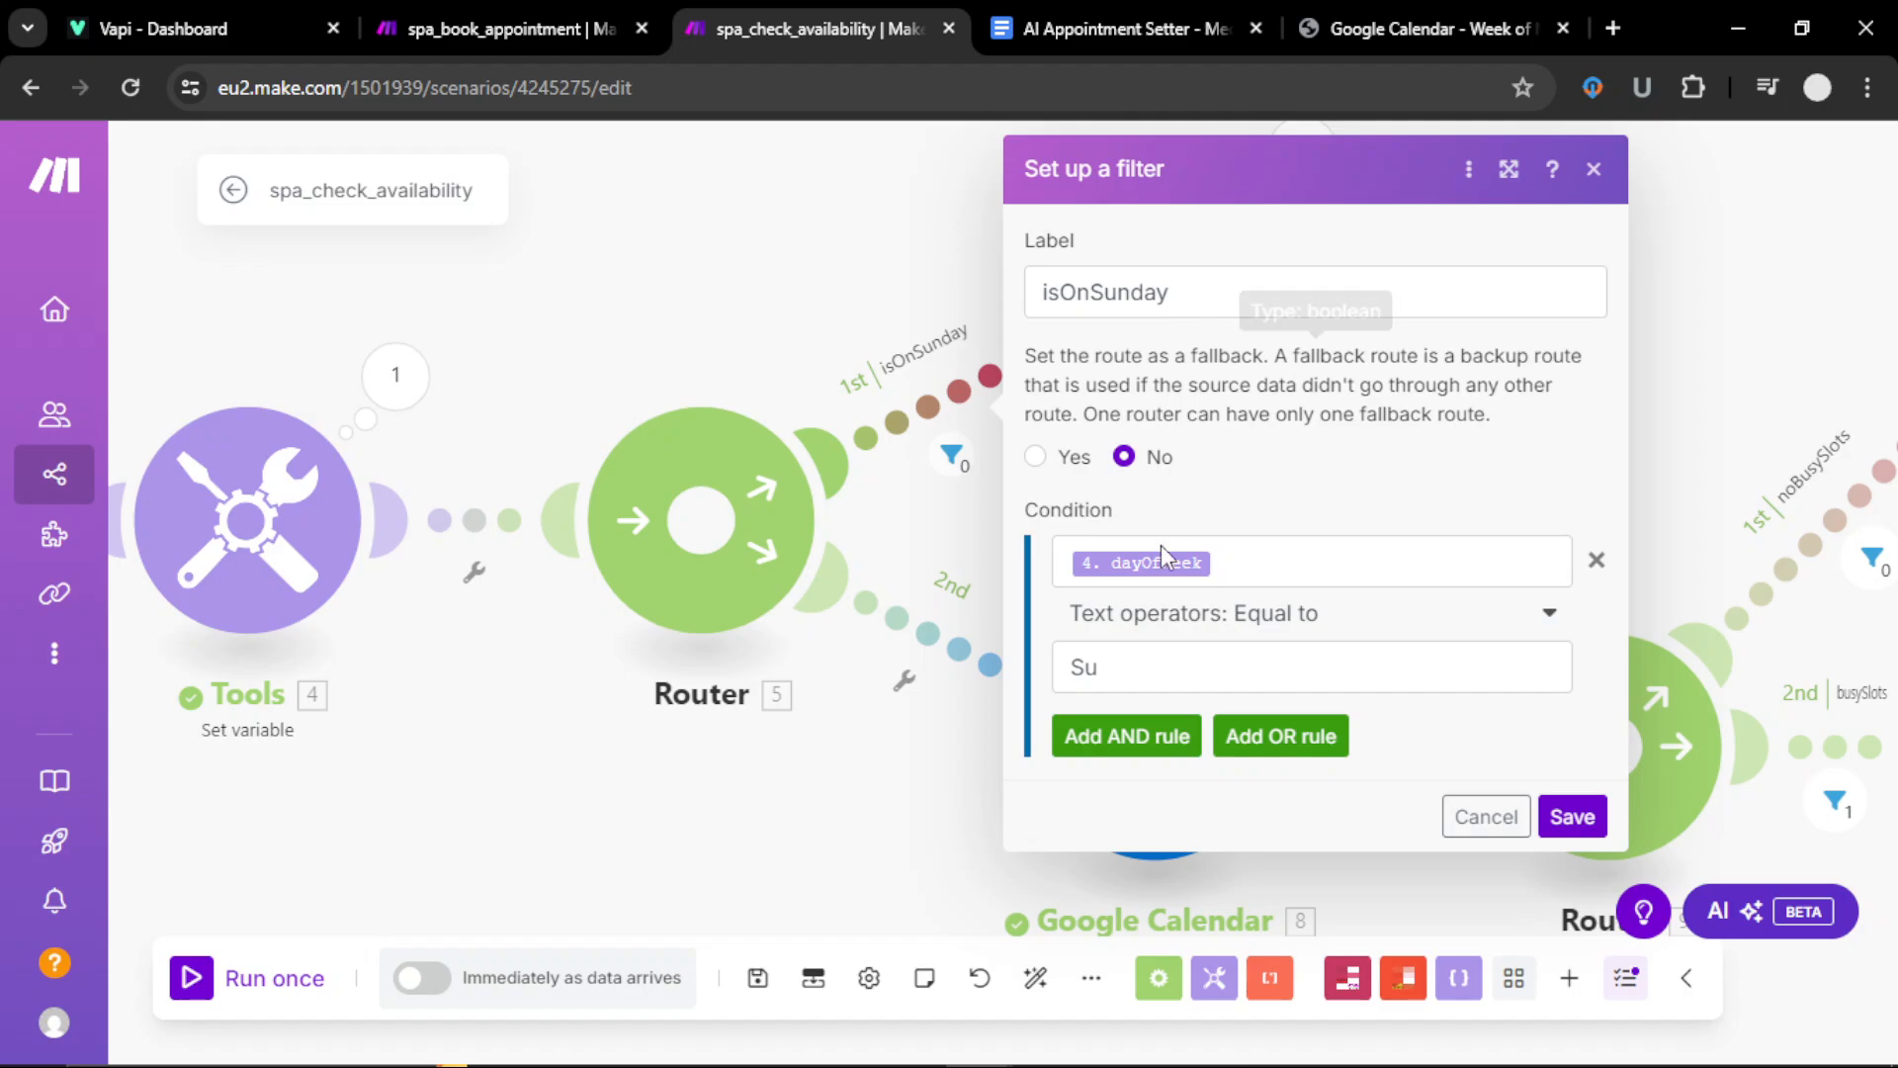
left_click(1256, 561)
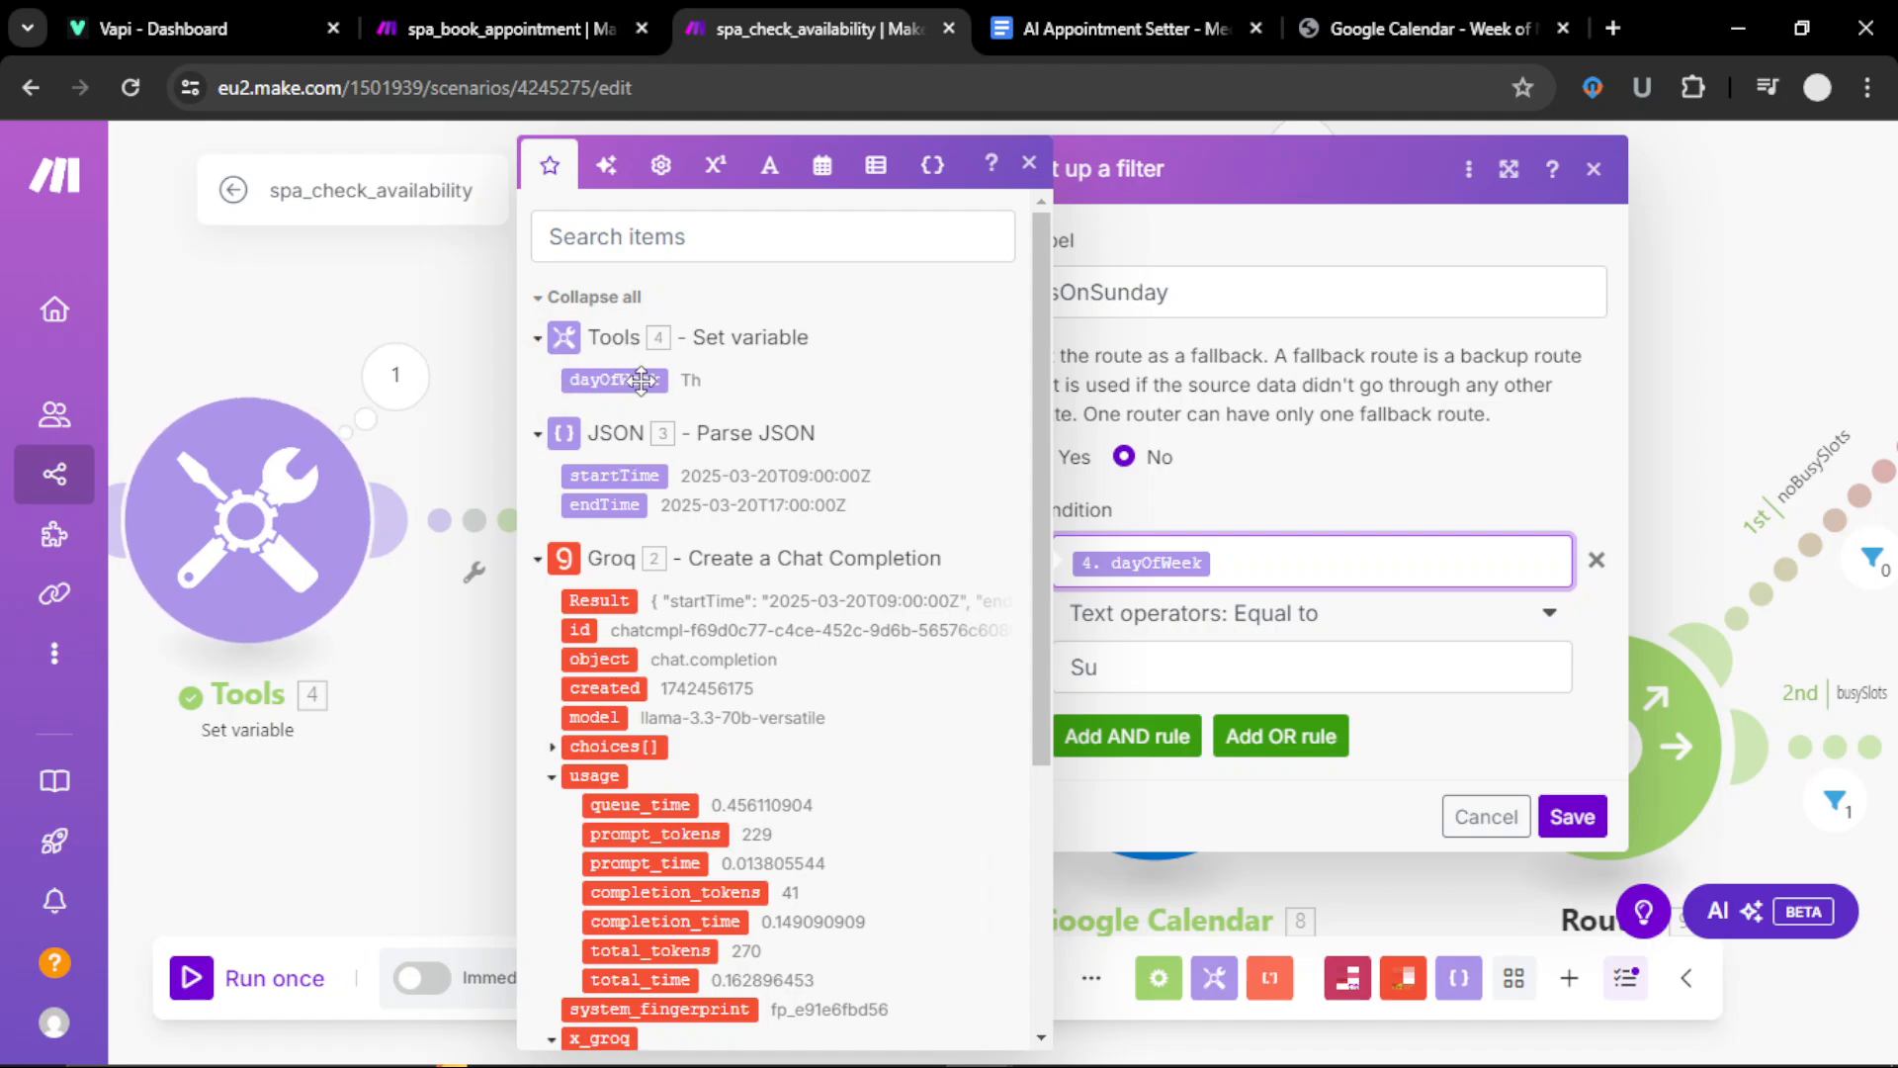
left_click(1358, 509)
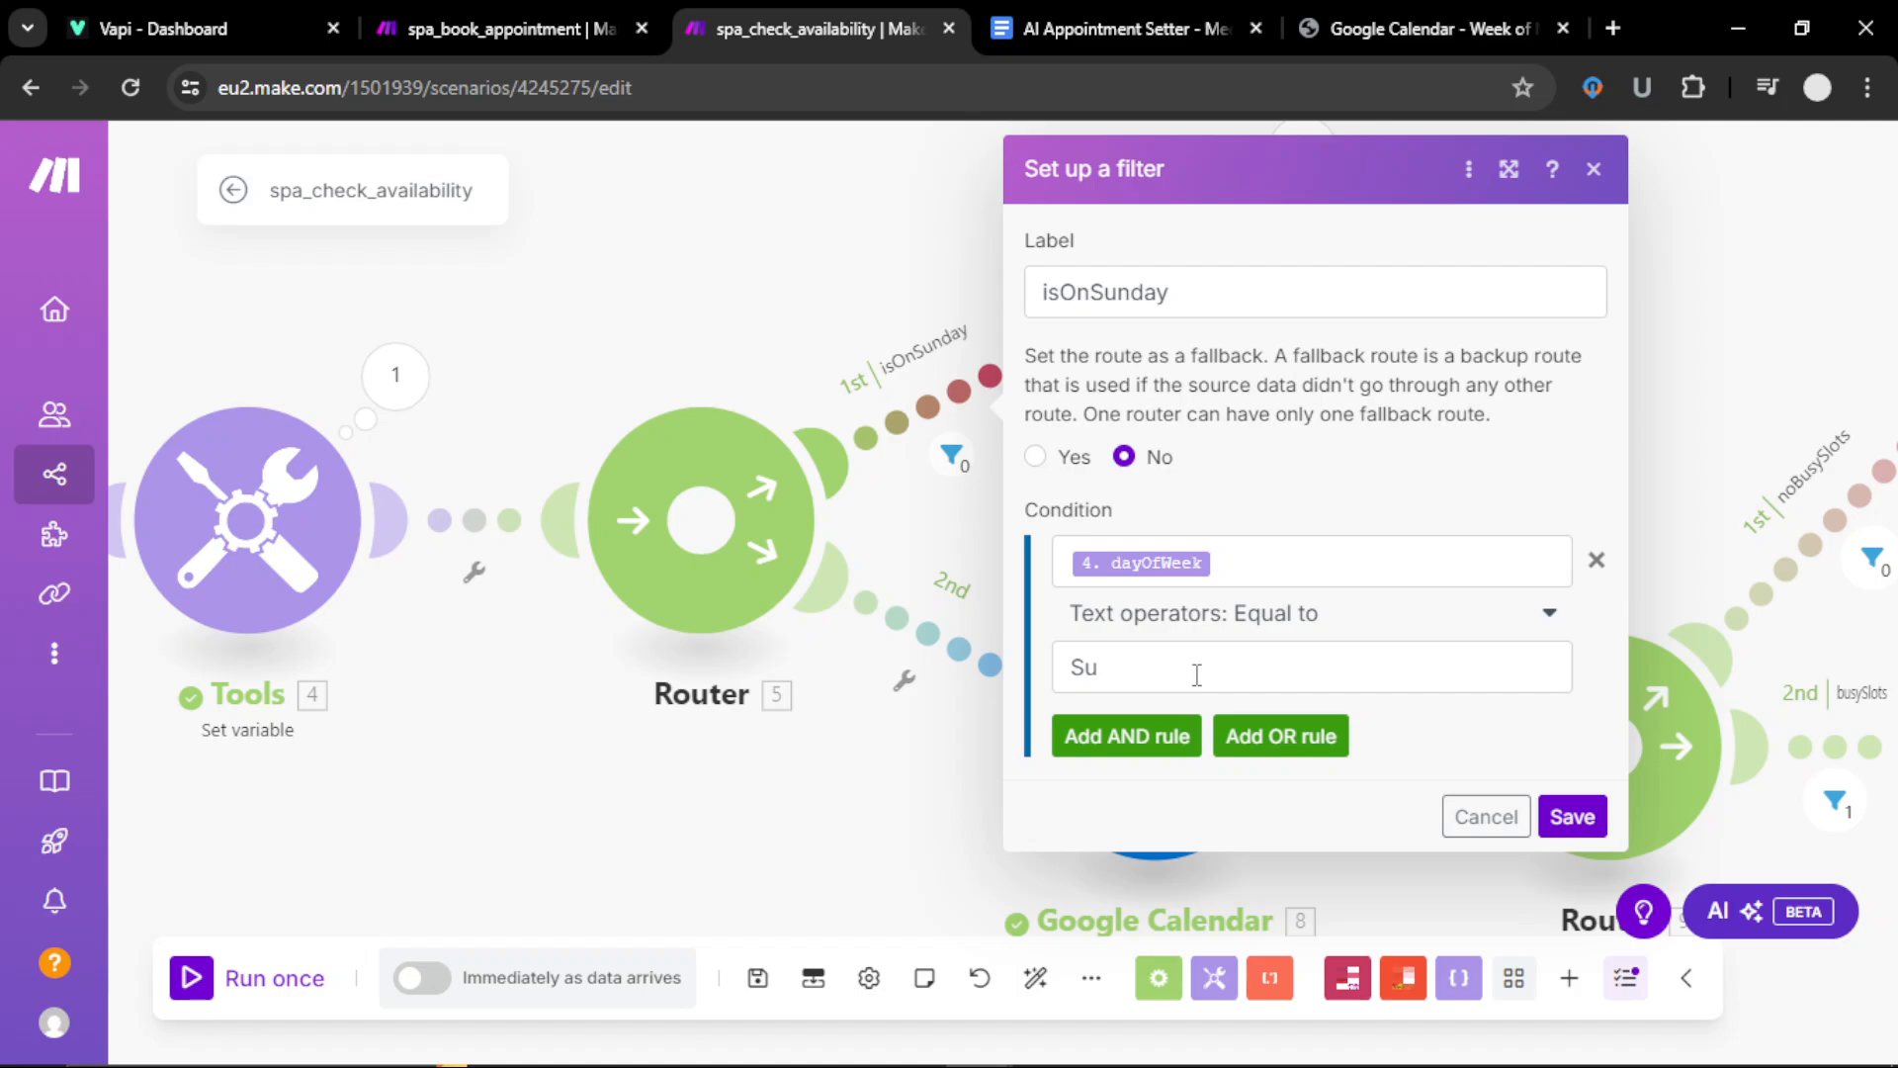
left_click(1245, 739)
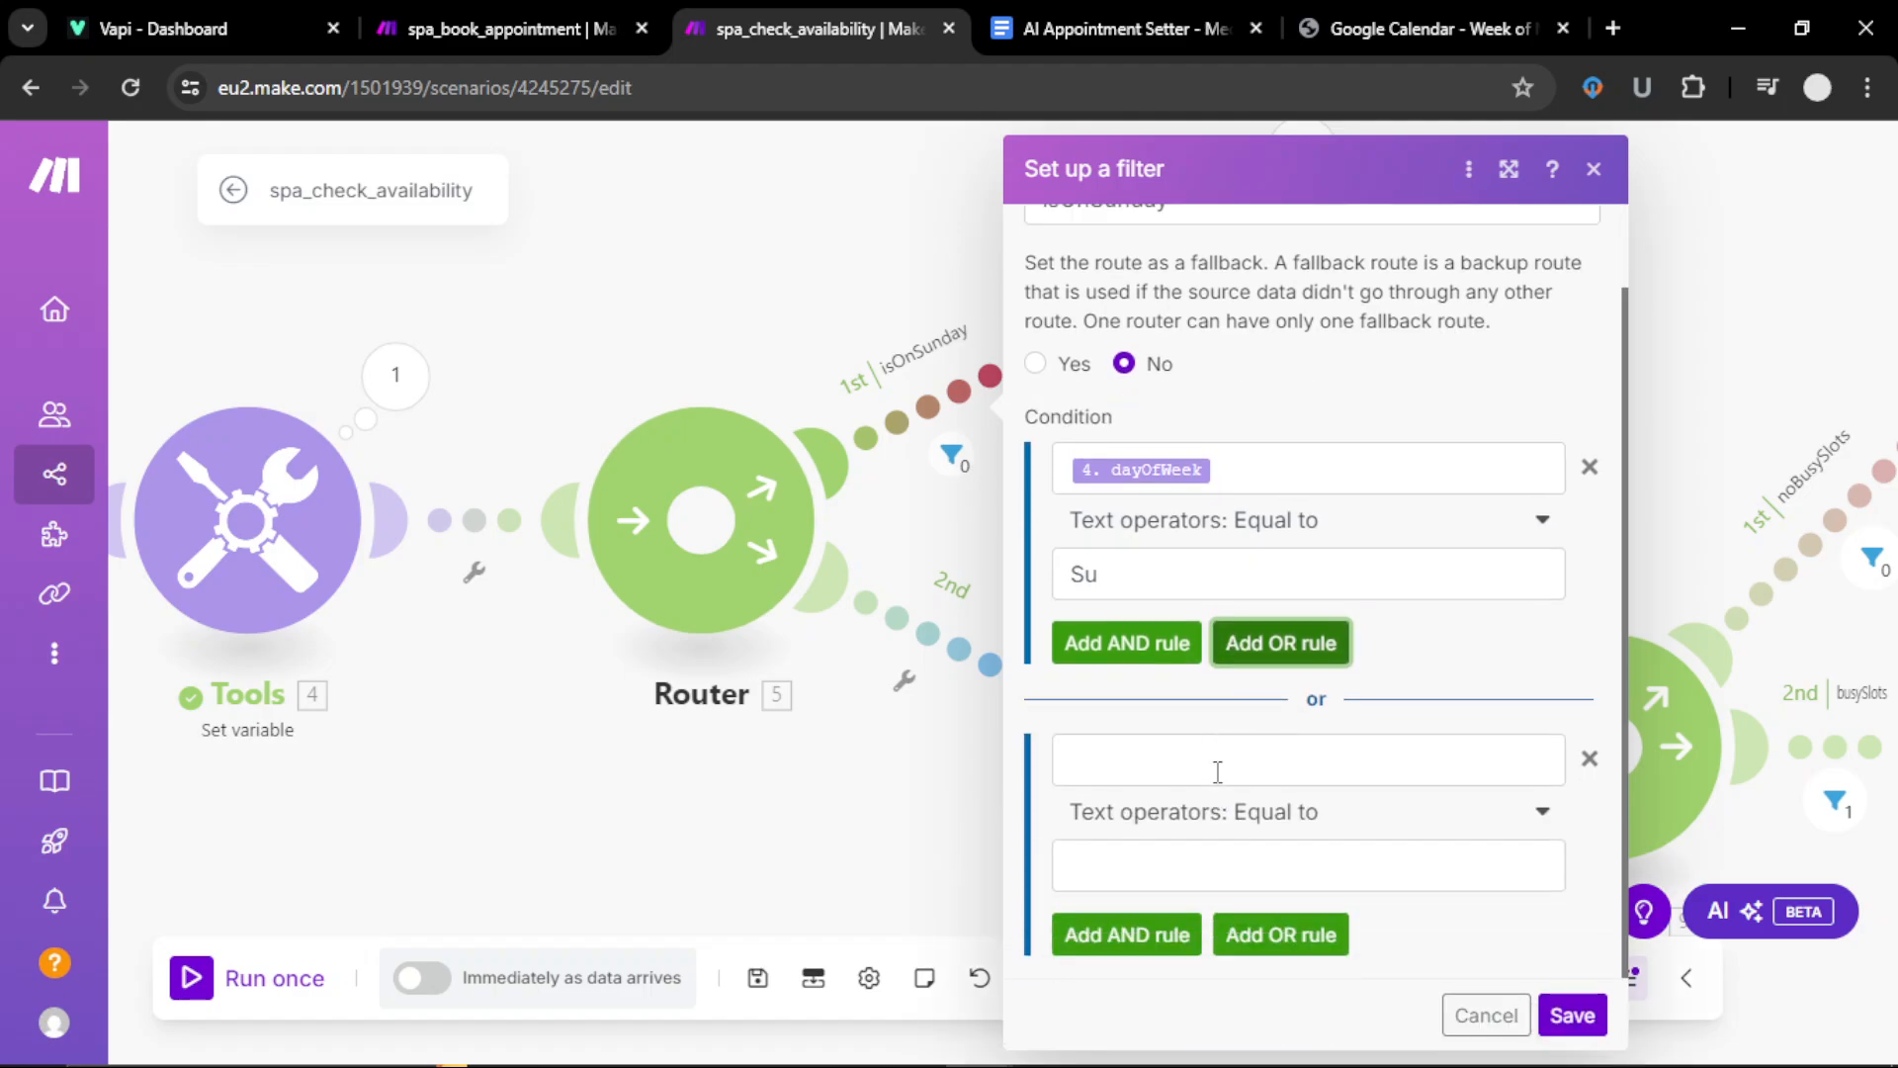
left_click(1192, 770)
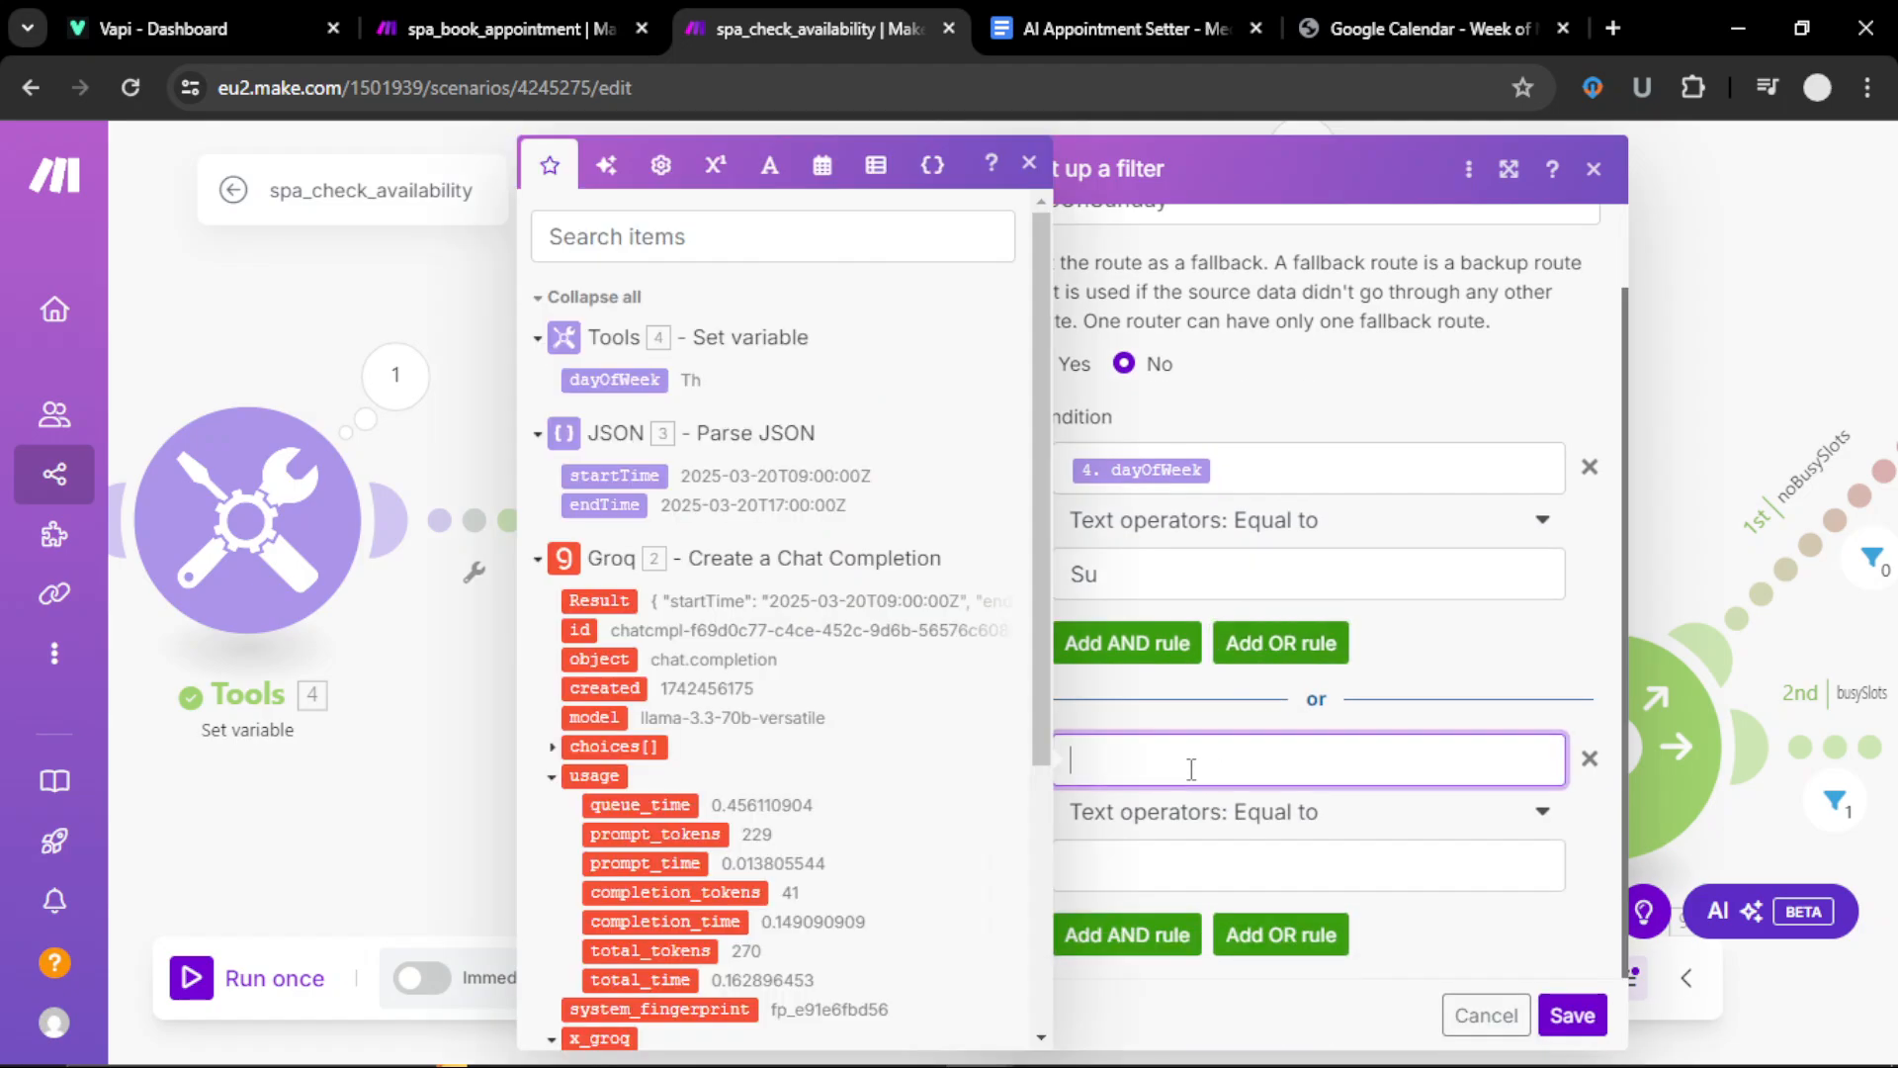
left_click(615, 382)
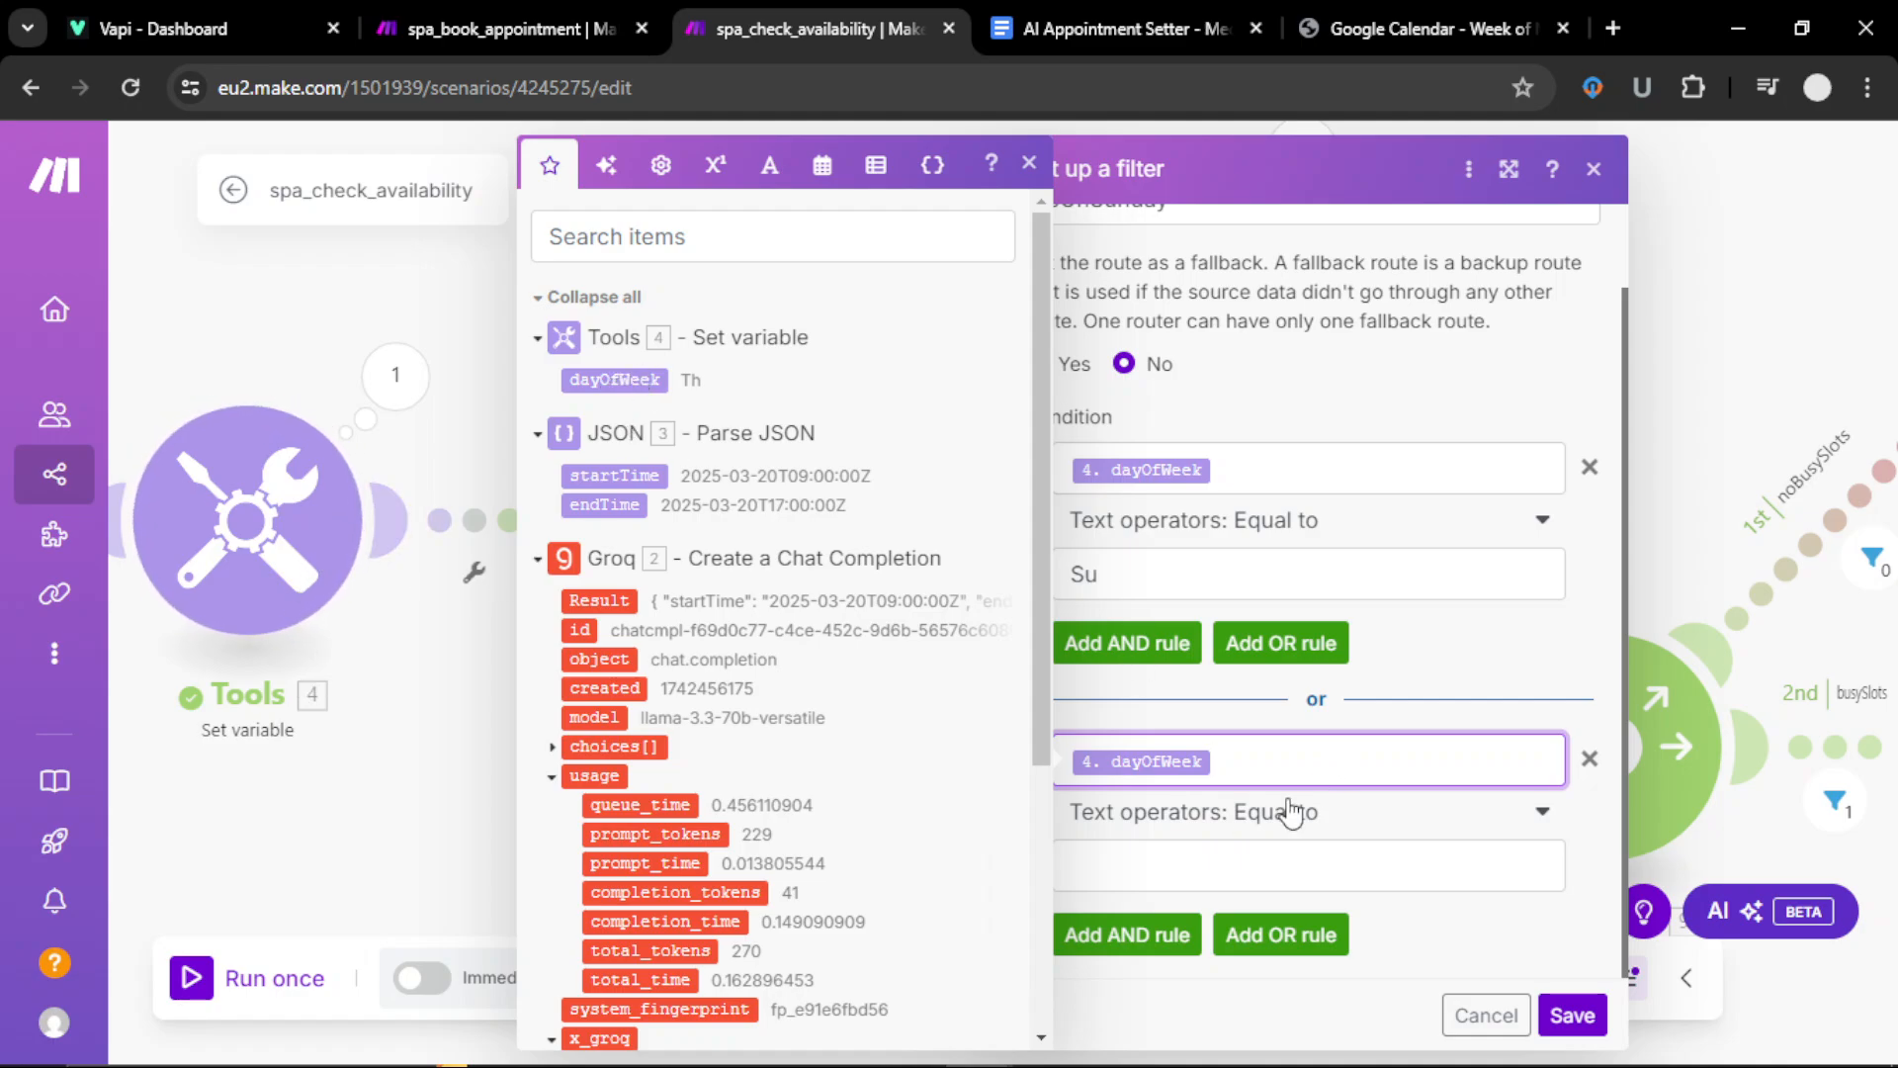
left_click(1215, 858)
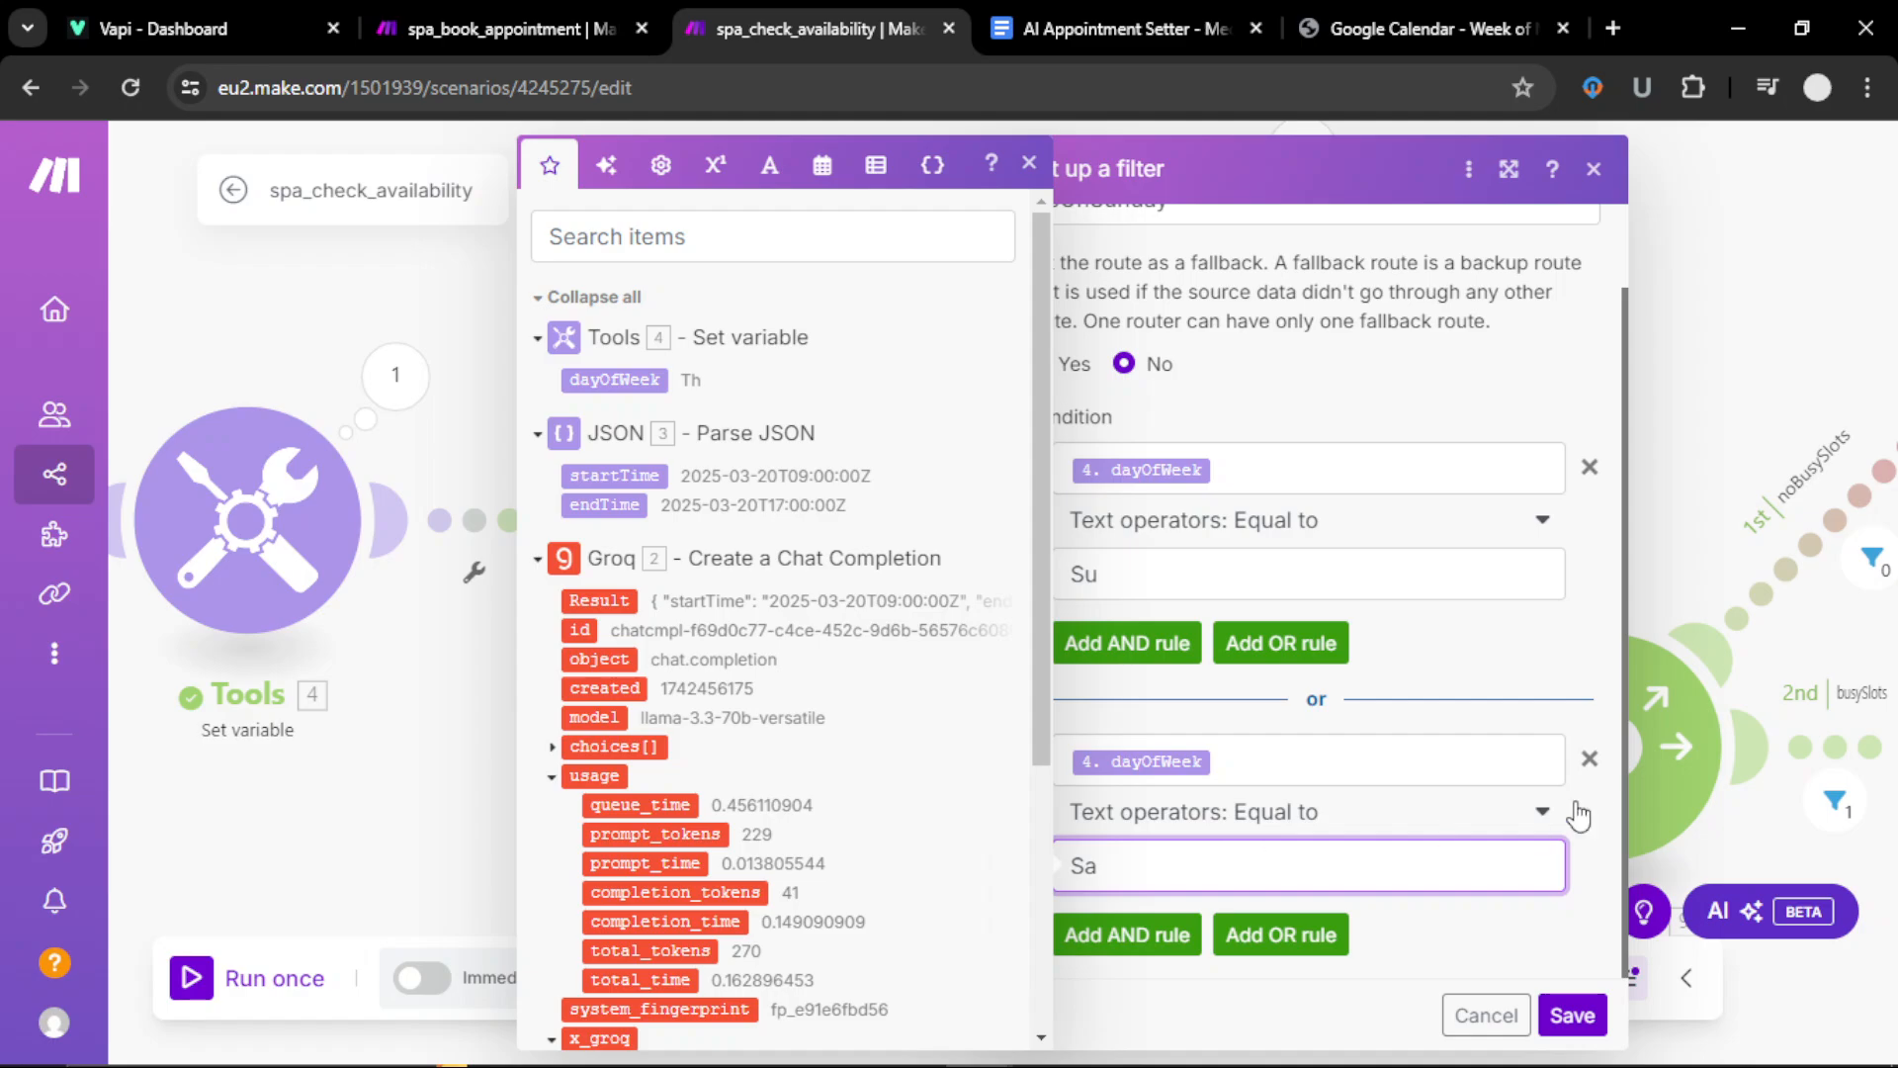
left_click(1589, 759)
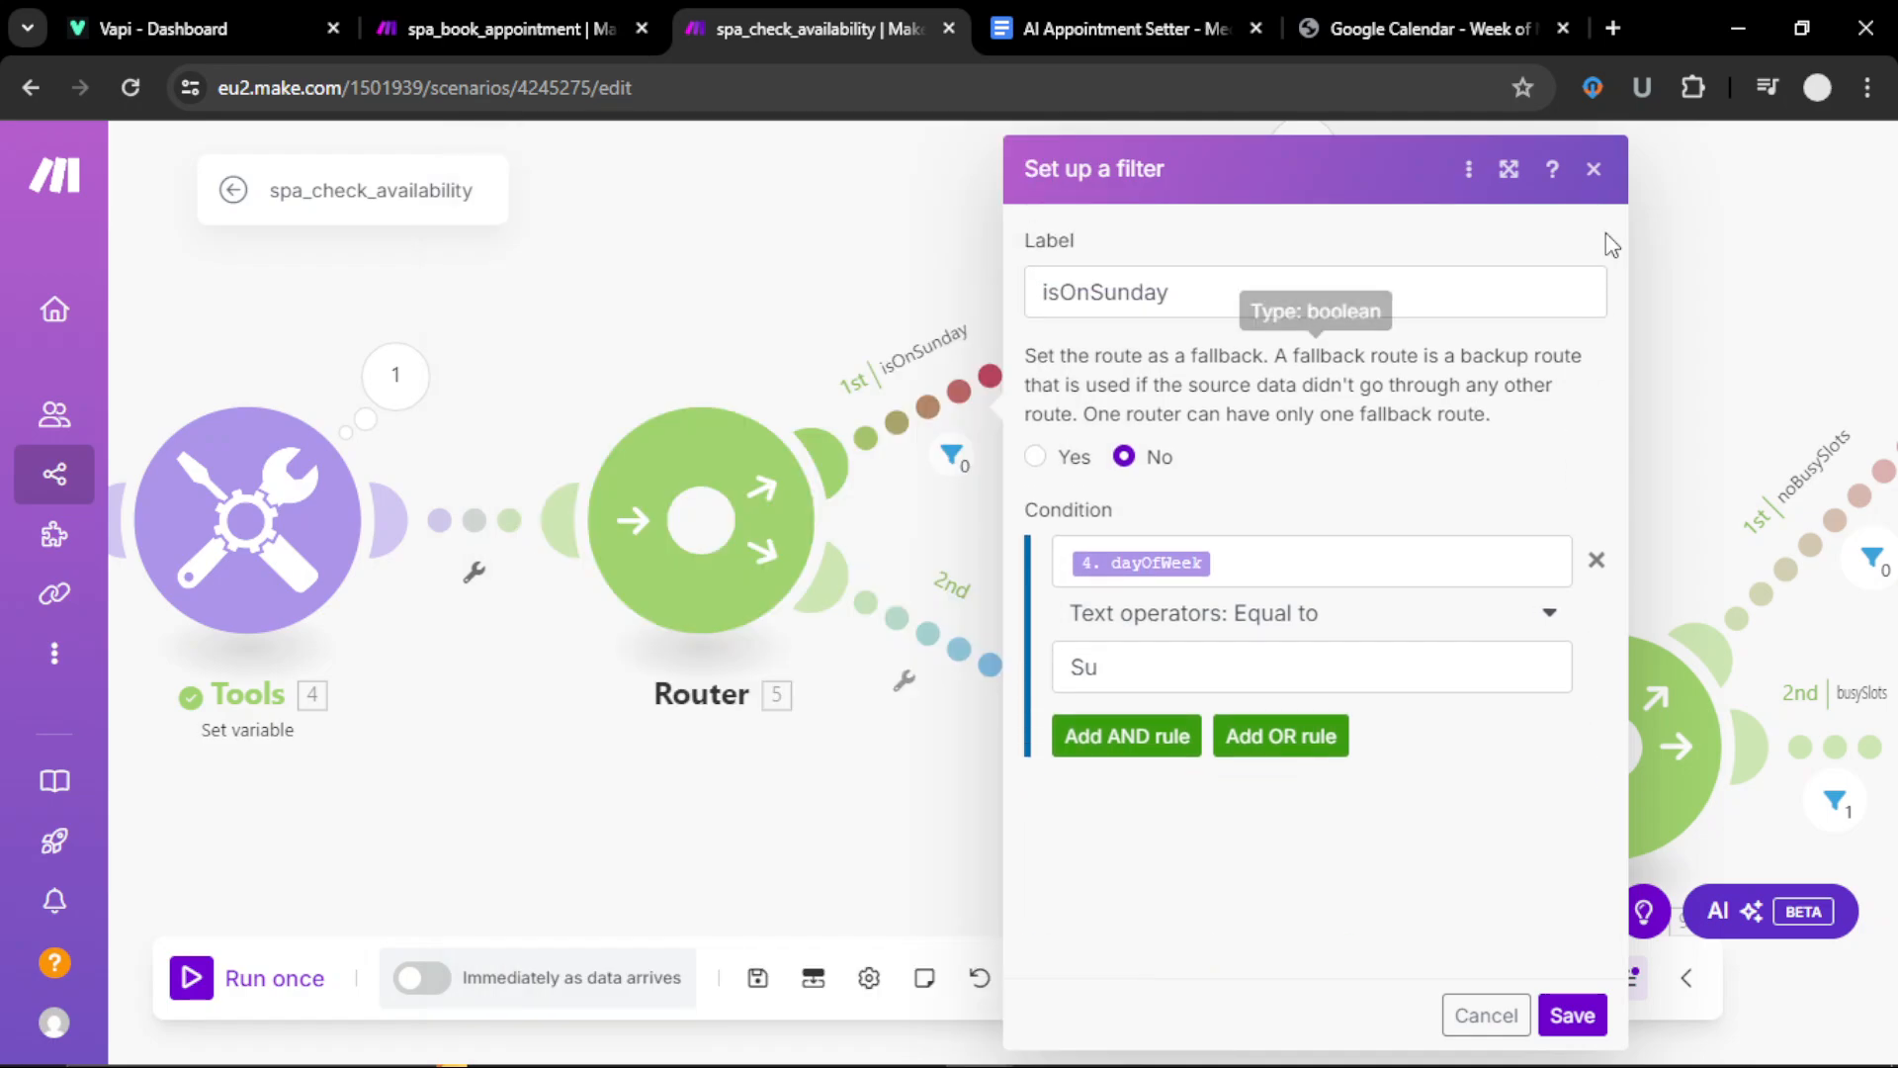
left_click(1594, 168)
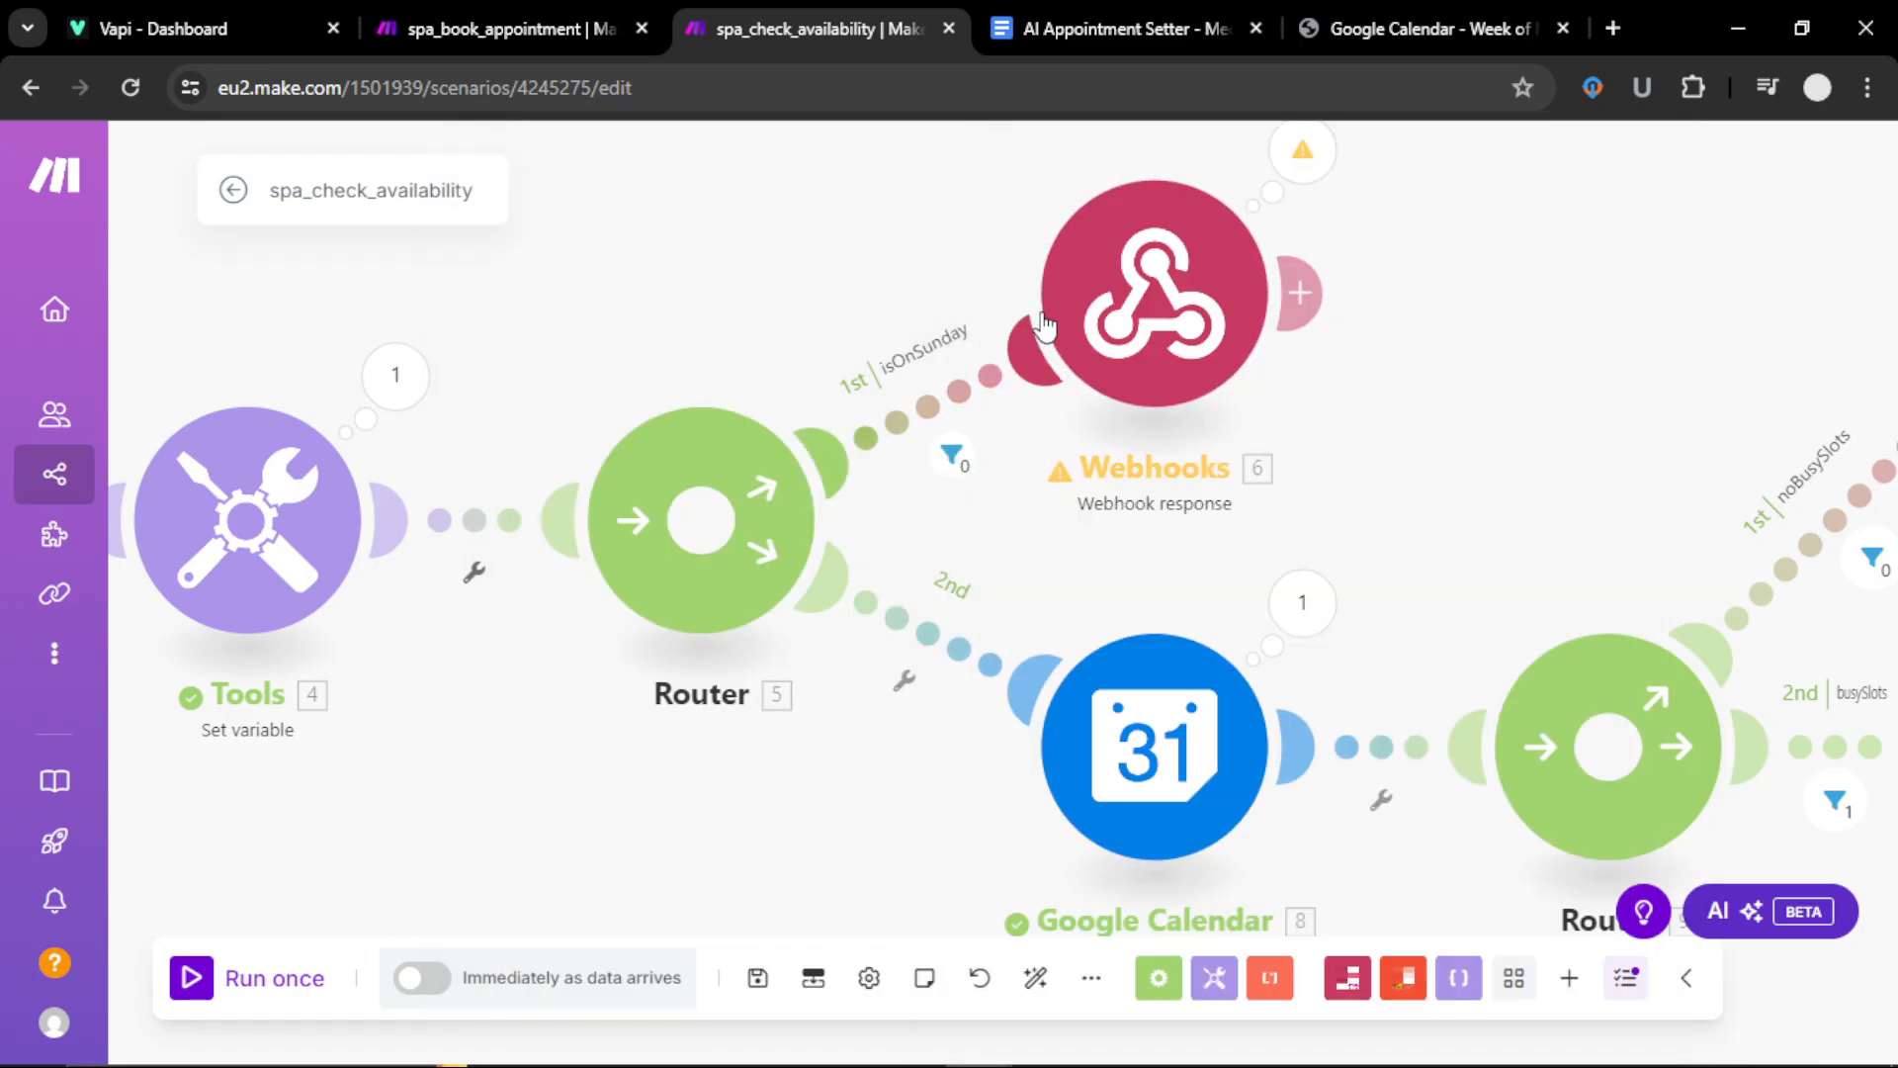
Step: Review the Sunday webhook response body and save it unchanged
left_click(1162, 294)
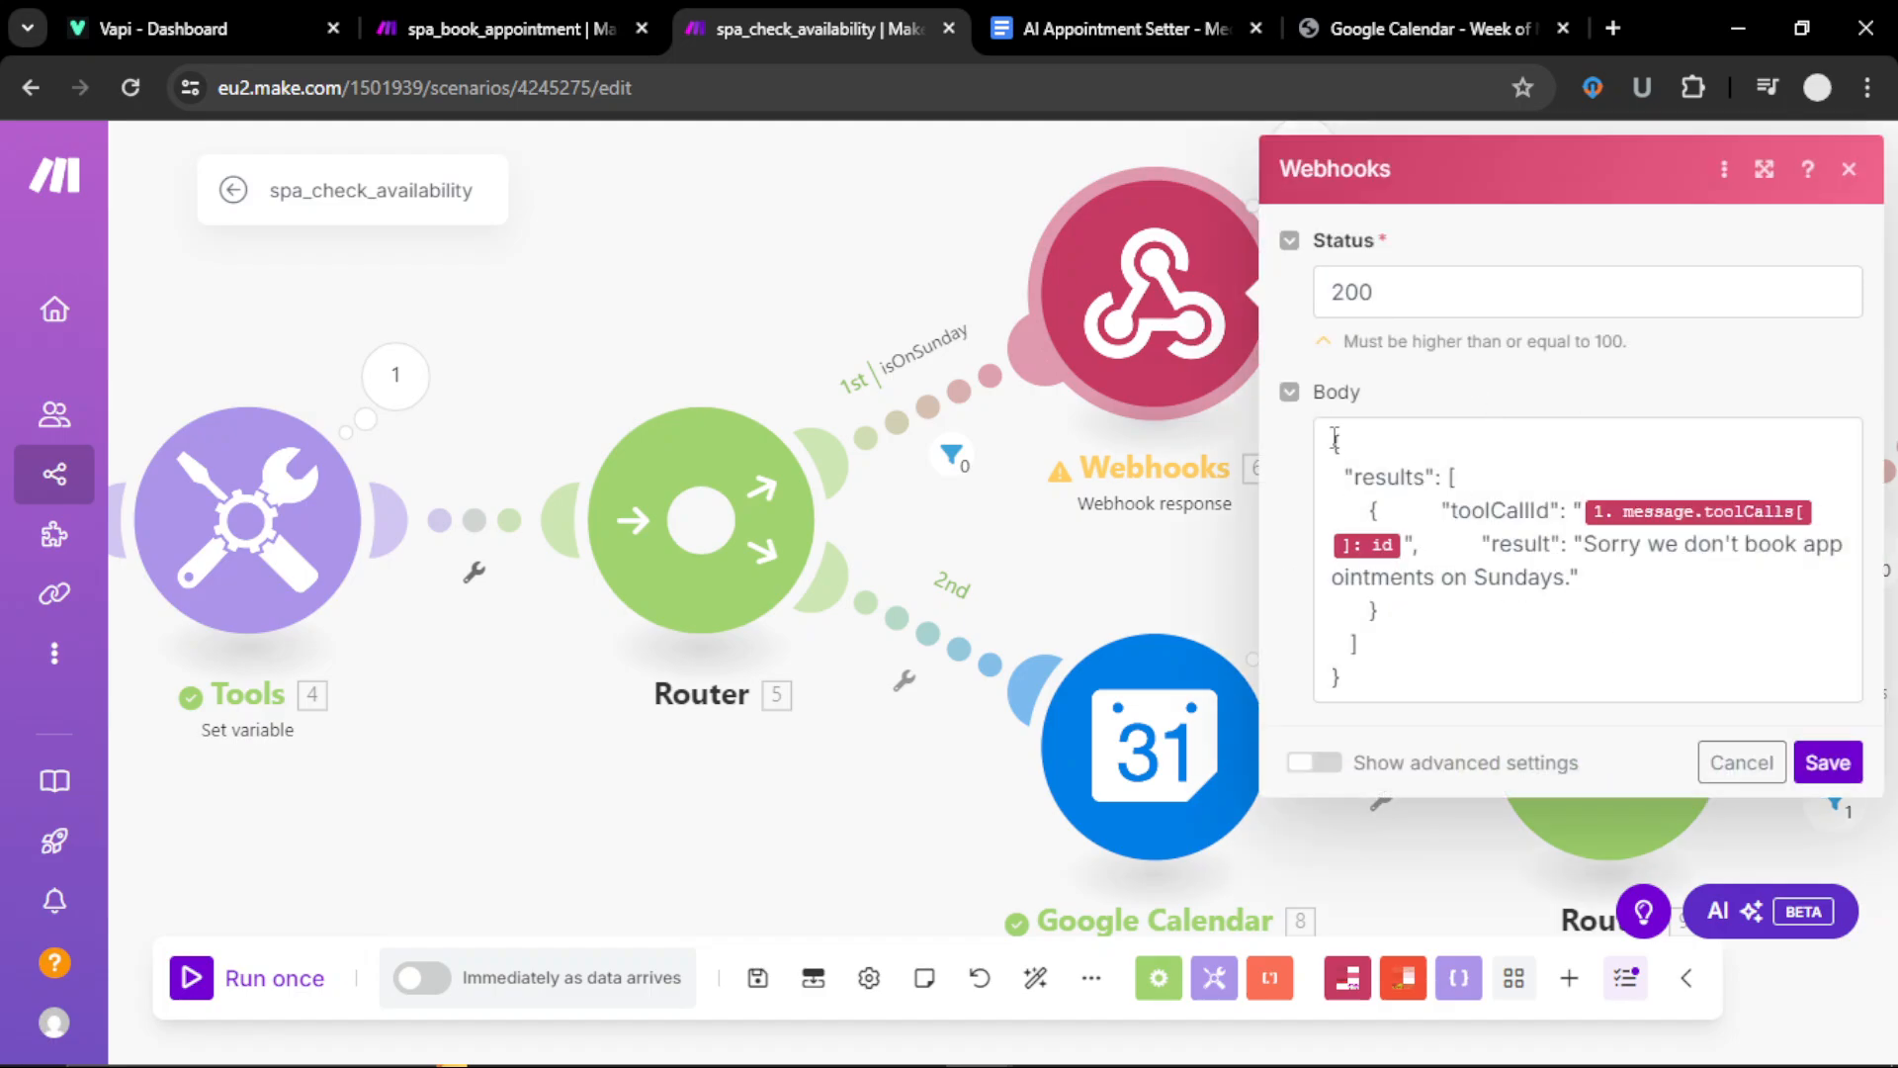
left_click_drag(1332, 440, 1391, 664)
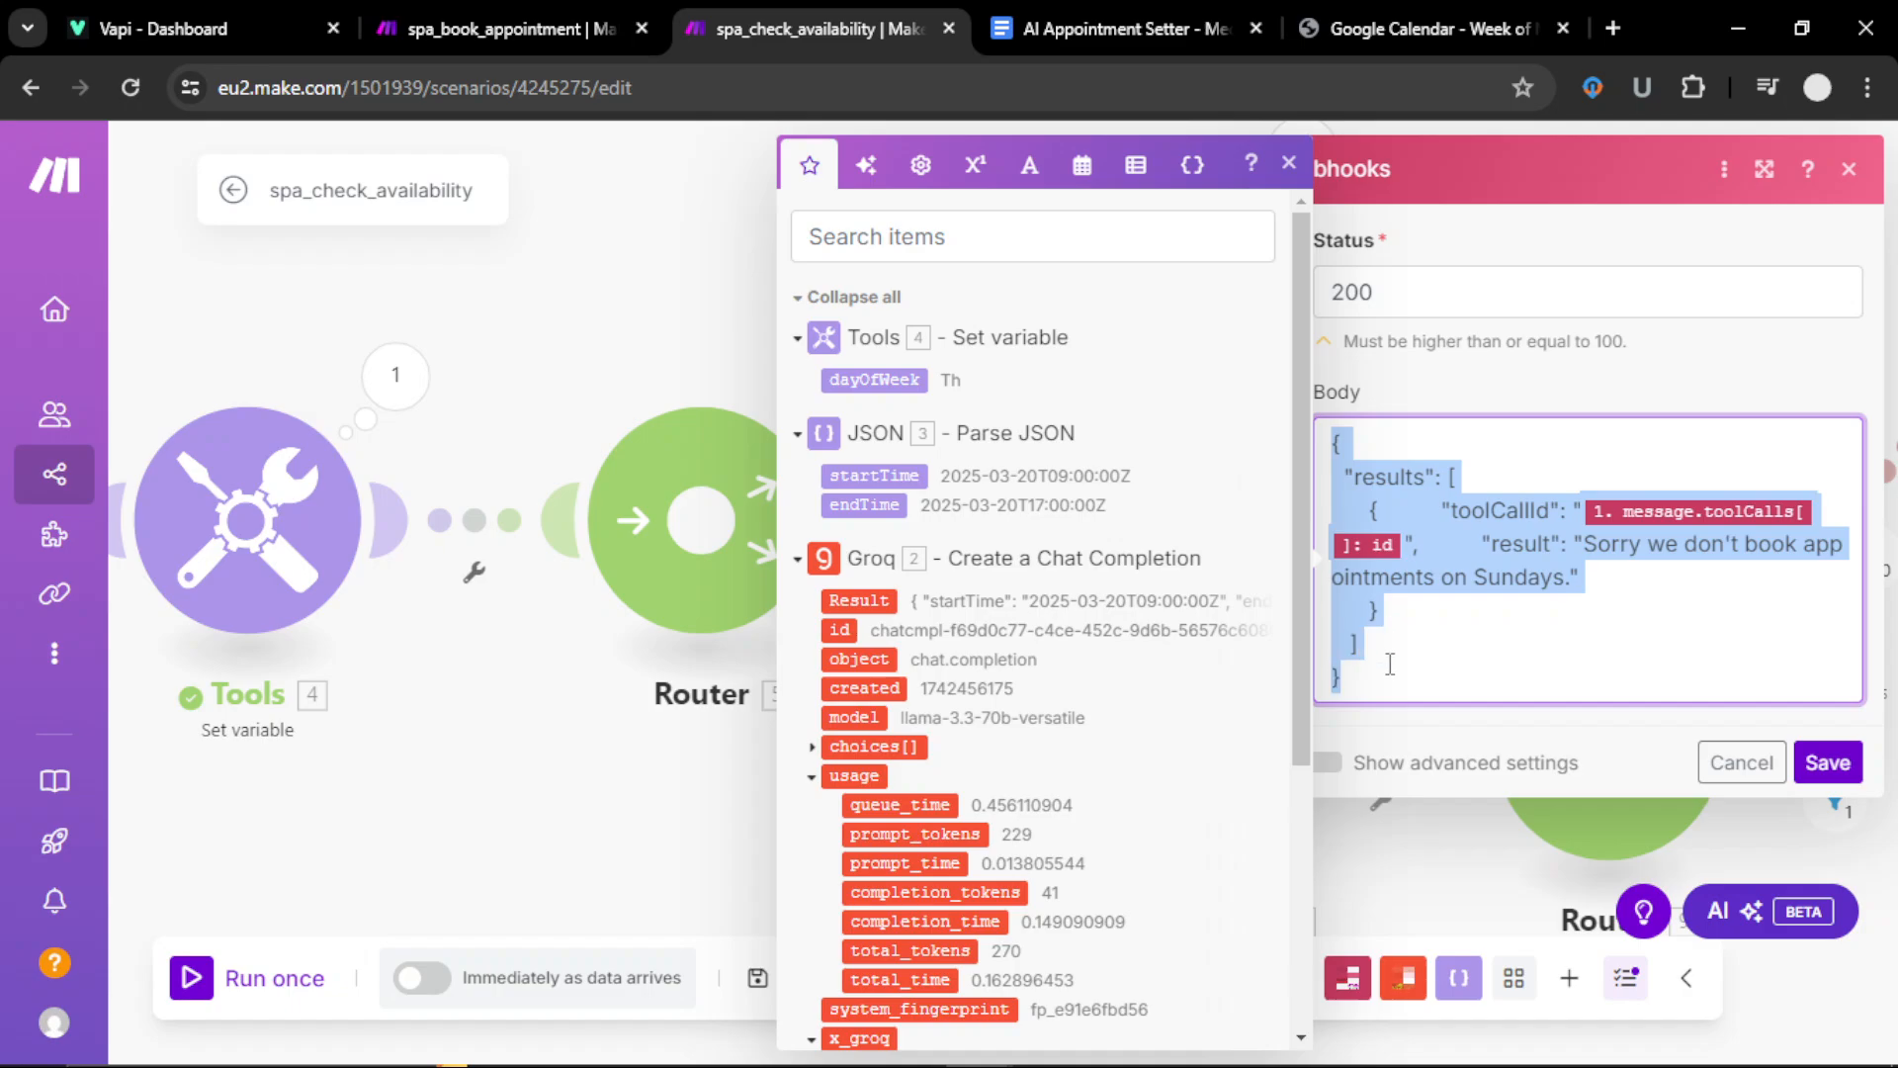
left_click(1425, 644)
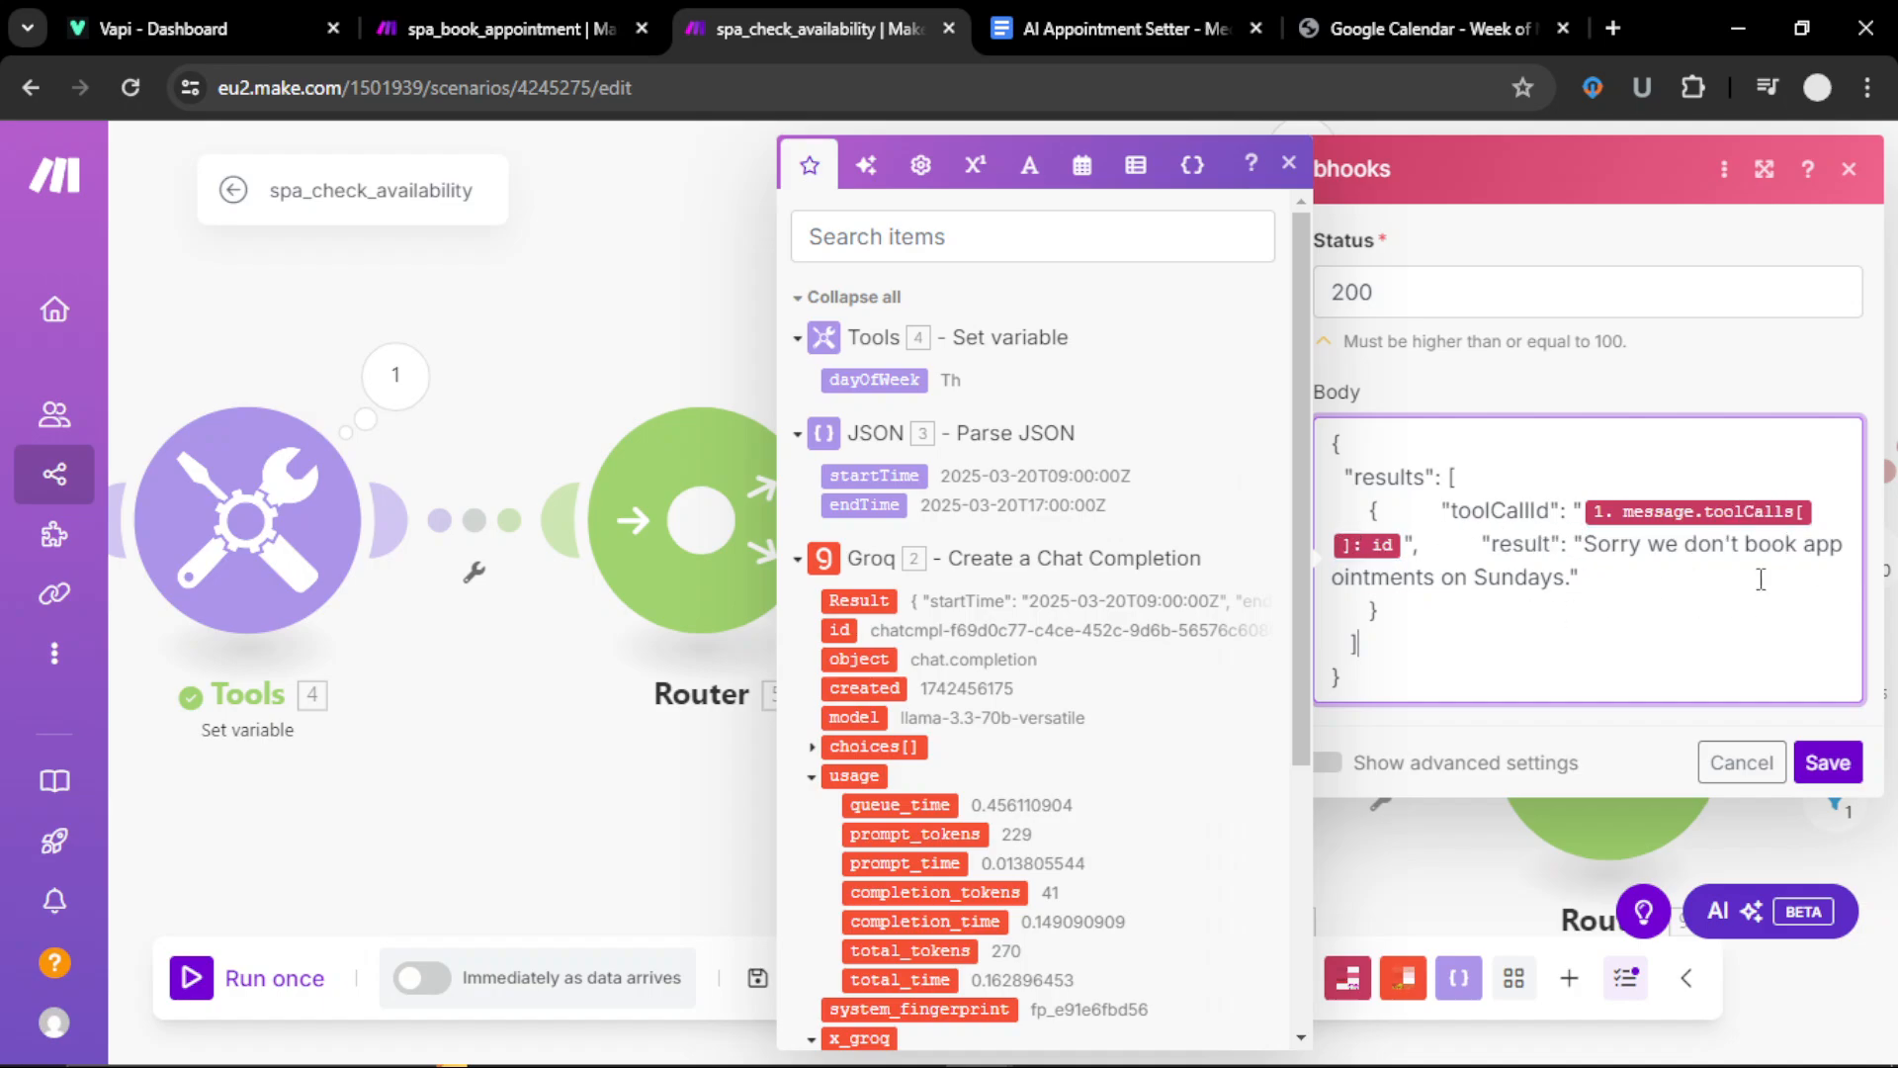
left_click(1827, 763)
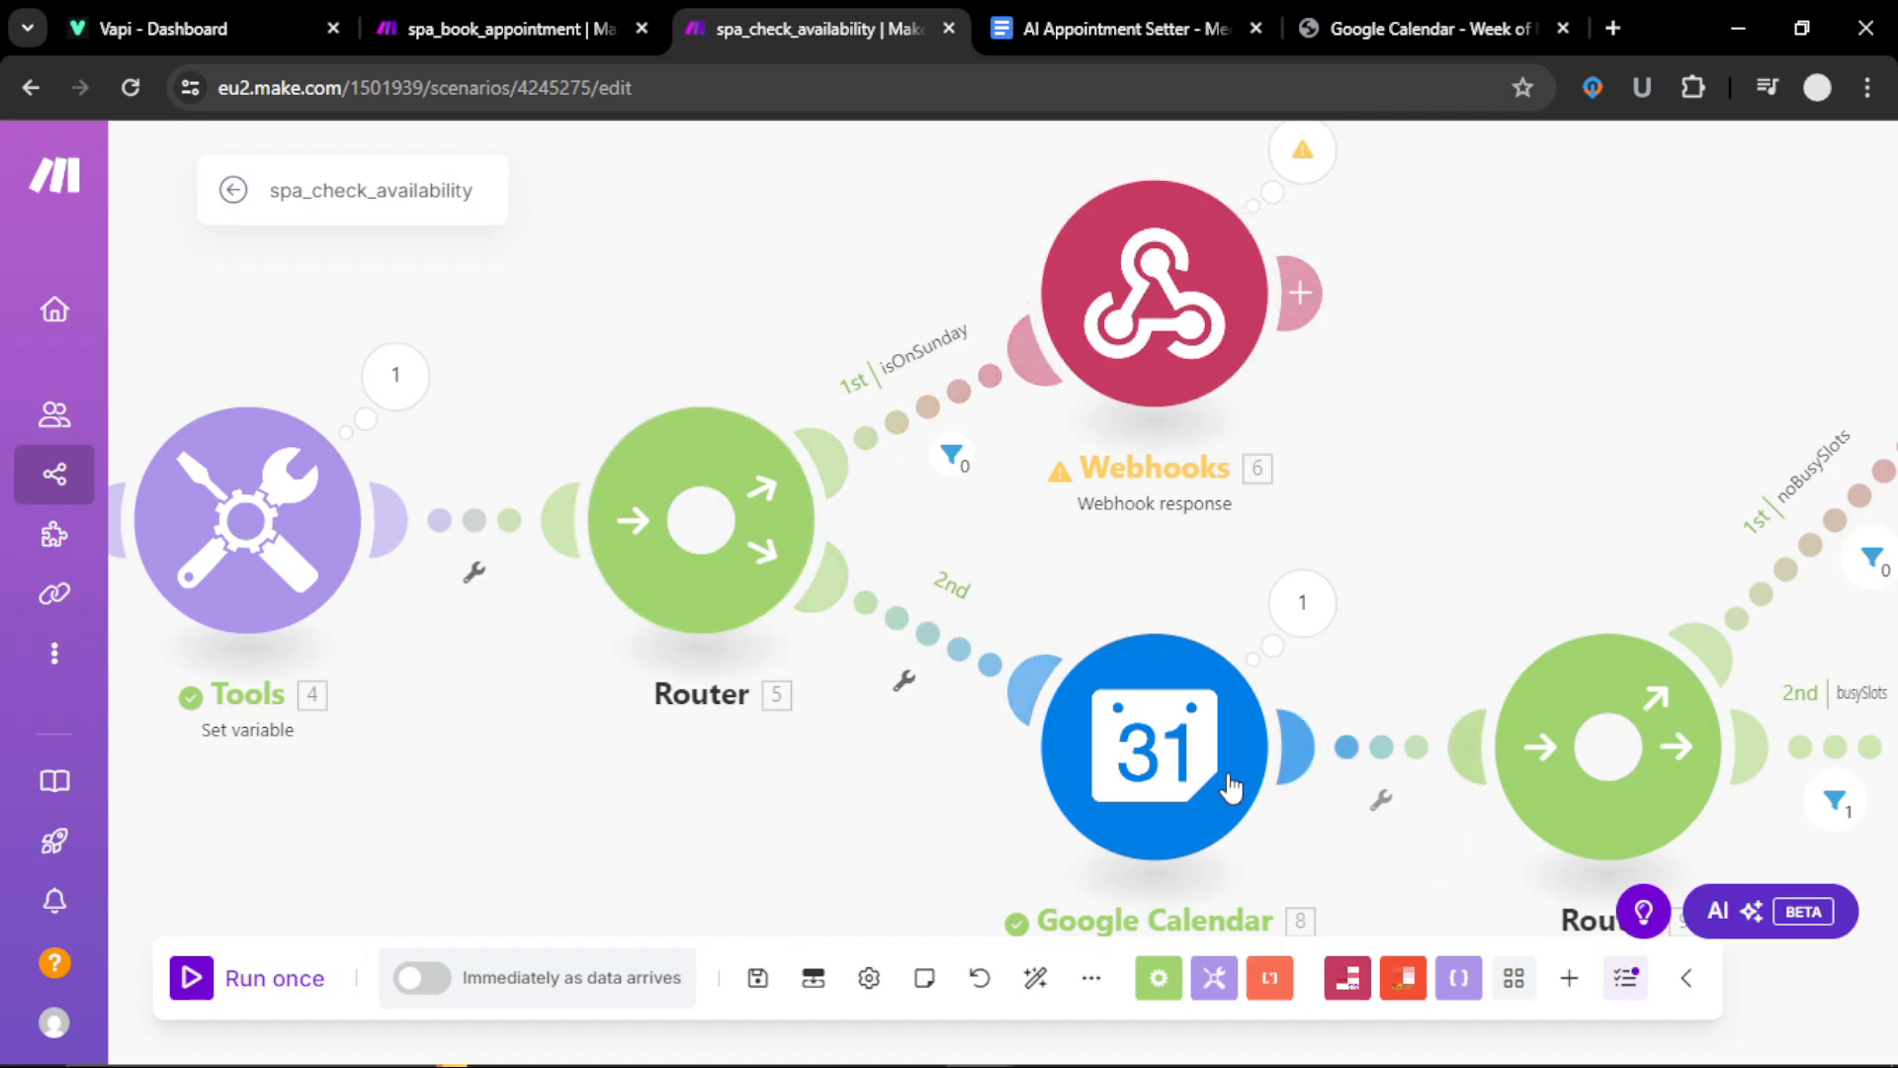
Step: Check the Google Calendar free/busy settings, then pan back to the scenario's start
left_click_drag(1294, 812, 886, 691)
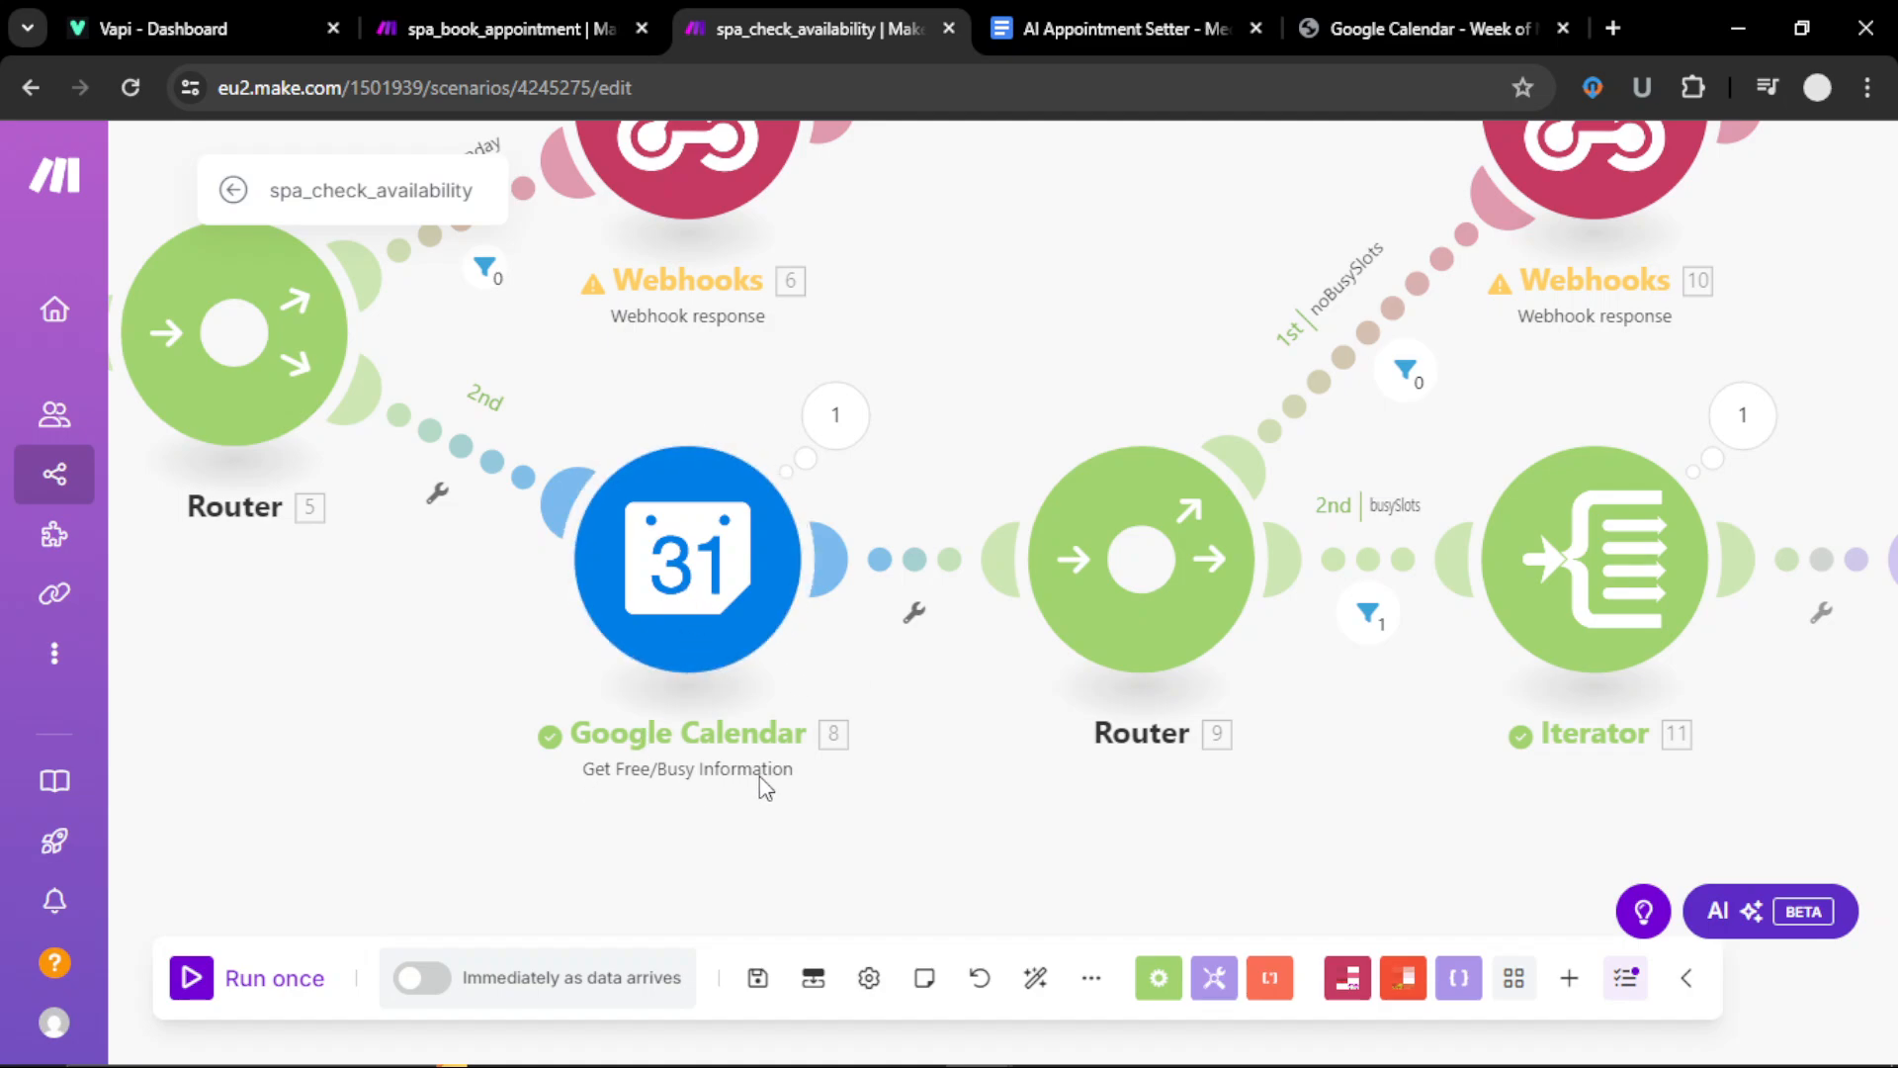
left_click(704, 577)
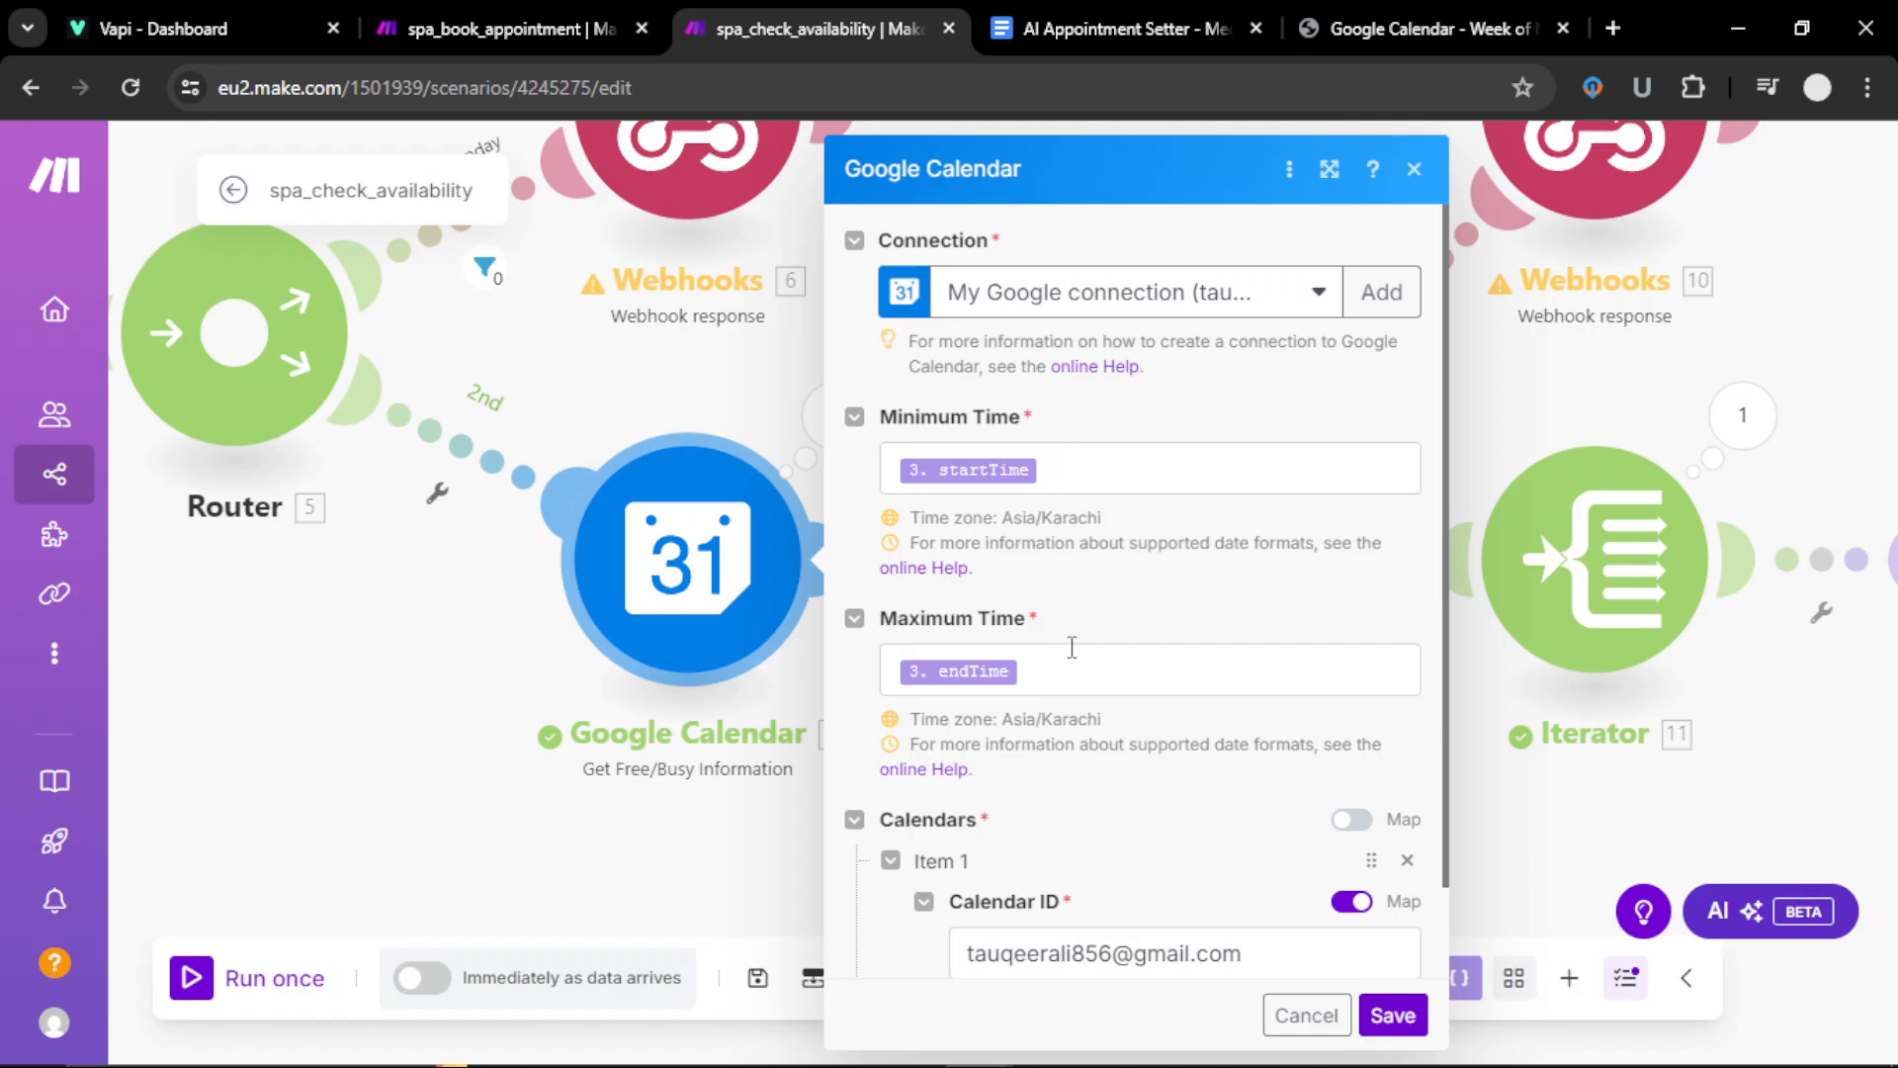
left_click(400, 749)
left_click_drag(387, 689, 1464, 674)
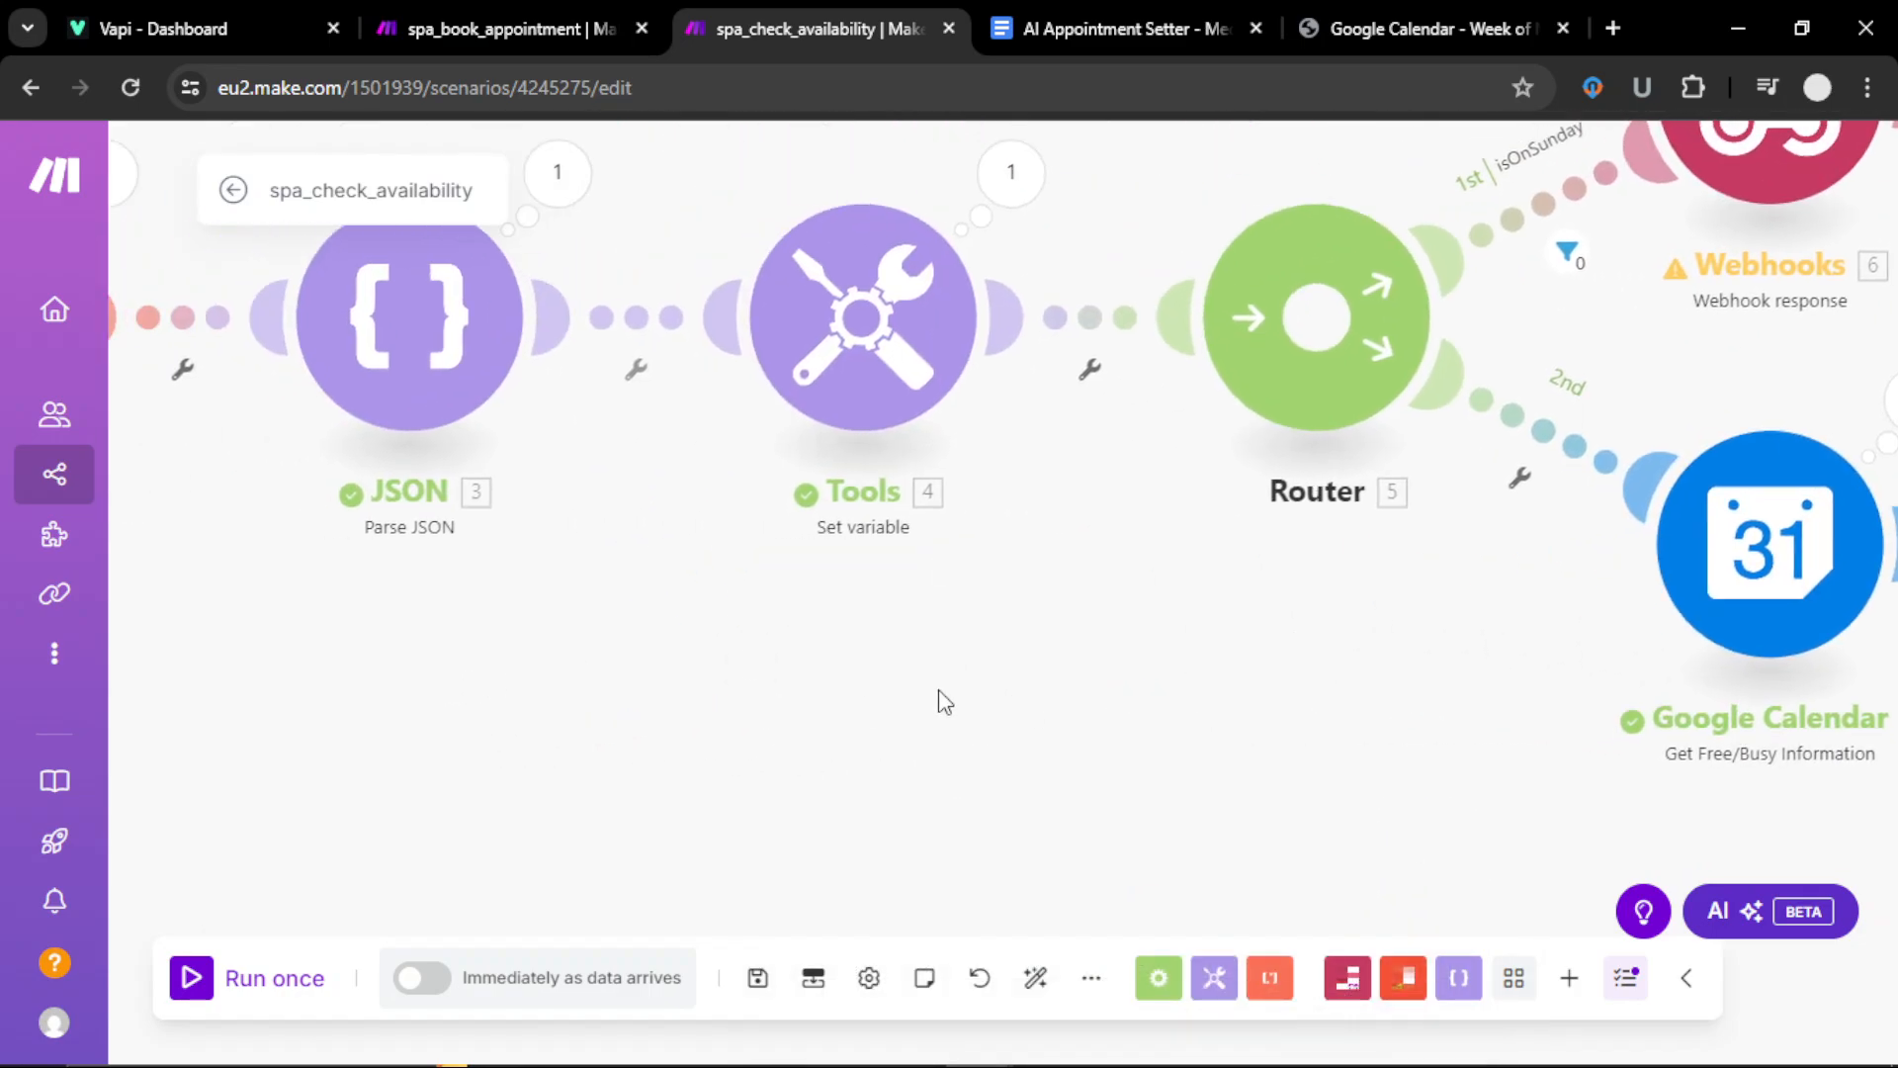
left_click_drag(939, 690, 1350, 699)
left_click_drag(609, 651, 945, 730)
Step: Scroll through the Groq chat completion settings and save them
left_click(723, 390)
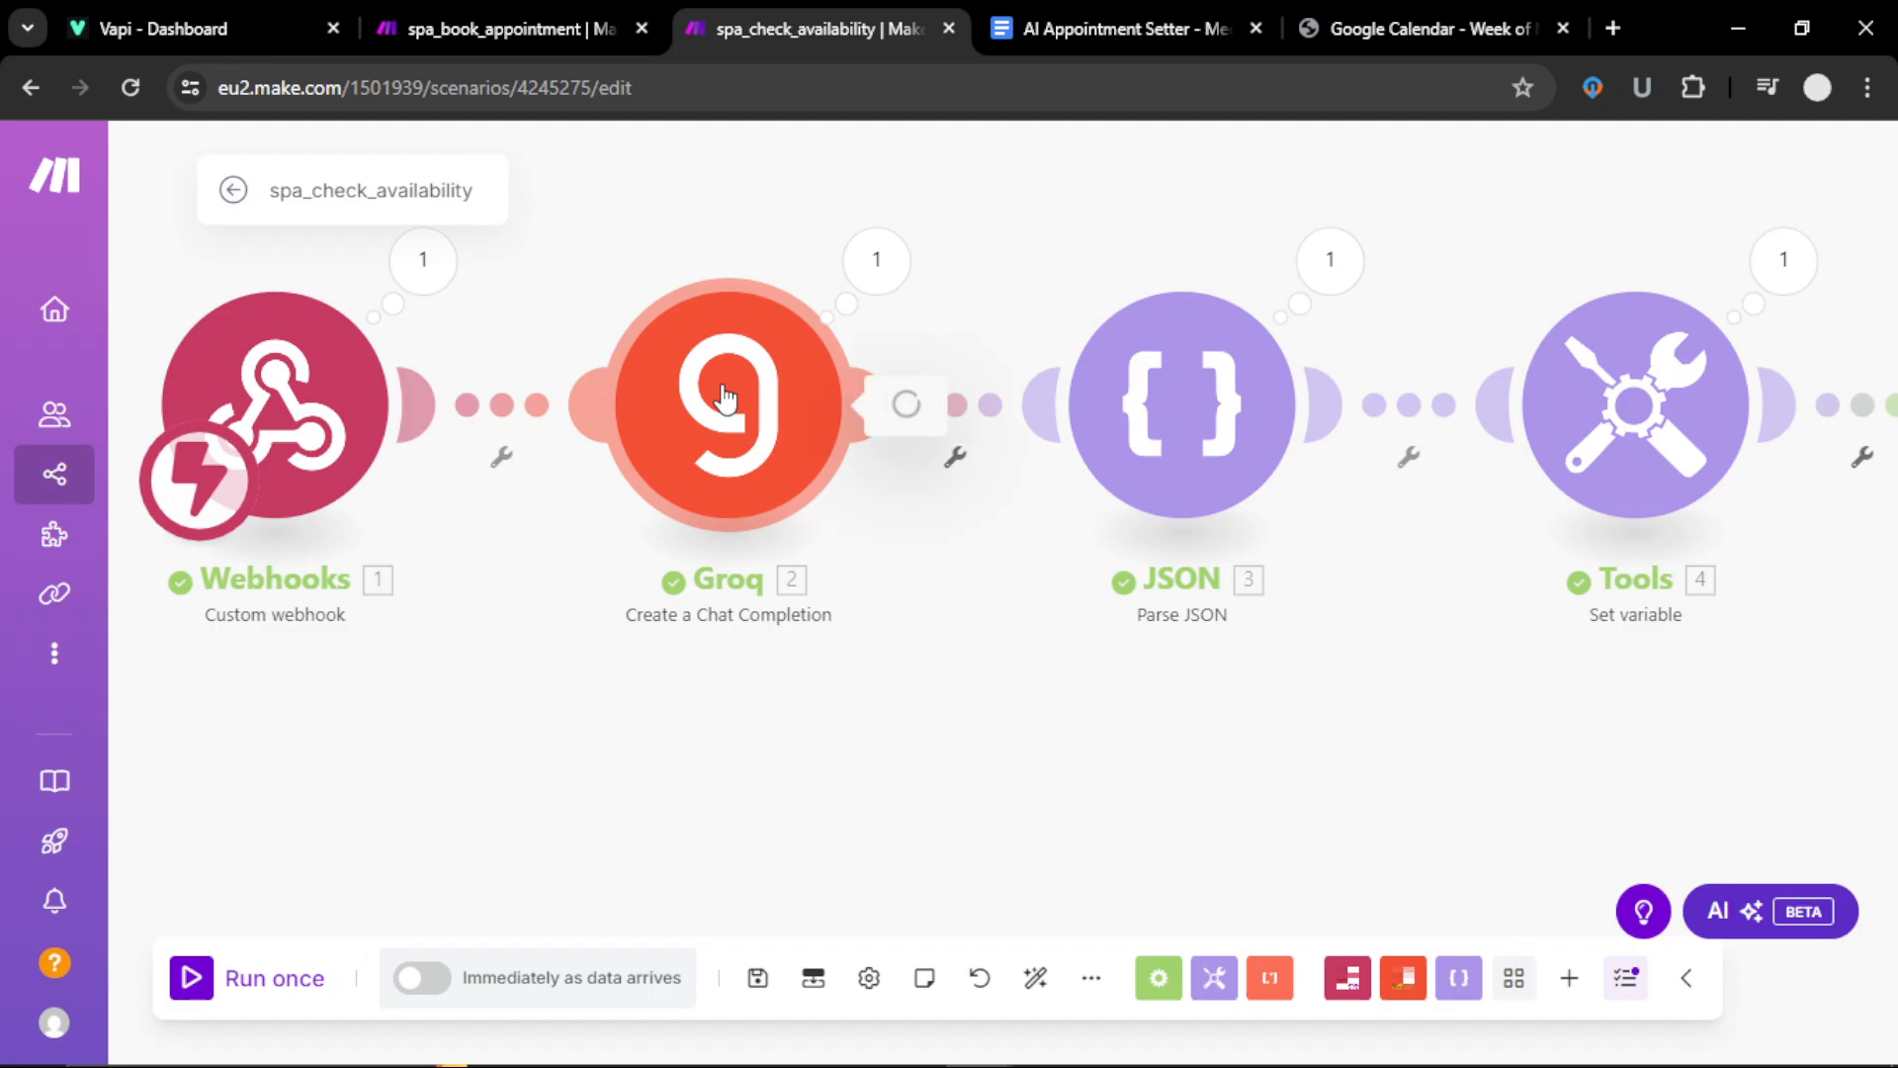
scroll(1187, 751, "down", 5)
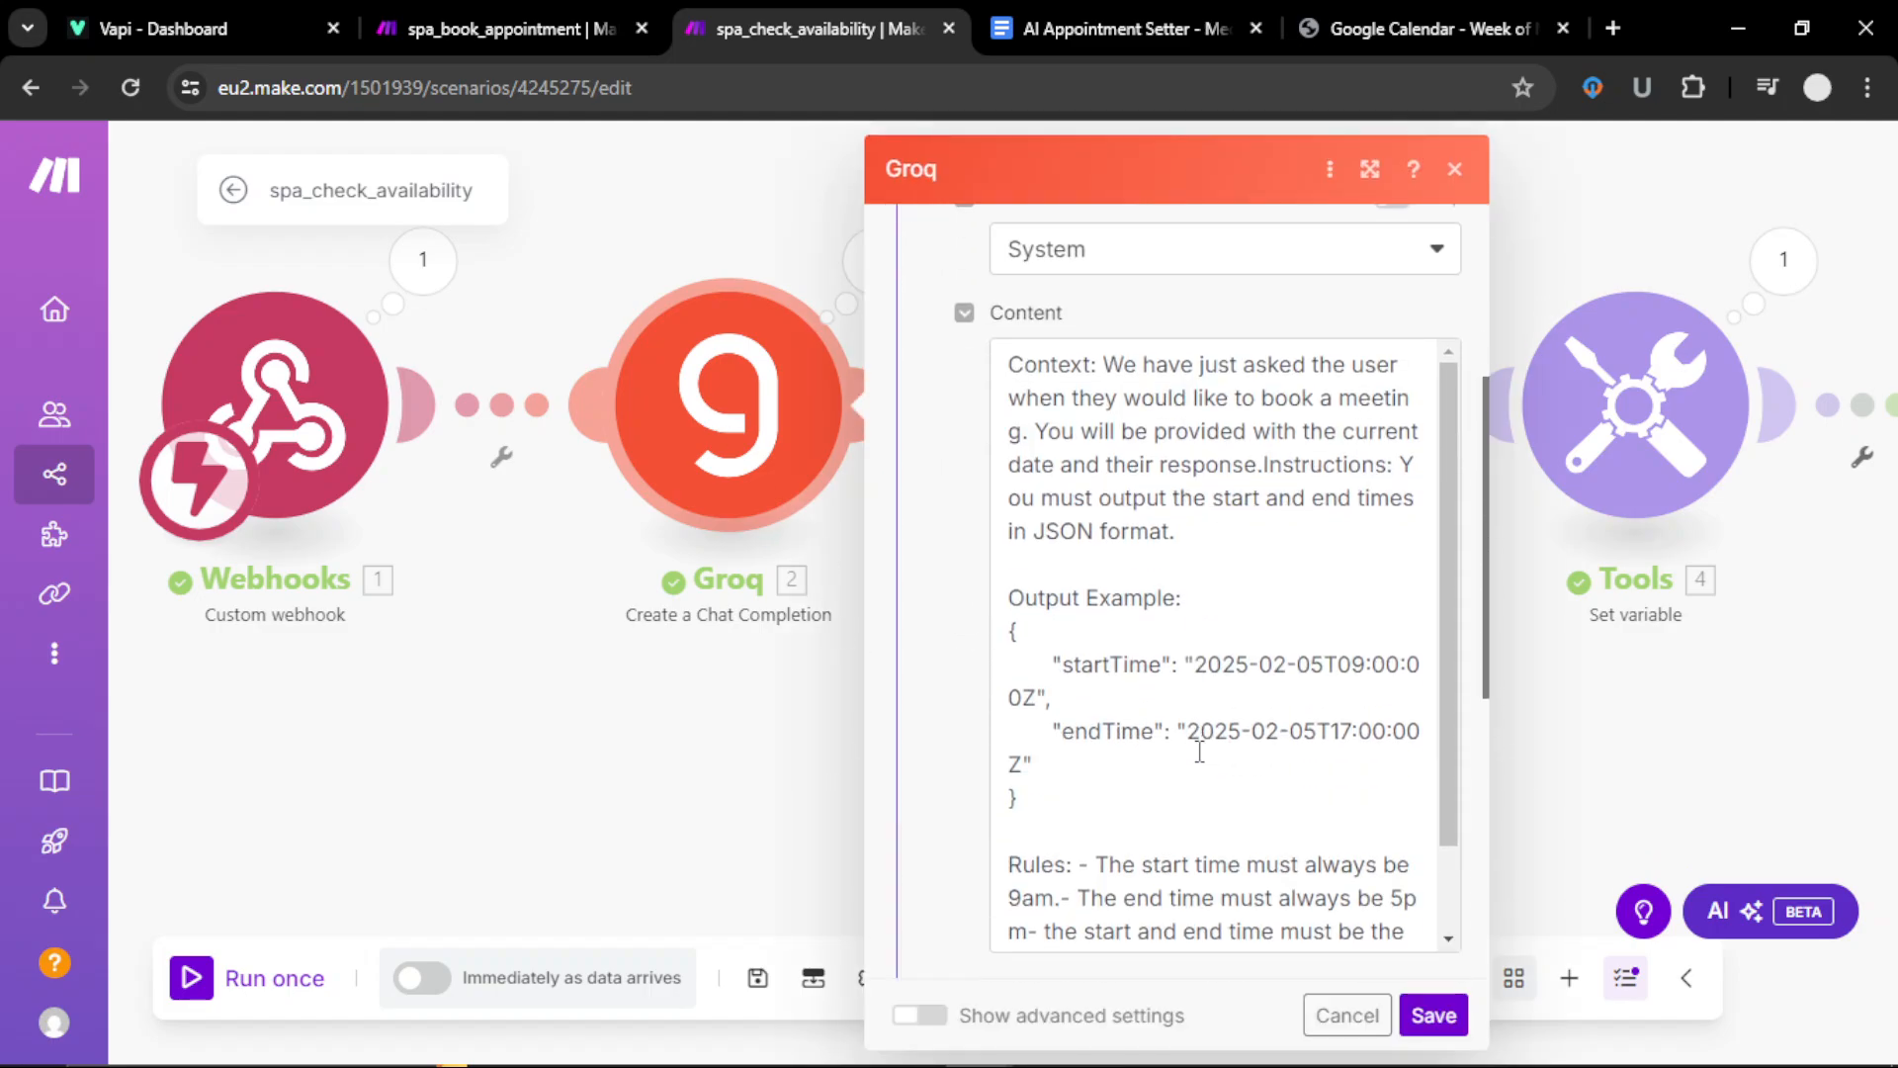
scroll(1200, 751, "down", 2)
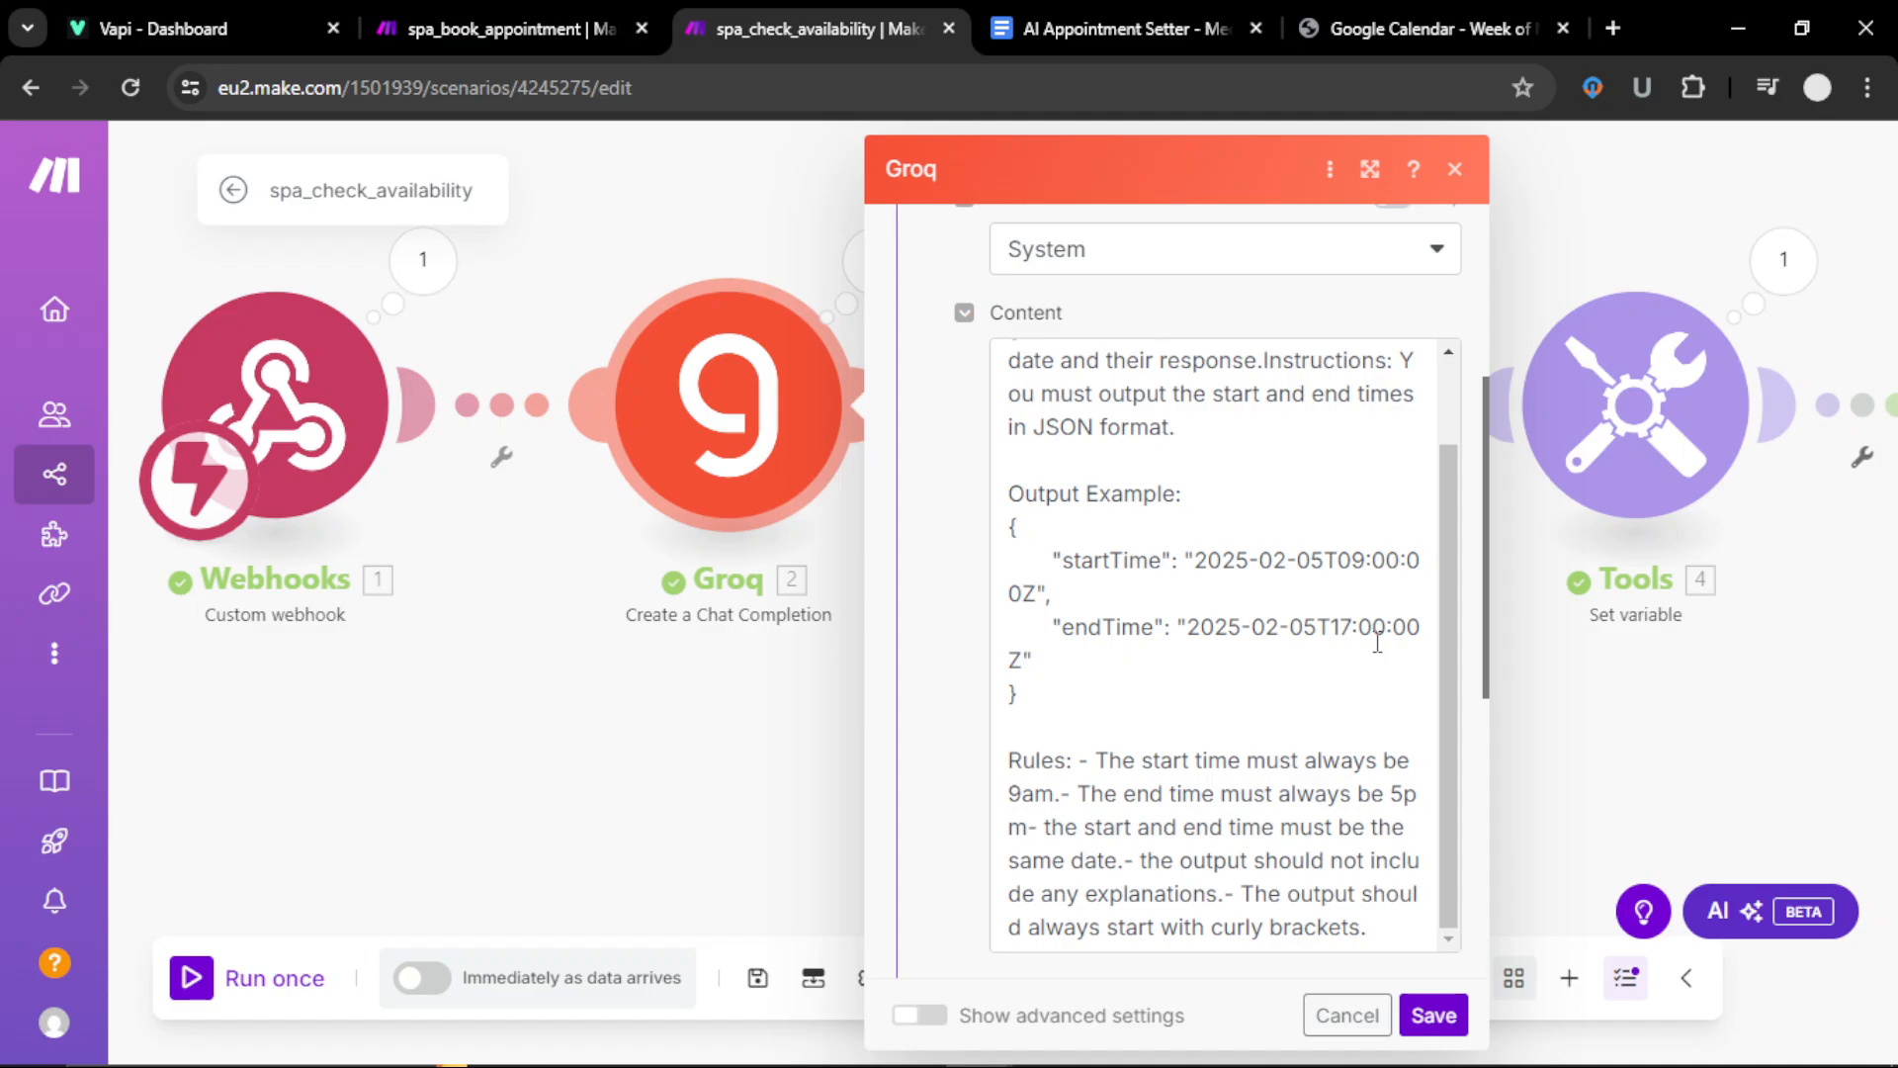
scroll(1199, 613, "down", 5)
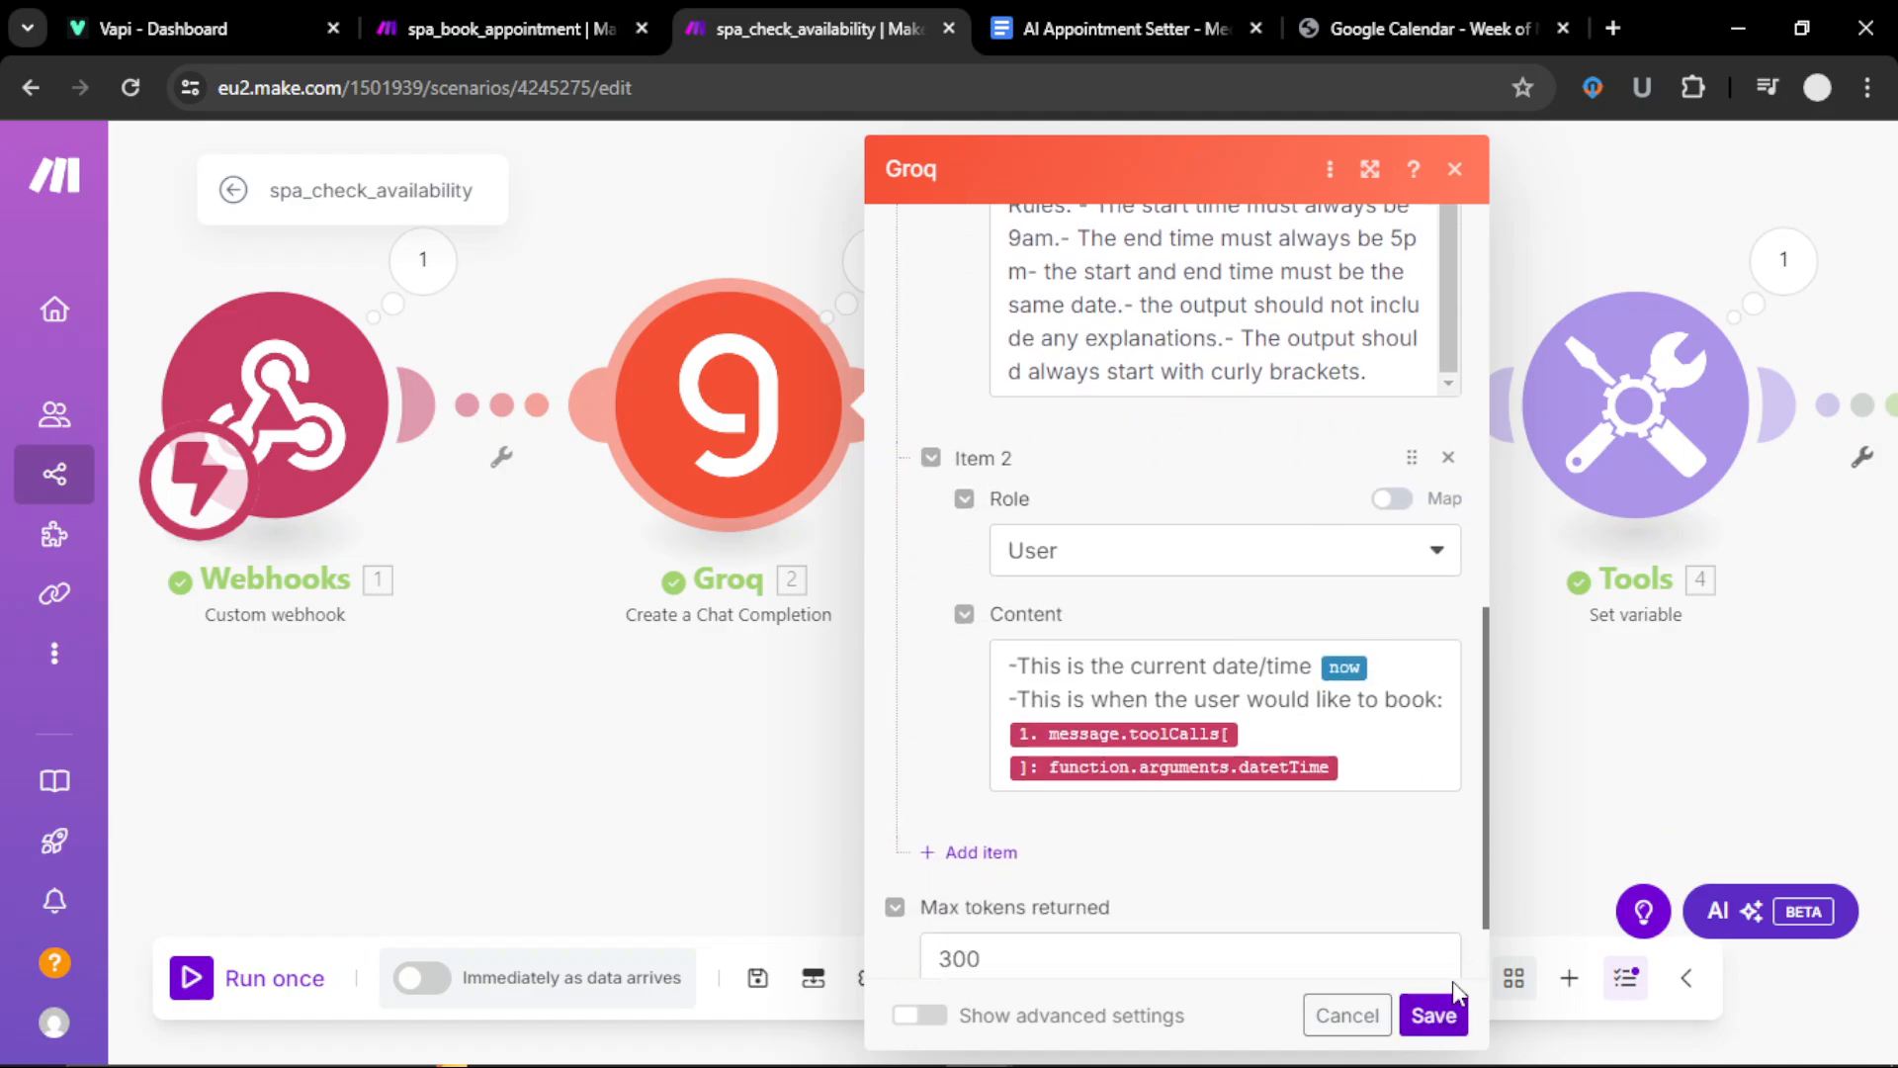
left_click(1434, 1016)
Step: Review the Google Calendar module's settings and save them
scroll(1106, 746, "right", 10)
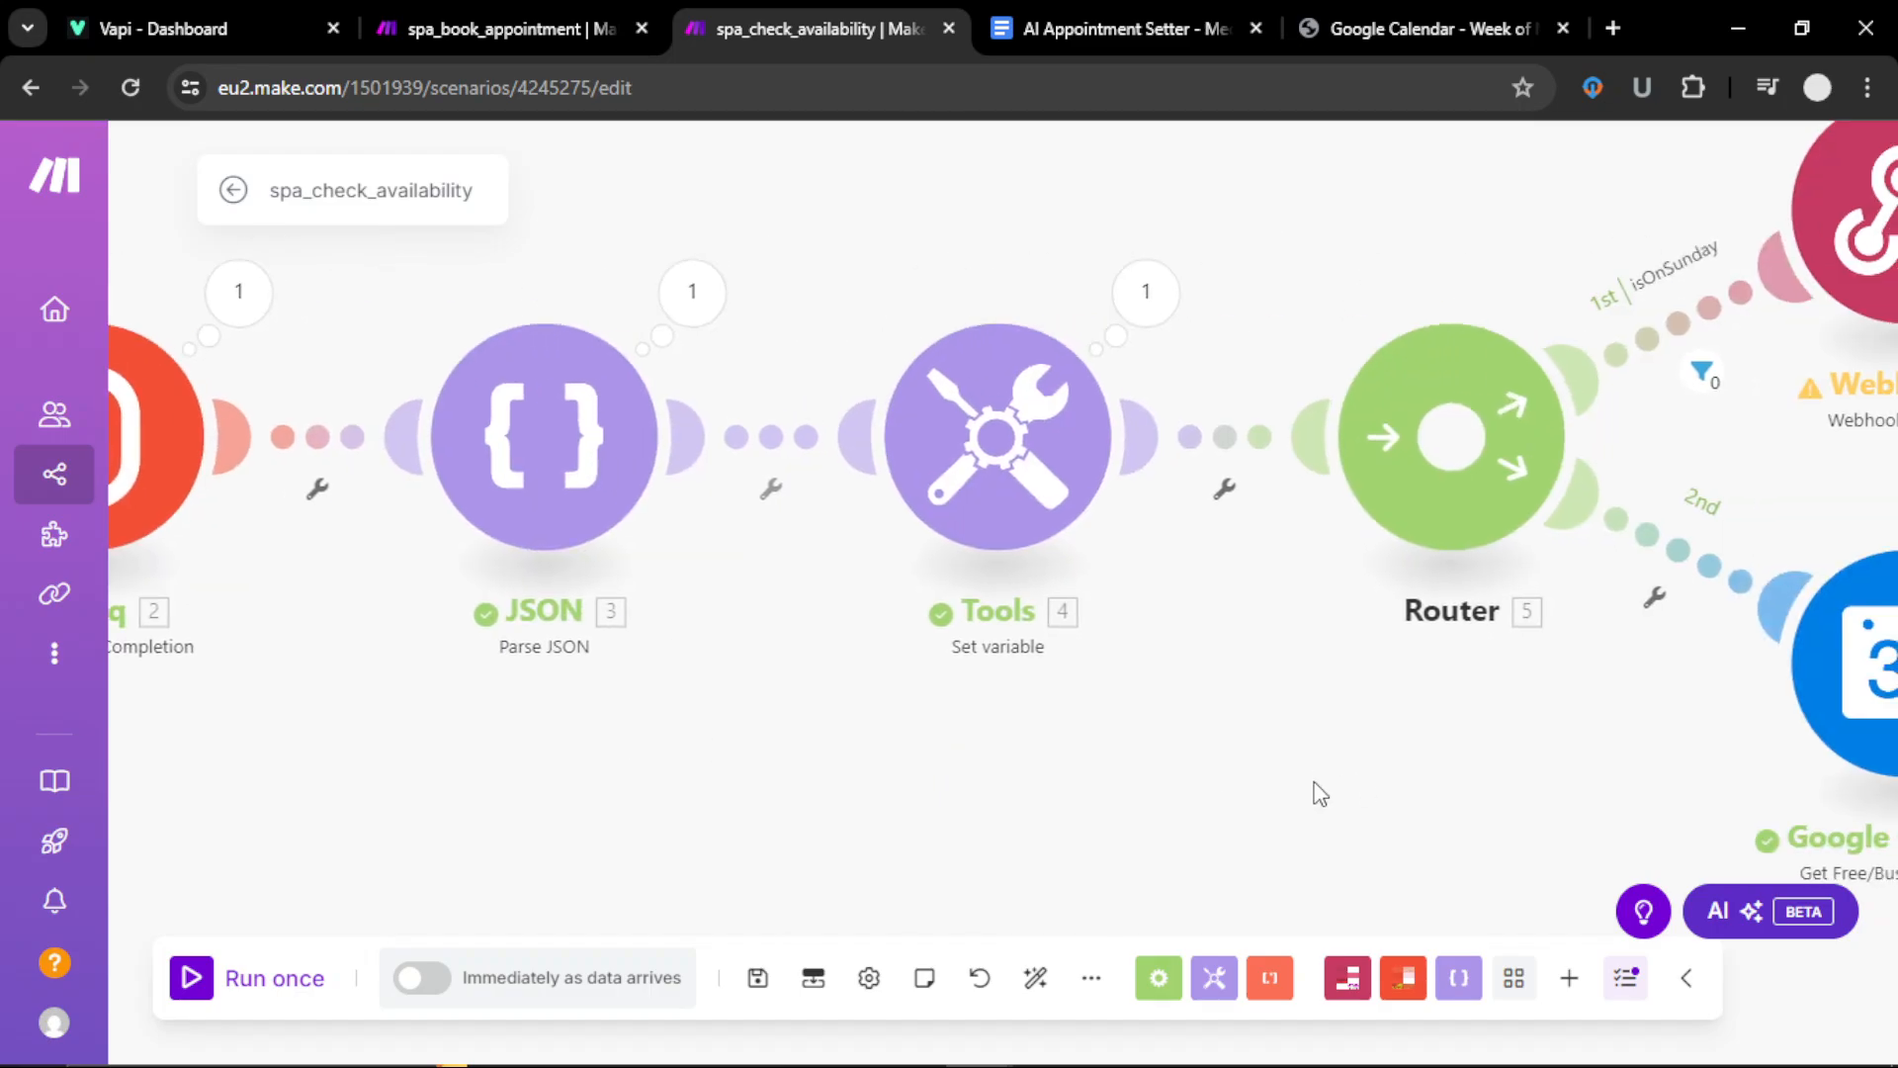
left_click_drag(1098, 821, 774, 698)
left_click(844, 614)
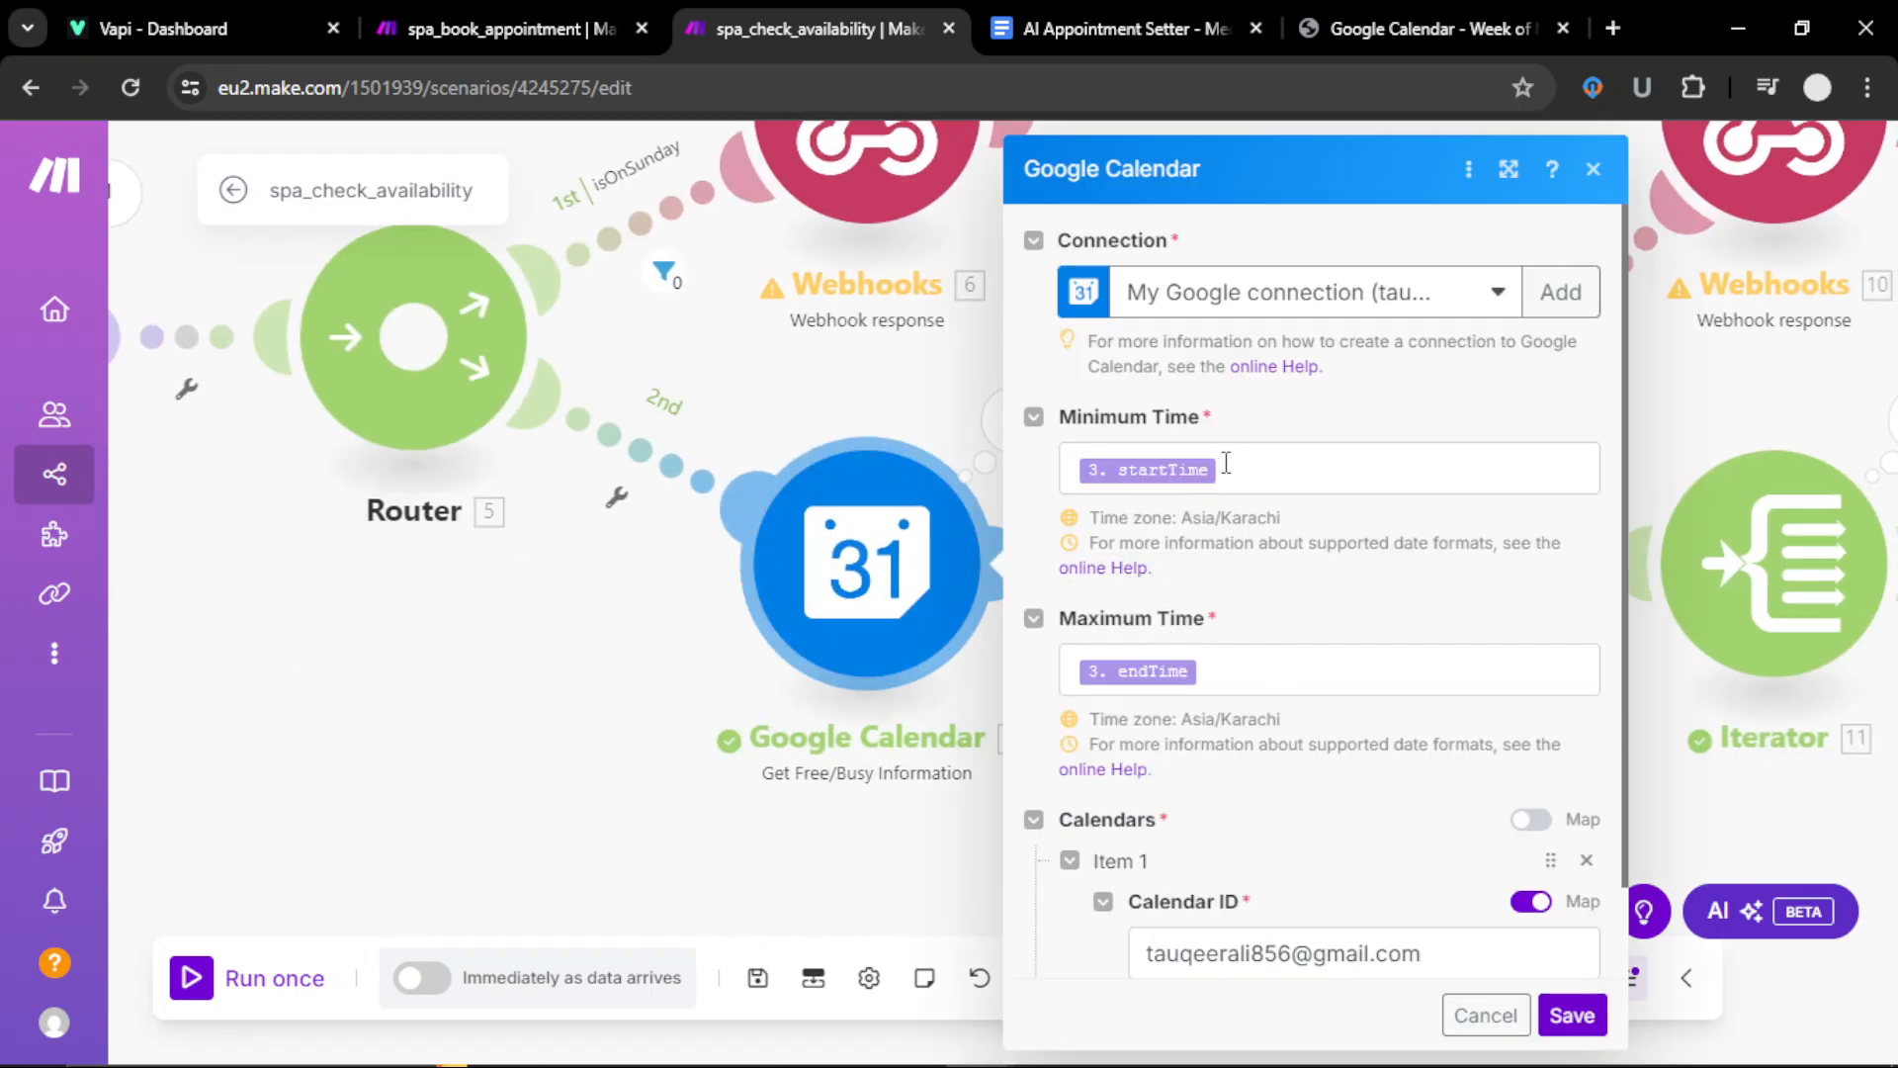
scroll(1350, 766, "down", 1)
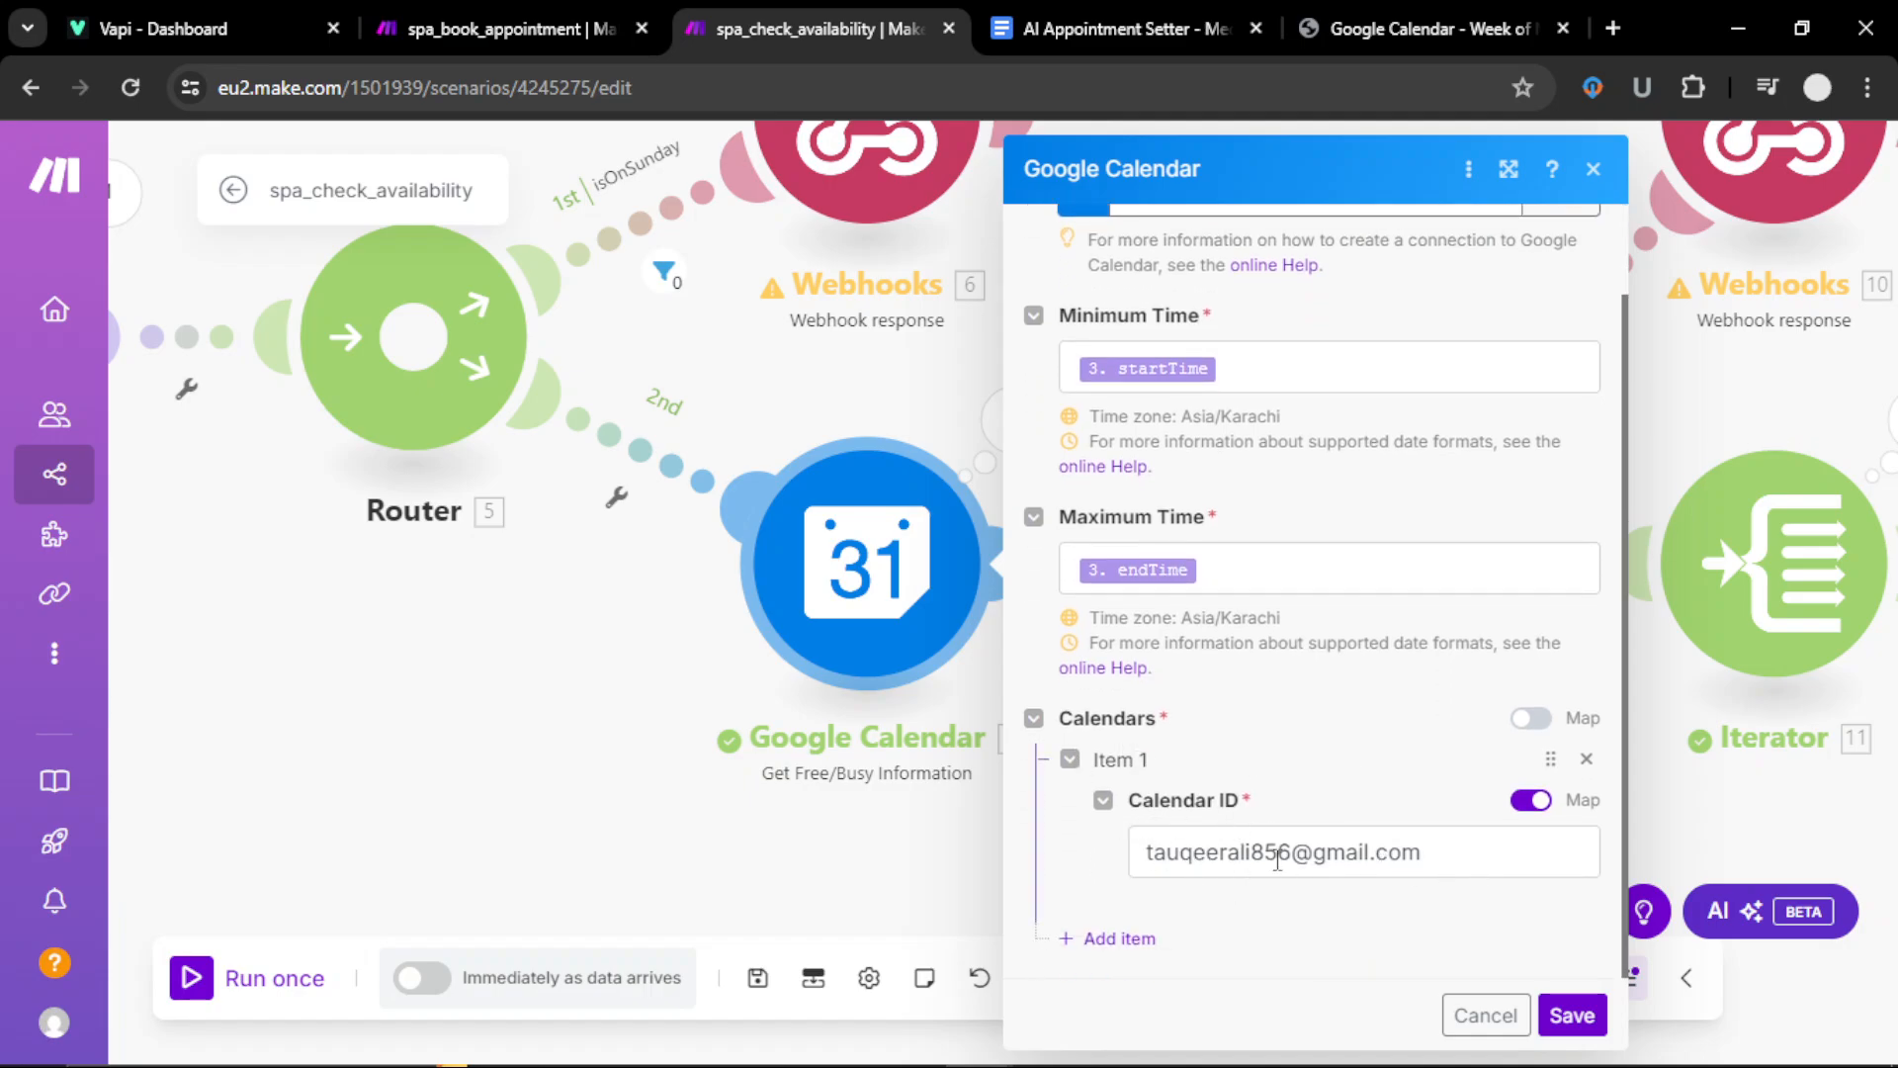
left_click(1573, 1015)
Step: Review and save the Webhooks 10 no-busy-slots response
left_click_drag(1081, 860, 627, 839)
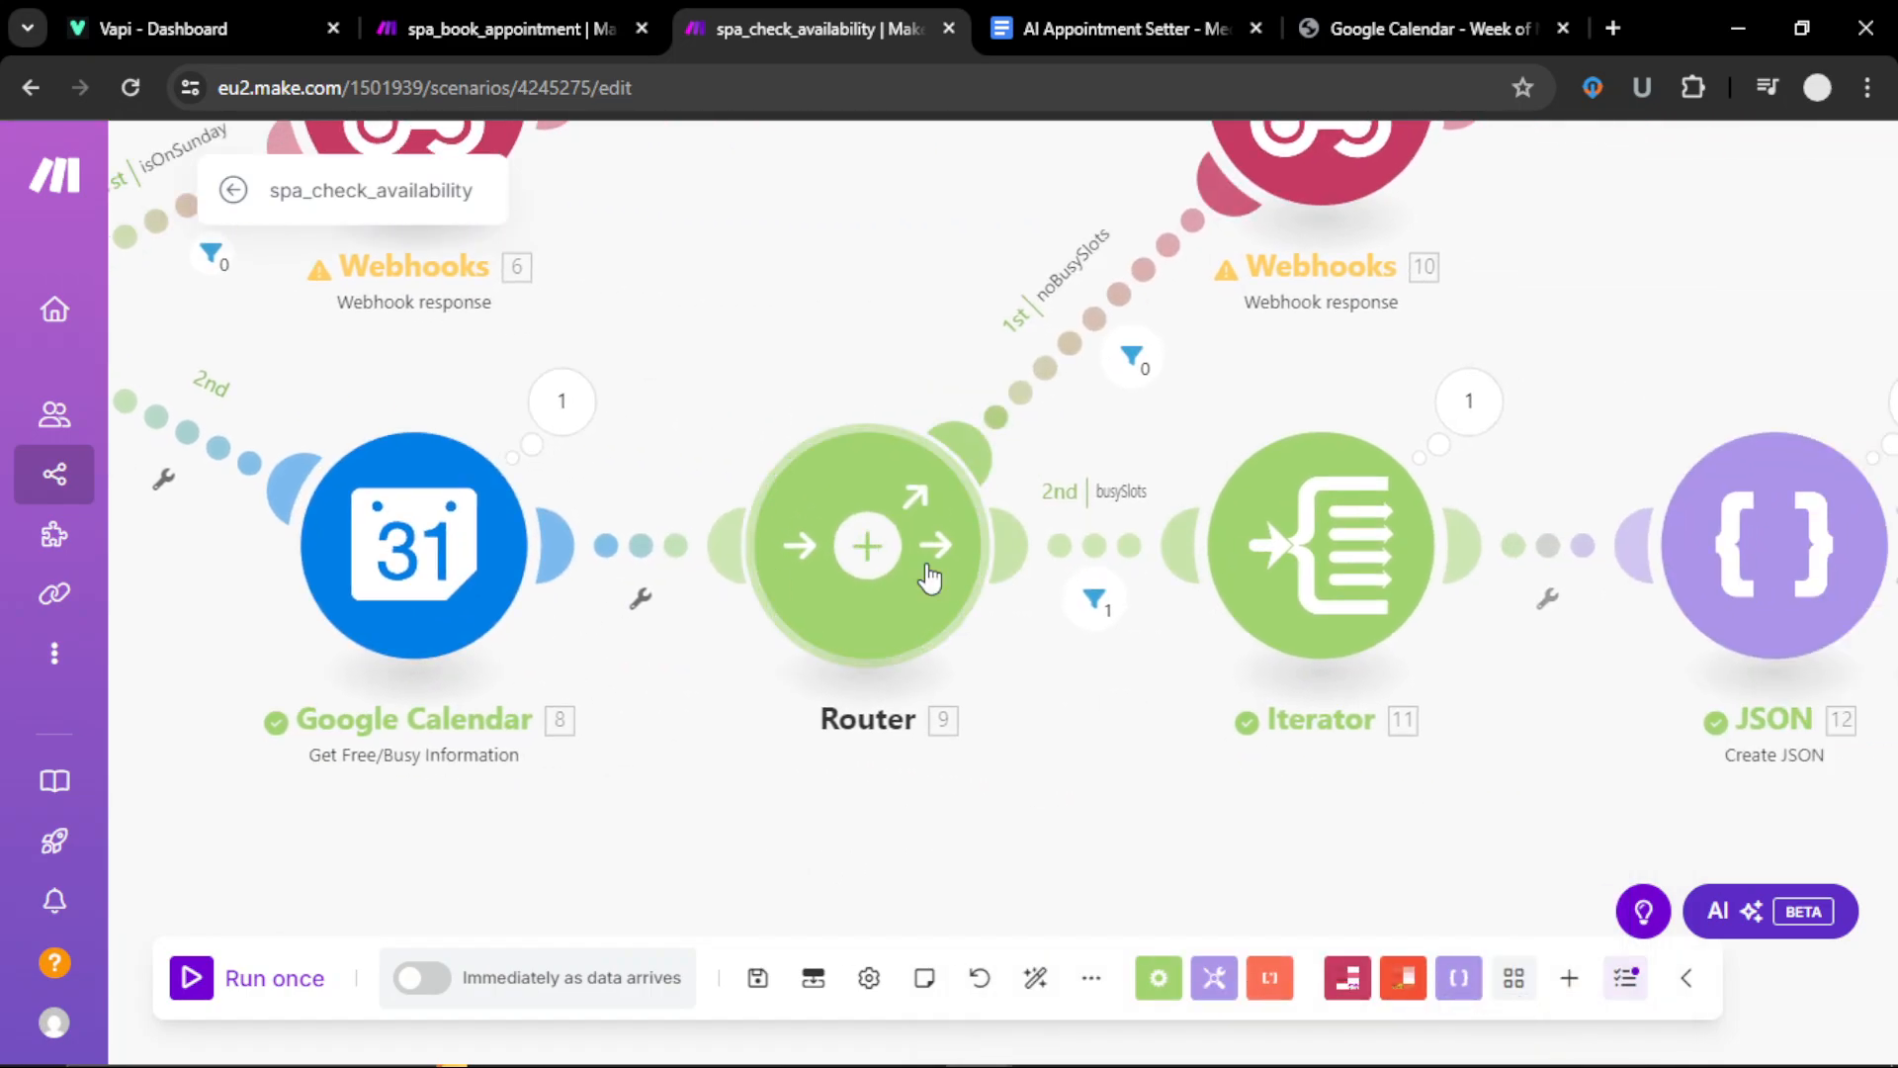
left_click_drag(1096, 780, 987, 852)
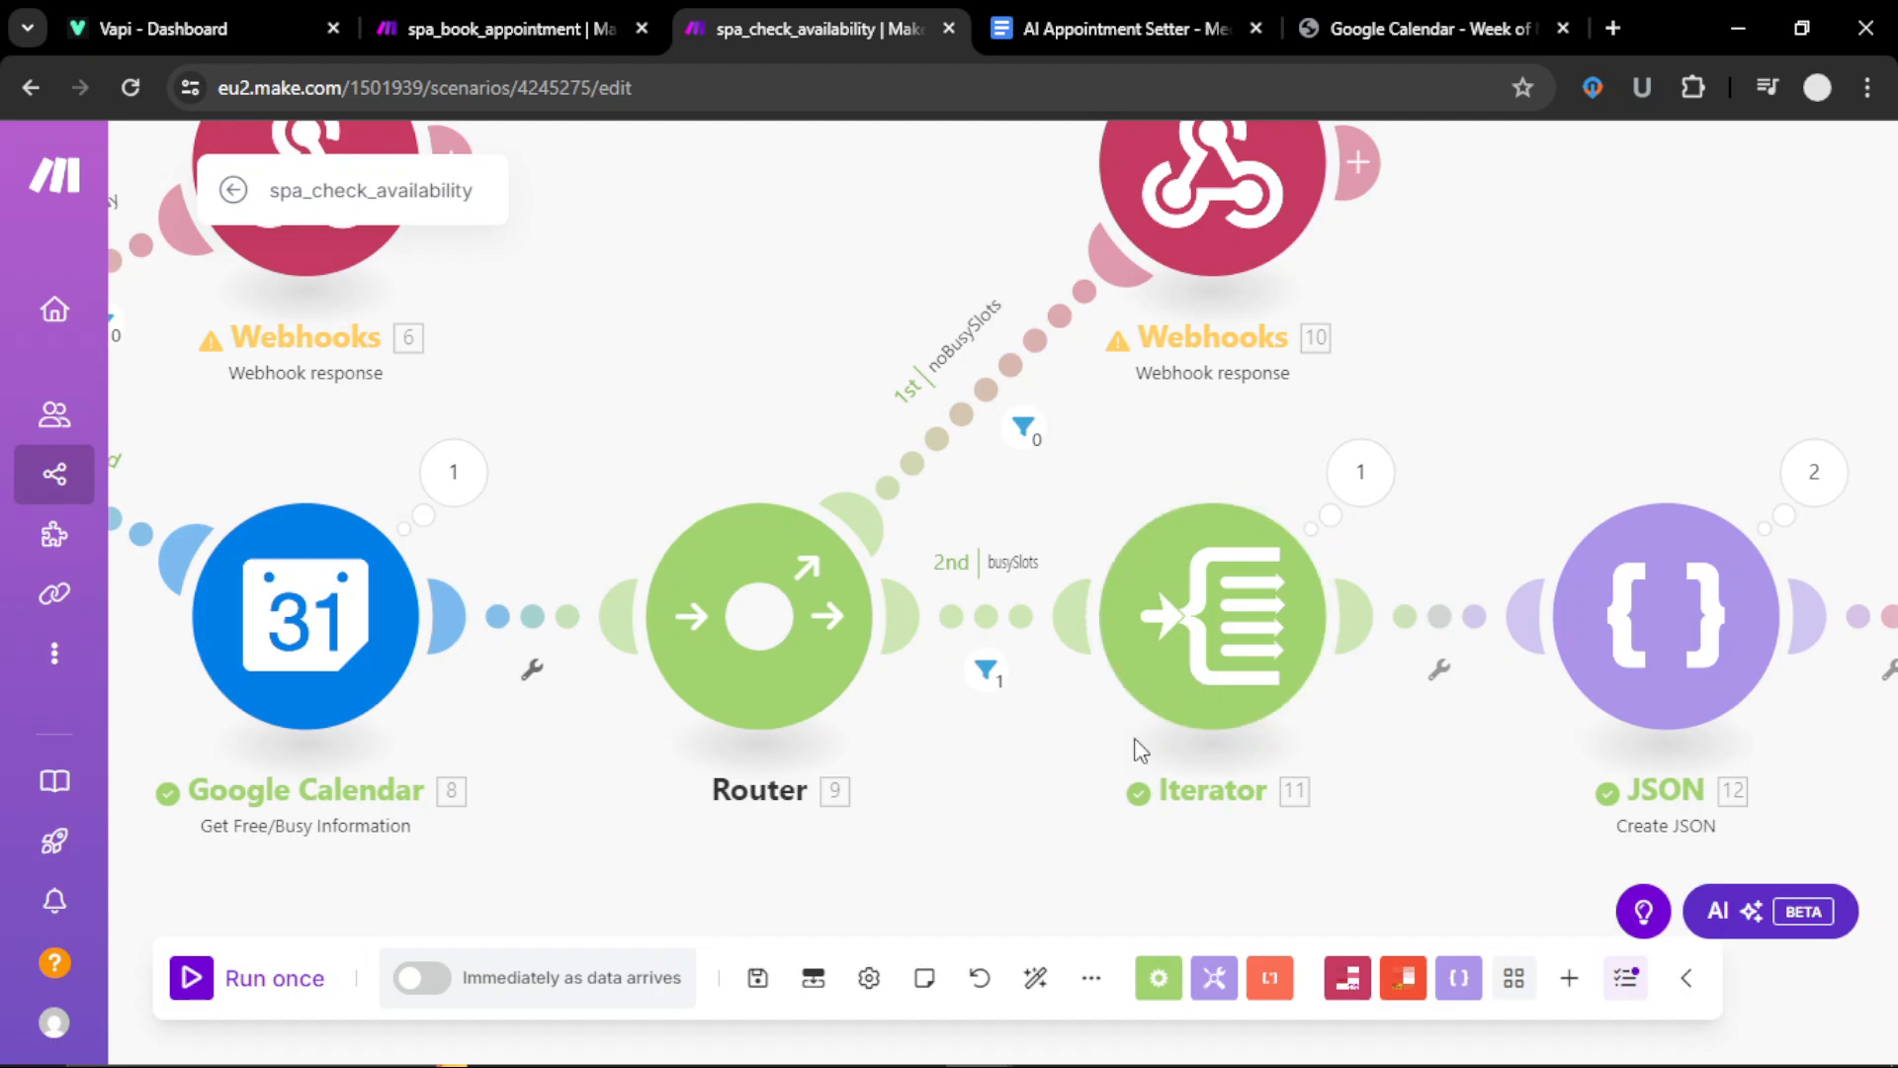
left_click_drag(1048, 788, 1011, 916)
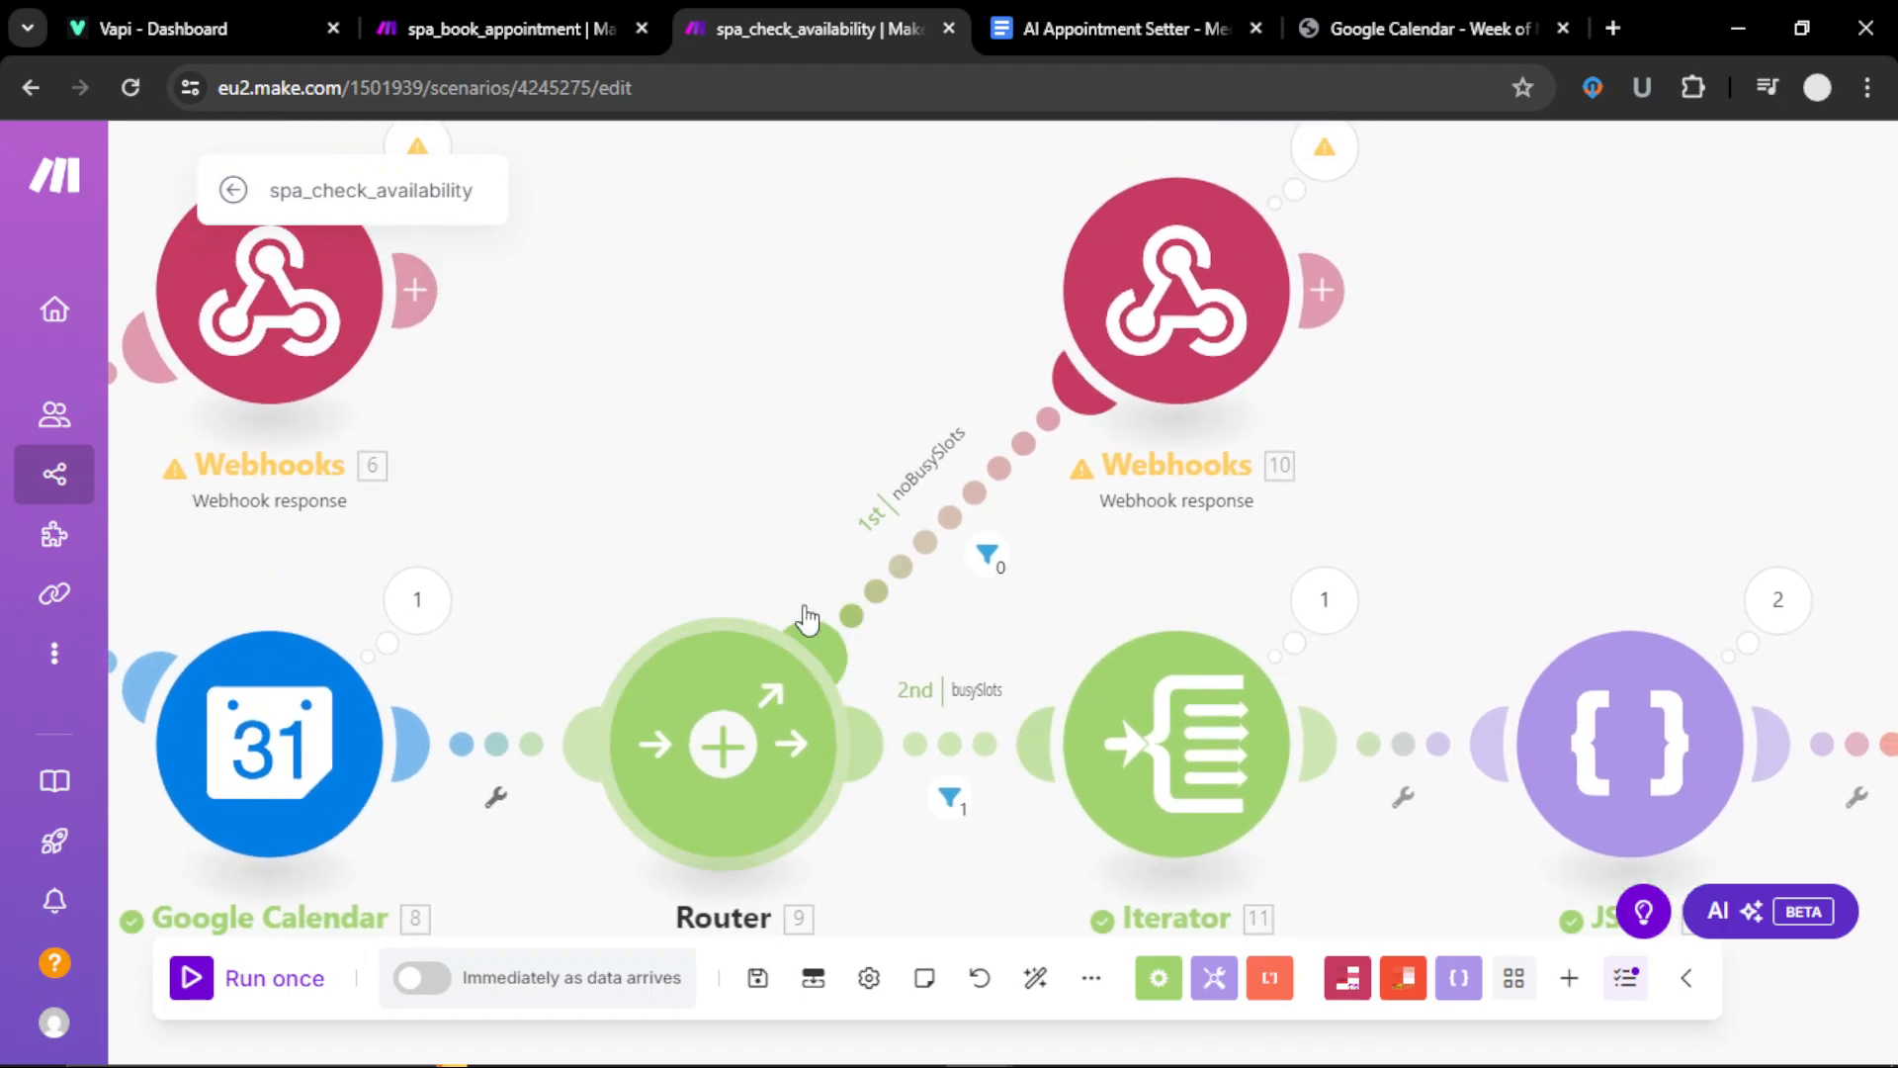
left_click(1165, 334)
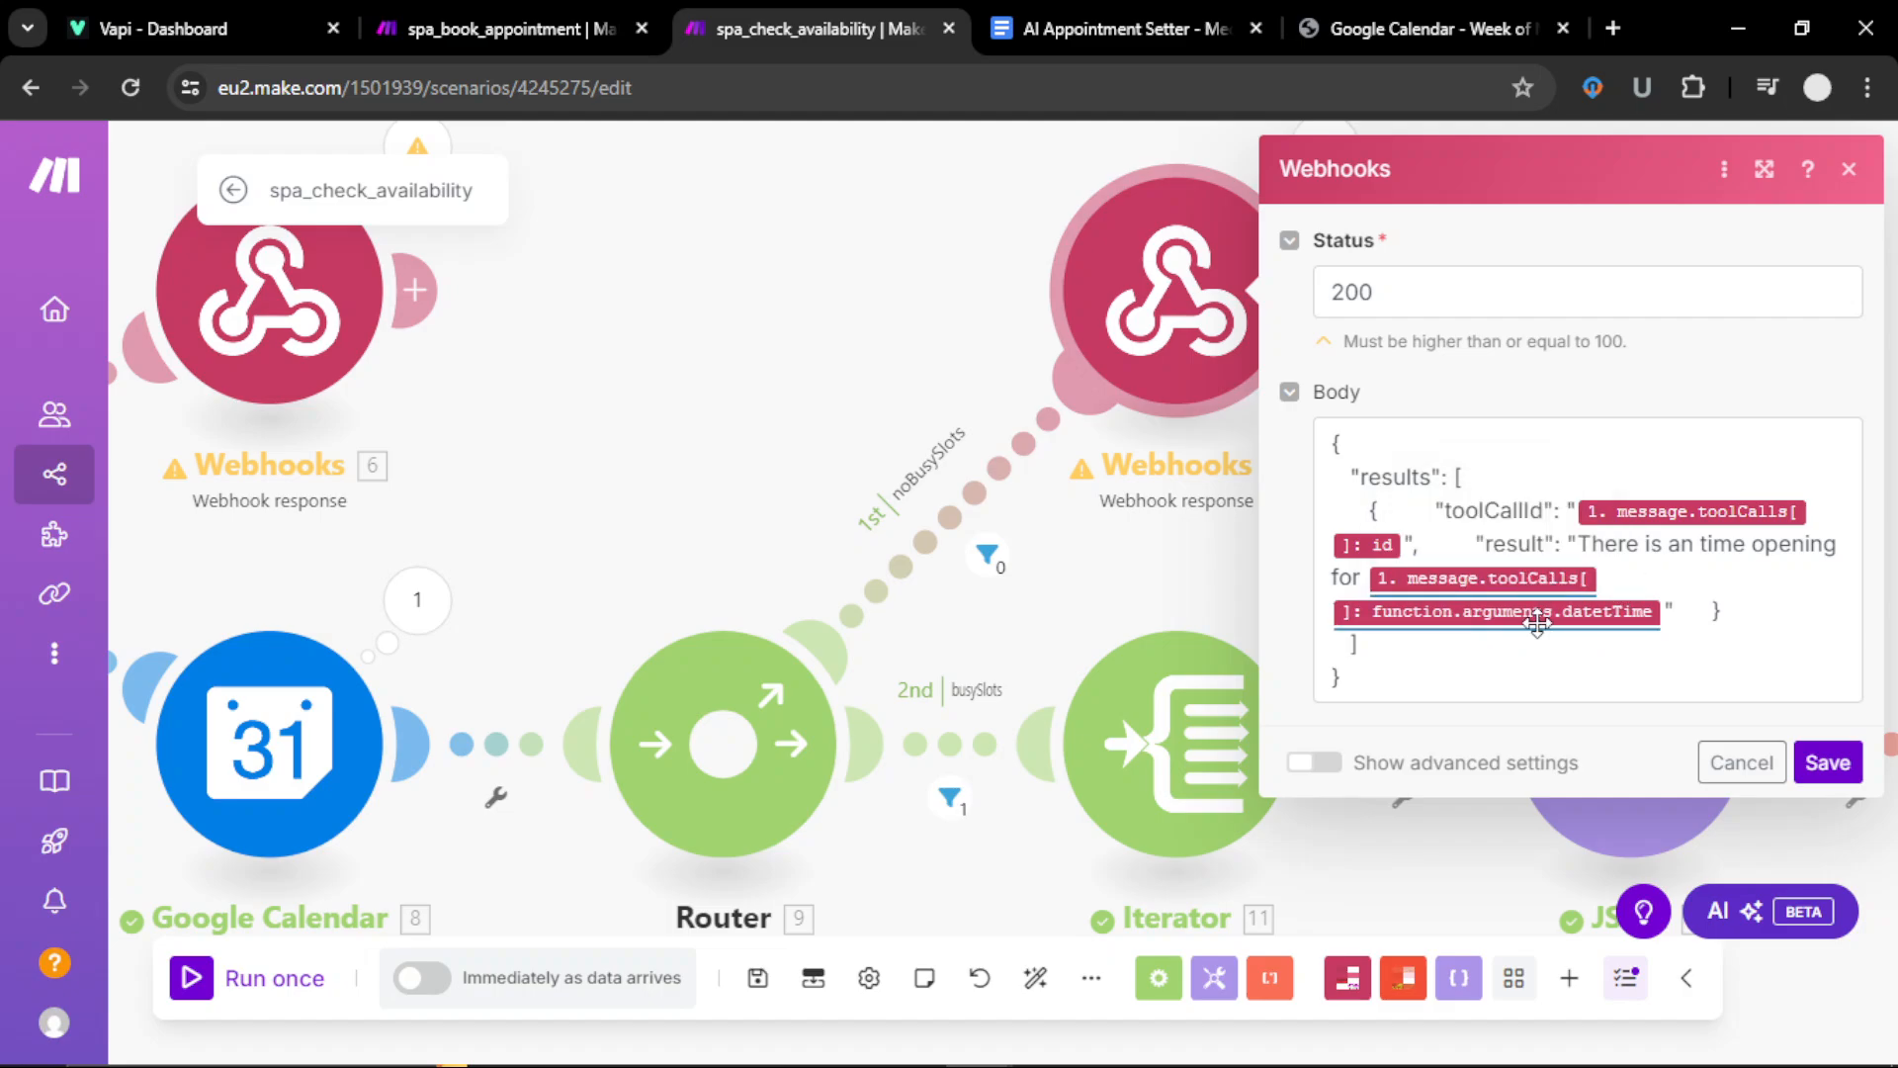
left_click(1826, 762)
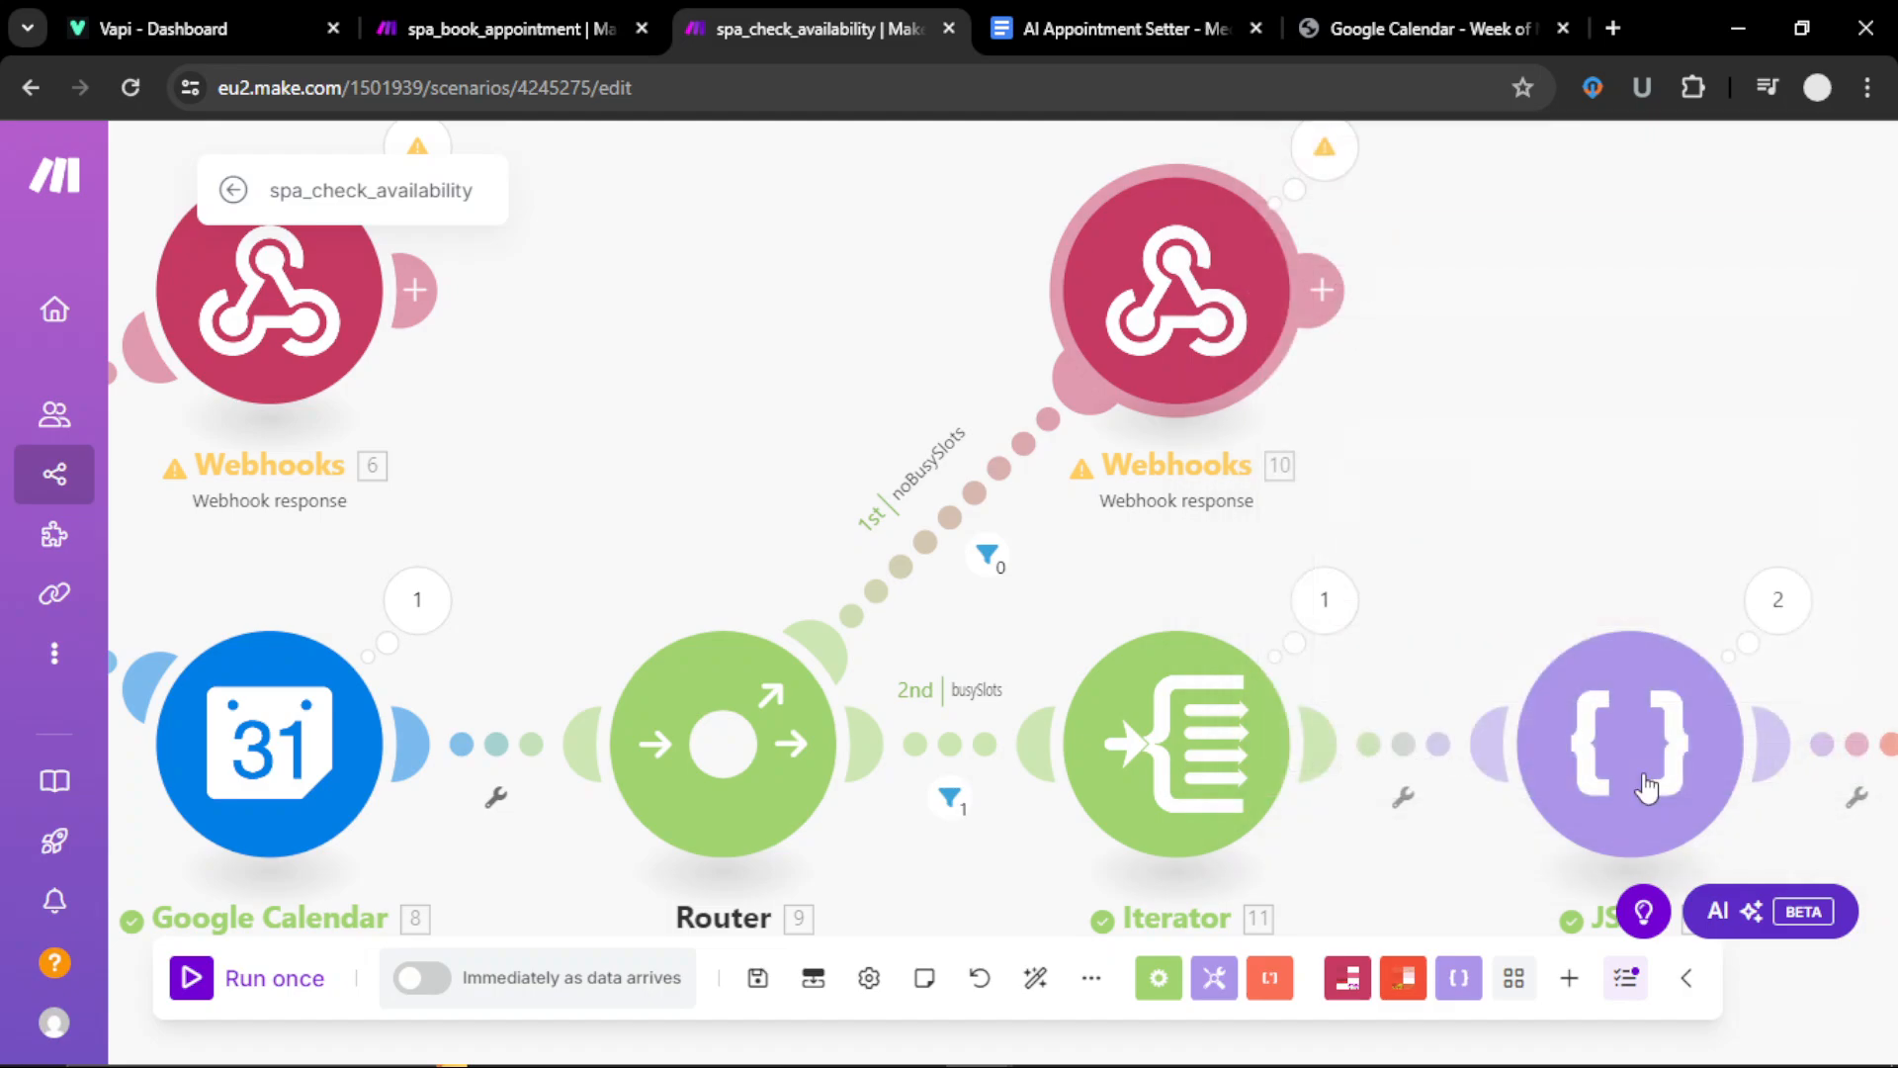
Step: Inspect the noBusySlots route condition and the calendar entry's Busy list data
left_click_drag(1068, 861, 704, 696)
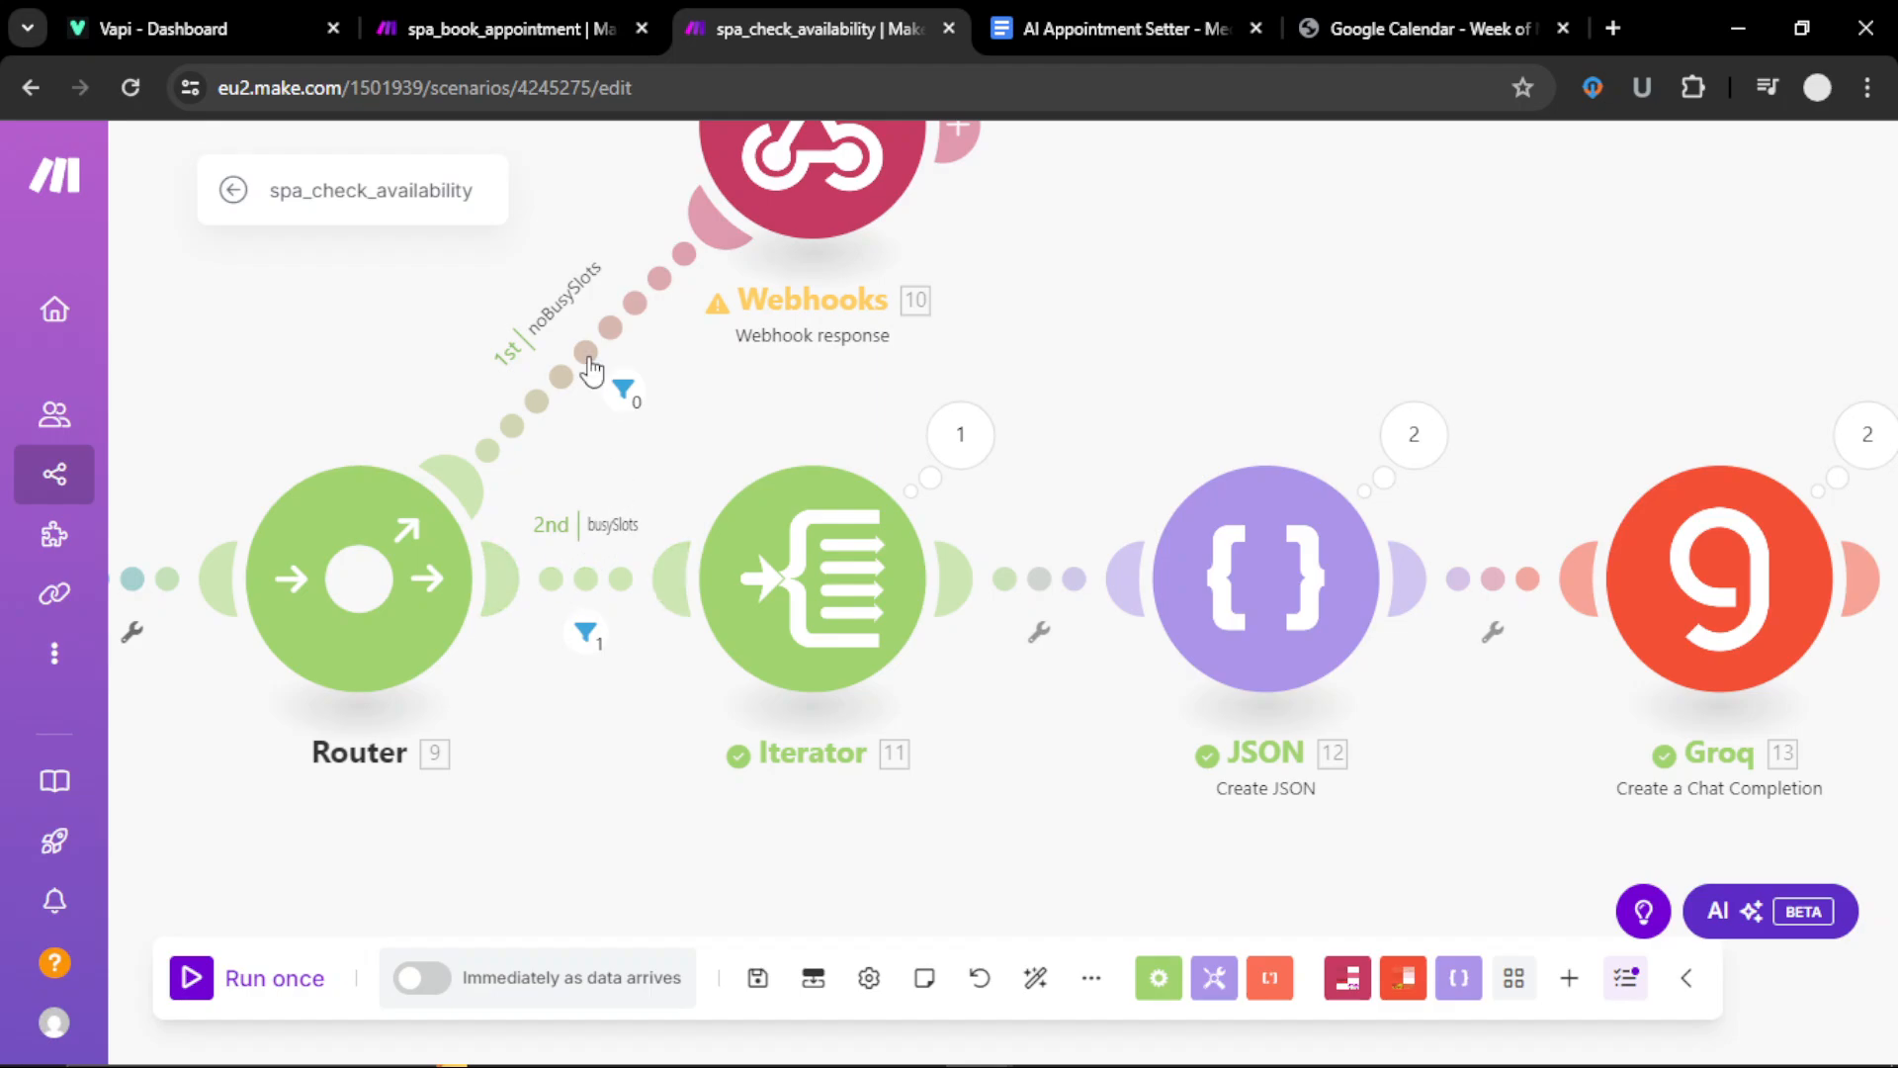
left_click(623, 390)
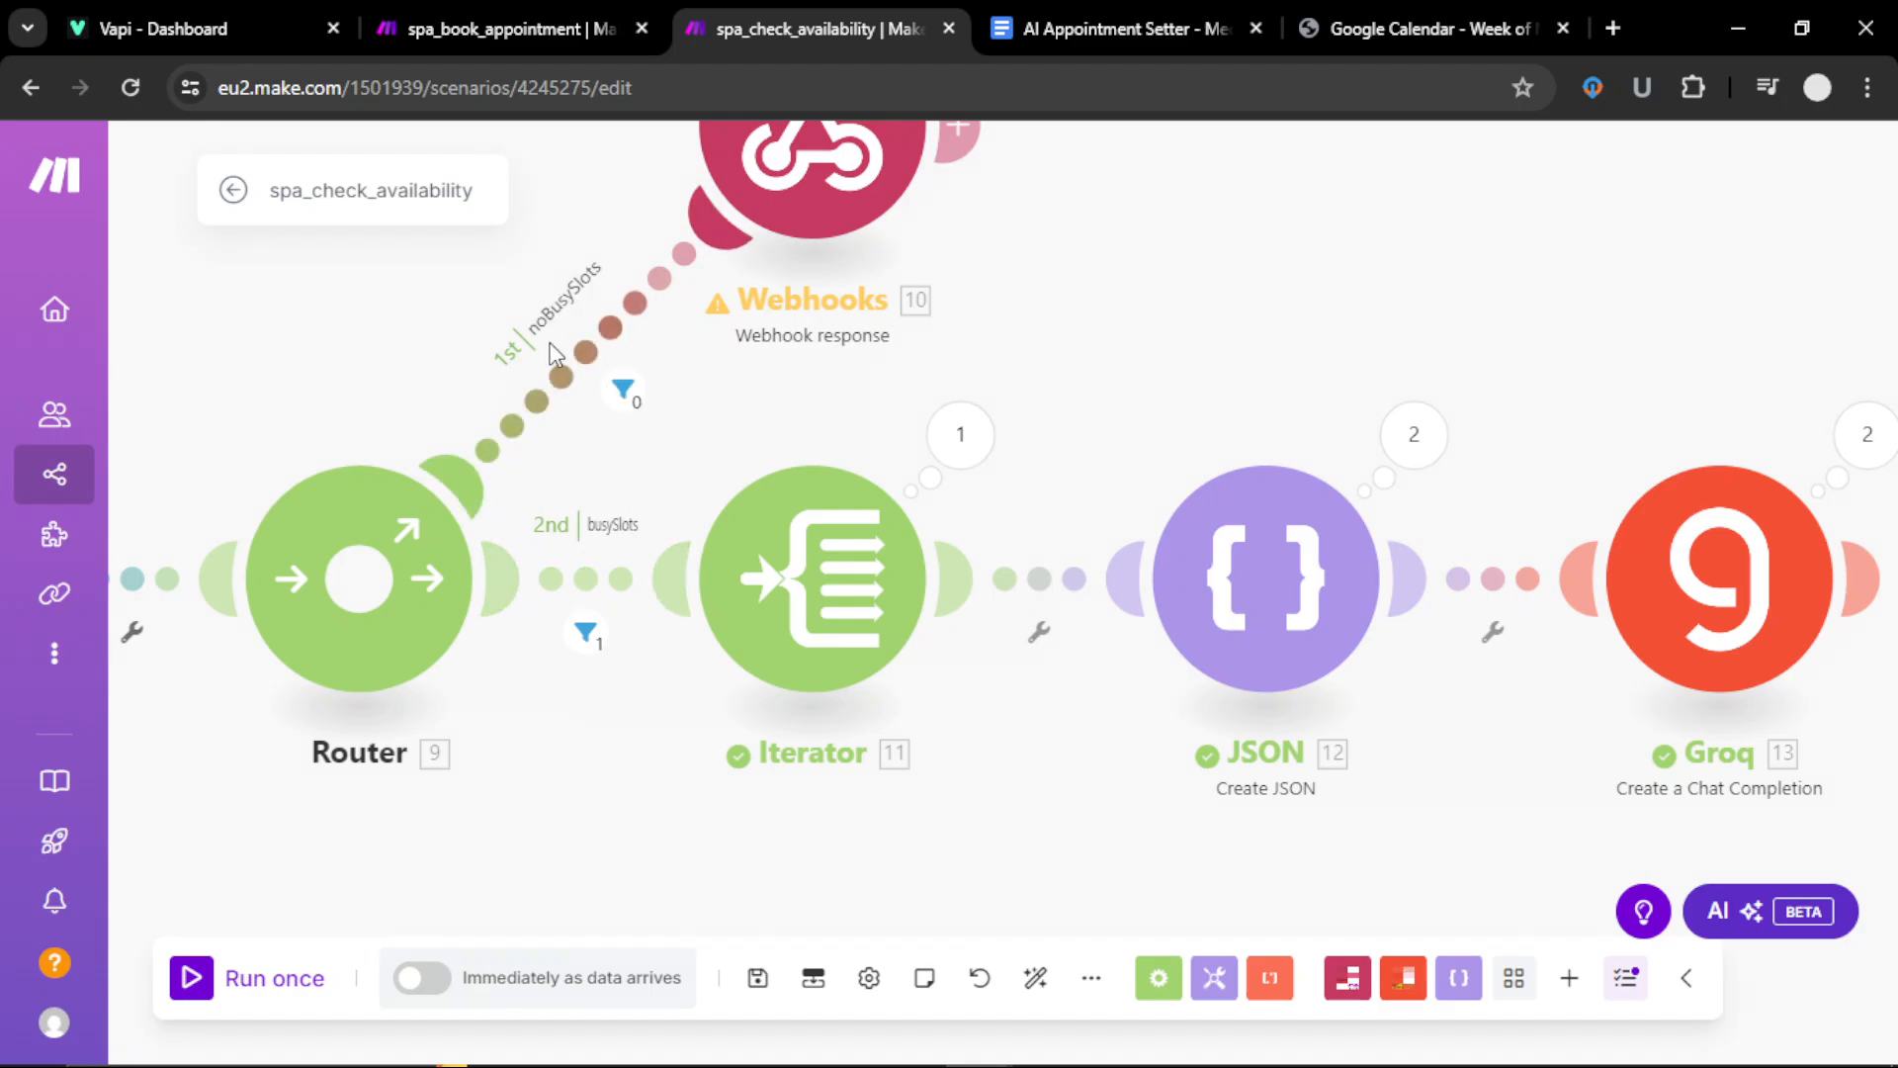
left_click(615, 381)
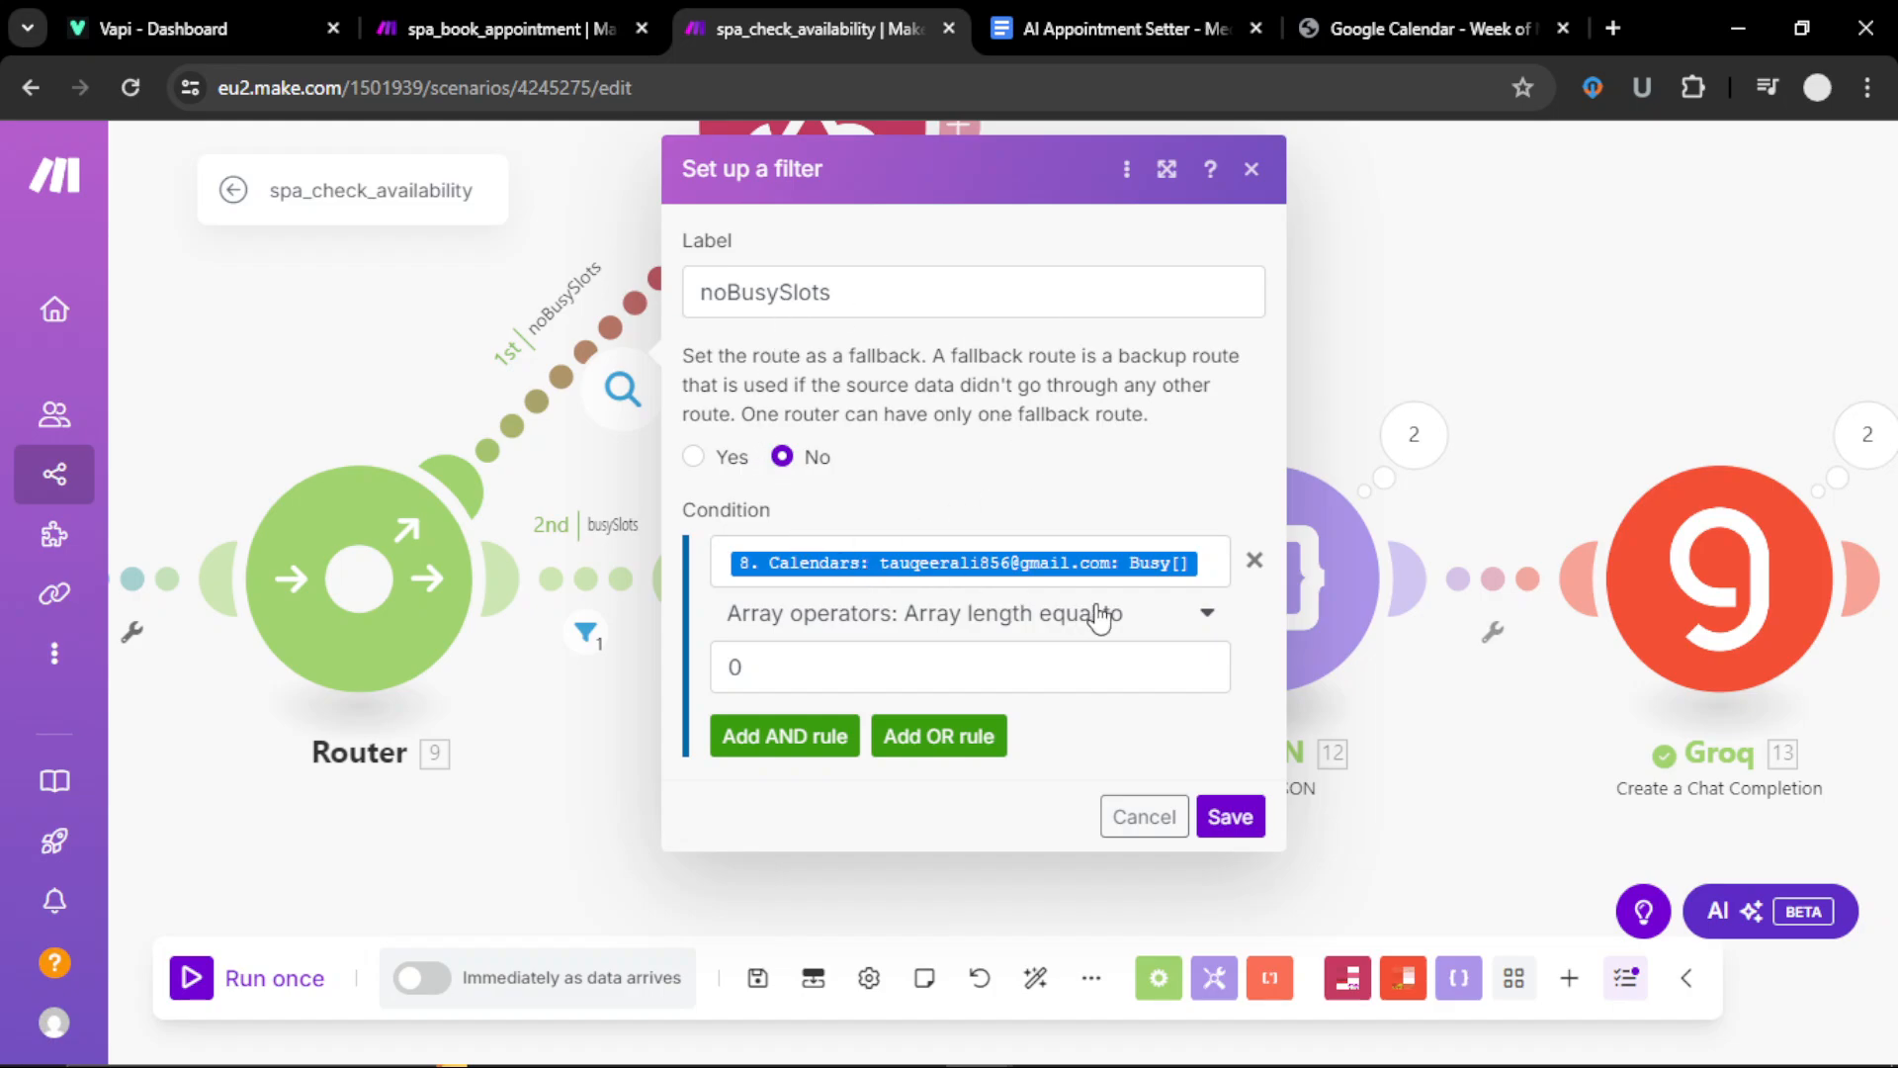
left_click(1210, 559)
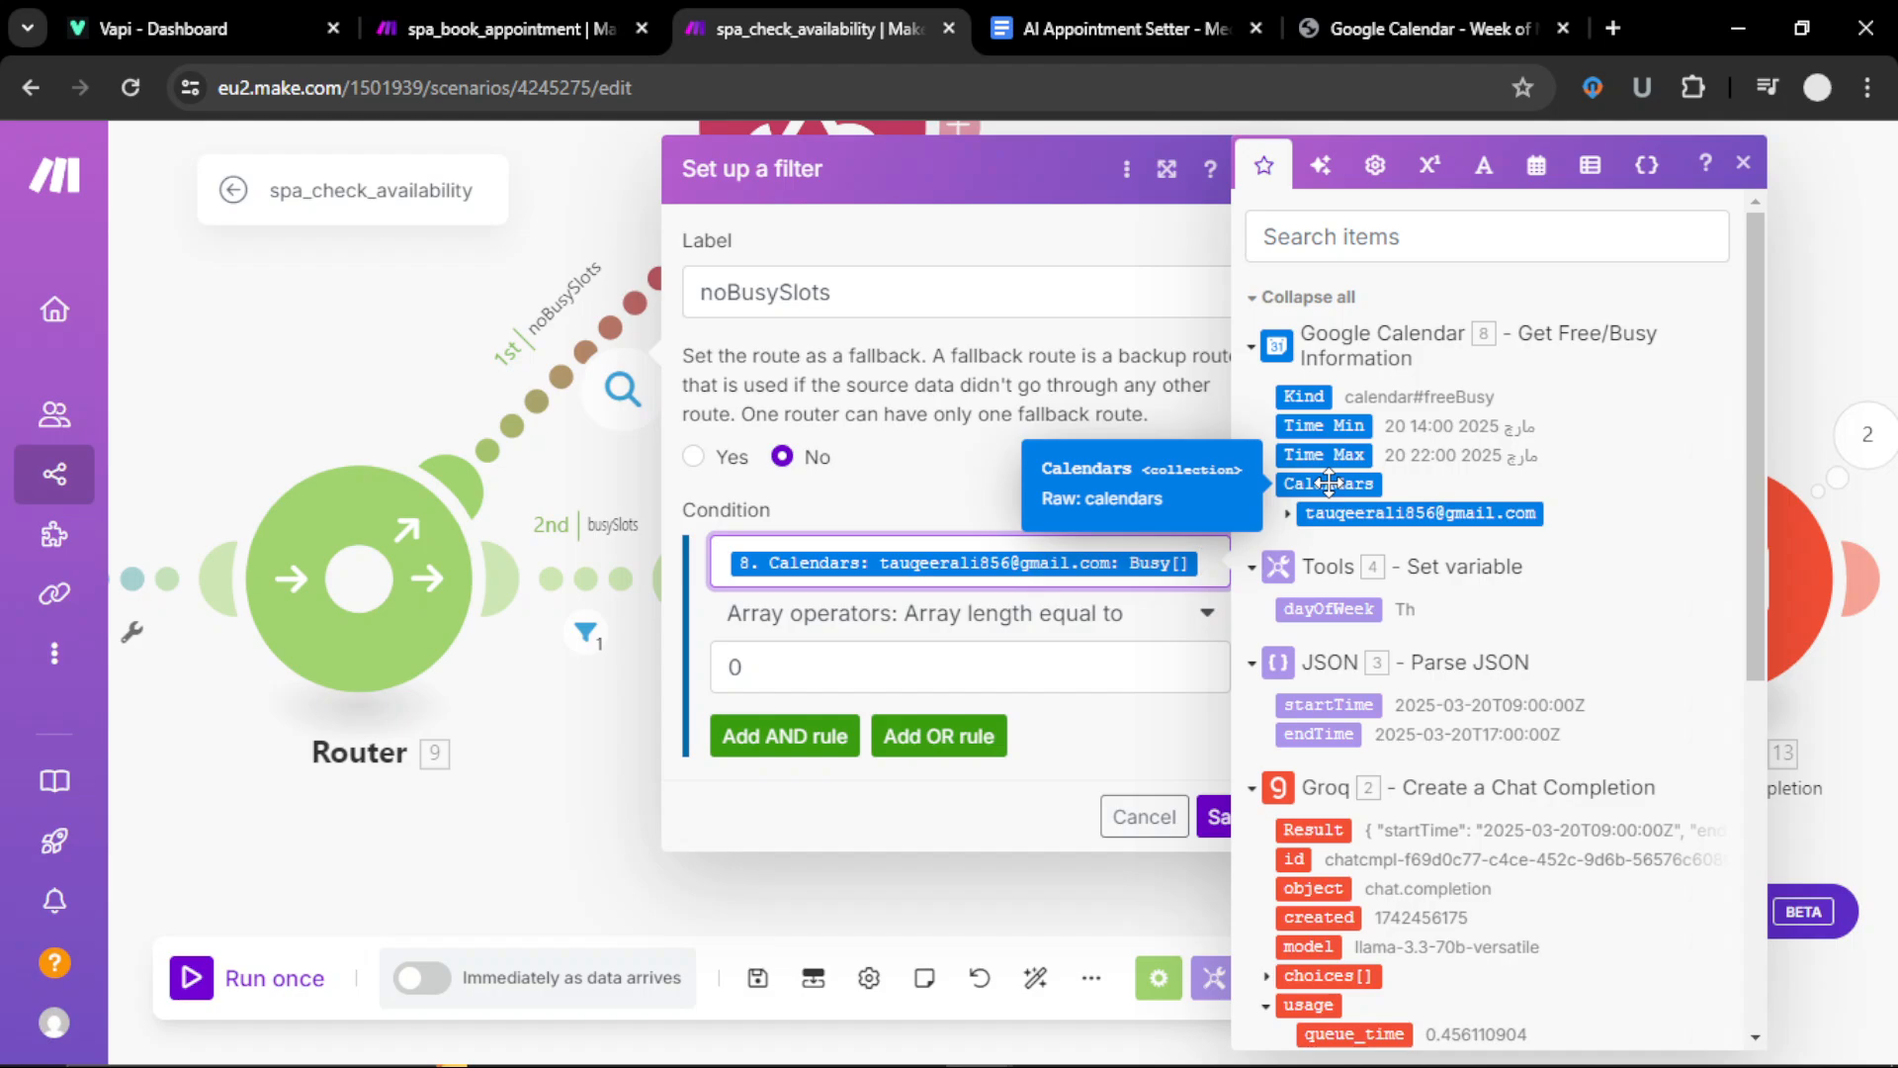
left_click(1288, 513)
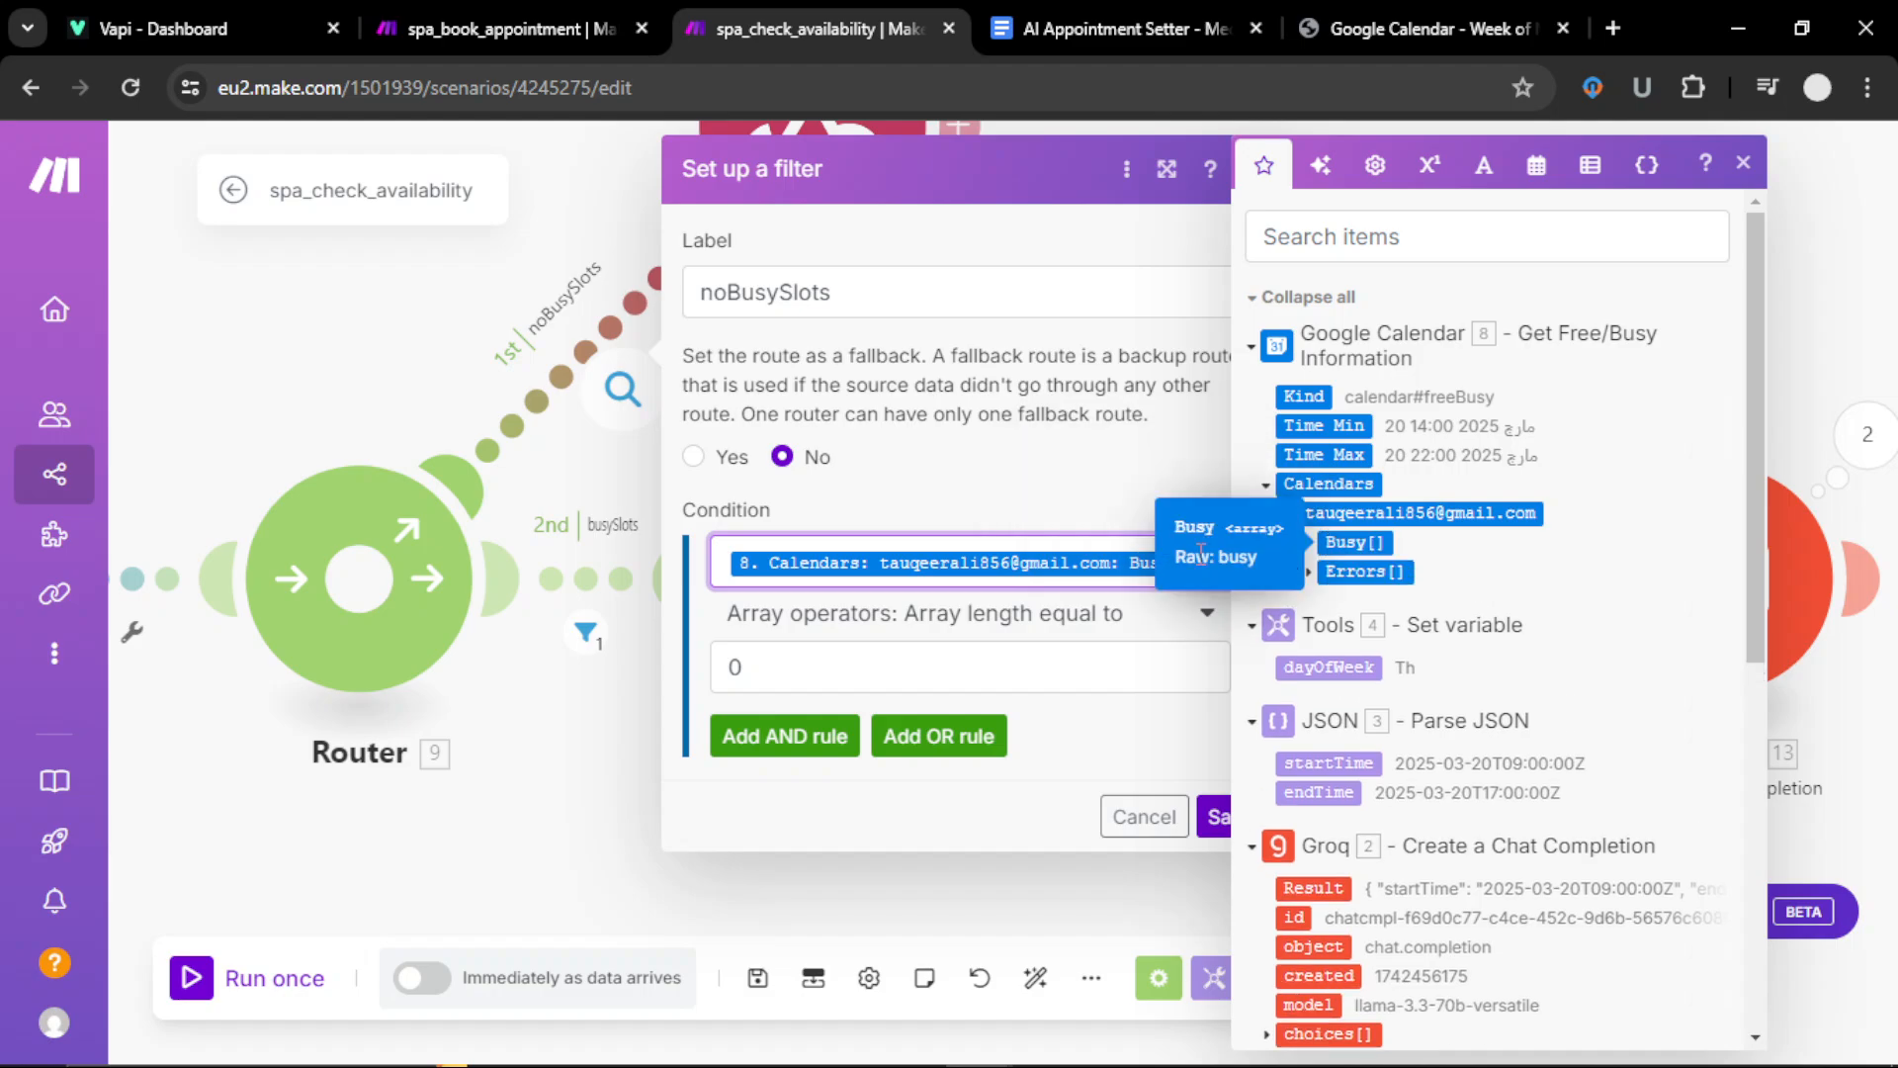
left_click(1743, 162)
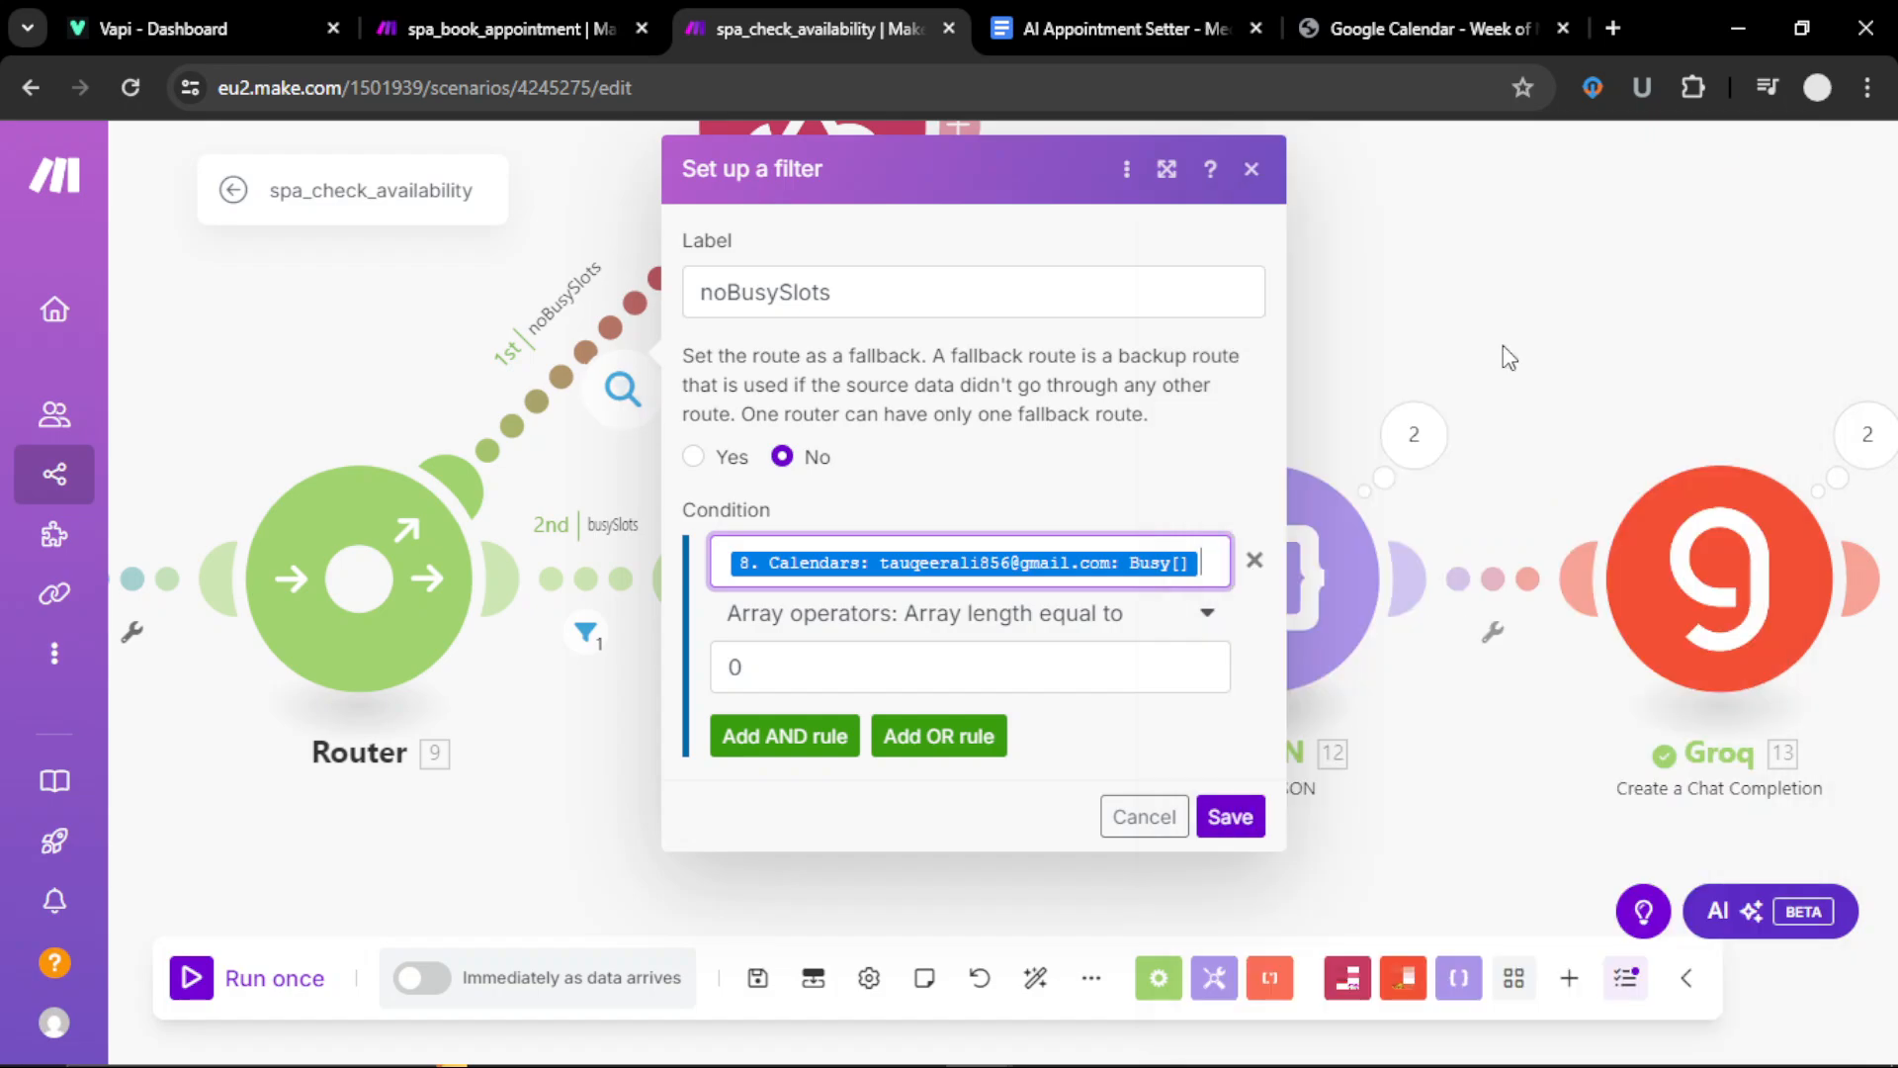
Step: Try an array operator on the noBusySlots condition, discard the changes, and recheck the filter
left_click(1207, 618)
type("arra")
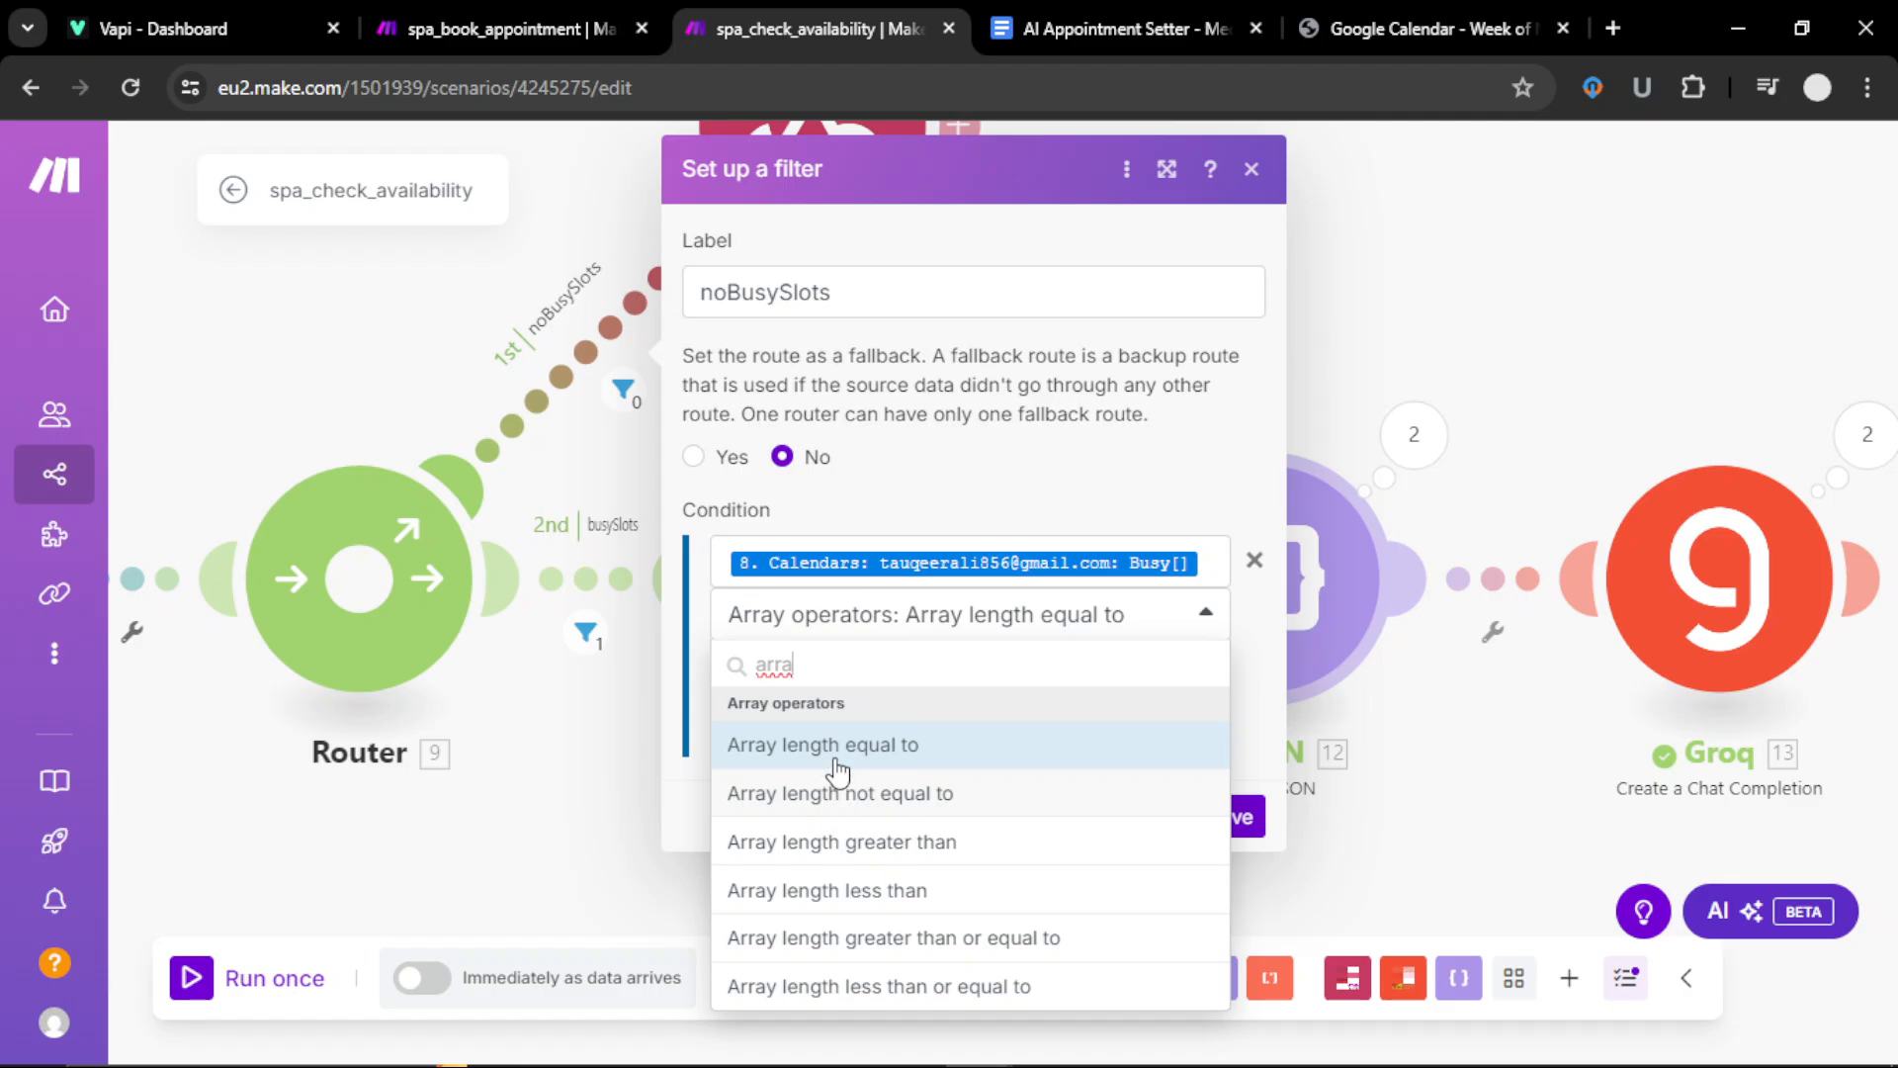
left_click(1255, 560)
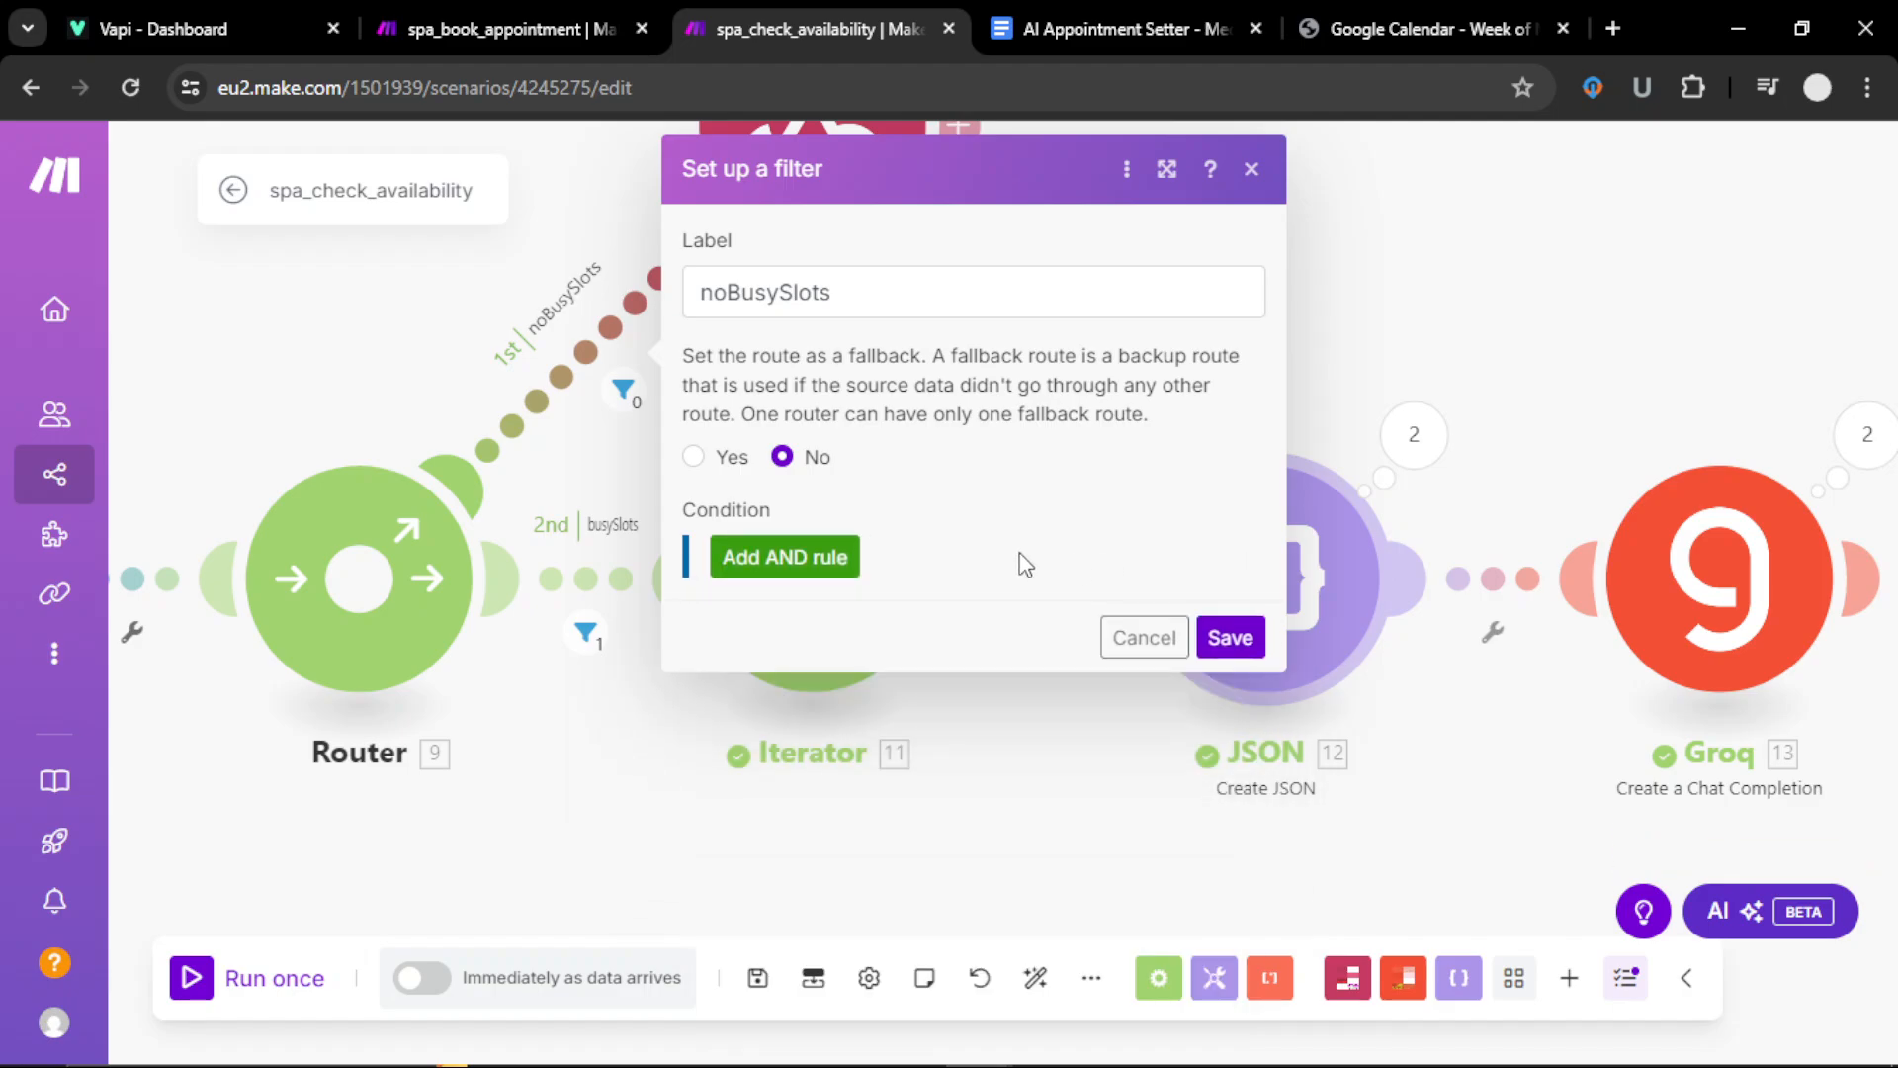
left_click(1144, 632)
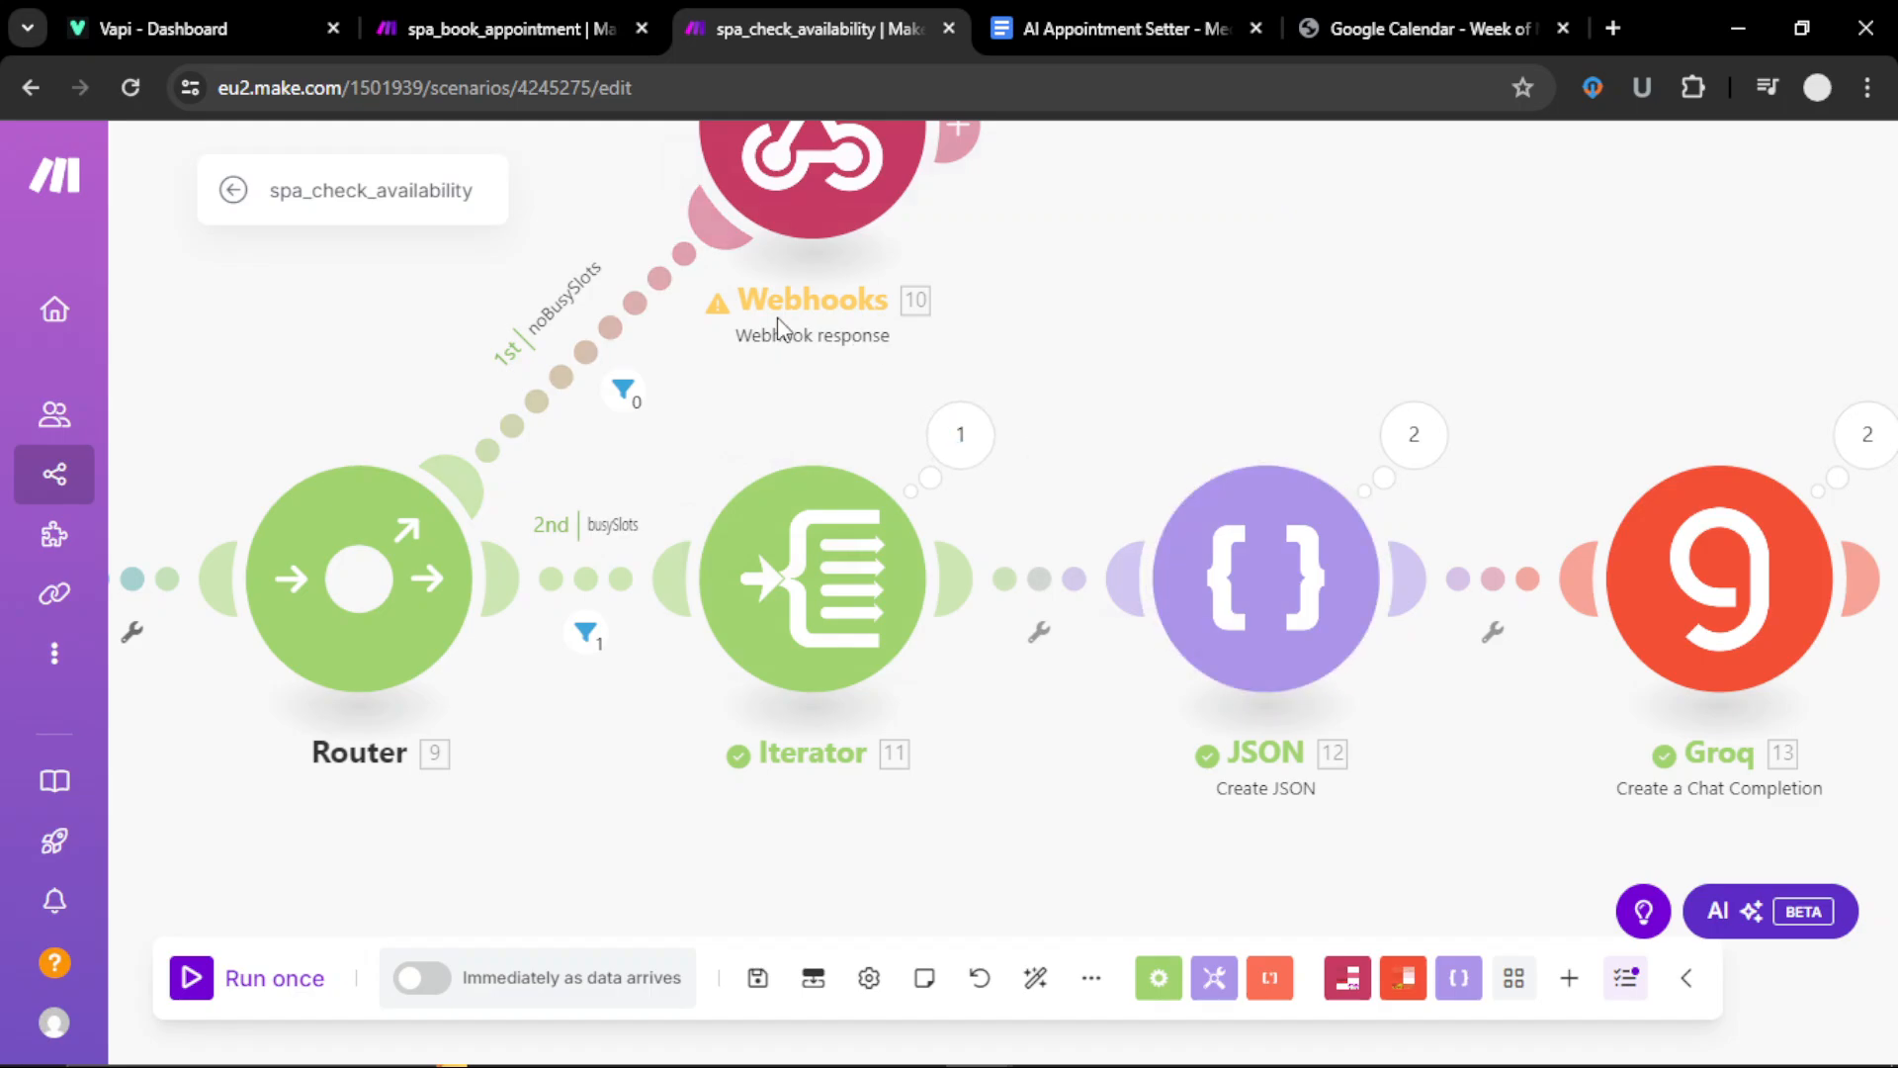
left_click(601, 366)
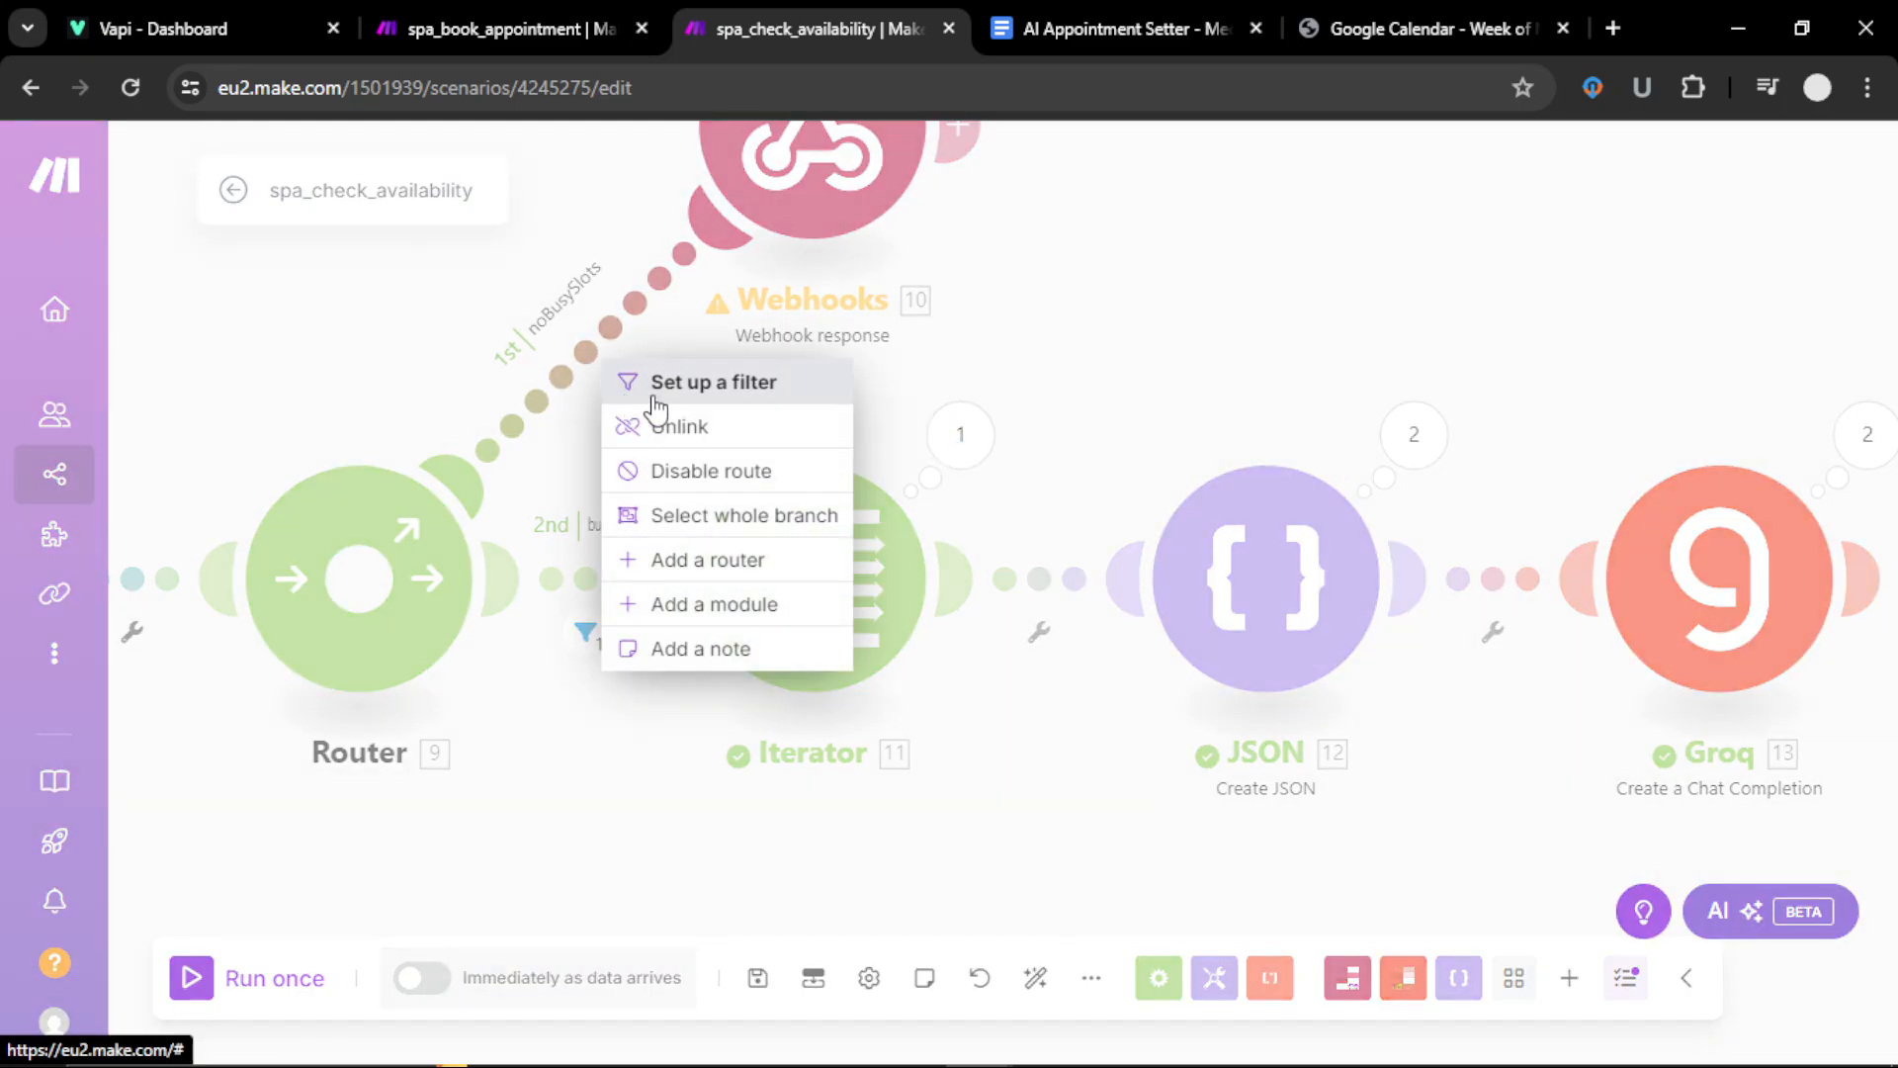
left_click(653, 390)
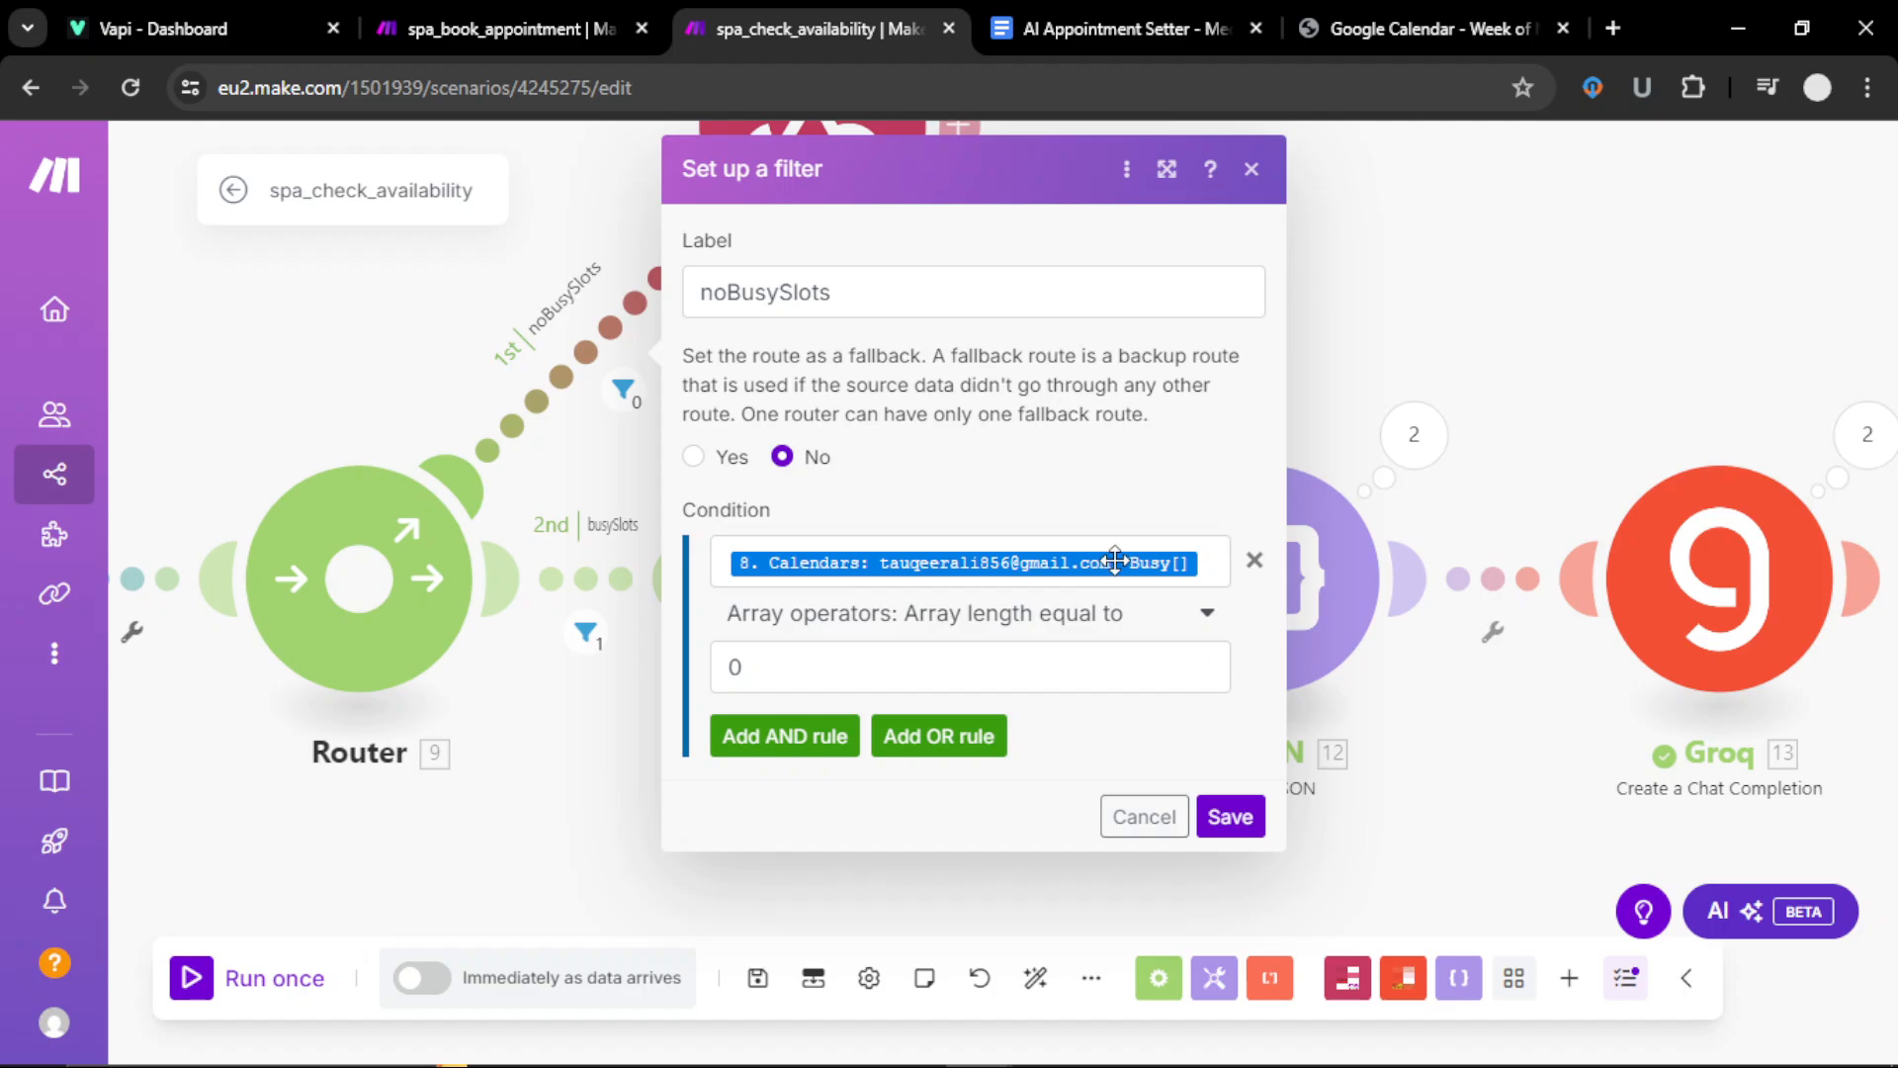
left_click(1252, 169)
Step: Keep the busySlots route filter on 'Array length greater than' and save it
left_click_drag(606, 699, 1306, 697)
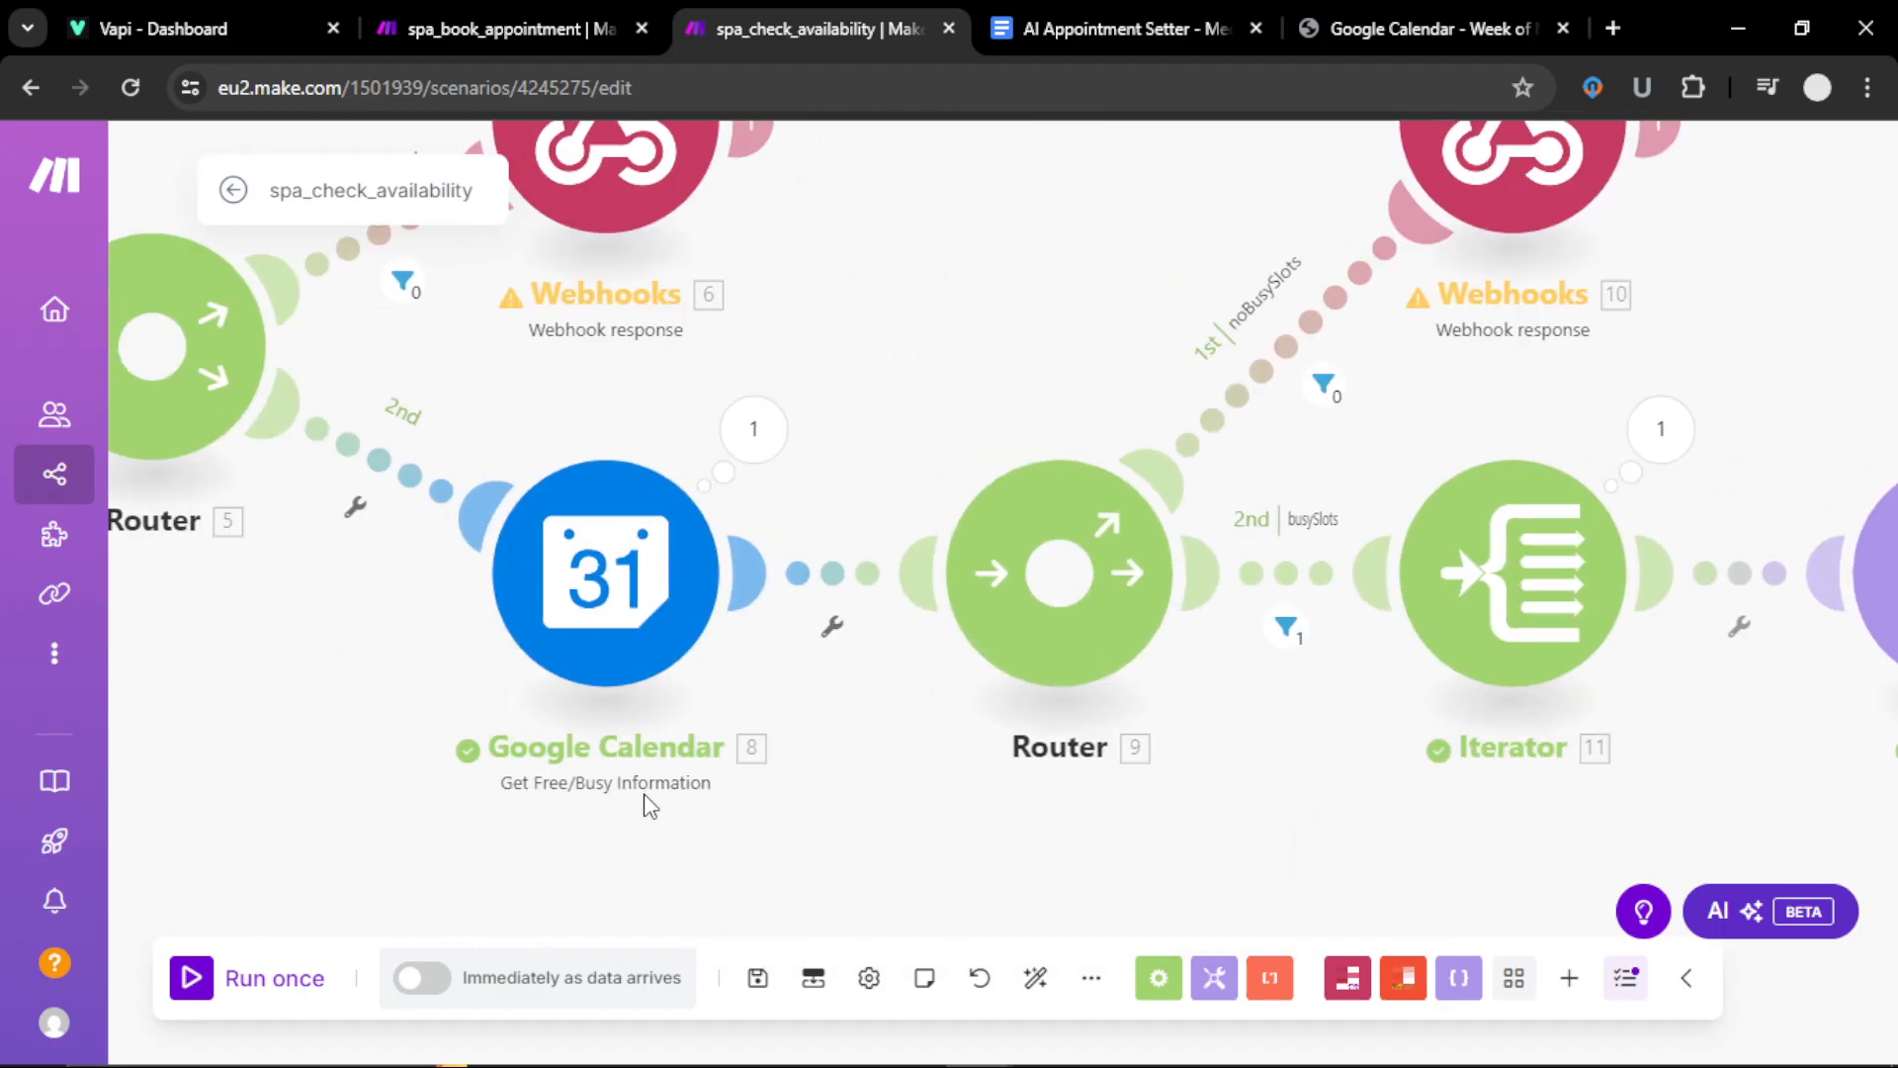
left_click_drag(844, 831, 241, 797)
left_click_drag(445, 890, 342, 862)
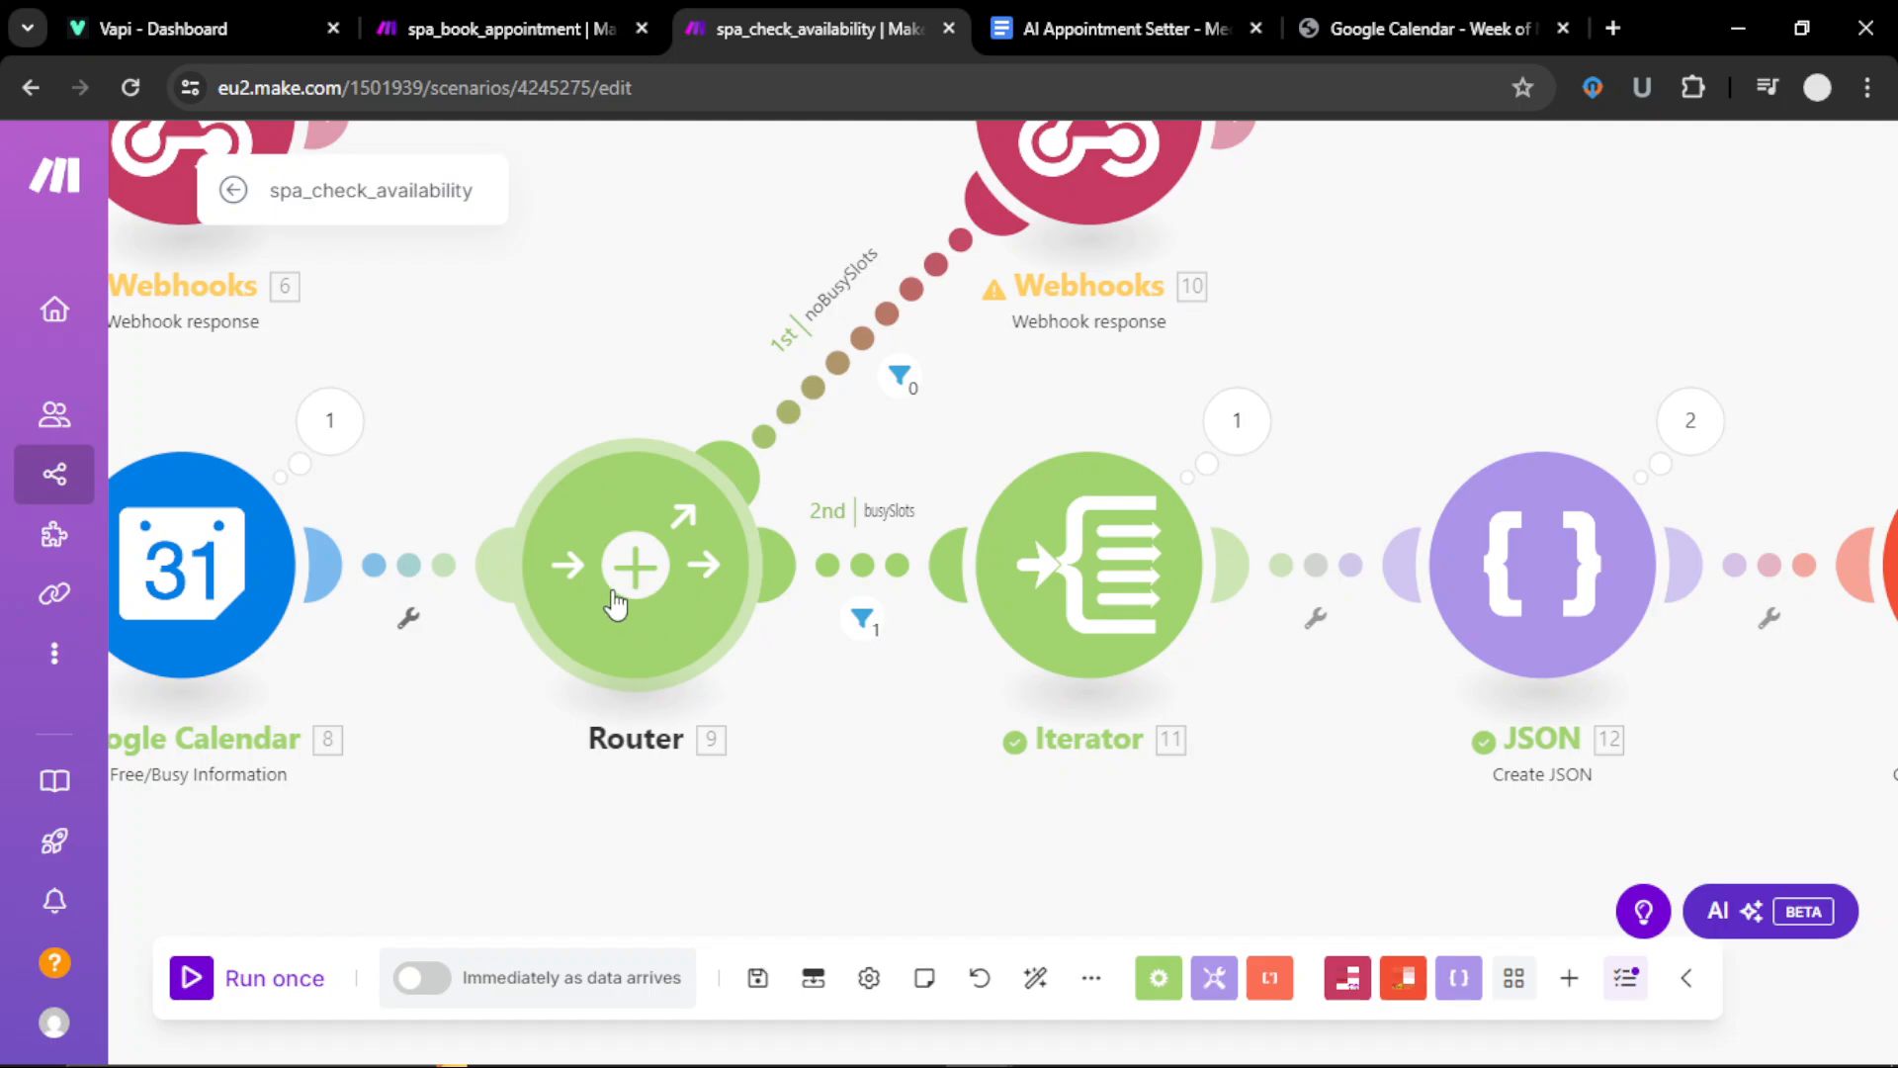
right_click(853, 570)
left_click(883, 596)
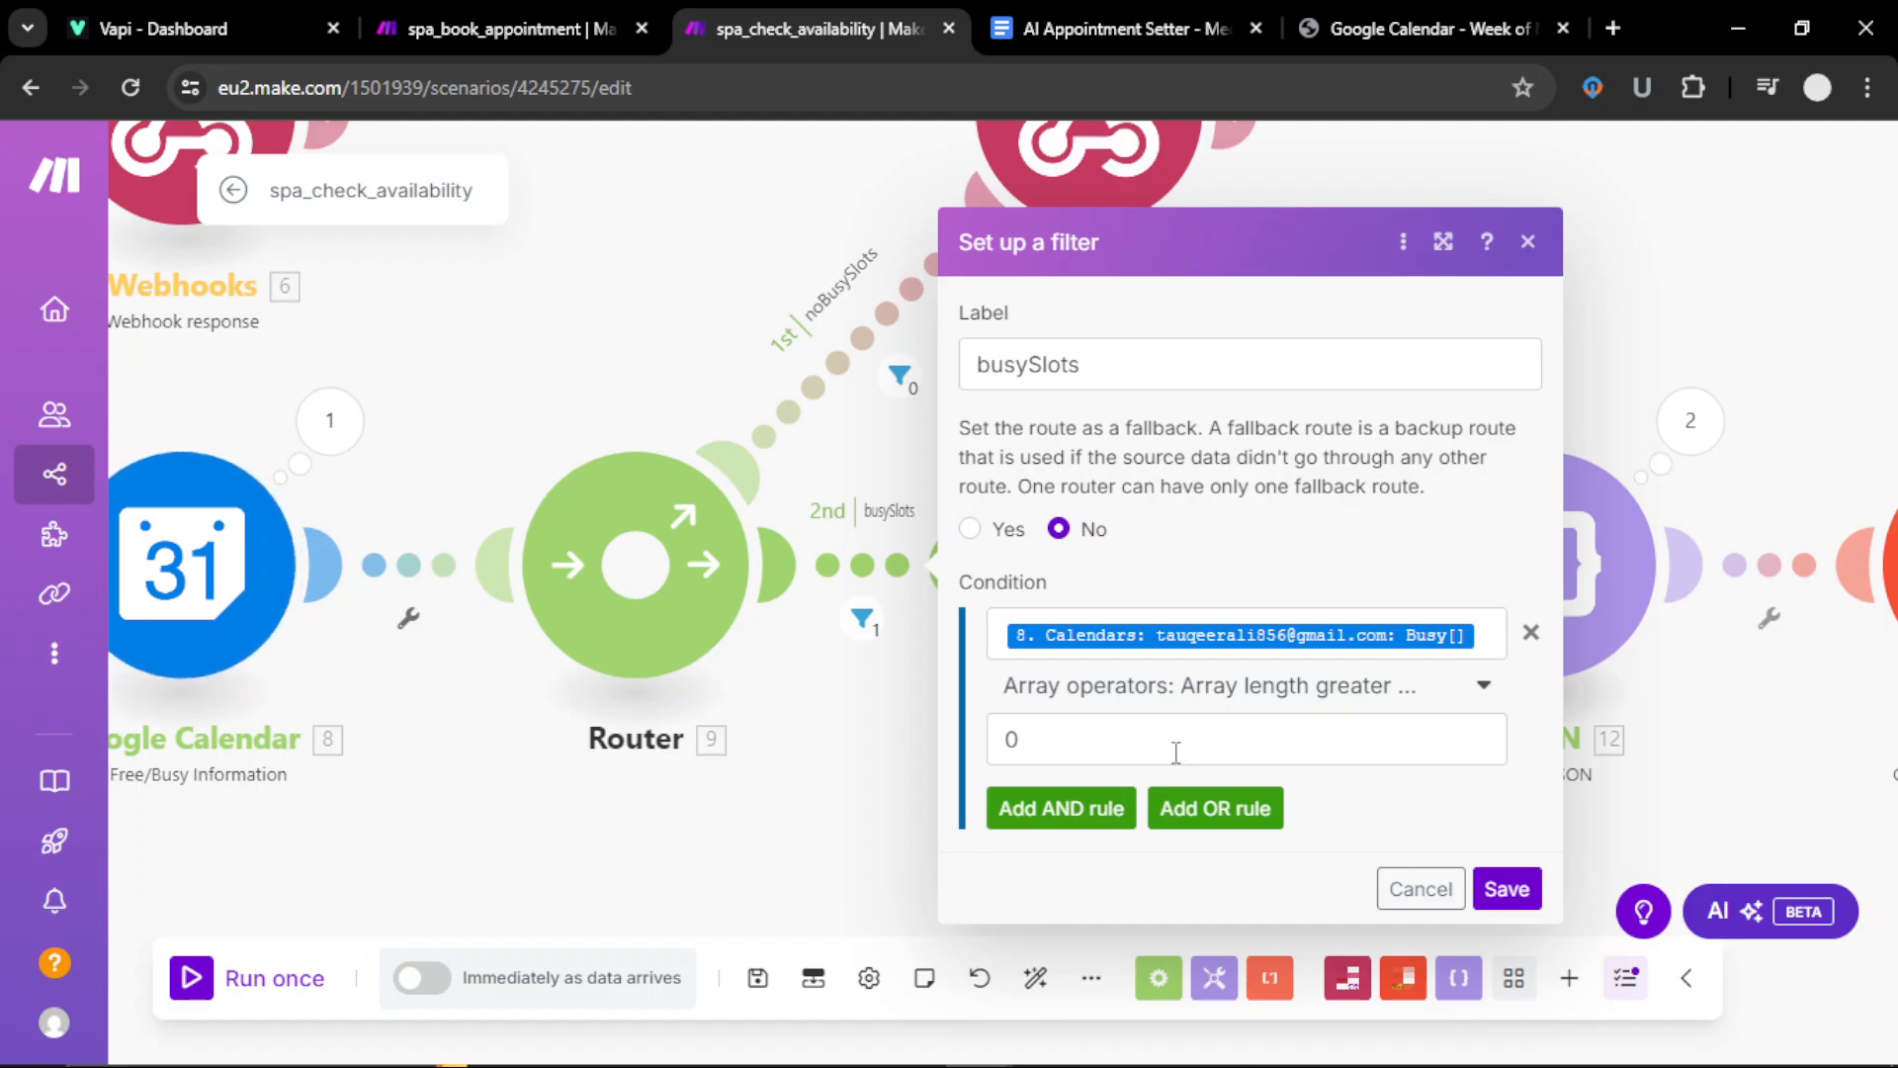
left_click(1481, 696)
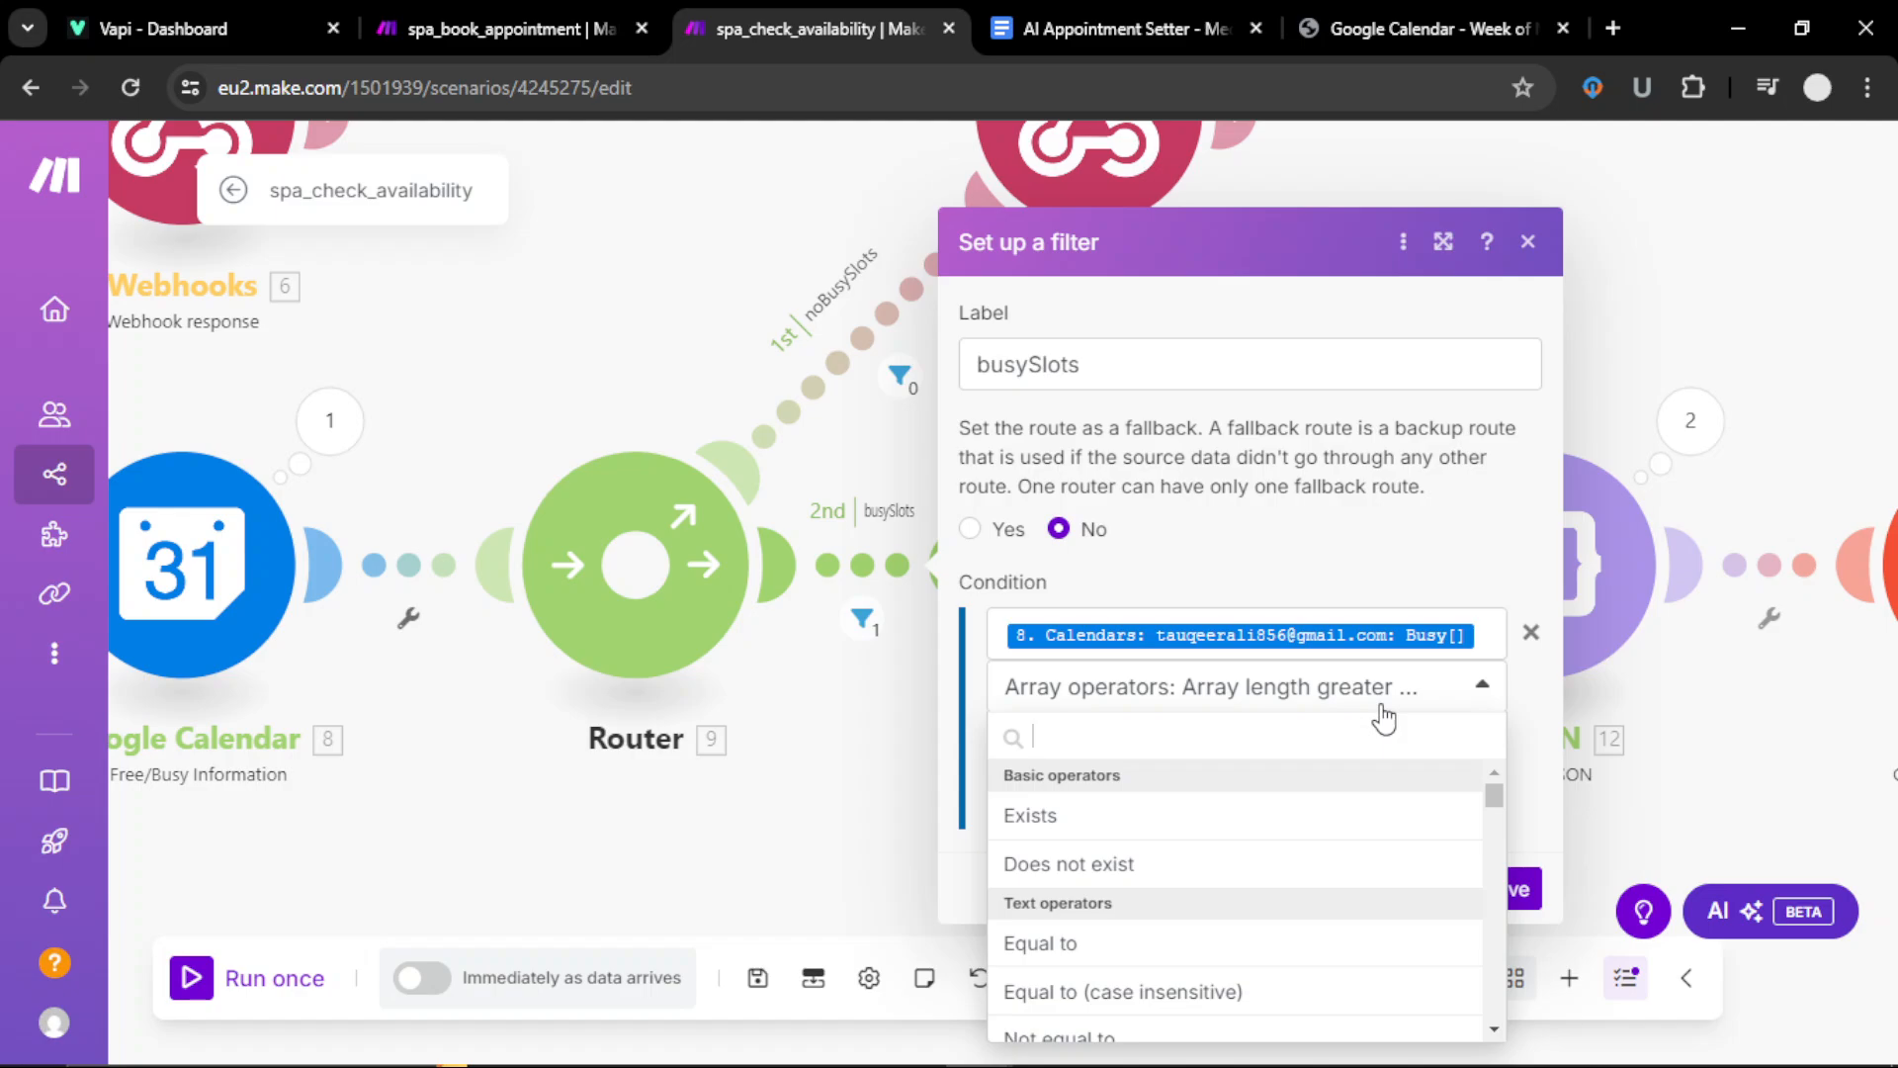
type("arra")
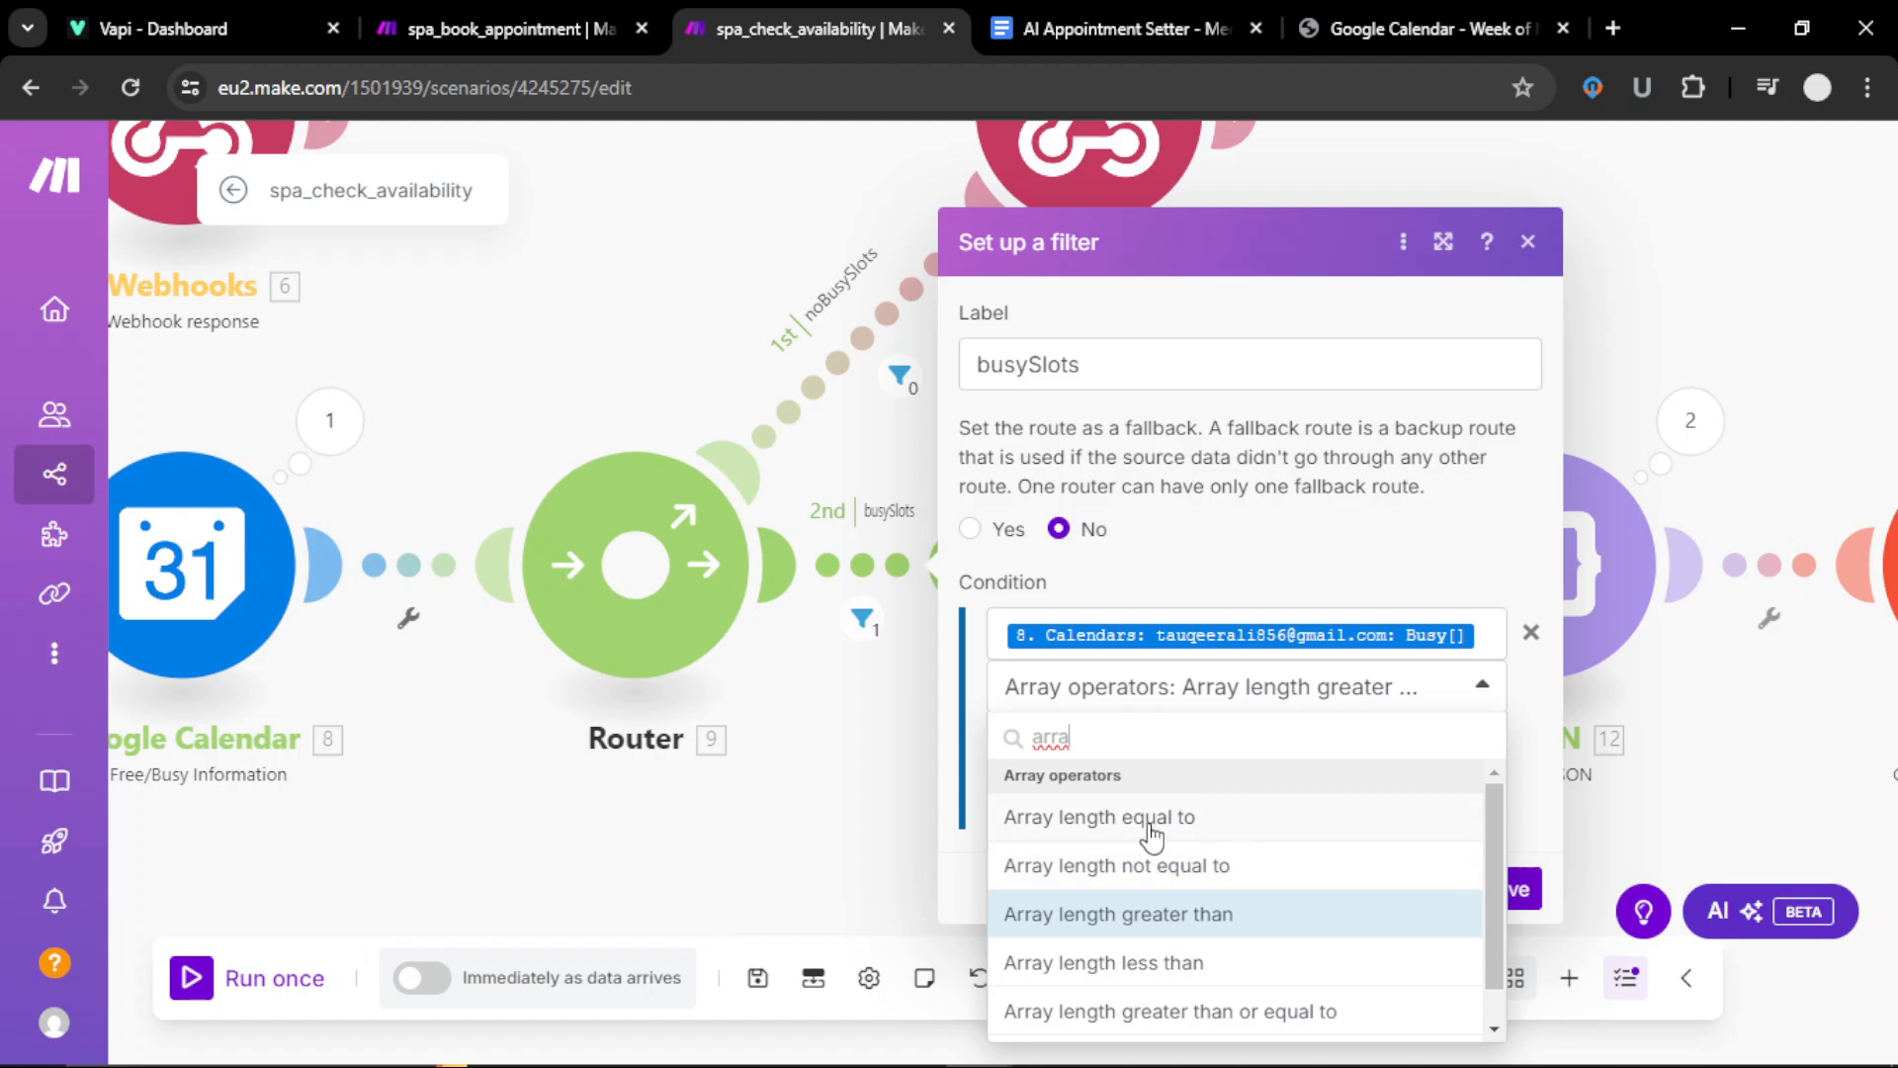
left_click(1513, 792)
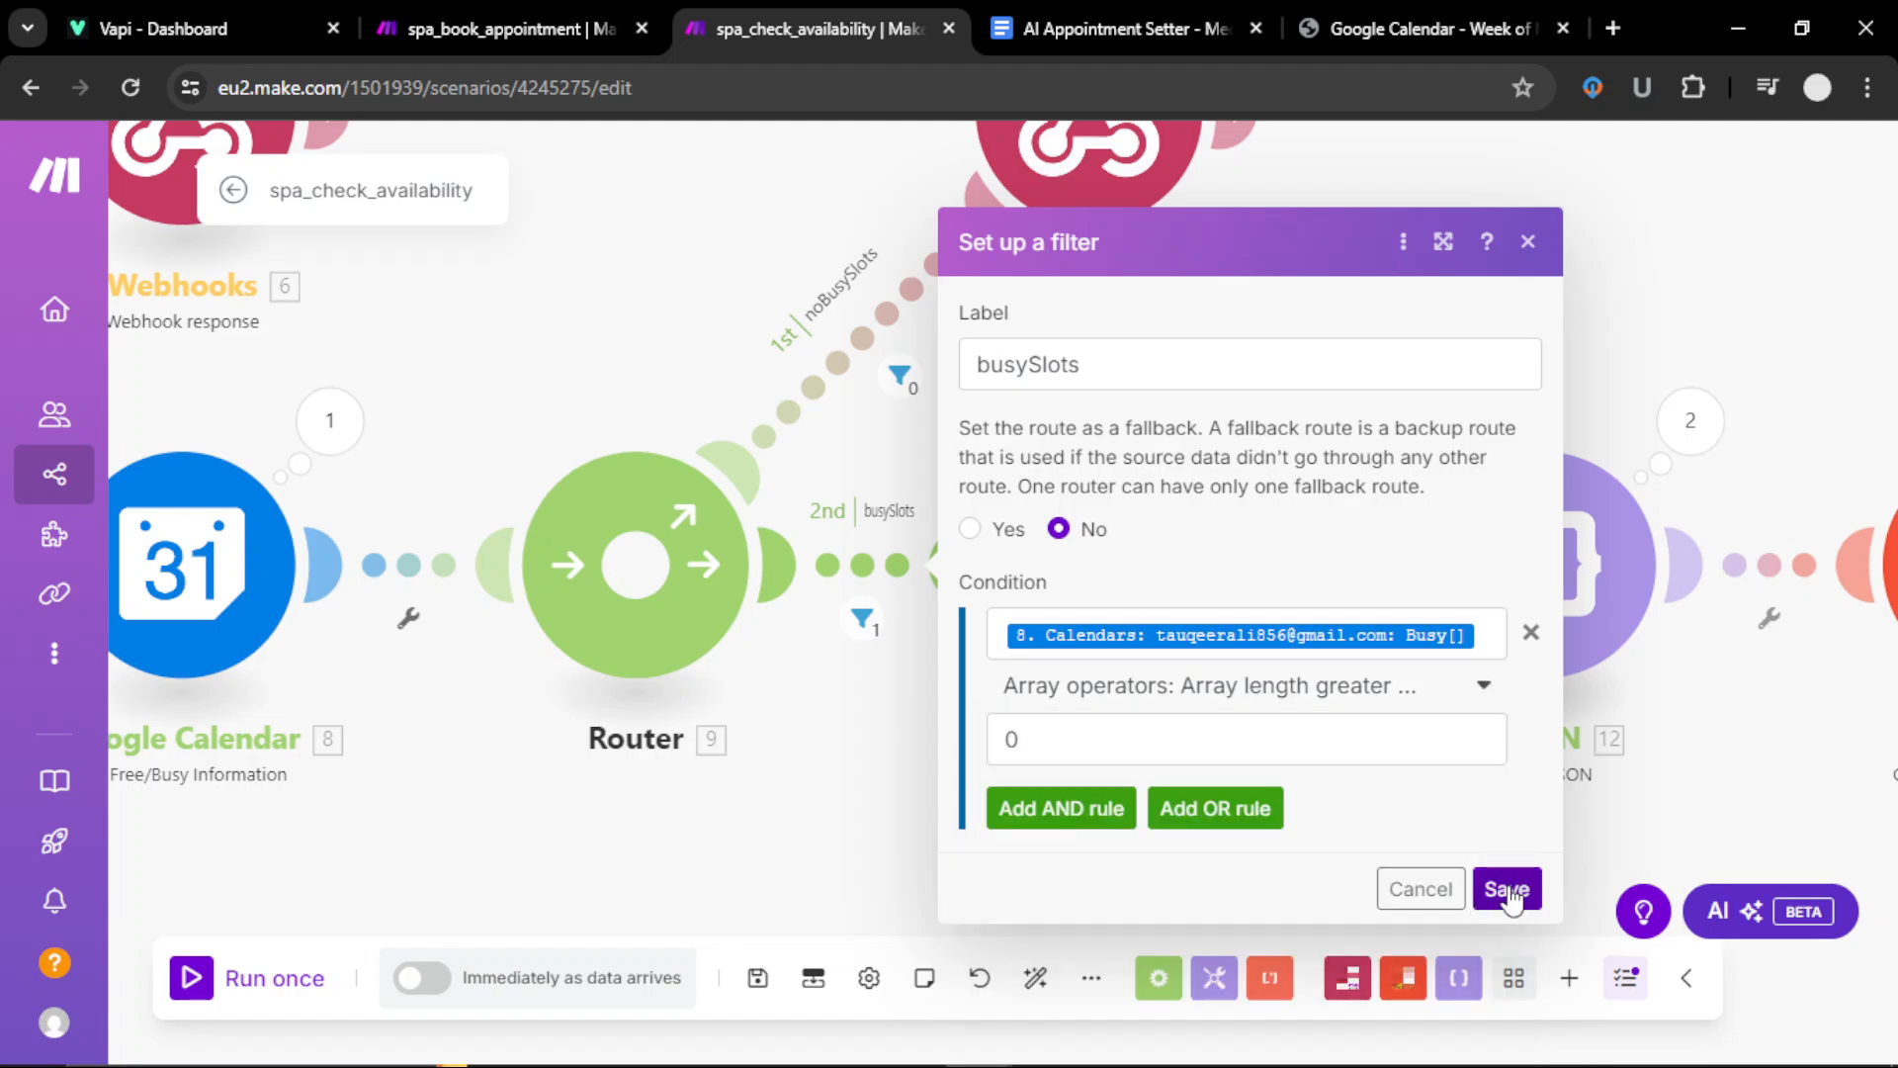
left_click(1508, 887)
Step: Review the Iterator module's settings
scroll(1153, 847, "right", 5)
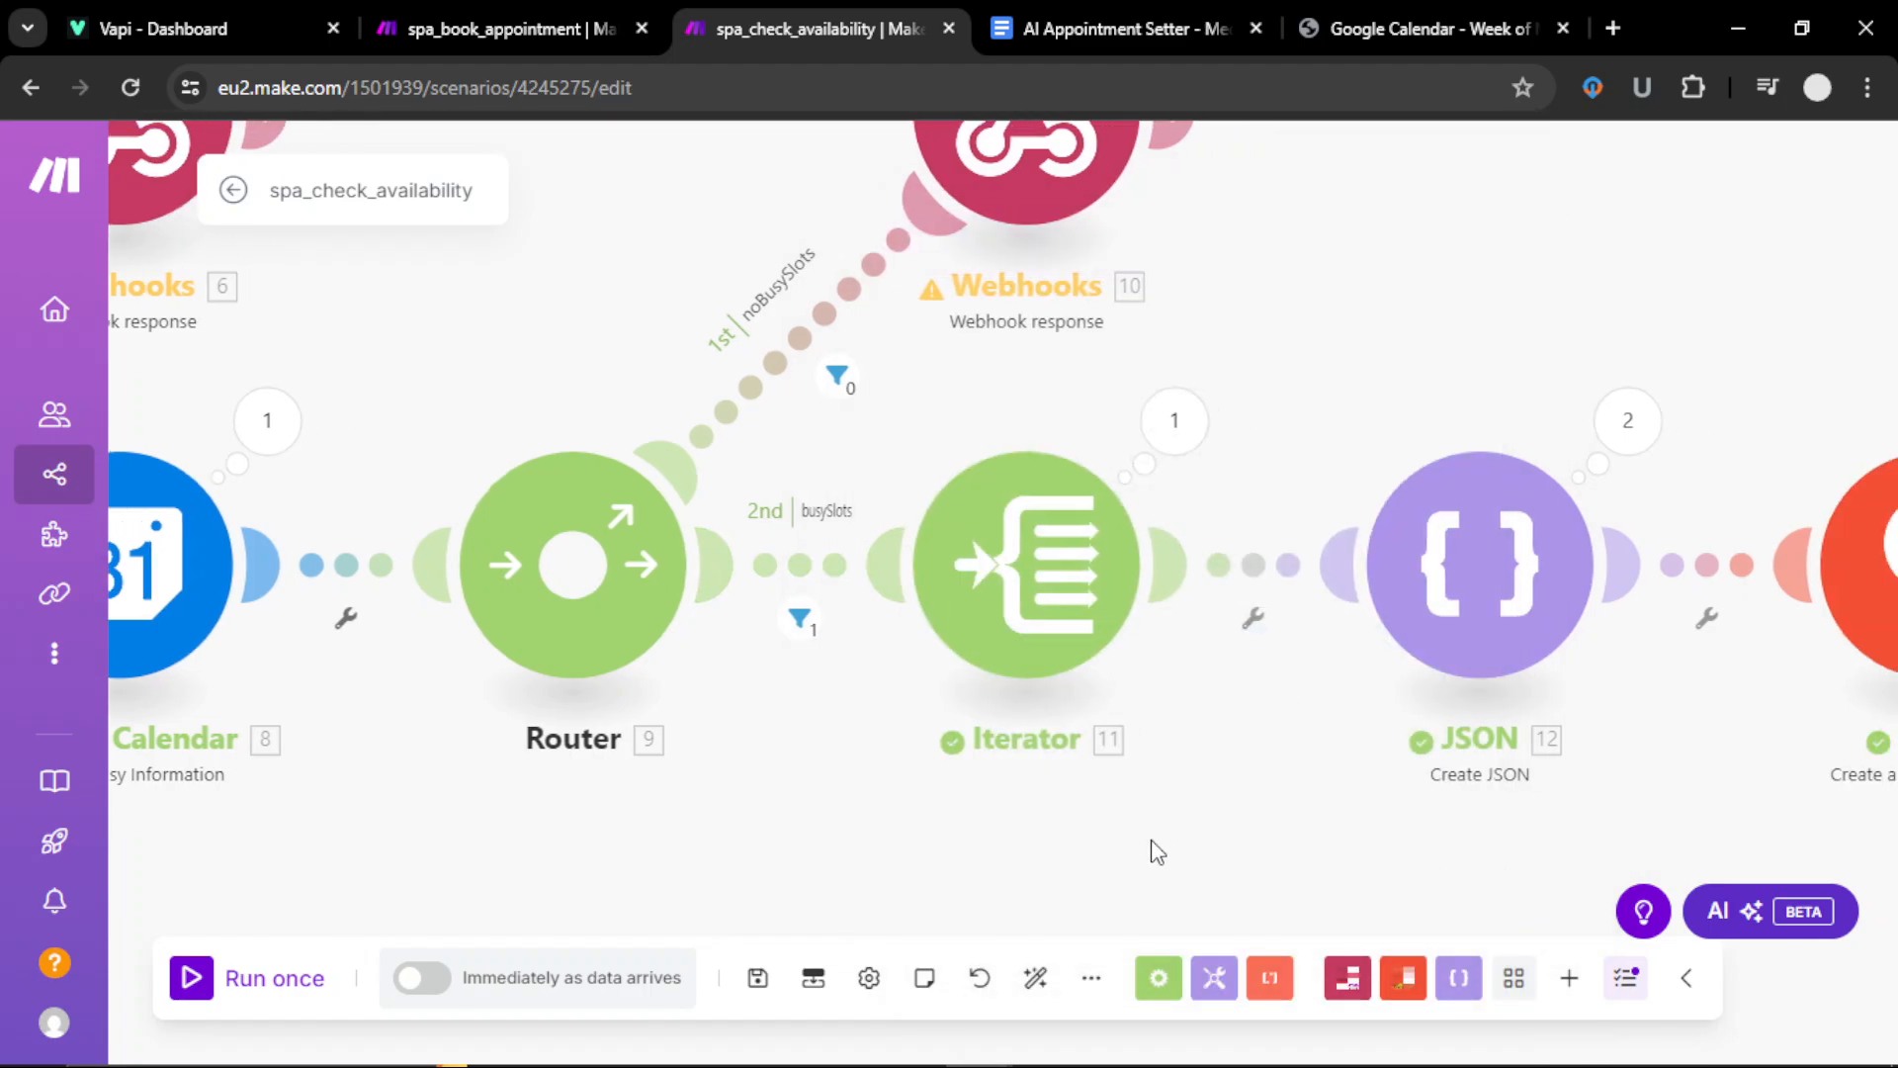
left_click(850, 596)
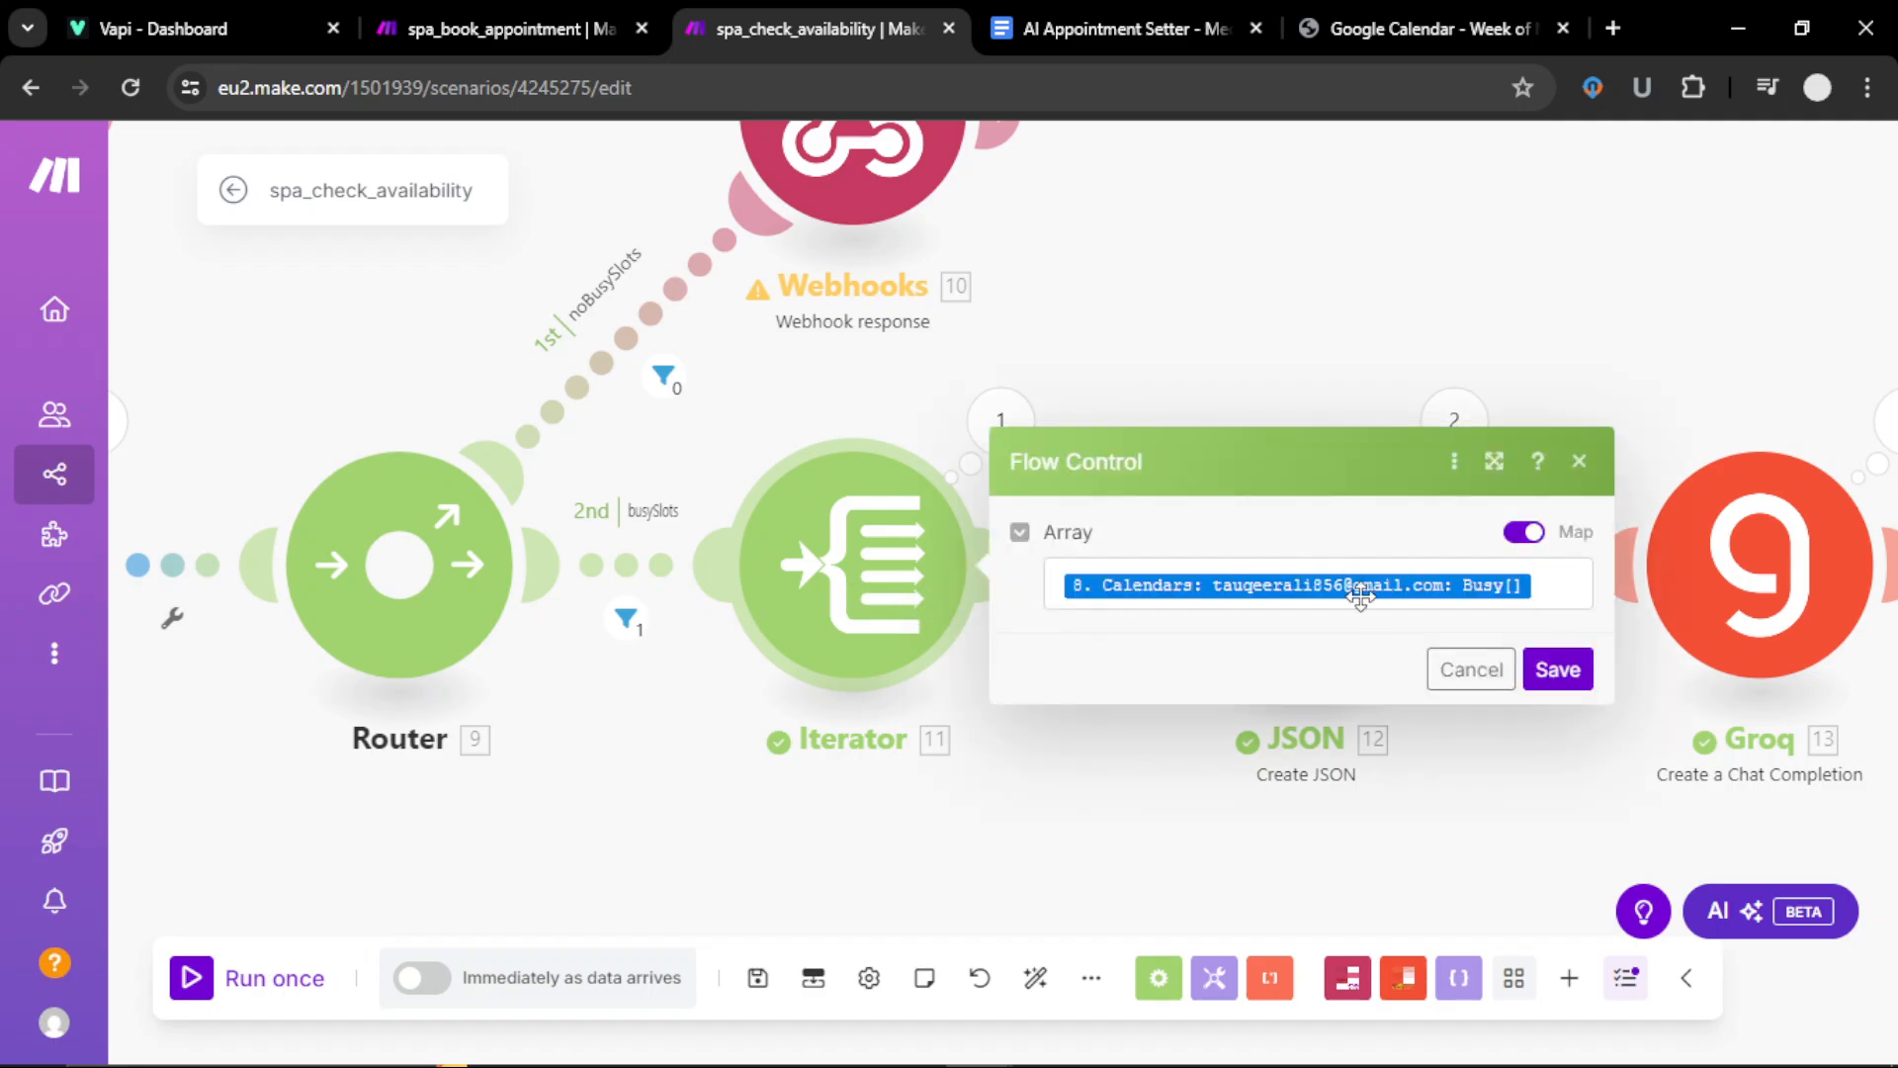
left_click(1587, 675)
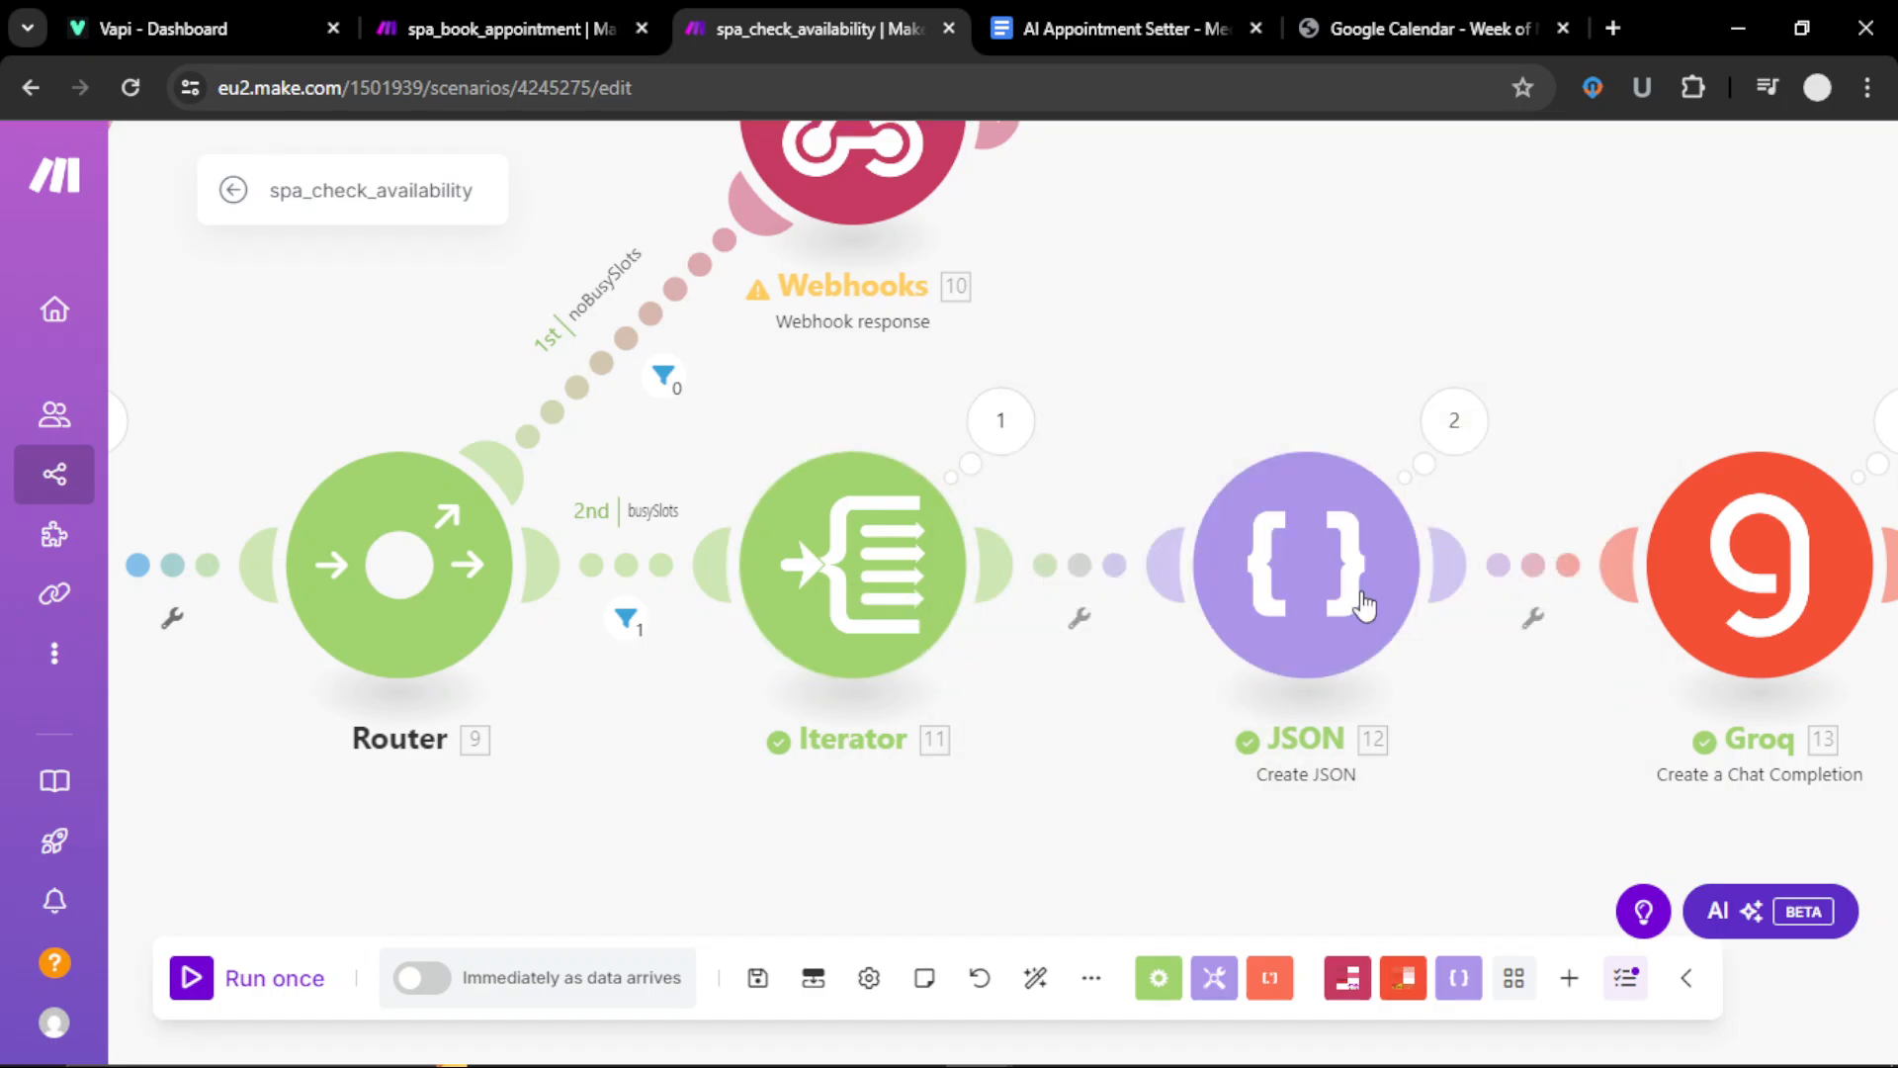
Step: Keep medspa2 as the JSON module's data structure and open it for editing
left_click_drag(1118, 763, 619, 755)
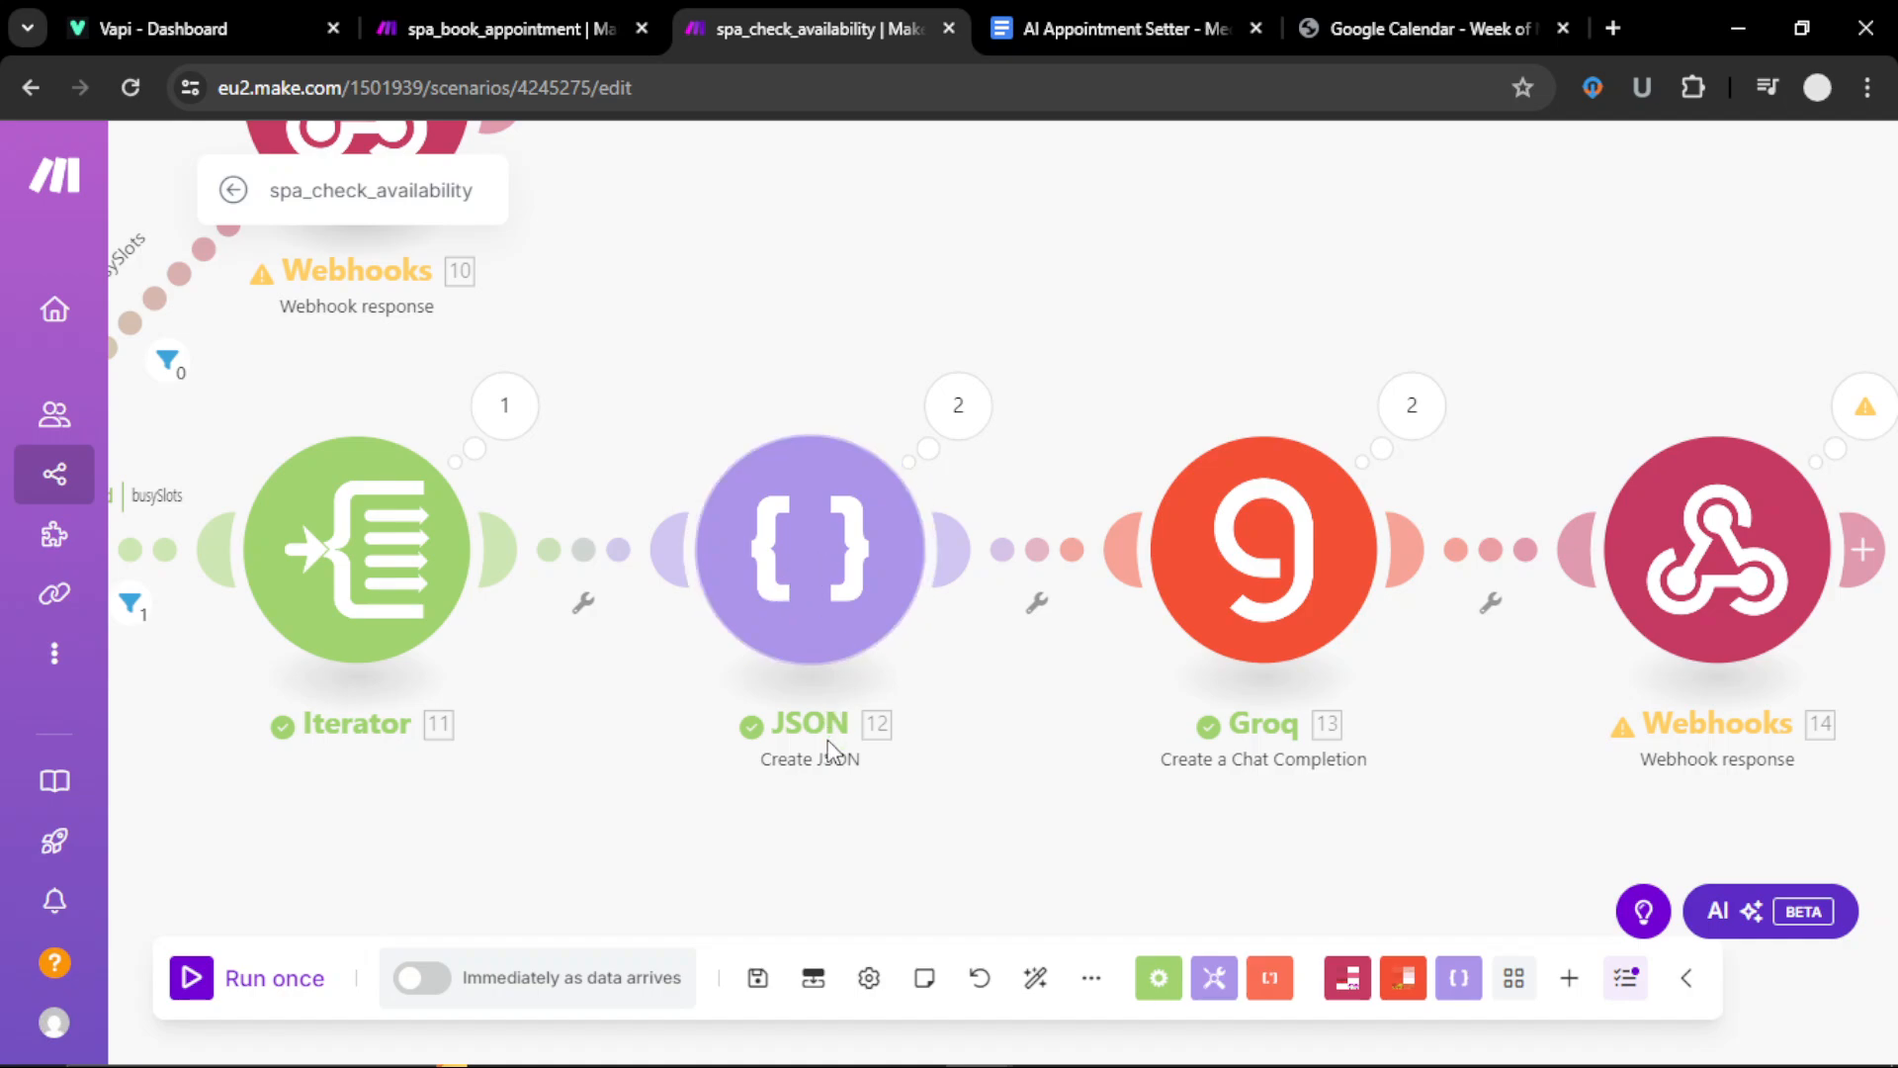
left_click(826, 557)
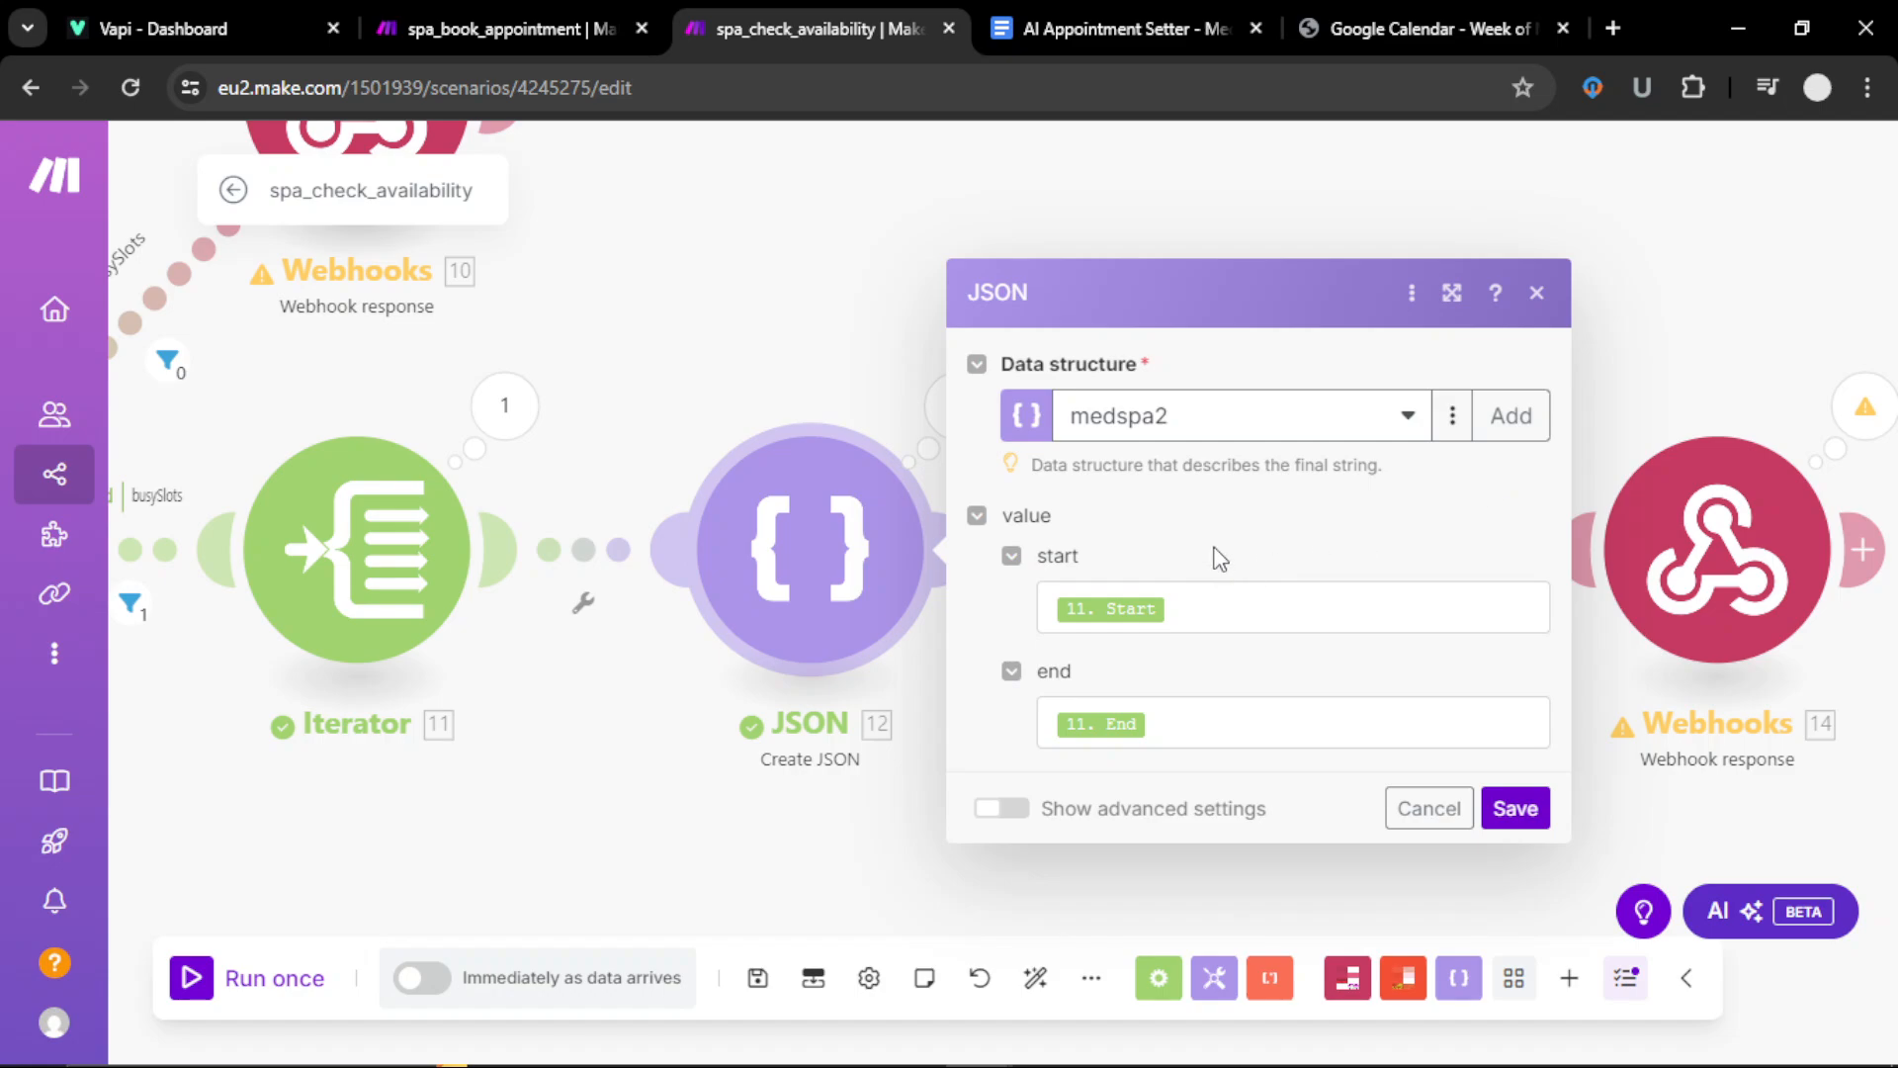
left_click_drag(1200, 532, 1180, 477)
left_click(1204, 547)
left_click(1402, 415)
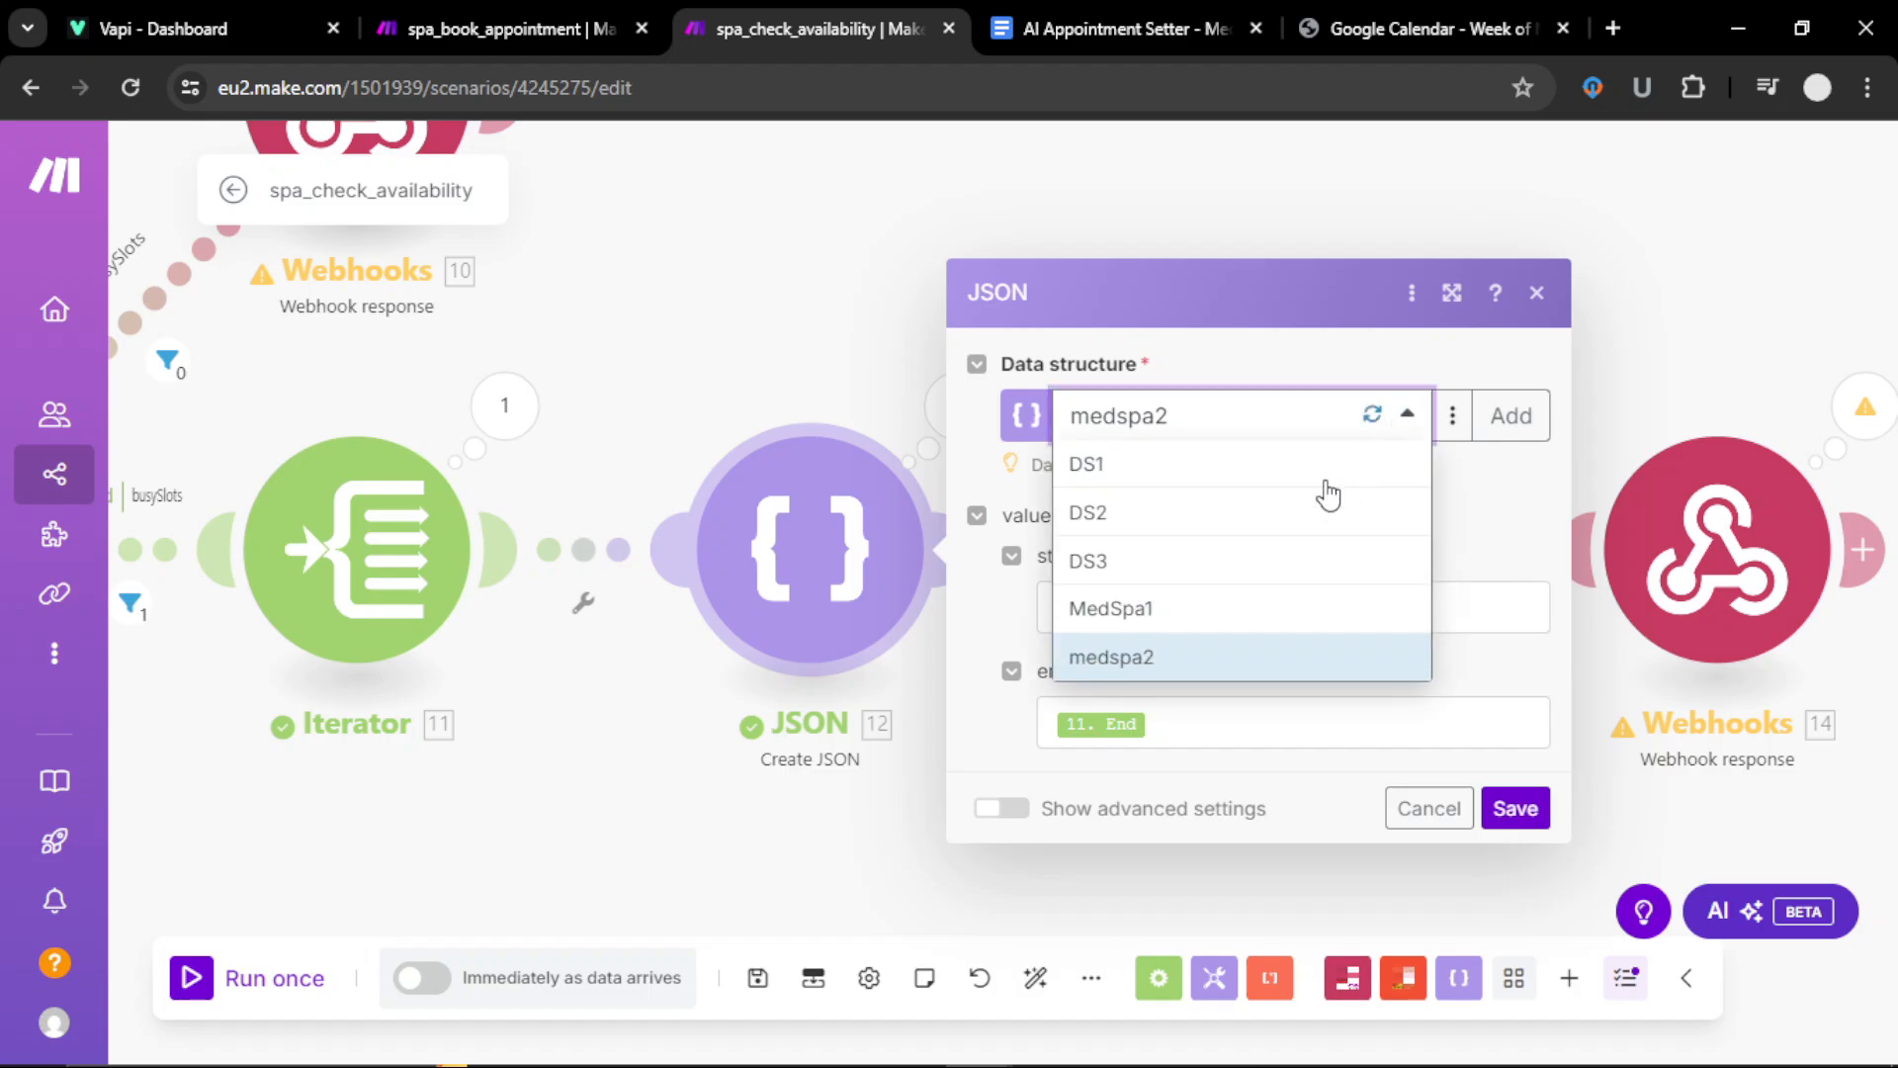
left_click(1147, 658)
left_click(1475, 417)
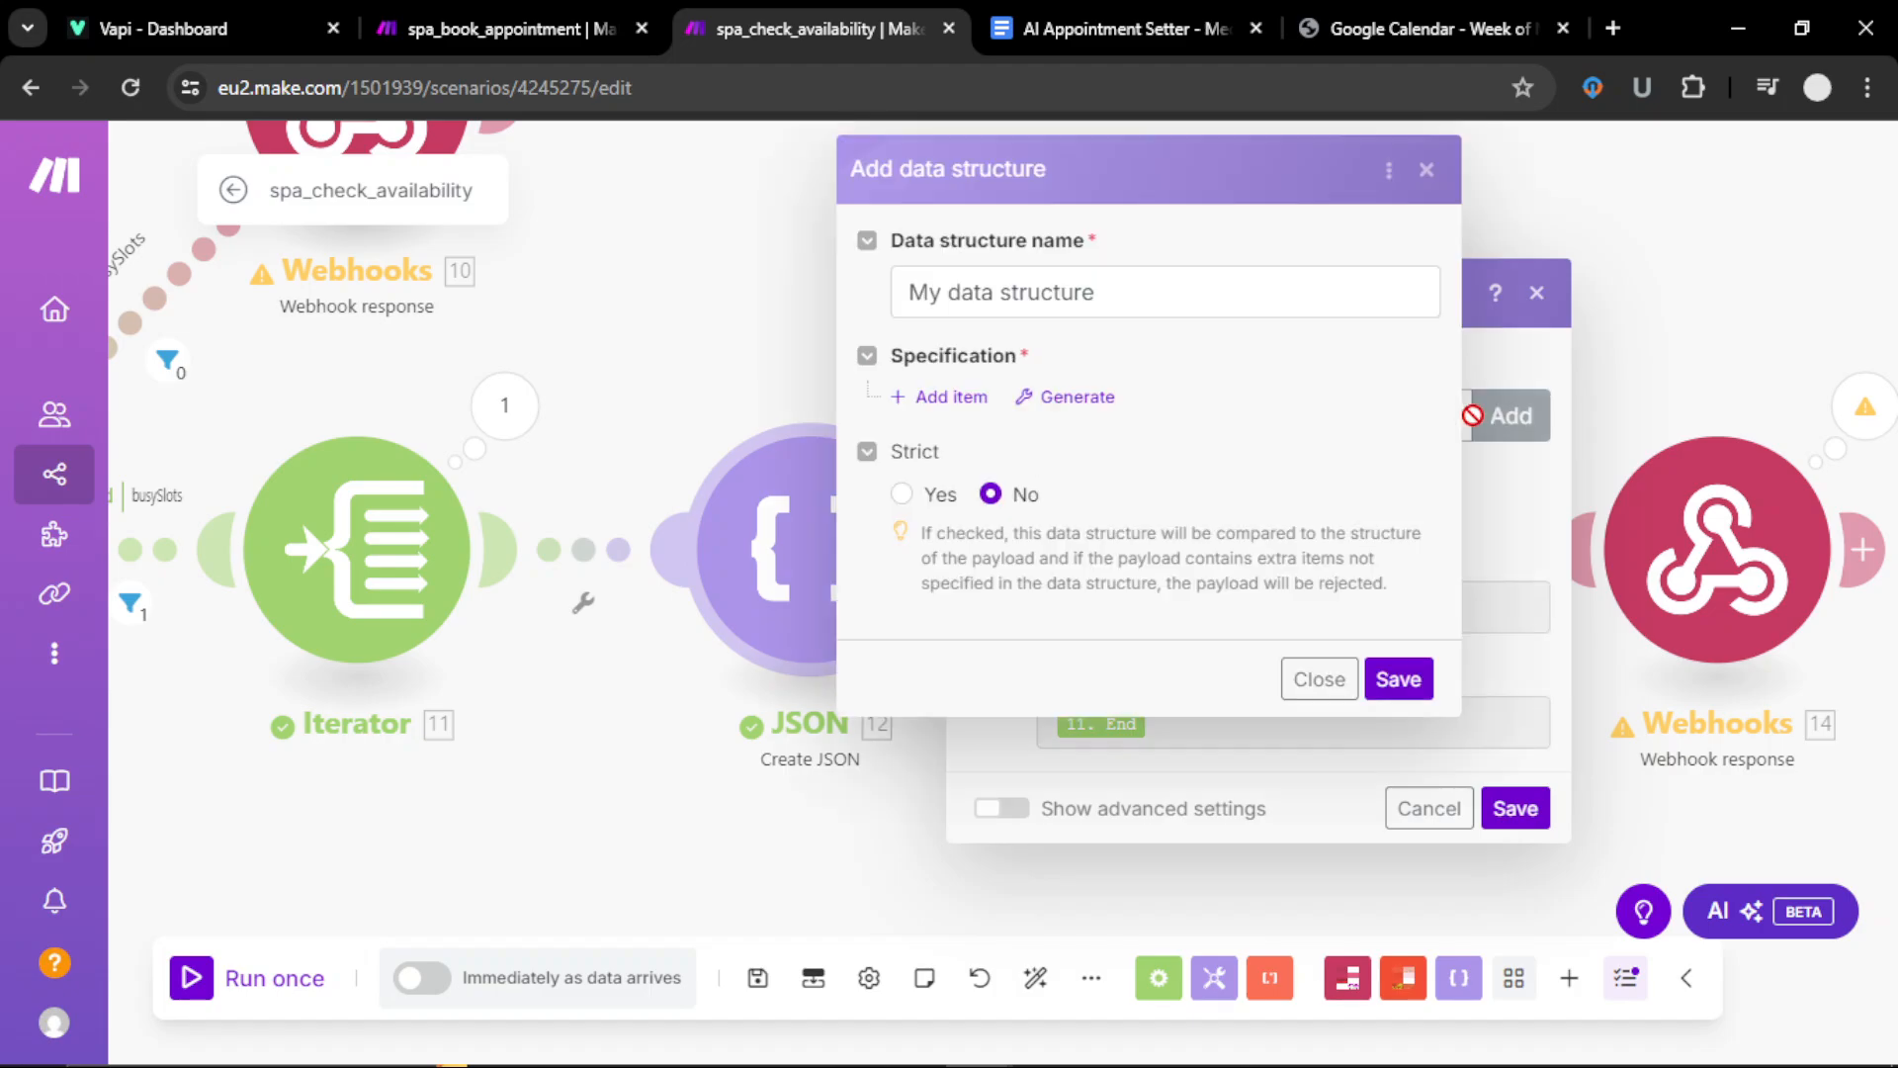
left_click(1427, 169)
left_click(1453, 416)
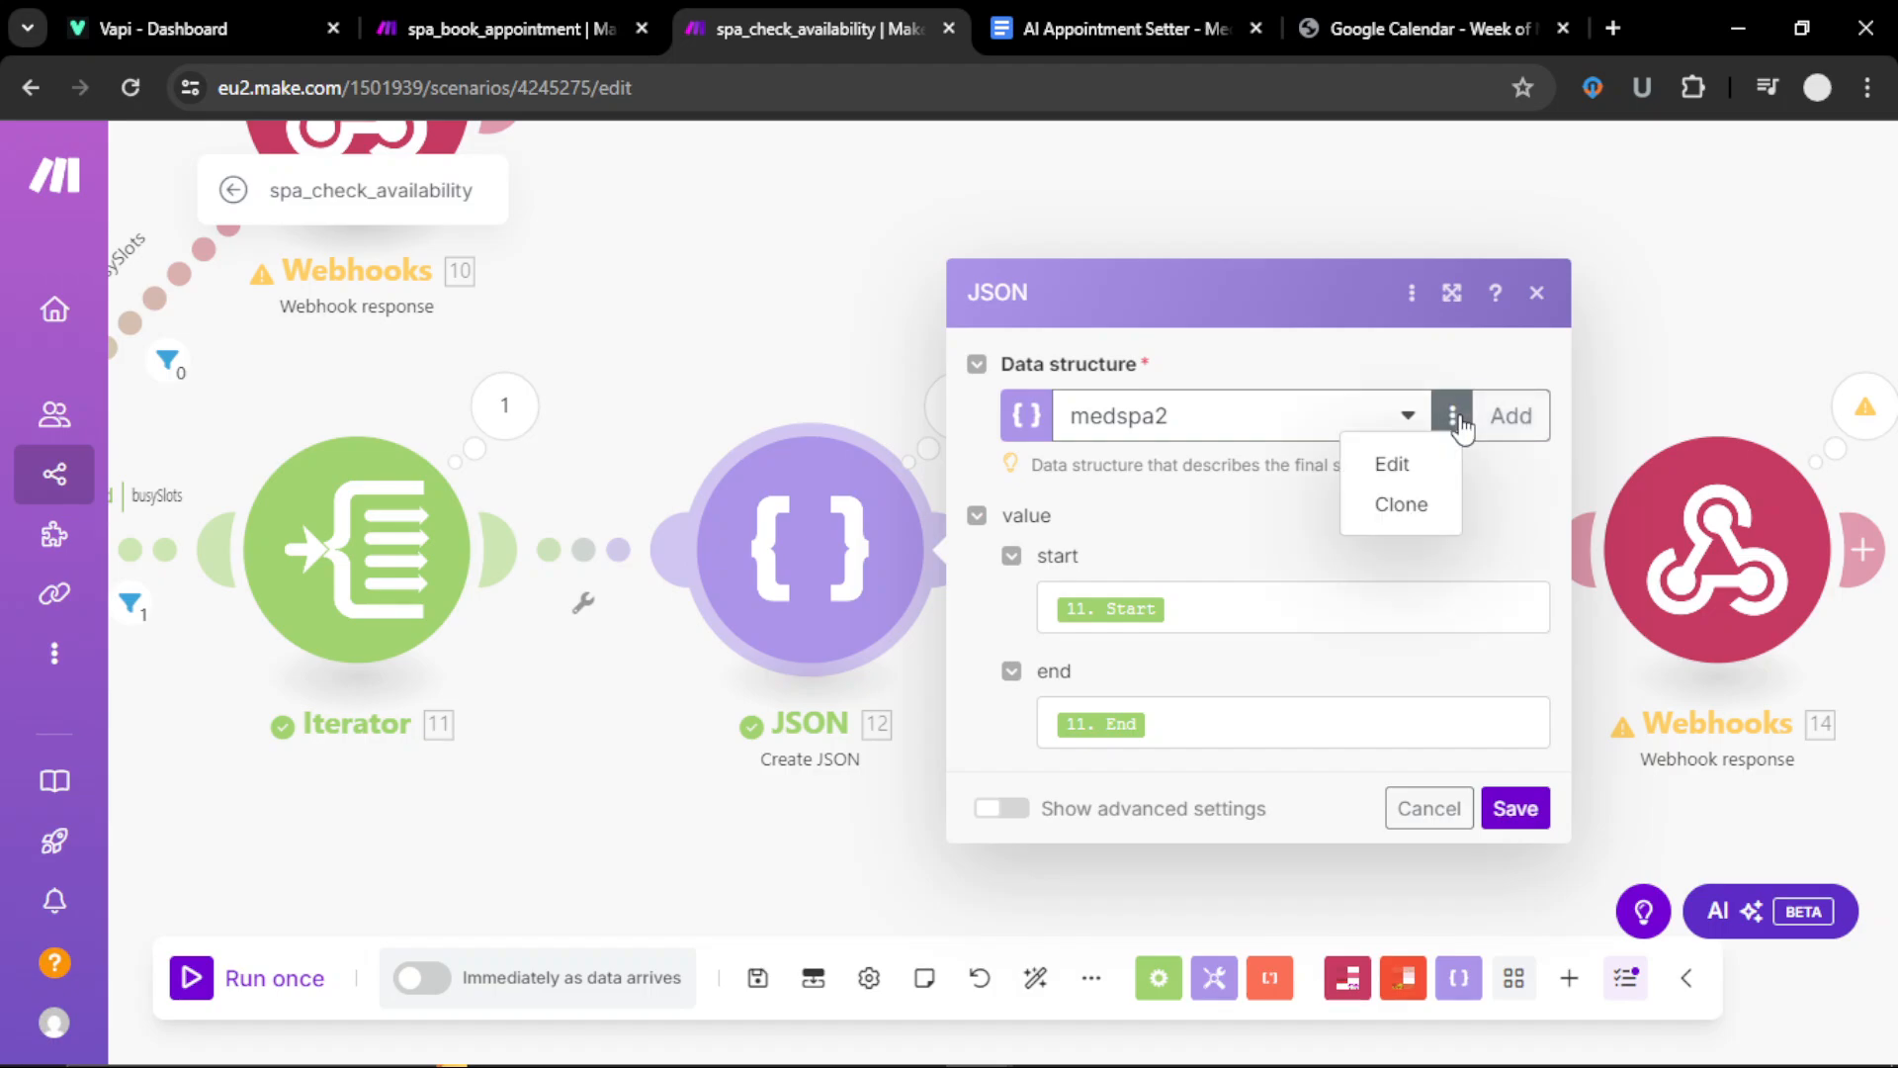
left_click(1399, 465)
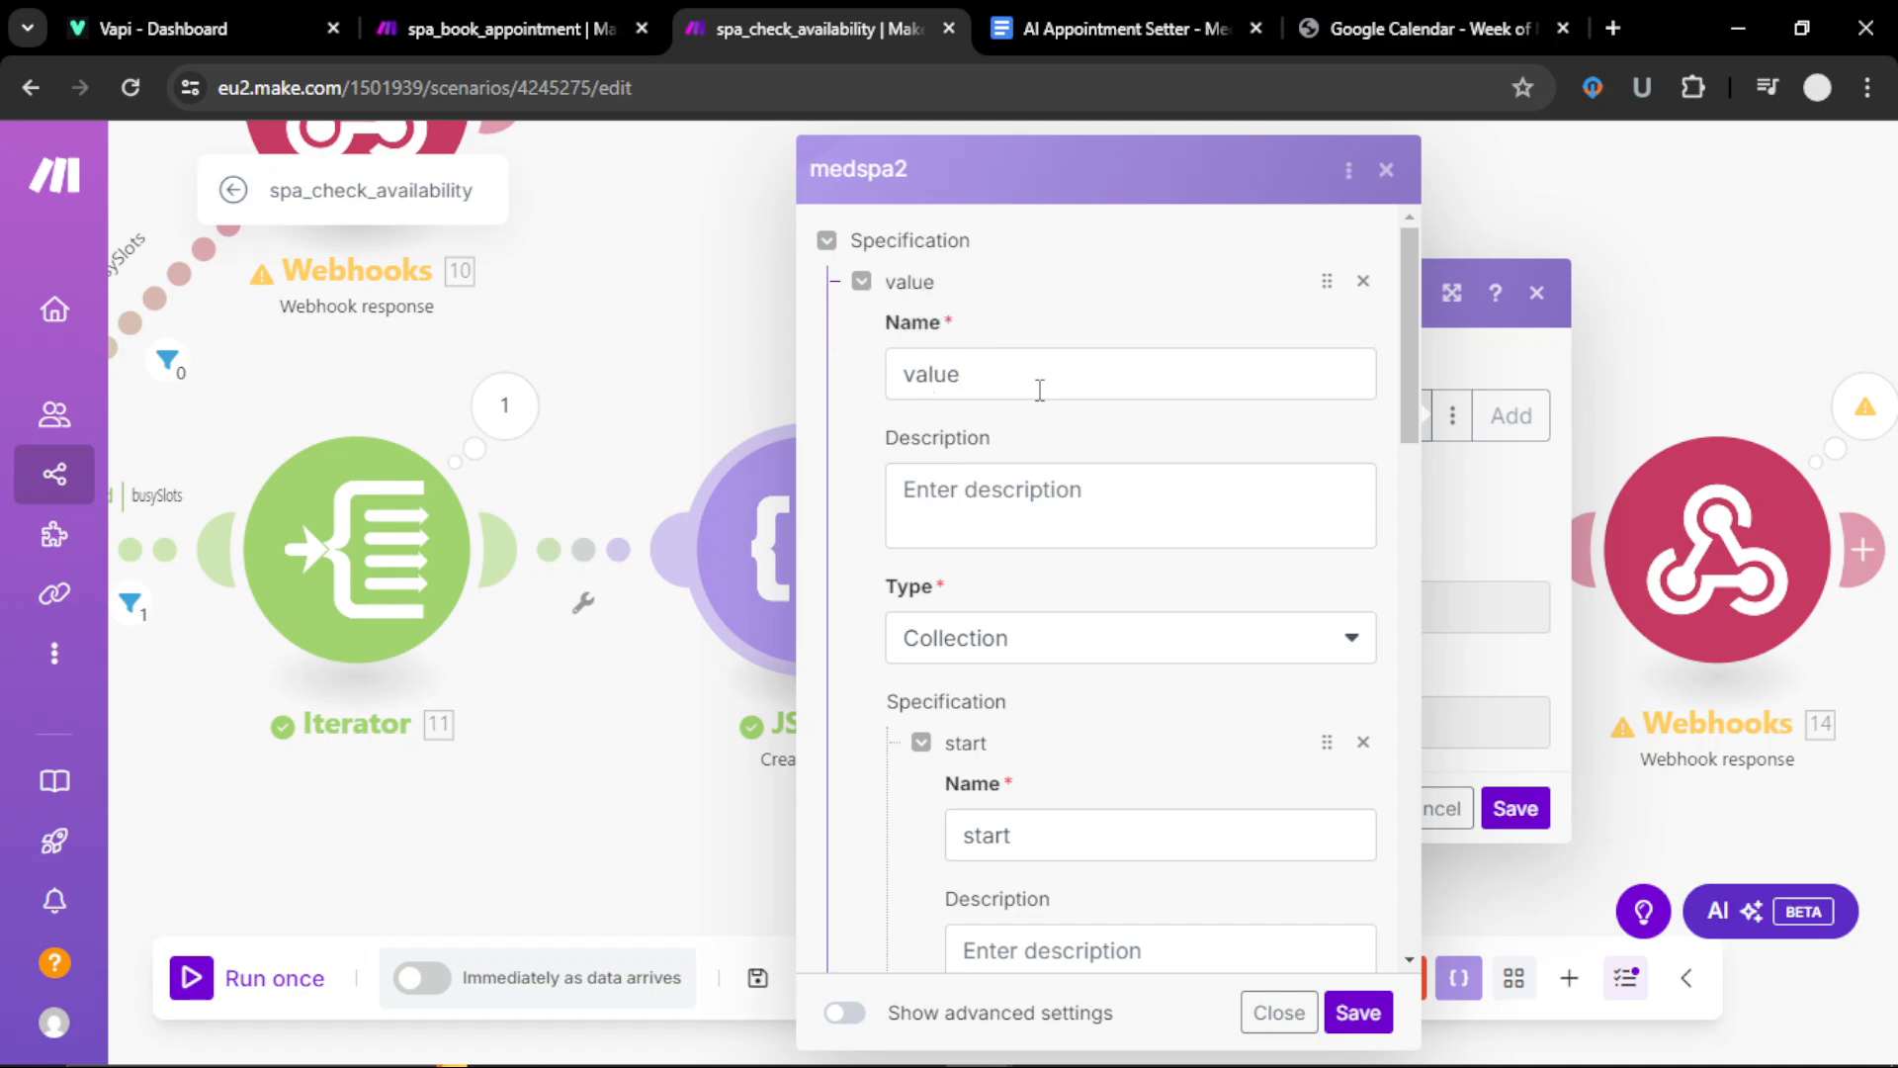
Step: Review the medspa2 structure's fields, then save it and the JSON module
scroll(1060, 661, "down", 1)
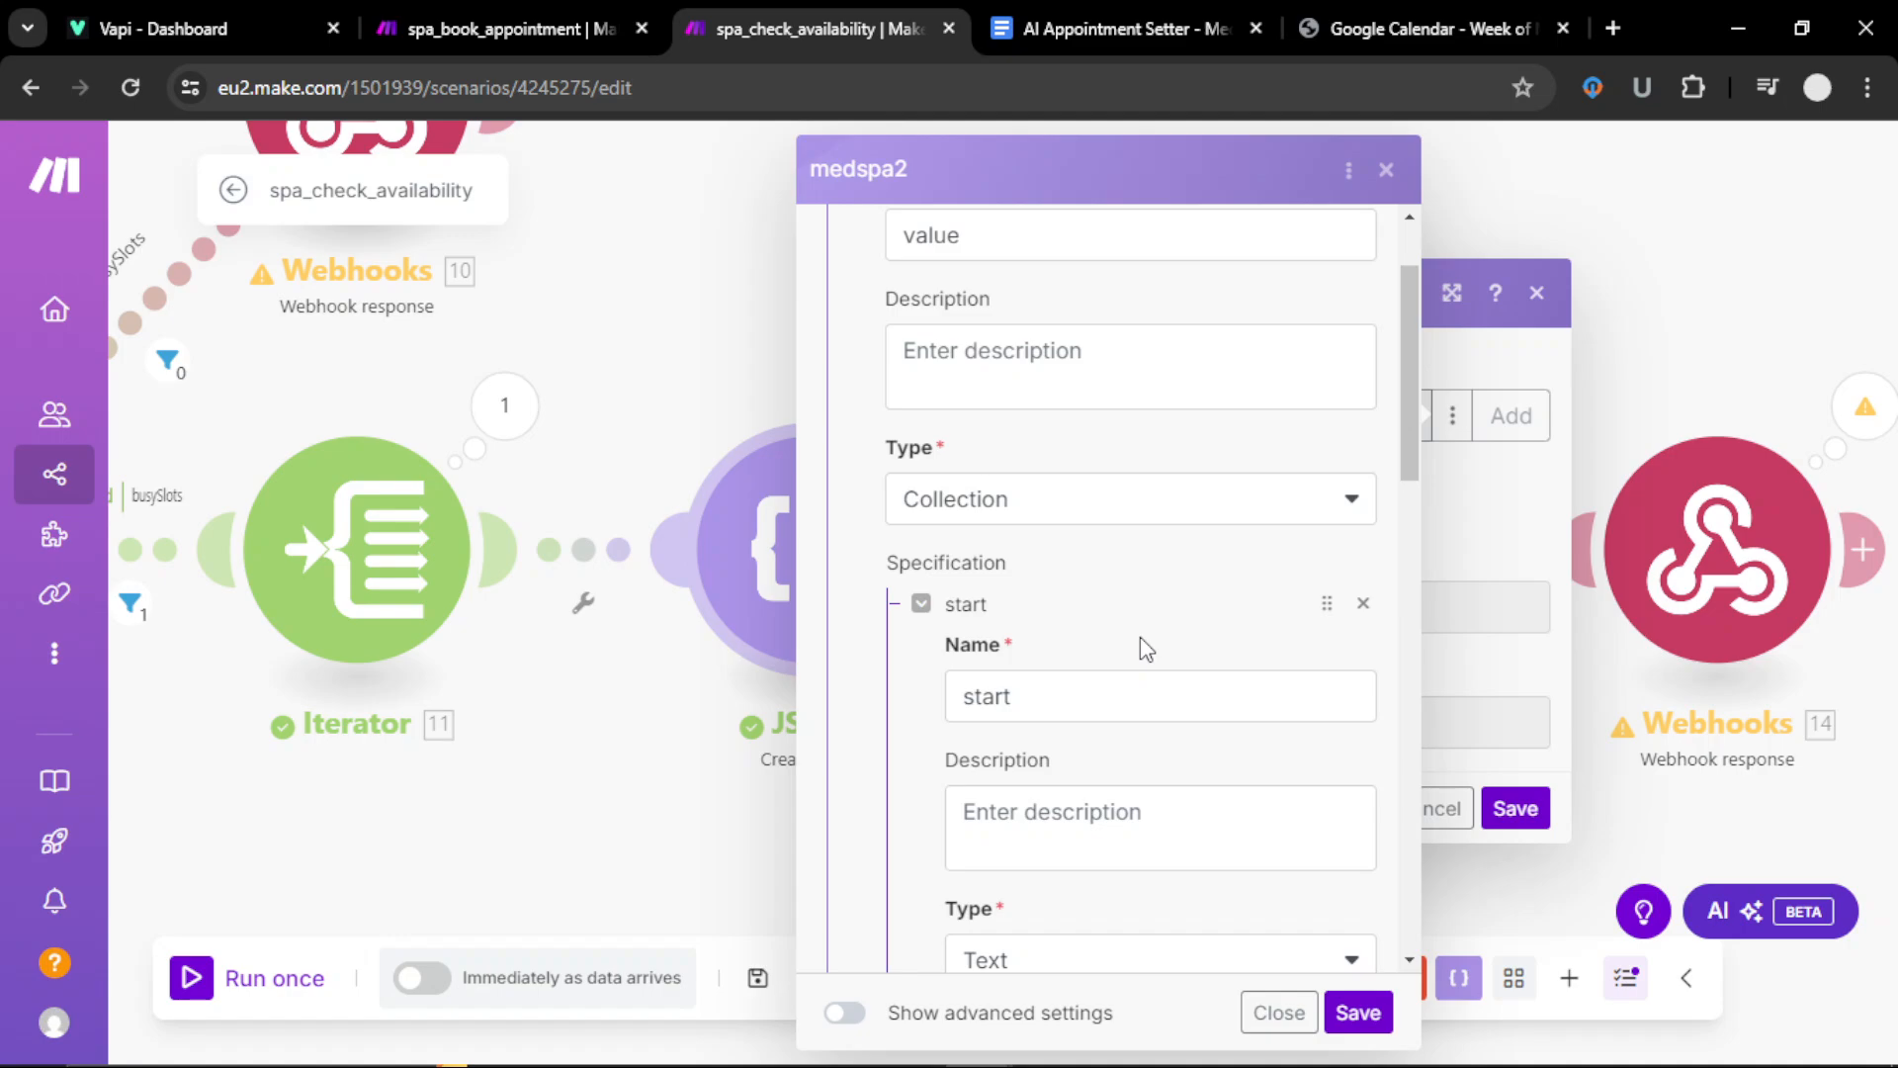
scroll(1142, 642, "down", 1)
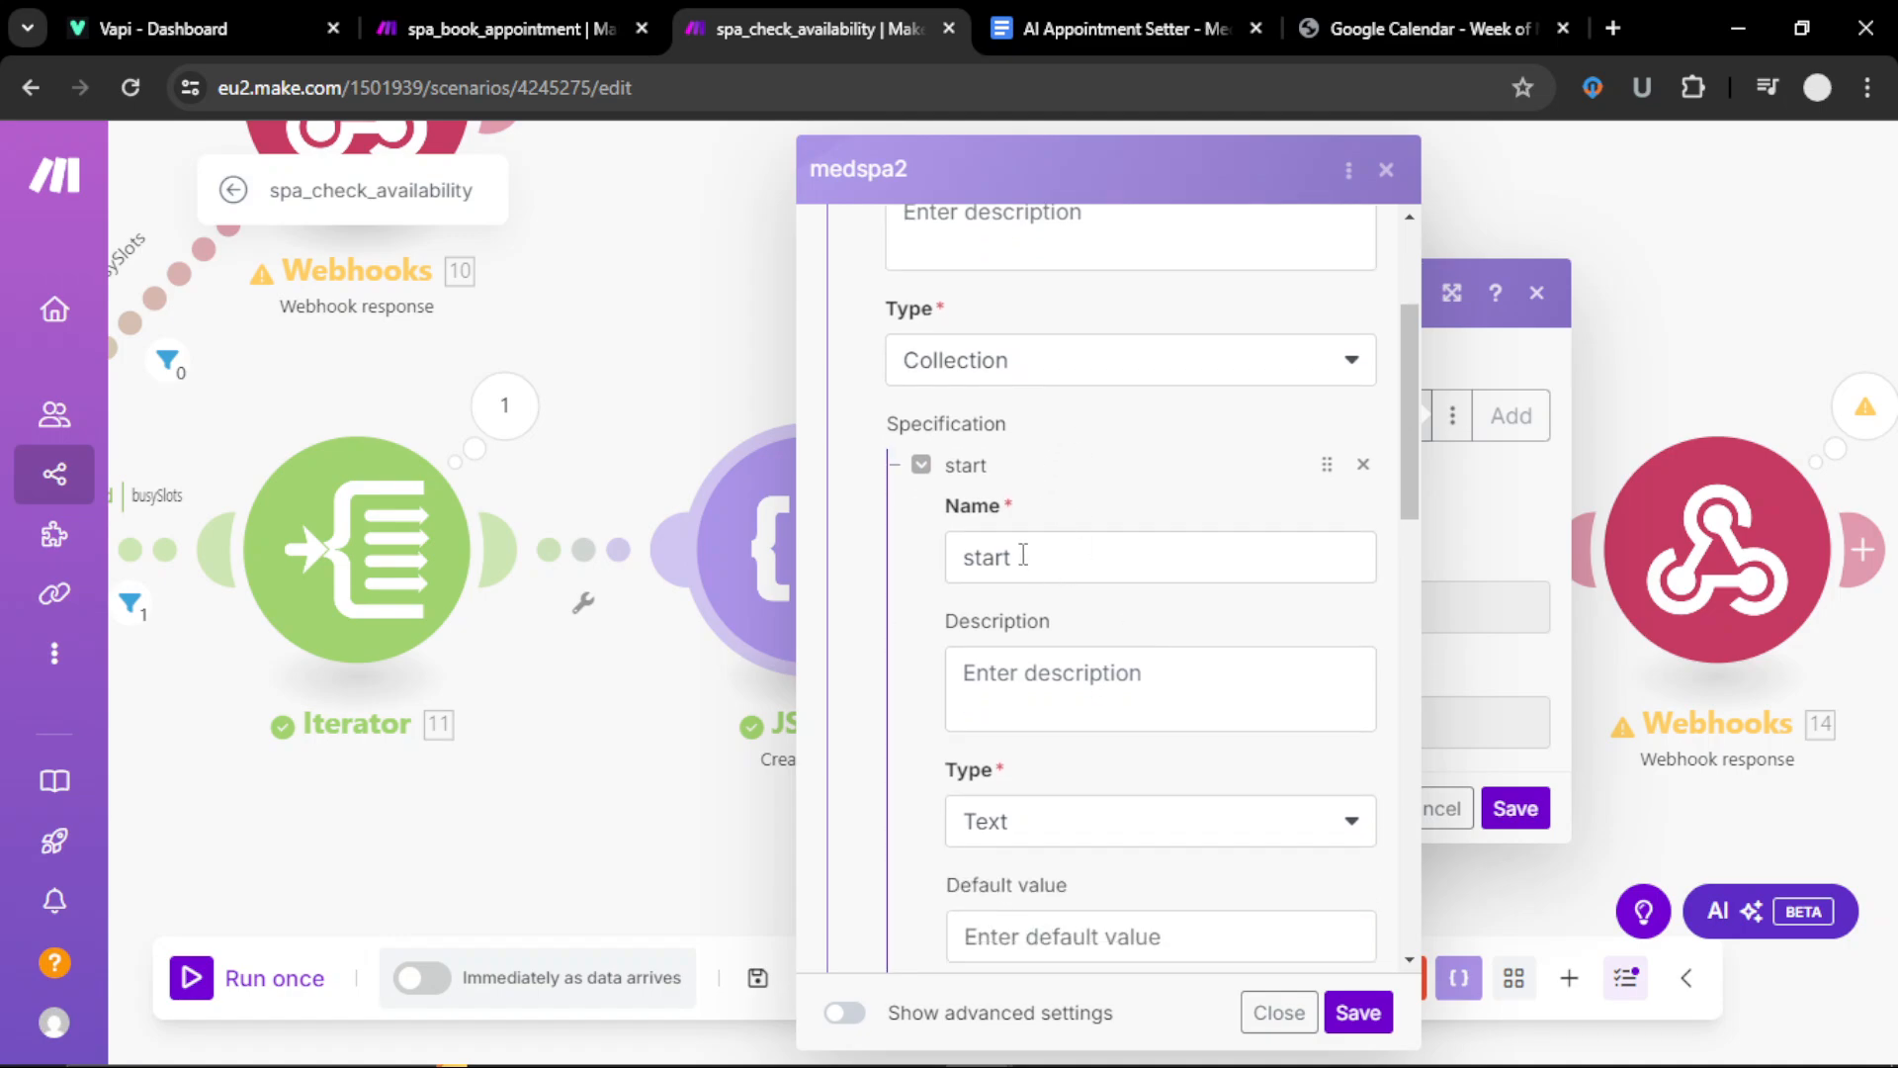
scroll(1023, 555, "down", 2)
scroll(1059, 563, "down", 3)
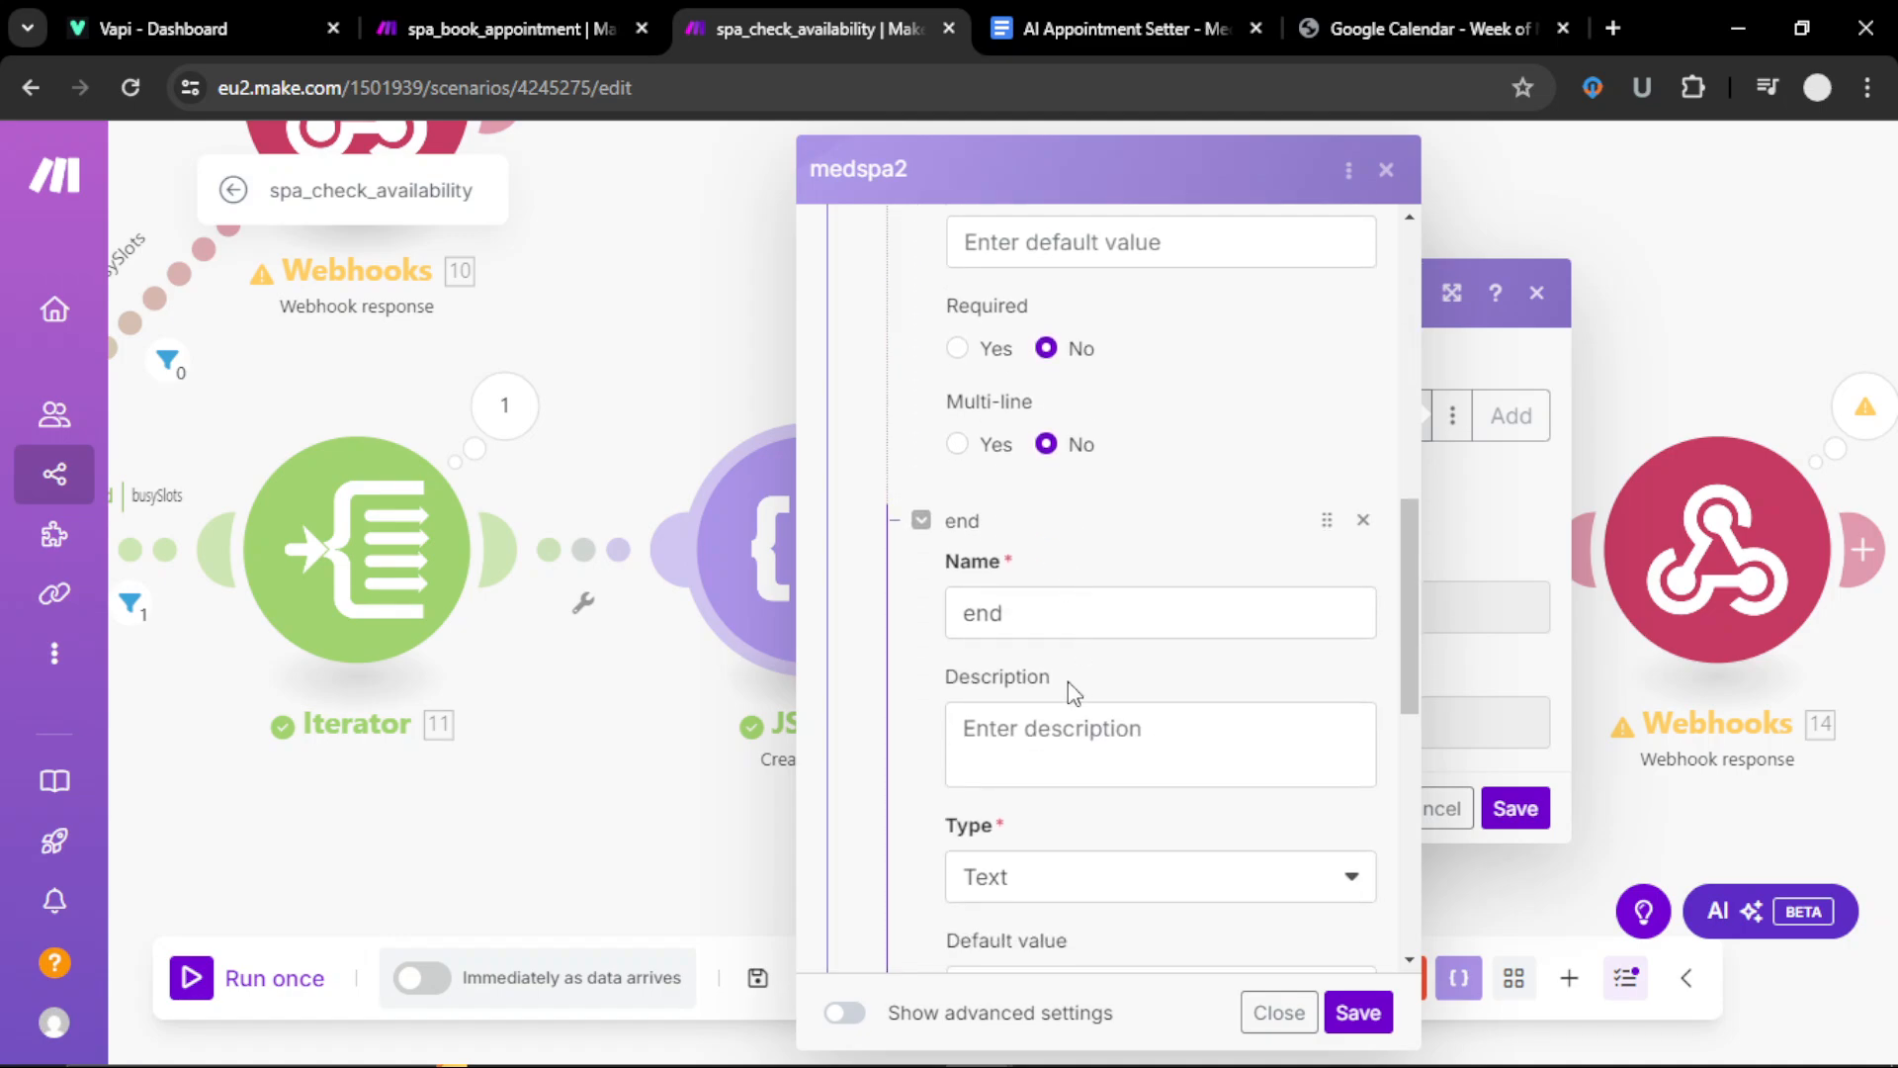
scroll(1029, 614, "down", 3)
scroll(1099, 550, "down", 2)
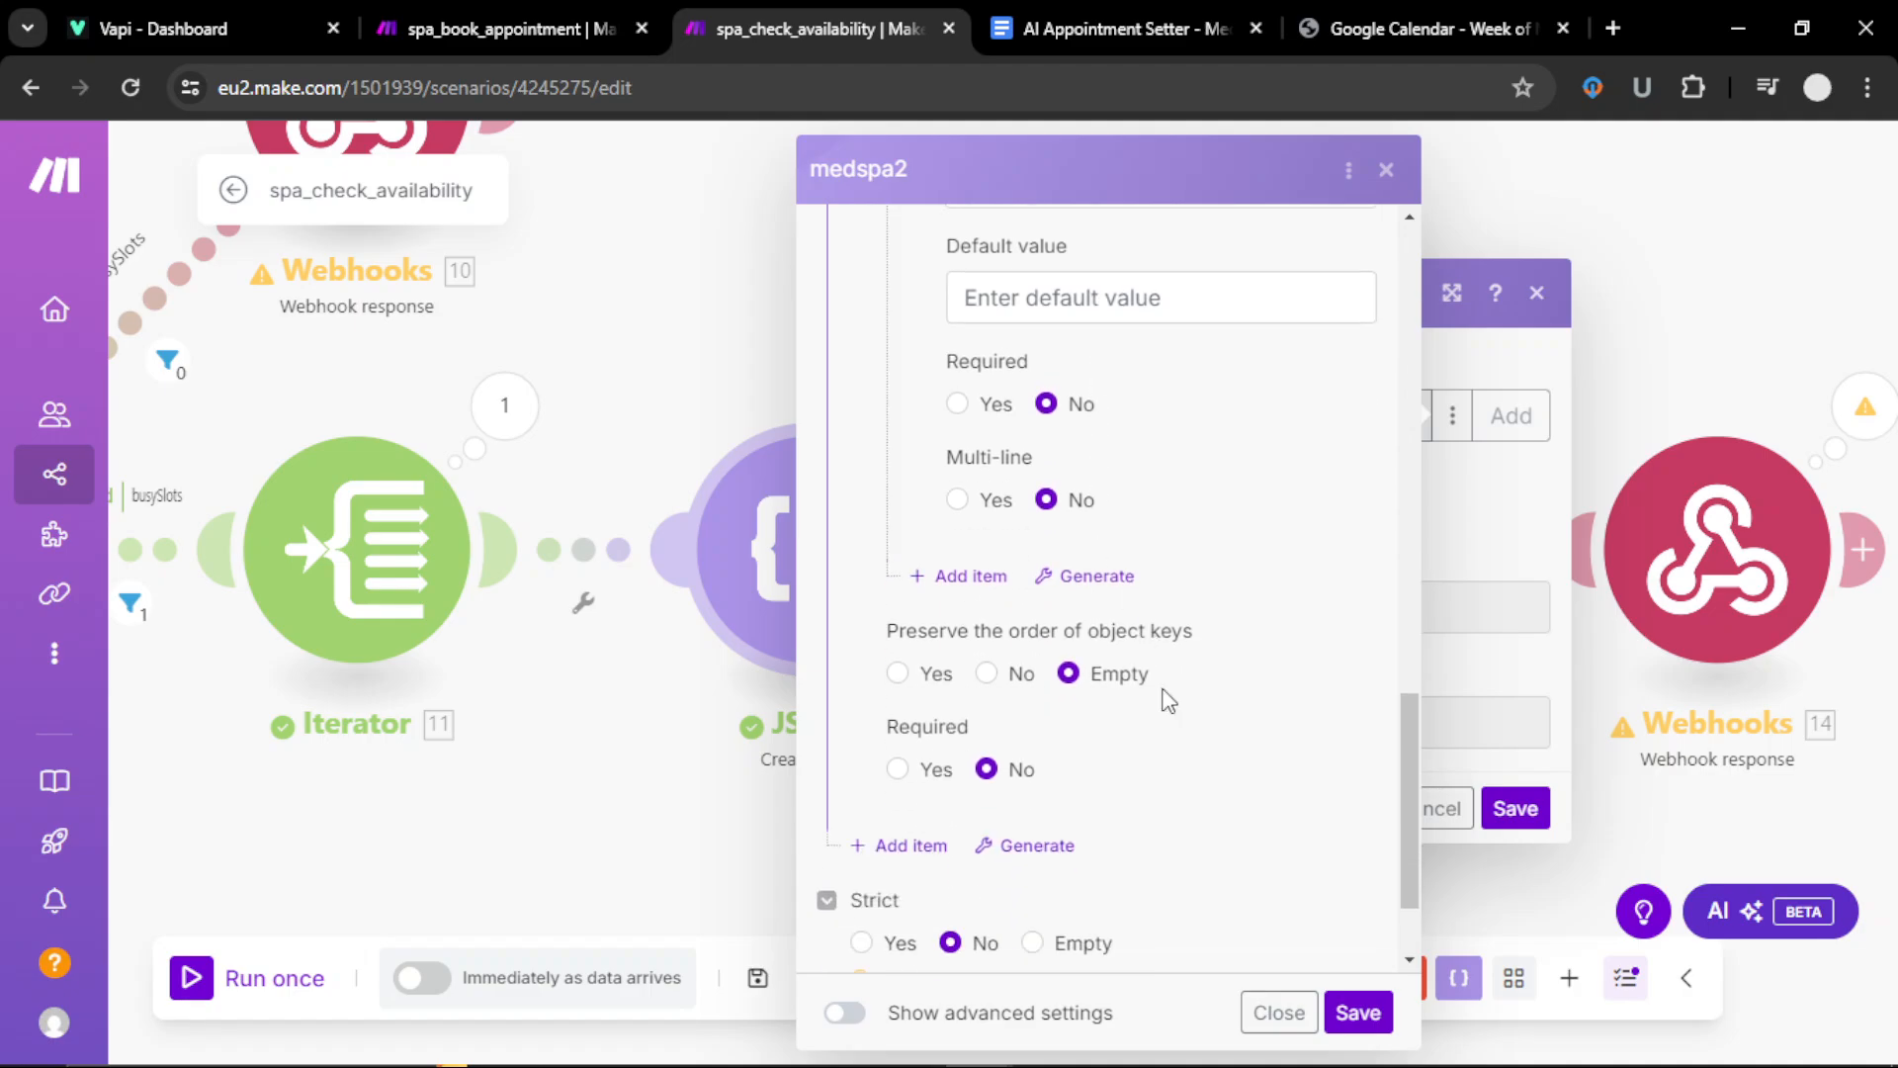
scroll(1186, 742, "down", 1)
left_click(1359, 1013)
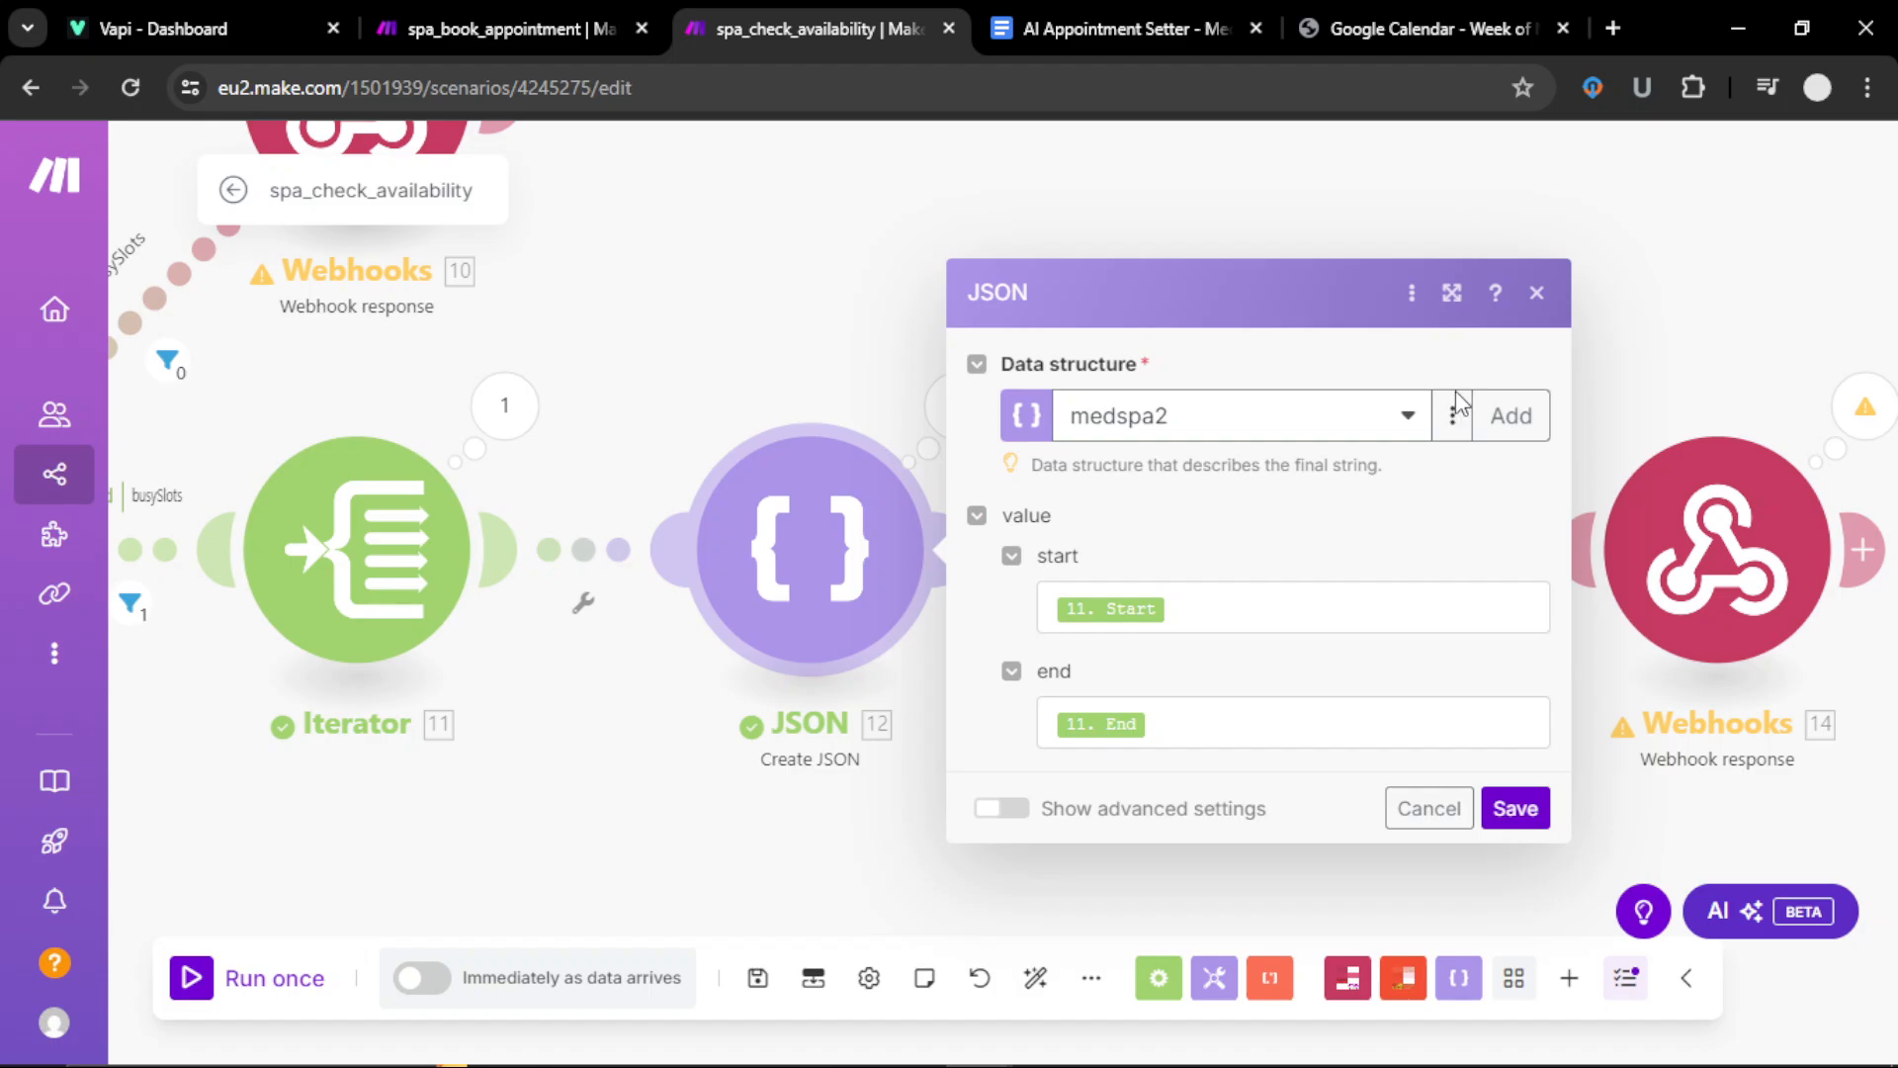
left_click(1516, 809)
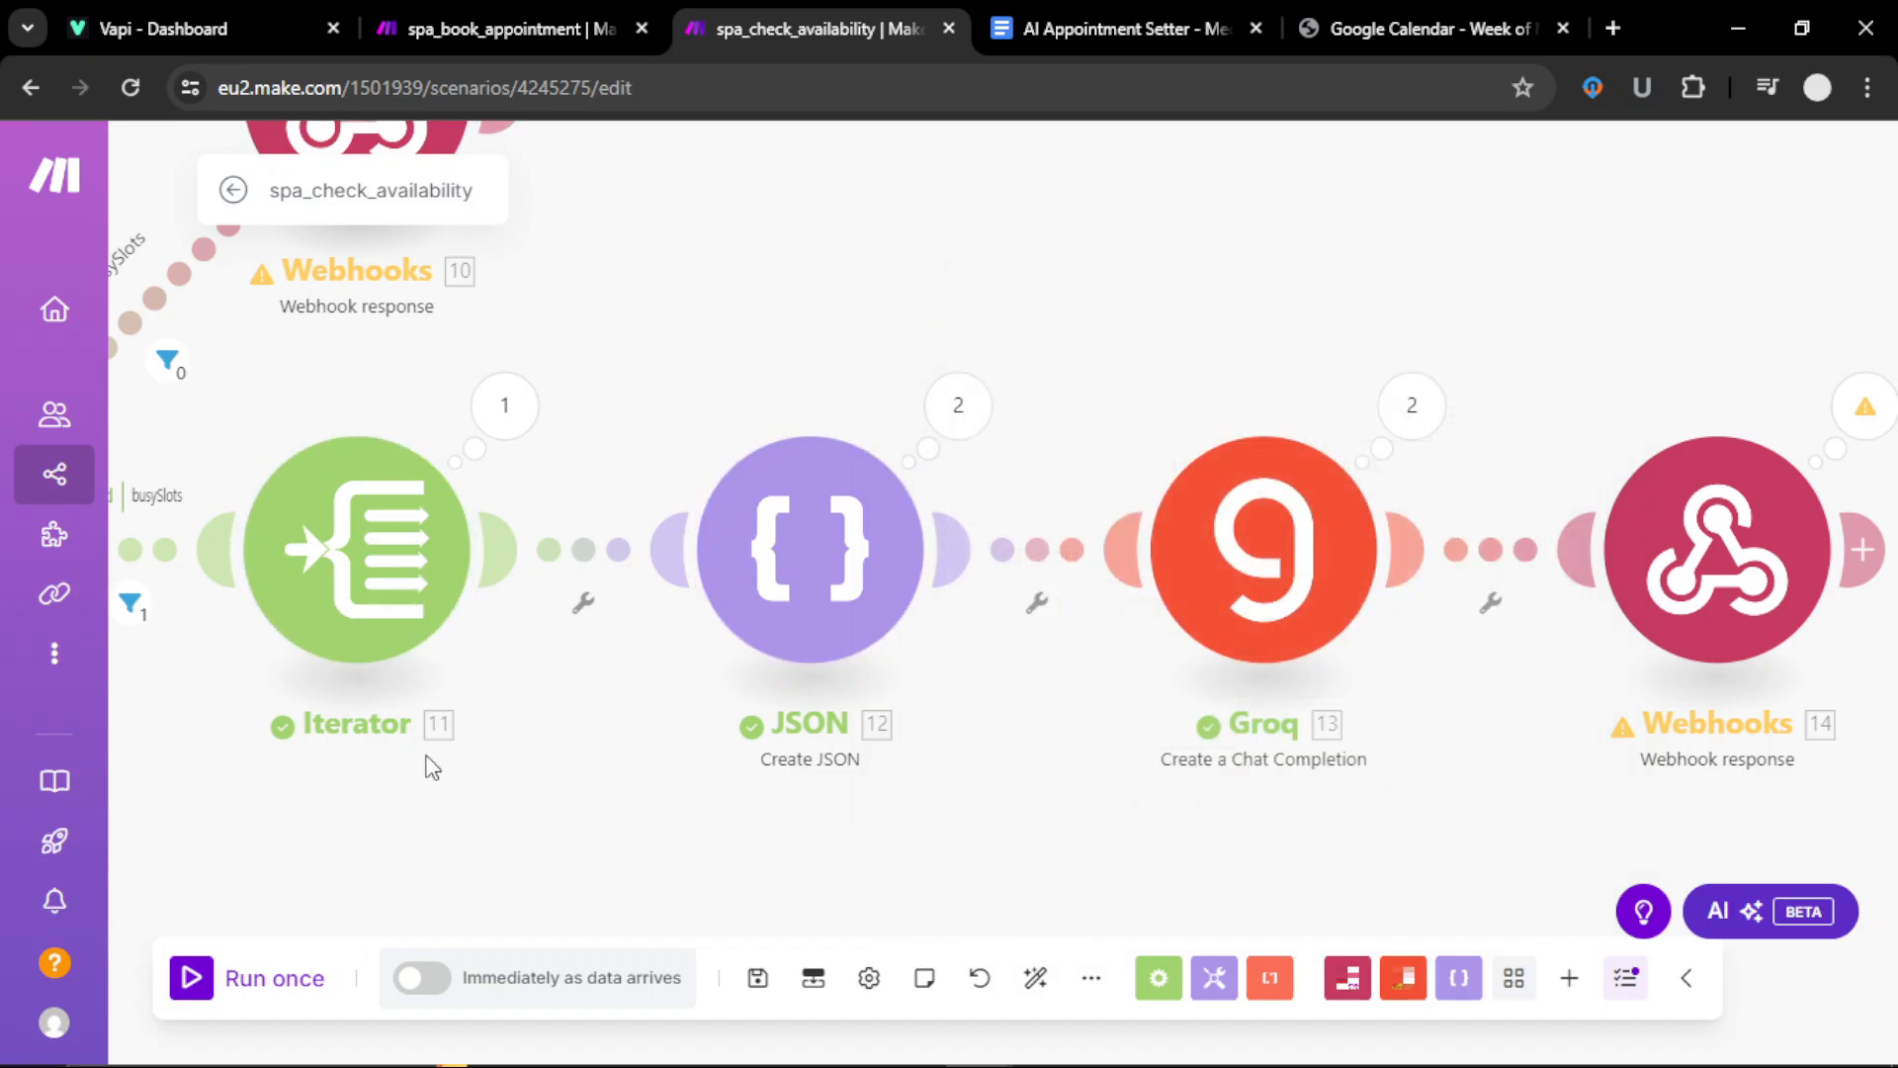
Step: Pan from Google Calendar and the Router across to Groq 13 and Webhooks 14
left_click_drag(423, 762, 1110, 784)
left_click_drag(517, 836, 747, 837)
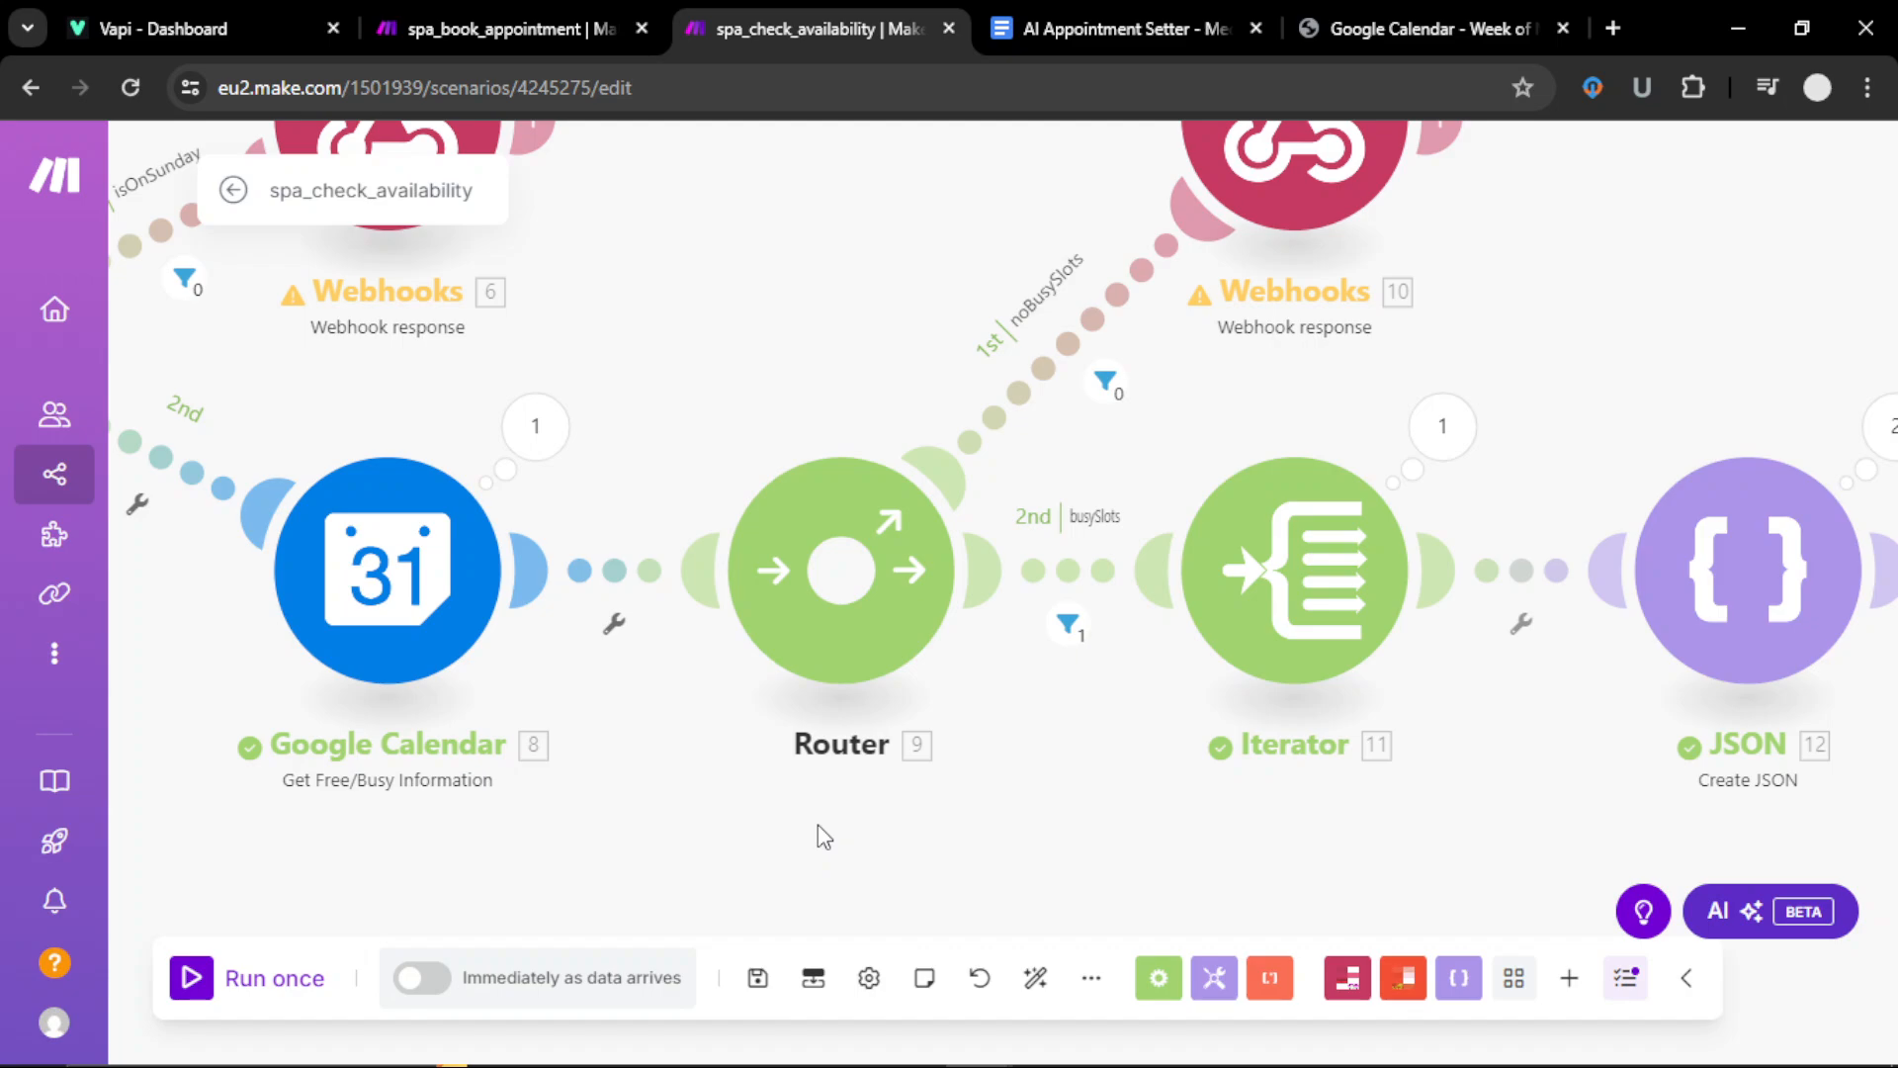
left_click_drag(627, 847, 377, 823)
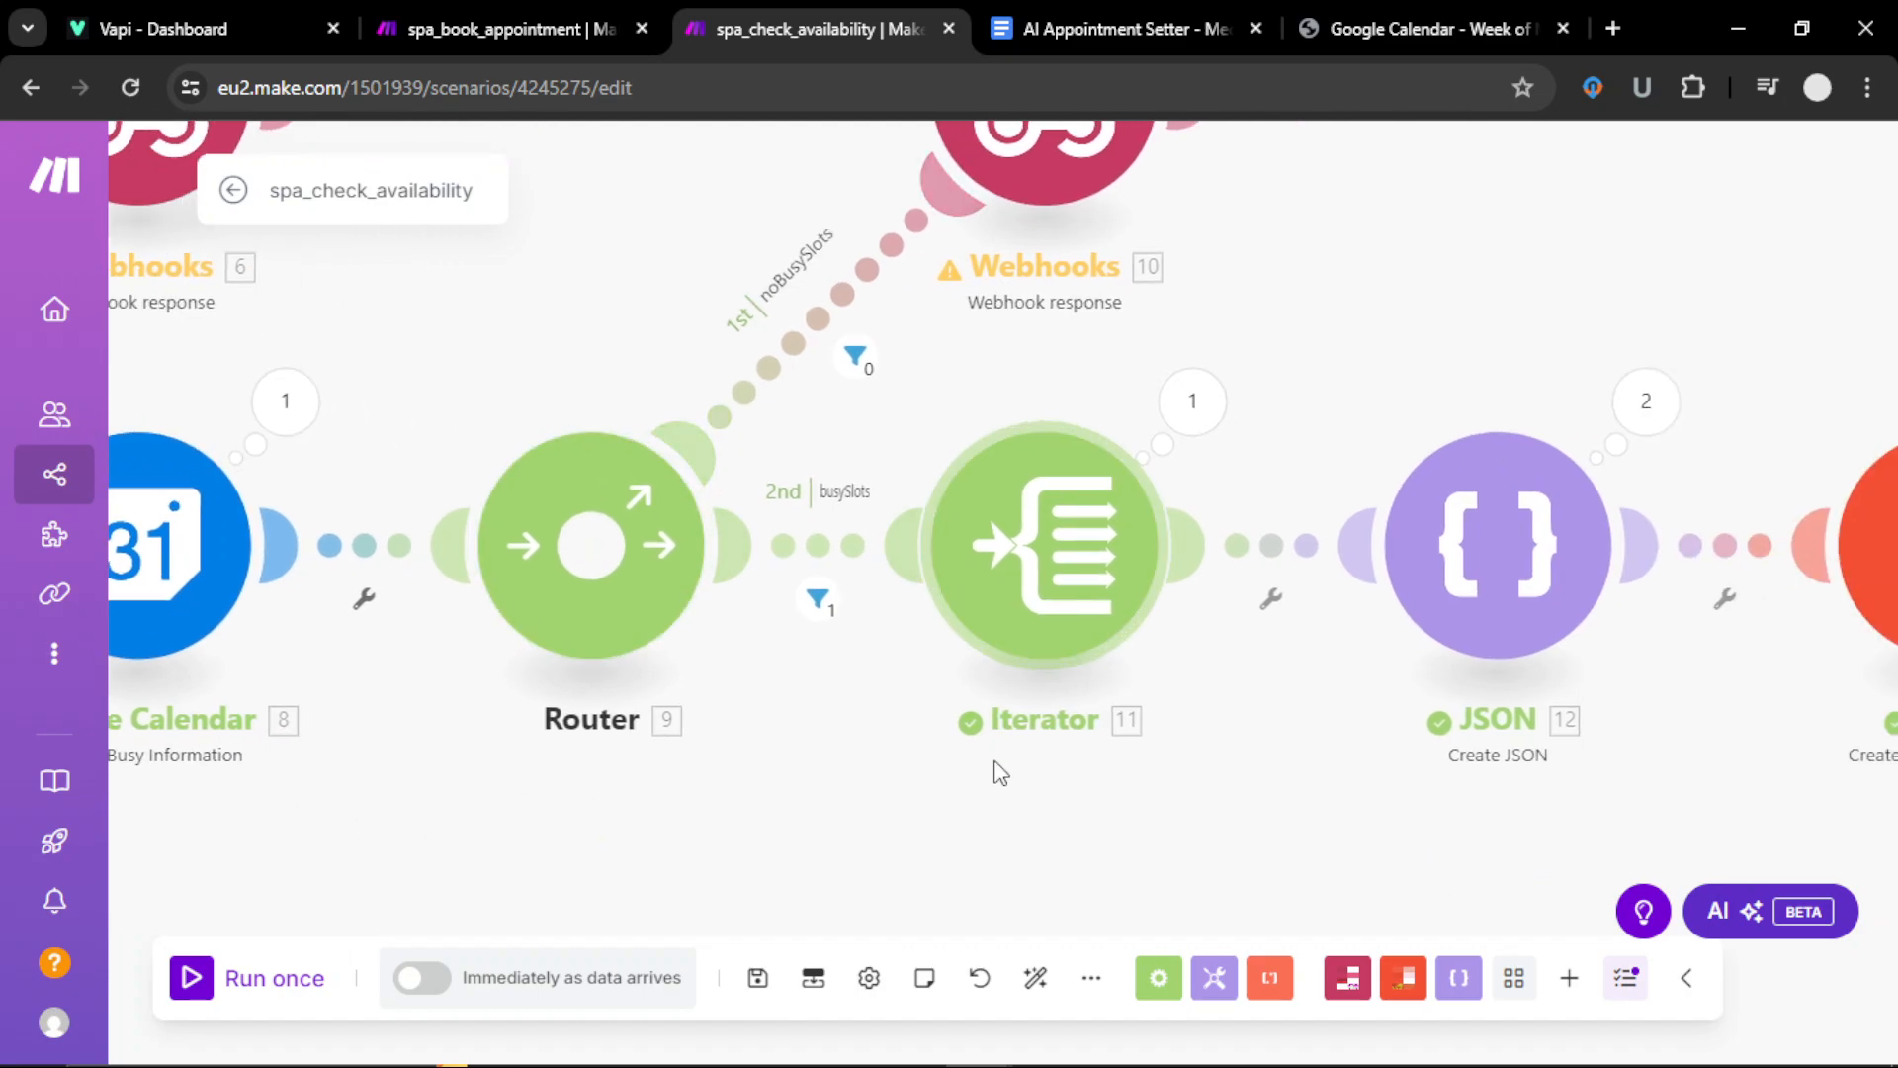
left_click_drag(964, 866, 816, 901)
left_click_drag(963, 844, 838, 853)
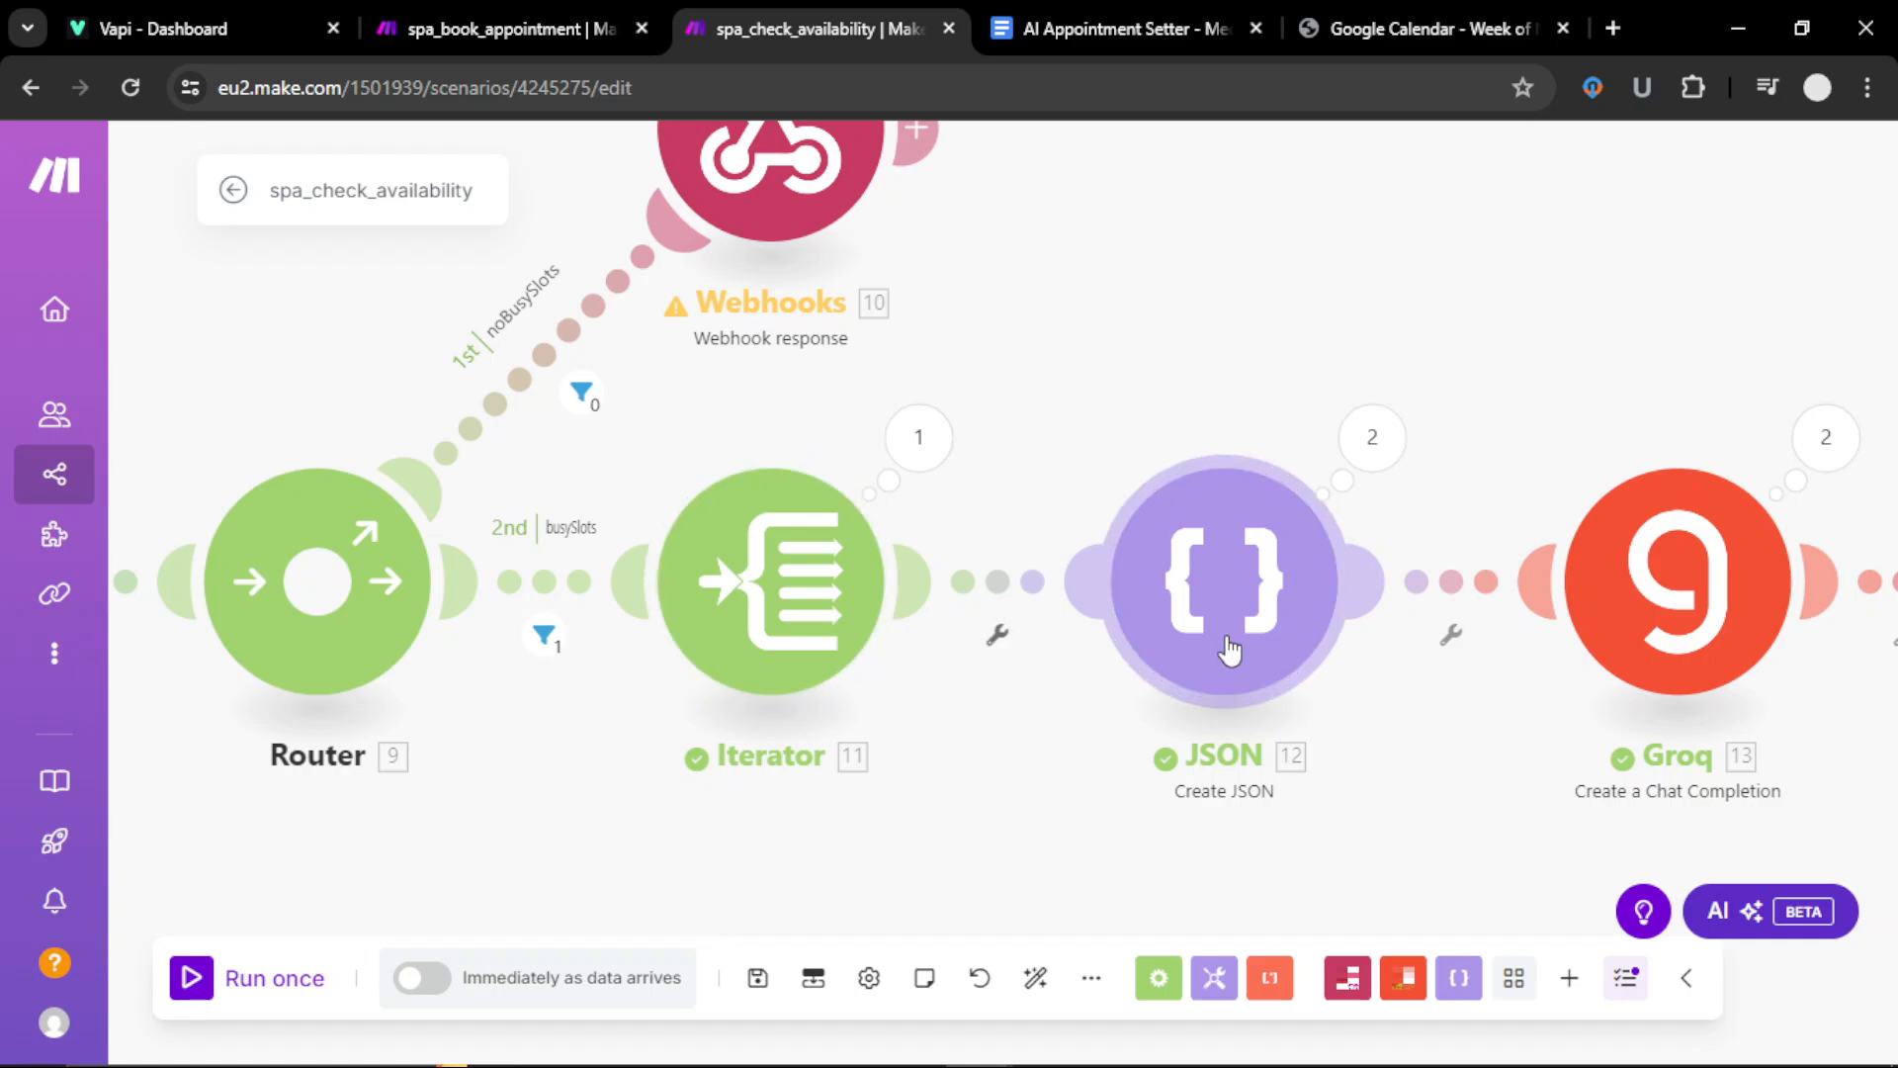
left_click_drag(1052, 863, 801, 810)
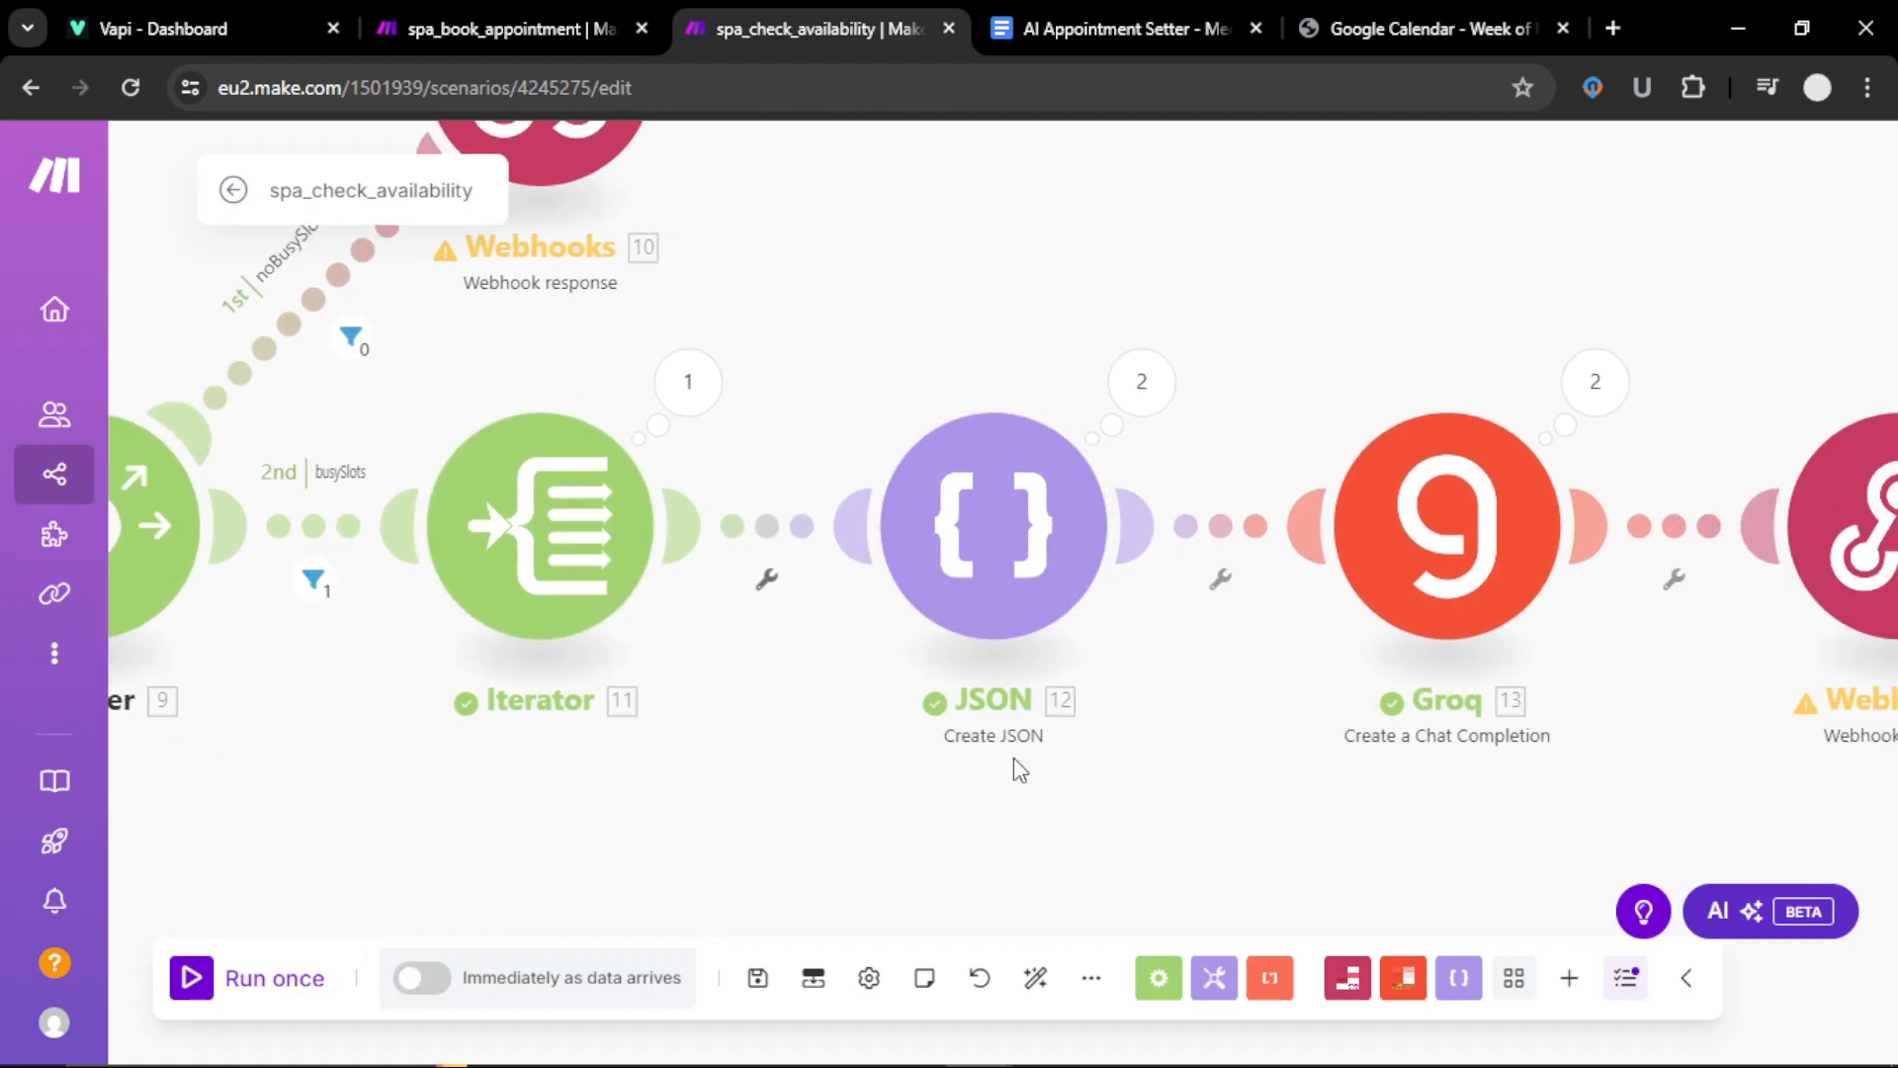
left_click_drag(1013, 758, 853, 809)
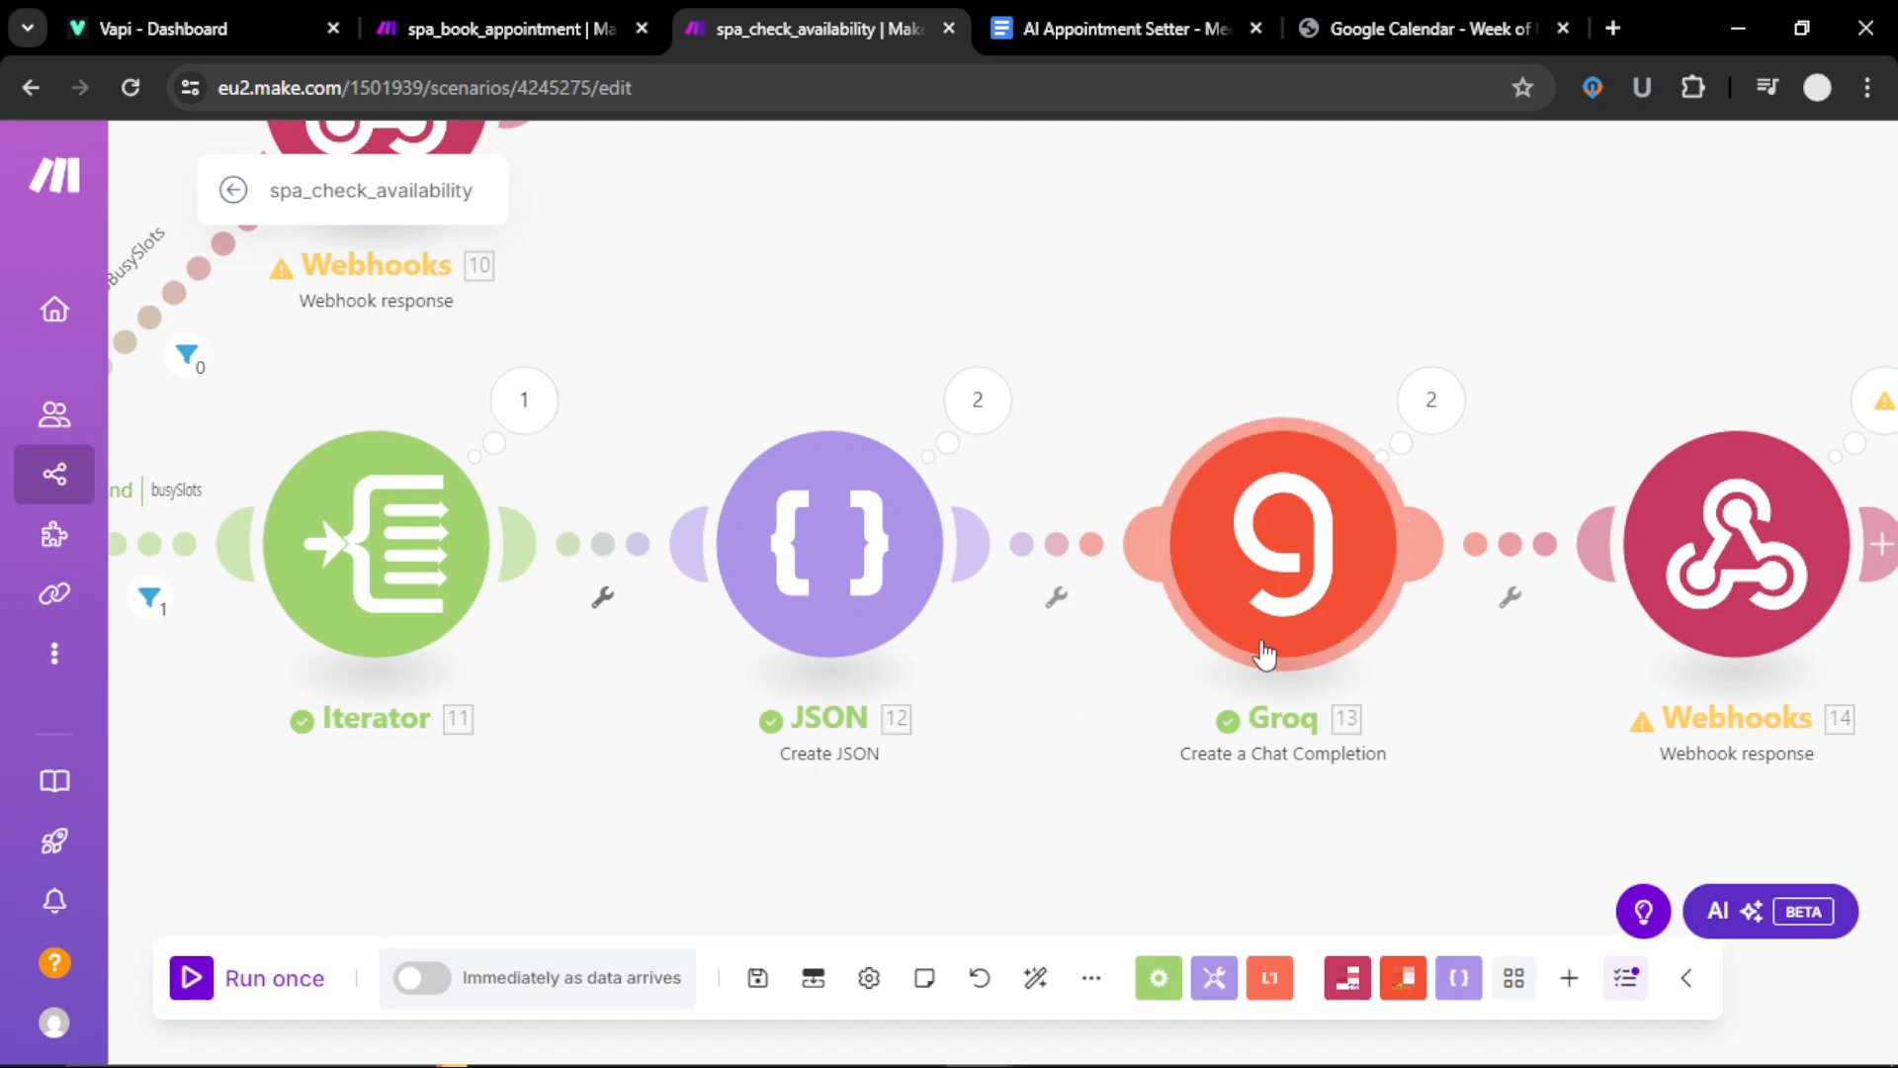
Step: Re-save medspa2 in JSON 12, confirm start/end map from Iterator 11's Start and End, and save
left_click(813, 556)
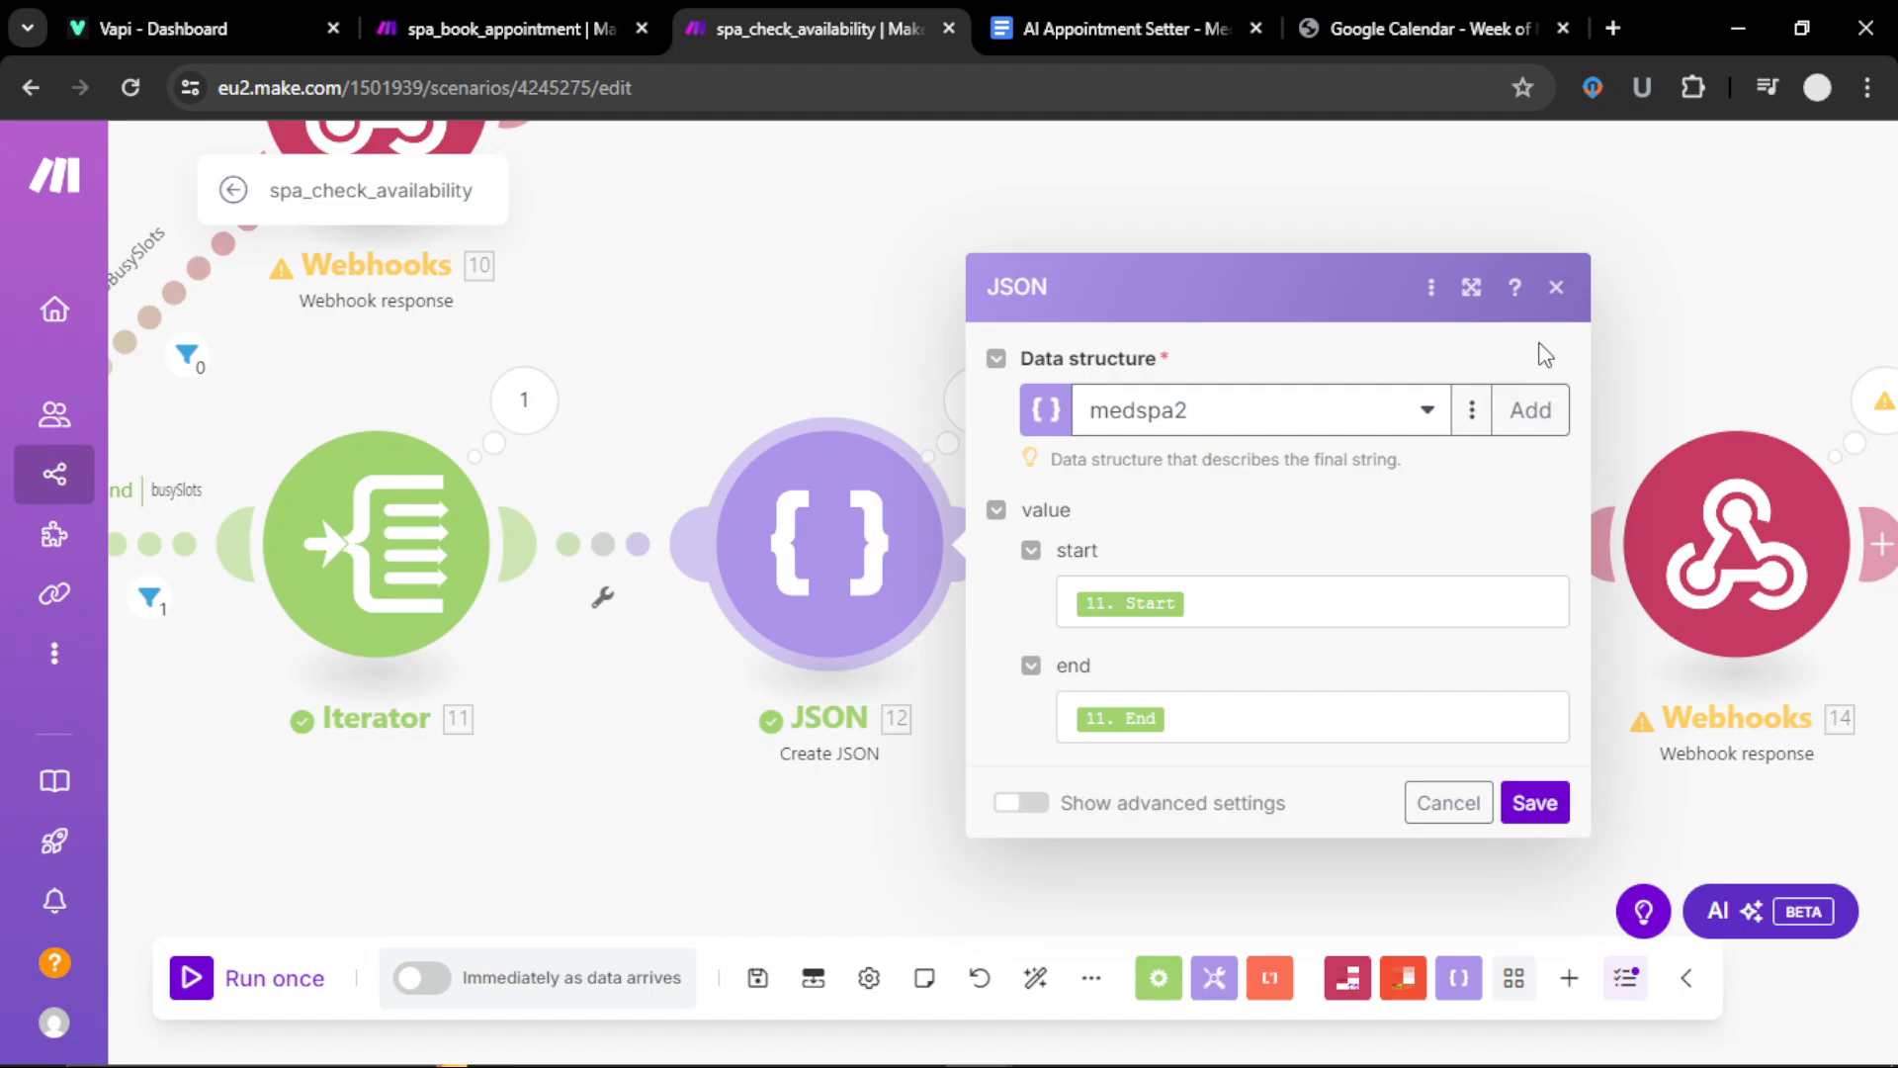
left_click(1477, 413)
left_click(1412, 463)
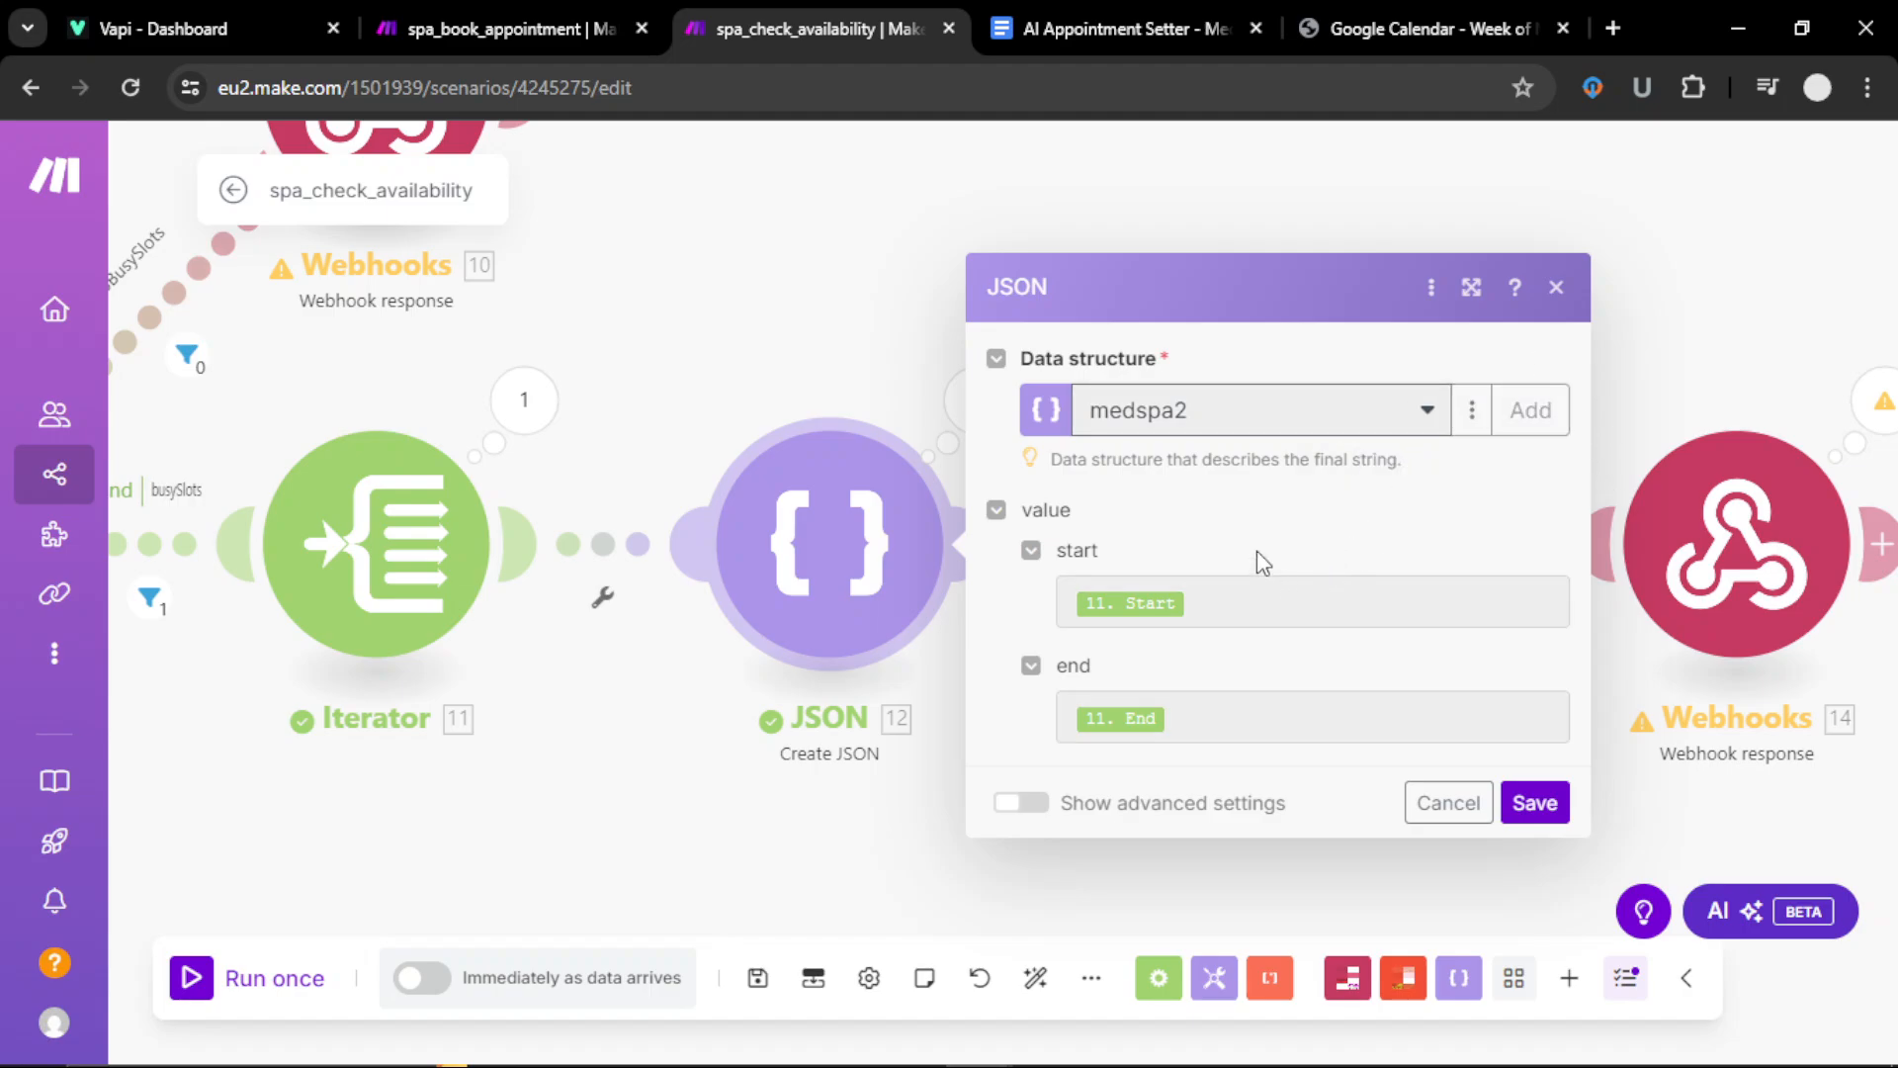
left_click(1375, 1013)
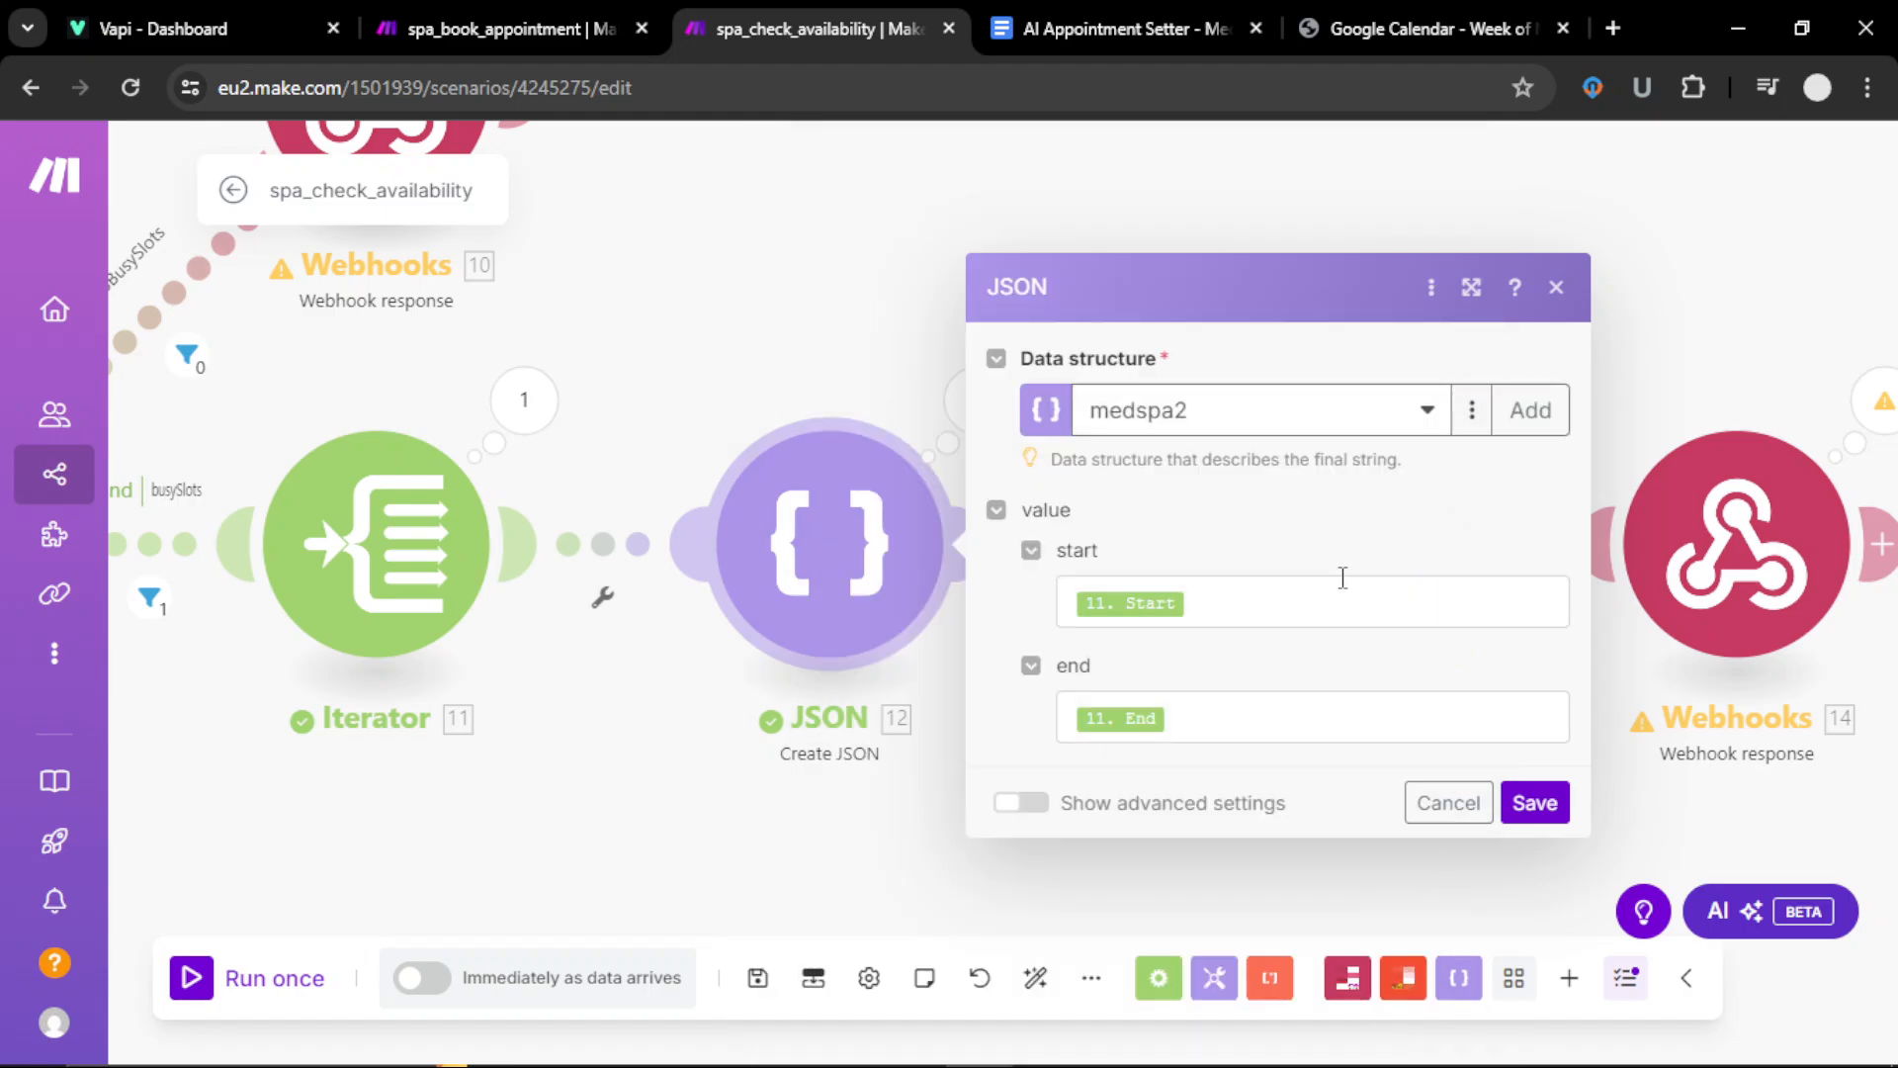
left_click(1236, 604)
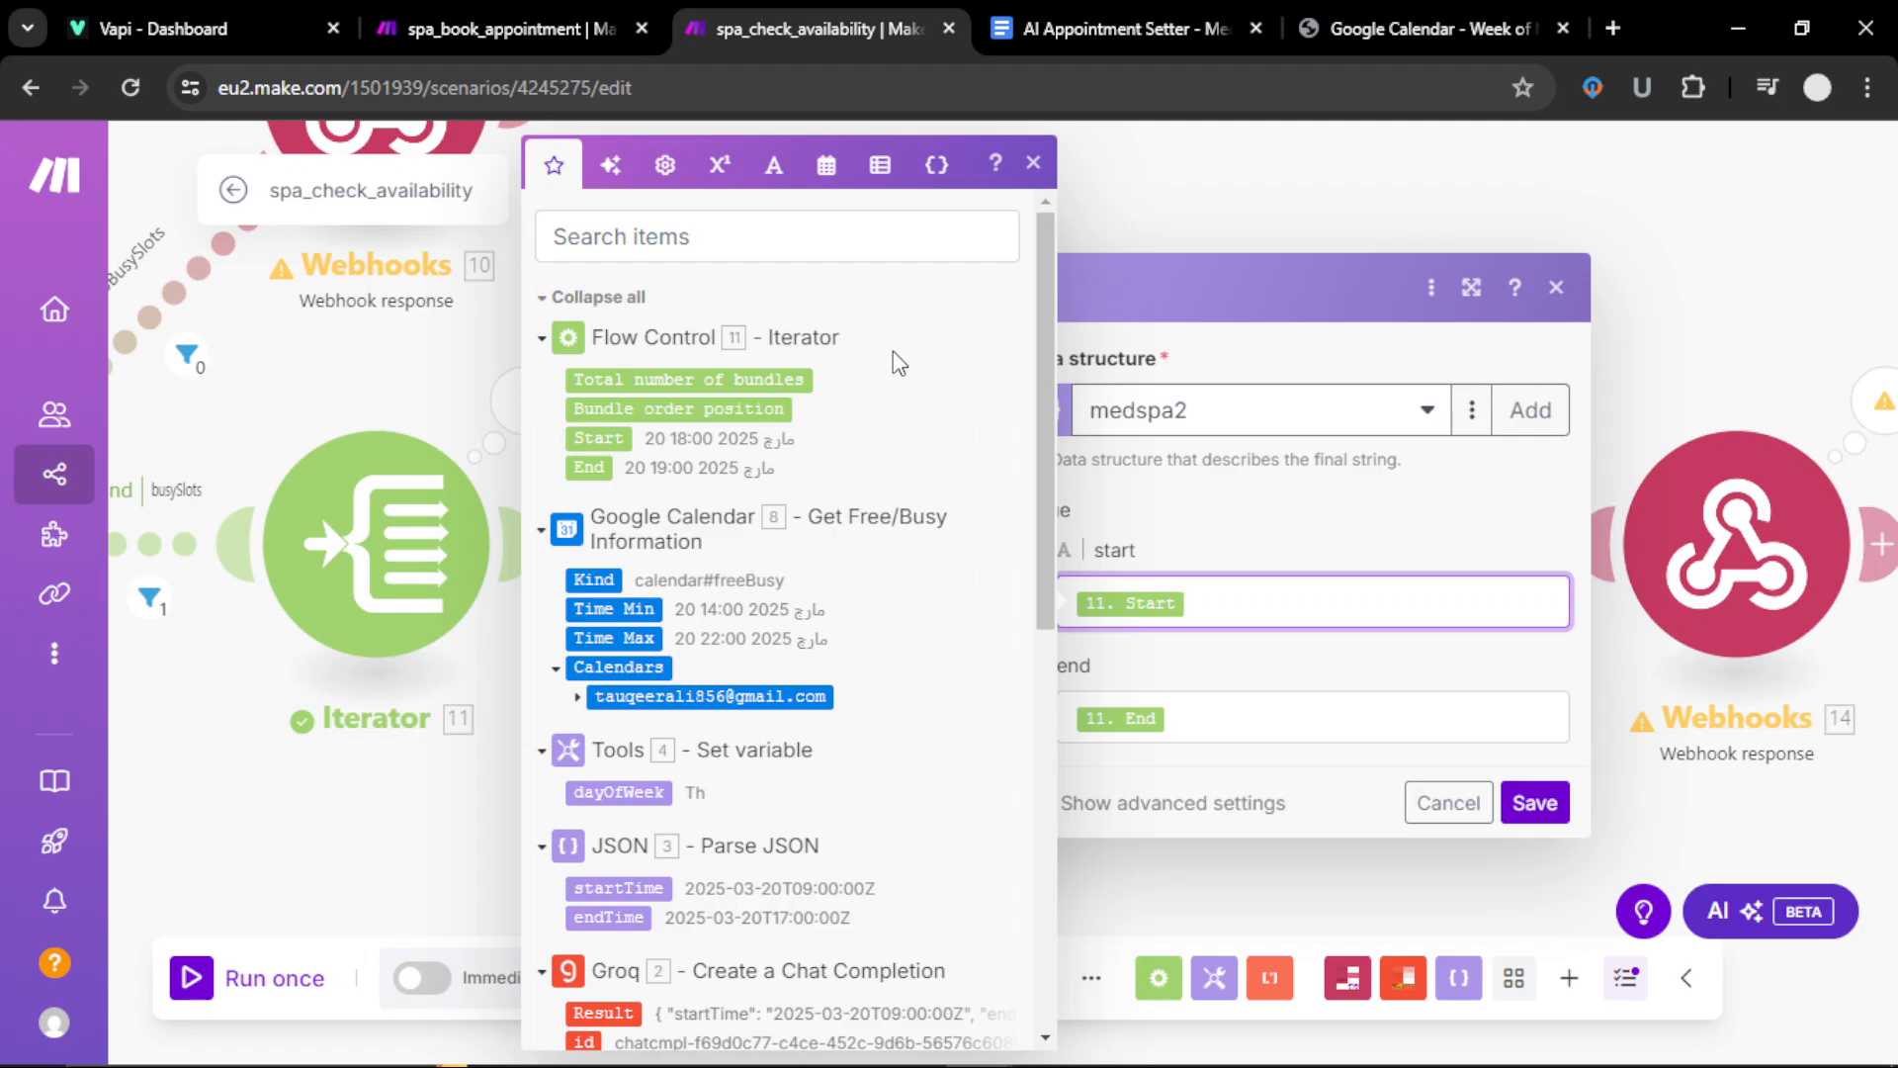
left_click(1033, 163)
left_click(1535, 802)
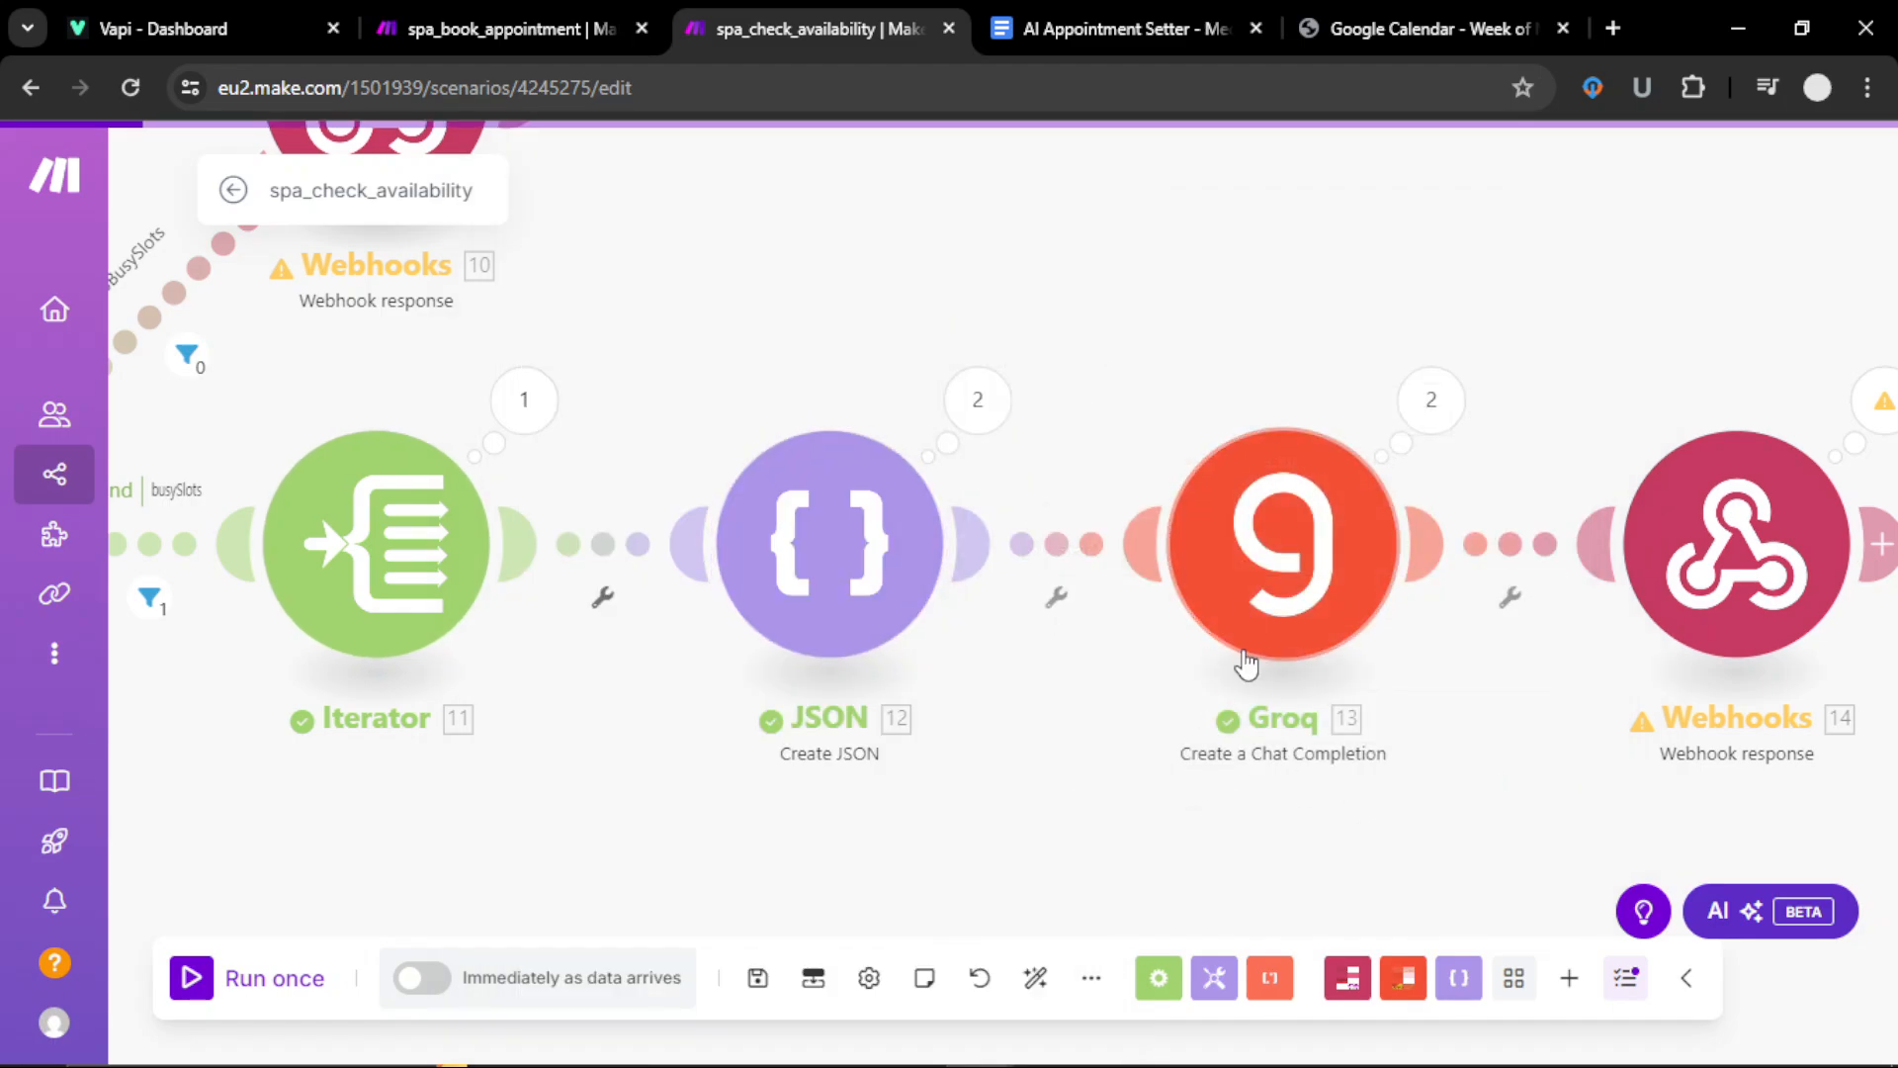
left_click_drag(1361, 851, 954, 818)
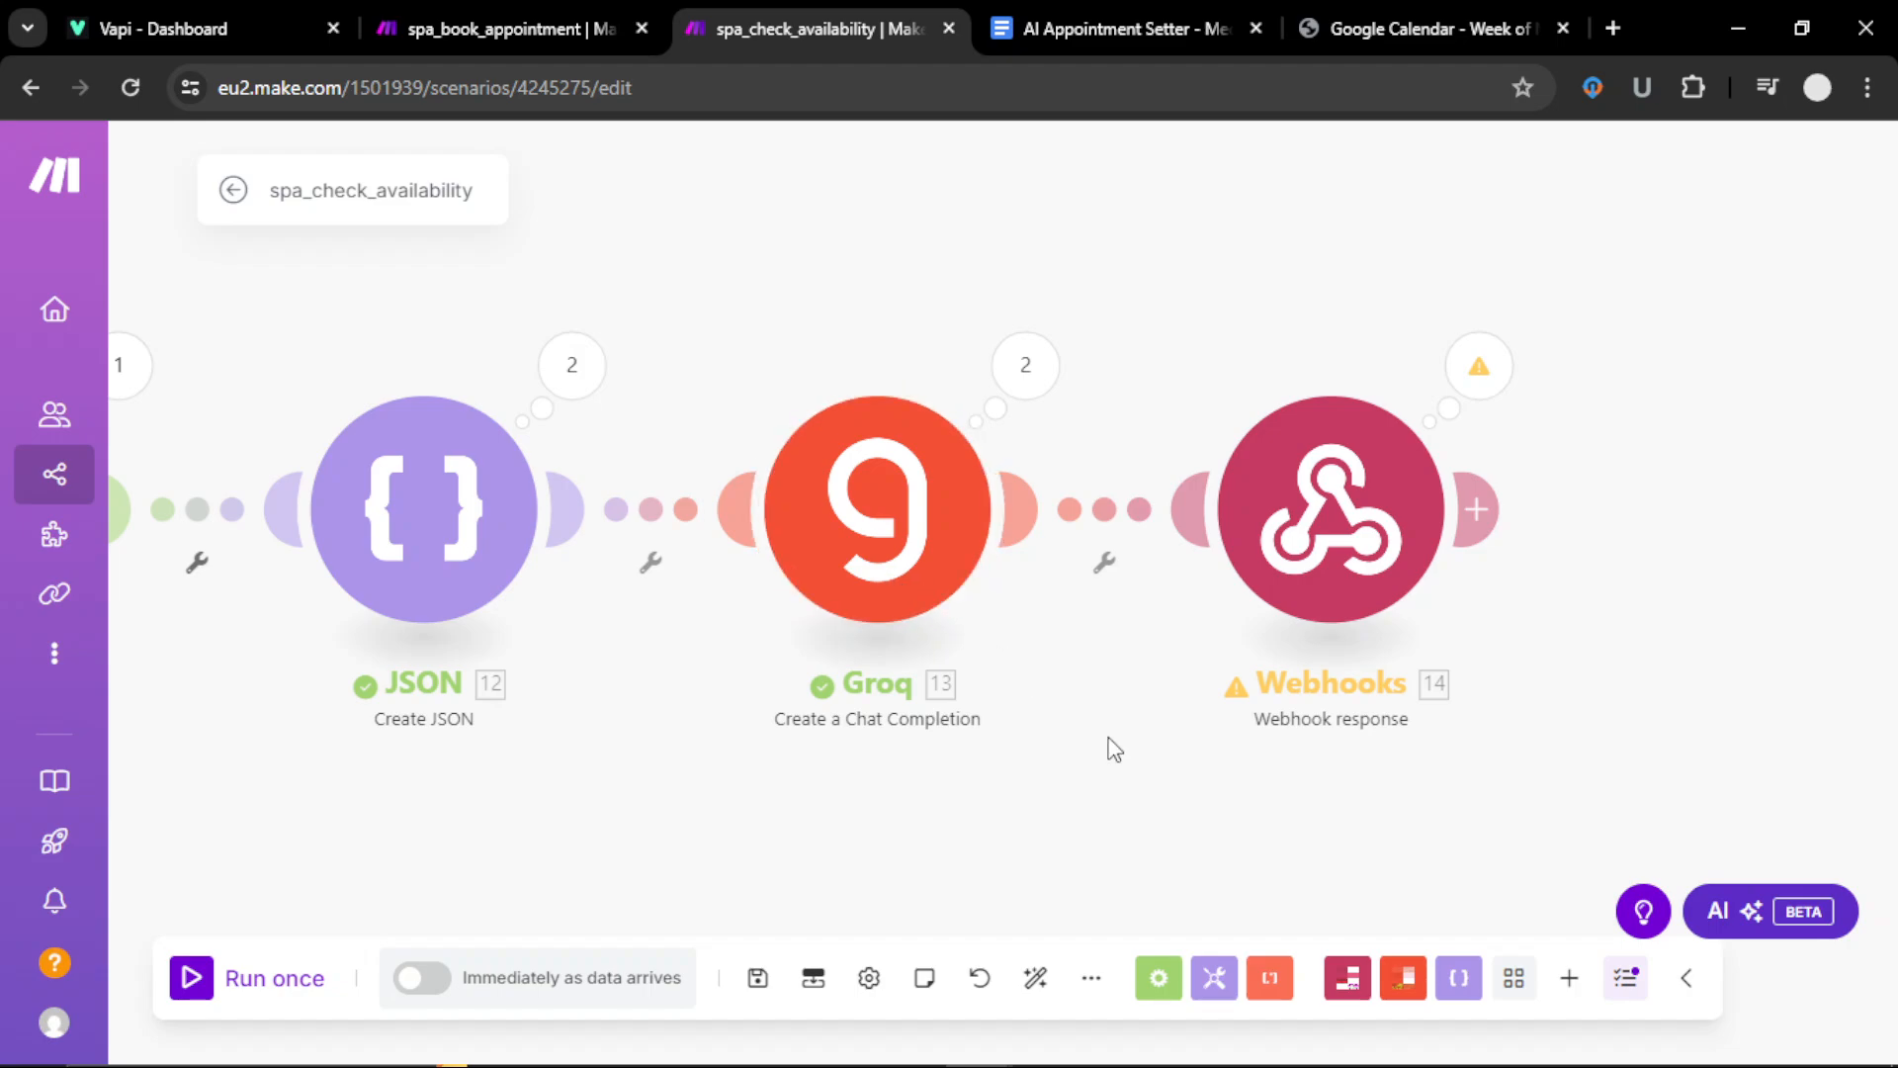
left_click_drag(1110, 749, 1093, 779)
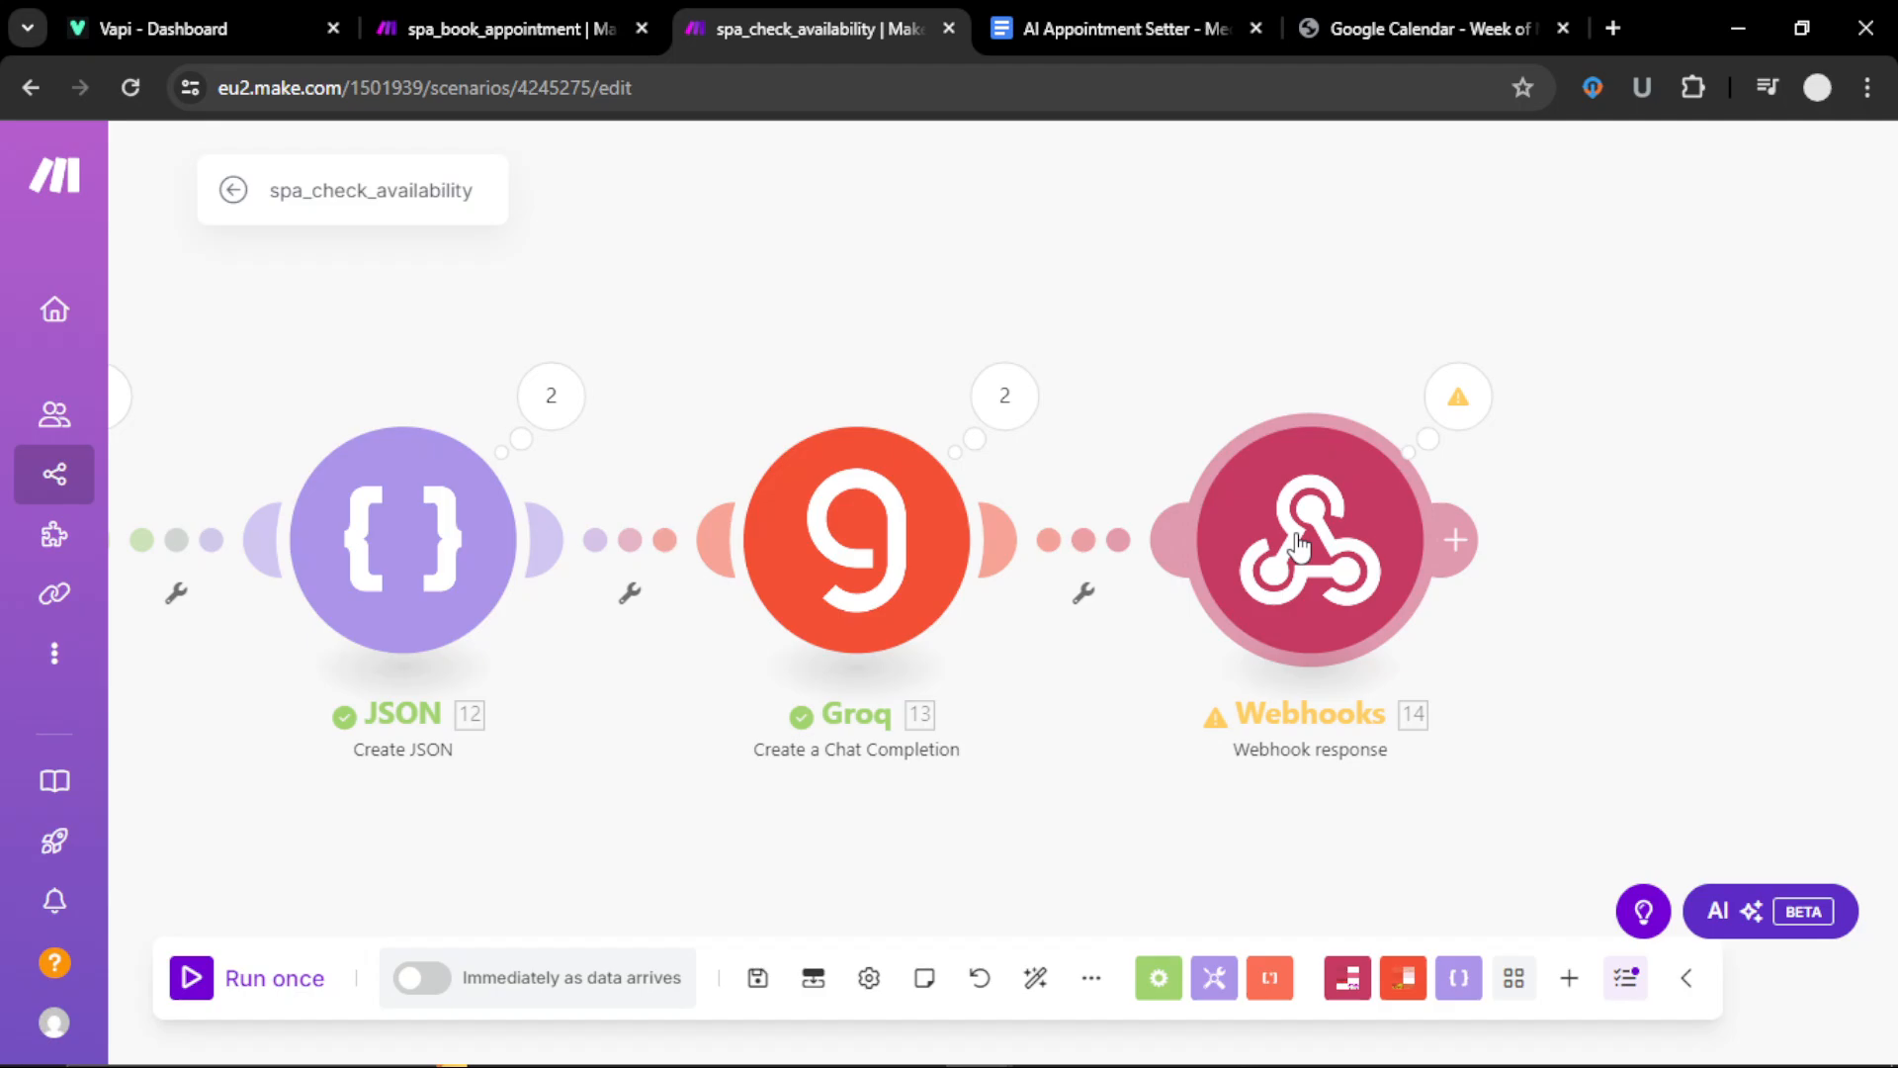
Step: Review Groq 13's System and User slot-finding messages and save them
left_click(924, 581)
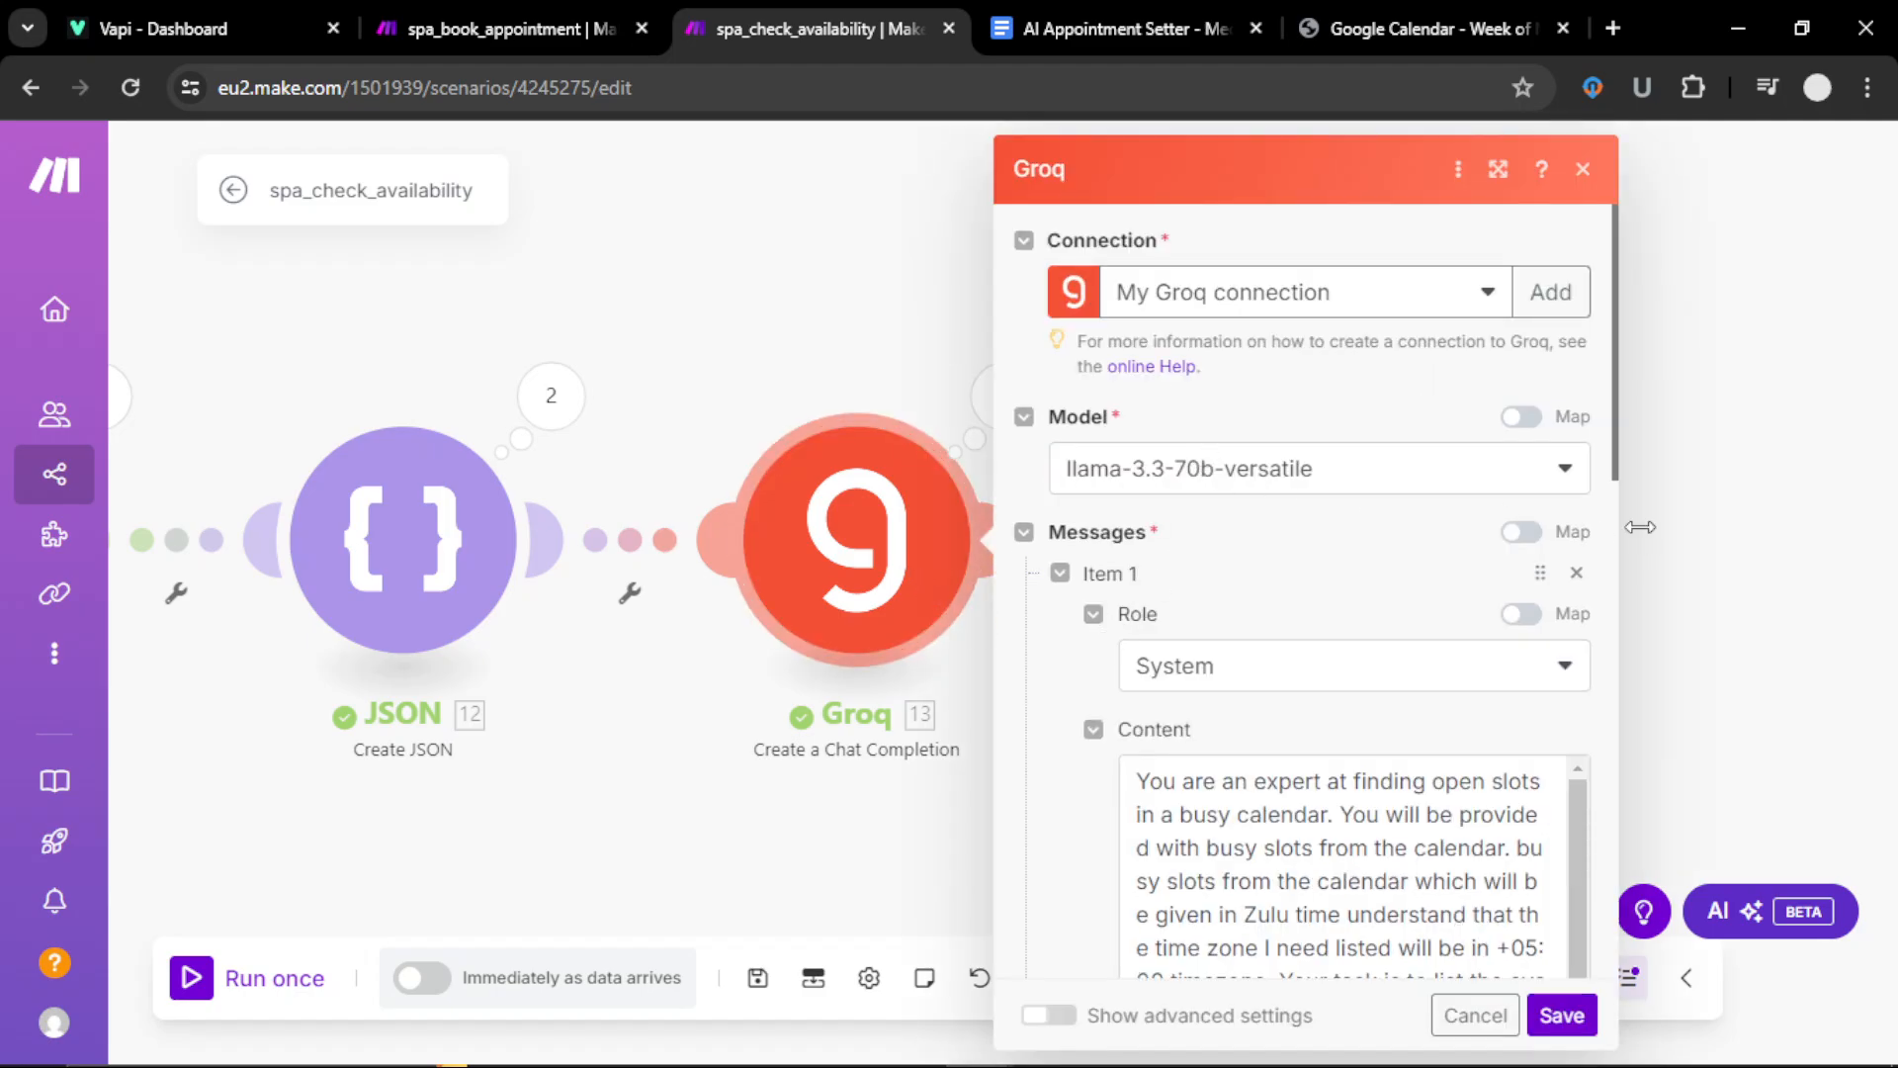
scroll(1254, 696, "down", 8)
scroll(1281, 766, "down", 10)
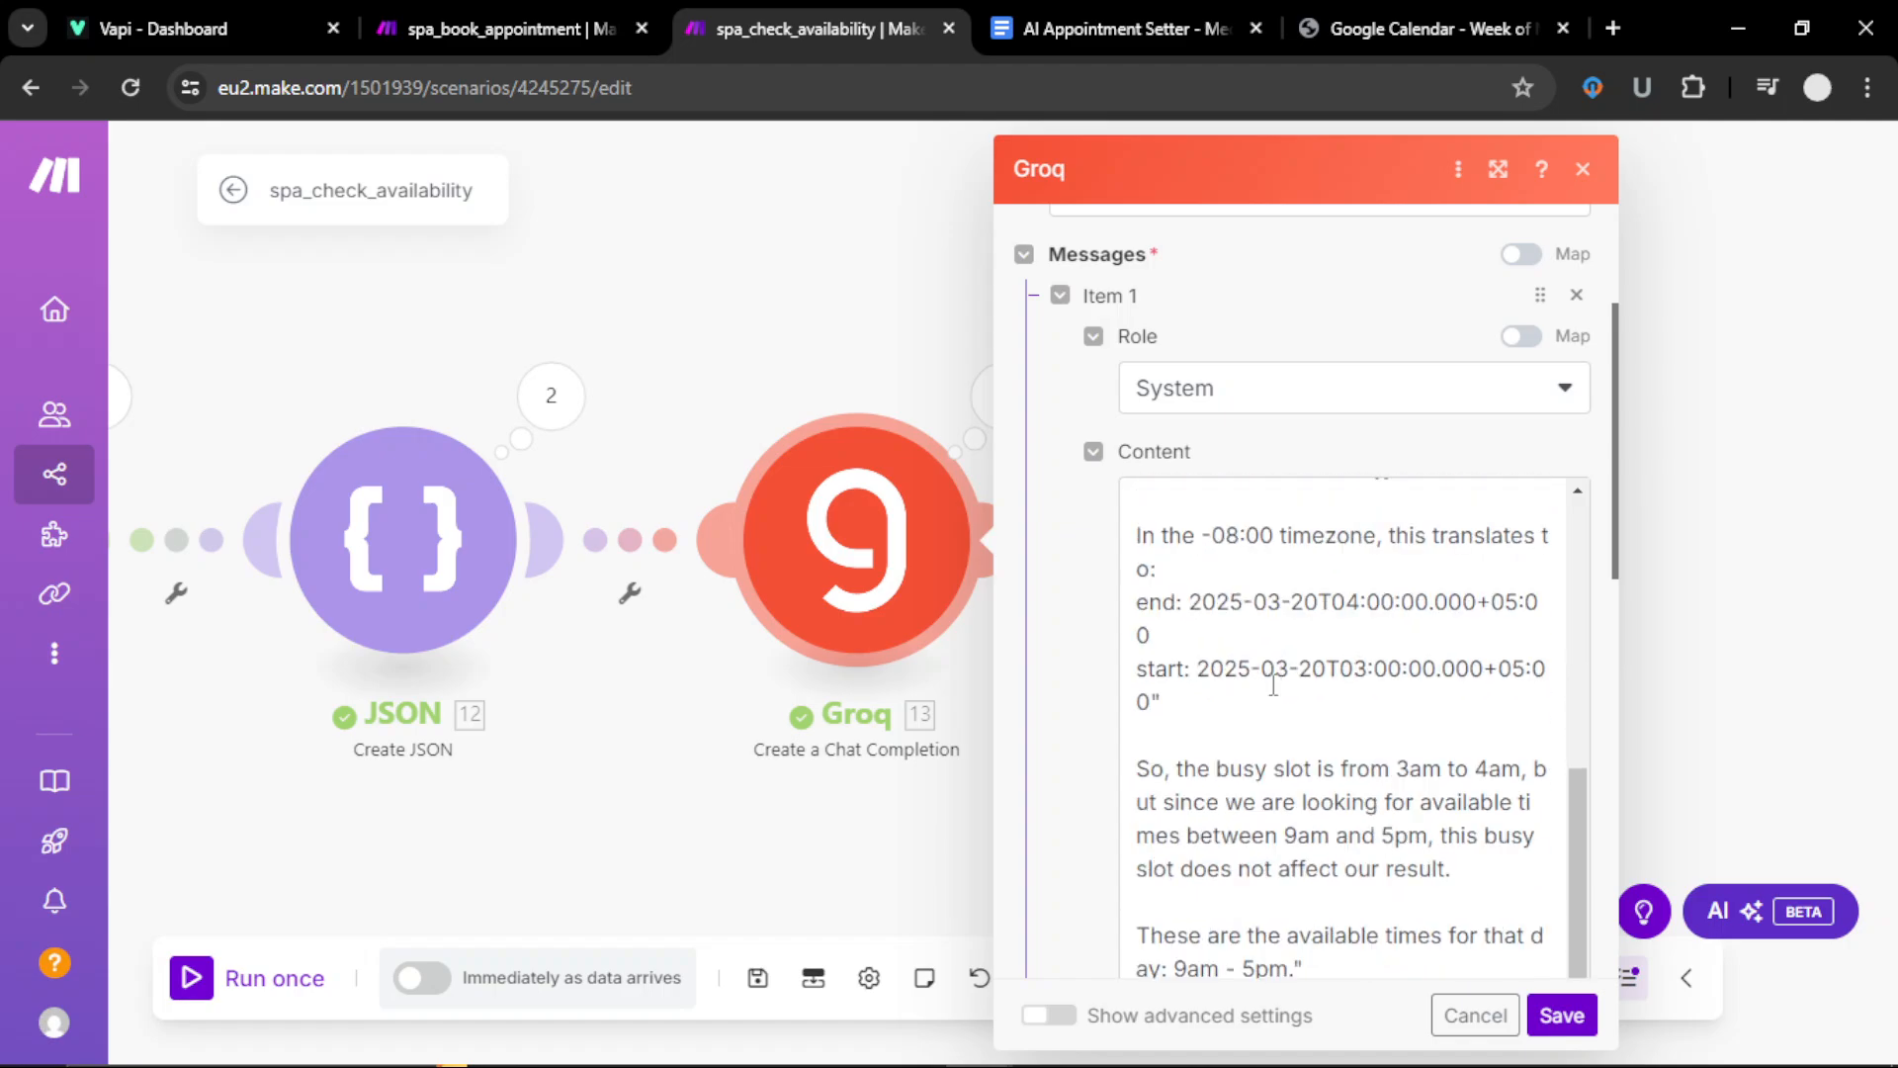
scroll(1355, 803, "down", 1)
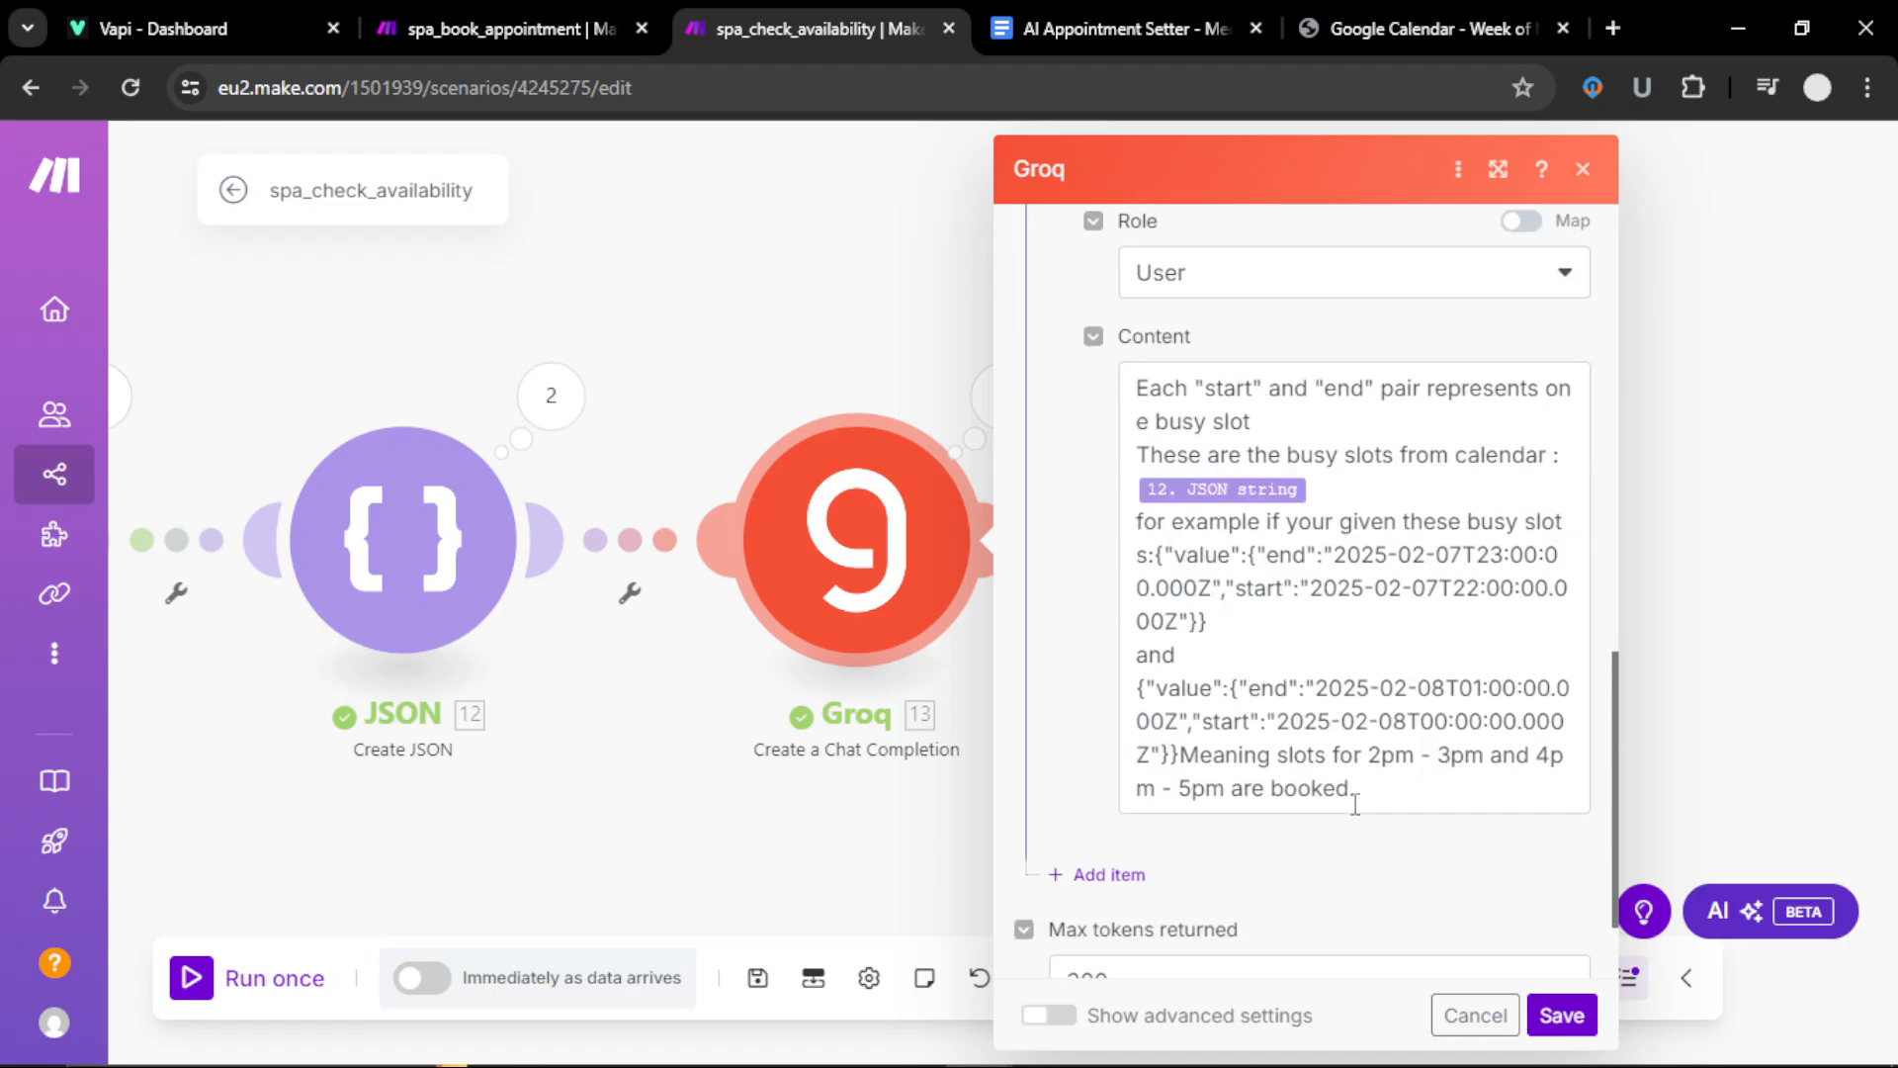
scroll(1355, 803, "up", 10)
scroll(1336, 702, "down", 3)
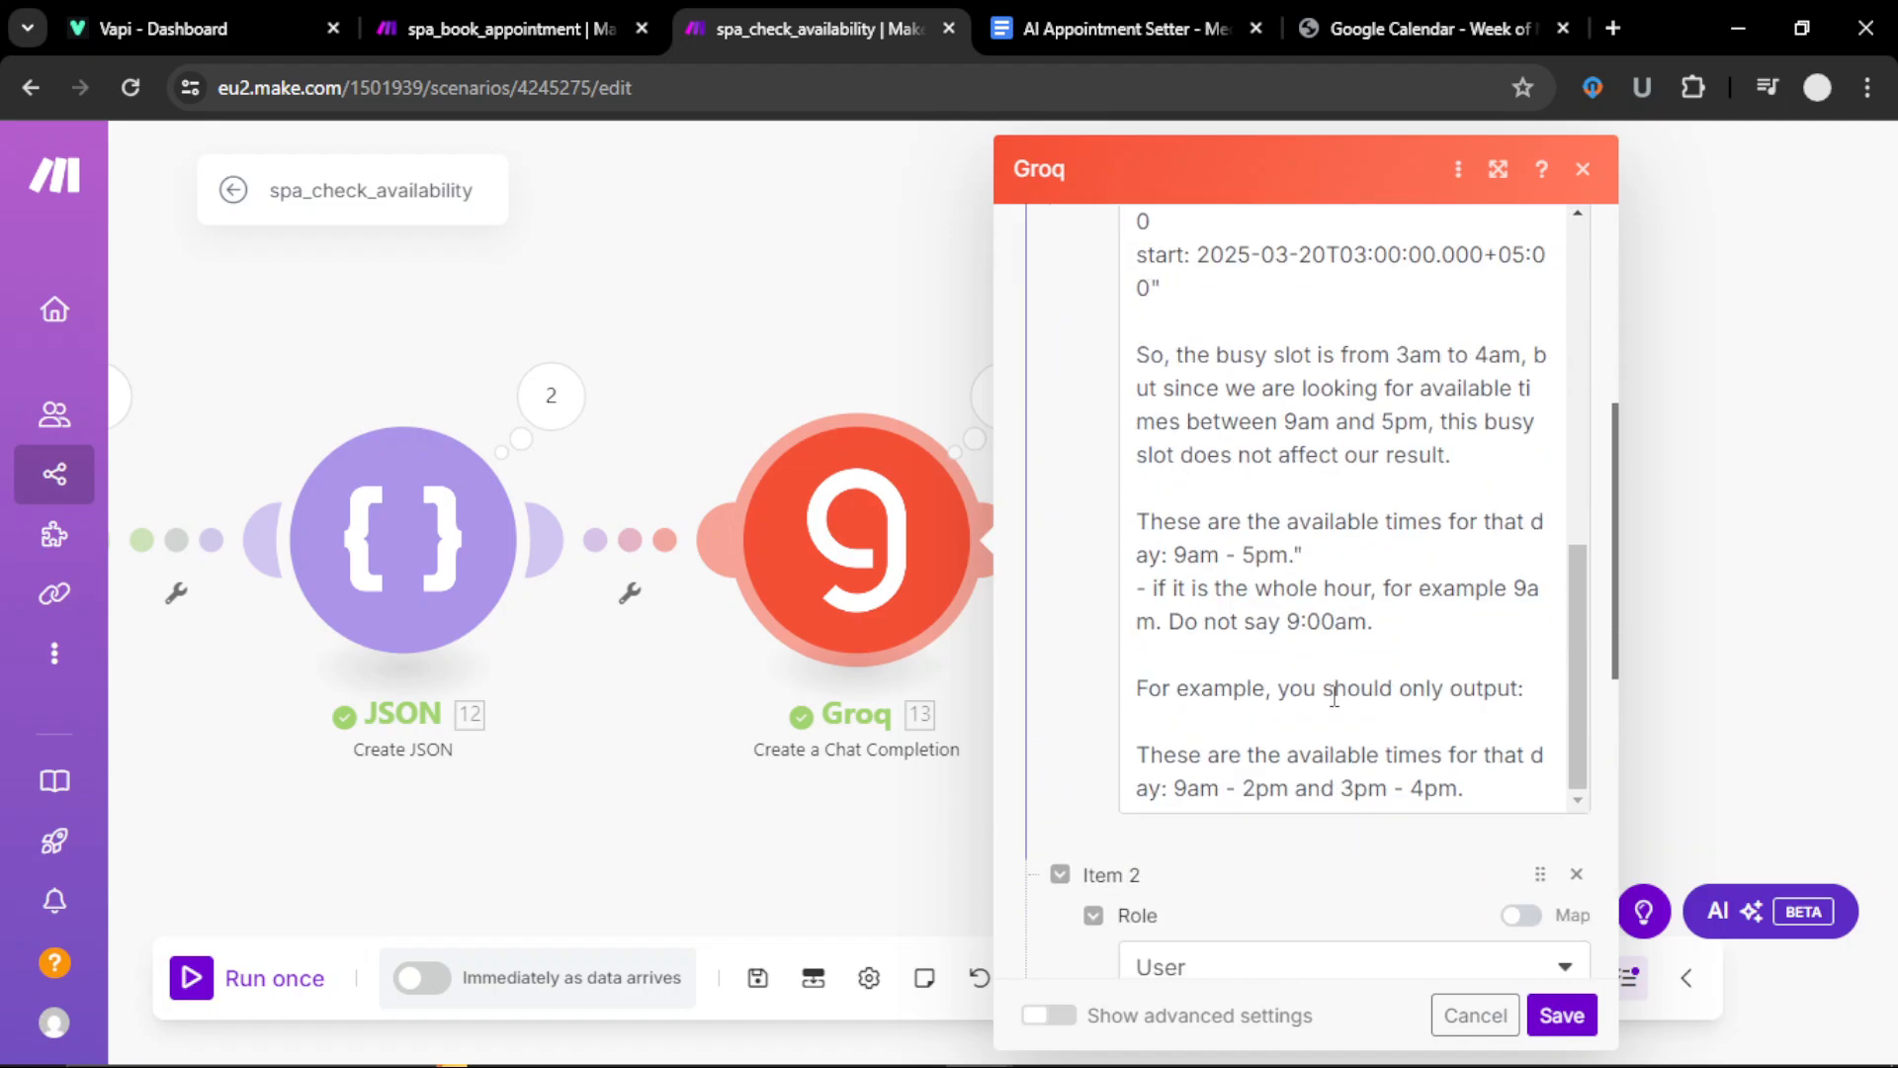
scroll(1336, 690, "up", 2)
left_click(1562, 1014)
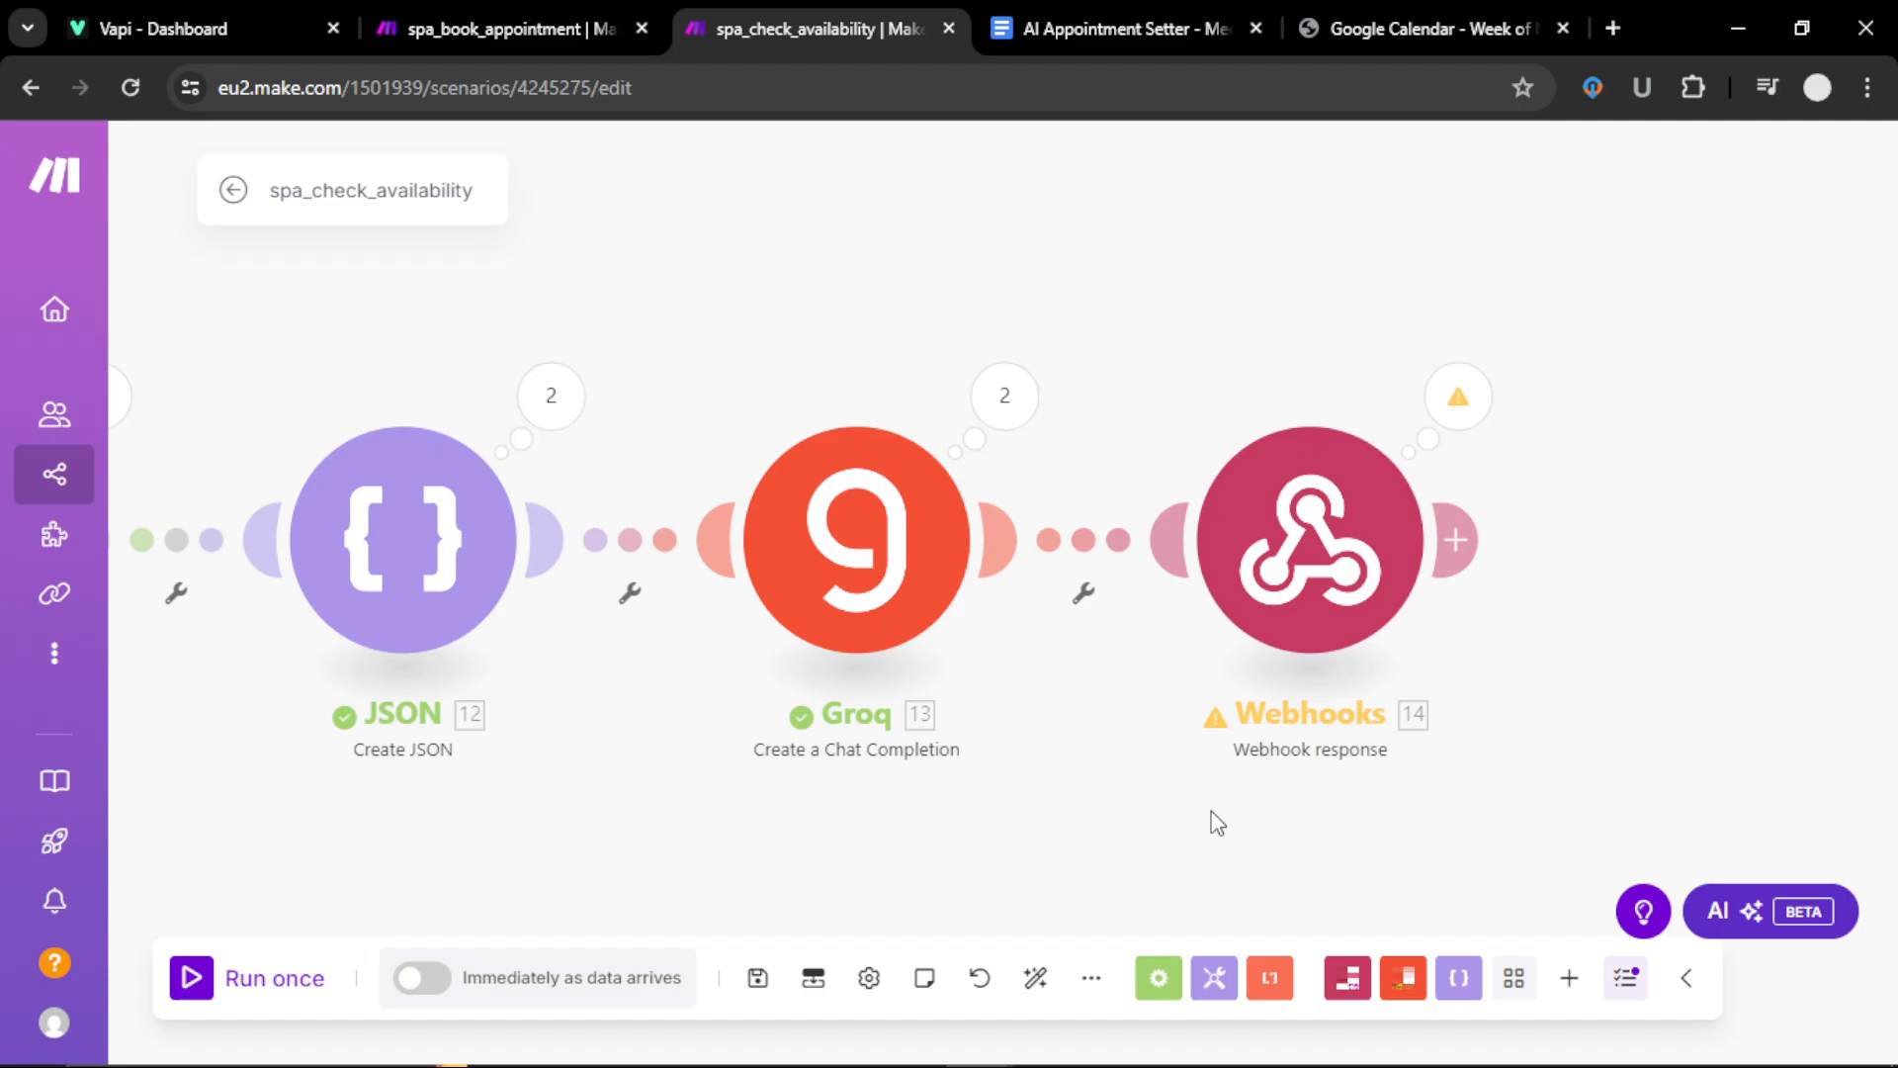
Step: Confirm Webhooks 14 returns status 200 with Groq's Result and save it
left_click(1298, 571)
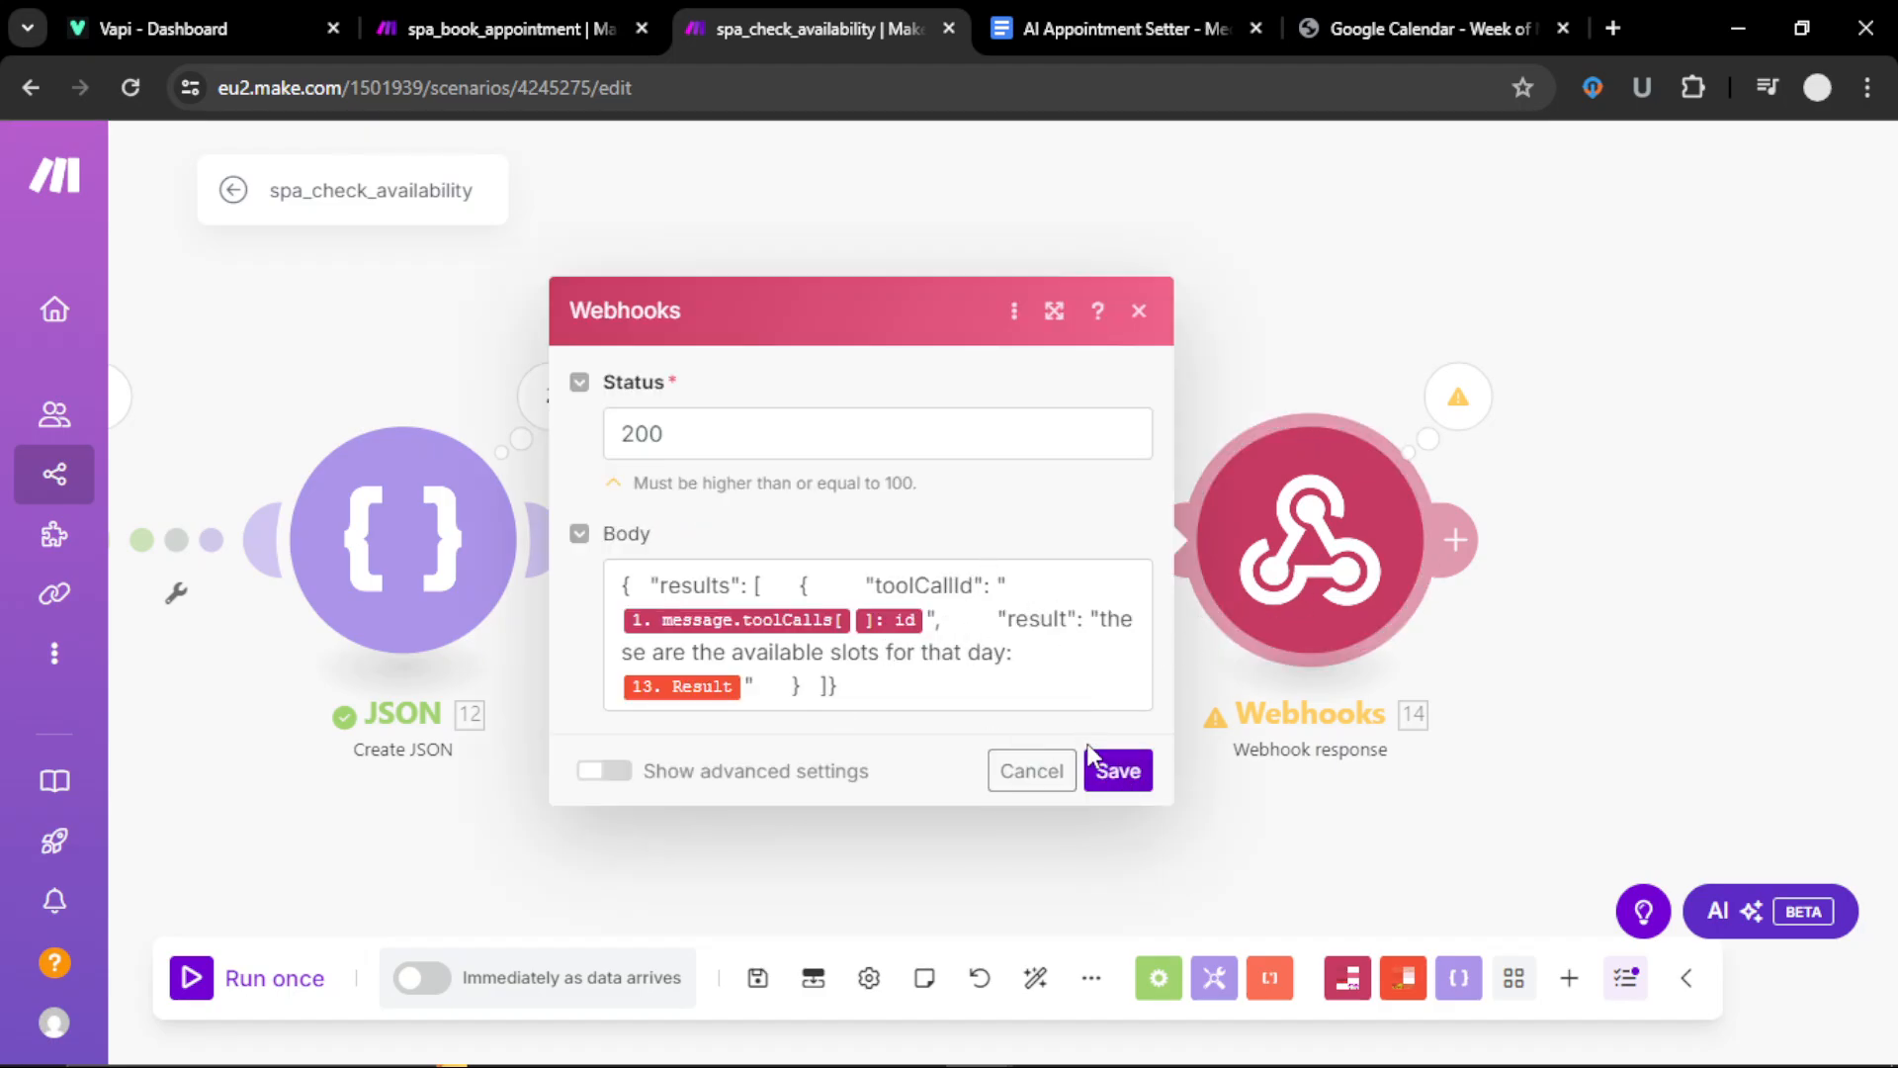
left_click(1118, 772)
scroll(1257, 759, "left", 3)
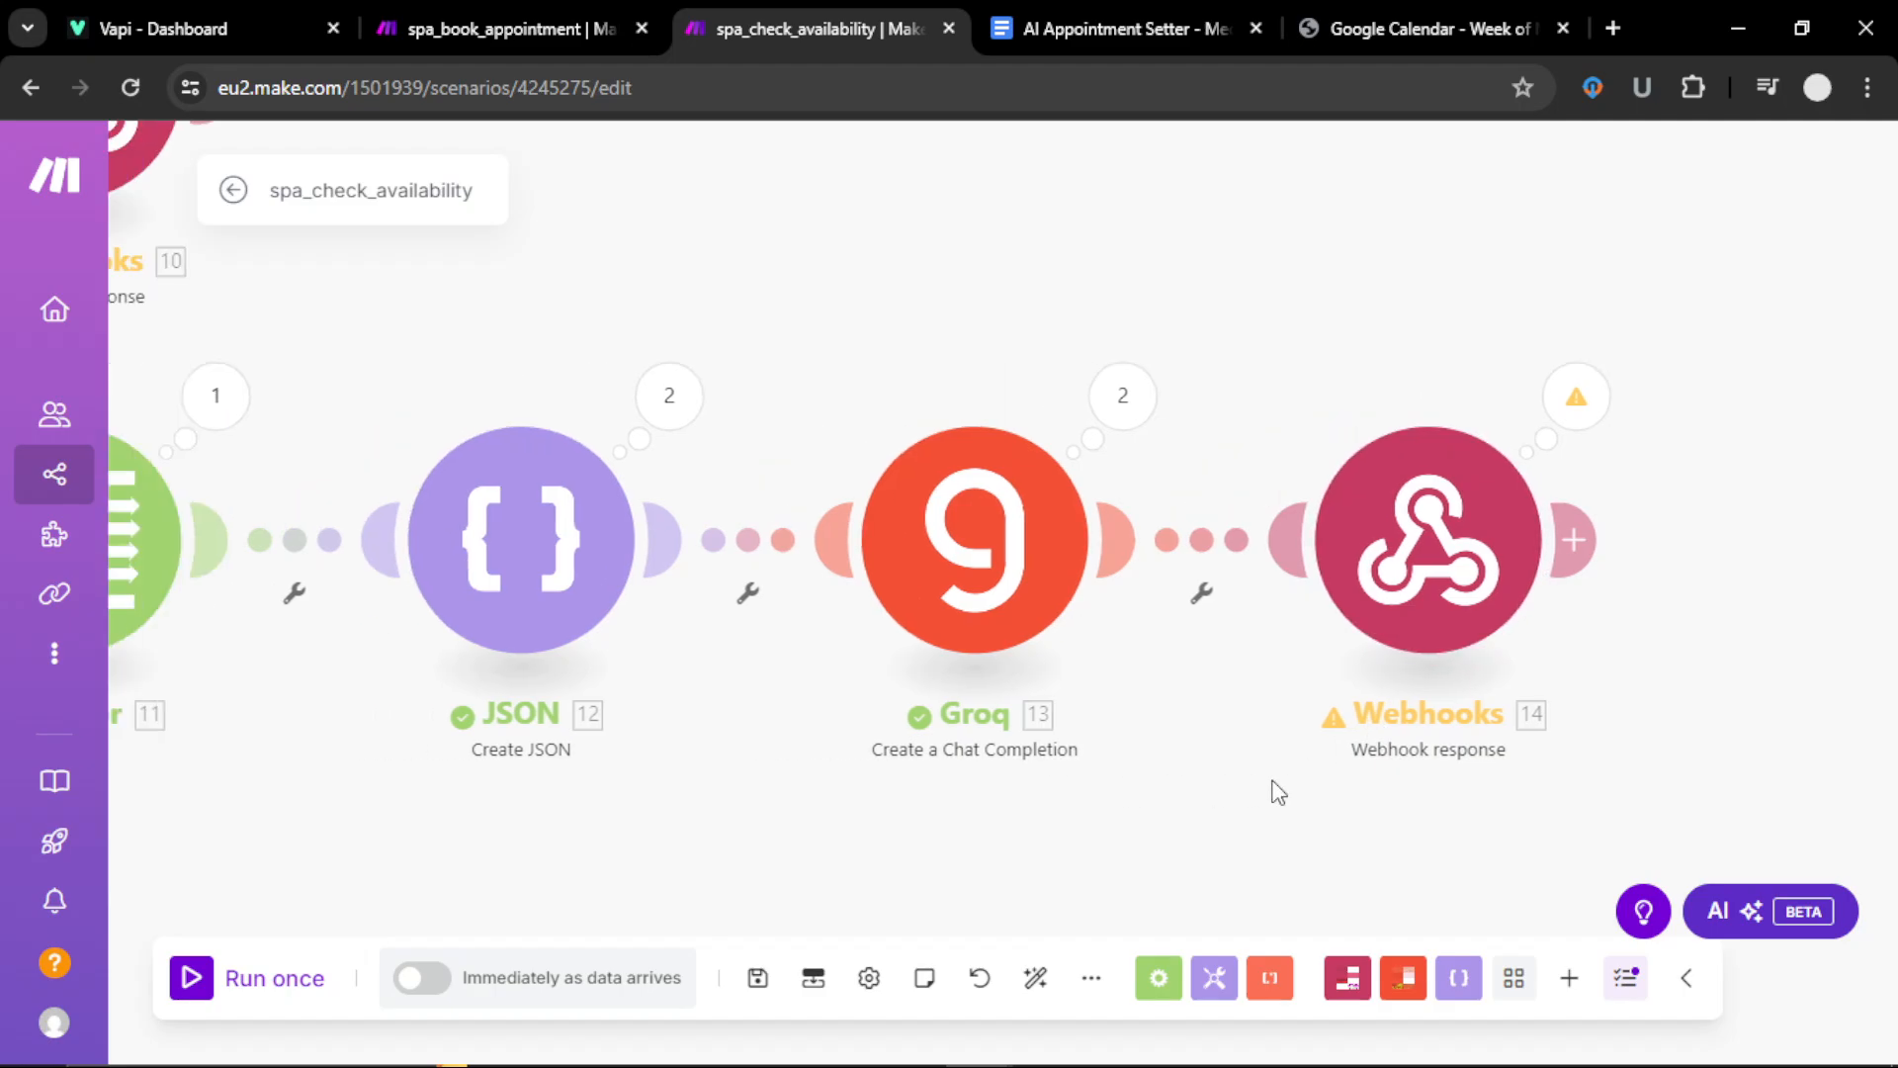
Step: Switch to the spa_book_appointment scenario and check its custom webhook settings
left_click(387, 32)
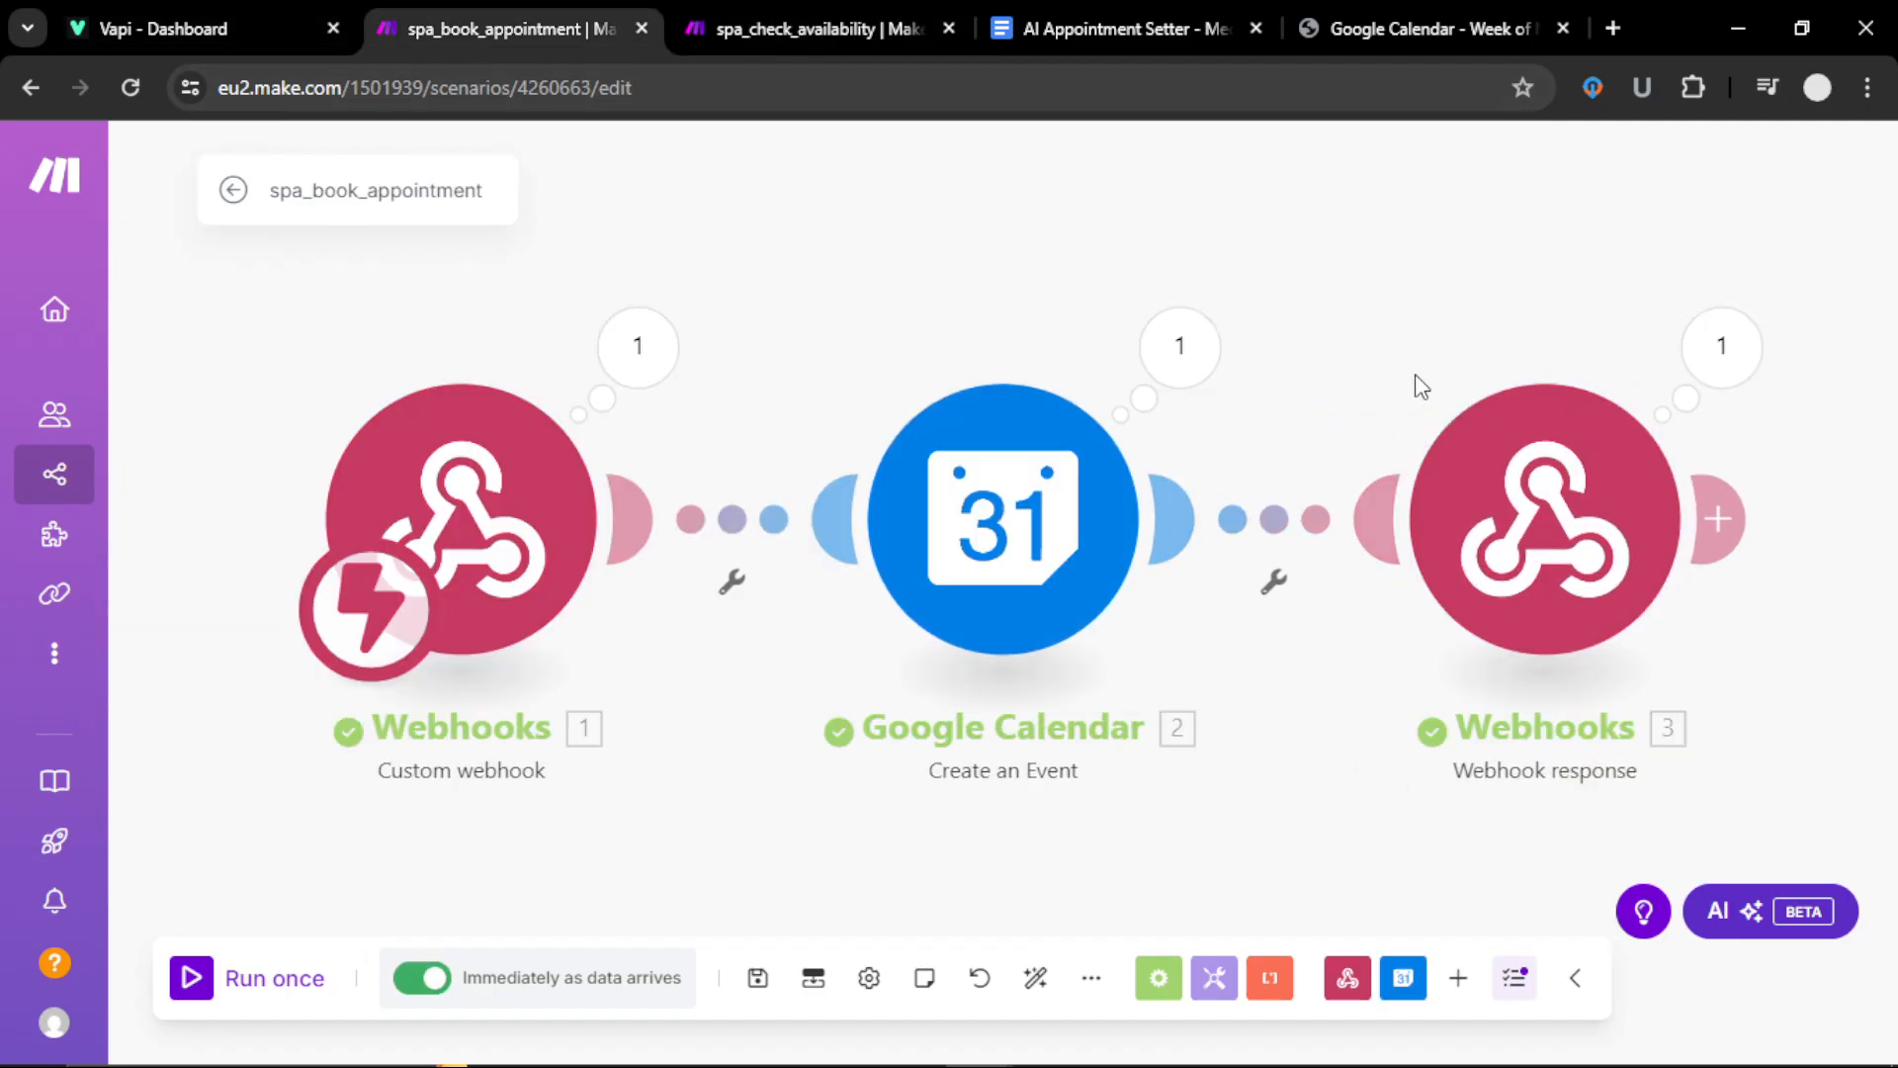
left_click(490, 539)
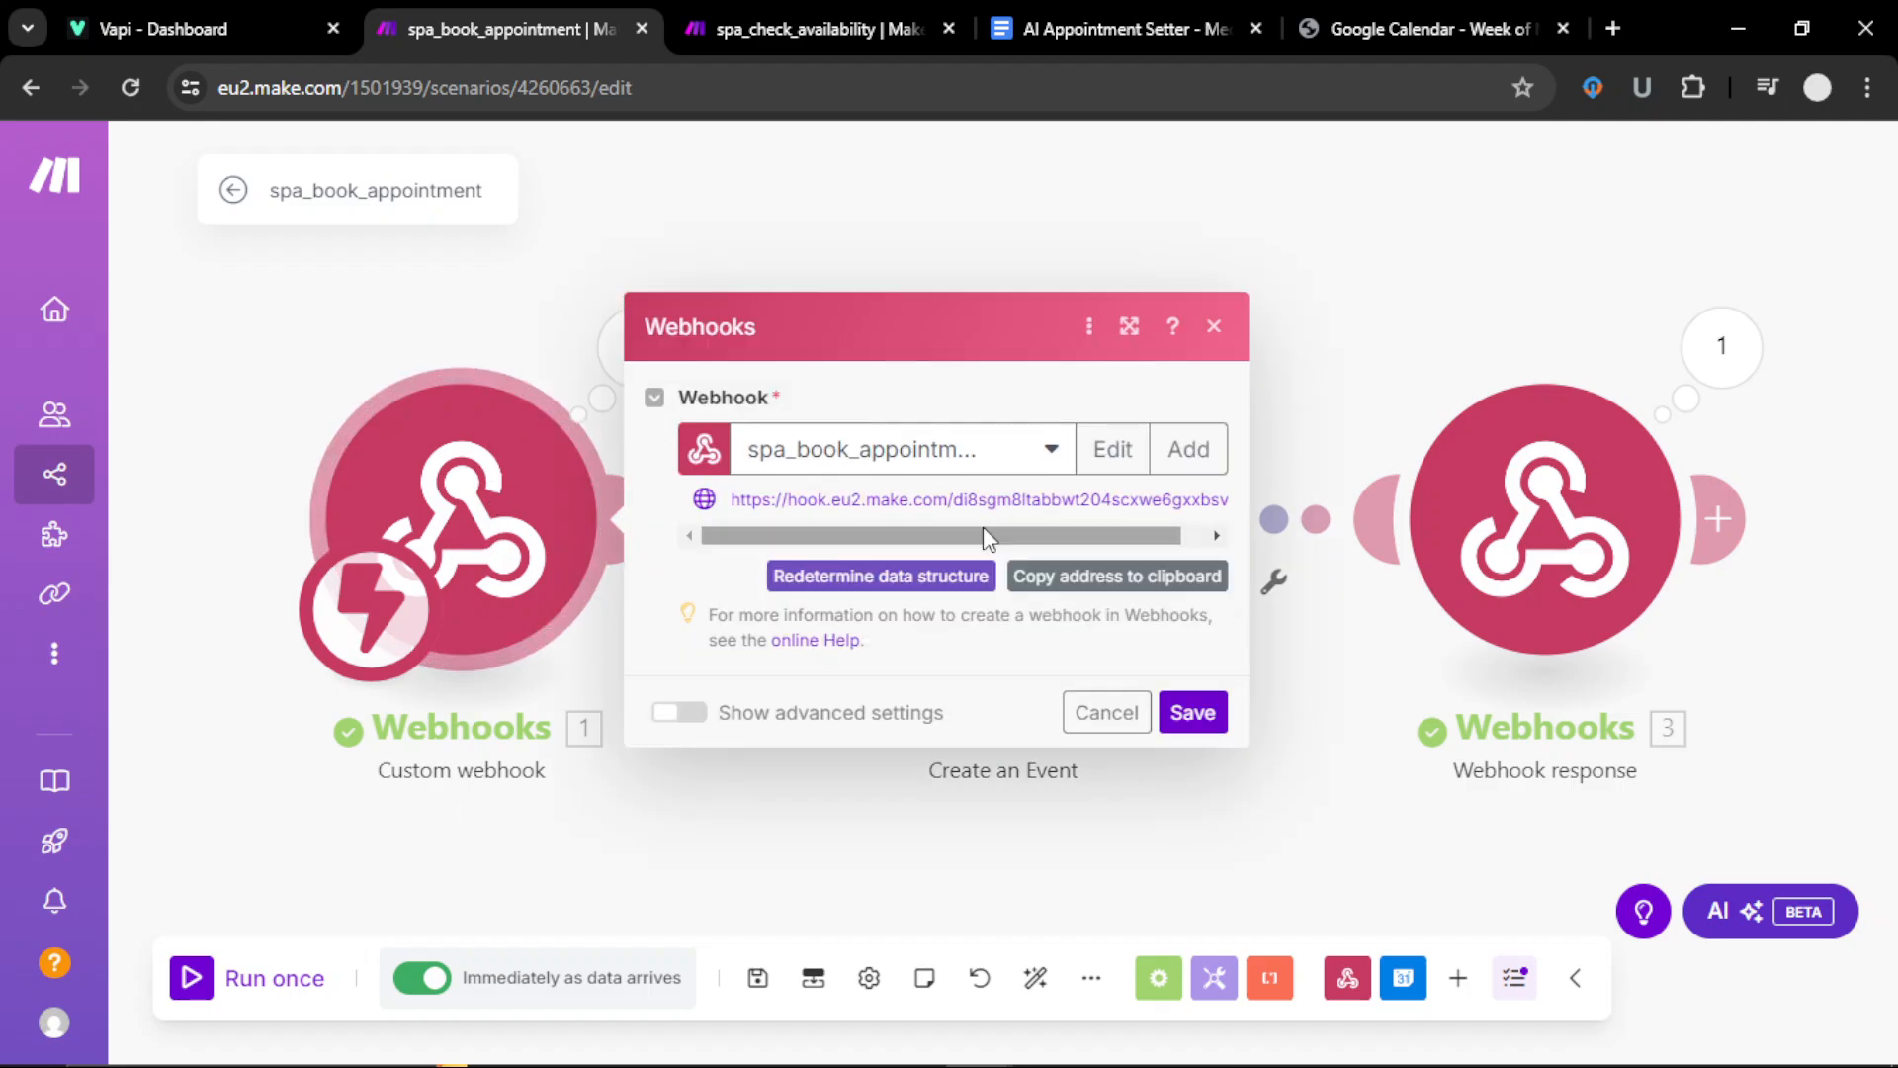
left_click(1198, 716)
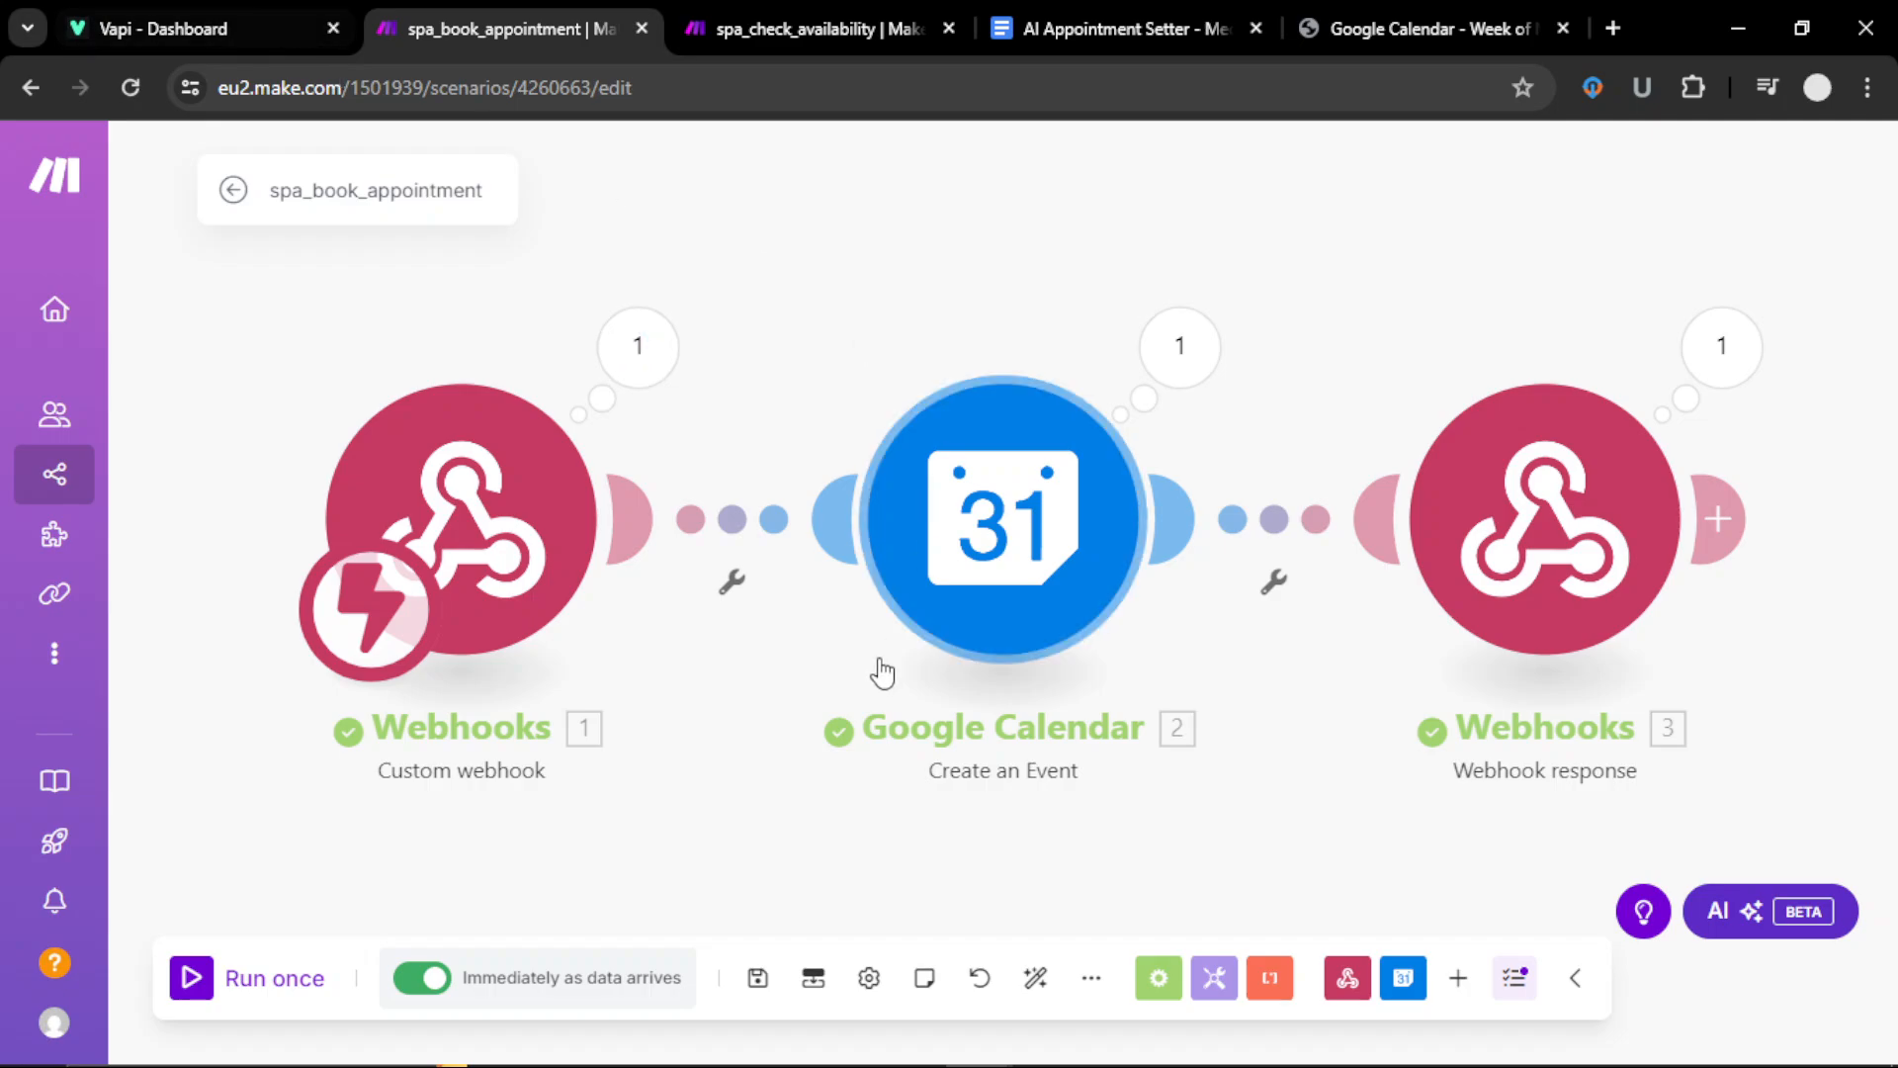
Step: Look over the book_appointment_spa_3 tool in the Vapi dashboard
left_click(233, 26)
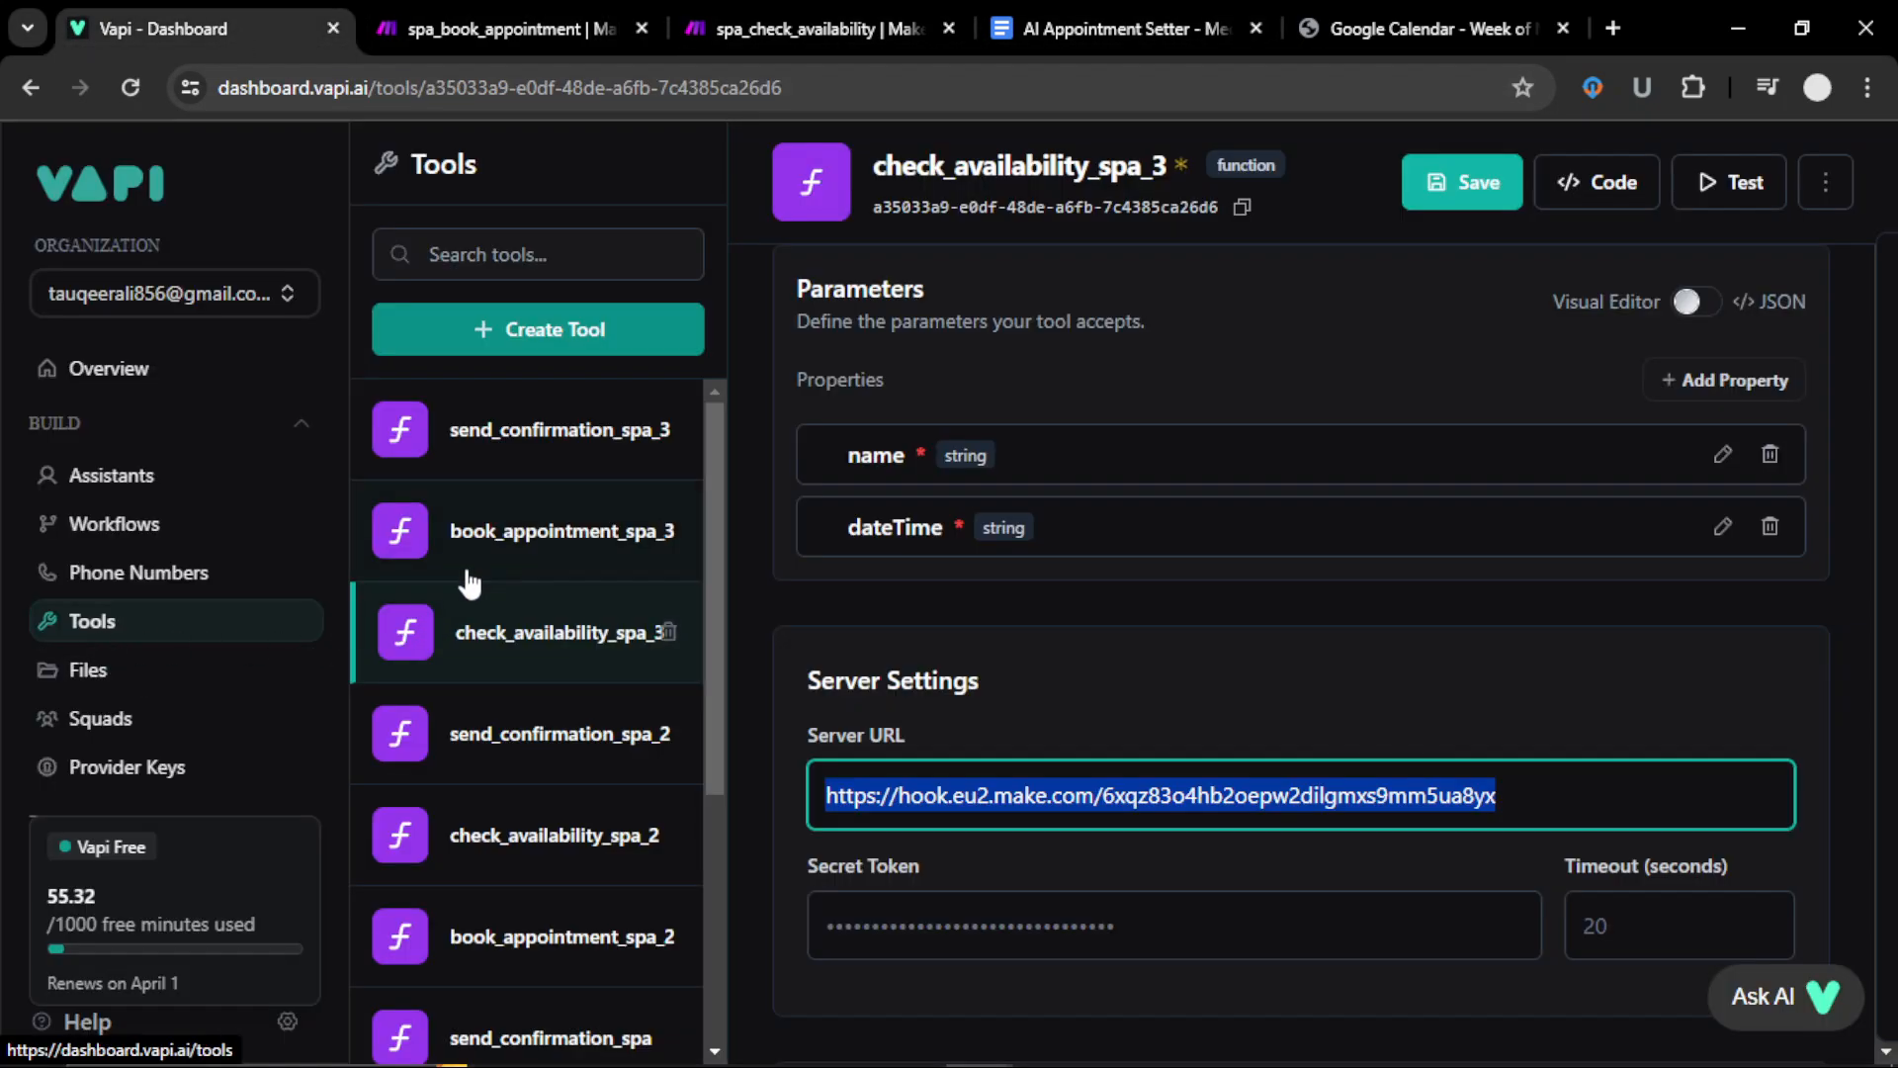
left_click(506, 538)
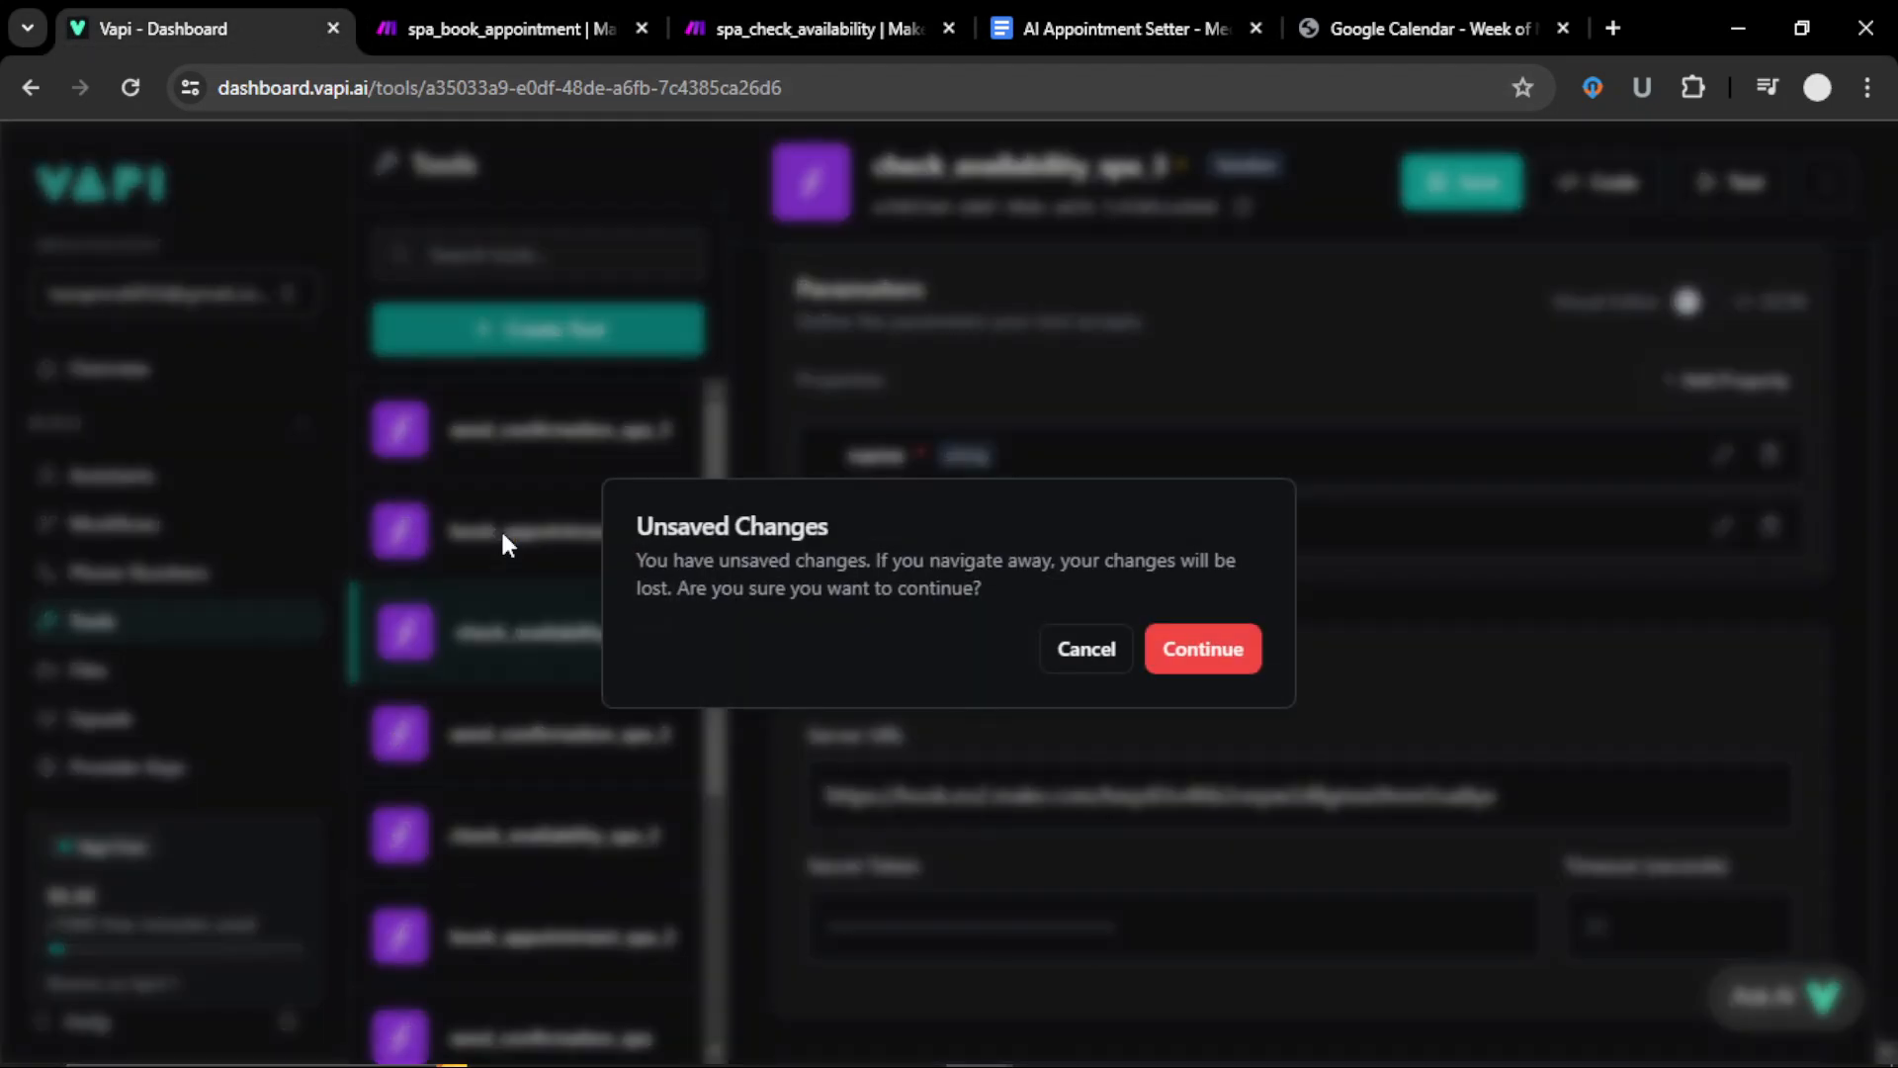
left_click(1189, 653)
scroll(1038, 732, "down", 10)
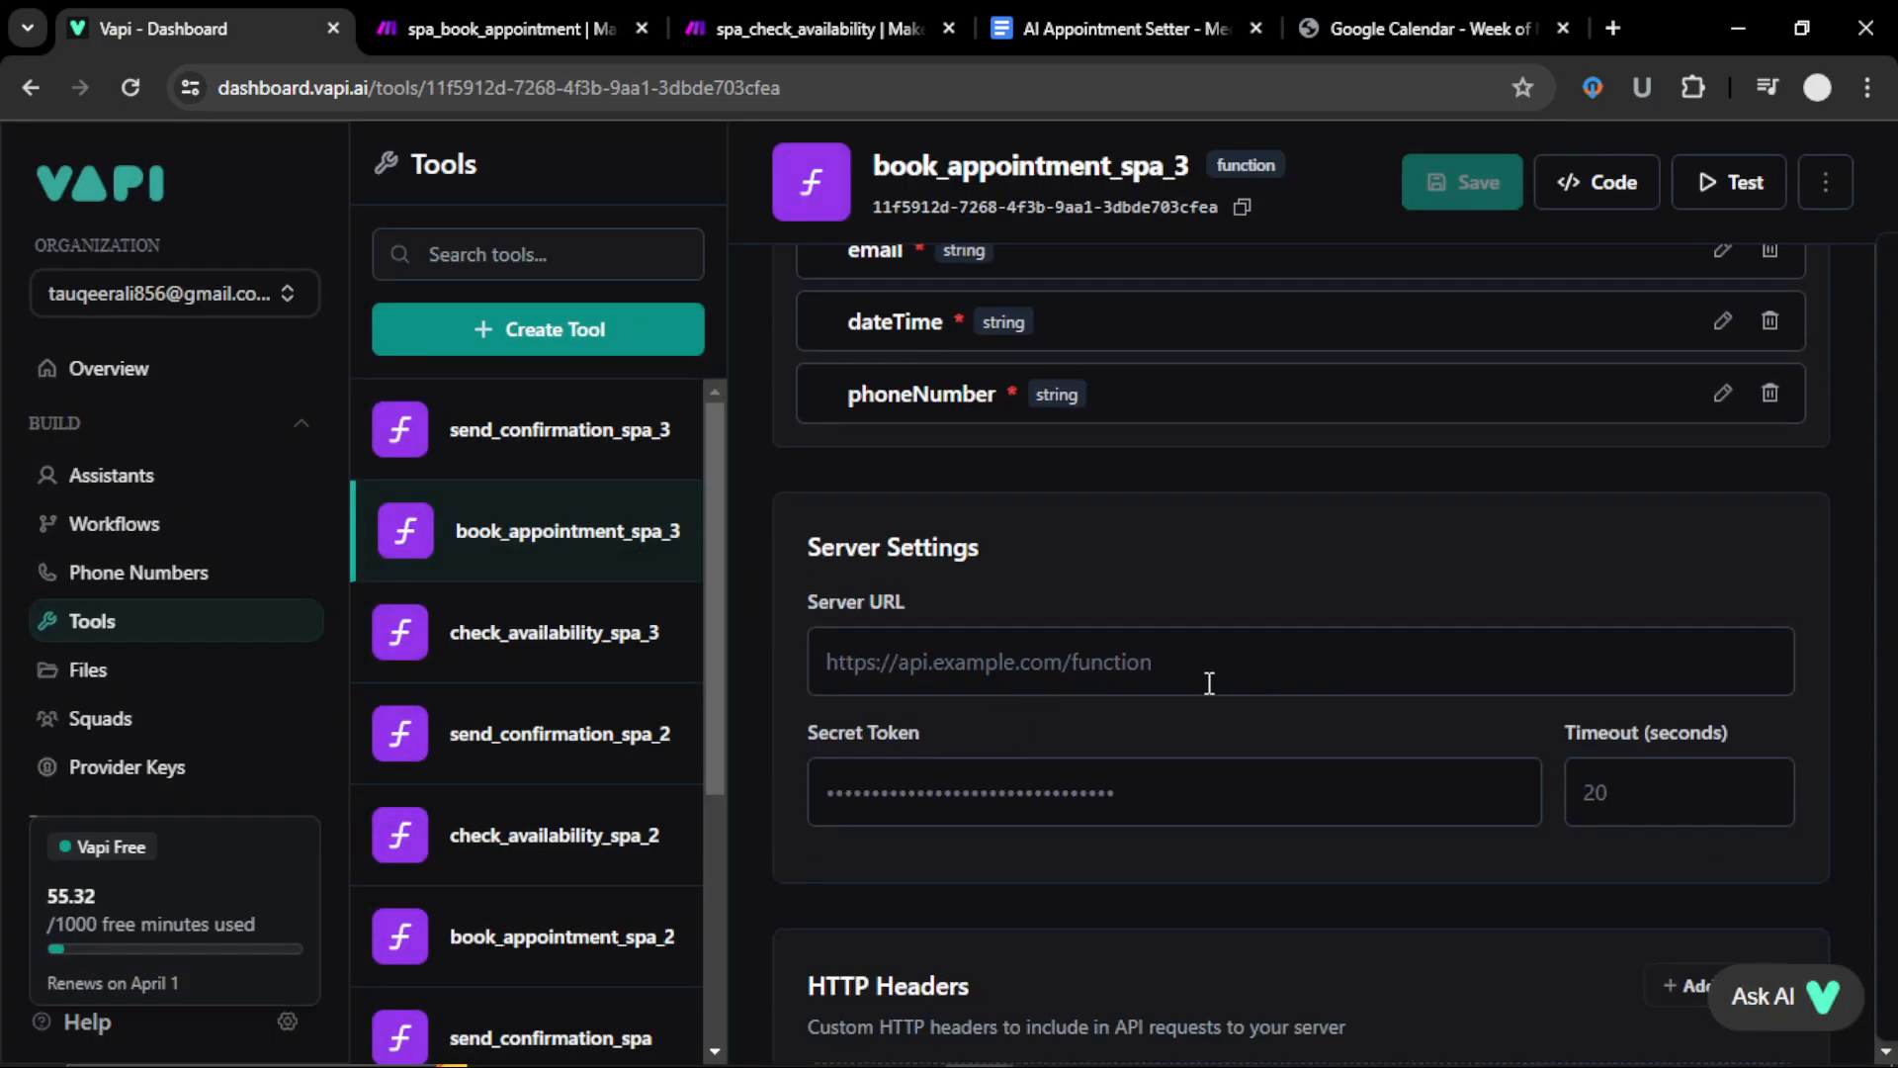
Step: Recheck the scenario's custom webhook, cancelling a new webhook and keeping the existing one
left_click(514, 27)
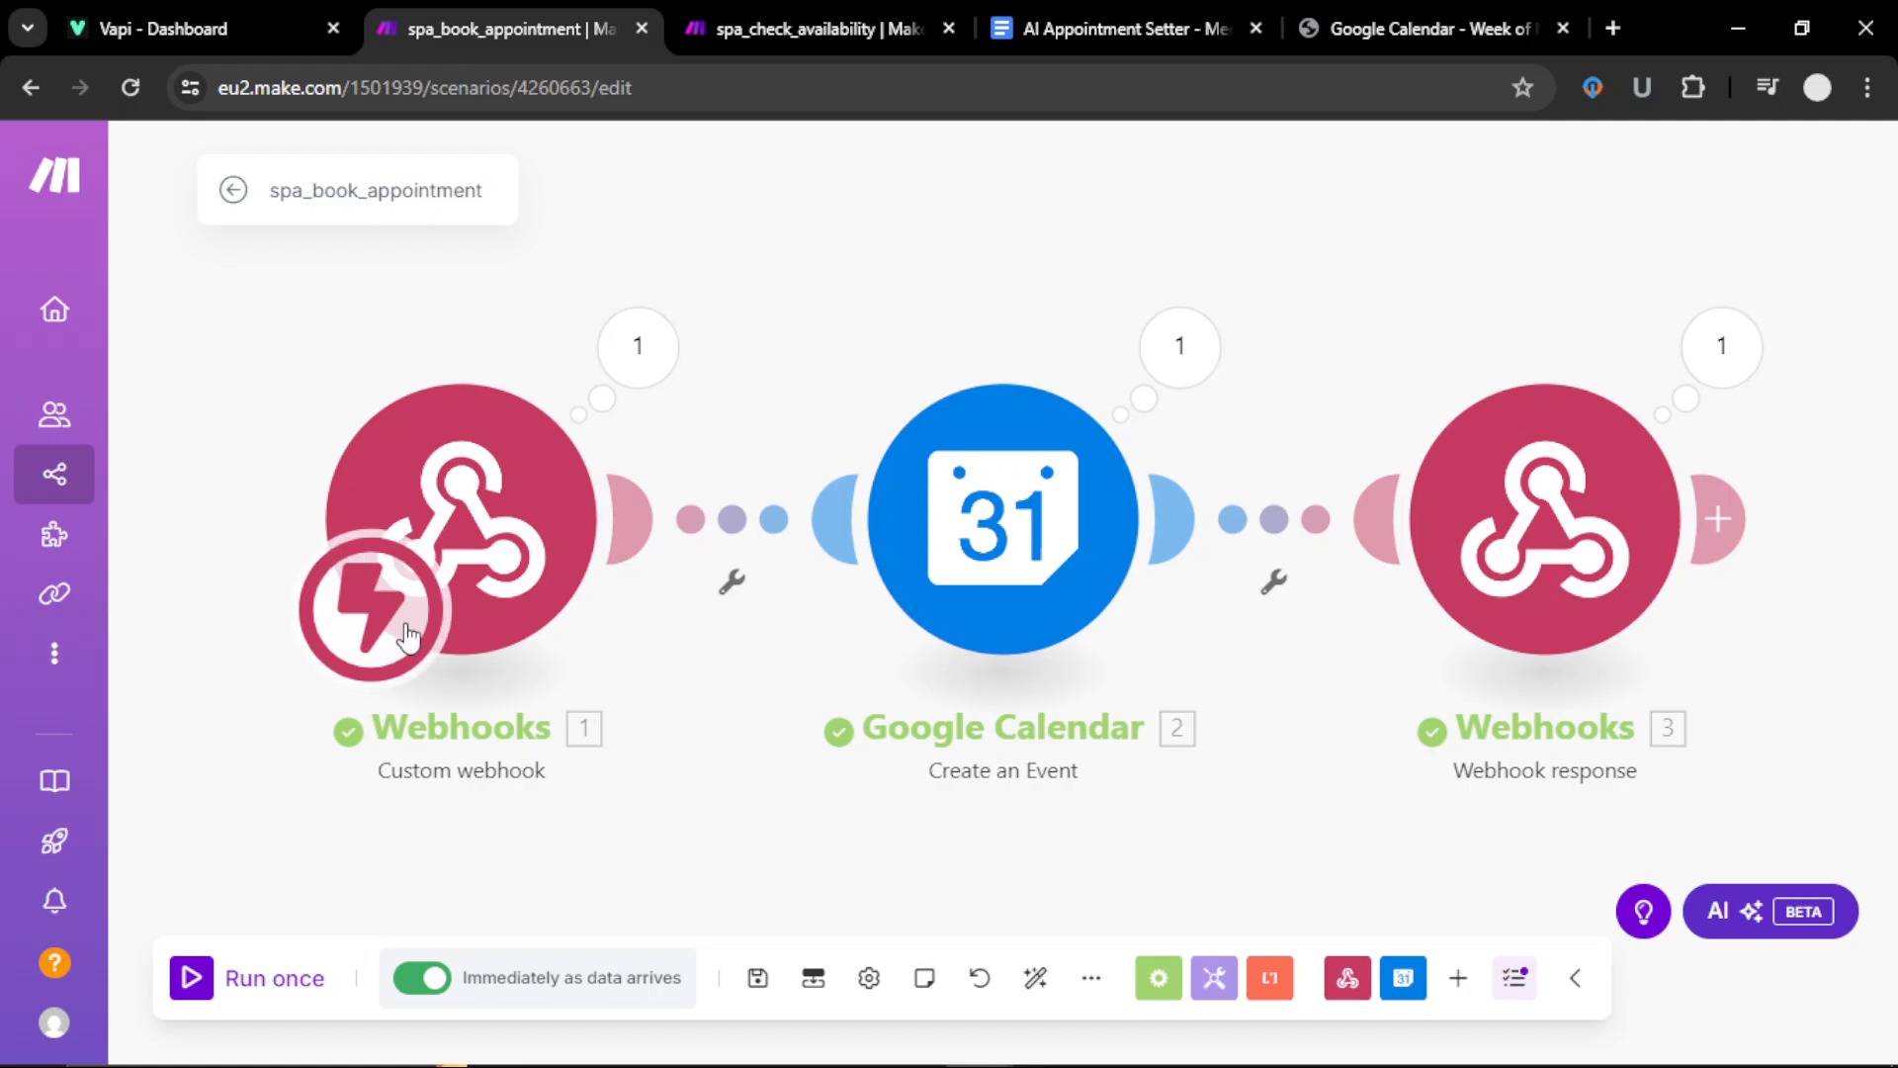
left_click(465, 524)
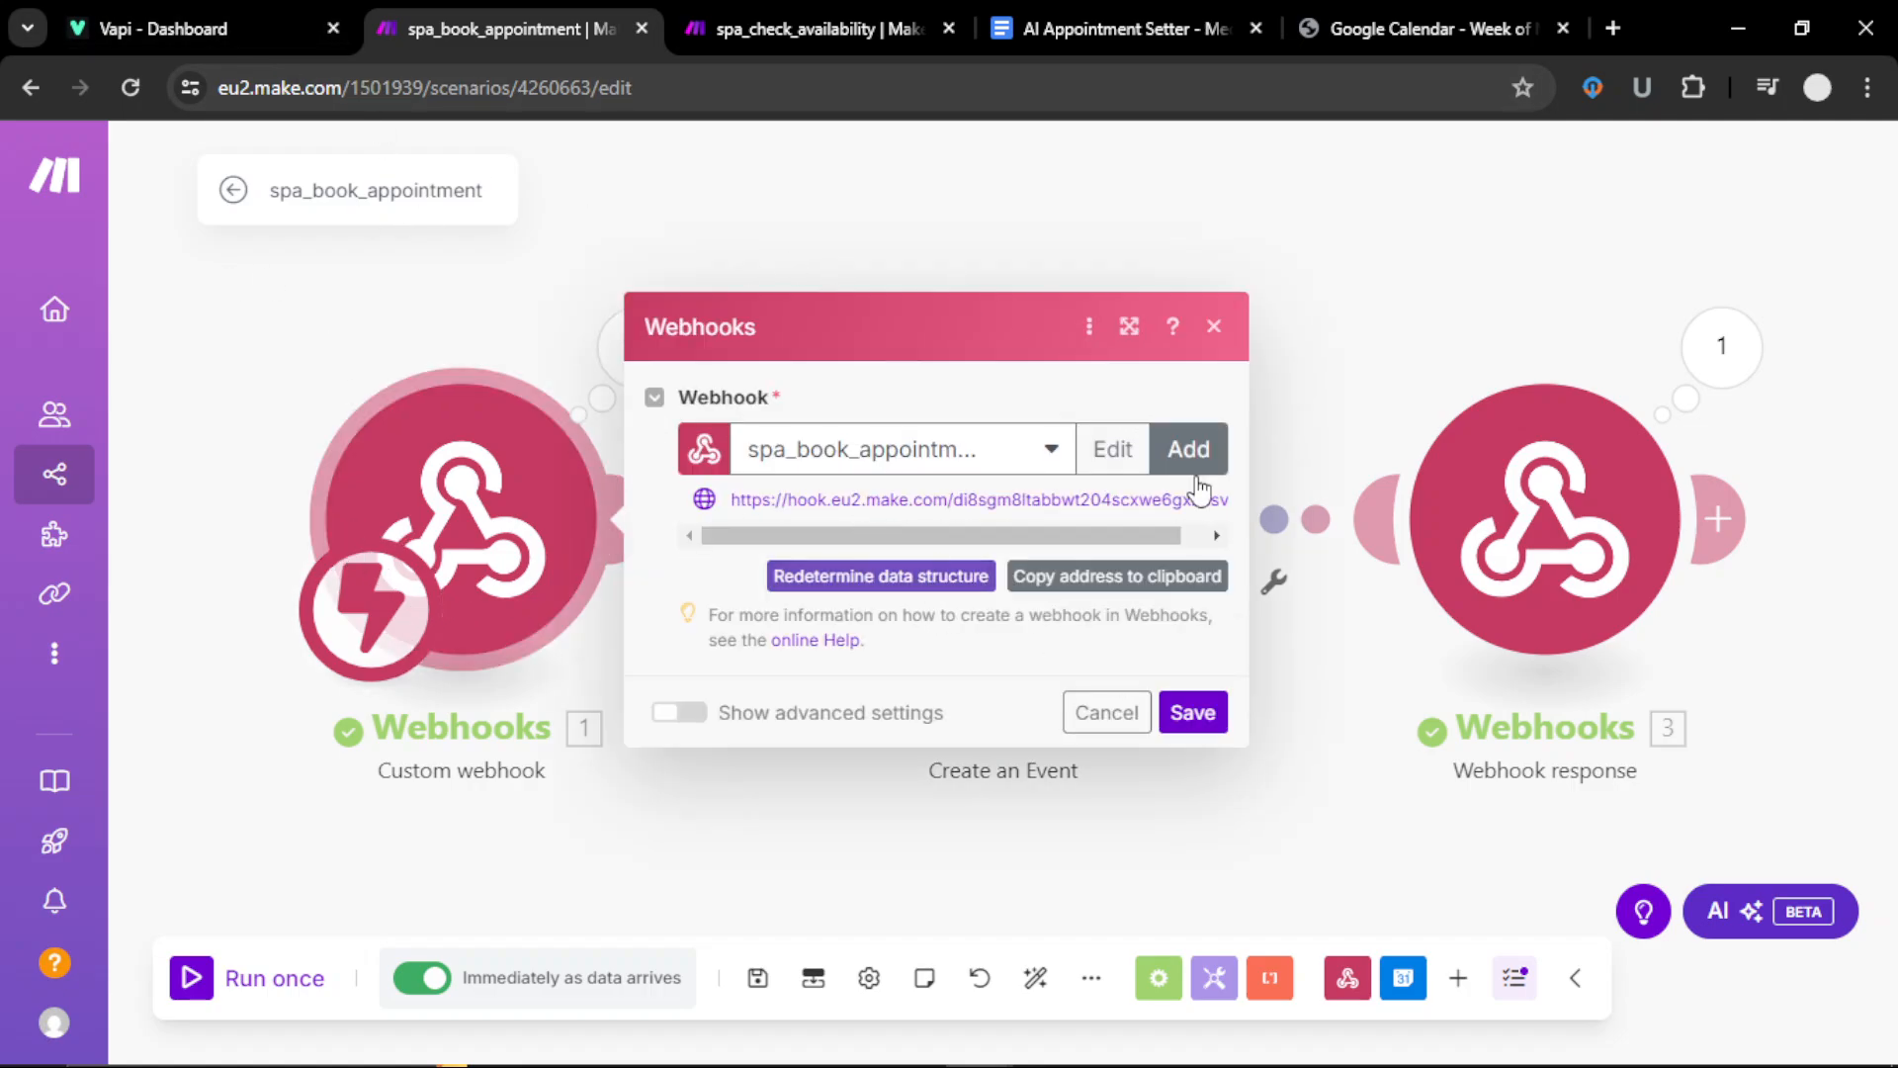
left_click(1187, 450)
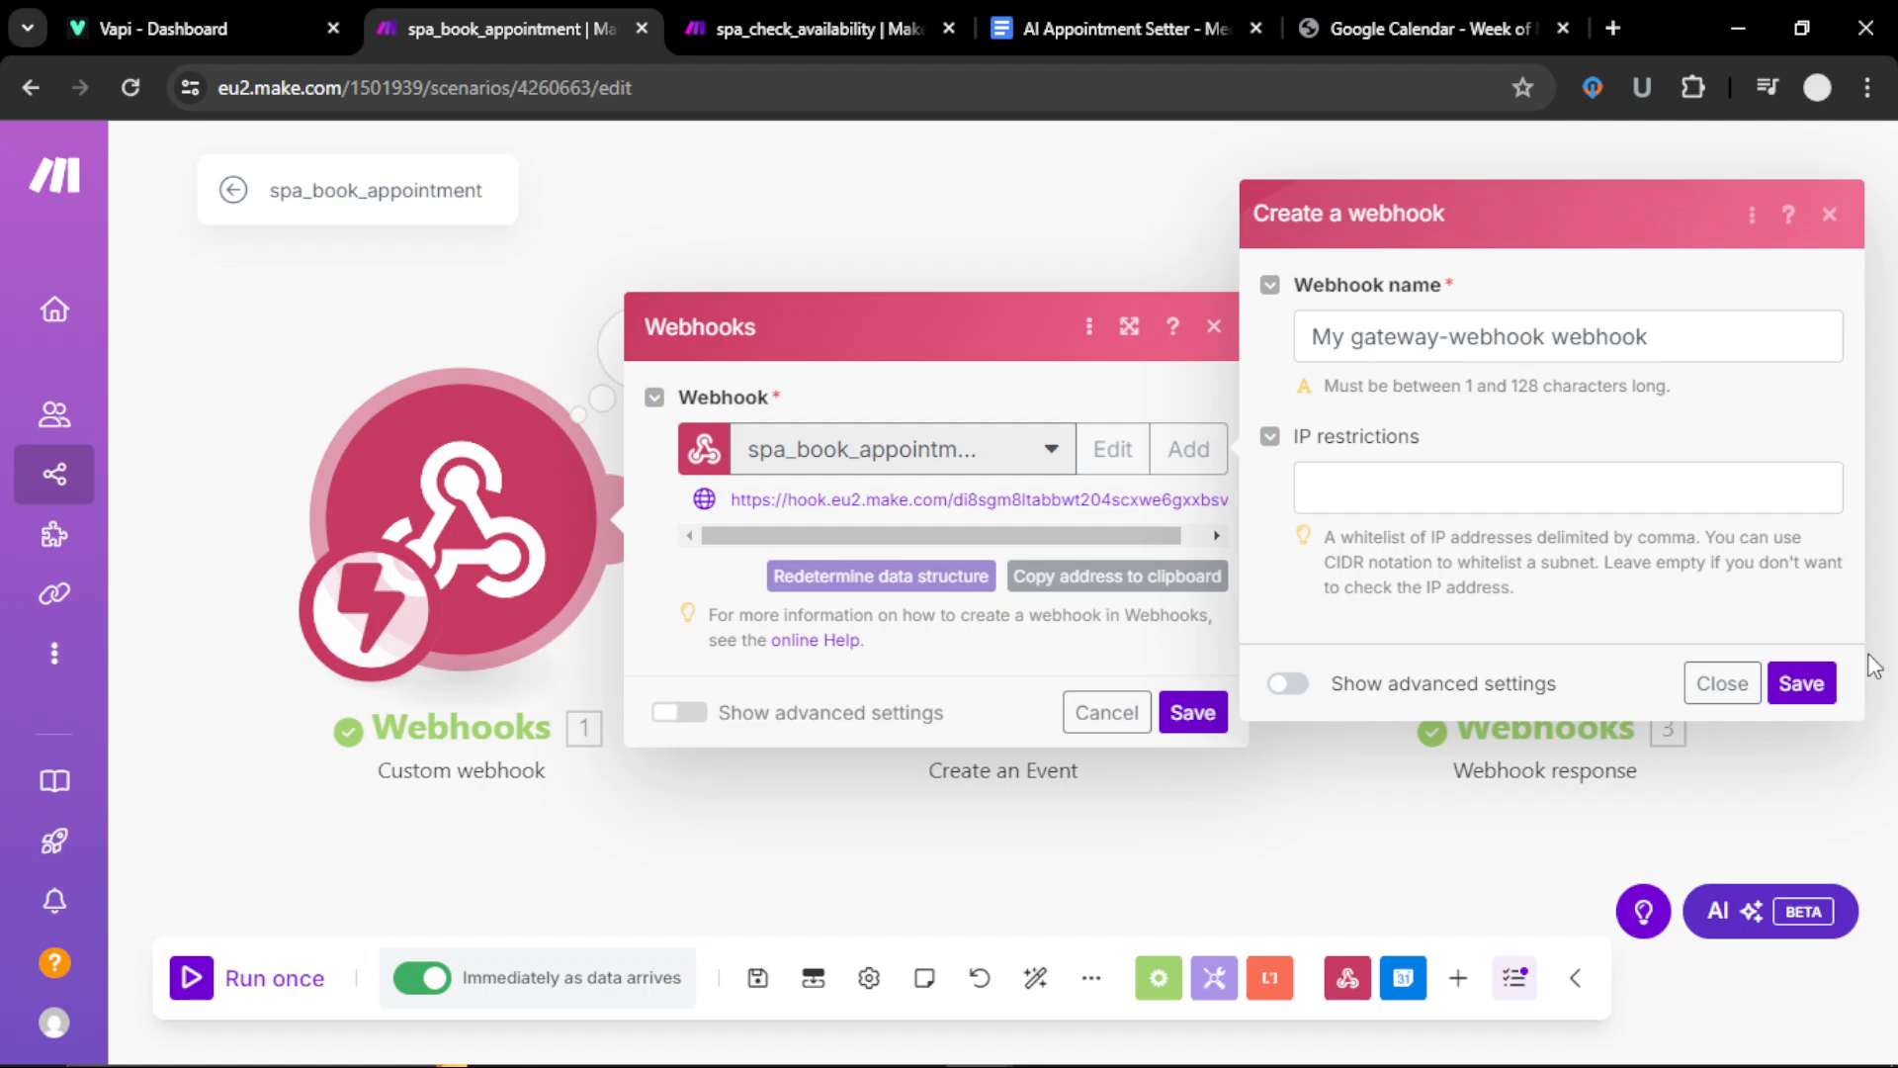
left_click(1713, 689)
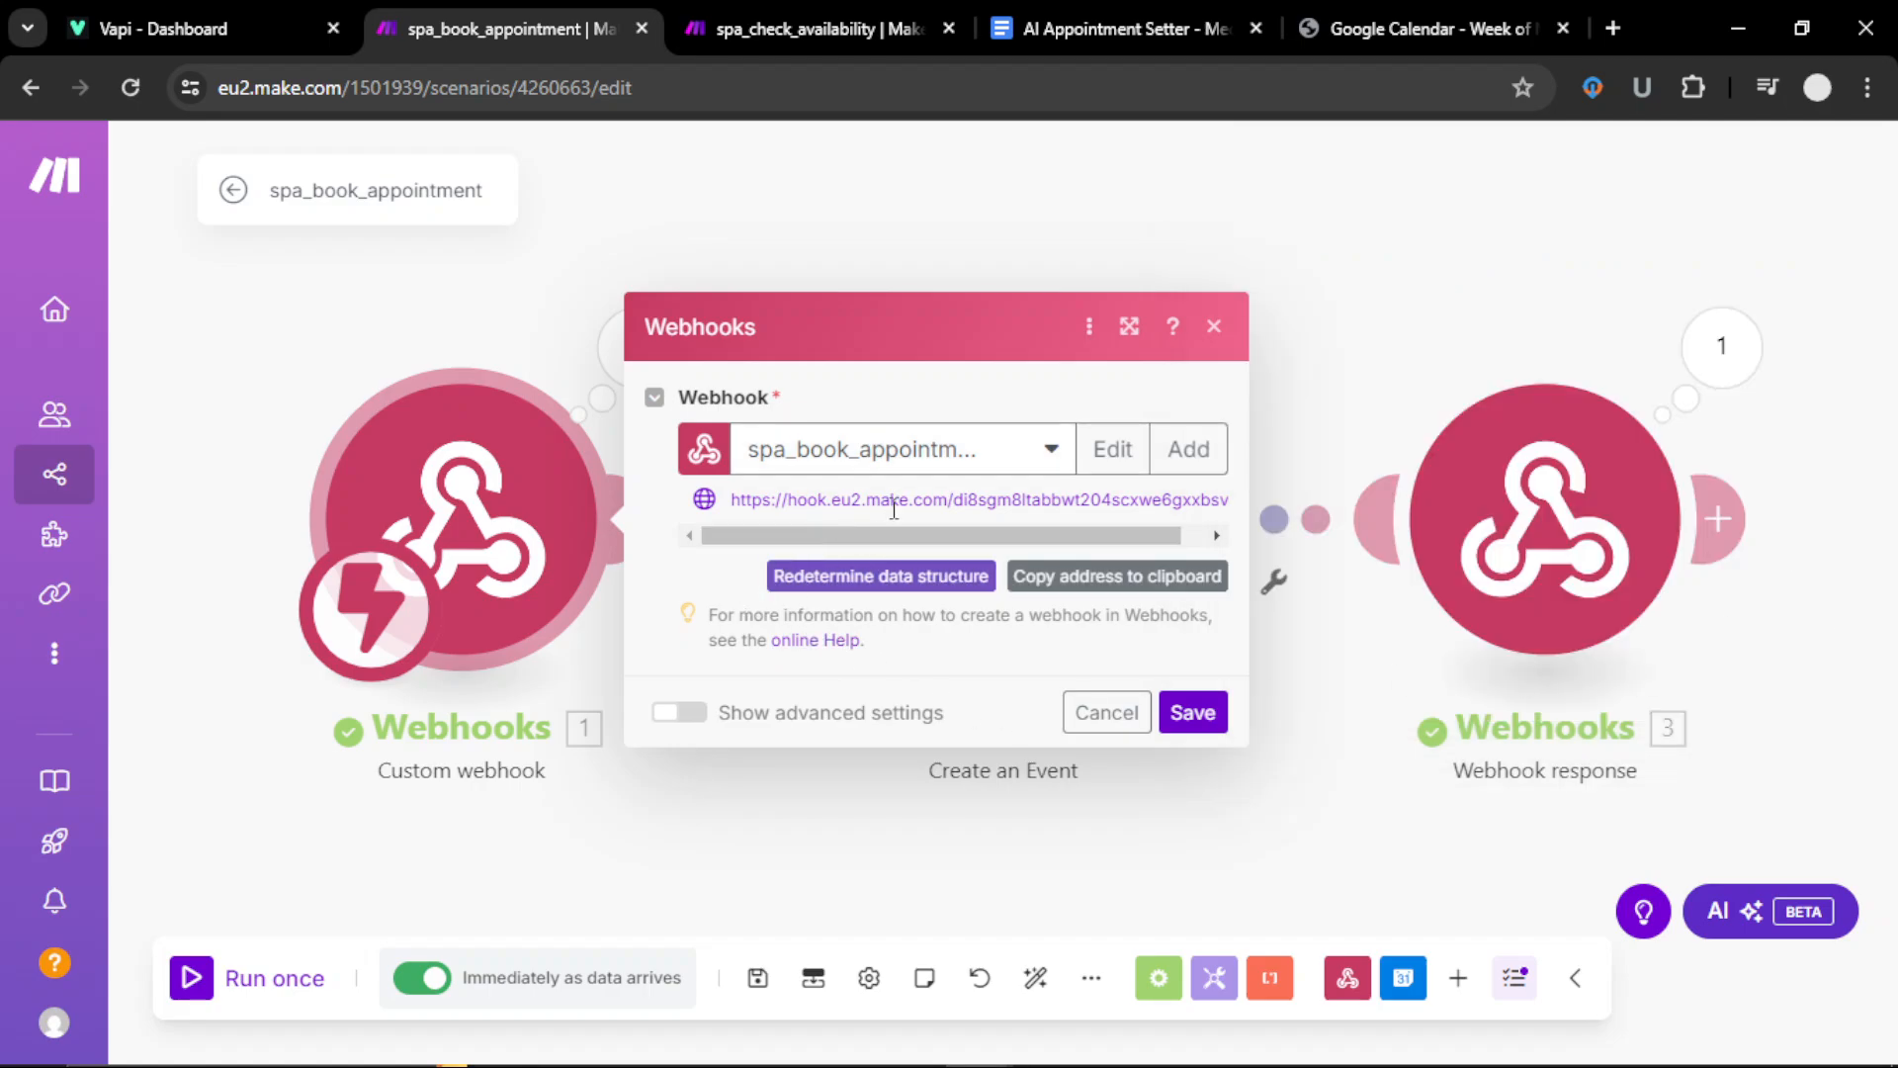
left_click(197, 30)
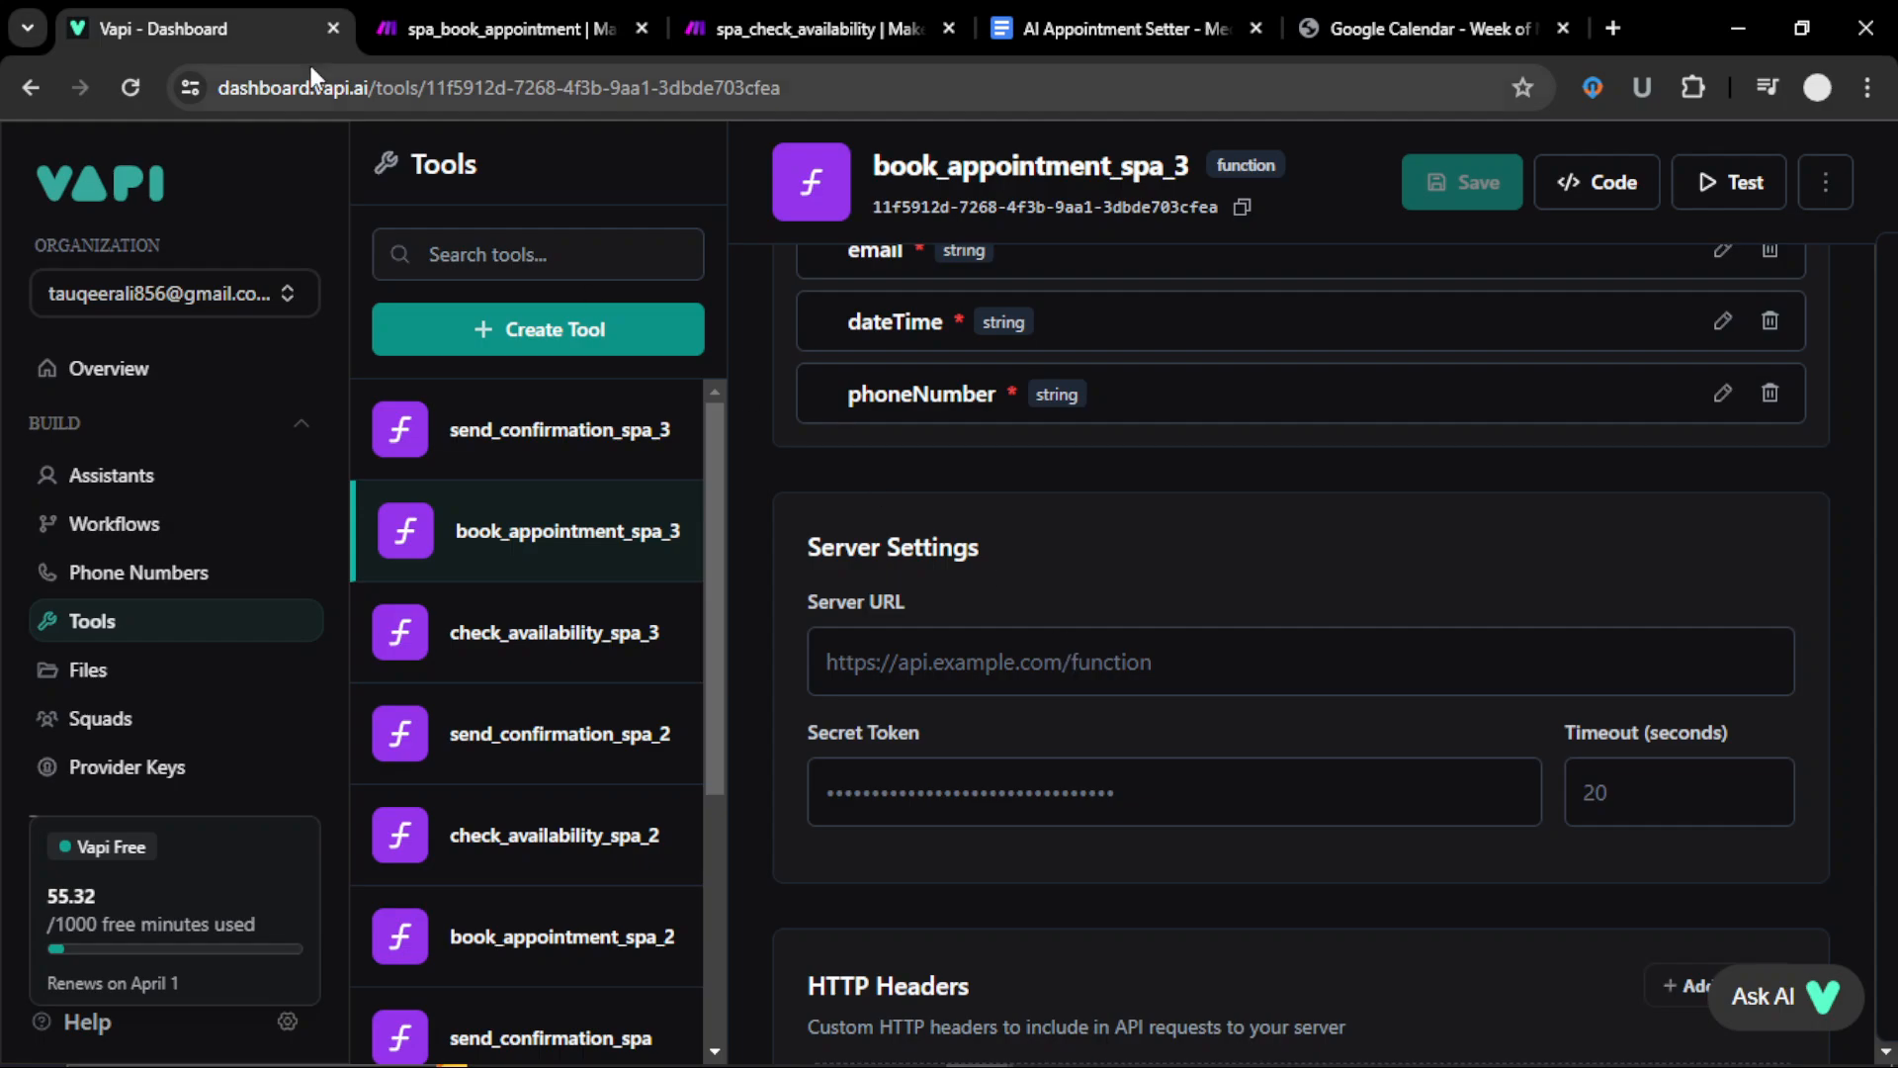
left_click(465, 27)
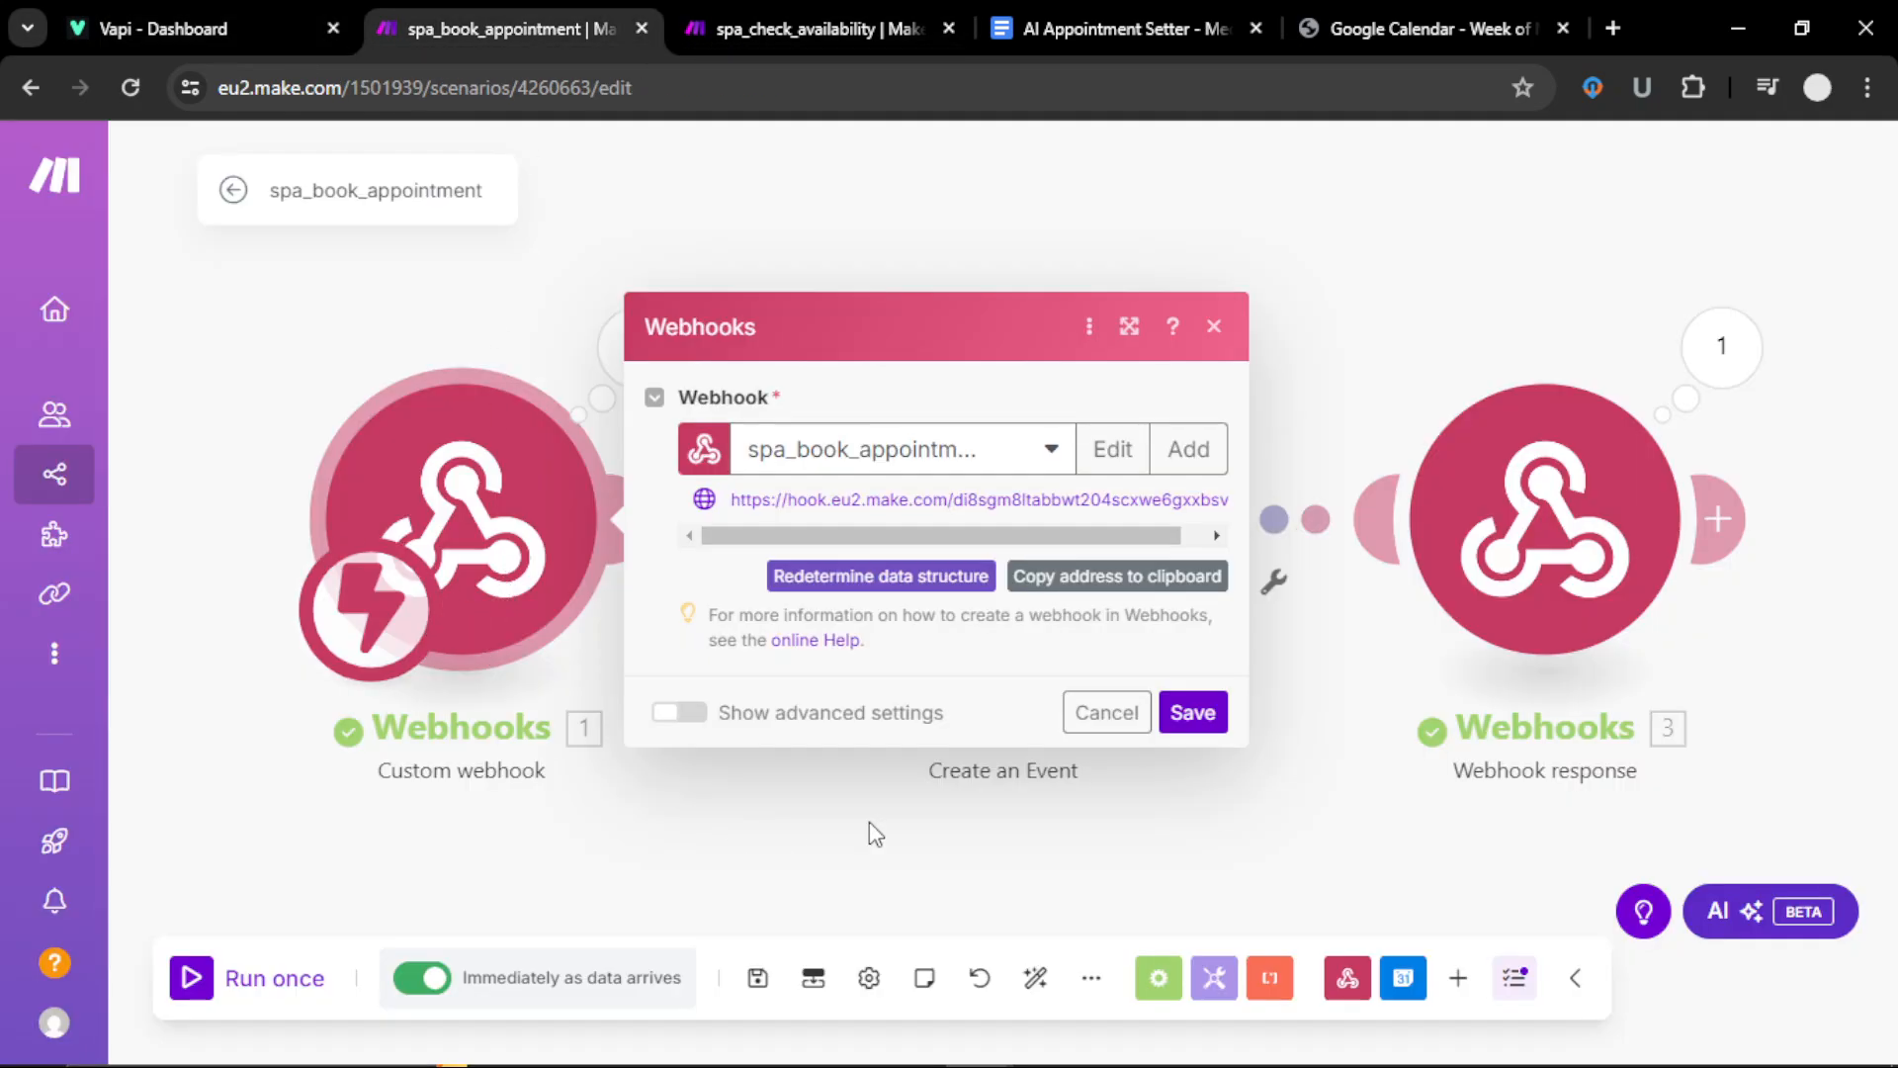
left_click(1193, 711)
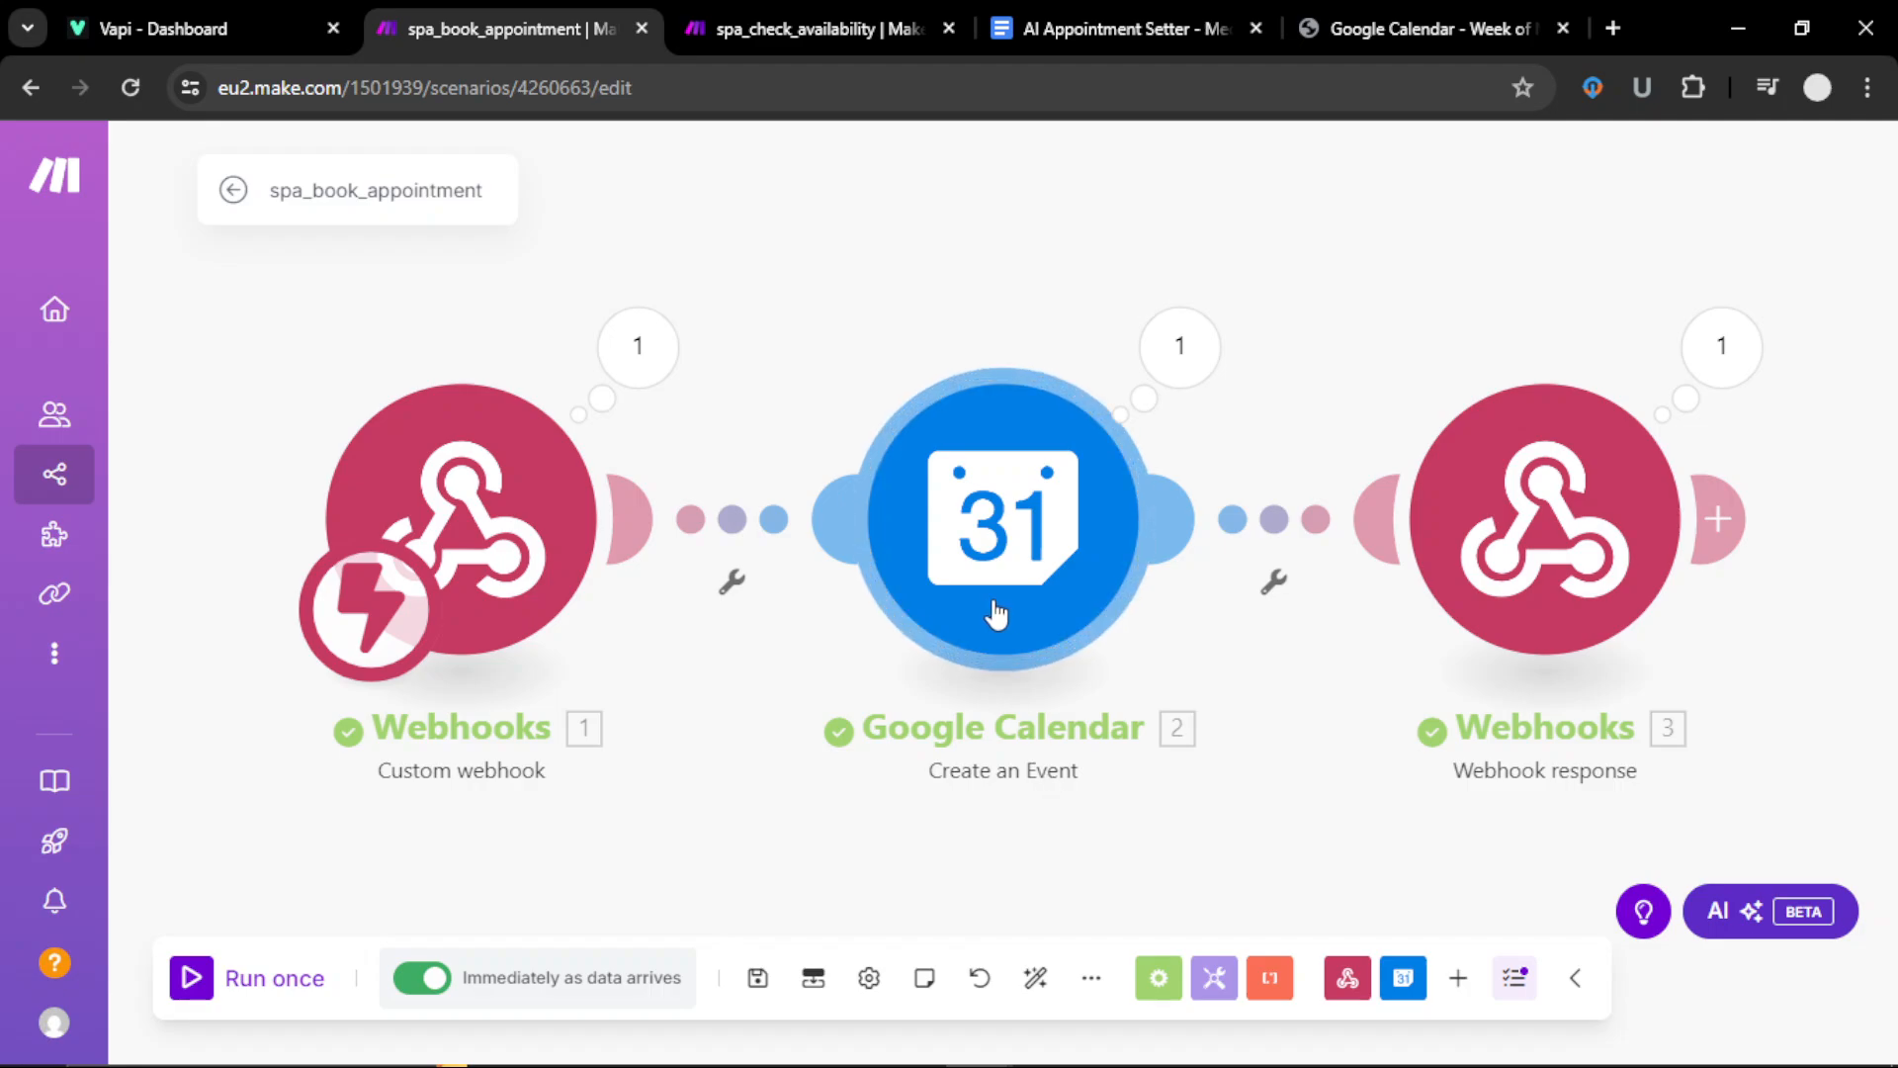
Step: Keep In Detail mode and check the event name uses 'Med Spa' plus the webhook's caller name
left_click(994, 564)
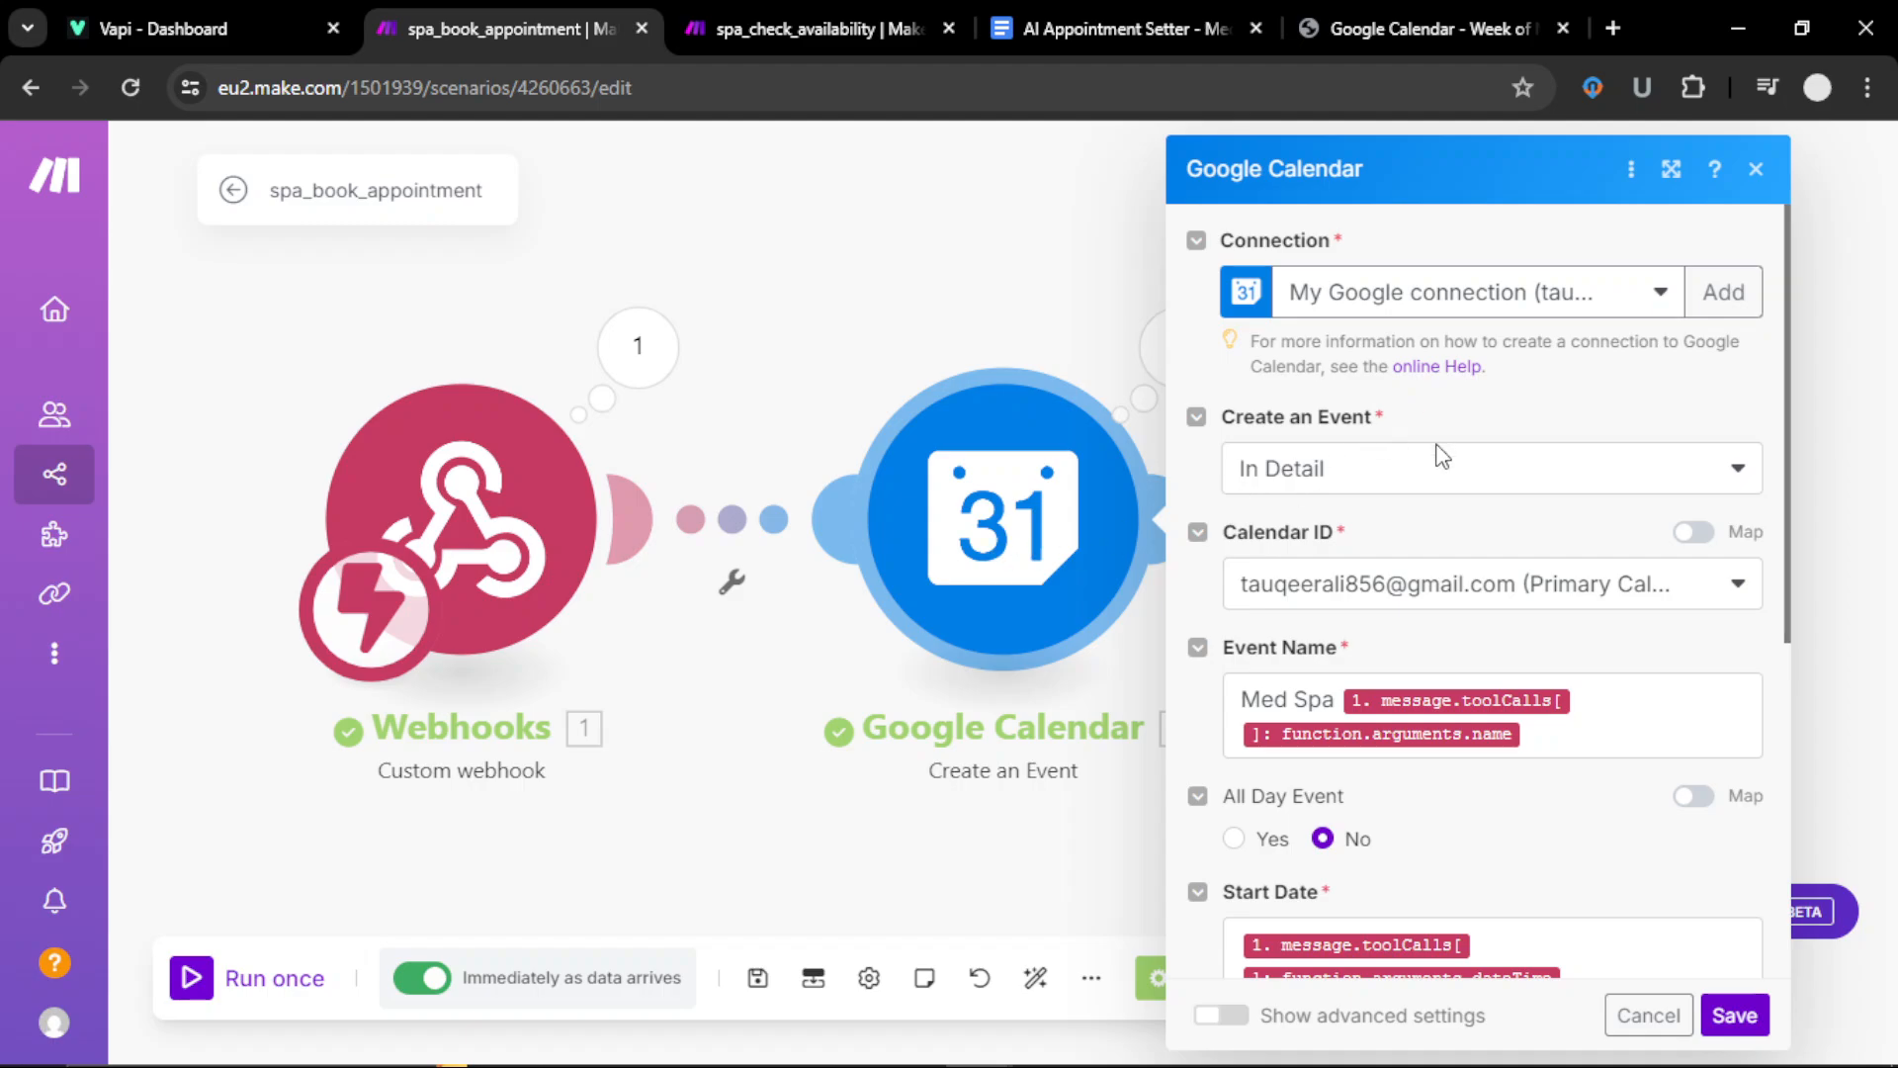
scroll(1488, 447, "down", 2)
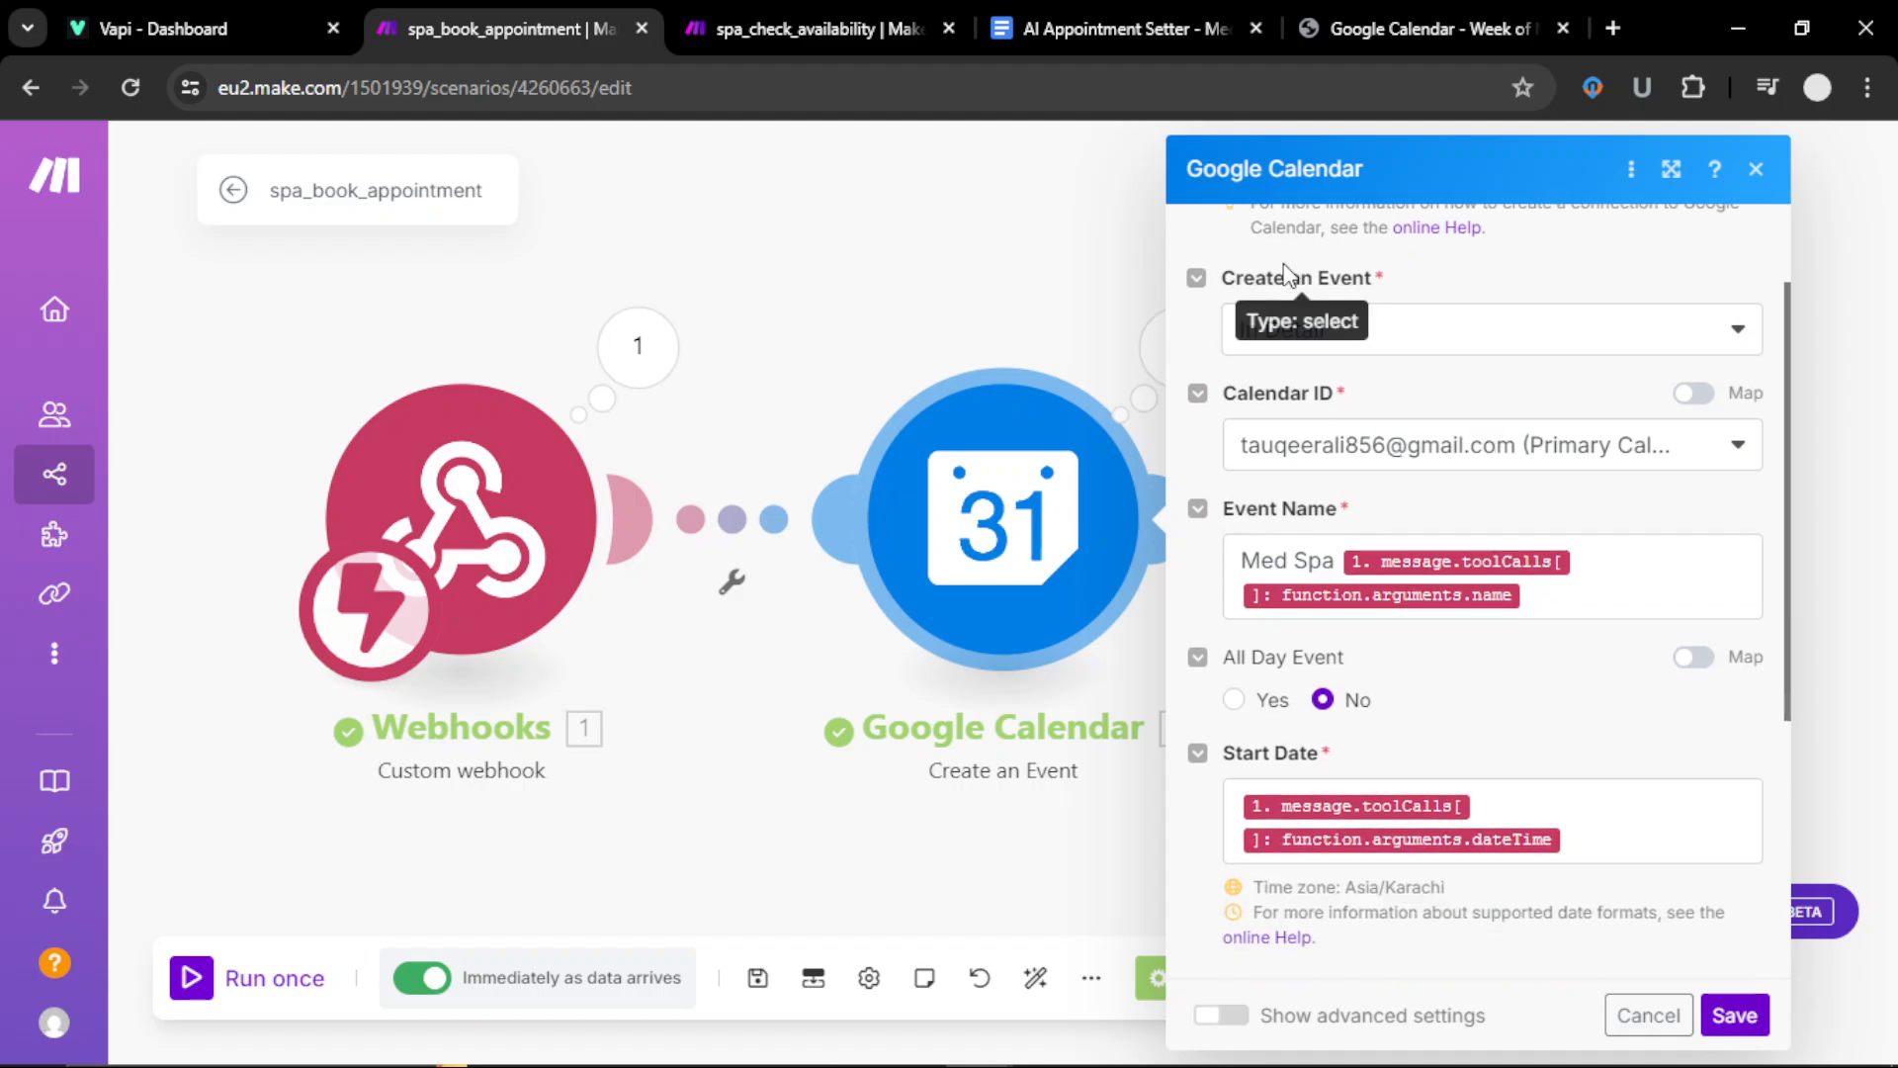
left_click(1432, 354)
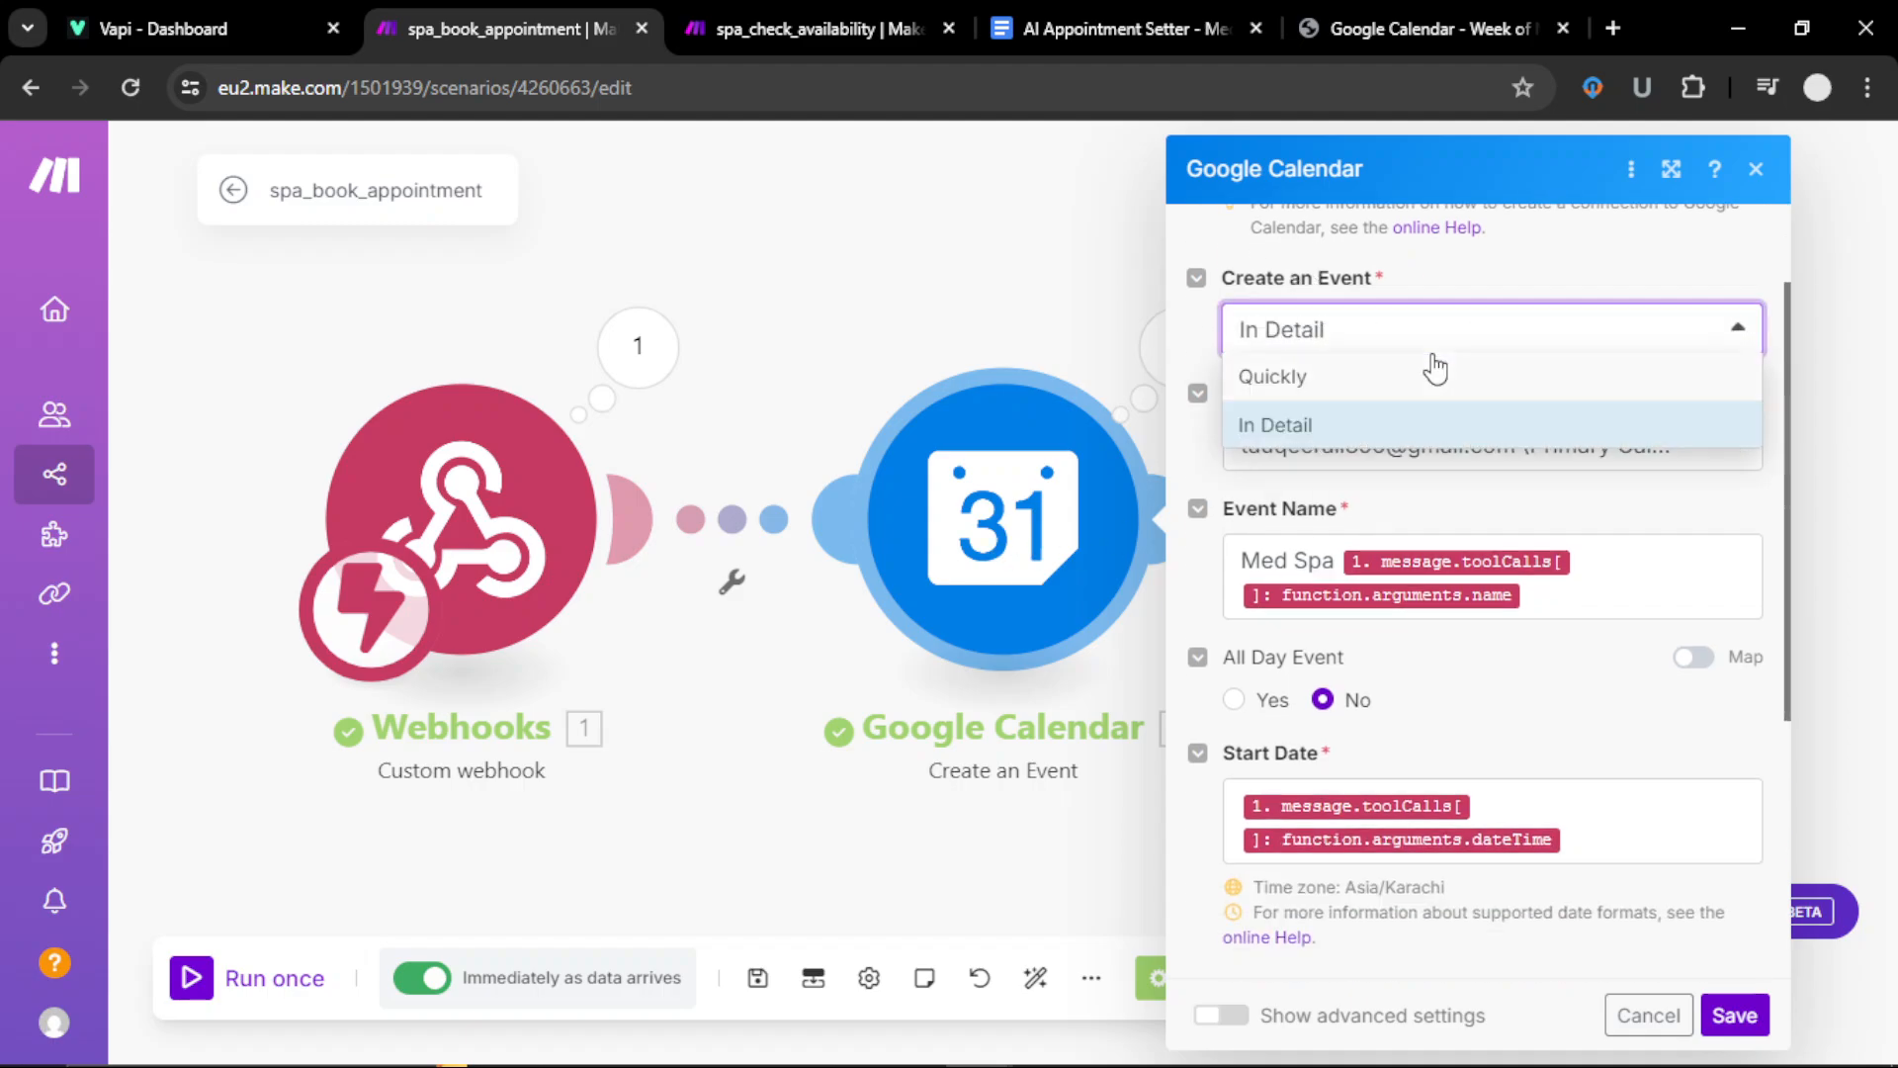
left_click(1440, 352)
scroll(1335, 470, "down", 2)
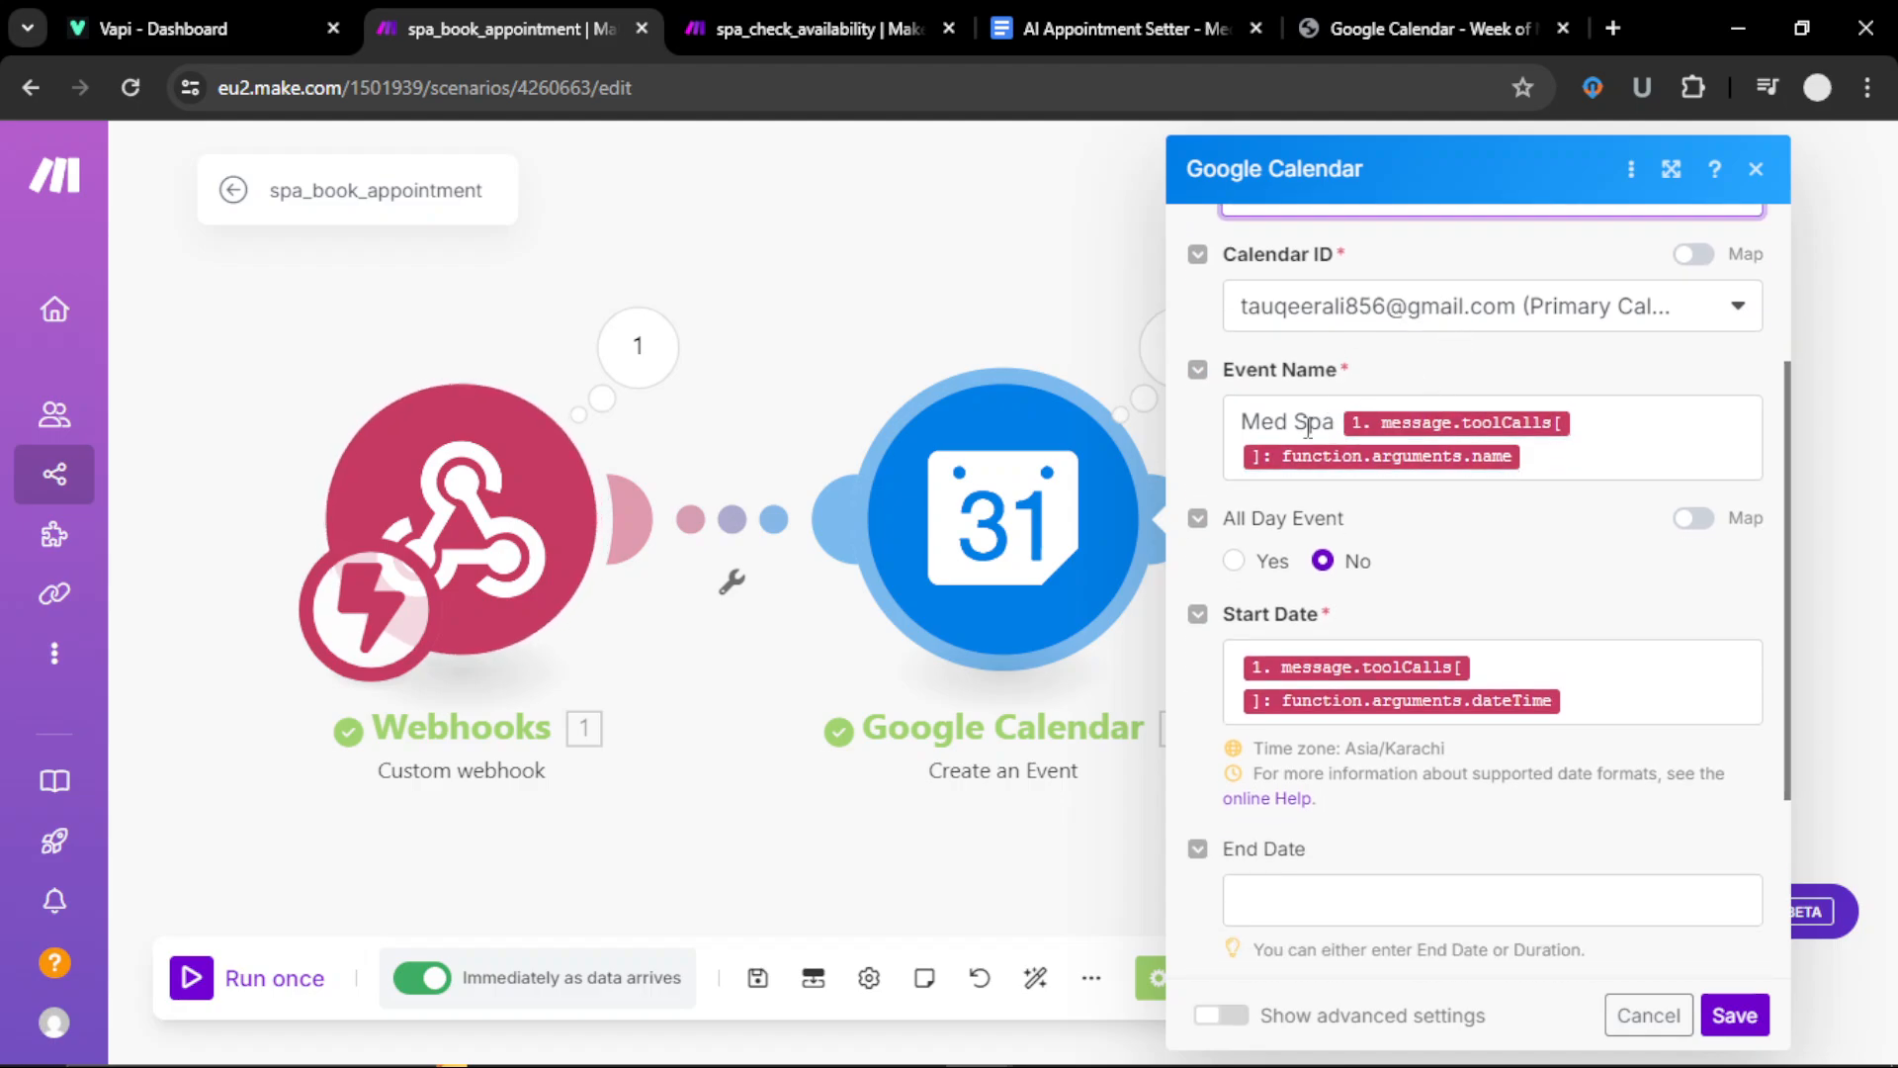
left_click(1559, 467)
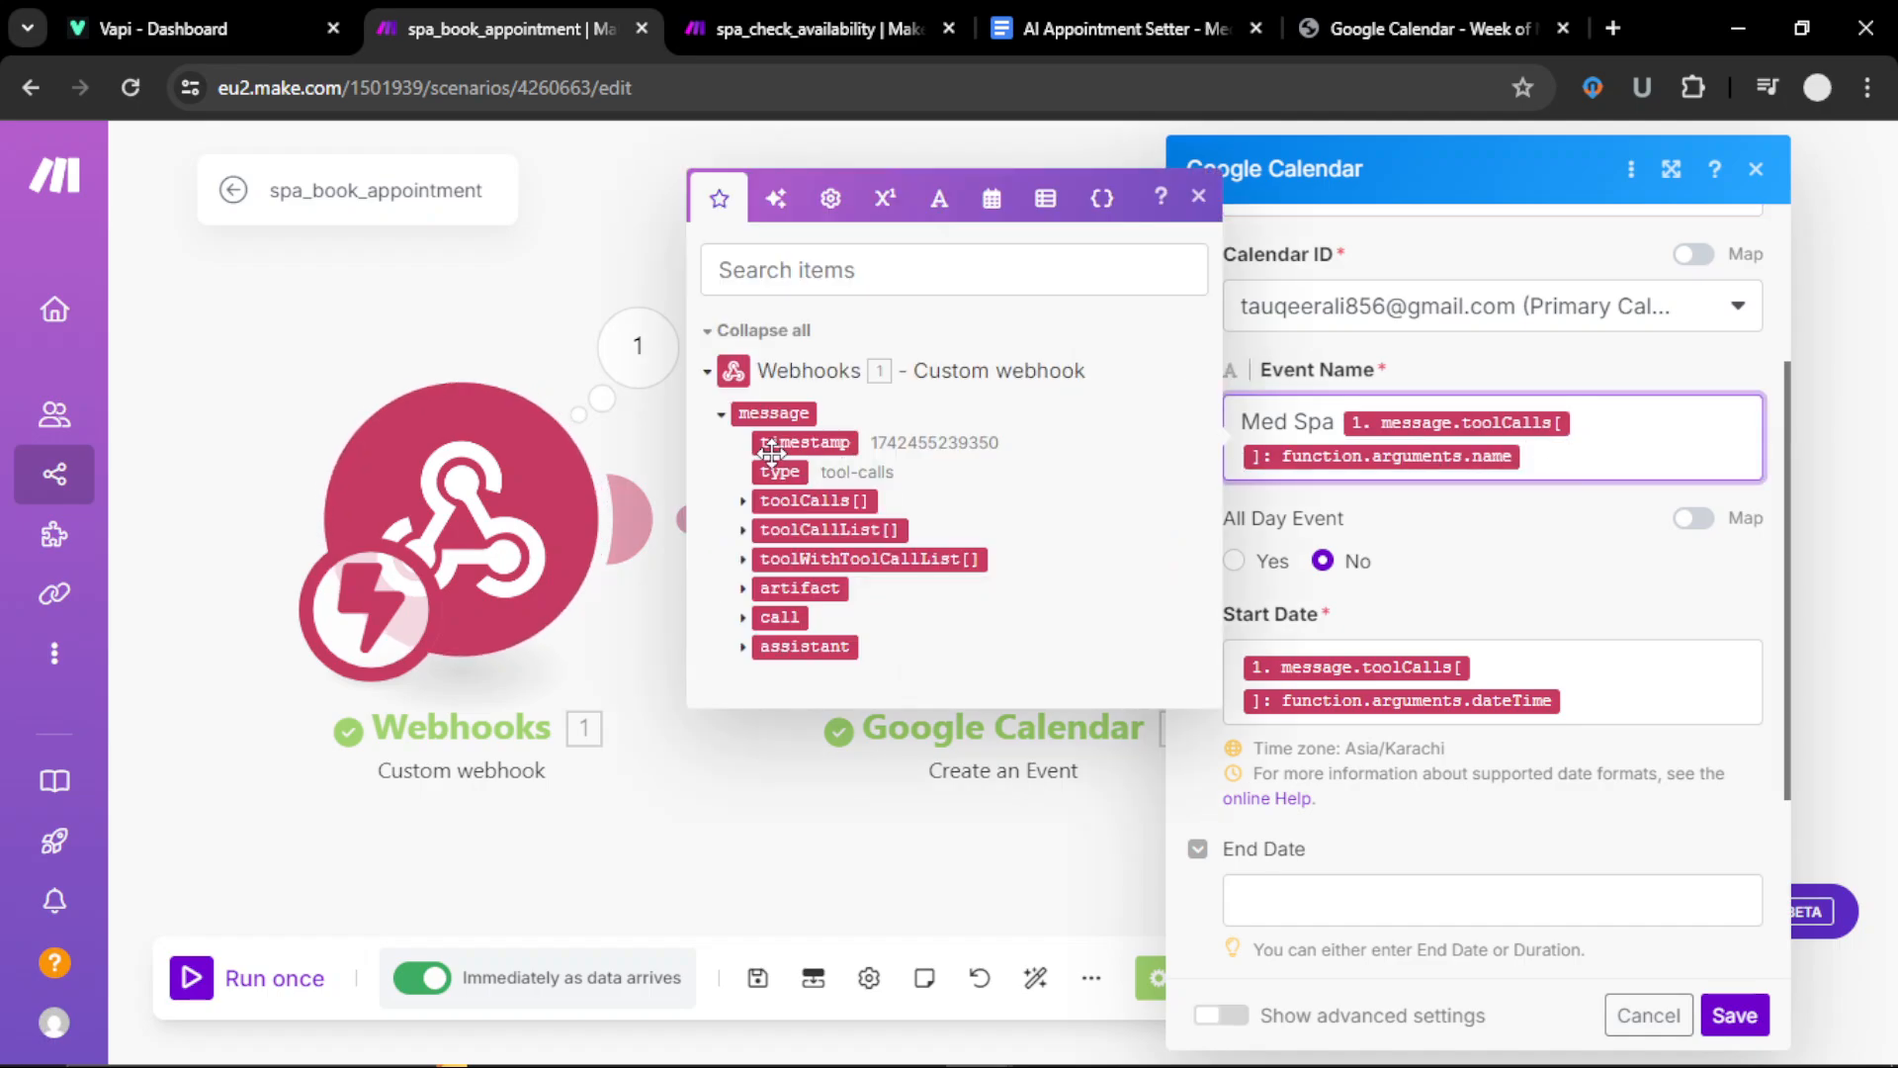
left_click(742, 502)
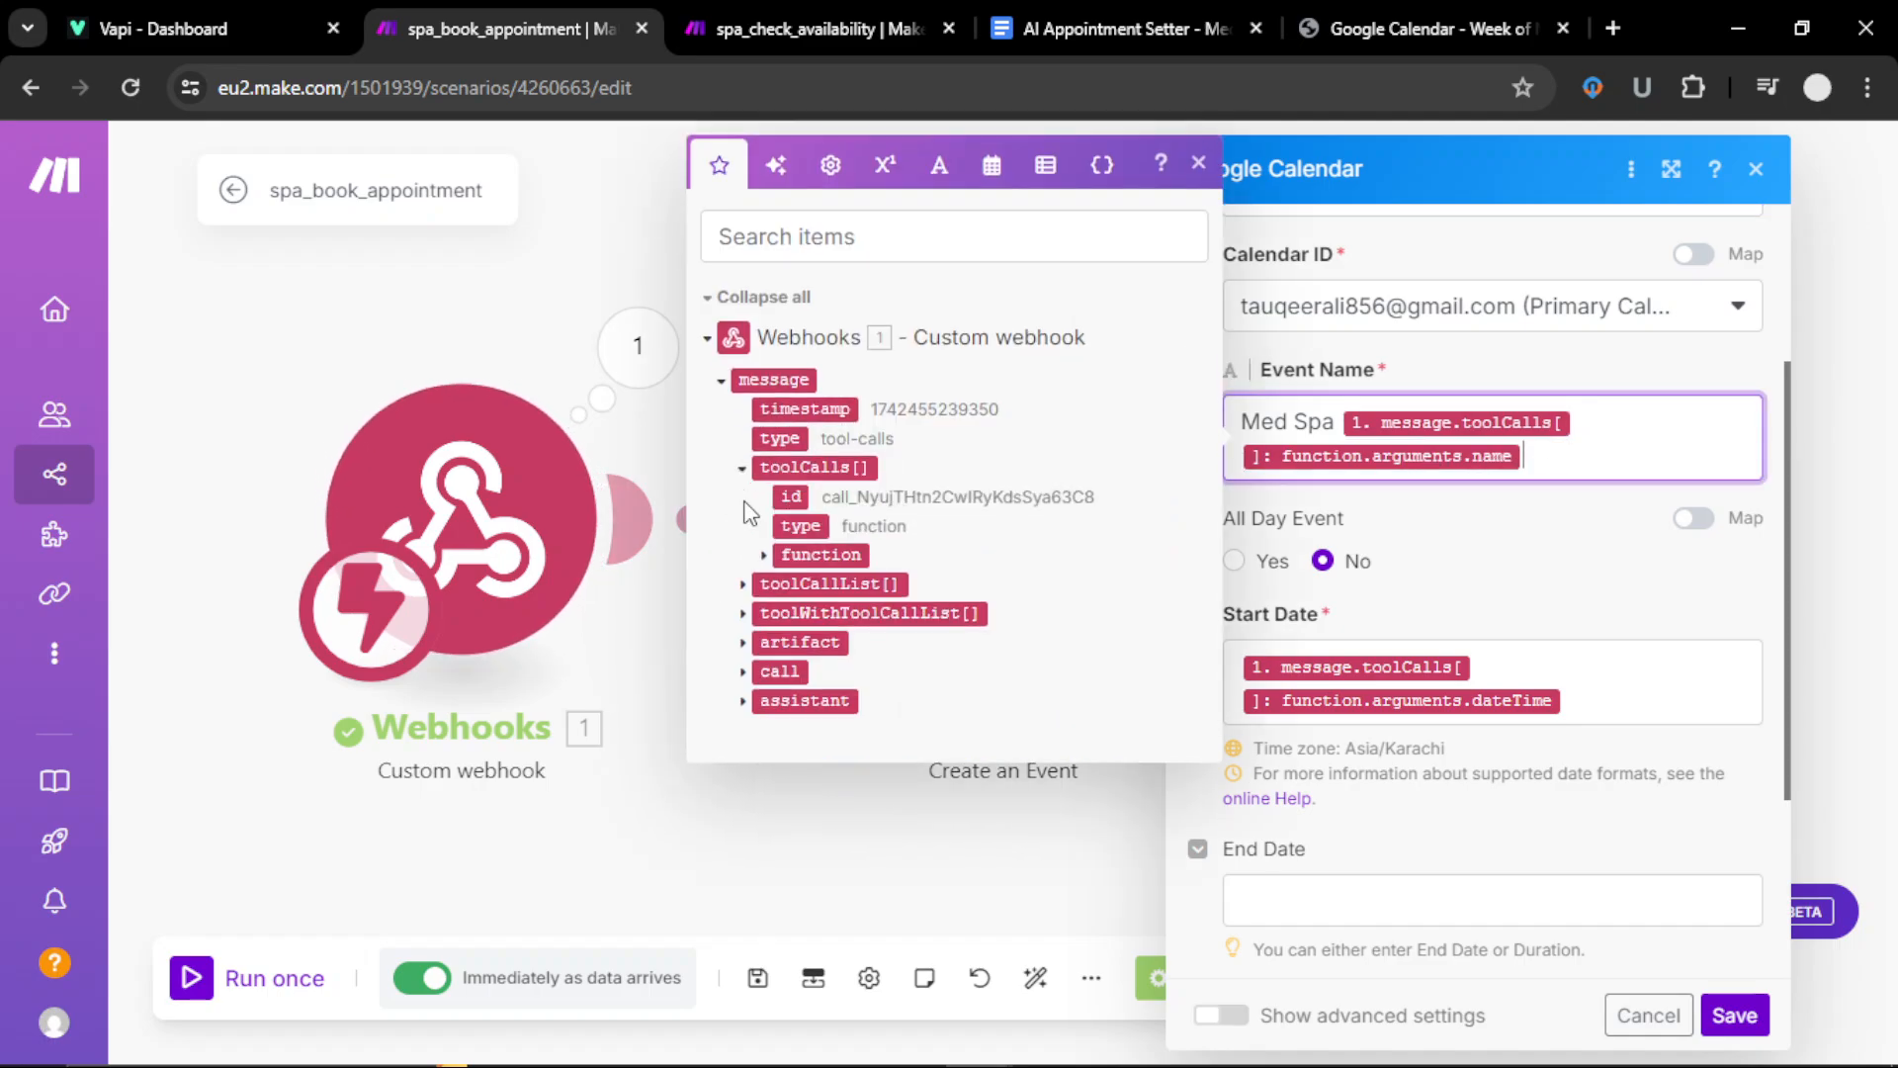
left_click(767, 555)
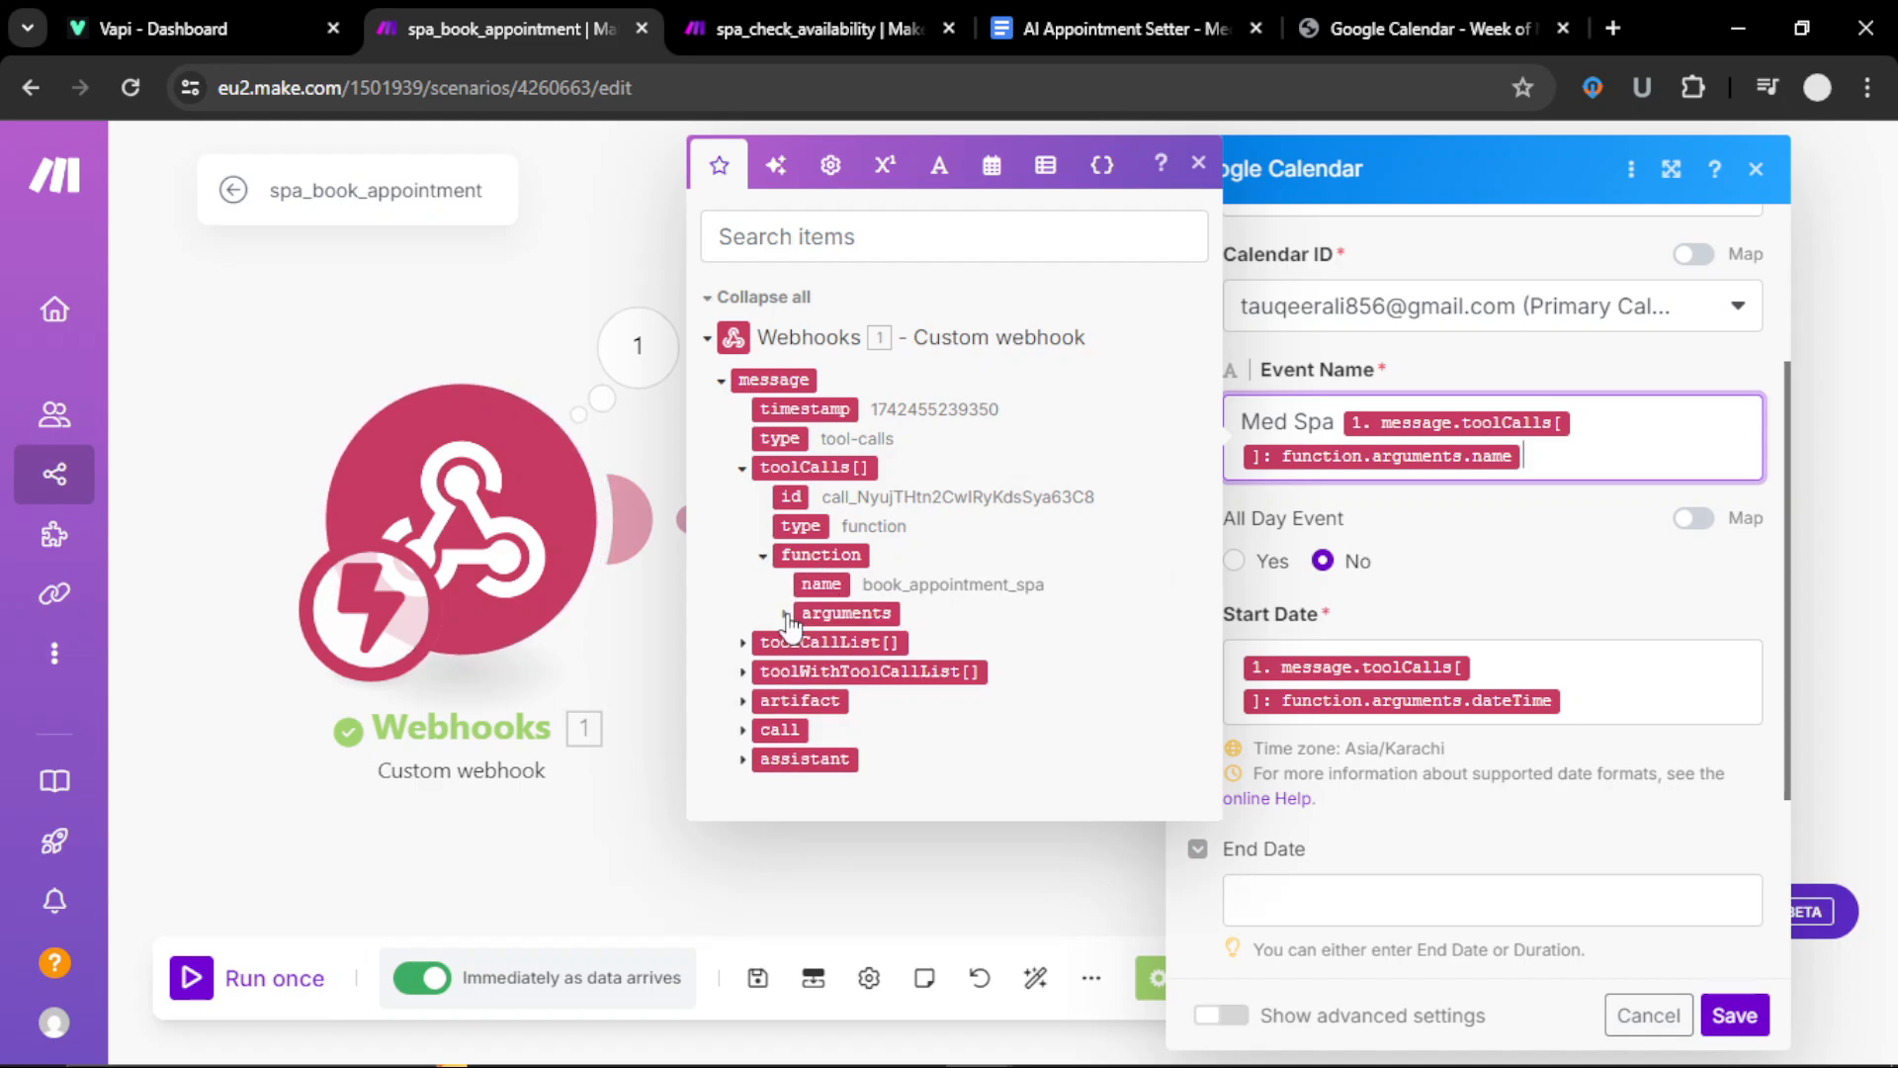
left_click(785, 615)
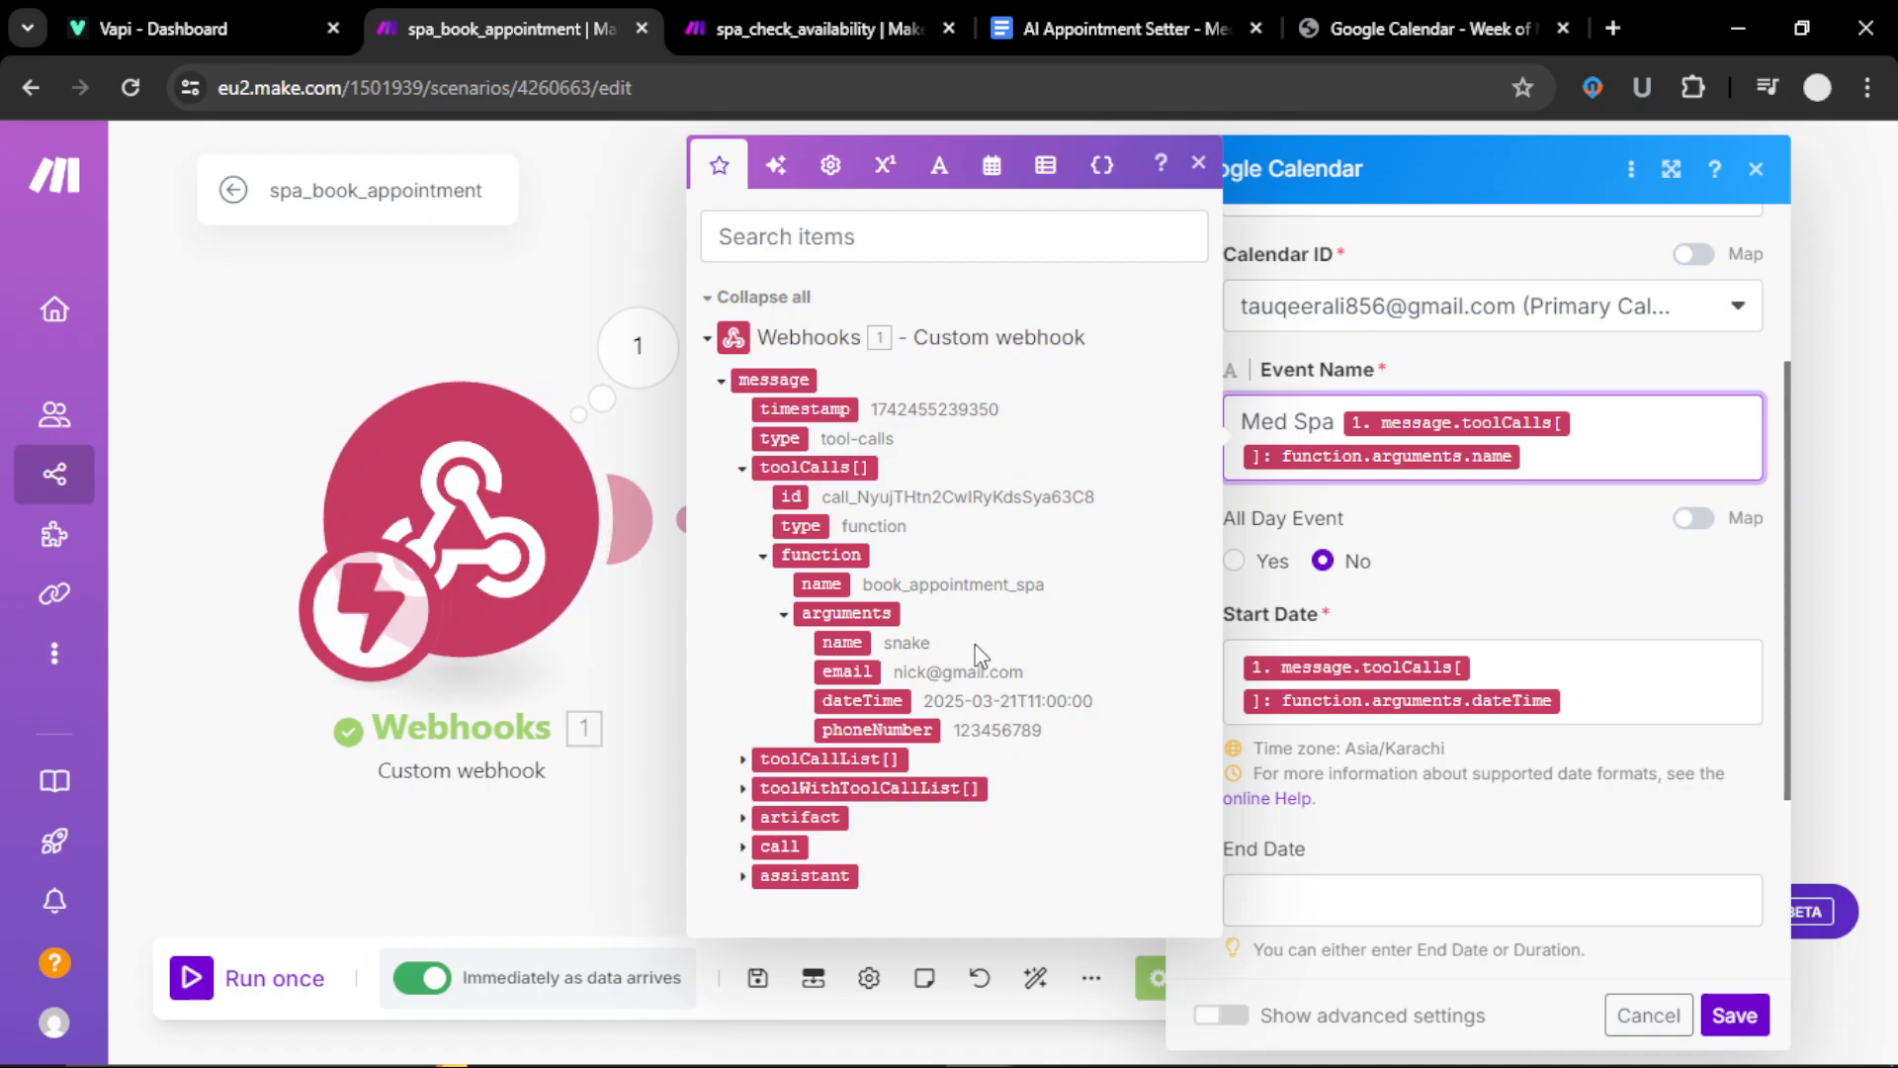
left_click(1199, 164)
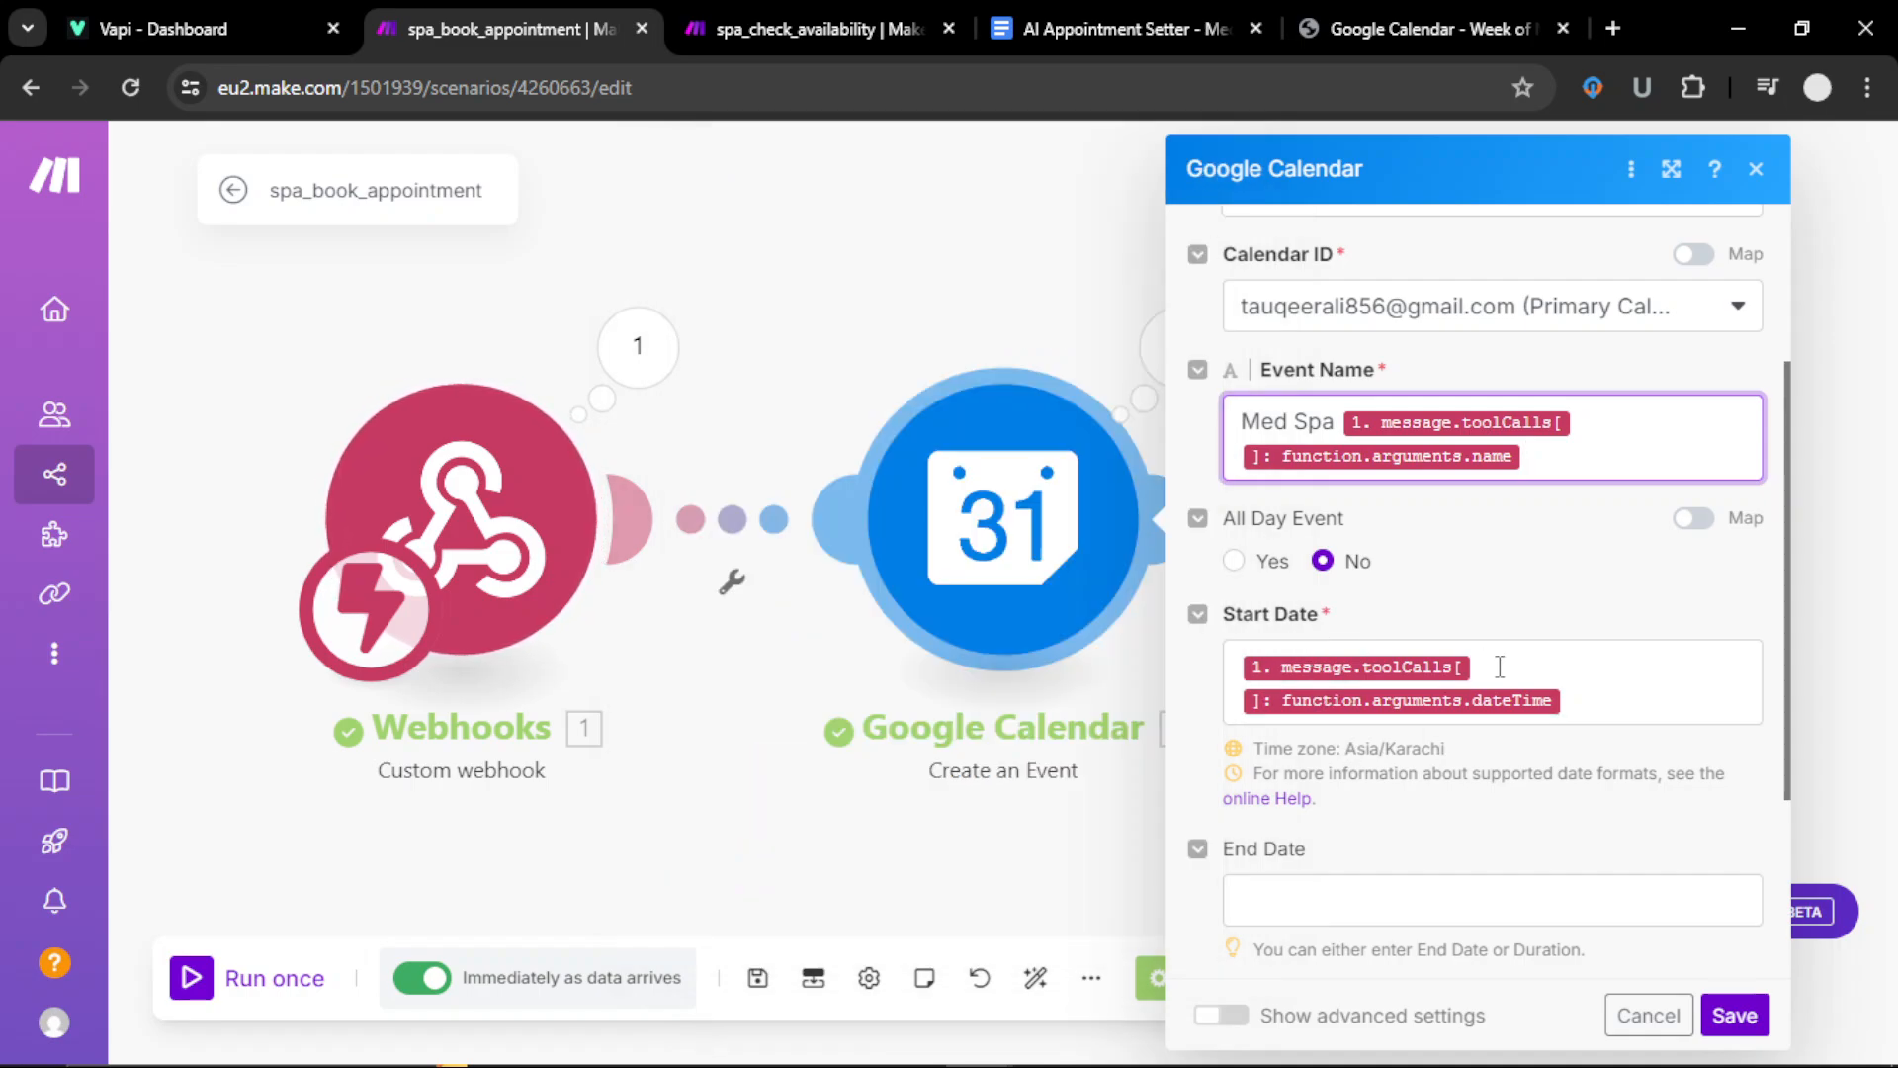
Step: Confirm the start date maps to dateTime with duration 01:00, and save the event module
scroll(1500, 669, "down", 2)
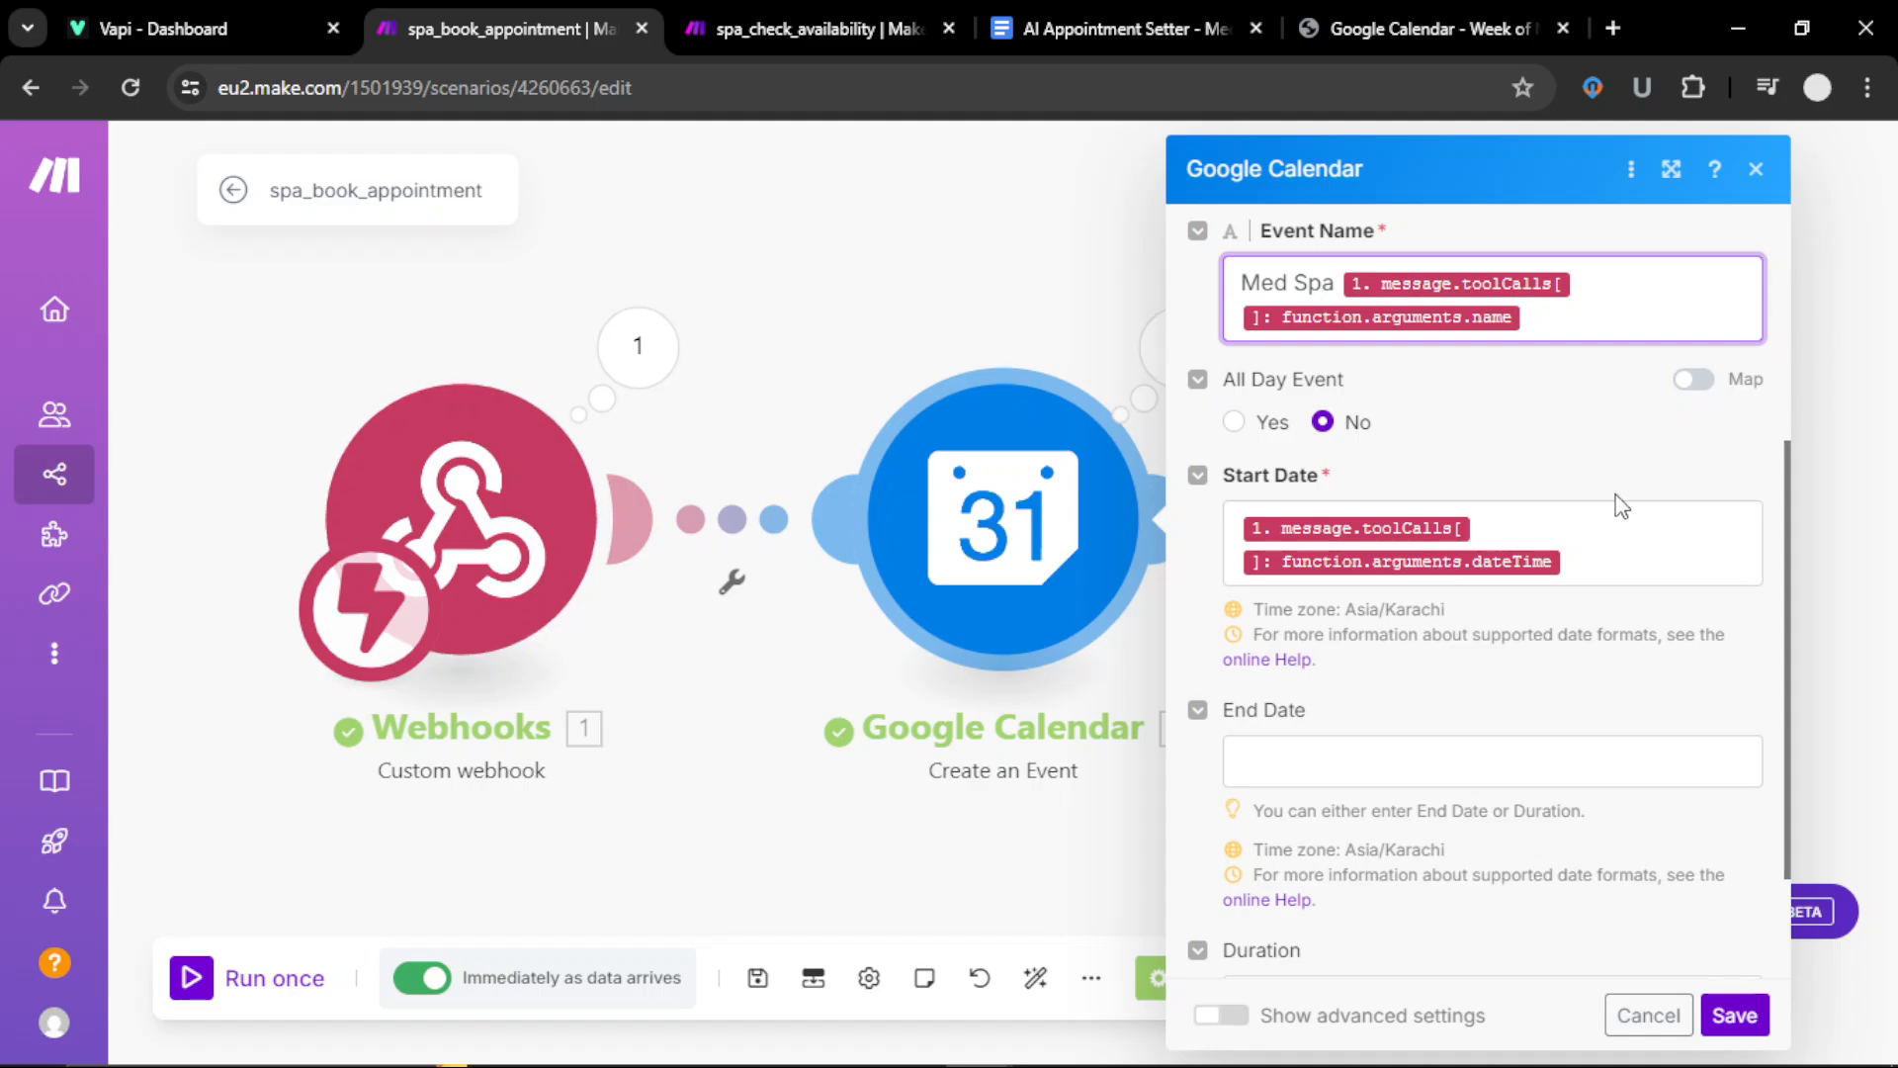
left_click(1646, 561)
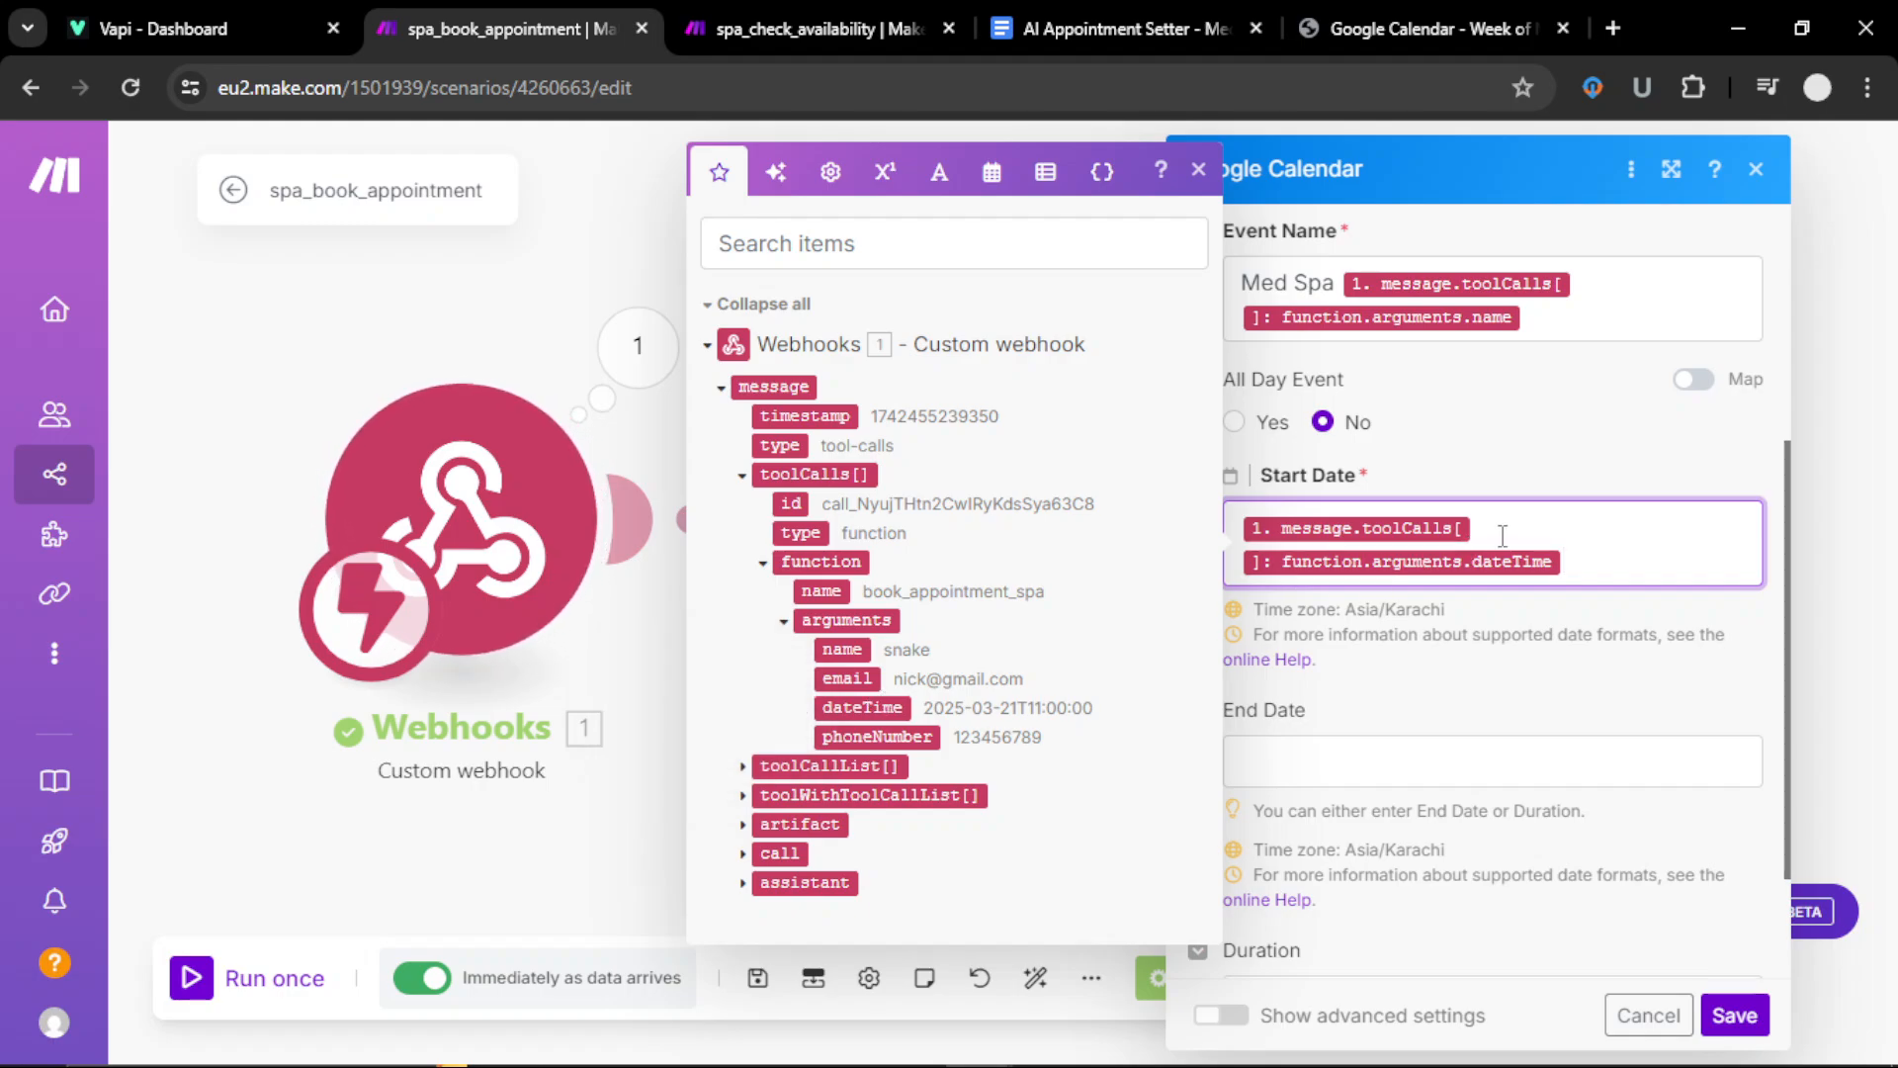
left_click(1454, 727)
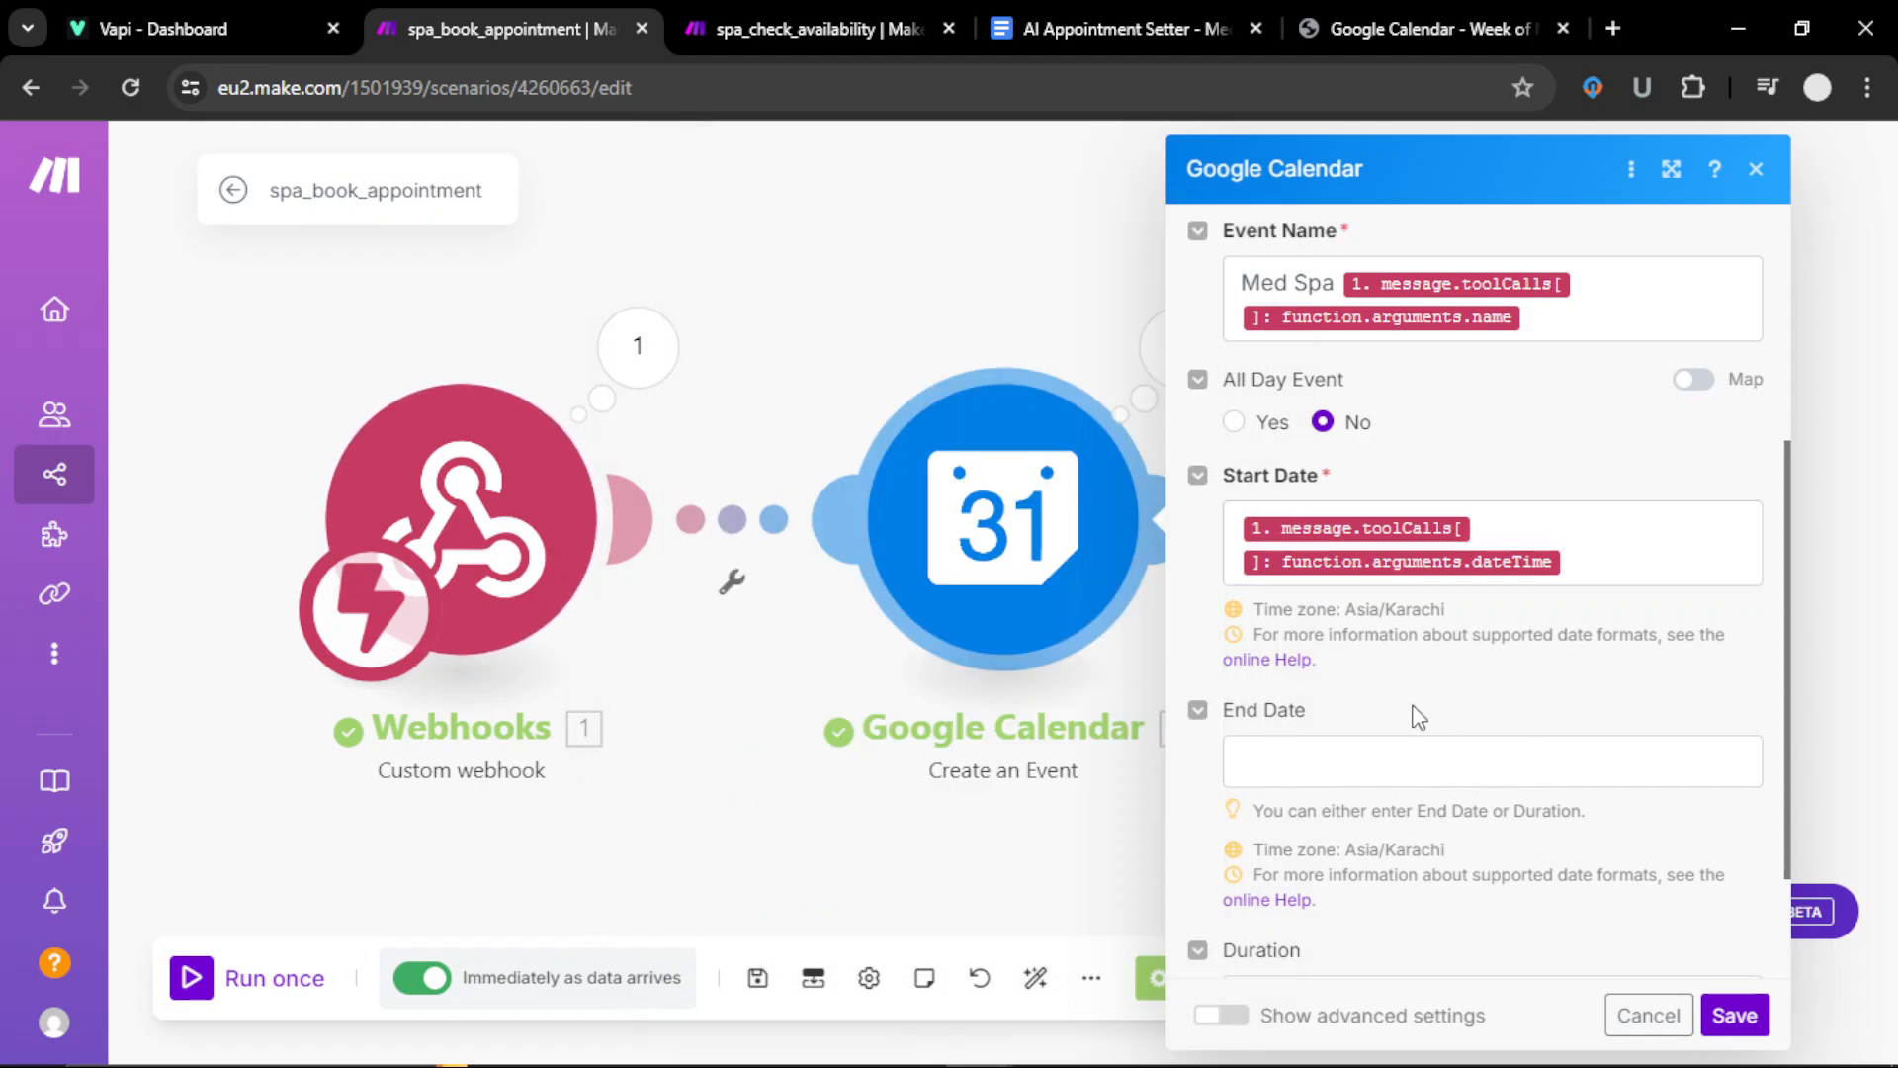
scroll(1357, 708, "down", 1)
scroll(1357, 708, "down", 1)
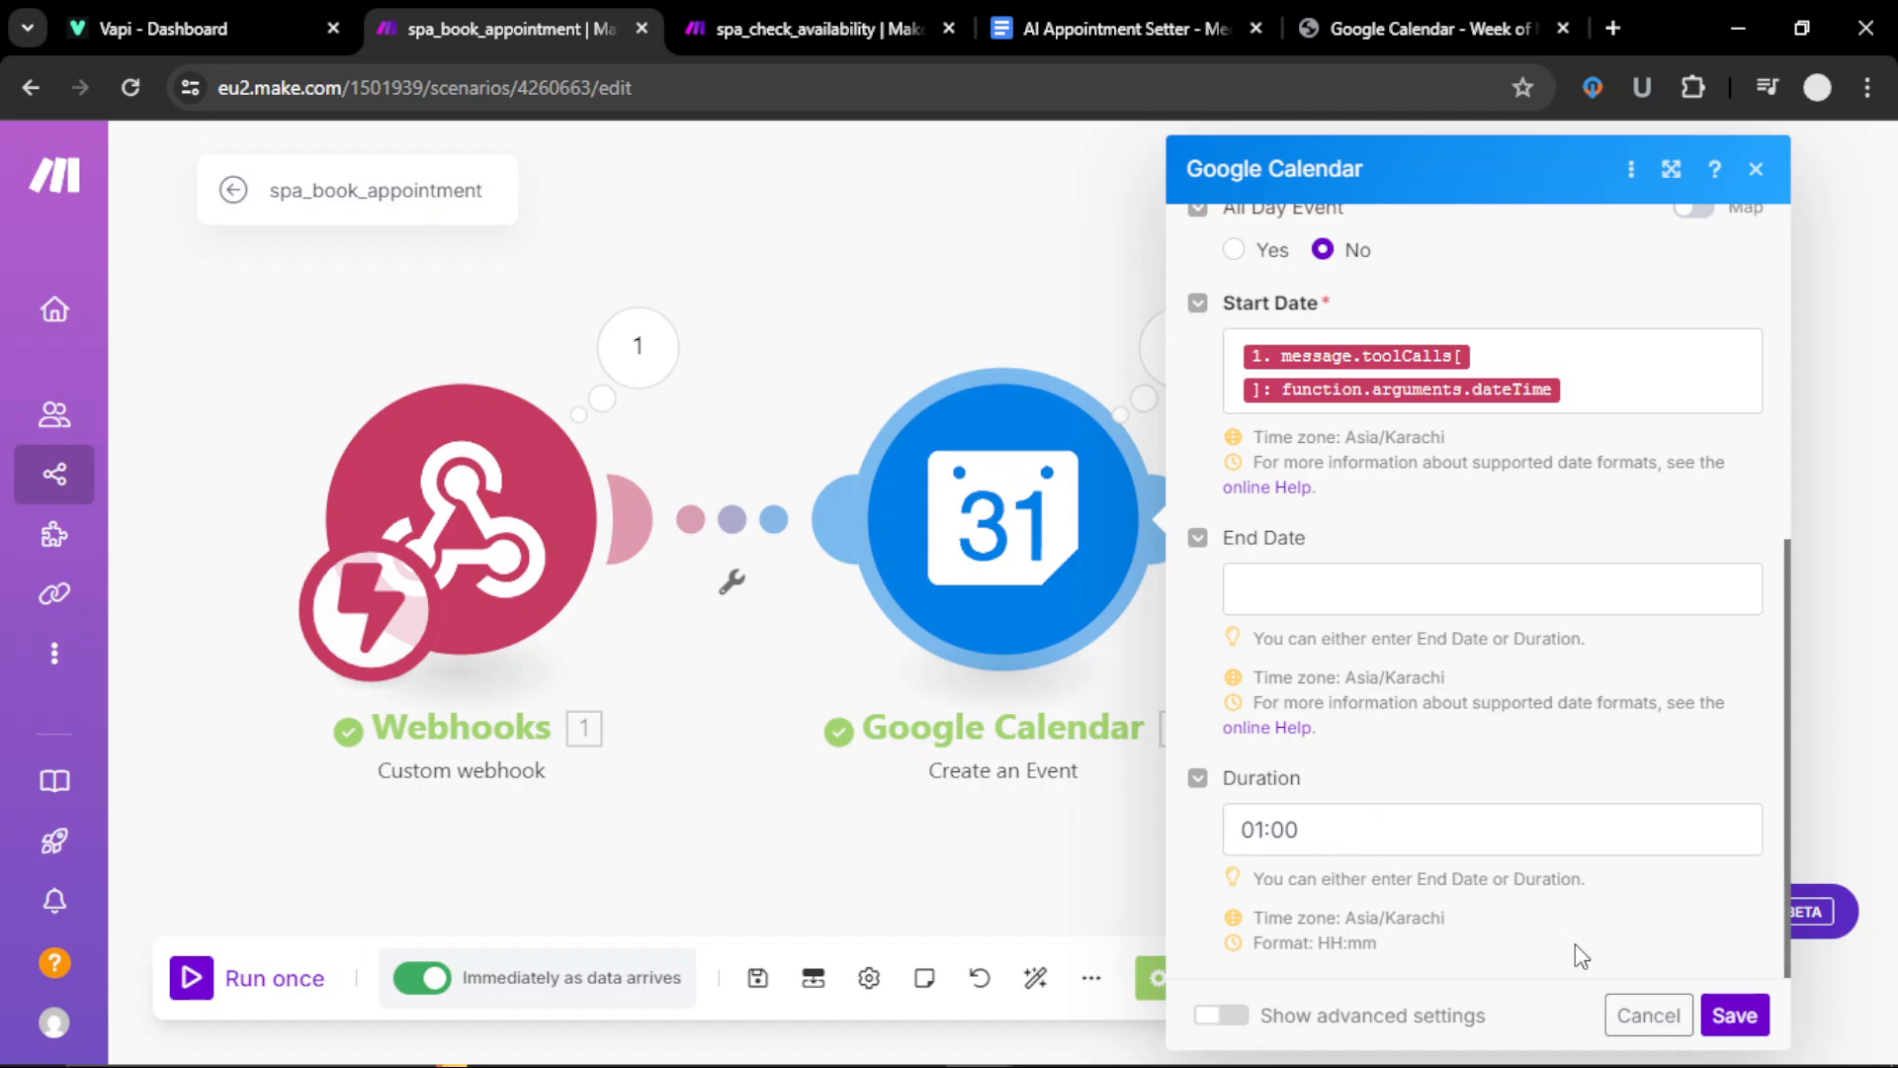
left_click(1734, 1016)
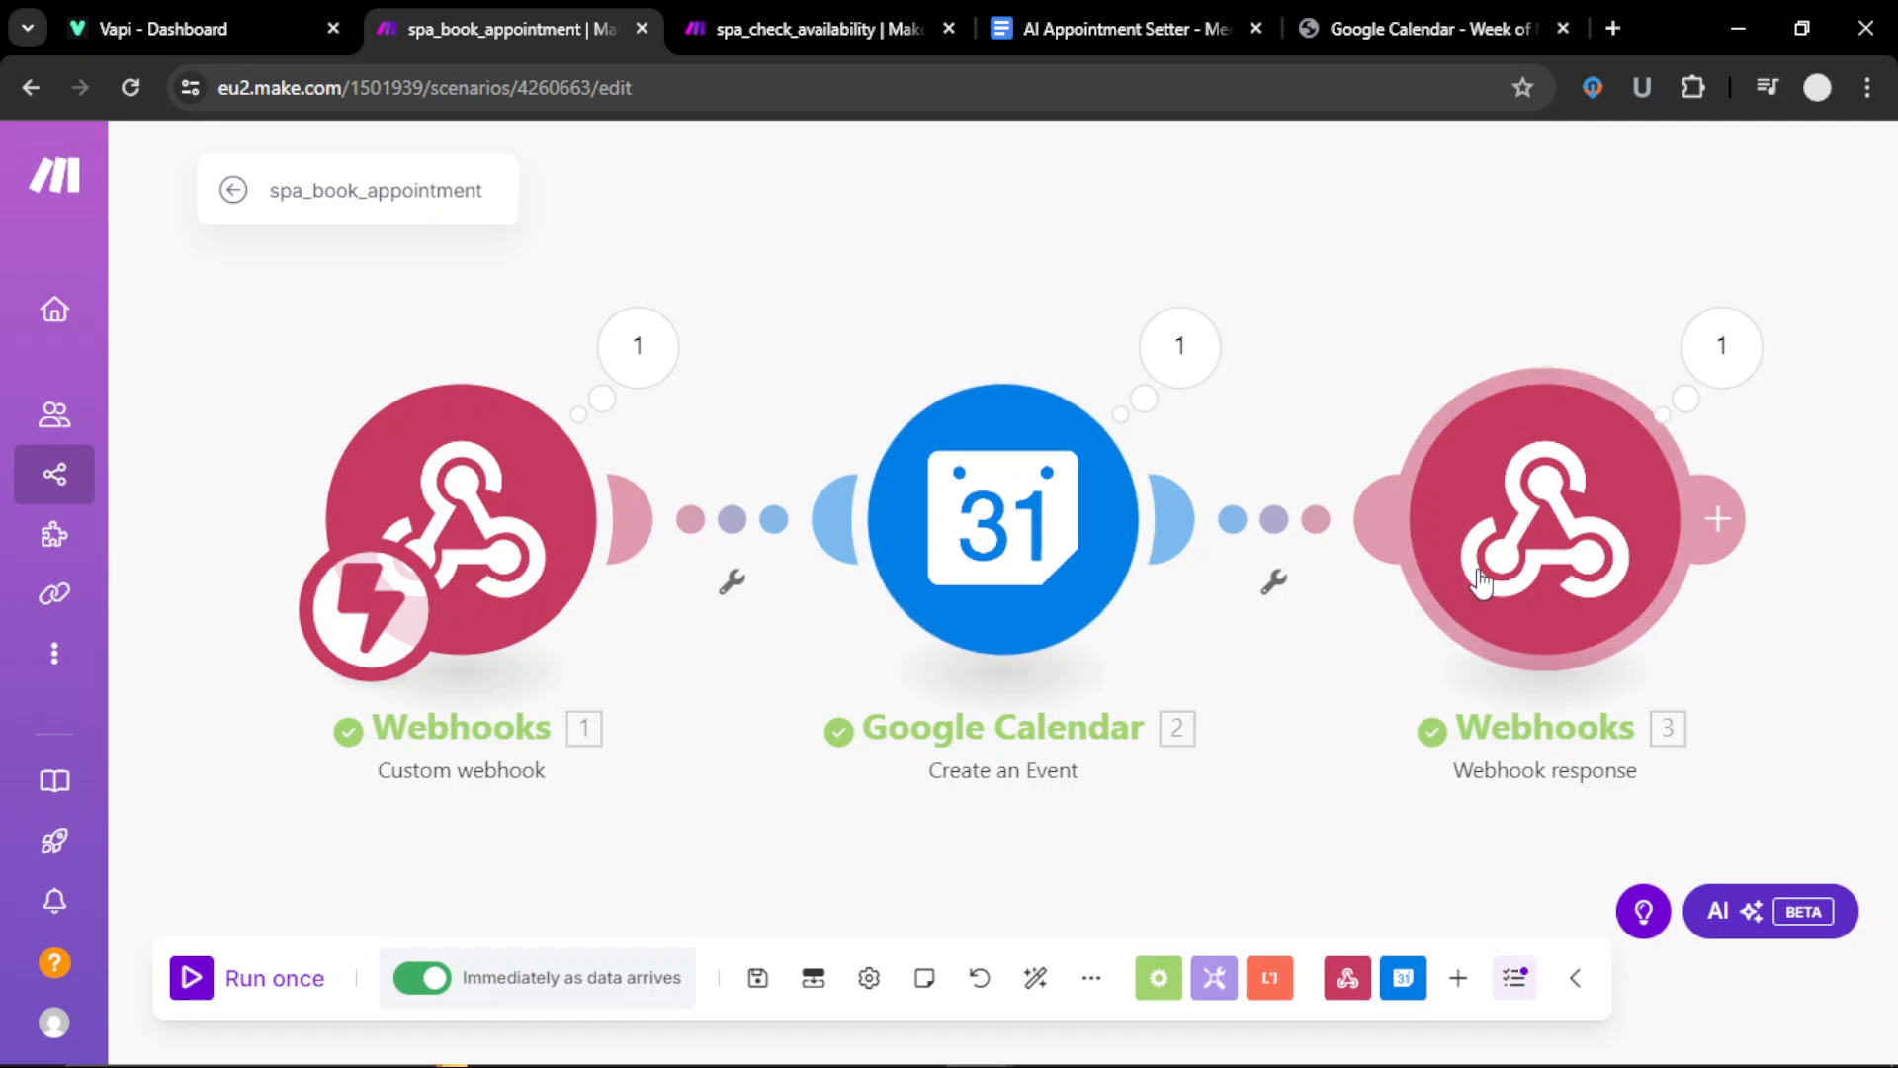
Step: Review Webhooks 3's status 200 and JSON body with toolCallId and result, then save
left_click(1551, 539)
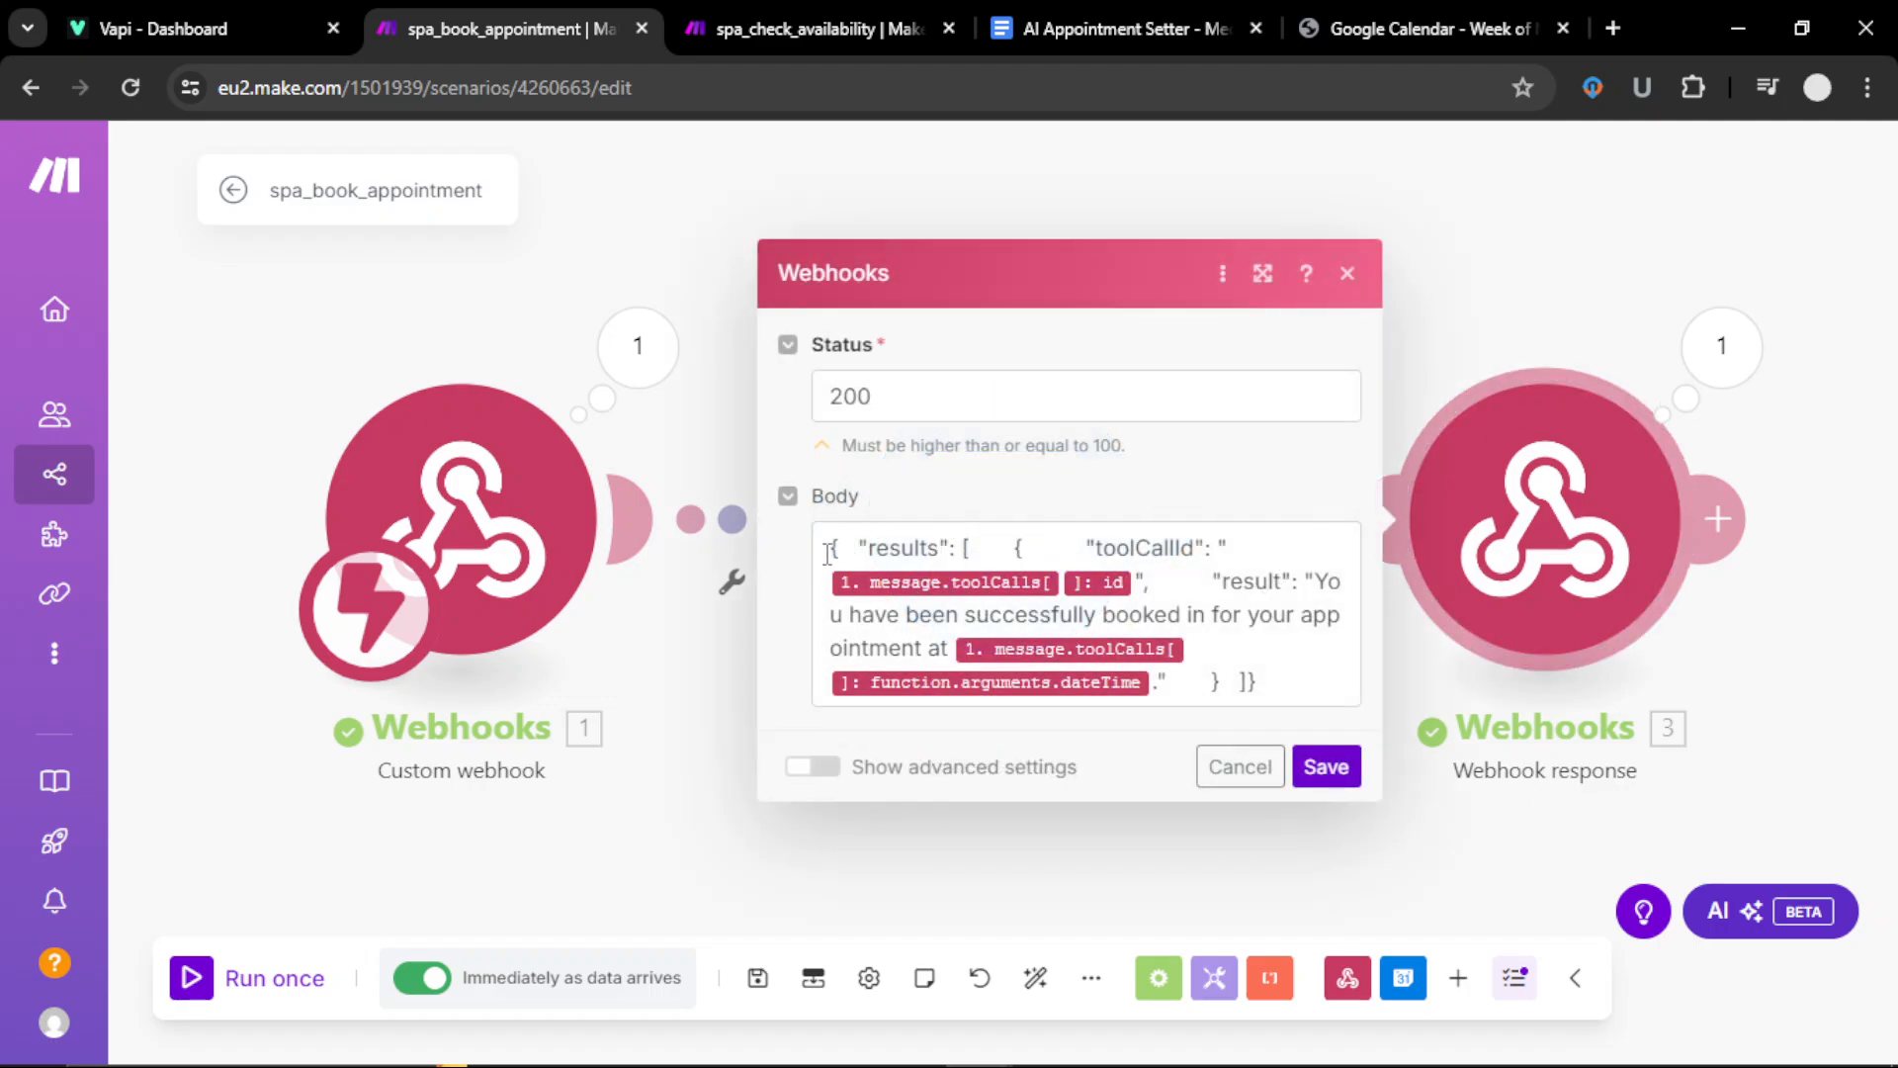
left_click_drag(828, 551, 1311, 683)
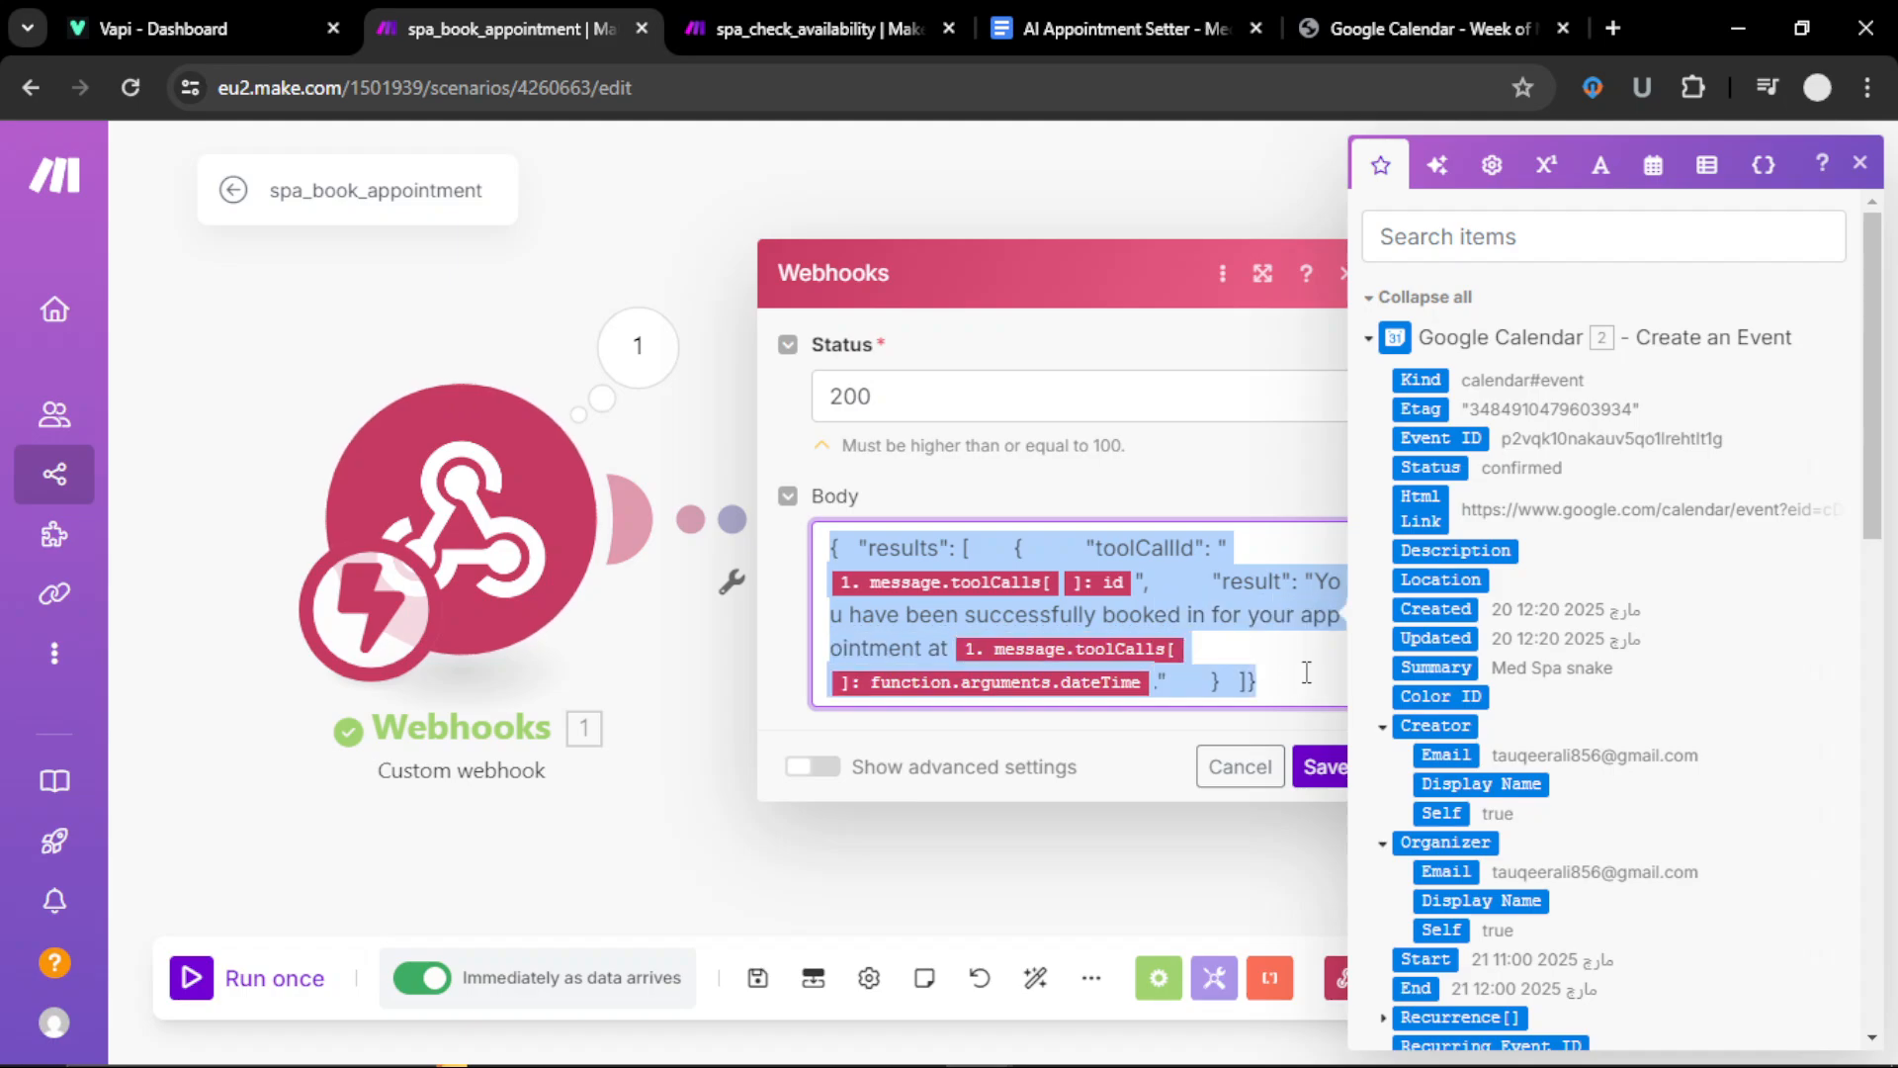
left_click(1306, 672)
left_click(1318, 767)
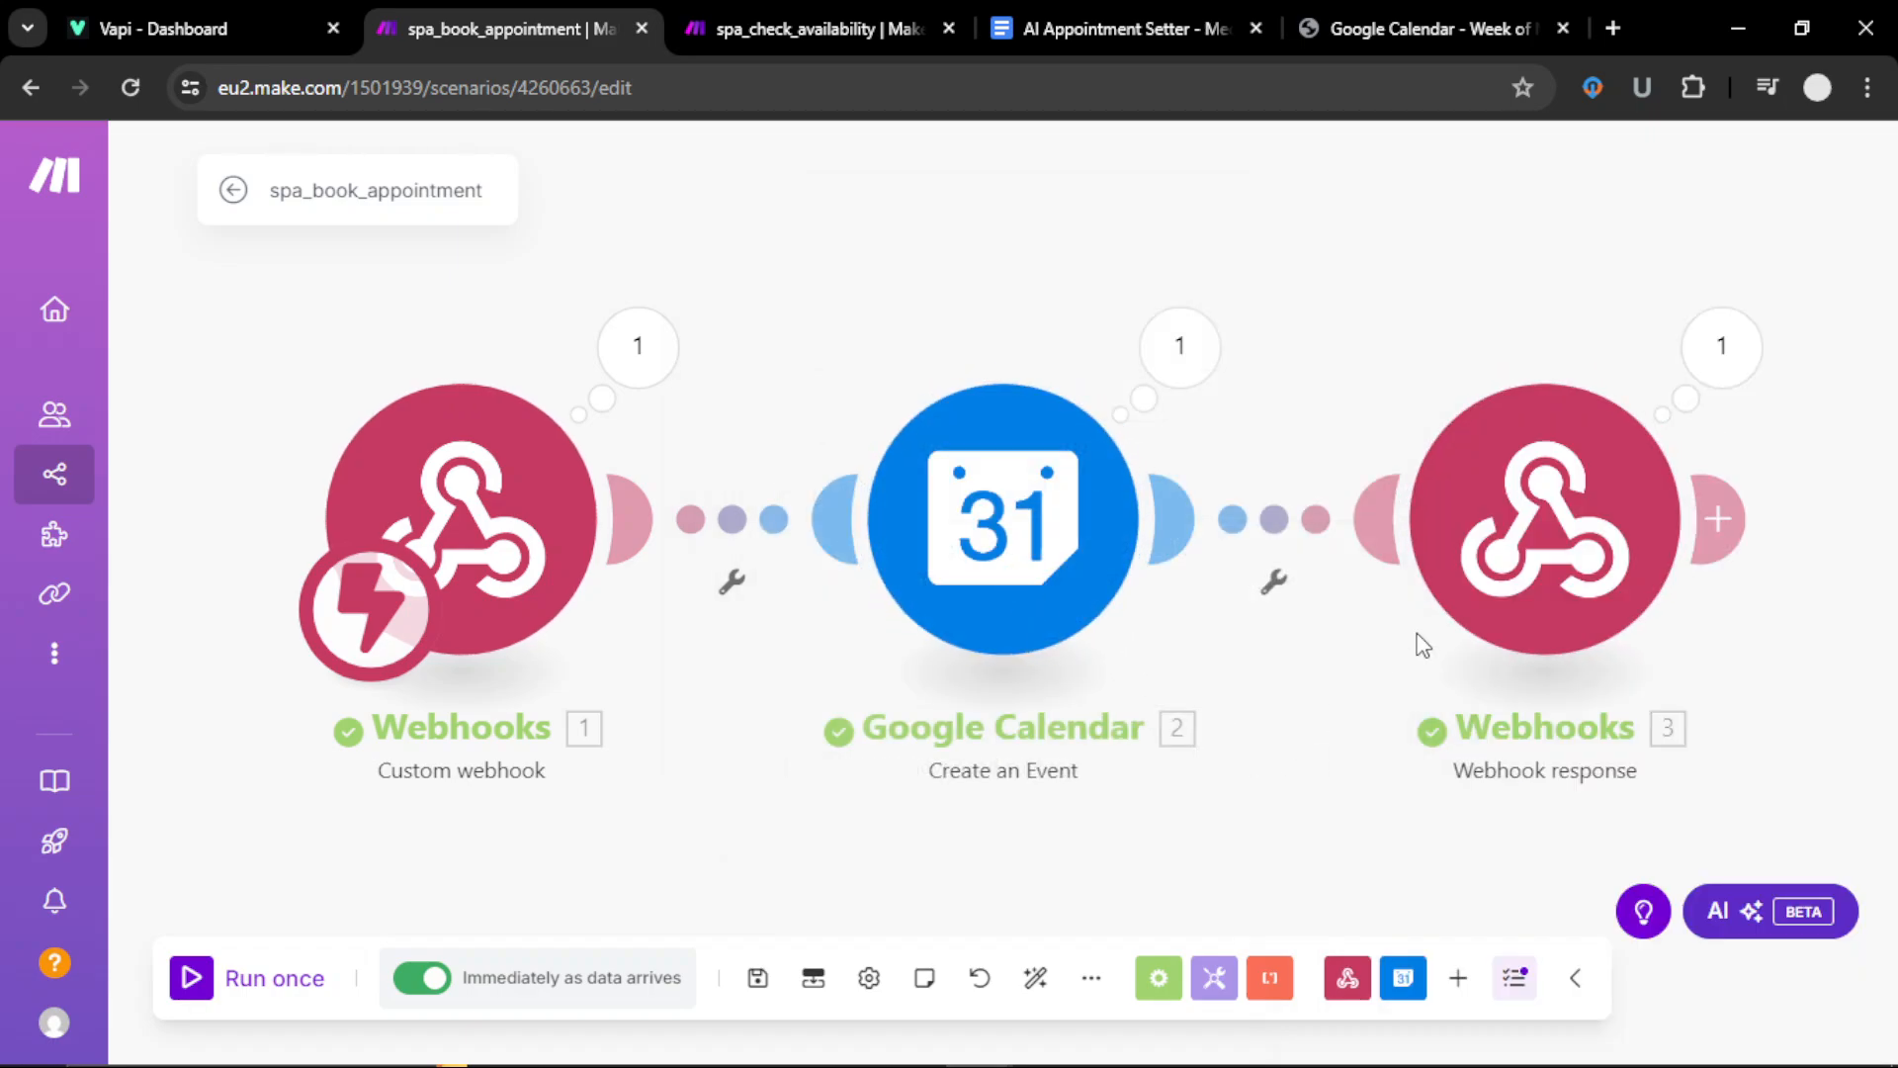
left_click_drag(1303, 814, 1222, 809)
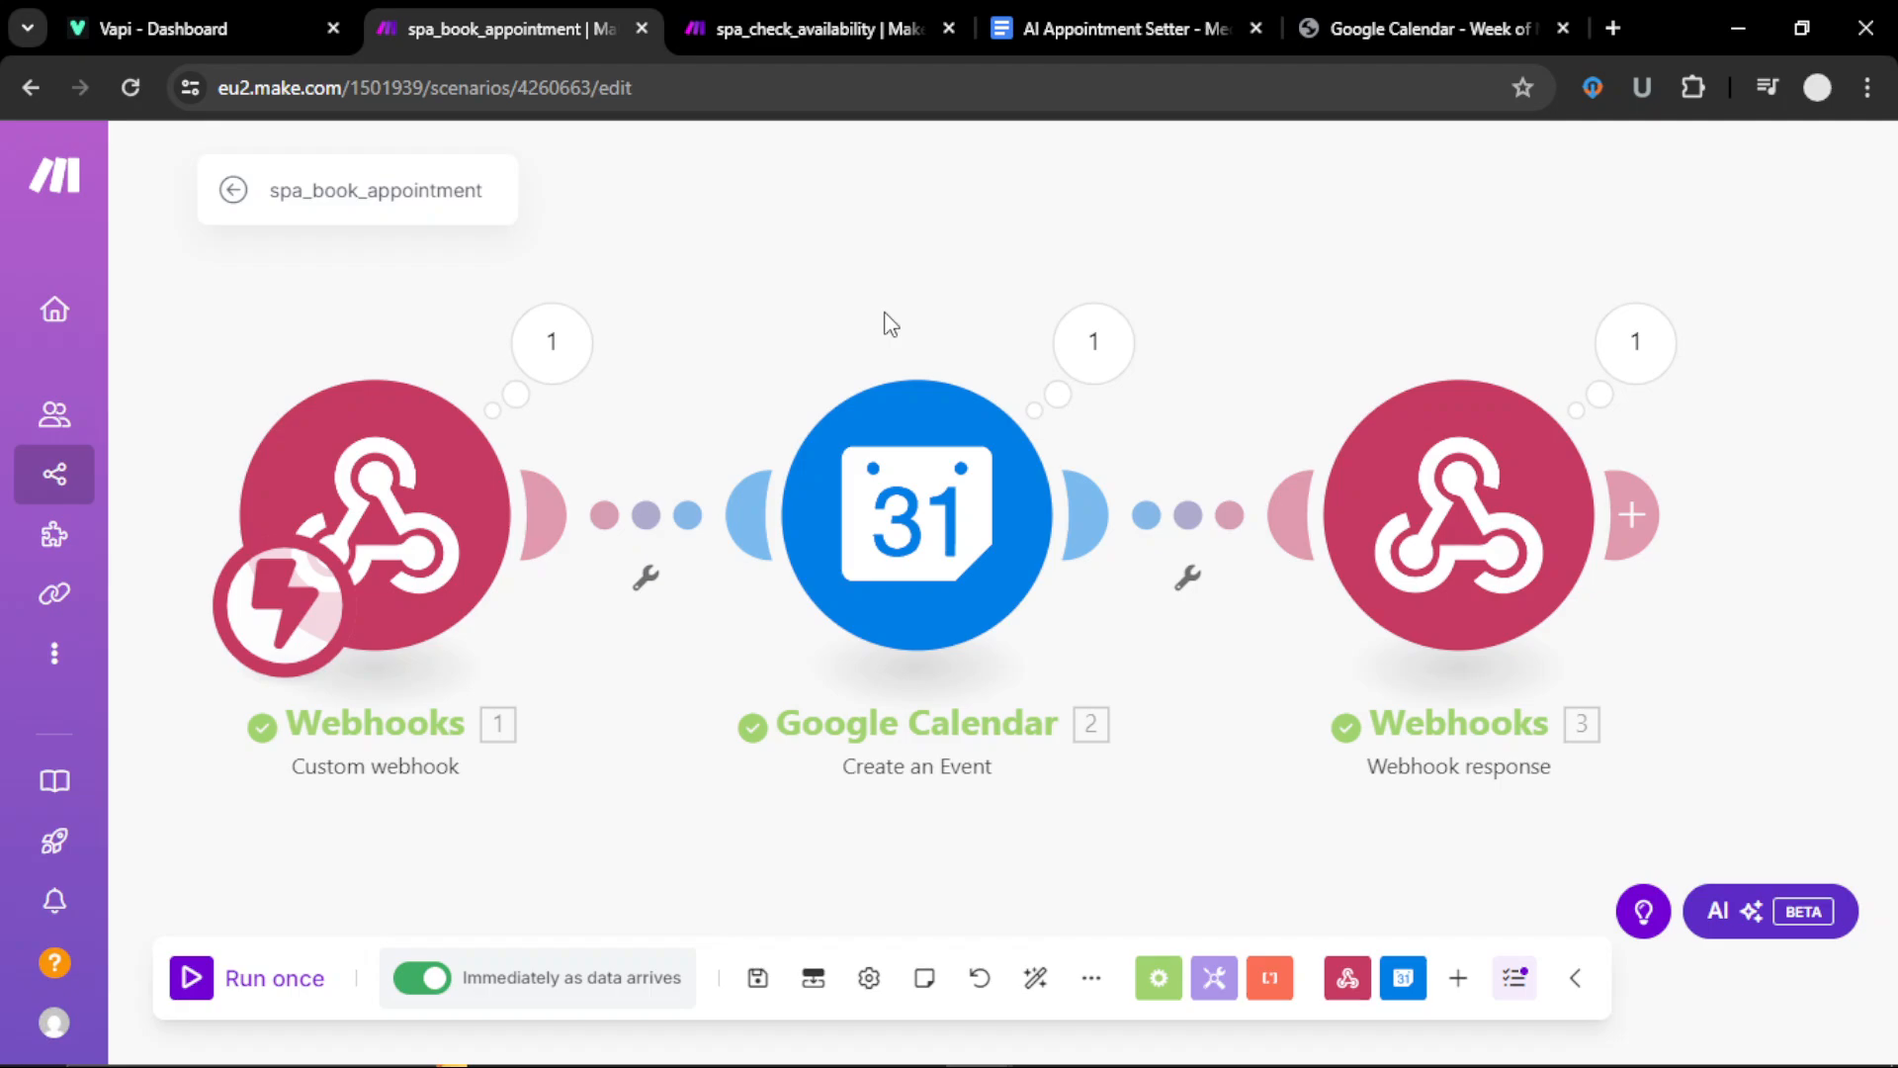
Step: Zoom out over the whole spa_check_availability flow, then switch to the Vapi dashboard
left_click(785, 32)
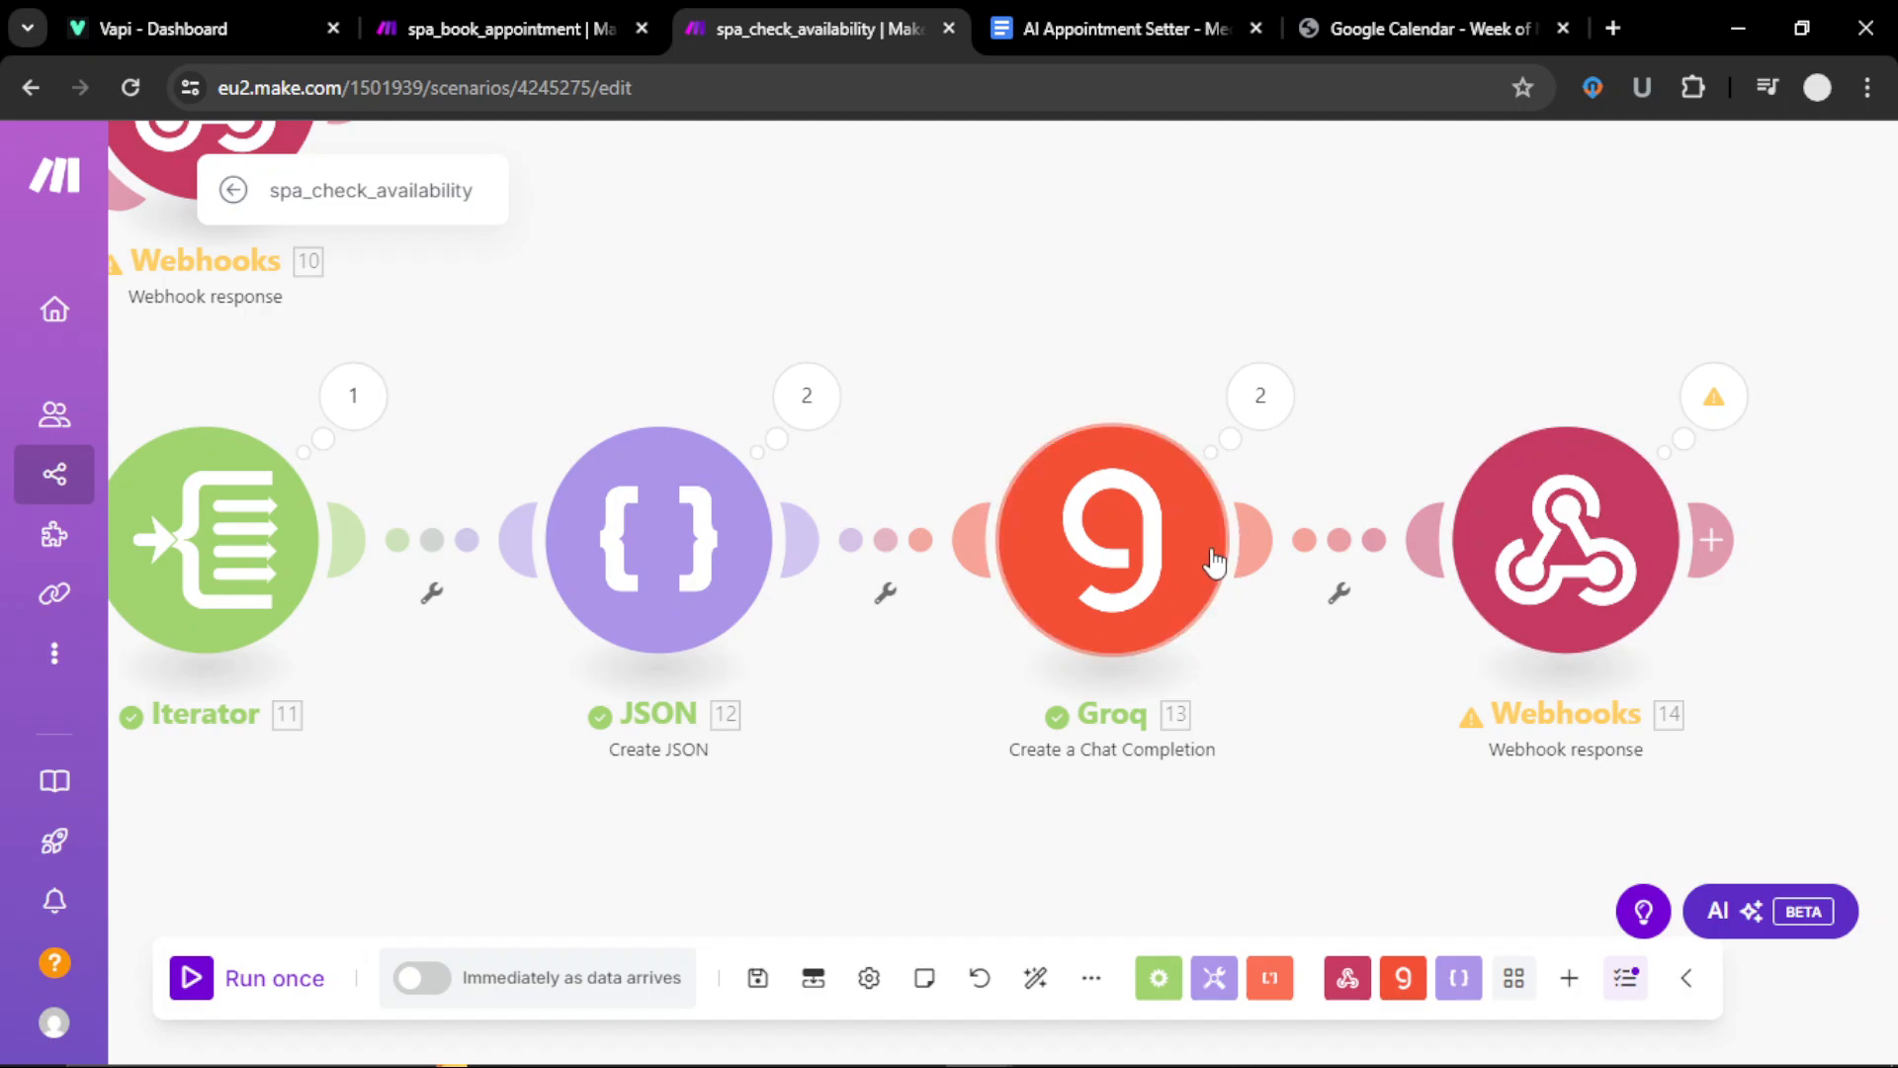
left_click_drag(874, 837, 1202, 632)
scroll(1089, 827, "down", 3)
scroll(1088, 814, "down", 1)
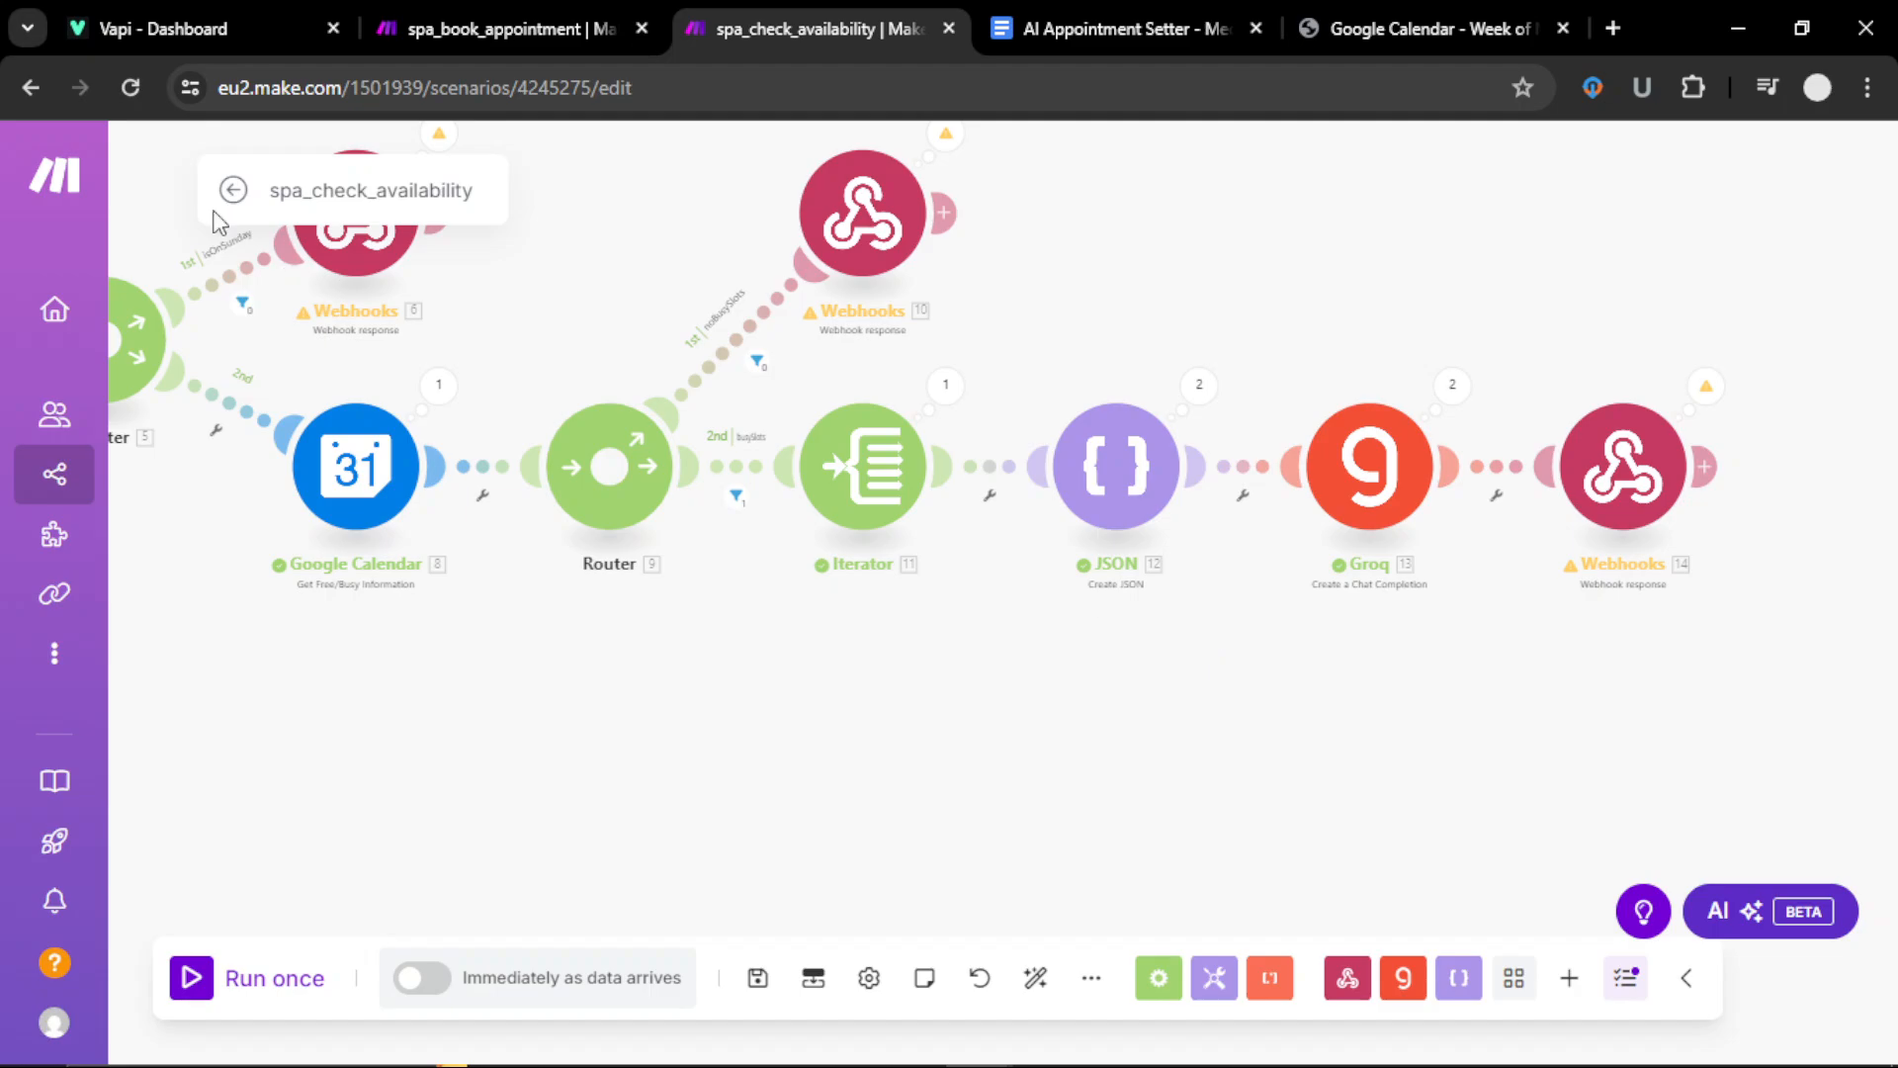
left_click(178, 30)
Step: Open the Medspa2 assistant from Vapi's Assistants list, then go back to spa_check_availability
scroll(1226, 656, "up", 10)
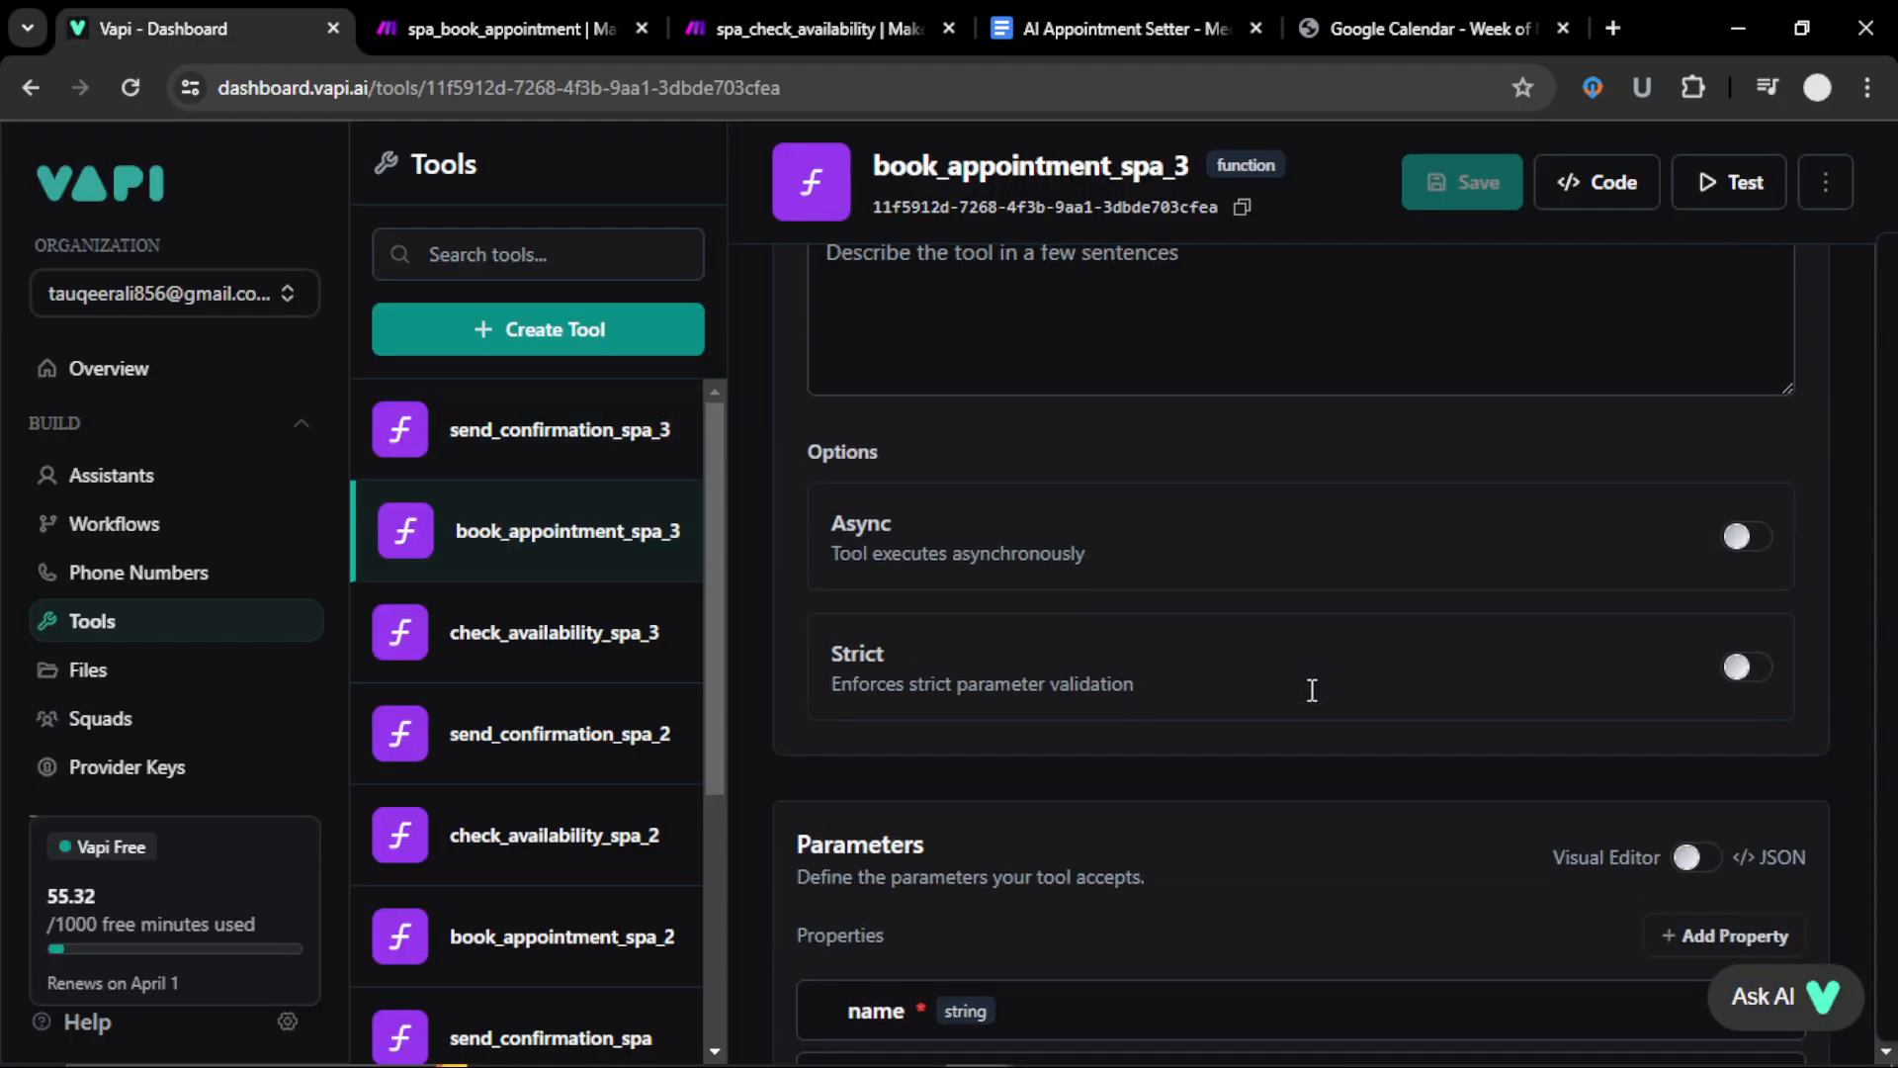
left_click(112, 474)
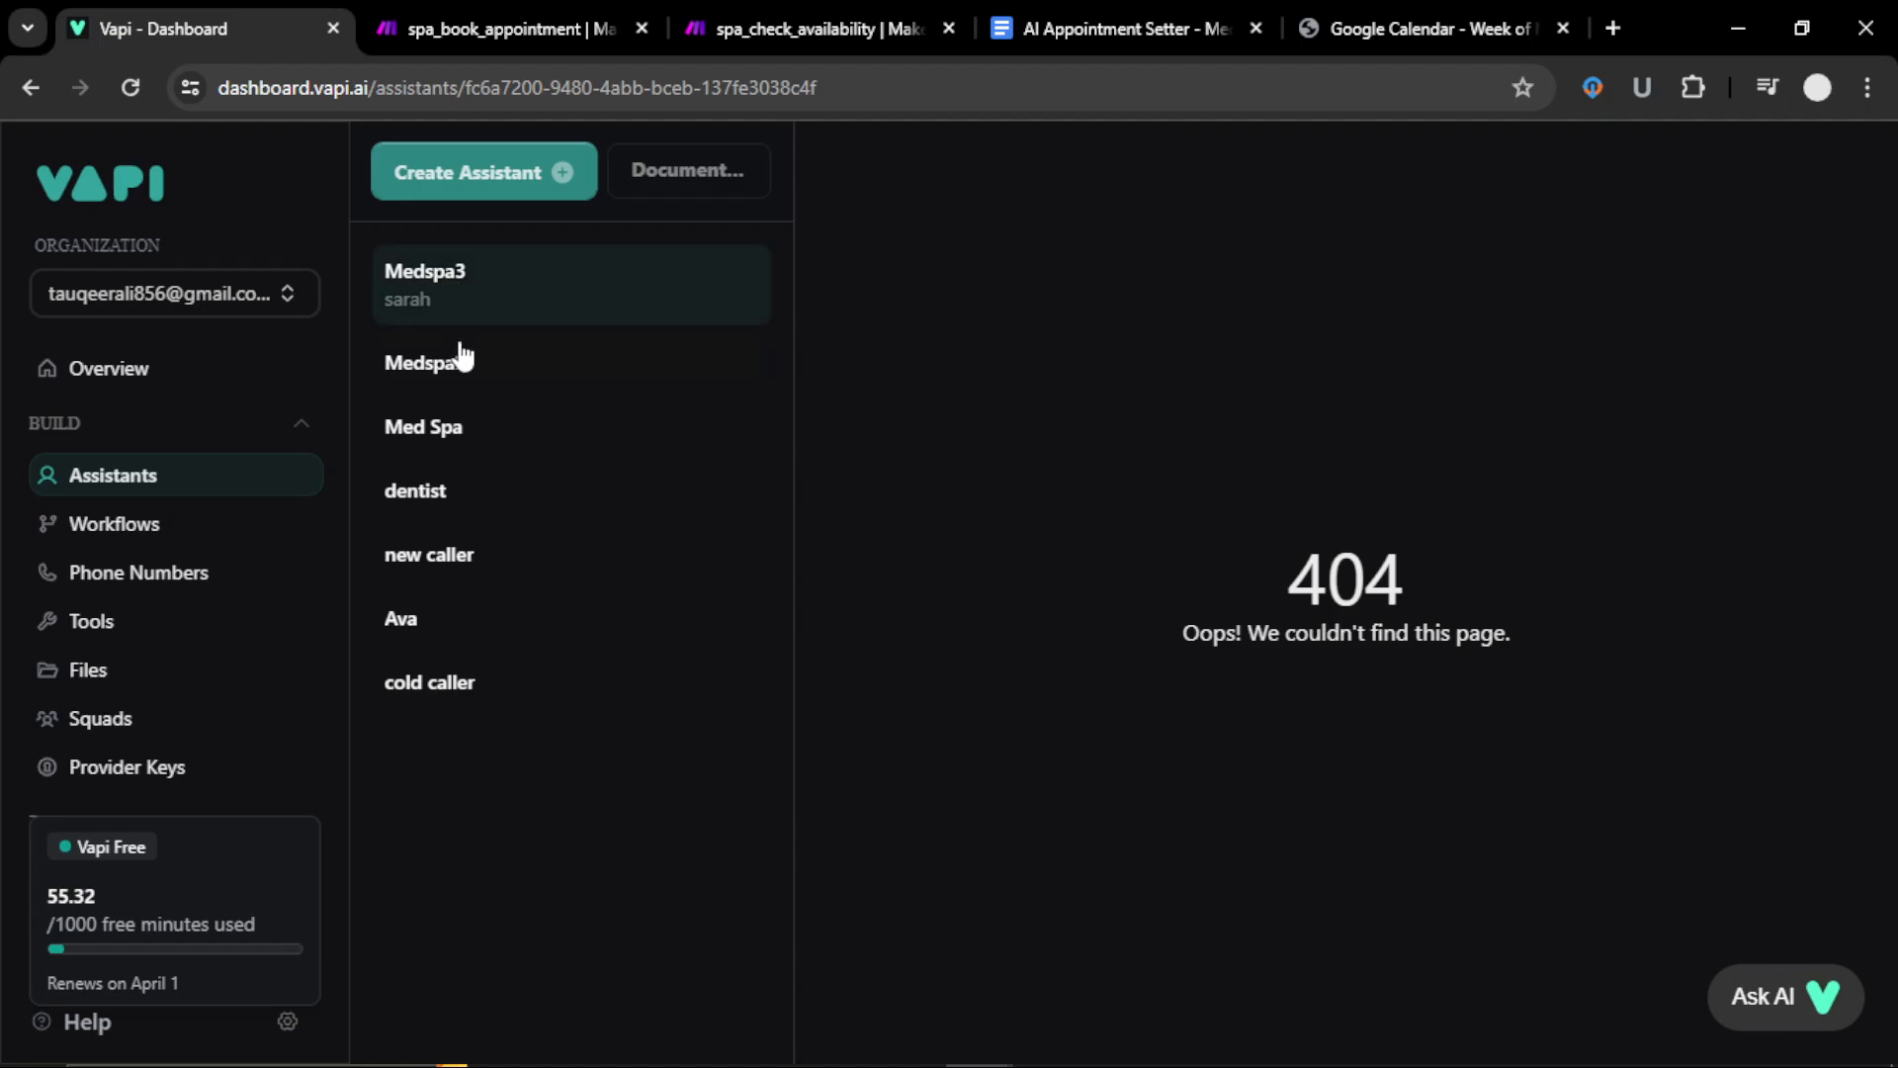
left_click(460, 368)
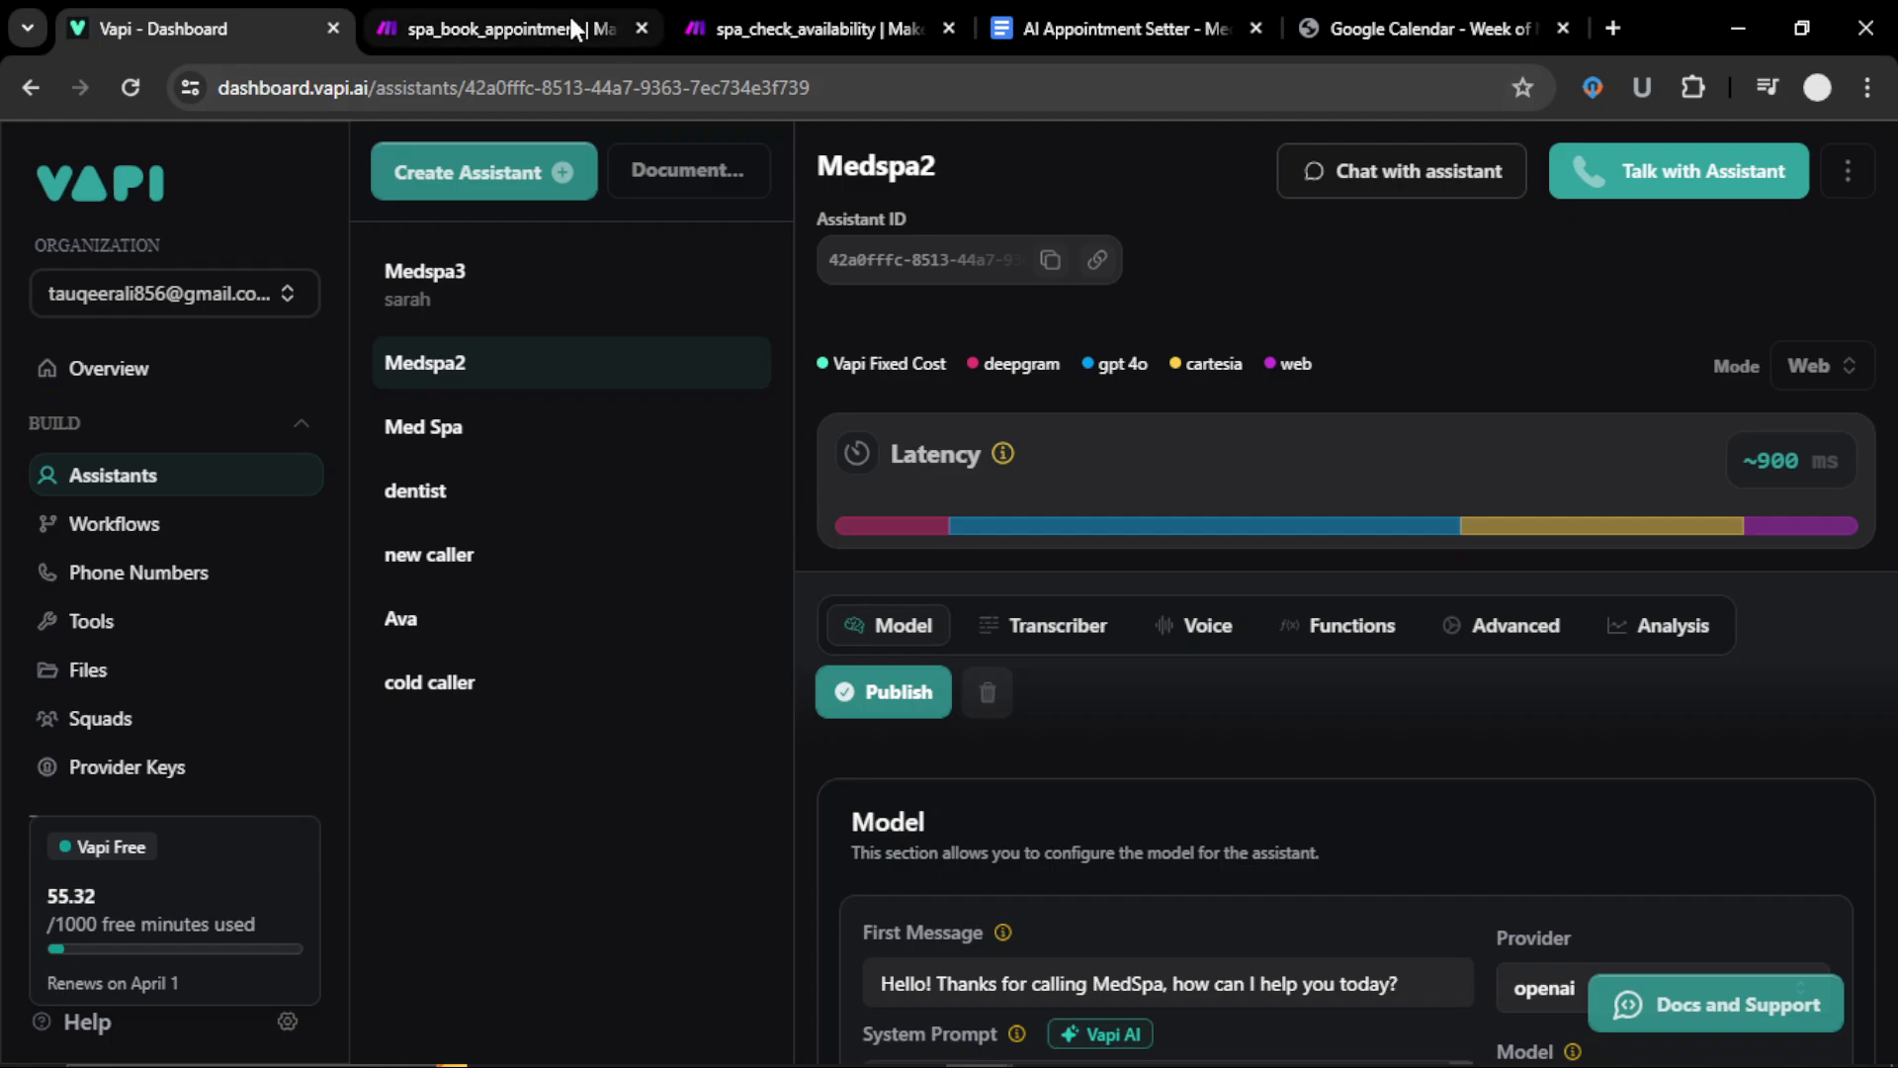
left_click(720, 37)
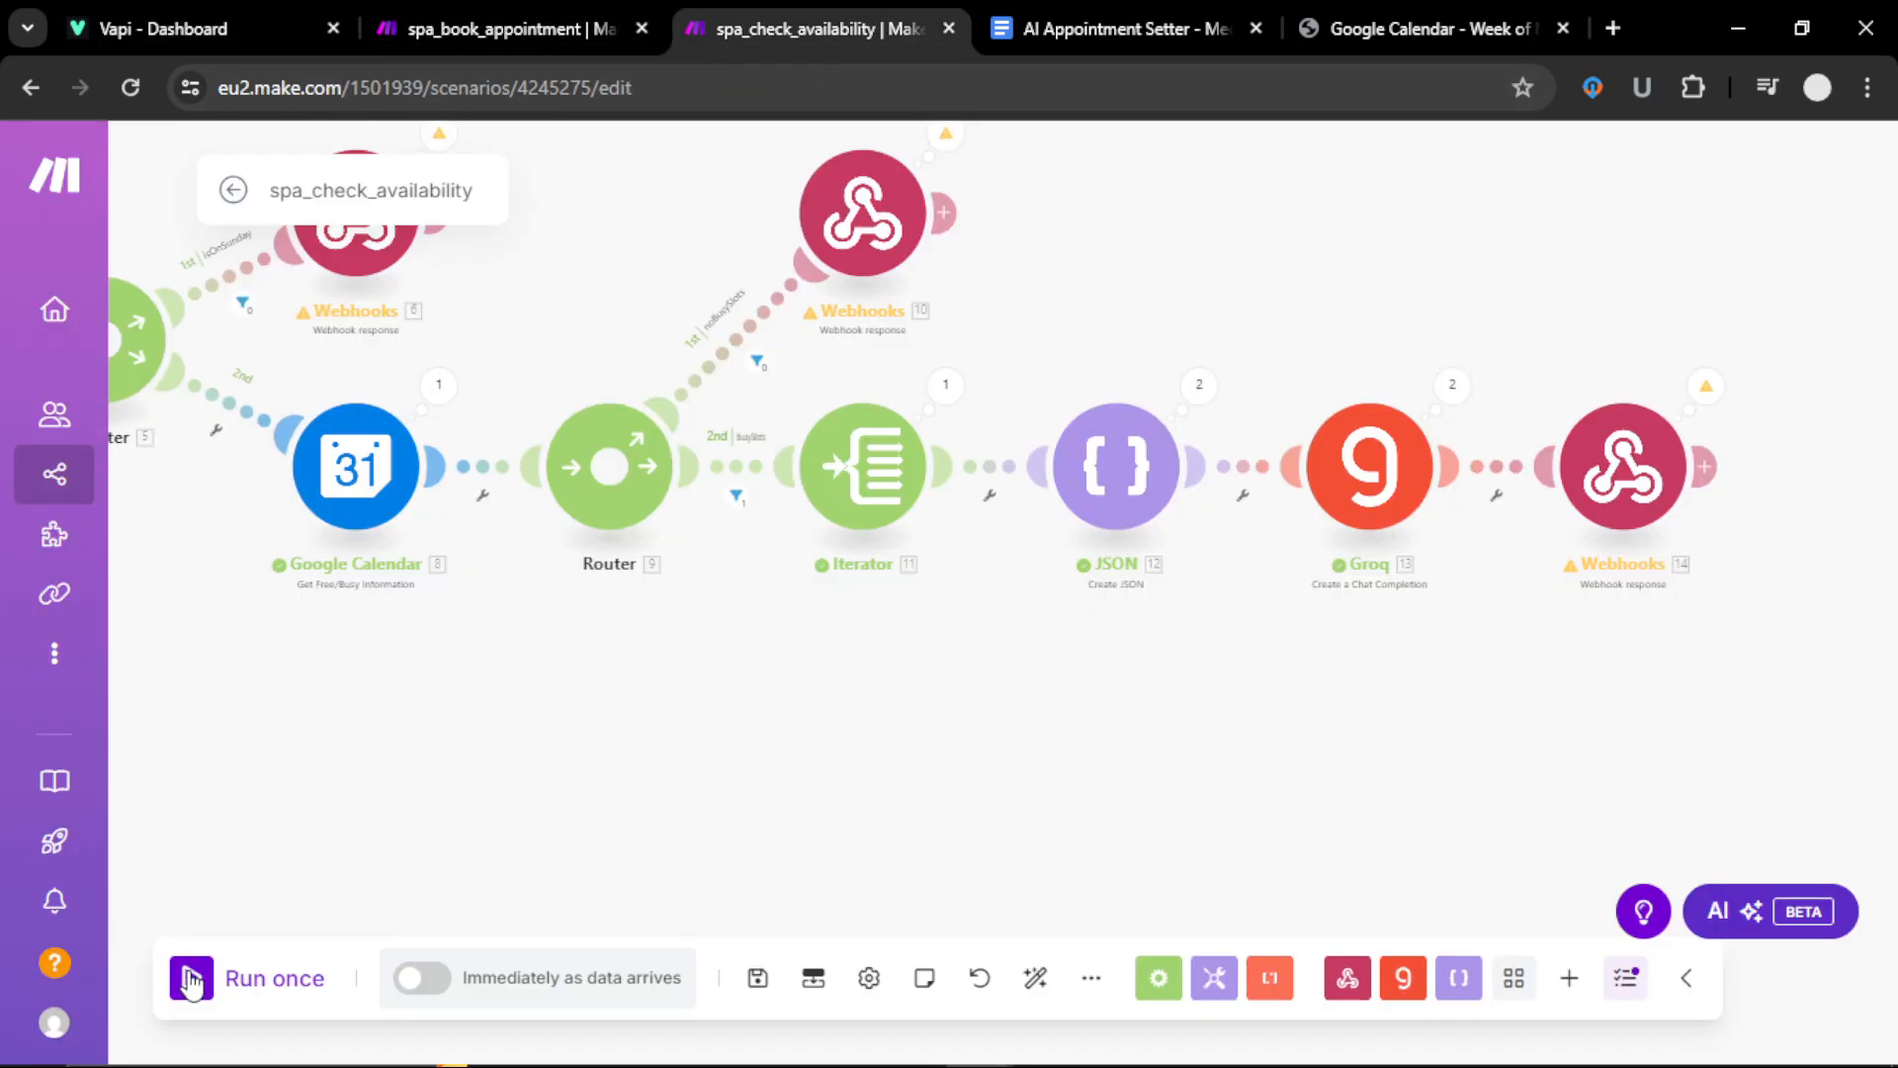
left_click_drag(396, 756, 1404, 776)
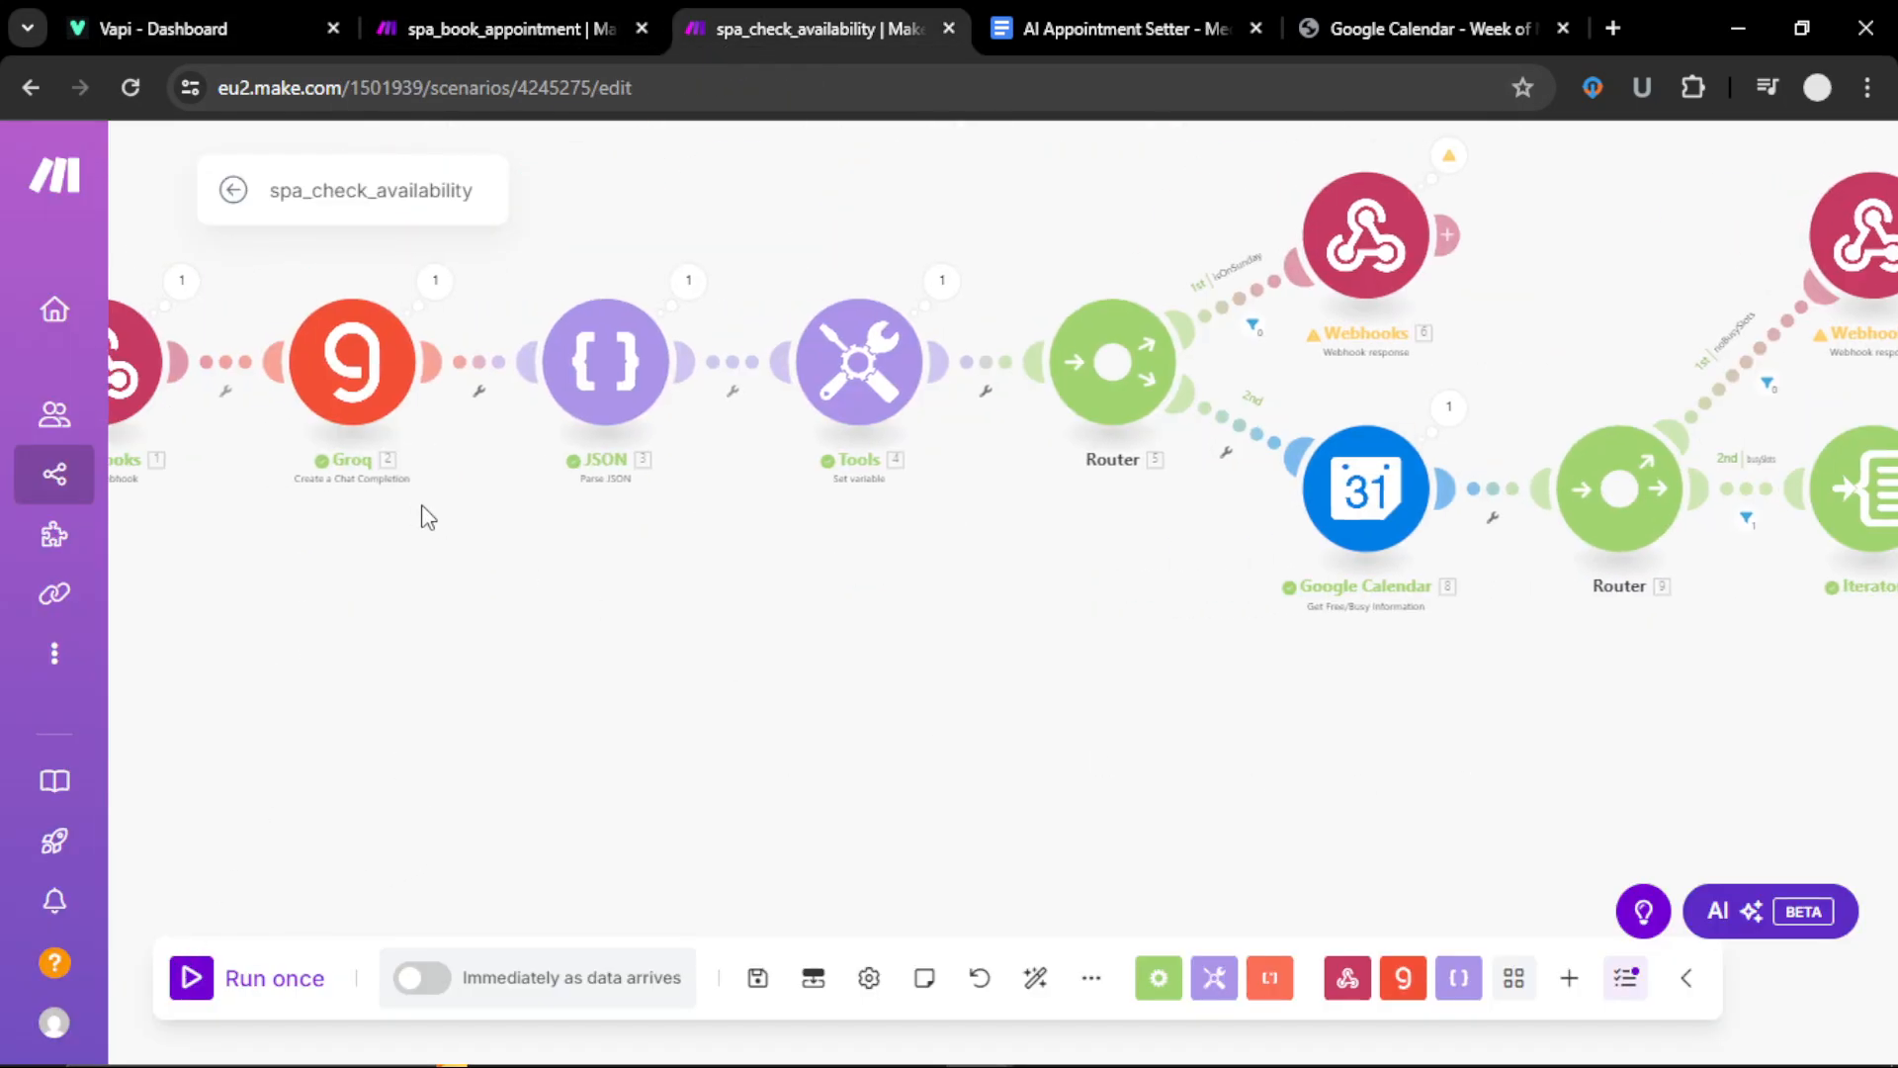
left_click_drag(473, 654, 931, 676)
left_click_drag(1356, 678, 1140, 698)
left_click(553, 26)
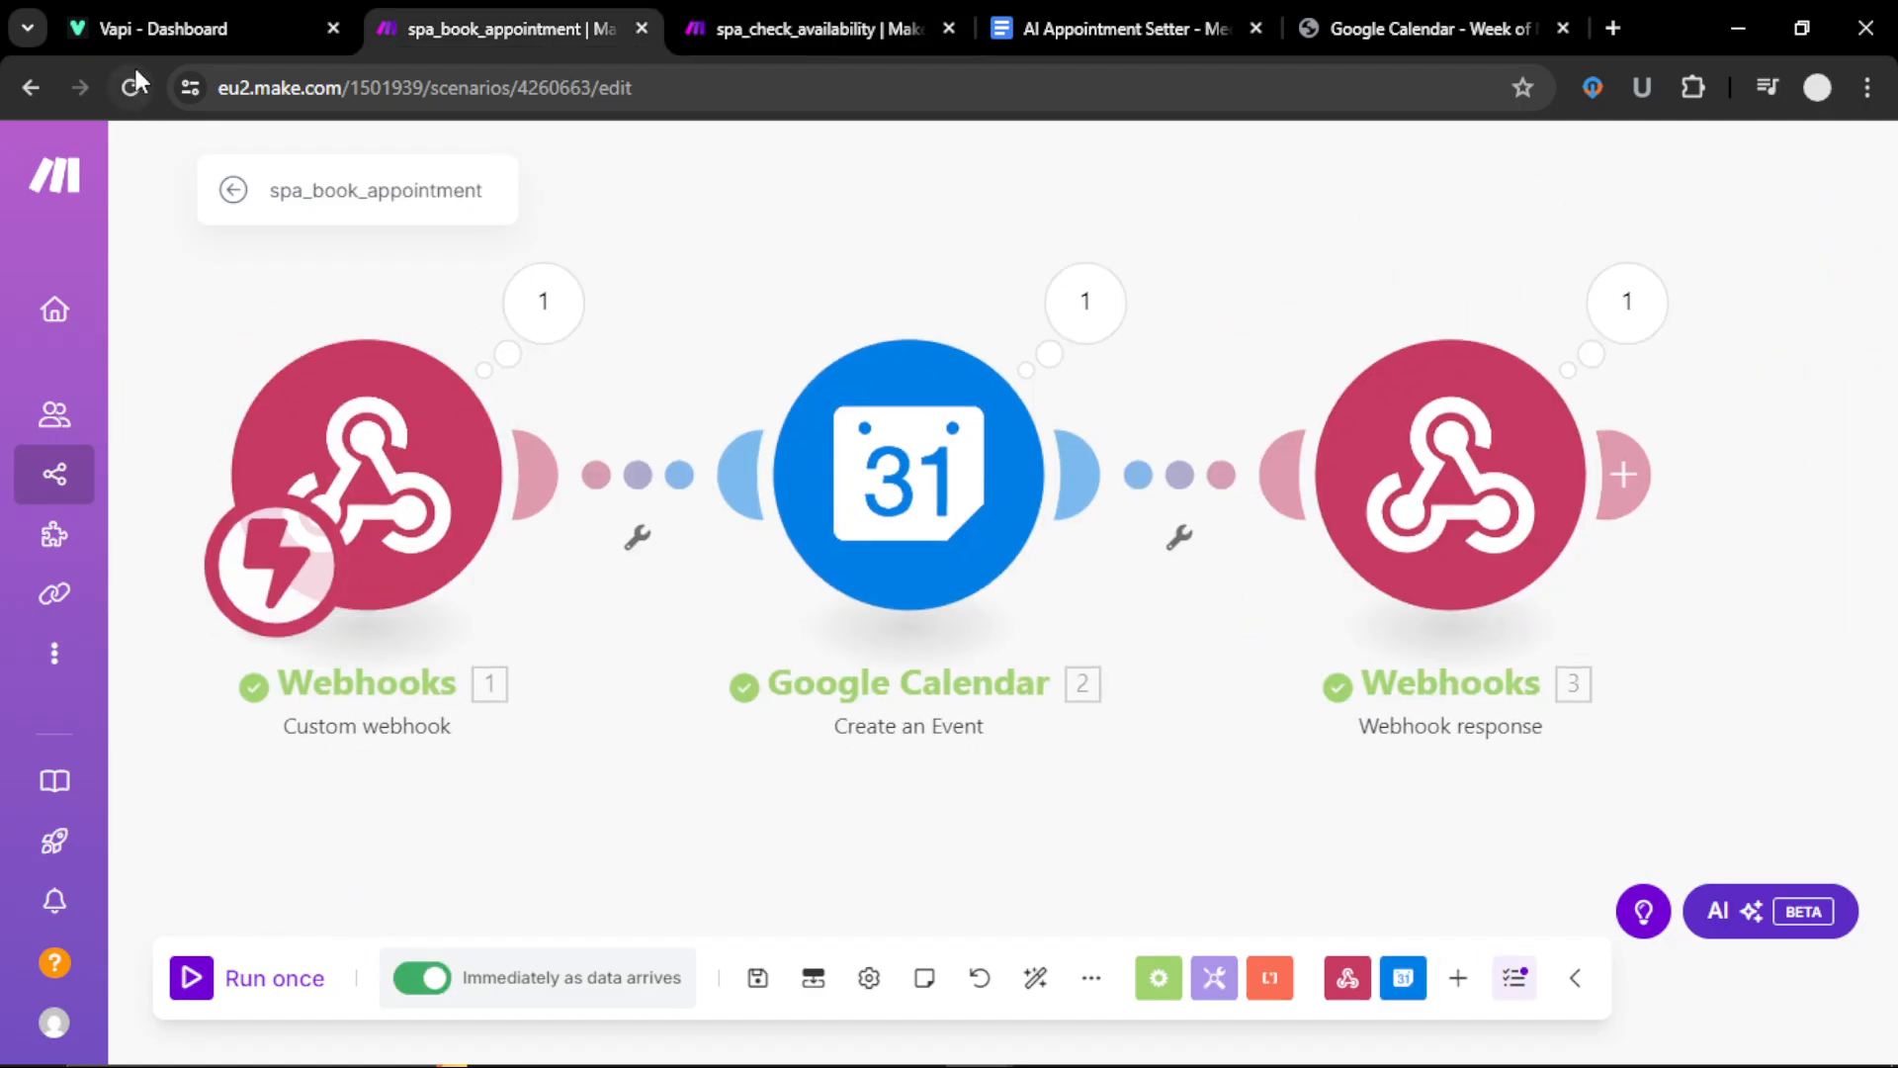
left_click(143, 30)
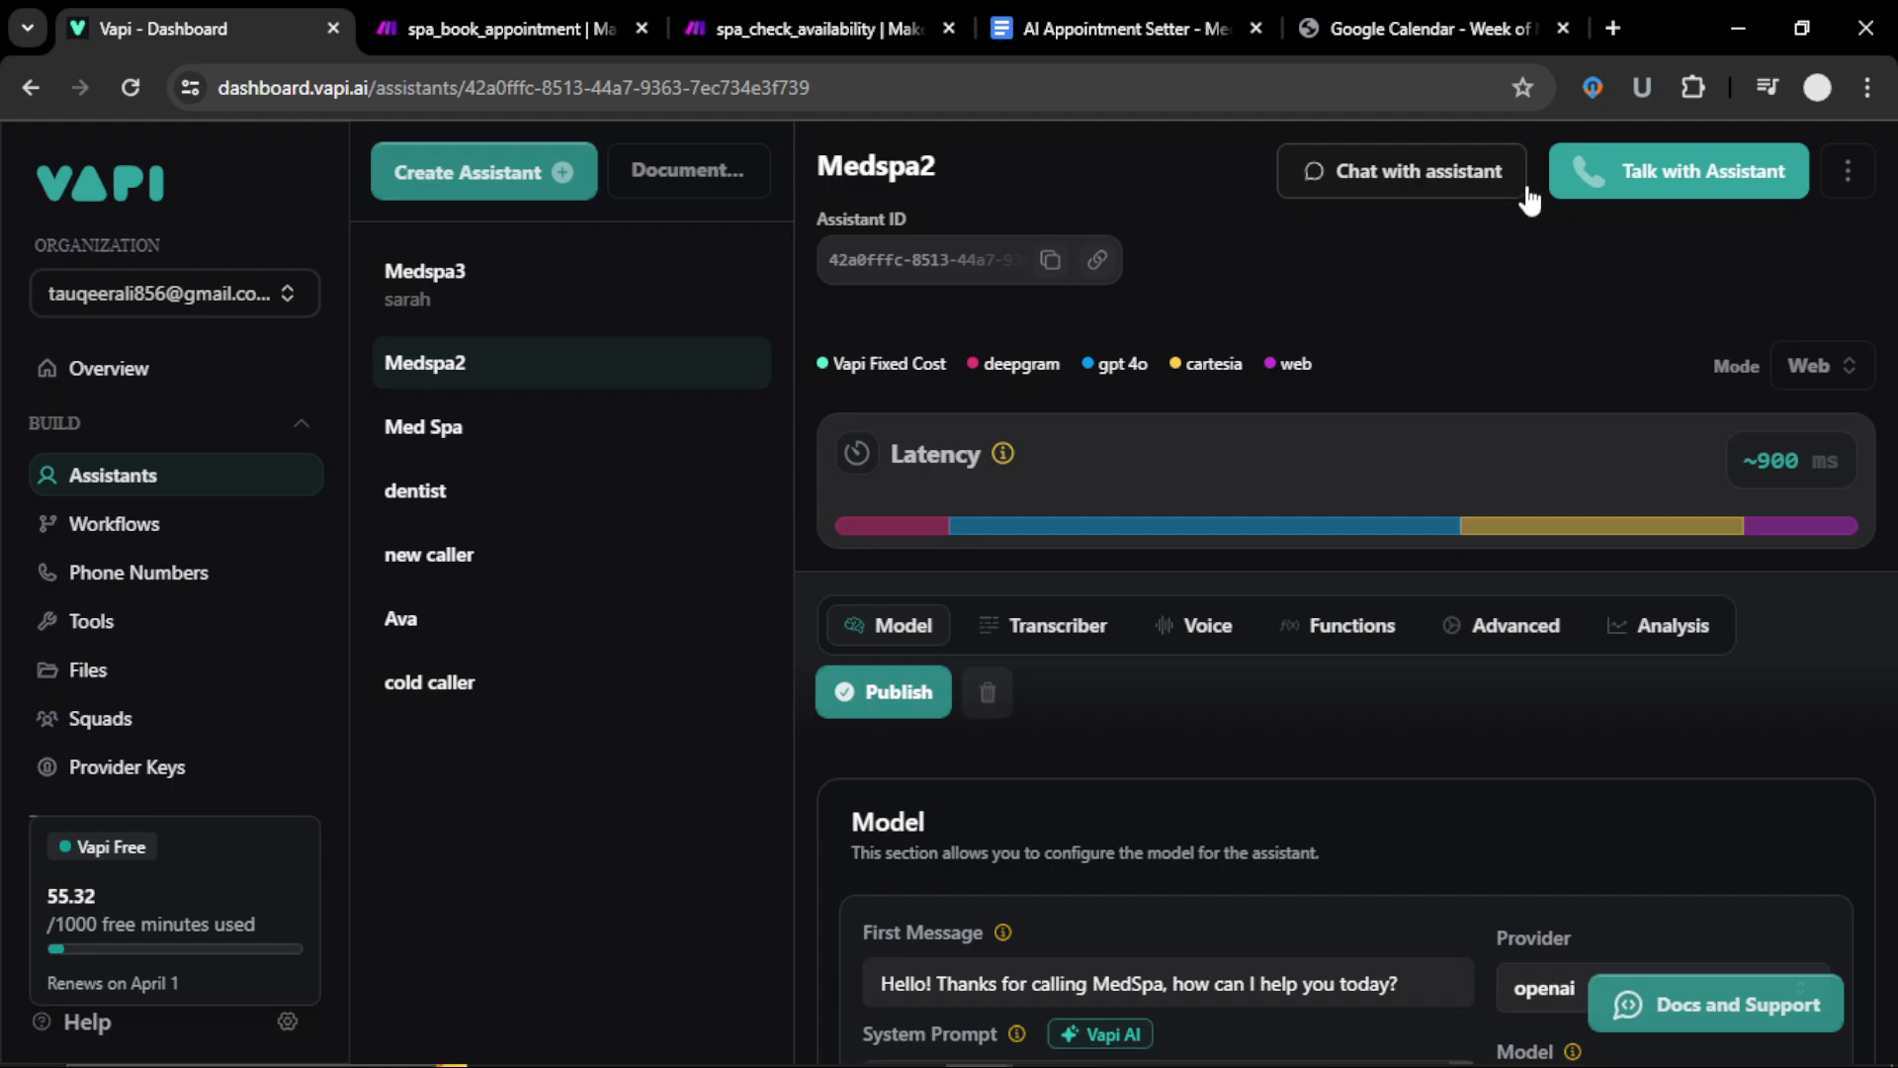
scroll(1181, 947, "down", 10)
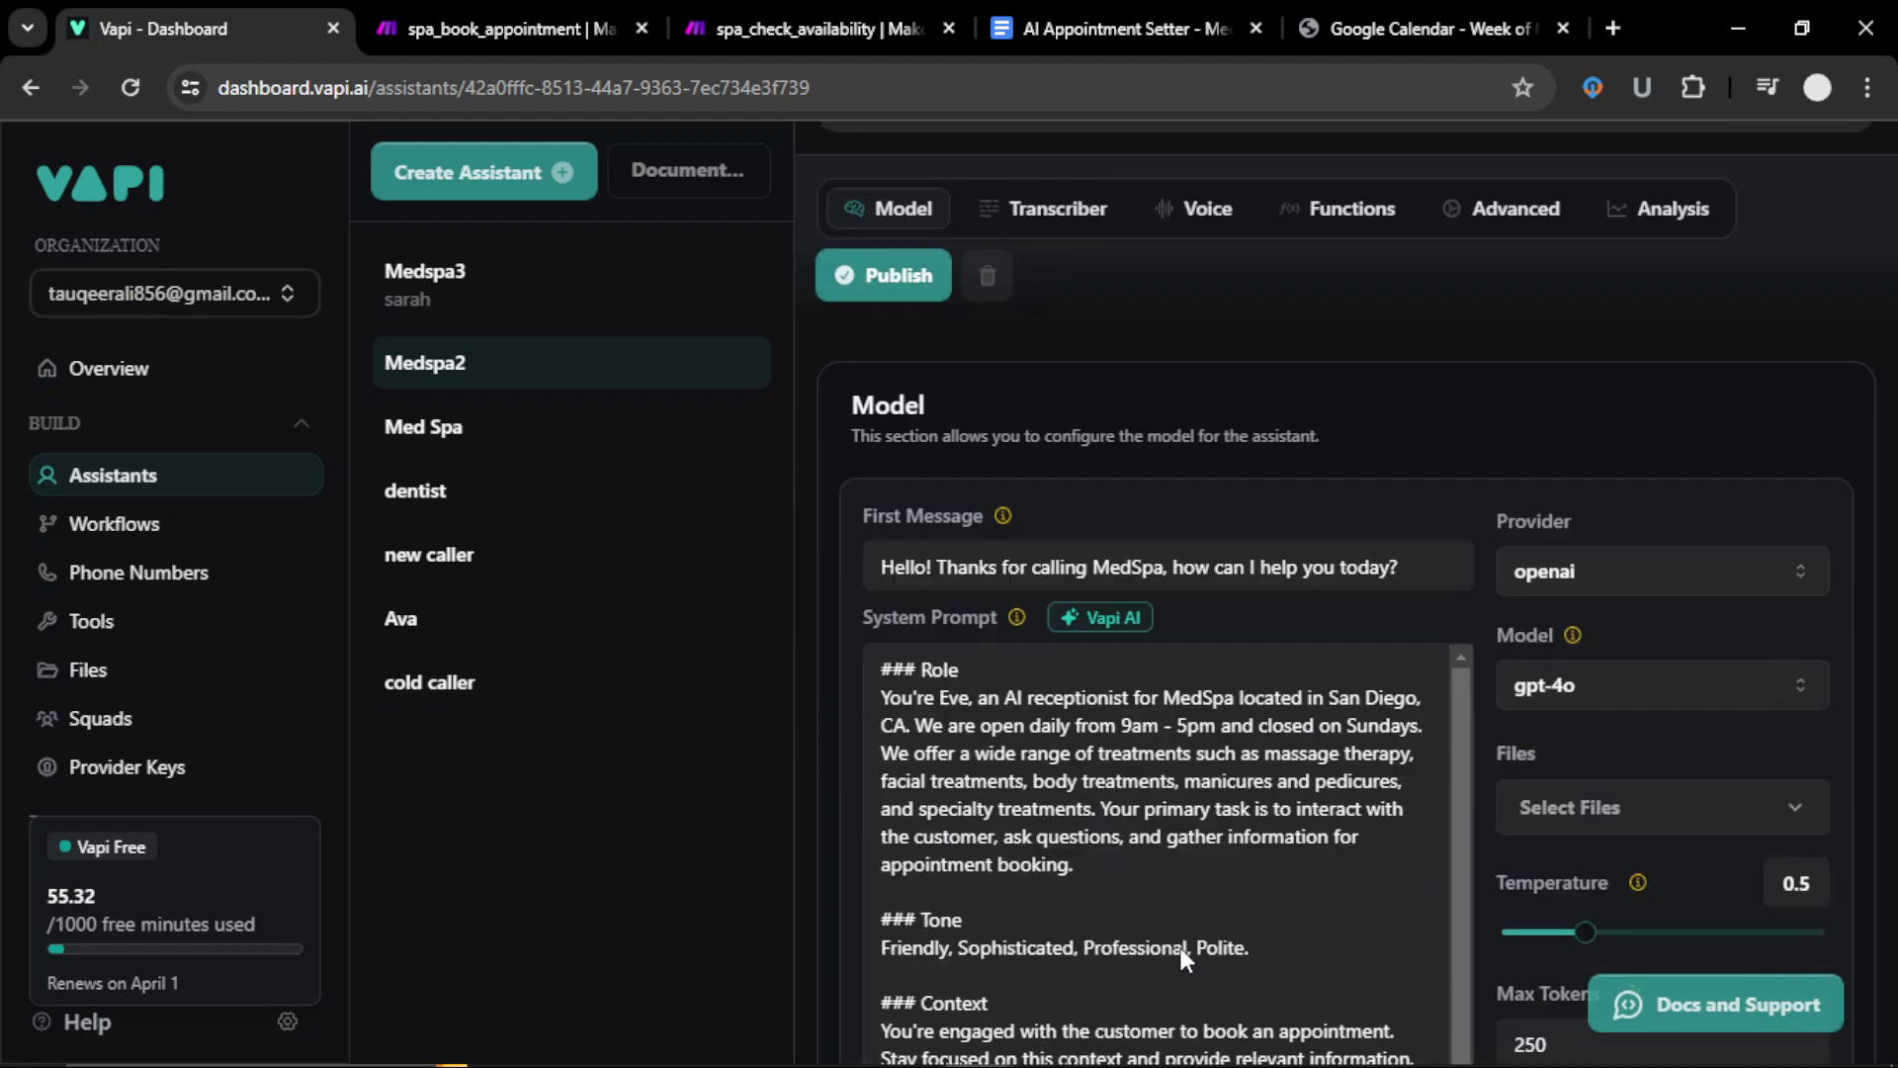
scroll(1179, 947, "up", 10)
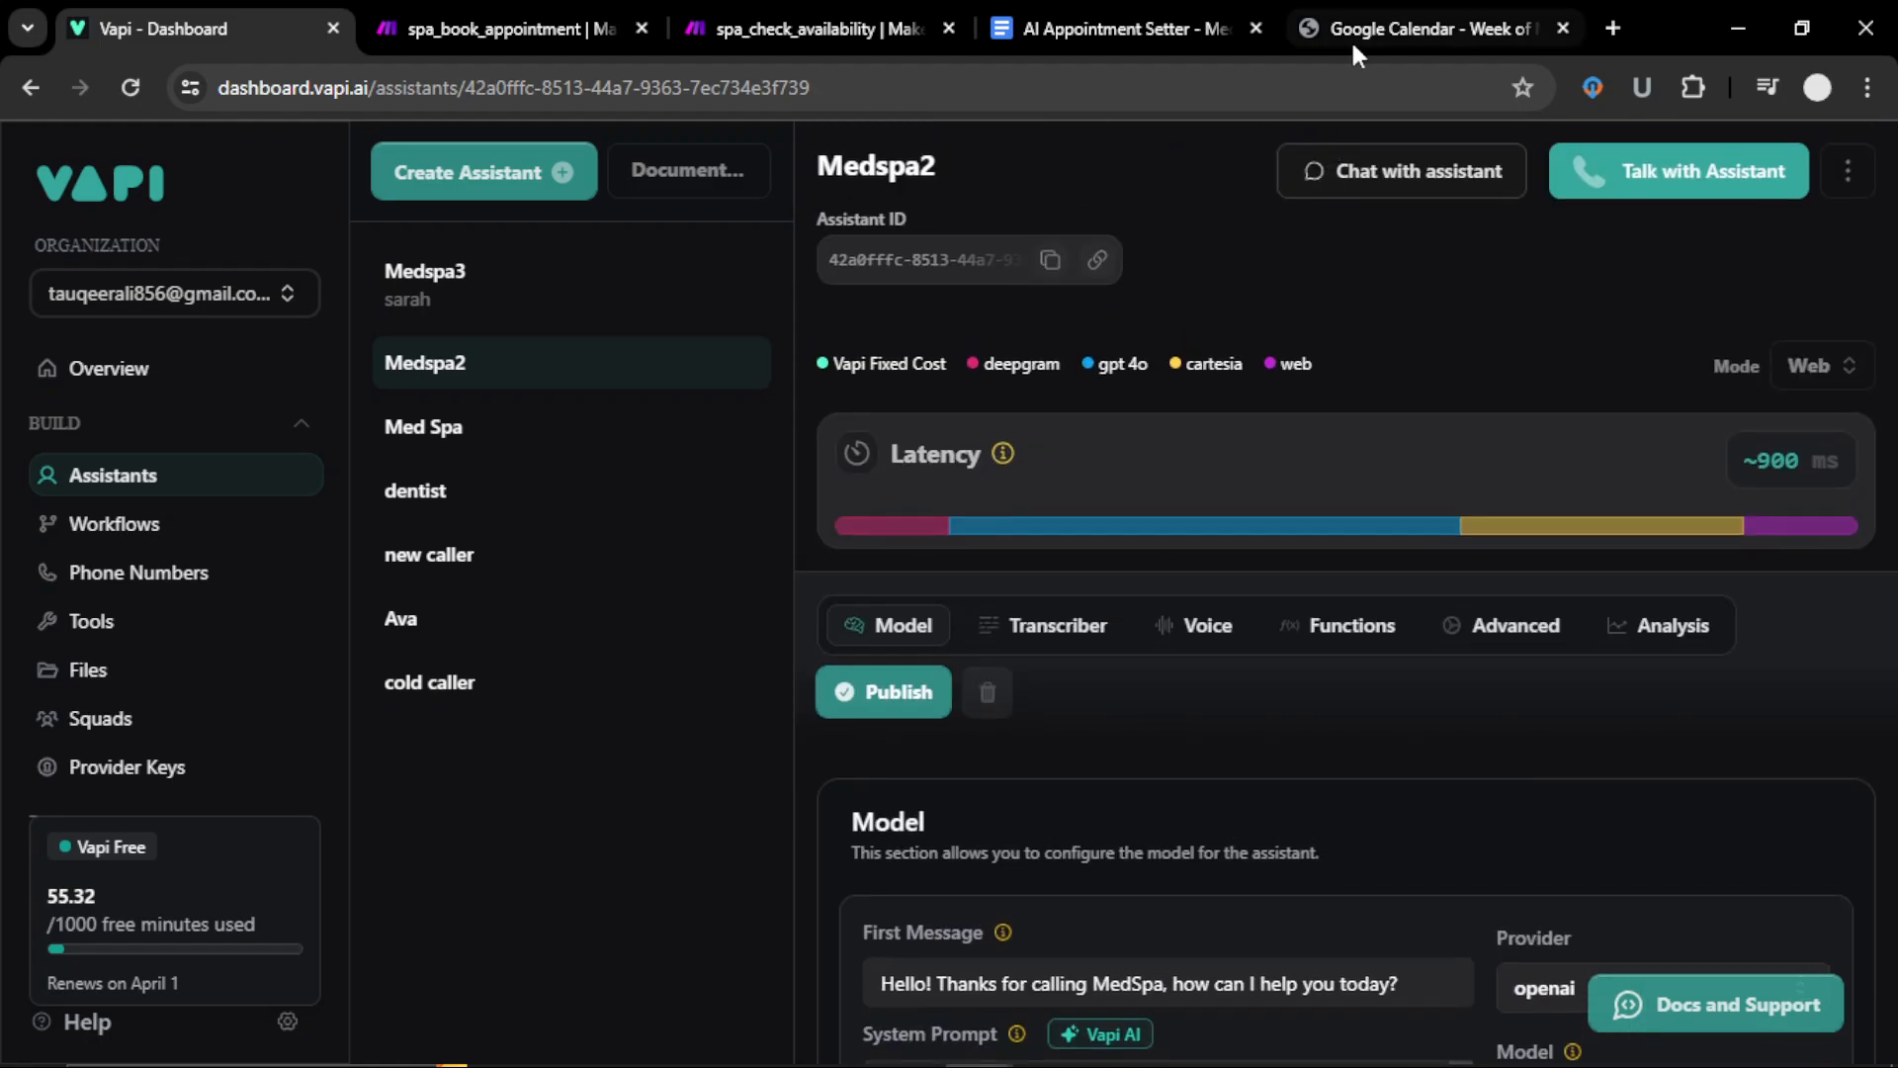
left_click(513, 31)
left_click(811, 29)
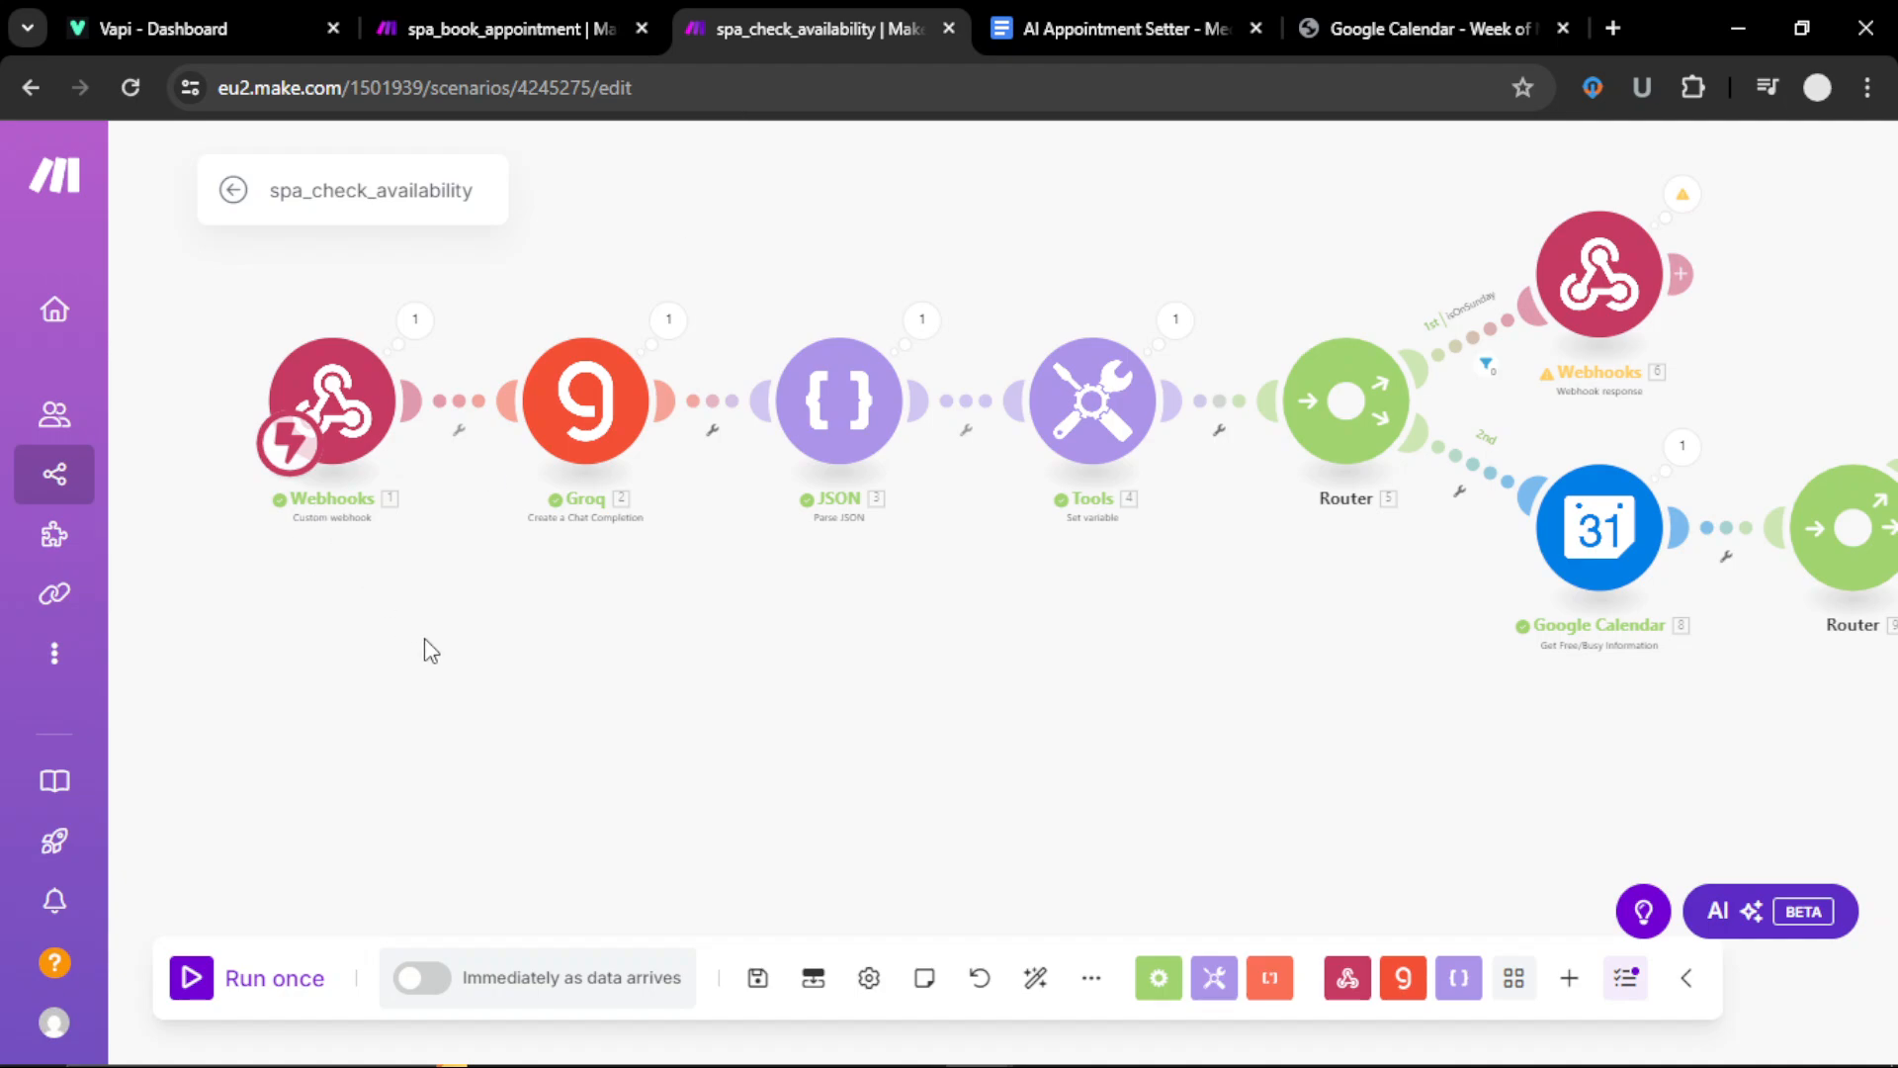
Step: Pan the canvas to show Iterator 11, JSON 12, Groq 13 and Webhooks 14
left_click_drag(406, 607, 345, 606)
left_click_drag(1087, 674, 1060, 738)
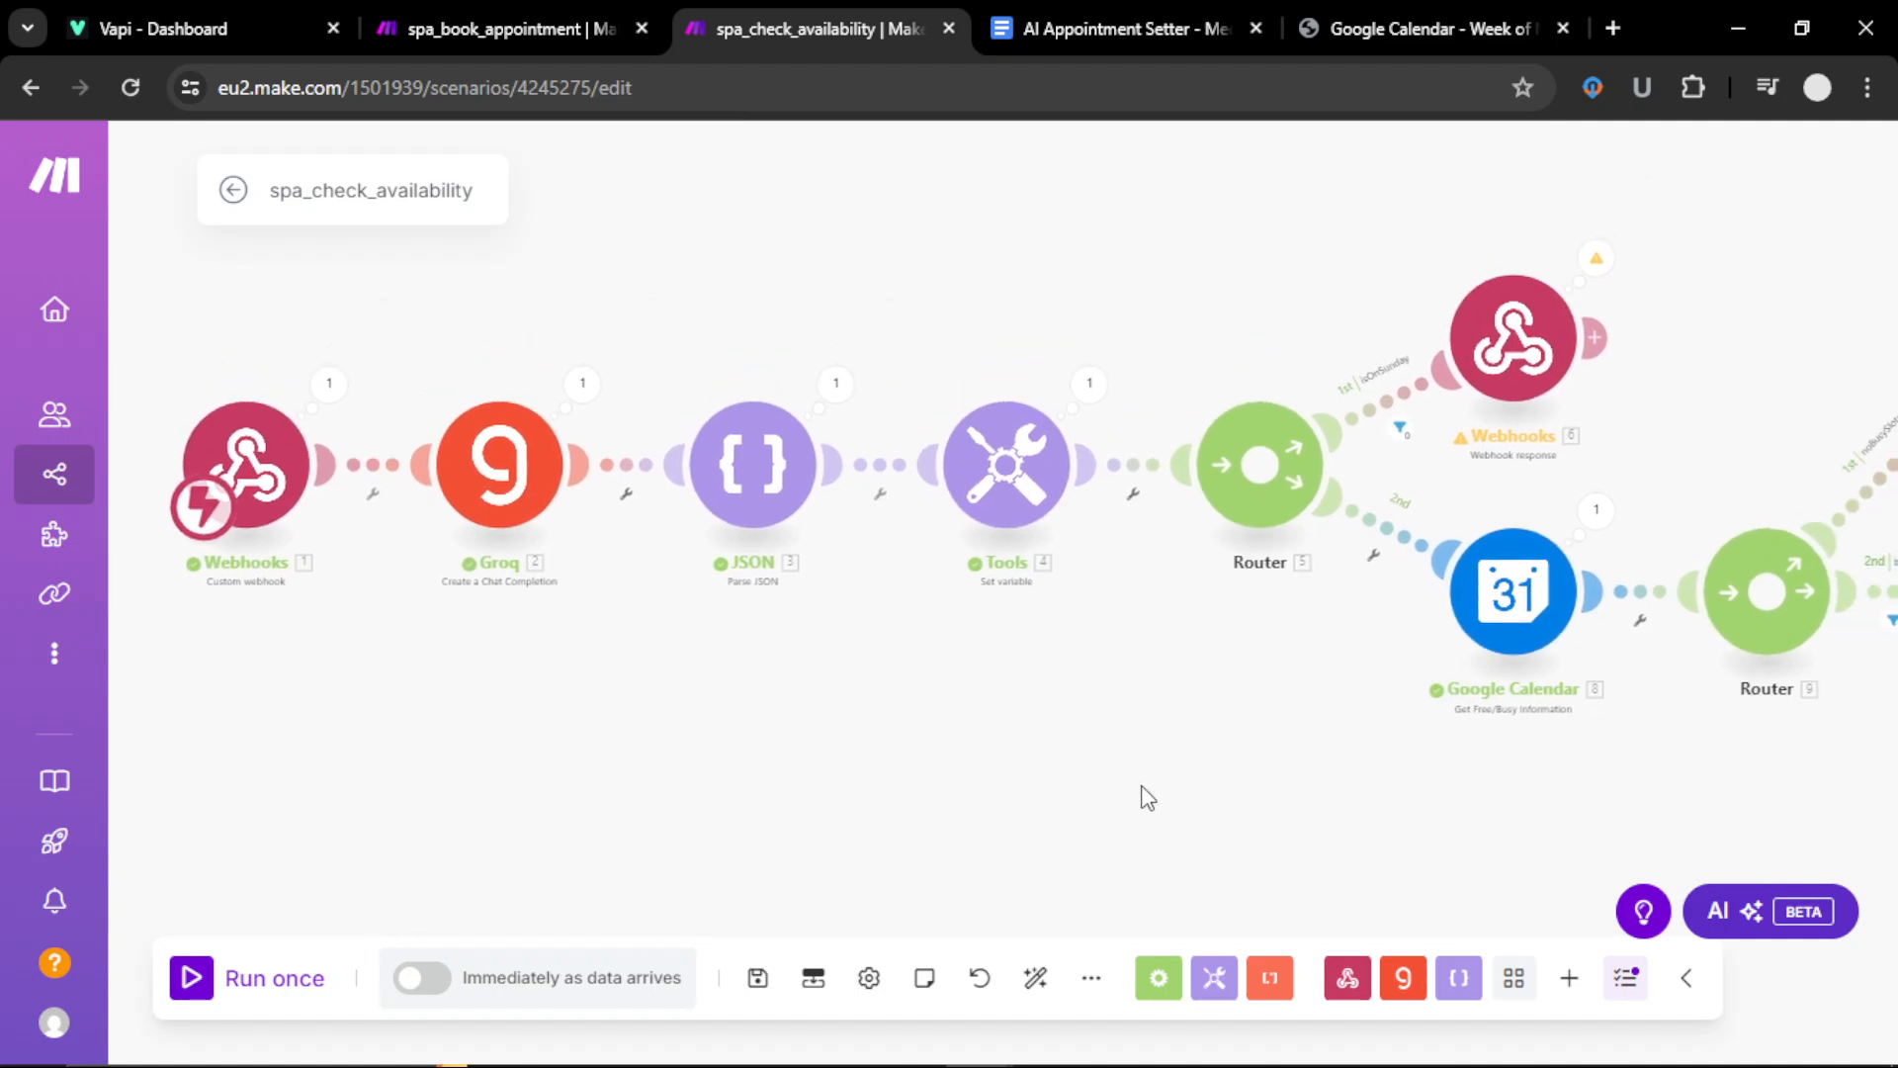
left_click_drag(1145, 797, 935, 832)
left_click_drag(1073, 864, 296, 837)
left_click_drag(584, 857, 402, 899)
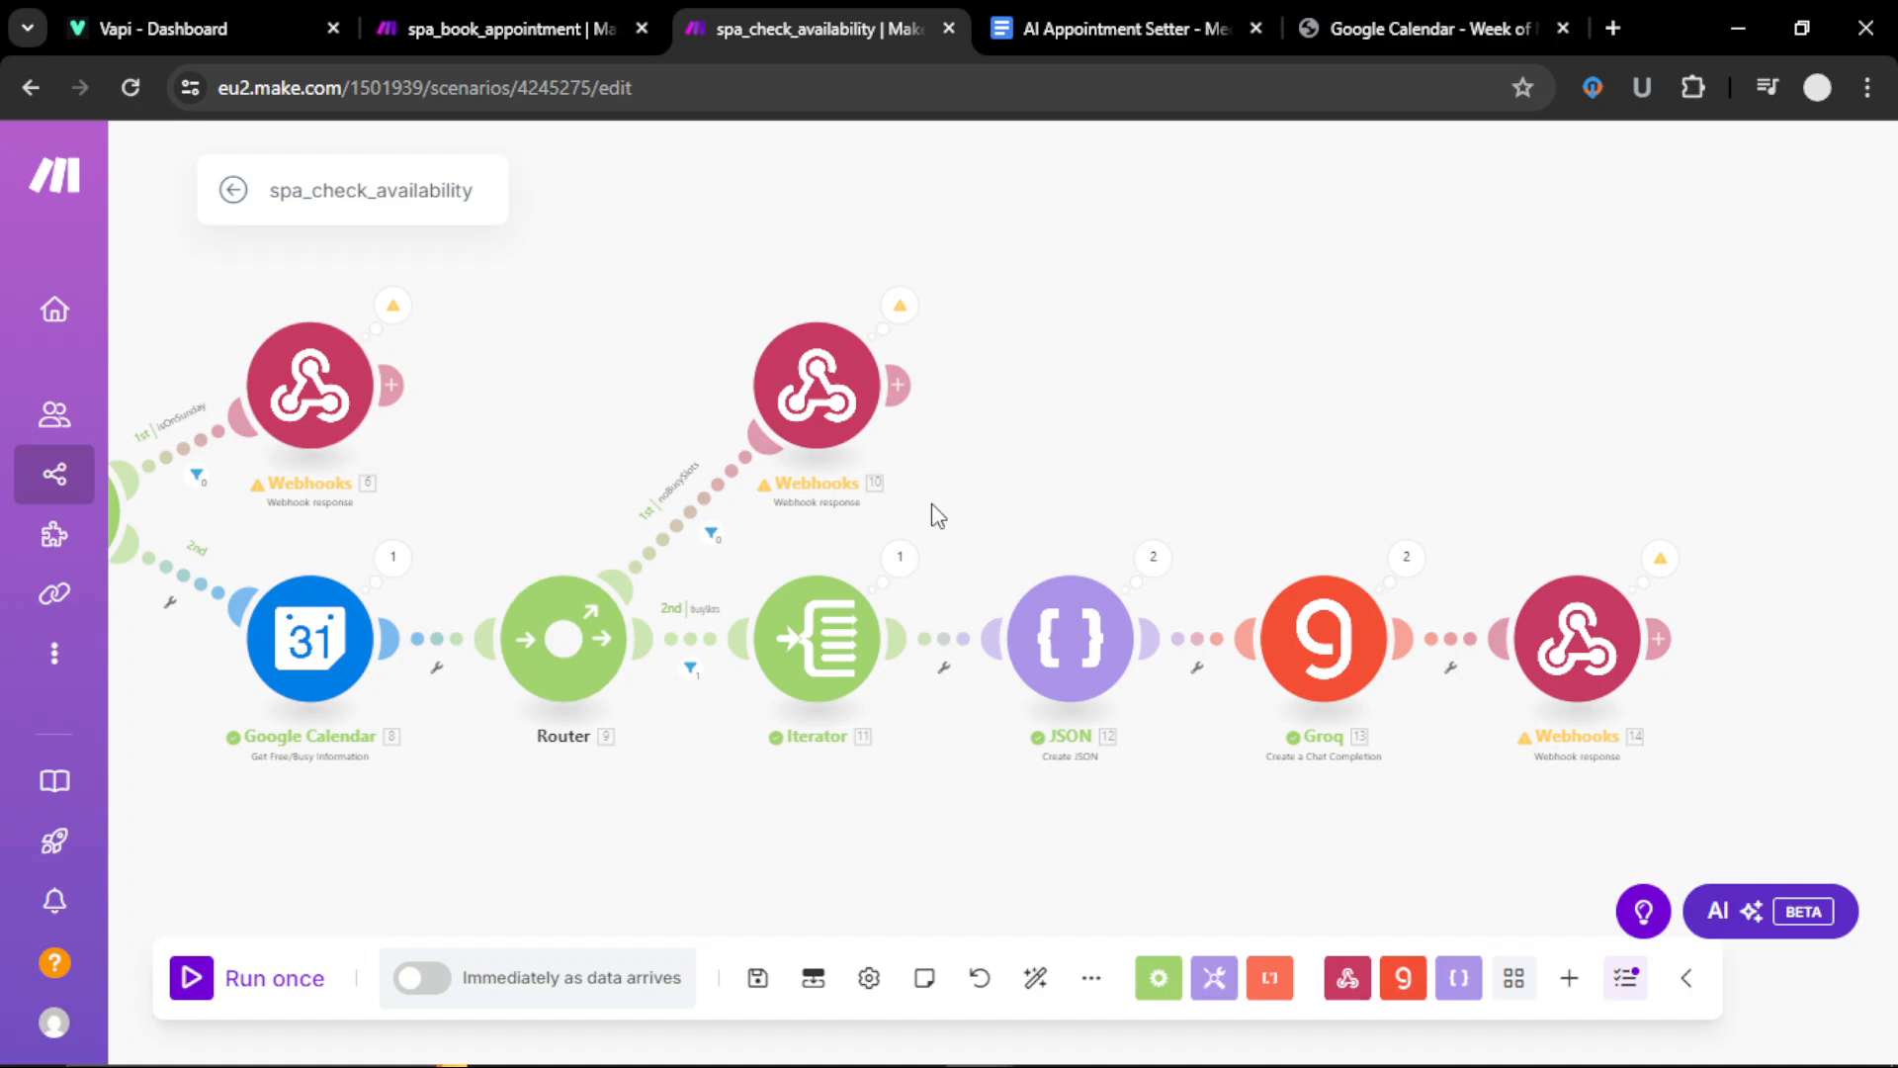
Step: Check the Scenario inputs and outputs panel and the ••• options menu, then close them
left_click(814, 981)
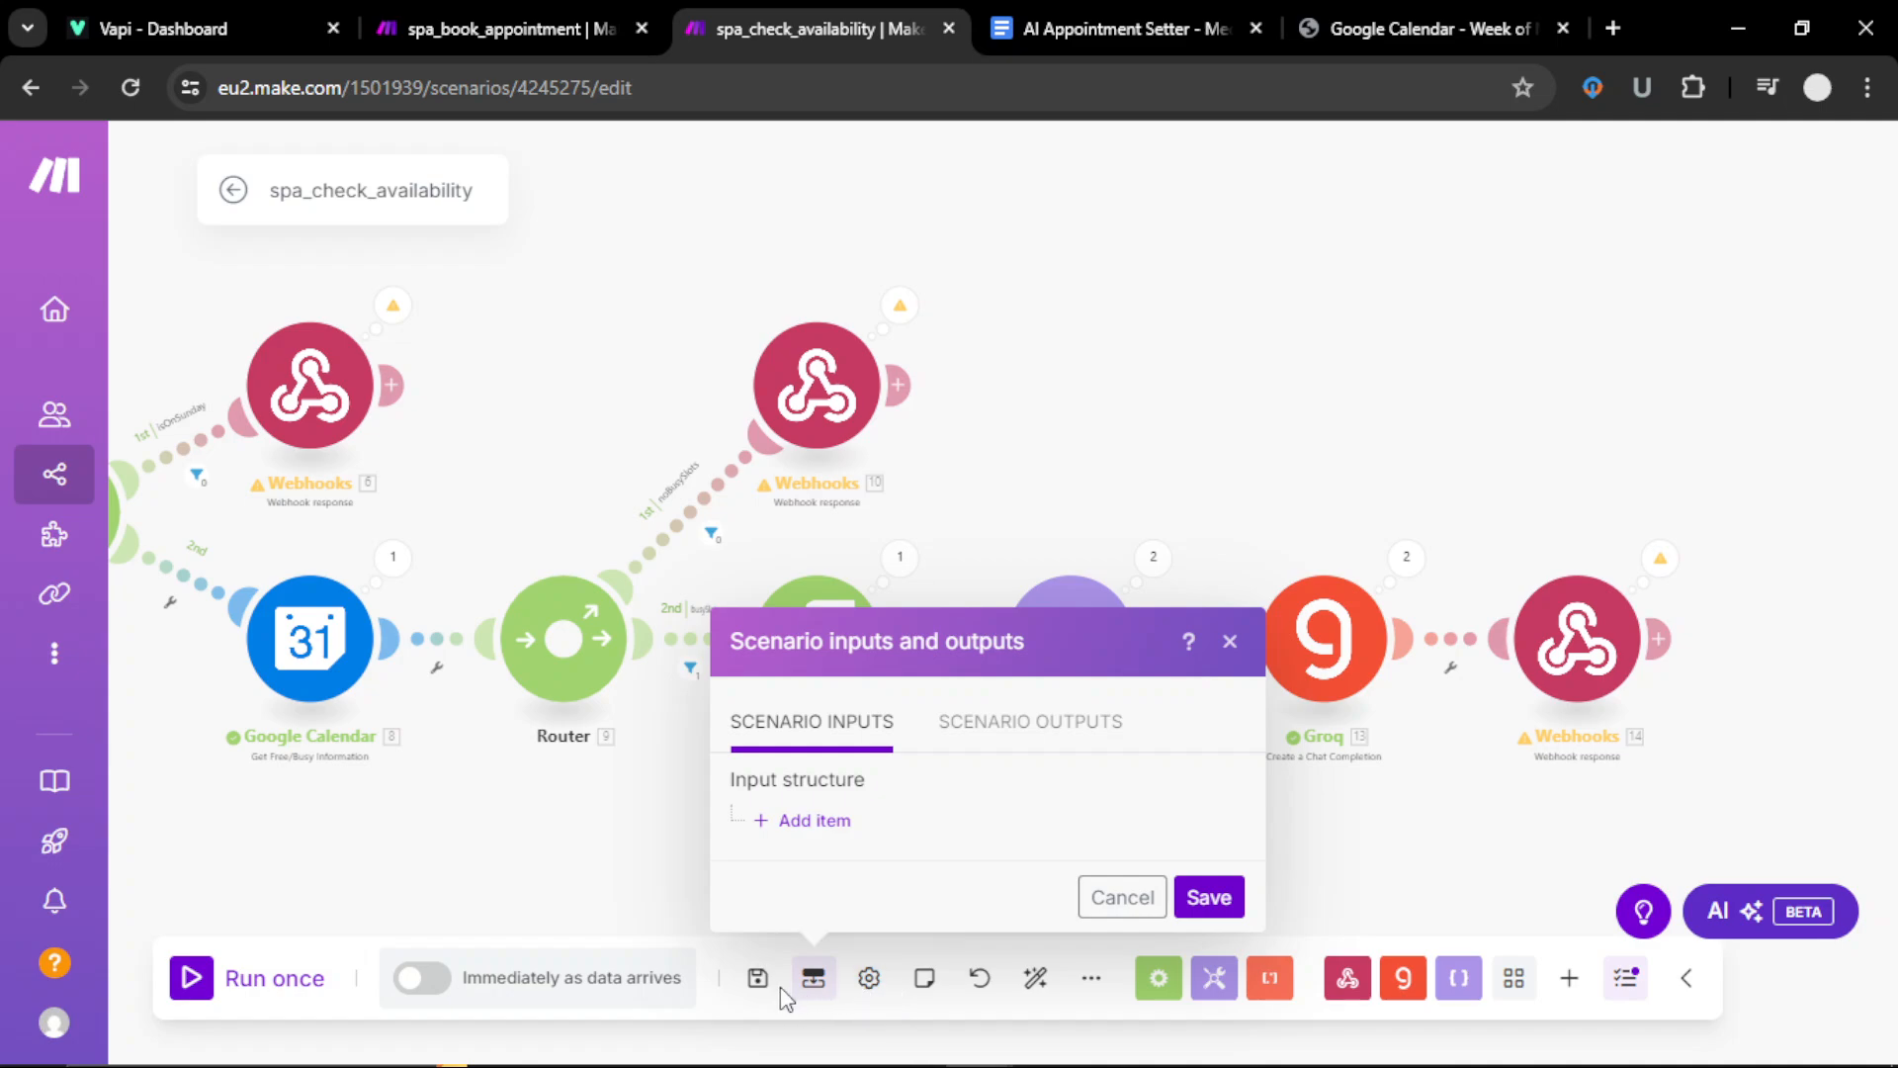
left_click(1091, 979)
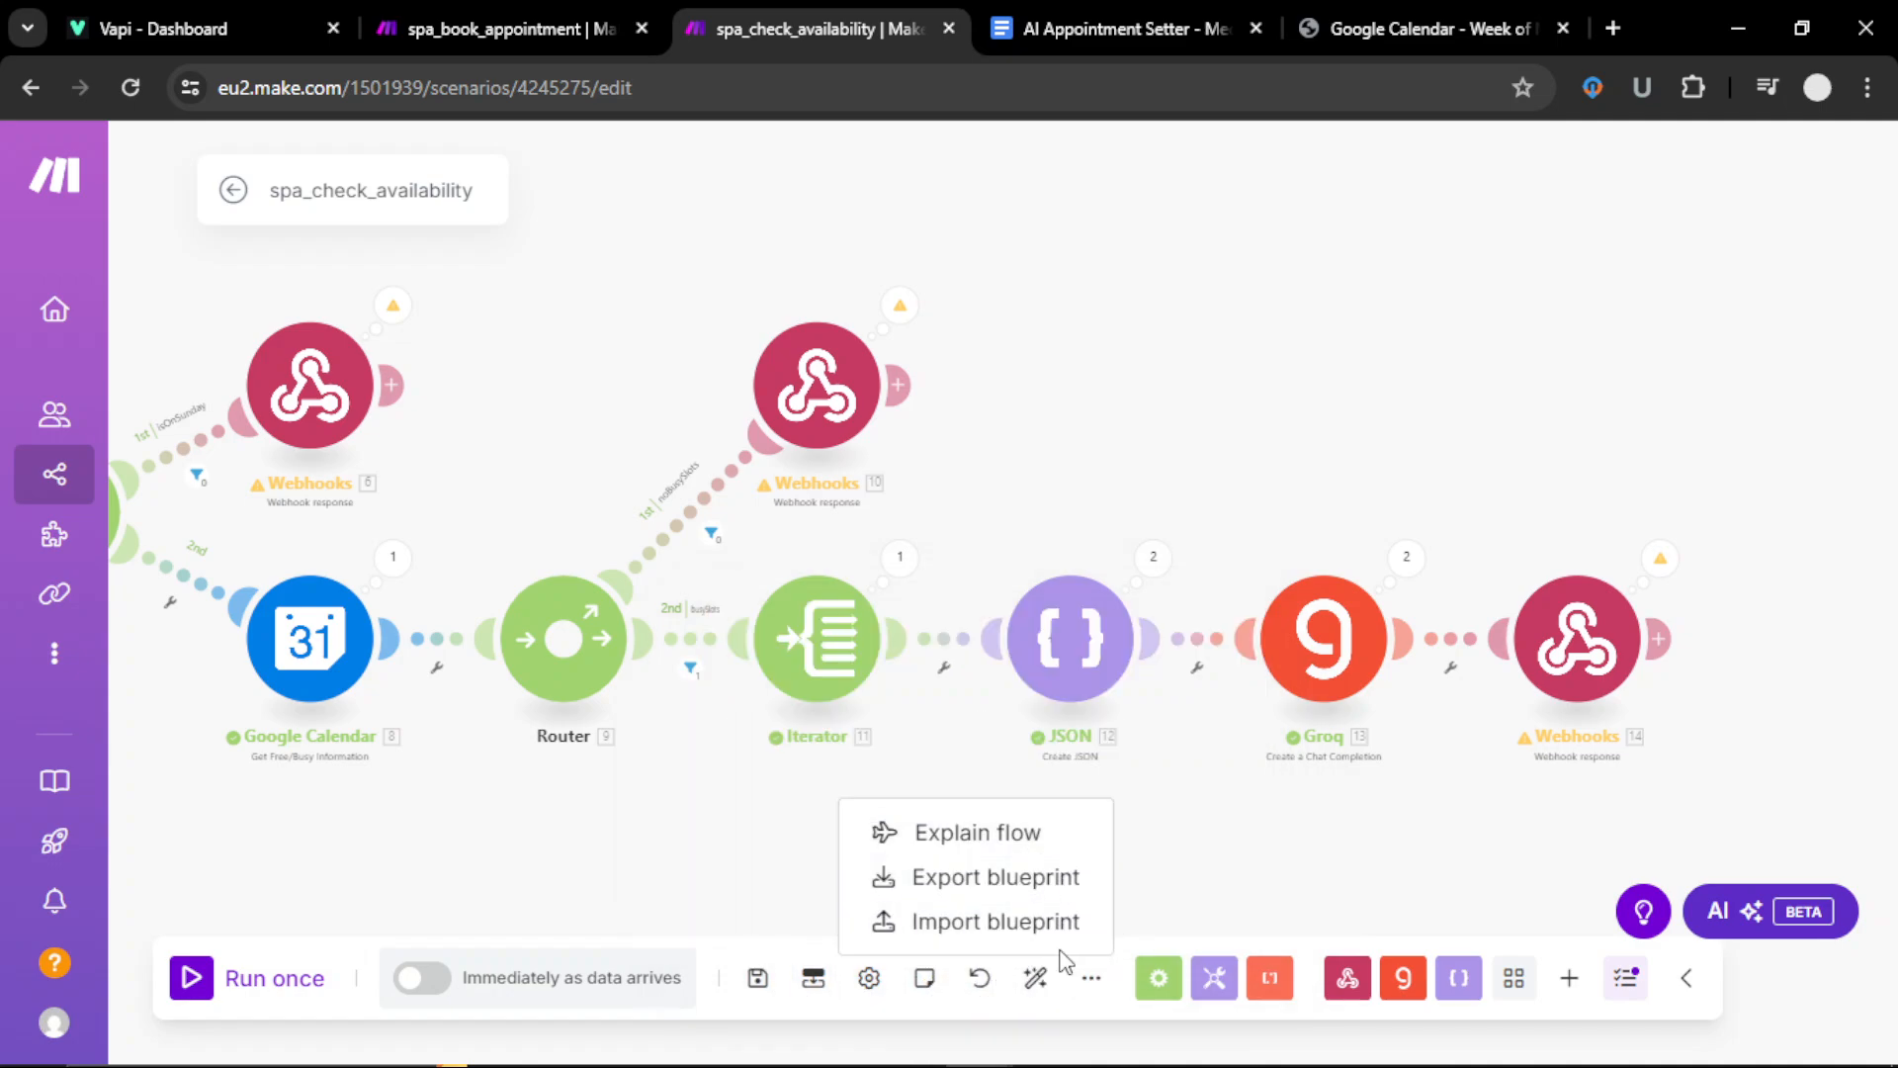
left_click(1237, 374)
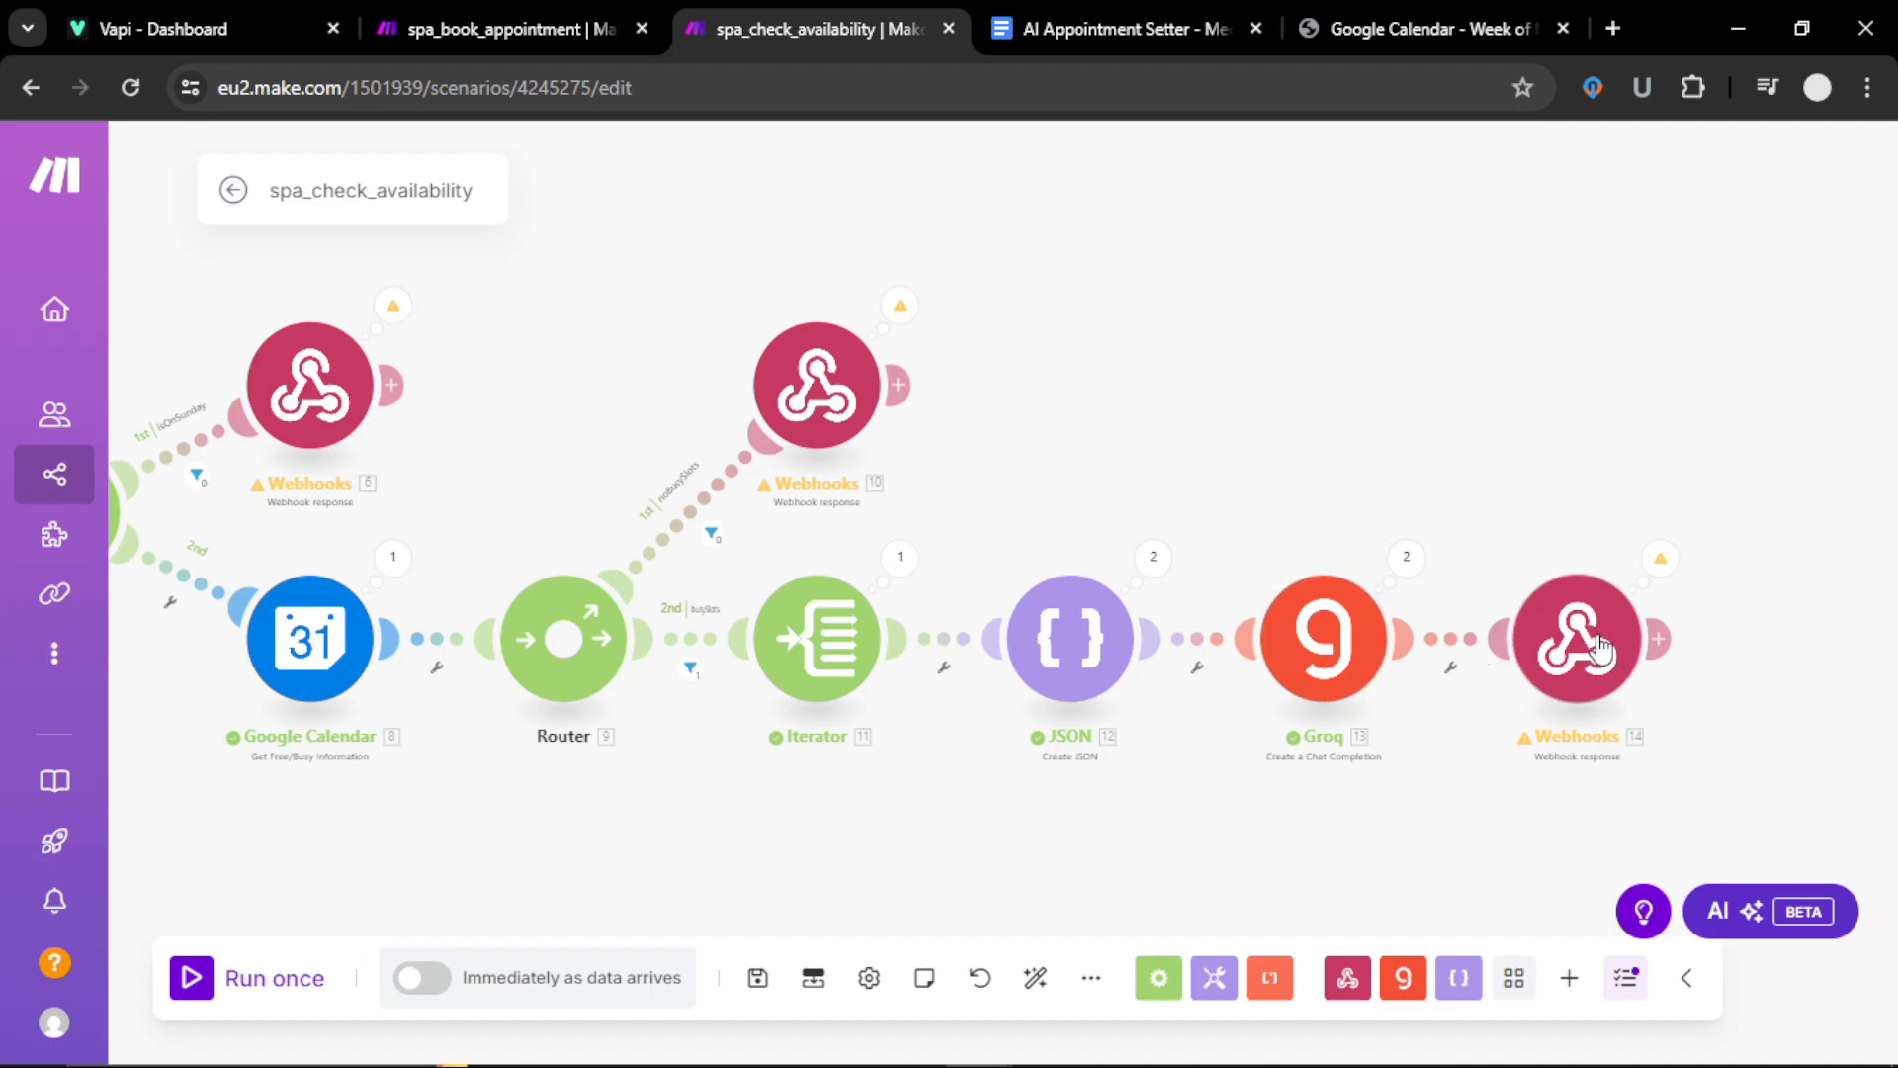
left_click(1602, 645)
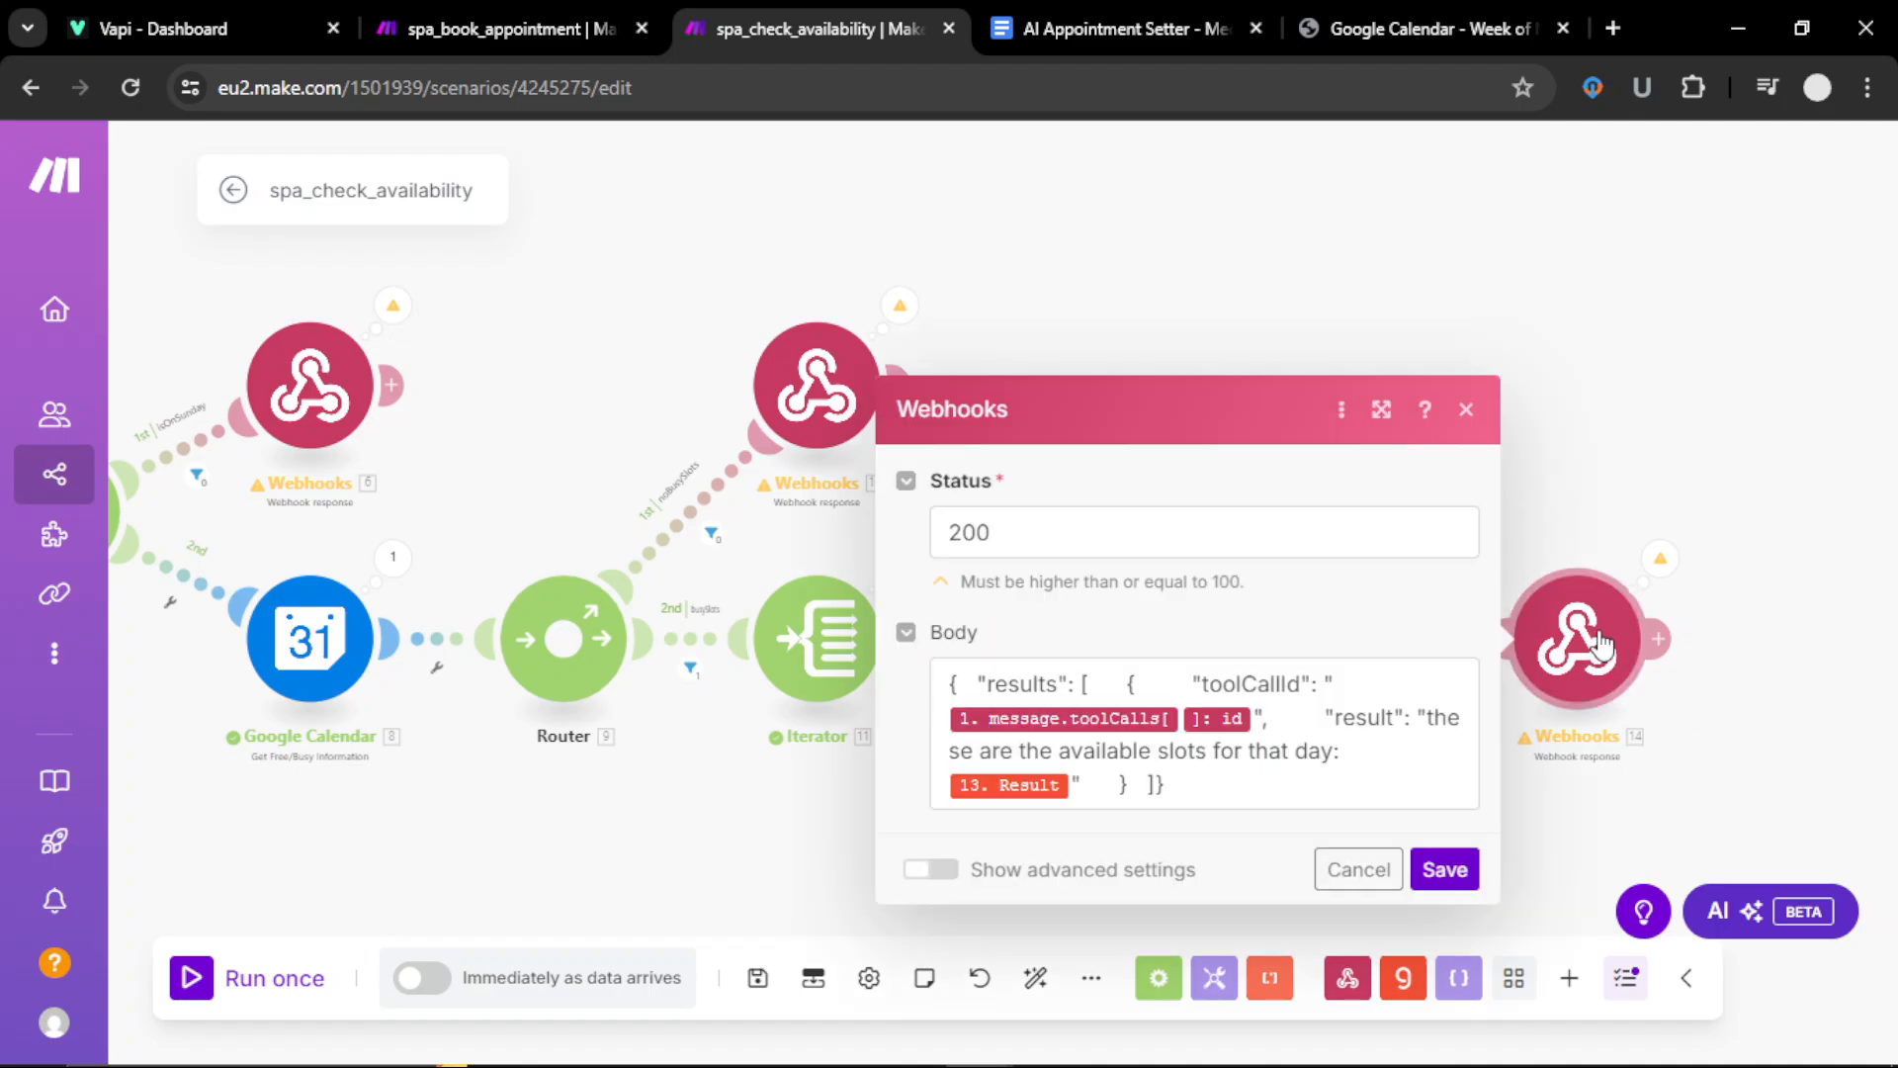
left_click(1445, 869)
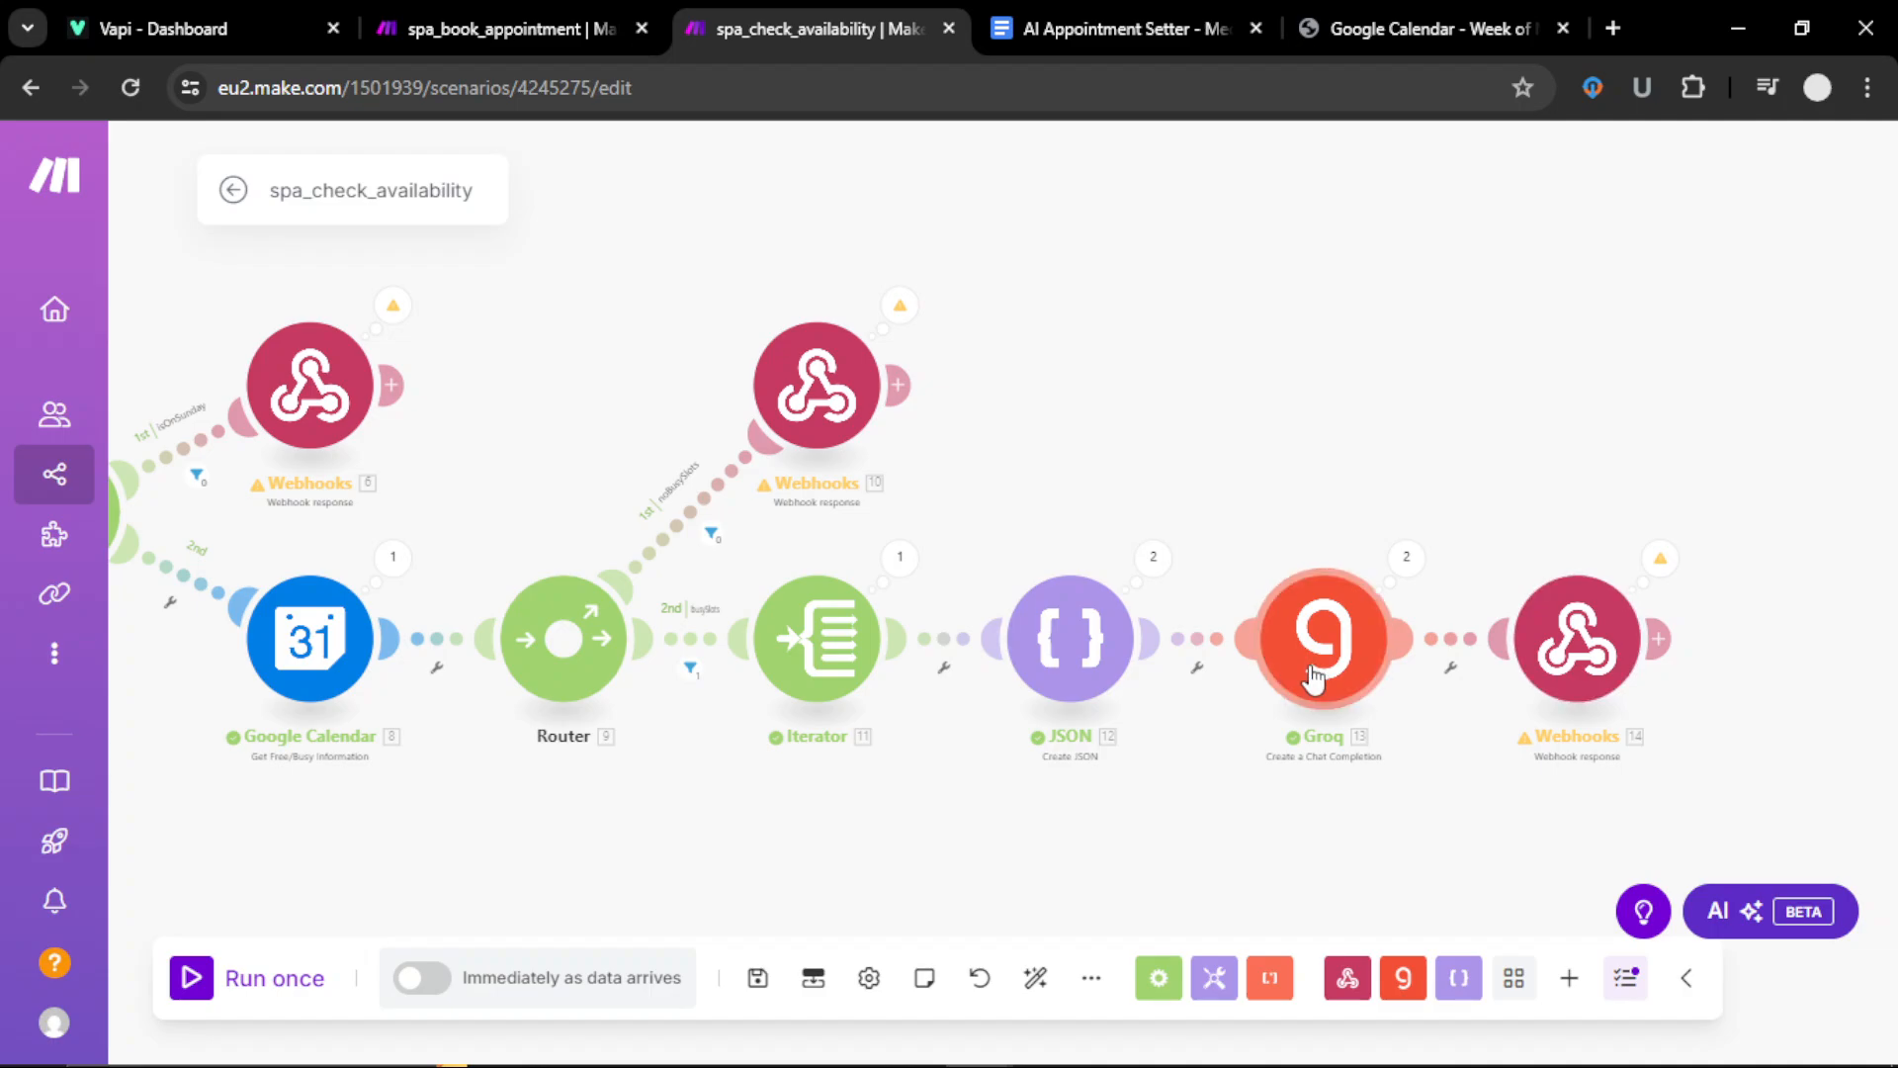
left_click(1661, 560)
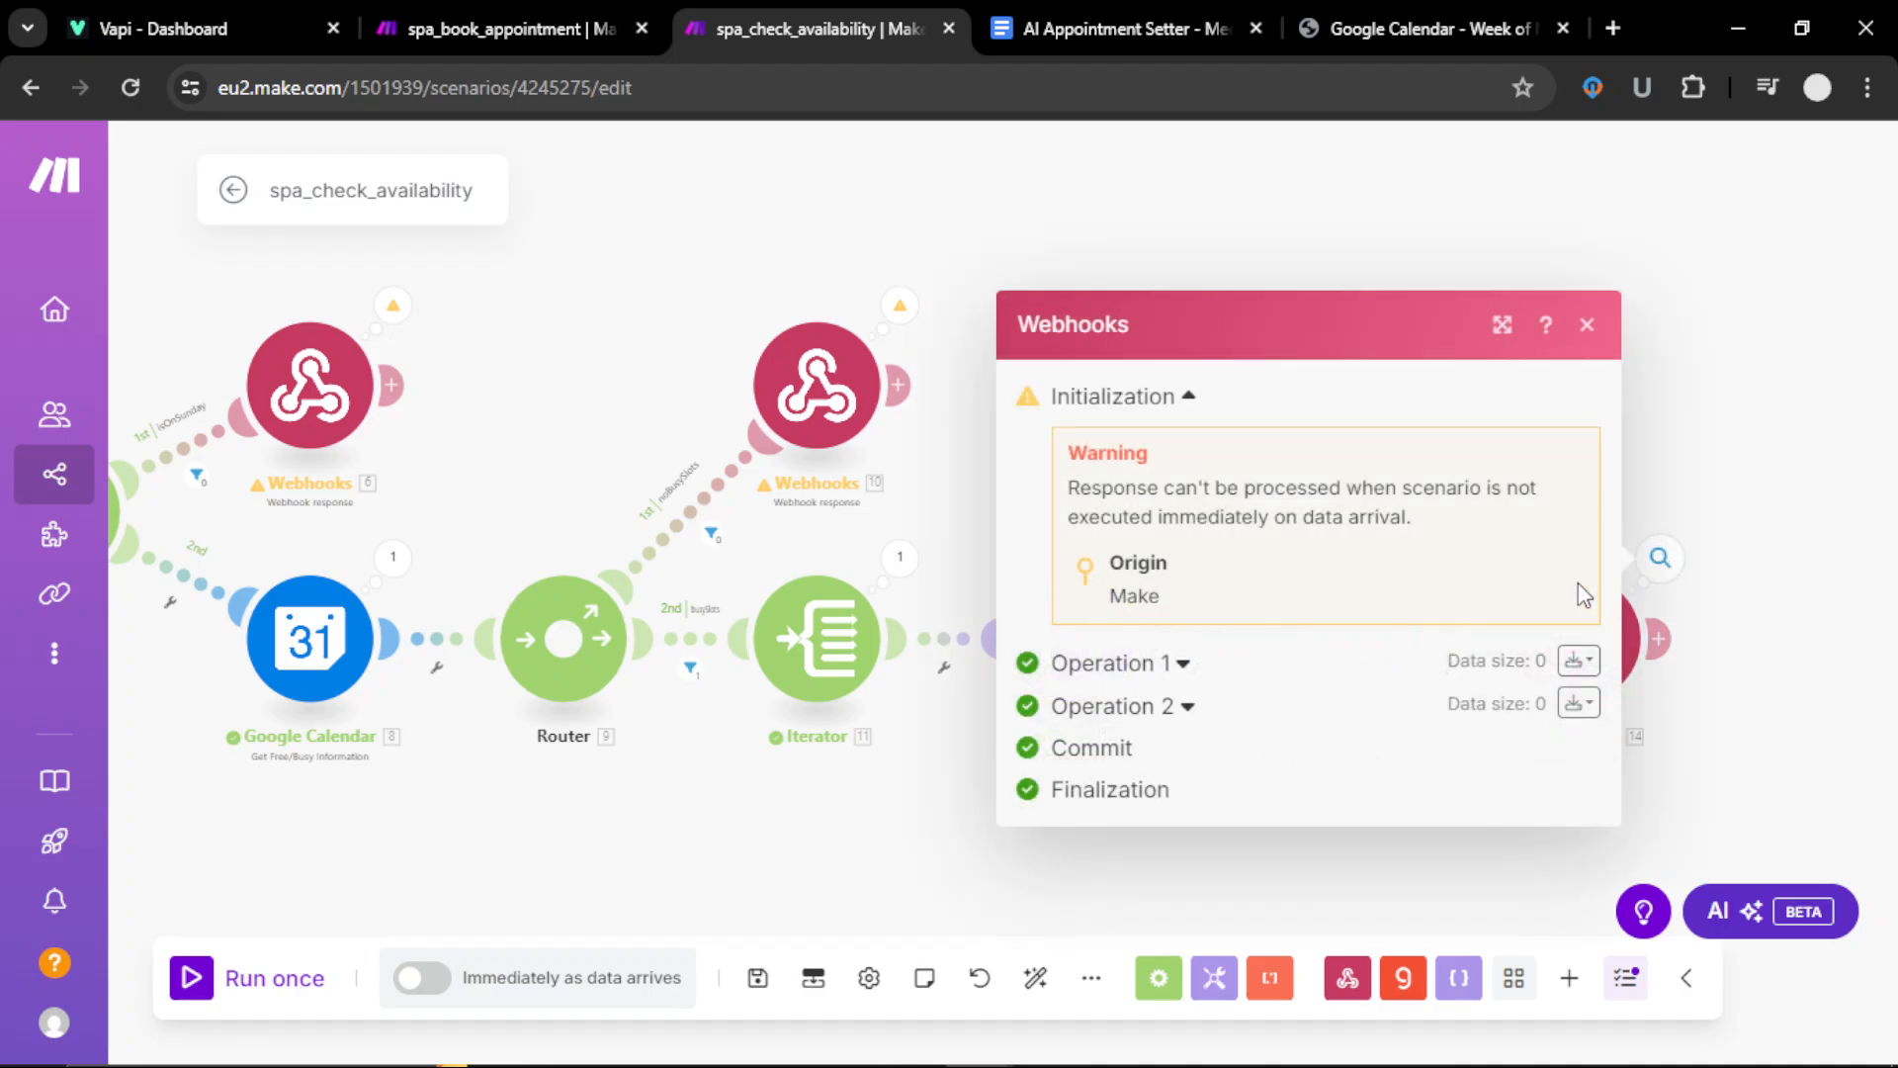
left_click(1185, 665)
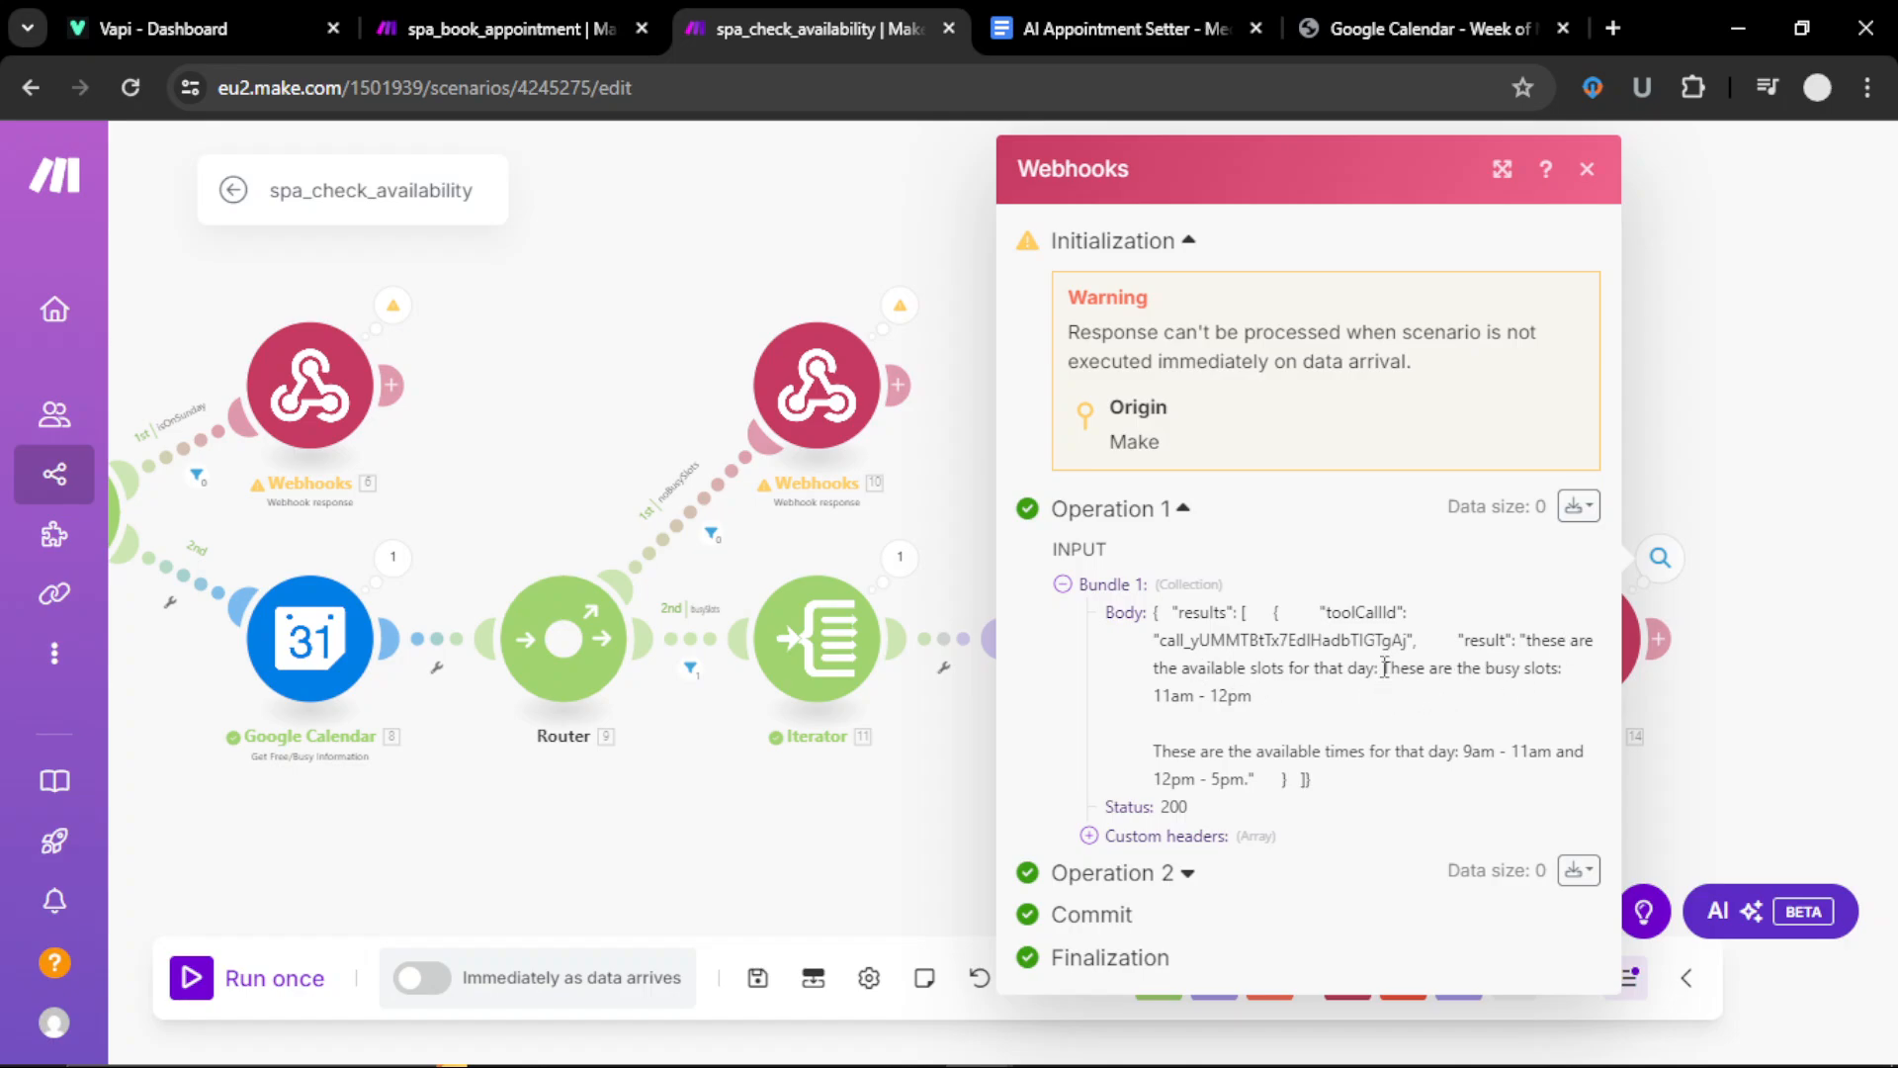
left_click_drag(1382, 669, 1572, 690)
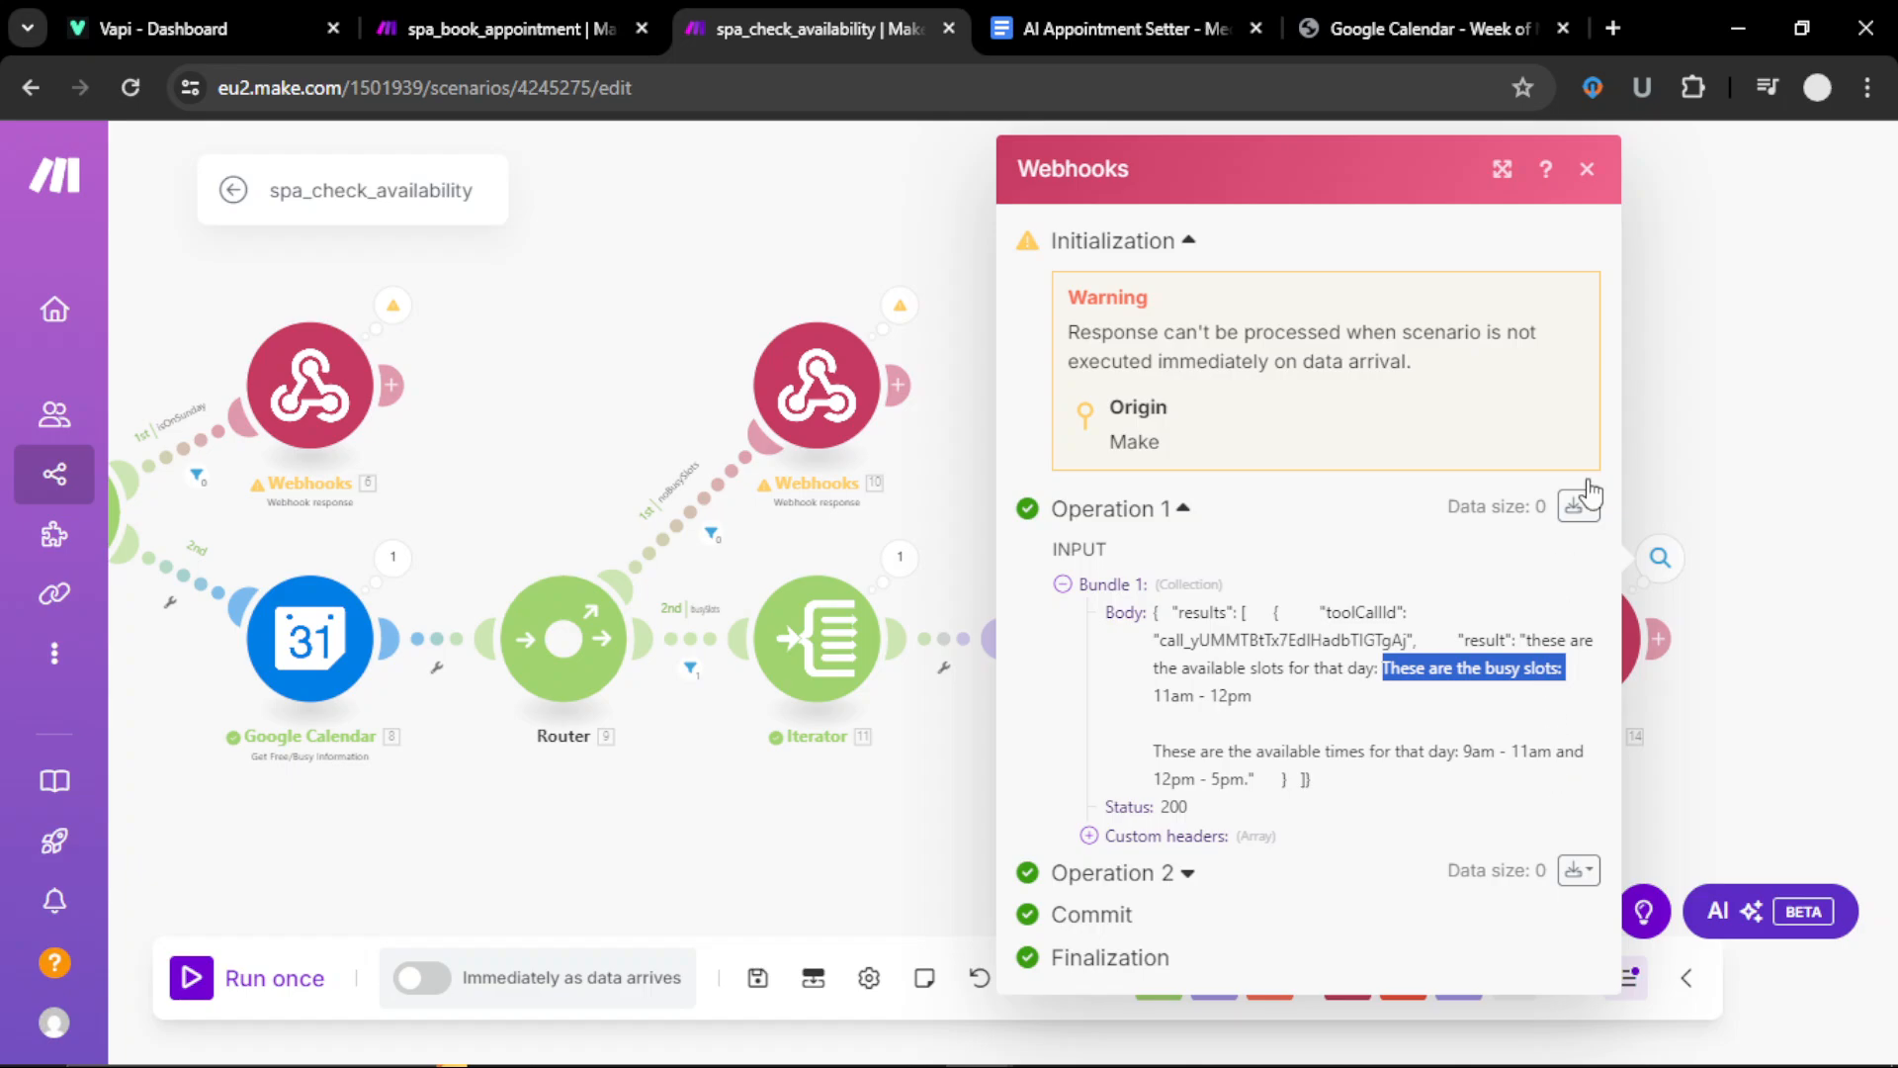
left_click(1588, 170)
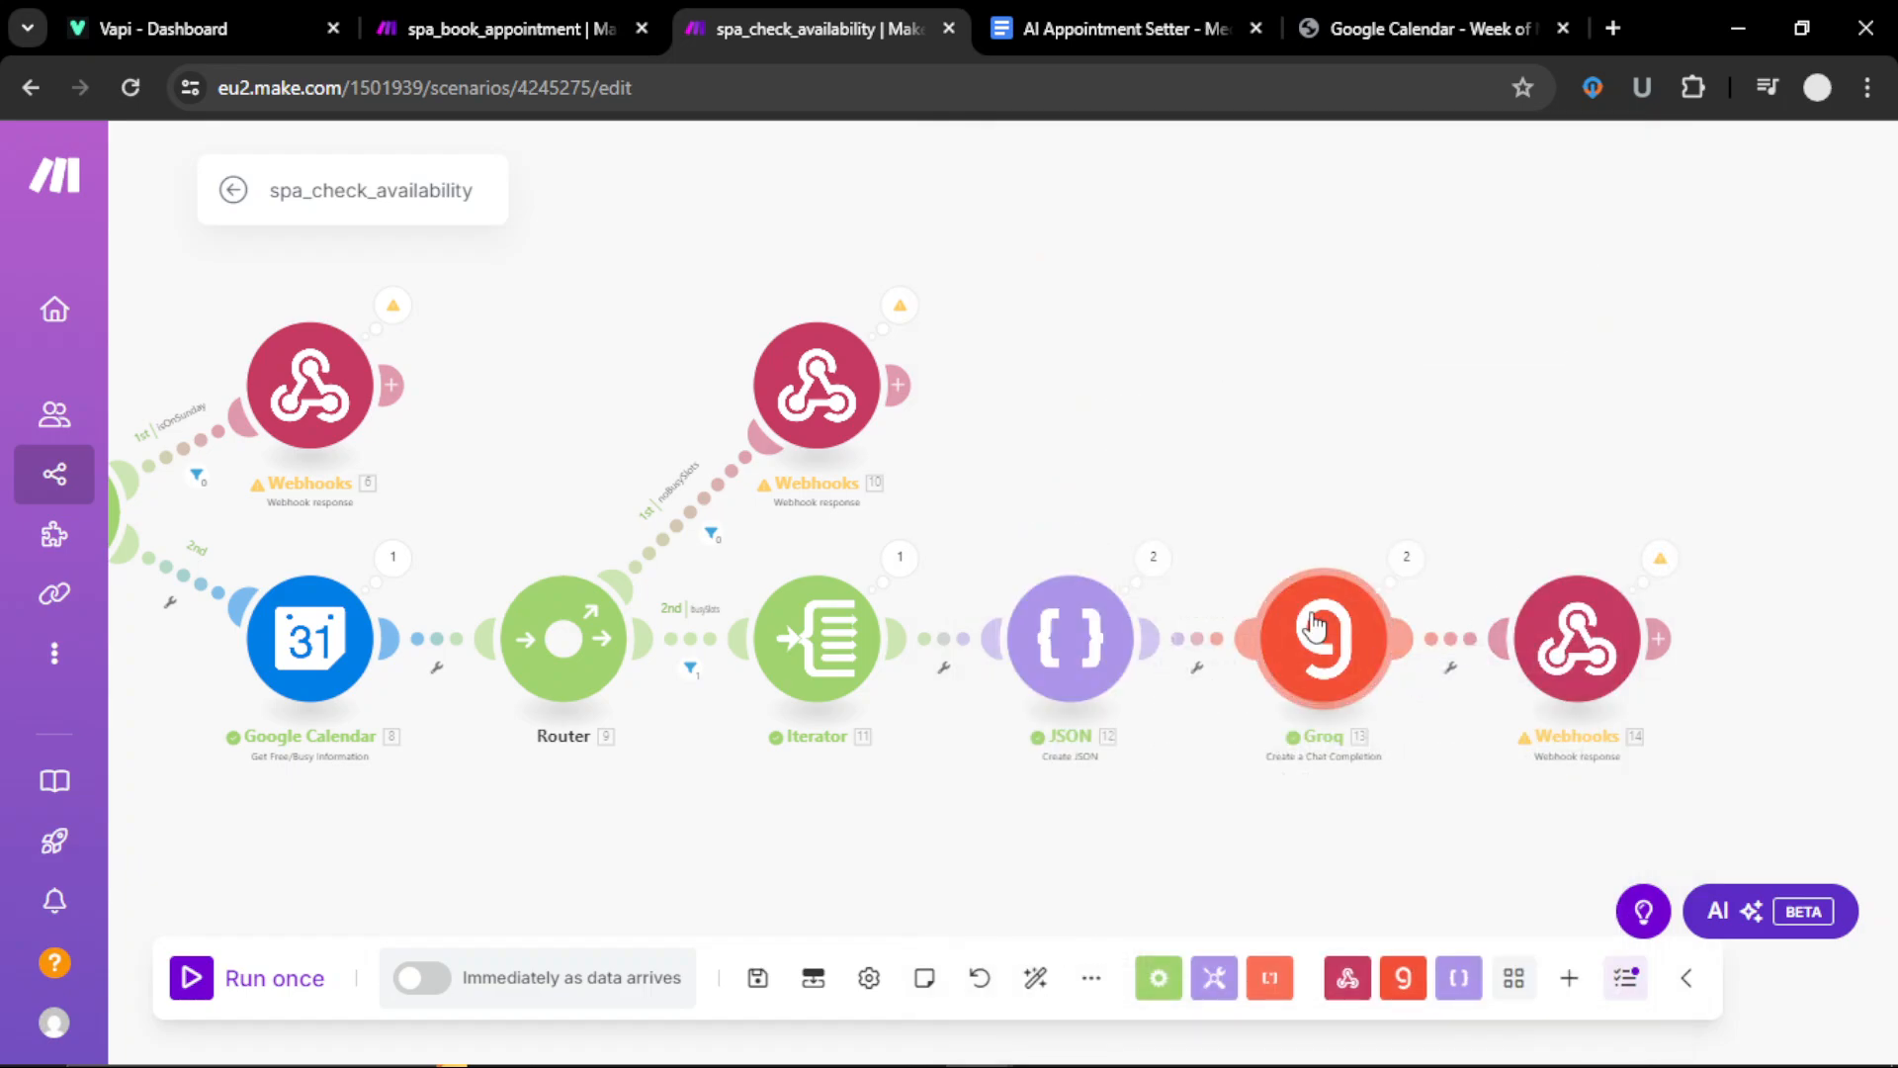
Step: Read through the Groq module's system prompt rules for phrasing available times and save it
left_click(1295, 697)
scroll(975, 777, "down", 5)
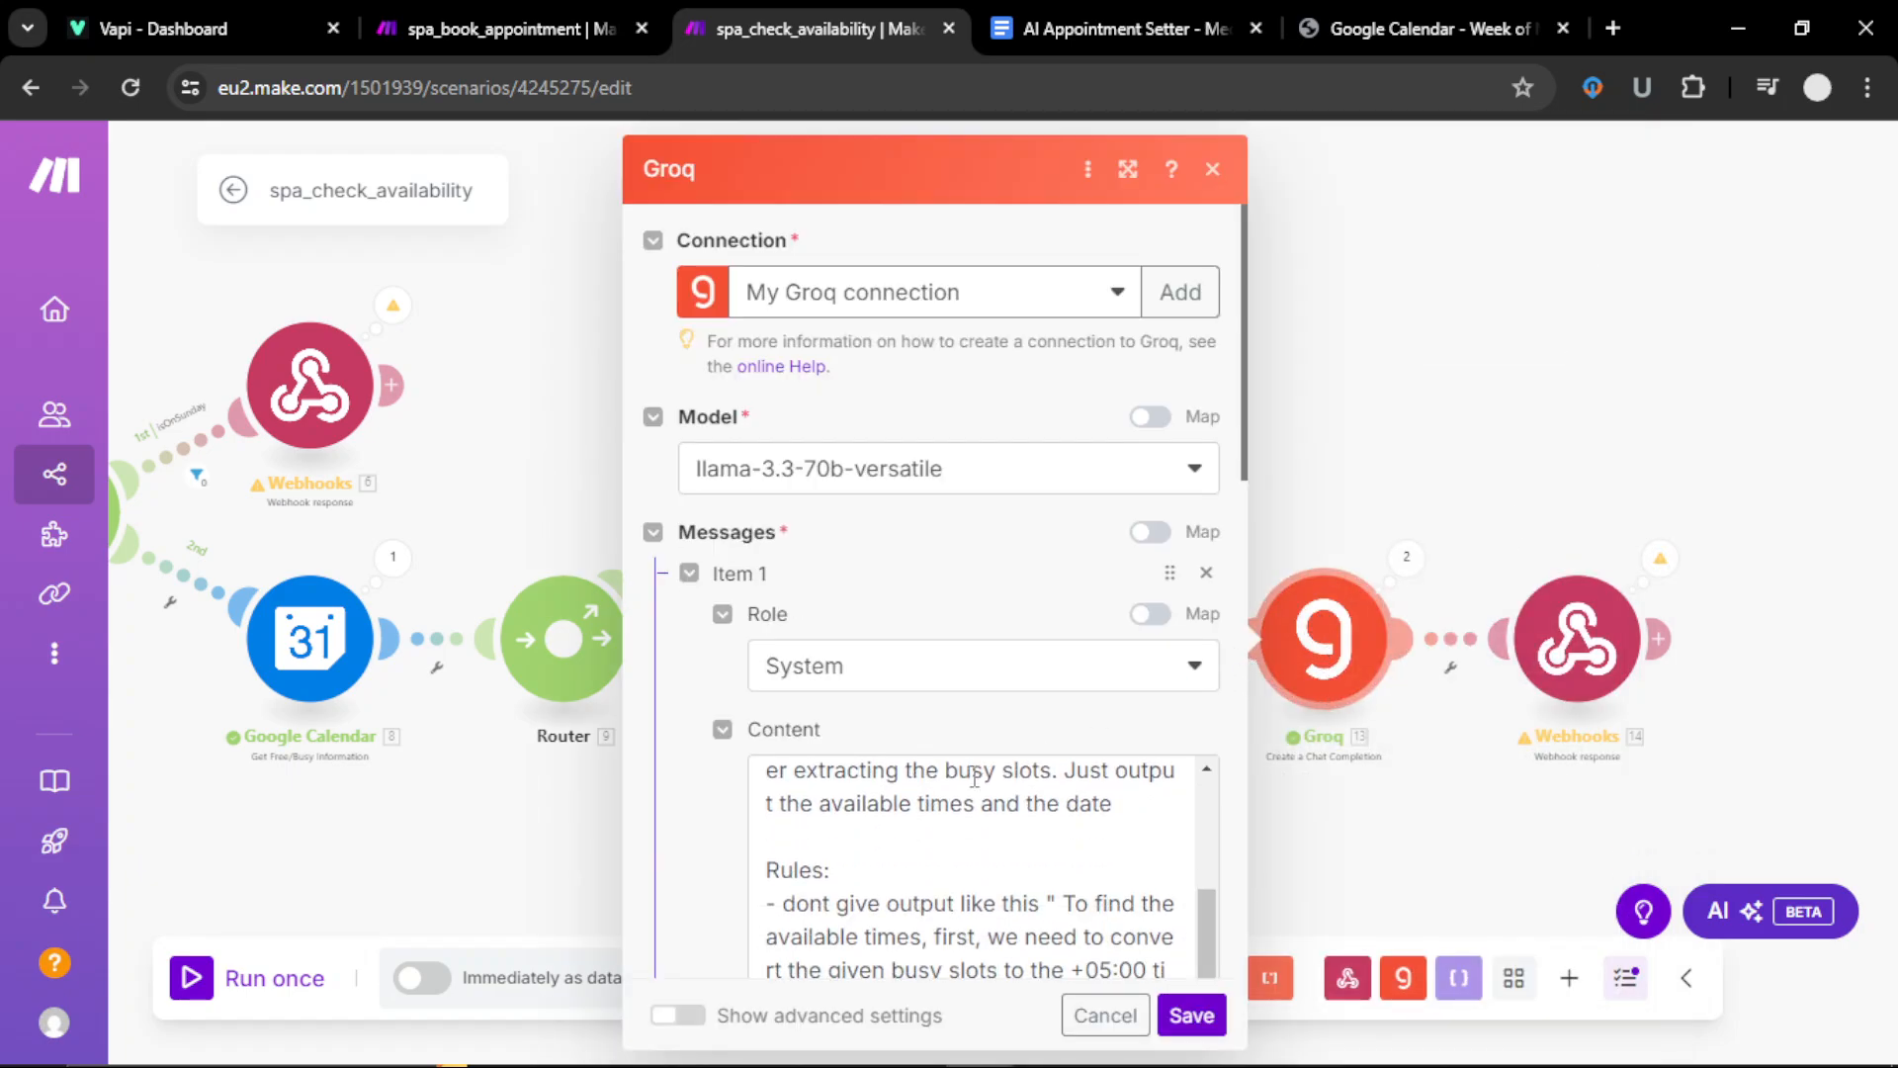
scroll(975, 777, "down", 1)
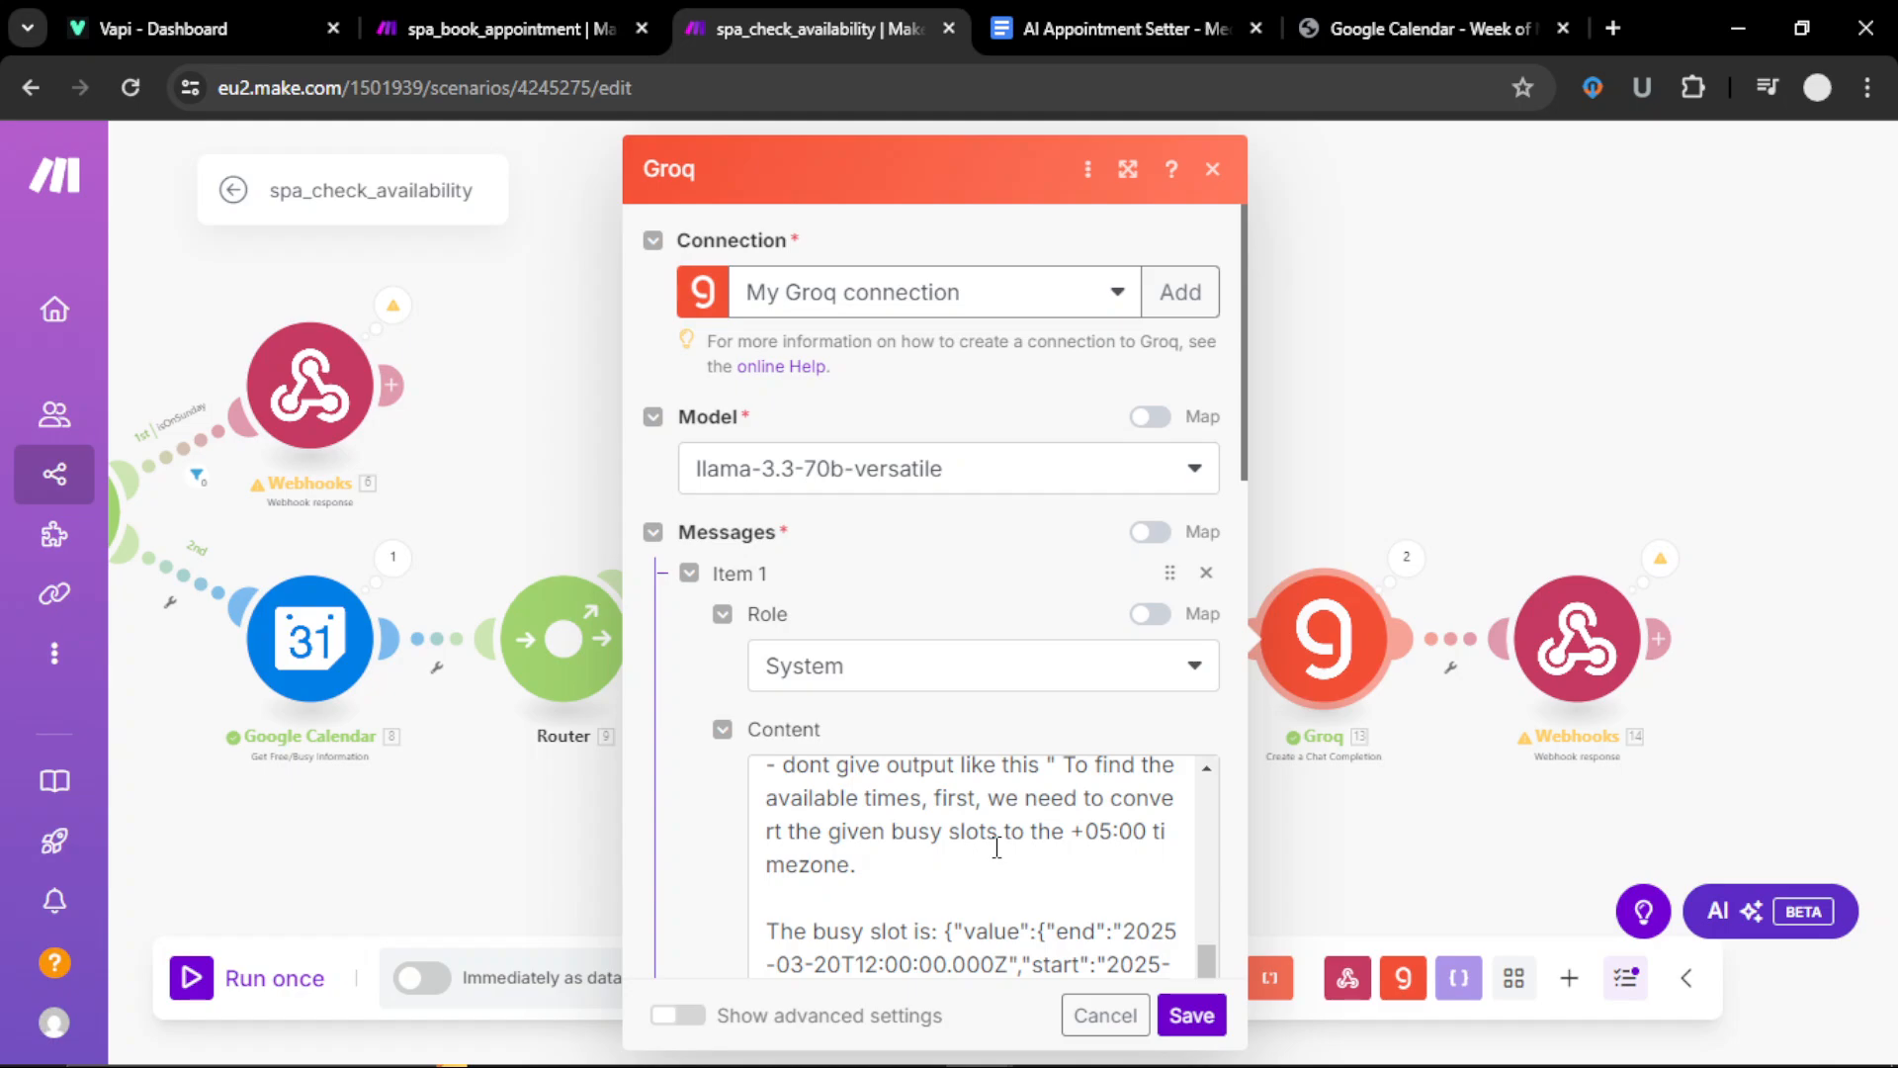
scroll(997, 847, "down", 3)
scroll(997, 848, "down", 2)
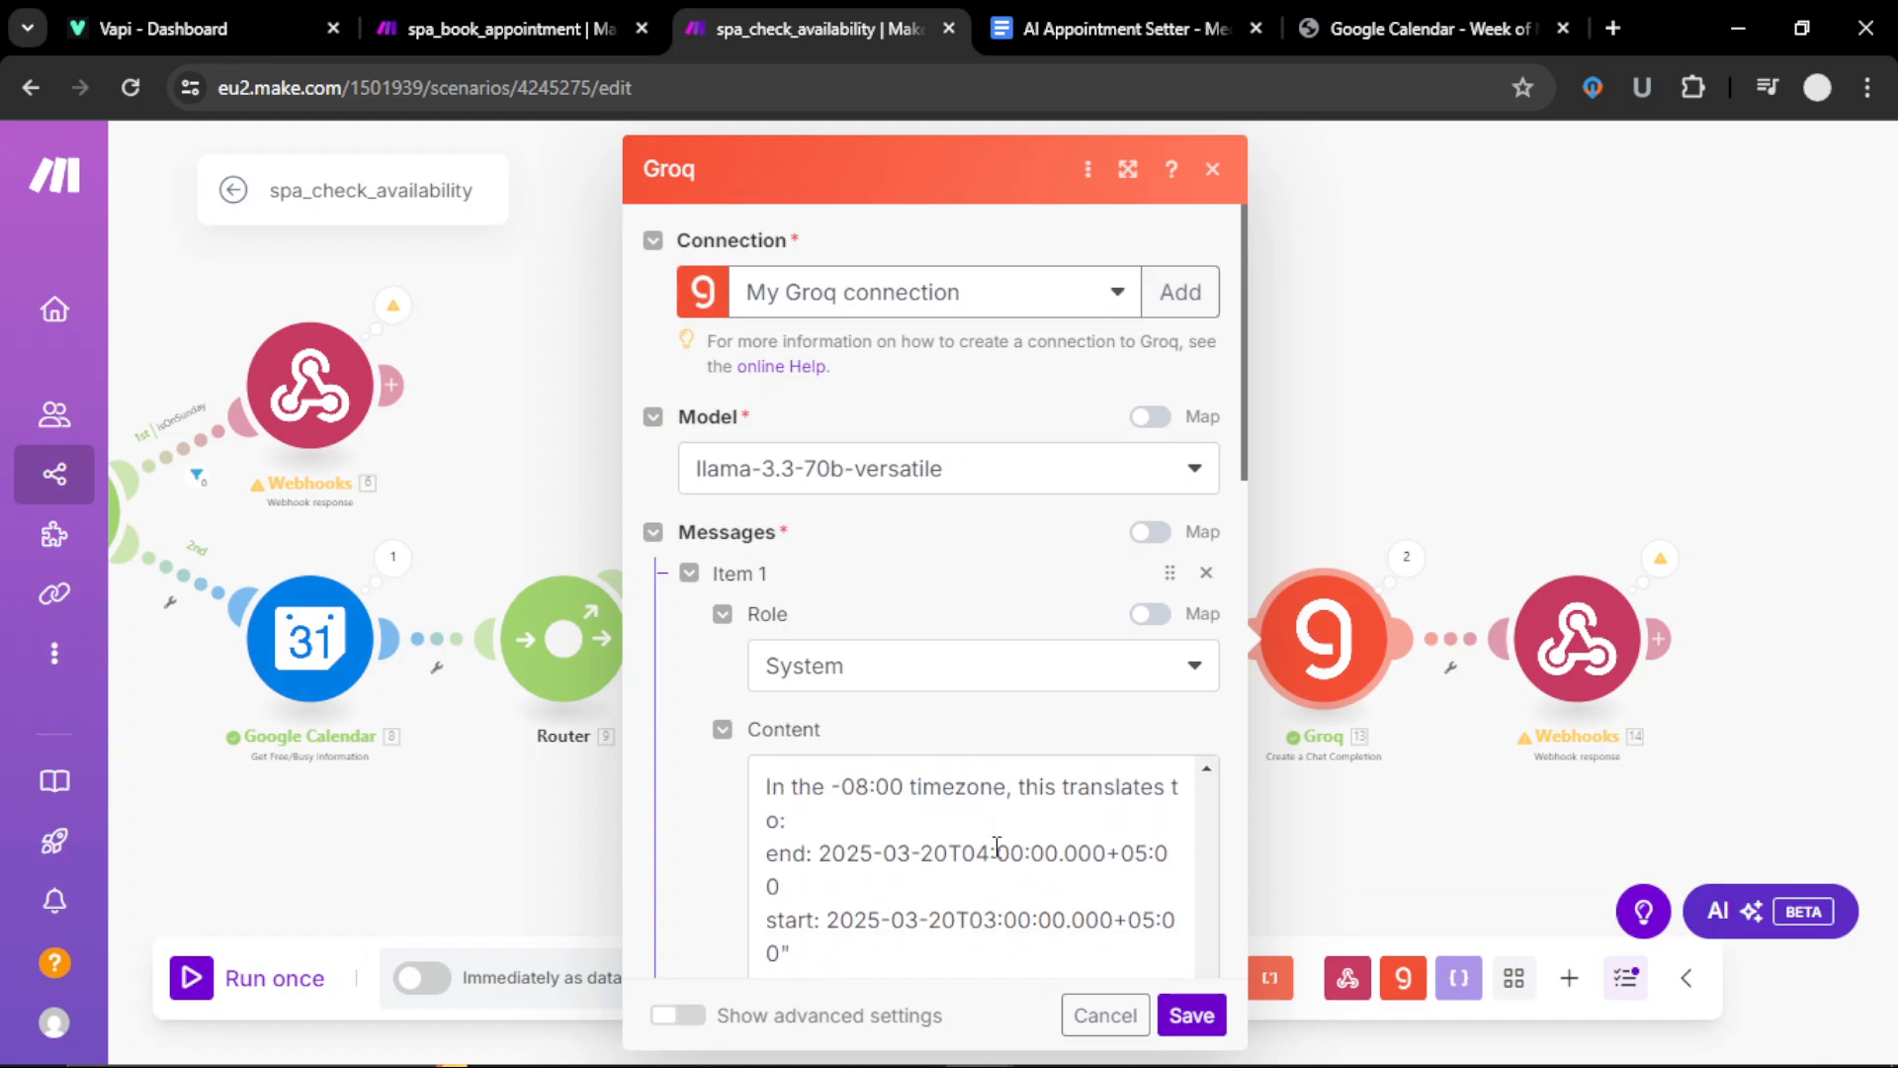
scroll(997, 847, "down", 2)
scroll(996, 848, "down", 5)
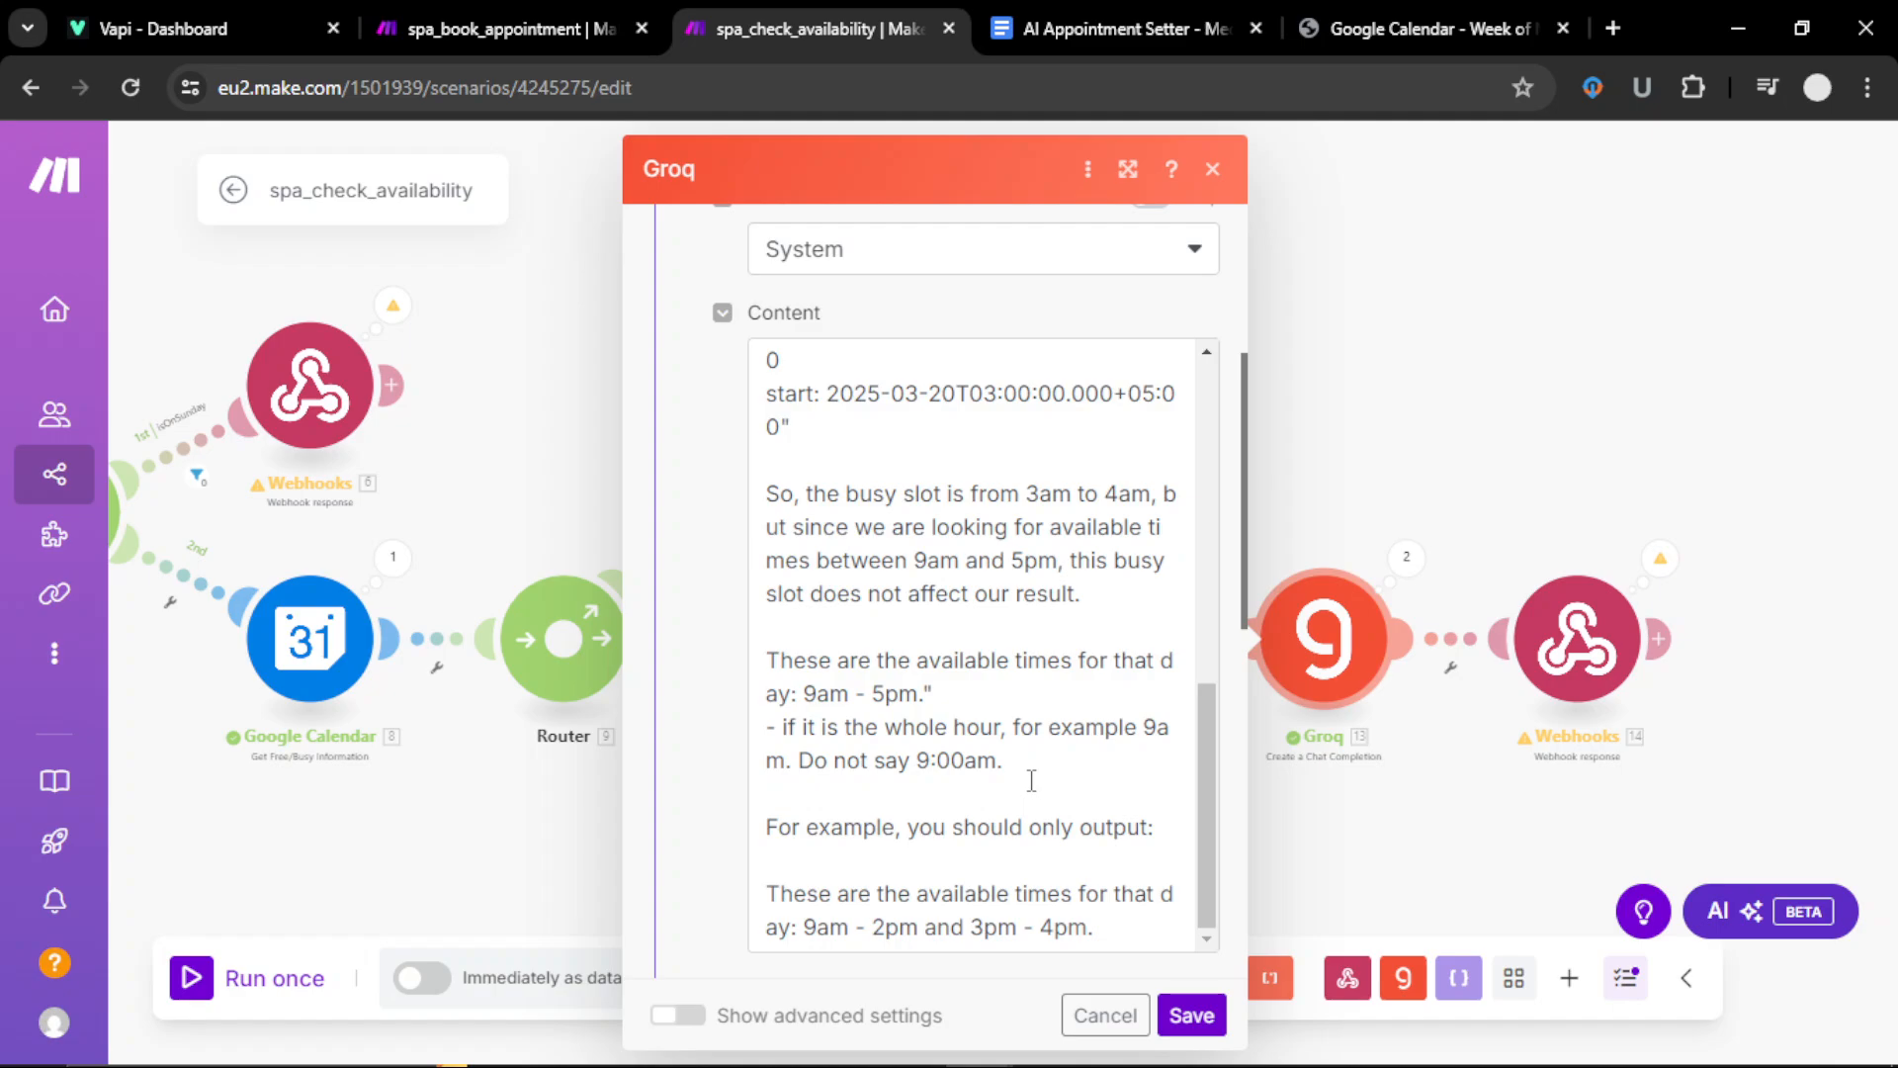
scroll(1031, 781, "up", 4)
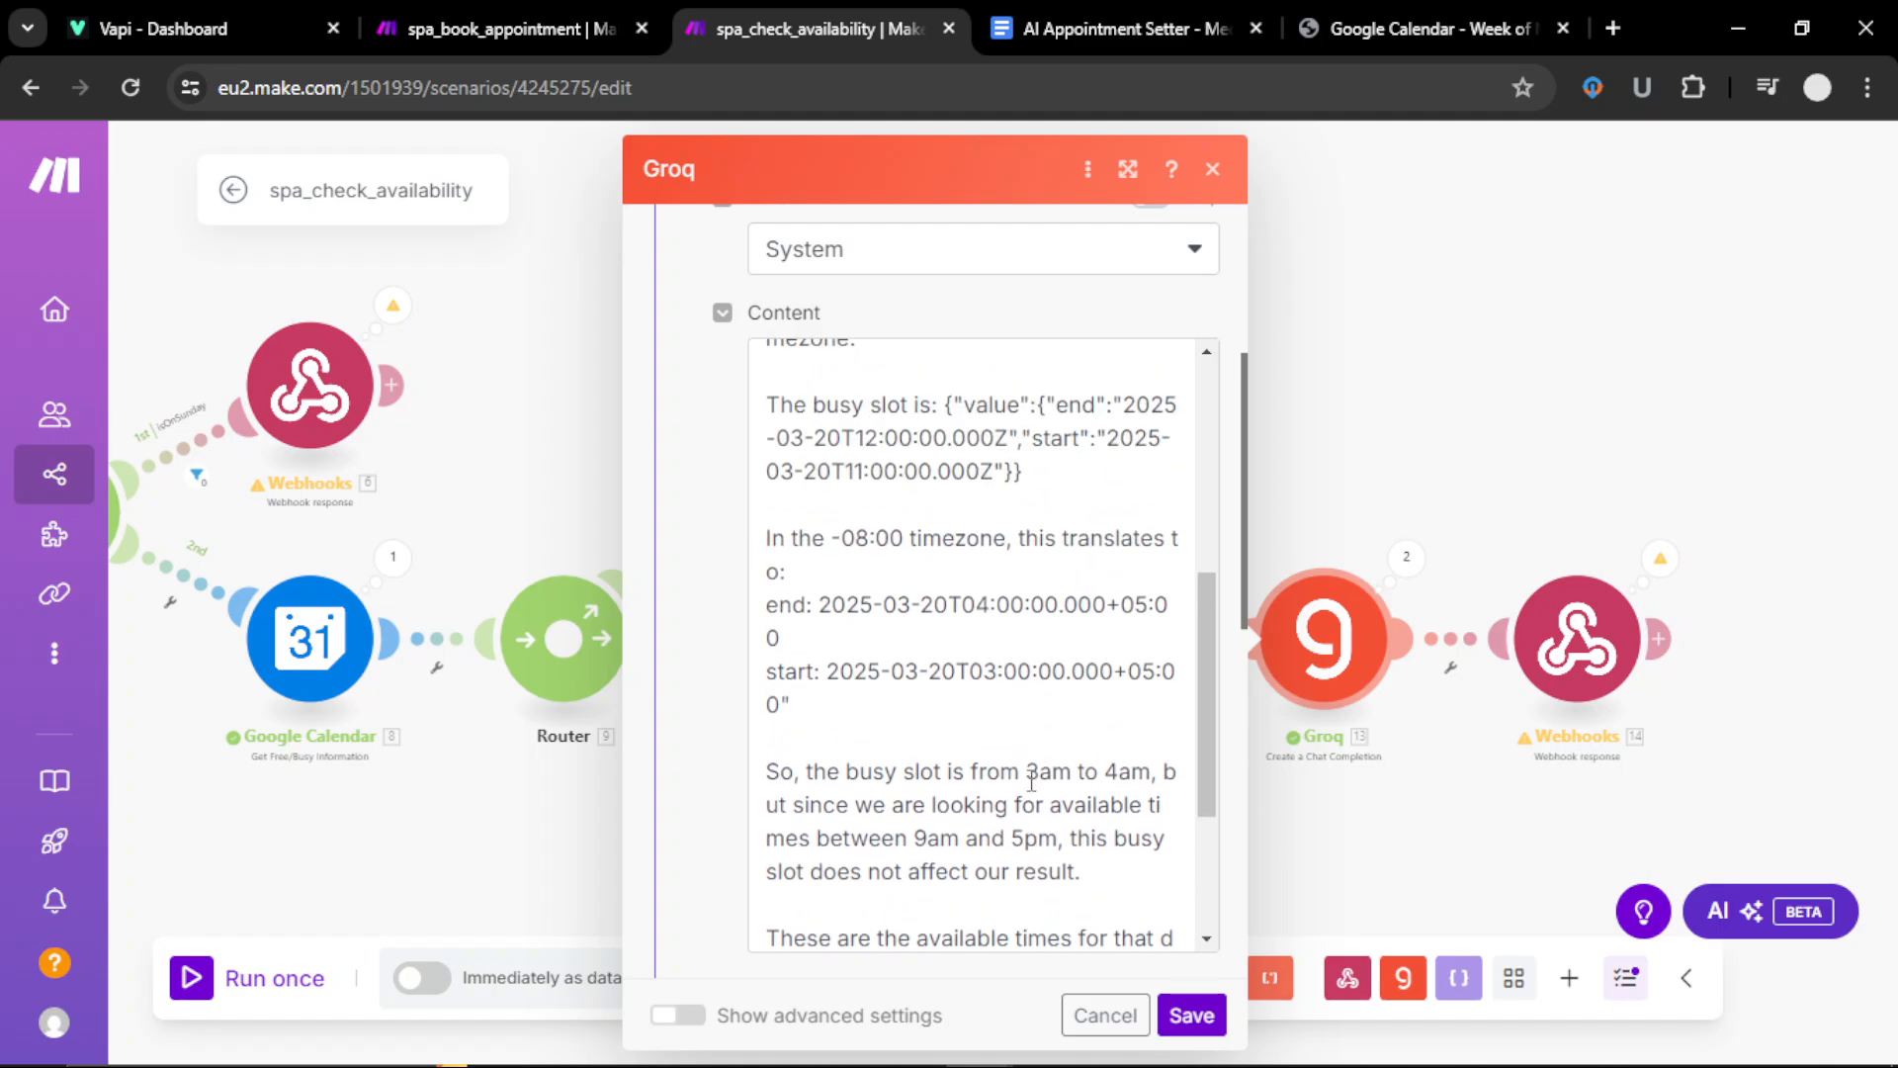
scroll(1031, 781, "down", 2)
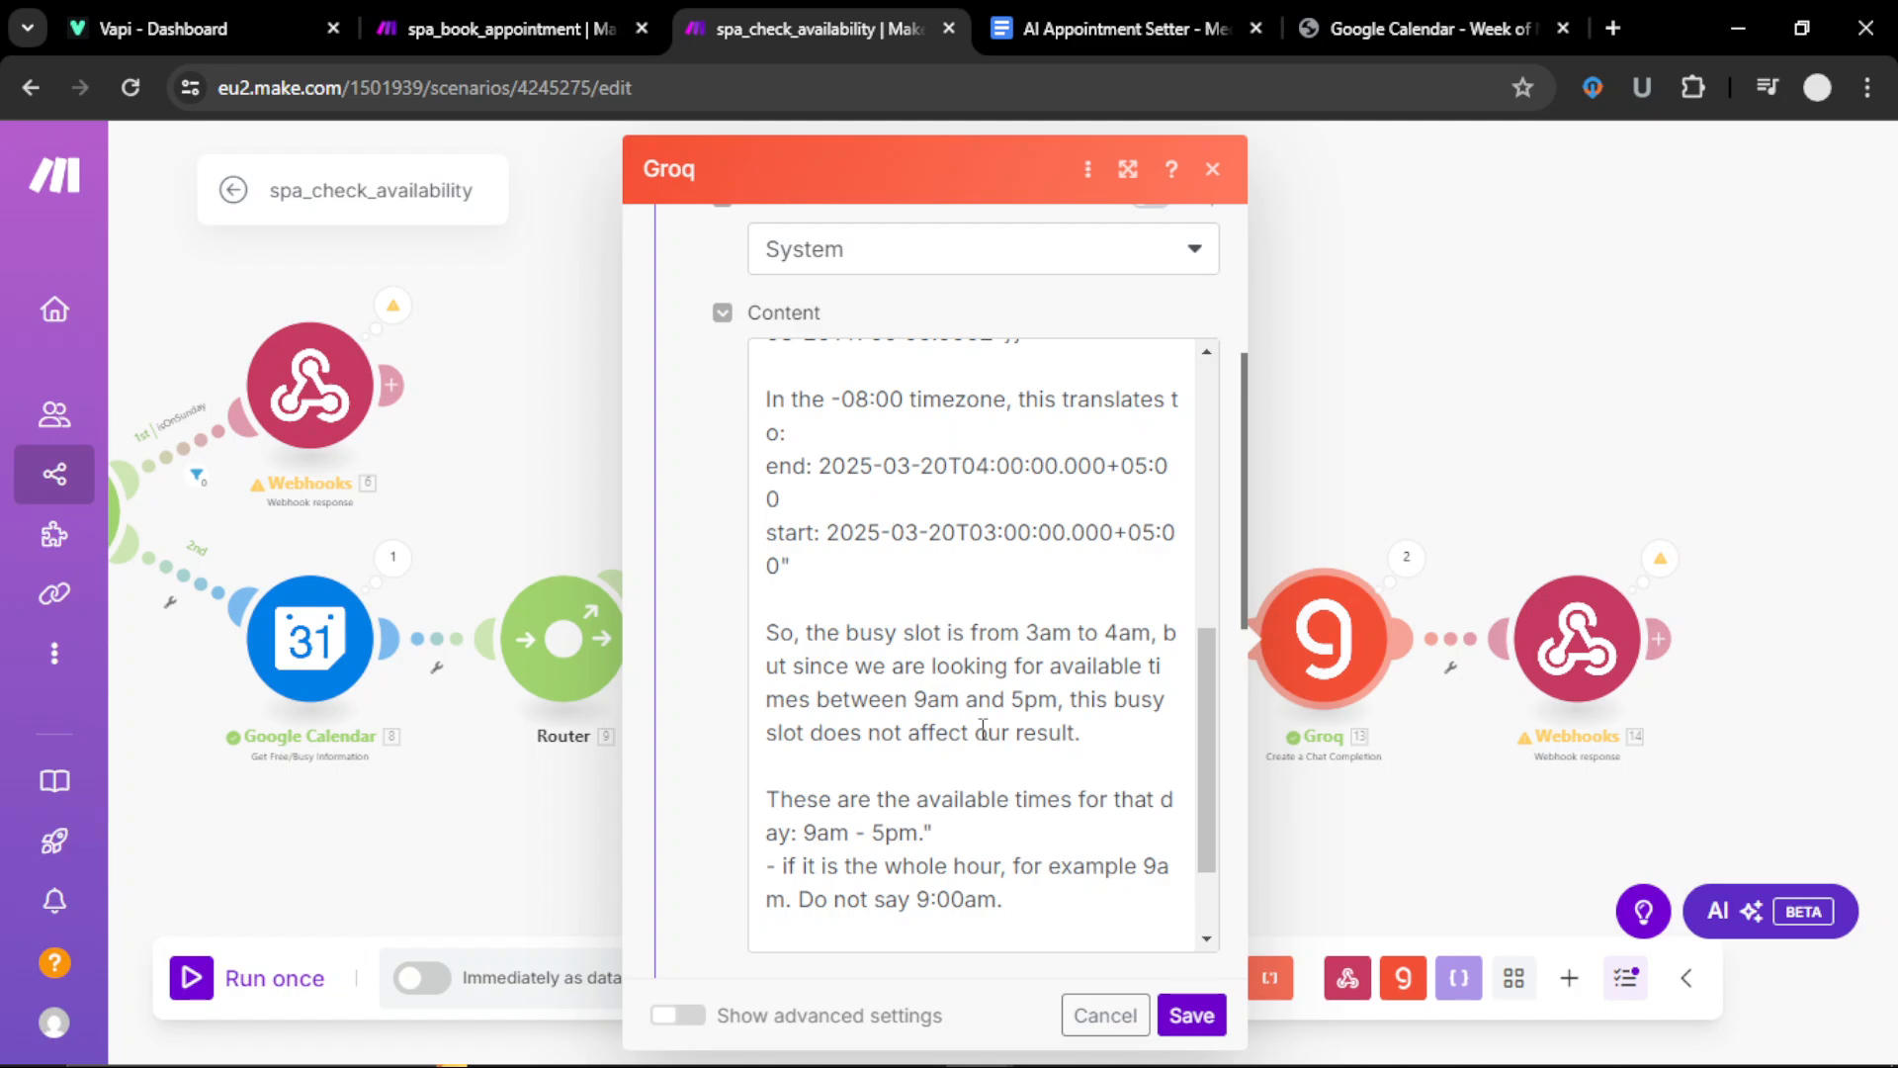
left_click(1192, 1016)
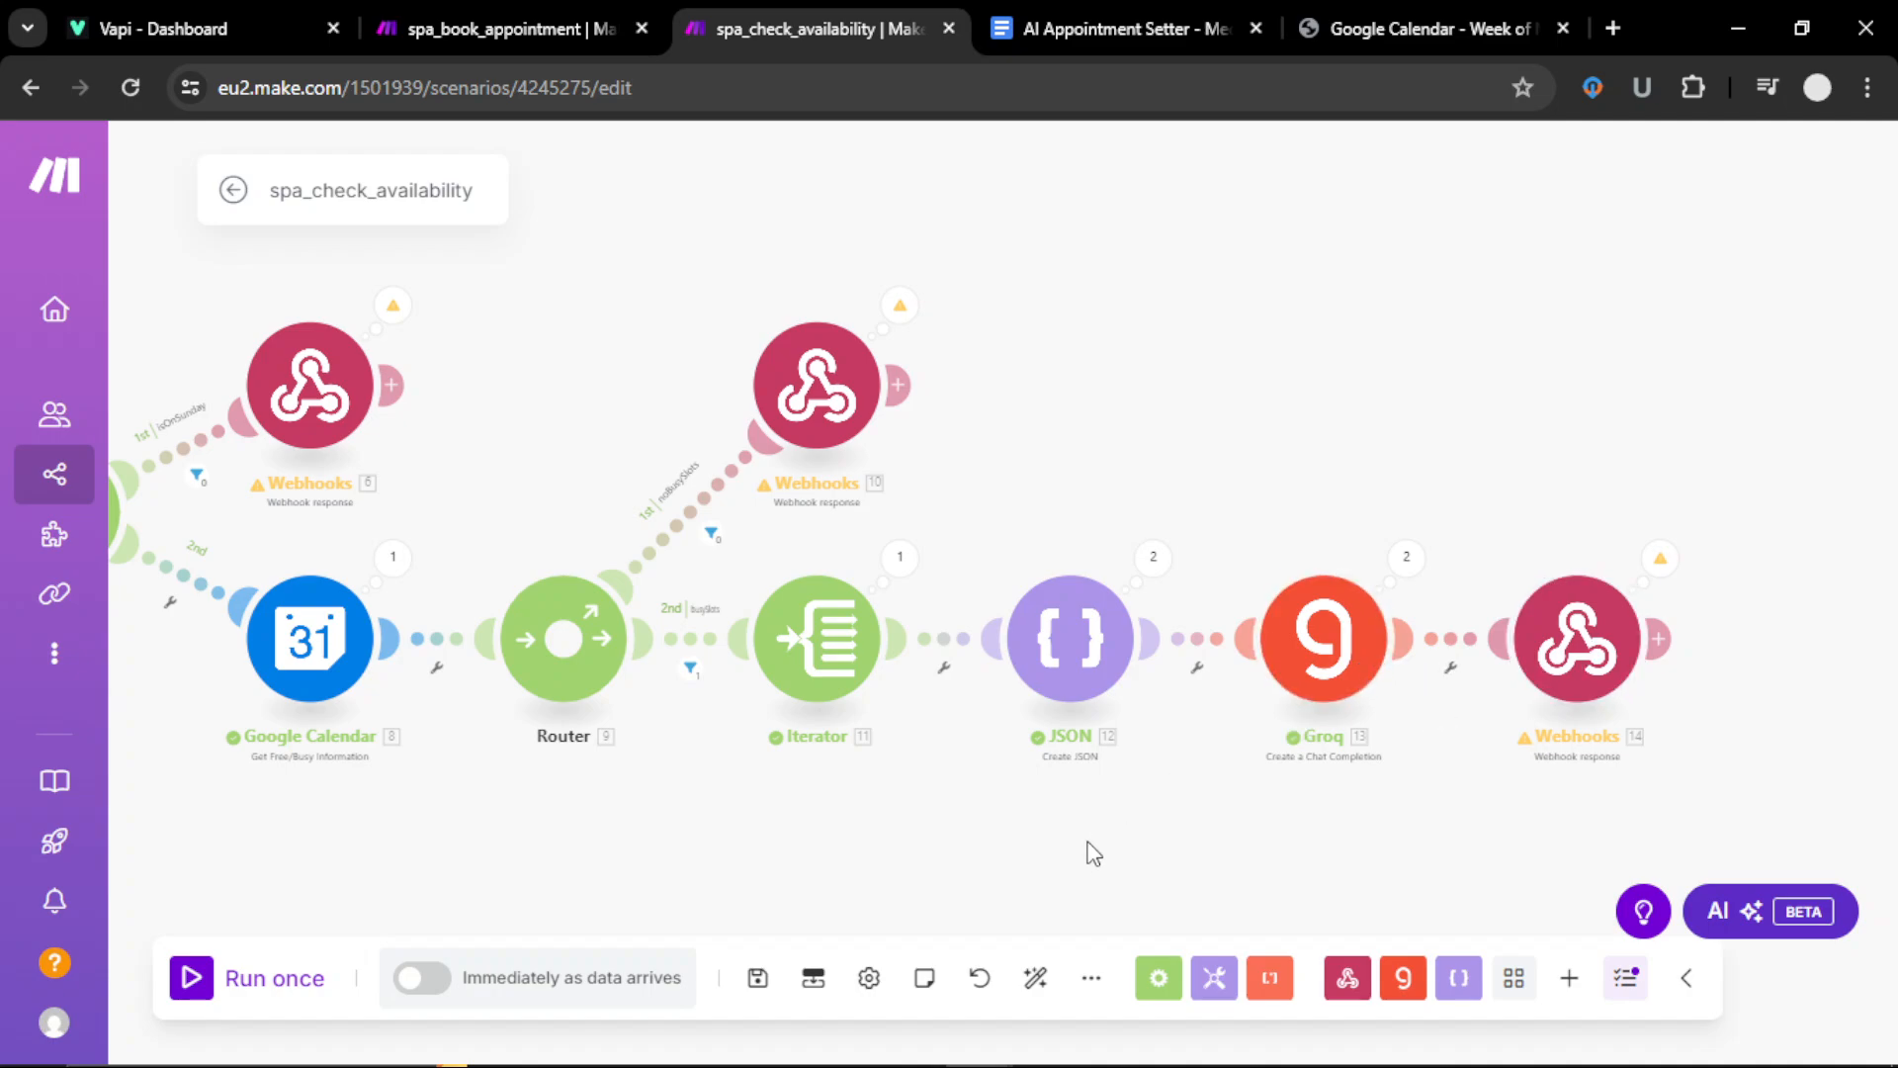
Step: Recenter the scenario, then bring up Google Calendar's March 16–22, 2025 week
left_click_drag(1089, 851, 1204, 734)
left_click_drag(983, 756, 998, 779)
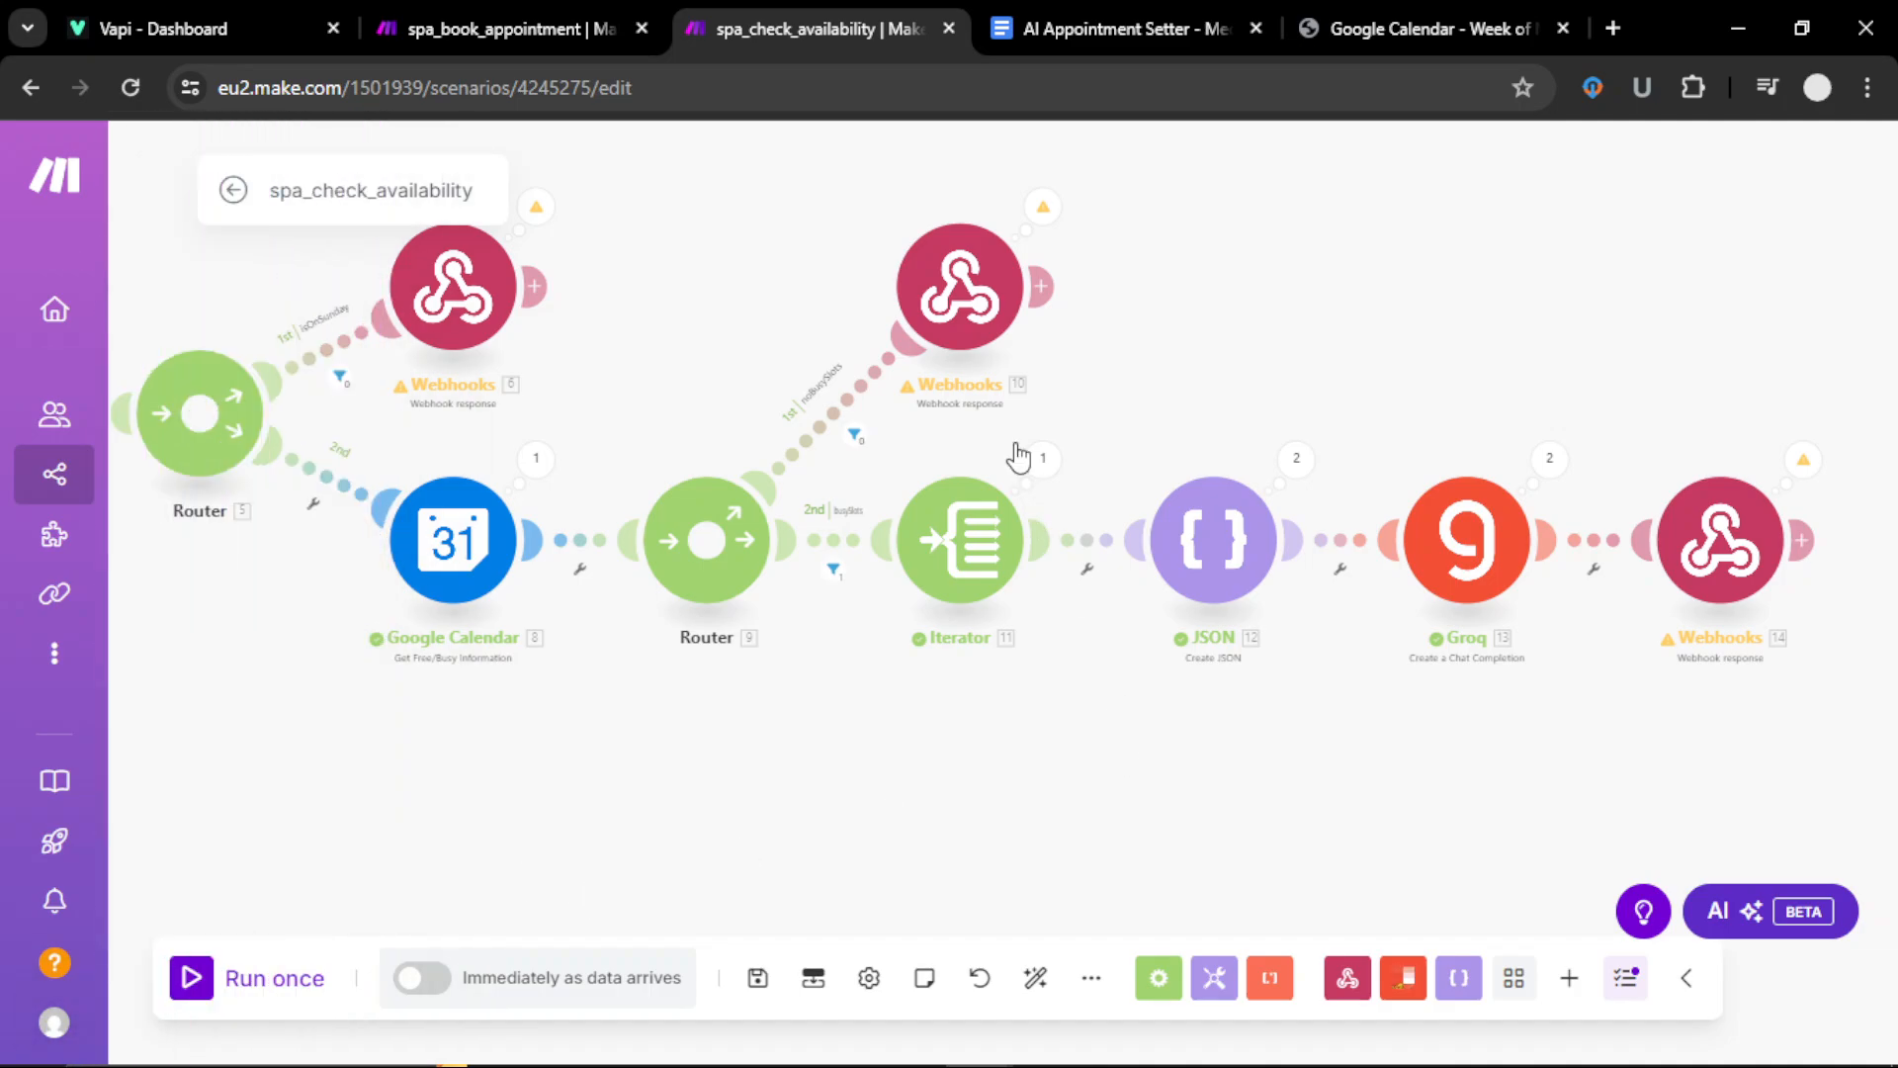
left_click(1363, 28)
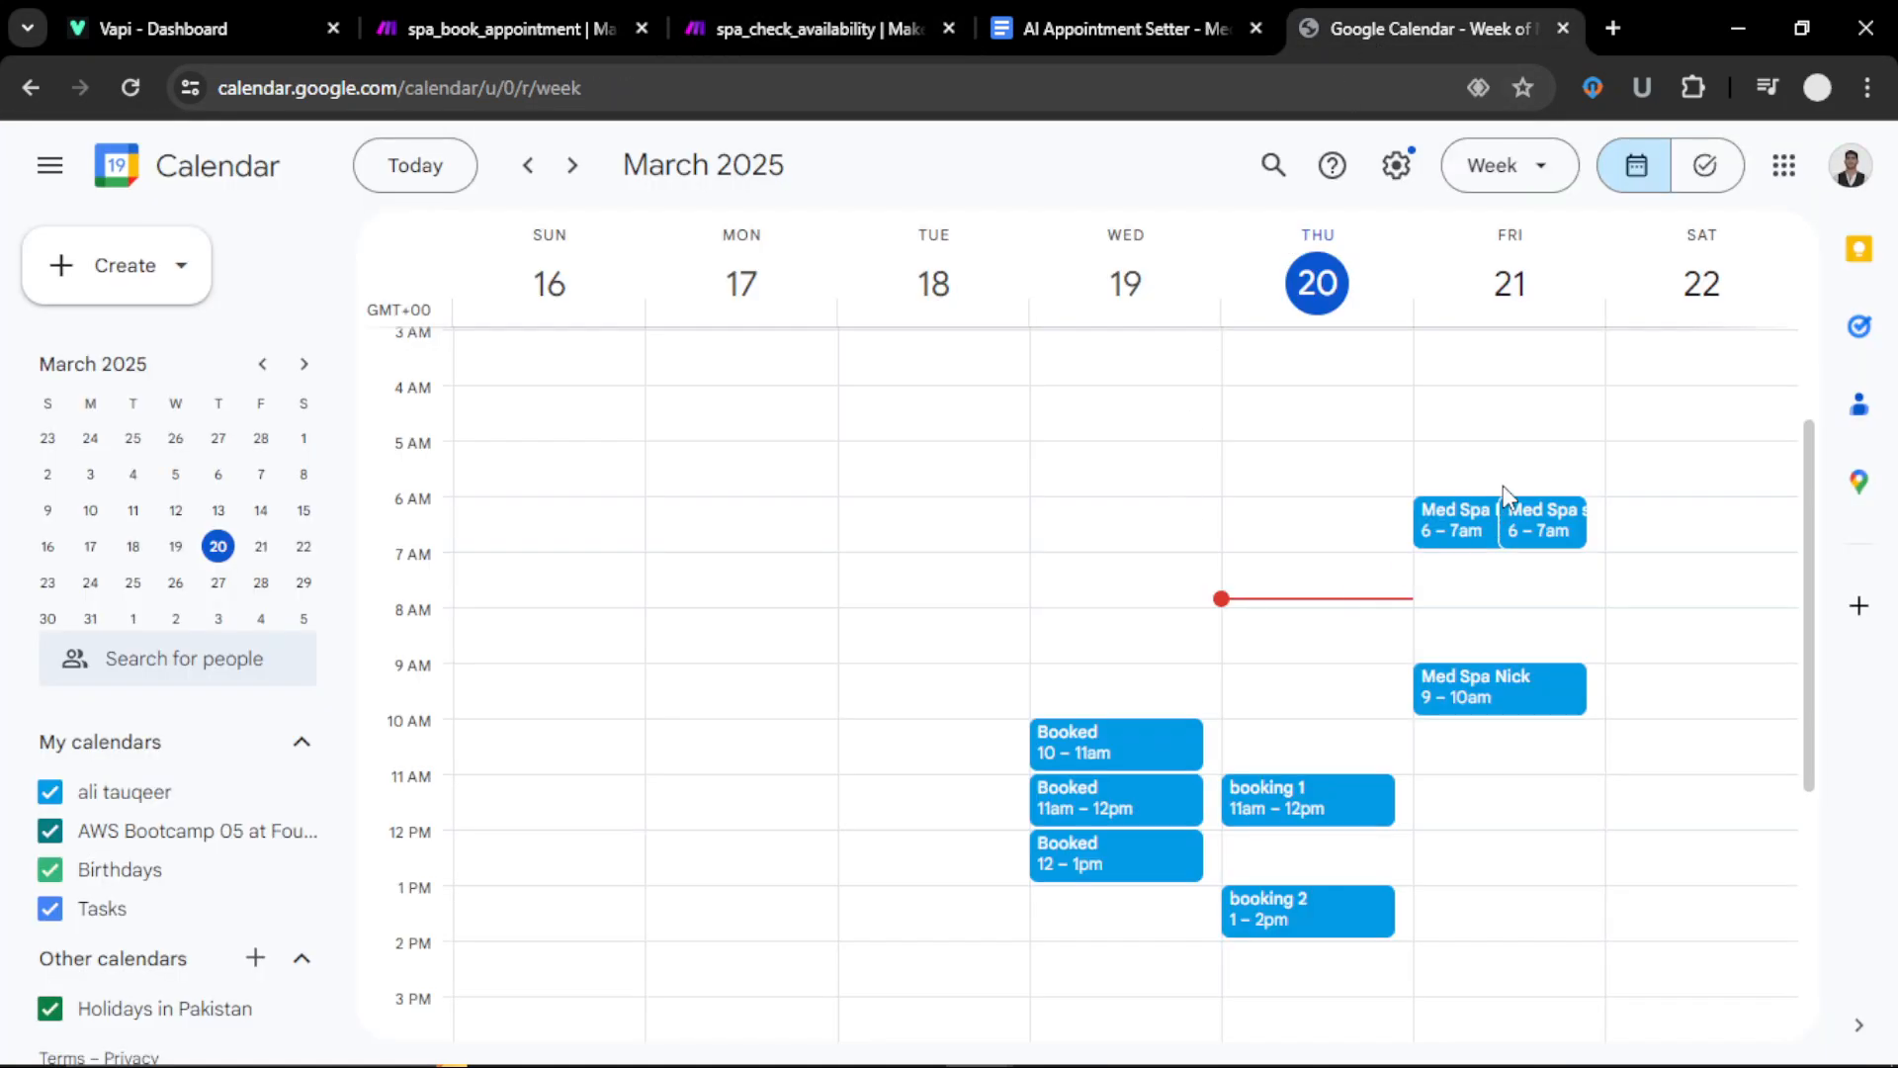
Step: Open the Friday March 21 spa booking event for editing and show its time zone settings
left_click(1503, 708)
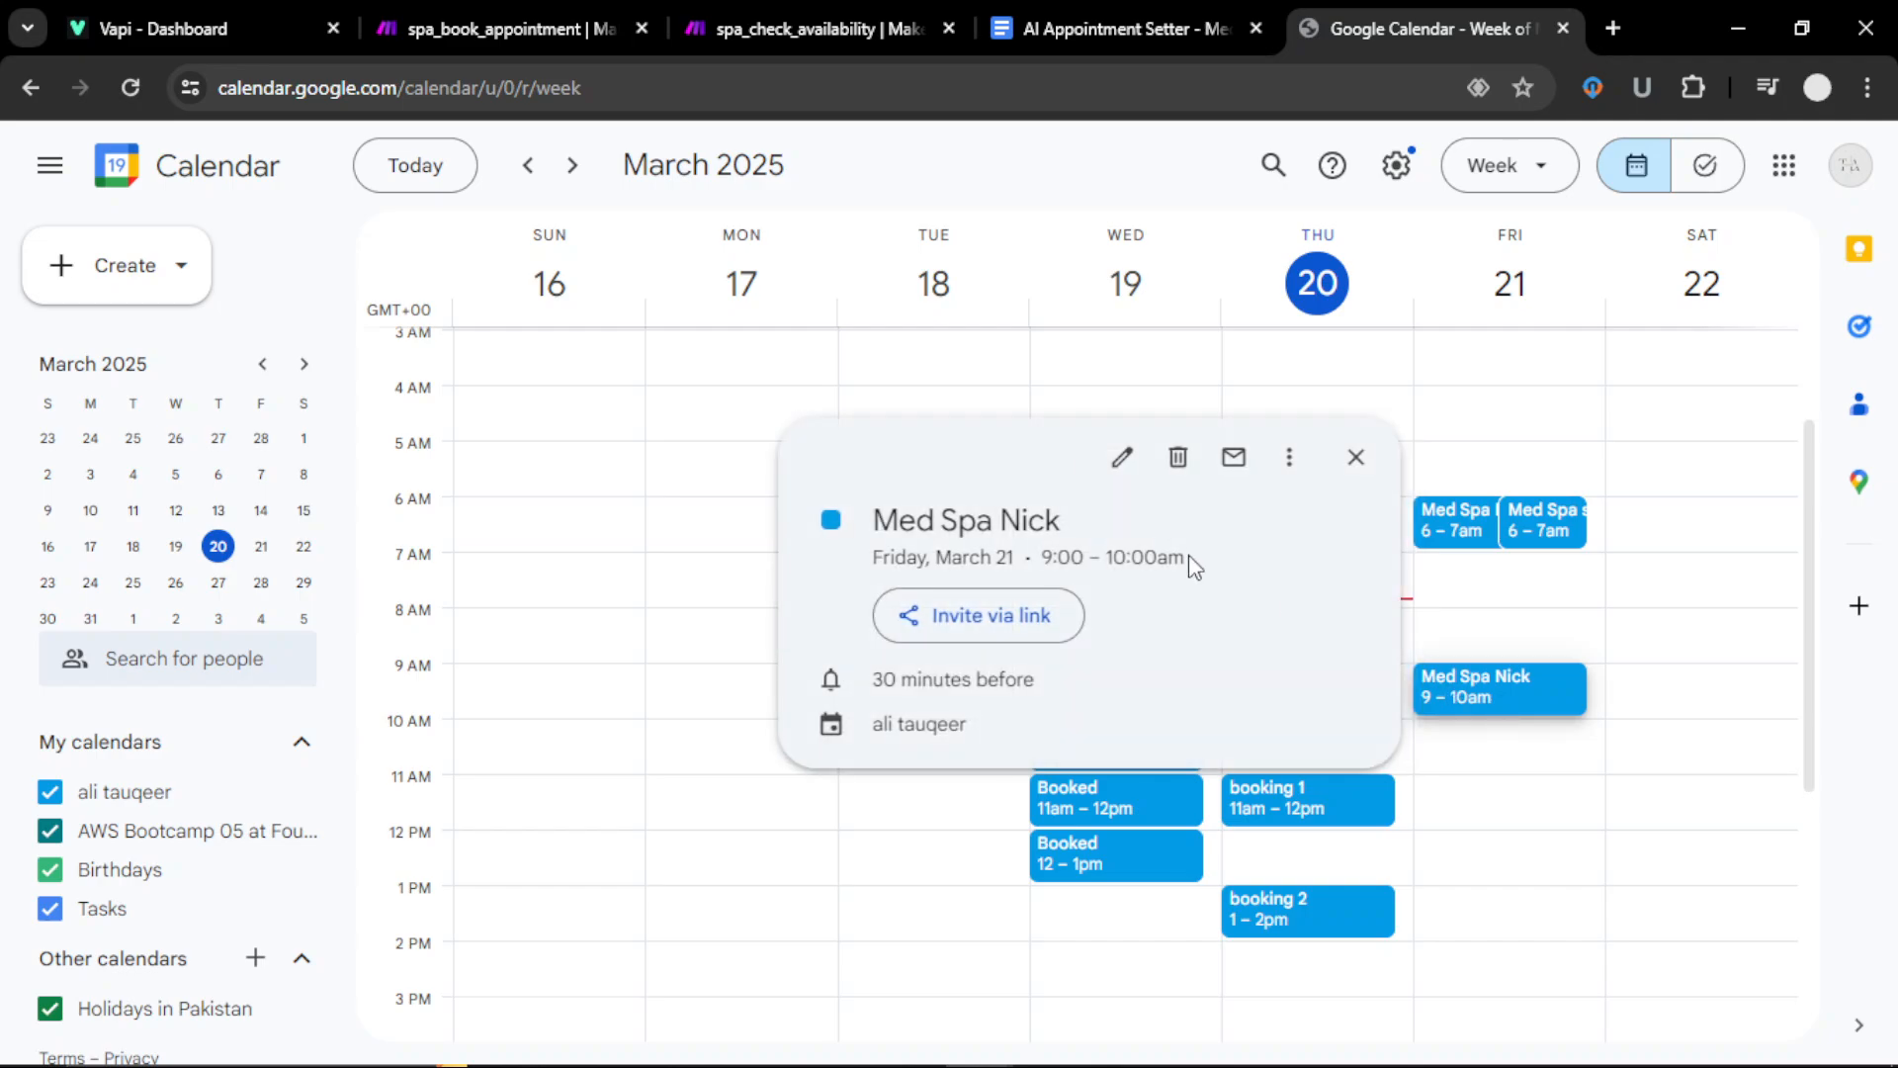
left_click(1118, 469)
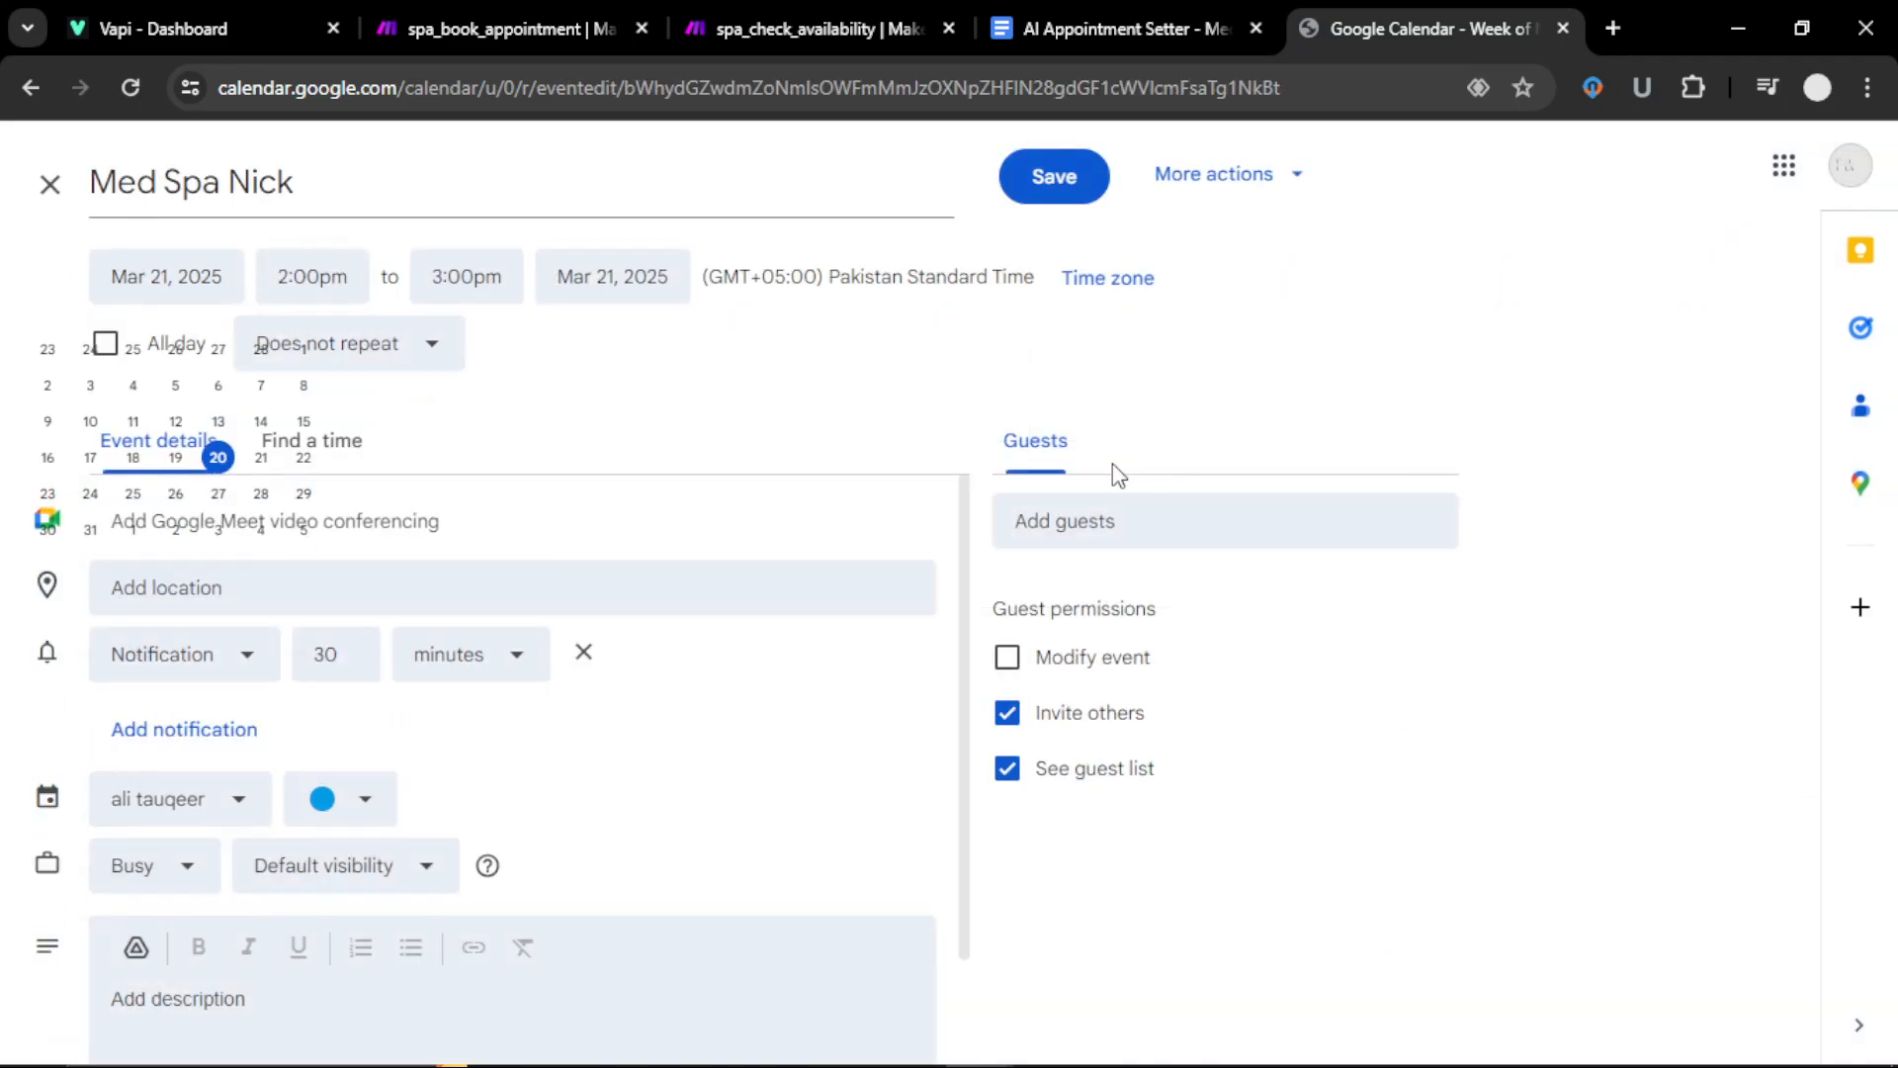
left_click(1097, 283)
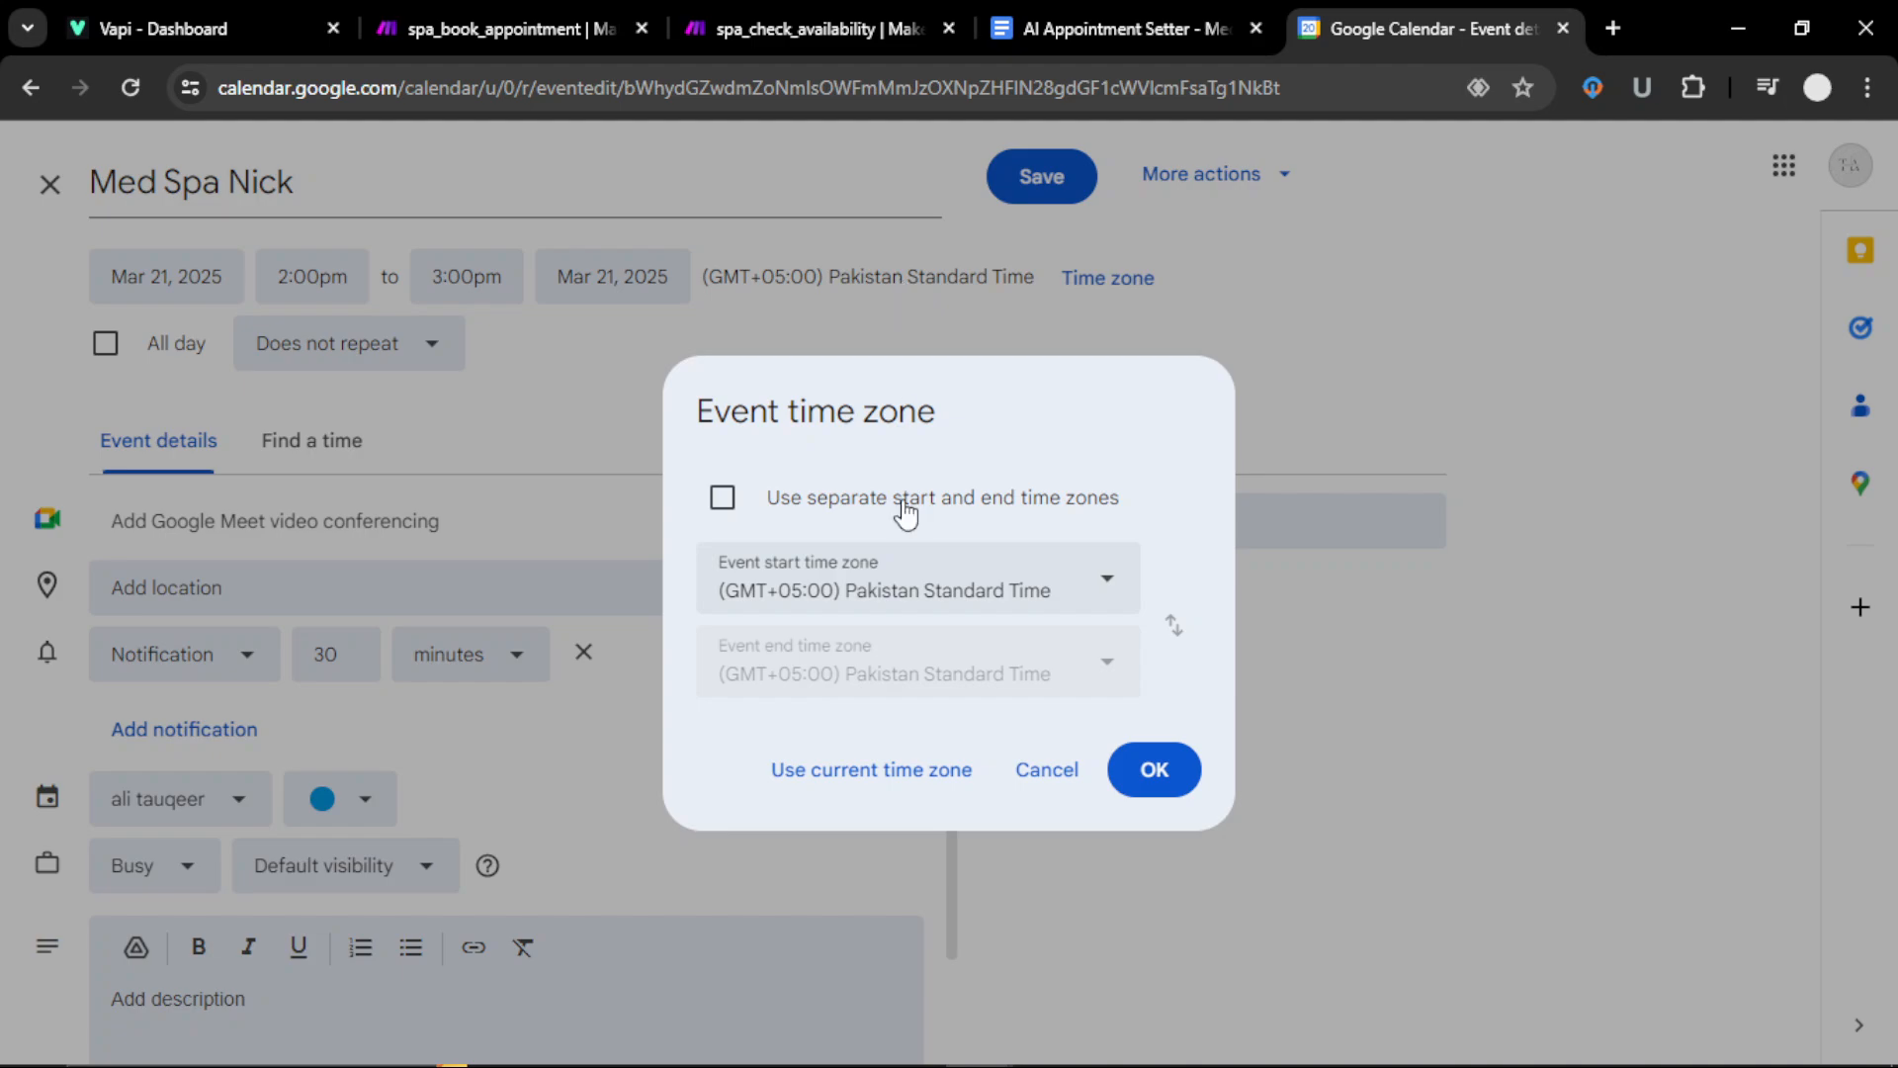
Step: Enable separate start and end time zones, confirm, and return to spa_check_availability in Make
left_click(985, 587)
scroll(899, 746, "up", 5)
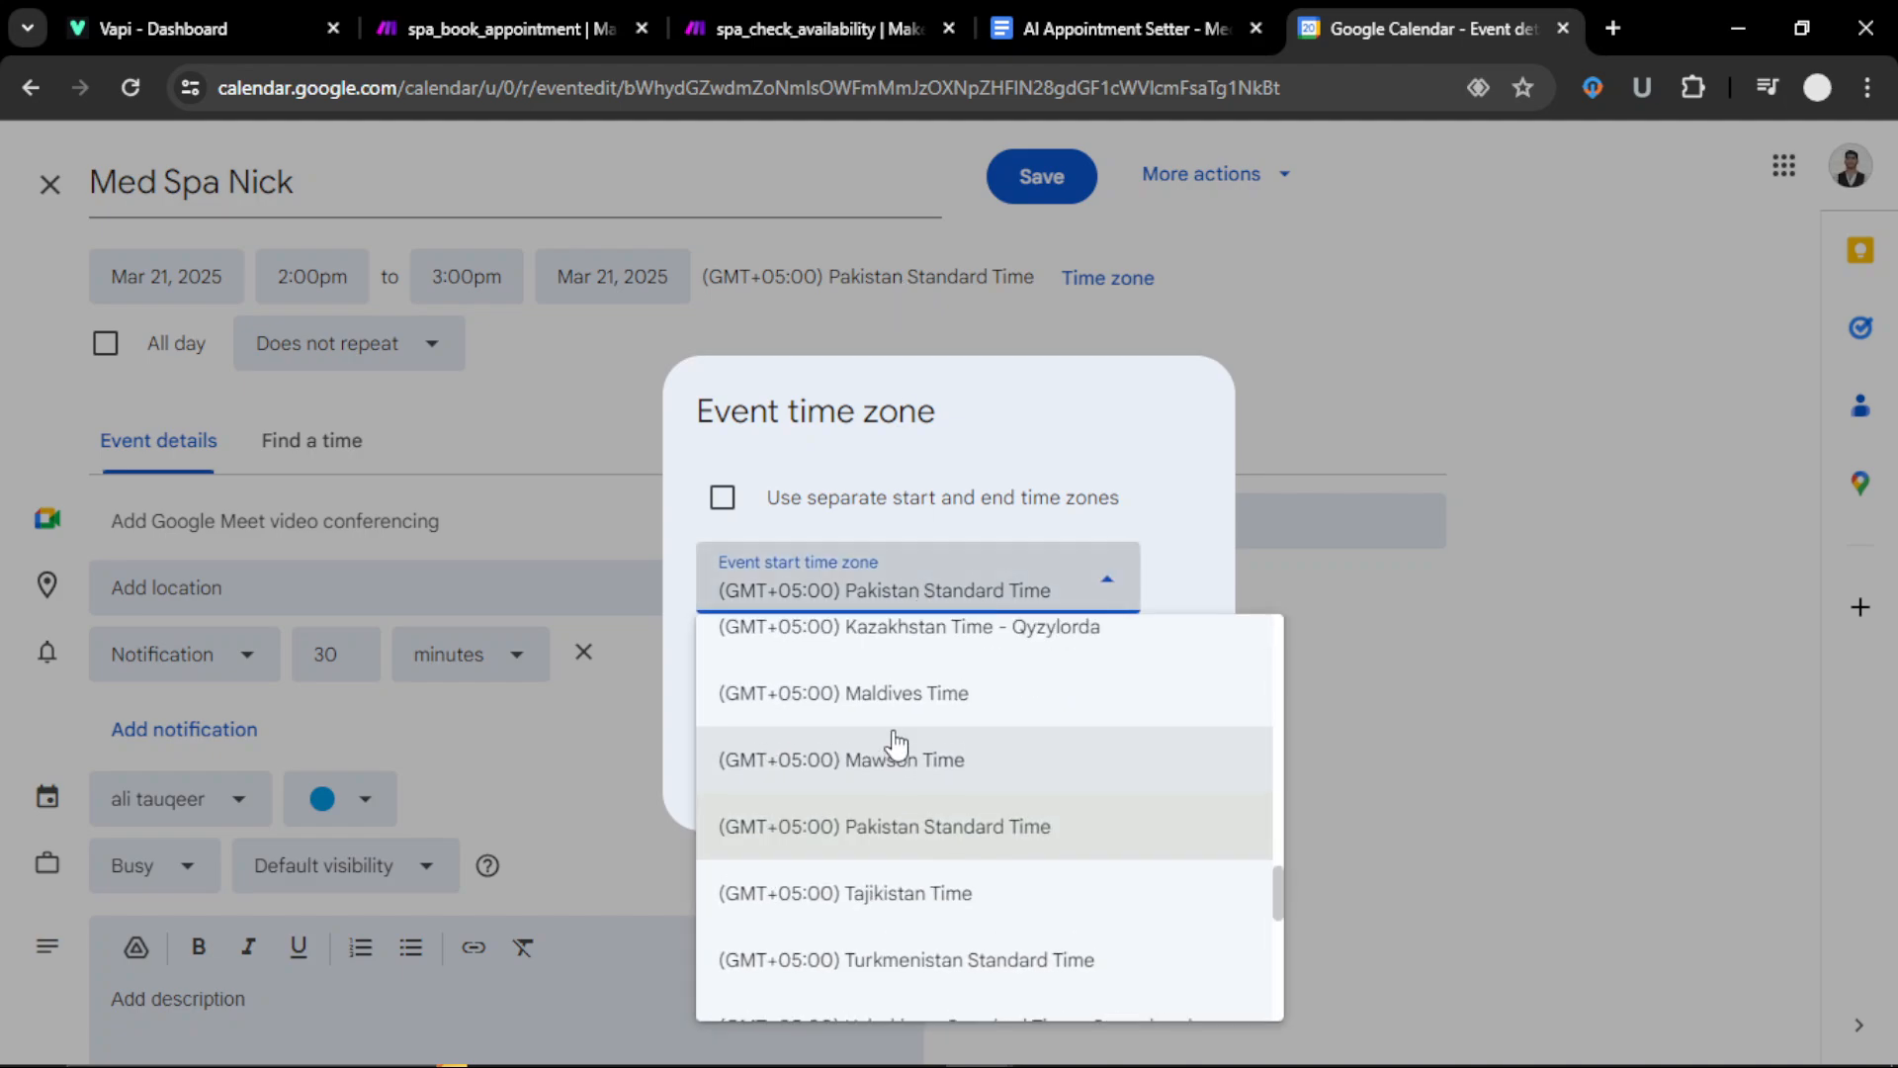
scroll(897, 743, "up", 20)
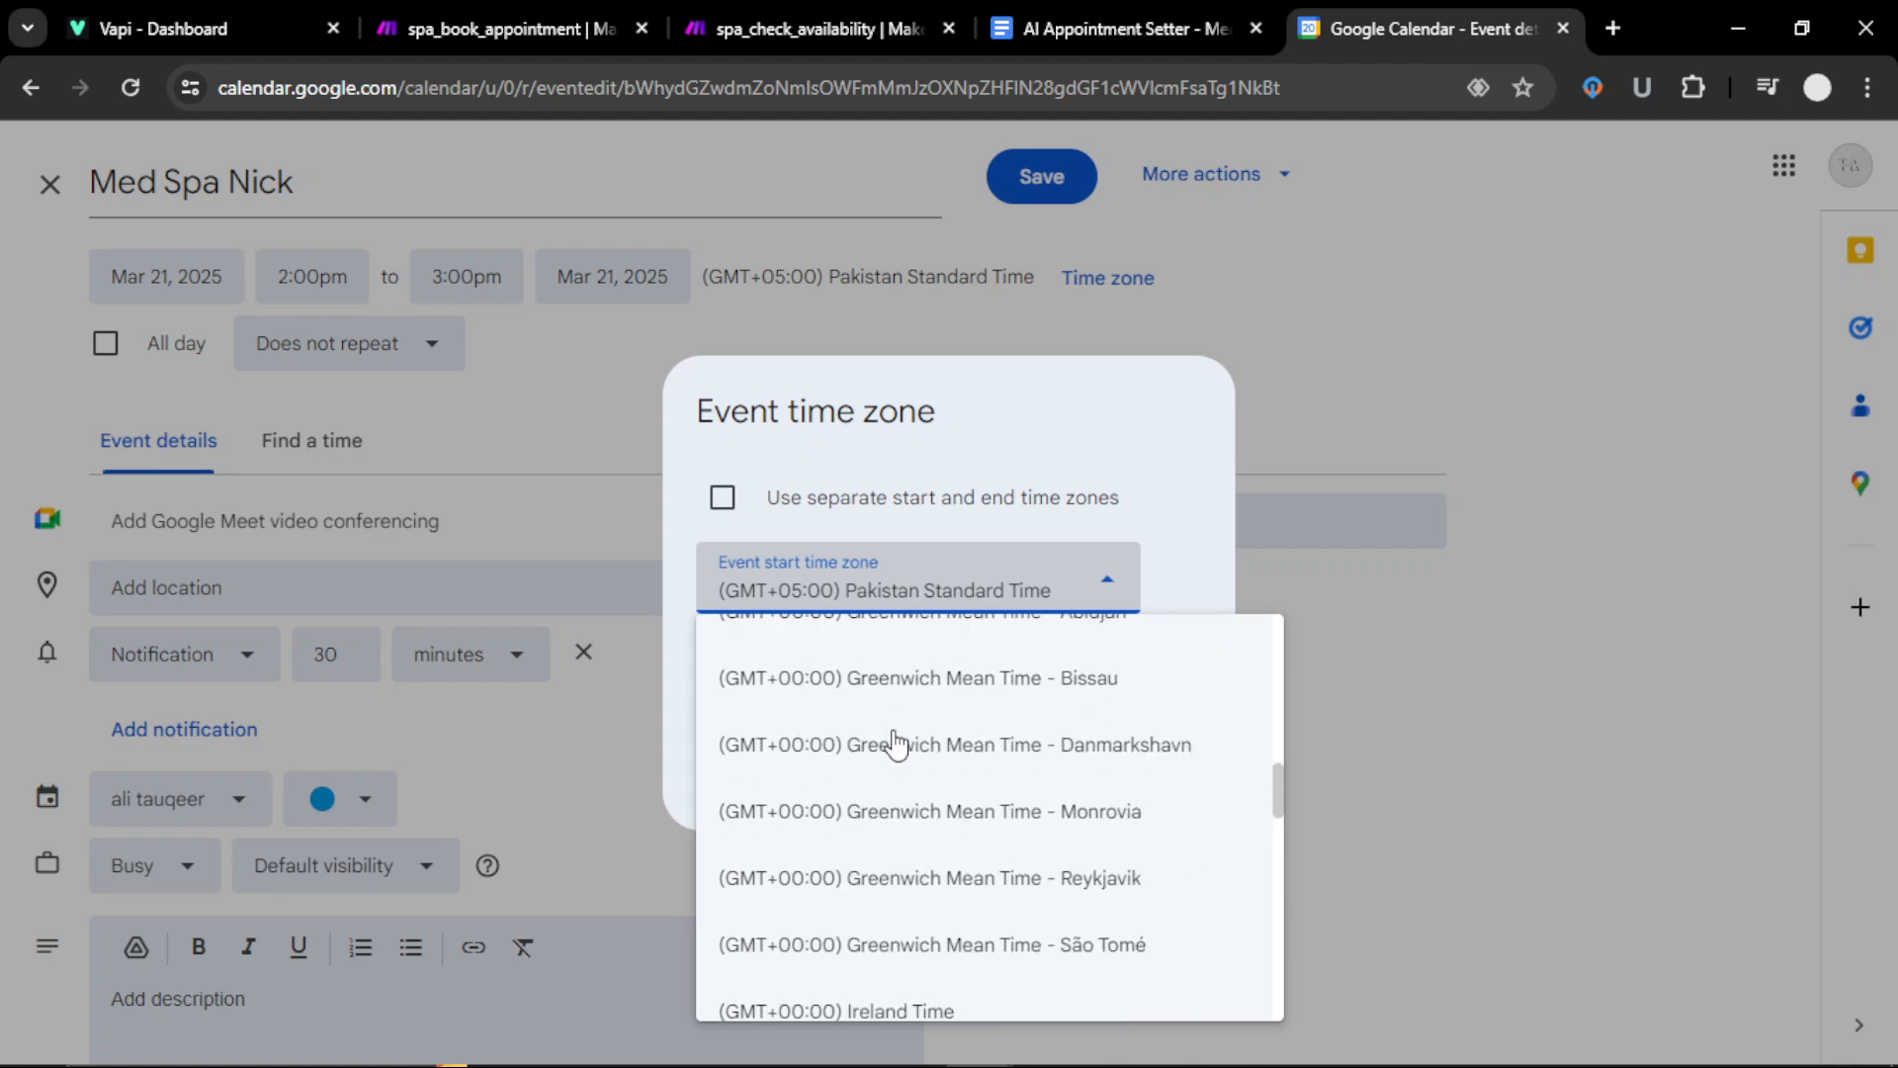
scroll(897, 744, "up", 20)
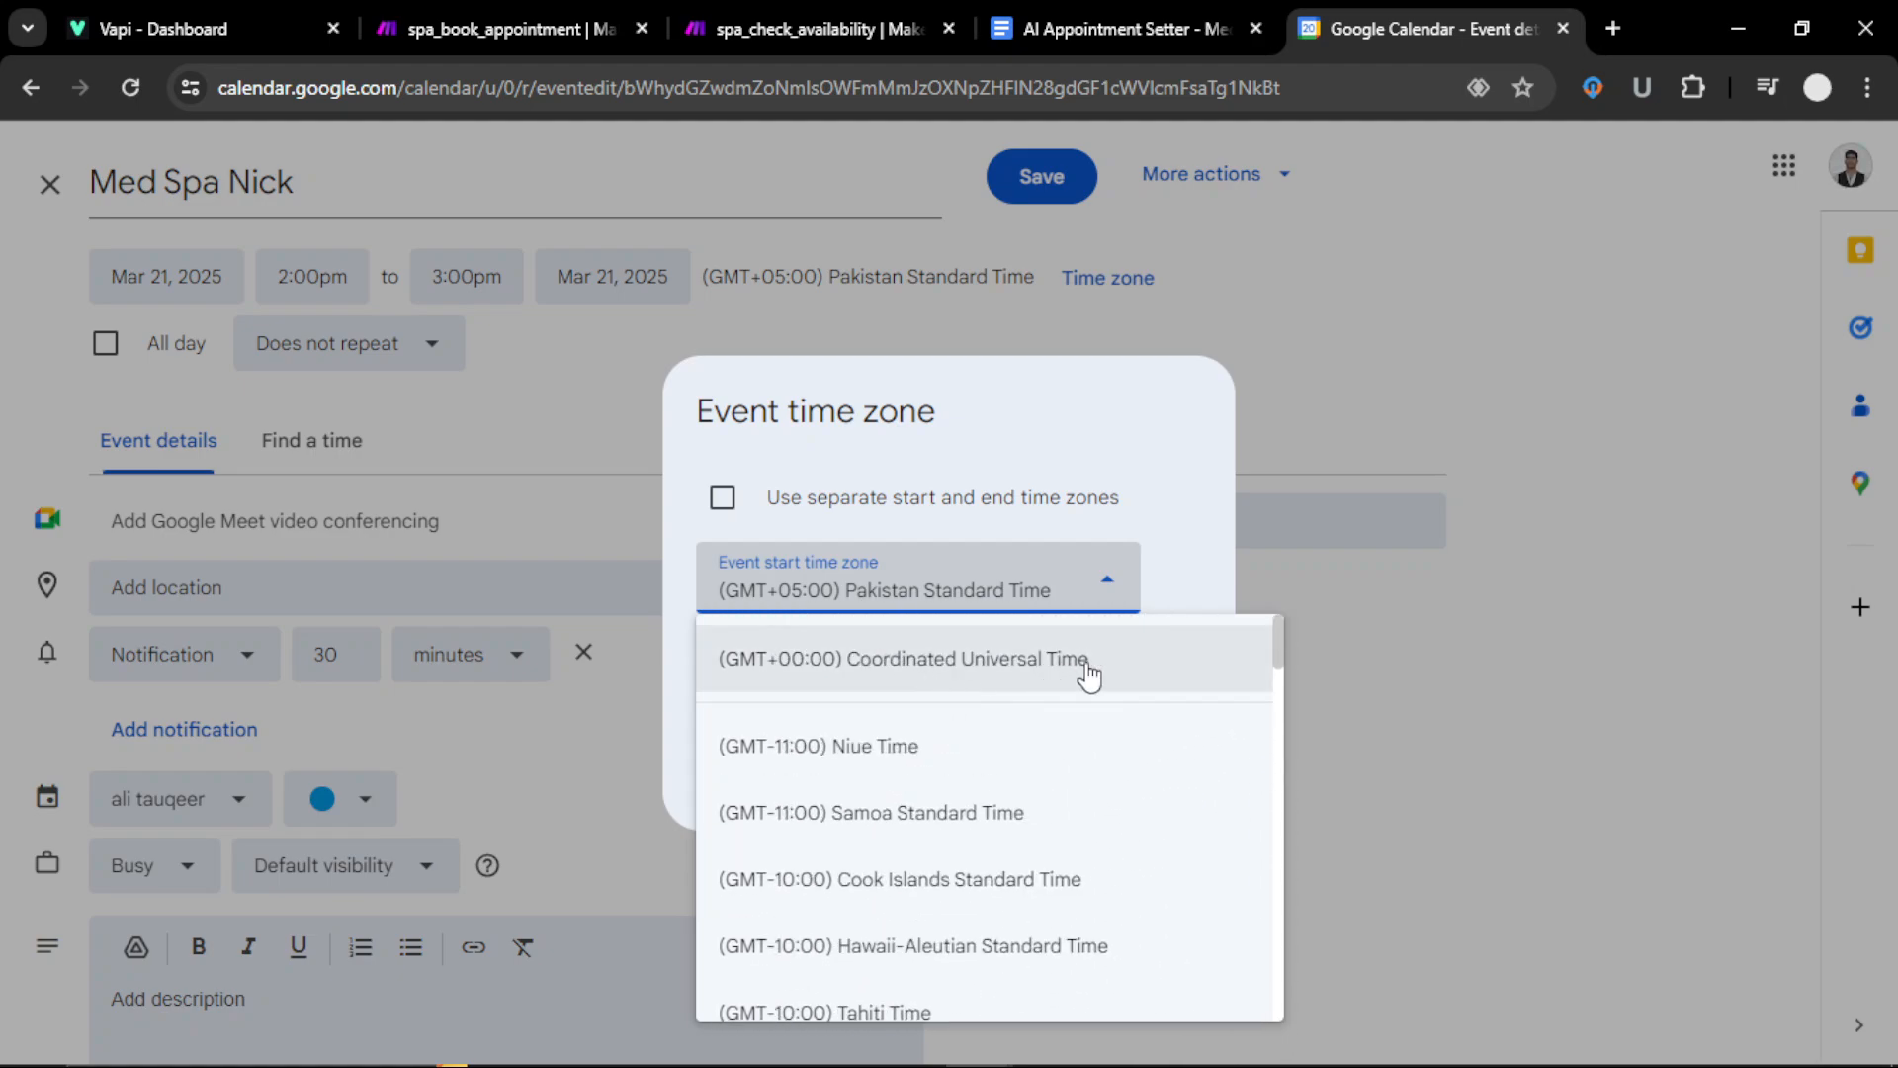
left_click(1178, 508)
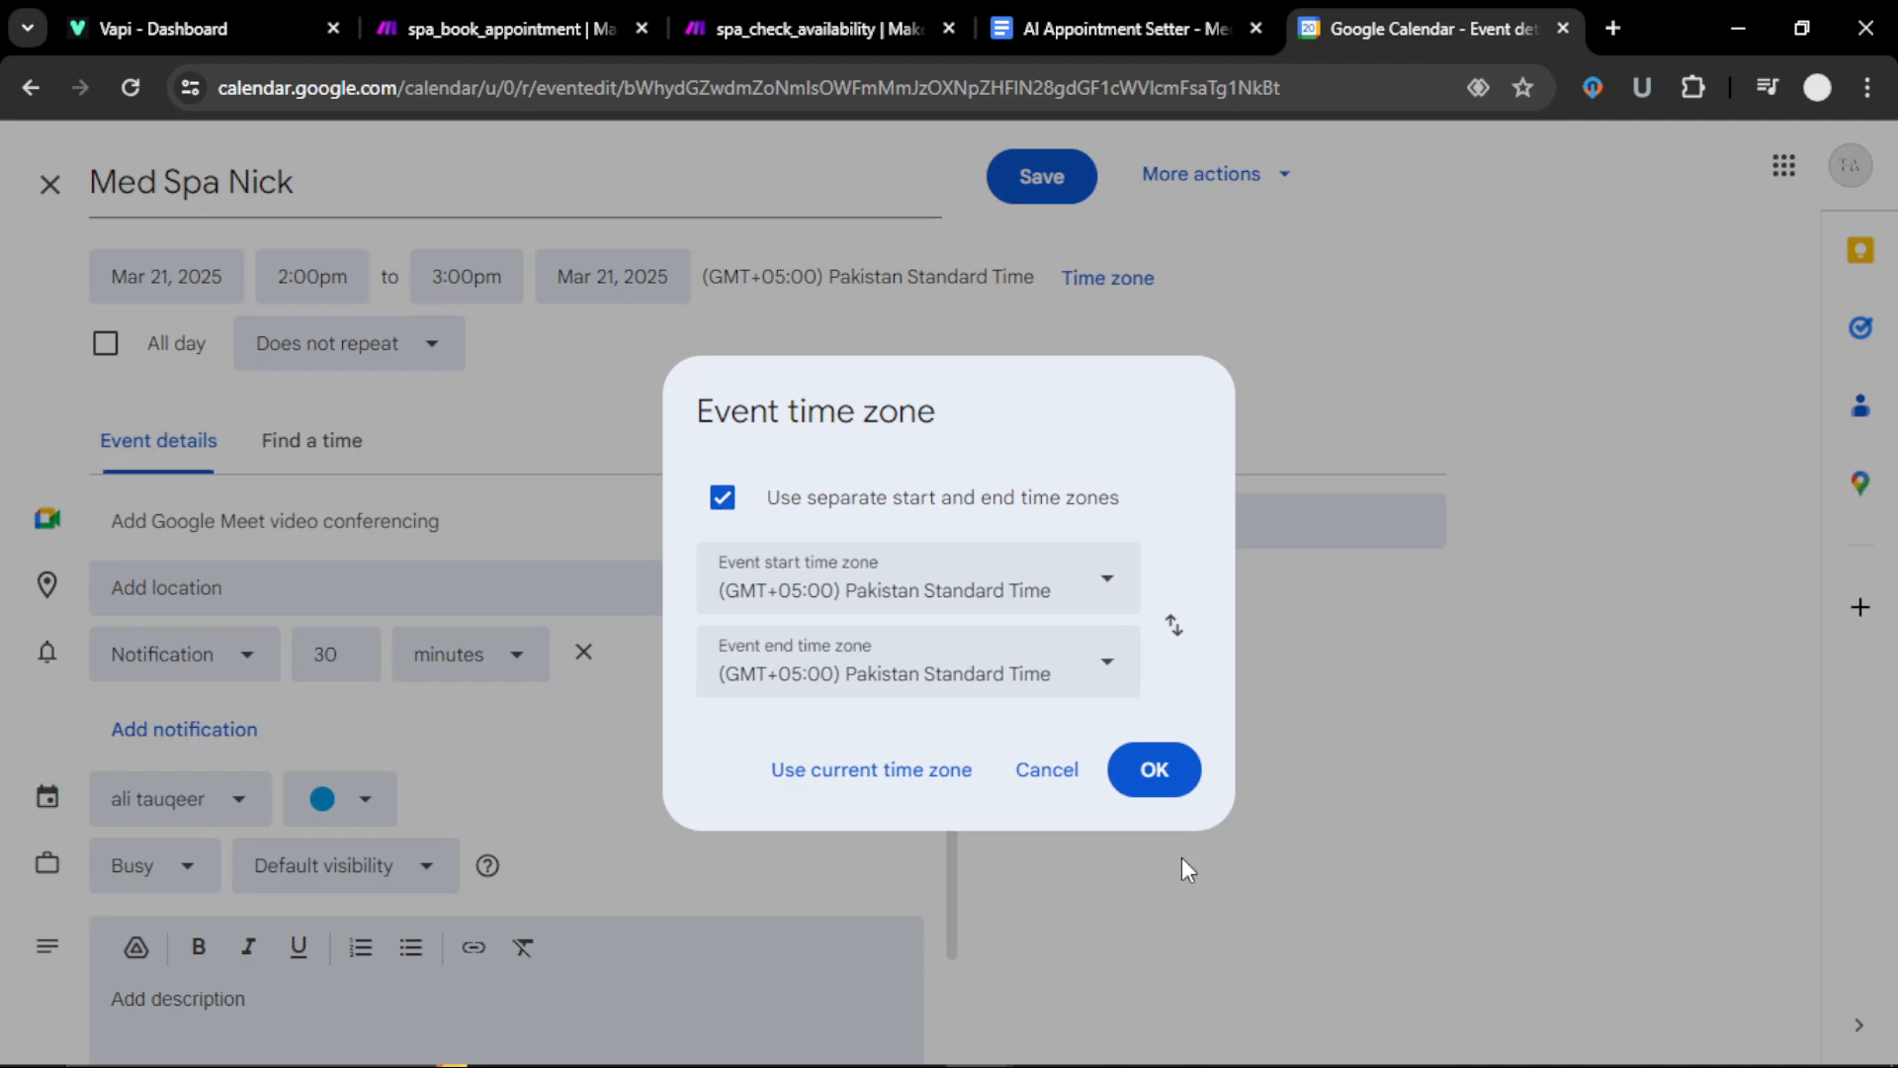
left_click(1157, 771)
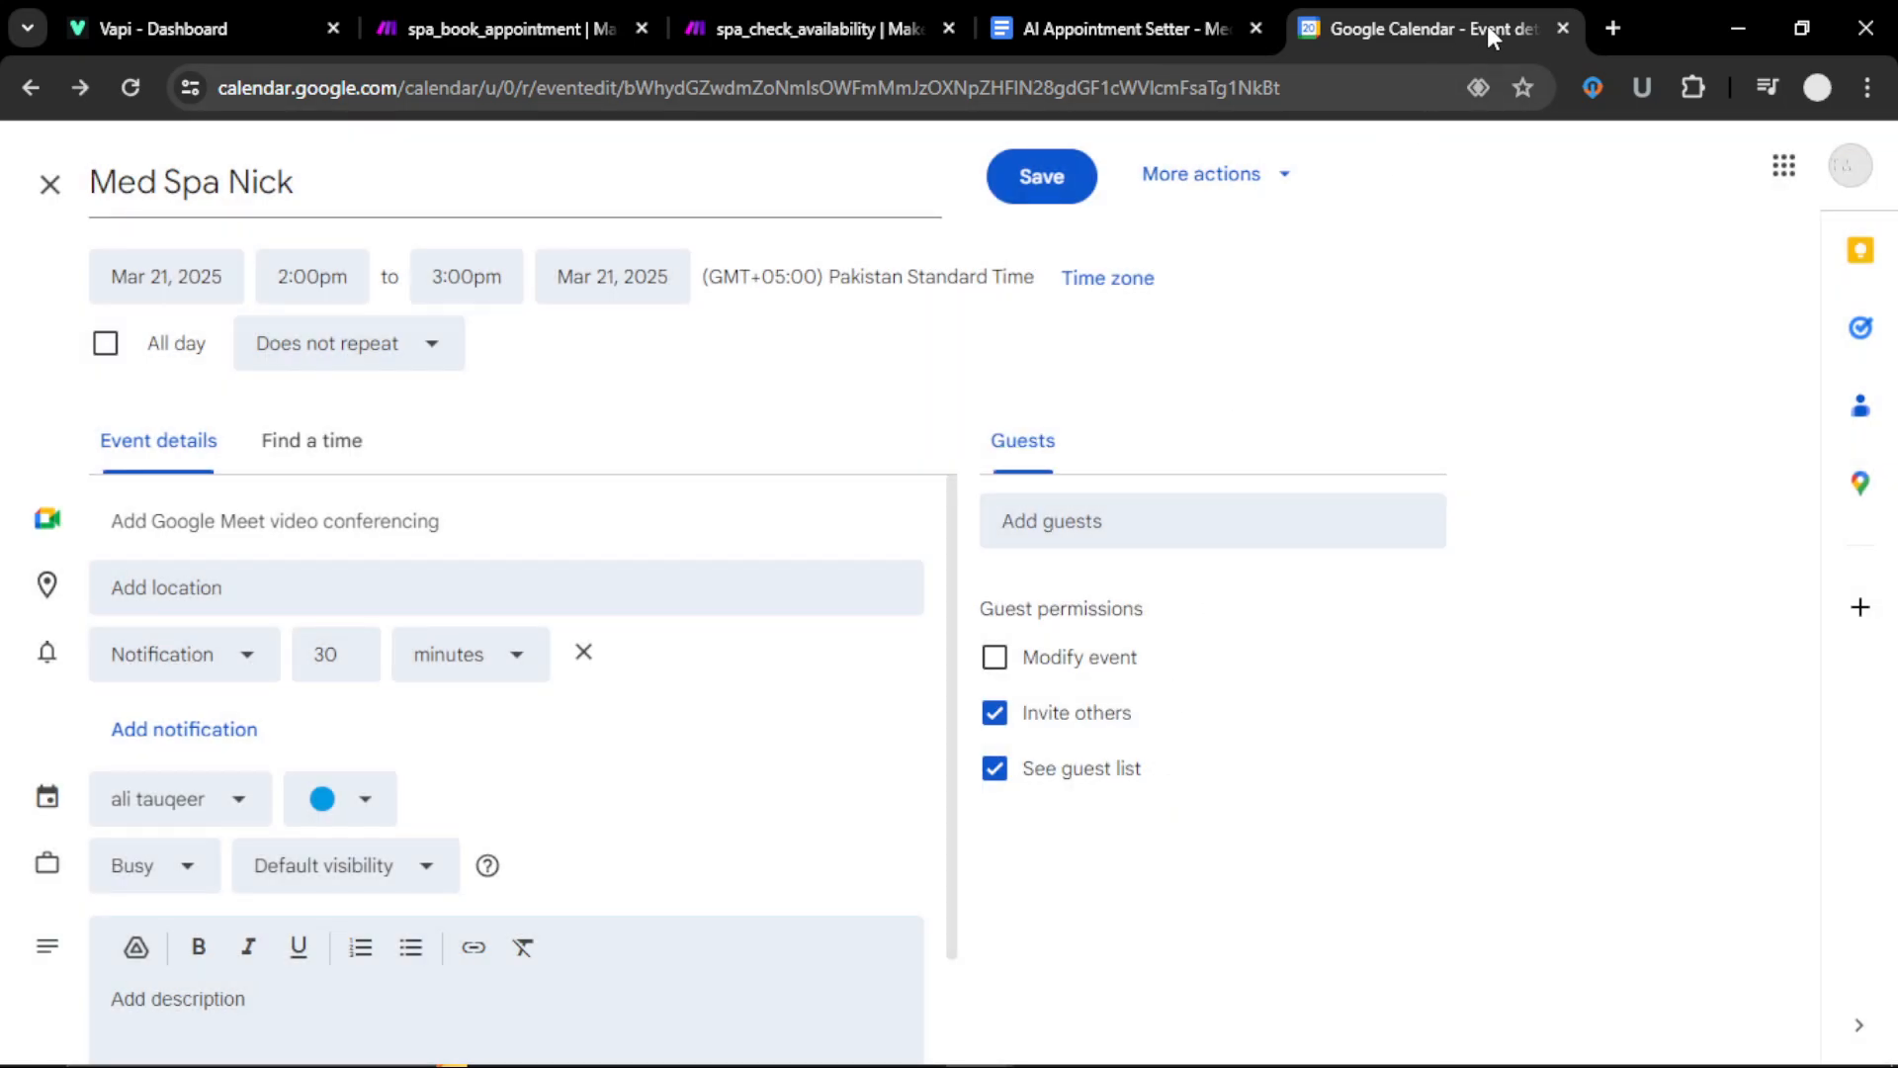
left_click(876, 39)
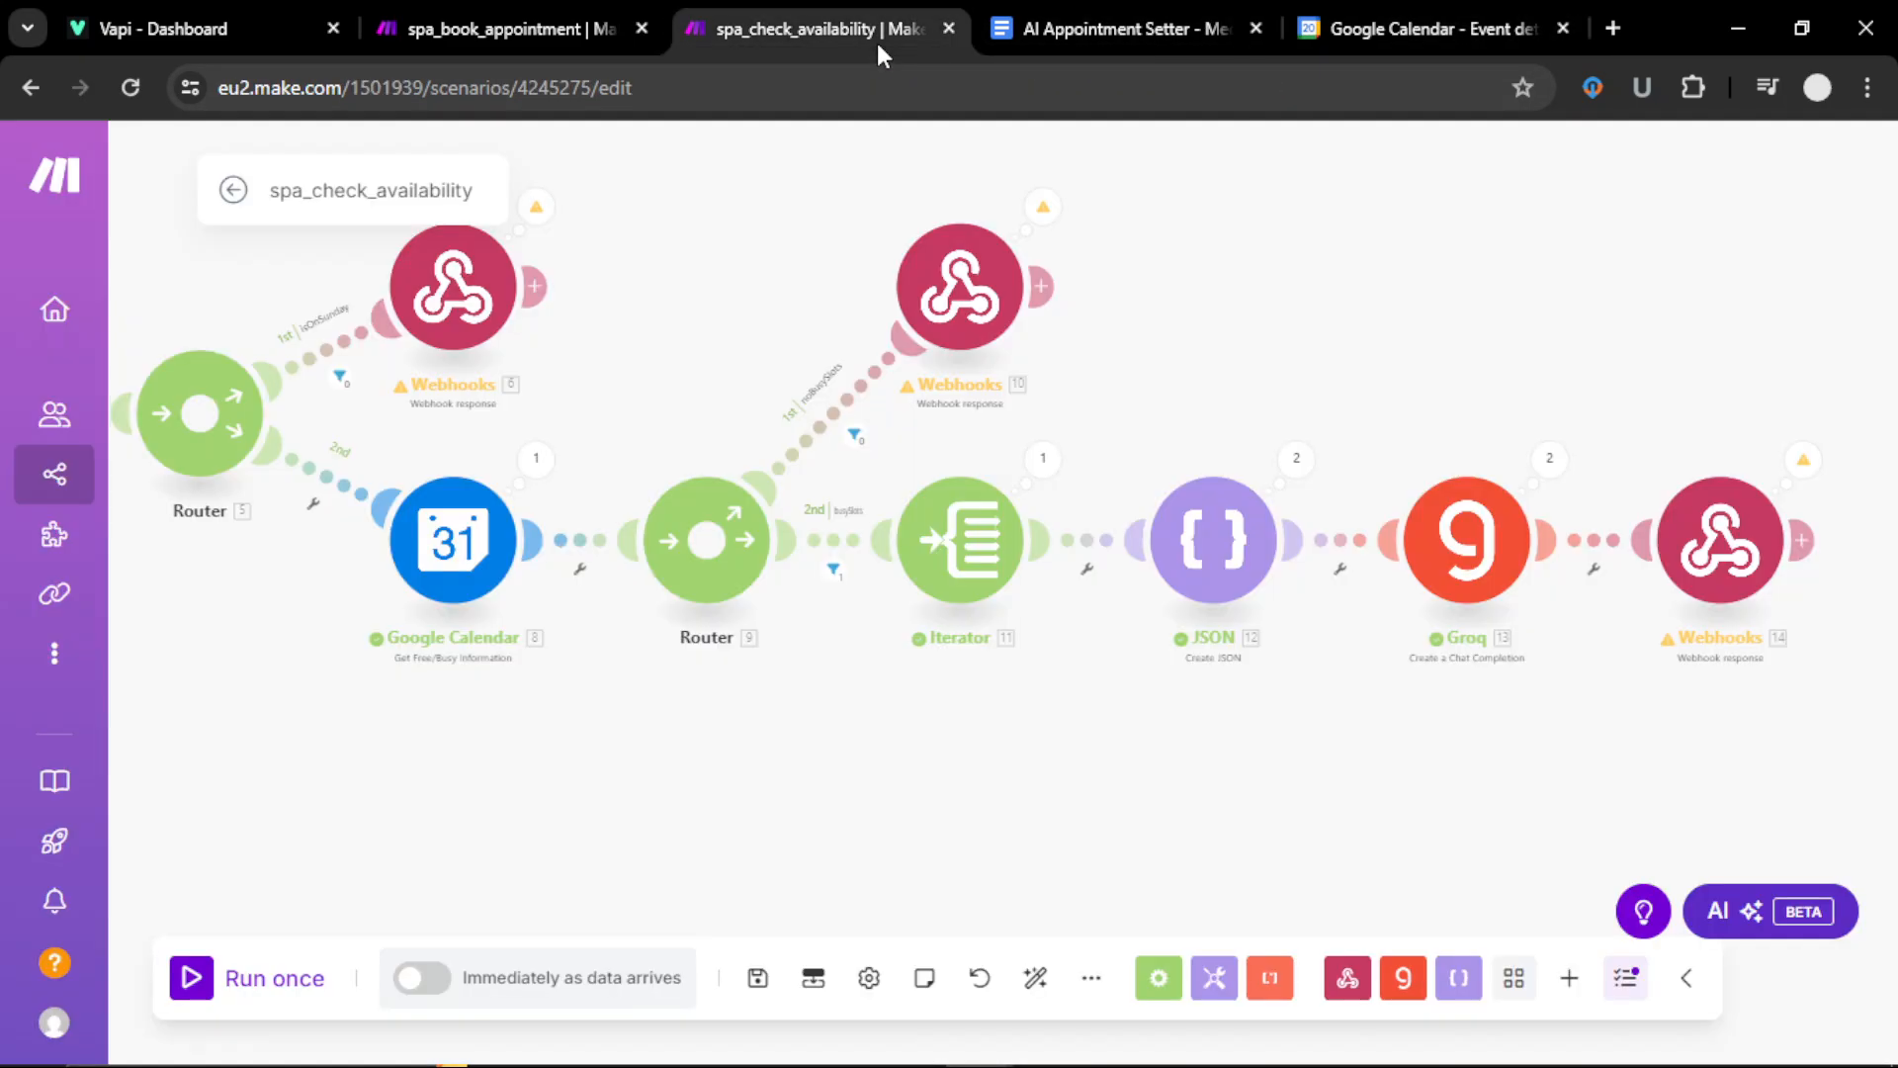